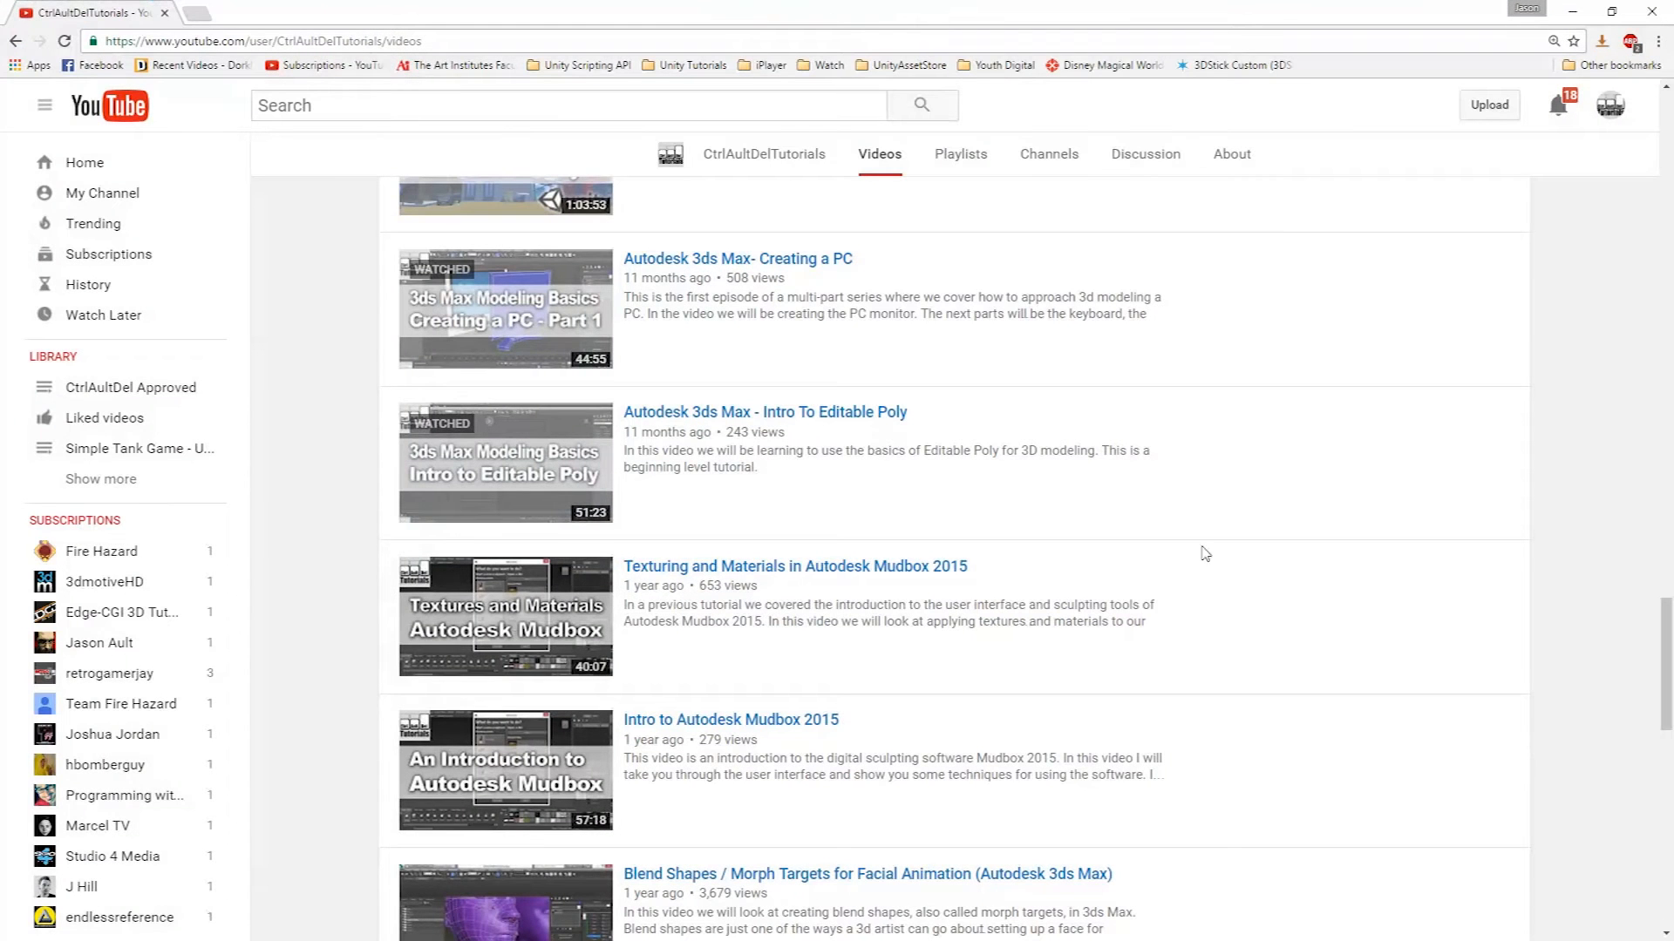
# Close the browser and inspect the finished monitor model from several angles in the viewport.
pyautogui.scroll(2, 1246, 571)
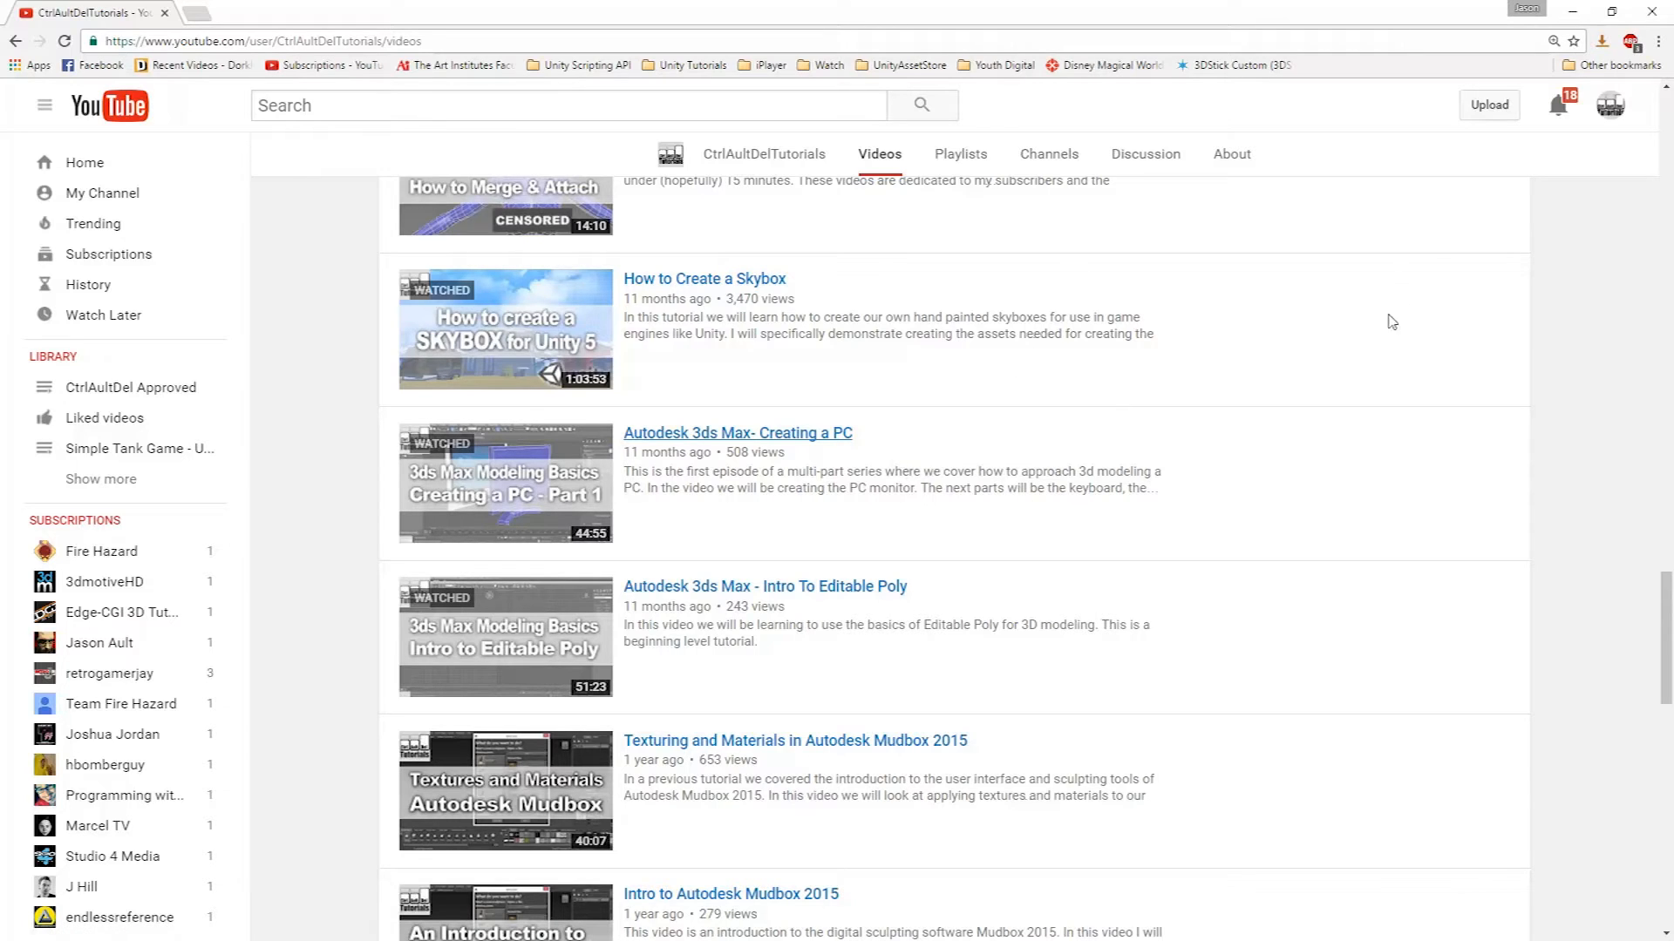
pyautogui.click(1652, 12)
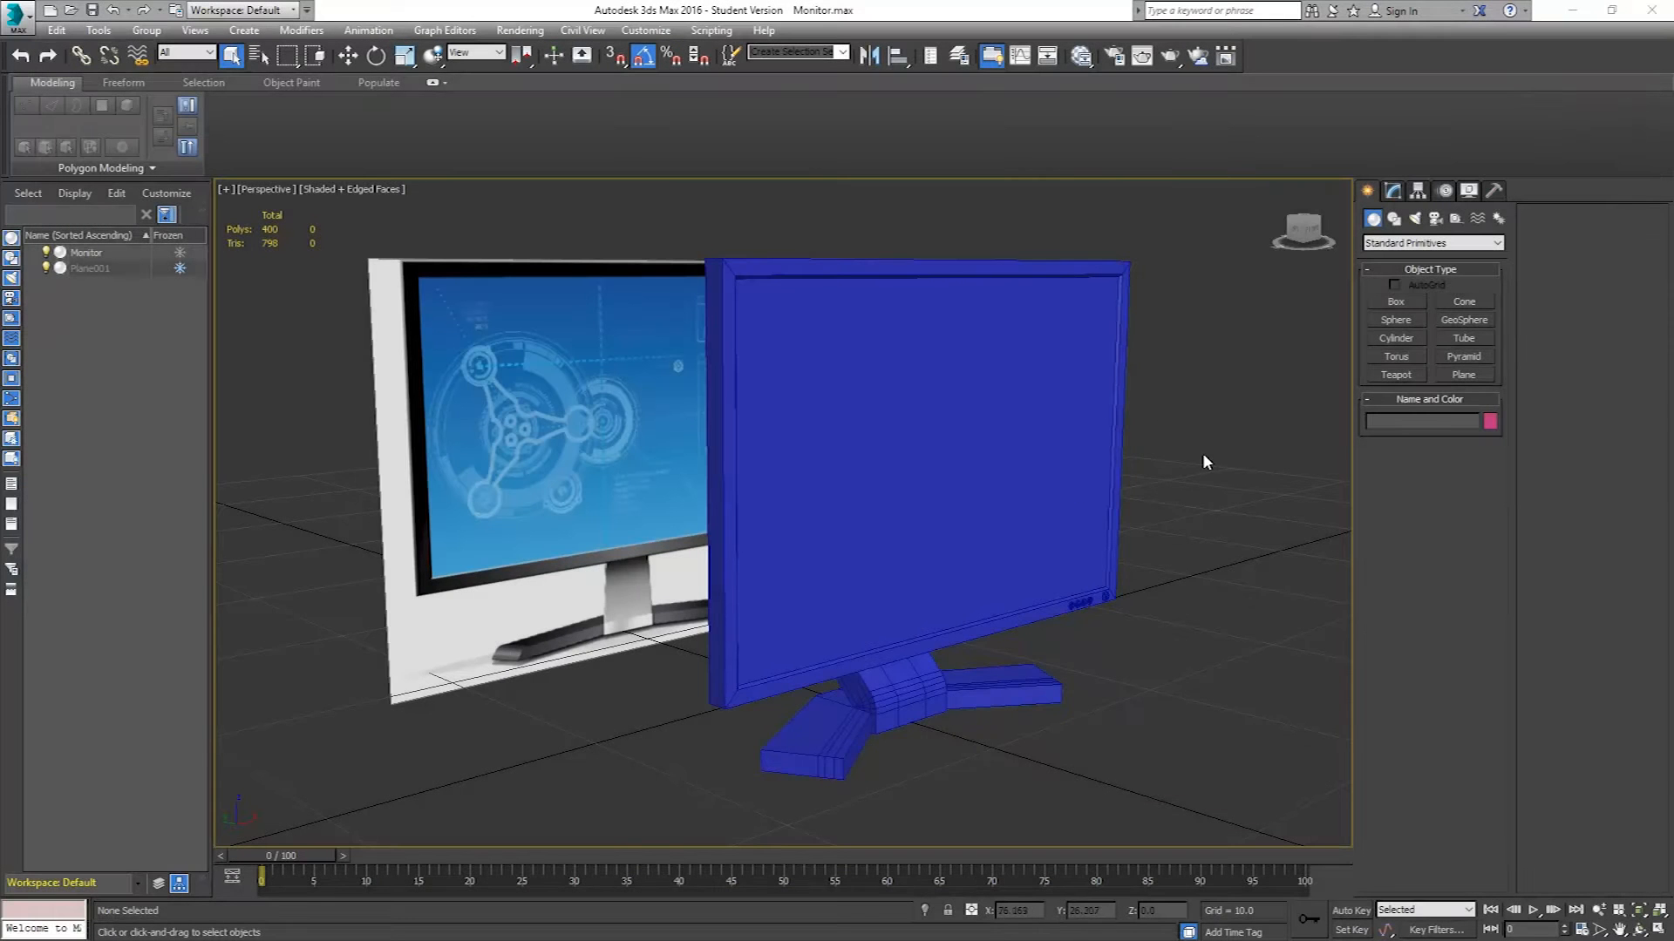
pyautogui.click(929, 480)
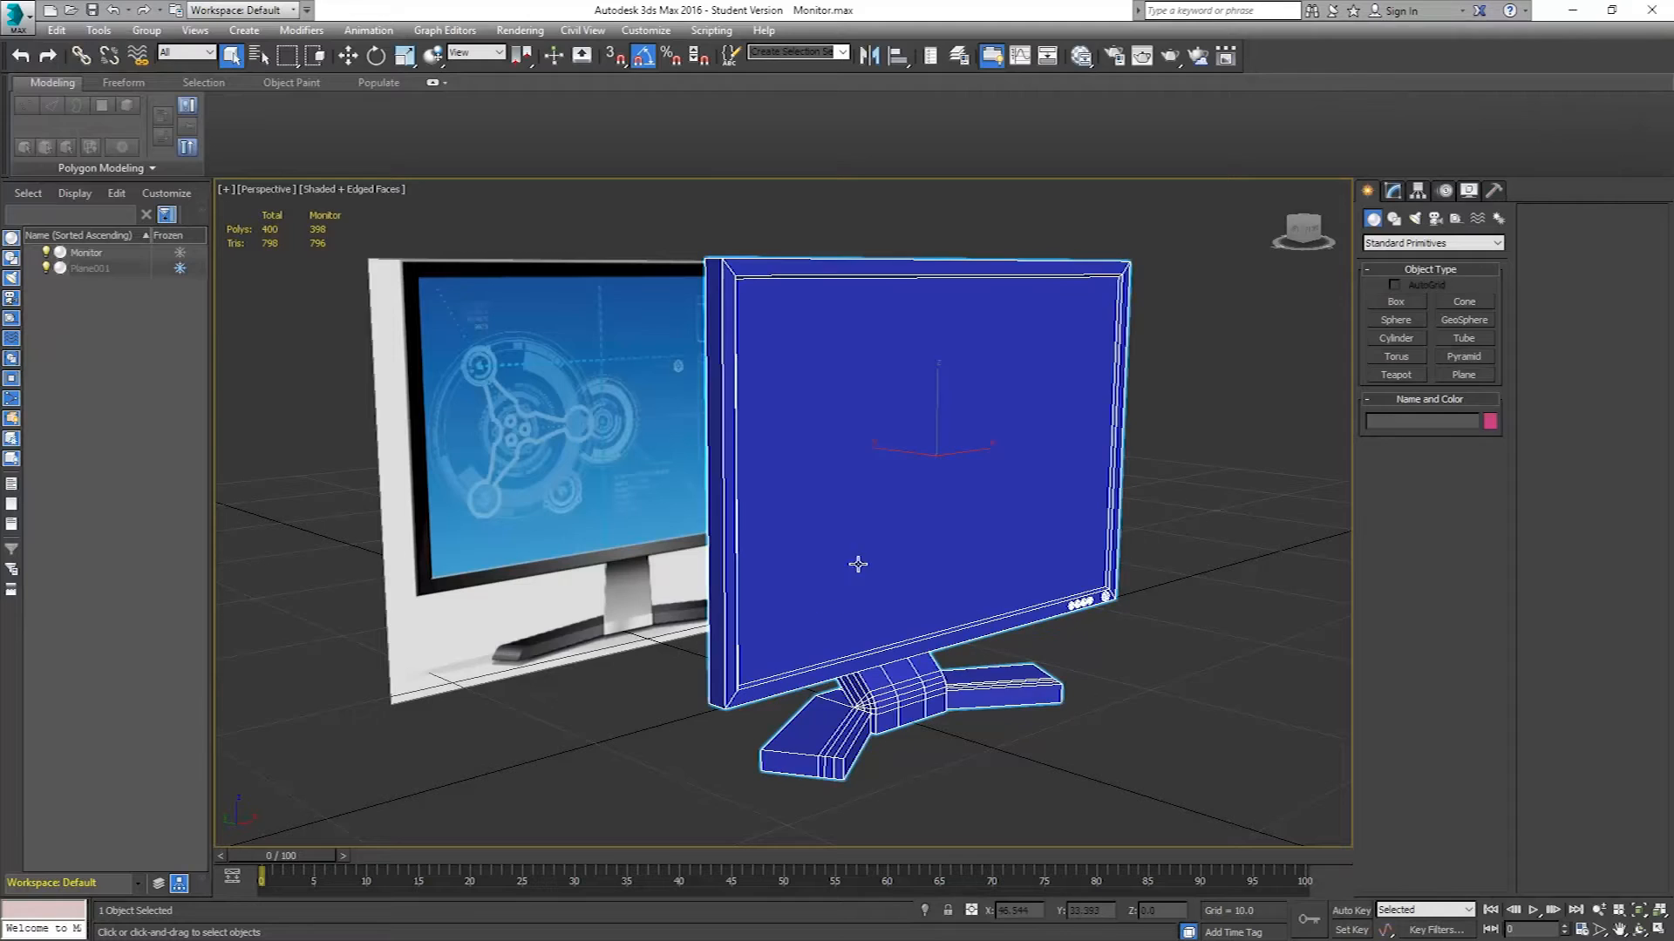
pyautogui.keyDown('alt'); pyautogui.moveTo(822, 494); pyautogui.dragTo(871, 478, button='middle'); pyautogui.keyUp('alt')
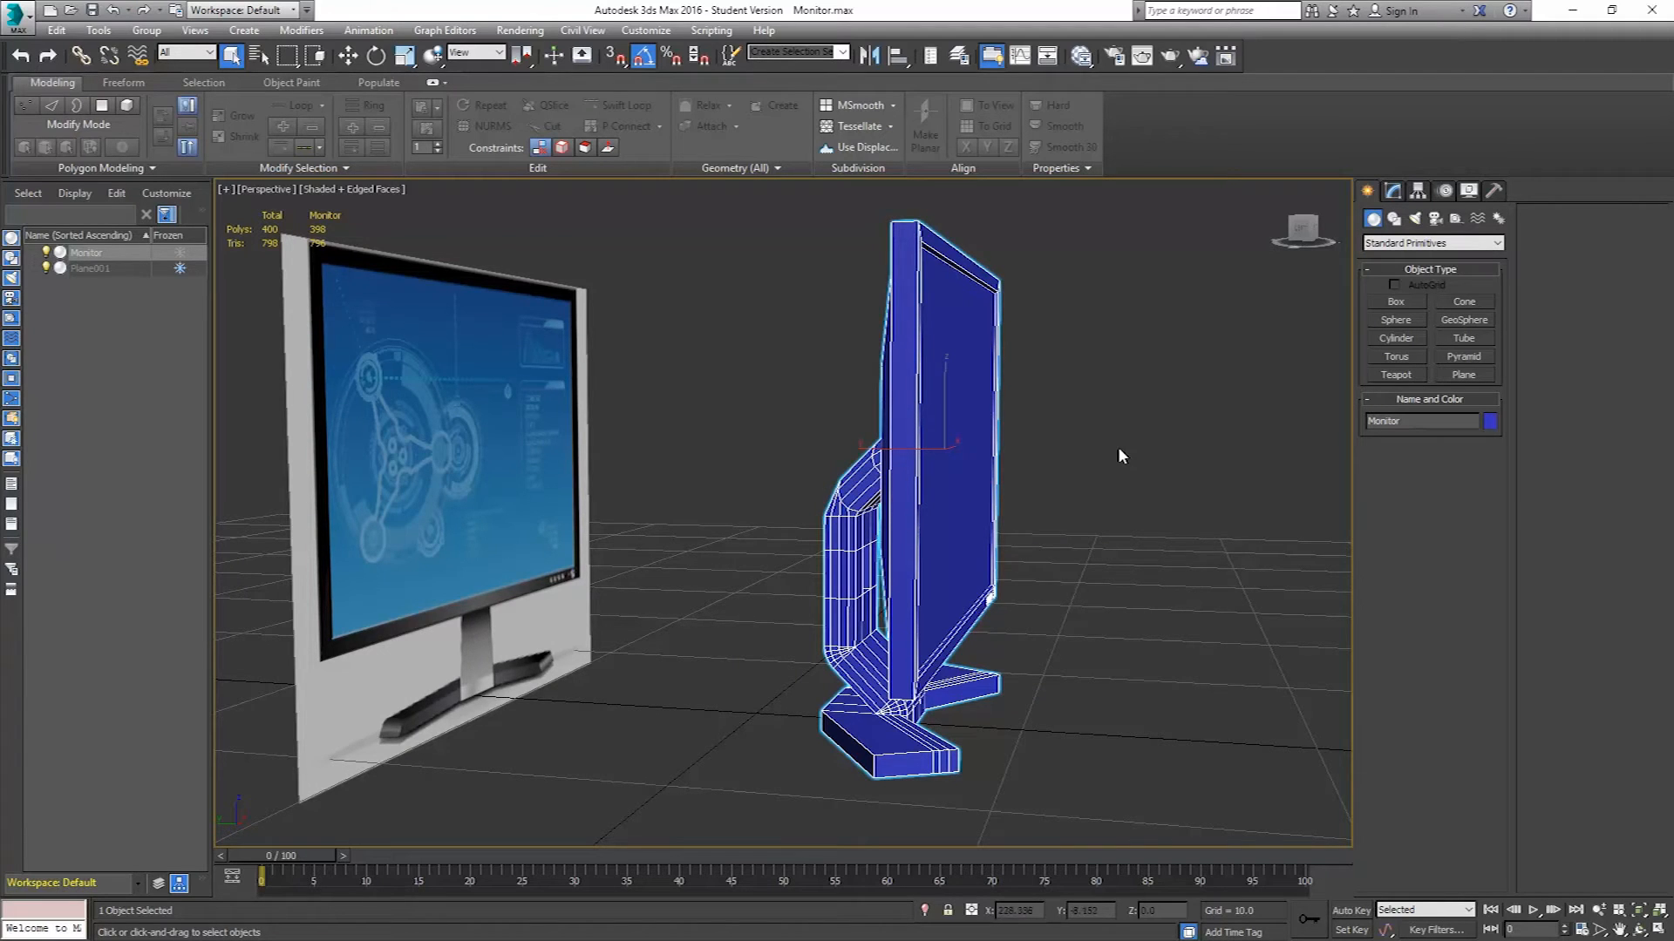
pyautogui.keyDown('alt'); pyautogui.moveTo(1100, 499); pyautogui.dragTo(1032, 516, button='middle'); pyautogui.keyUp('alt')
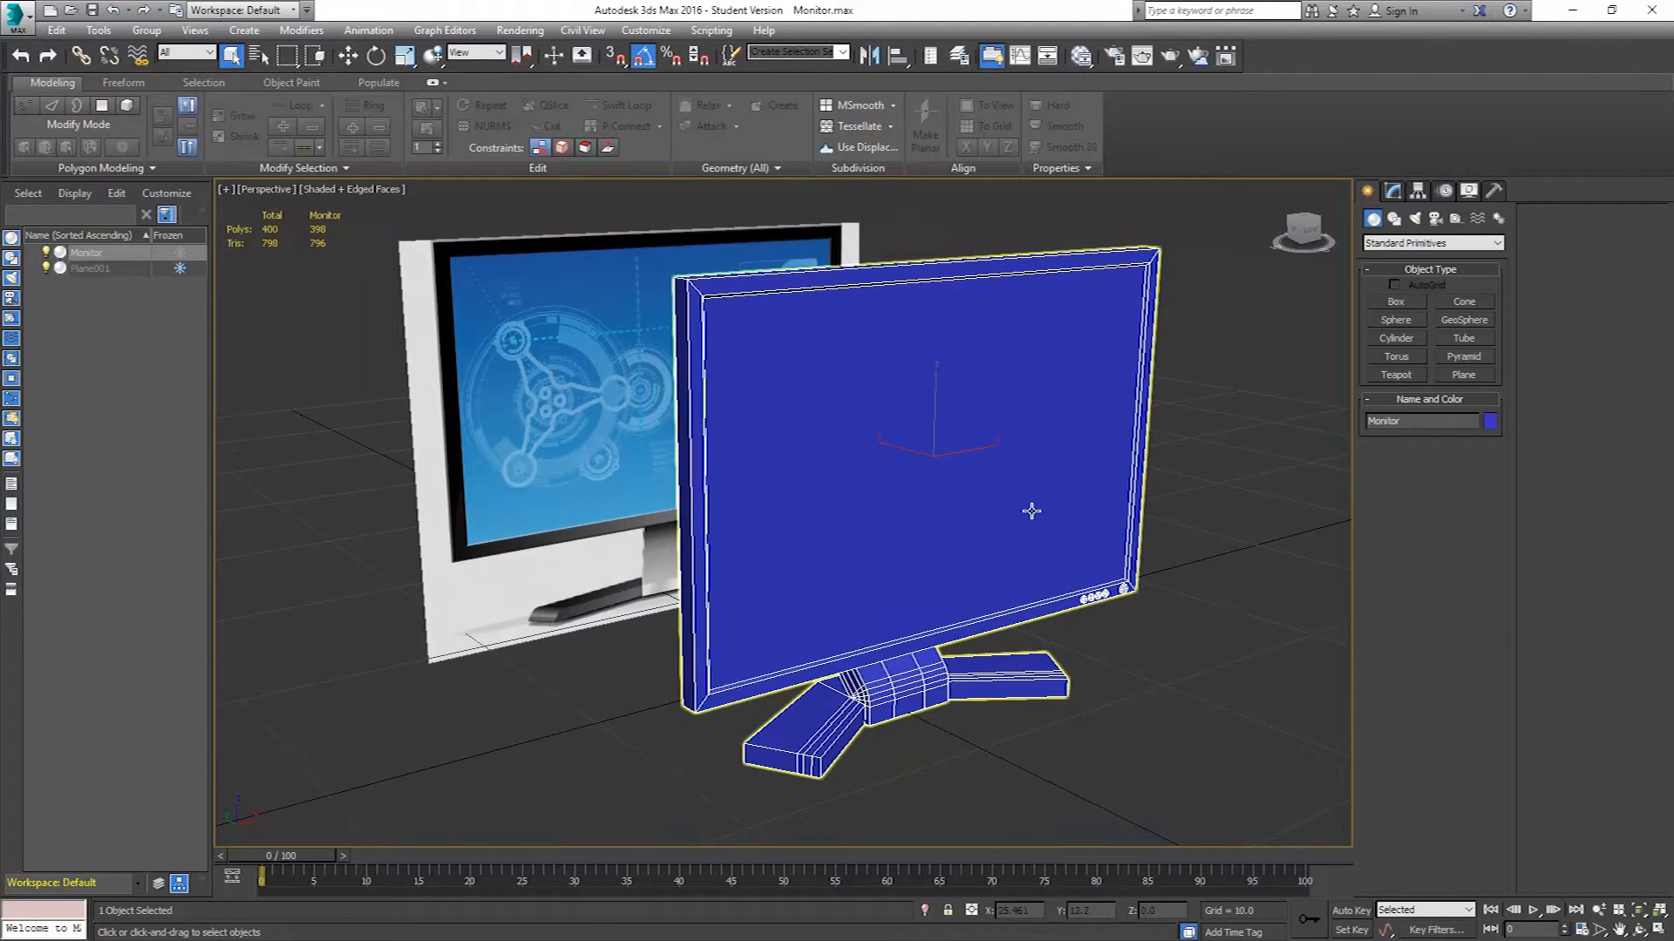
# Start a new, empty scene.
pyautogui.click(24, 14)
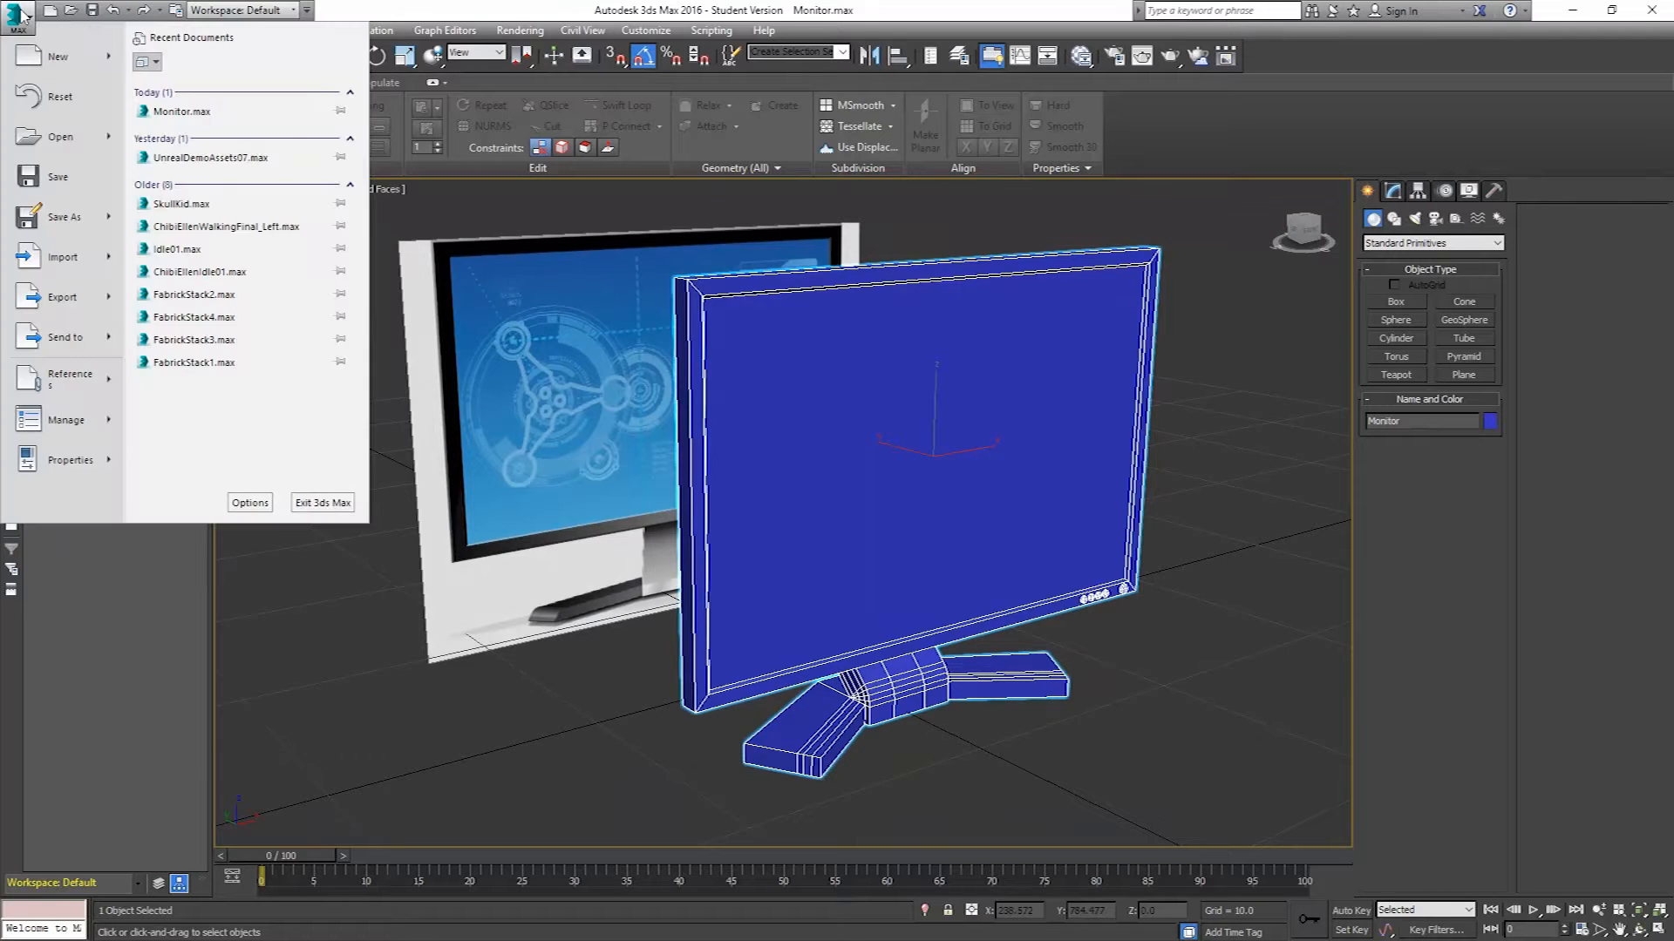
pyautogui.click(37, 67)
pyautogui.click(834, 505)
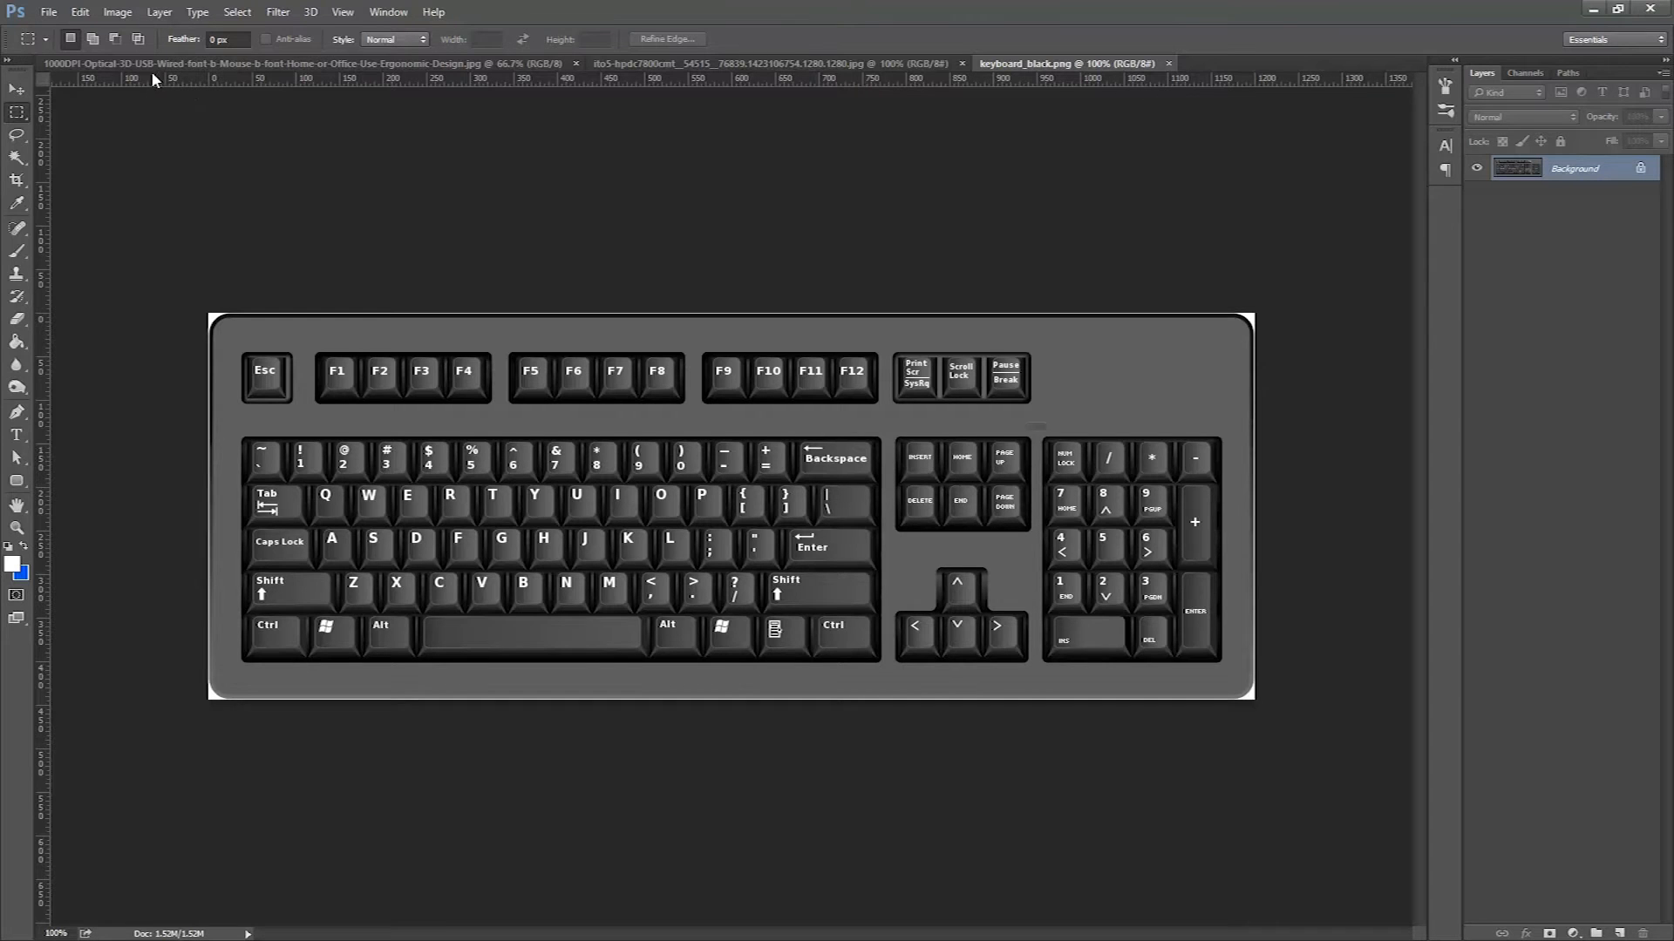
# Switch to Photoshop and review the mouse, PC tower and keyboard reference images.
pyautogui.click(155, 66)
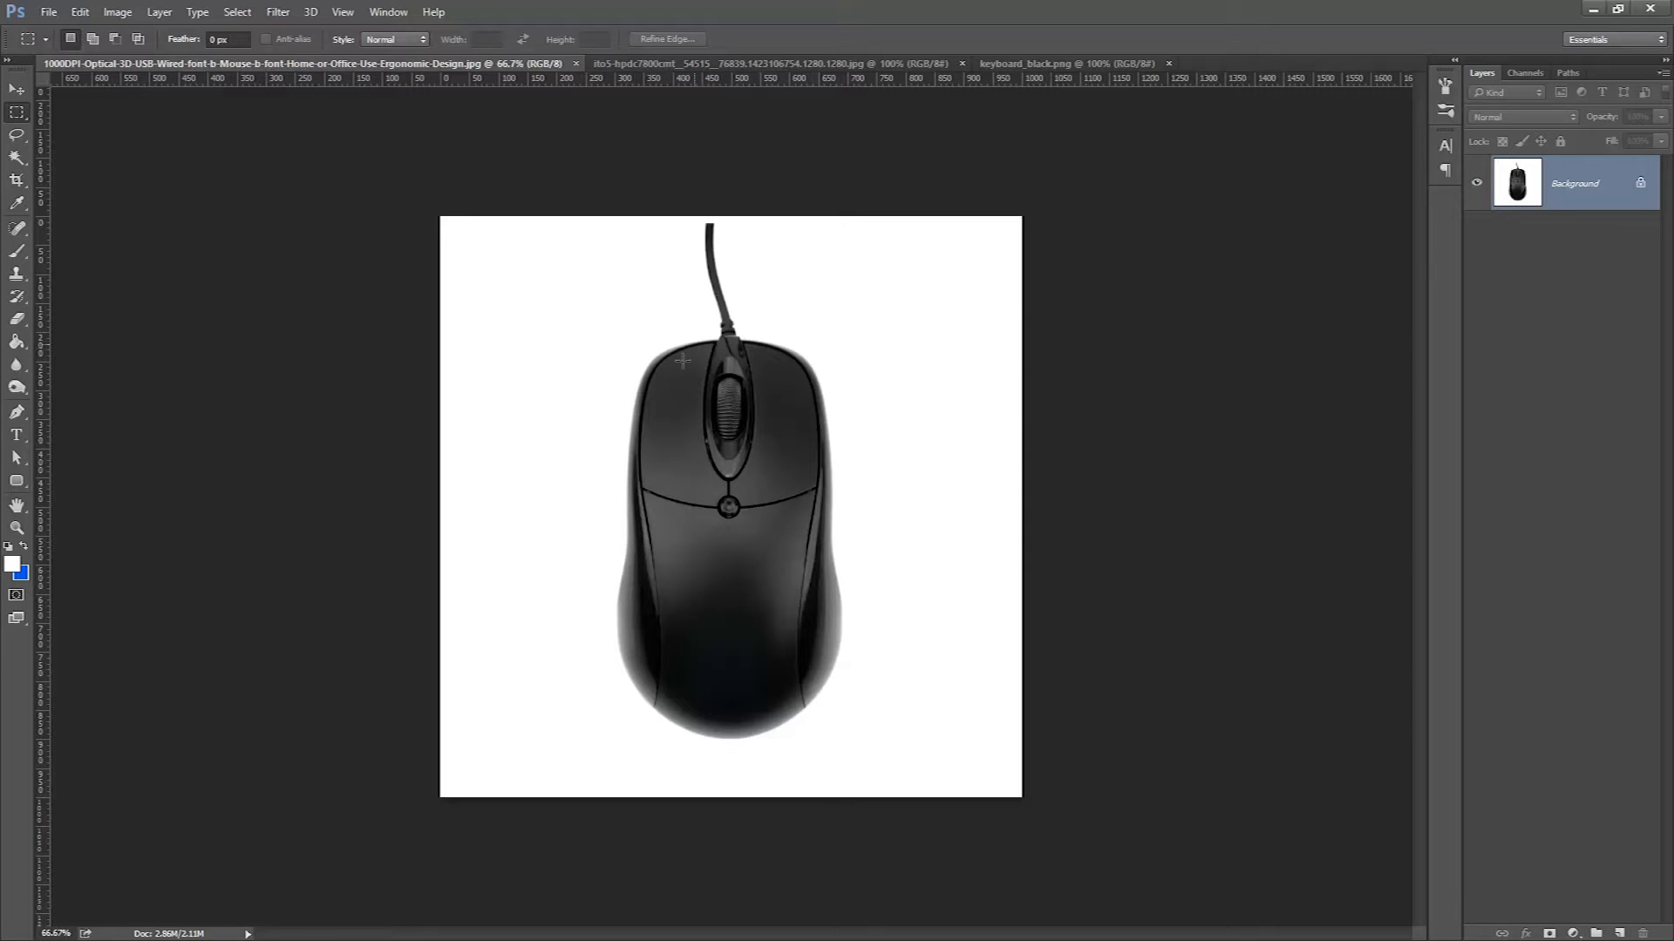
pyautogui.click(647, 65)
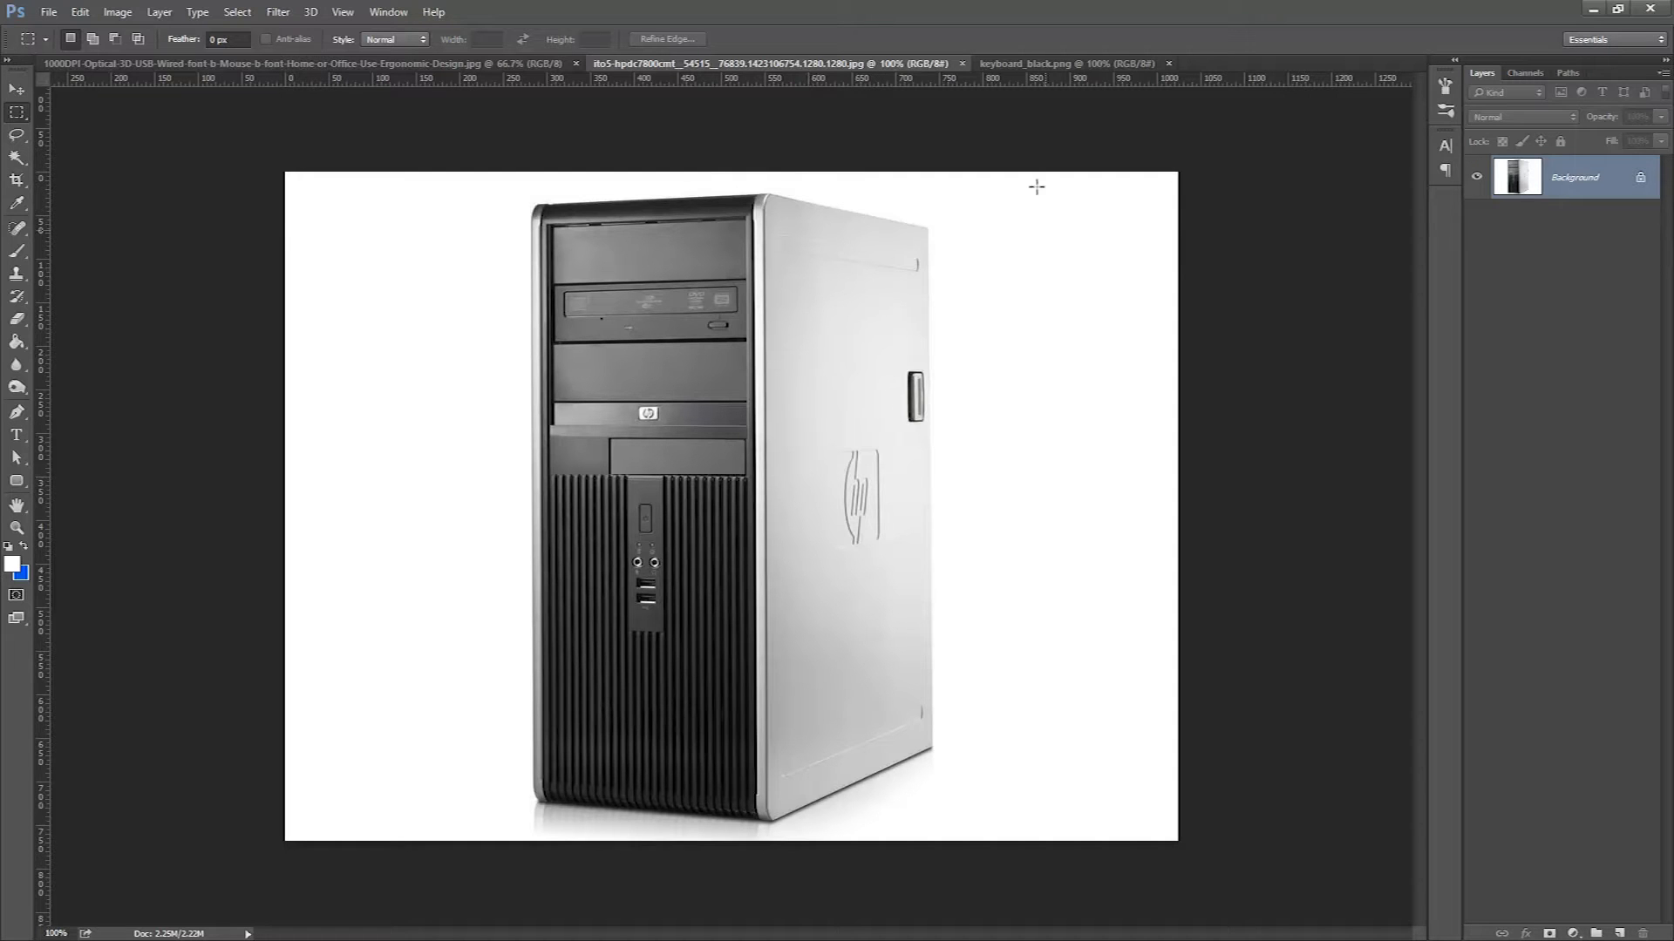
pyautogui.click(1013, 63)
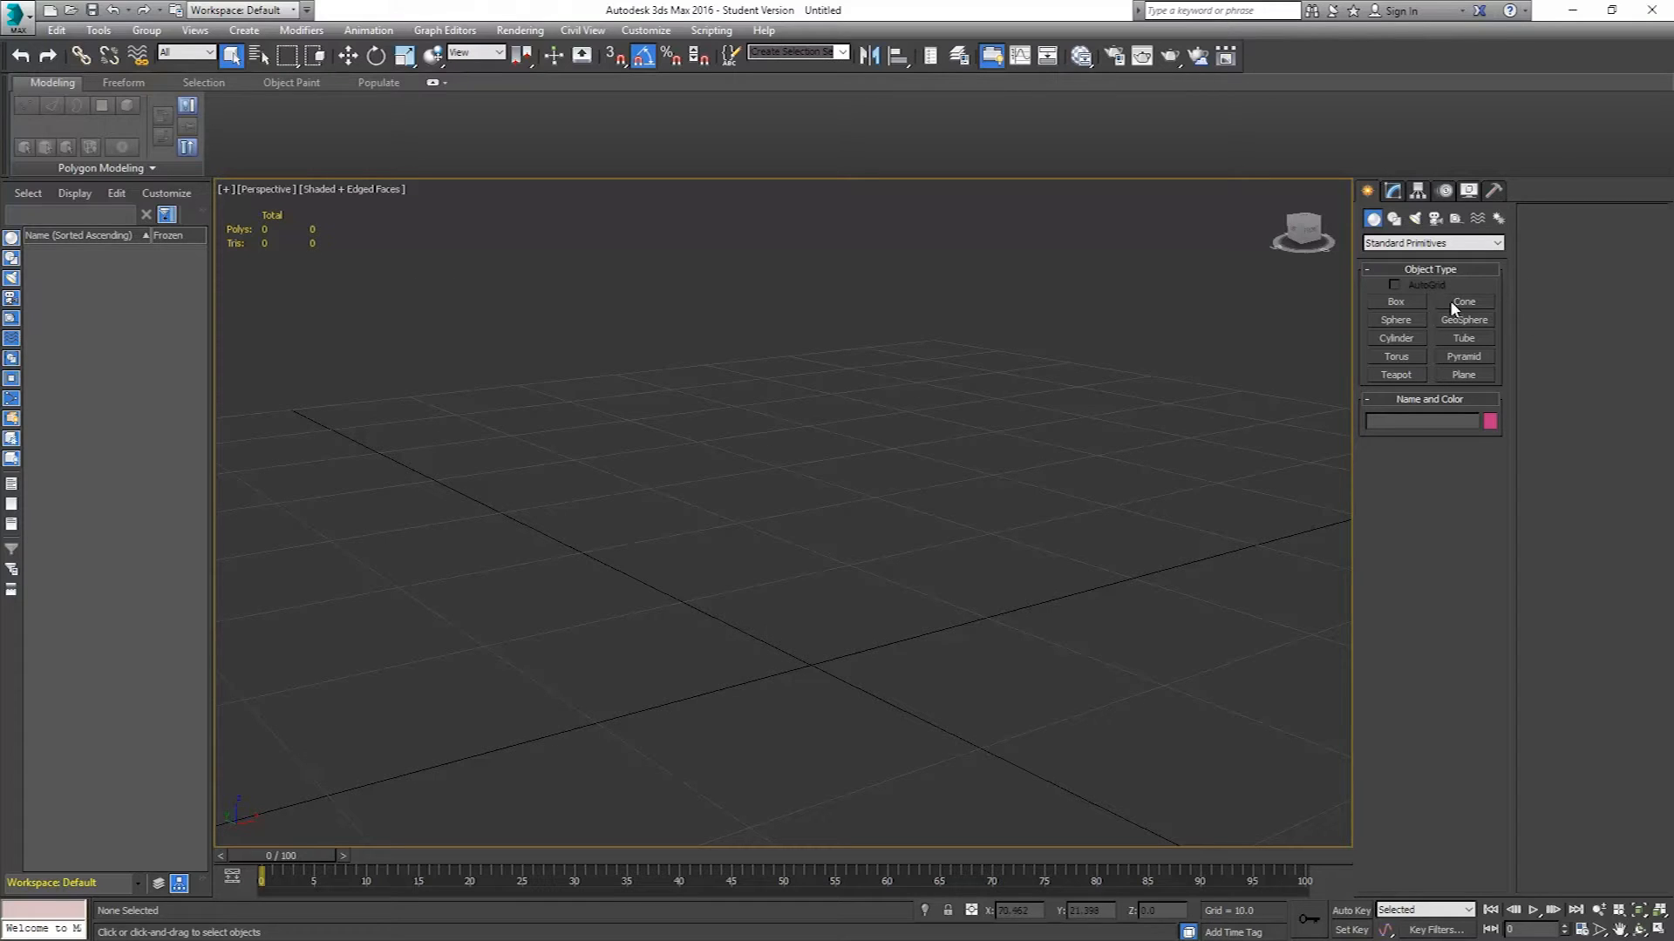
# Create a box in the Top view, about 20 long and 75 wide.
pyautogui.click(1380, 299)
pyautogui.press('t')
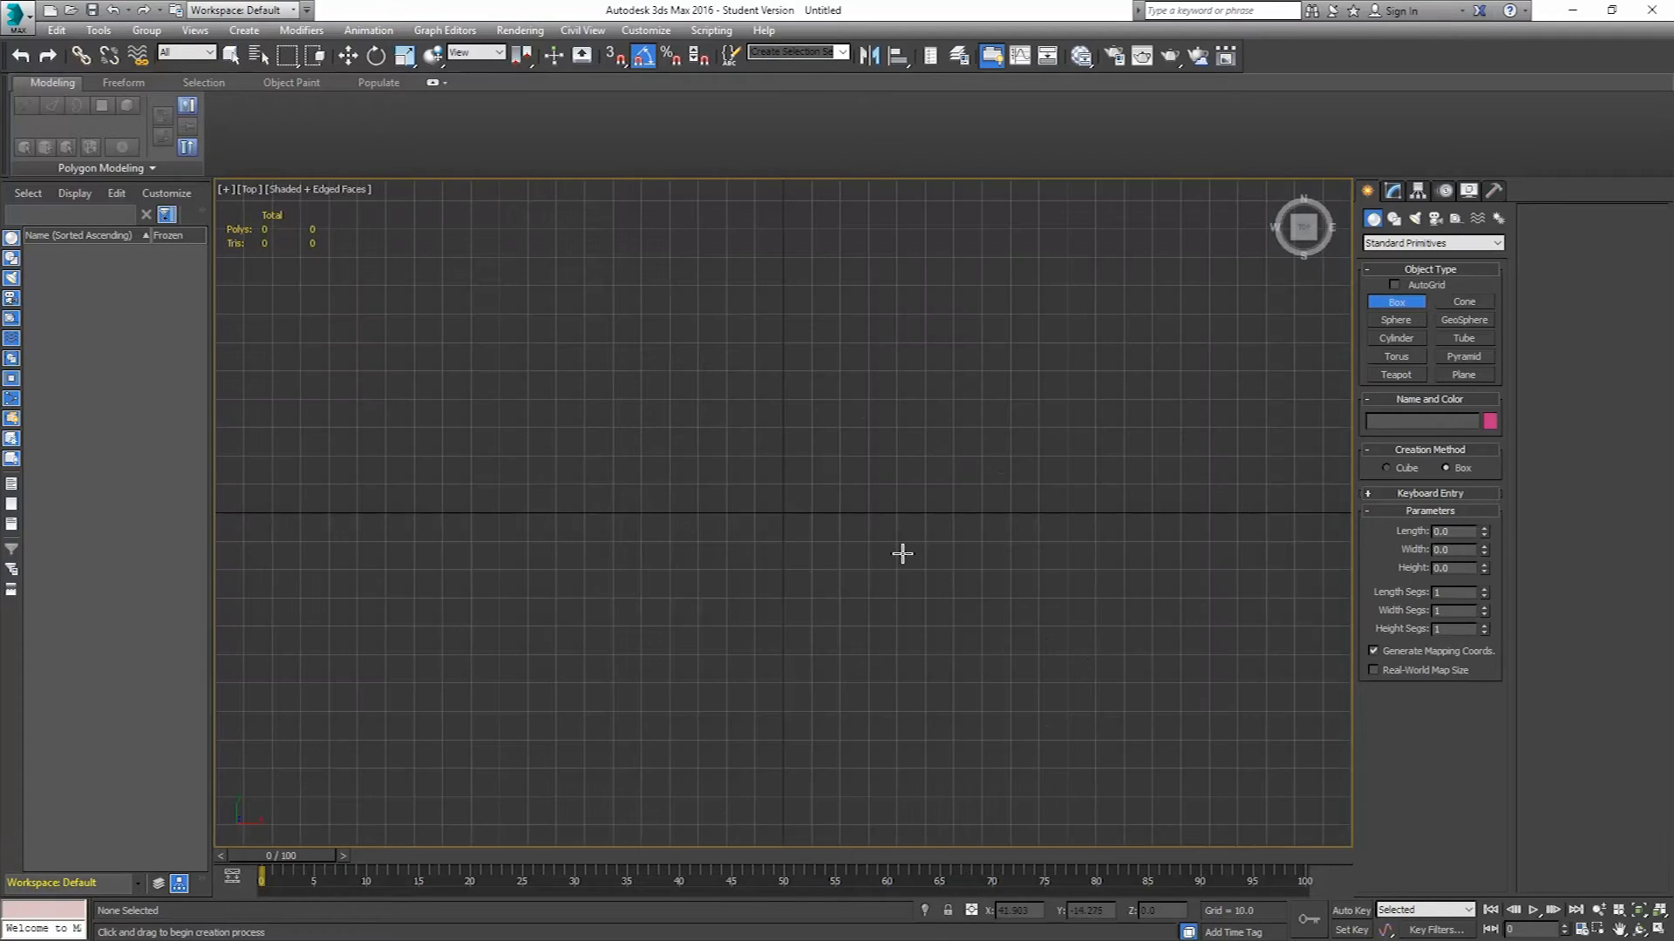
pyautogui.scroll(5, 796, 534)
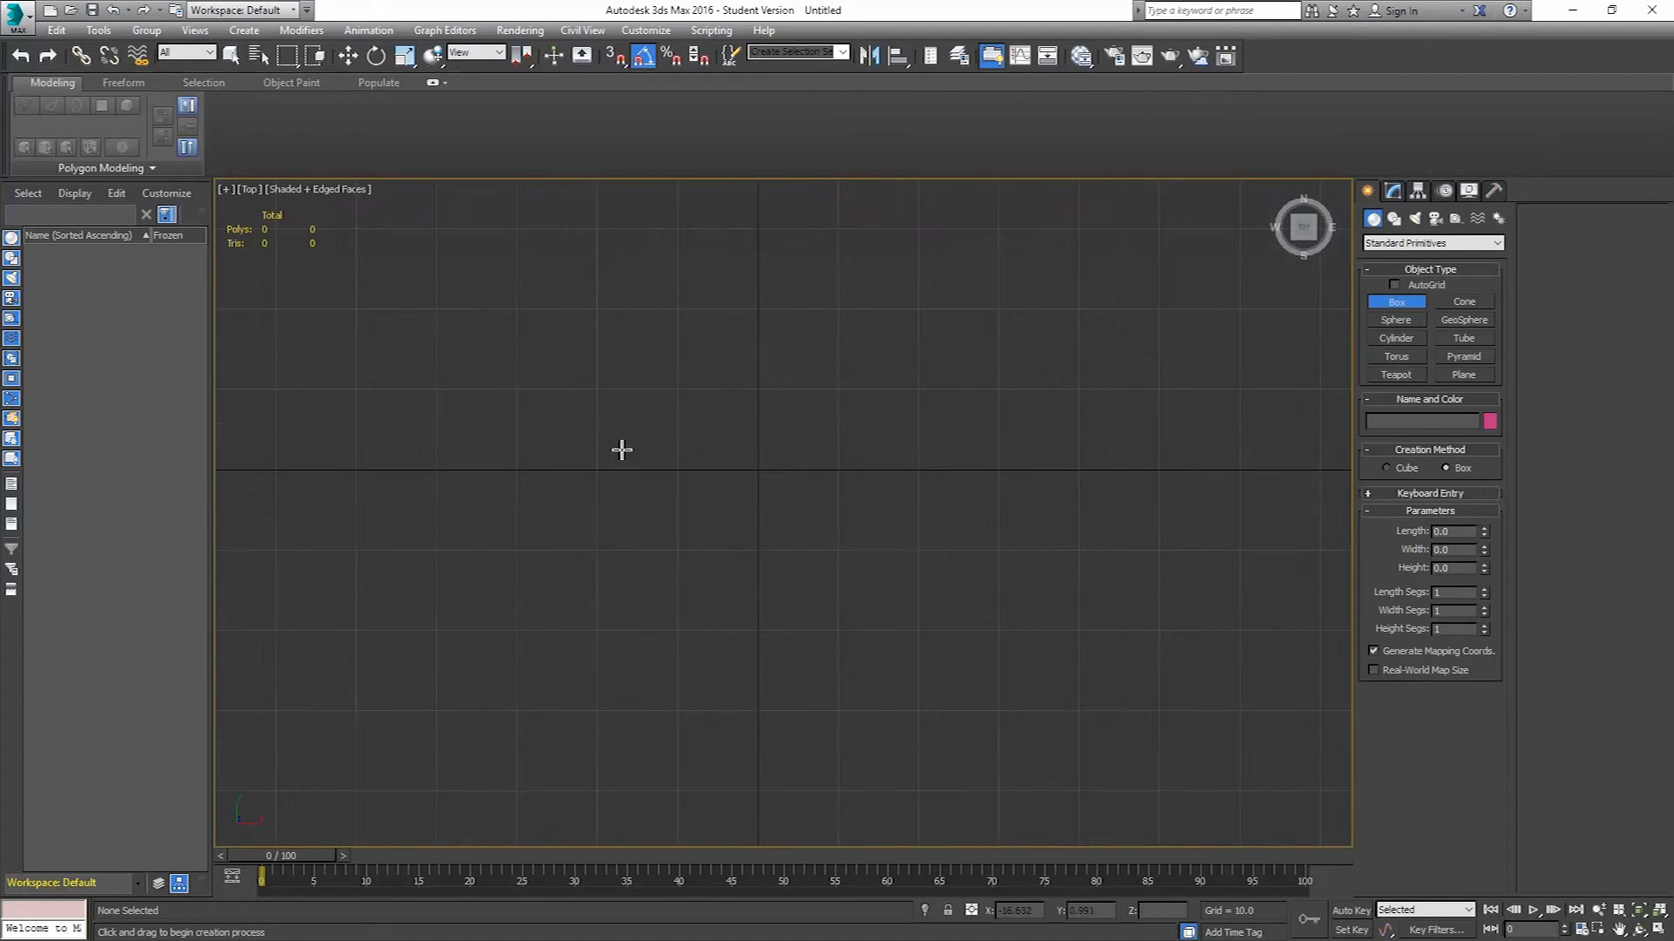
pyautogui.moveTo(463, 386); pyautogui.dragTo(1067, 551)
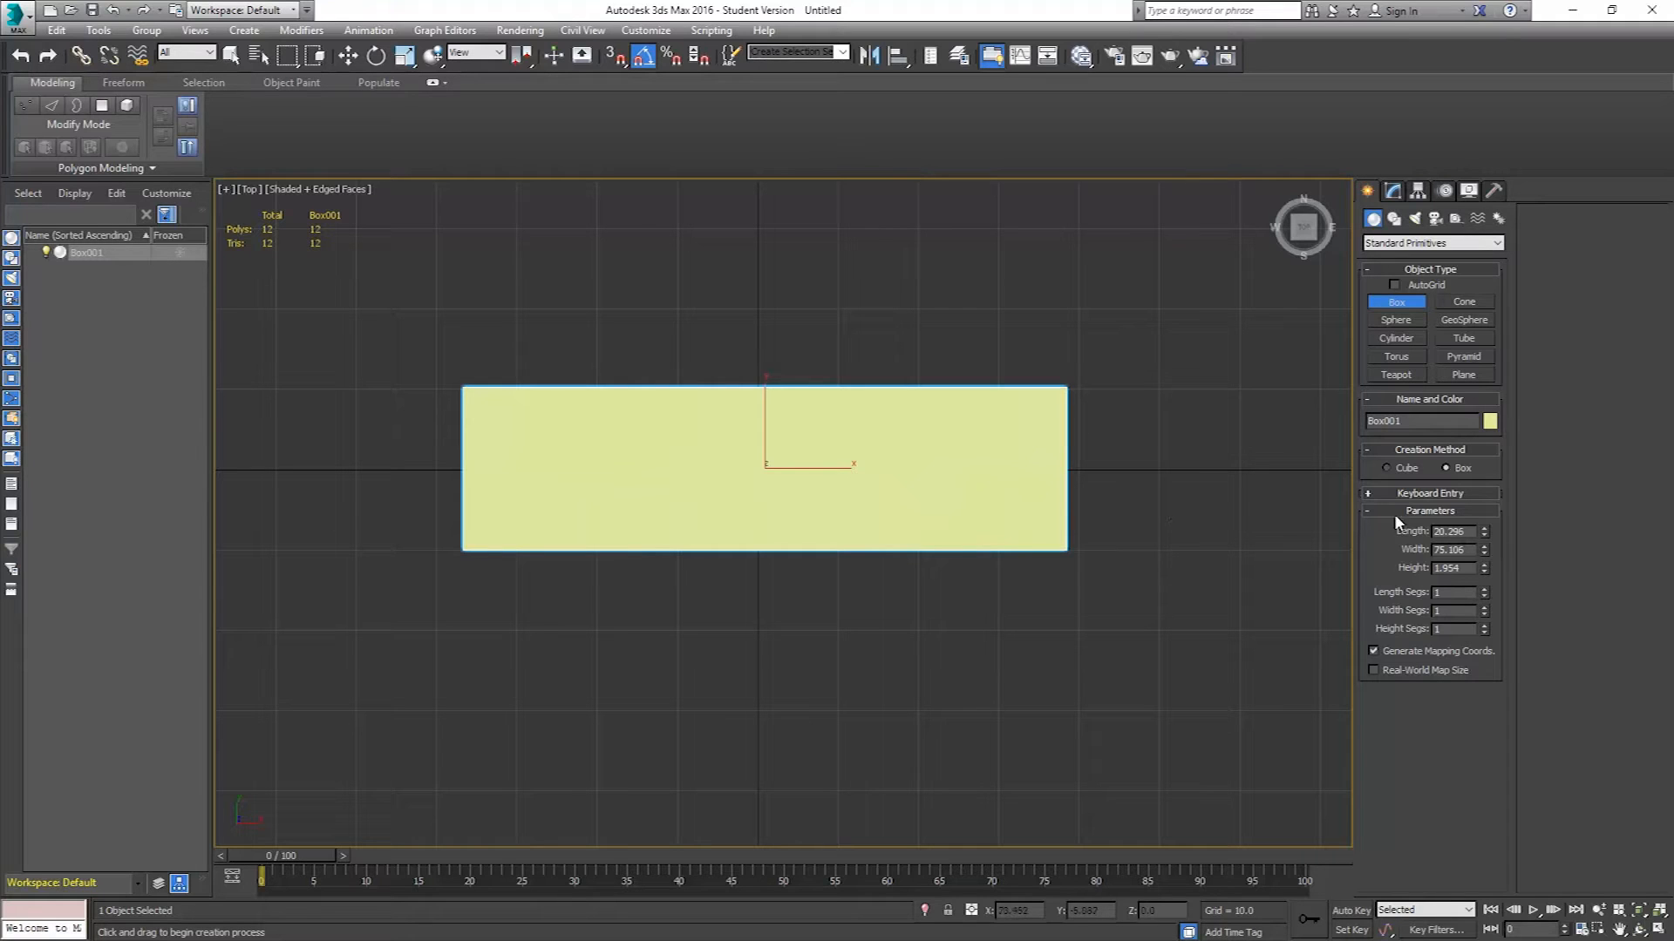
# Set the box's width to 180 and its length to 50.
pyautogui.doubleClick(1454, 550)
pyautogui.write('18')
pyautogui.press('Return')
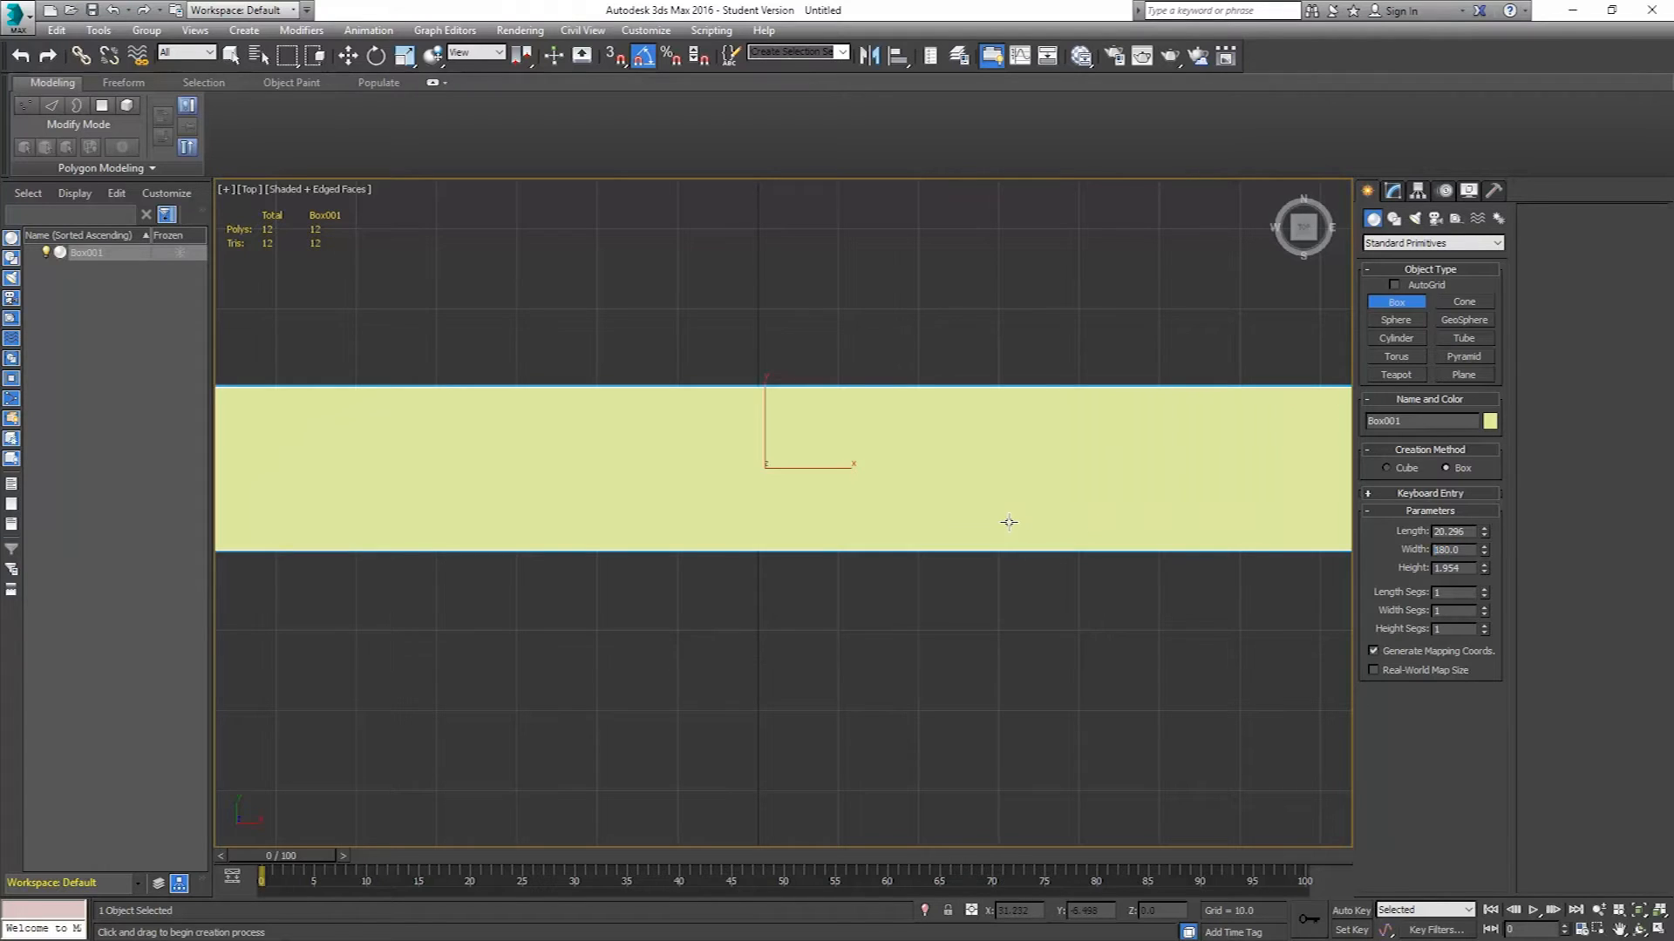
pyautogui.scroll(-4, 1006, 521)
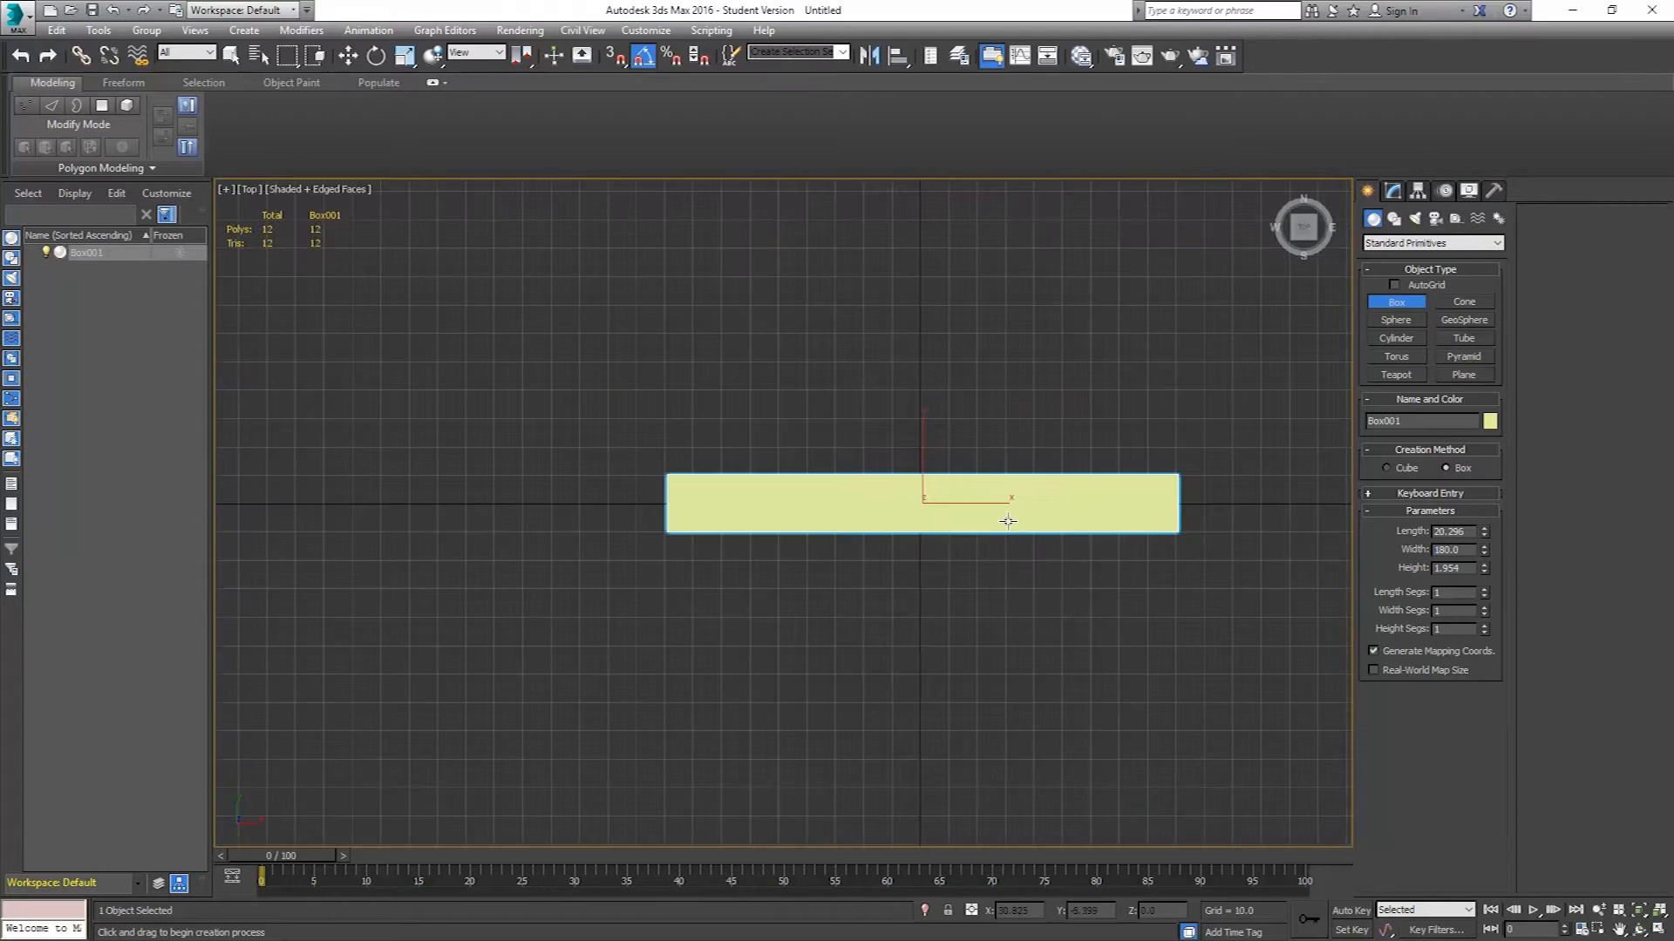
pyautogui.click(1472, 531)
pyautogui.write('60')
pyautogui.press('Return')
pyautogui.write('5')
pyautogui.press('Return')
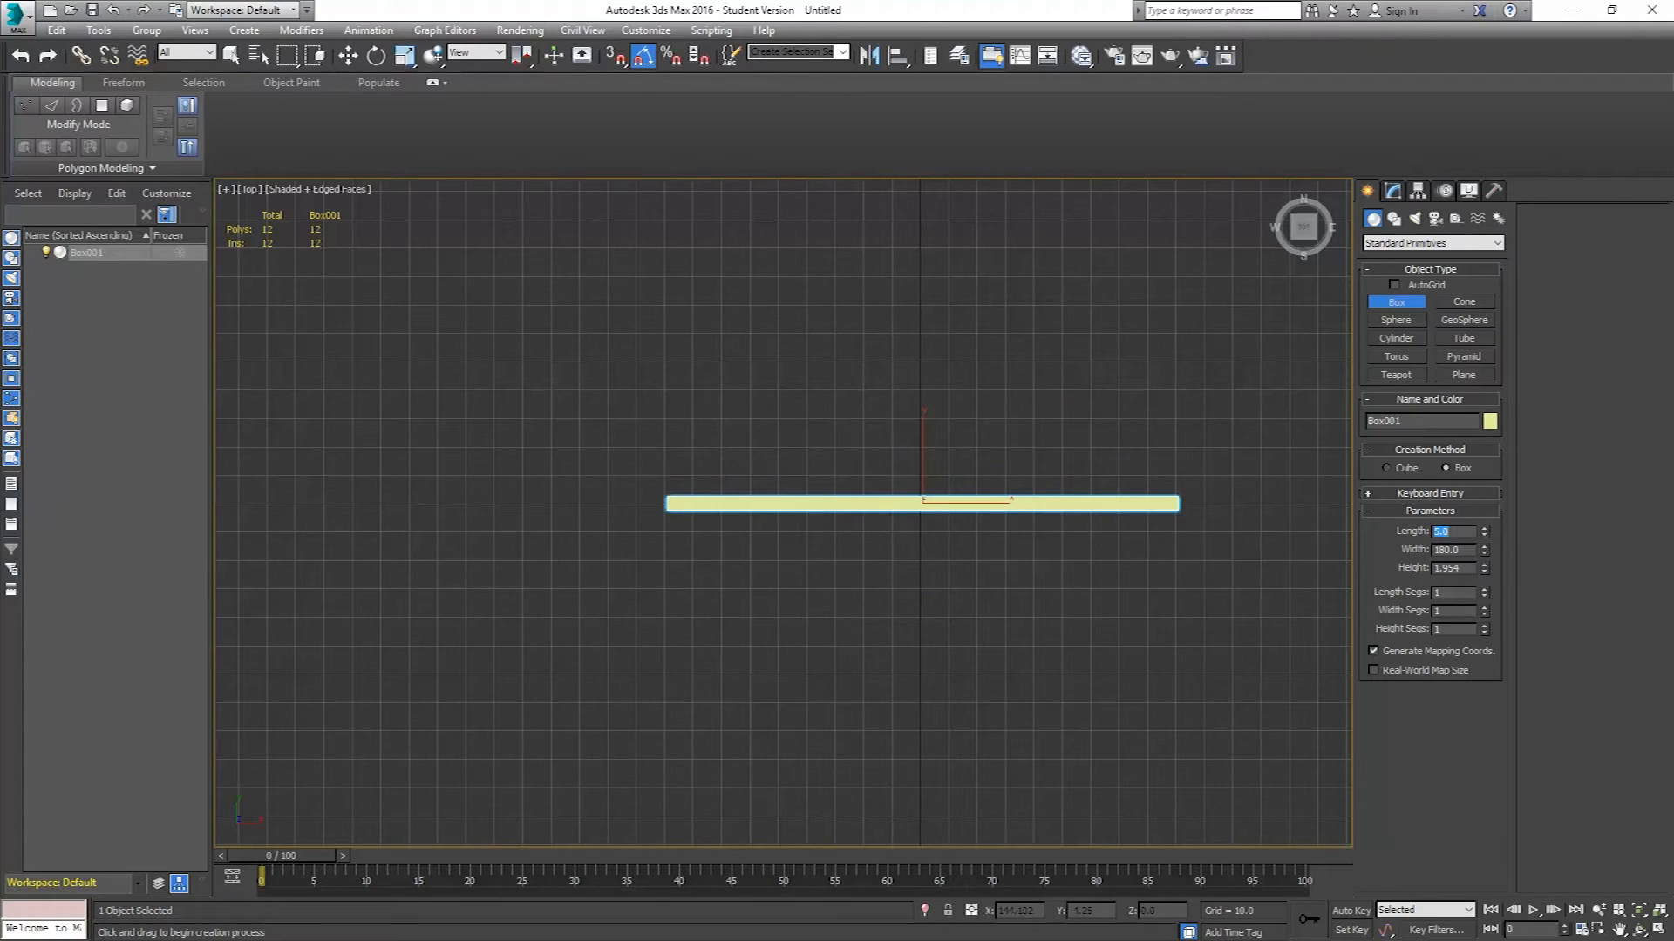
pyautogui.write('50')
pyautogui.press('Return')
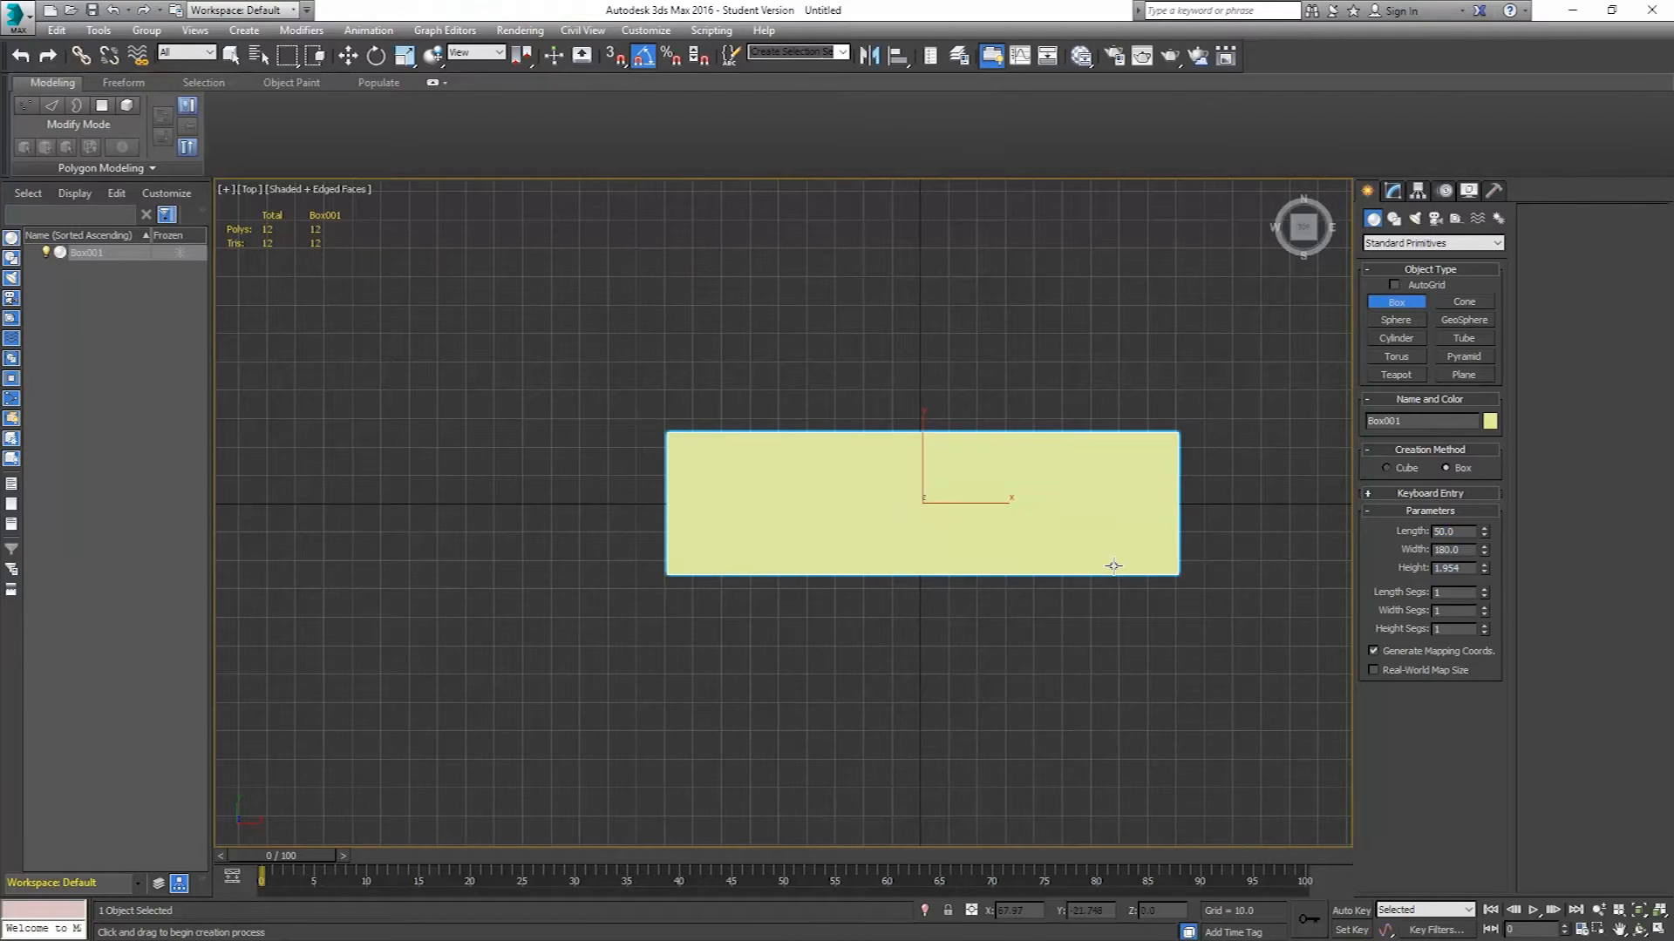
# Switch to the Perspective view and set the box's height to 5.
pyautogui.press('p')
pyautogui.keyDown('alt'); pyautogui.moveTo(936, 575); pyautogui.dragTo(871, 493, button='middle'); pyautogui.keyUp('alt')
pyautogui.scroll(3, 872, 494)
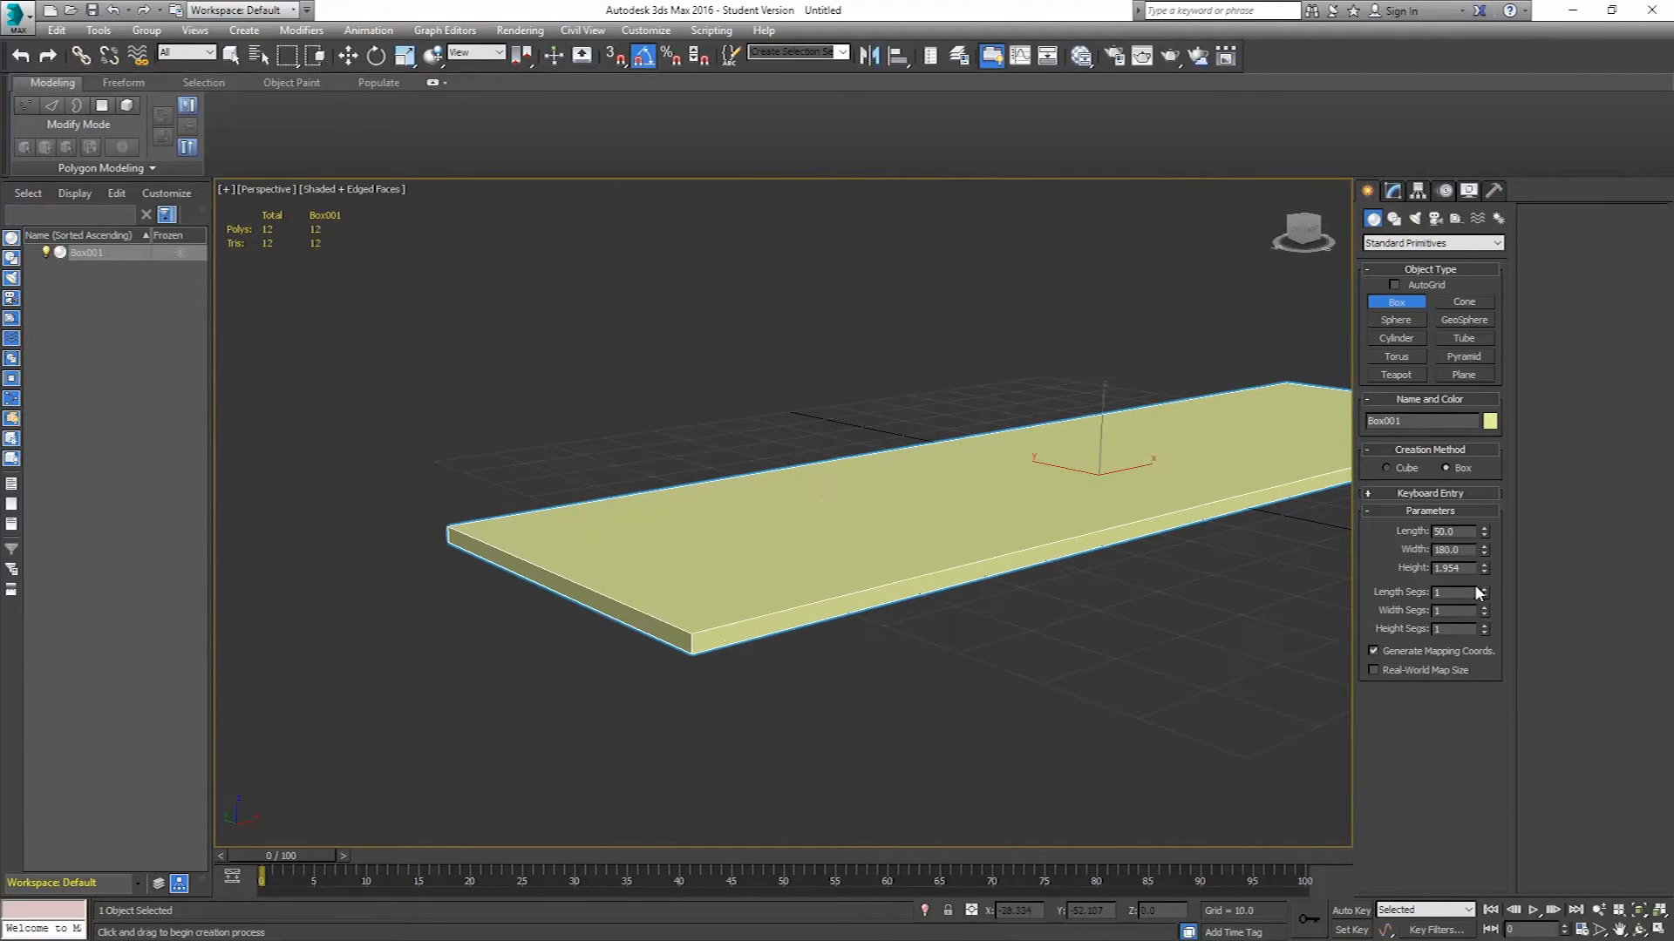
pyautogui.moveTo(1475, 568); pyautogui.dragTo(1359, 561)
pyautogui.write('3')
pyautogui.press('Return')
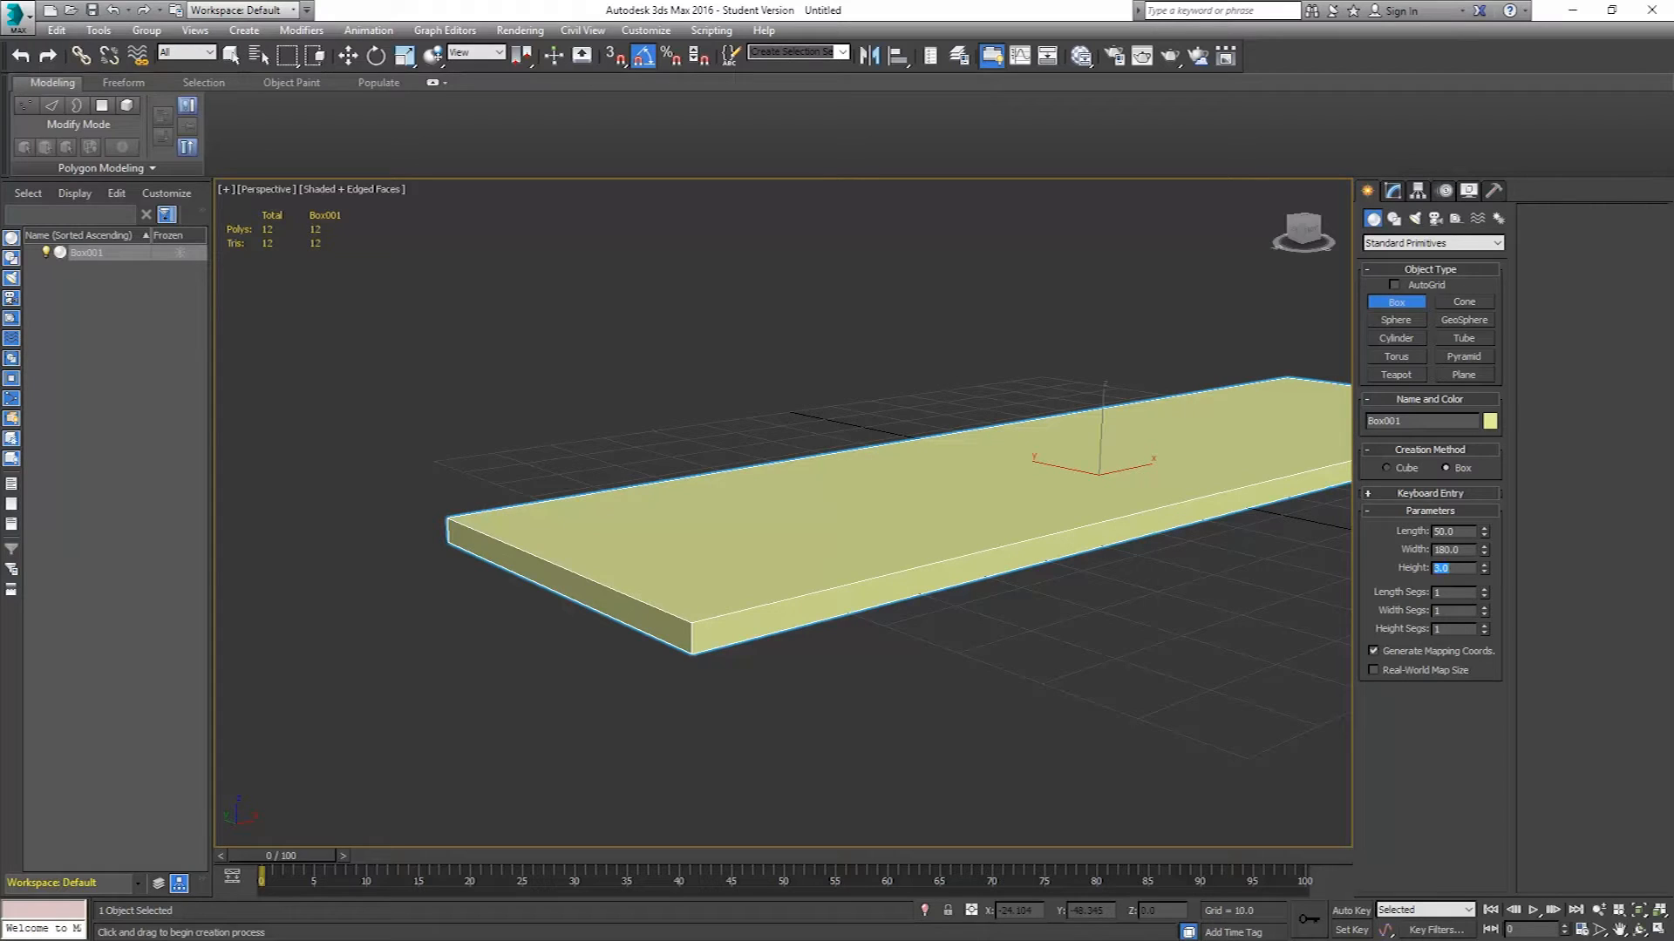
pyautogui.write('5')
pyautogui.press('Return')
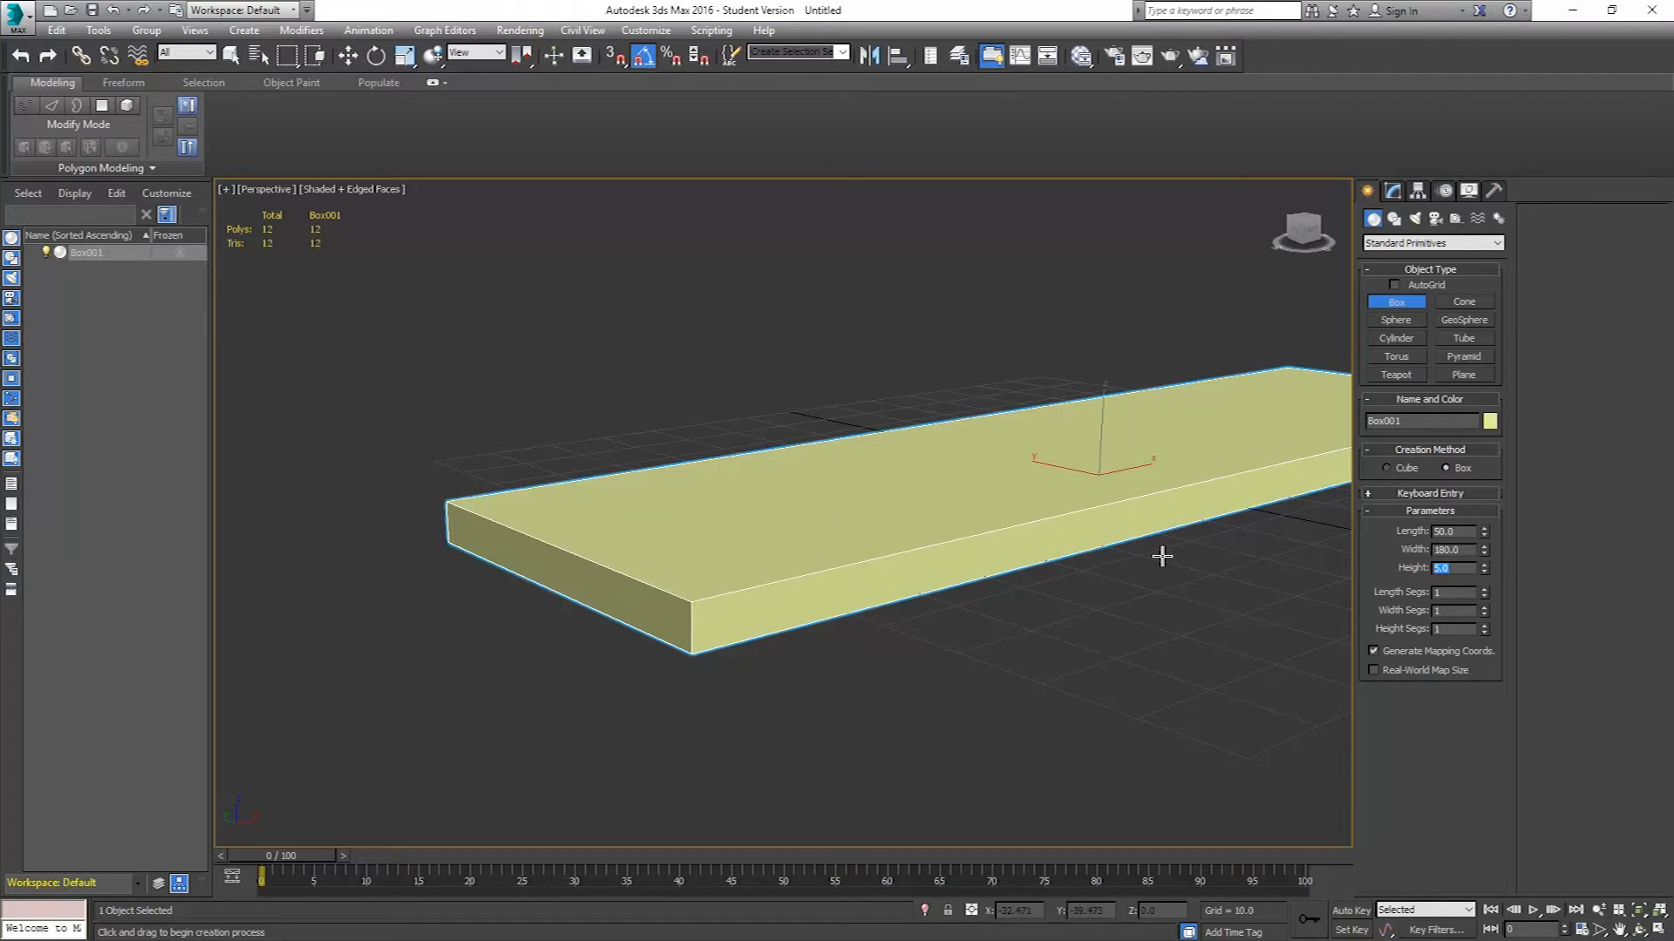
# Give the box 10 length segments and assign it a purple object color.
pyautogui.keyDown('alt'); pyautogui.moveTo(881, 553); pyautogui.dragTo(812, 619, button='middle'); pyautogui.keyUp('alt')
pyautogui.scroll(-2, 812, 620)
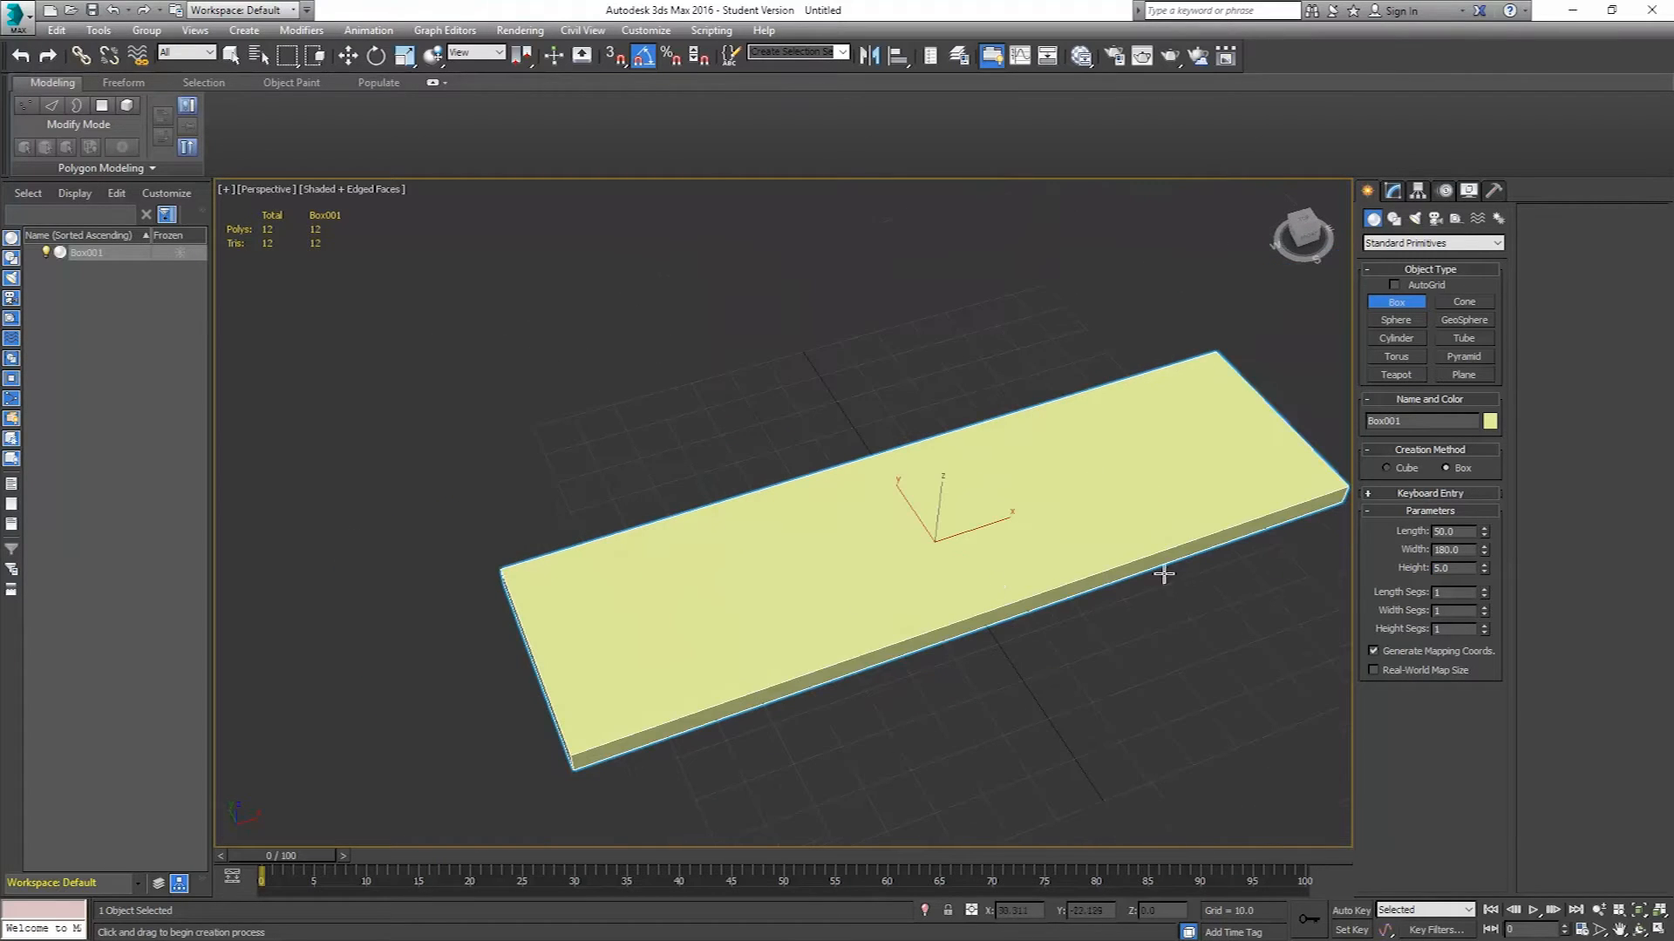
pyautogui.moveTo(1482, 587); pyautogui.dragTo(1482, 575)
pyautogui.click(1490, 421)
pyautogui.click(927, 470)
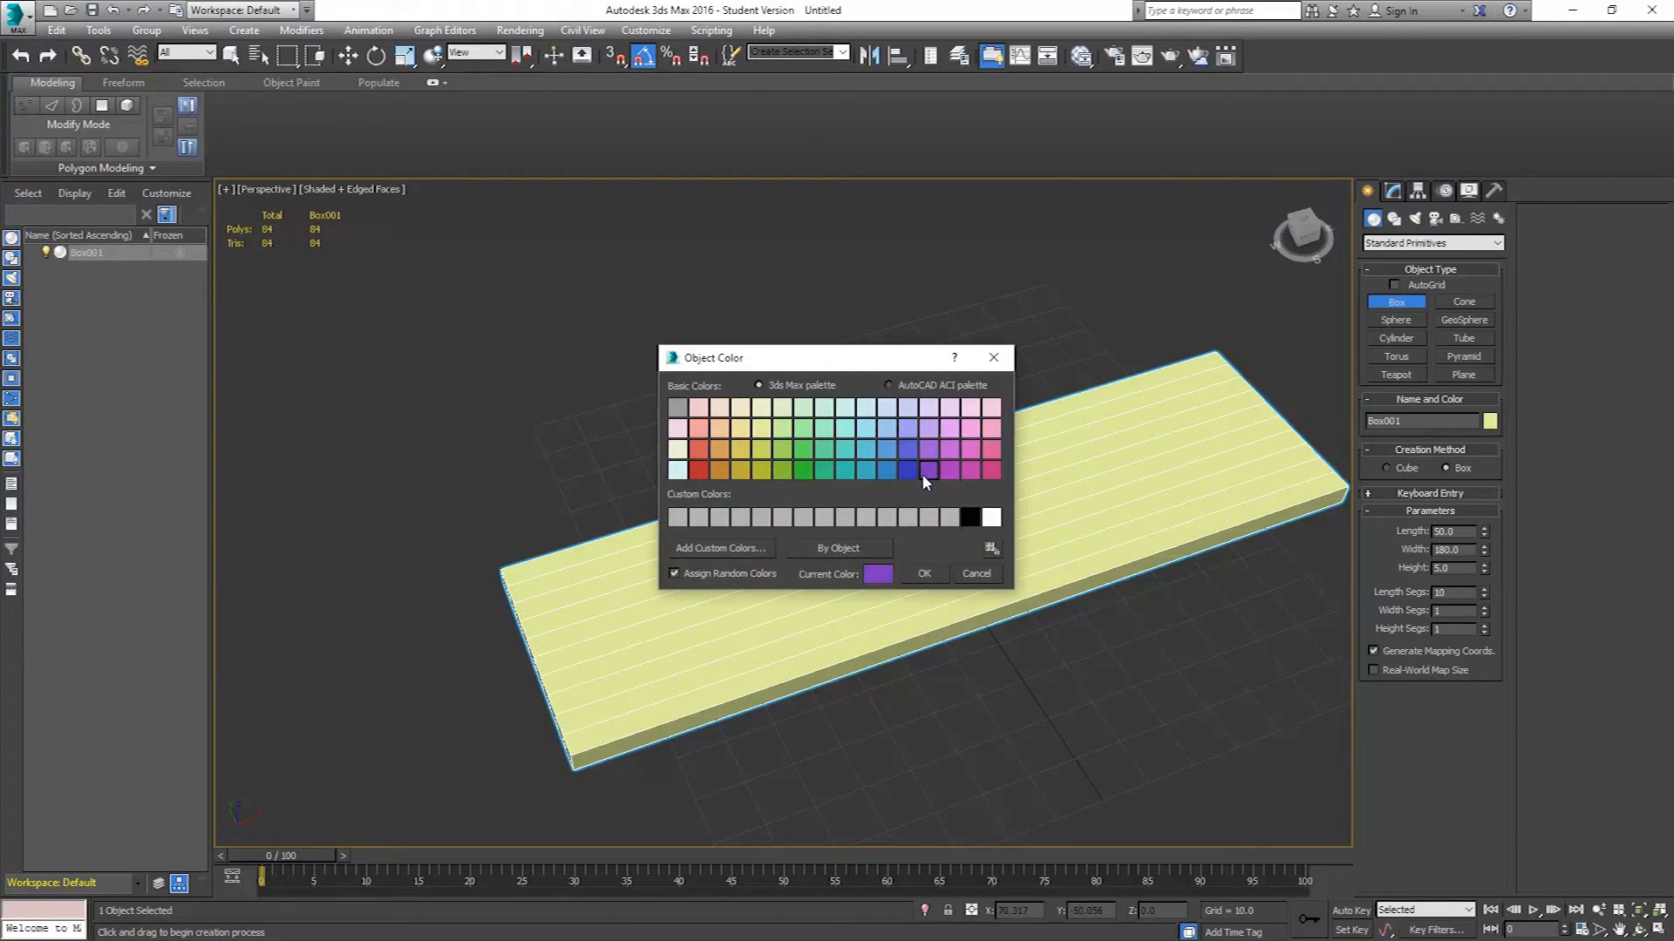
pyautogui.click(924, 573)
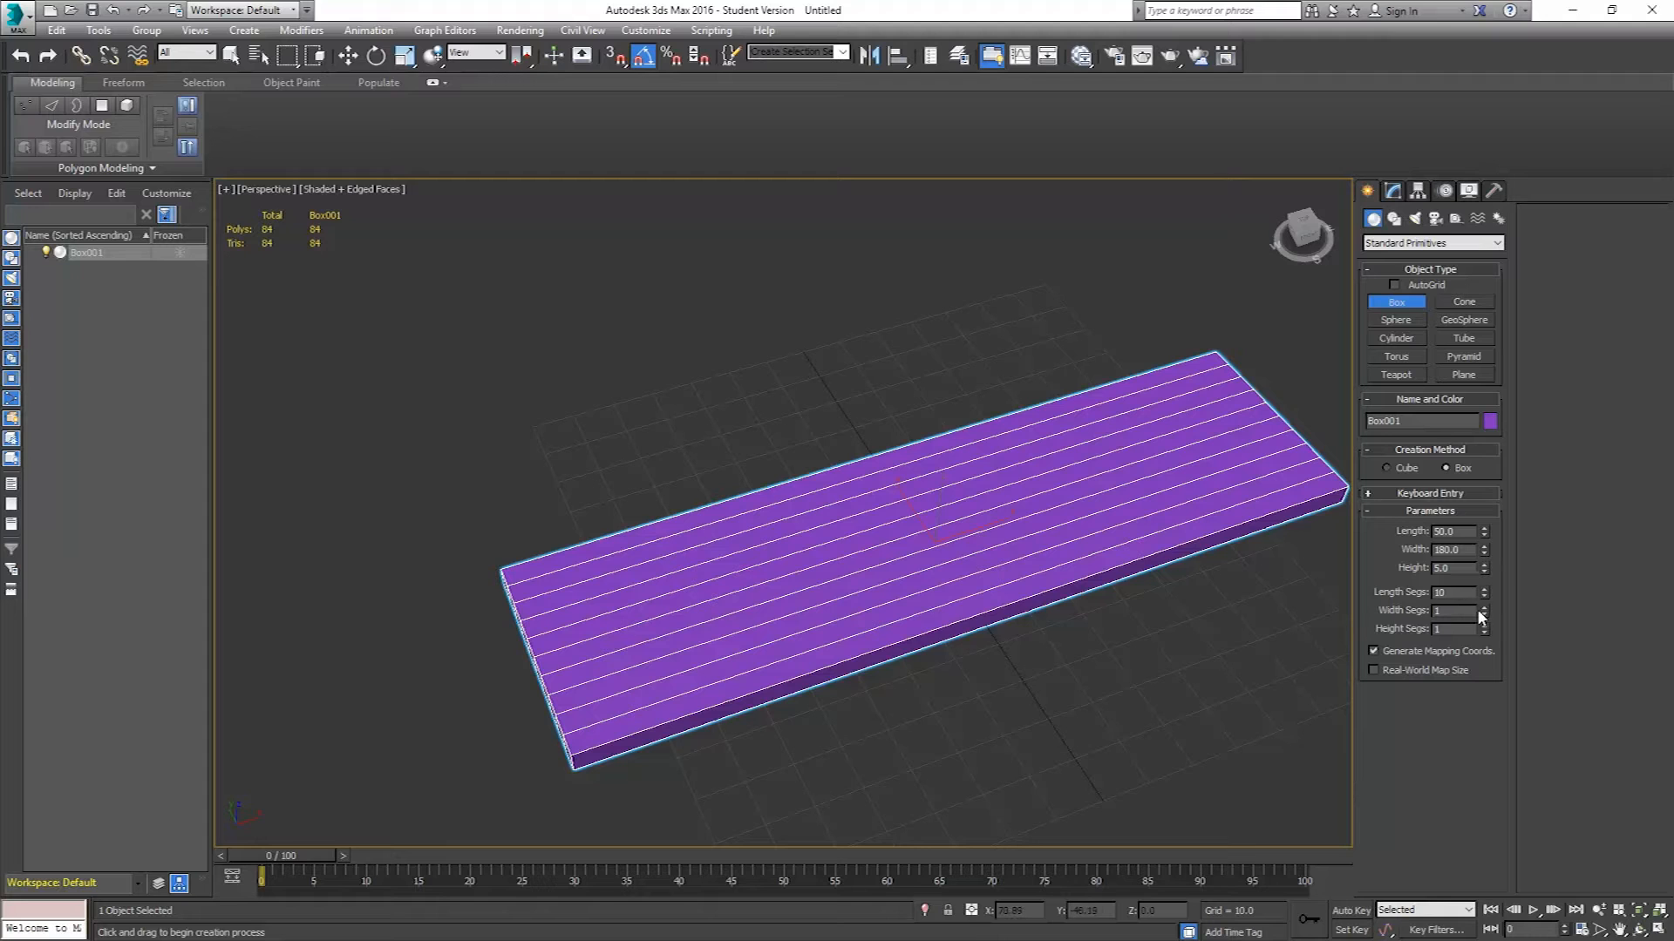
# Set the box's width segments to 34, then reset the length and width segment counts.
pyautogui.moveTo(1485, 612); pyautogui.dragTo(1471, 587)
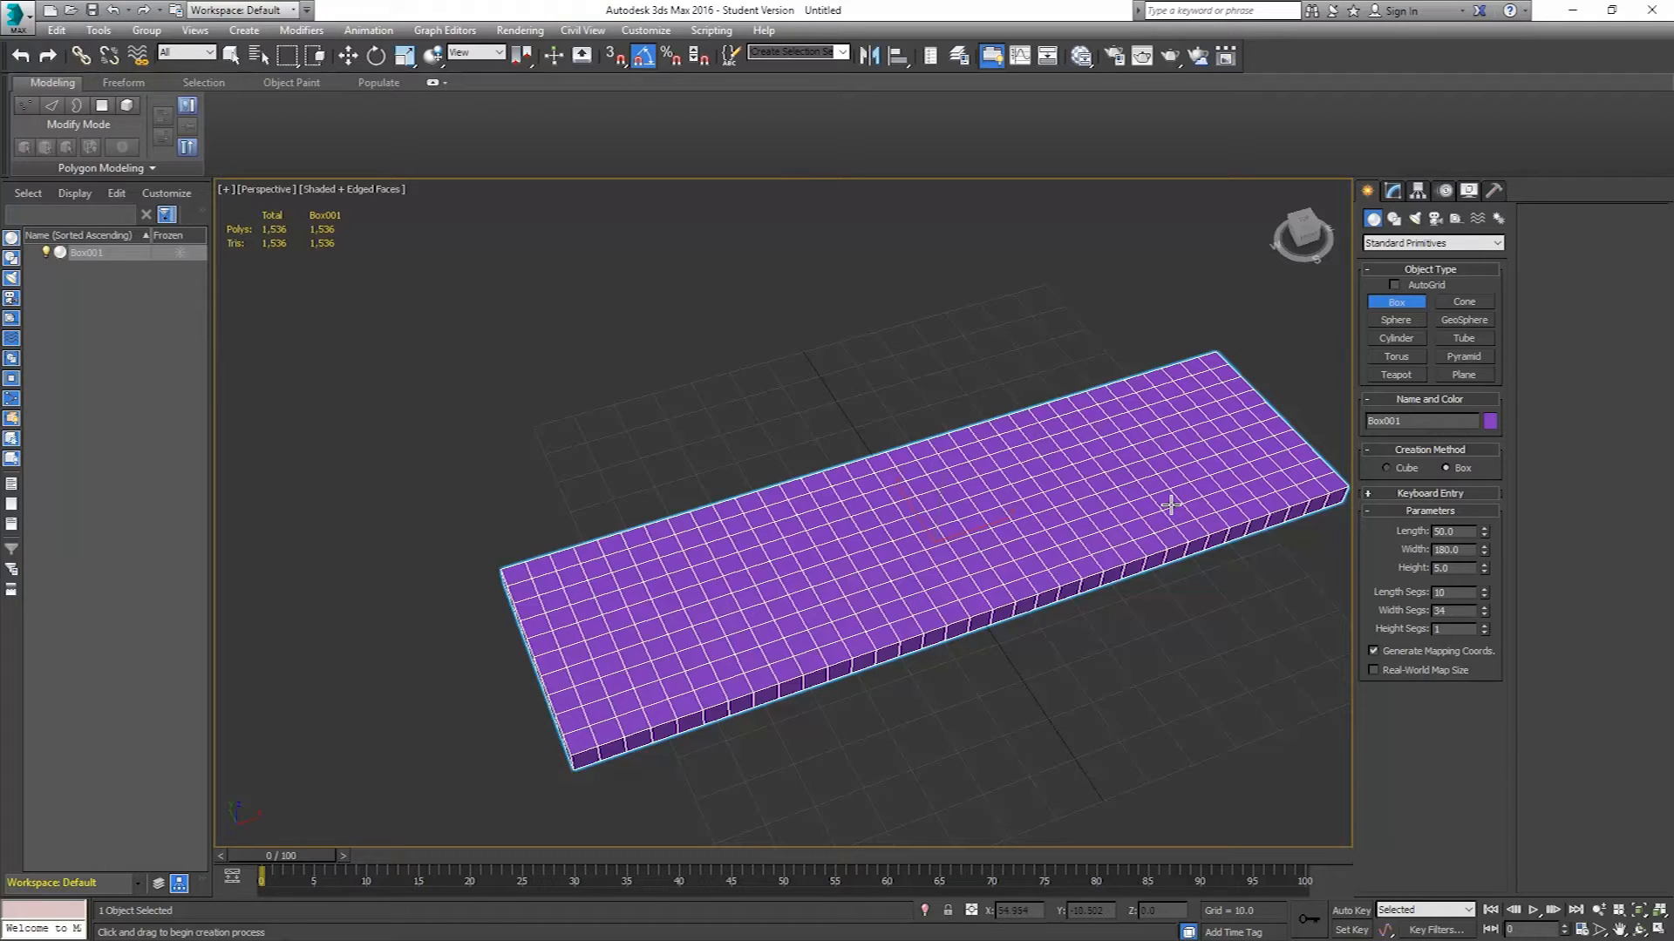
pyautogui.rightClick(1484, 591)
pyautogui.rightClick(1485, 611)
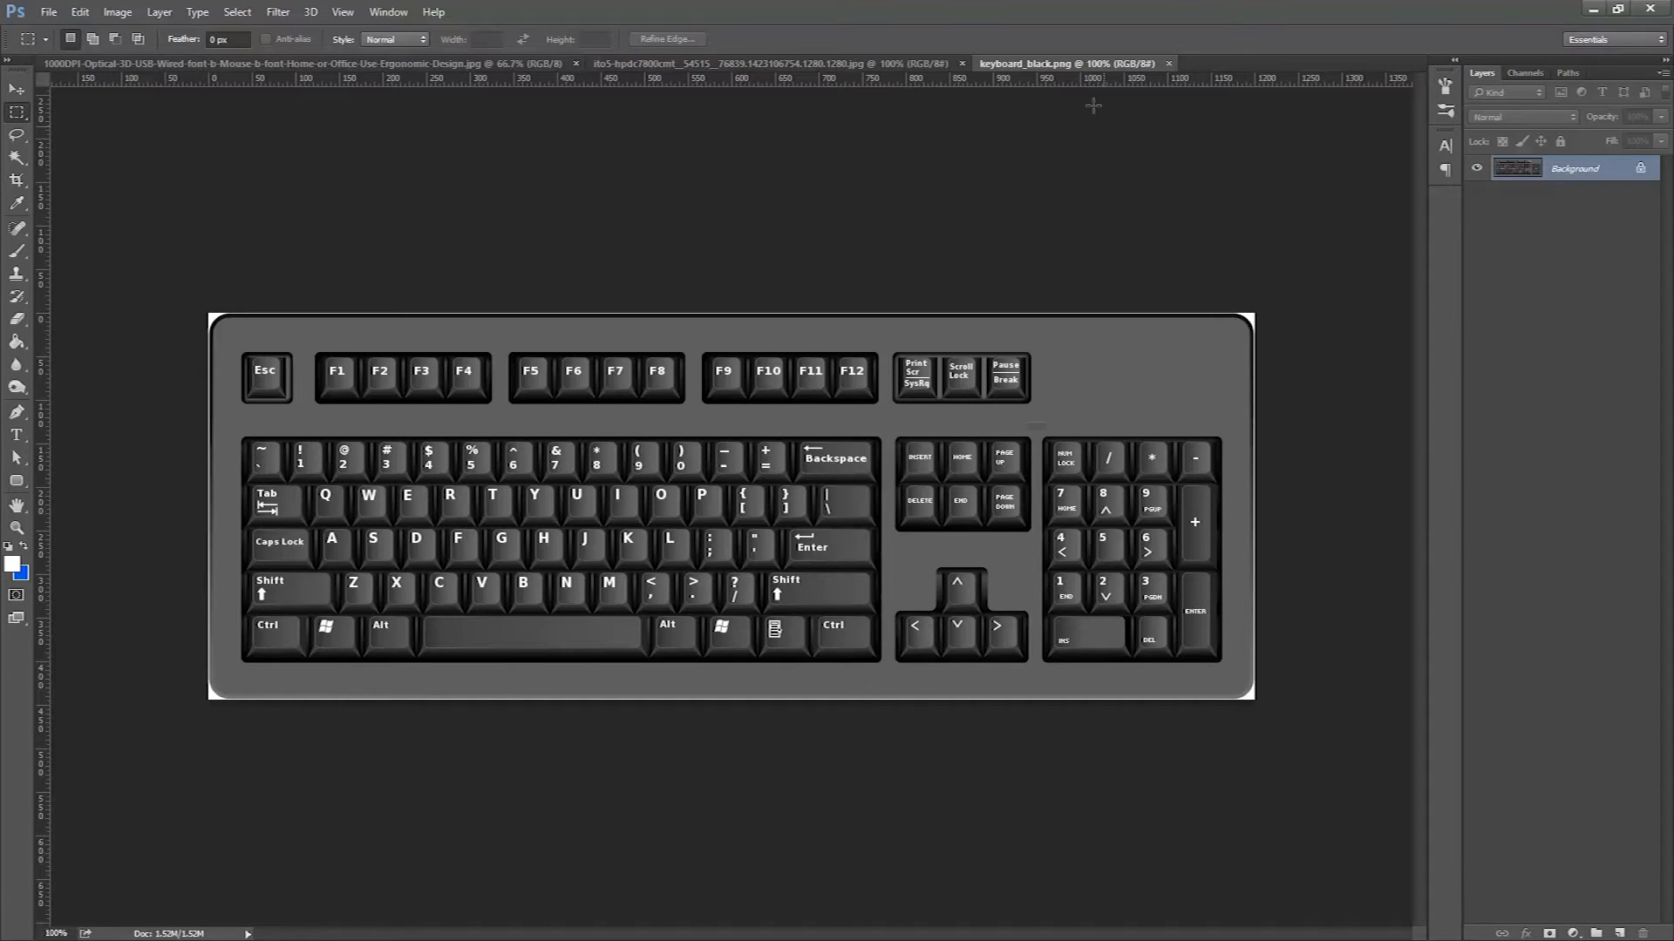
# In Photoshop, add guides along the keyboard image's top, bottom, right and left edges.
pyautogui.moveTo(1082, 77); pyautogui.dragTo(1079, 335)
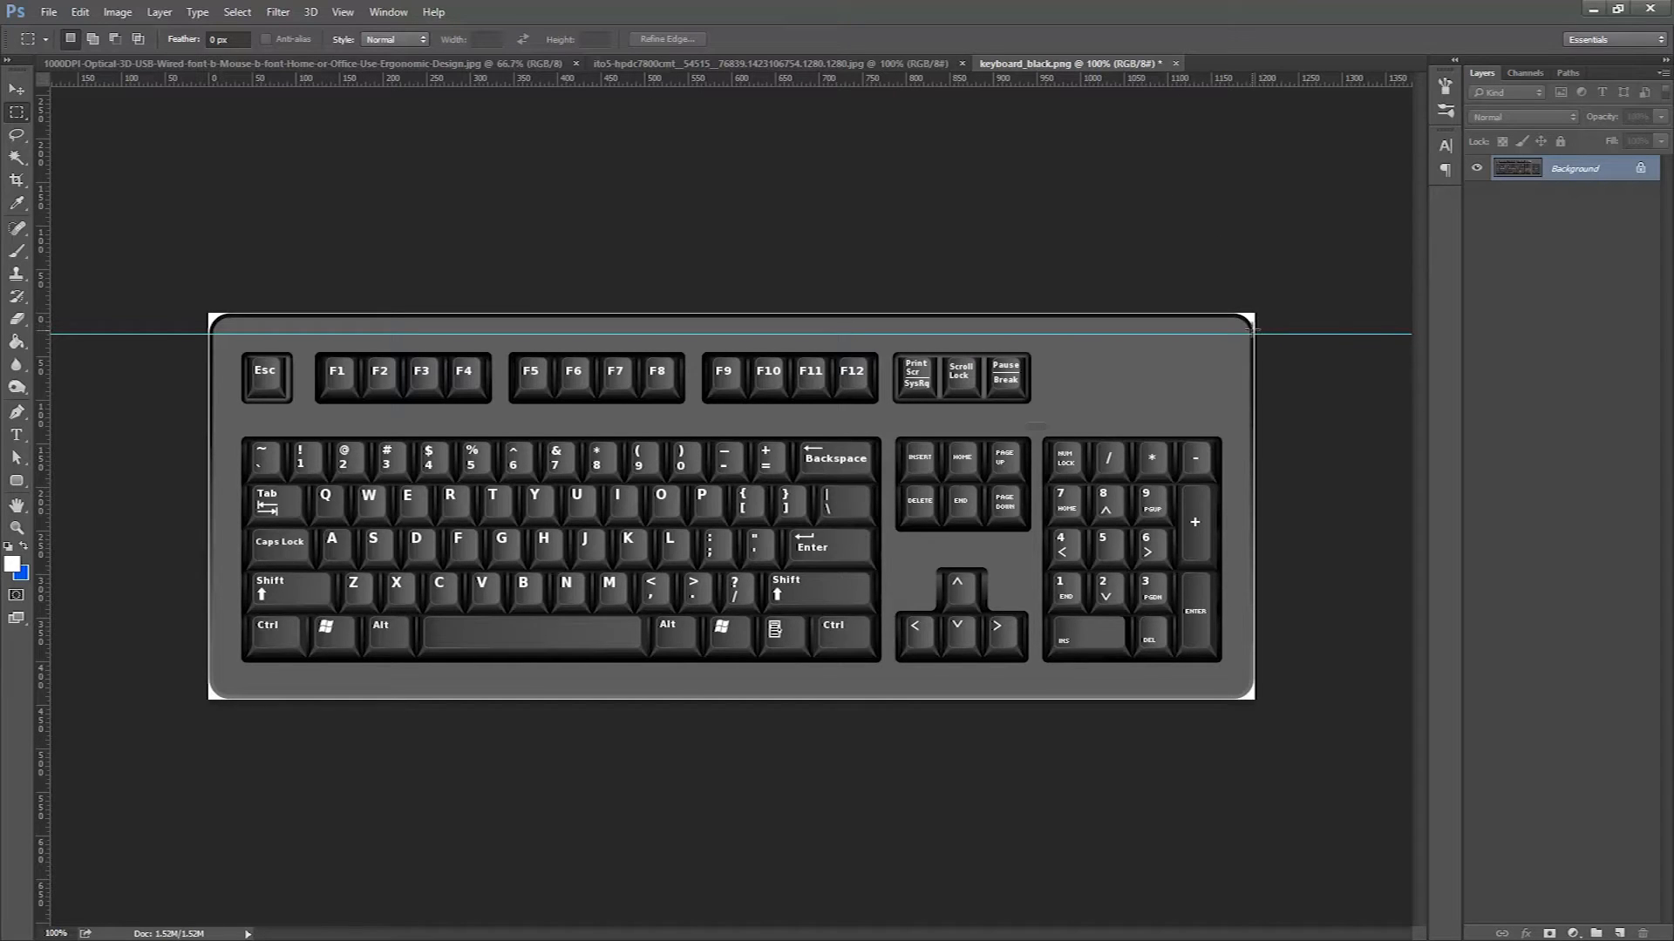
pyautogui.moveTo(1173, 83); pyautogui.dragTo(1278, 679)
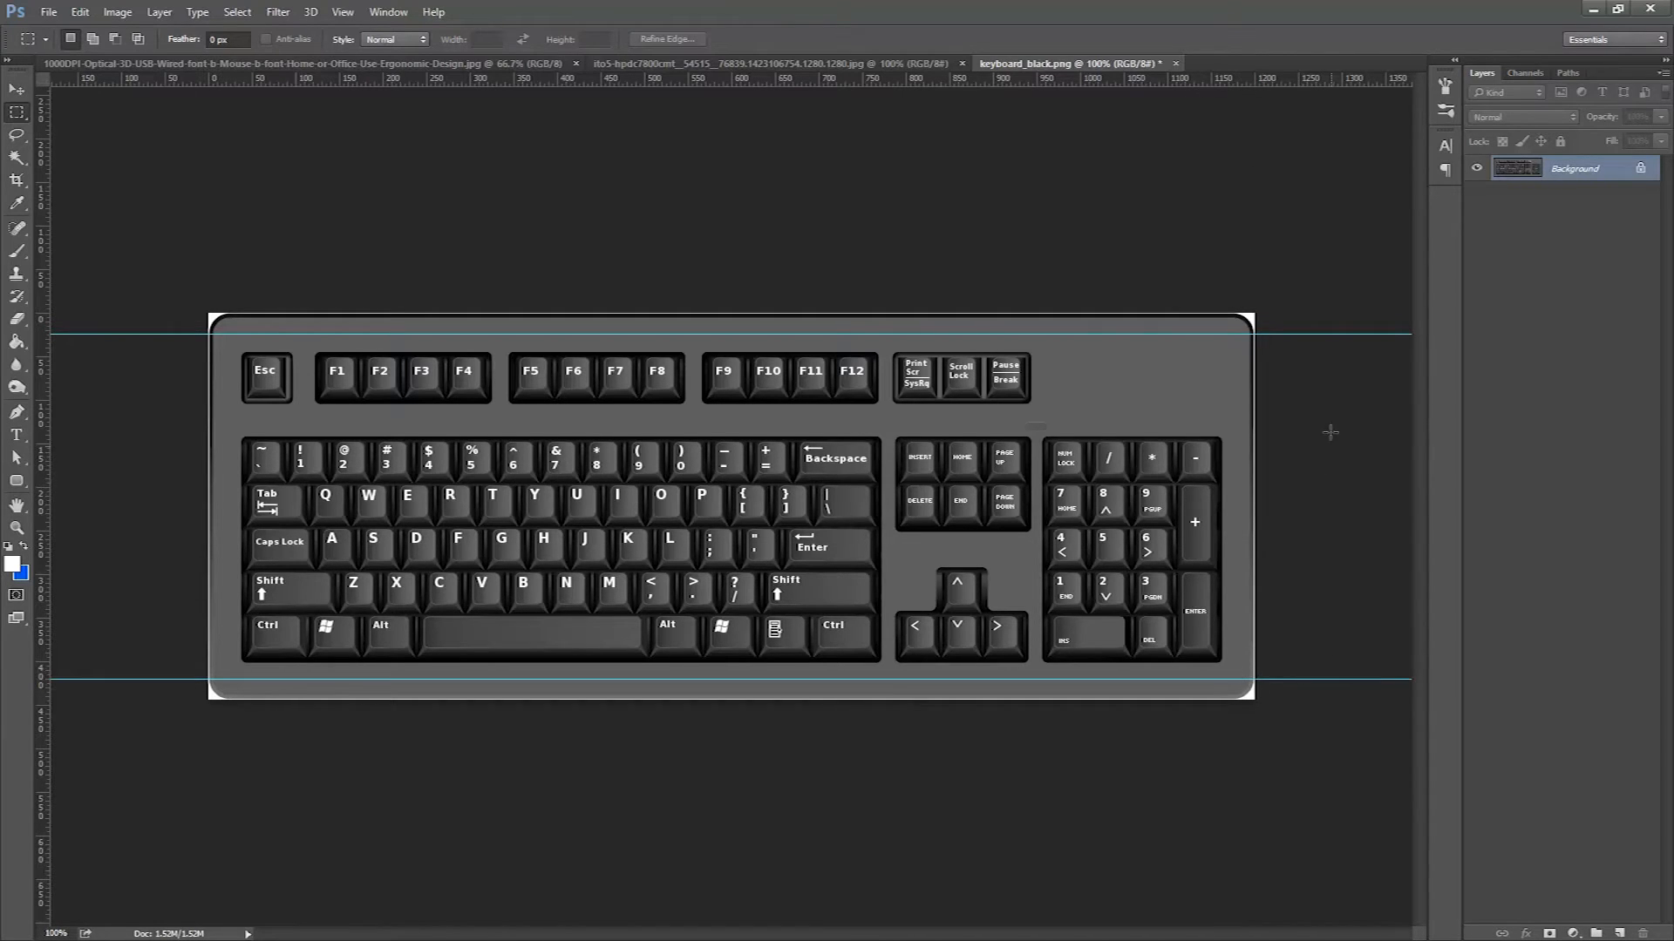
pyautogui.moveTo(43, 232); pyautogui.dragTo(1249, 347)
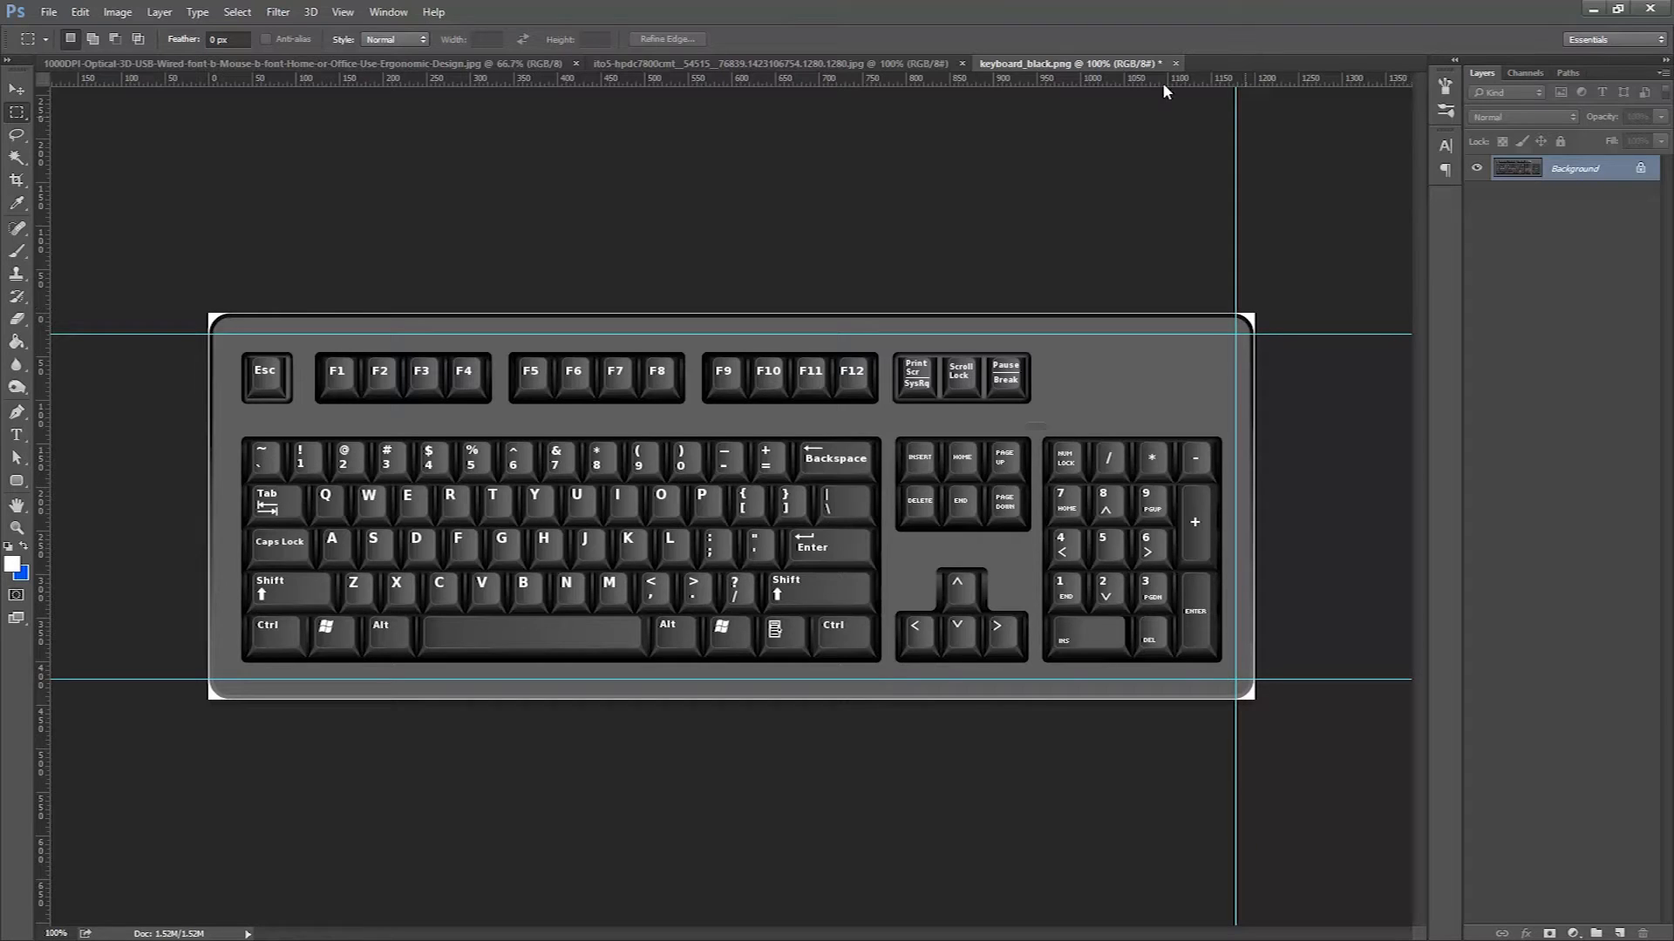
pyautogui.moveTo(48, 310); pyautogui.dragTo(229, 348)
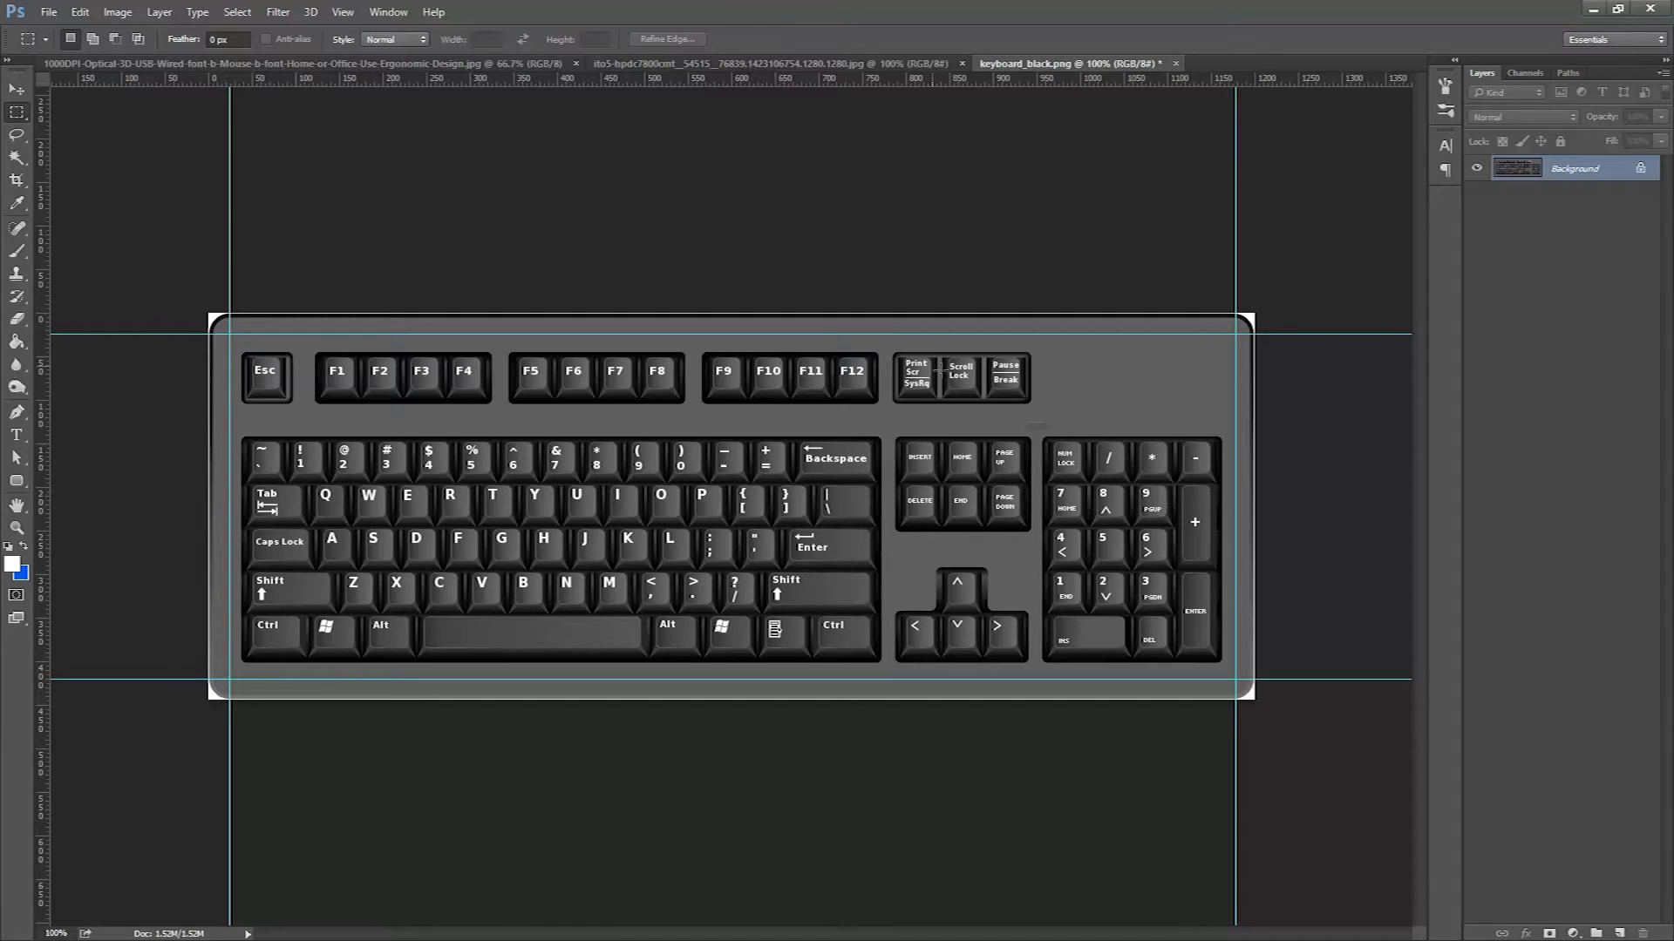
# Add a vertical guide at the keyboard's first key column and a horizontal guide below the function-key row.
pyautogui.moveTo(44, 249); pyautogui.dragTo(335, 323)
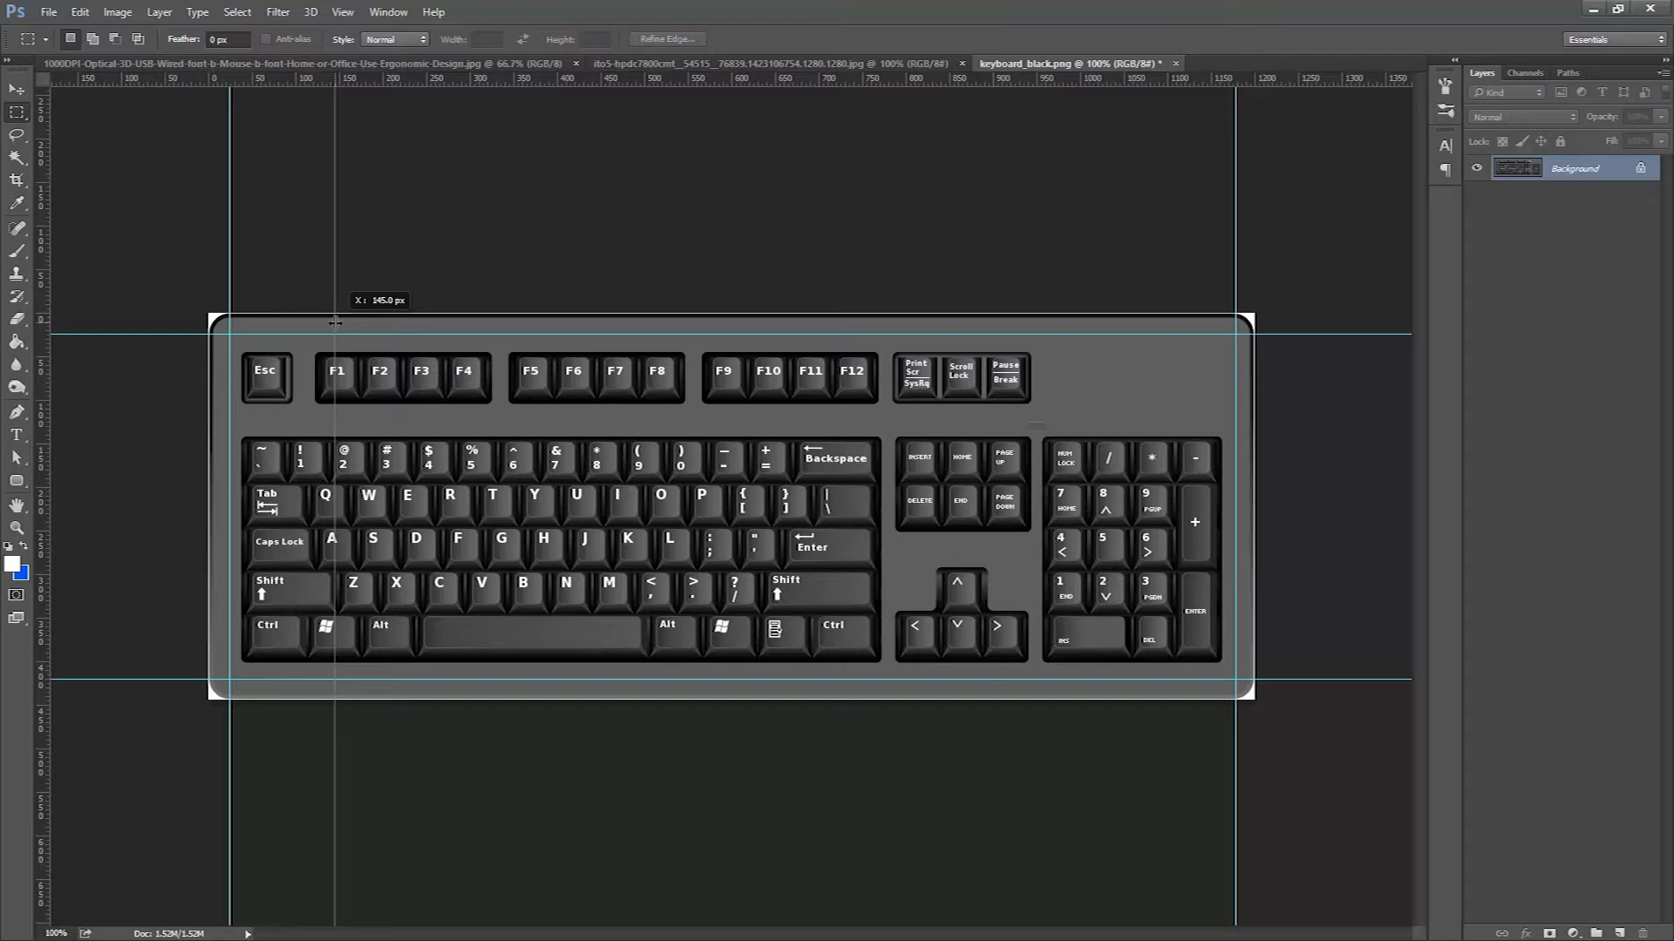
pyautogui.moveTo(335, 323); pyautogui.dragTo(3, 556)
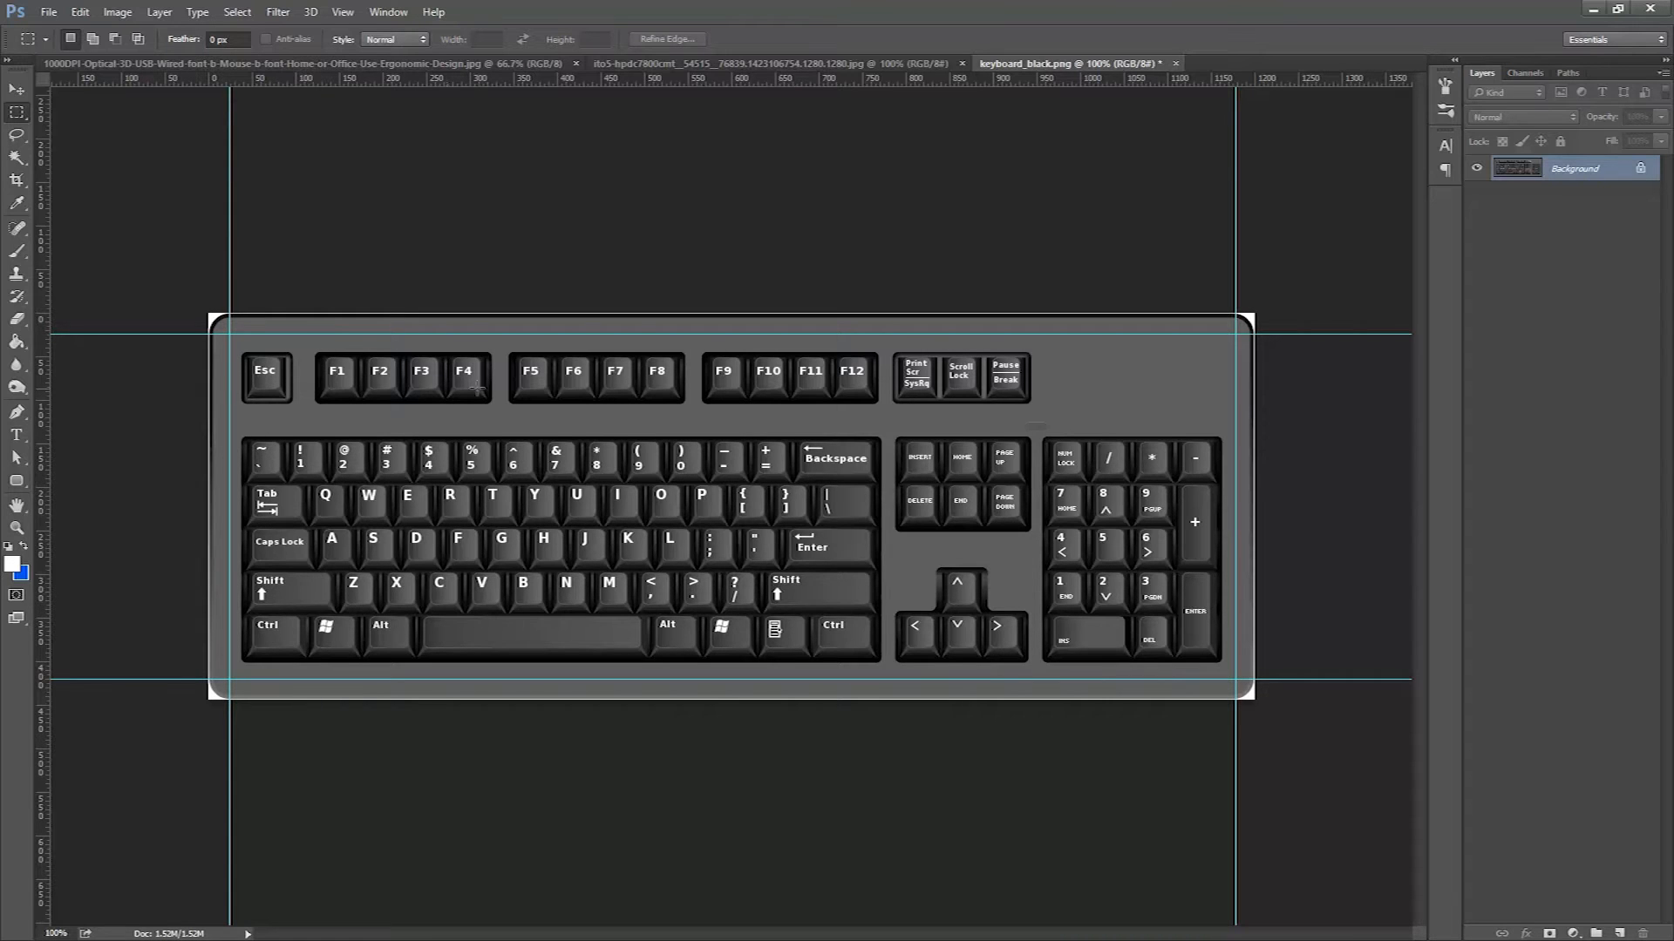
pyautogui.moveTo(42, 305); pyautogui.dragTo(306, 384)
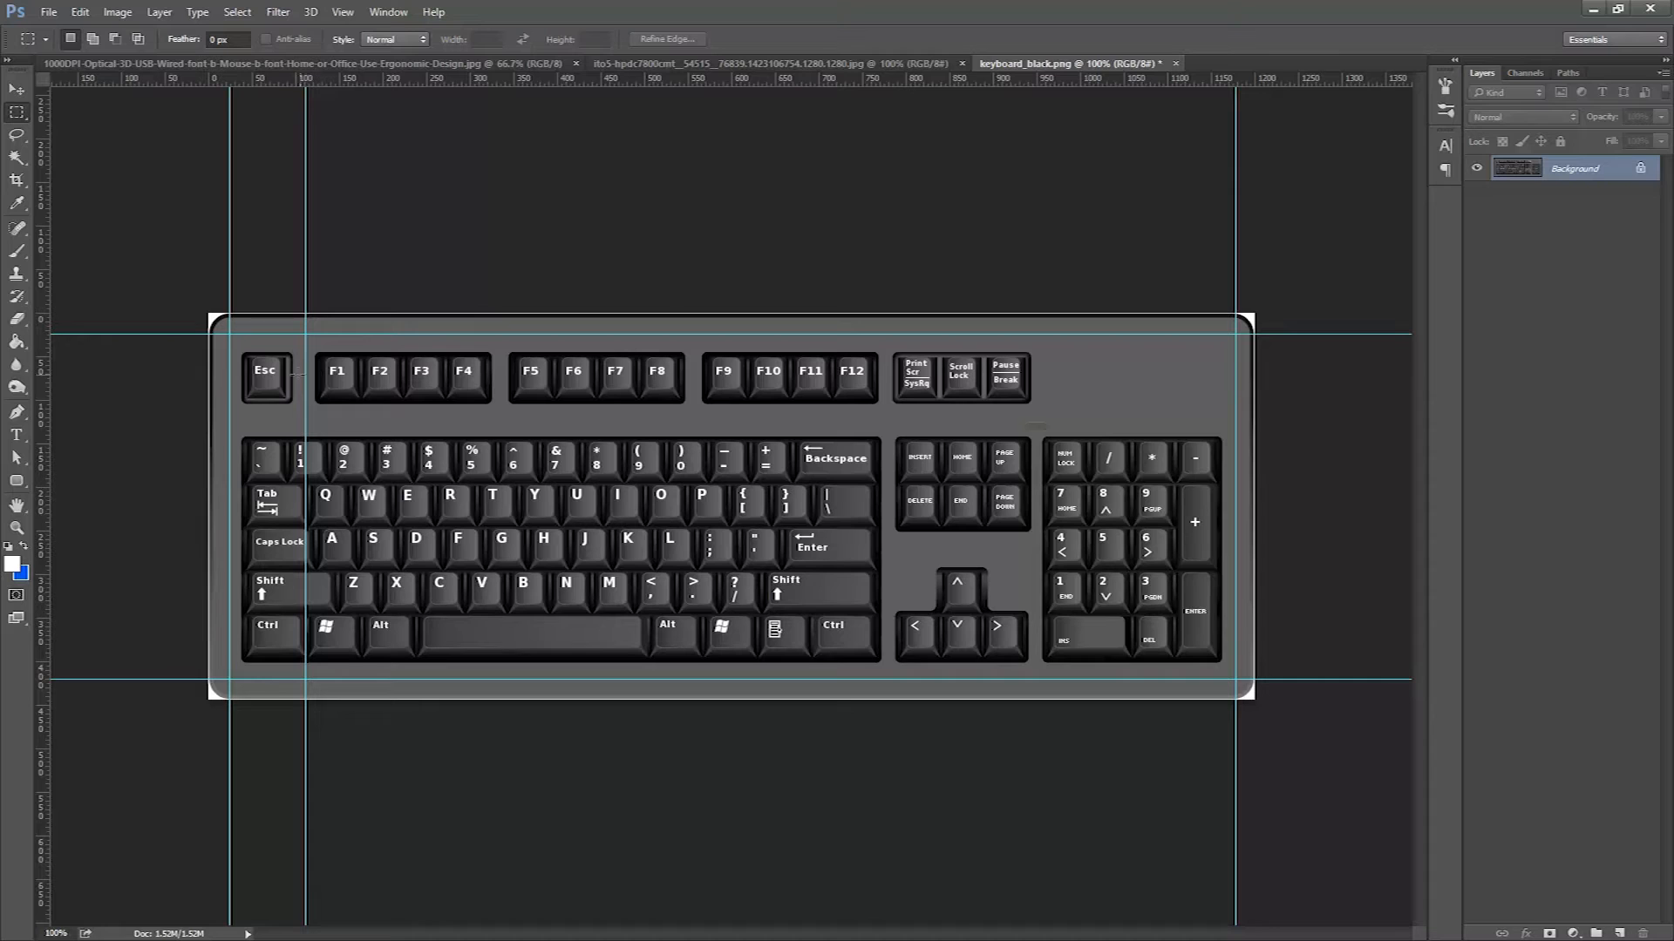
pyautogui.moveTo(221, 82); pyautogui.dragTo(256, 420)
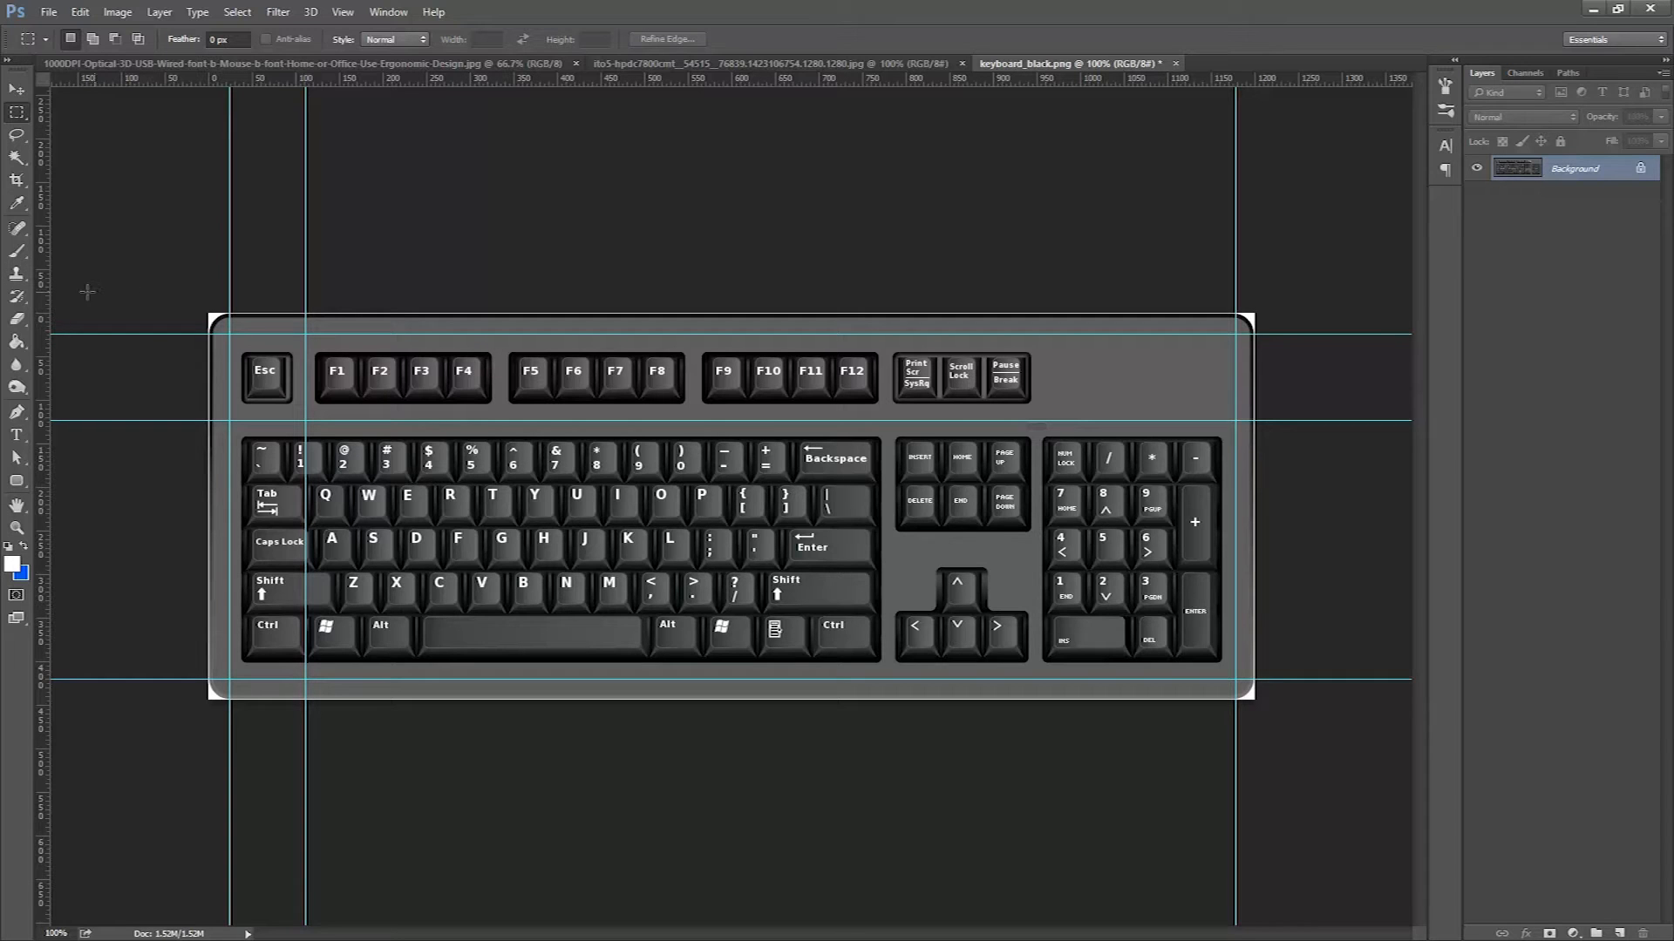
# Add three more vertical guides spaced across the keyboard's main key block.
pyautogui.moveTo(44, 300); pyautogui.dragTo(500, 352)
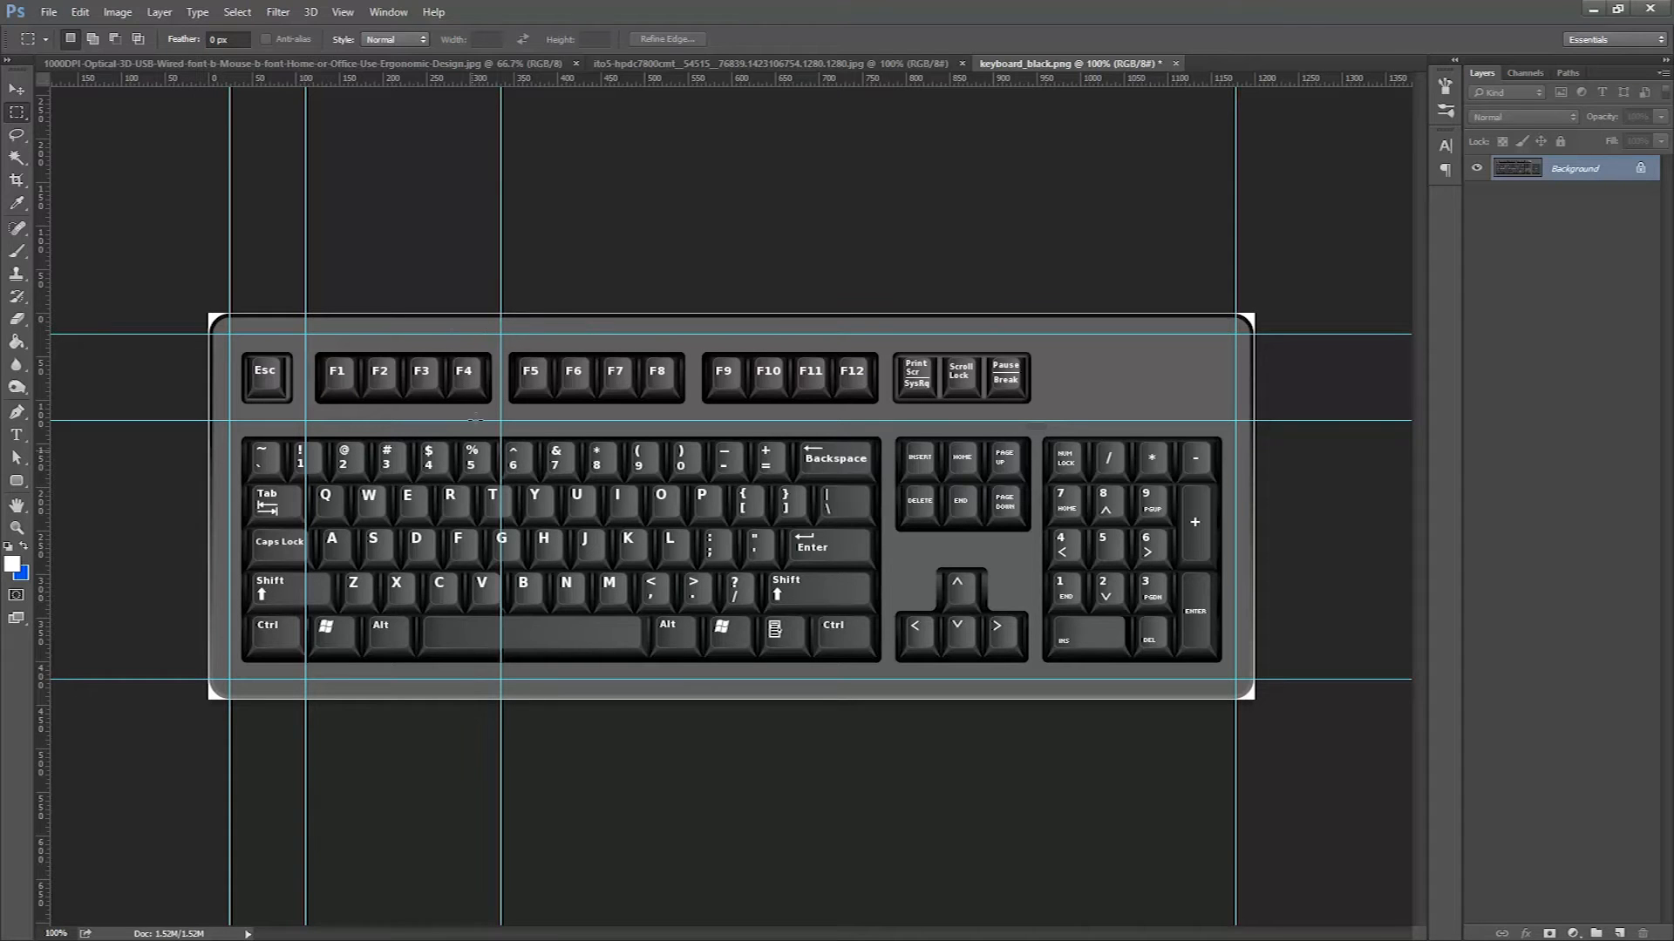
pyautogui.moveTo(42, 323); pyautogui.dragTo(694, 398)
pyautogui.moveTo(44, 296); pyautogui.dragTo(889, 424)
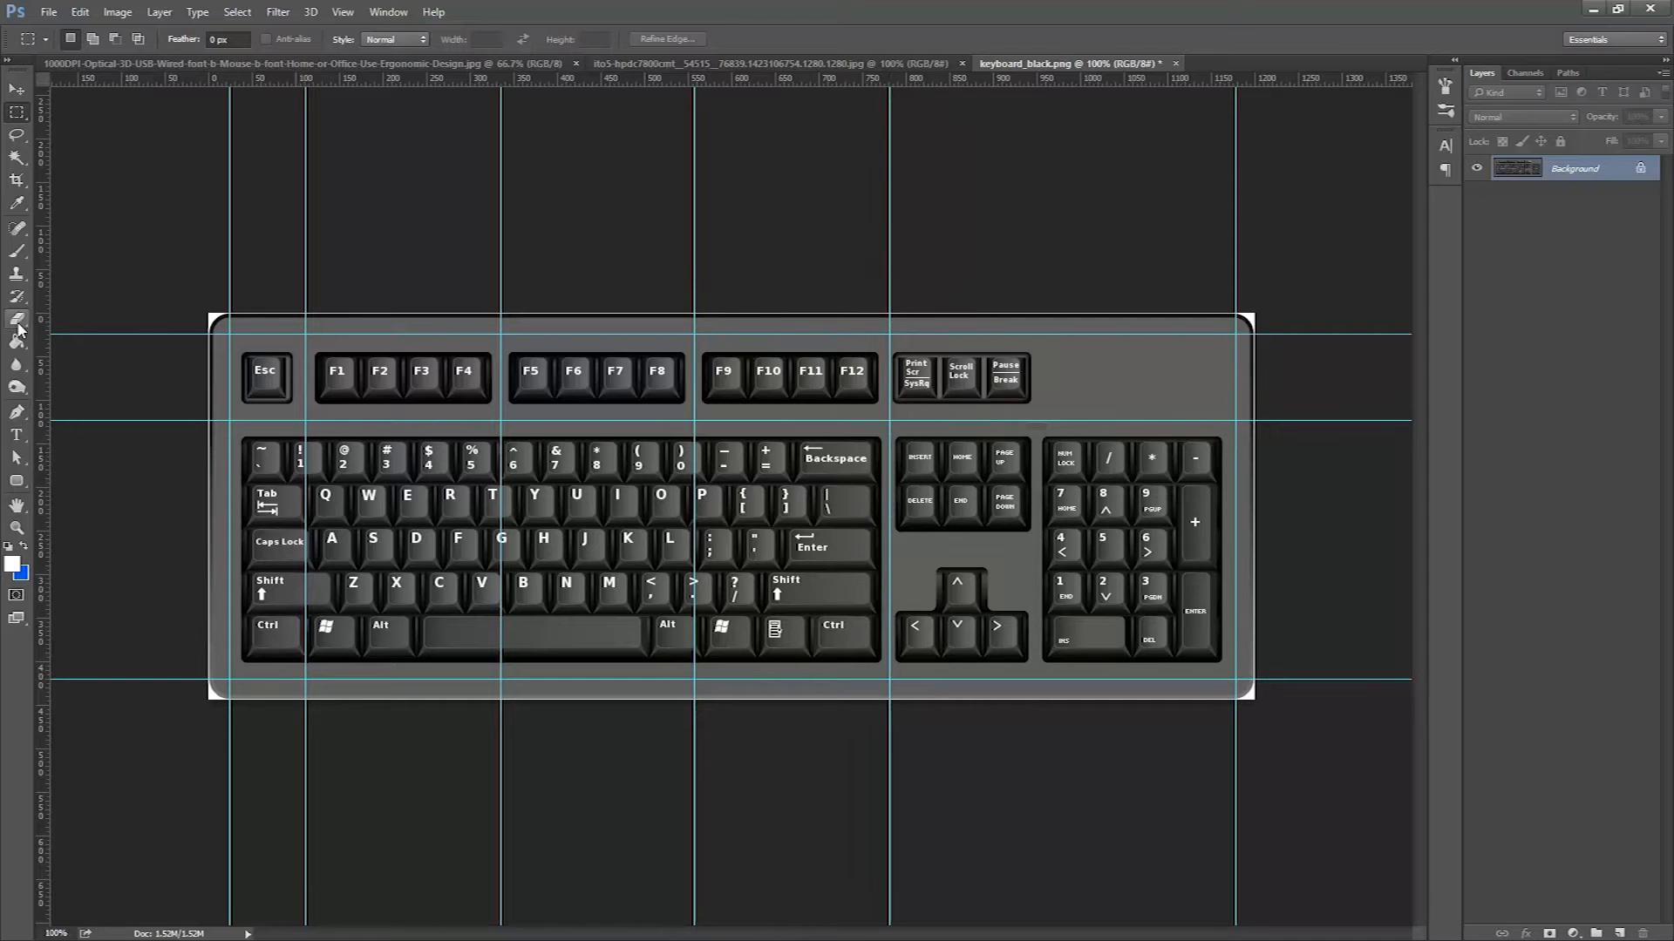
# Add a vertical guide between the arrow keys and numeric keypad, plus guides along the keyboard body's outer edges.
pyautogui.moveTo(45, 327); pyautogui.dragTo(1037, 400)
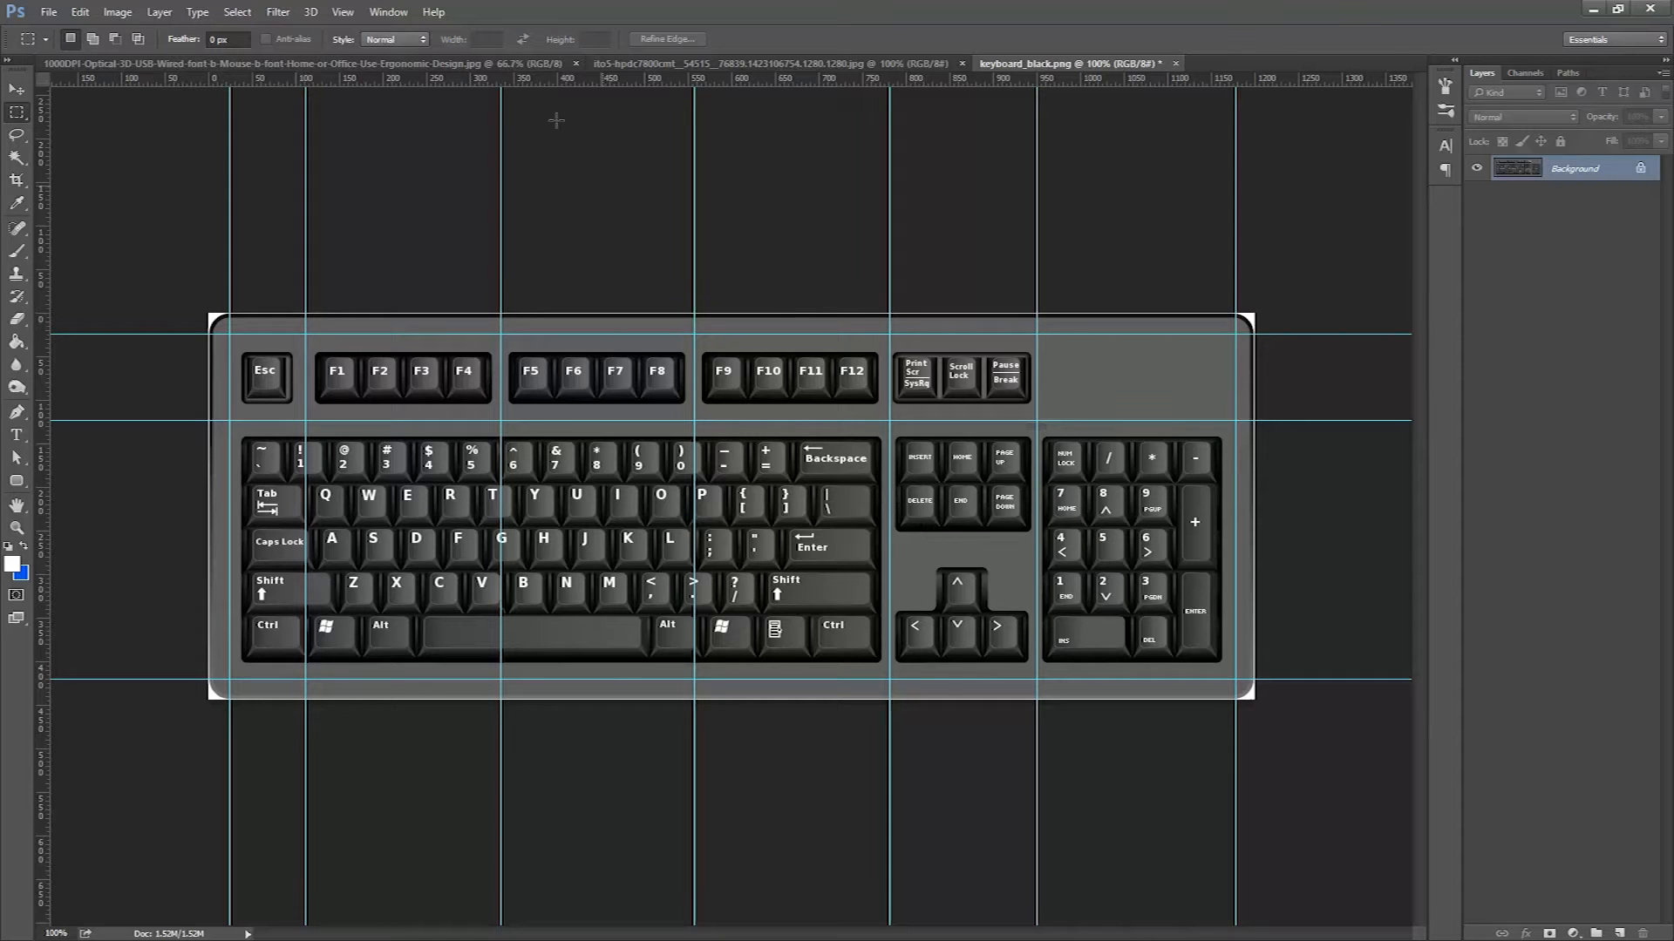
pyautogui.moveTo(404, 81); pyautogui.dragTo(394, 315)
pyautogui.moveTo(337, 80); pyautogui.dragTo(423, 706)
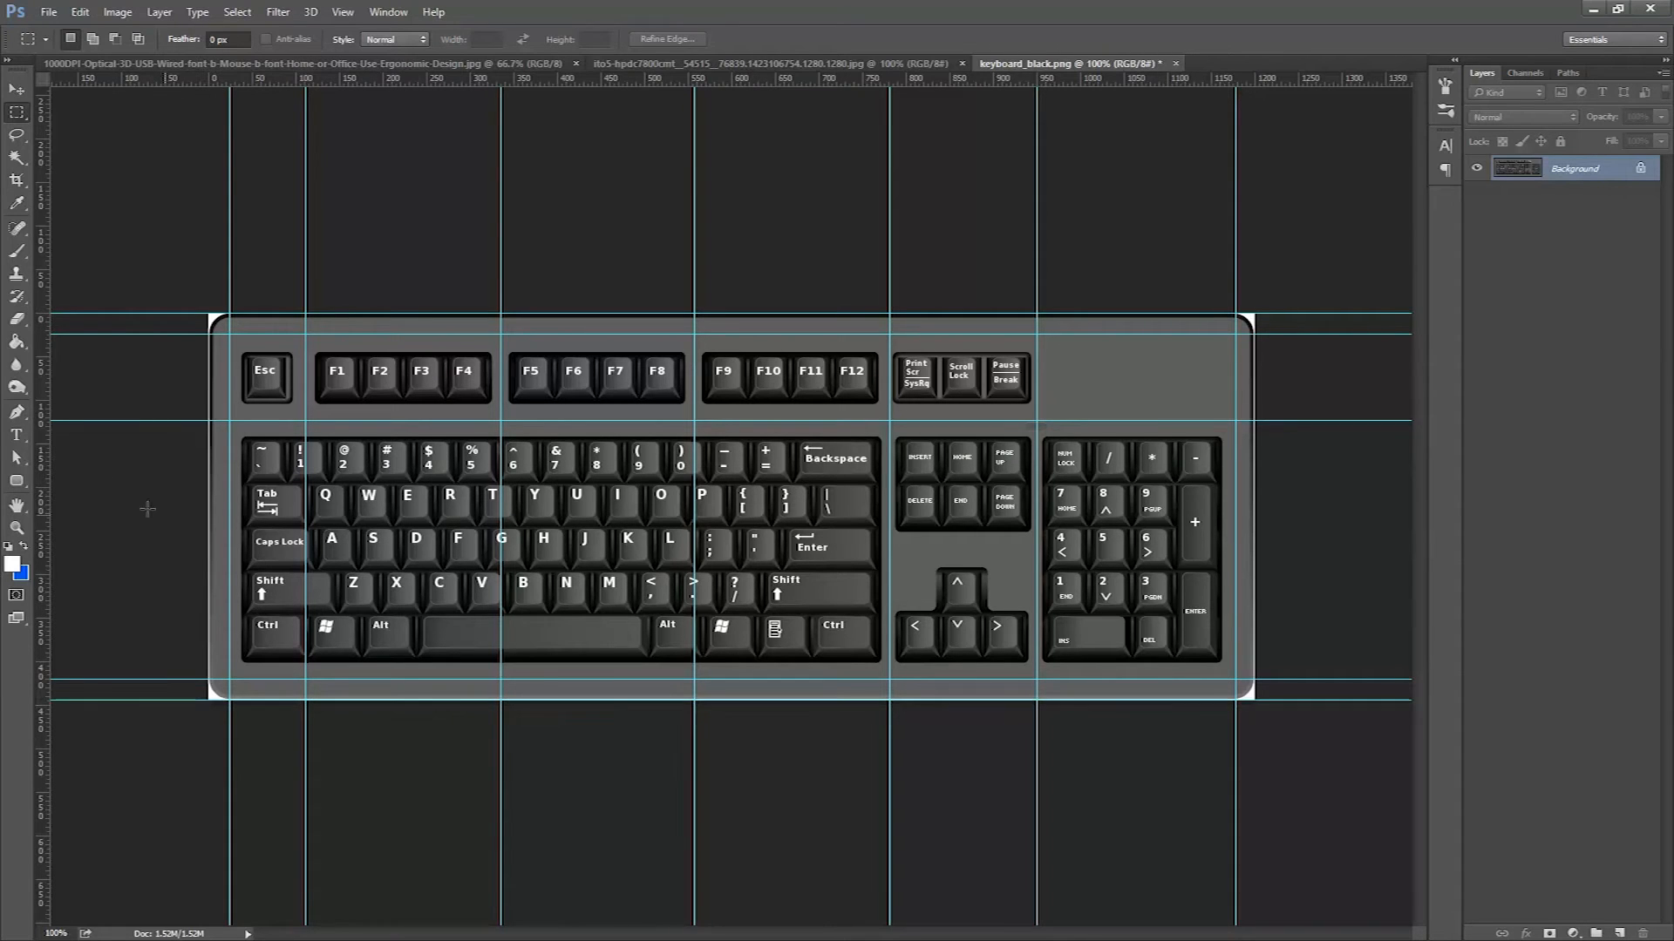
pyautogui.moveTo(44, 478); pyautogui.dragTo(210, 481)
pyautogui.moveTo(41, 375); pyautogui.dragTo(1256, 384)
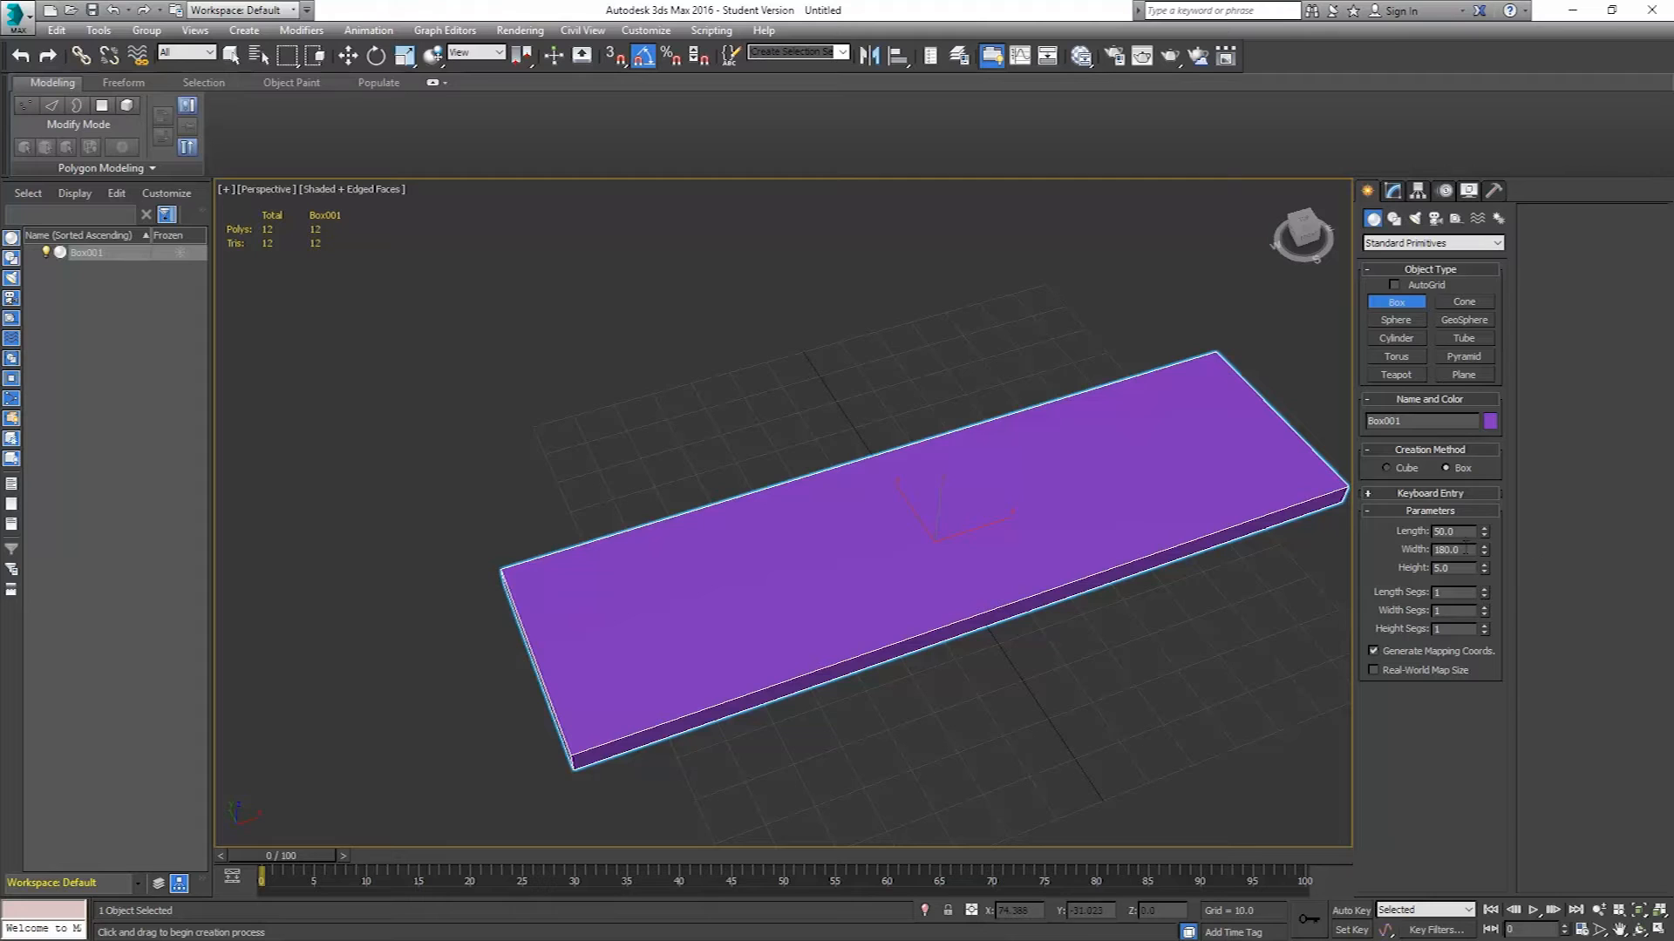
# Set the box's width segments to 8 and length segments to 4.
pyautogui.click(1465, 610)
pyautogui.press('Return')
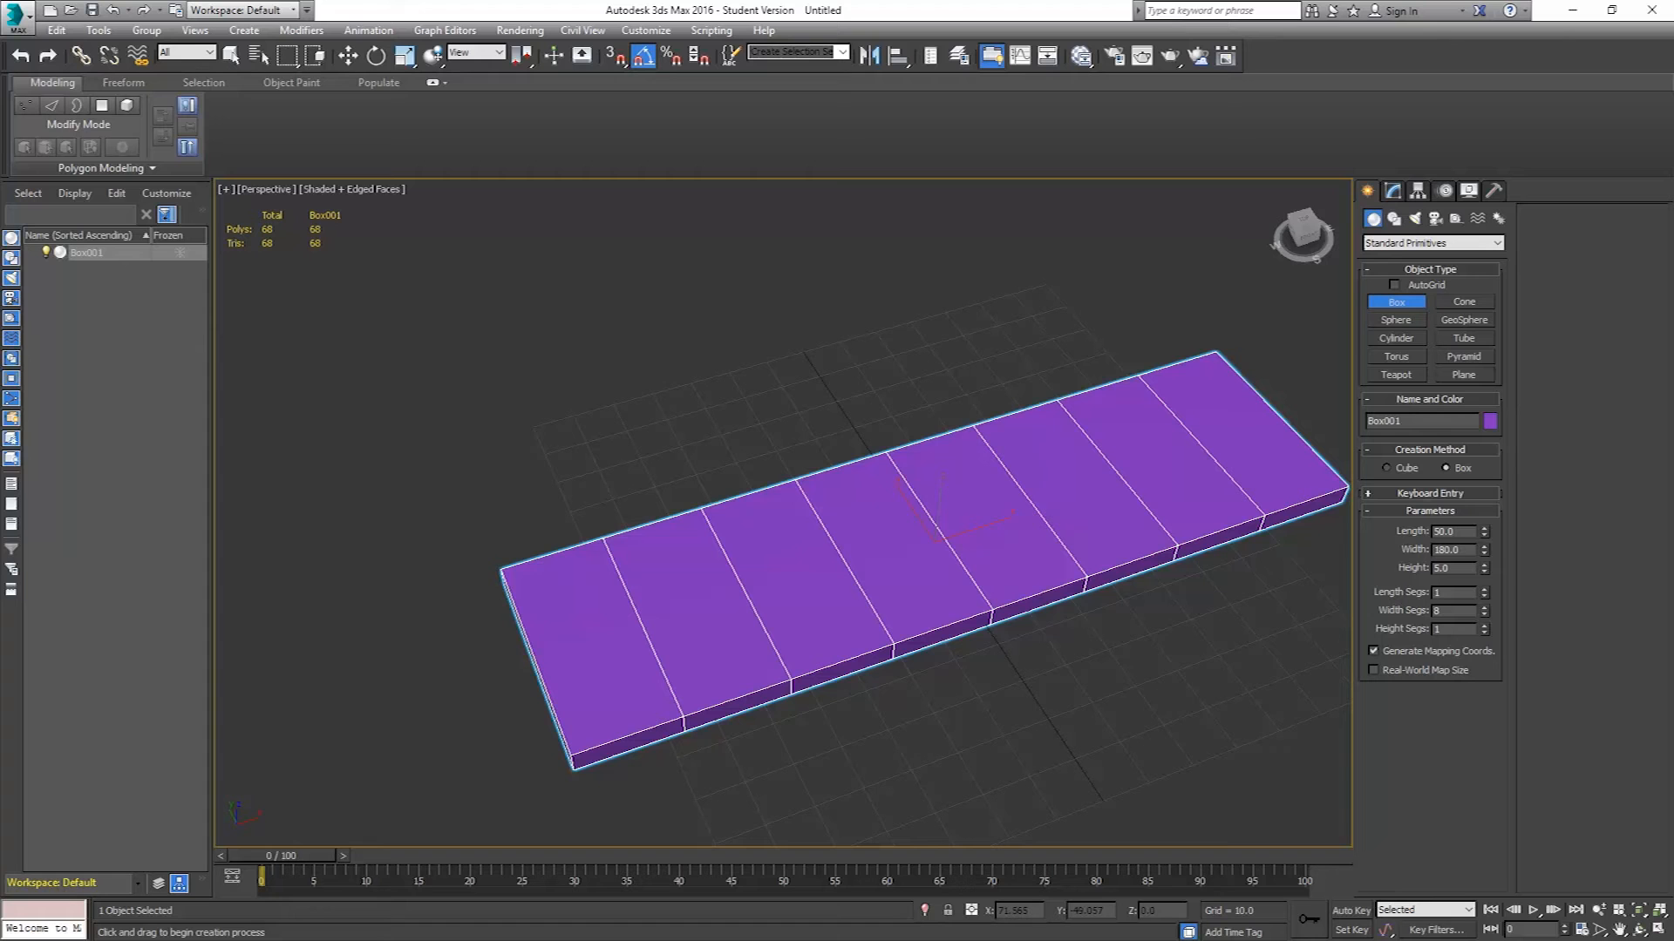
pyautogui.doubleClick(1461, 591)
pyautogui.write('4')
pyautogui.press('Return')
pyautogui.moveTo(909, 602); pyautogui.dragTo(774, 561, button='middle')
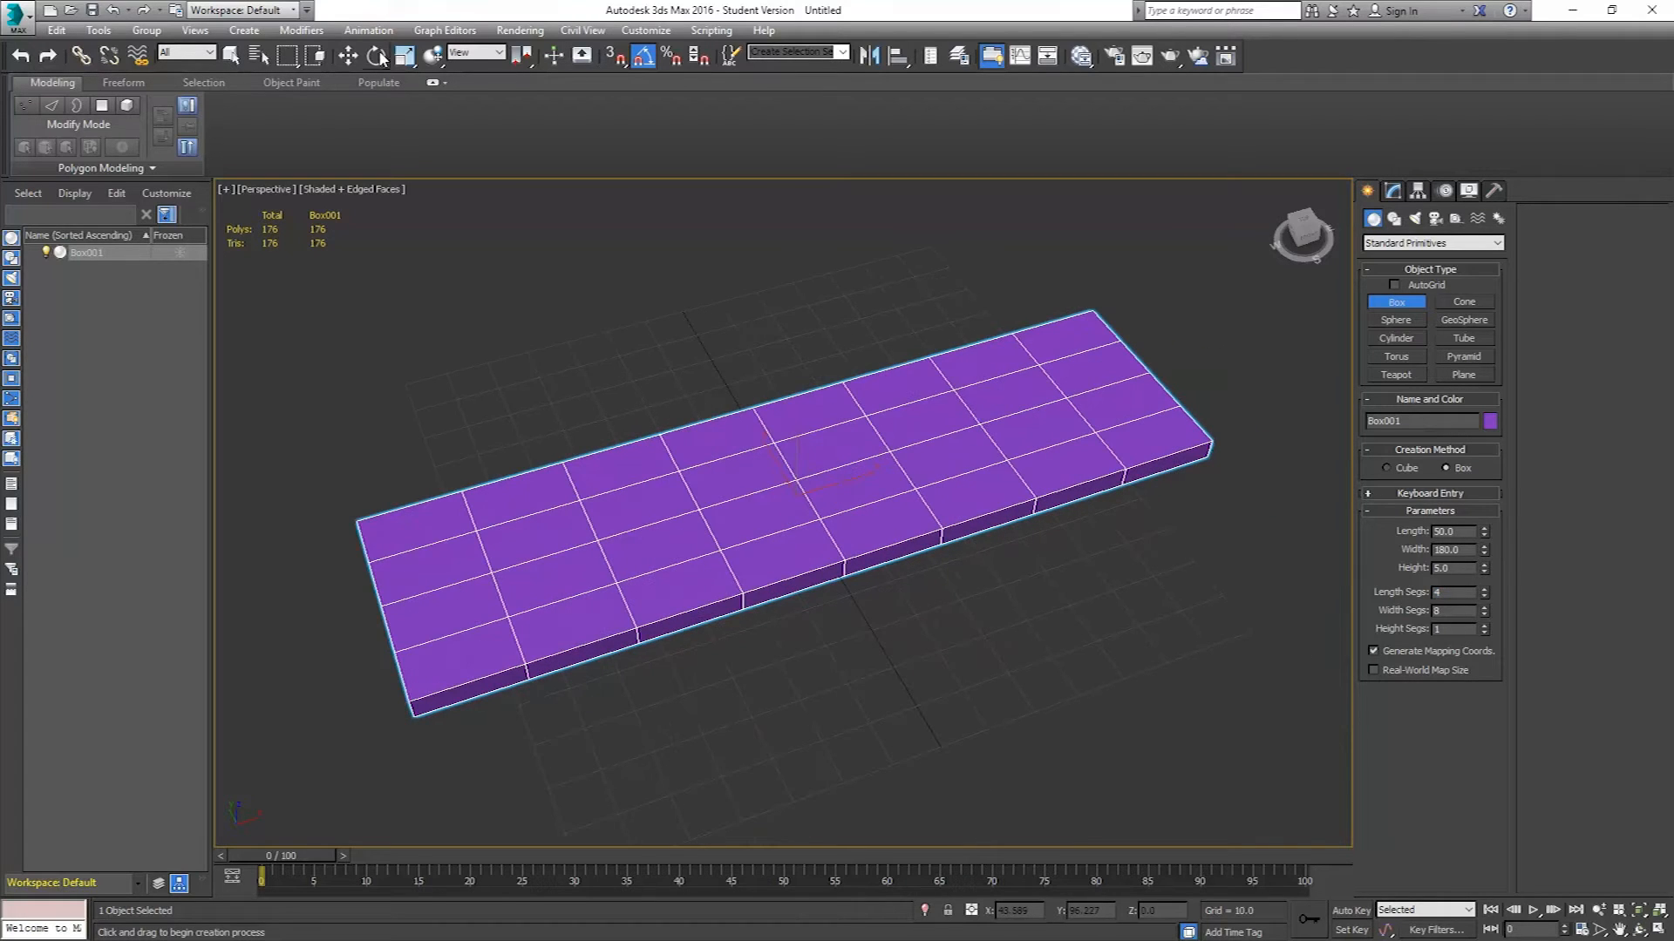
# Center the box at the world origin by setting its X and Y position to 0.
pyautogui.click(348, 55)
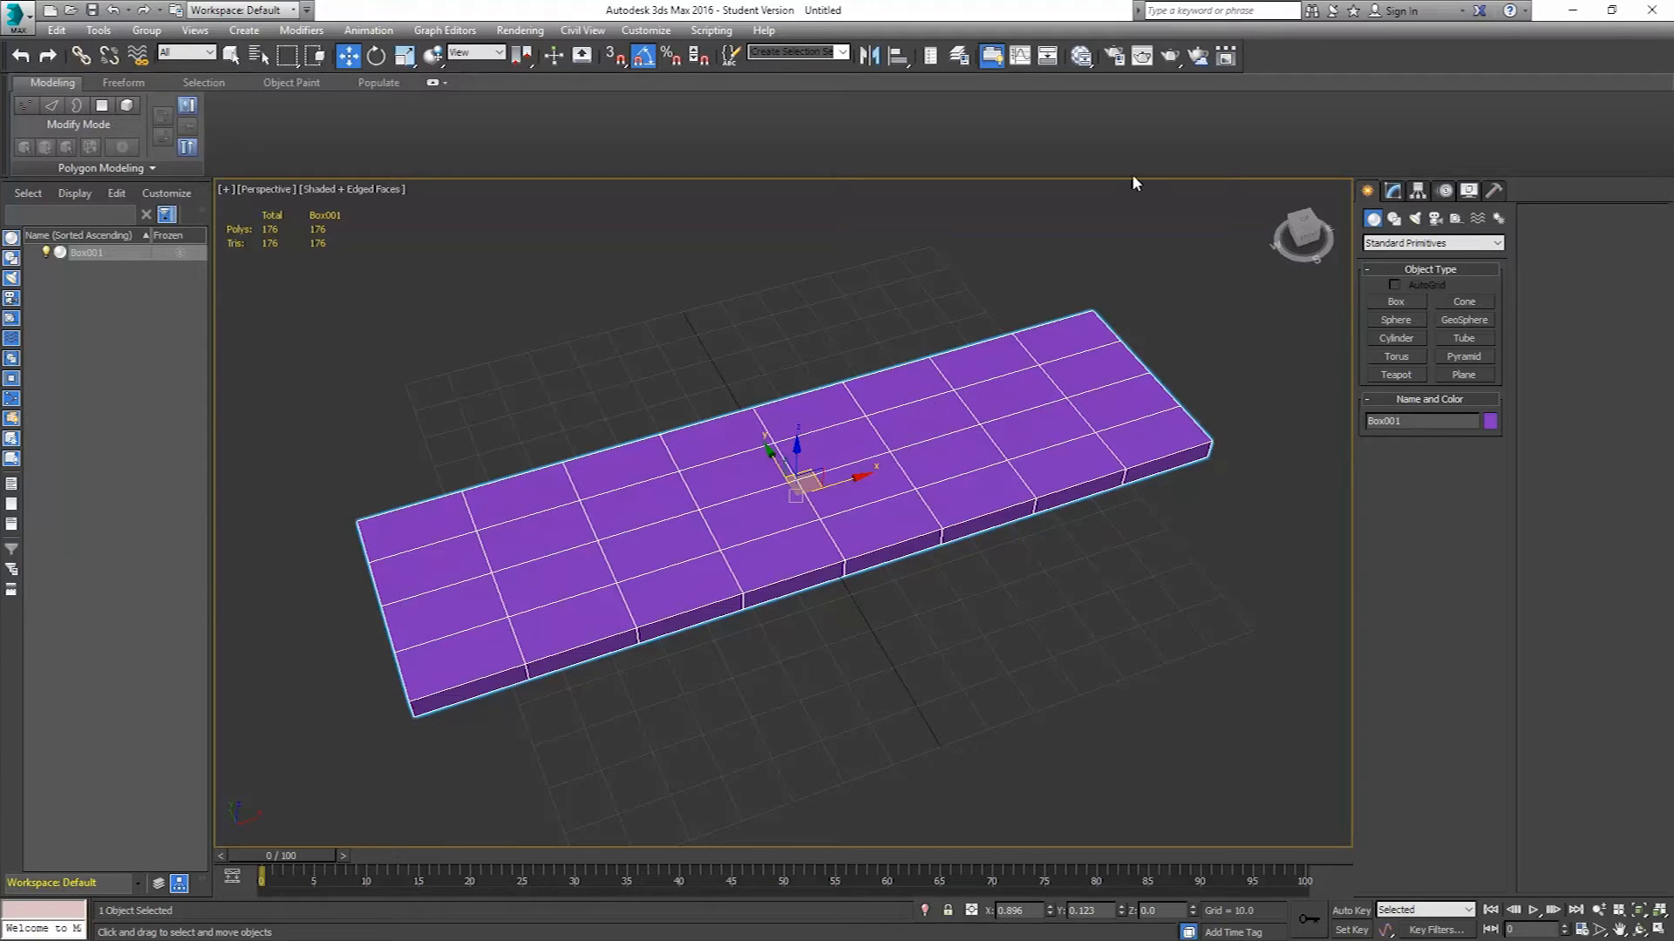
pyautogui.moveTo(885, 466); pyautogui.dragTo(876, 441, button='middle')
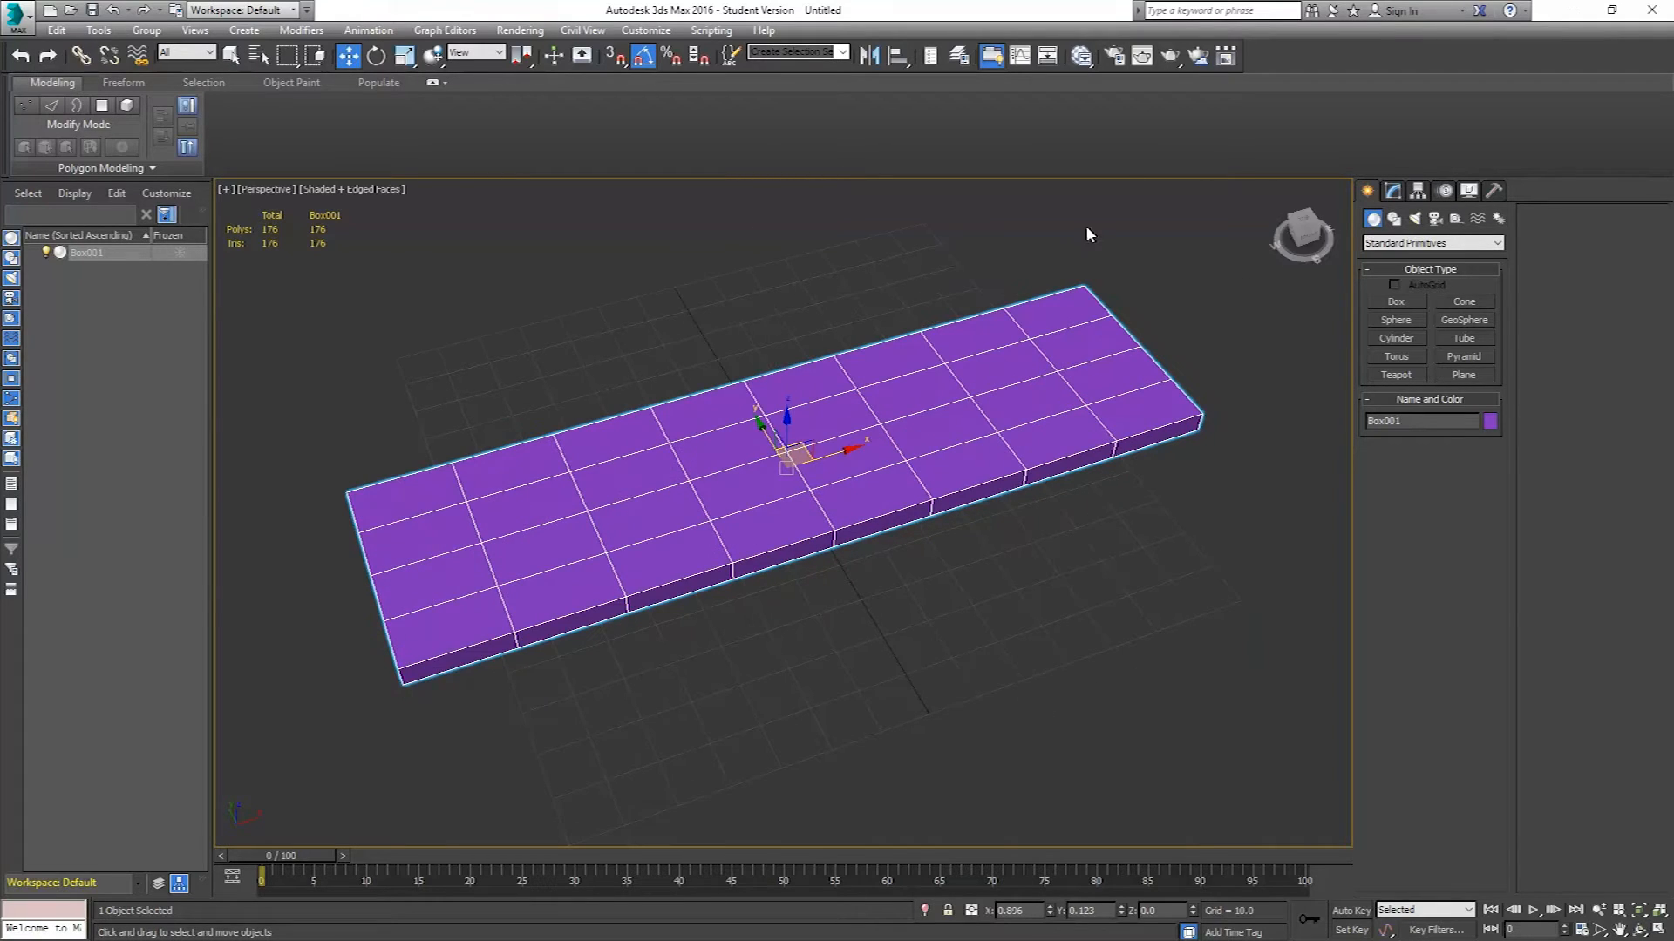
pyautogui.press('t')
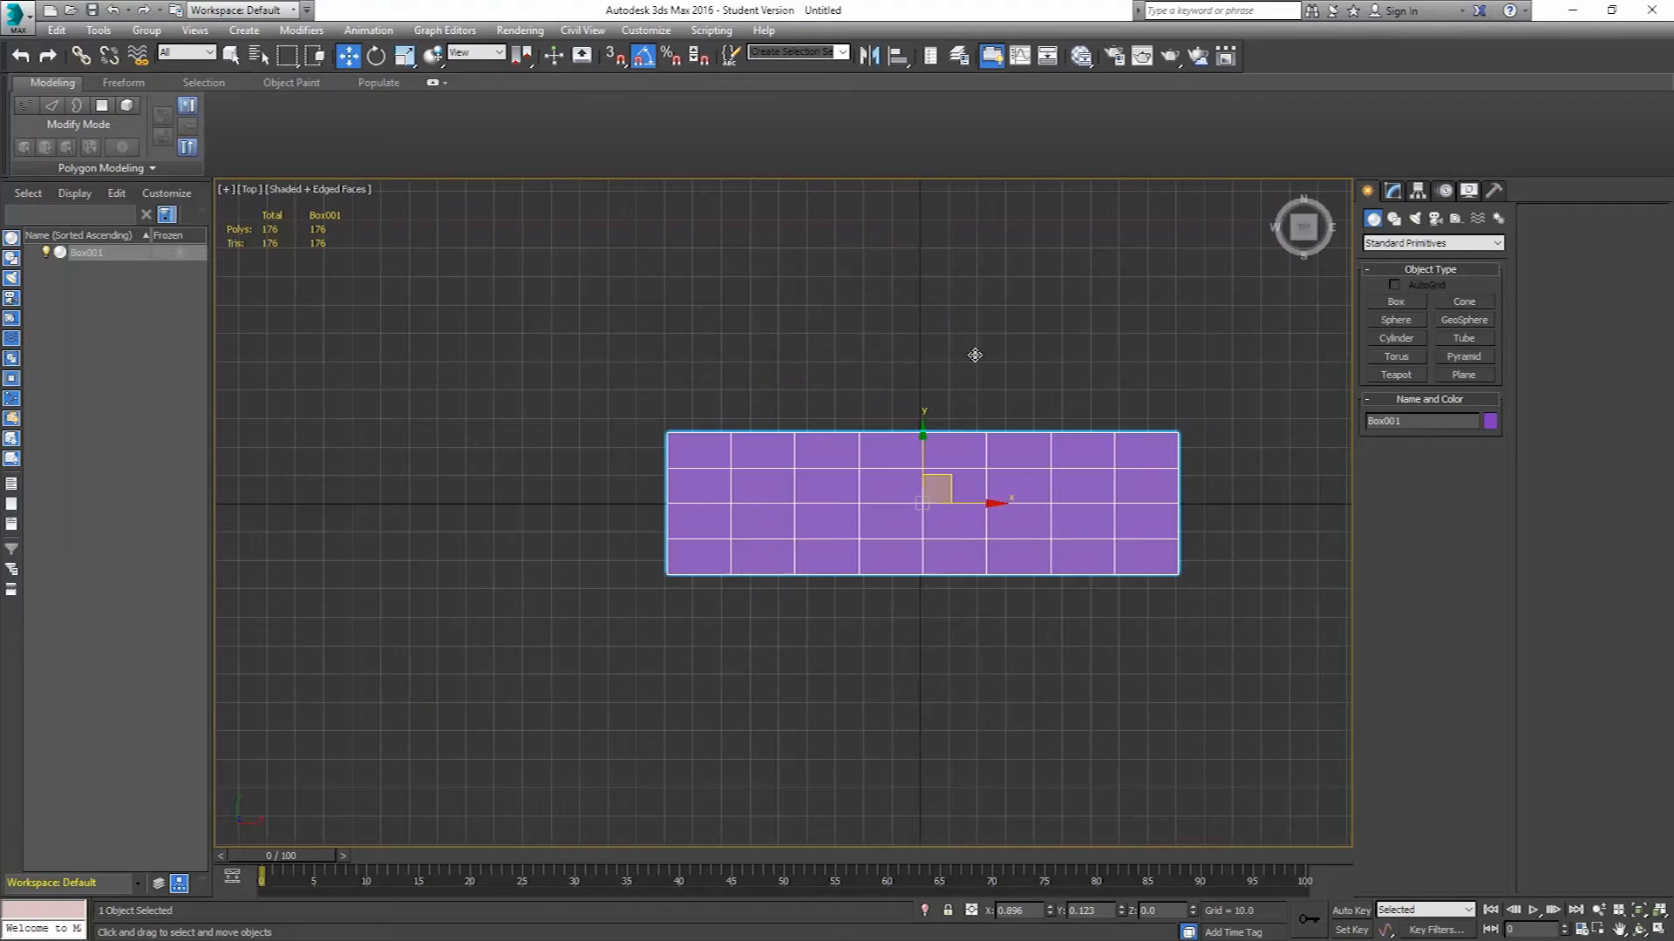
pyautogui.moveTo(1043, 450); pyautogui.dragTo(1010, 452, button='middle')
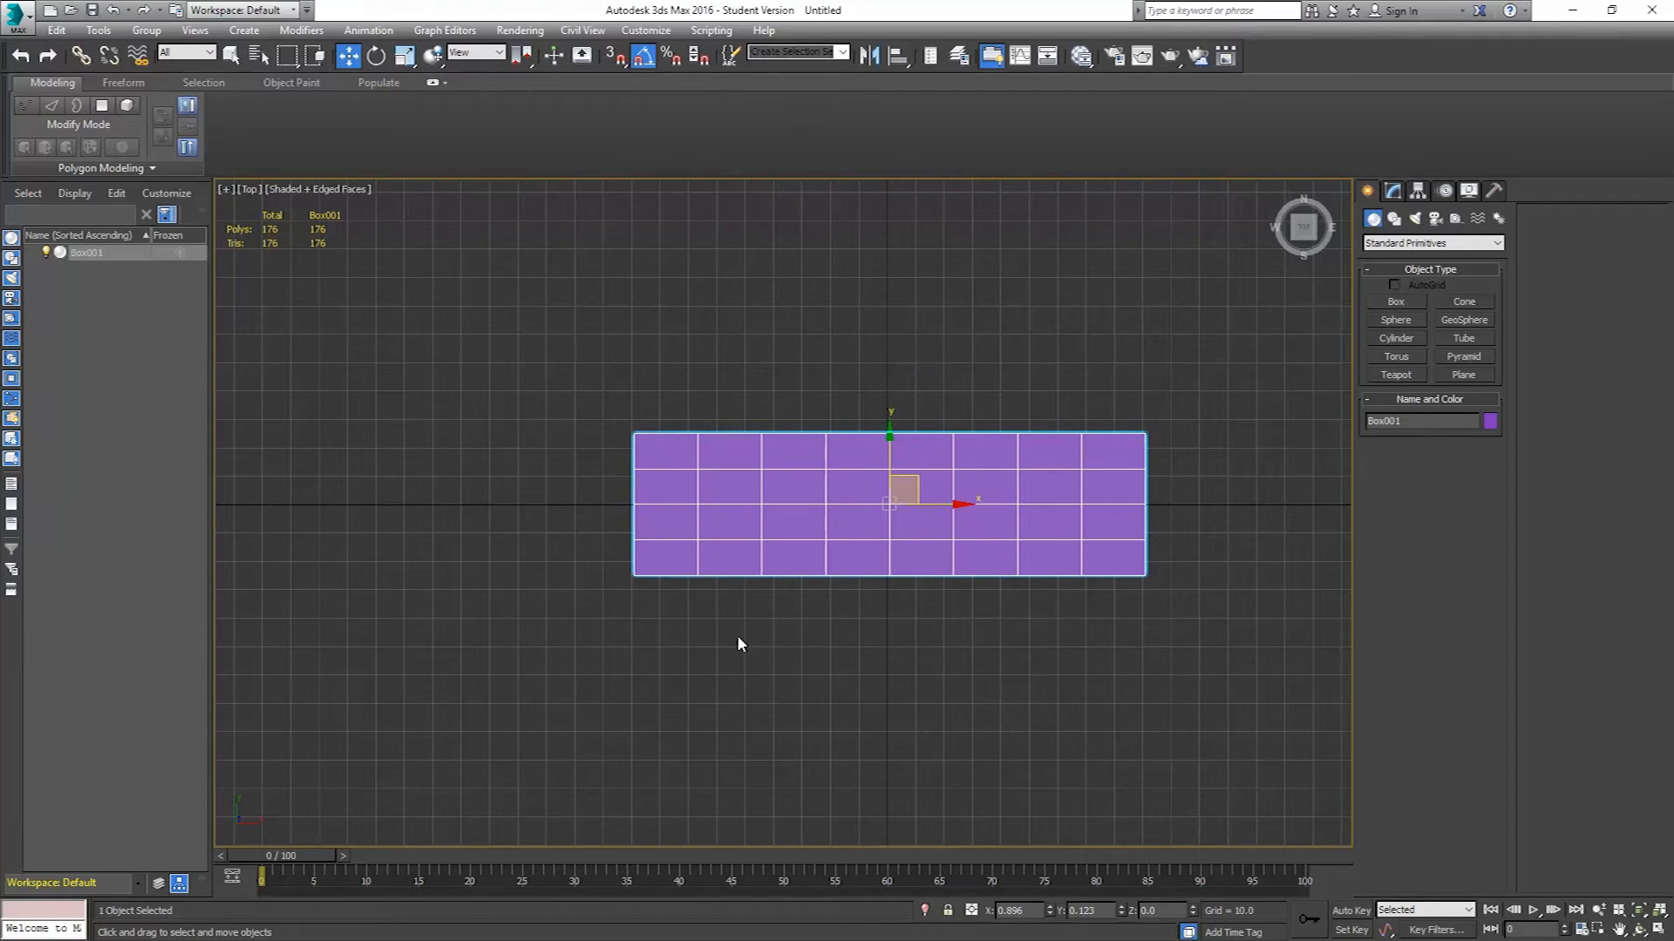
pyautogui.rightClick(1050, 910)
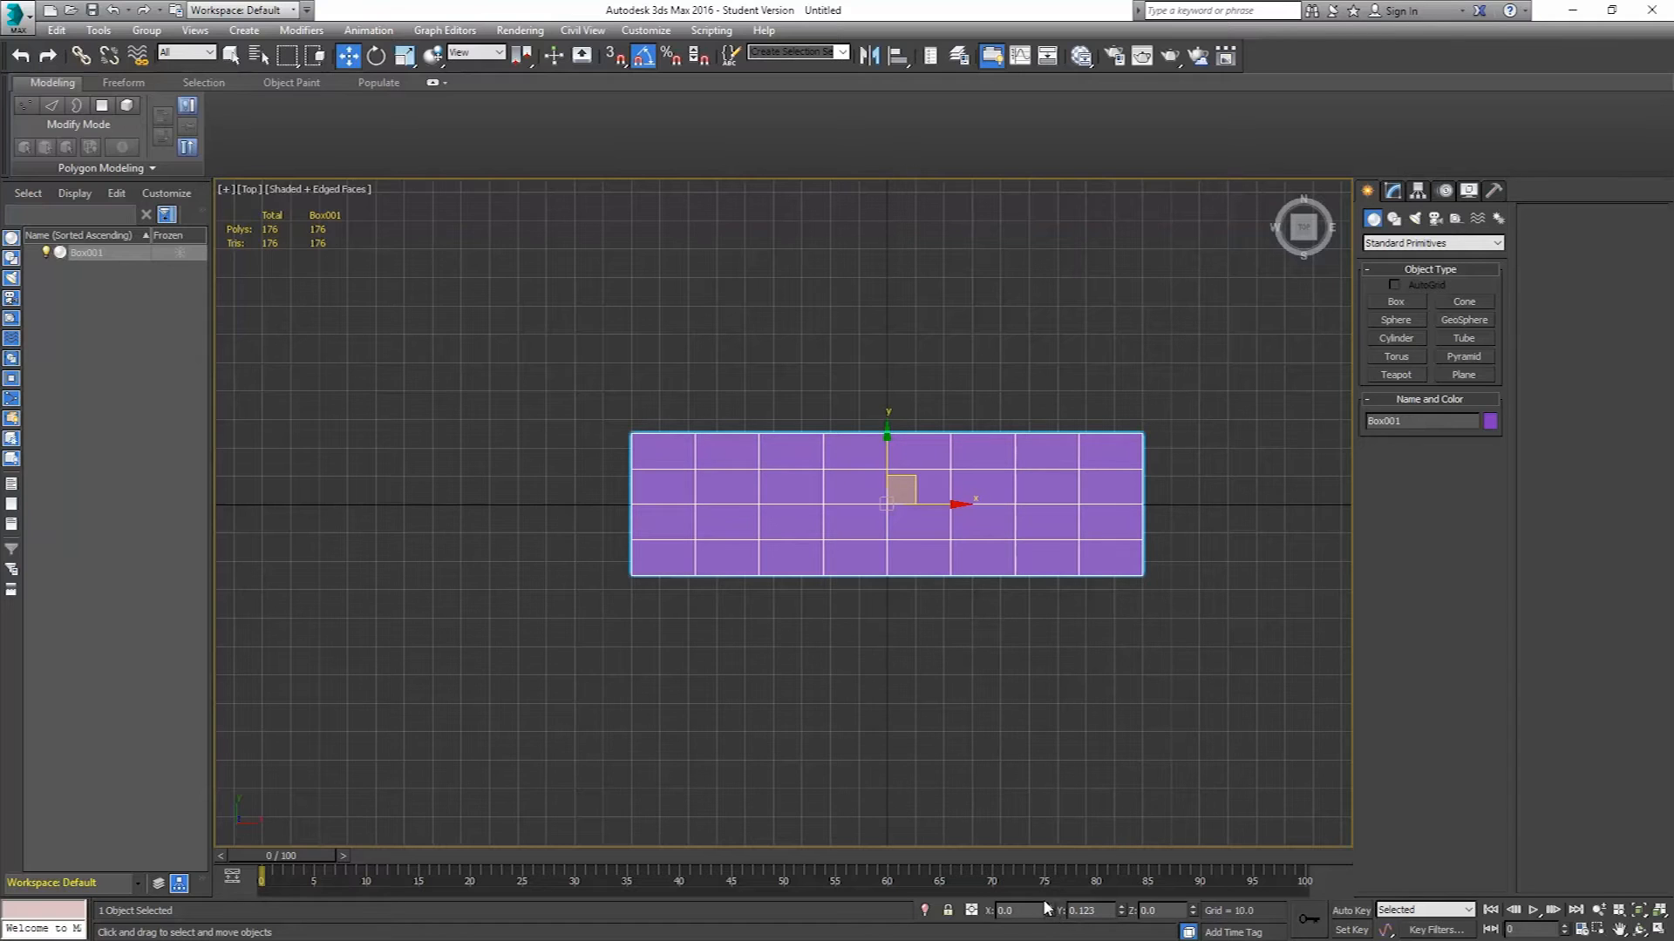
pyautogui.rightClick(1121, 910)
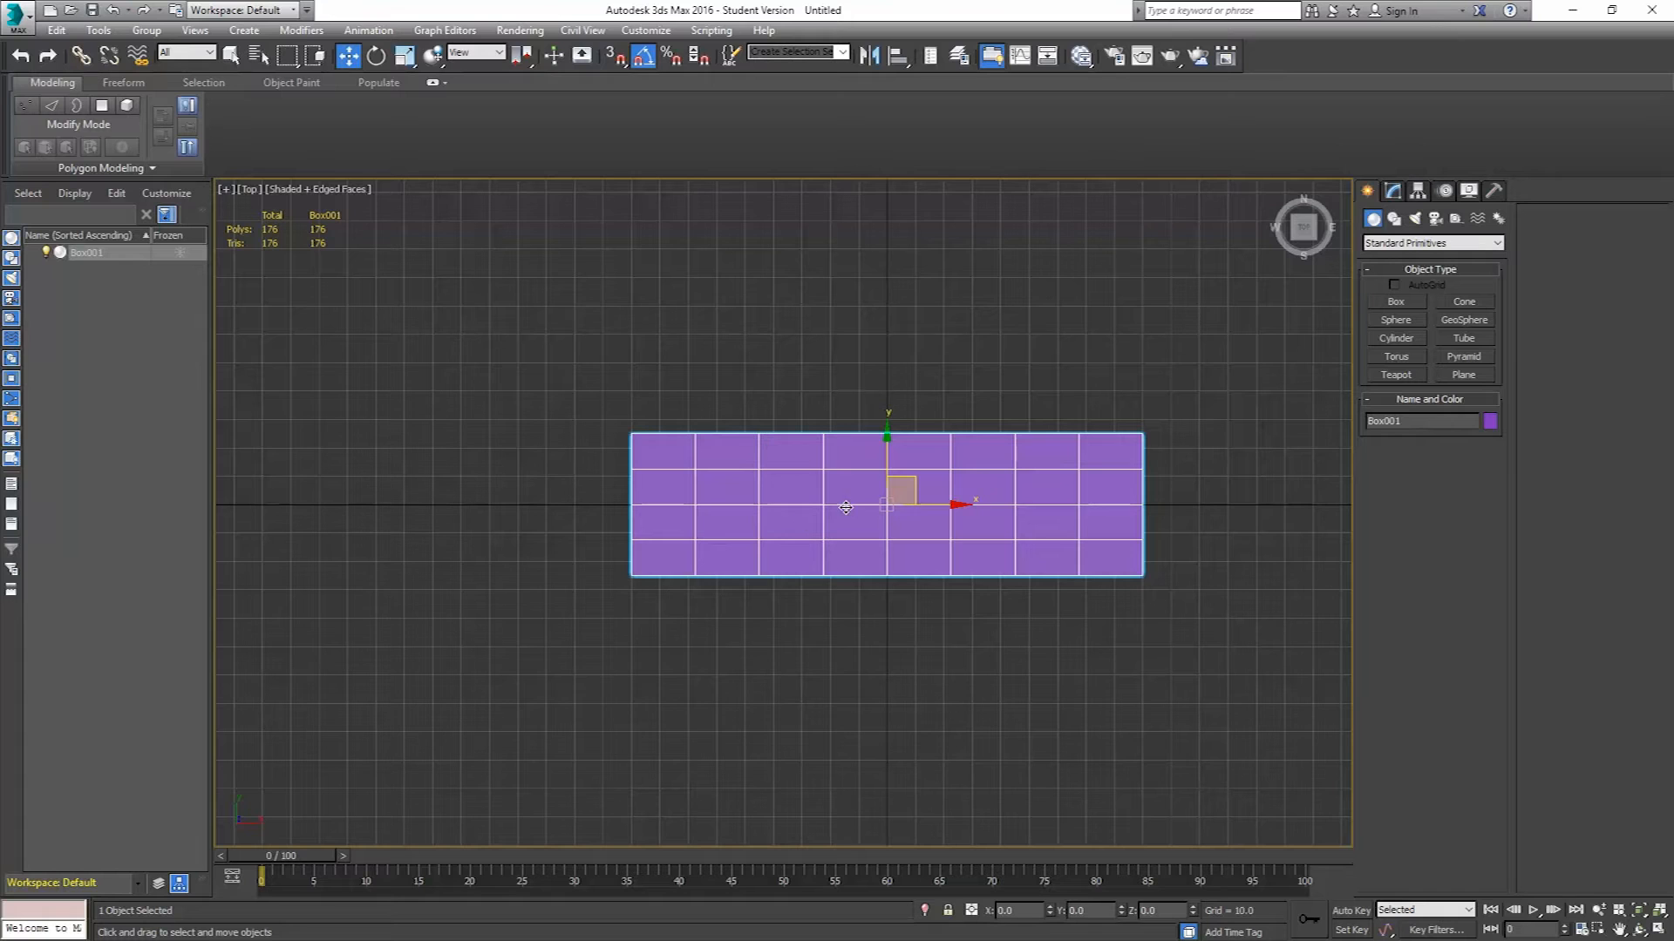
# Convert the box to an Editable Poly.
pyautogui.moveTo(945, 504)
pyautogui.mouseDown(button='middle')
pyautogui.moveTo(919, 499)
pyautogui.moveTo(968, 500)
pyautogui.mouseUp(button='middle')
pyautogui.scroll(3, 901, 495)
pyautogui.rightClick(695, 405)
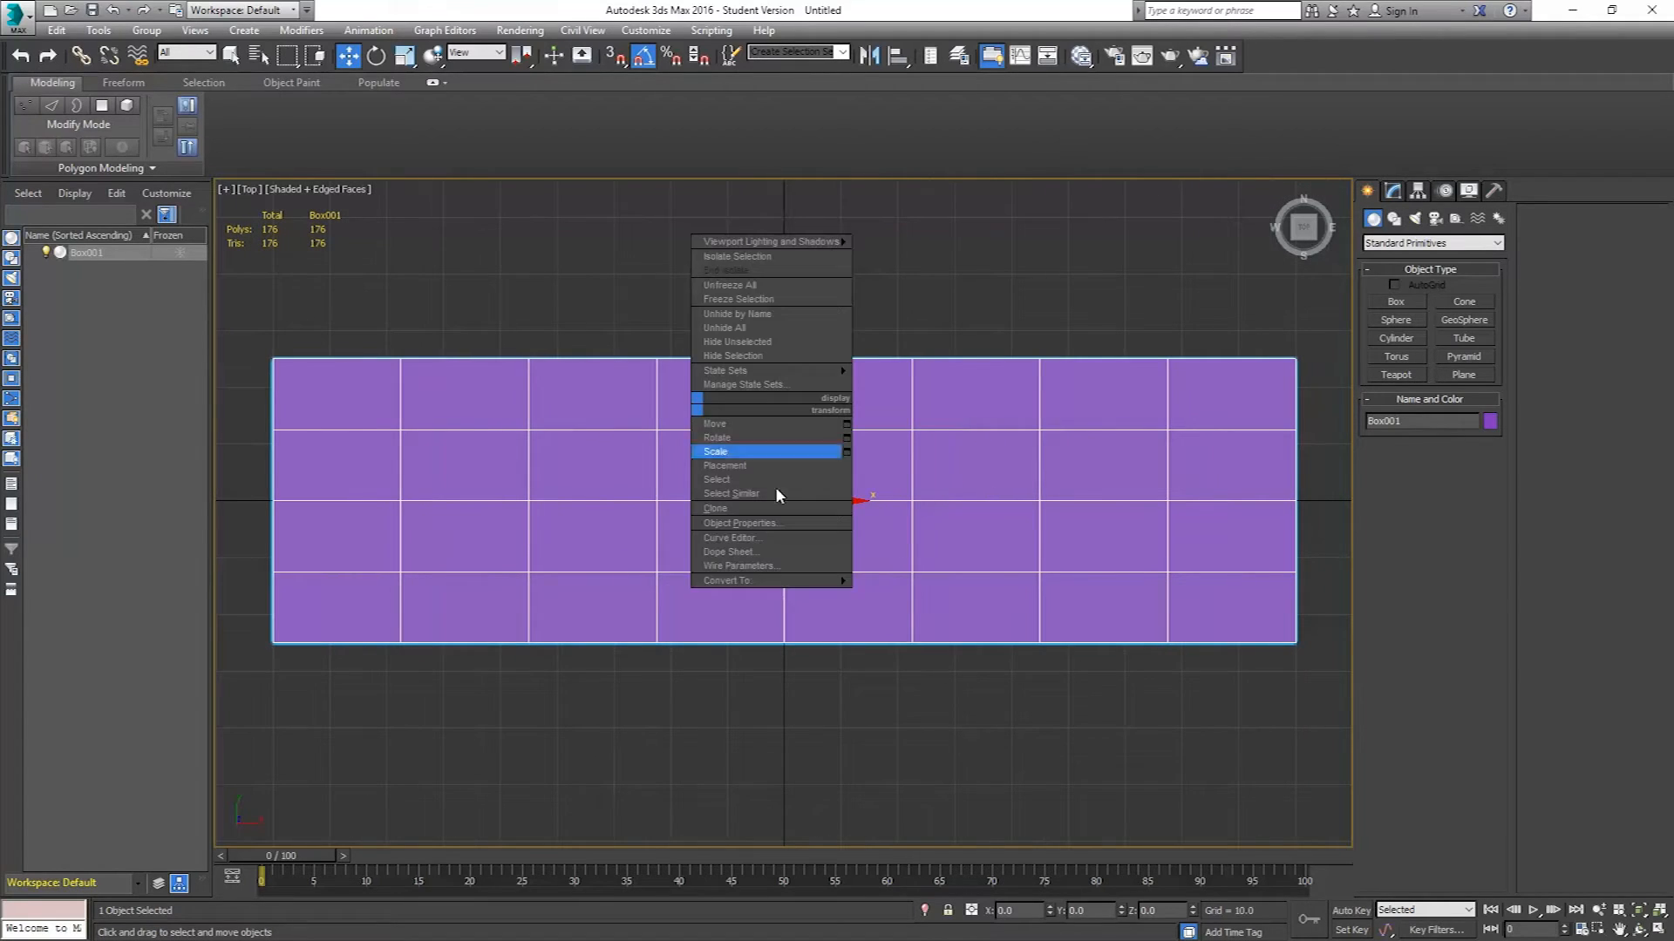
pyautogui.moveTo(809, 590)
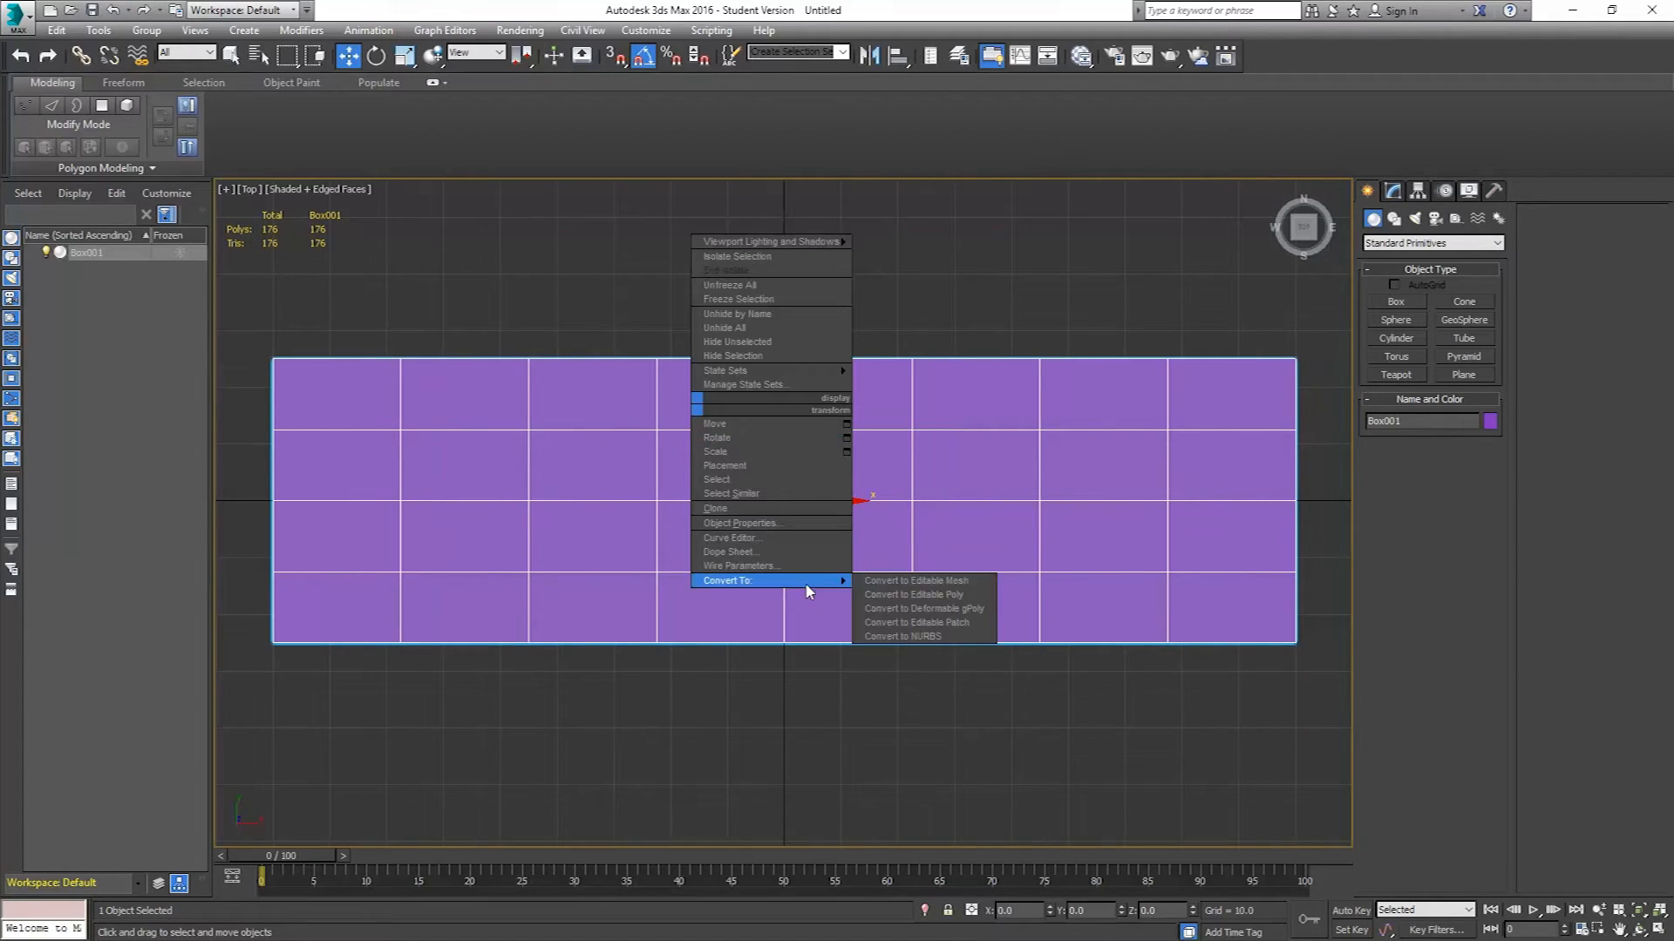
pyautogui.click(942, 596)
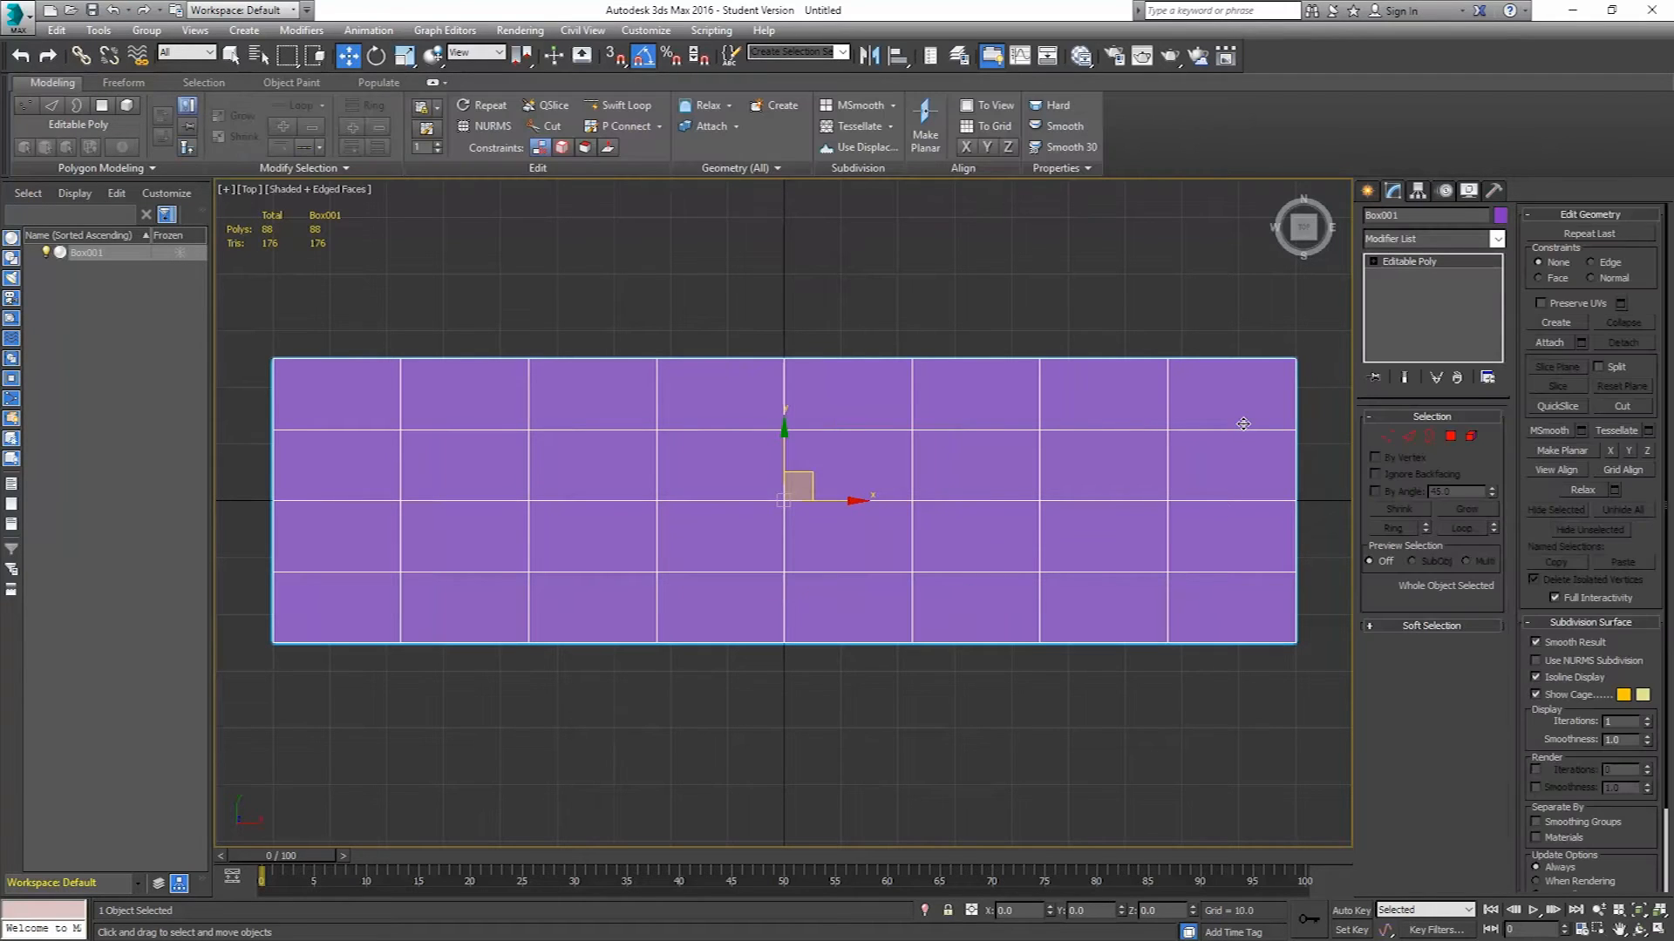
# Rename the object Keyboard.
pyautogui.moveTo(1406, 216); pyautogui.dragTo(1302, 227)
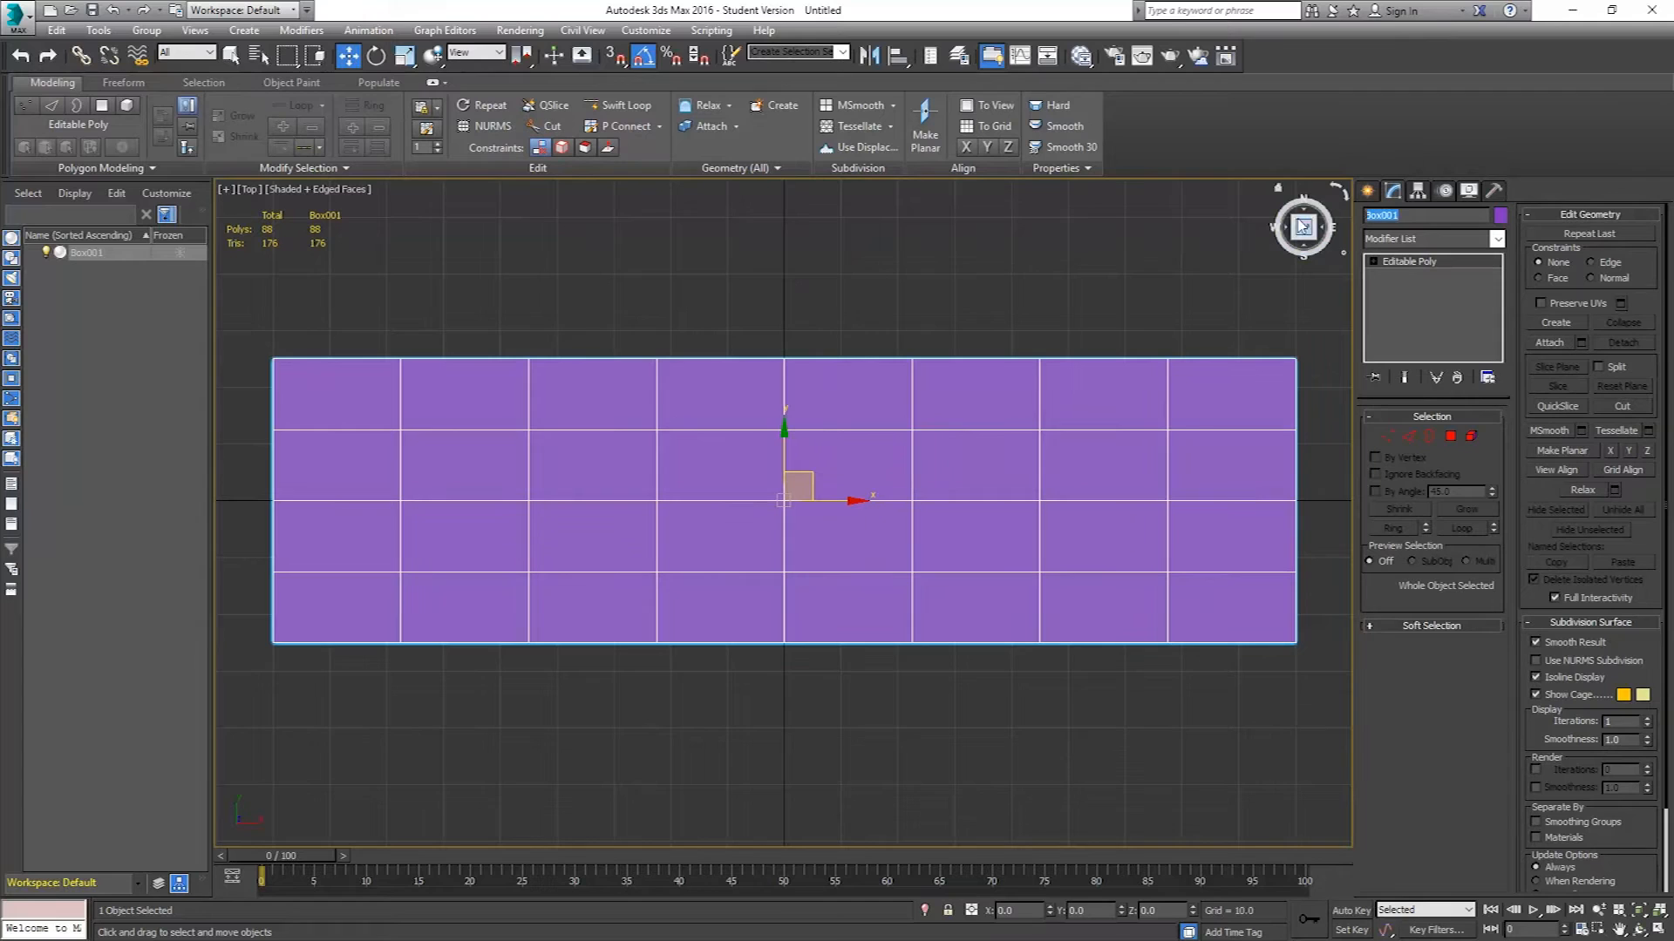
pyautogui.write('Keyboard')
pyautogui.press('Return')
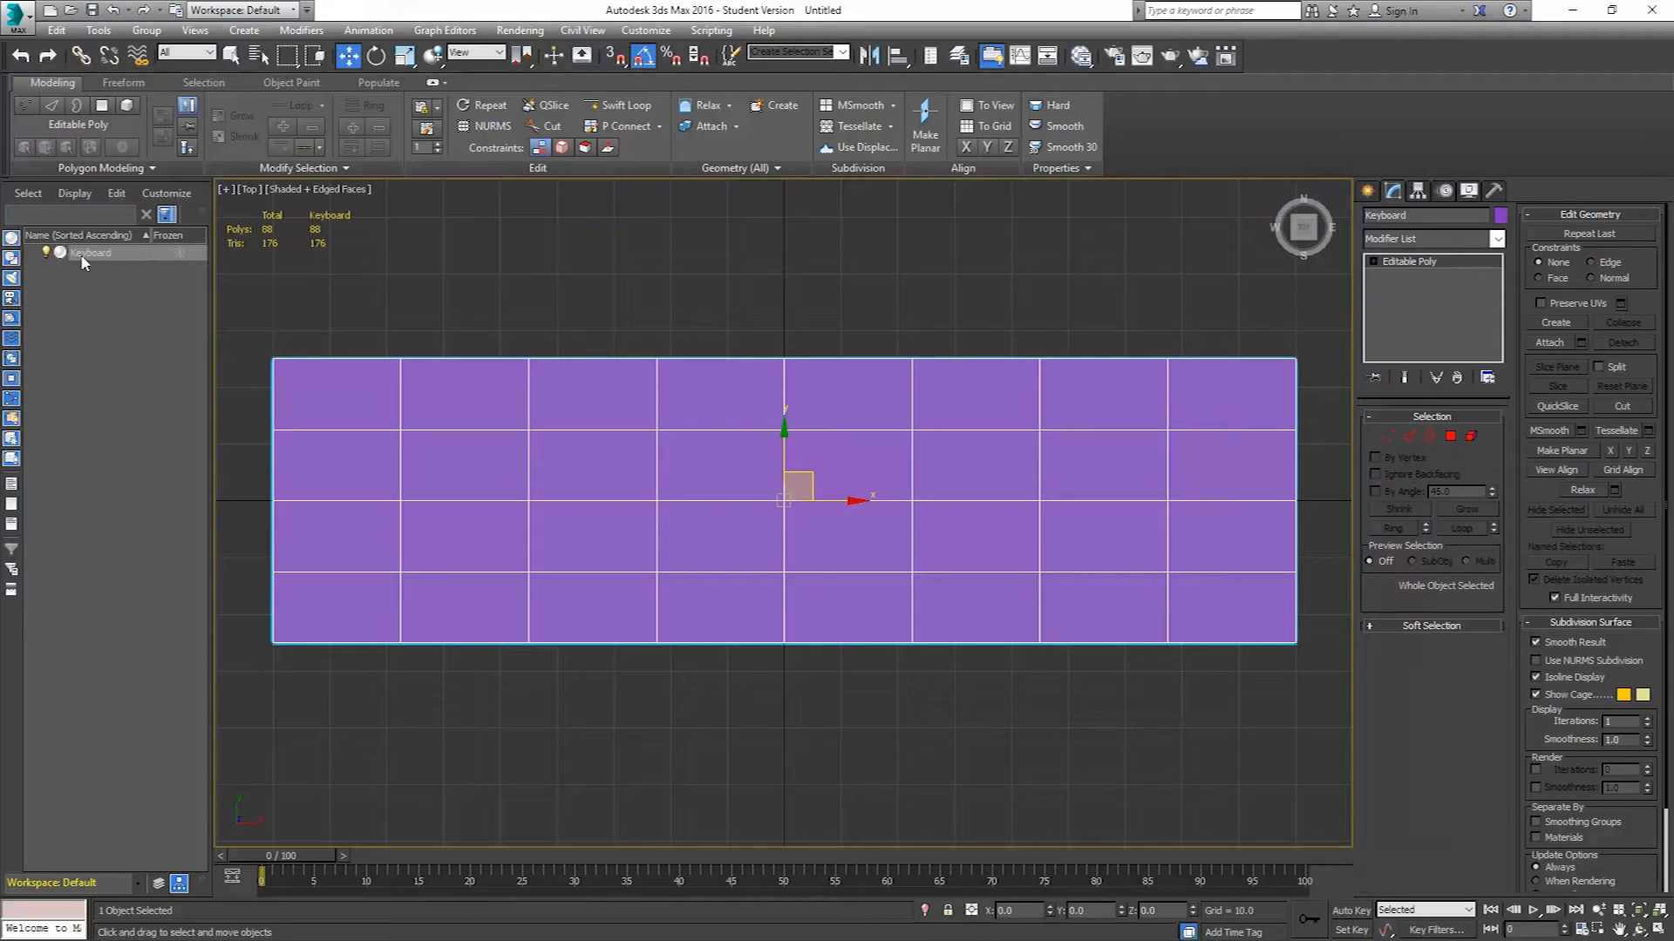
# In Edge mode, select a horizontal edge loop and move it close to the box's top edge.
pyautogui.click(1410, 437)
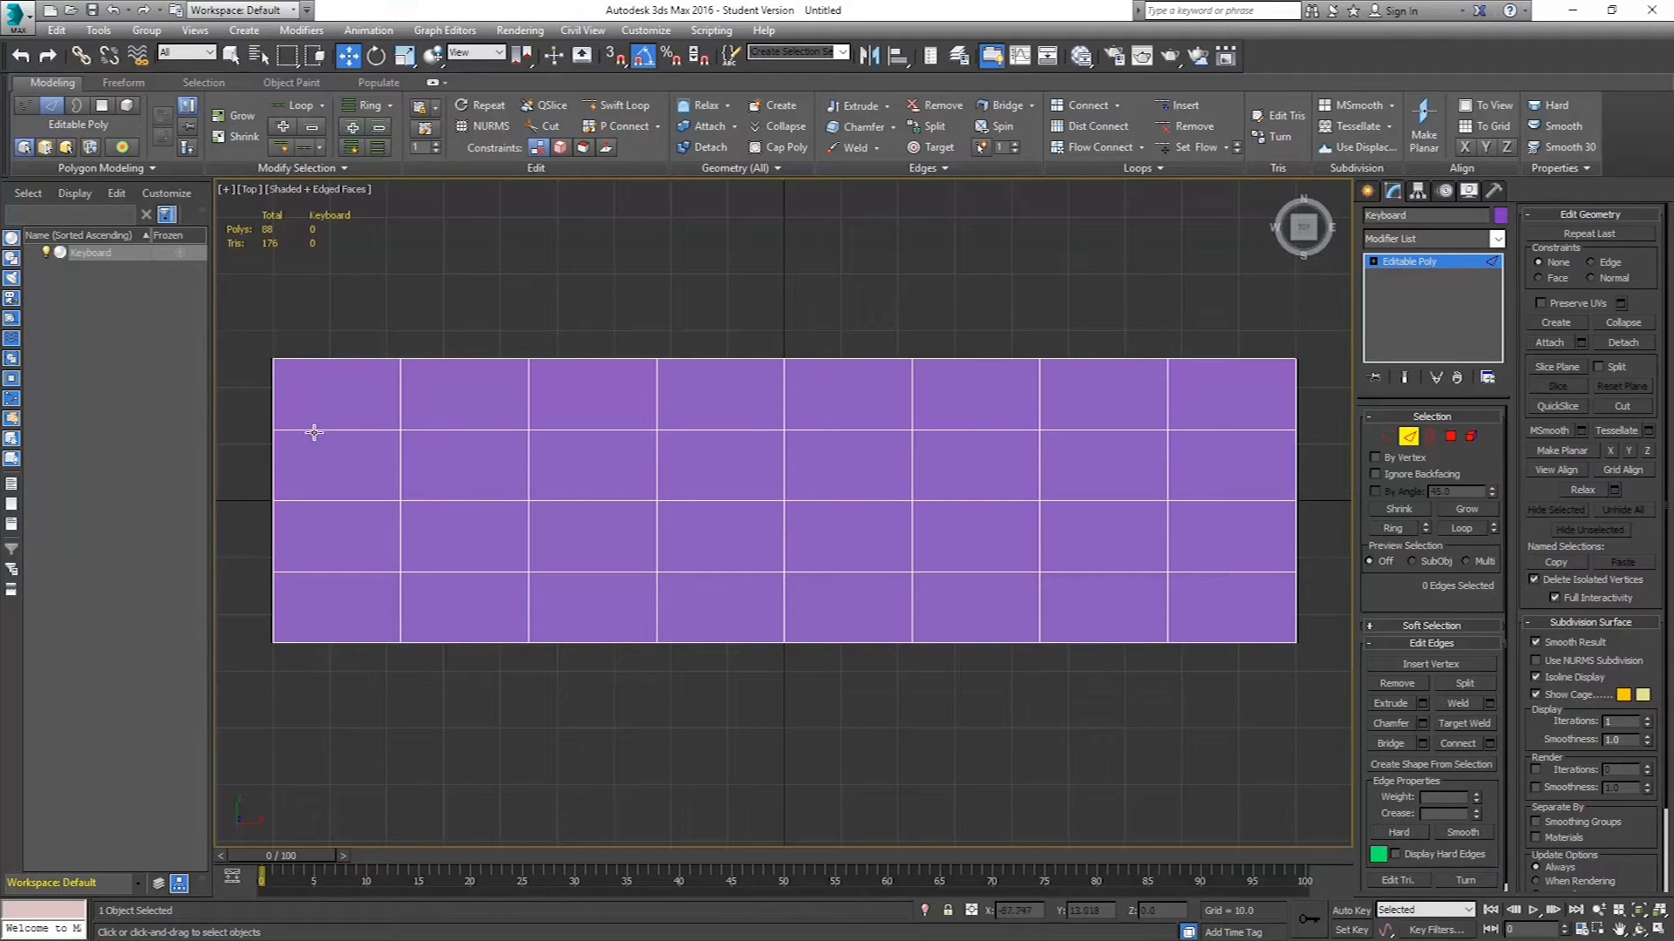
pyautogui.press('p')
pyautogui.keyDown('alt'); pyautogui.moveTo(840, 471); pyautogui.dragTo(951, 375, button='middle'); pyautogui.keyUp('alt')
pyautogui.scroll(-5, 950, 375)
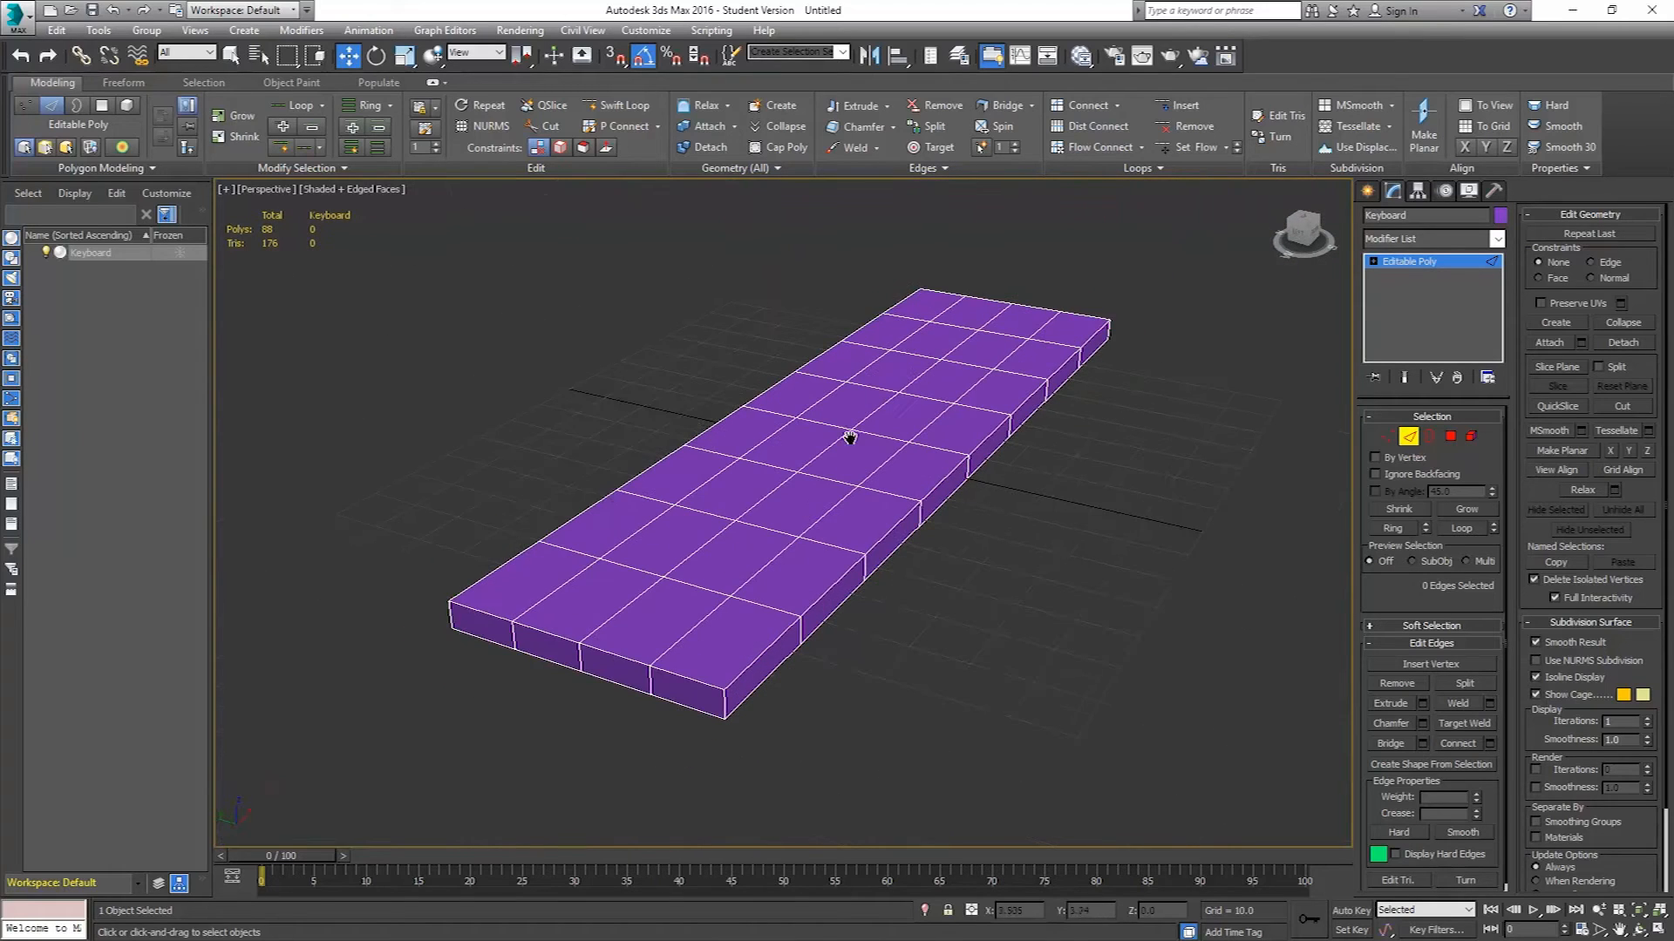
pyautogui.doubleClick(643, 524)
pyautogui.keyDown('alt'); pyautogui.moveTo(649, 577); pyautogui.dragTo(1185, 602, button='middle'); pyautogui.keyUp('alt')
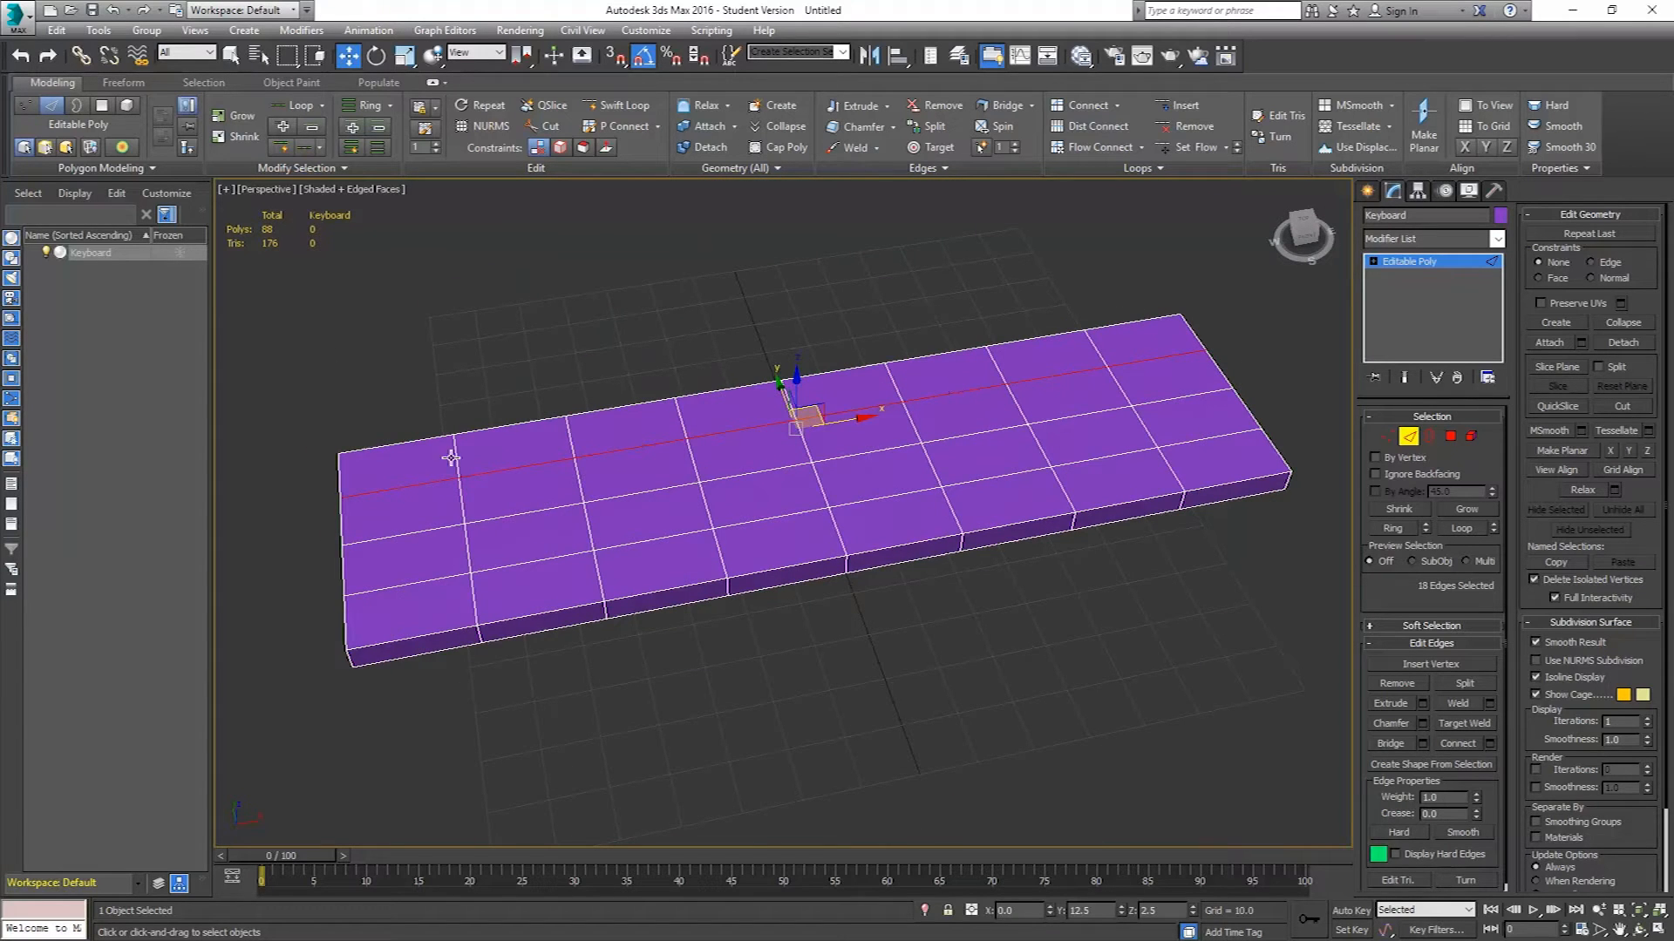
pyautogui.keyDown('alt'); pyautogui.moveTo(753, 449); pyautogui.dragTo(768, 448, button='middle'); pyautogui.keyUp('alt')
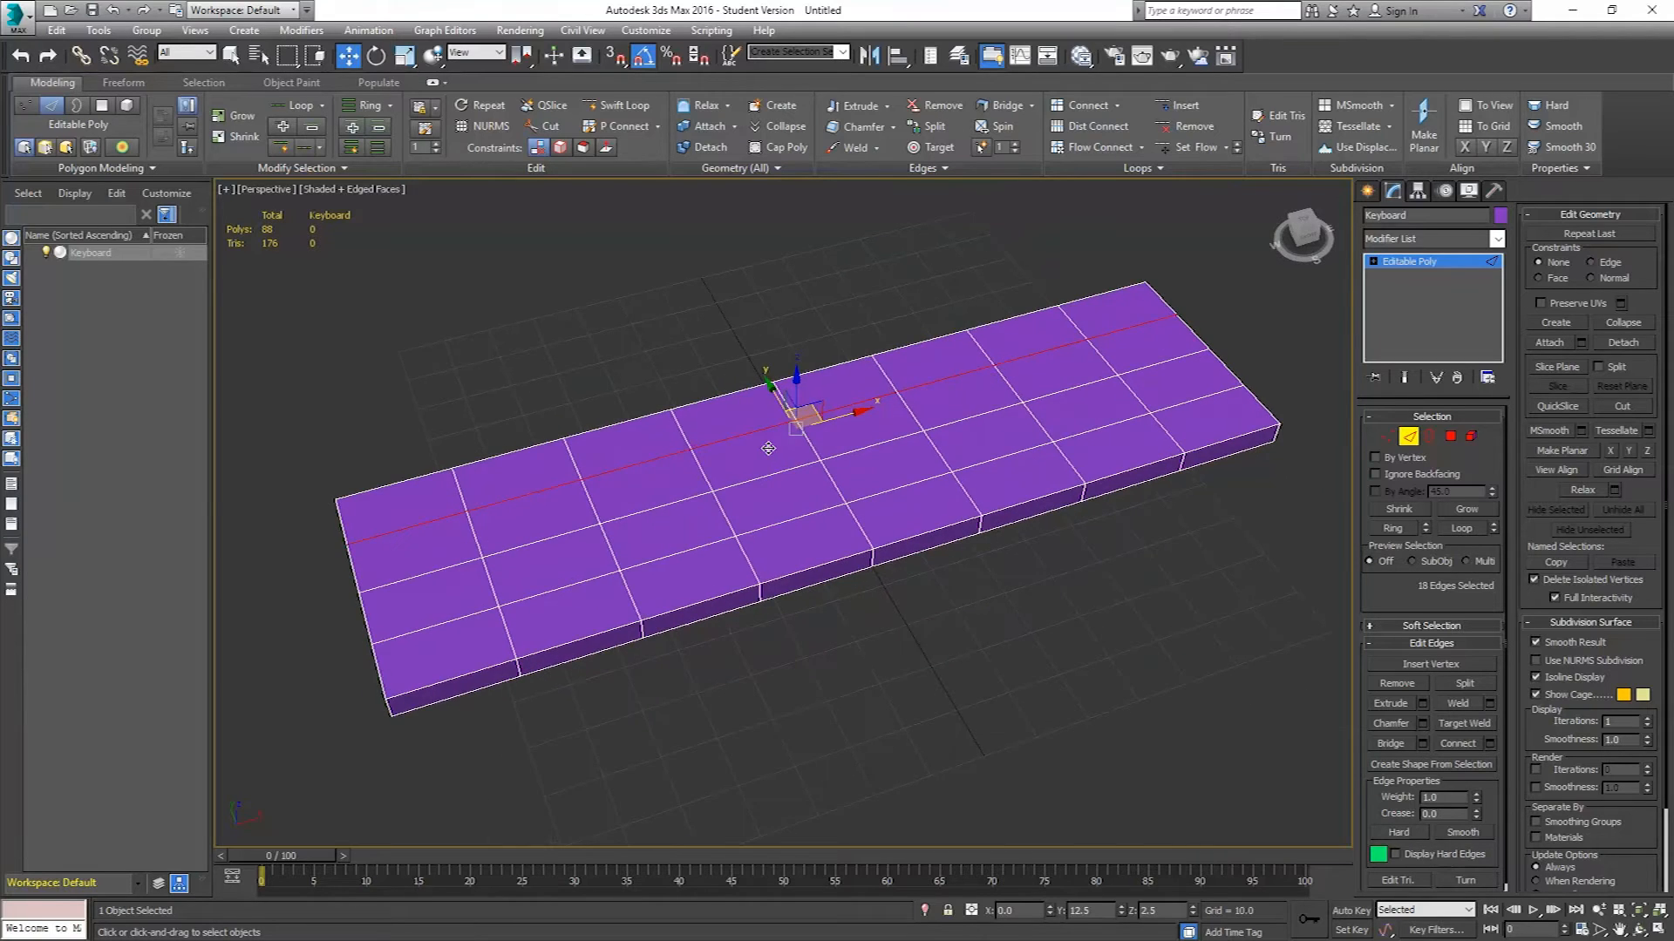
pyautogui.press('t')
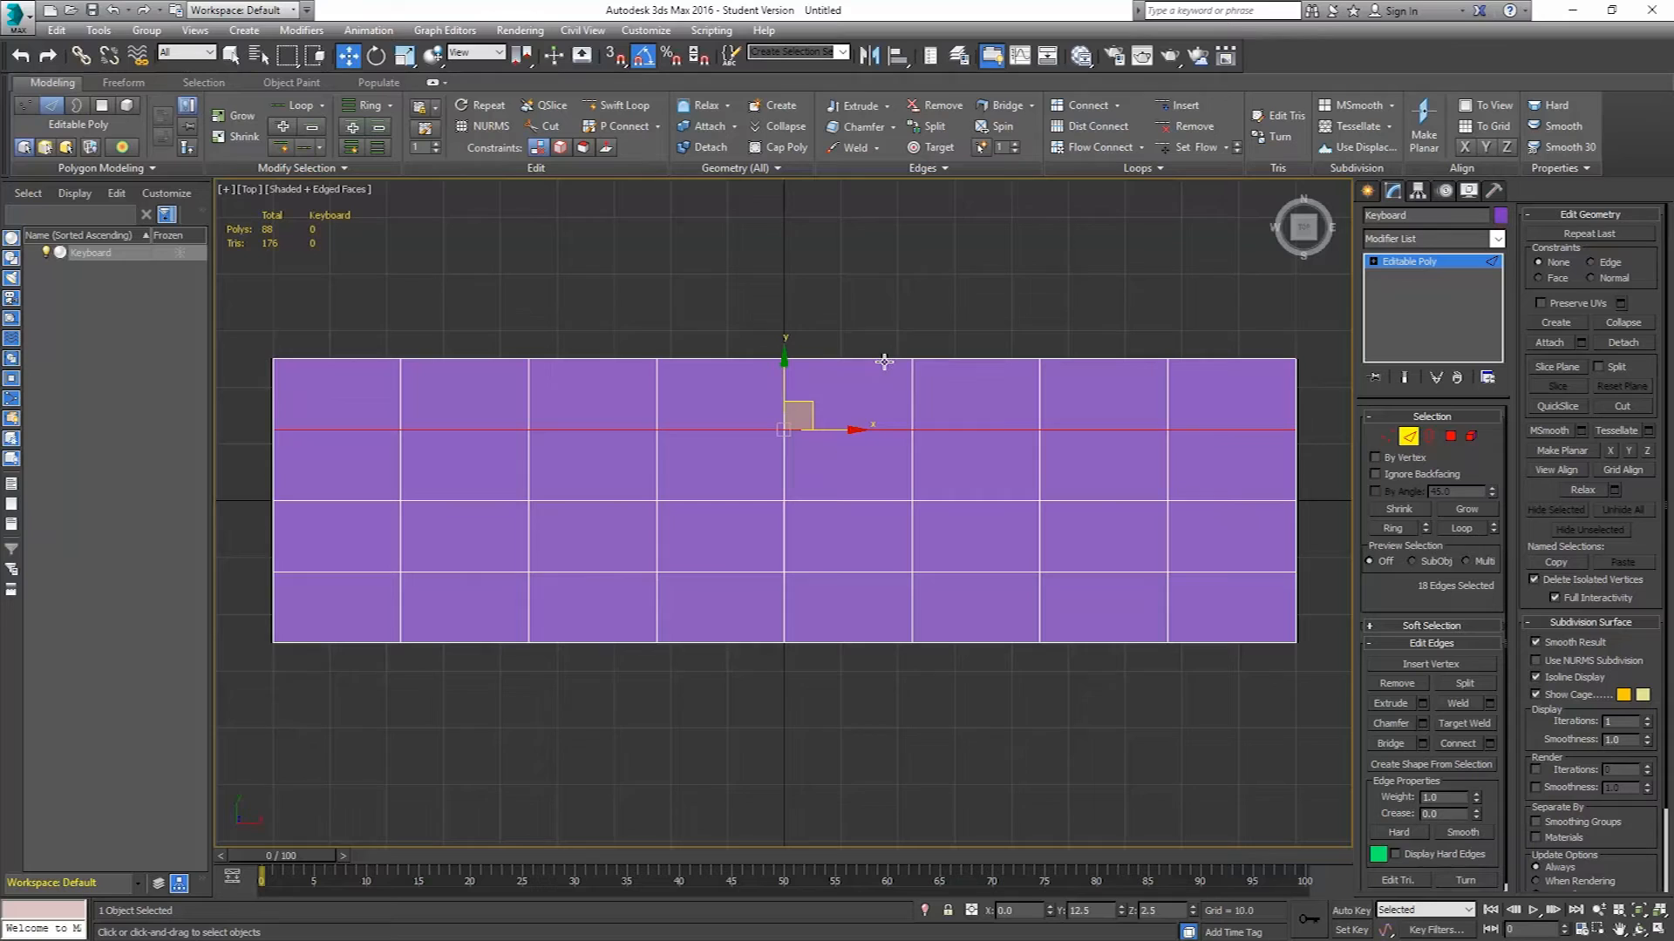
pyautogui.moveTo(783, 373); pyautogui.dragTo(782, 321)
# Select the lowest horizontal edge loop and move it down close to the box's bottom edge.
pyautogui.doubleClick(847, 571)
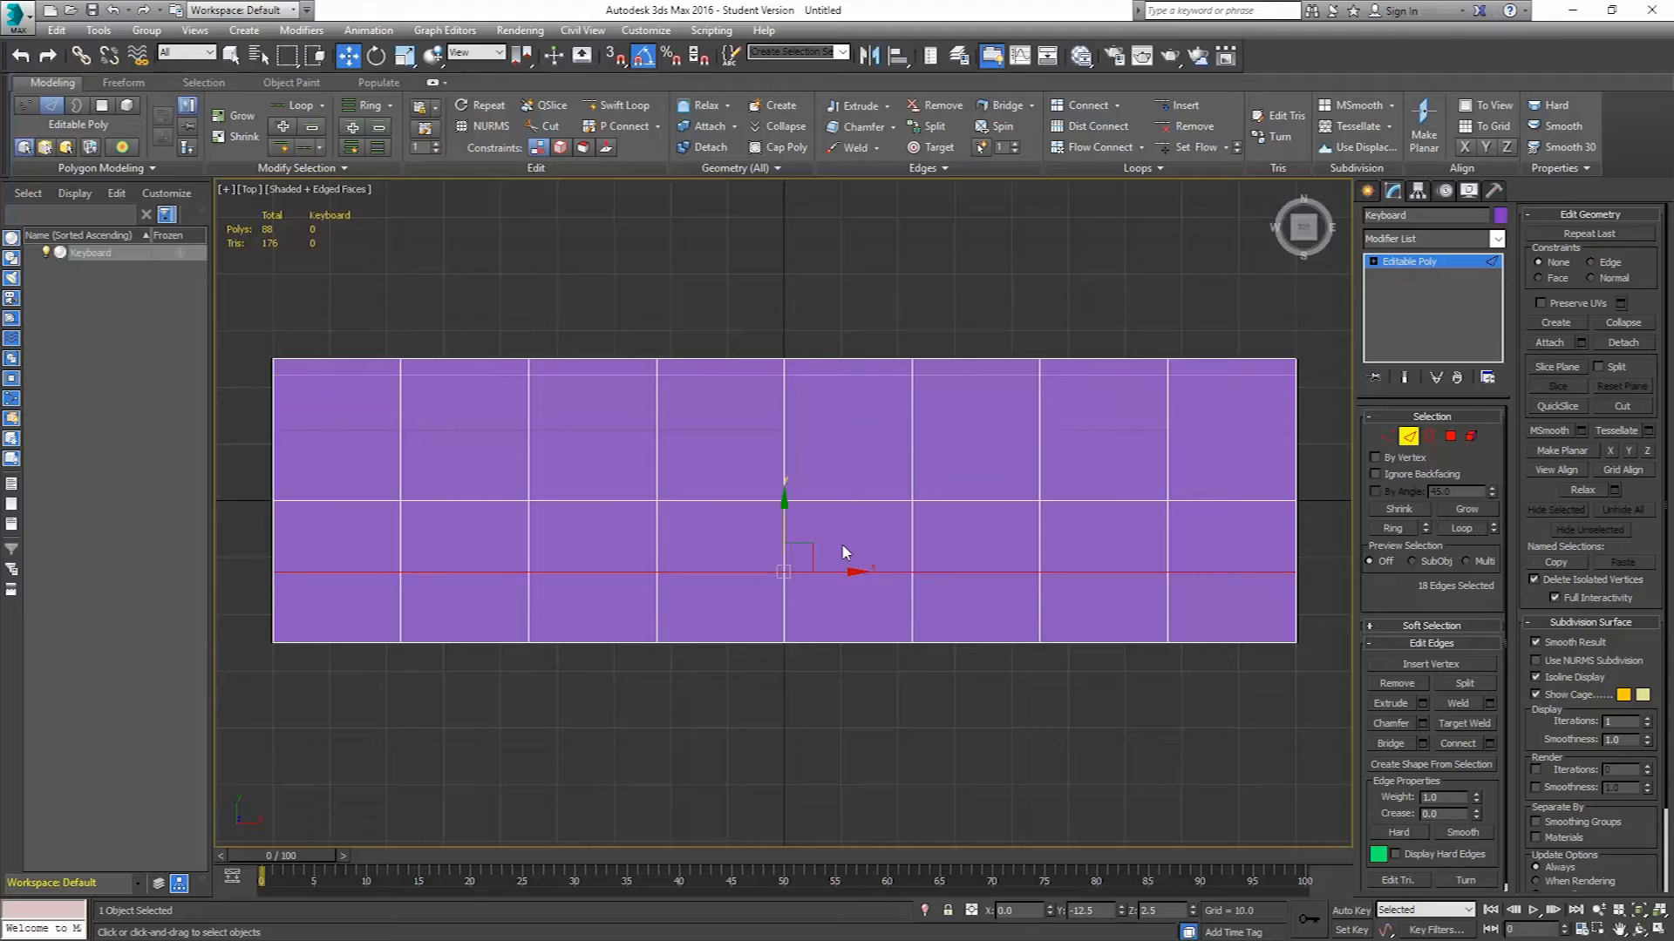
pyautogui.moveTo(783, 527); pyautogui.dragTo(772, 580)
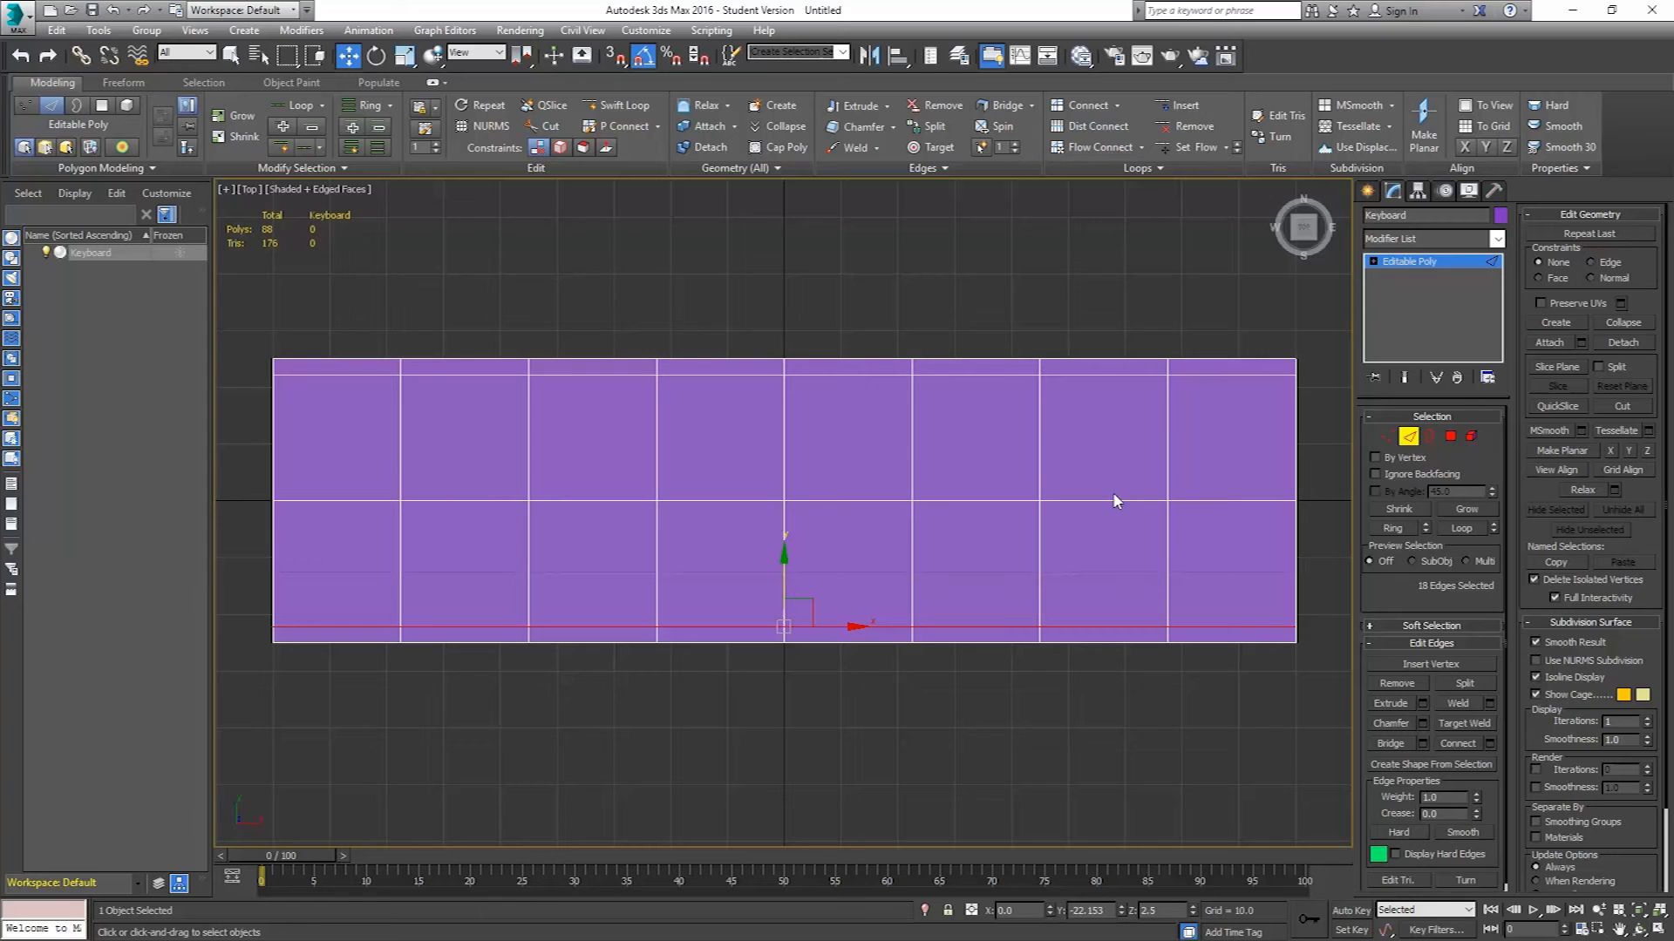
# Select the middle horizontal edge loop and move it up to the line below the function-key row.
pyautogui.click(1109, 502)
pyautogui.doubleClick(1110, 502)
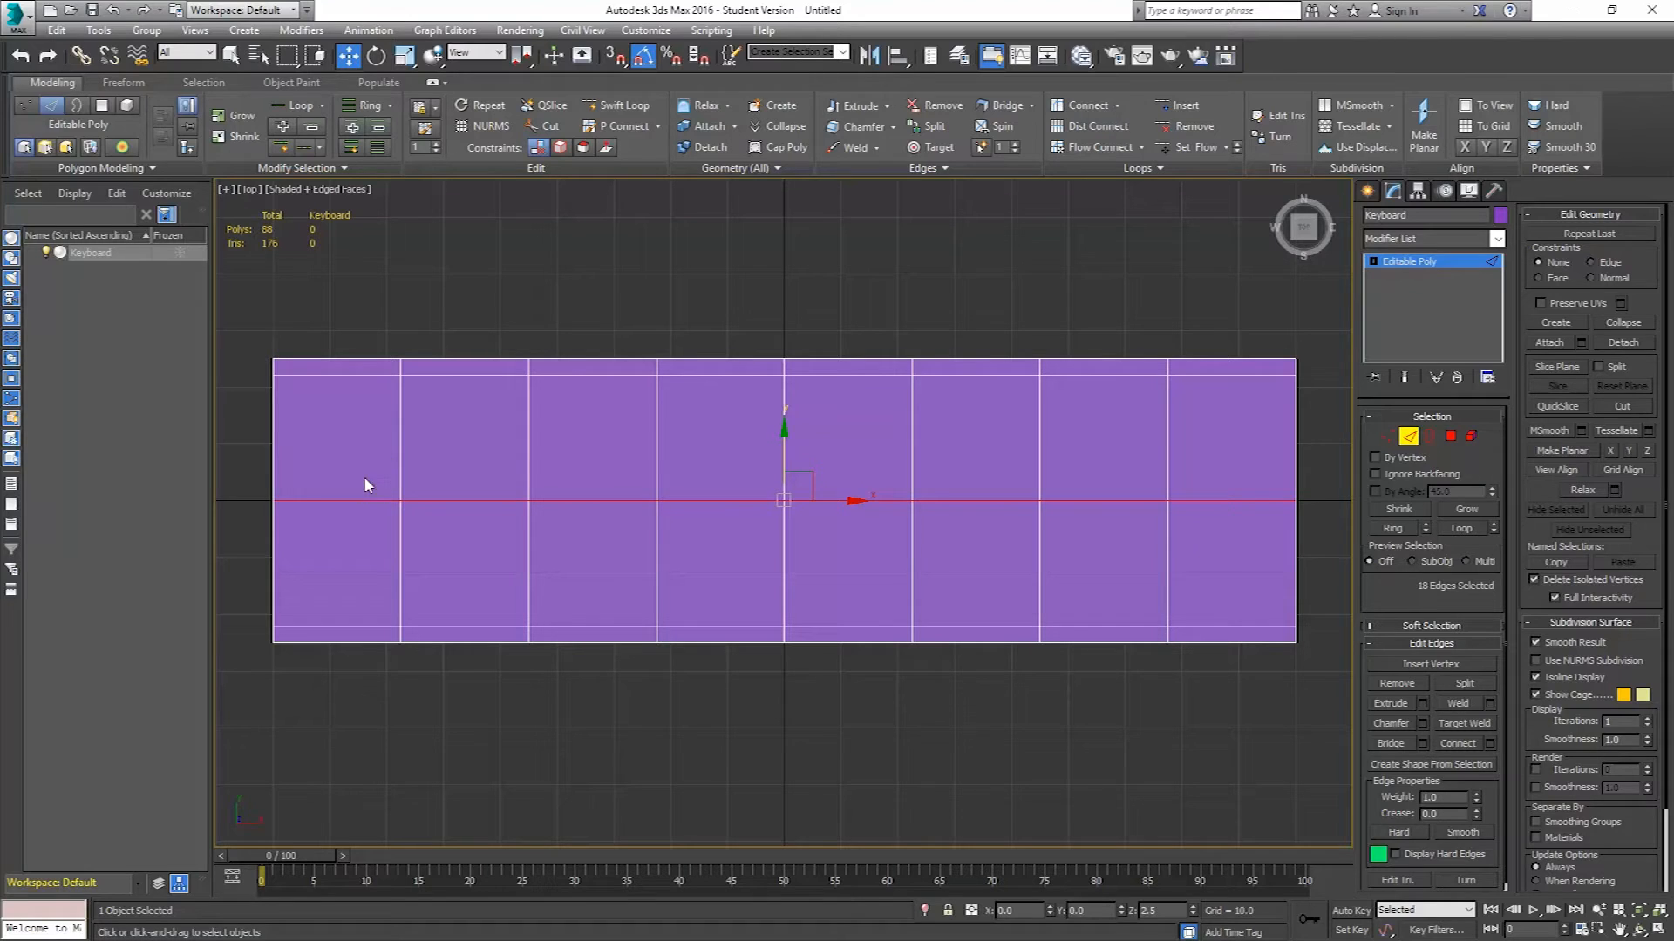
pyautogui.moveTo(783, 444); pyautogui.dragTo(777, 377)
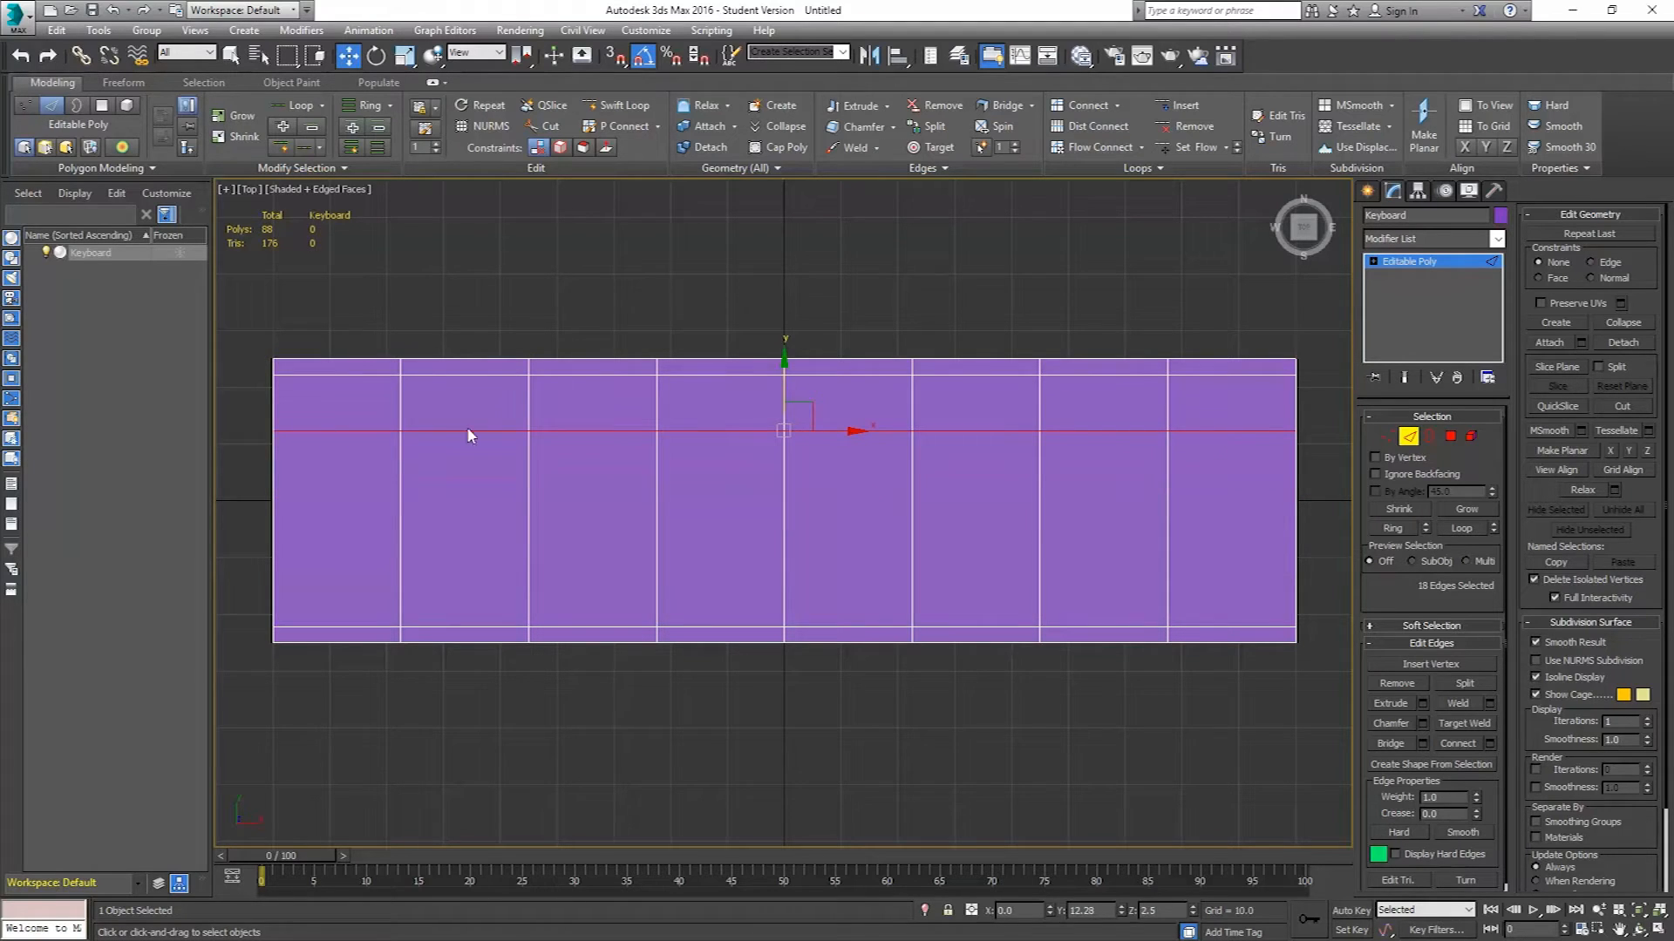
# Select the leftmost vertical edge loop and move it close to the box's left edge.
pyautogui.doubleClick(400, 405)
pyautogui.moveTo(448, 488); pyautogui.dragTo(339, 488)
pyautogui.moveTo(356, 418); pyautogui.dragTo(503, 331, button='middle')
pyautogui.scroll(4, 510, 364)
pyautogui.scroll(1, 456, 340)
pyautogui.scroll(-1, 502, 332)
pyautogui.scroll(-2, 502, 331)
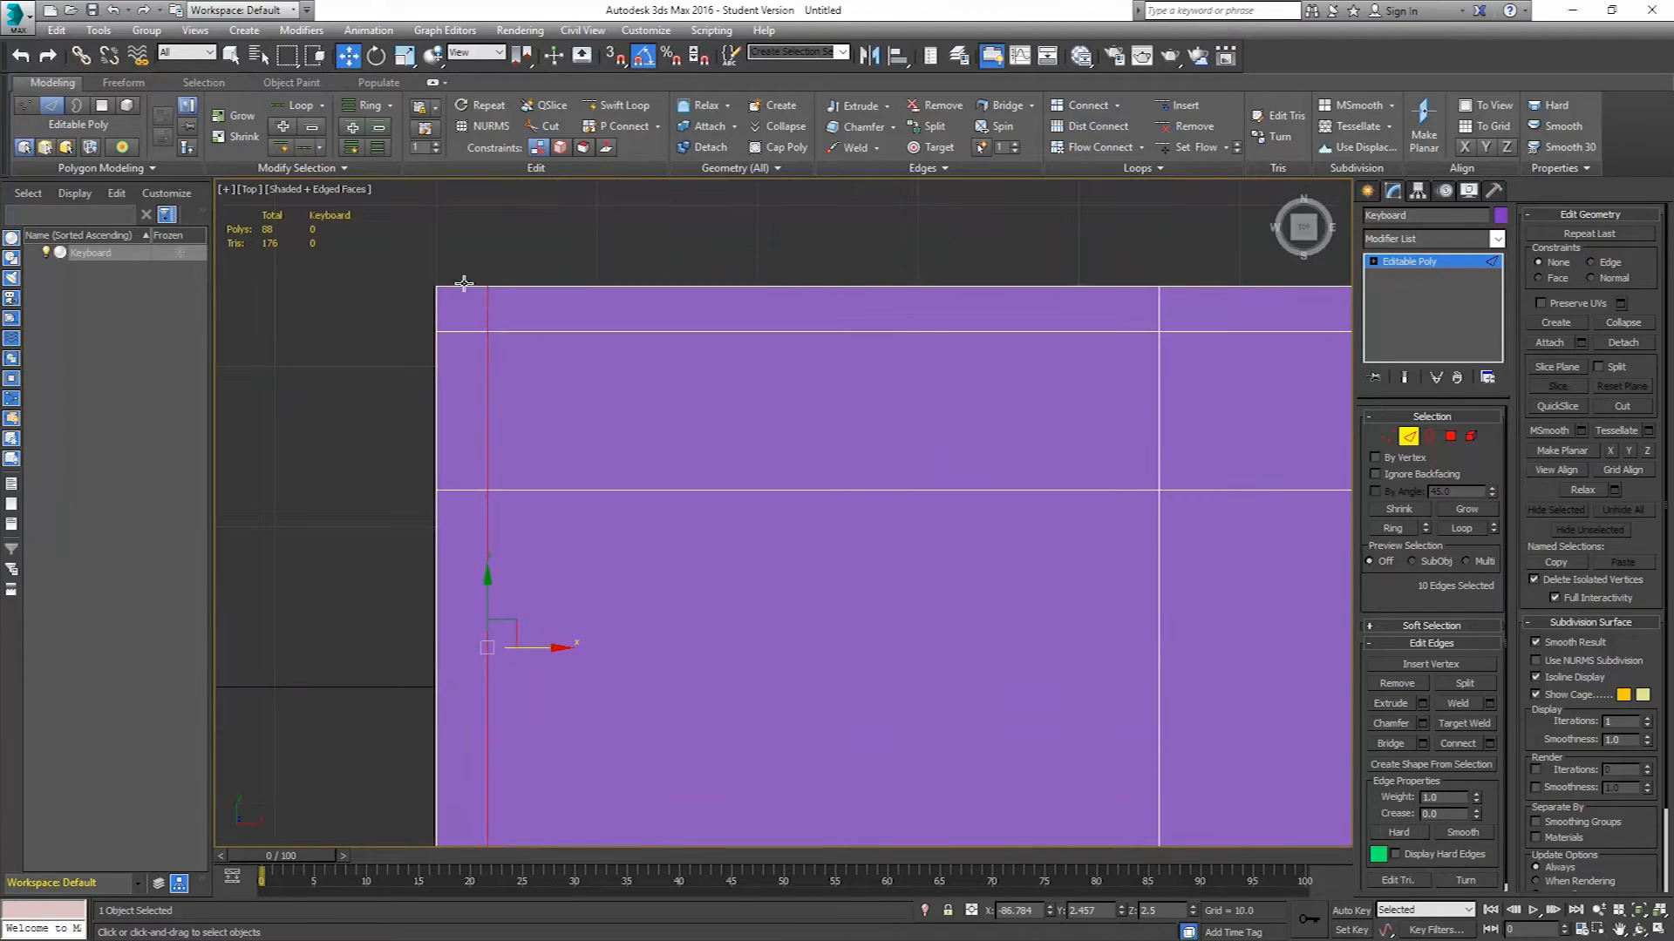
pyautogui.moveTo(554, 647); pyautogui.dragTo(524, 648)
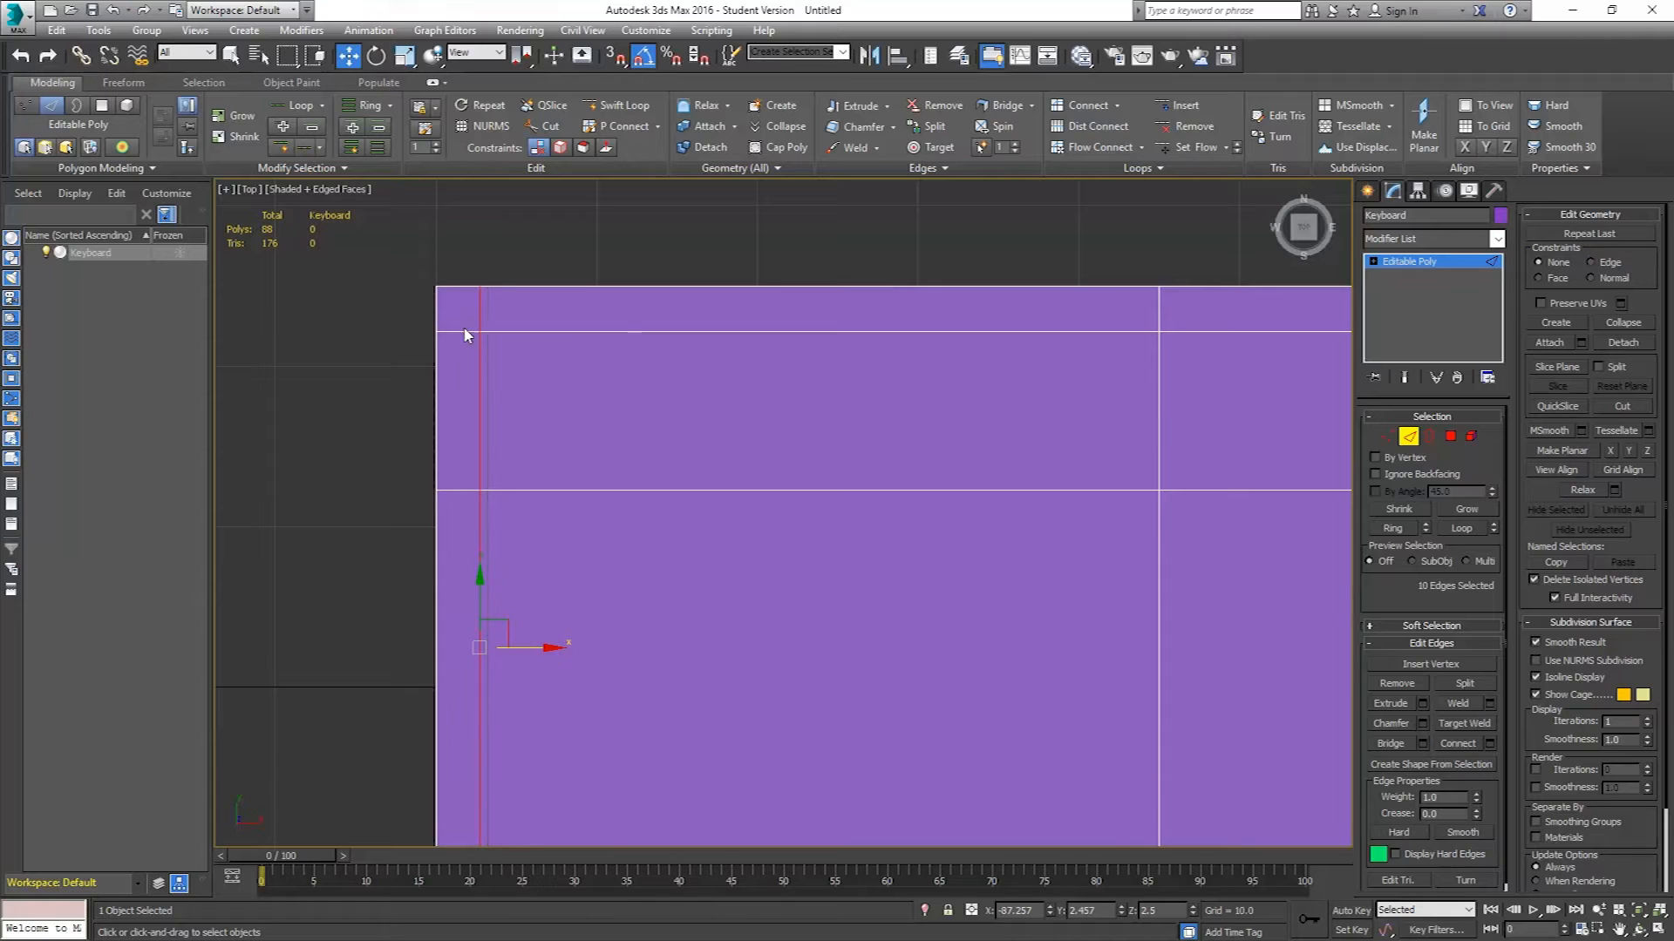
# Select the rightmost vertical edge loop and move it close to the box's right edge.
pyautogui.moveTo(826, 449); pyautogui.dragTo(659, 433, button='middle')
pyautogui.scroll(-4, 659, 434)
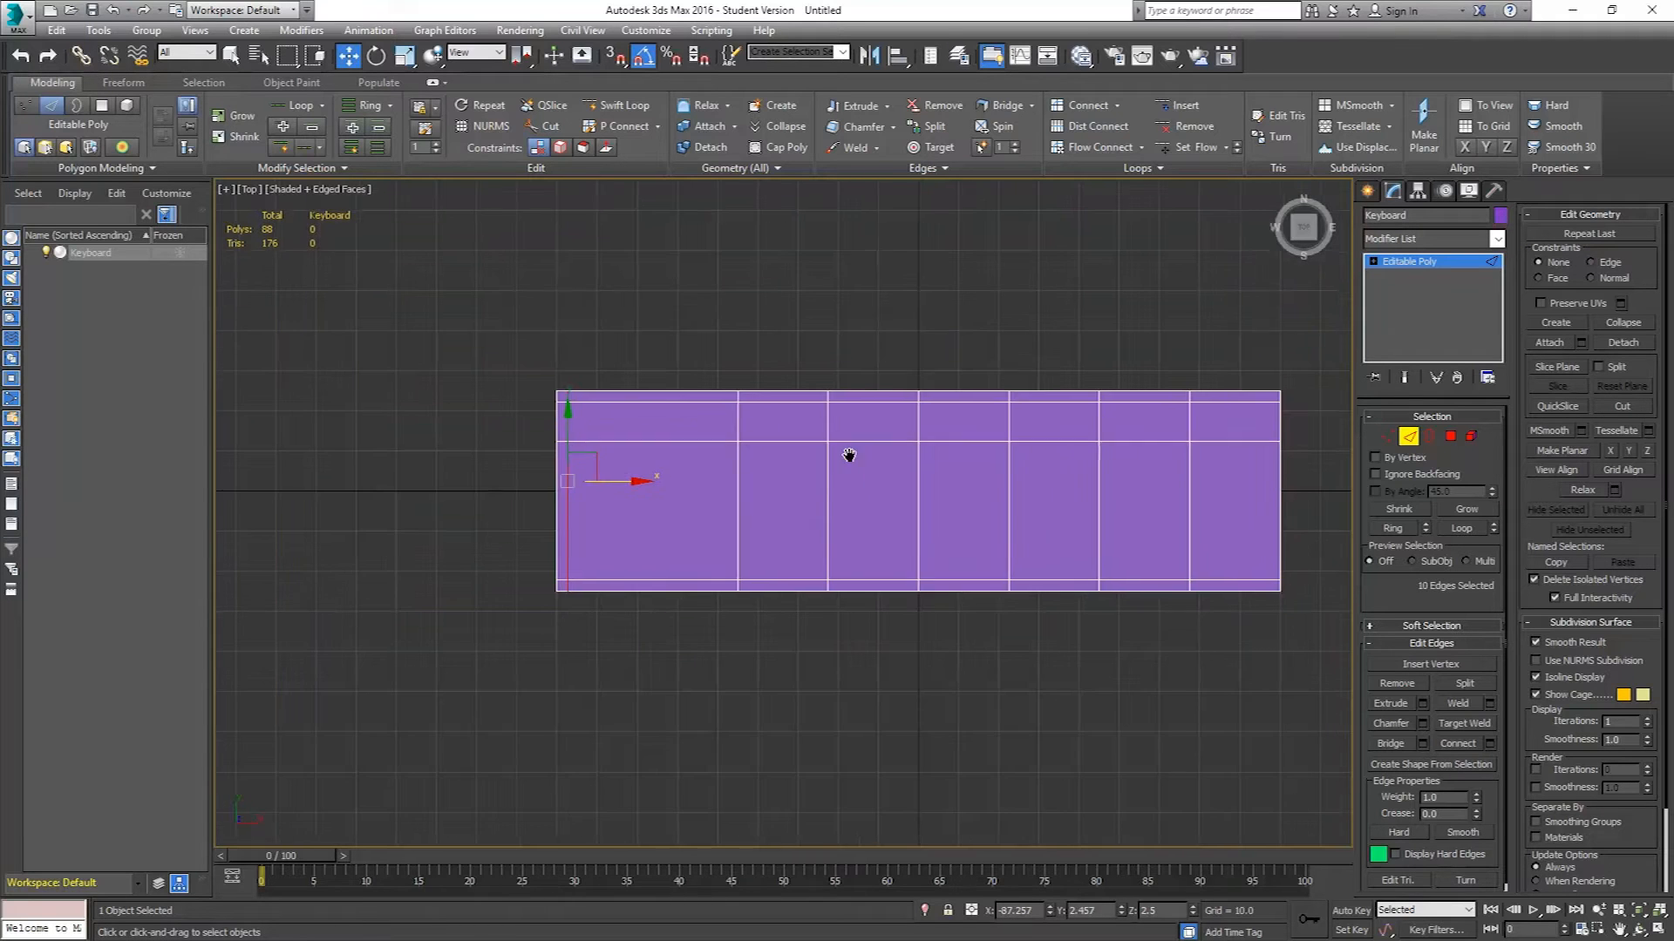
pyautogui.moveTo(868, 464); pyautogui.dragTo(770, 415, button='middle')
pyautogui.moveTo(1124, 385); pyautogui.dragTo(951, 411, button='middle')
pyautogui.scroll(5, 953, 418)
pyautogui.doubleClick(824, 388)
pyautogui.moveTo(869, 610); pyautogui.dragTo(1182, 635)
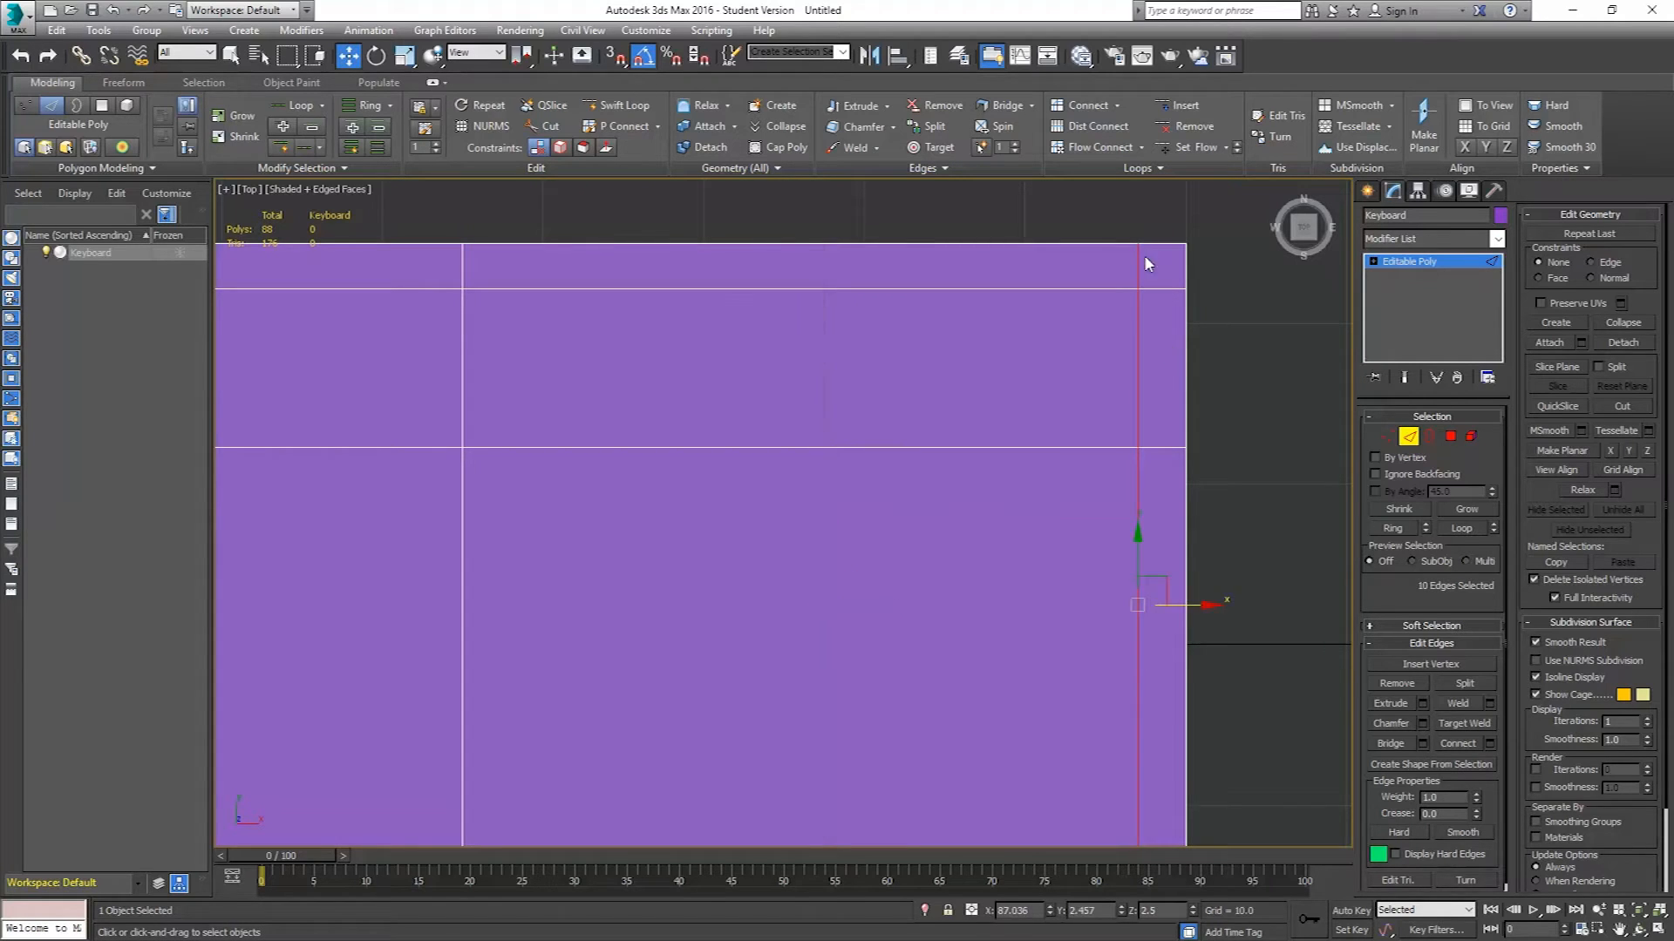
pyautogui.moveTo(1007, 407); pyautogui.dragTo(1087, 408, button='middle')
# Select another vertical edge loop and move it left to match the first key column guide.
pyautogui.scroll(-7, 1089, 406)
pyautogui.moveTo(675, 403); pyautogui.dragTo(908, 398, button='middle')
pyautogui.click(890, 398)
pyautogui.scroll(2, 882, 432)
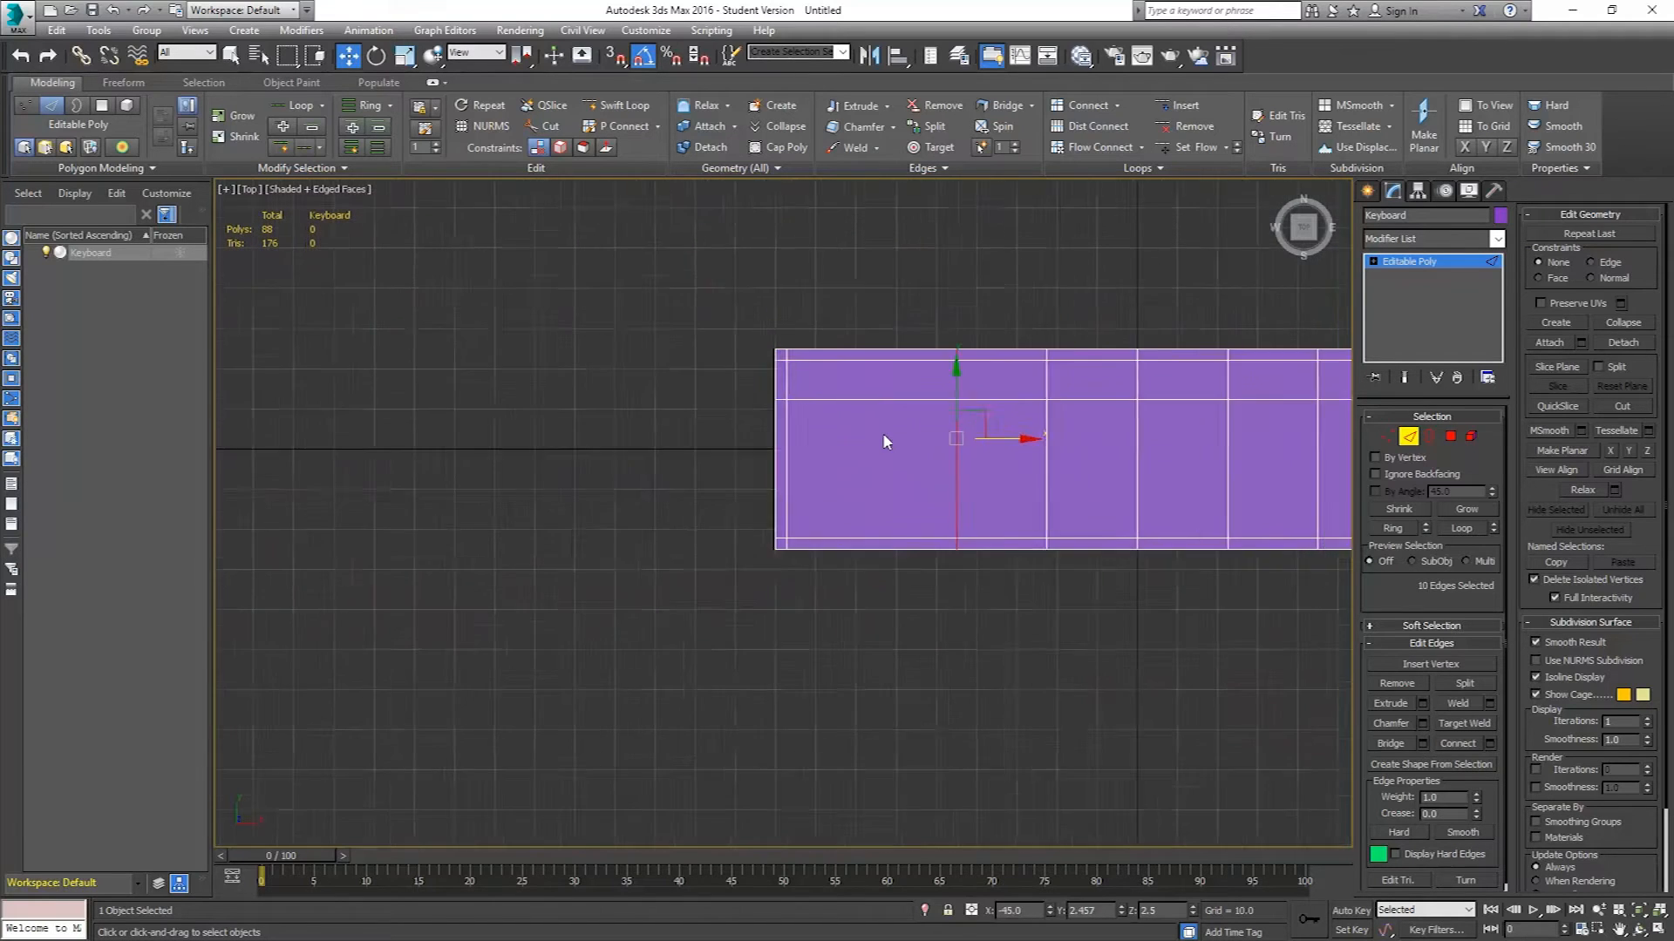
pyautogui.scroll(2, 883, 433)
pyautogui.moveTo(1053, 453); pyautogui.dragTo(867, 445)
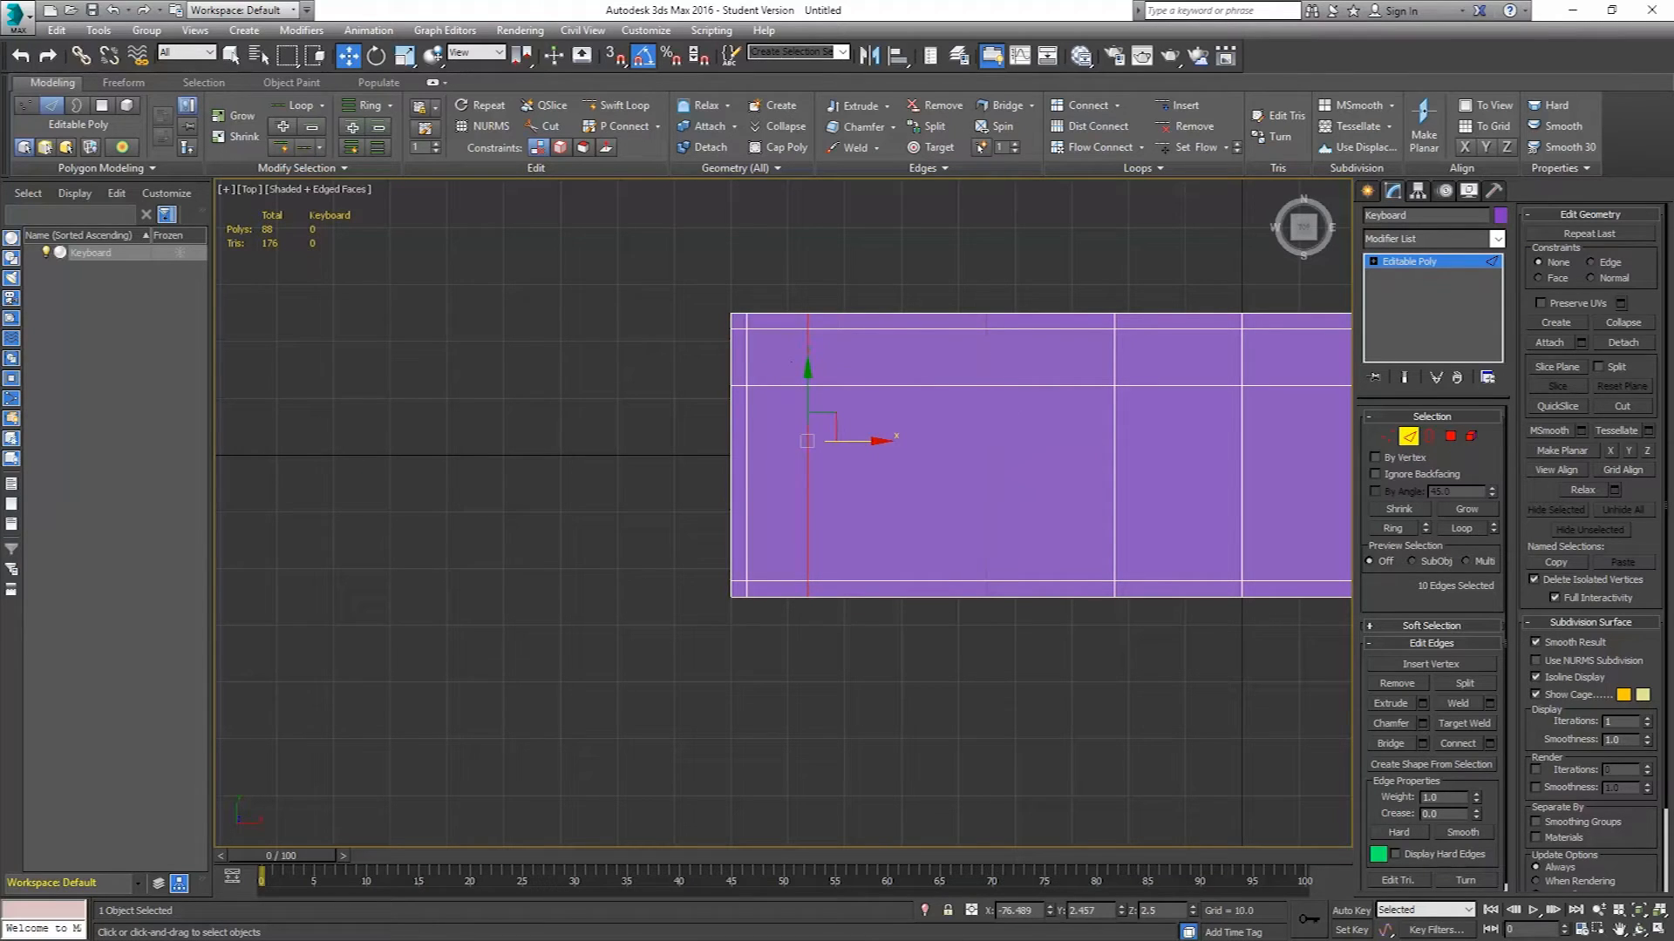
# Compare with the reference image, then in Vertex mode select the vertices of the two middle vertical edge columns.
pyautogui.hotkey('alt', 'Tab')
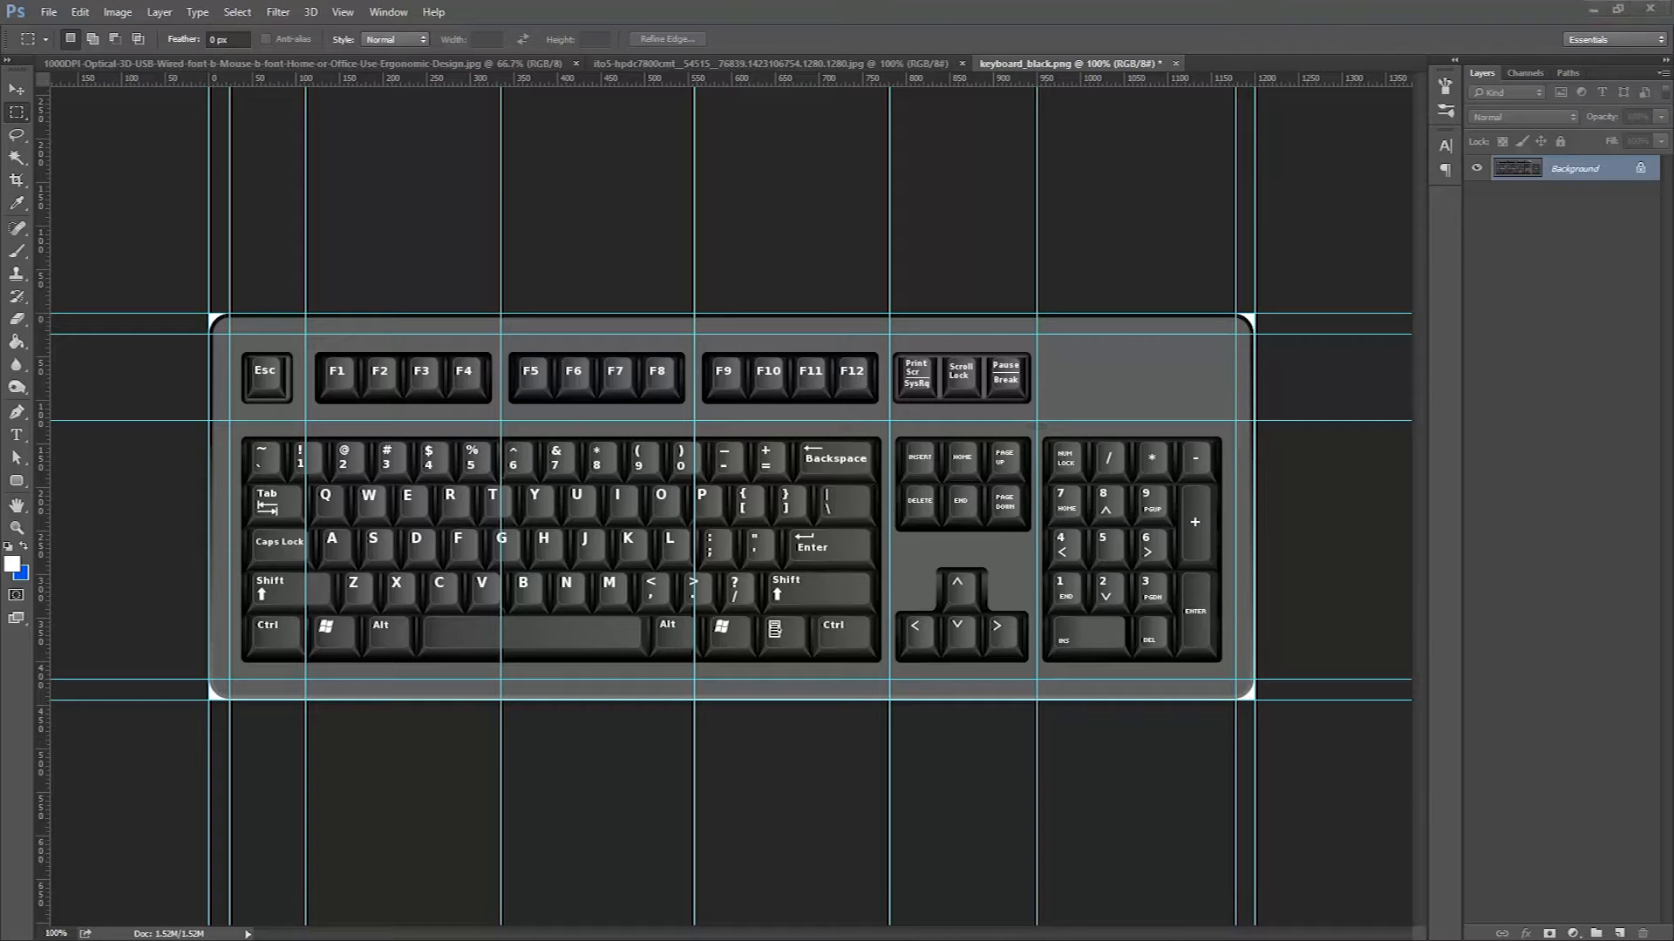
pyautogui.hotkey('alt', 'Tab')
pyautogui.moveTo(1086, 388); pyautogui.dragTo(856, 374, button='middle')
pyautogui.scroll(-3, 1009, 395)
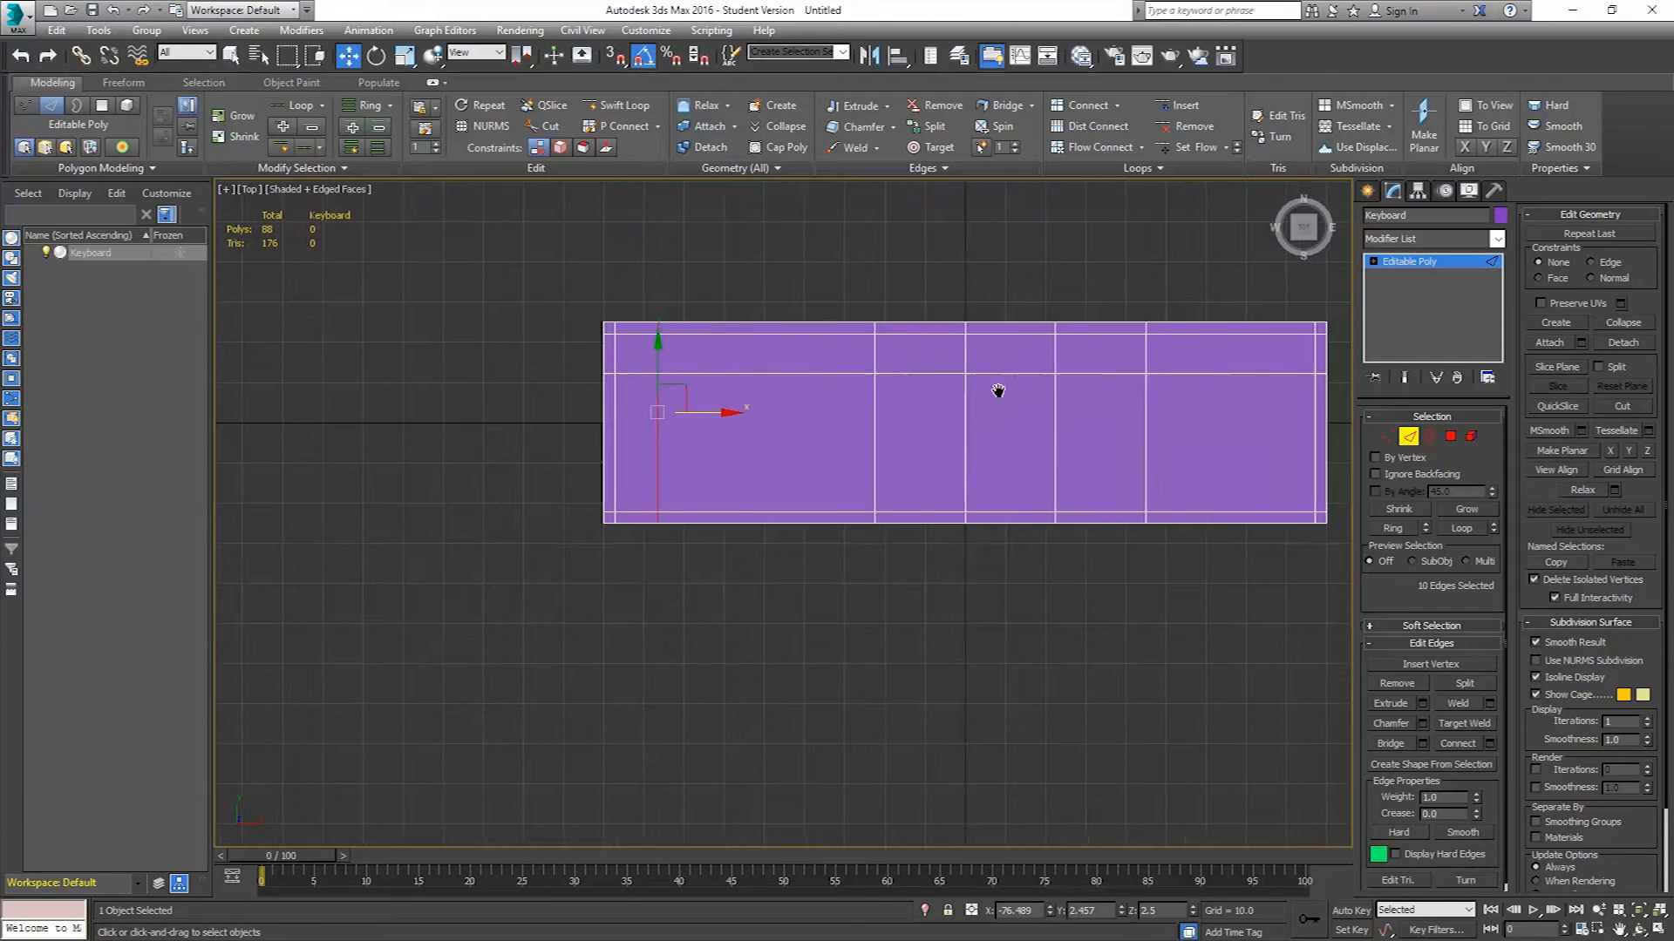
pyautogui.moveTo(1009, 396); pyautogui.dragTo(941, 418, button='middle')
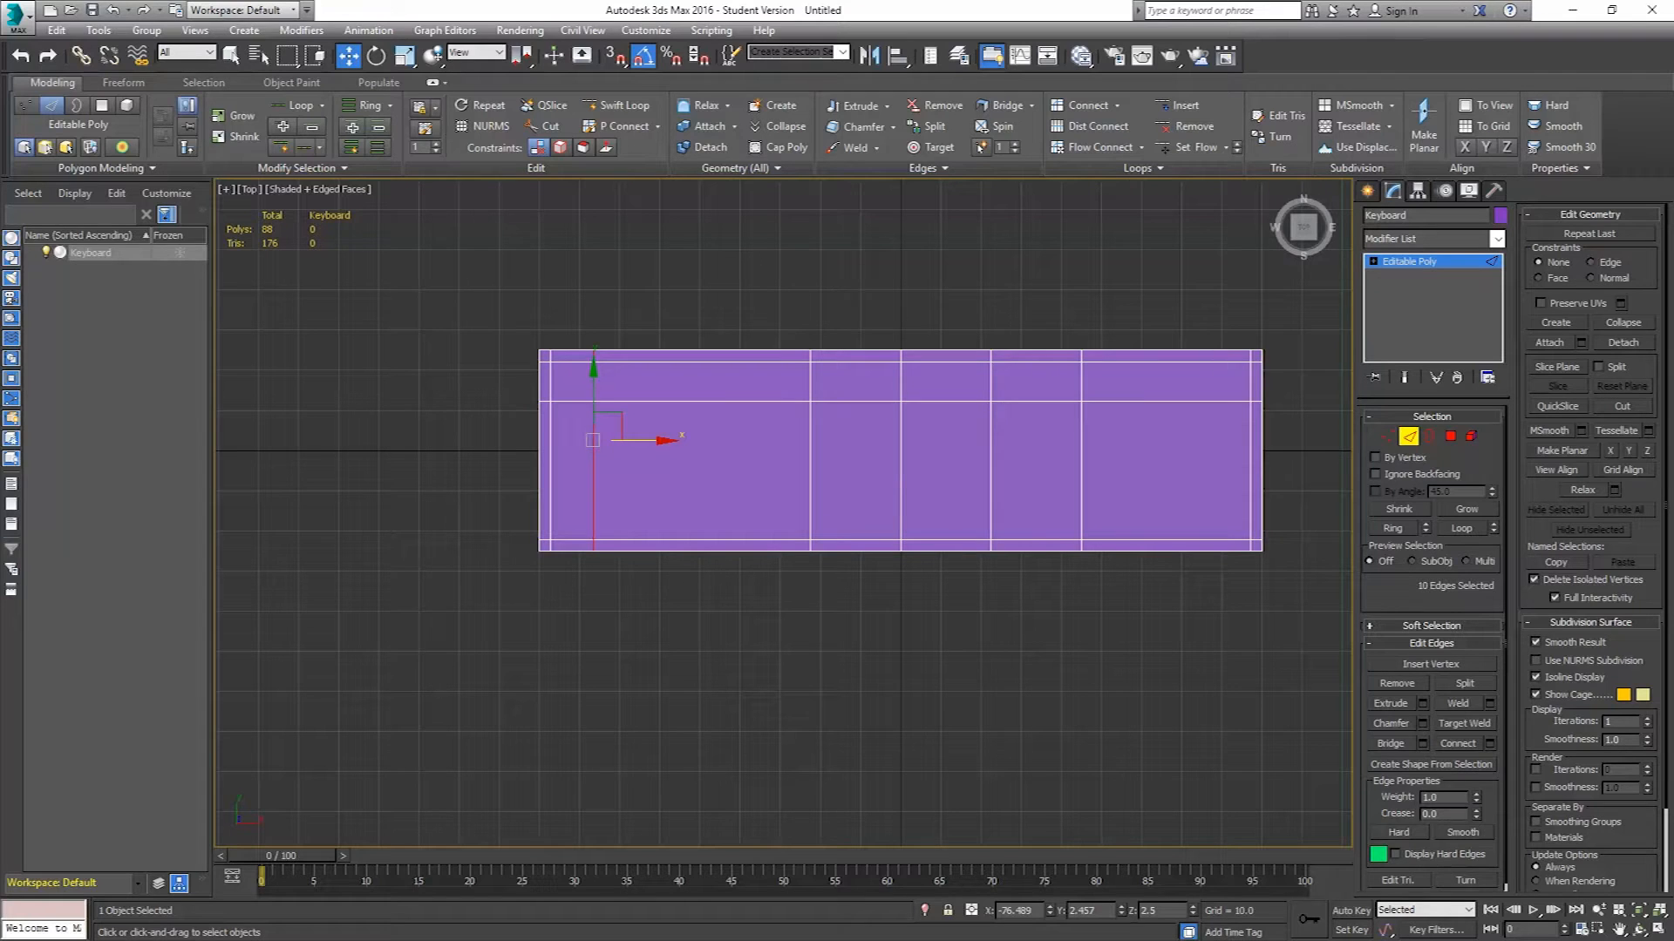
pyautogui.hotkey('alt', 'Tab')
pyautogui.click(1409, 436)
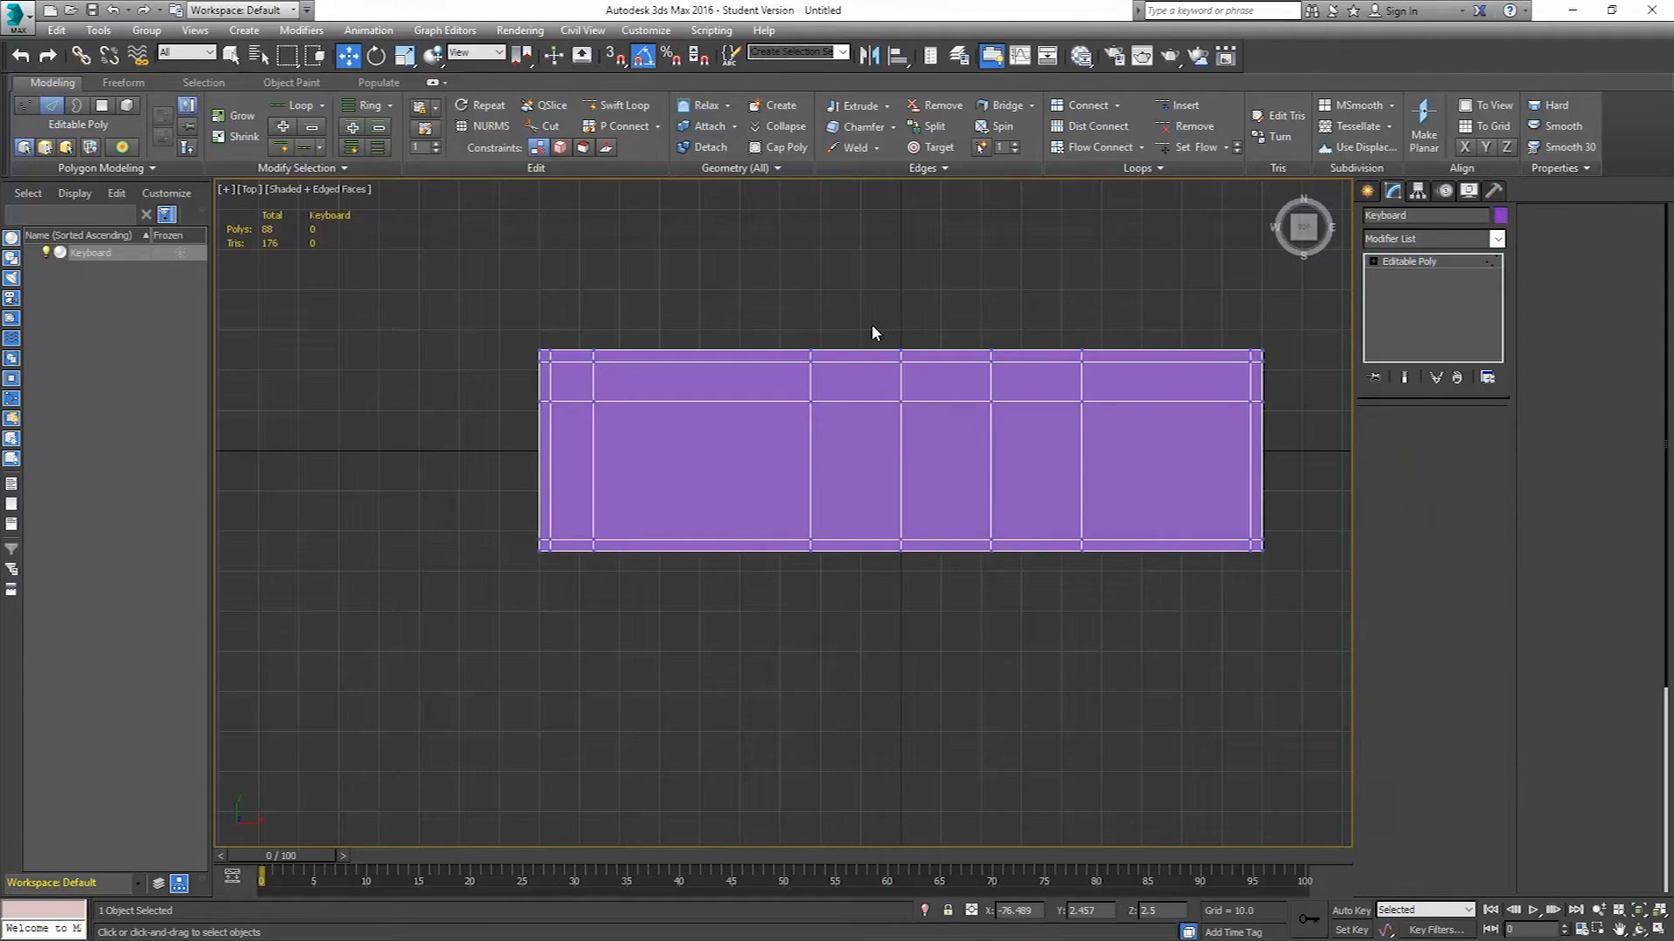
pyautogui.press('1')
pyautogui.moveTo(782, 322); pyautogui.dragTo(1026, 547)
pyautogui.moveTo(1137, 593); pyautogui.dragTo(1136, 594)
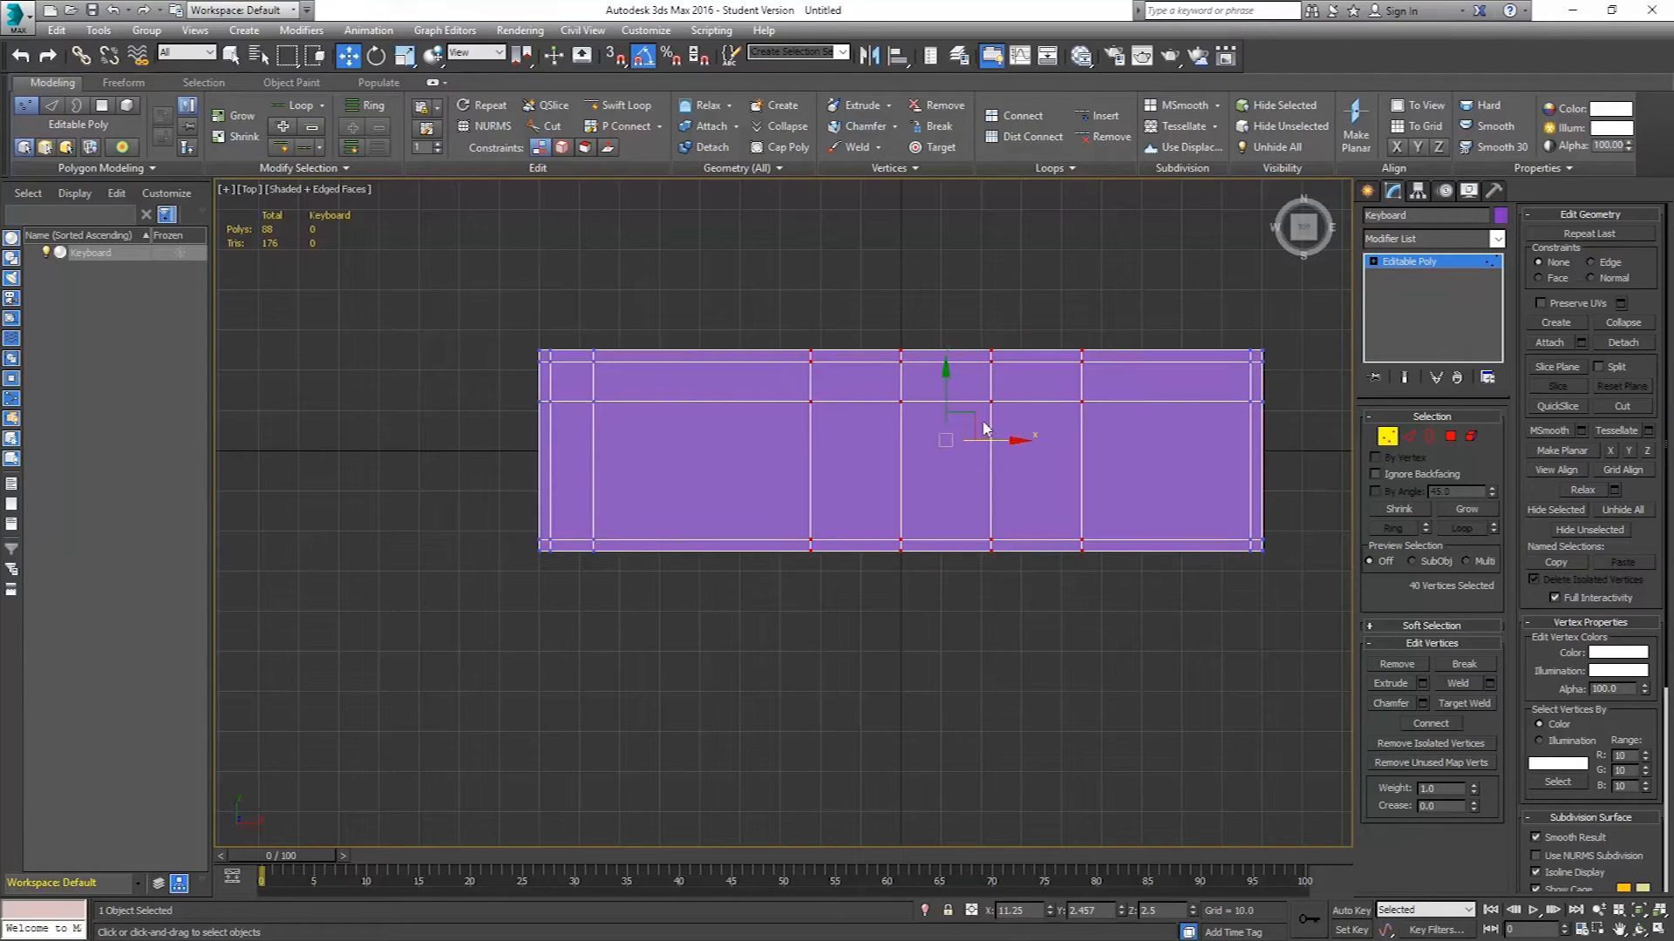
# Move the selected middle vertical edge columns left to line up with the key column guides.
pyautogui.moveTo(989, 440); pyautogui.dragTo(911, 437)
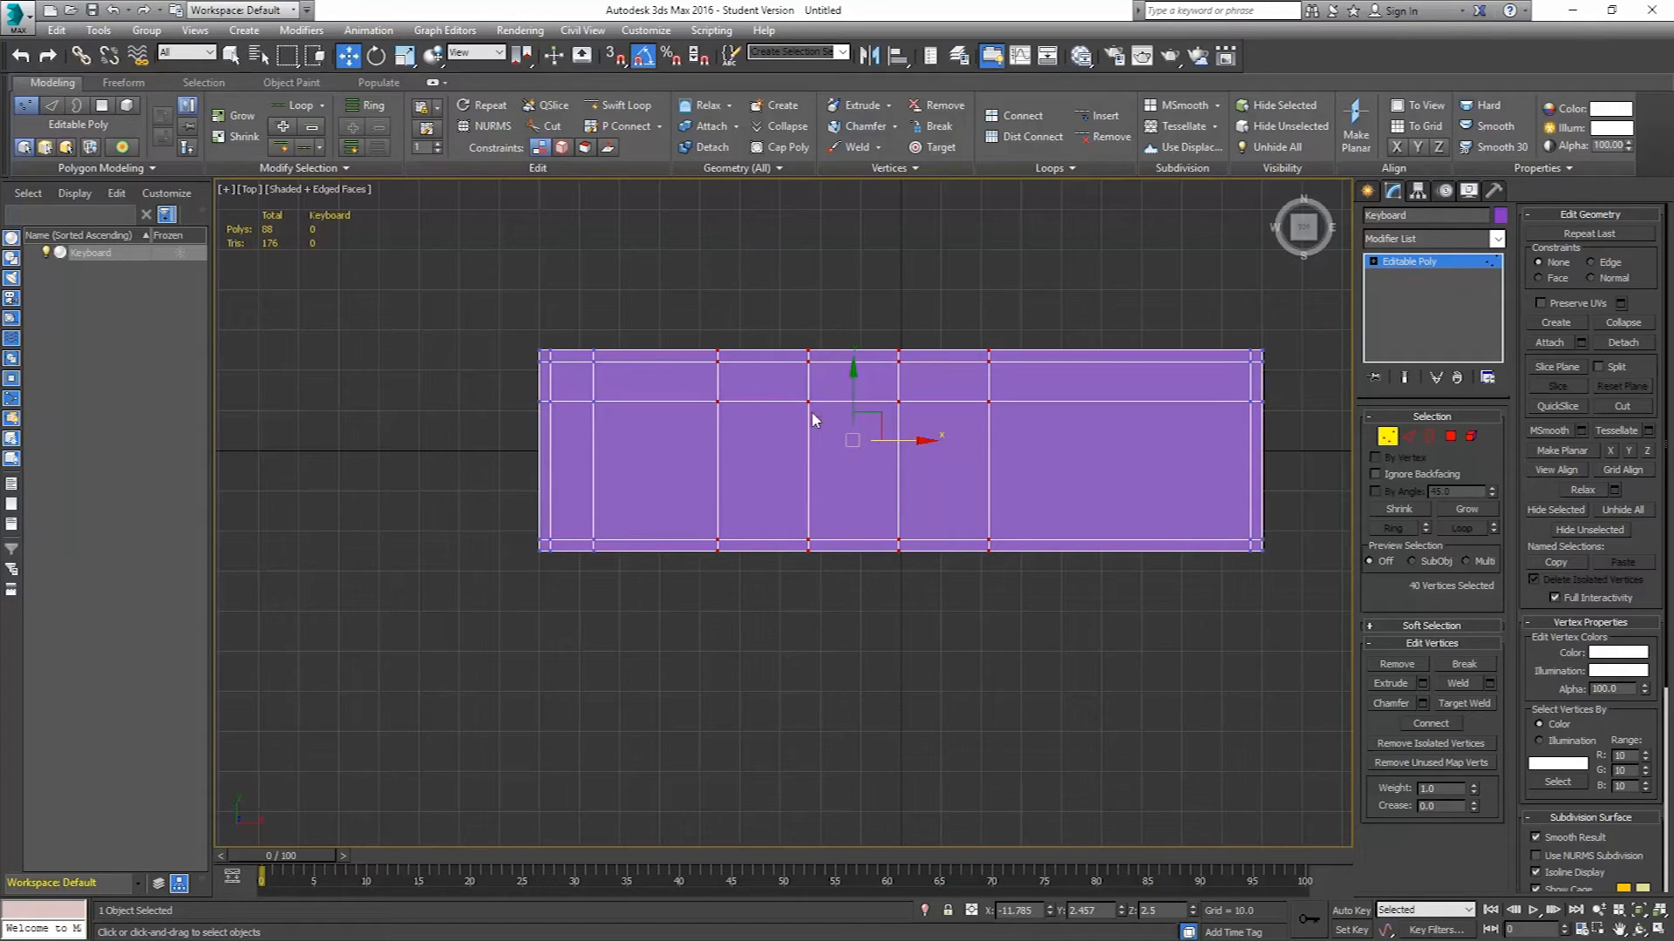
pyautogui.moveTo(909, 445); pyautogui.dragTo(913, 445)
# Select the three right-hand middle vertical columns of vertices and move them right.
pyautogui.moveTo(1076, 301); pyautogui.dragTo(778, 662)
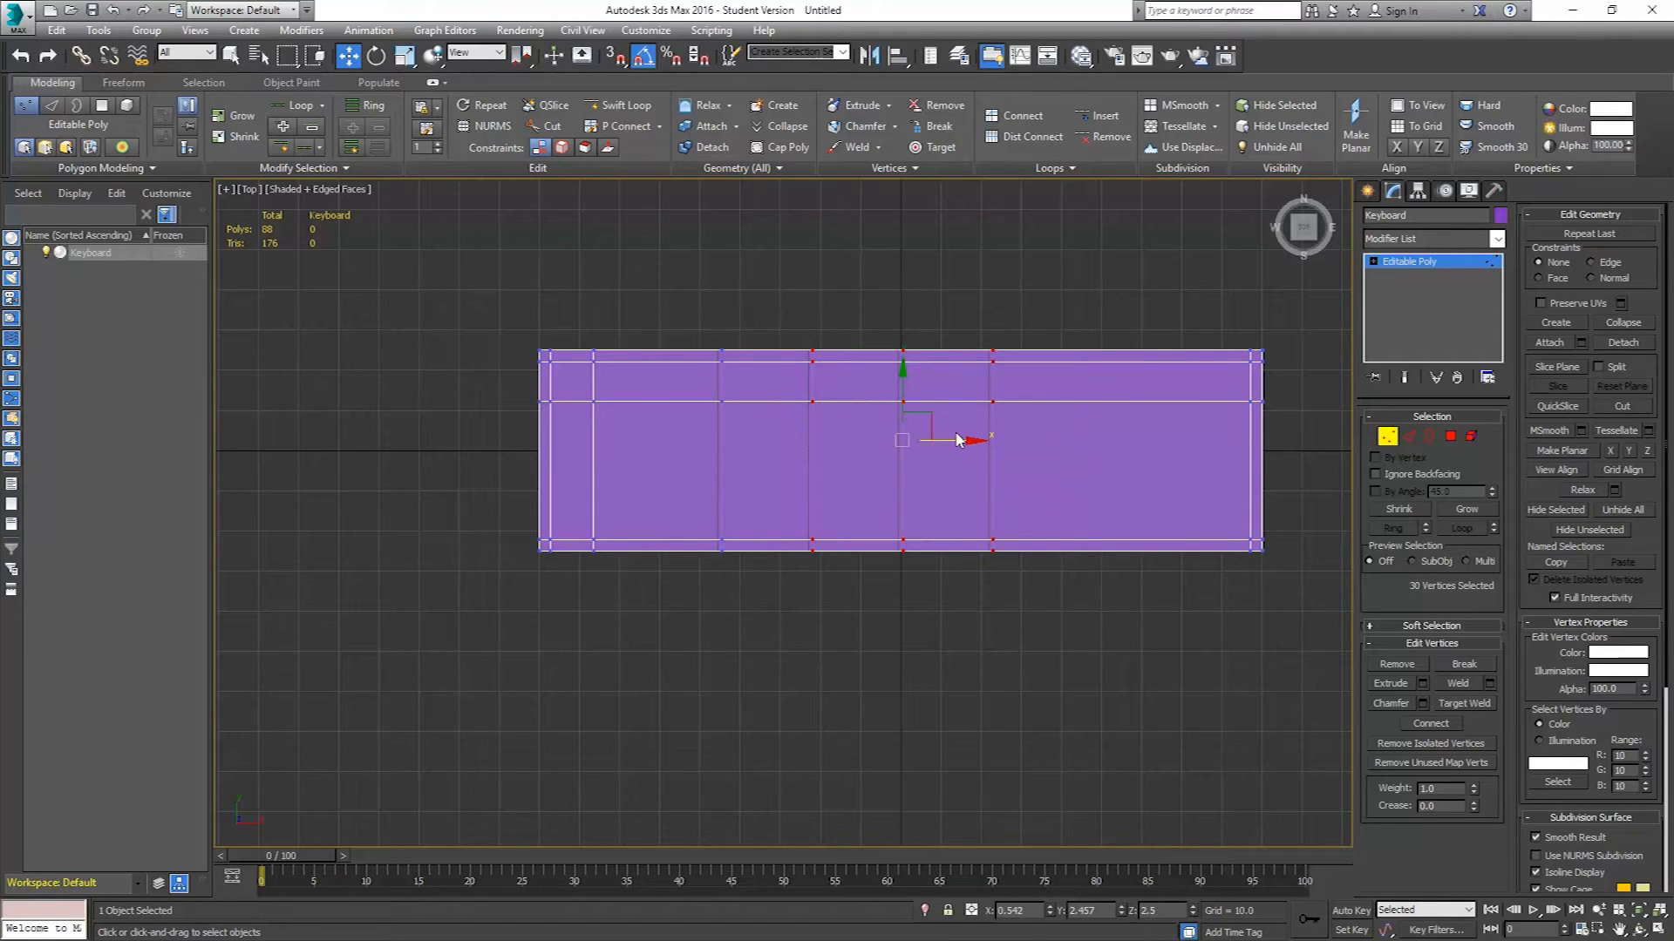
pyautogui.moveTo(953, 442); pyautogui.dragTo(989, 446)
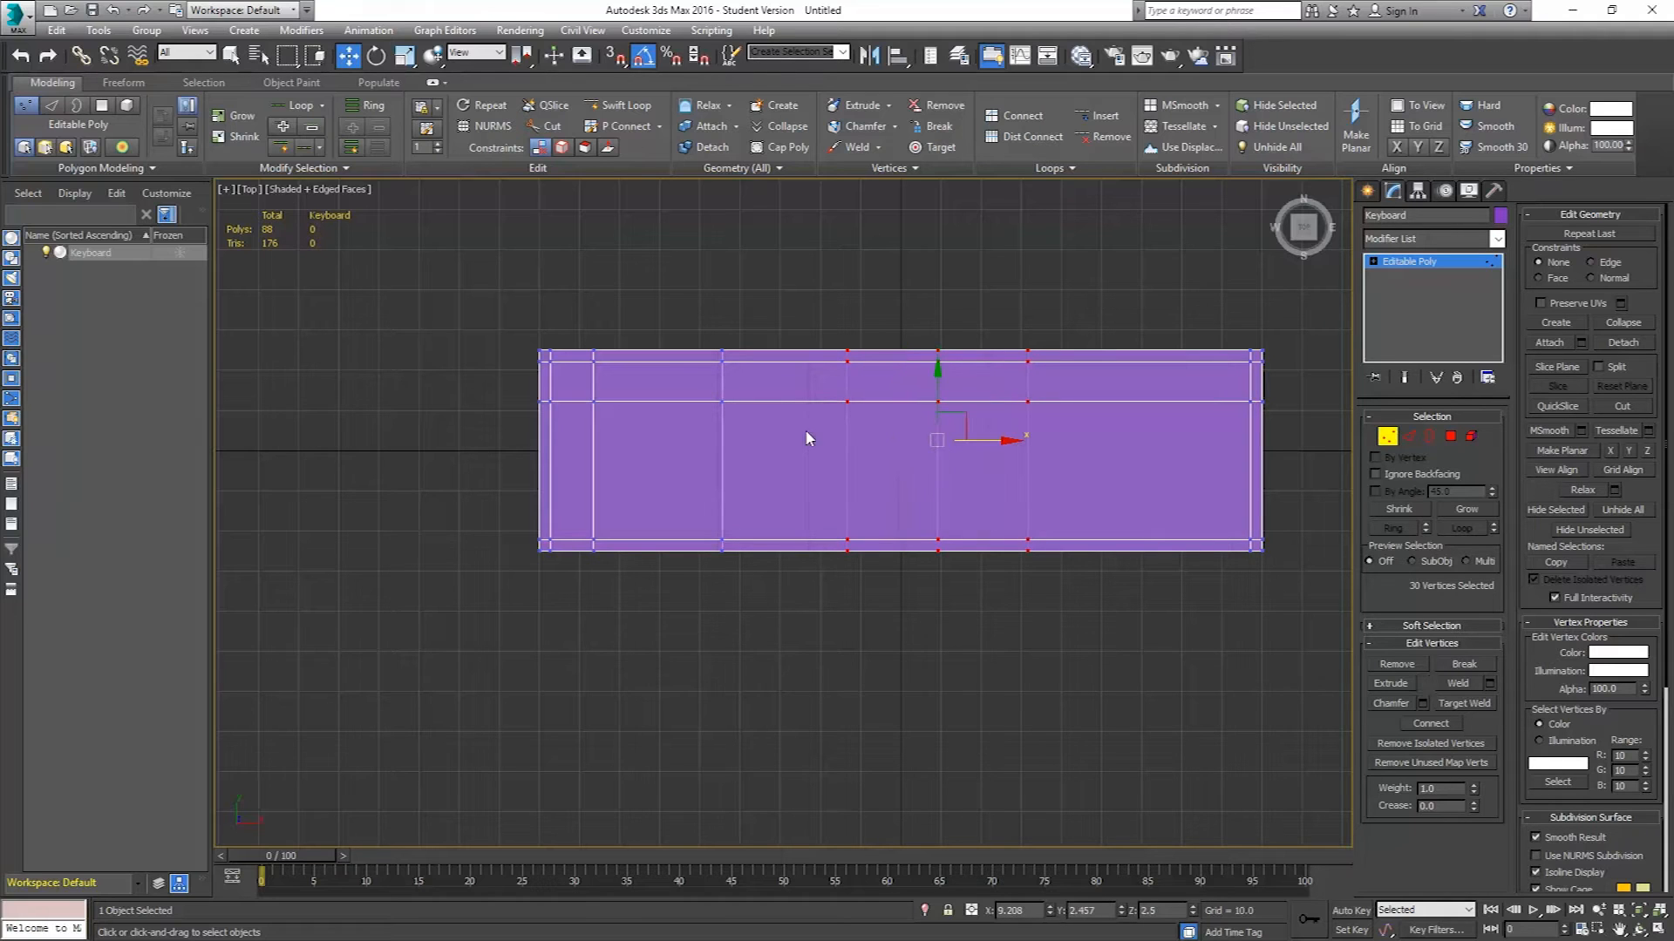
# Select the second vertical column of vertices from the left and nudge it slightly right.
pyautogui.scroll(2, 645, 373)
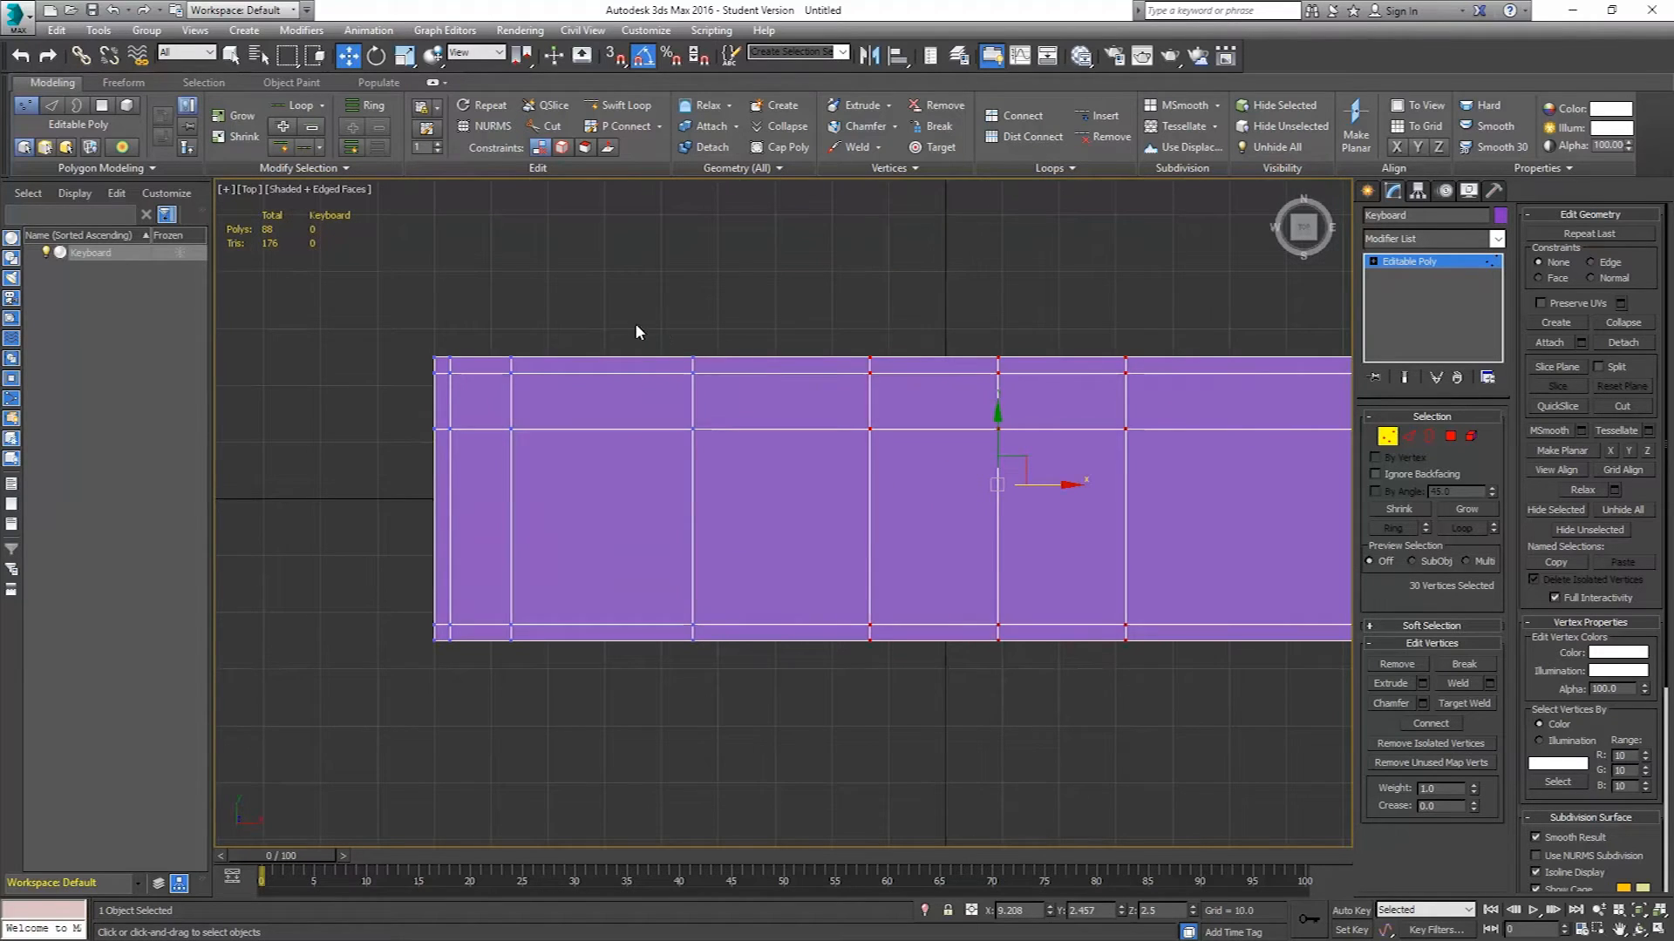
pyautogui.moveTo(666, 329); pyautogui.dragTo(1165, 739)
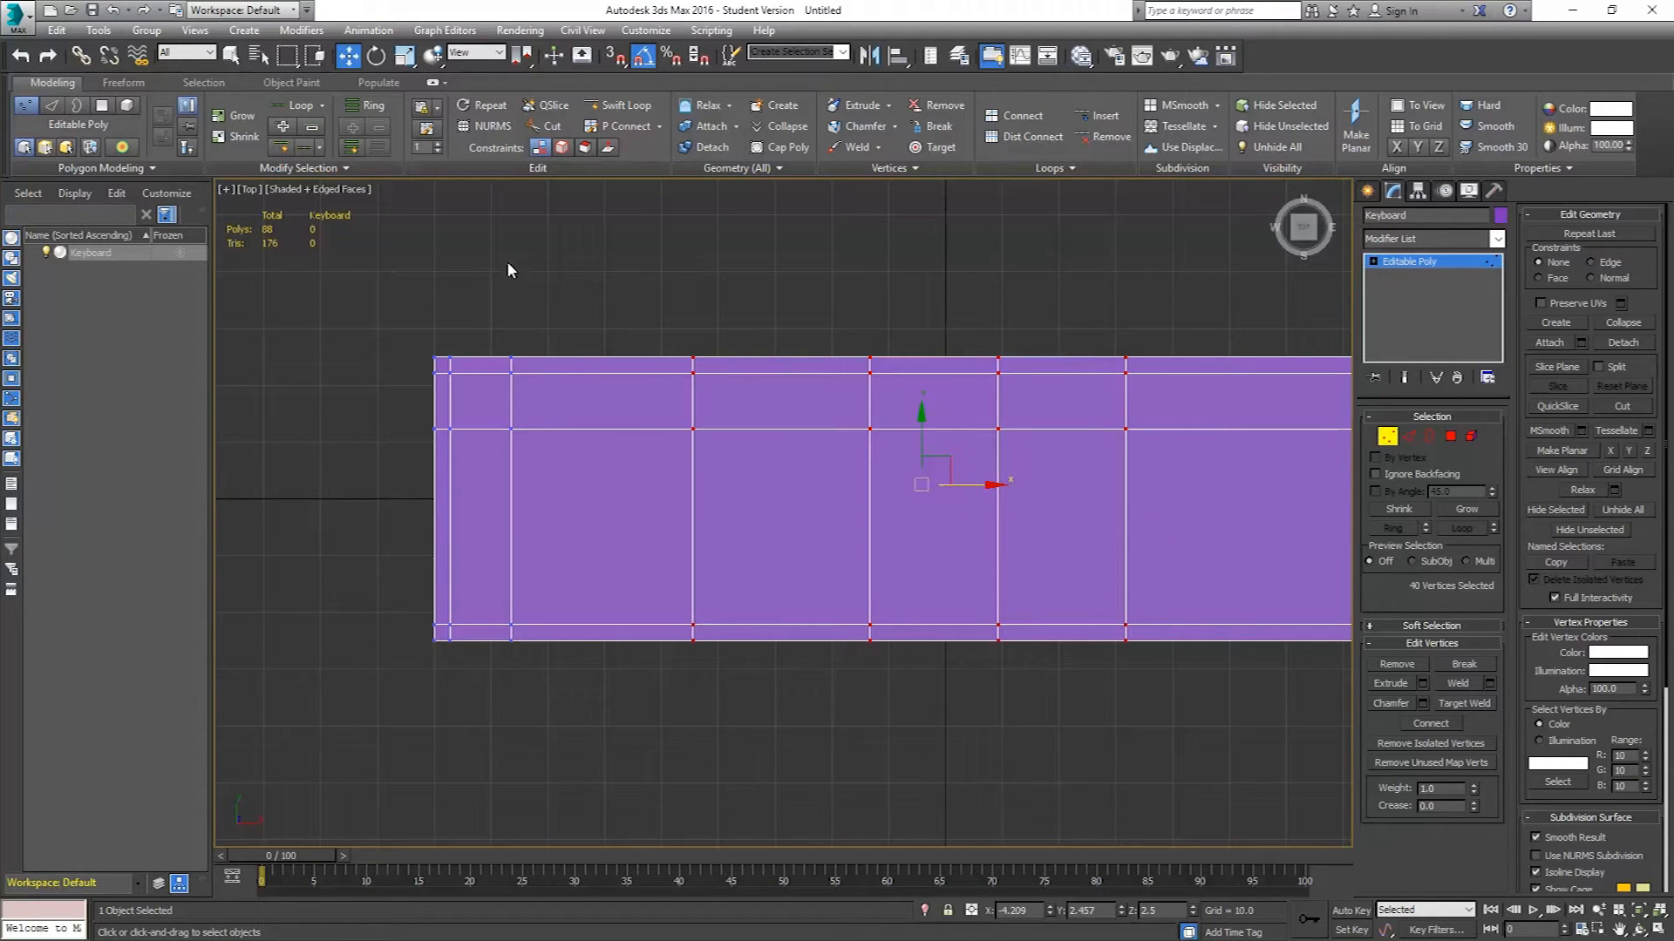
pyautogui.moveTo(493, 345); pyautogui.dragTo(546, 670)
pyautogui.moveTo(577, 482); pyautogui.dragTo(584, 481)
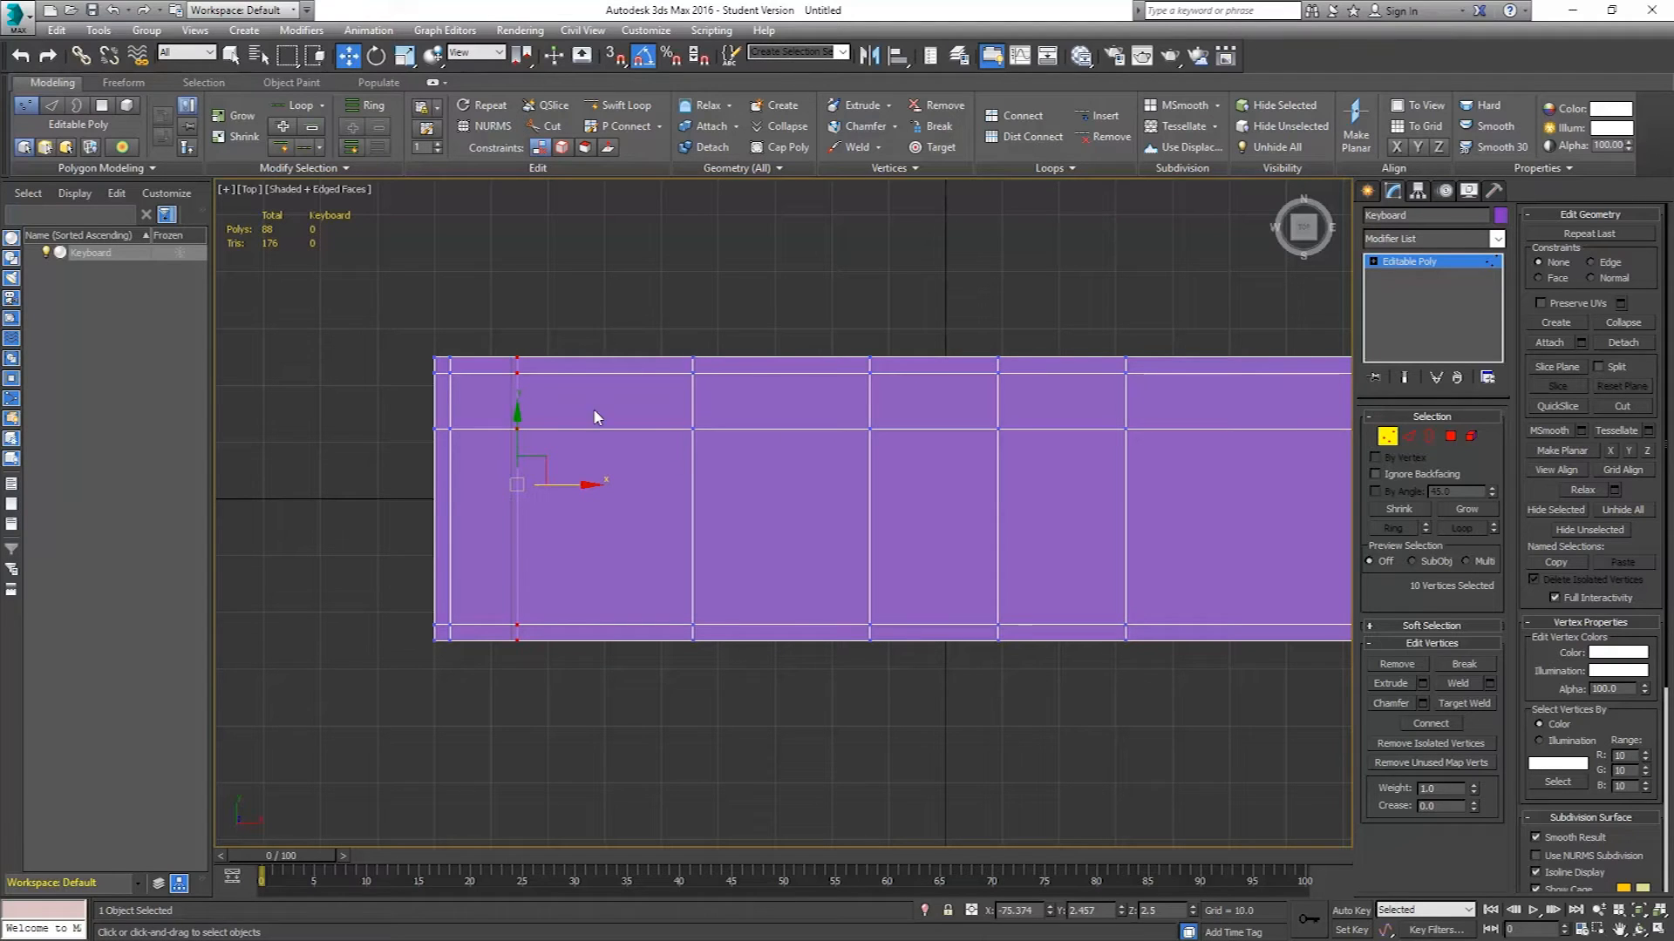
# Select the three right-side vertical vertex columns and nudge them slightly left.
pyautogui.moveTo(787, 456); pyautogui.dragTo(752, 455, button='middle')
pyautogui.moveTo(1158, 639); pyautogui.dragTo(1167, 689)
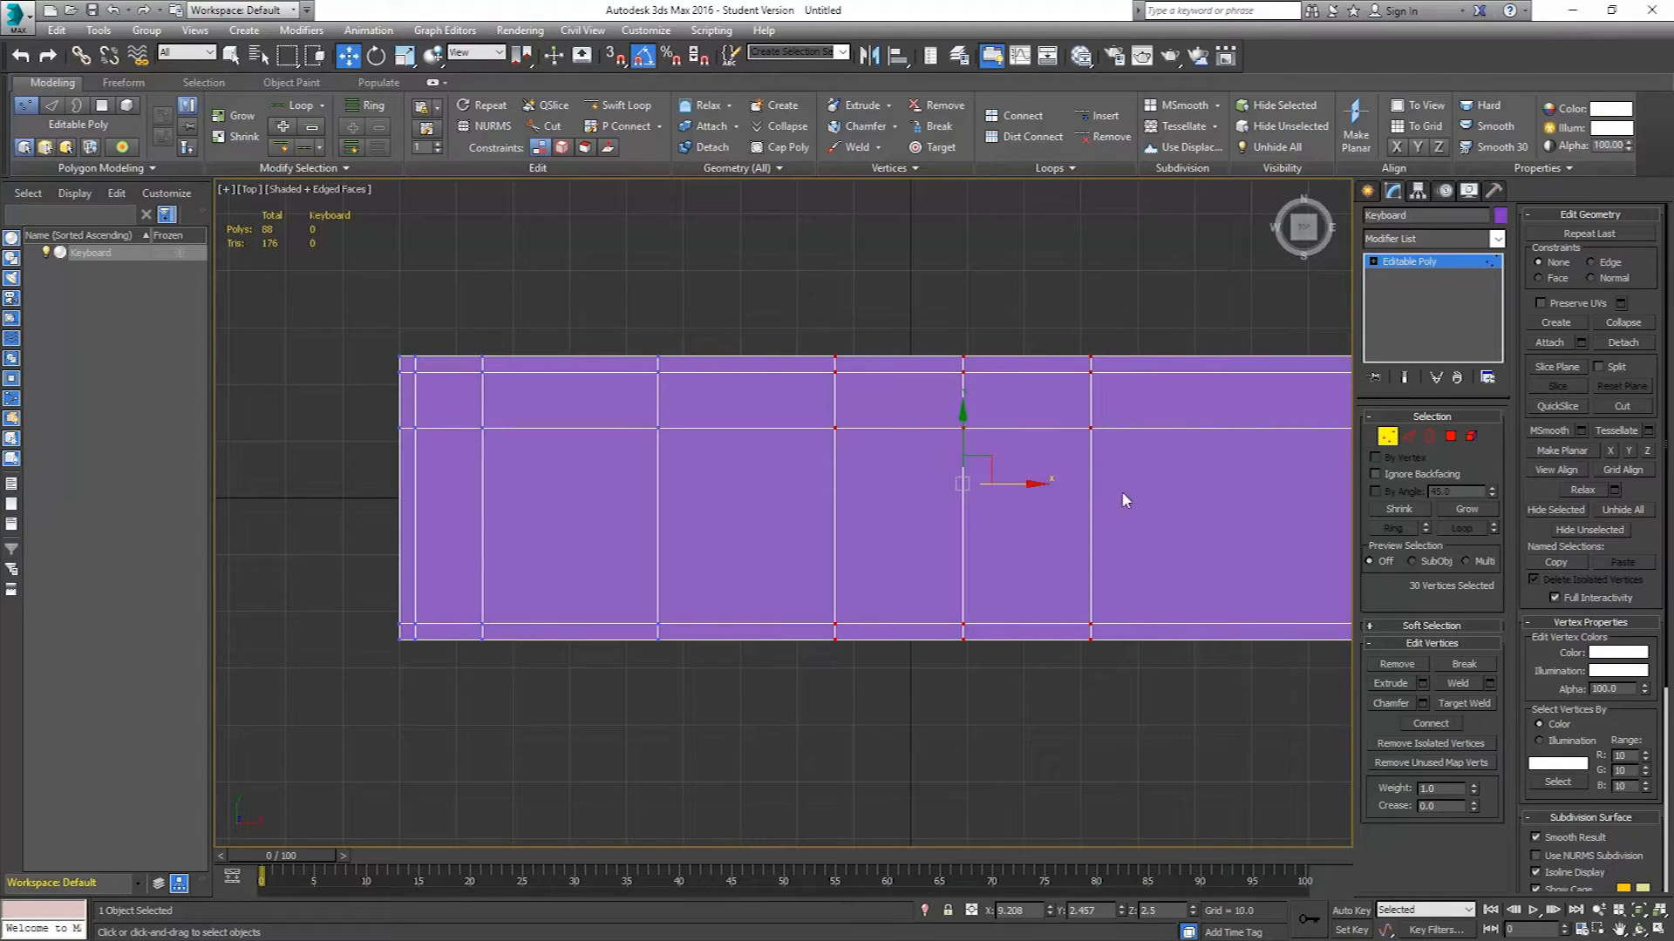
pyautogui.moveTo(1024, 482); pyautogui.dragTo(1020, 483)
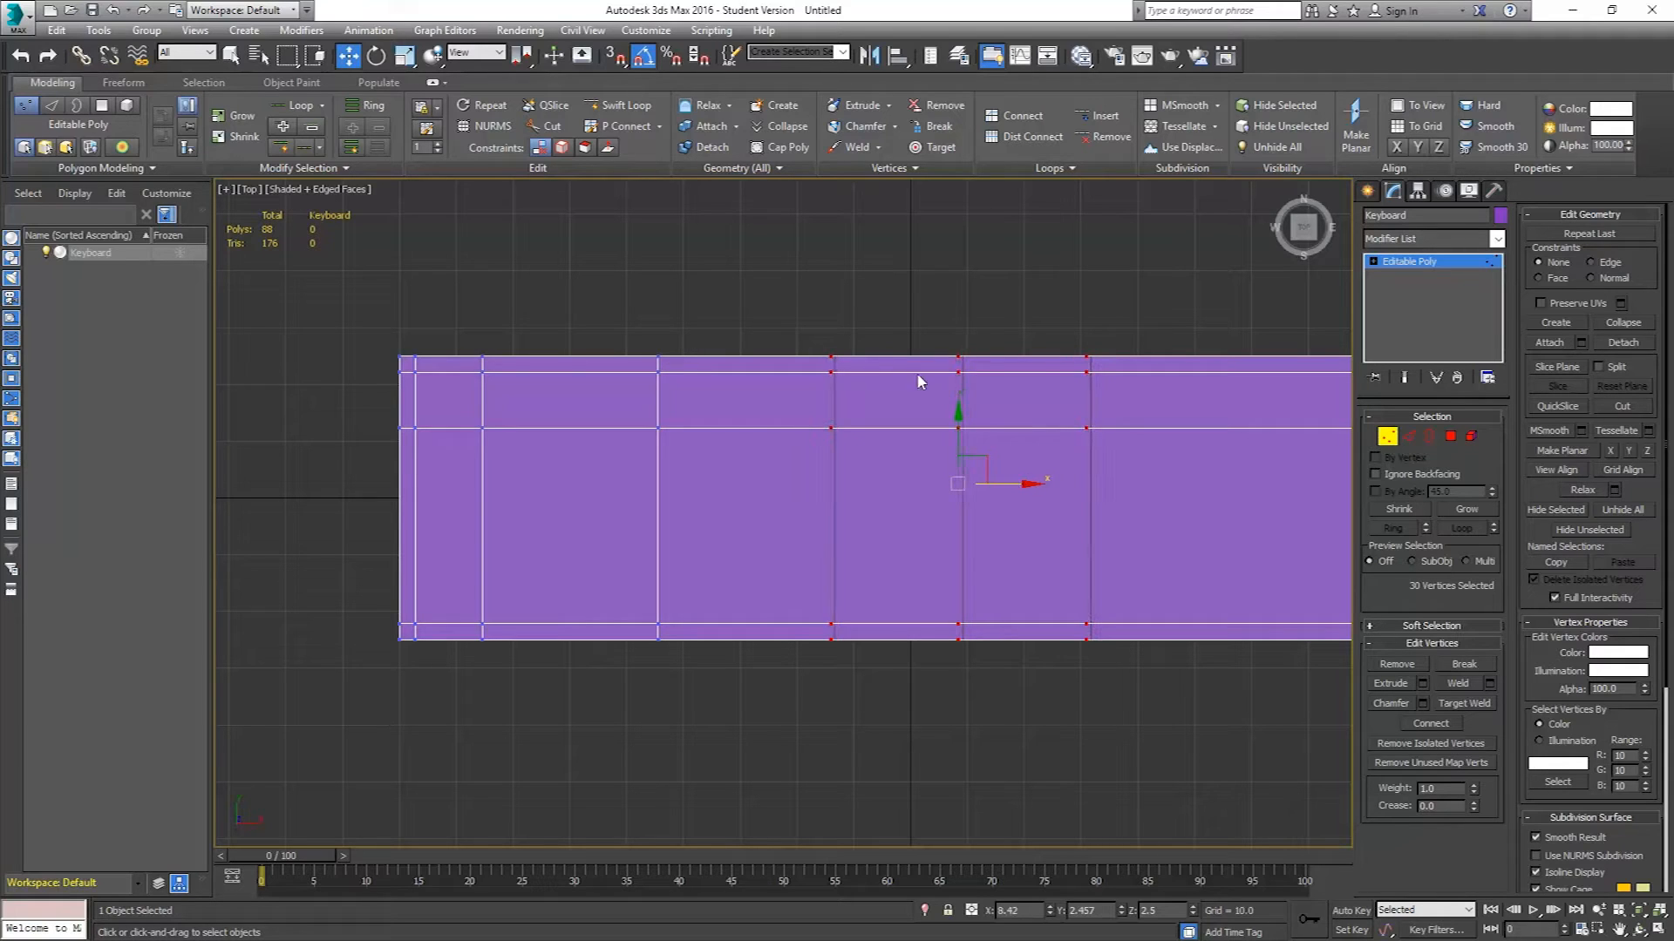
# Select the two rightmost inner vertex columns and move them right.
pyautogui.moveTo(1136, 315); pyautogui.dragTo(904, 691)
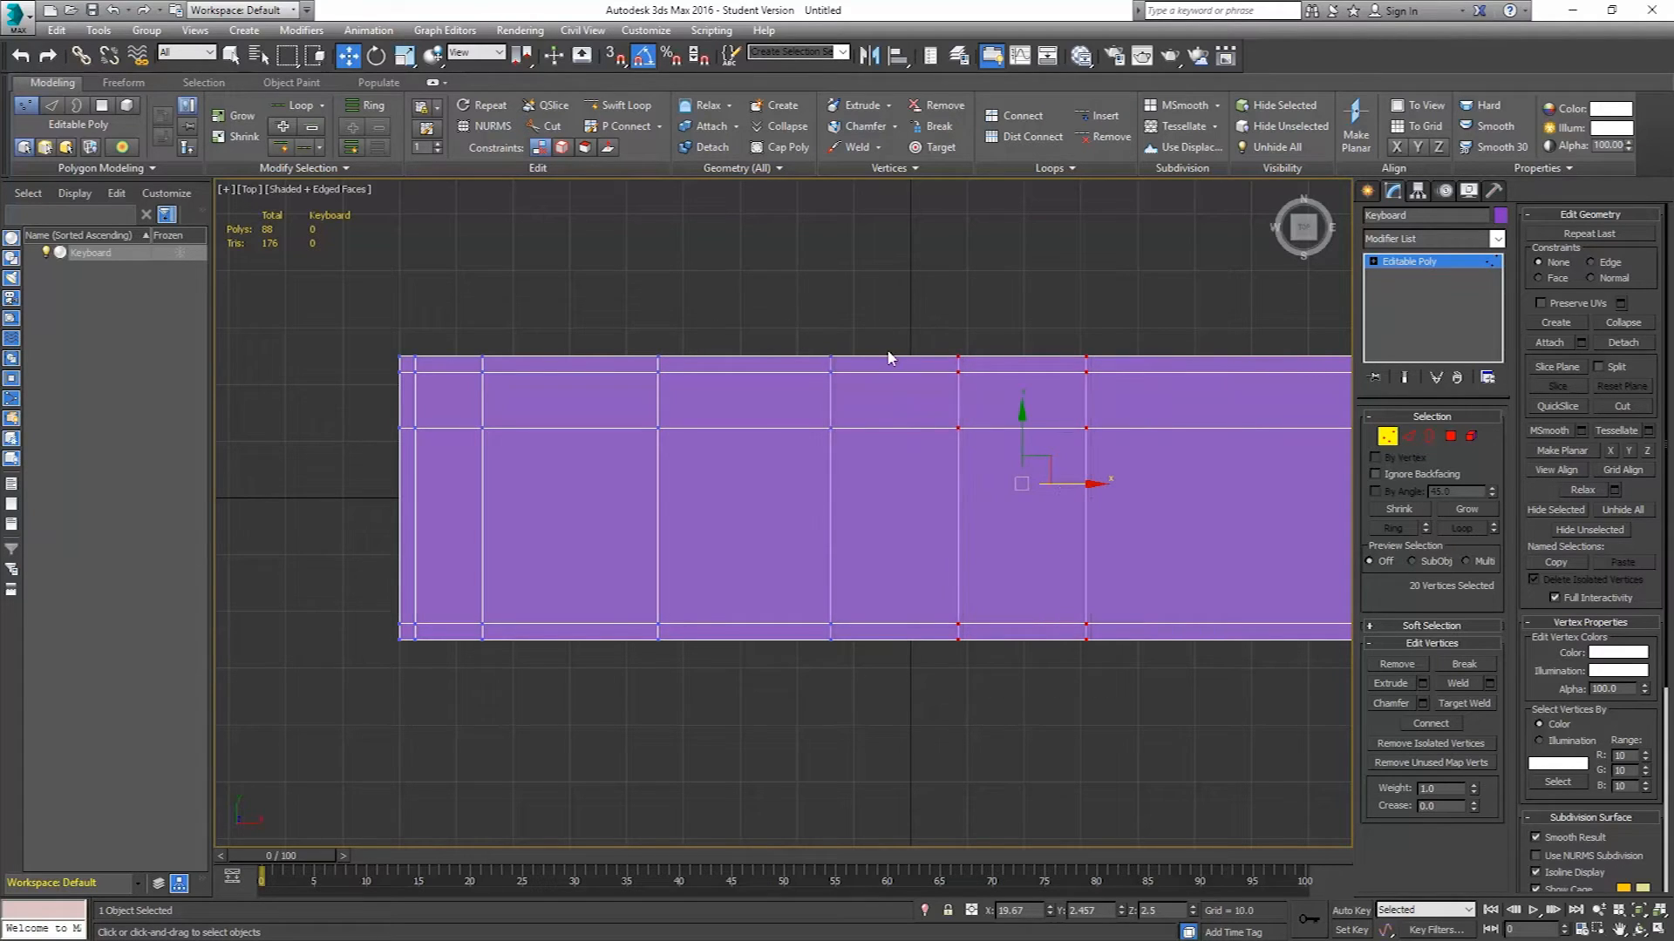
pyautogui.moveTo(1081, 482); pyautogui.dragTo(1120, 484)
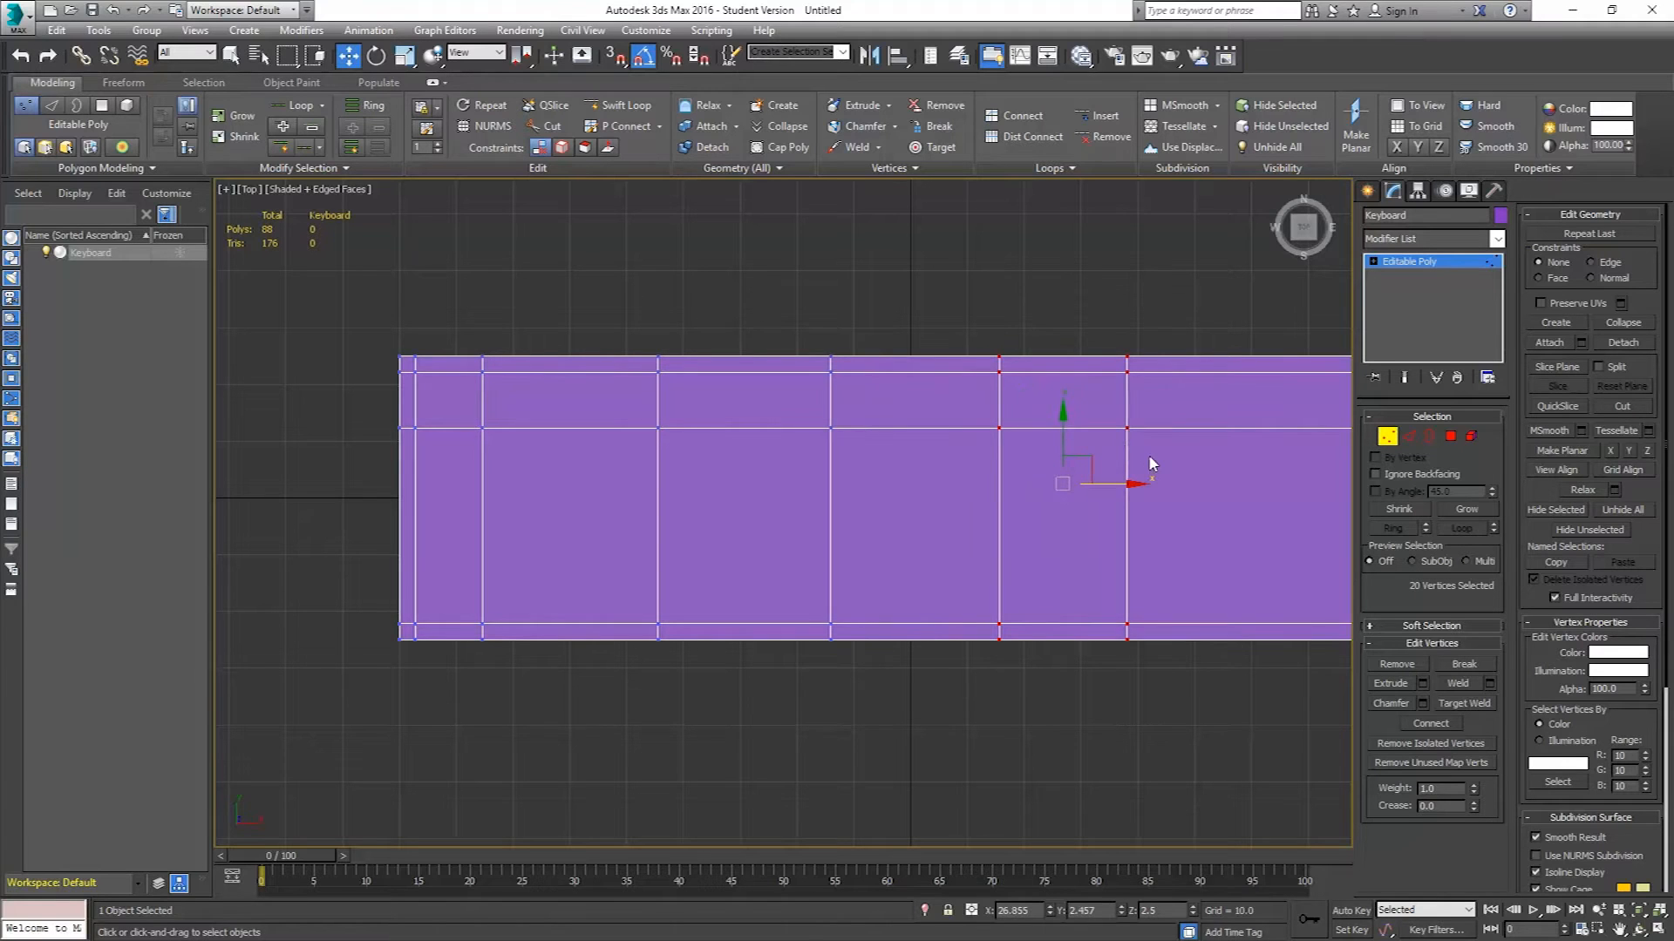
# Select the four middle-to-right vertex columns and move them slightly right.
pyautogui.scroll(-2, 1149, 460)
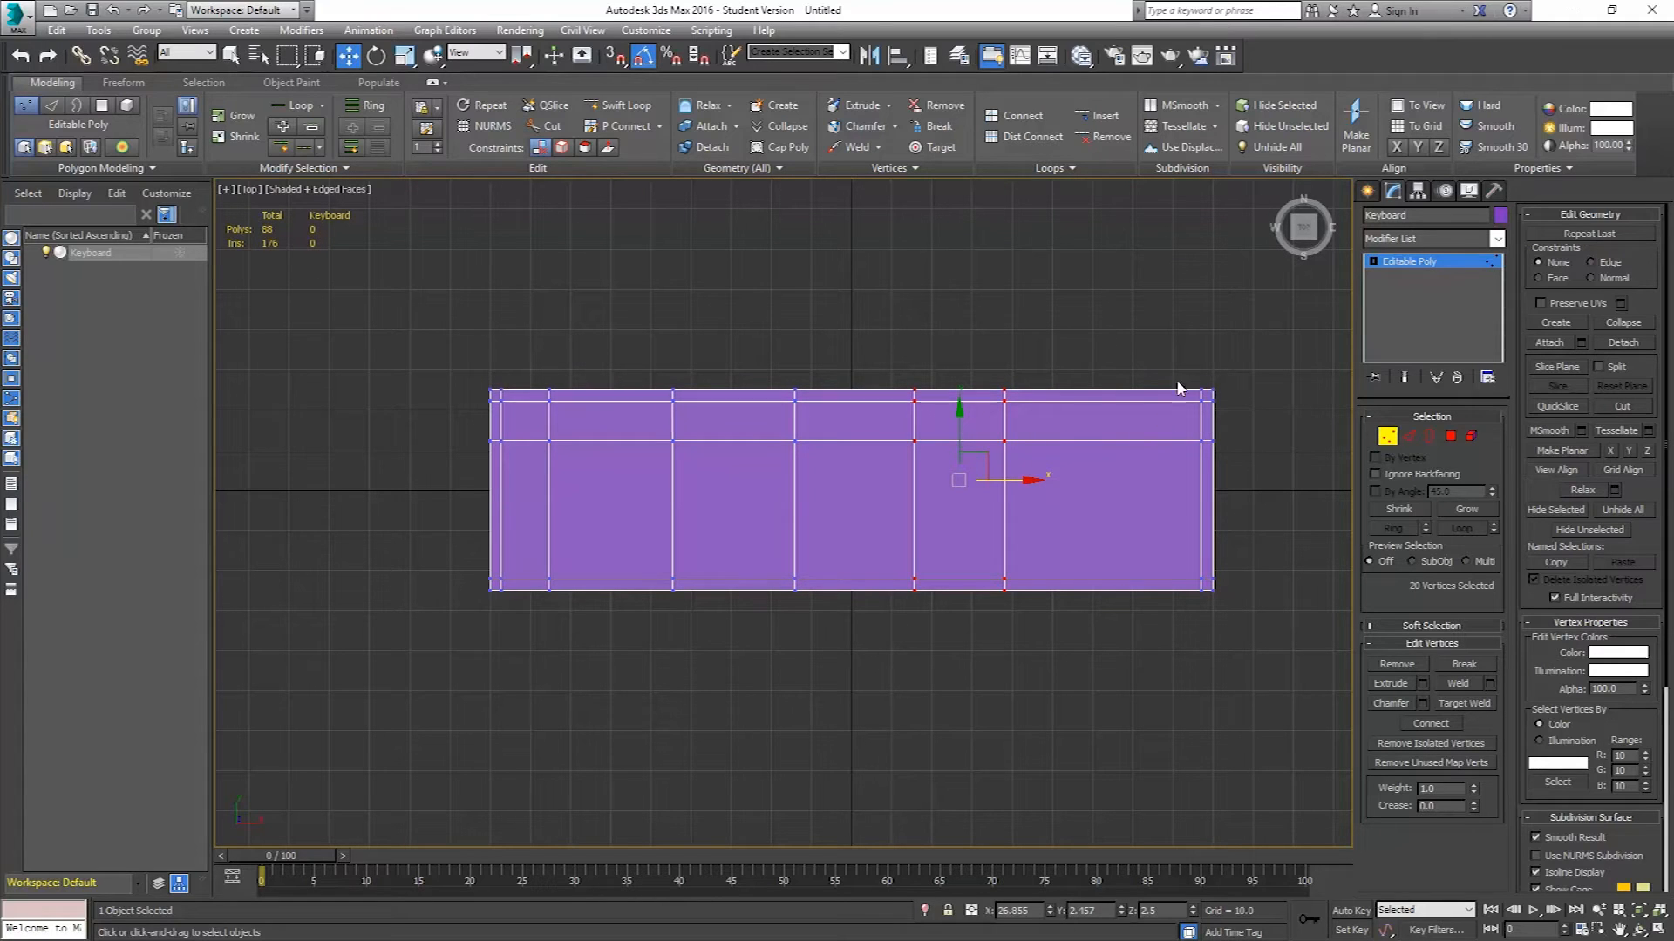
pyautogui.moveTo(1023, 431); pyautogui.dragTo(626, 648)
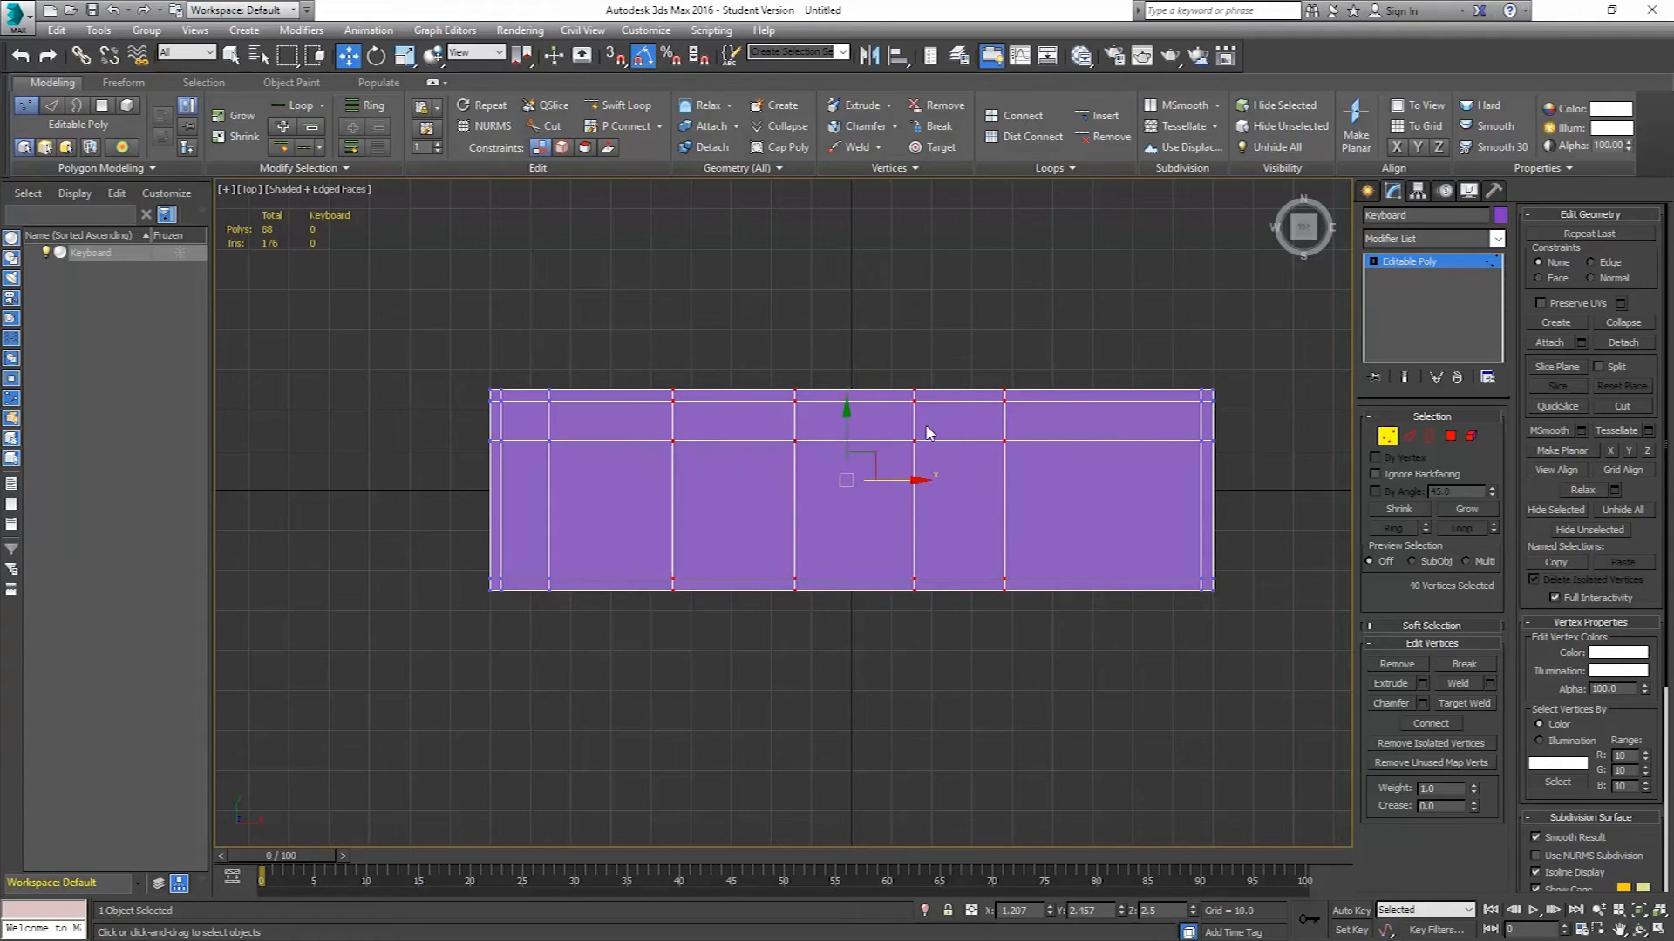
pyautogui.moveTo(906, 480); pyautogui.dragTo(924, 480)
# Select three vertex columns on the right half of the box and move them slightly right.
pyautogui.moveTo(912, 558); pyautogui.dragTo(767, 673)
pyautogui.moveTo(988, 485); pyautogui.dragTo(1003, 483)
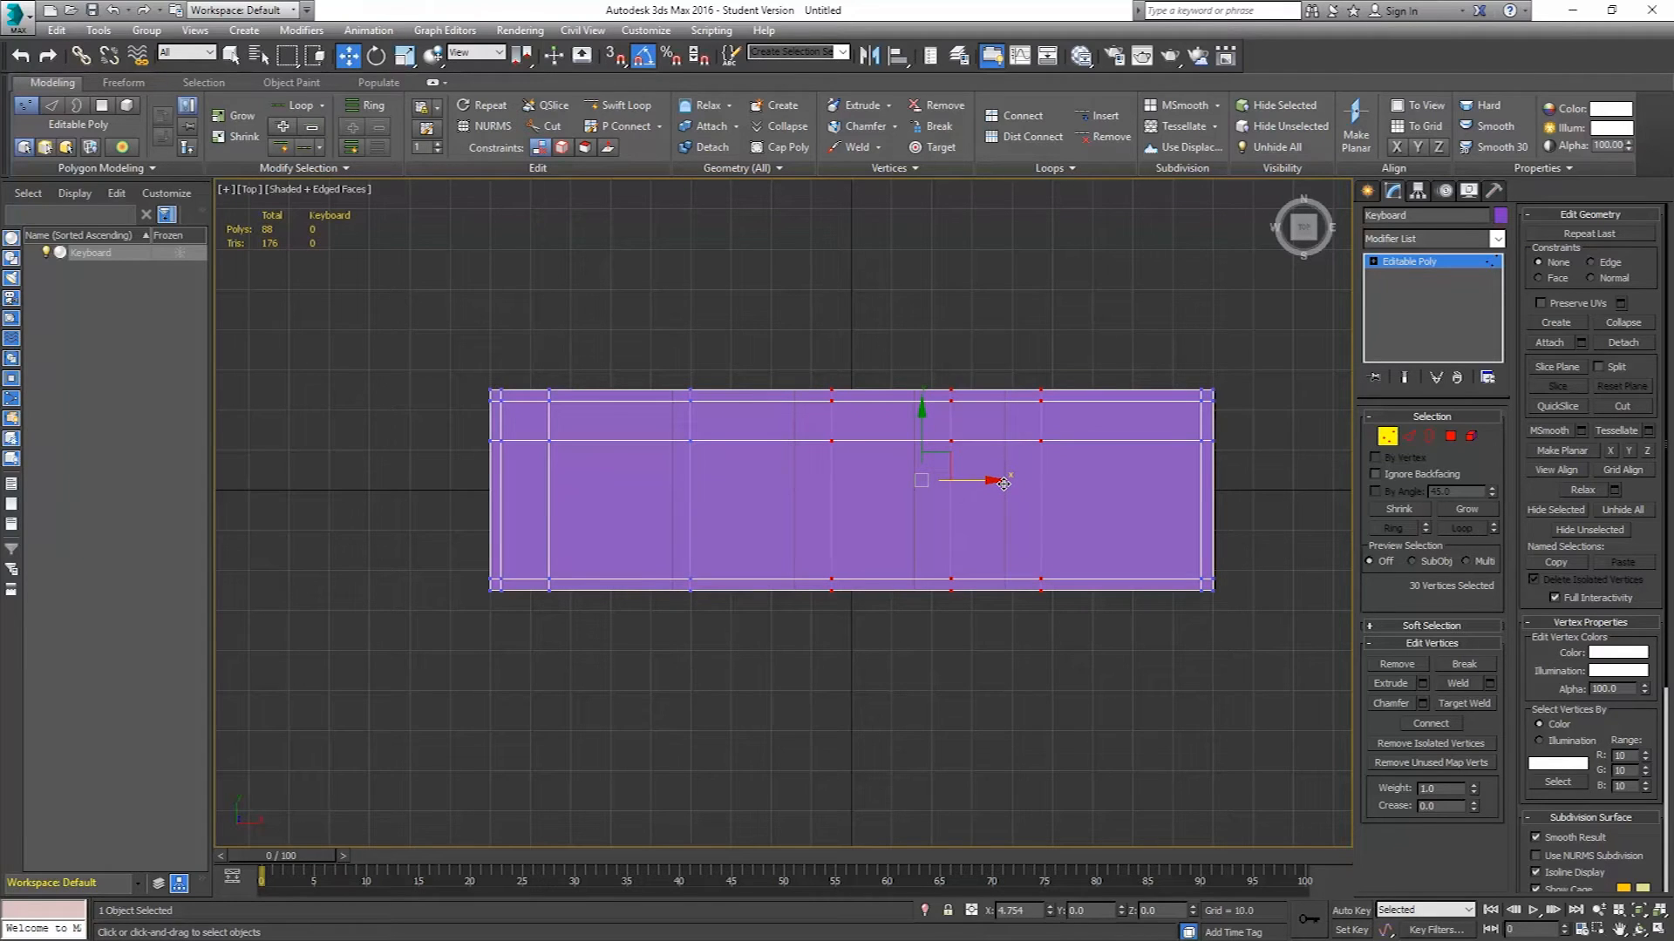
pyautogui.moveTo(1004, 483); pyautogui.dragTo(1005, 485)
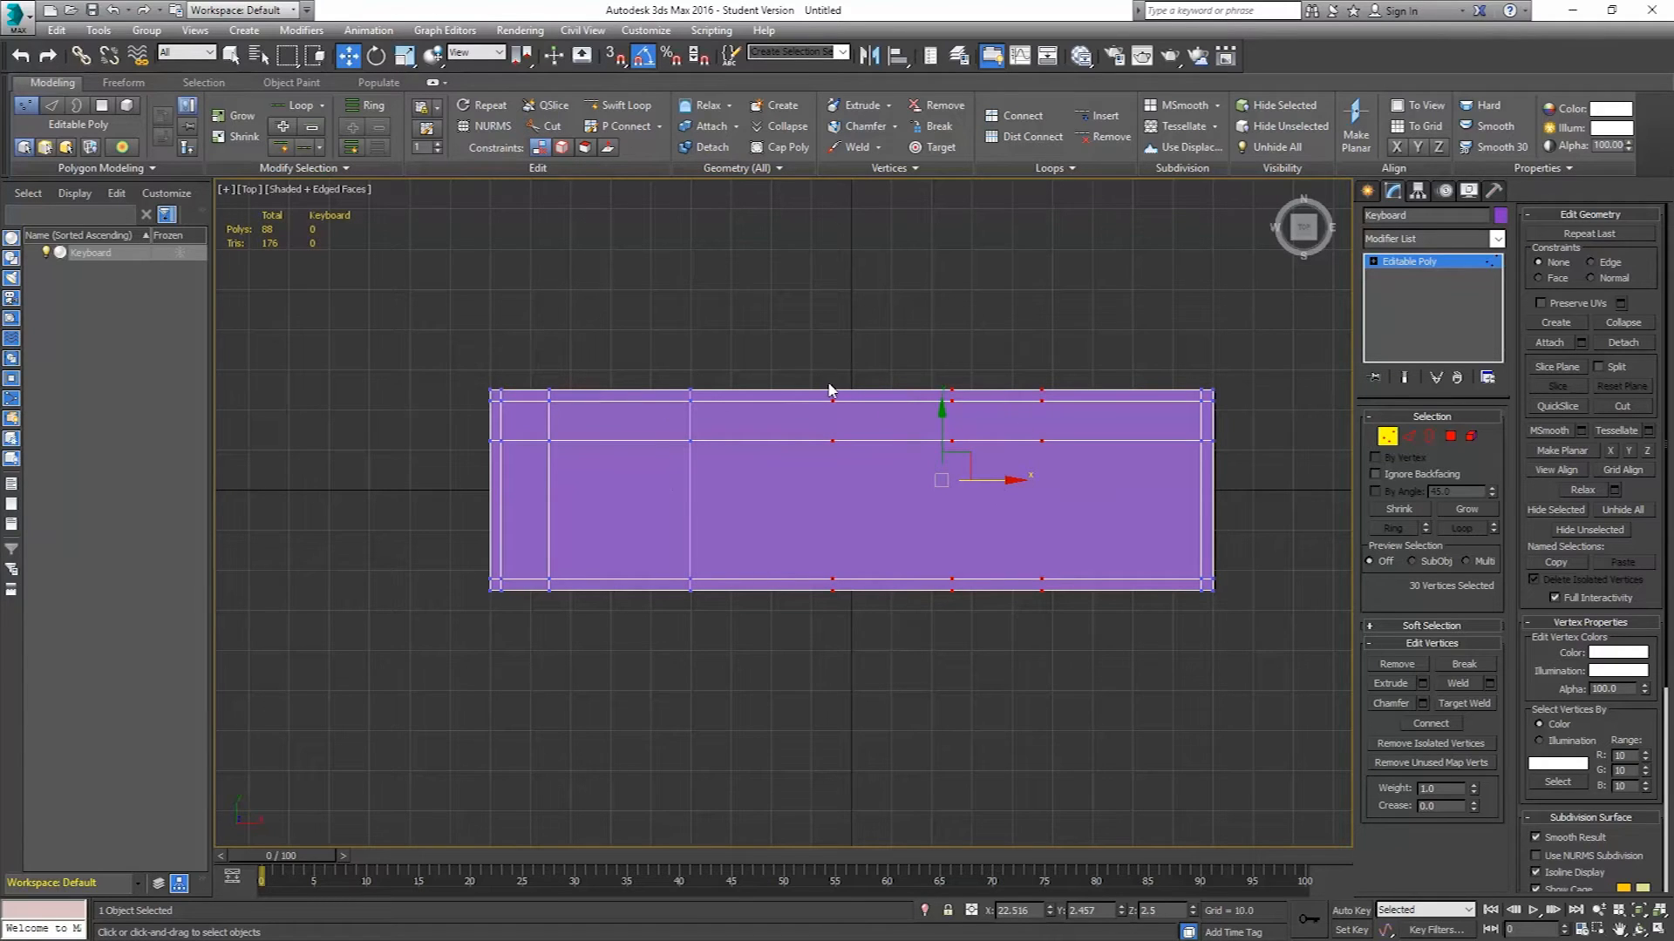
# Reduce the selection to the two rightmost inner vertex columns and move them right.
pyautogui.moveTo(1087, 621); pyautogui.dragTo(1087, 620)
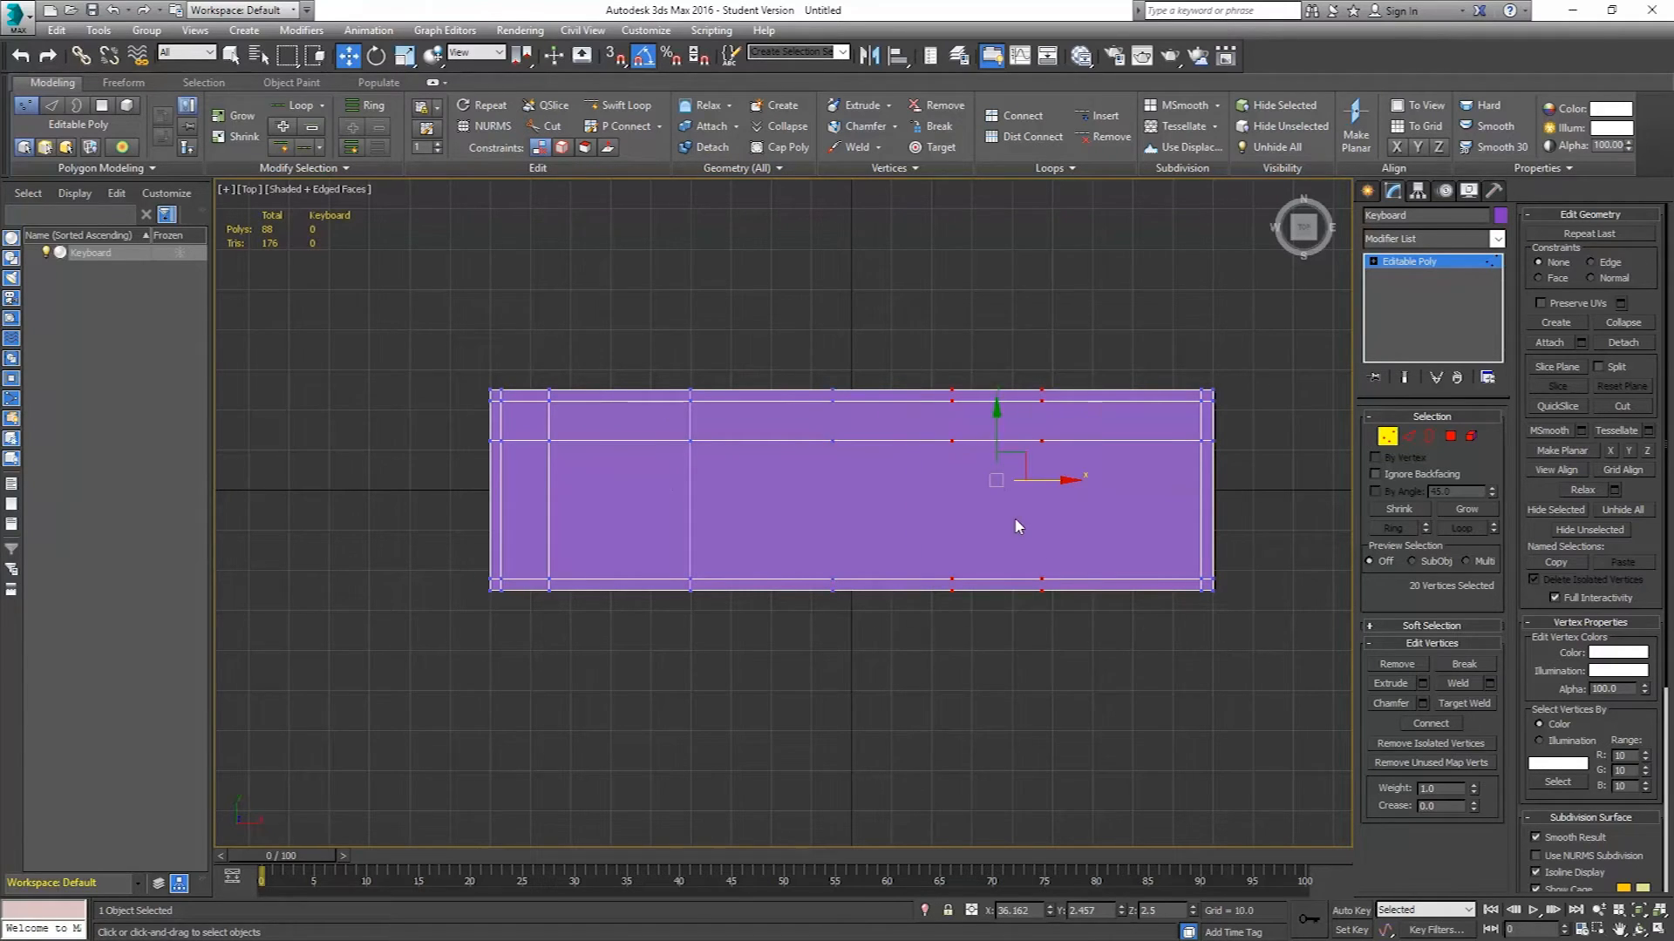
pyautogui.moveTo(1034, 481); pyautogui.dragTo(1060, 483)
# Leave Vertex mode and switch to the Perspective view to inspect the keyboard box.
pyautogui.moveTo(1075, 458); pyautogui.dragTo(1051, 460, button='middle')
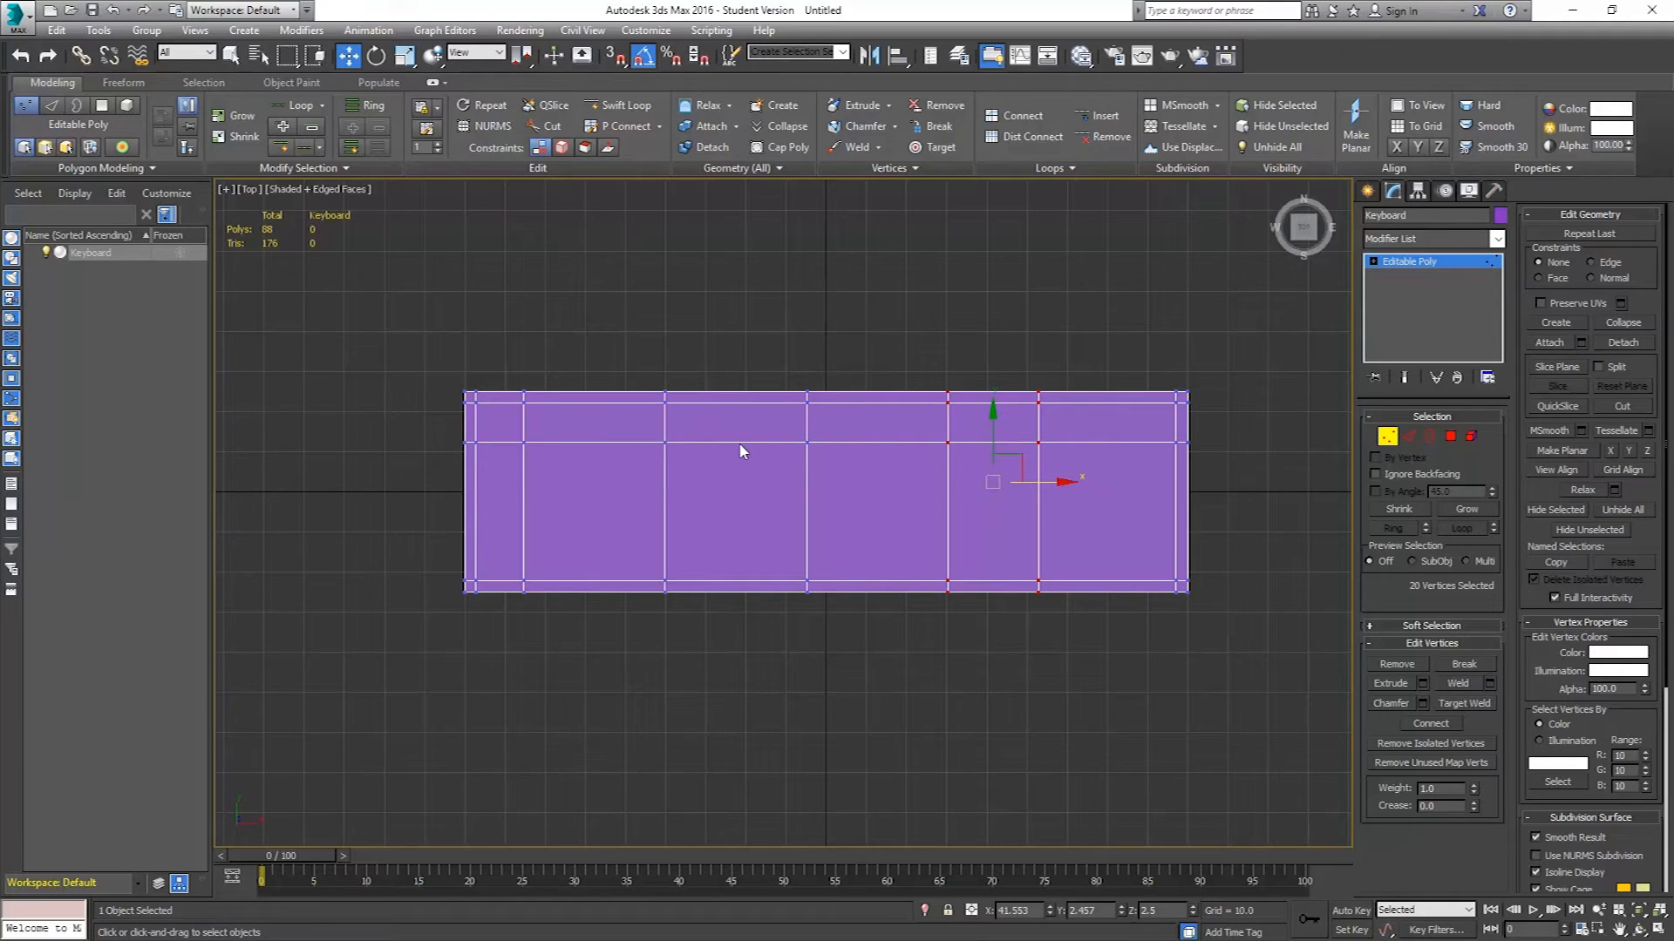
pyautogui.moveTo(998, 435); pyautogui.dragTo(937, 451, button='middle')
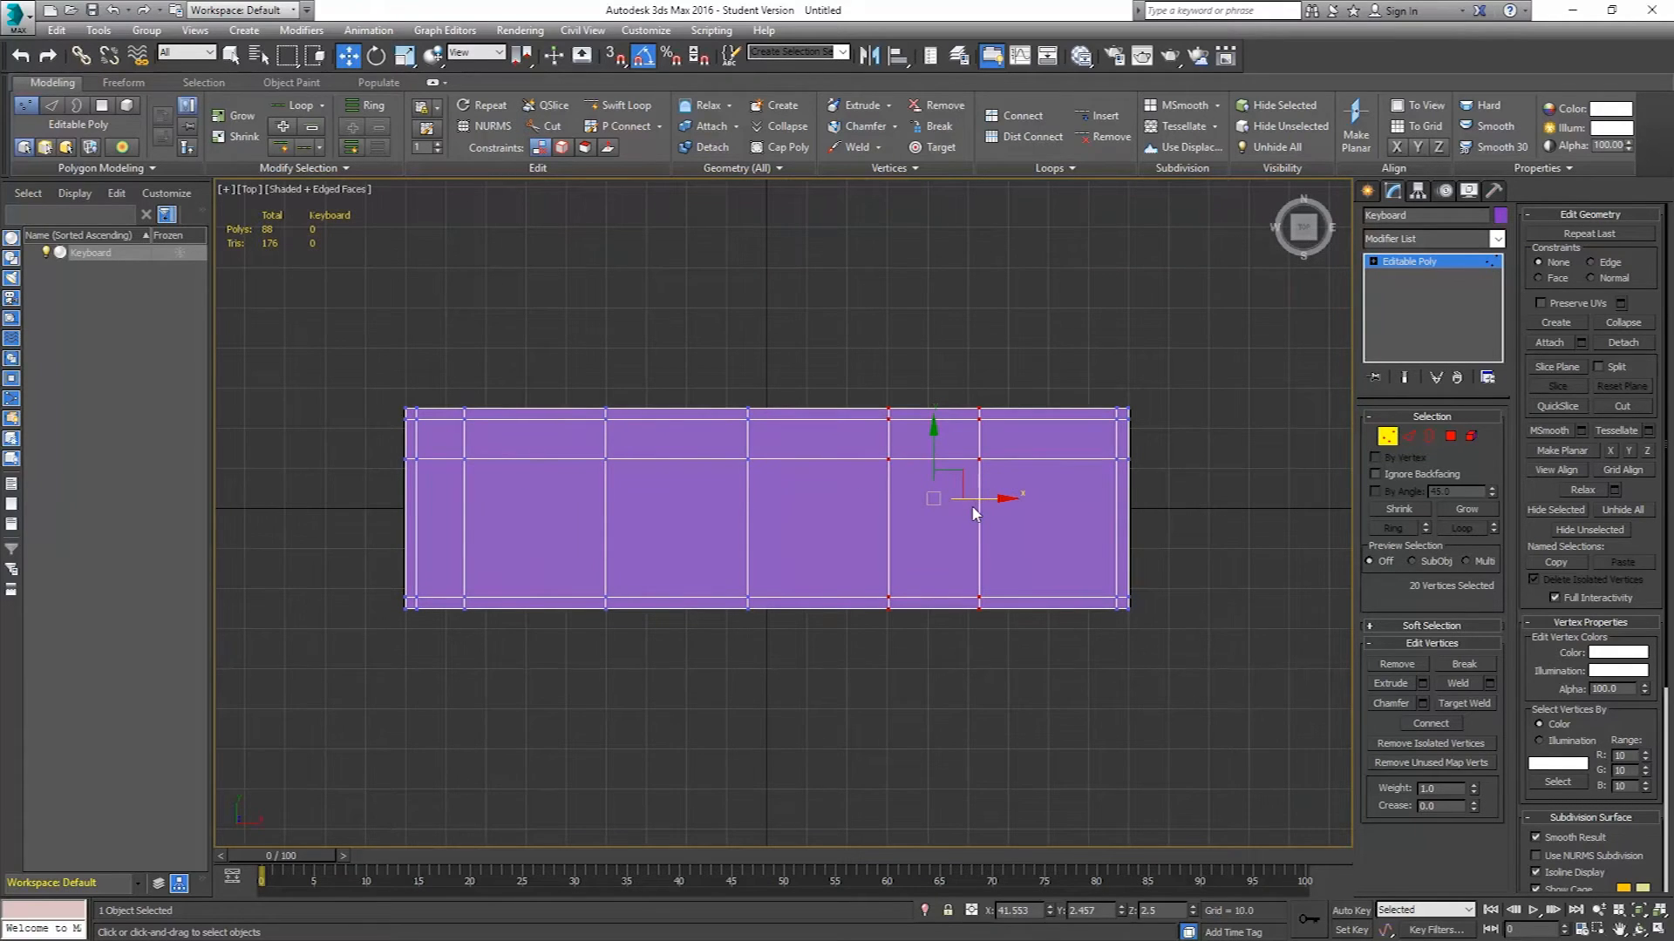
pyautogui.click(1387, 436)
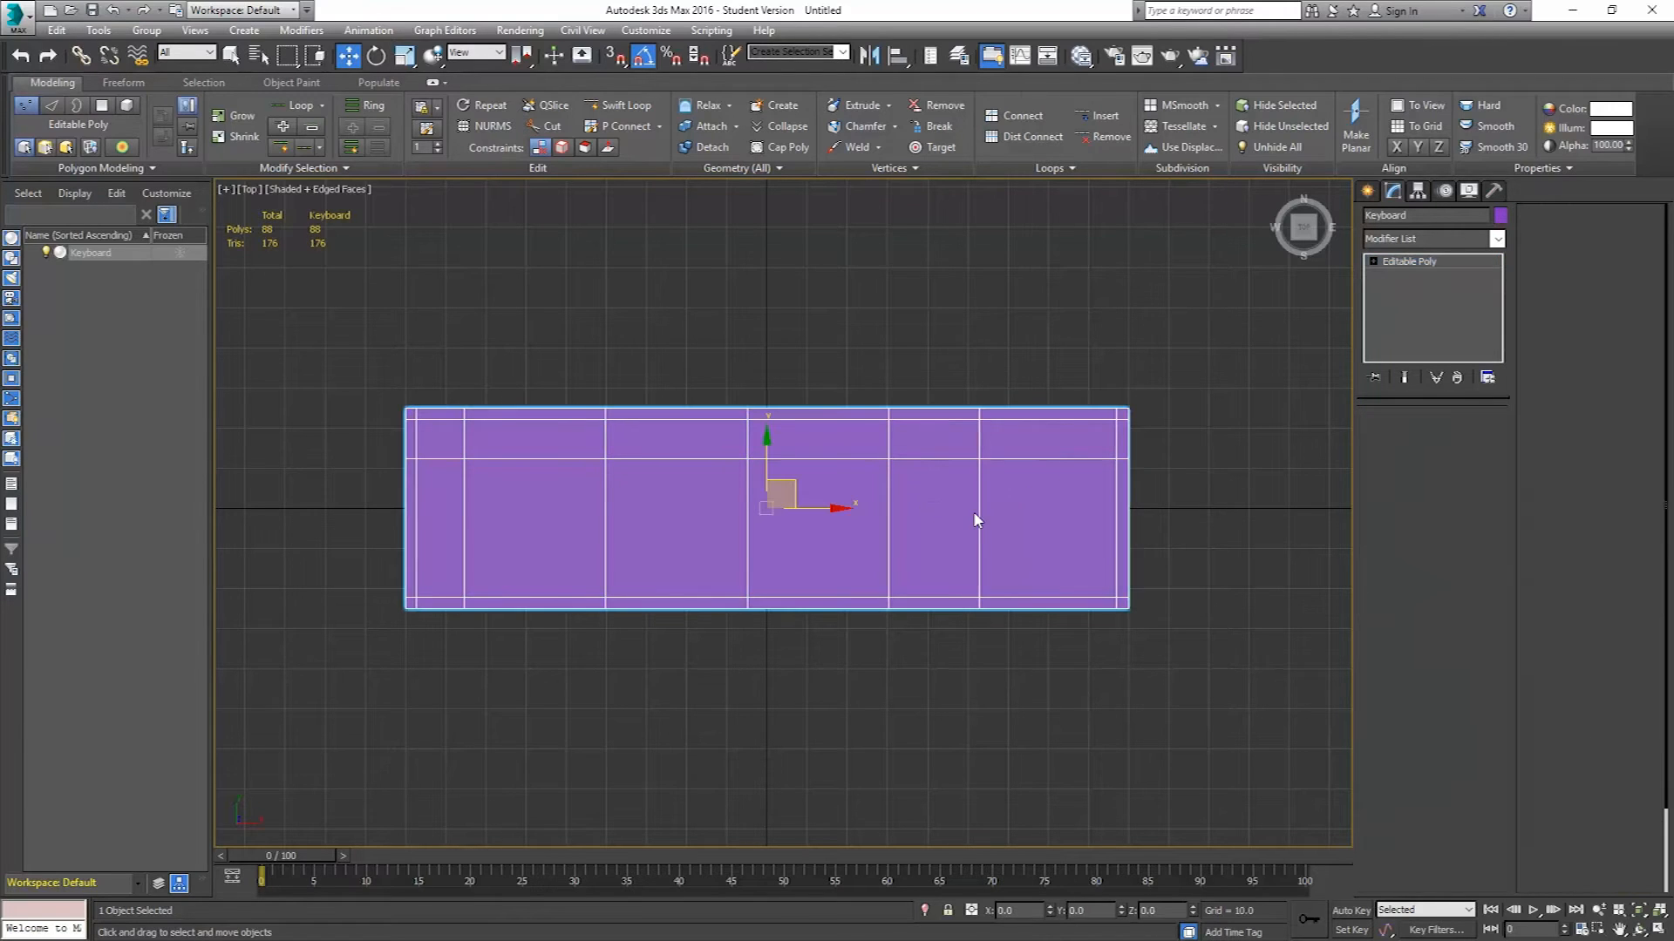
pyautogui.press('p')
pyautogui.keyDown('alt'); pyautogui.moveTo(874, 534); pyautogui.dragTo(915, 448, button='middle'); pyautogui.keyUp('alt')
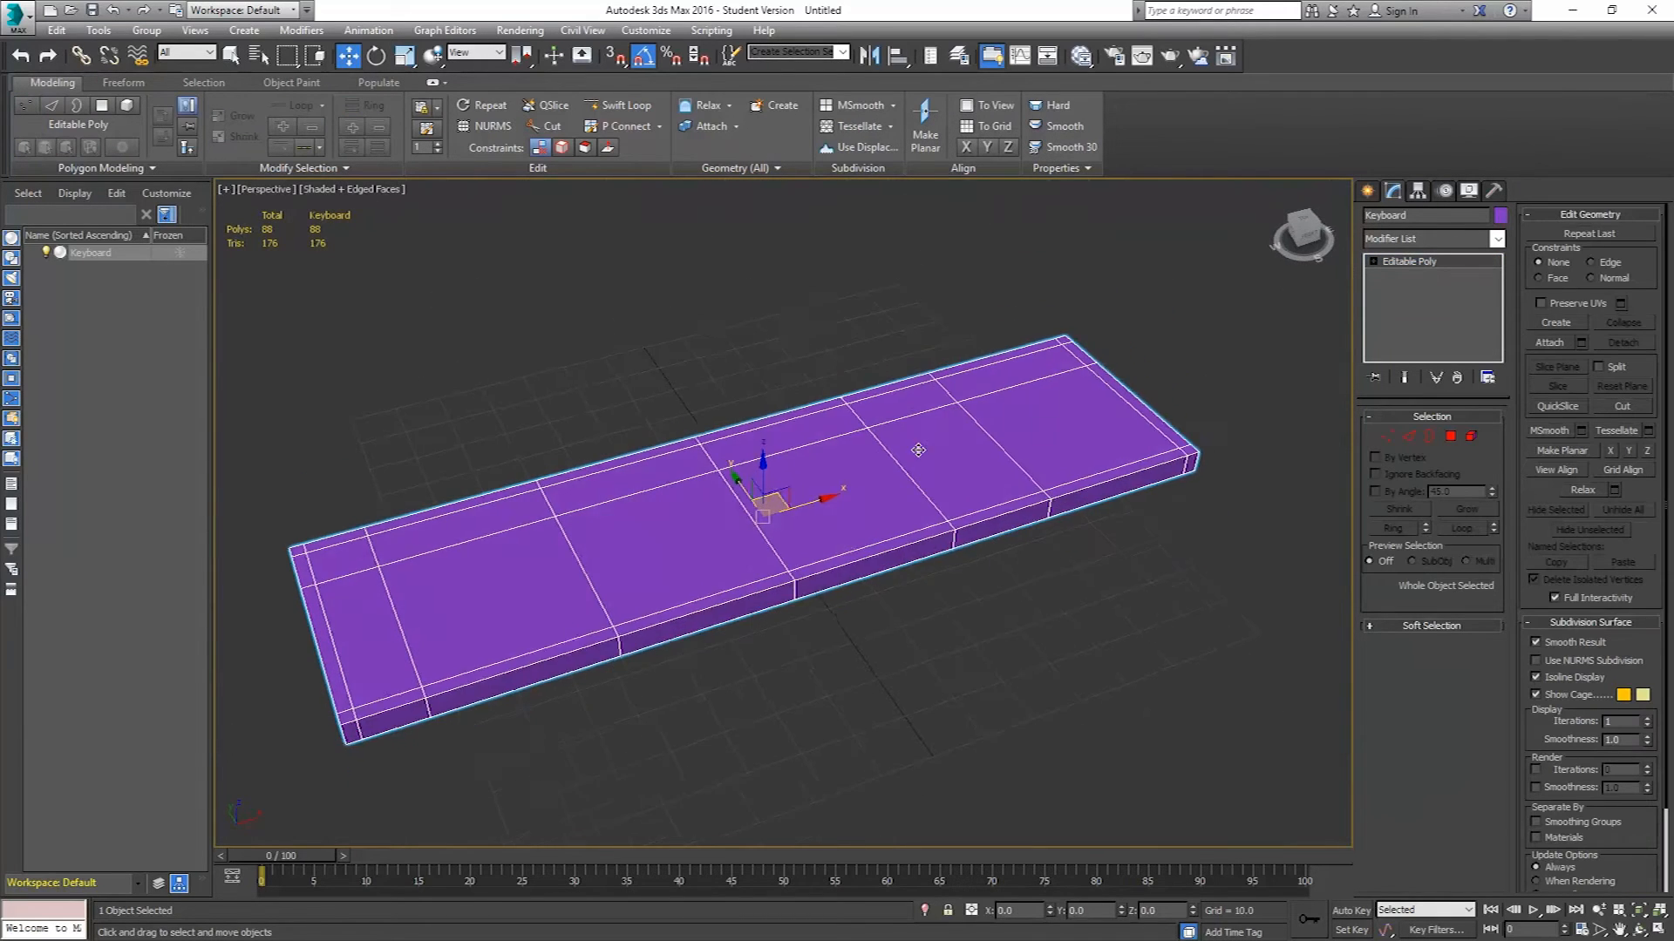
# Save the scene as Keyboard.max in the PC Tutorial Models folder.
pyautogui.click(22, 20)
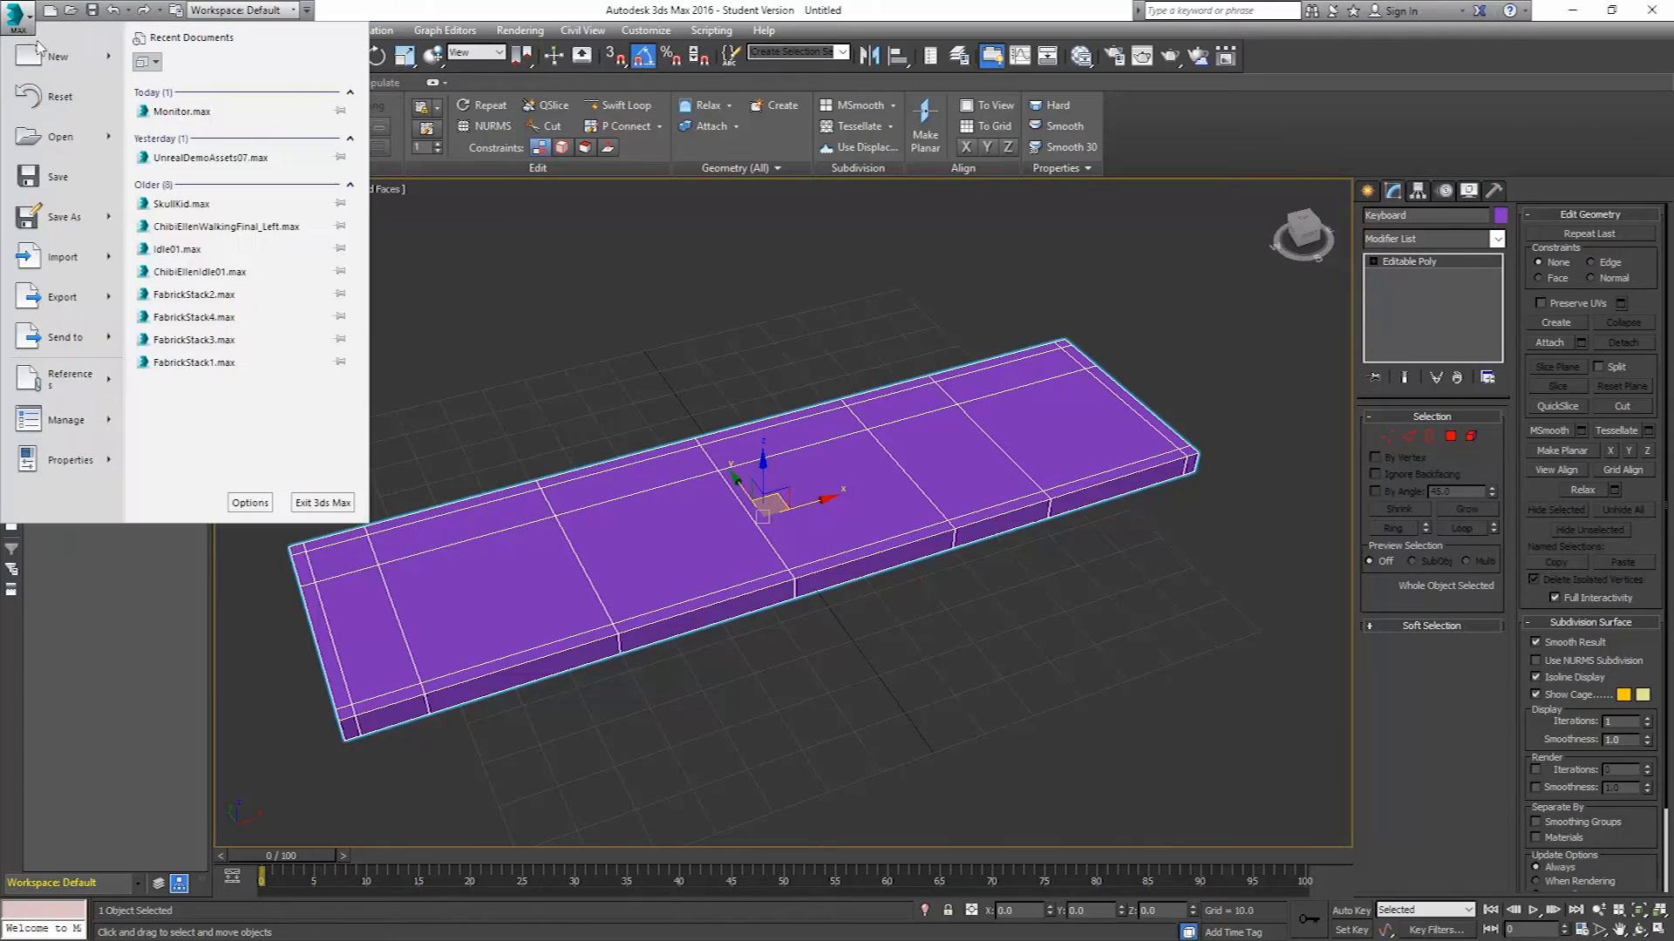
pyautogui.click(95, 217)
pyautogui.click(260, 42)
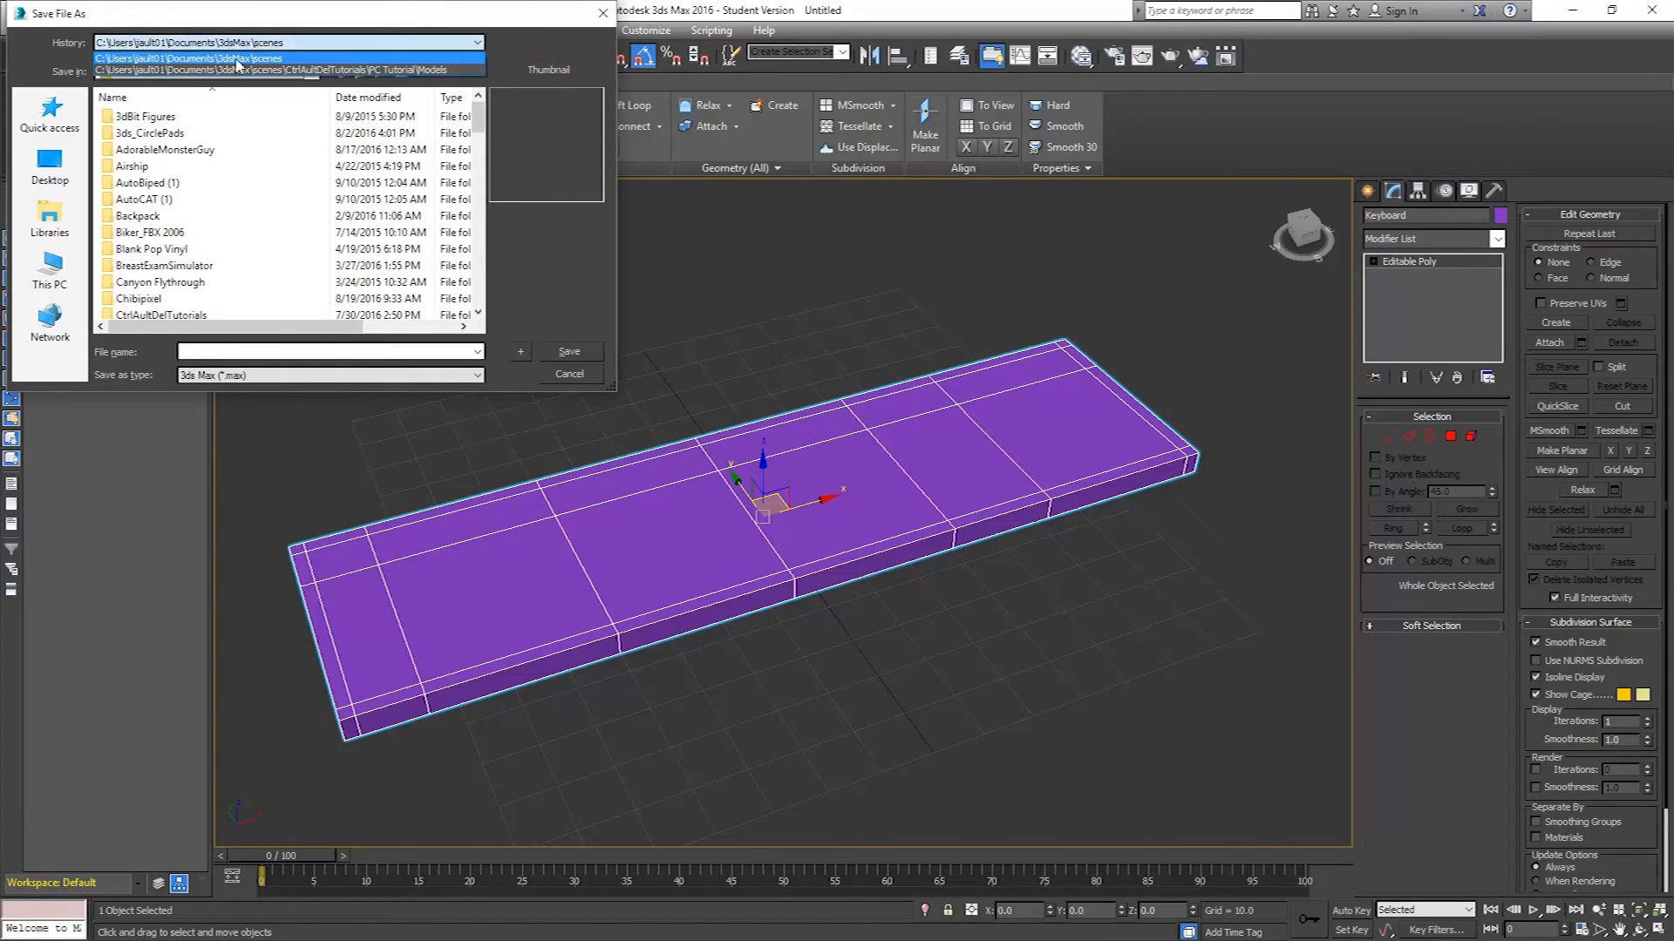
pyautogui.click(388, 70)
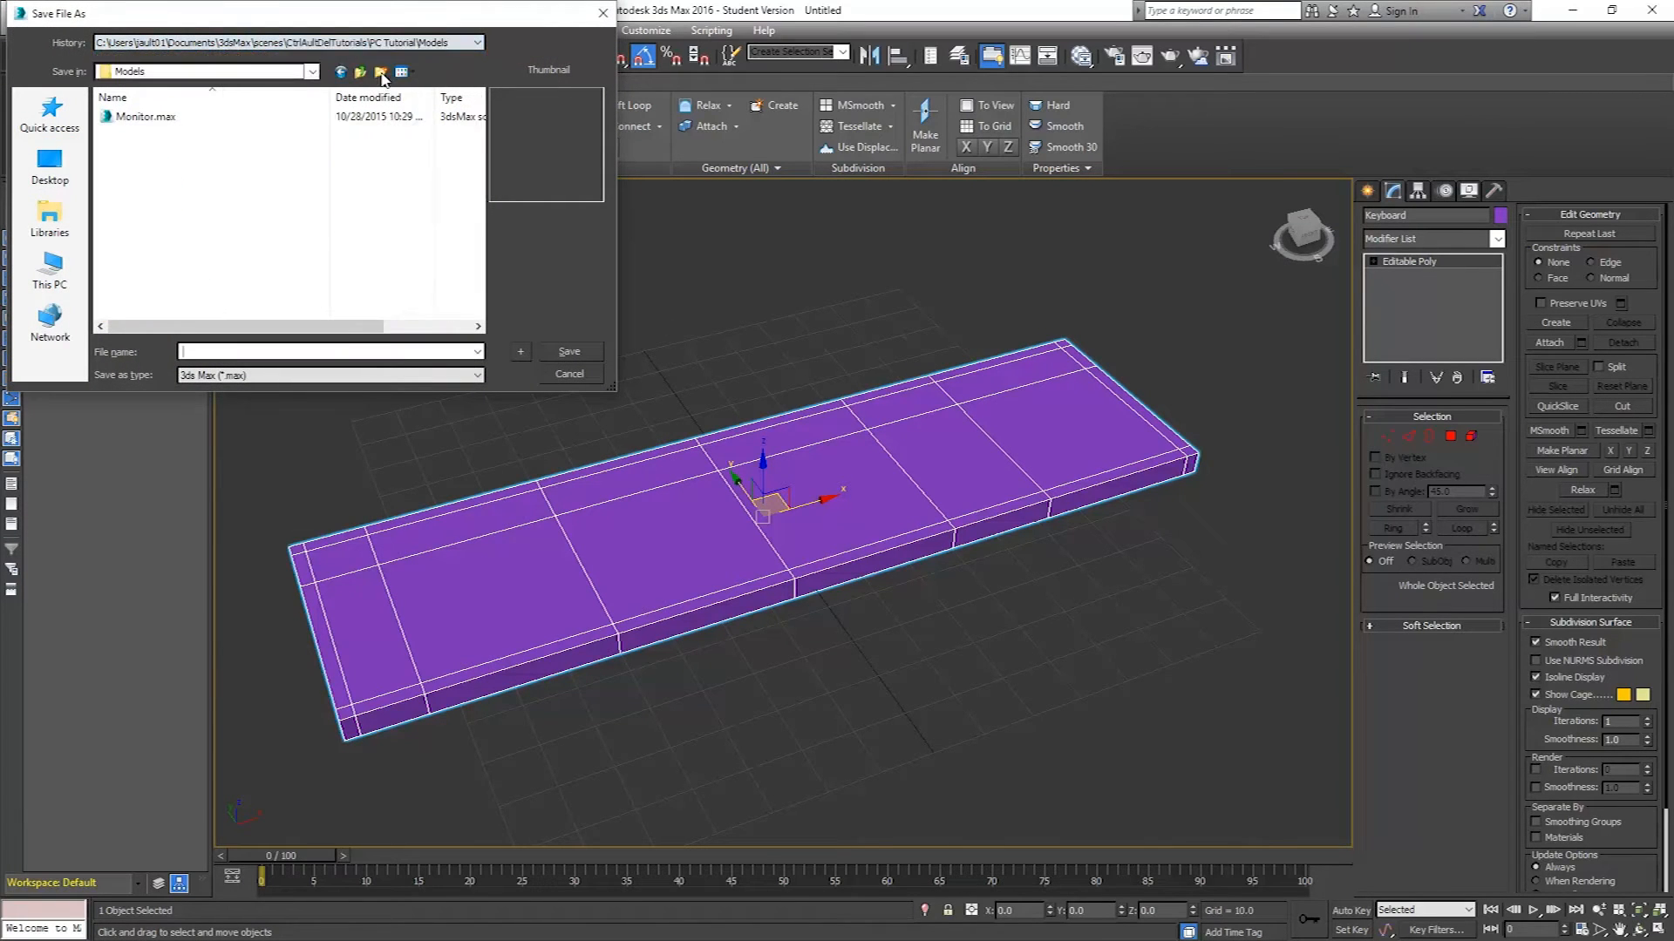
pyautogui.click(136, 121)
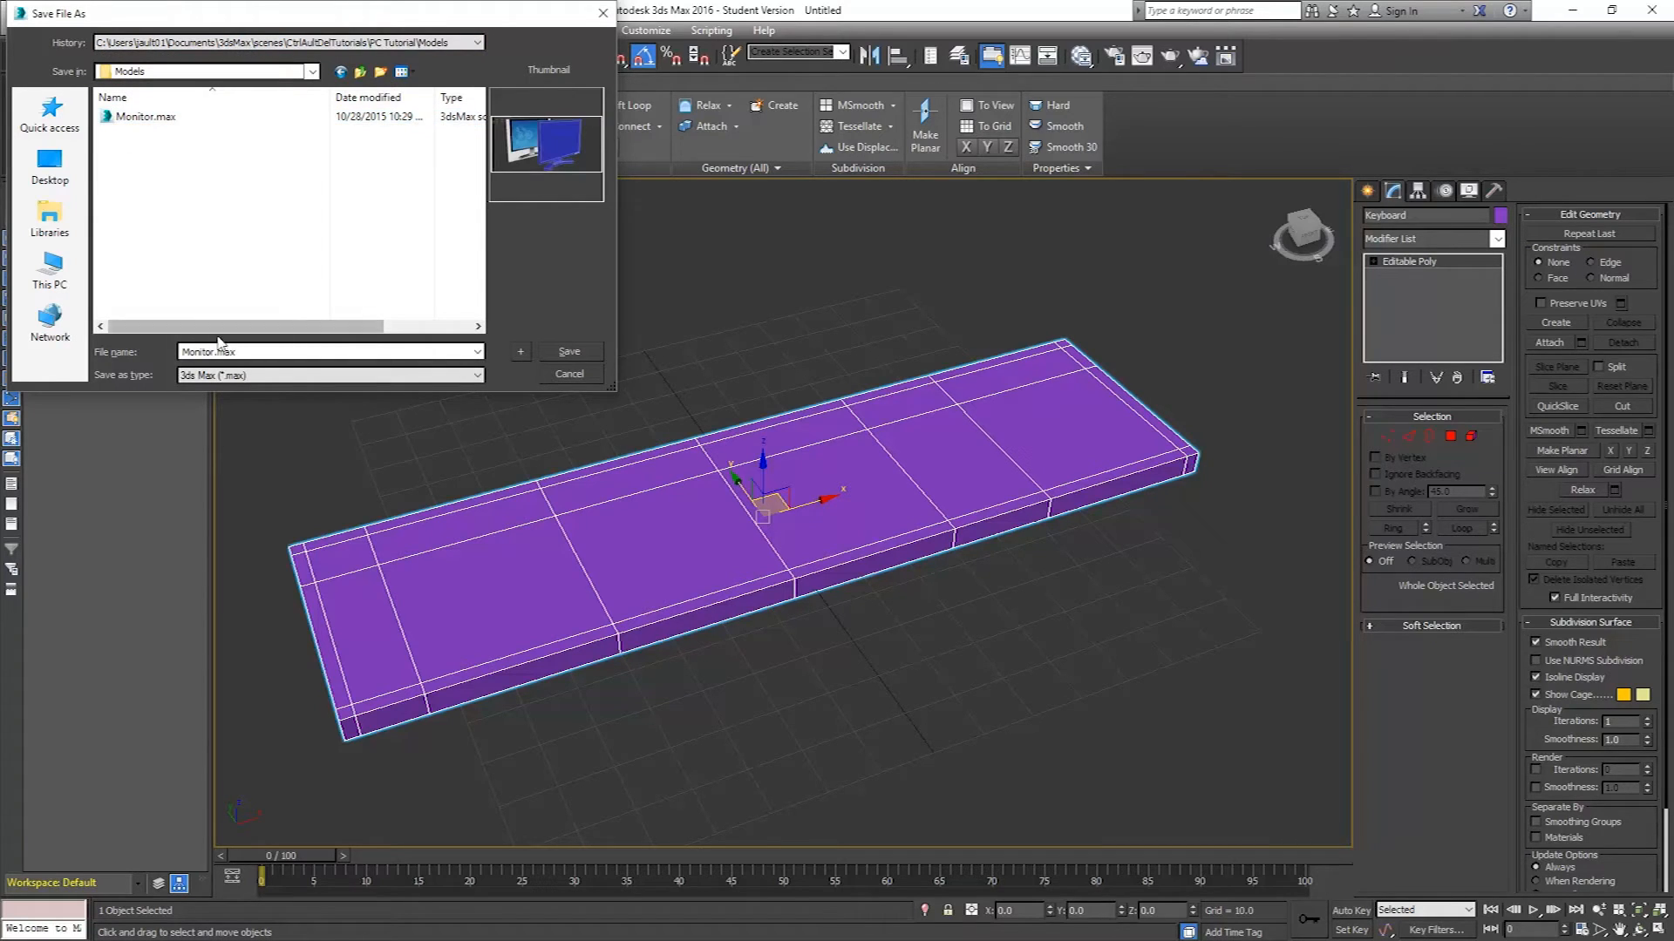
pyautogui.moveTo(253, 352); pyautogui.dragTo(93, 348)
pyautogui.write('Keyboard')
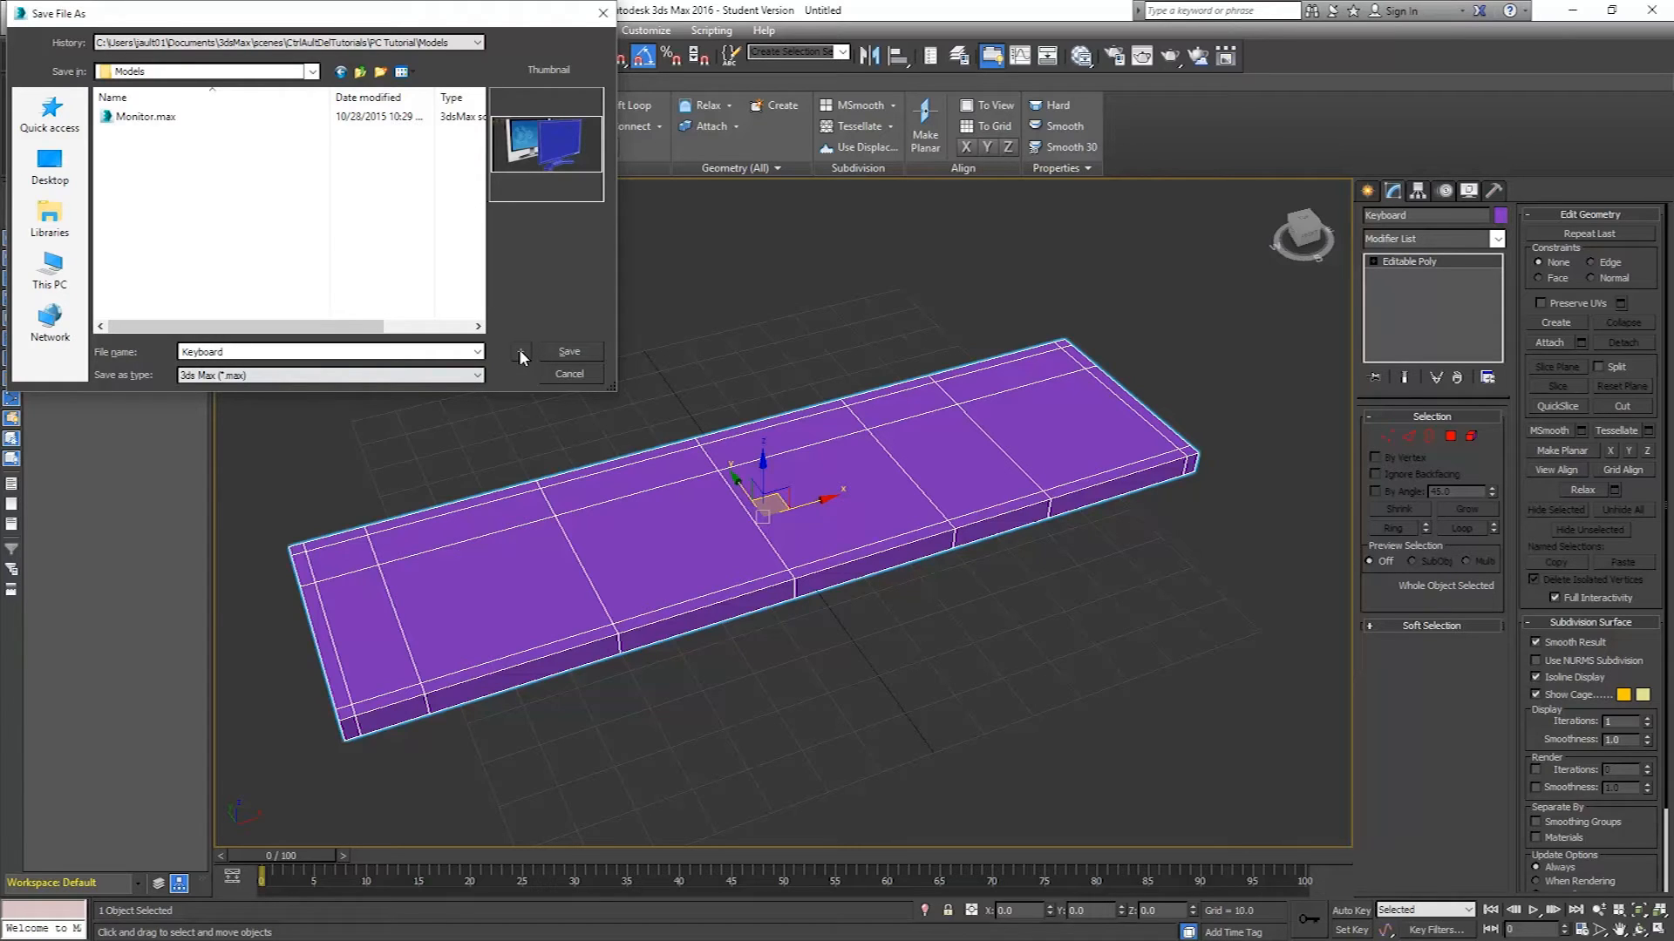
pyautogui.click(566, 351)
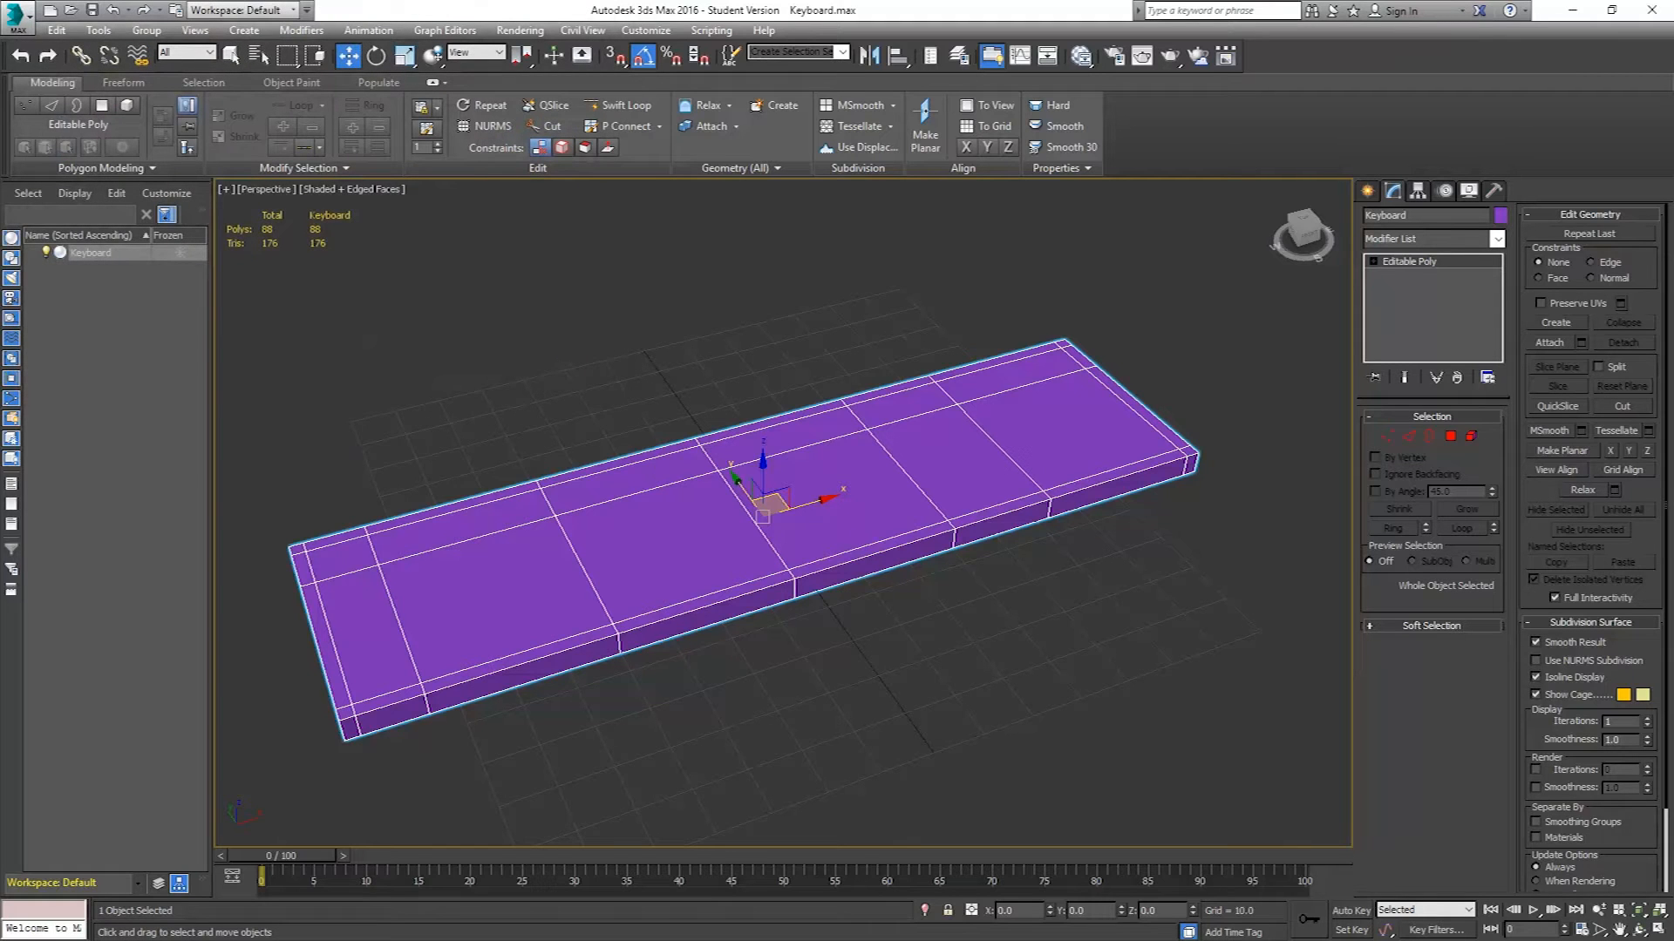
# Enter Polygon mode and select the top-left corner polygon of the box.
pyautogui.hotkey('alt', 'Tab')
pyautogui.click(1451, 436)
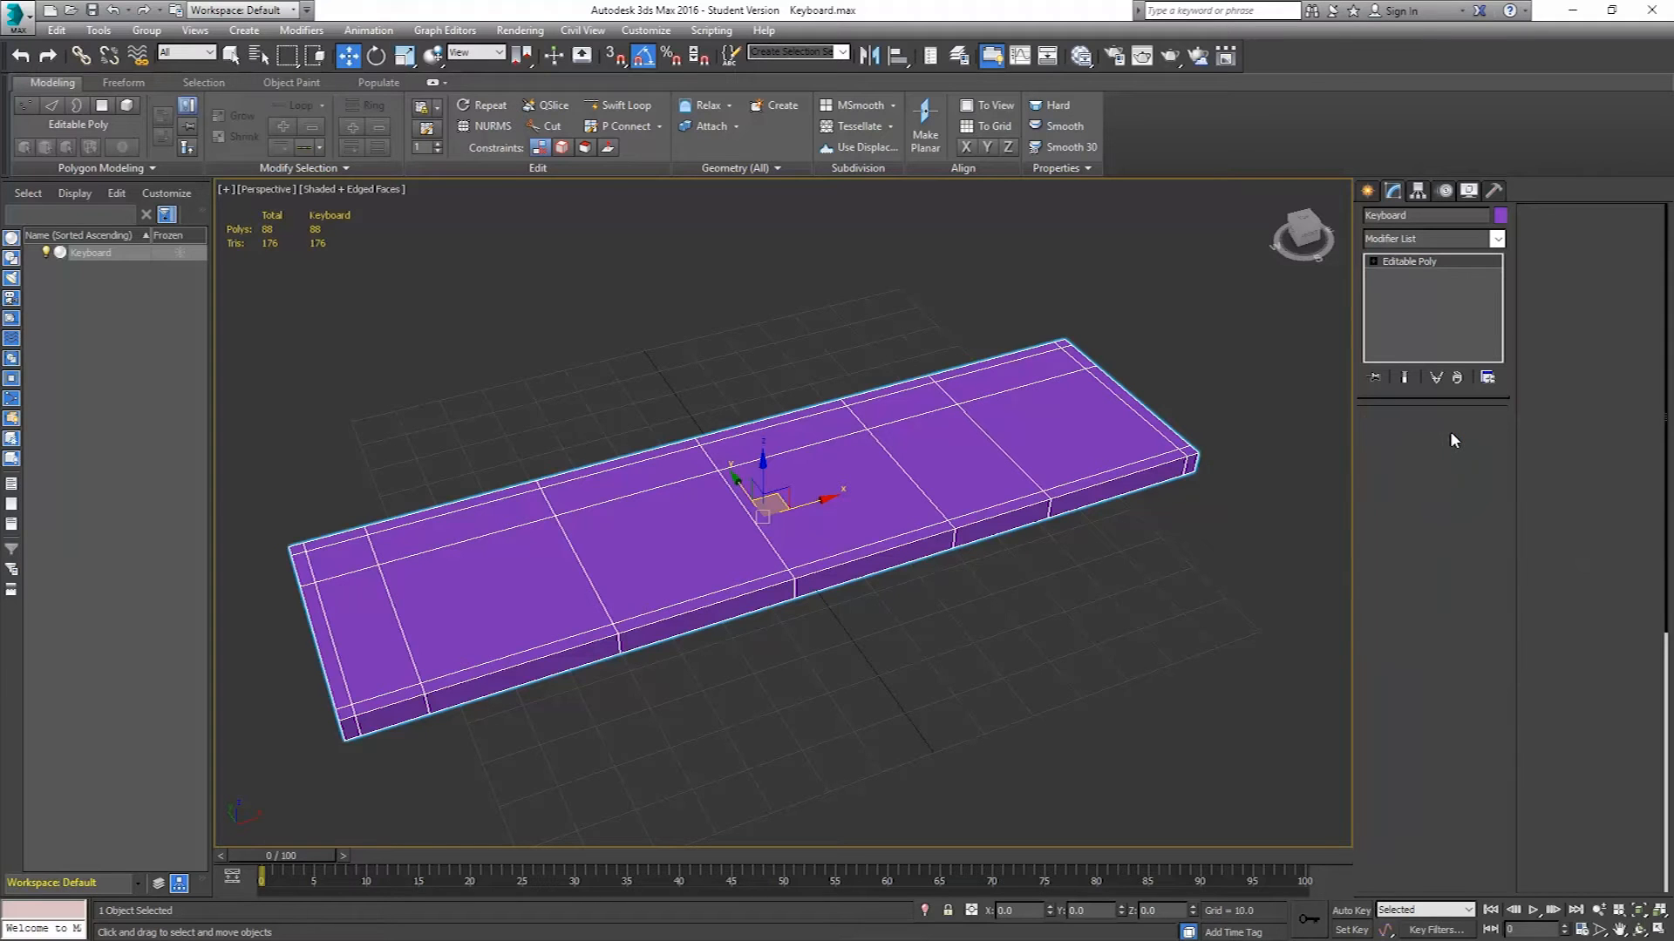
pyautogui.click(340, 554)
# Inset the top-left corner polygon by an amount of 1.5.
pyautogui.press('t')
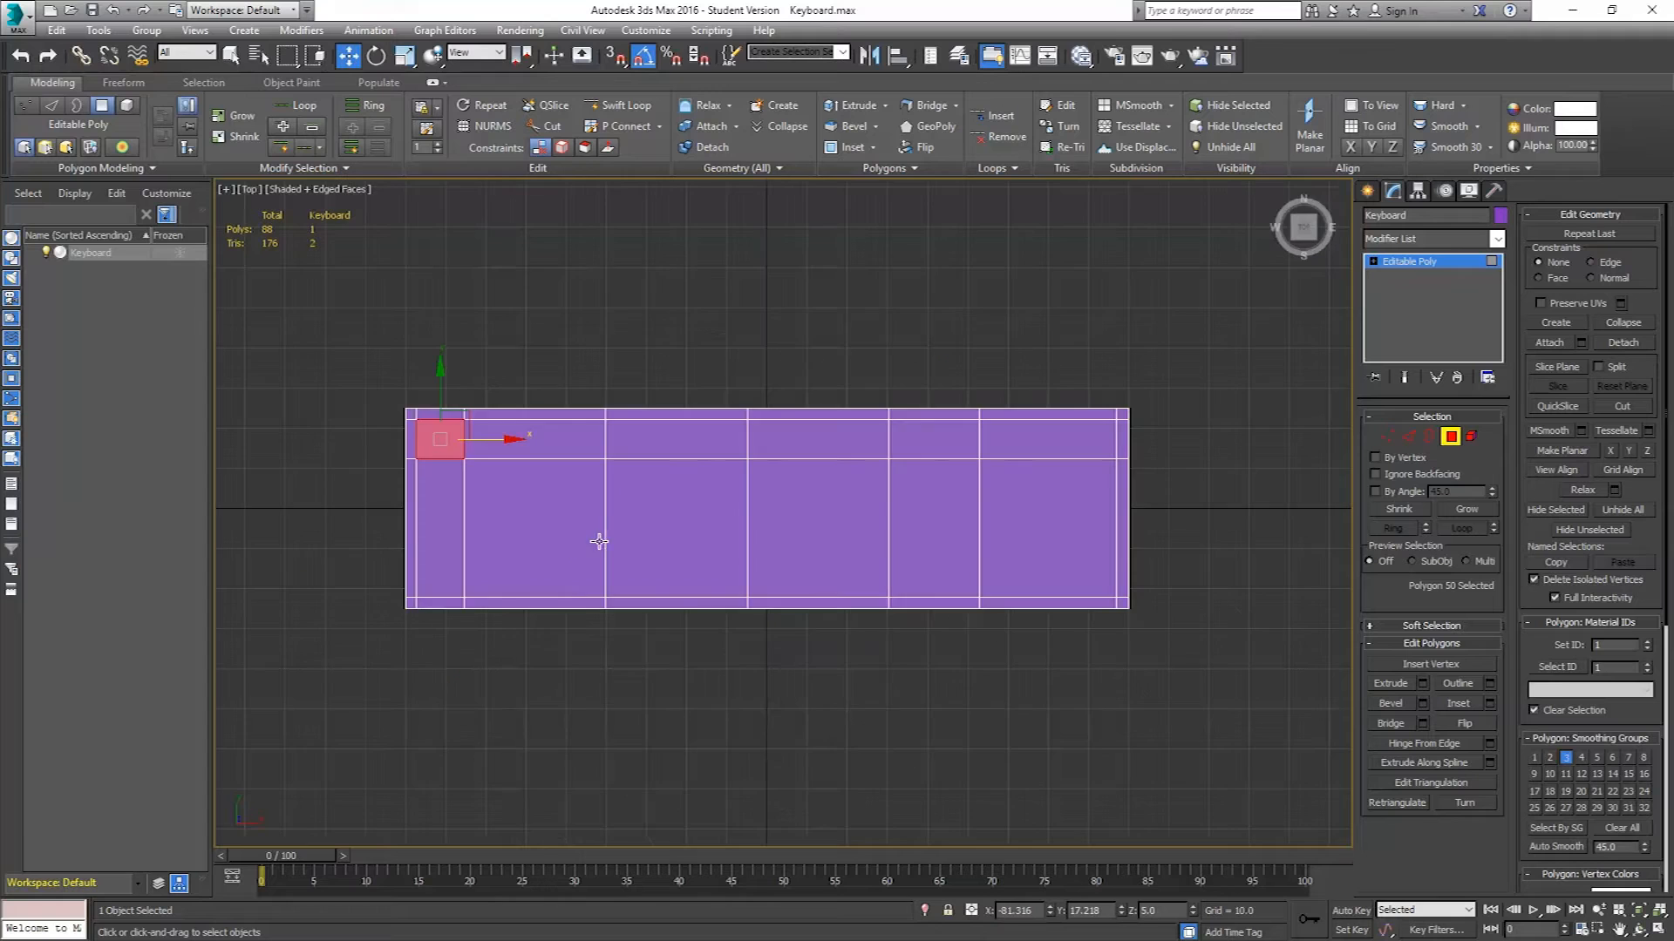
pyautogui.scroll(4, 383, 417)
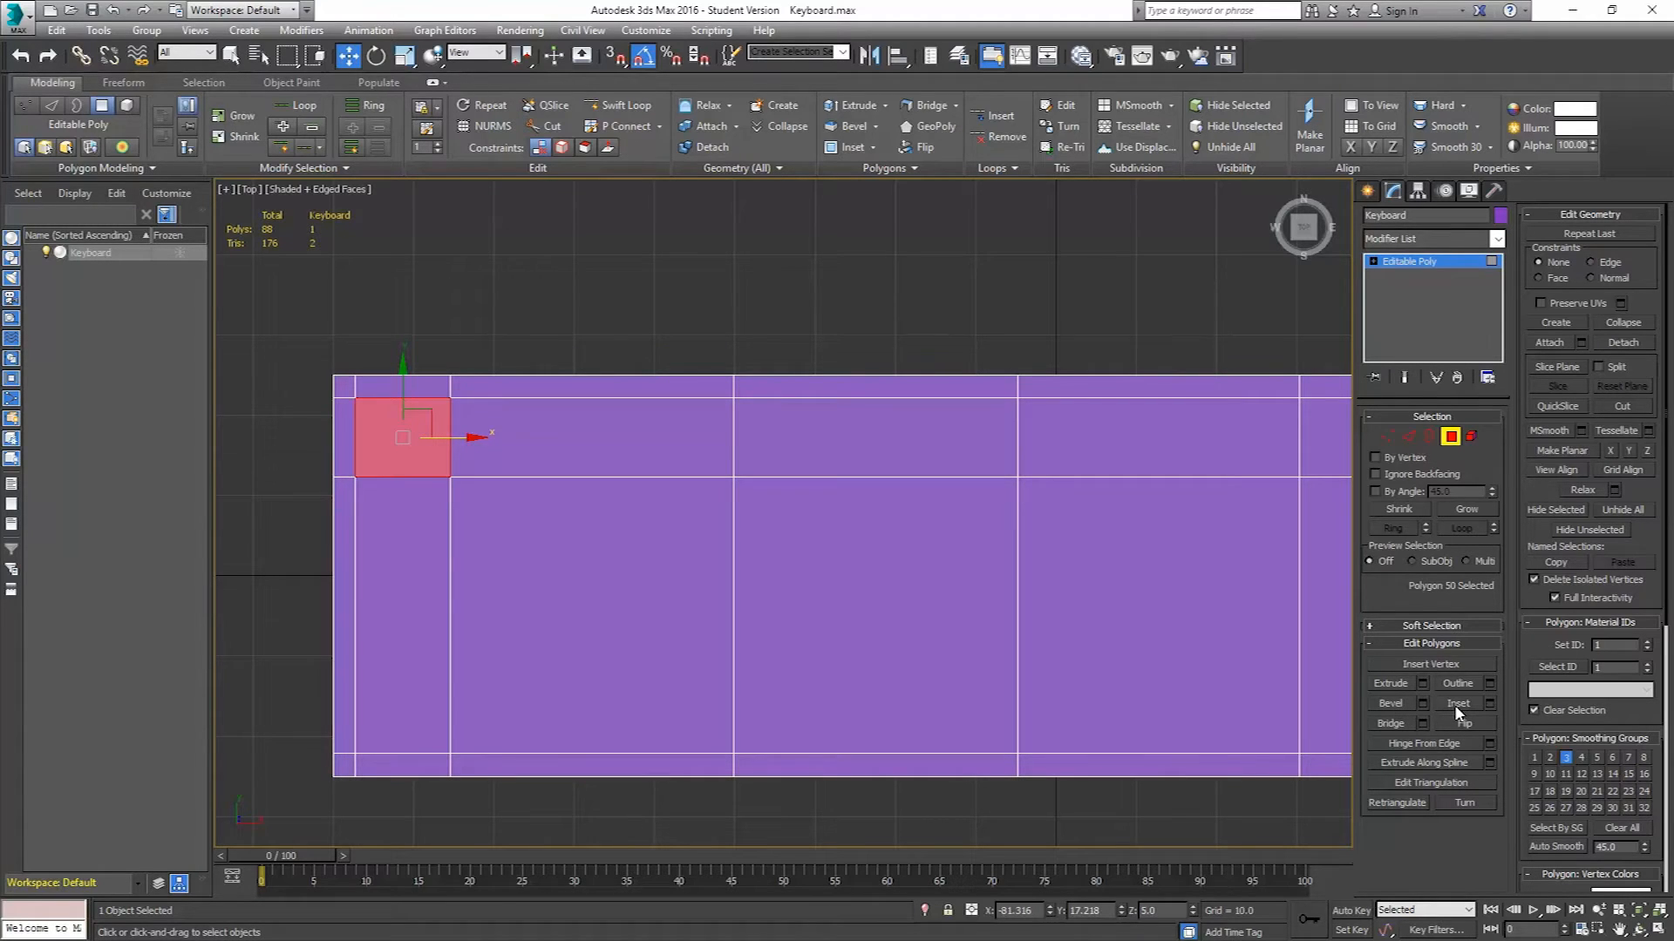
pyautogui.press('p')
pyautogui.keyDown('alt'); pyautogui.moveTo(793, 637); pyautogui.dragTo(899, 530, button='middle'); pyautogui.keyUp('alt')
pyautogui.moveTo(767, 473); pyautogui.dragTo(762, 516, button='middle')
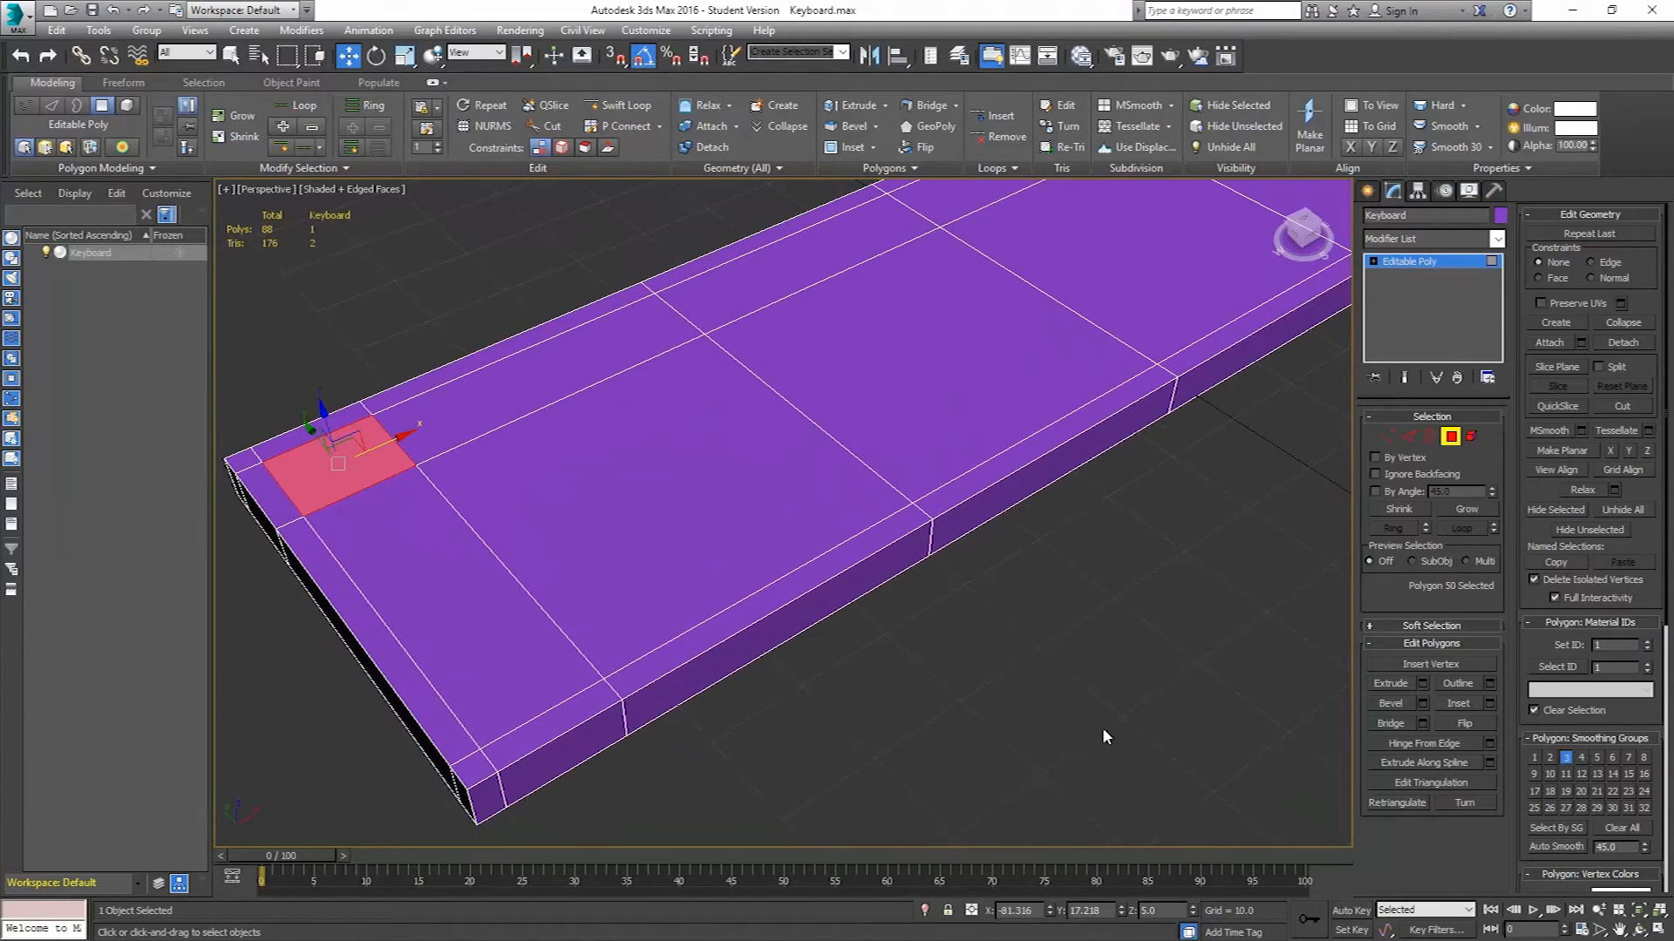
pyautogui.click(1492, 703)
pyautogui.keyDown('alt'); pyautogui.moveTo(639, 414); pyautogui.dragTo(582, 480, button='middle'); pyautogui.keyUp('alt')
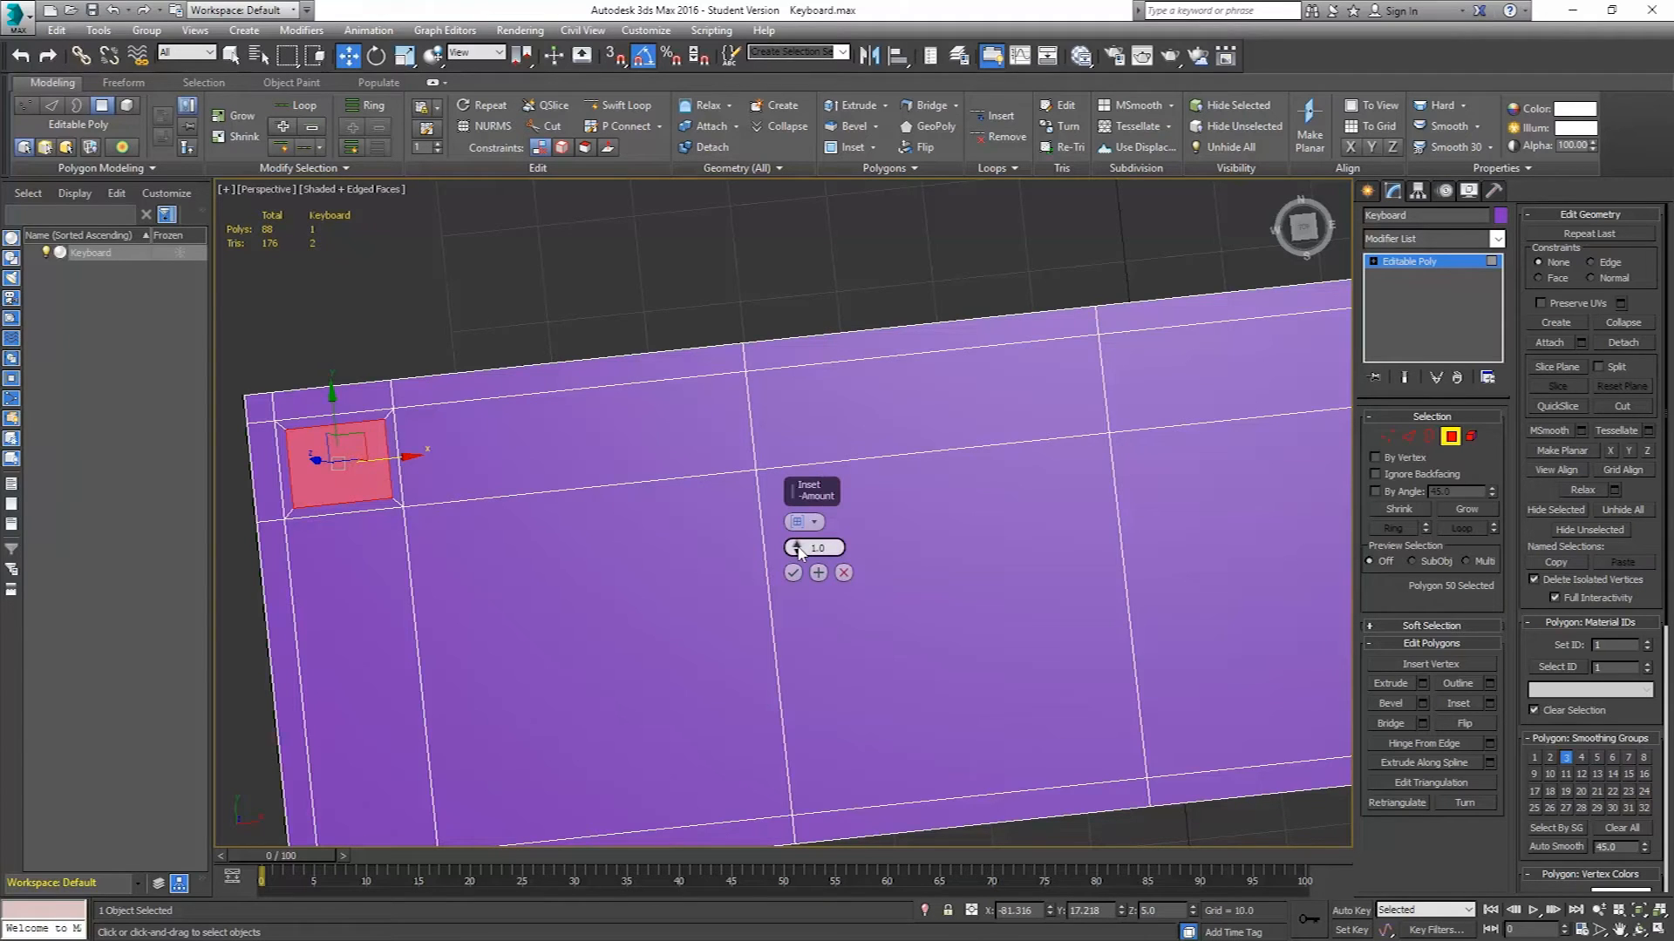
pyautogui.moveTo(797, 548); pyautogui.dragTo(741, 538)
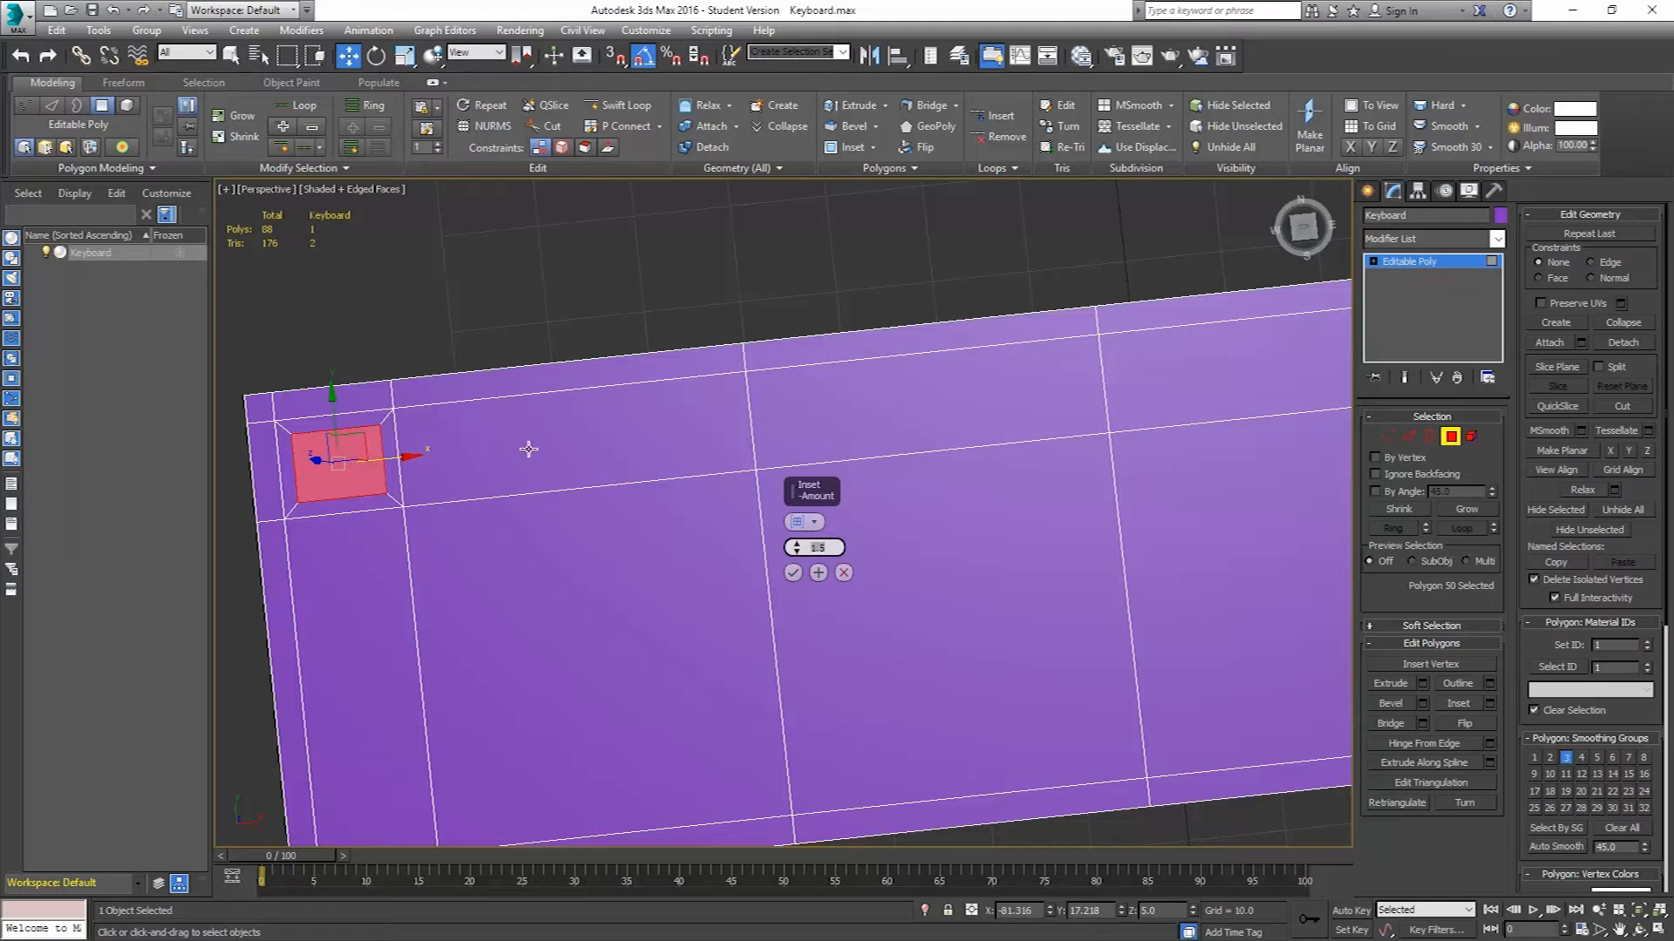
pyautogui.click(794, 579)
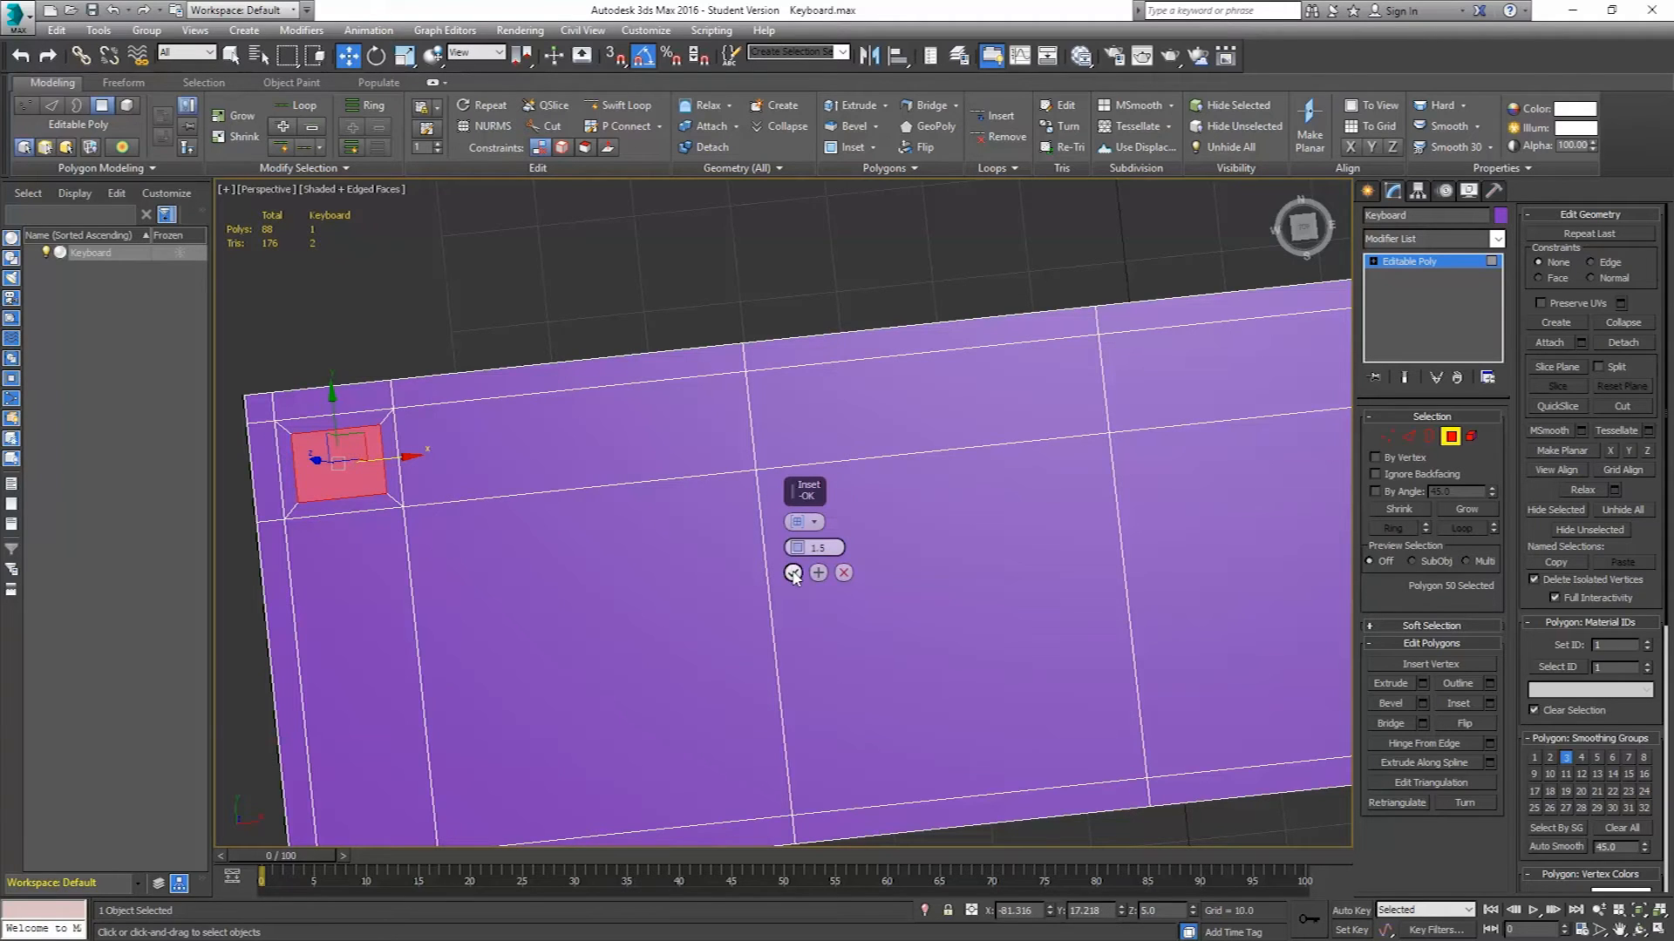
pyautogui.click(793, 574)
# Select the four top-row polygons next to the inset corner, then switch to the Photoshop reference image.
pyautogui.click(554, 431)
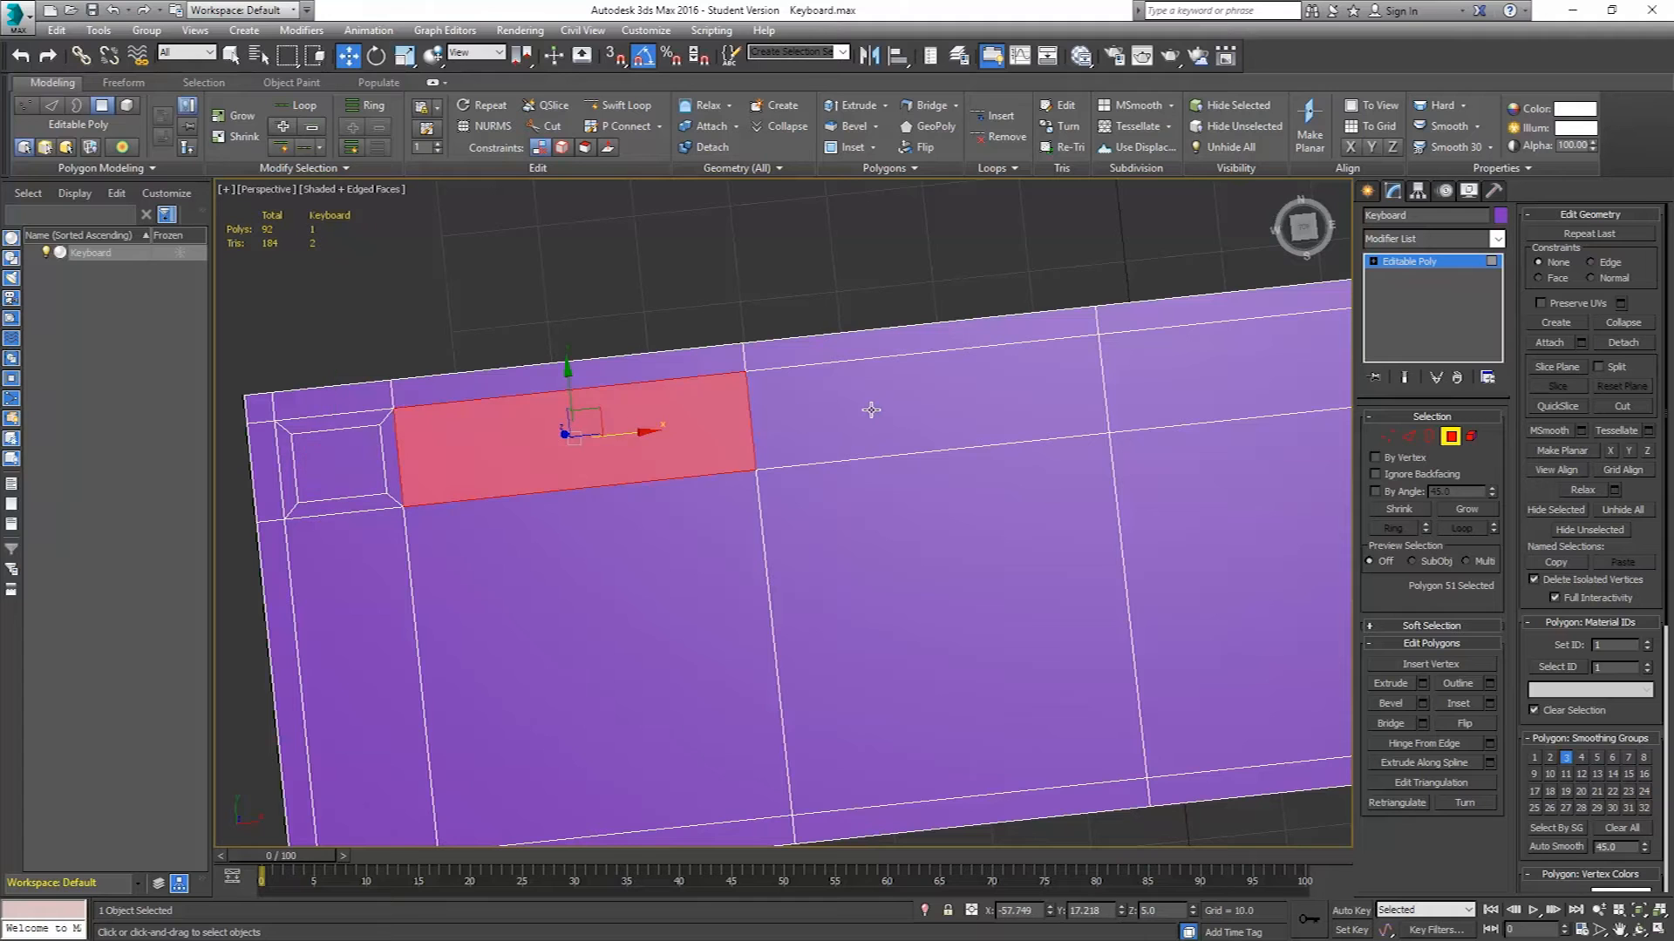
pyautogui.keyDown('ctrl'); pyautogui.click(926, 399); pyautogui.keyUp('ctrl')
pyautogui.keyDown('ctrl'); pyautogui.click(1178, 376); pyautogui.keyUp('ctrl')
pyautogui.scroll(-5, 1163, 397)
pyautogui.scroll(2, 1162, 392)
pyautogui.keyDown('ctrl'); pyautogui.click(1163, 389); pyautogui.keyUp('ctrl')
pyautogui.moveTo(1156, 394); pyautogui.dragTo(1046, 424, button='middle')
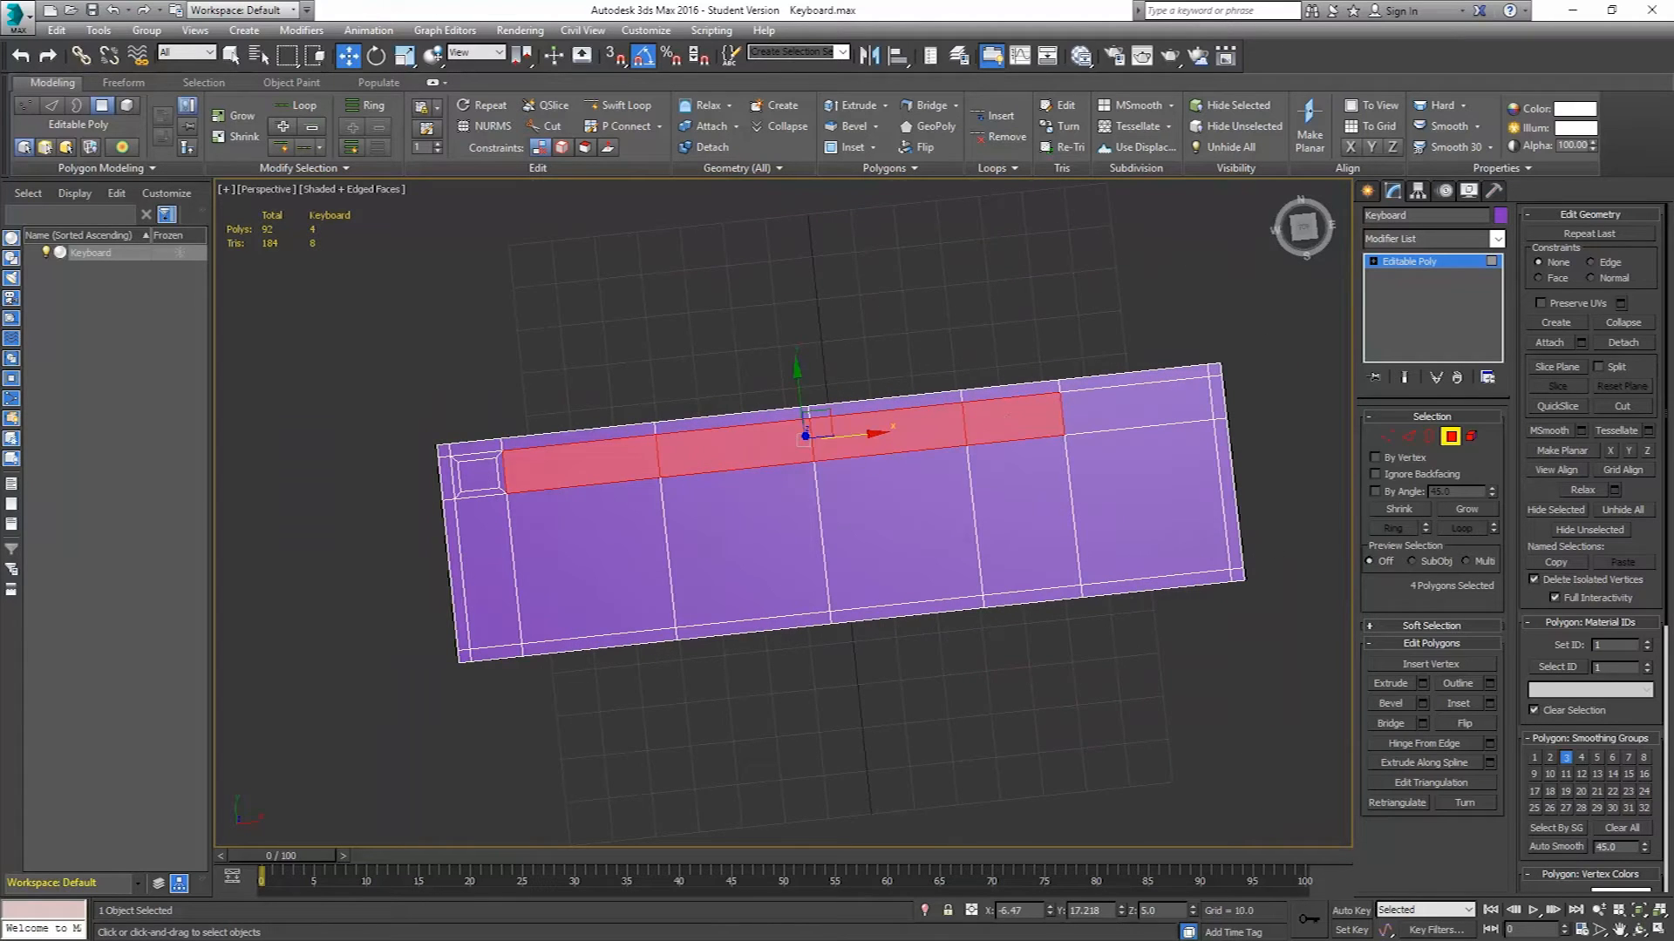
pyautogui.hotkey('alt', 'Tab')
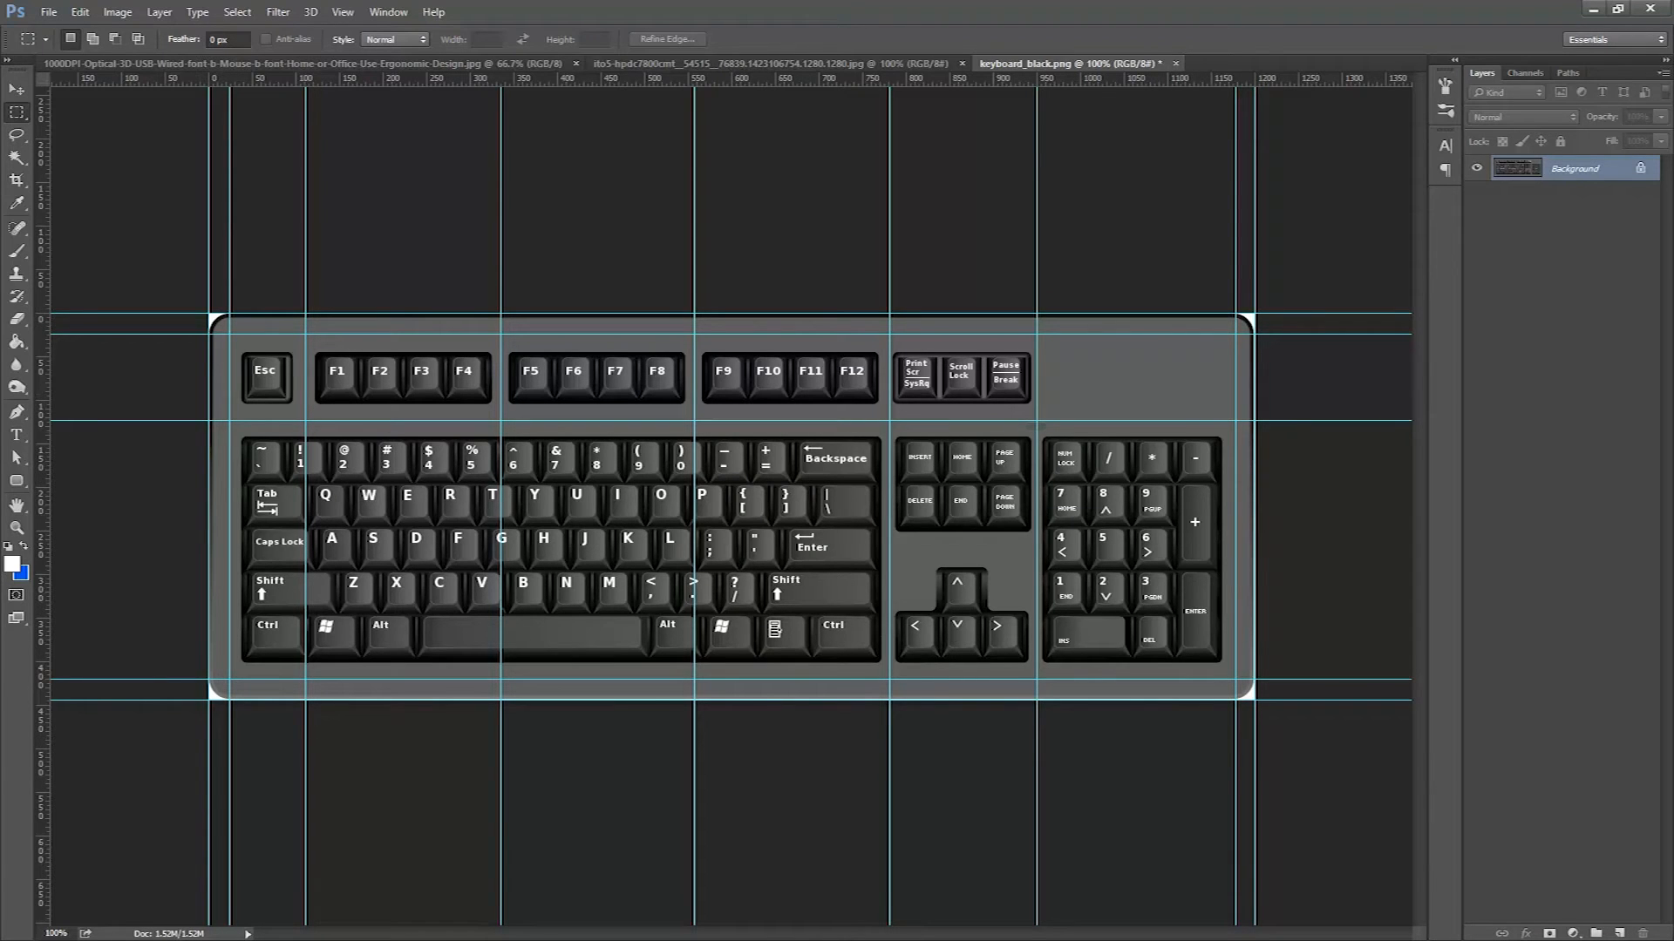
# Return to 3ds Max and inset the four selected top-row polygons individually by polygon with an amount of 1.5.
pyautogui.hotkey('alt', 'Tab')
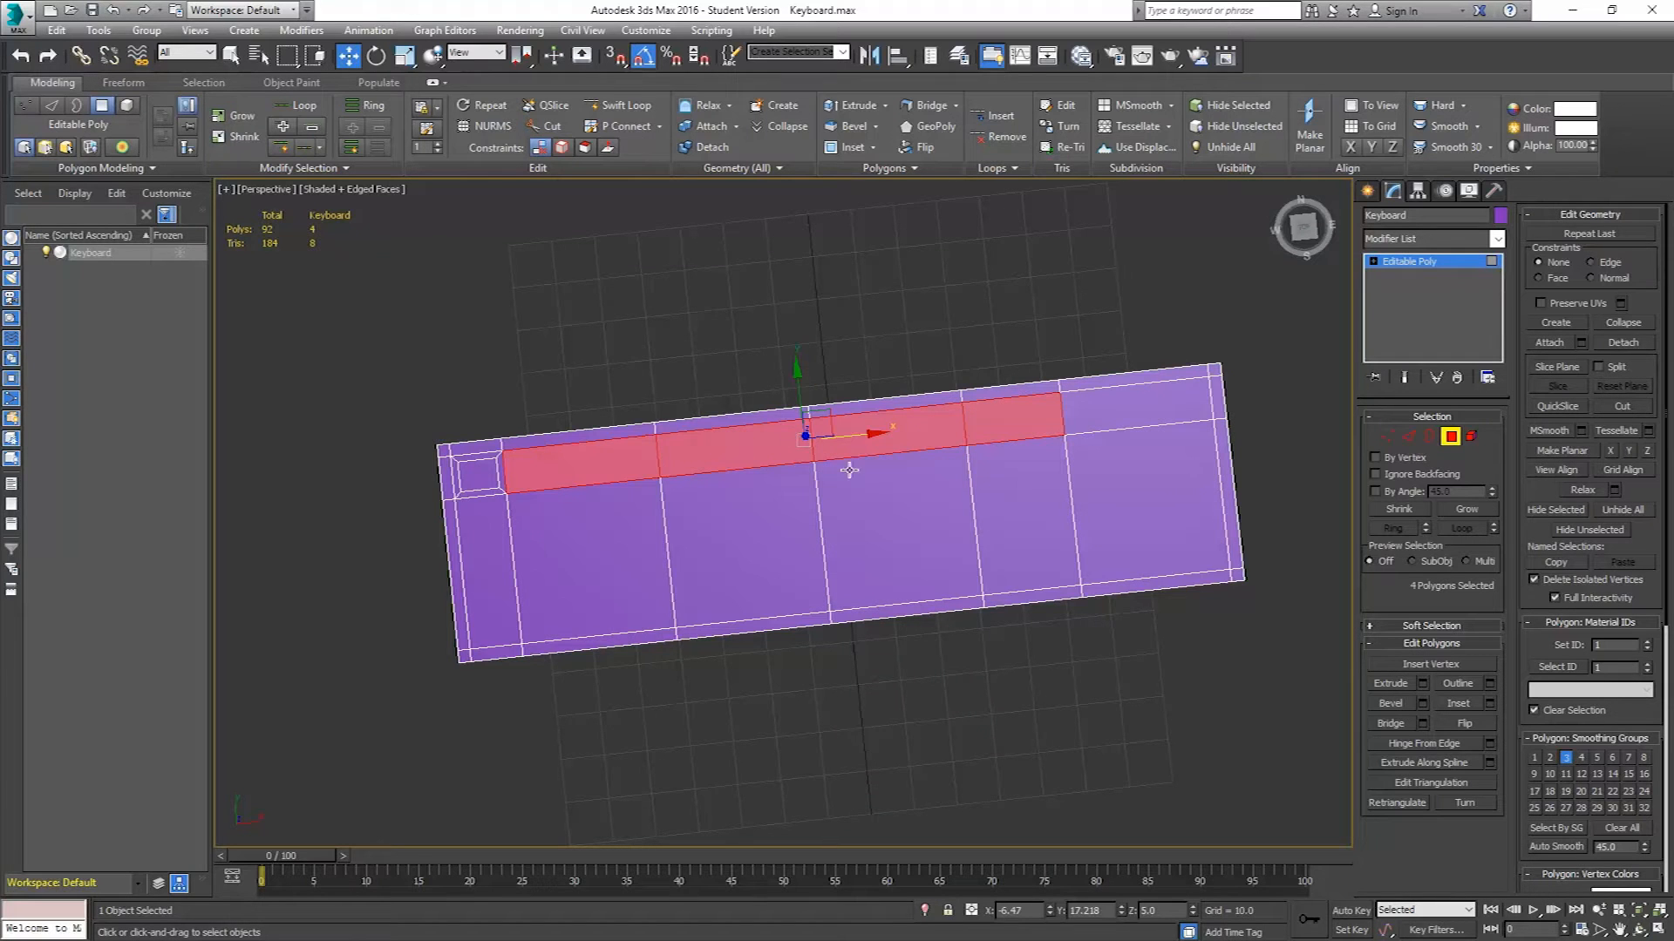
pyautogui.click(1491, 705)
pyautogui.keyDown('alt'); pyautogui.moveTo(976, 587); pyautogui.dragTo(995, 537, button='middle'); pyautogui.keyUp('alt')
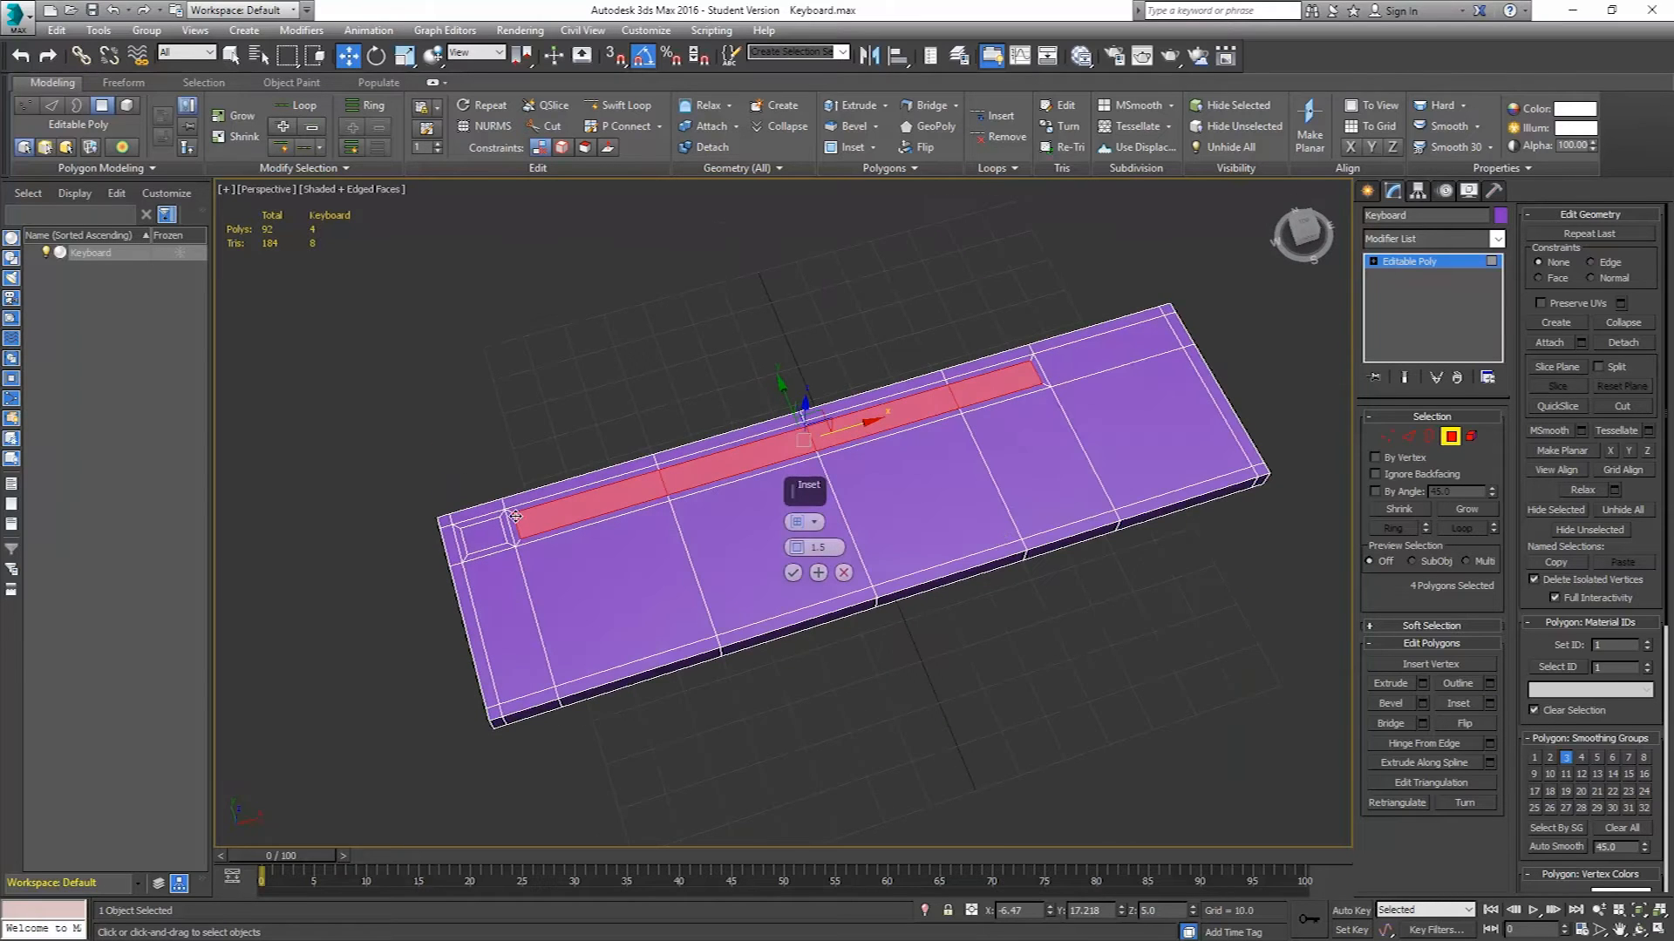
pyautogui.click(812, 523)
pyautogui.click(860, 551)
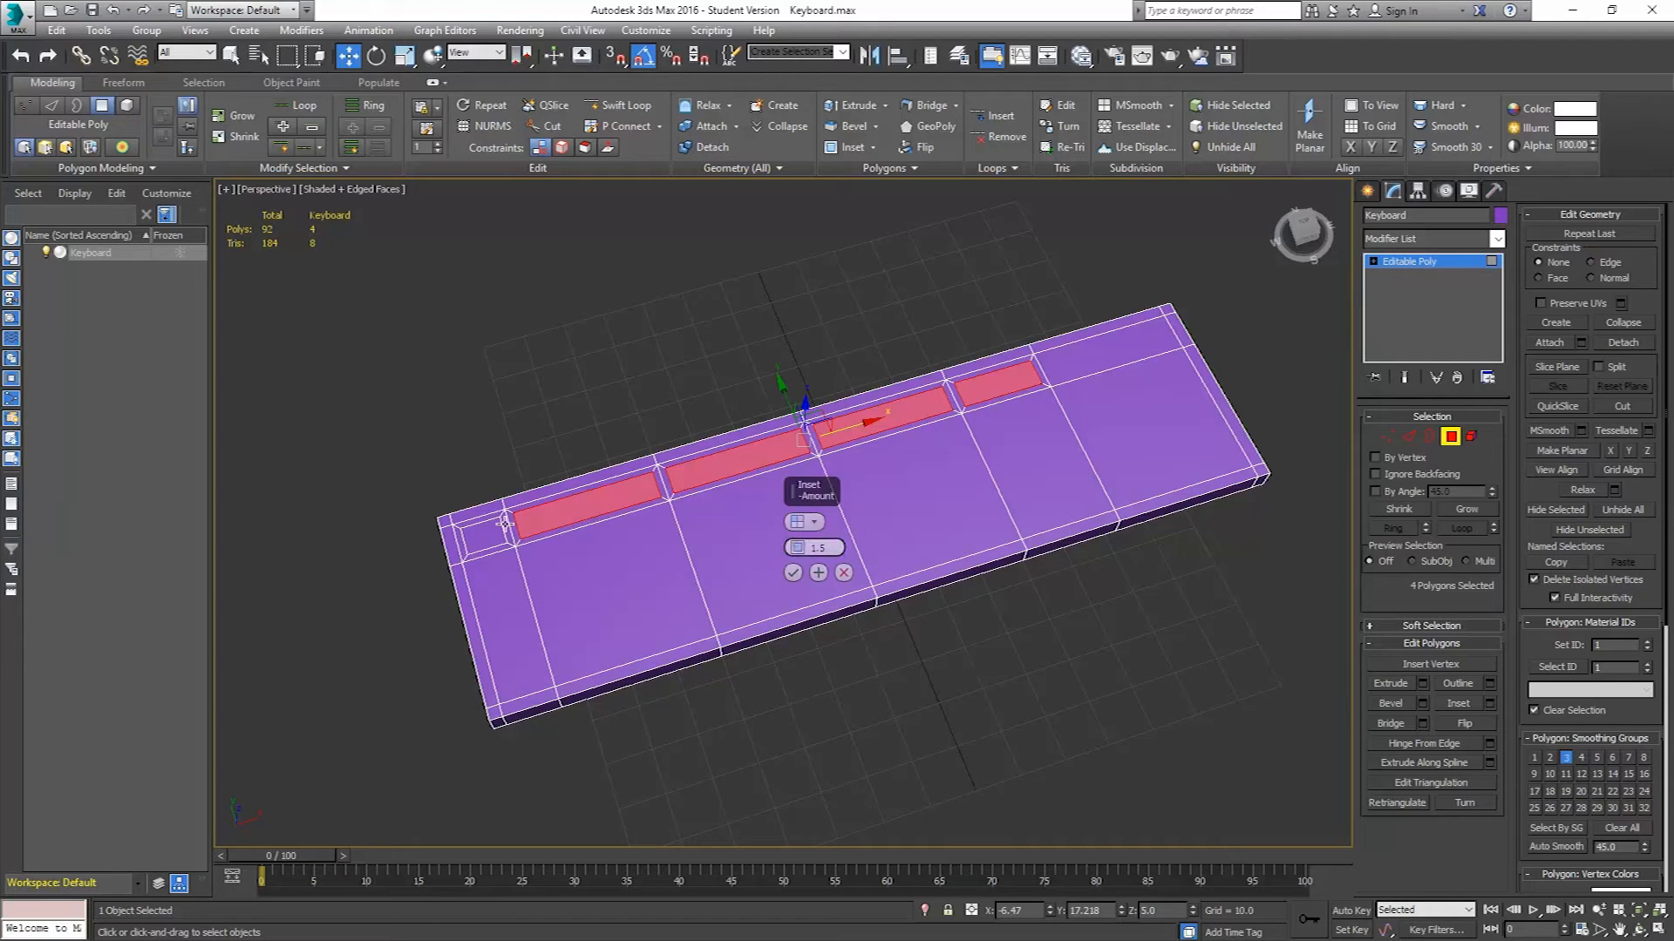
pyautogui.click(792, 573)
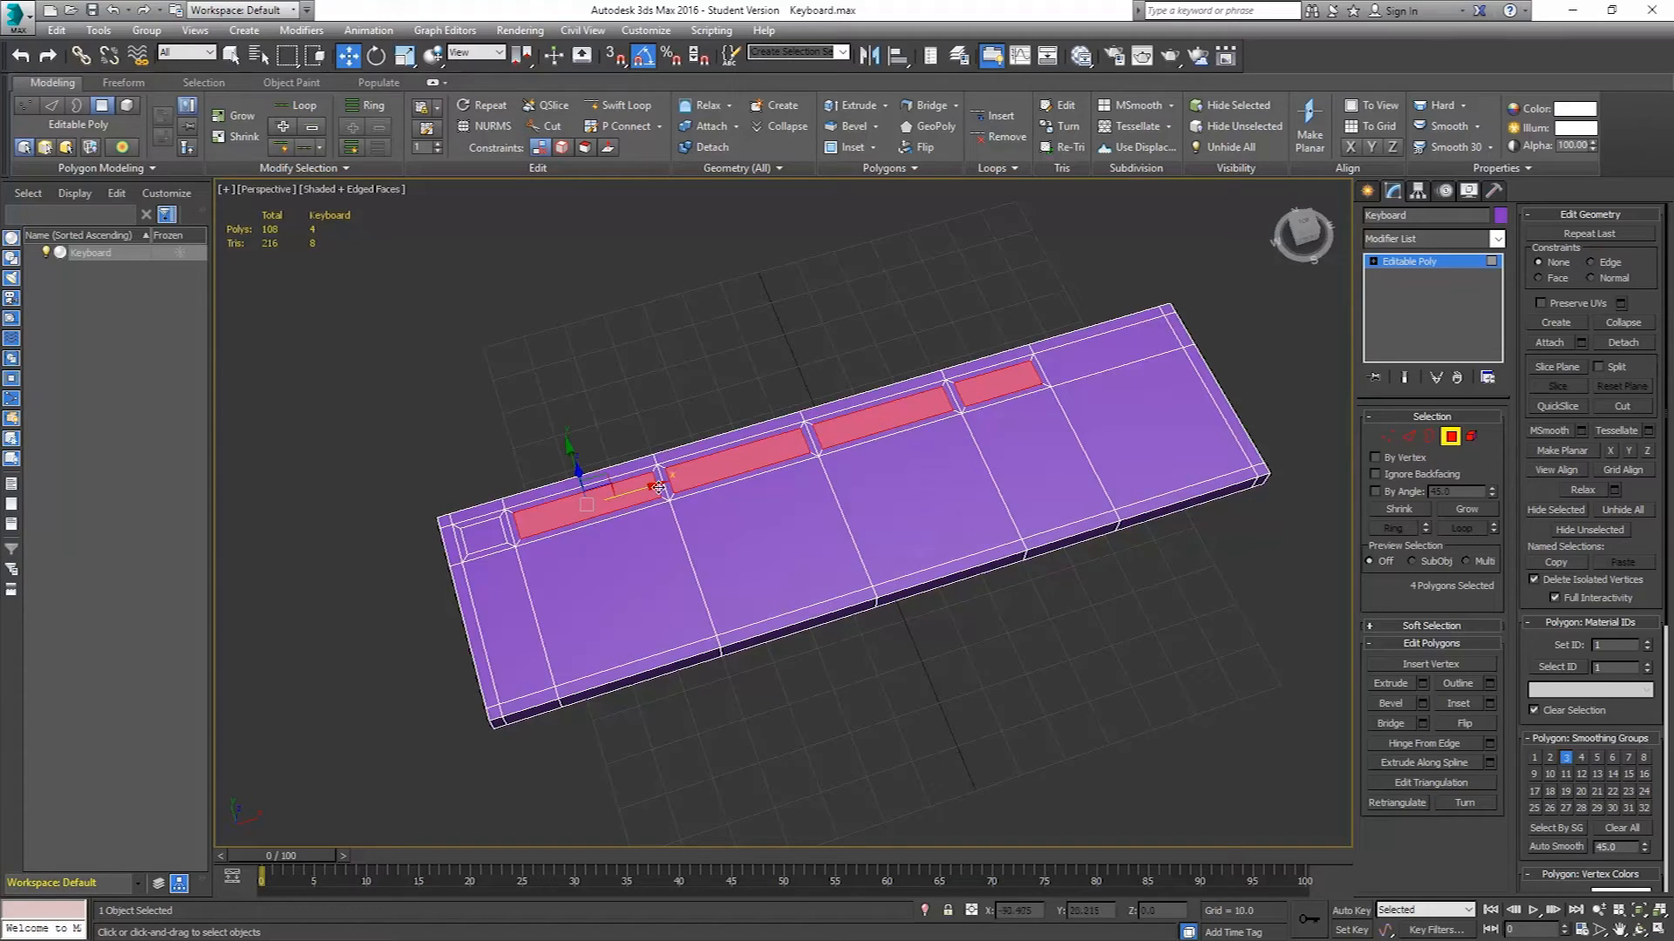
# Select the four large lower-left polygons and inset them as a group by 1.5.
pyautogui.click(760, 451)
pyautogui.click(493, 608)
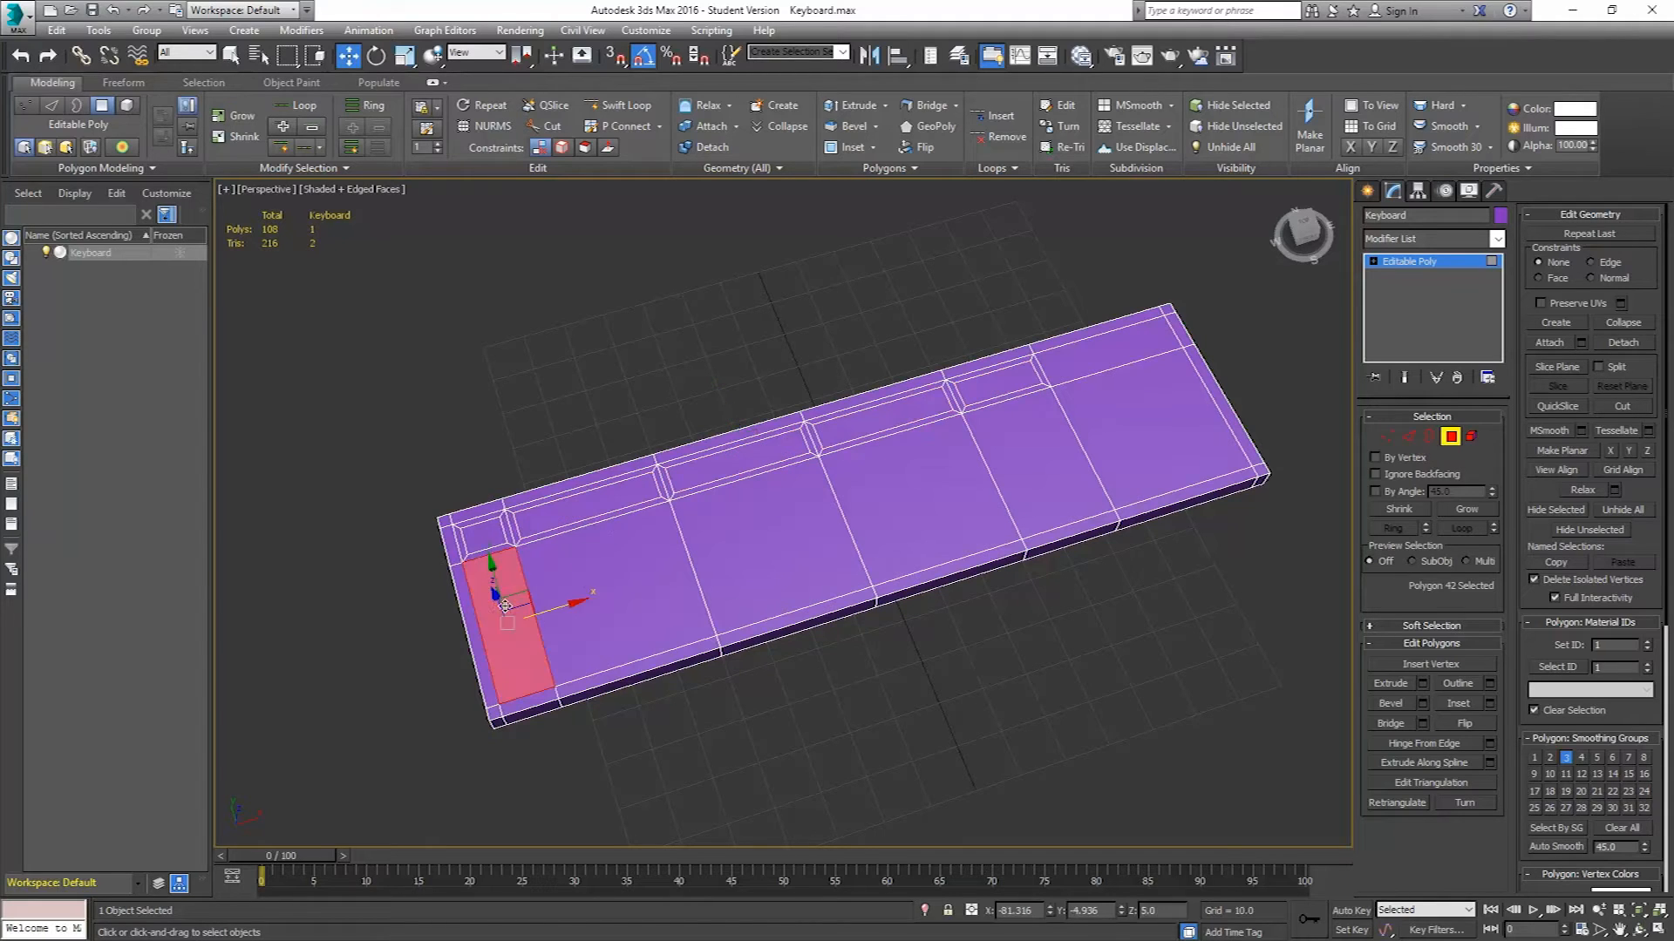
pyautogui.keyDown('ctrl'); pyautogui.click(604, 582); pyautogui.keyUp('ctrl')
pyautogui.keyDown('ctrl'); pyautogui.click(790, 545); pyautogui.keyUp('ctrl')
pyautogui.keyDown('ctrl'); pyautogui.click(903, 515); pyautogui.keyUp('ctrl')
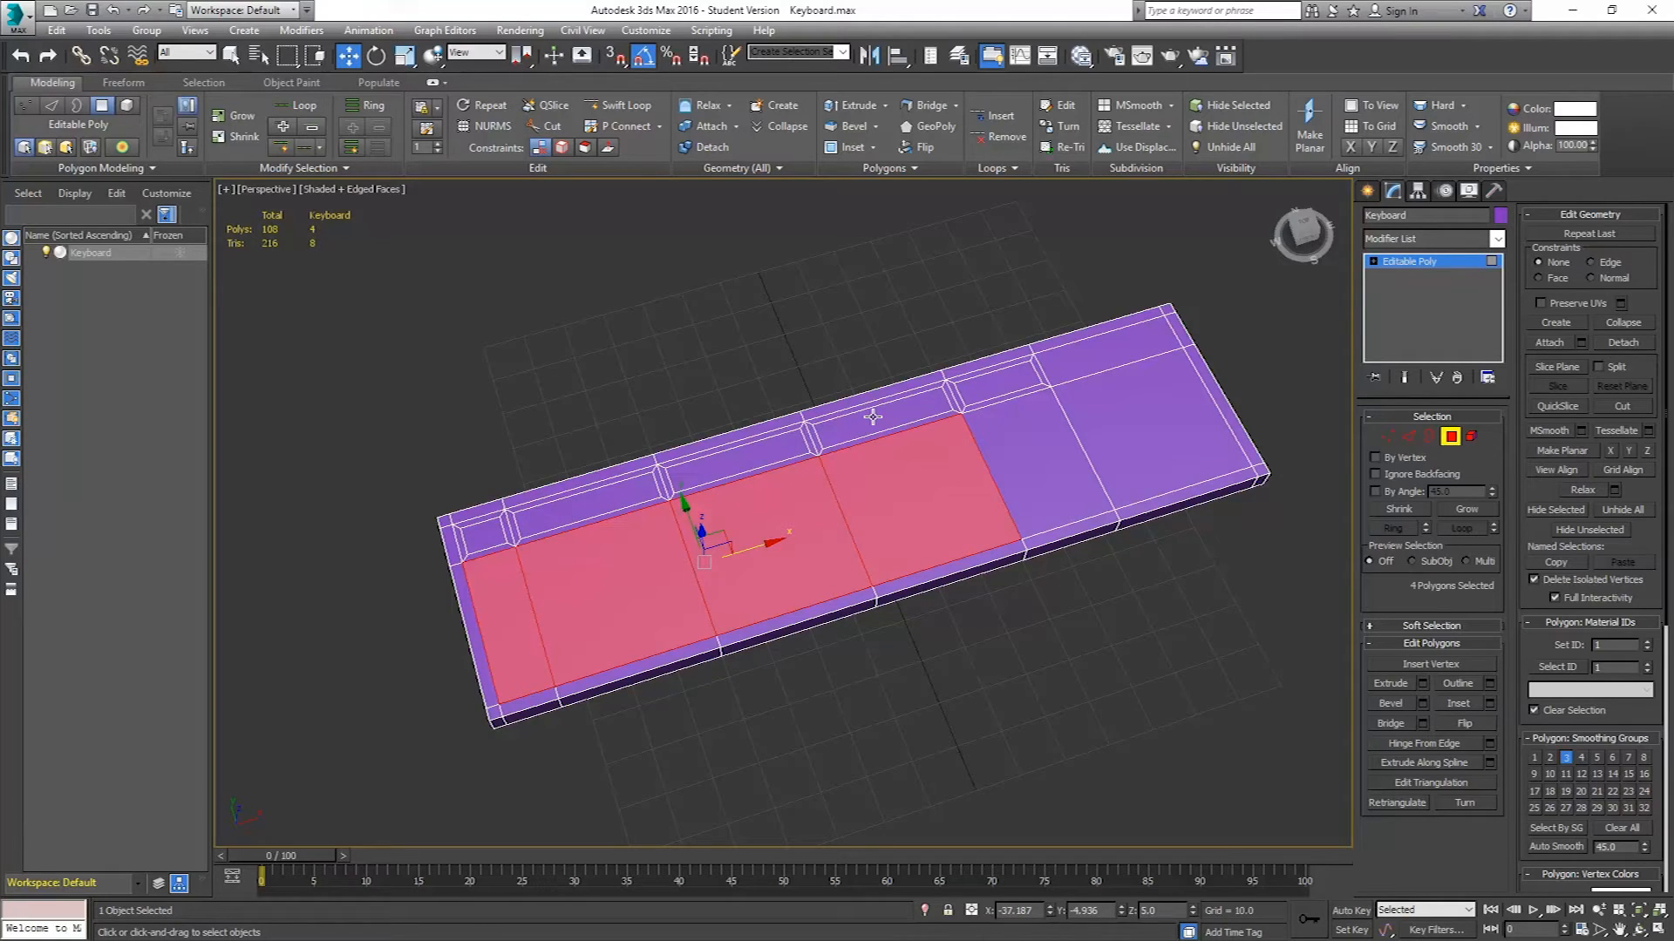
pyautogui.click(1490, 702)
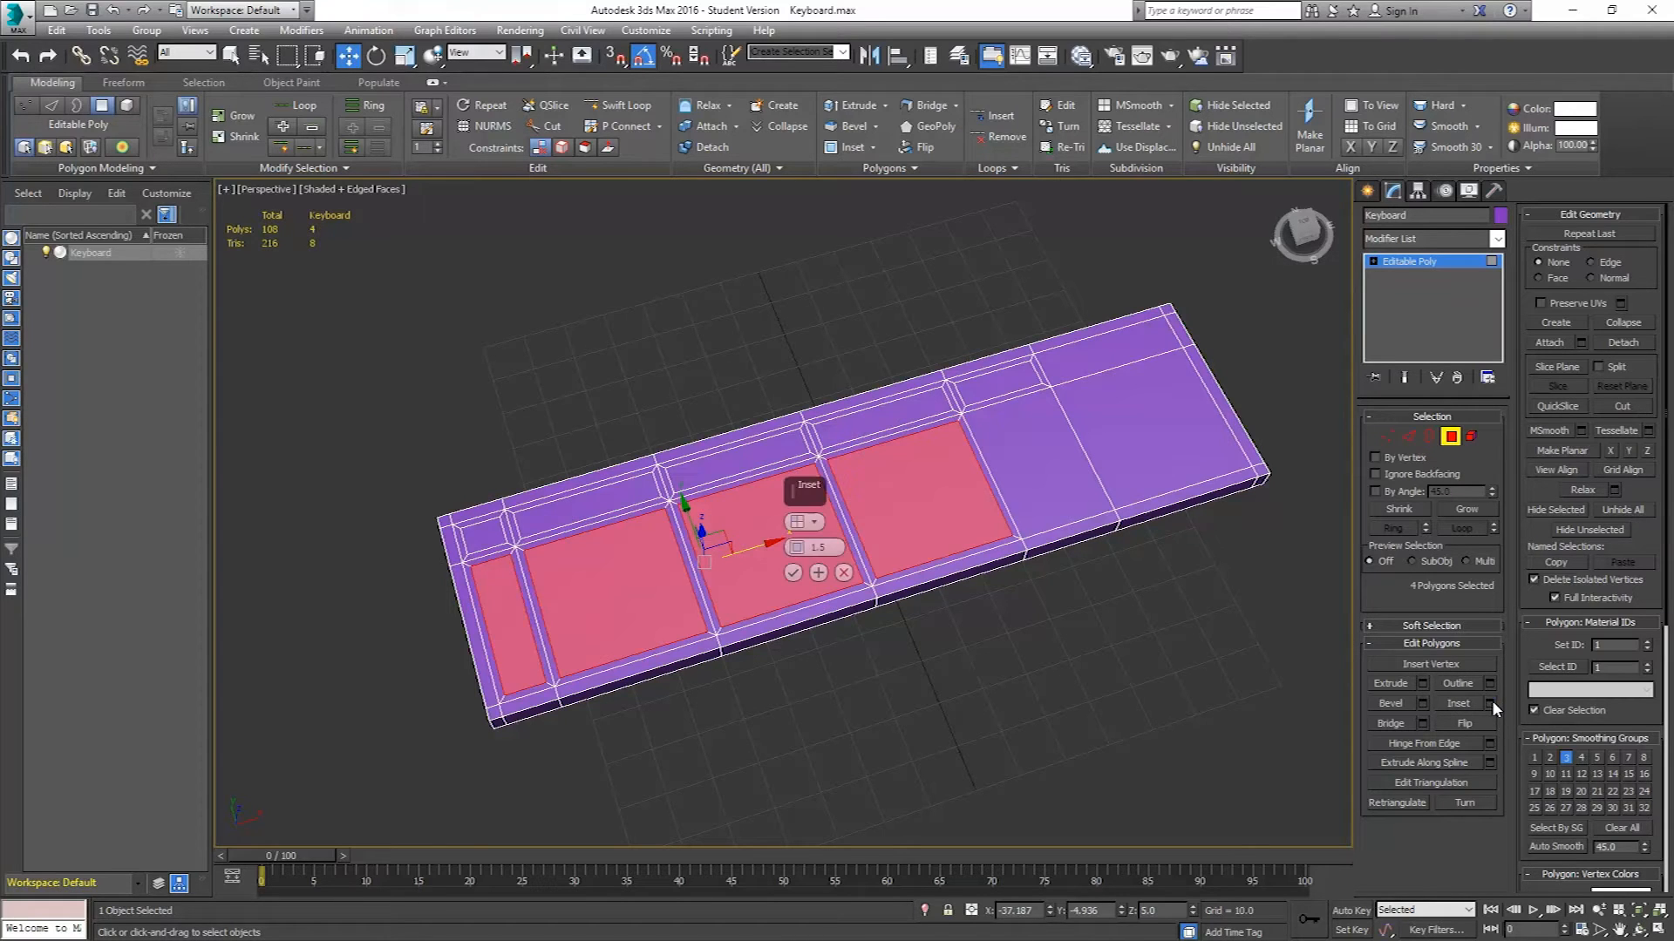
pyautogui.click(811, 521)
pyautogui.click(847, 536)
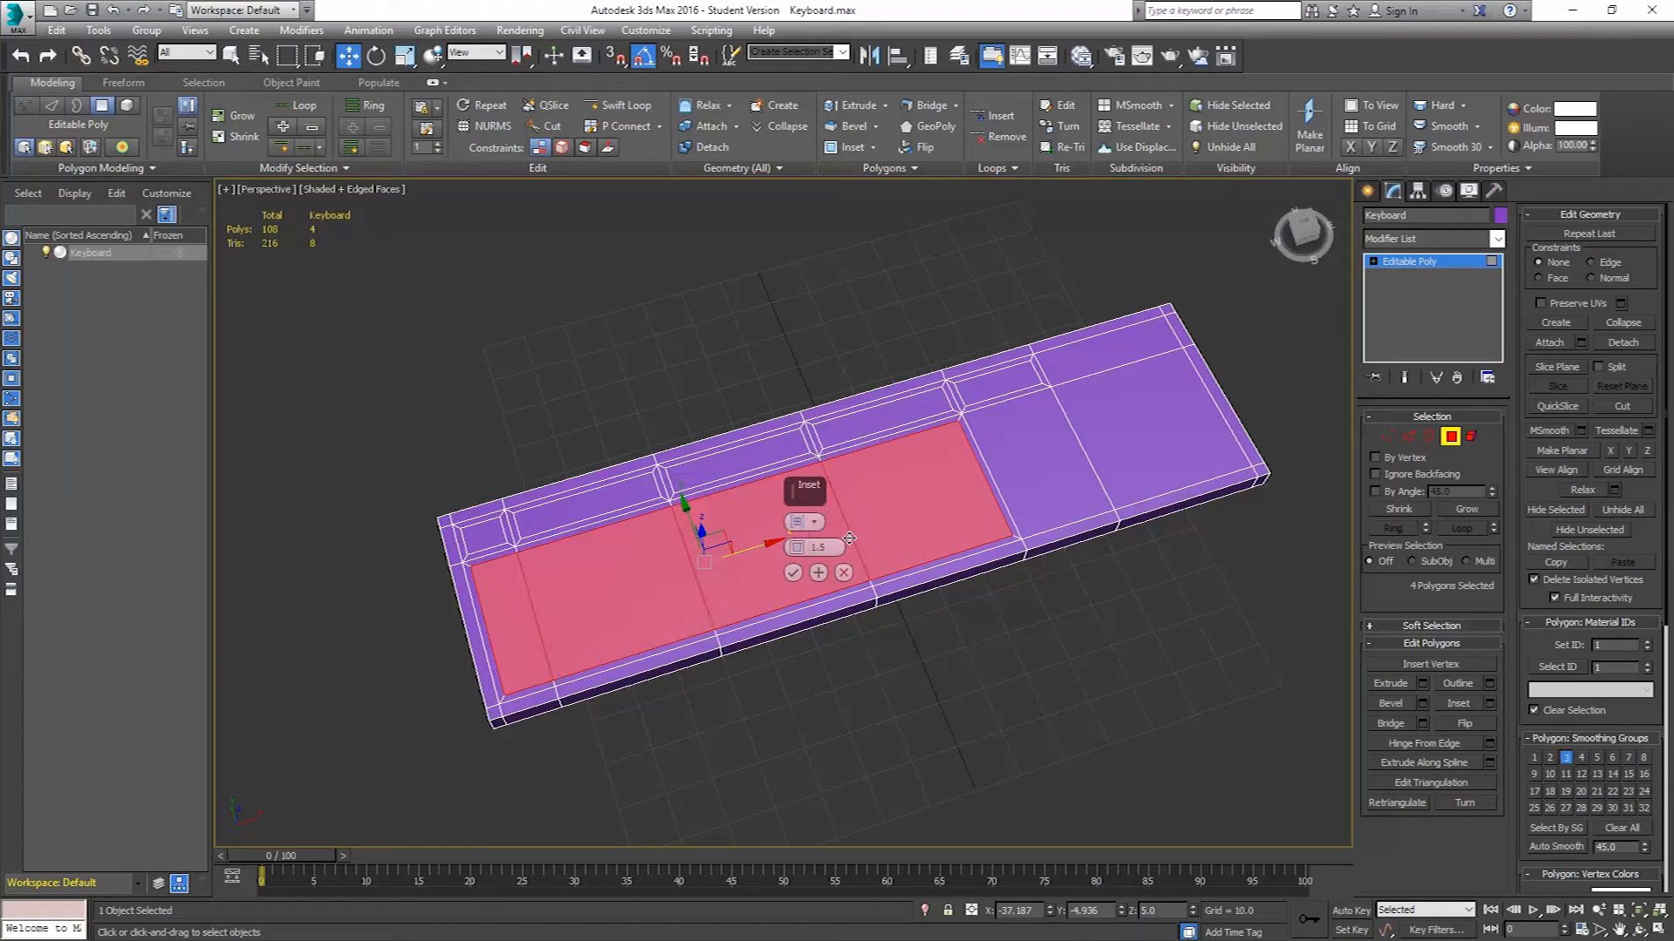
pyautogui.click(794, 573)
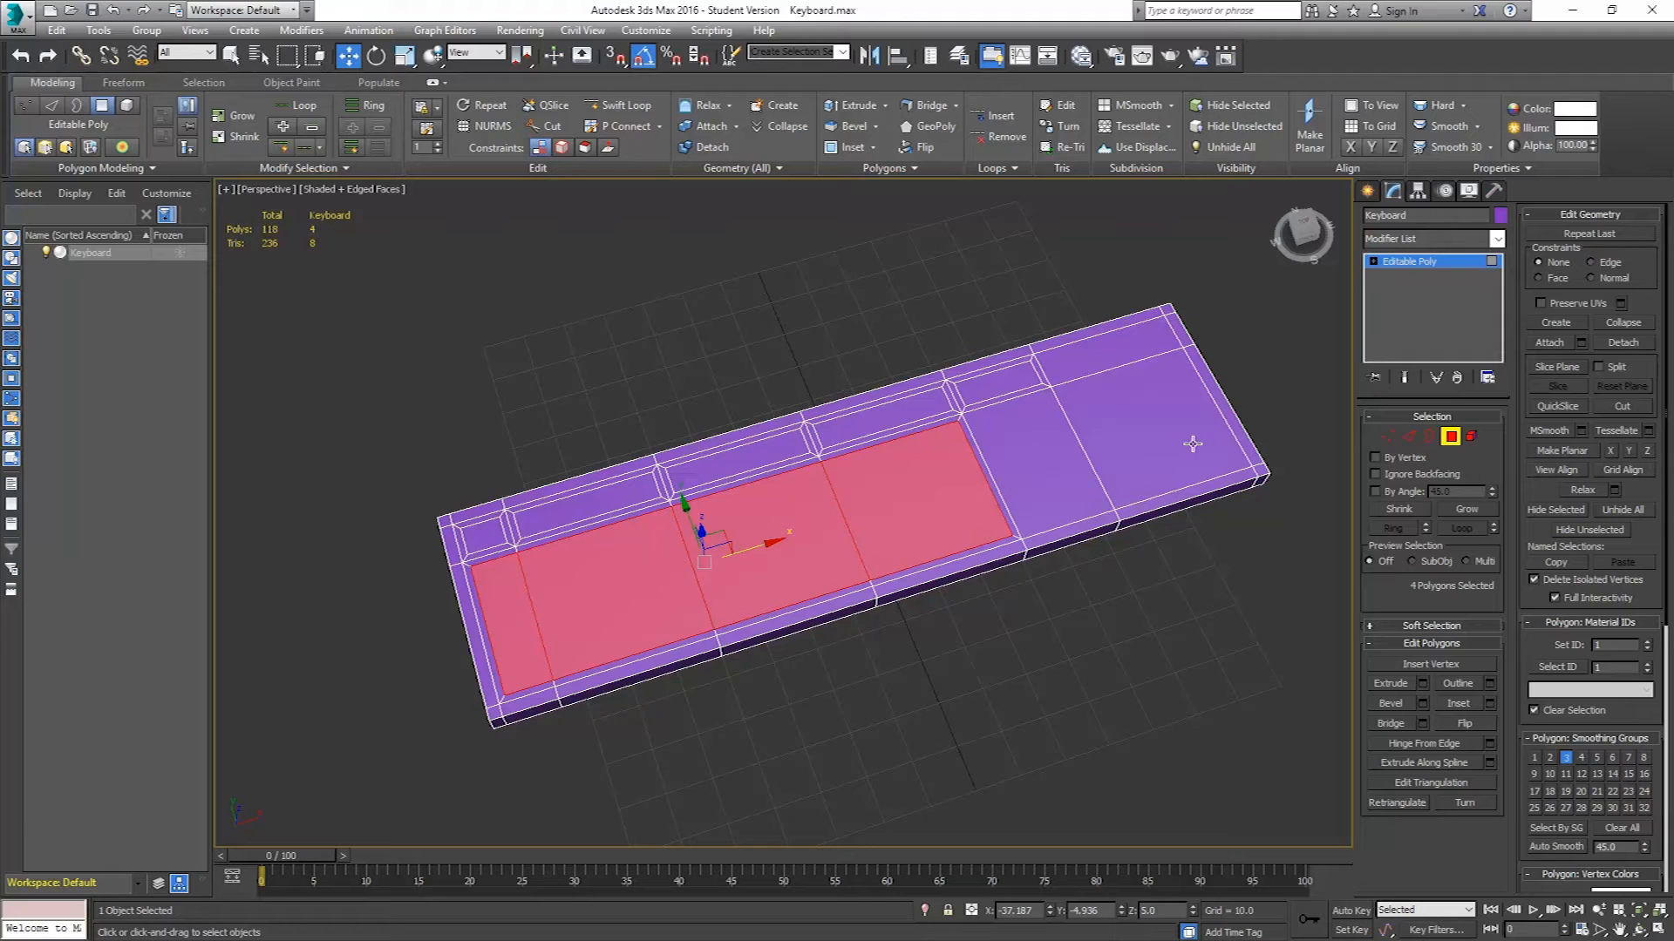
# Exit Polygon mode, switch to the Photoshop reference and add a horizontal guide along the top of the up-arrow key.
pyautogui.click(1449, 438)
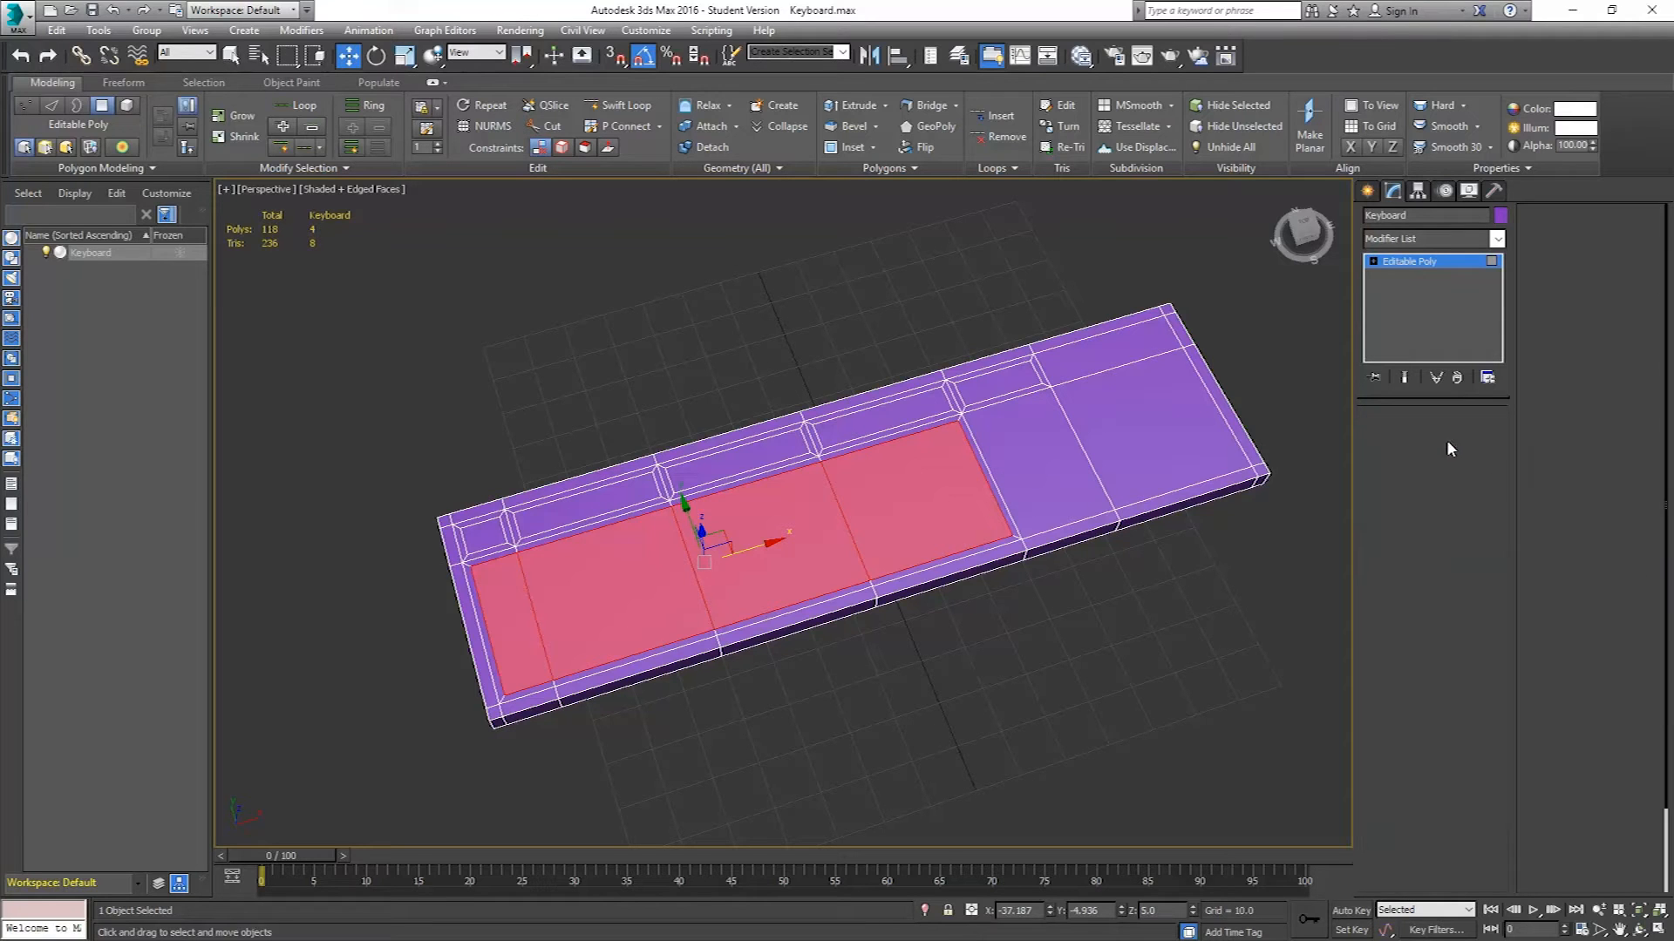
pyautogui.hotkey('alt', 'Tab')
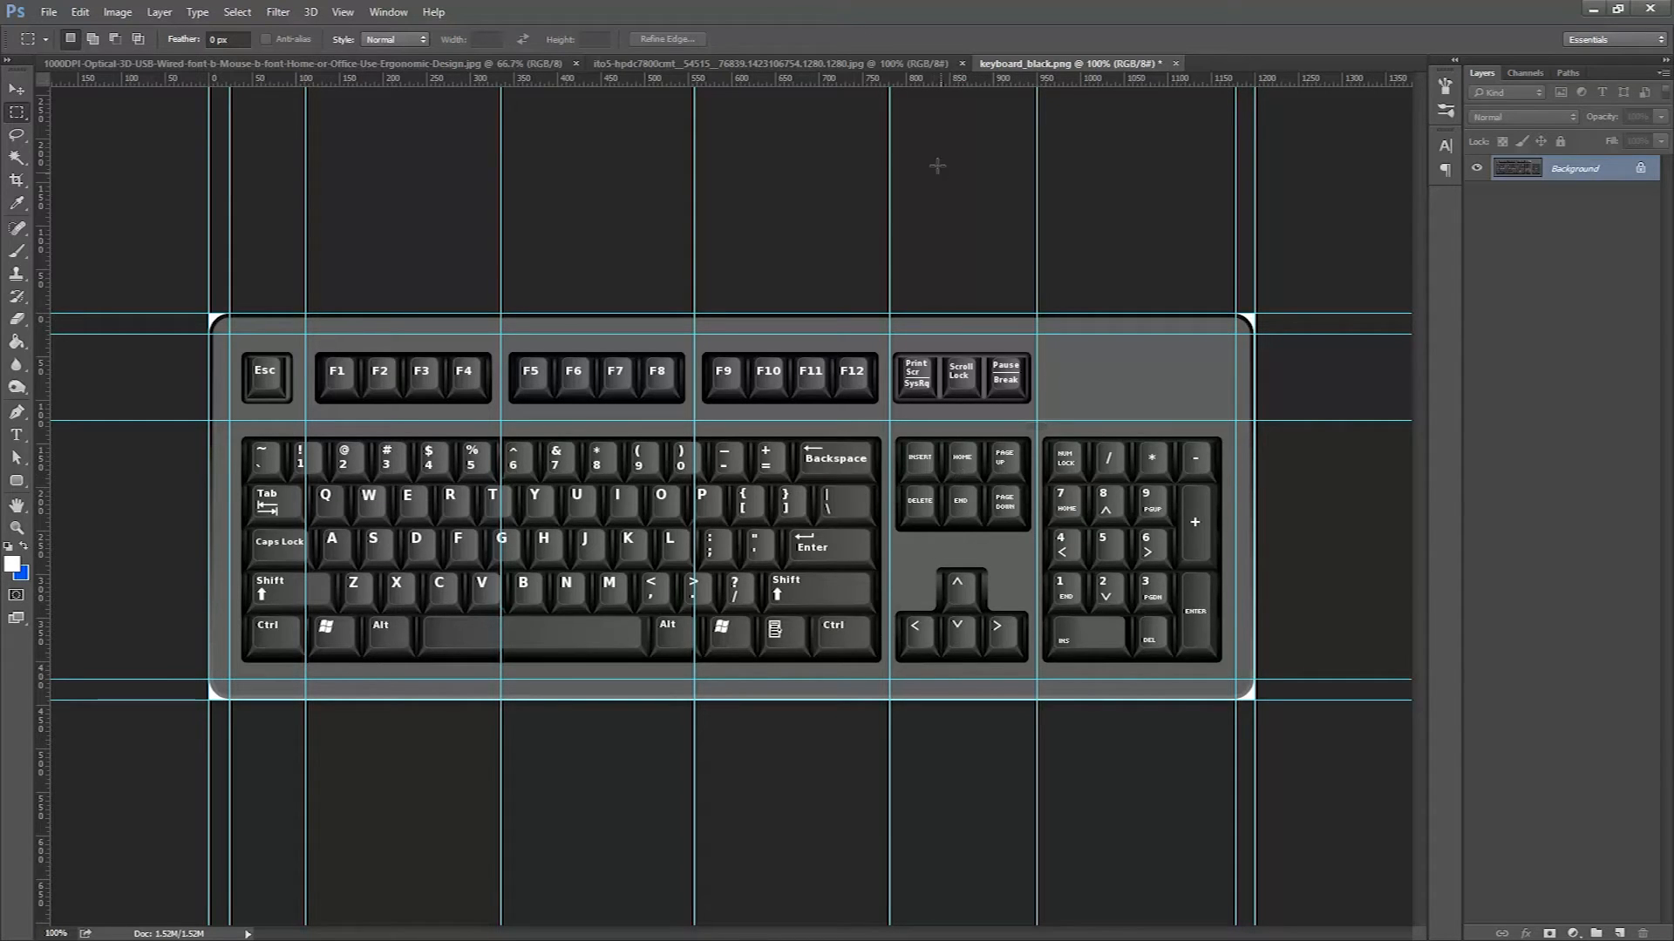
pyautogui.moveTo(934, 80); pyautogui.dragTo(1018, 550)
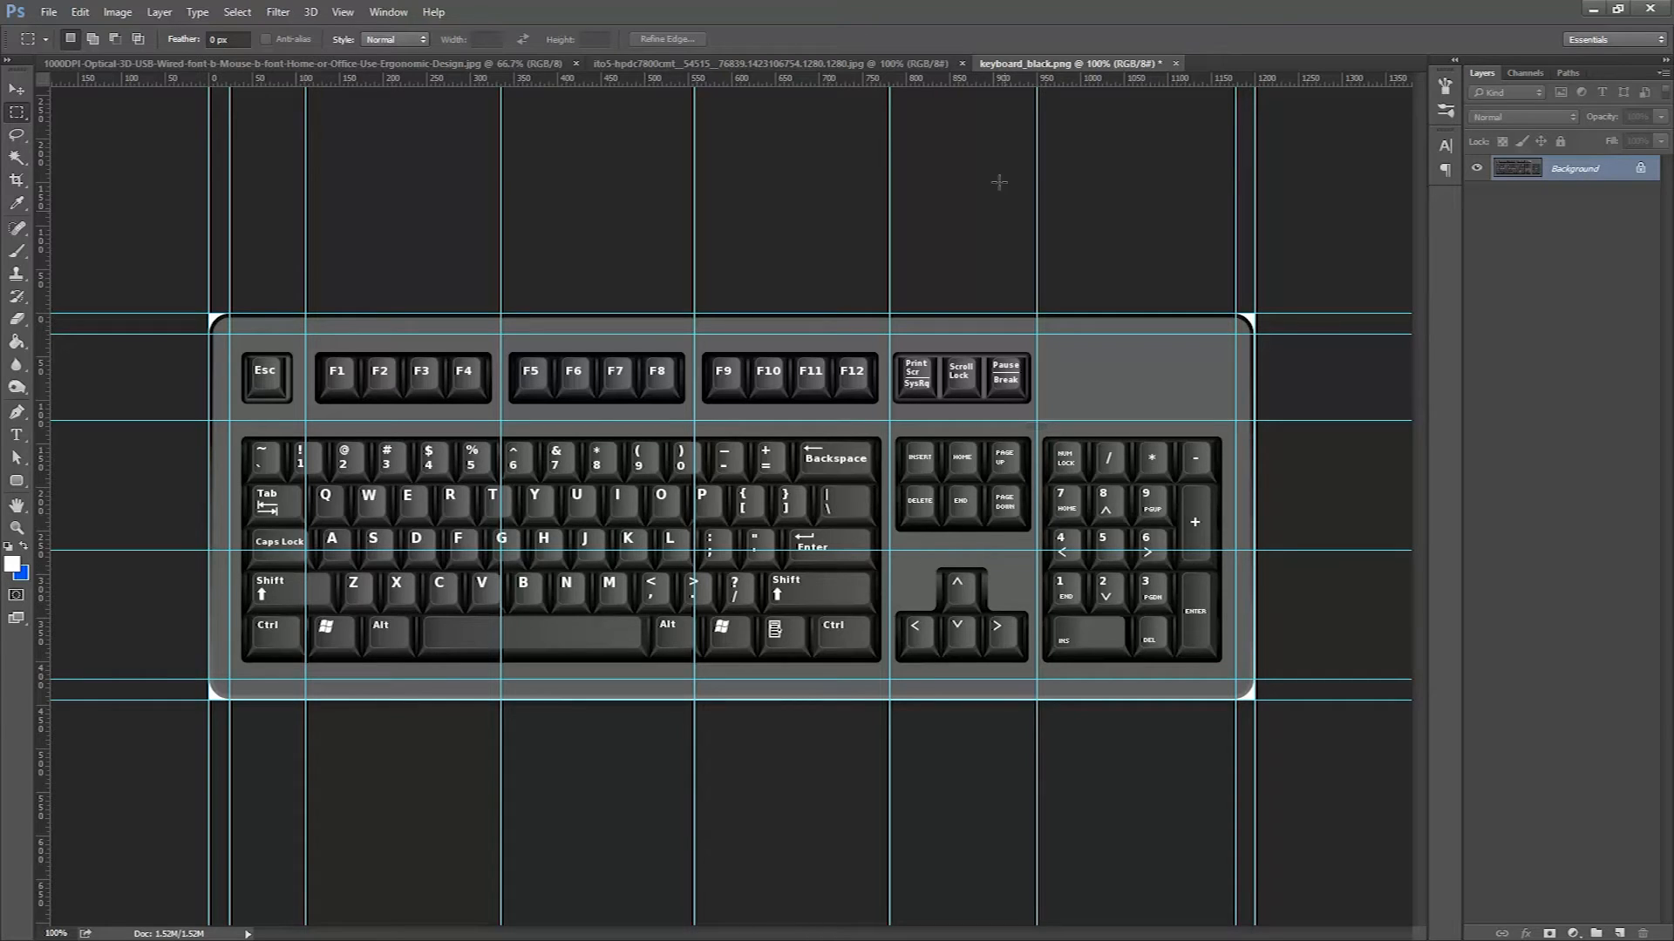
pyautogui.click(17, 89)
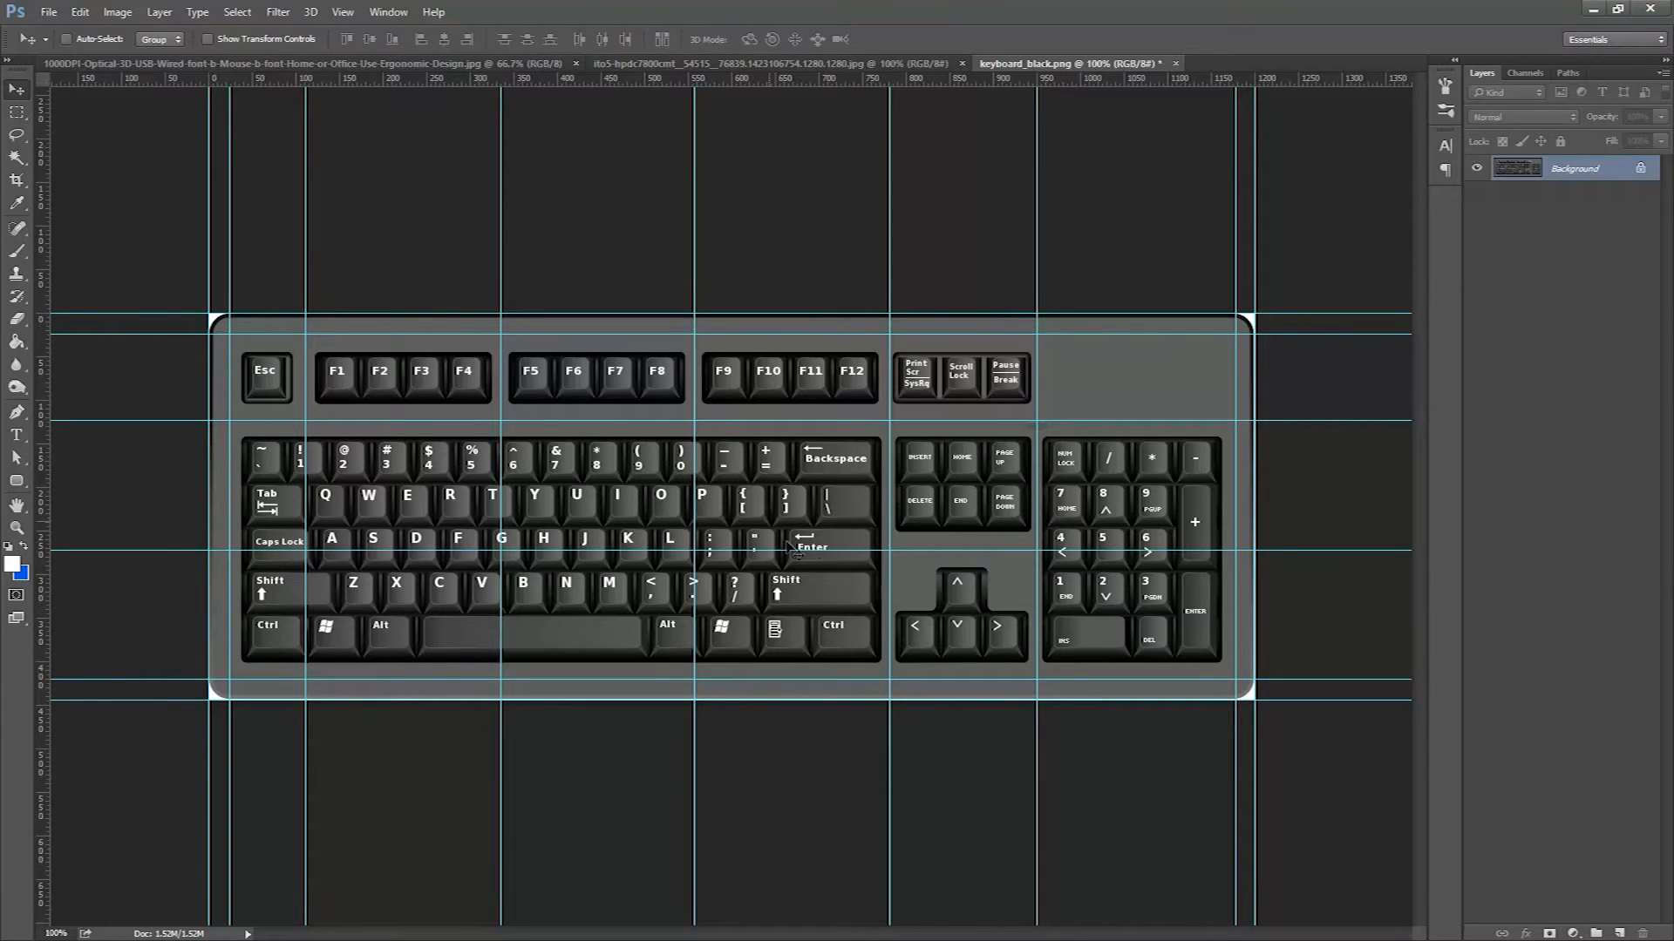
pyautogui.moveTo(935, 554); pyautogui.dragTo(935, 549)
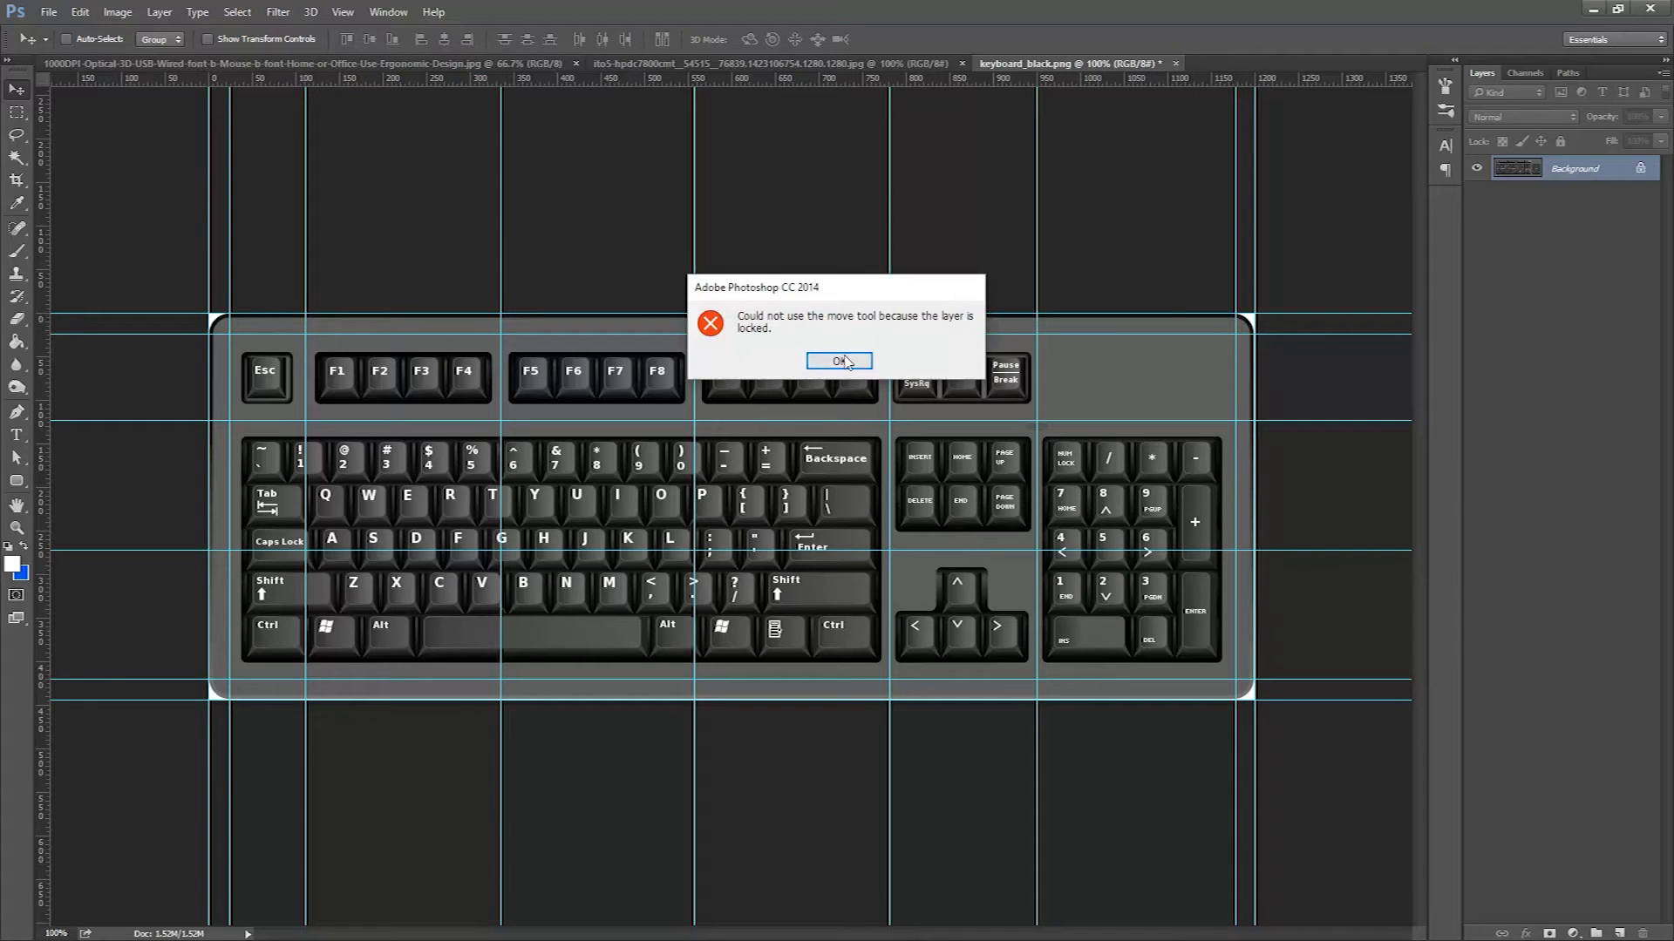
pyautogui.press('Return')
# Add another horizontal guide plus vertical guides along the left and right sides of the arrow-key cluster.
pyautogui.moveTo(988, 548); pyautogui.dragTo(989, 539)
pyautogui.moveTo(954, 78); pyautogui.dragTo(1026, 554)
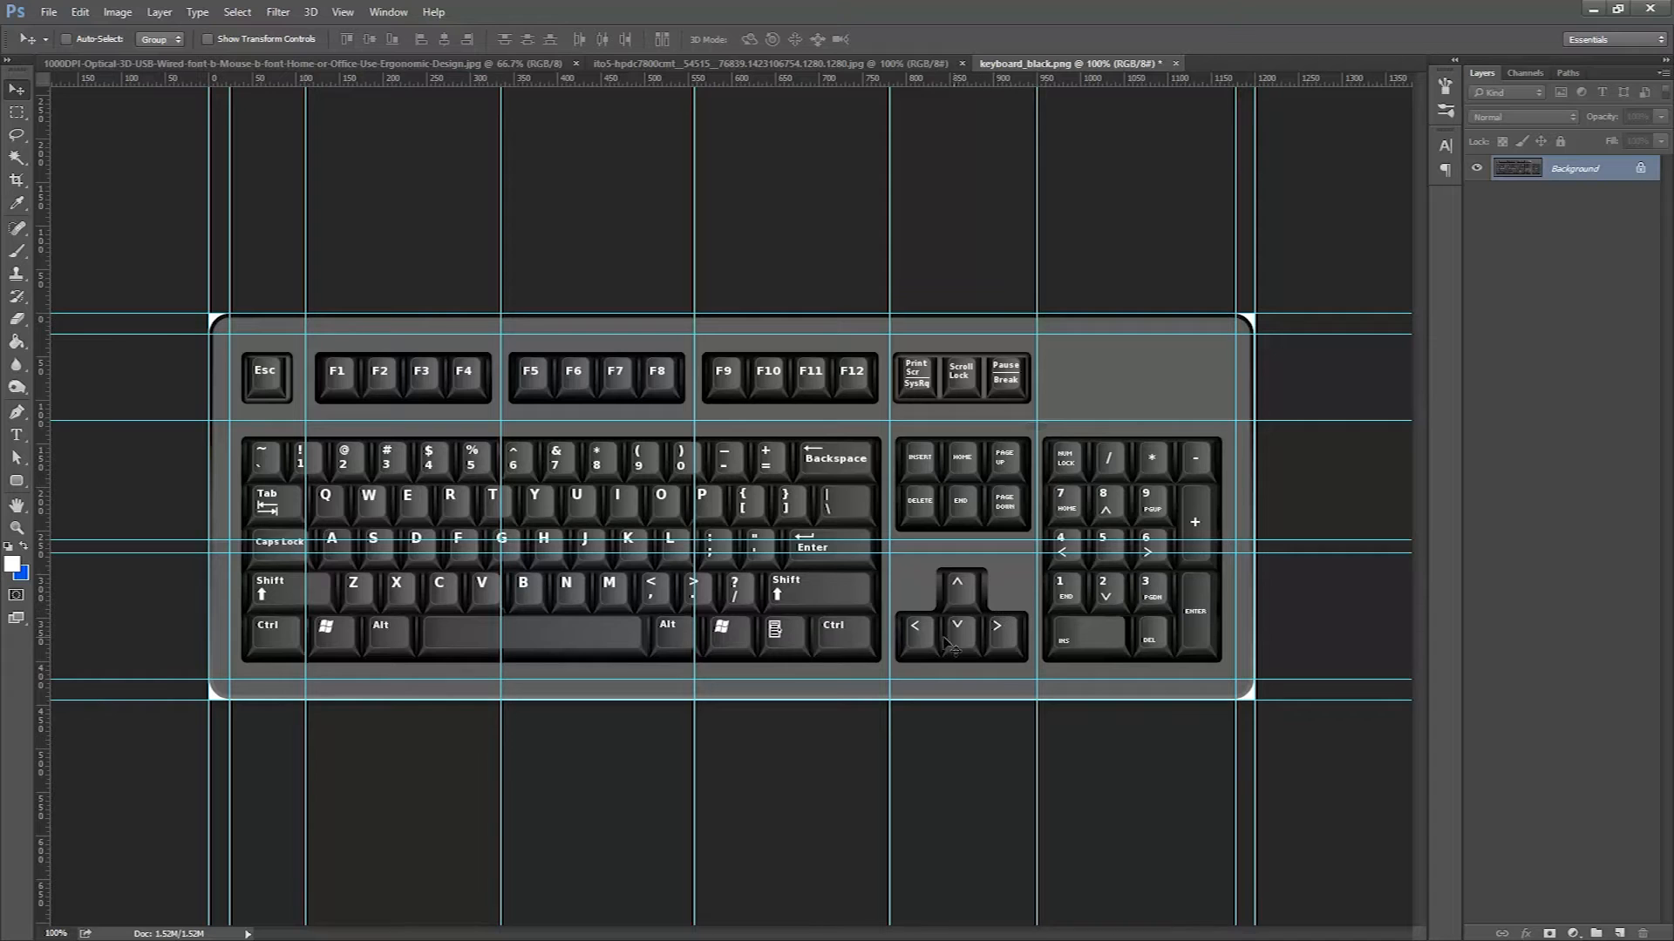
pyautogui.moveTo(48, 485); pyautogui.dragTo(938, 555)
pyautogui.moveTo(44, 523); pyautogui.dragTo(1033, 635)
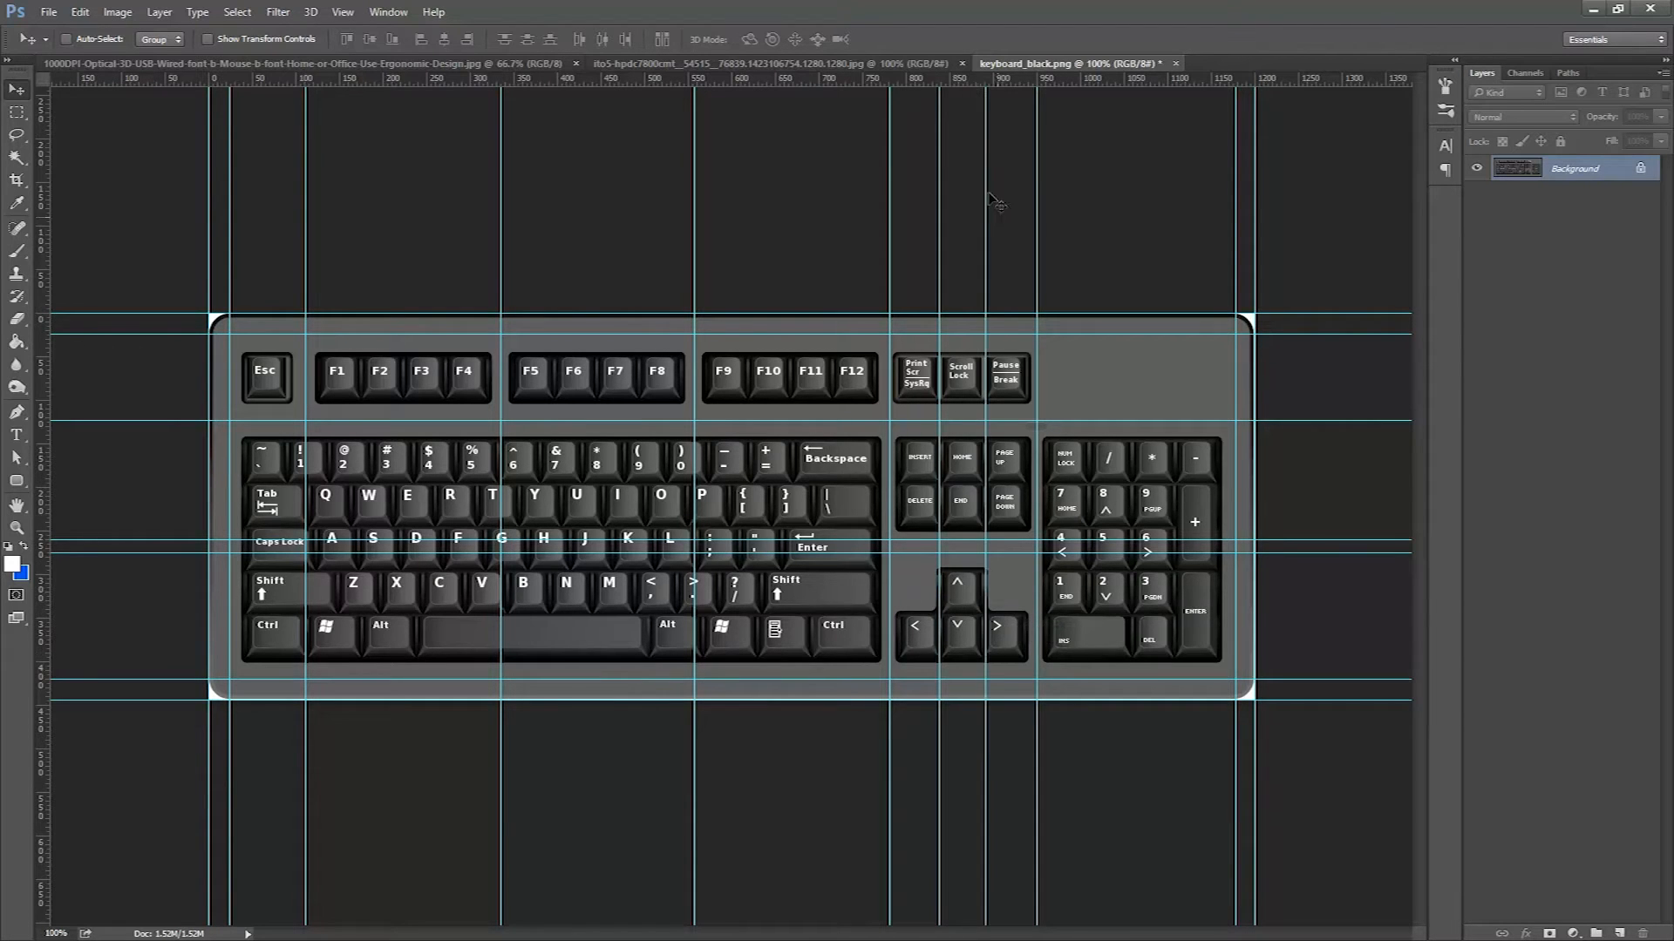
# Add a horizontal guide along the bottom of the up-arrow key and readjust the guide at its top edge.
pyautogui.moveTo(964, 80); pyautogui.dragTo(1021, 612)
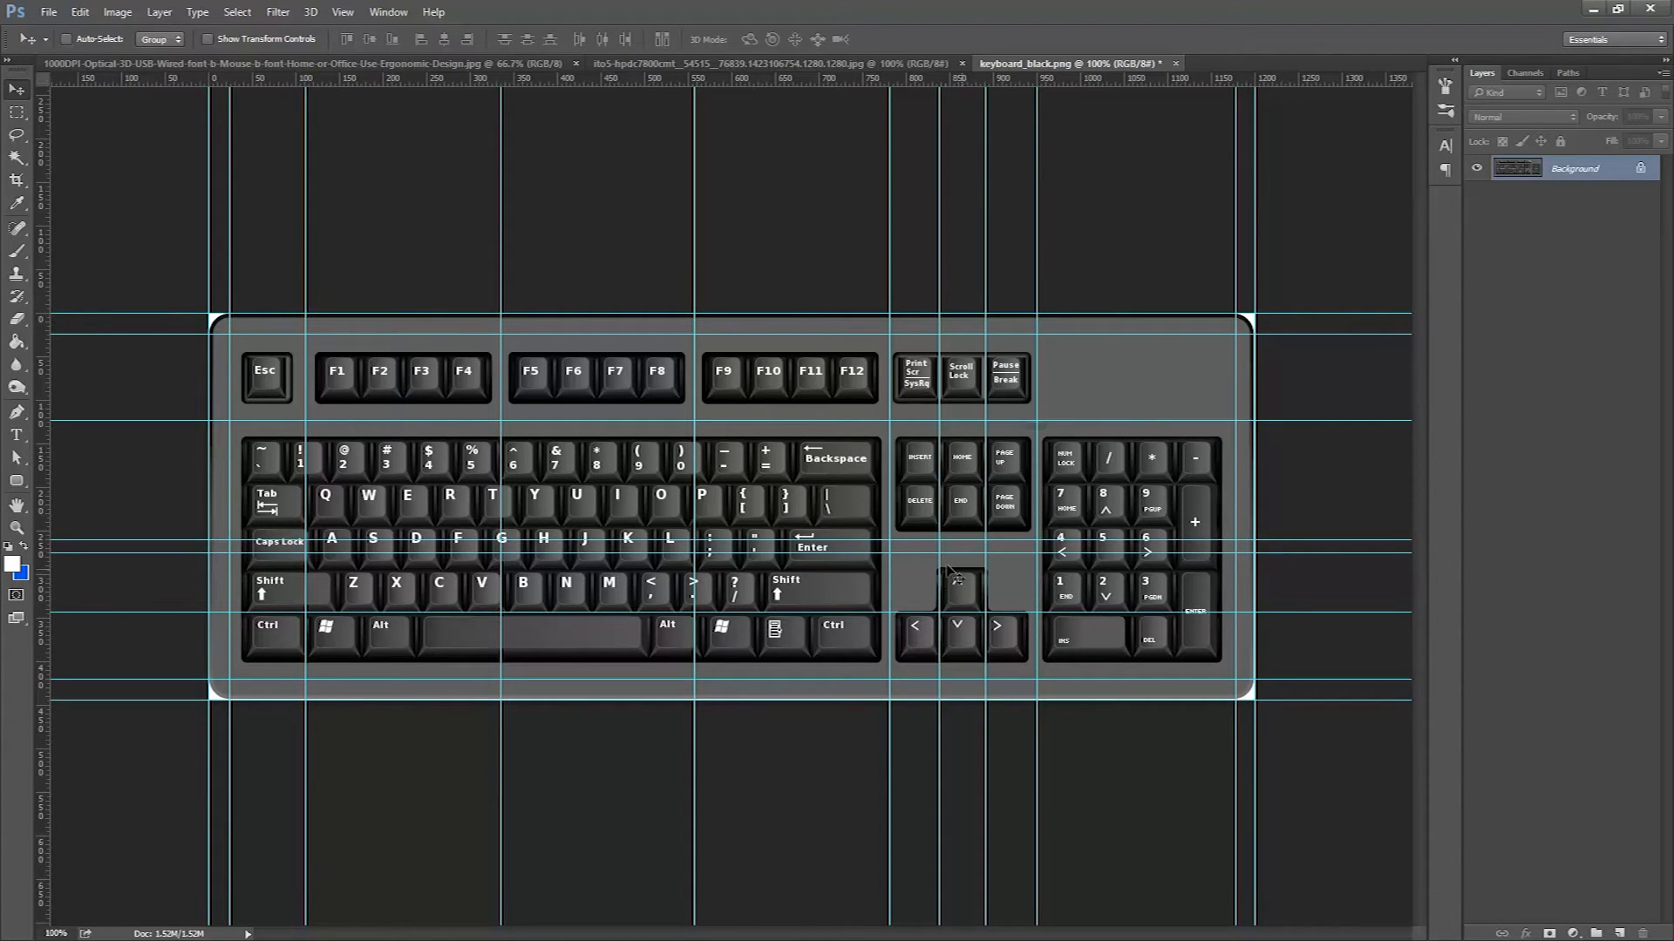
pyautogui.moveTo(953, 554); pyautogui.dragTo(947, 565)
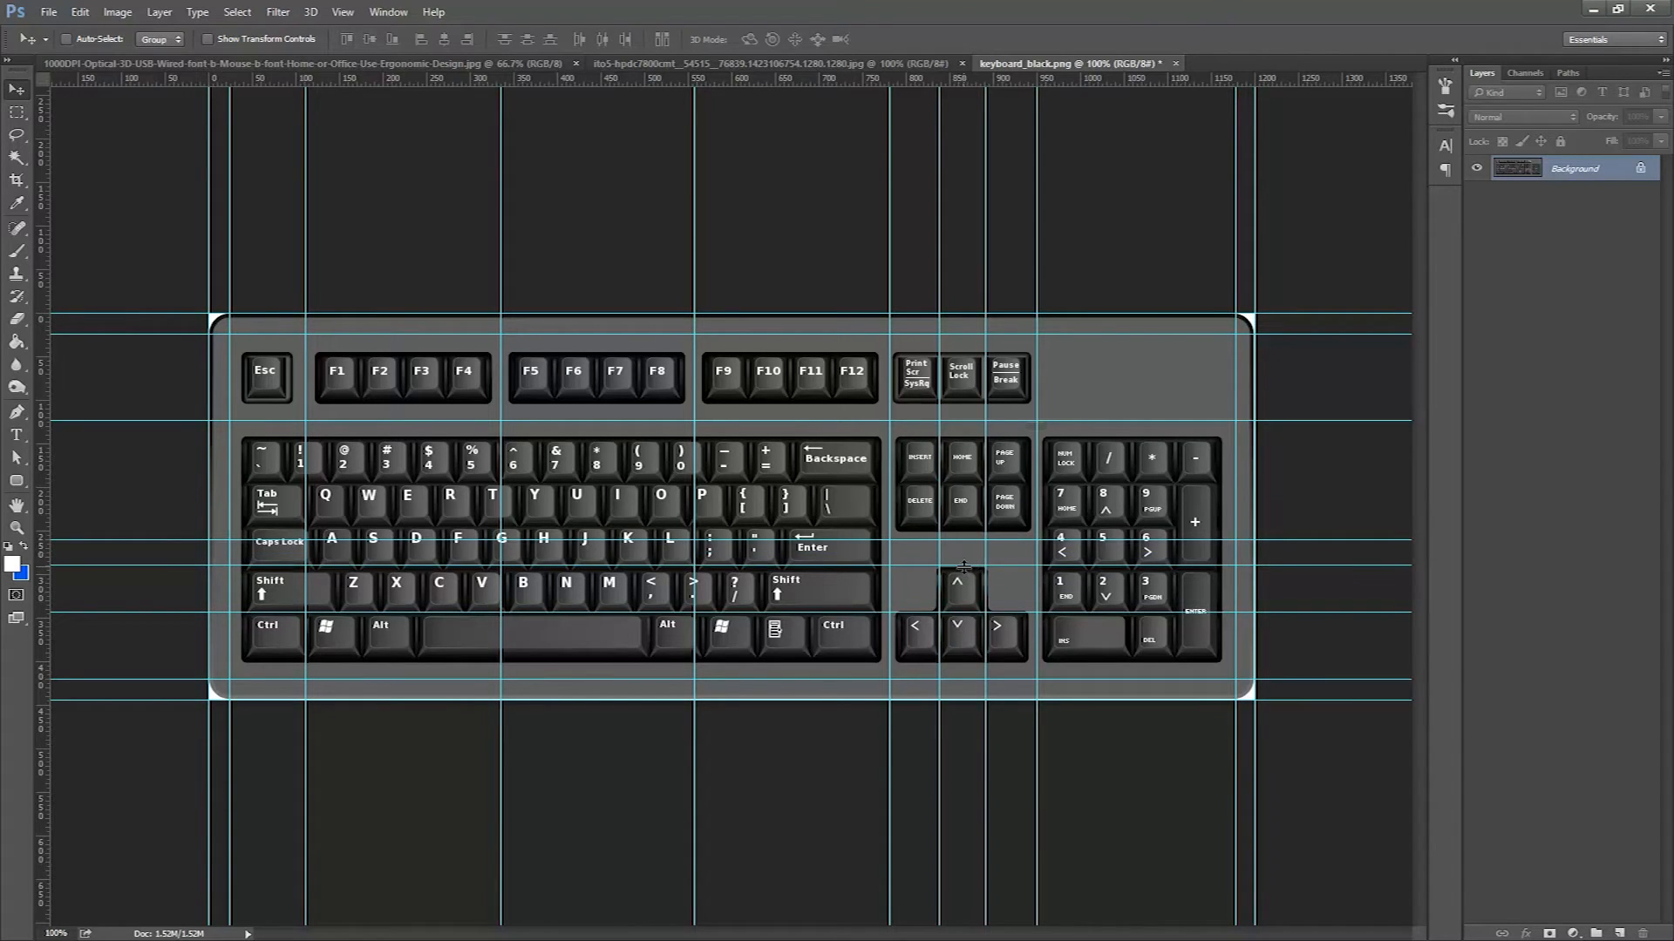
pyautogui.hotkey('ctrl', 'z')
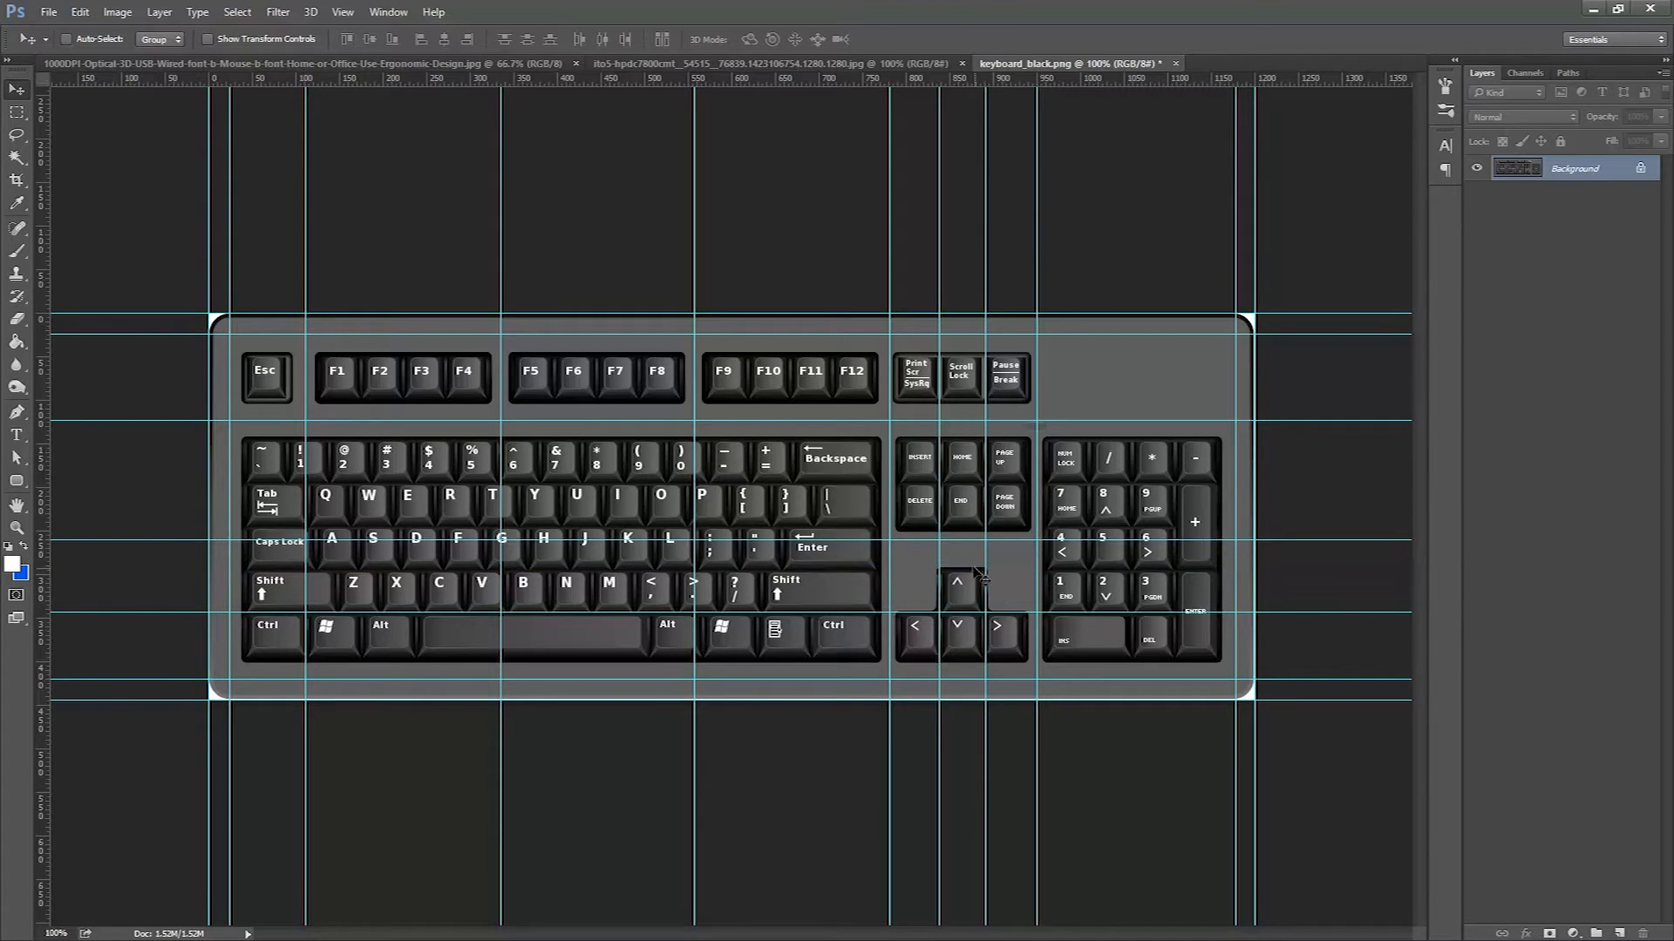
pyautogui.moveTo(965, 542); pyautogui.dragTo(969, 551)
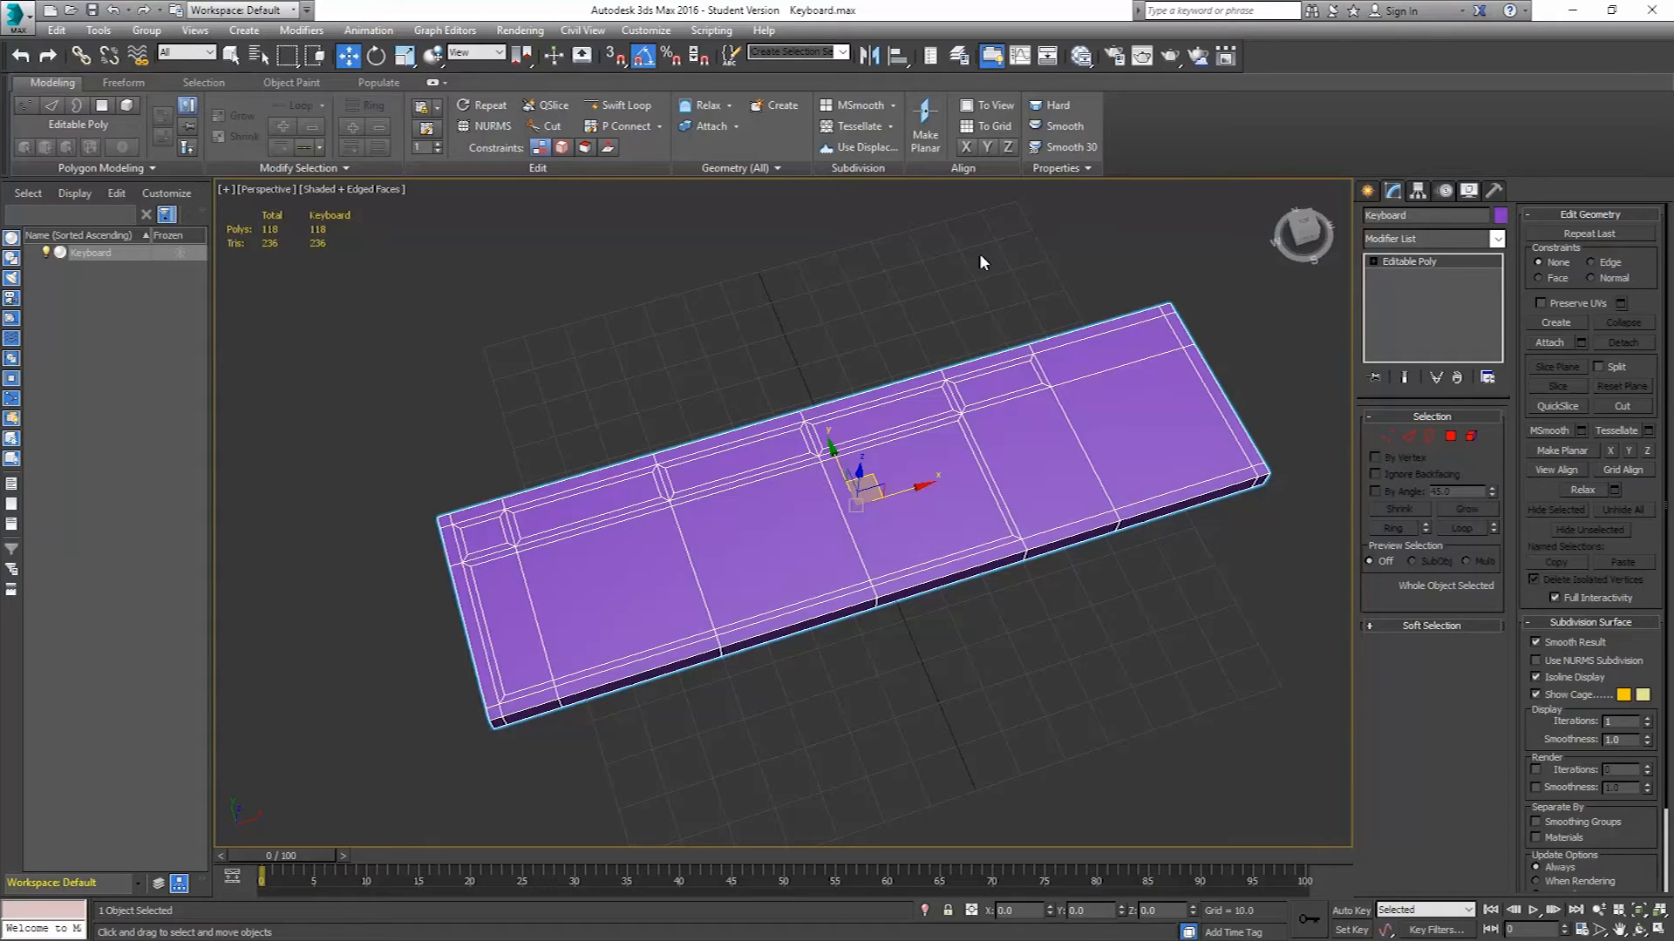
# Switch to Top view and insert a horizontal edge loop across the lower key area with Swift Loop.
pyautogui.click(625, 111)
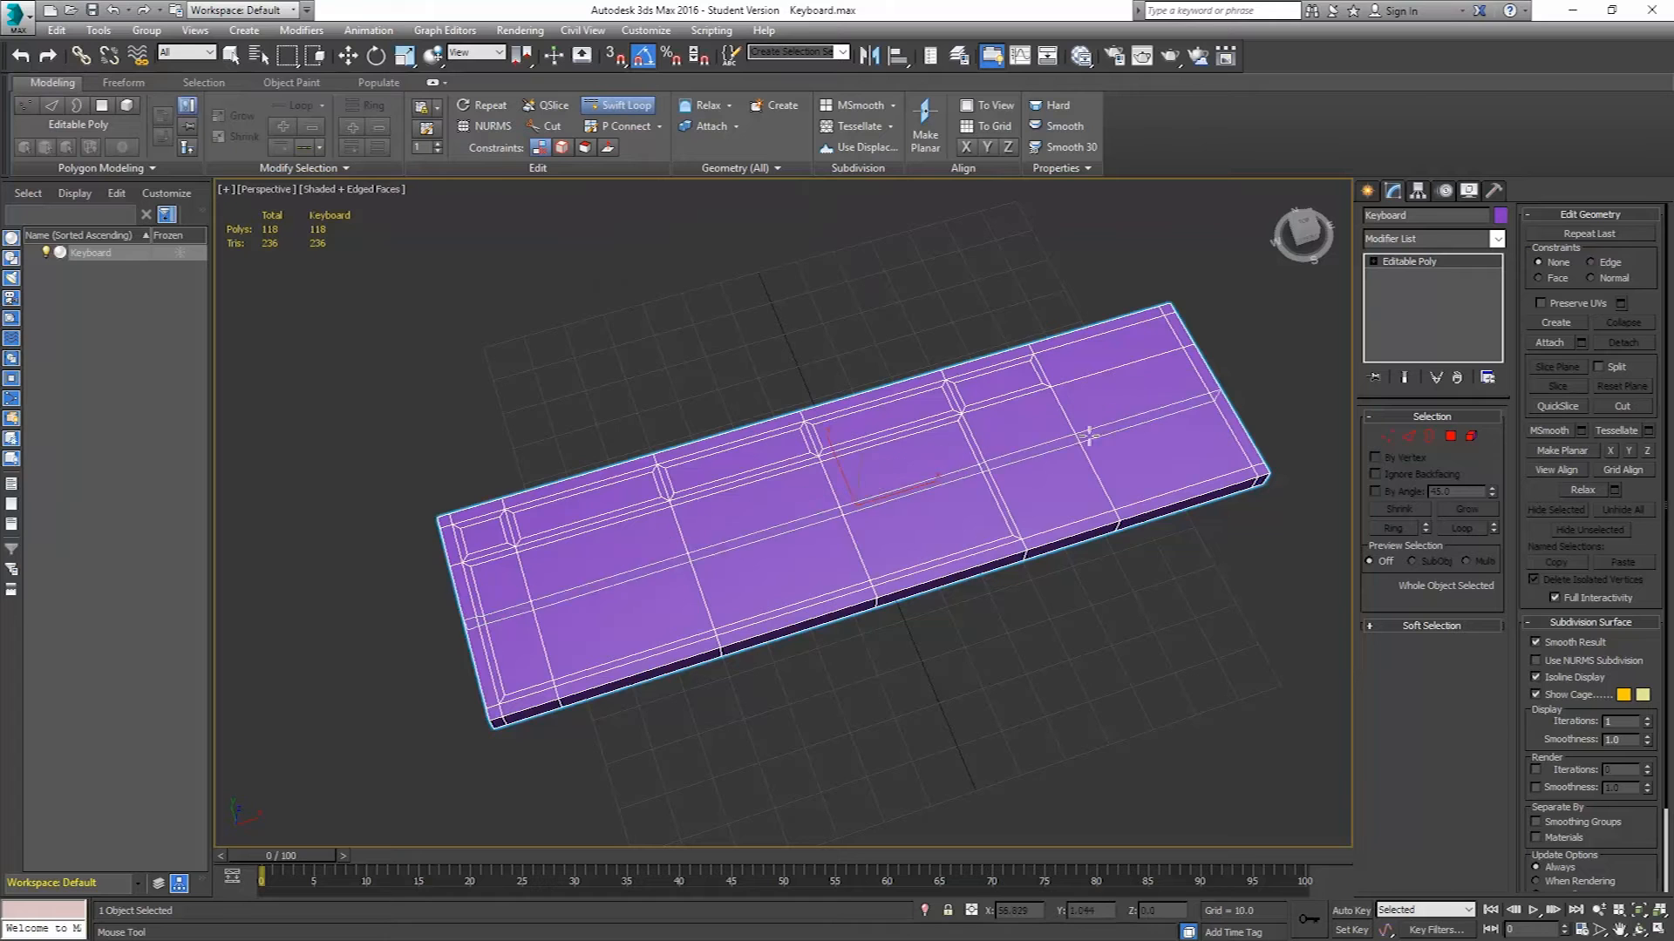
pyautogui.keyDown('alt'); pyautogui.moveTo(1138, 436); pyautogui.dragTo(1206, 521, button='middle'); pyautogui.keyUp('alt')
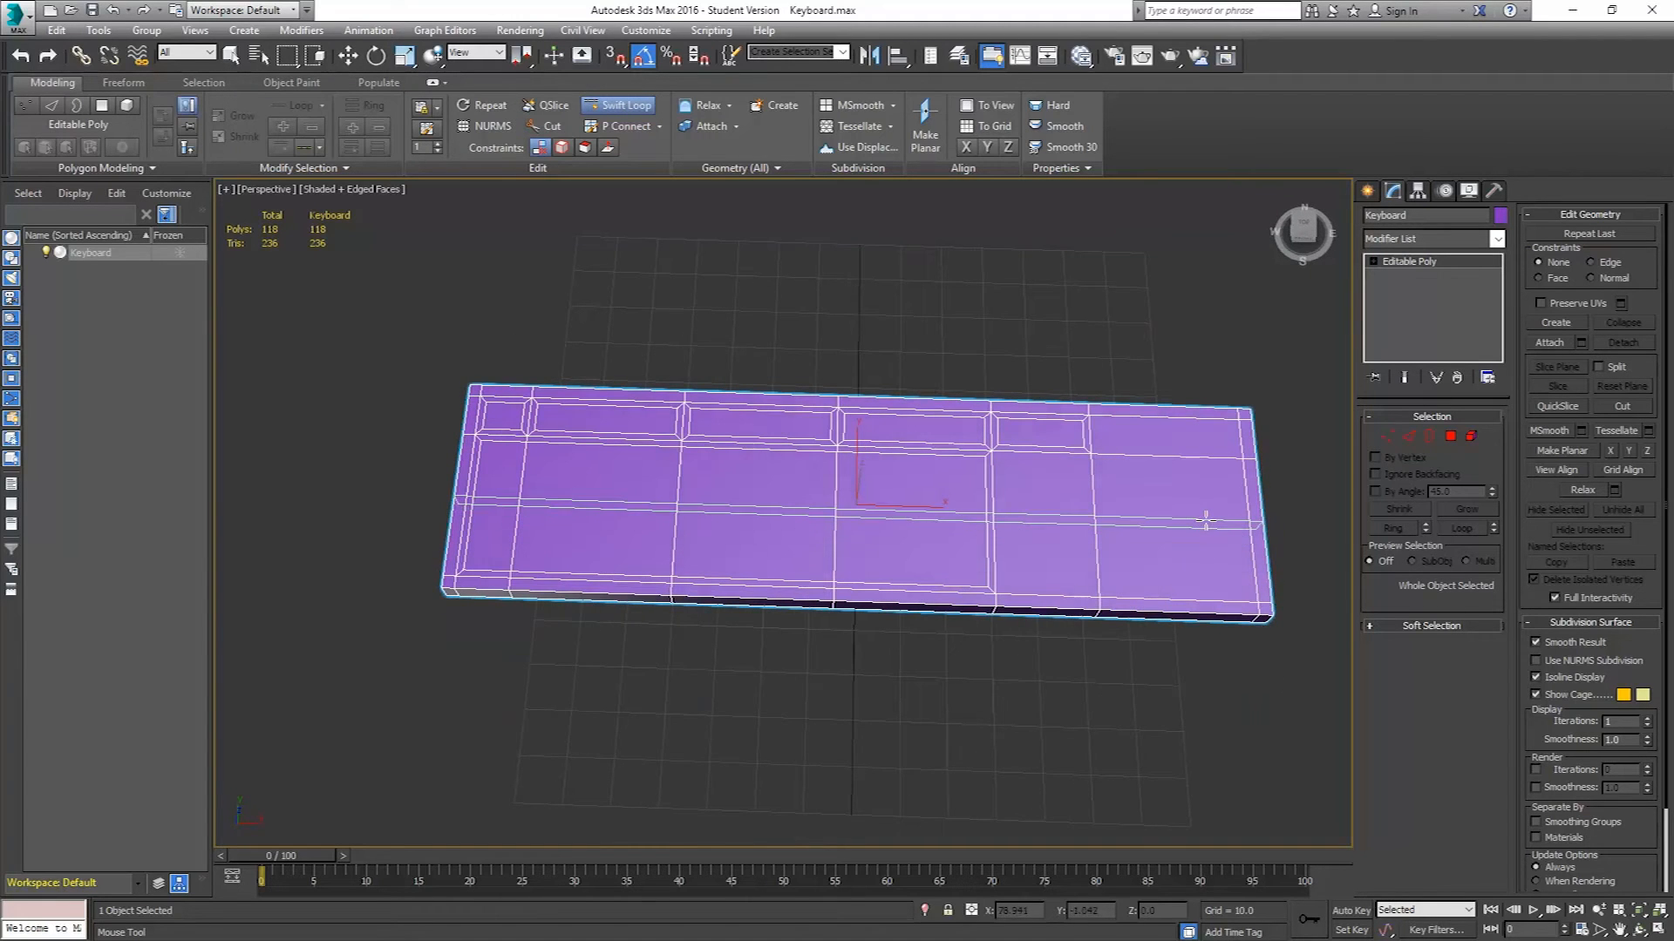
pyautogui.press('t')
pyautogui.scroll(1, 1205, 522)
pyautogui.scroll(-2, 1113, 496)
pyautogui.moveTo(1190, 545); pyautogui.dragTo(932, 524, button='middle')
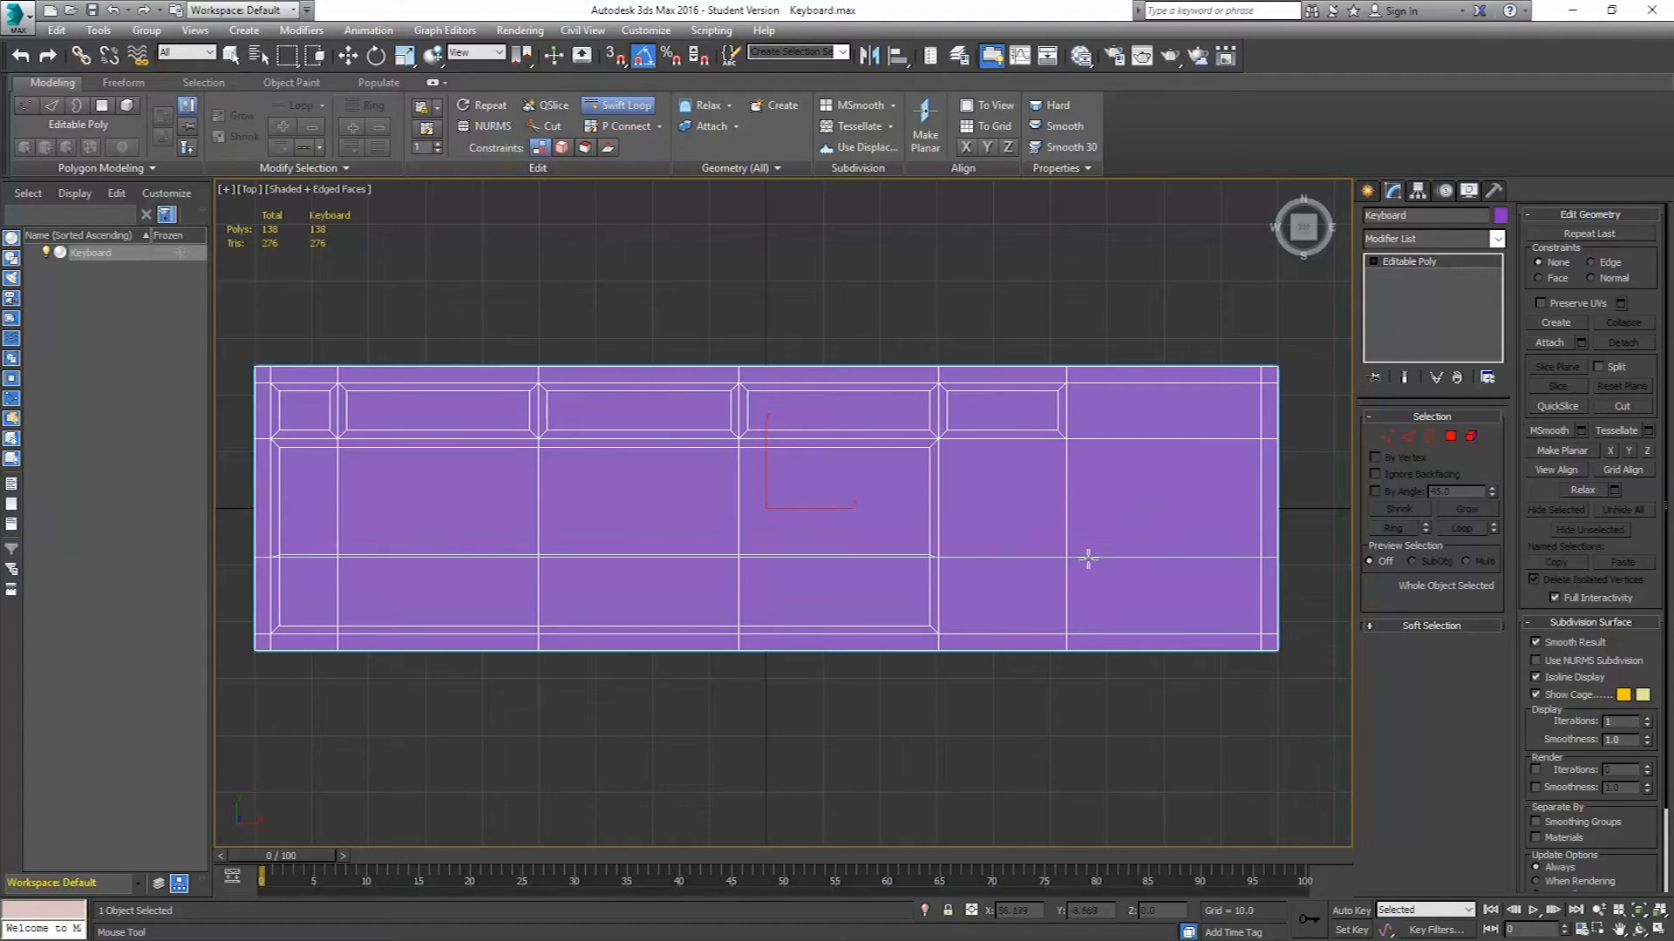
# Insert further vertical and horizontal edge loops around the arrow-key region with Swift Loop, then exit the tool.
pyautogui.click(858, 561)
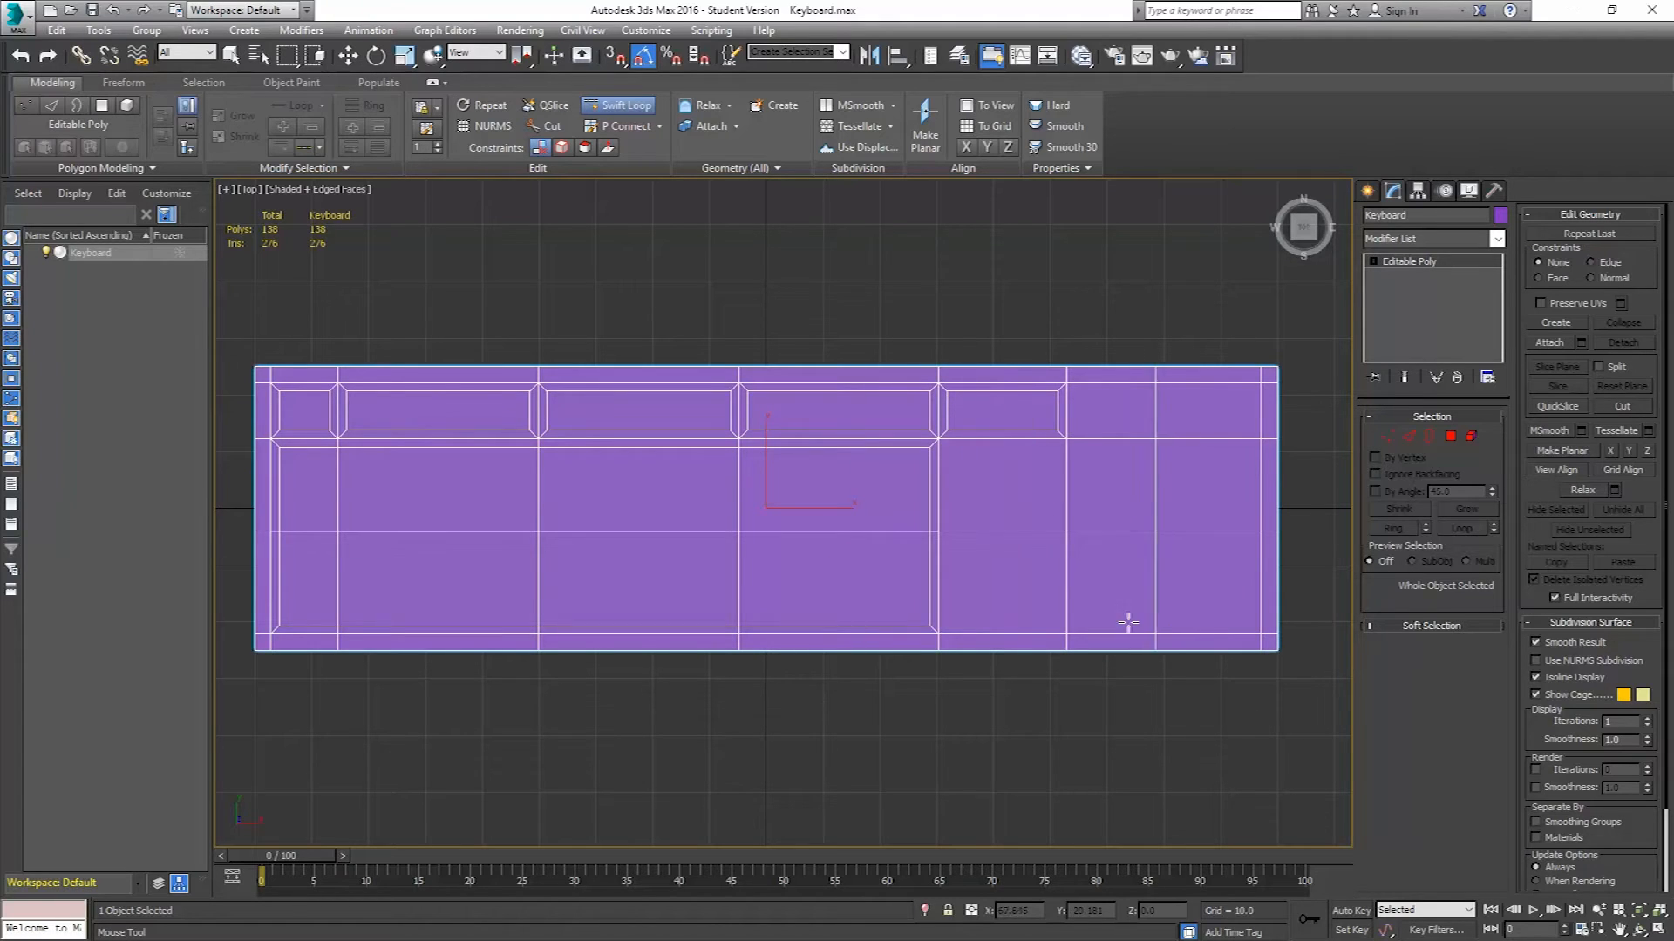
pyautogui.click(985, 582)
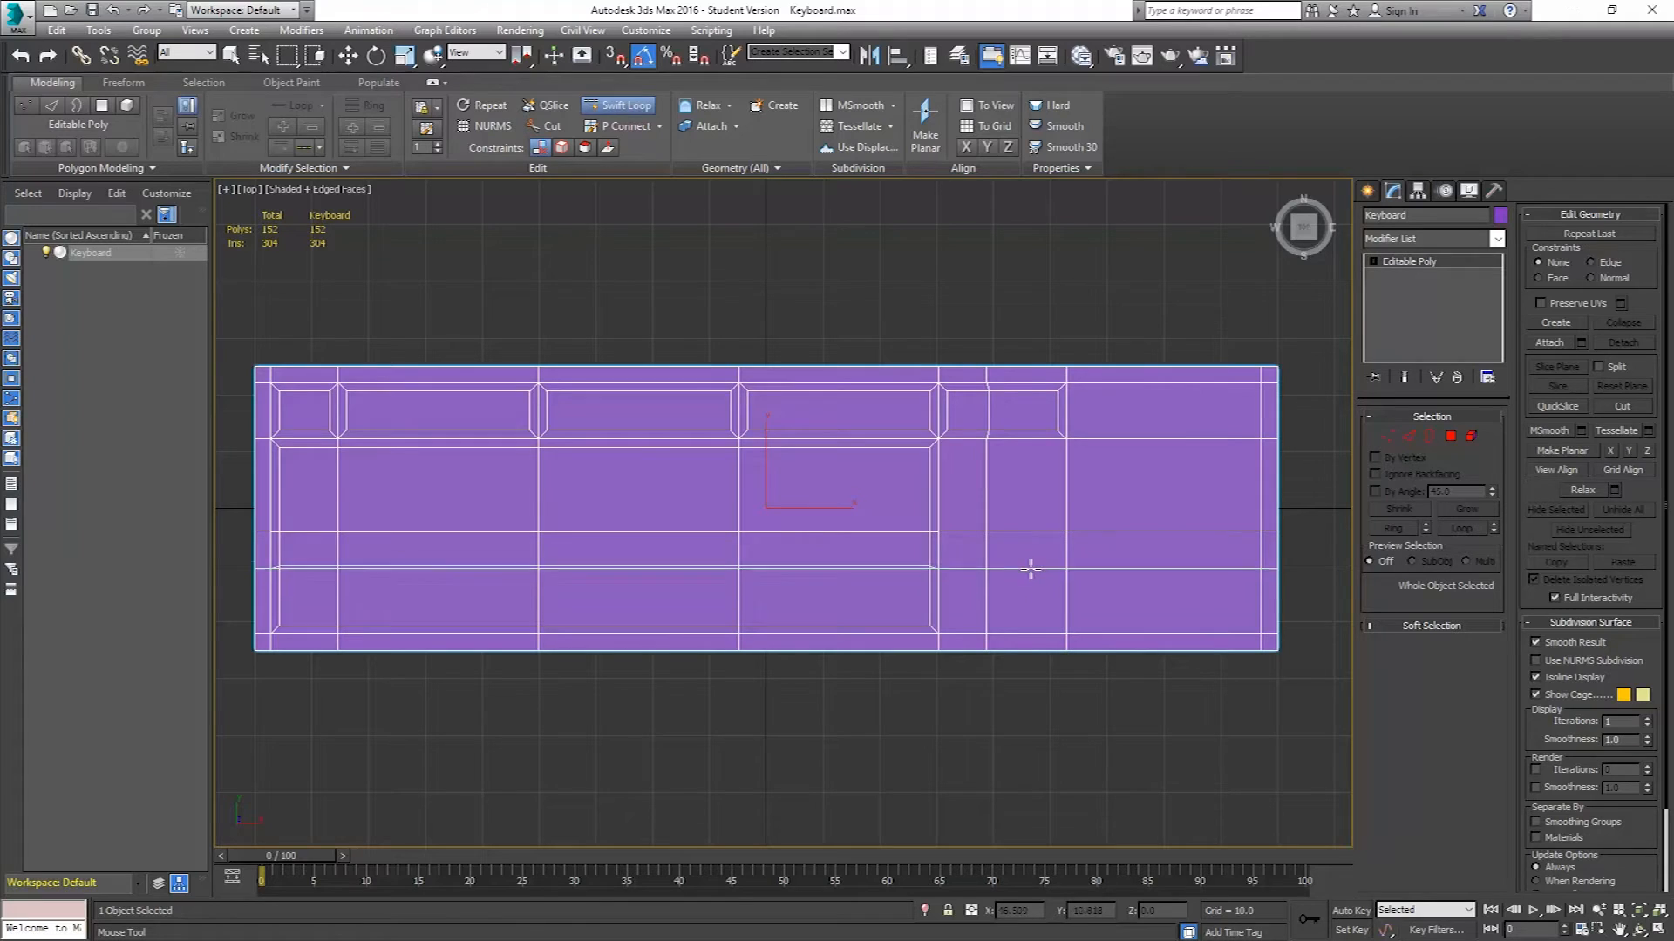
pyautogui.click(1020, 433)
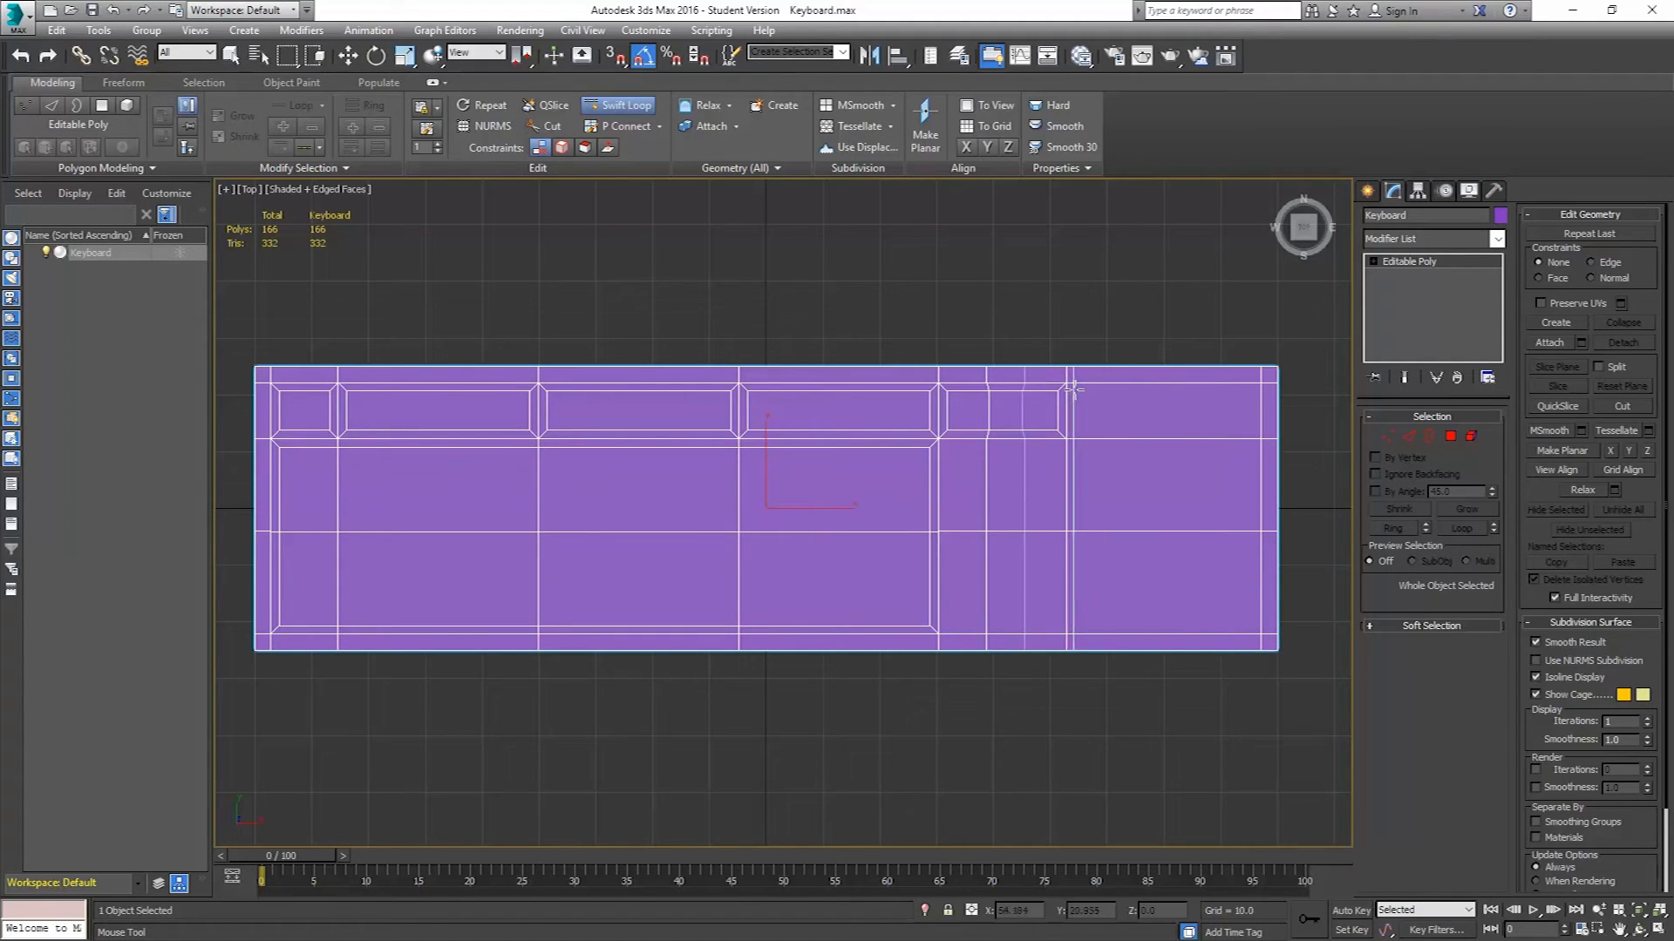
pyautogui.press('Escape')
pyautogui.click(1409, 436)
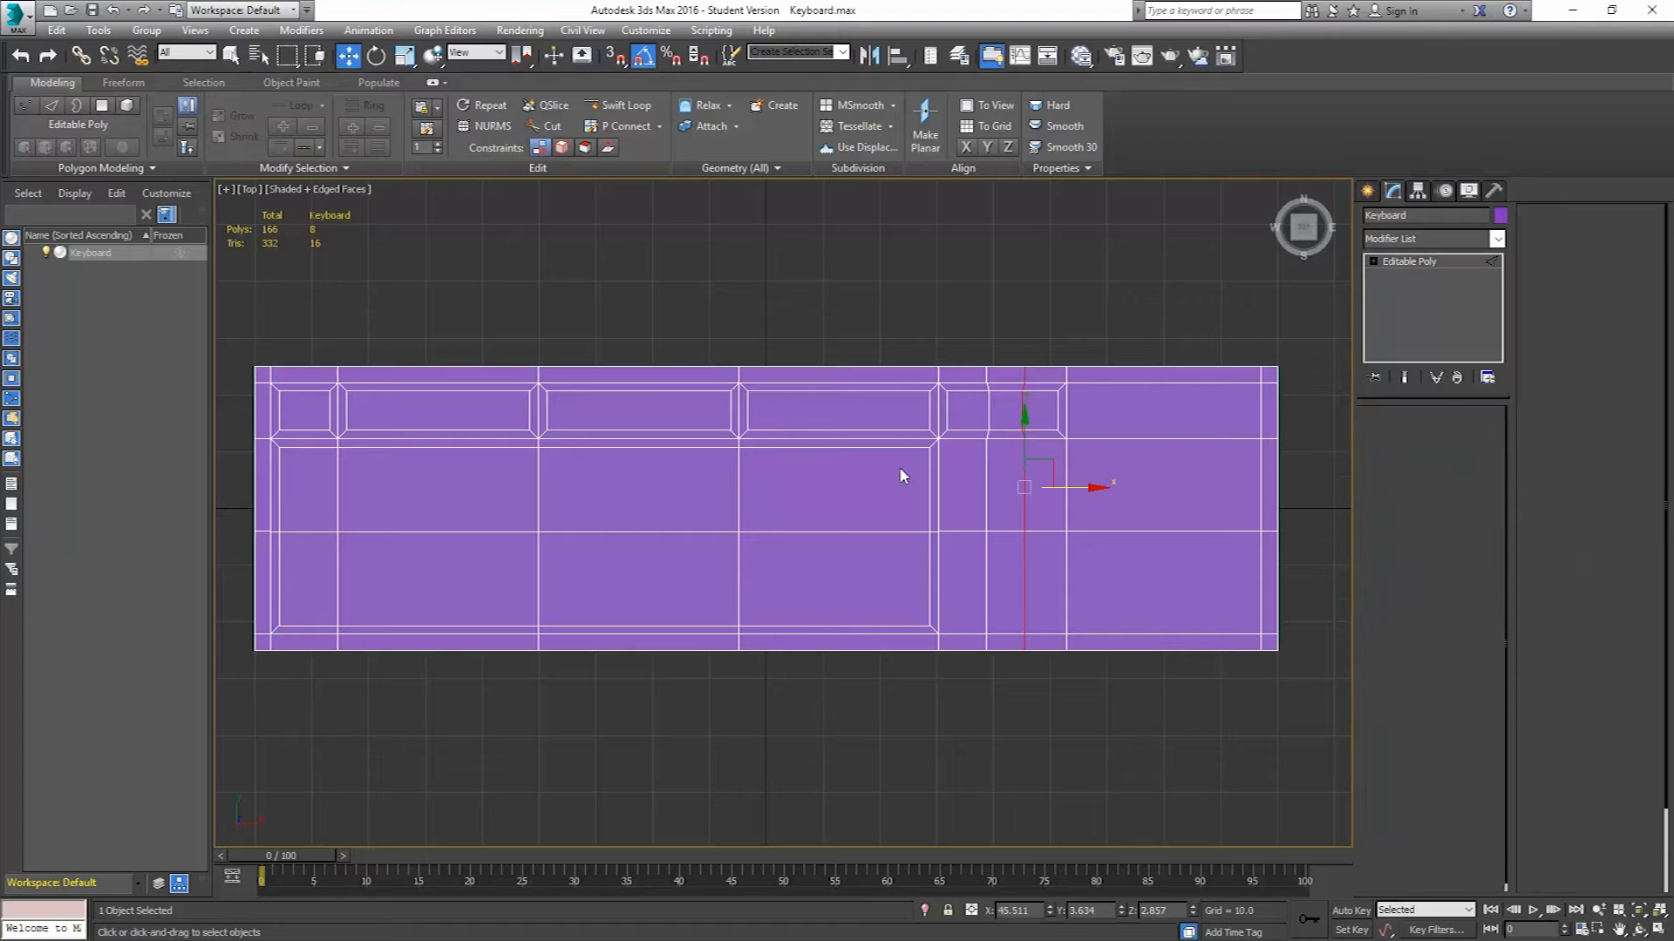
# Select the new vertical edge loop and scale it along X to straighten it.
pyautogui.doubleClick(986, 463)
pyautogui.moveTo(1040, 488); pyautogui.dragTo(1036, 488)
pyautogui.scroll(5, 1022, 397)
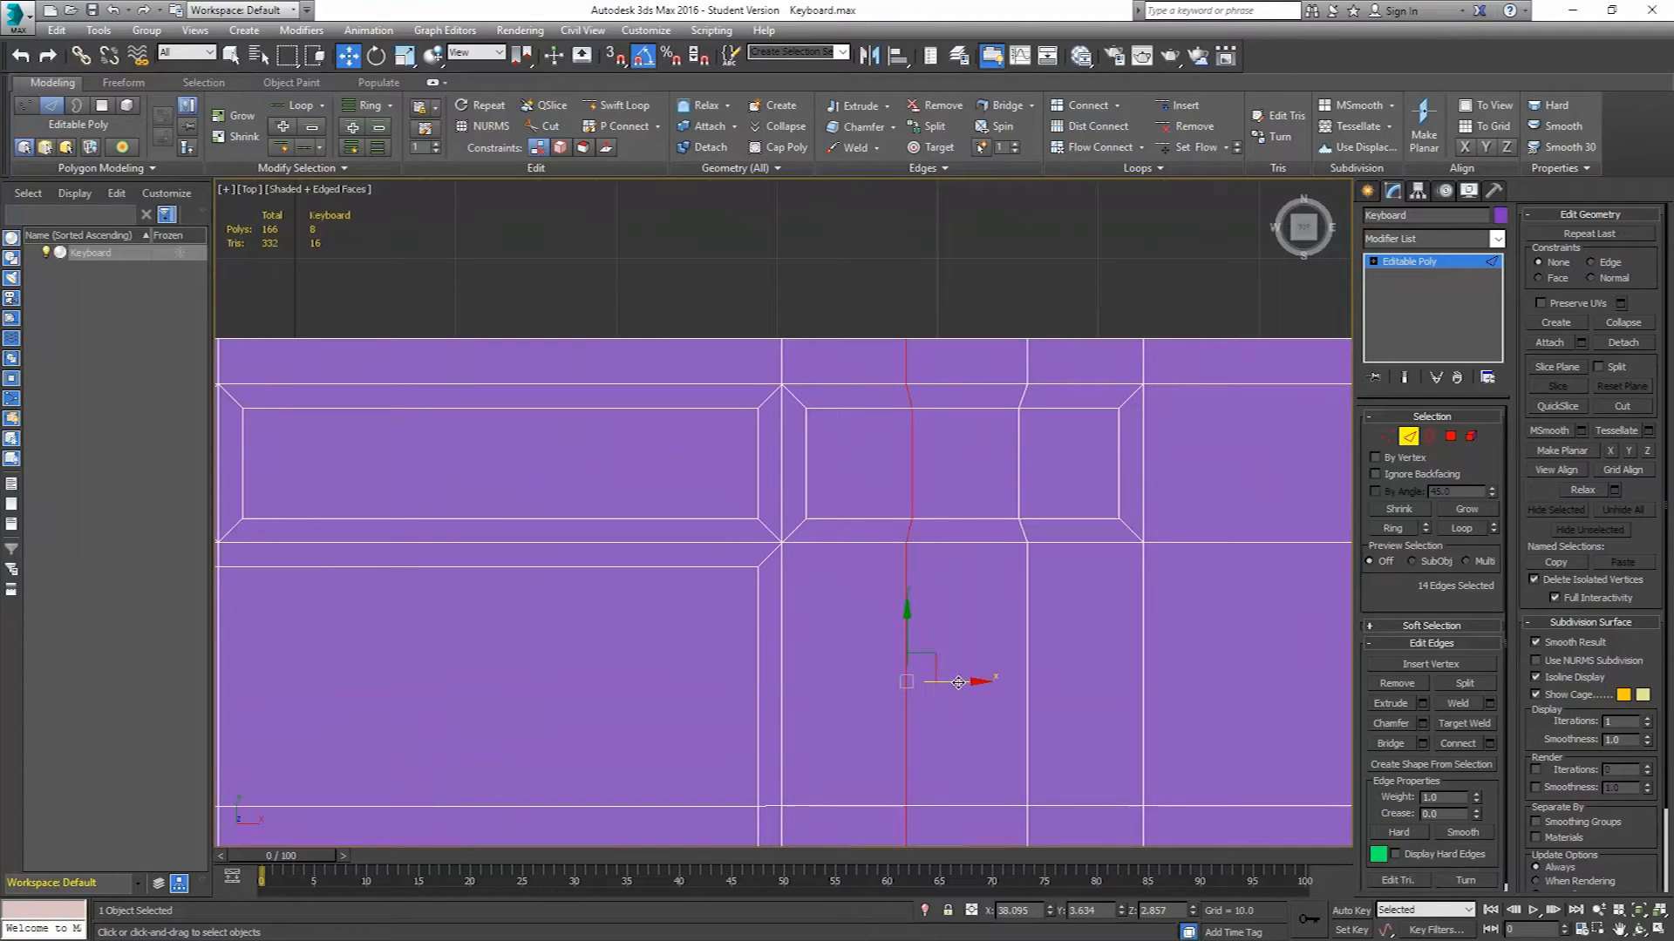
pyautogui.moveTo(958, 682); pyautogui.dragTo(953, 681)
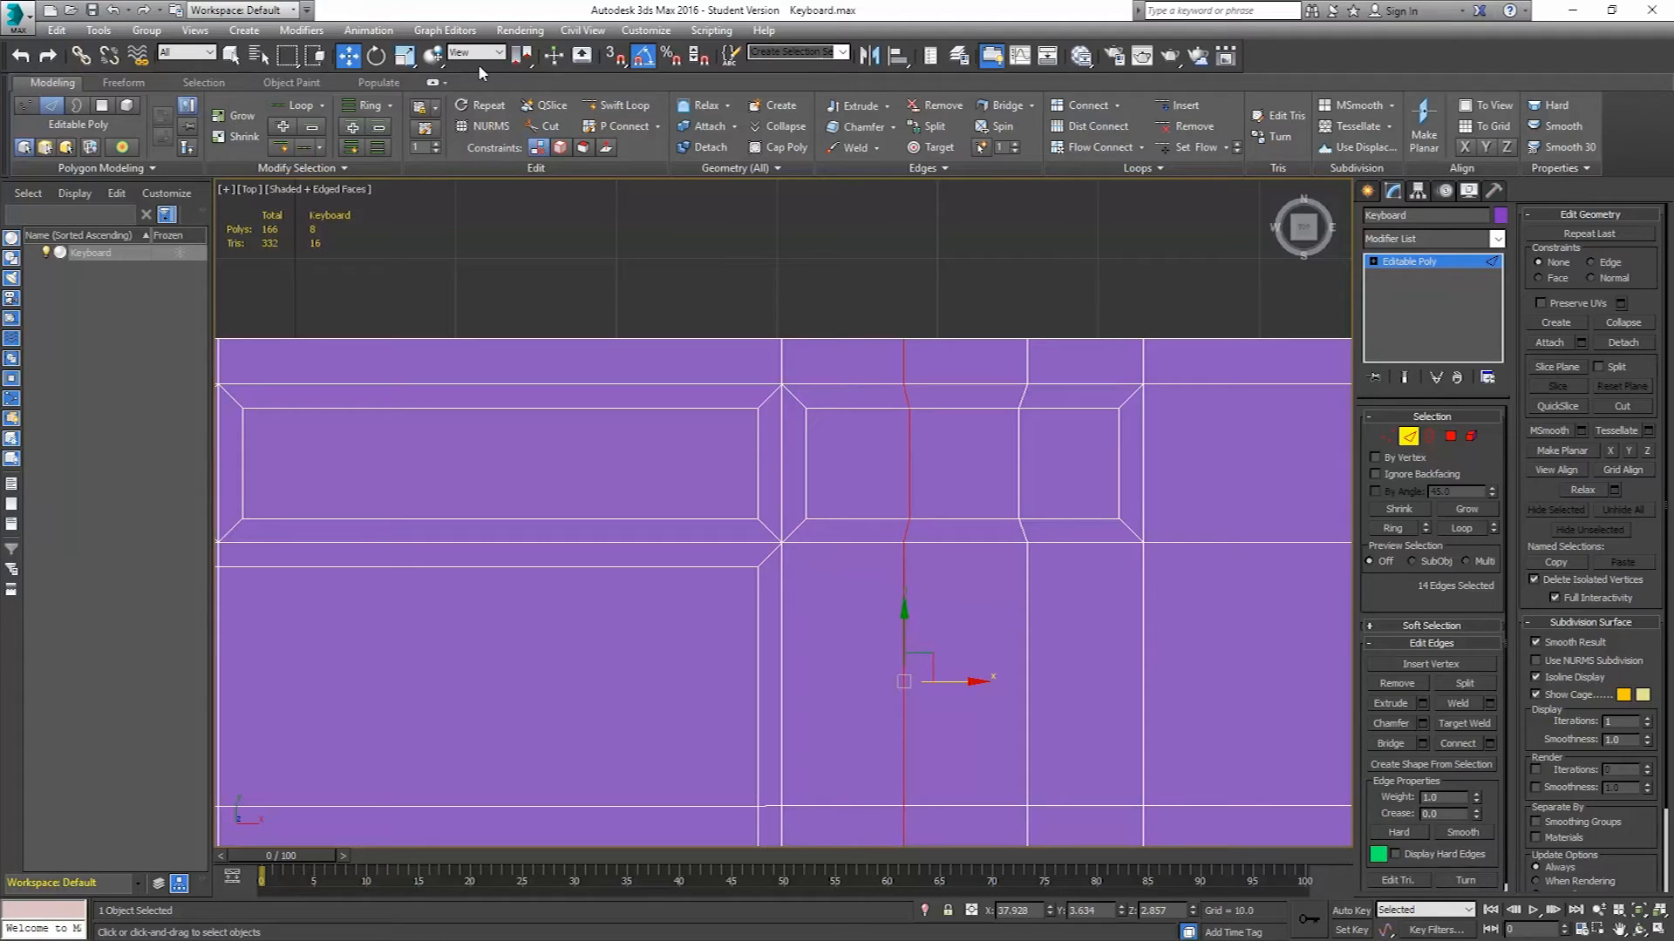
pyautogui.click(405, 56)
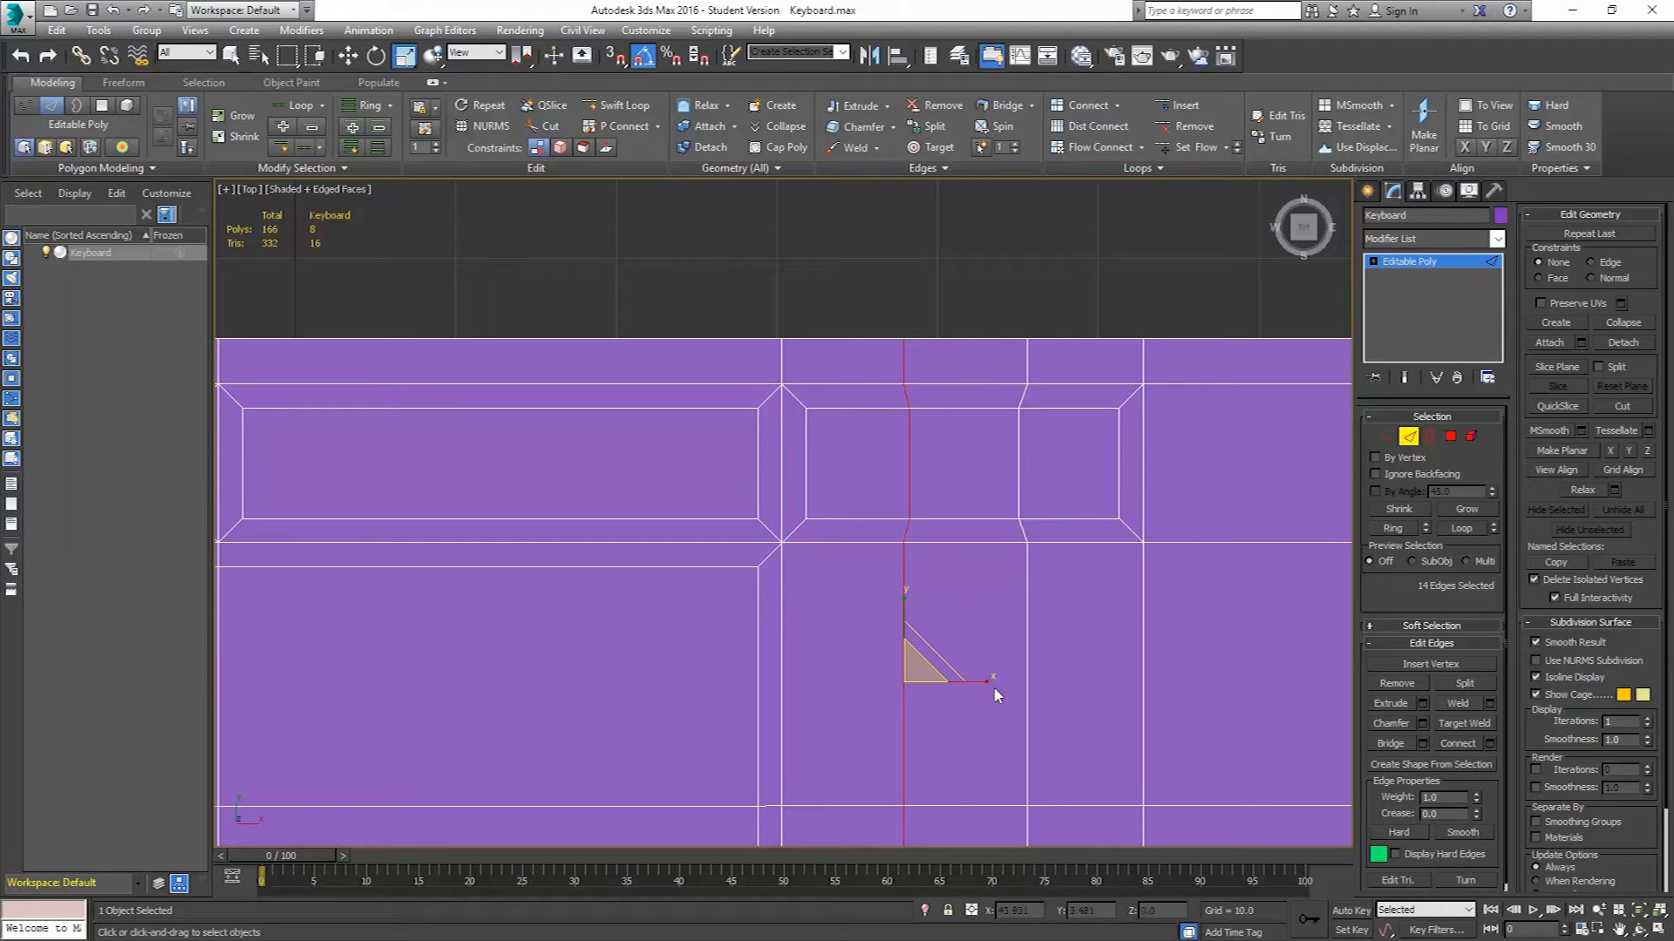
pyautogui.moveTo(979, 677)
pyautogui.mouseDown()
pyautogui.moveTo(226, 675)
pyautogui.moveTo(1390, 639)
pyautogui.moveTo(976, 646)
pyautogui.mouseUp()
# Select the other vertical edge loop and flatten it with Make Planar on X.
pyautogui.doubleClick(1027, 624)
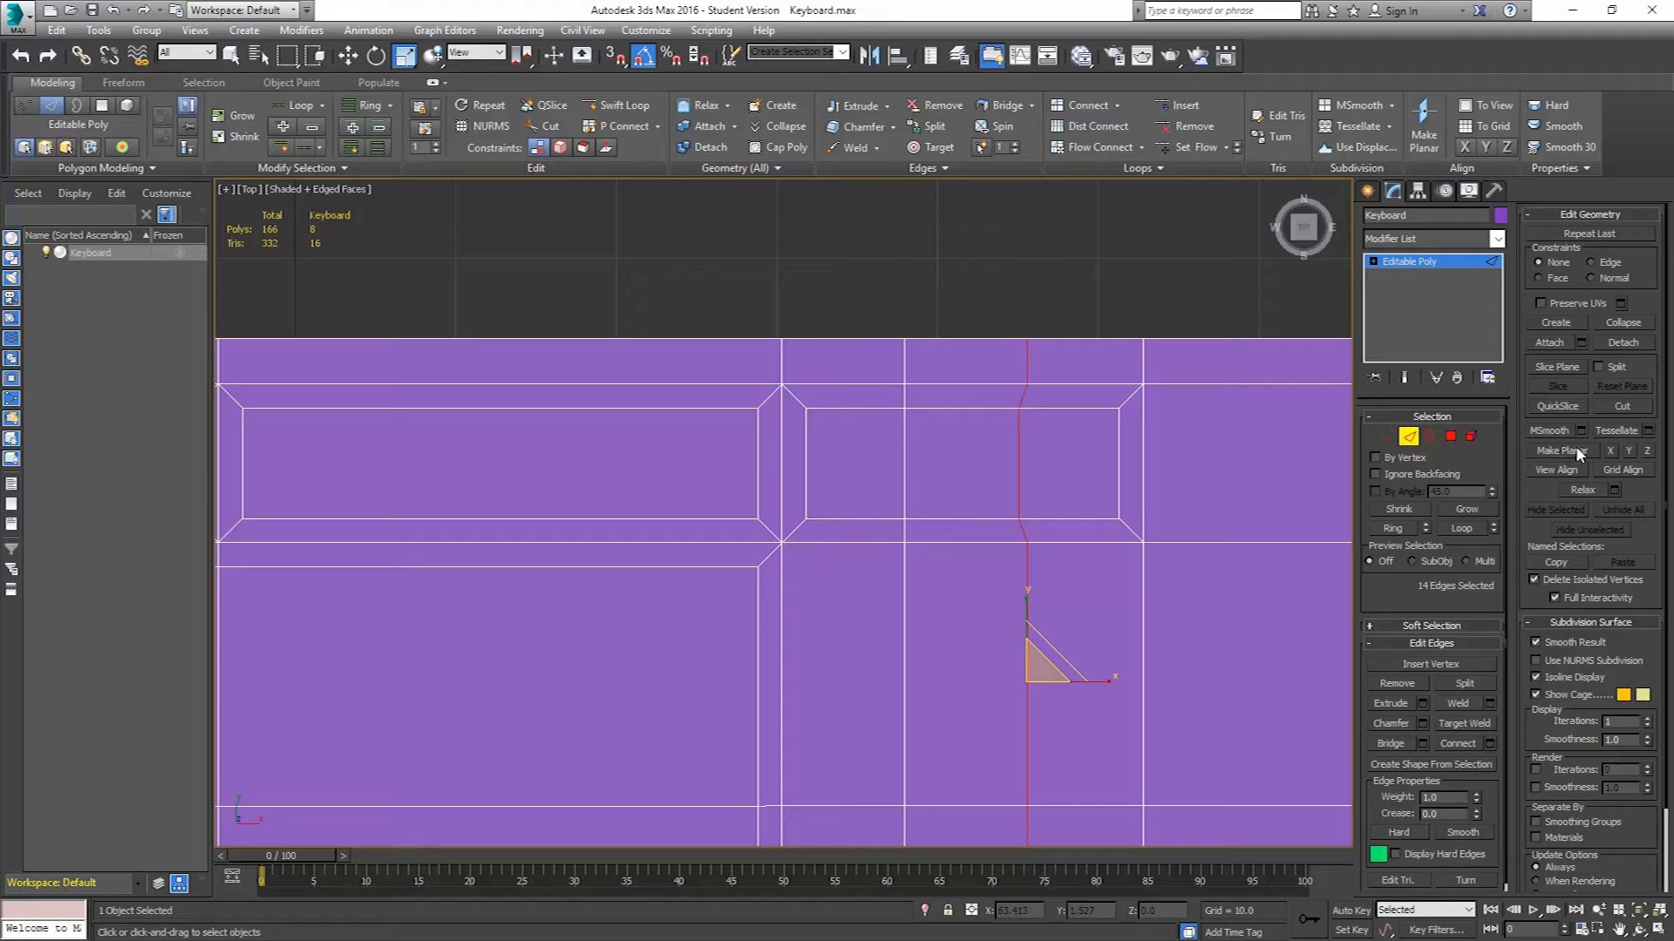
pyautogui.click(1610, 450)
pyautogui.scroll(-4, 1002, 602)
pyautogui.moveTo(1017, 683); pyautogui.dragTo(1009, 441, button='middle')
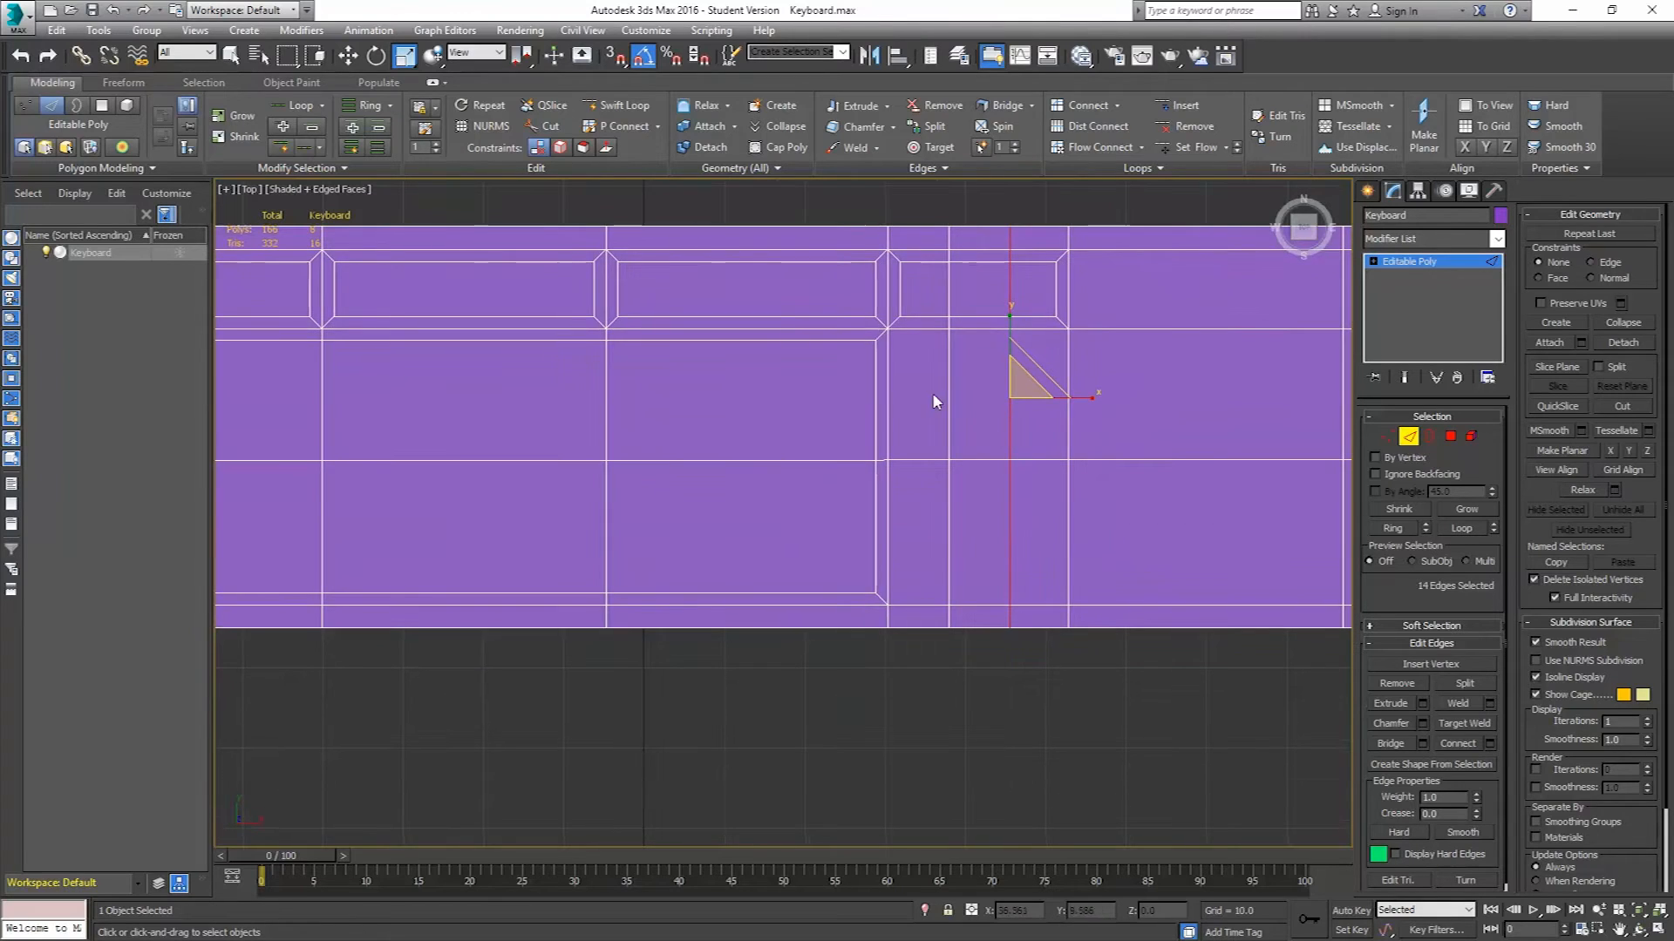
# Insert a horizontal edge loop across the keyboard's lower area with Swift Loop.
pyautogui.click(624, 106)
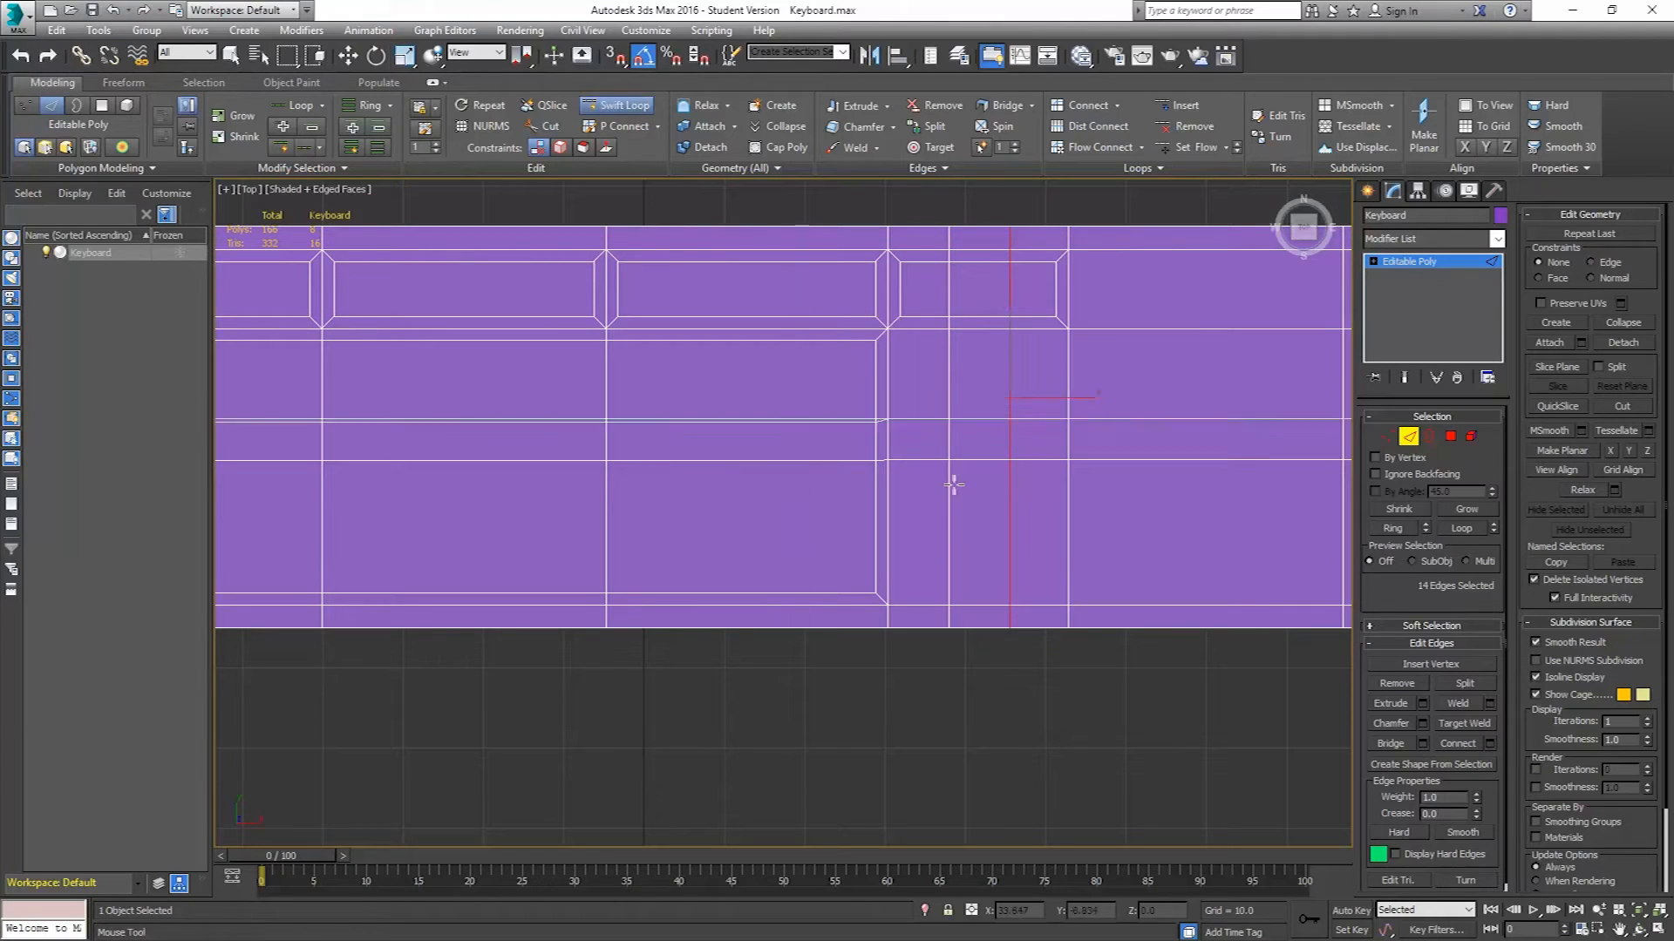
pyautogui.click(1000, 538)
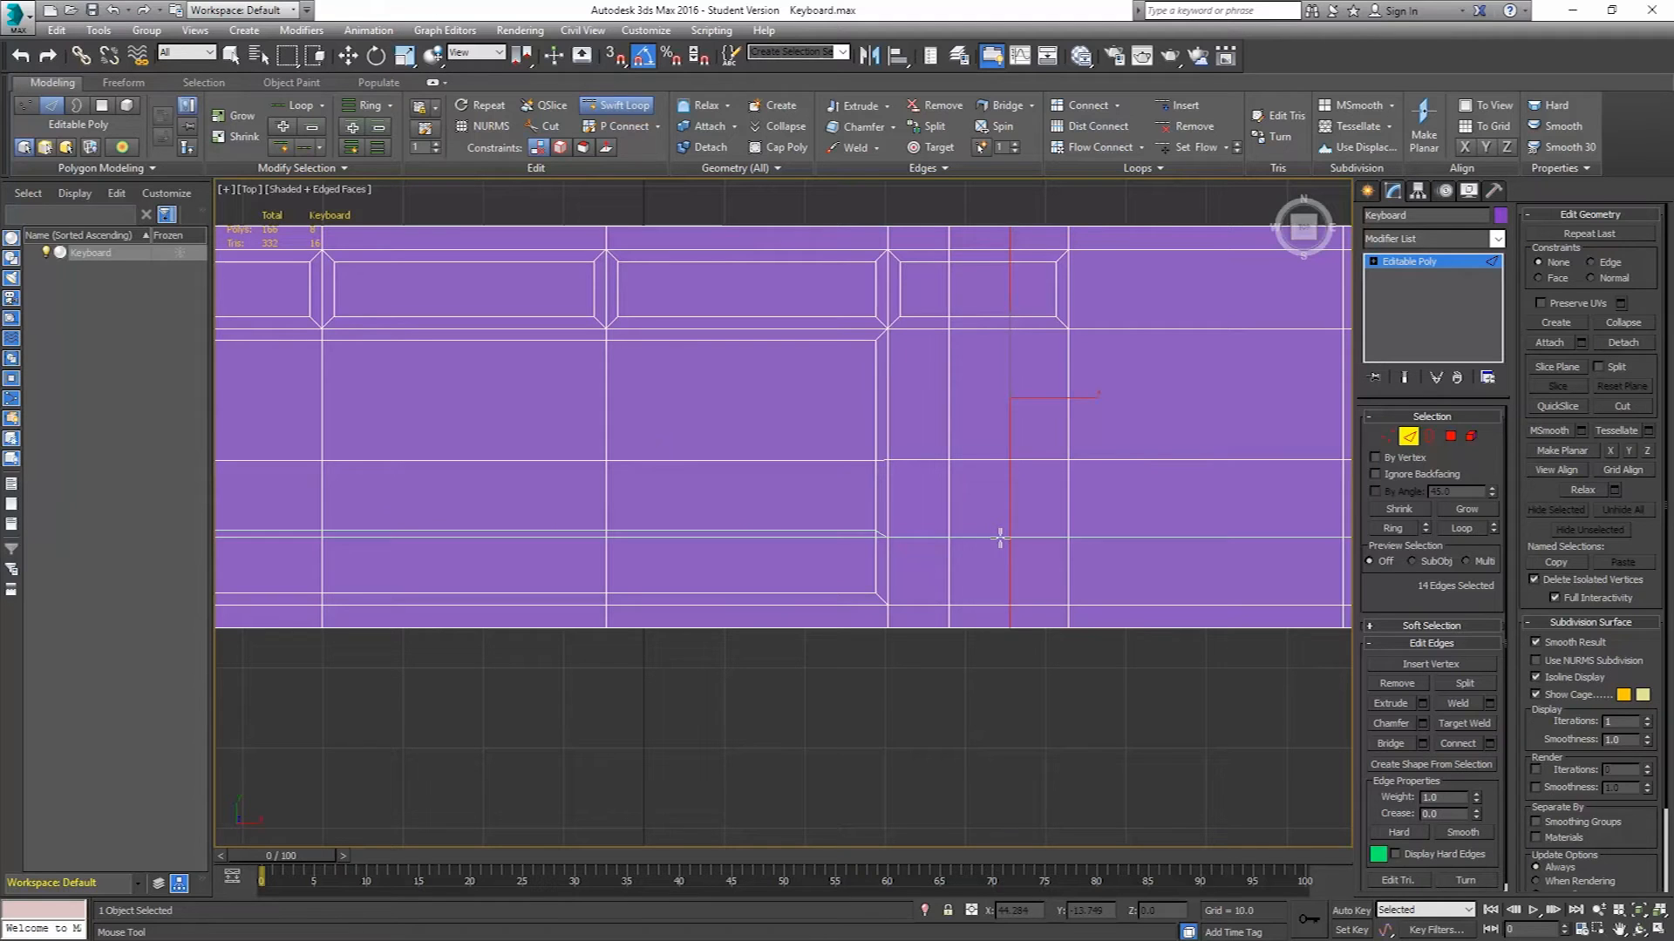
pyautogui.click(1133, 534)
pyautogui.press('w')
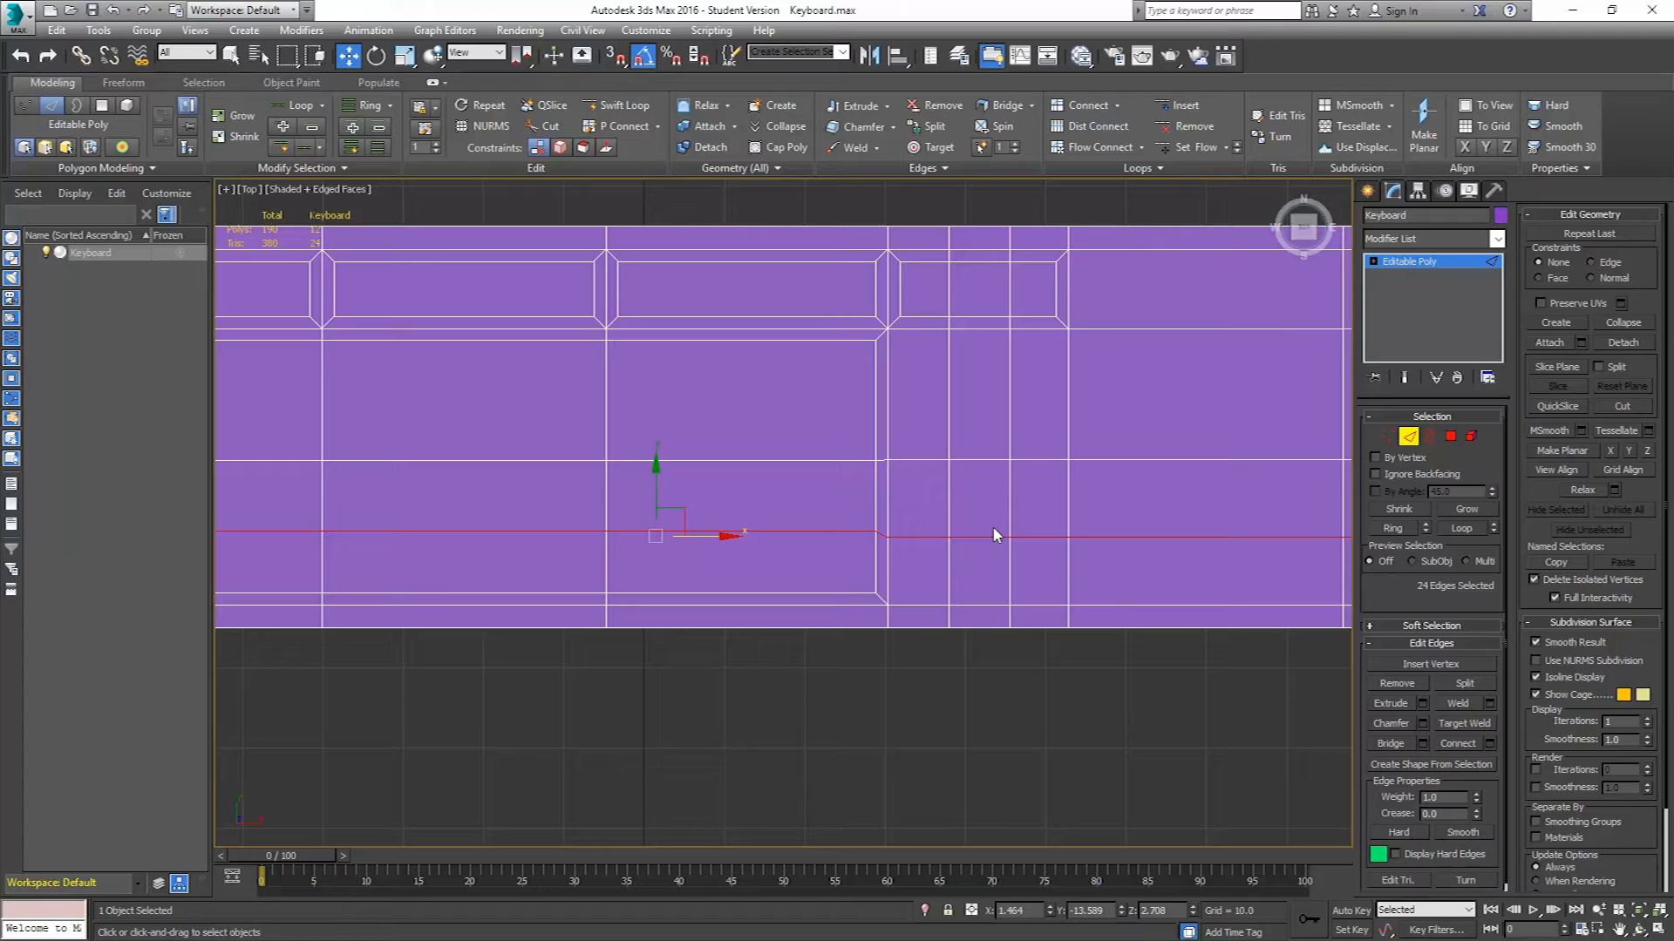
pyautogui.click(1451, 439)
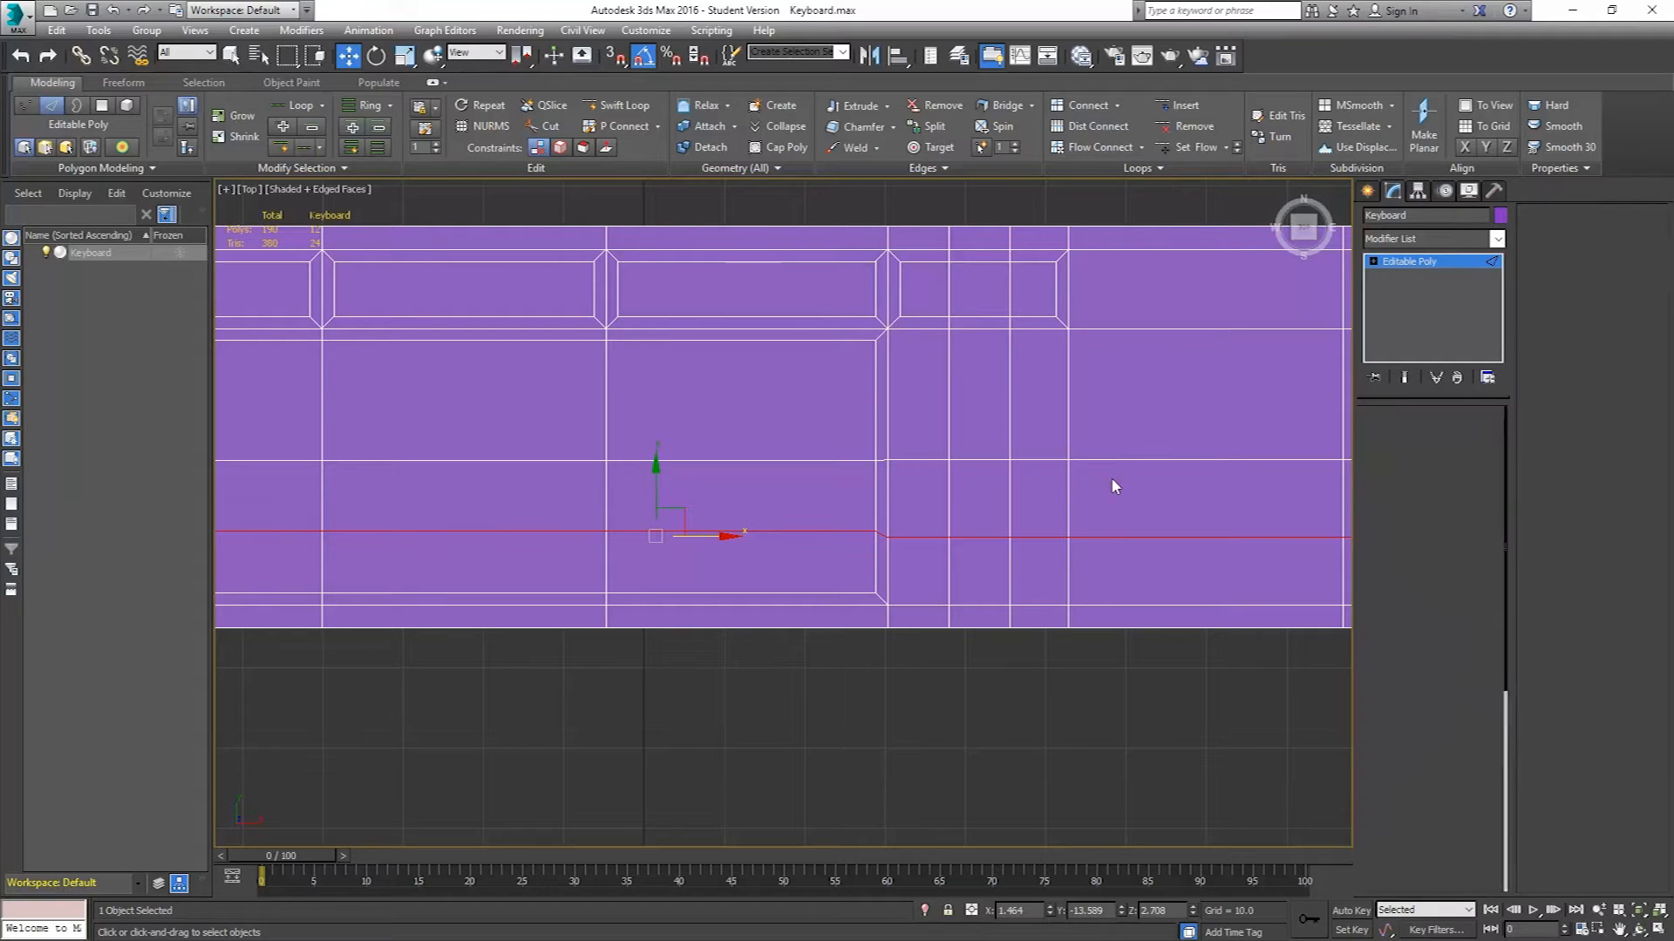
# Select the three polygons above the arrow-key region and inset them by 1.5.
pyautogui.click(918, 501)
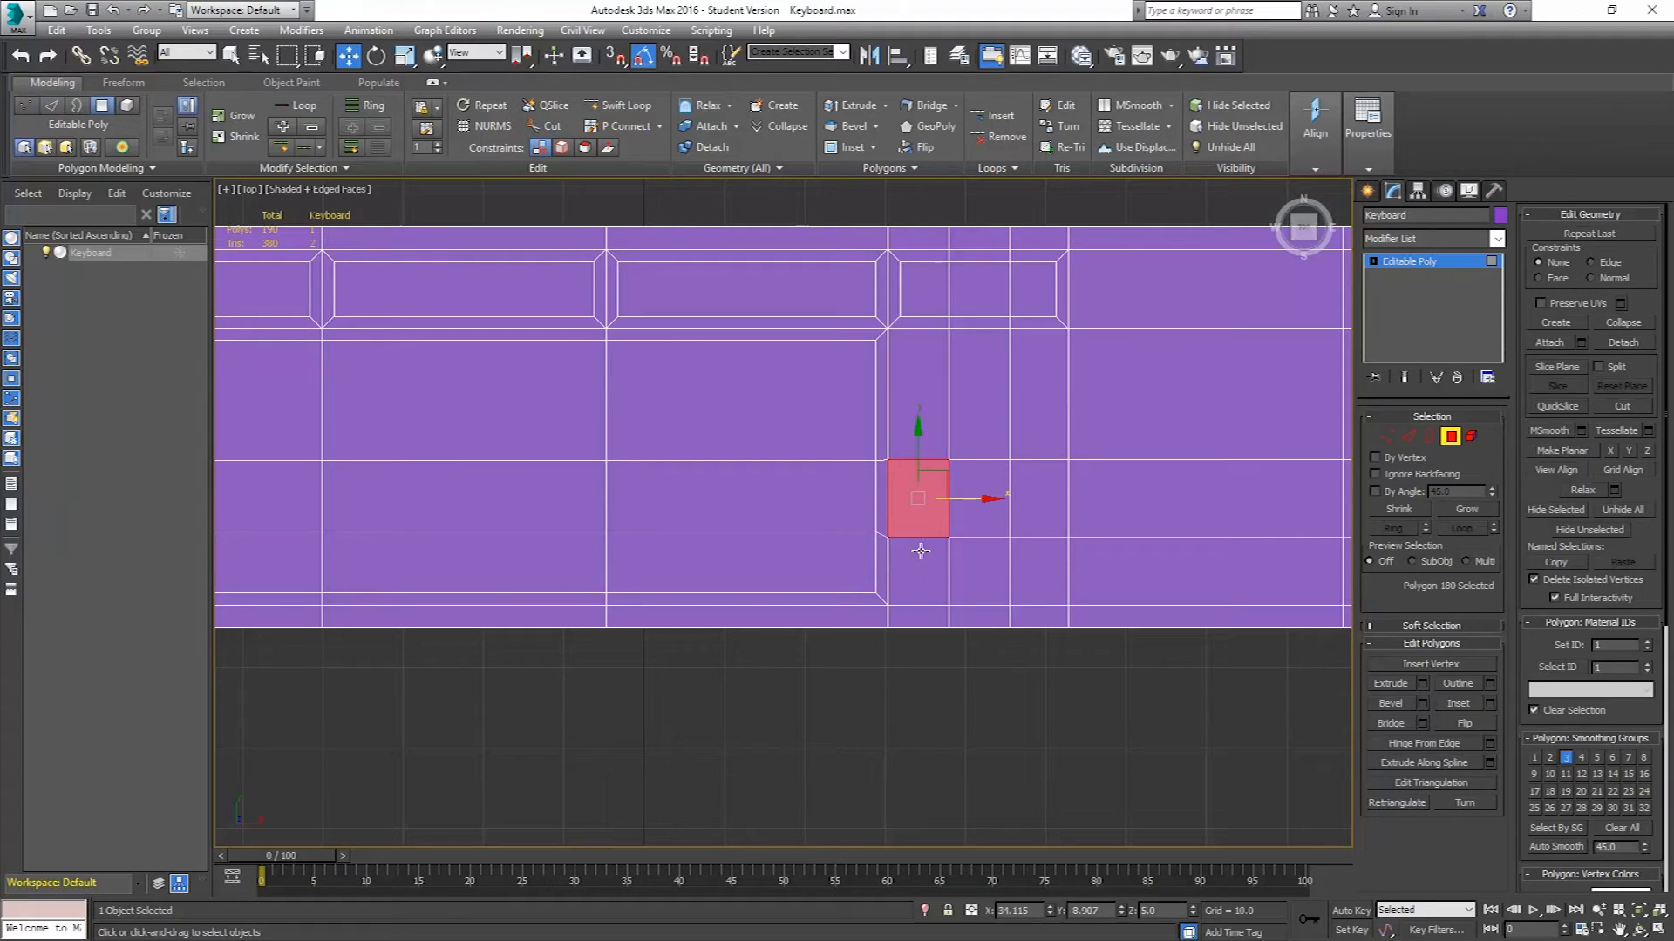
pyautogui.click(918, 373)
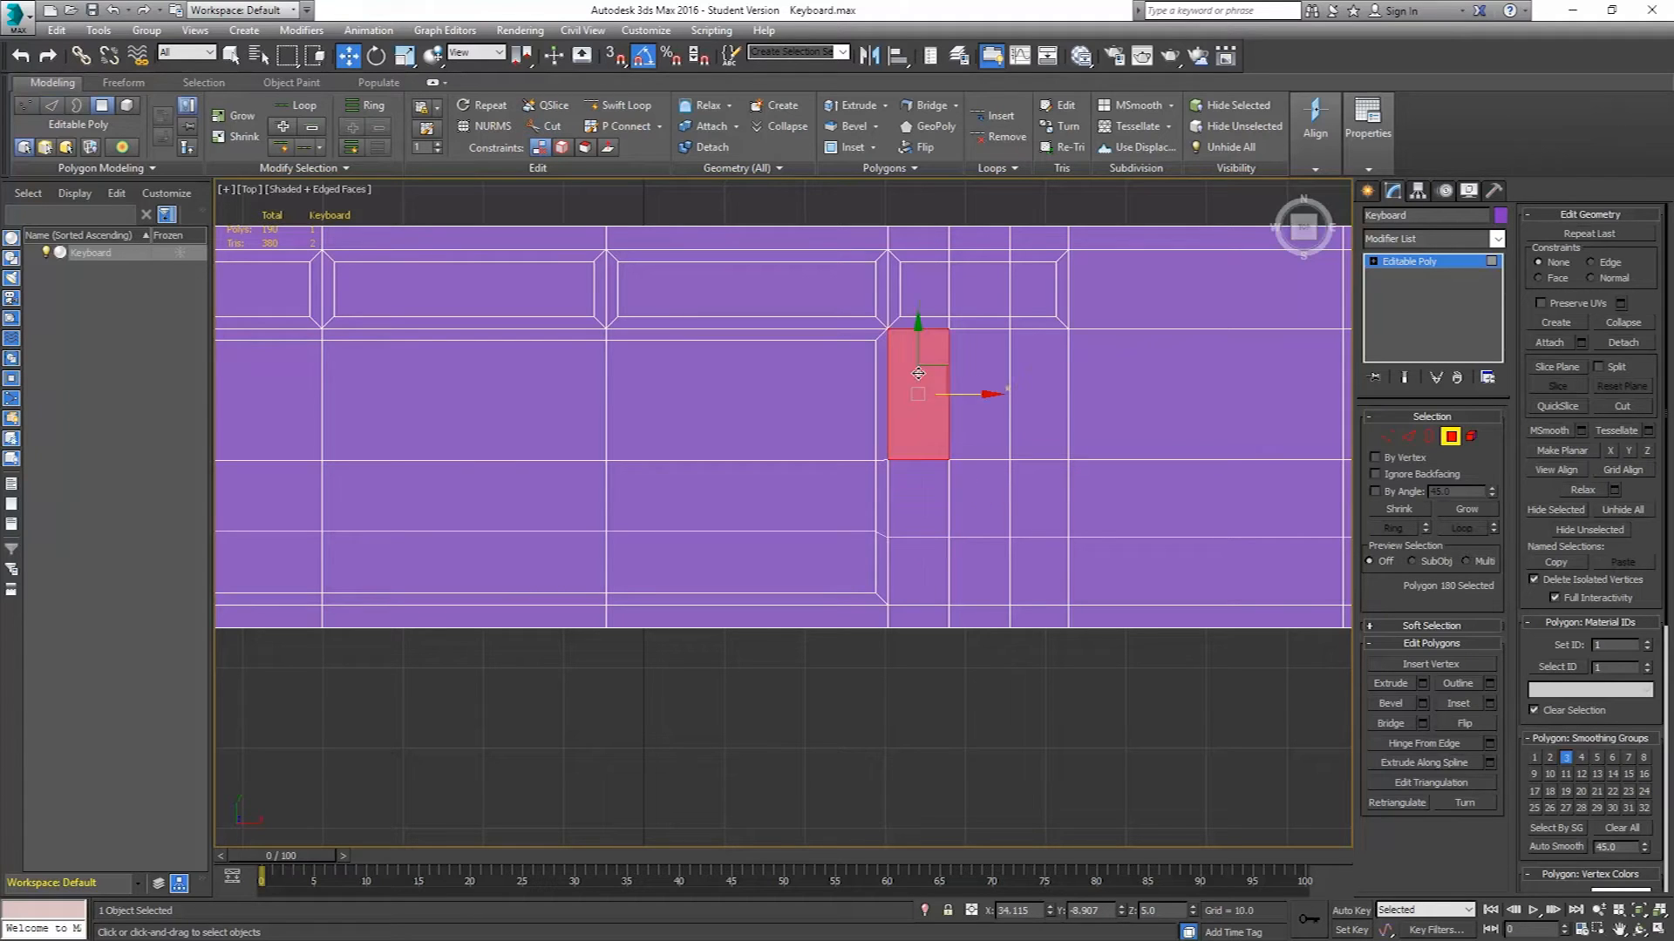
pyautogui.keyDown('ctrl'); pyautogui.click(995, 390); pyautogui.keyUp('ctrl')
pyautogui.keyDown('ctrl'); pyautogui.click(1033, 384); pyautogui.keyUp('ctrl')
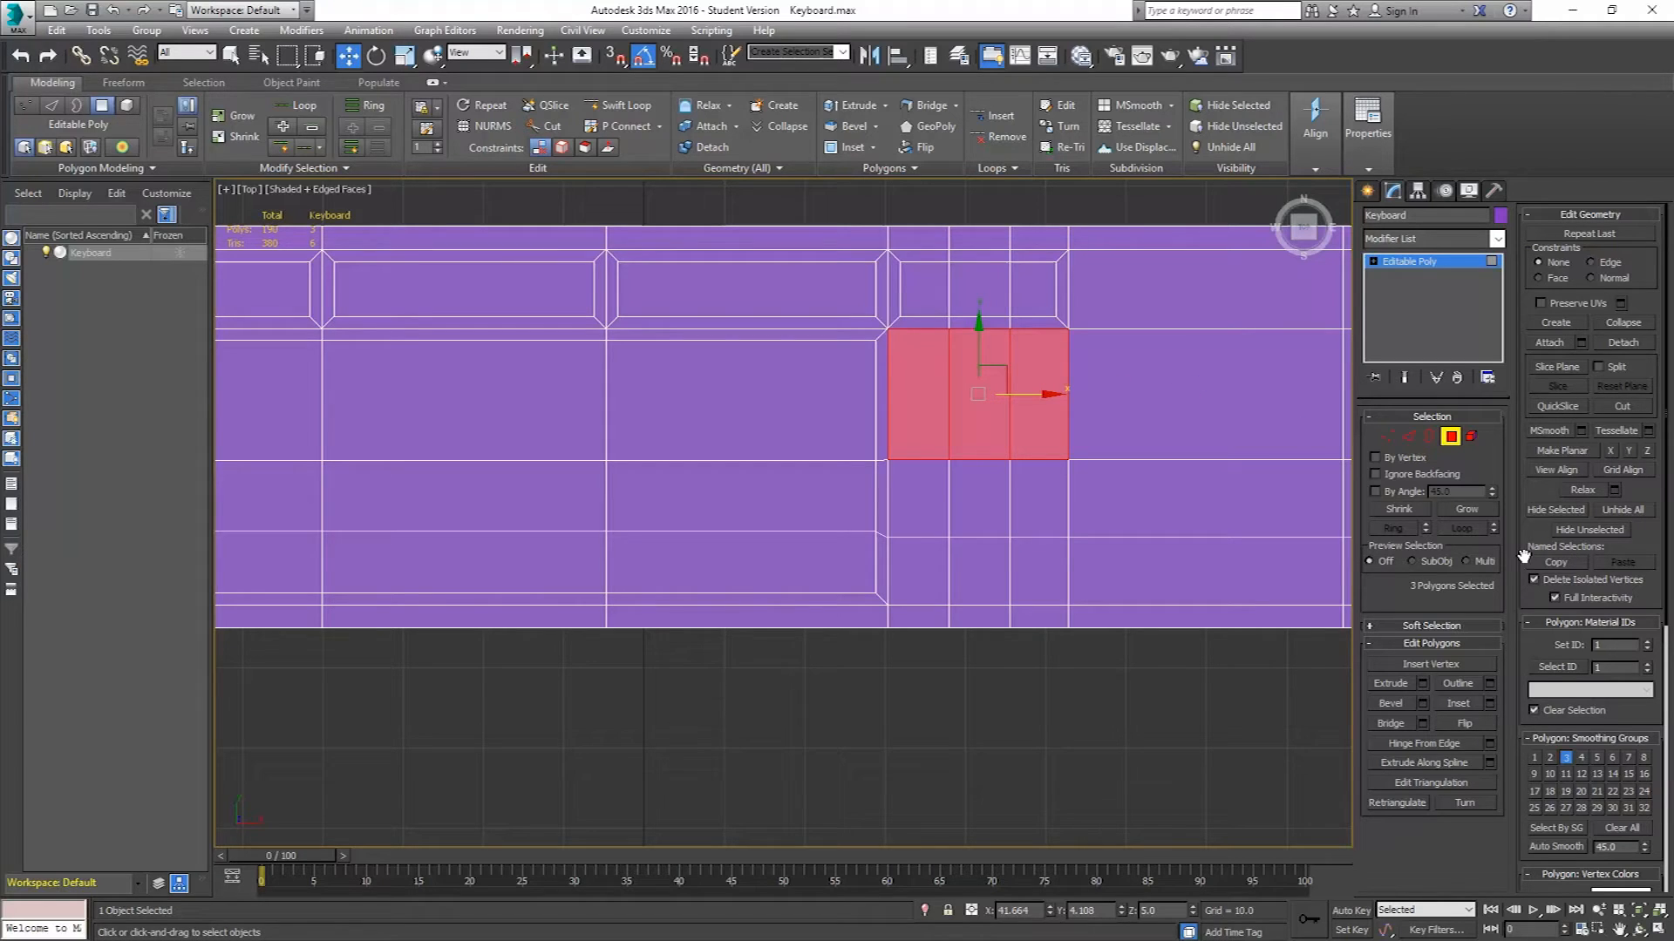
pyautogui.click(1489, 702)
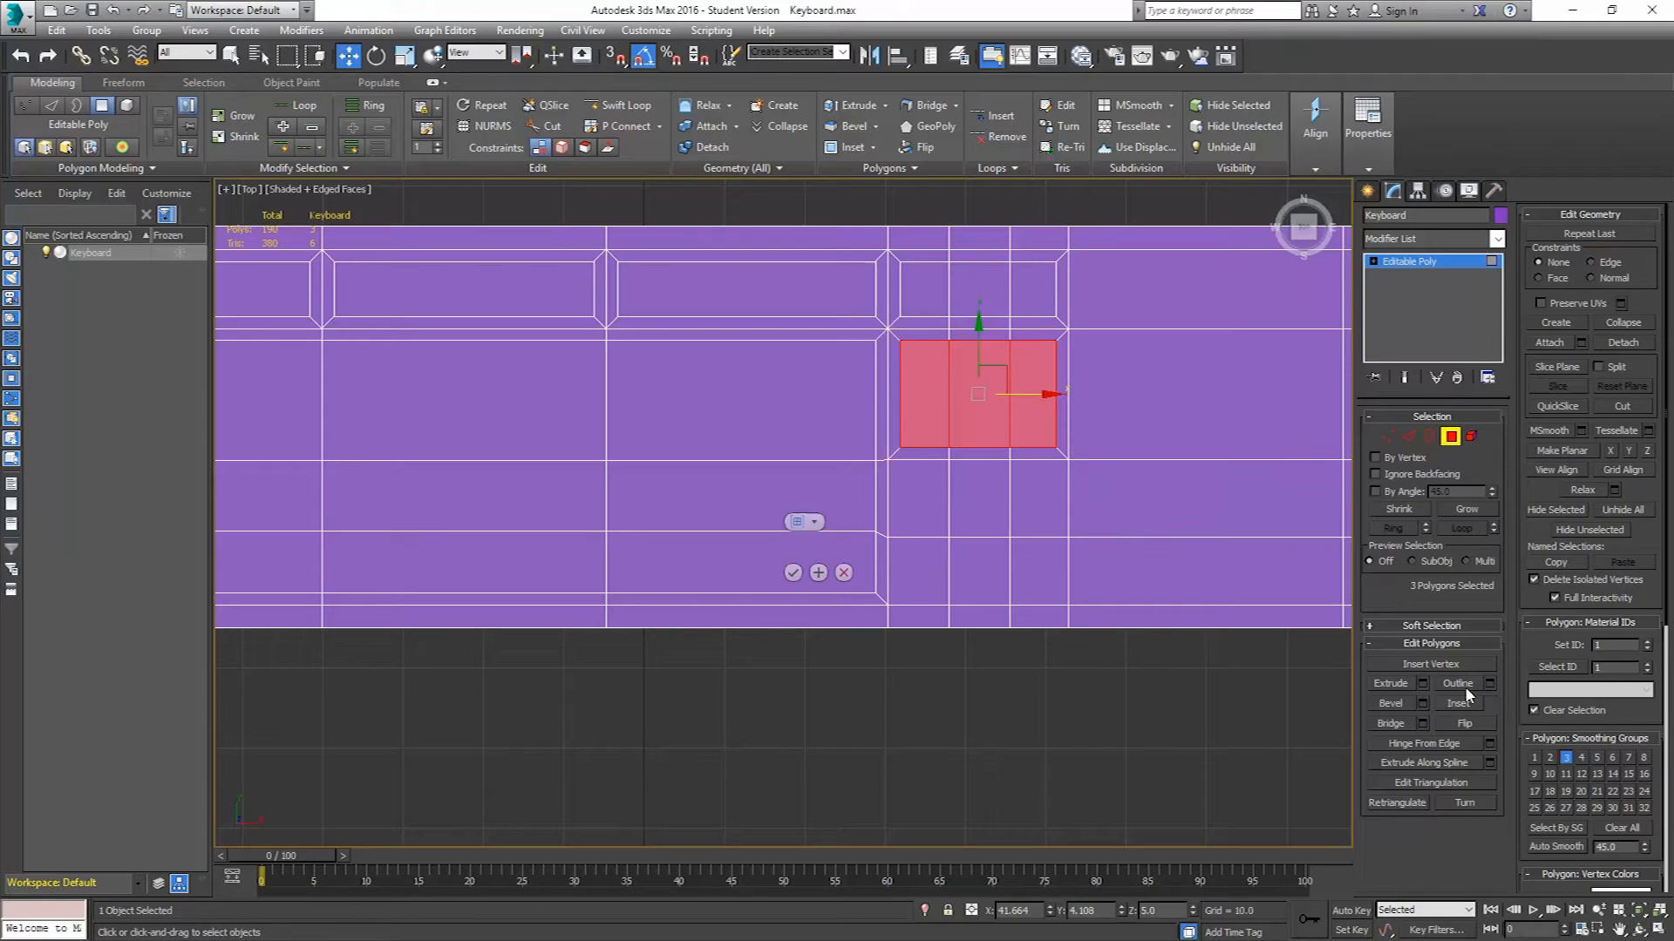
pyautogui.click(793, 573)
# Select the six polygons of the arrow-key block and inset them by 1.5.
pyautogui.moveTo(931, 515); pyautogui.dragTo(978, 513)
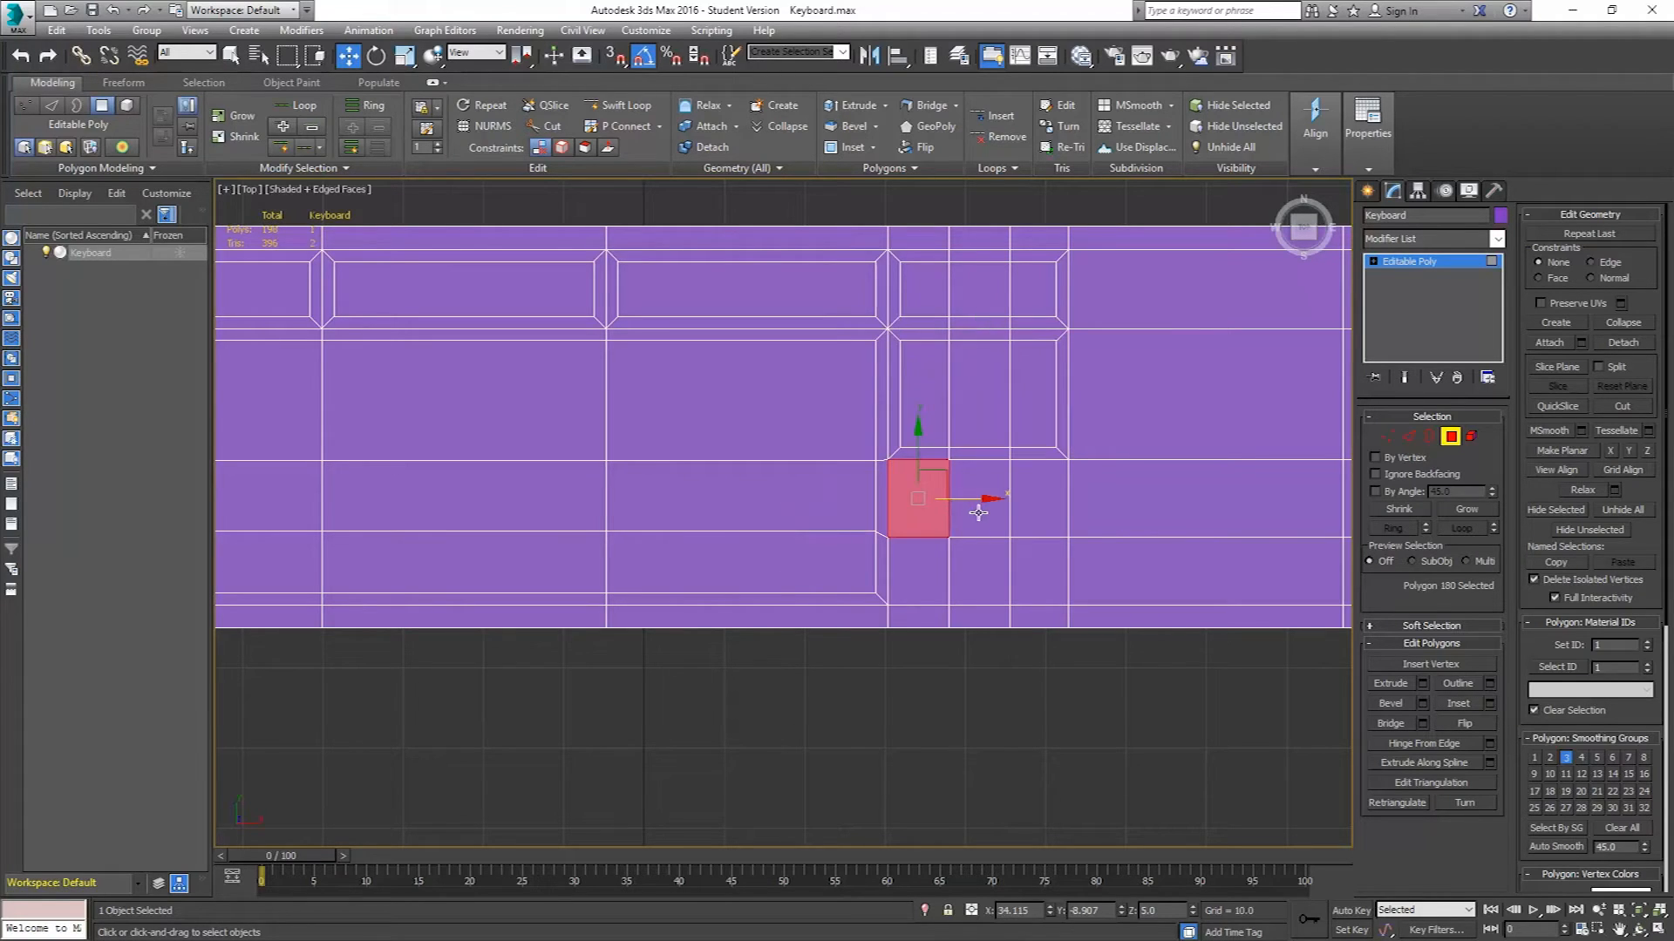
pyautogui.keyDown('ctrl'); pyautogui.click(1033, 516); pyautogui.keyUp('ctrl')
pyautogui.keyDown('ctrl'); pyautogui.click(1041, 558); pyautogui.keyUp('ctrl')
pyautogui.keyDown('ctrl'); pyautogui.click(991, 549); pyautogui.keyUp('ctrl')
pyautogui.keyDown('ctrl'); pyautogui.click(943, 558); pyautogui.keyUp('ctrl')
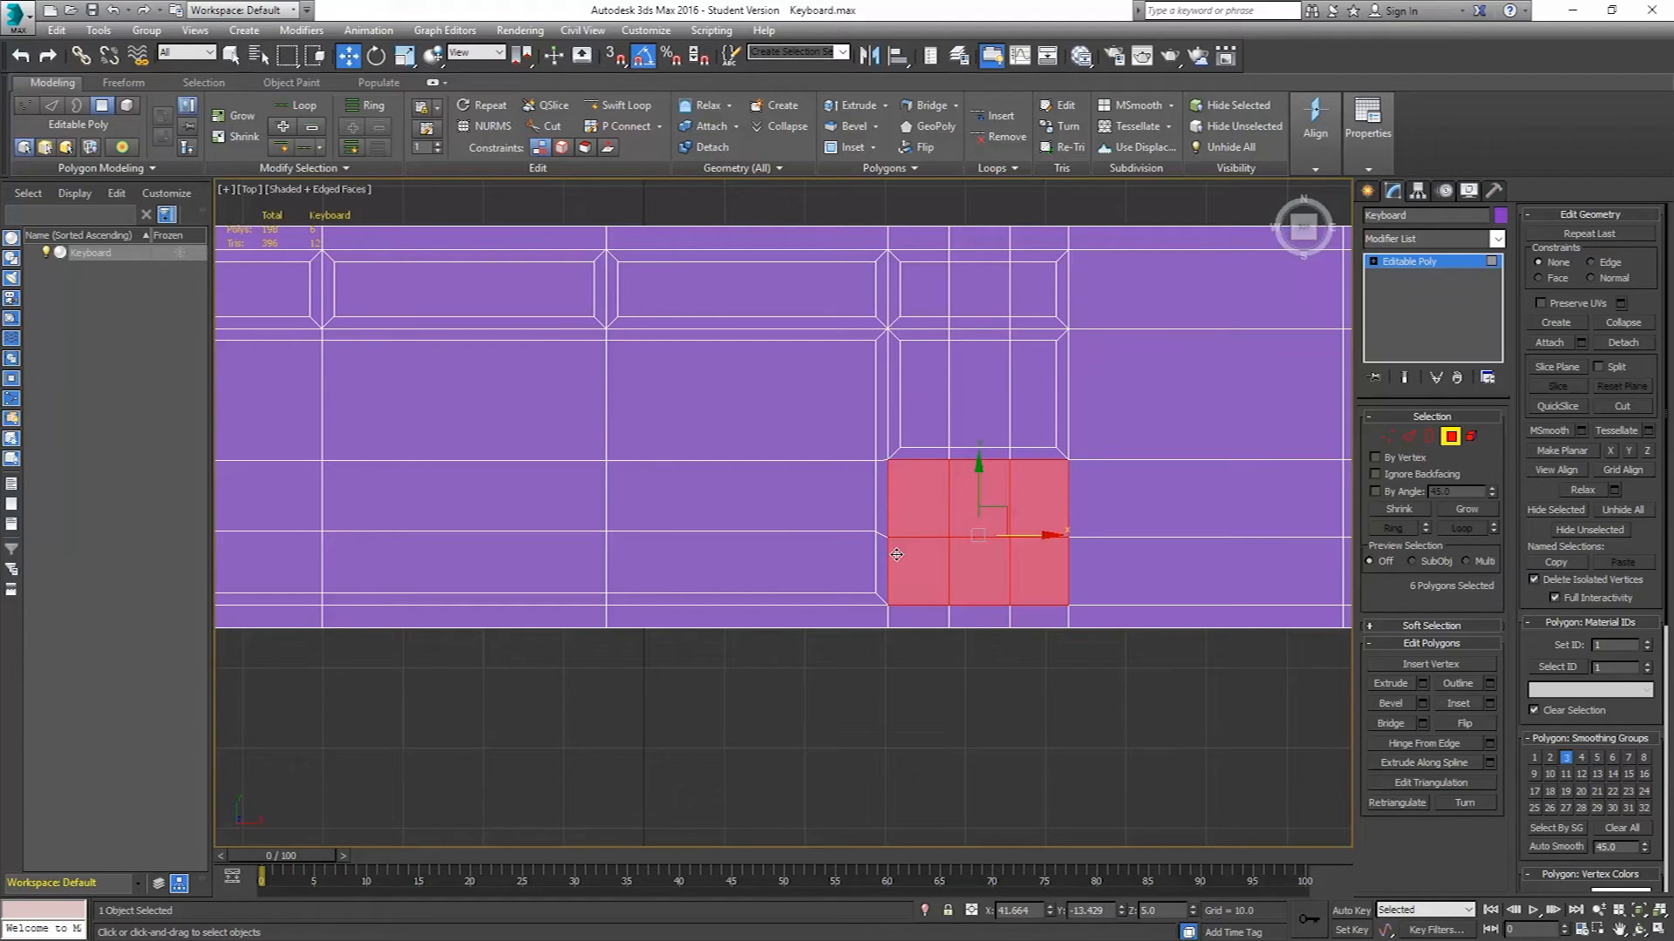
pyautogui.click(1489, 704)
pyautogui.click(795, 571)
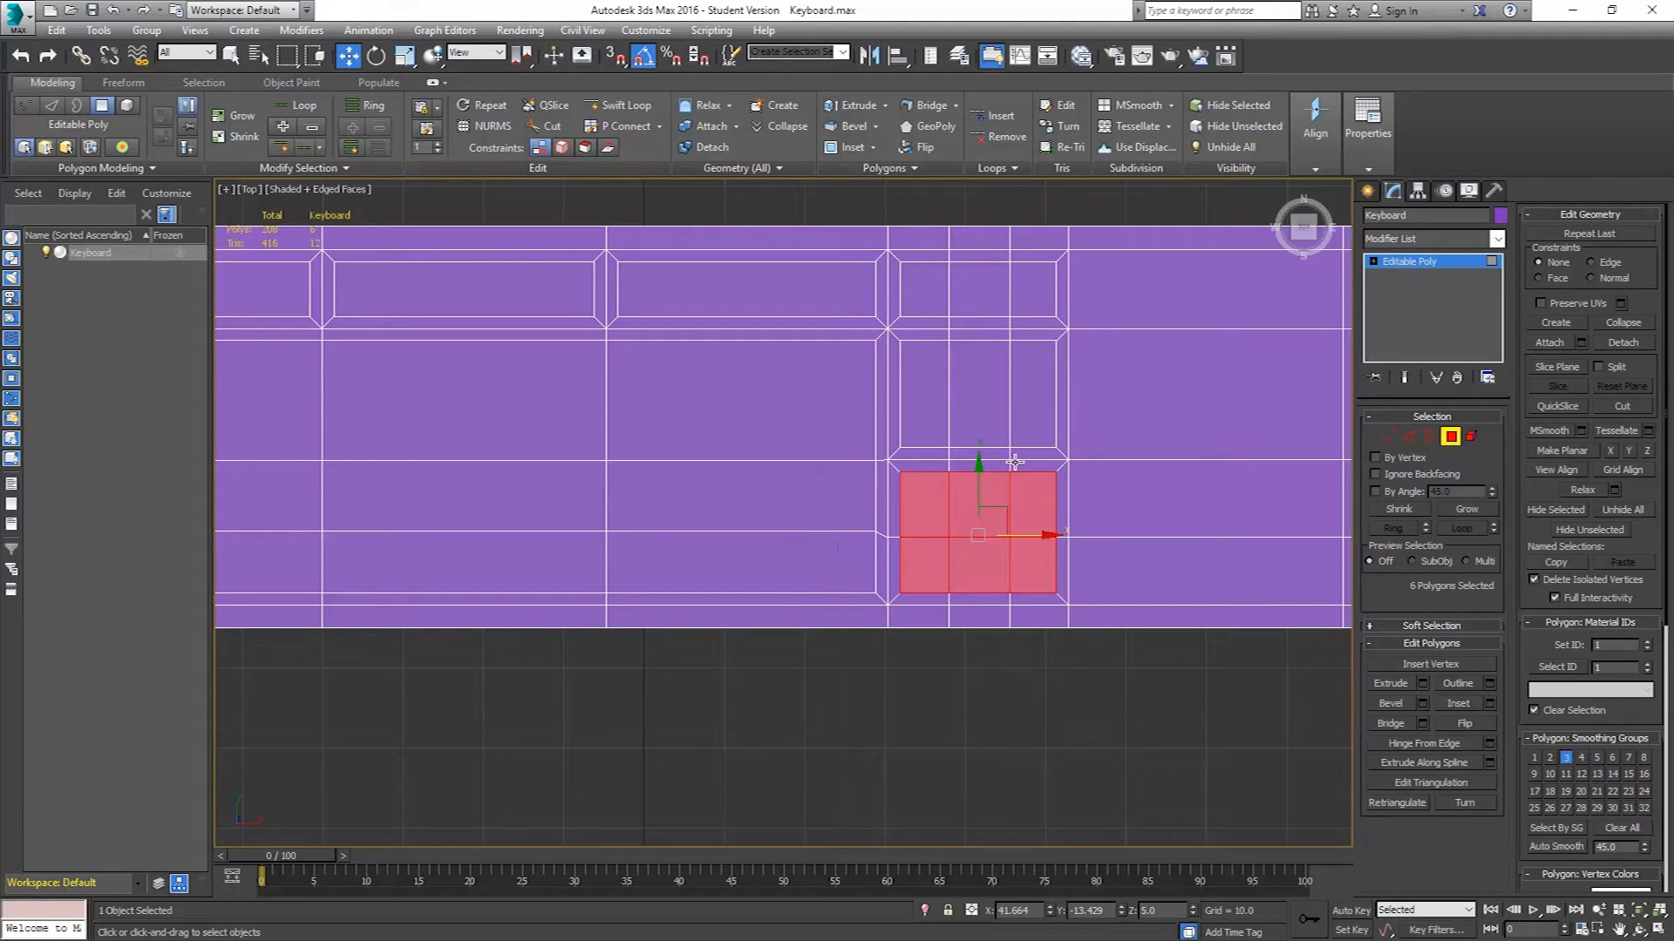
pyautogui.click(975, 504)
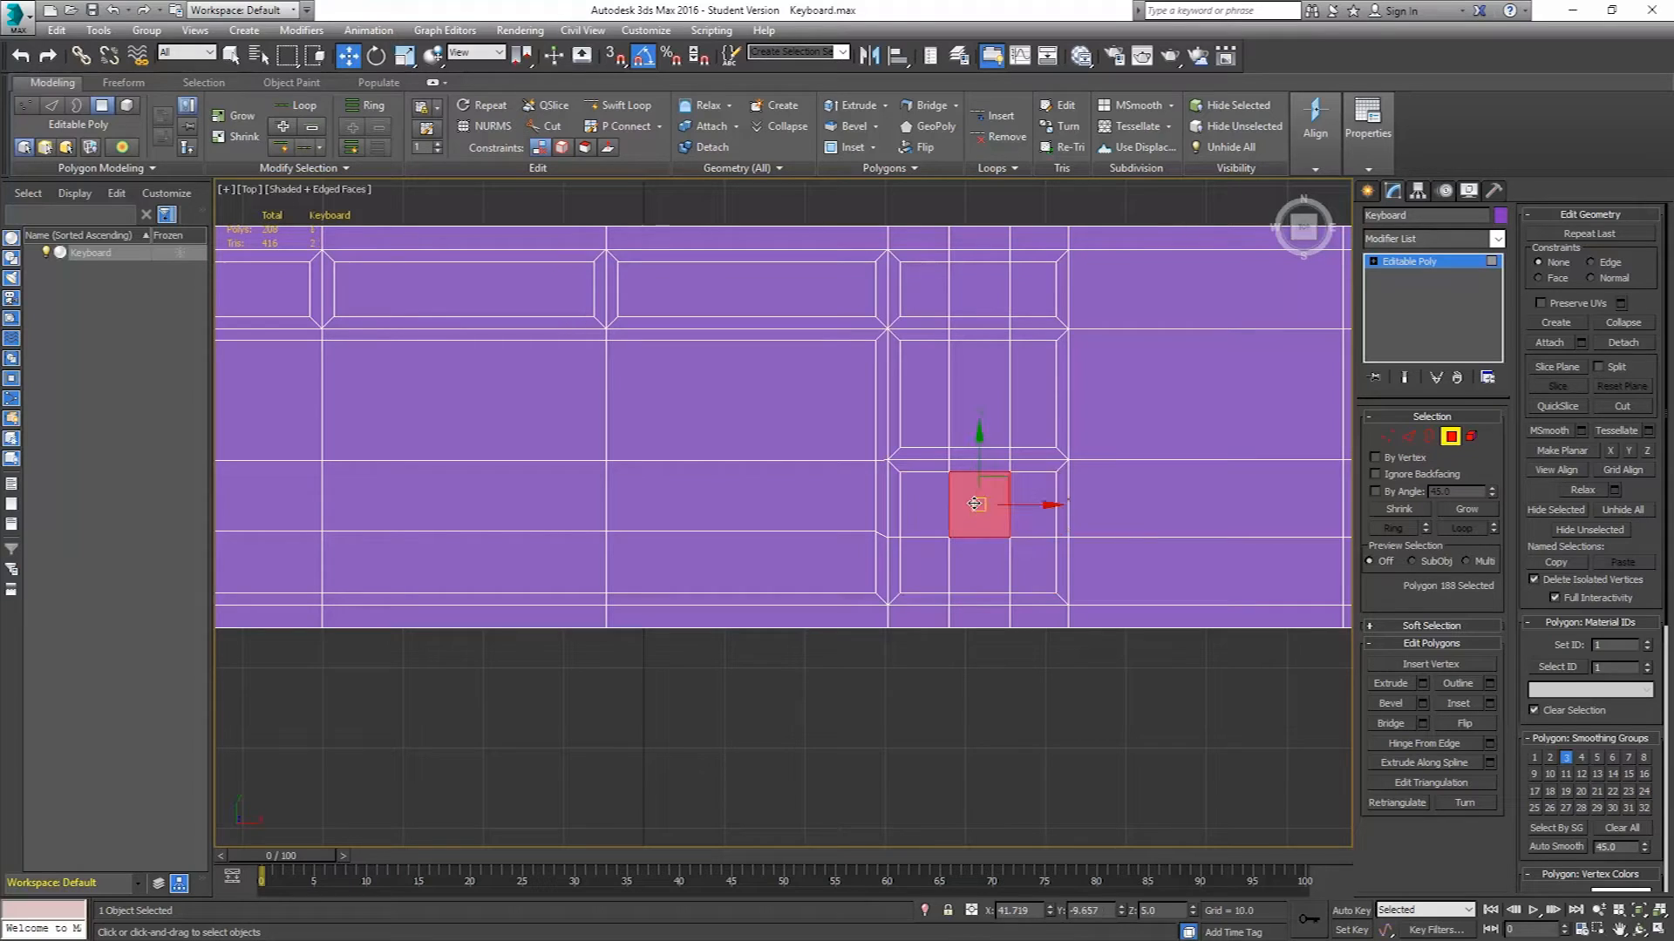
pyautogui.keyDown('ctrl'); pyautogui.click(937, 558); pyautogui.keyUp('ctrl')
pyautogui.keyDown('ctrl'); pyautogui.click(988, 555); pyautogui.keyUp('ctrl')
pyautogui.keyDown('ctrl'); pyautogui.click(1044, 562); pyautogui.keyUp('ctrl')
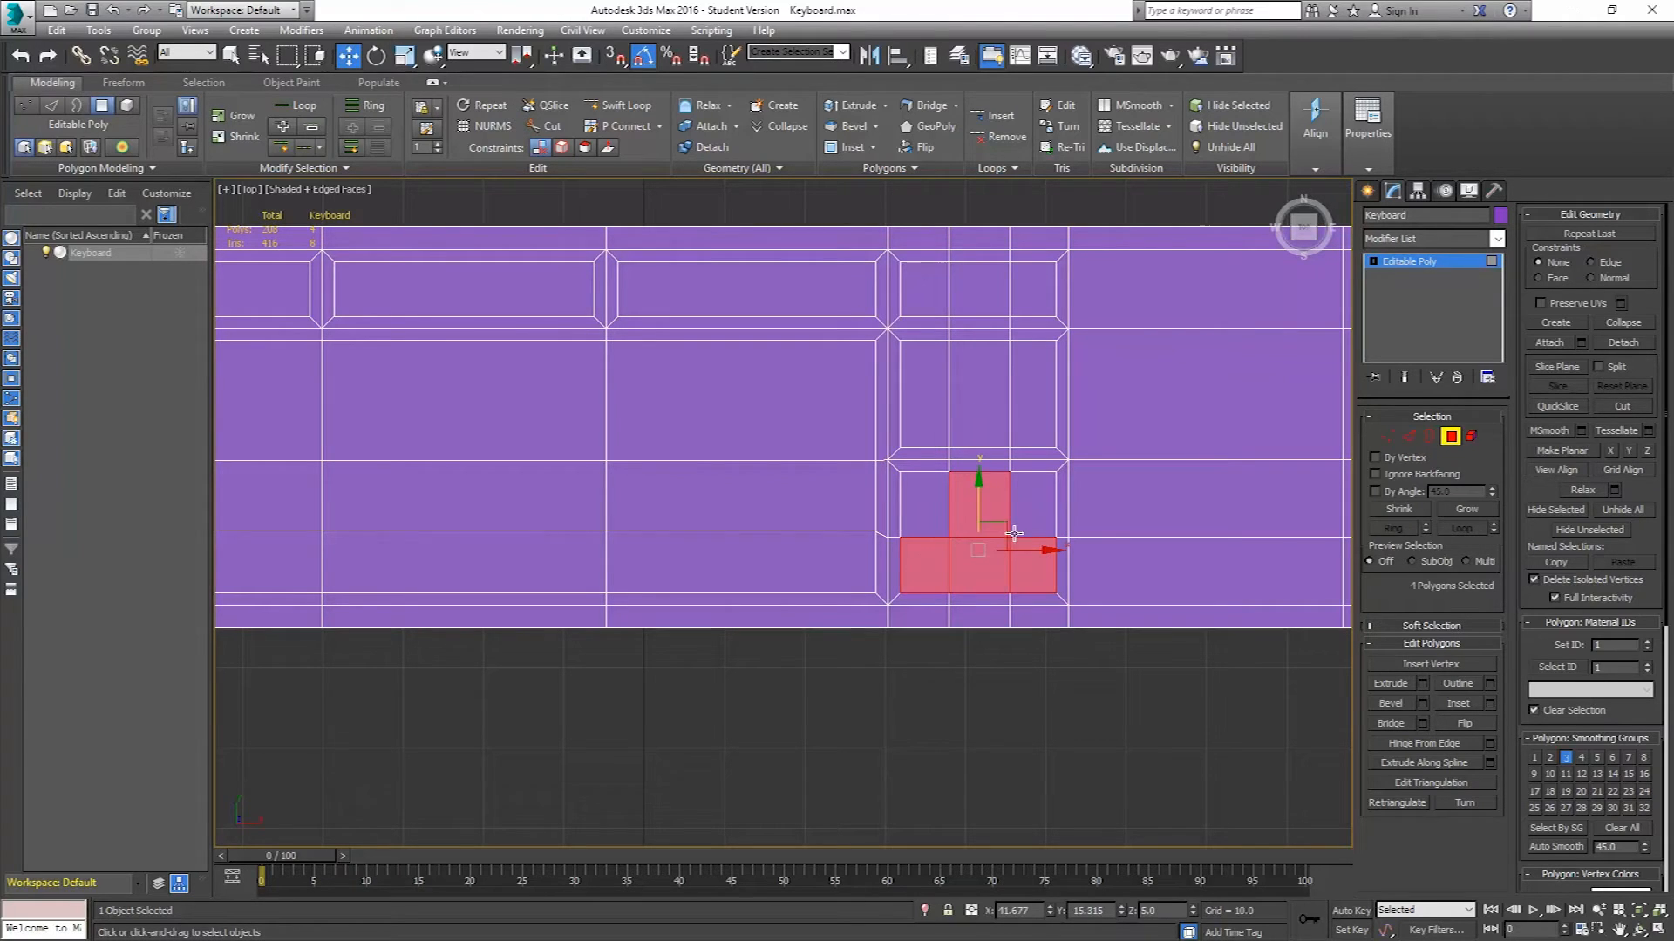
pyautogui.click(1410, 435)
pyautogui.doubleClick(969, 538)
pyautogui.click(970, 538)
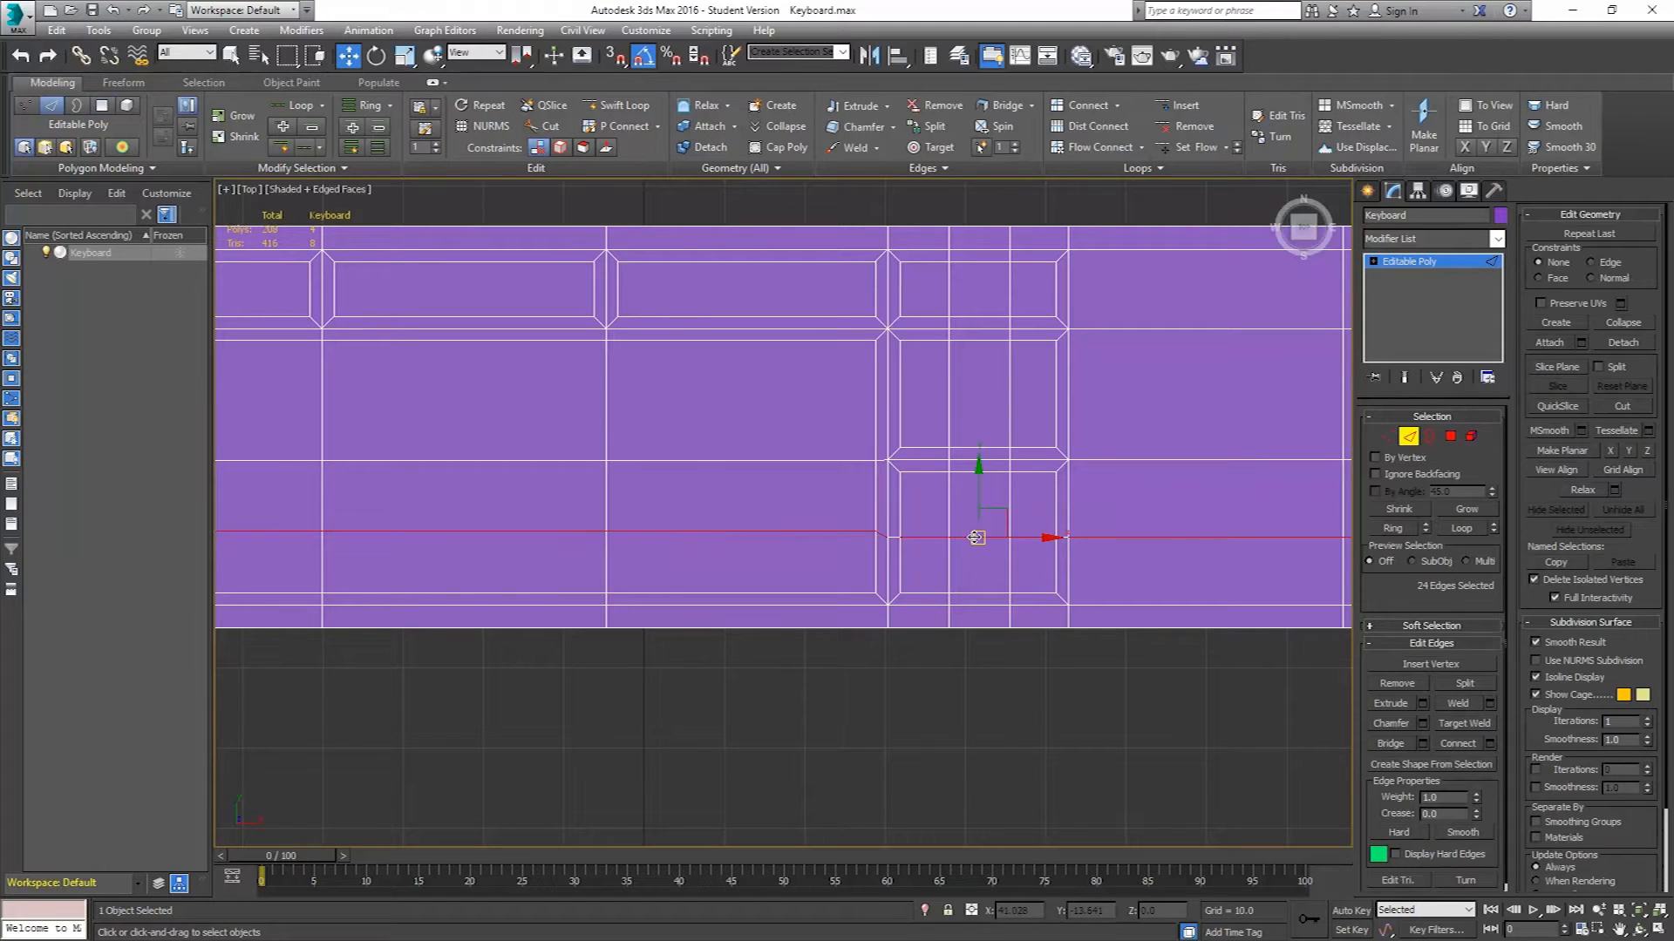
pyautogui.keyDown('ctrl'); pyautogui.click(927, 537); pyautogui.keyUp('ctrl')
pyautogui.keyDown('ctrl'); pyautogui.click(1033, 538); pyautogui.keyUp('ctrl')
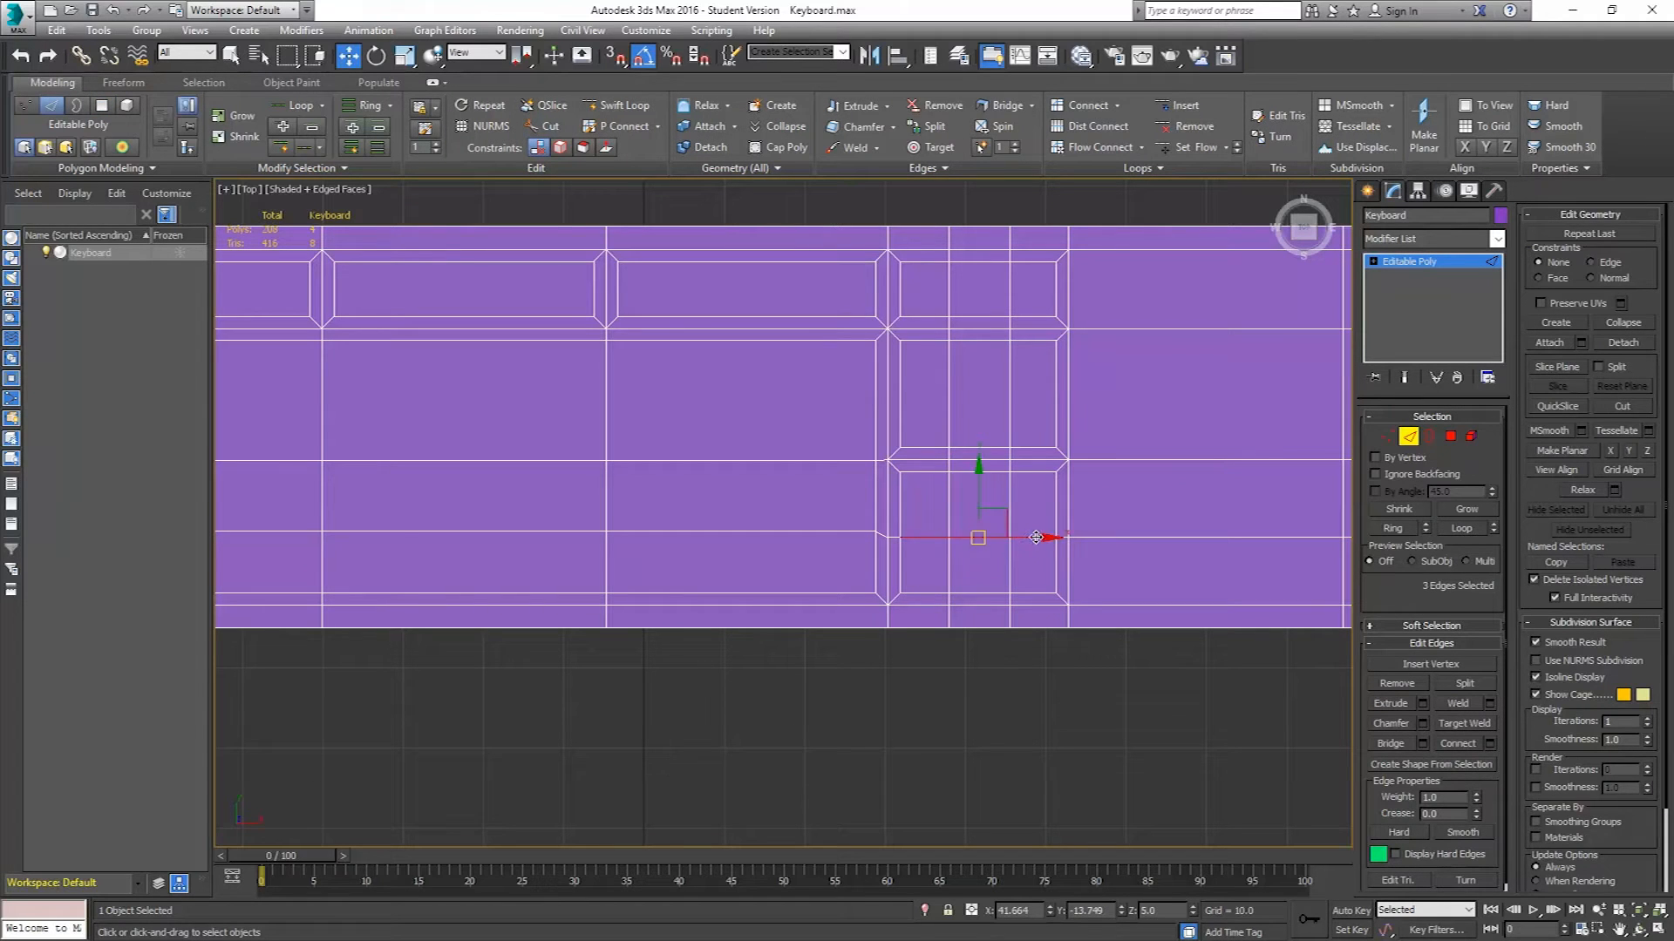
pyautogui.keyDown('ctrl'); pyautogui.click(1061, 537); pyautogui.keyUp('ctrl')
pyautogui.doubleClick(1111, 539)
pyautogui.moveTo(681, 491); pyautogui.dragTo(679, 489)
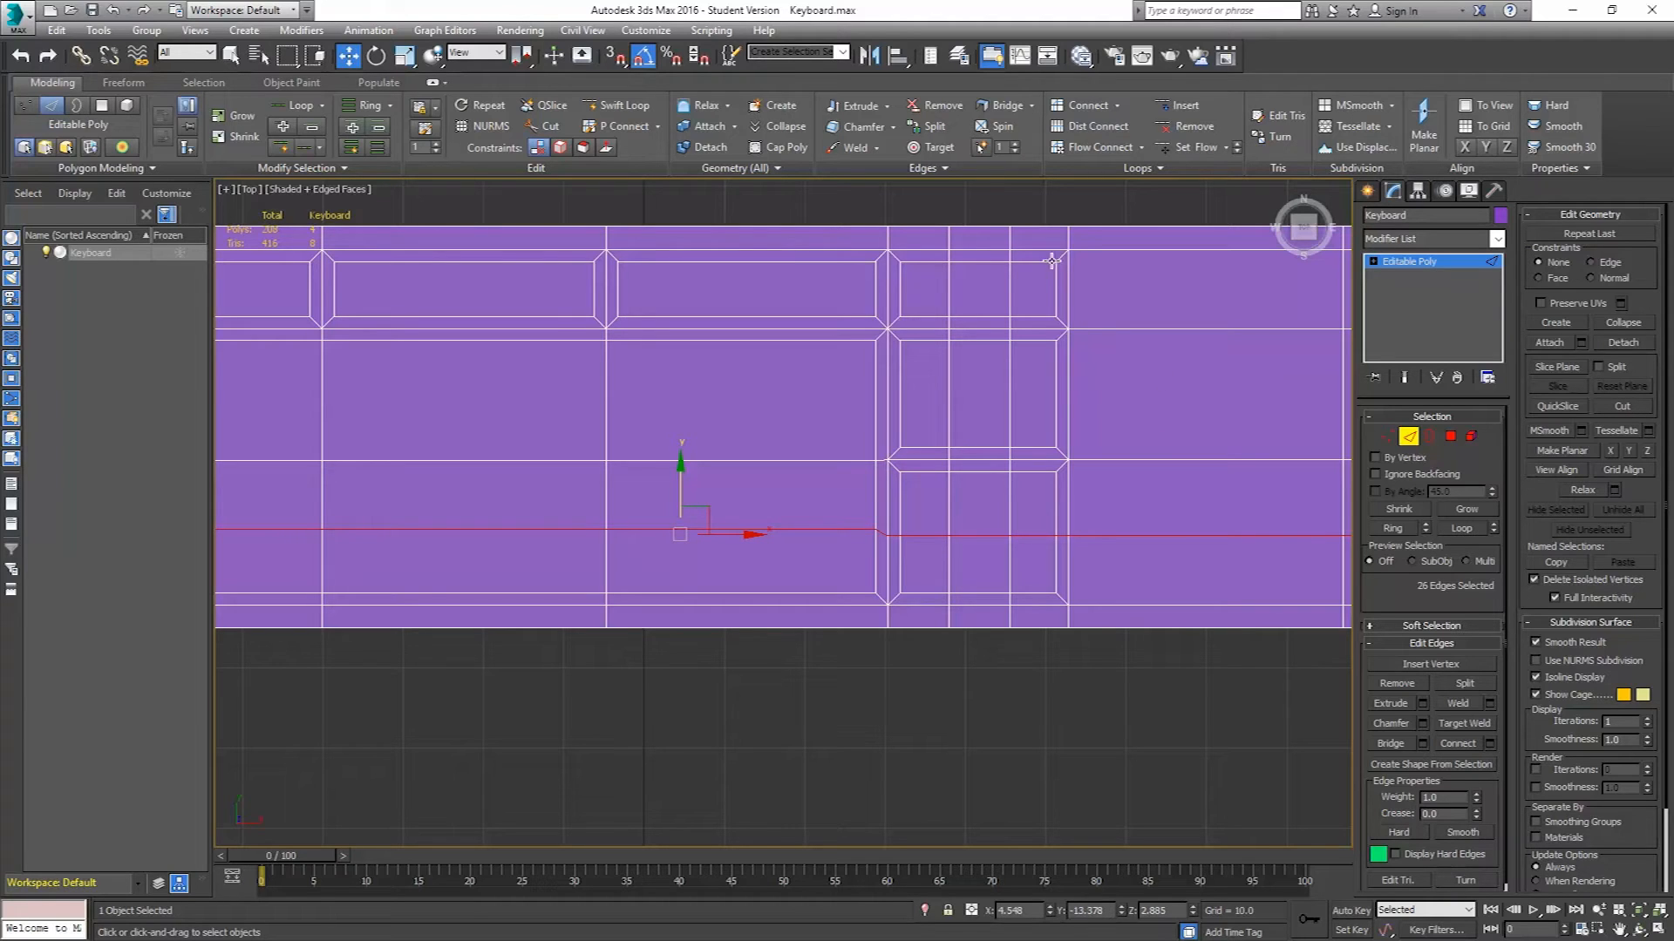
pyautogui.click(1385, 436)
pyautogui.moveTo(1040, 691); pyautogui.dragTo(1037, 708)
pyautogui.moveTo(1117, 434); pyautogui.dragTo(1119, 435)
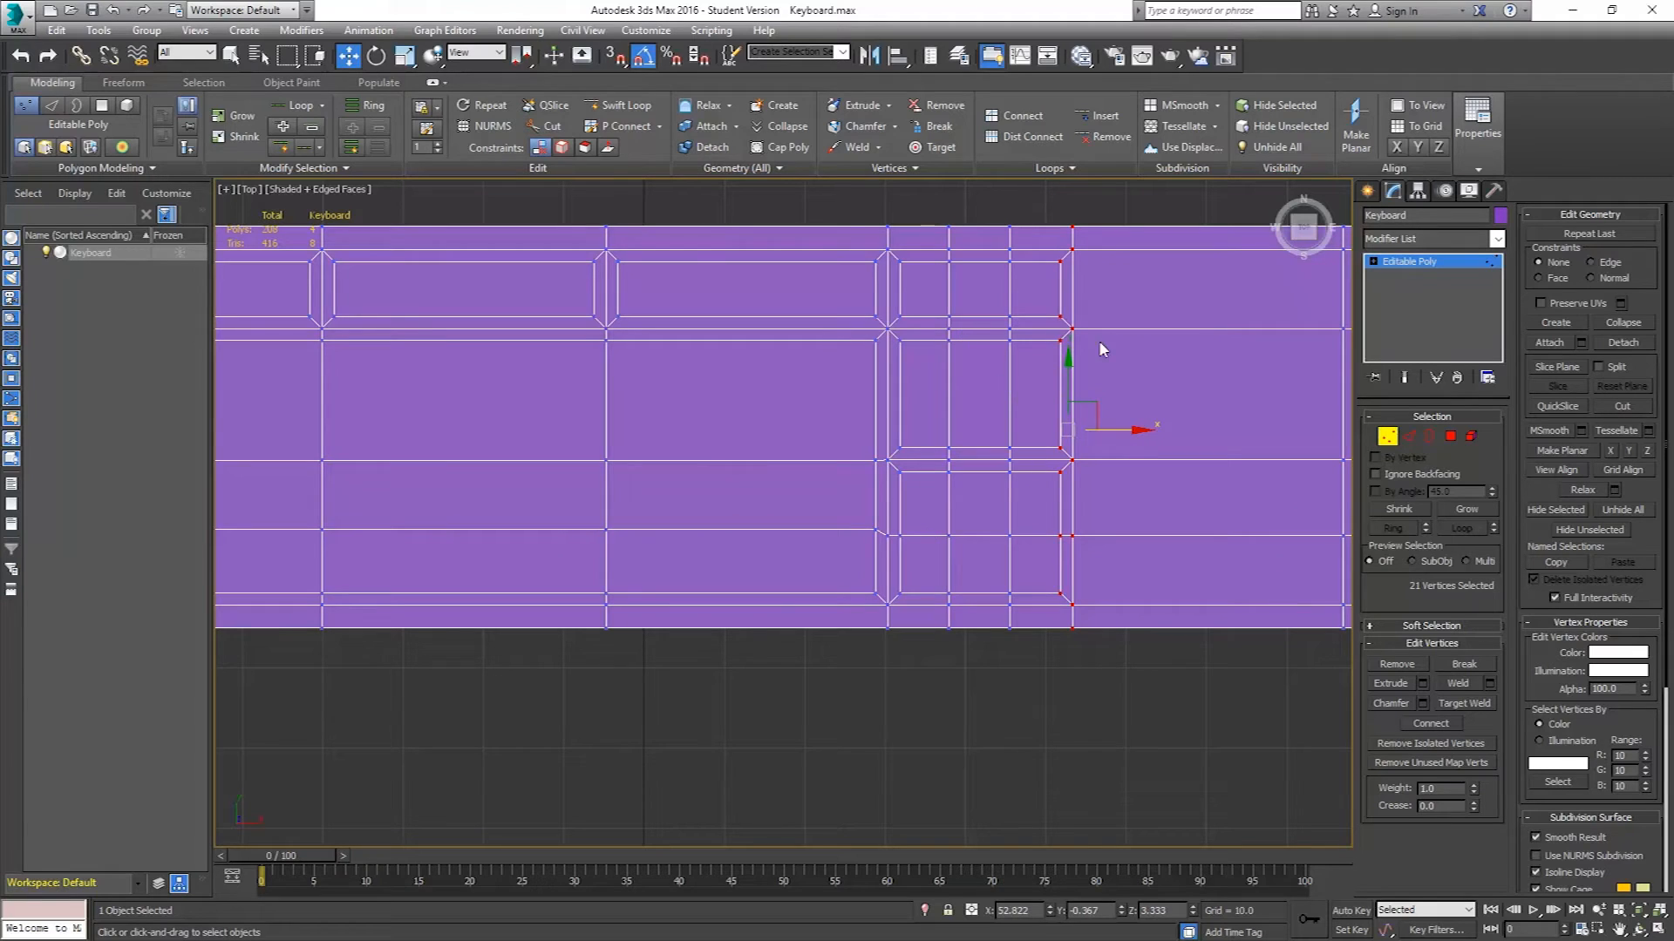
pyautogui.scroll(-4, 1001, 485)
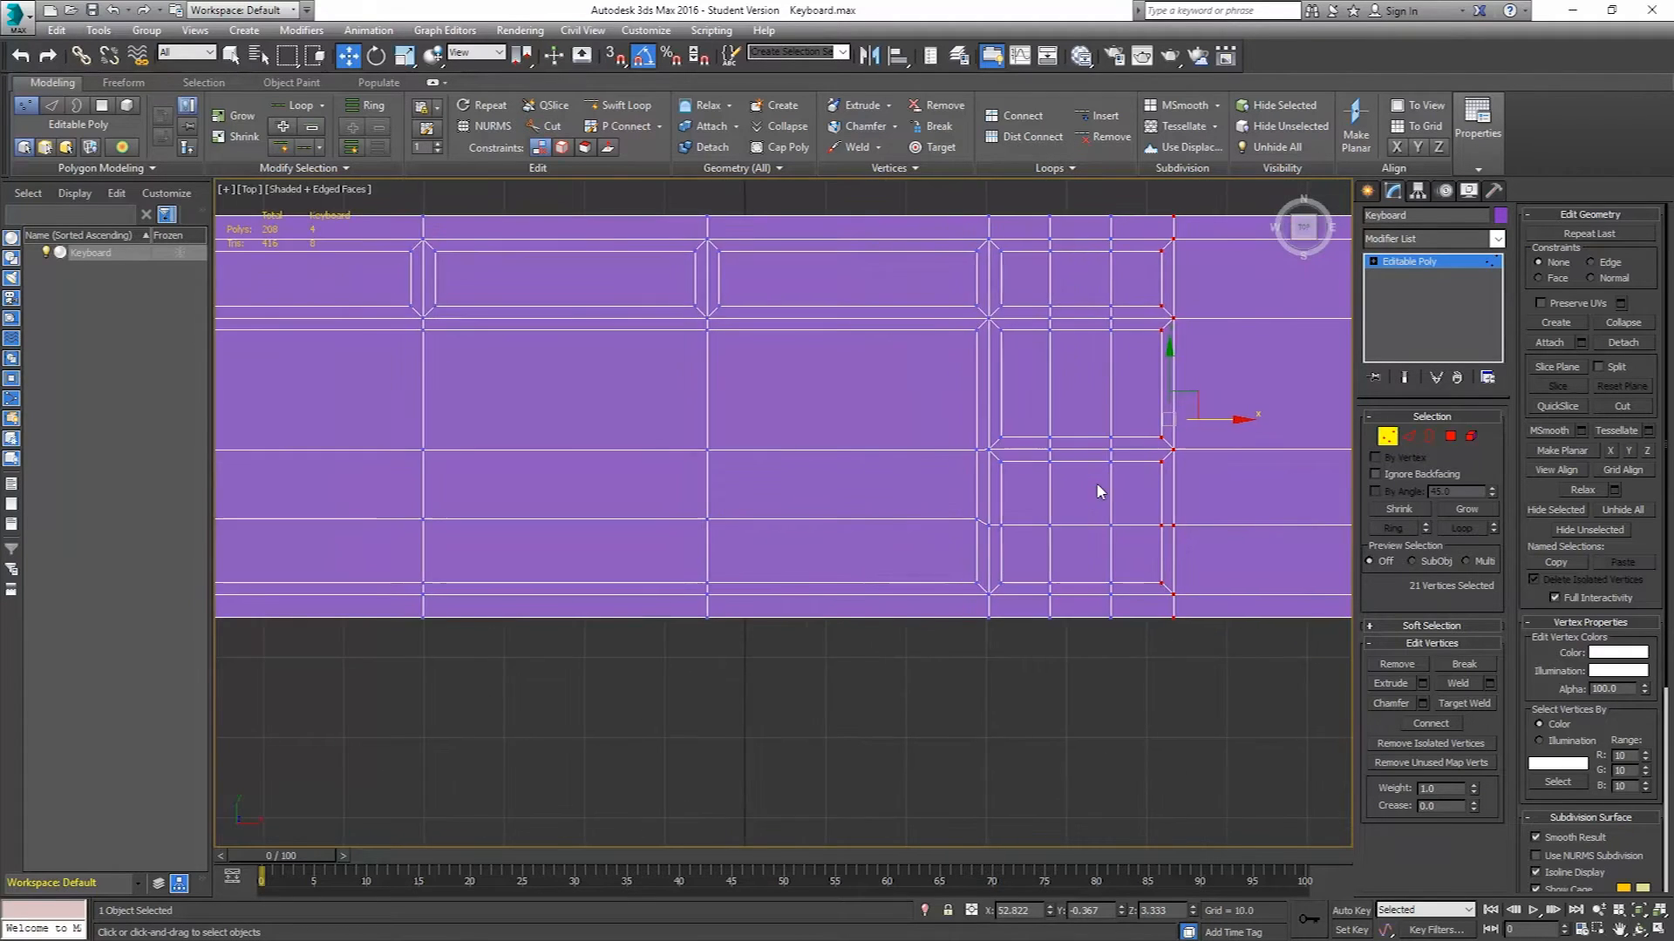
# Select the three numeric-keypad polygons at the keyboard's right end and inset them by 1.5.
pyautogui.click(1450, 436)
pyautogui.moveTo(1203, 523); pyautogui.dragTo(1083, 536, button='middle')
pyautogui.click(1098, 412)
pyautogui.keyDown('ctrl'); pyautogui.click(1119, 491); pyautogui.keyUp('ctrl')
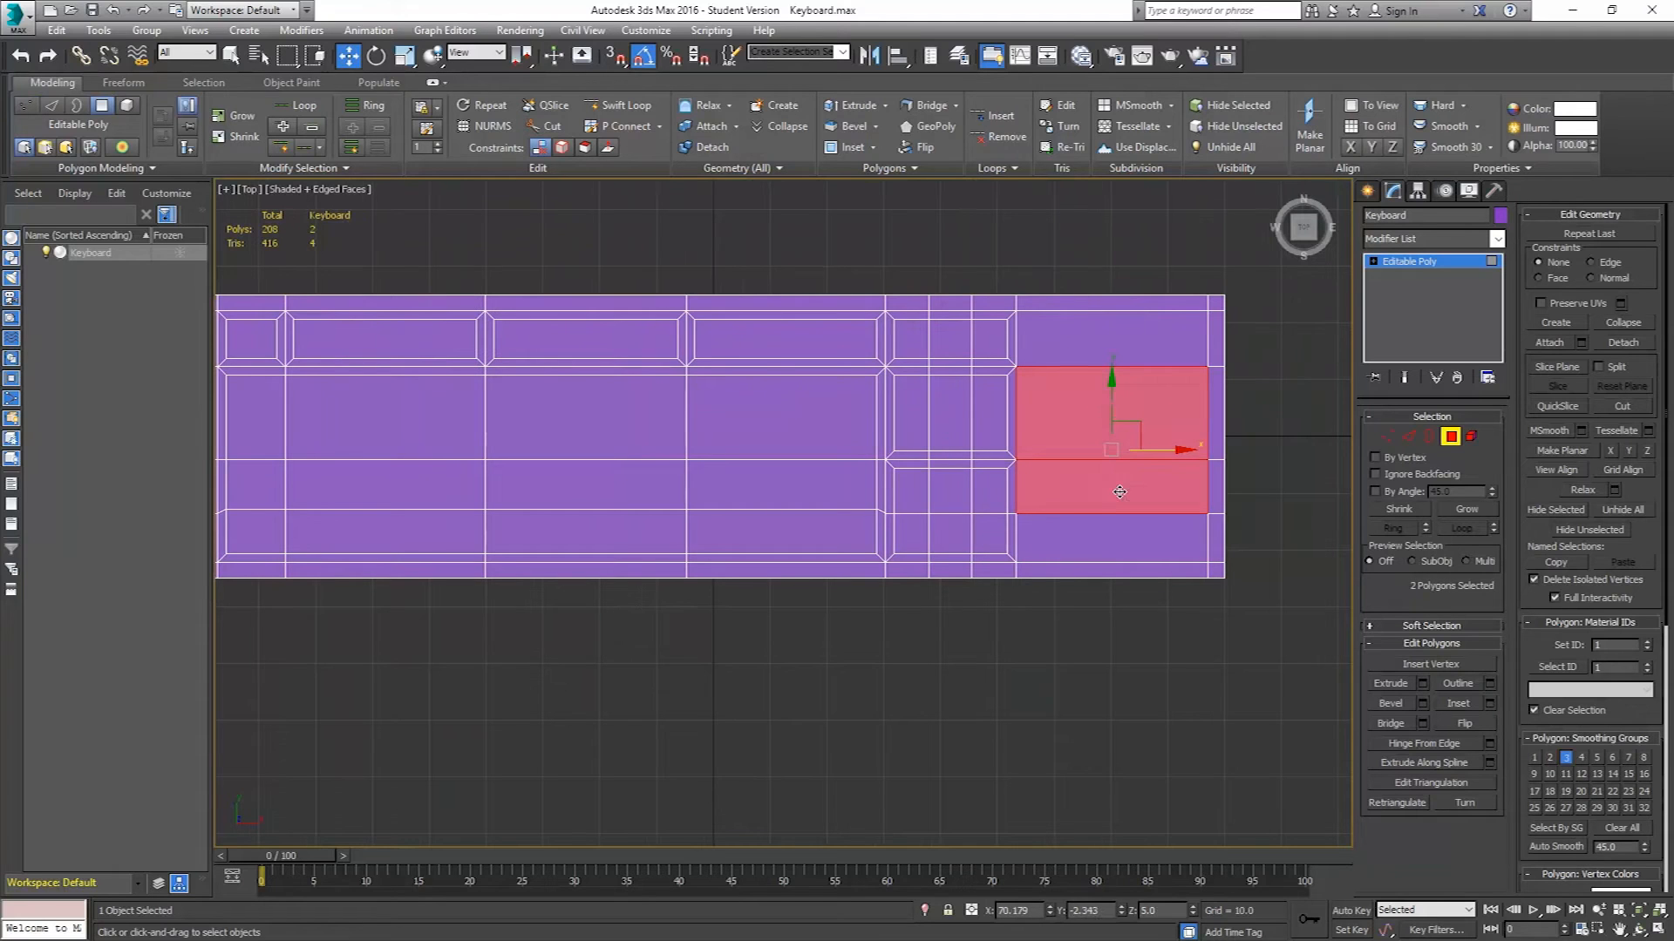
pyautogui.keyDown('ctrl'); pyautogui.click(1112, 540); pyautogui.keyUp('ctrl')
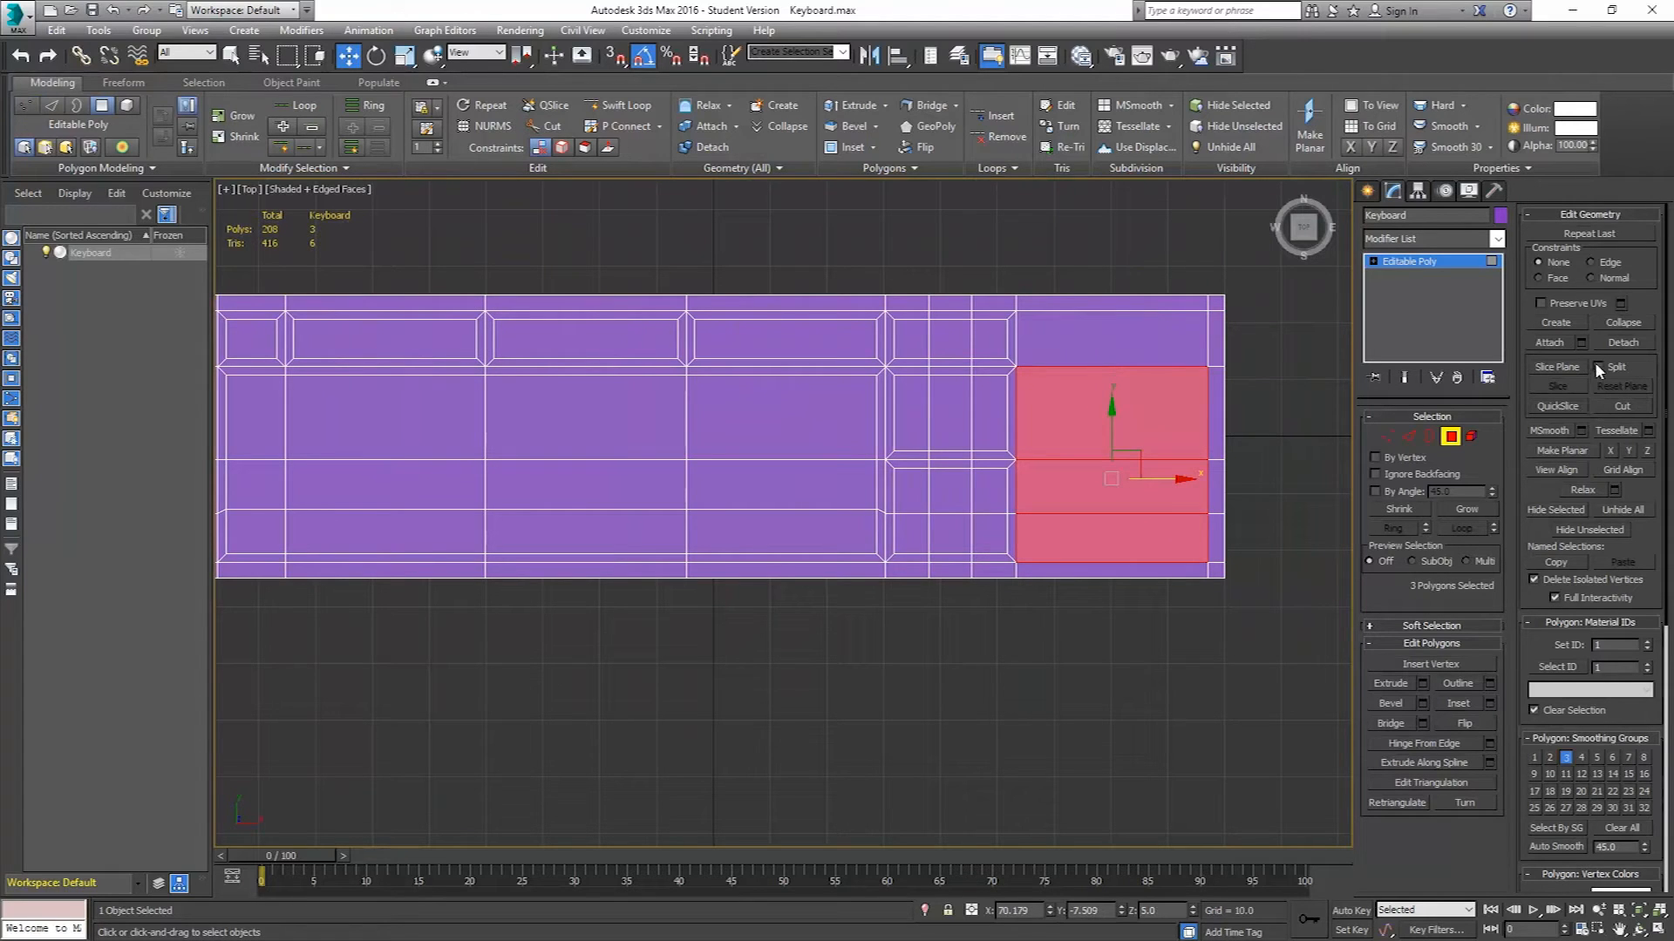
pyautogui.click(1489, 702)
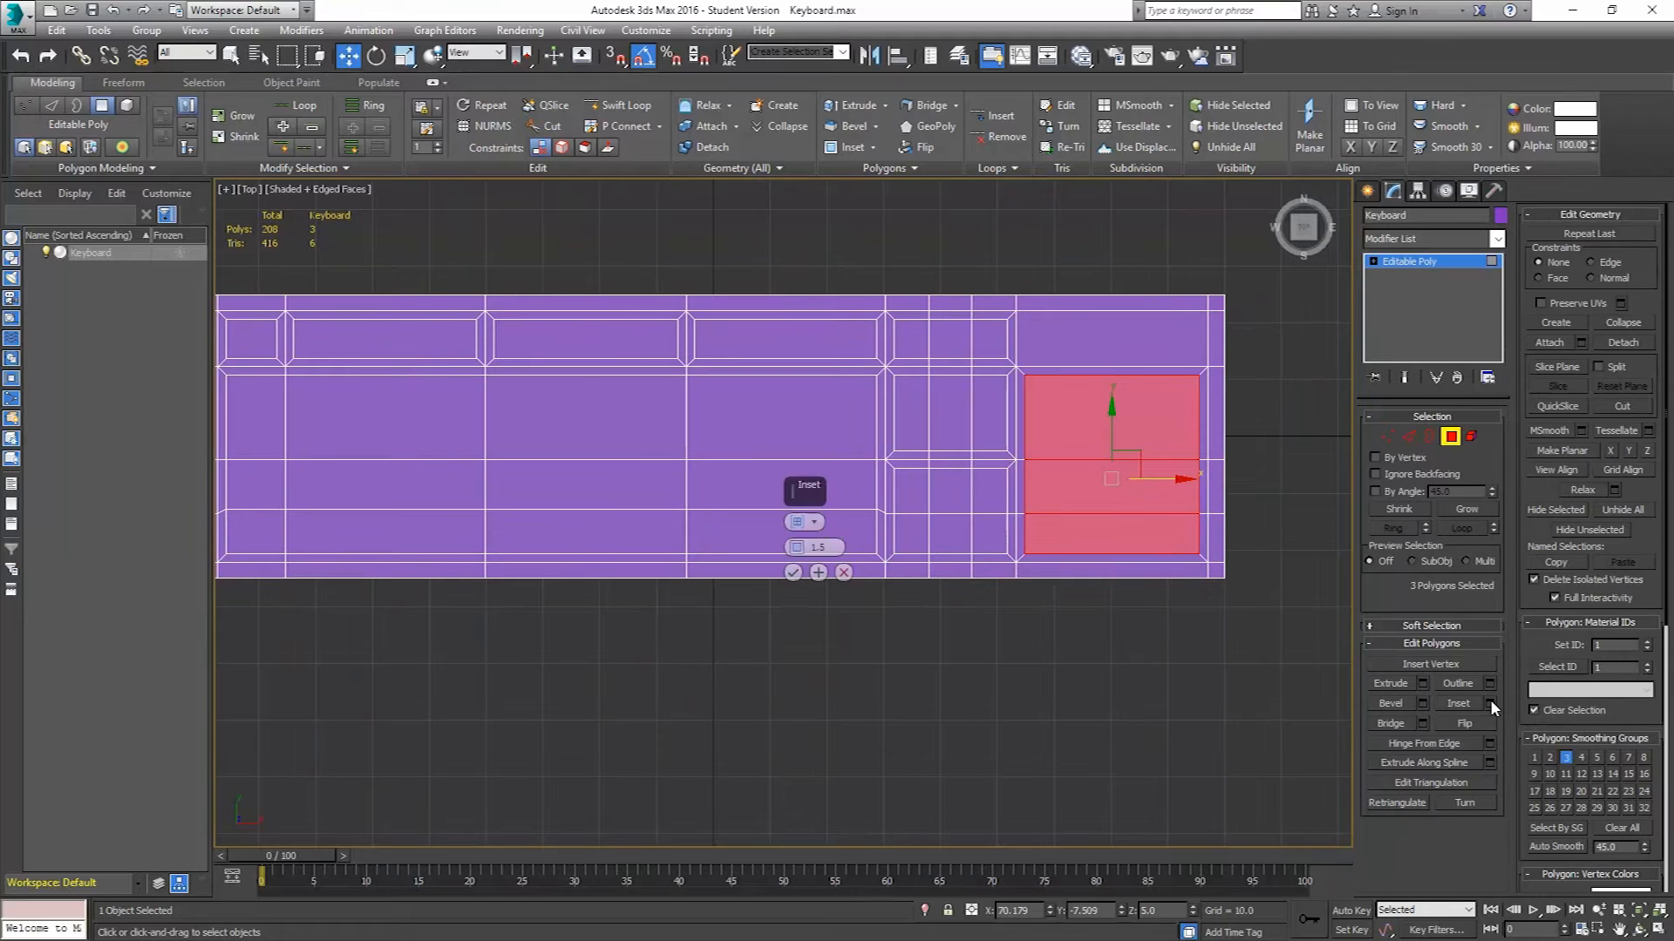
pyautogui.click(792, 572)
# Switch to the perspective view and select all the inset key-area polygons across the keyboard.
pyautogui.moveTo(762, 502); pyautogui.dragTo(882, 516, button='middle')
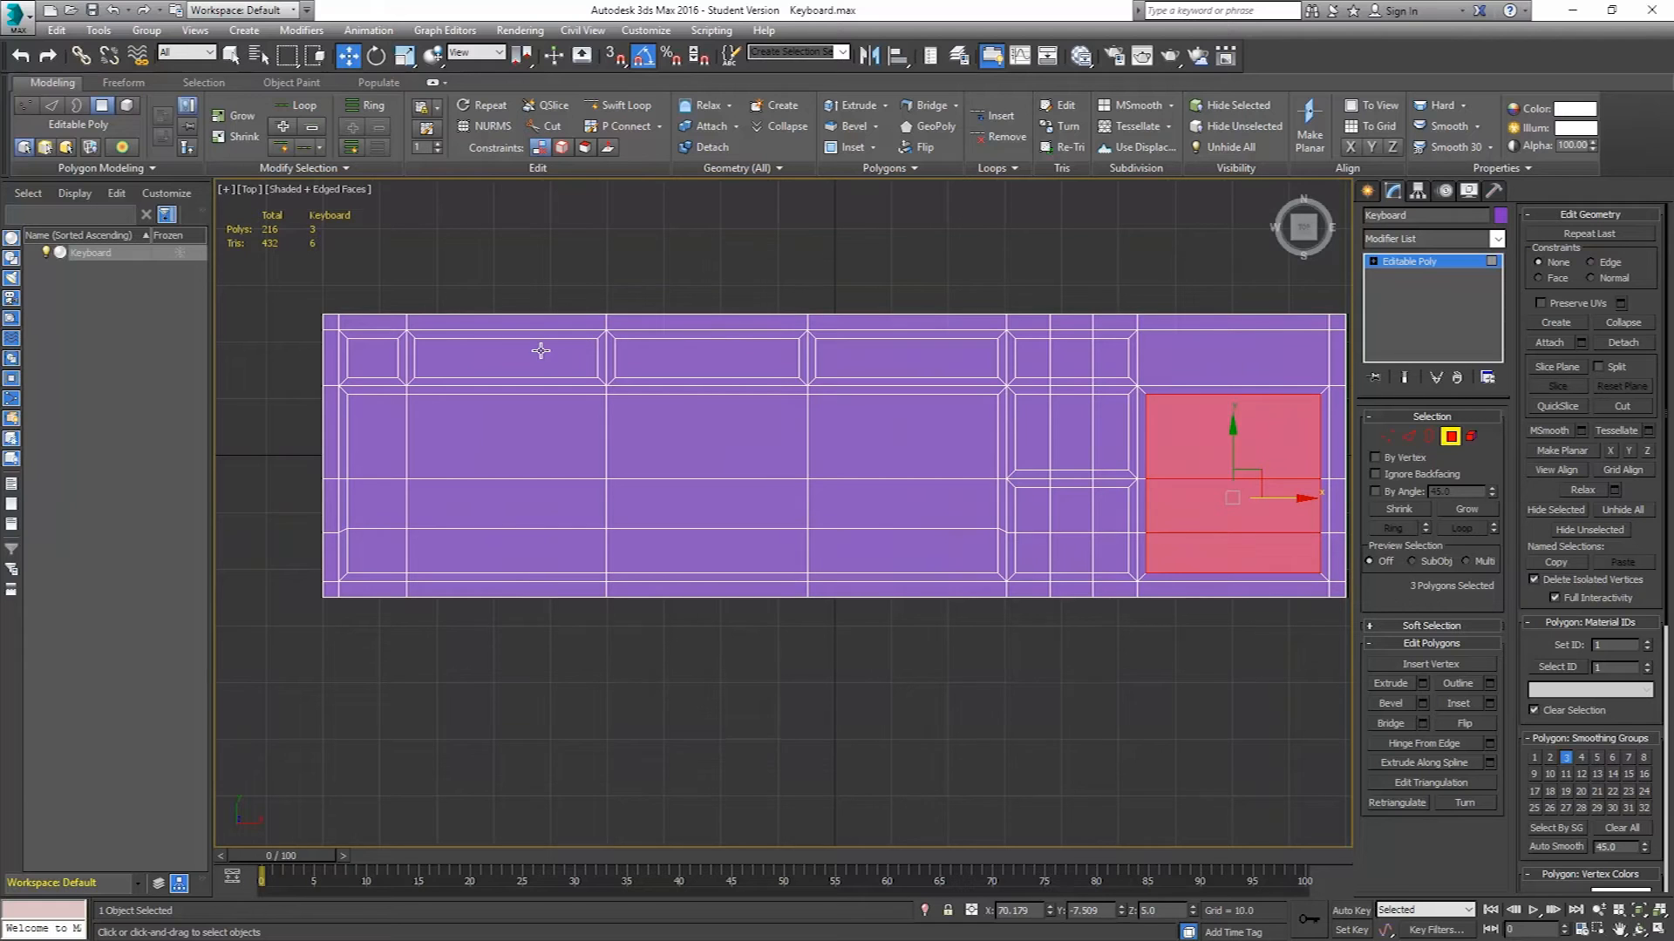
pyautogui.press('p')
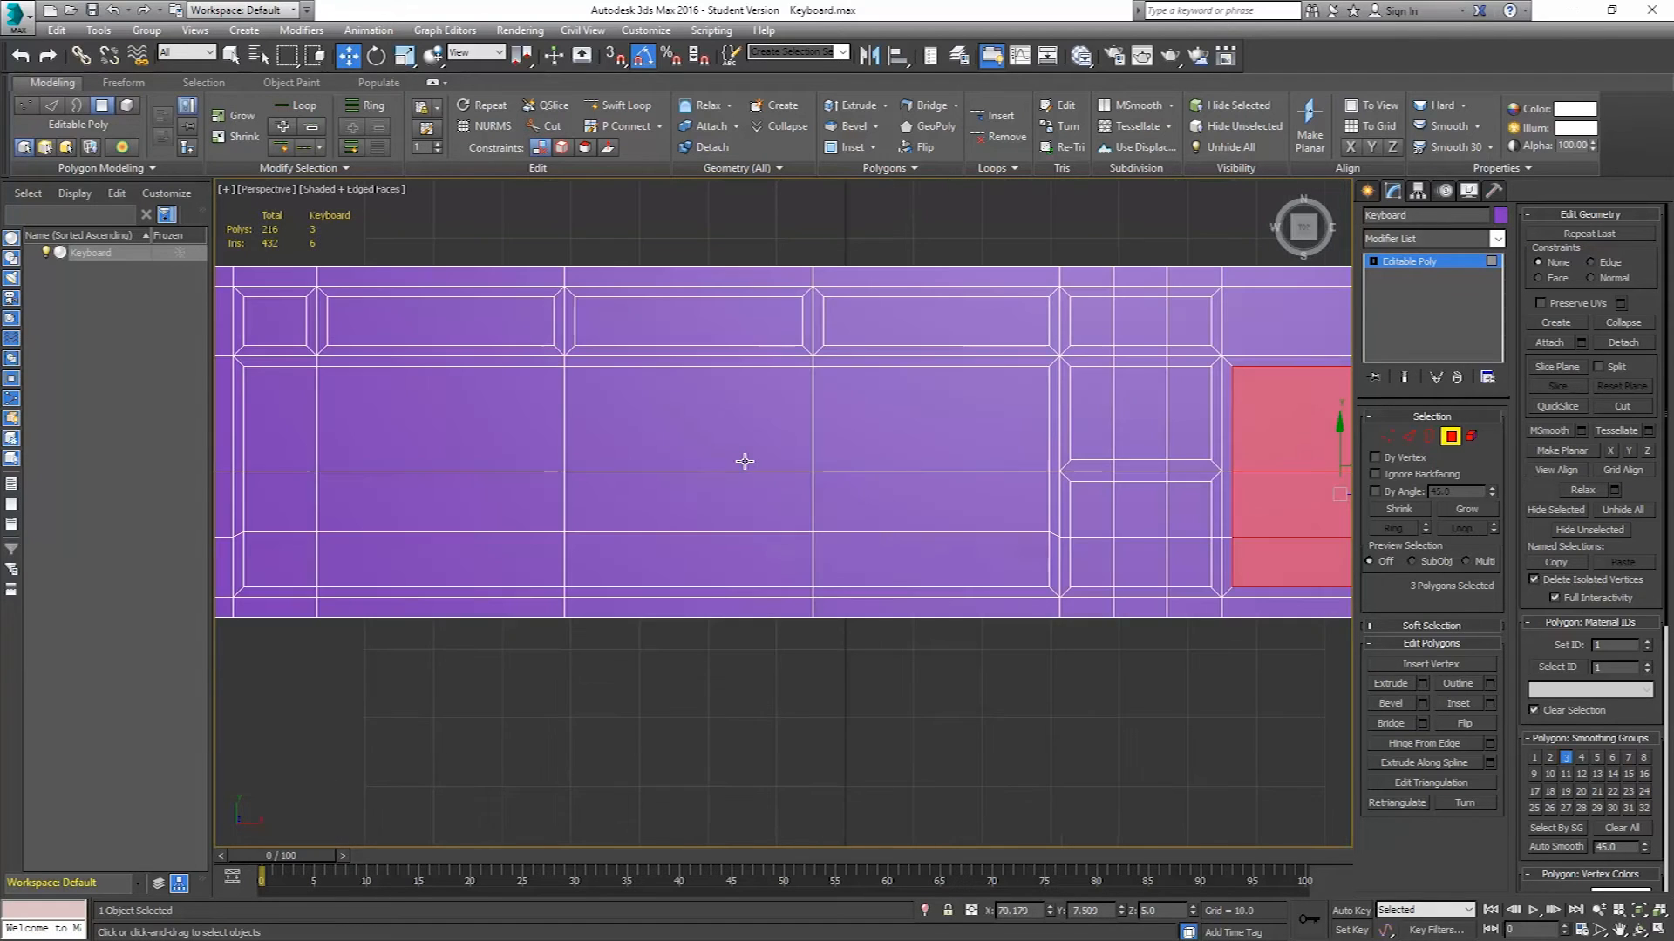
pyautogui.keyDown('alt'); pyautogui.moveTo(587, 484); pyautogui.dragTo(659, 400, button='middle'); pyautogui.keyUp('alt')
pyautogui.scroll(-3, 825, 565)
pyautogui.moveTo(822, 623); pyautogui.dragTo(836, 482, button='middle')
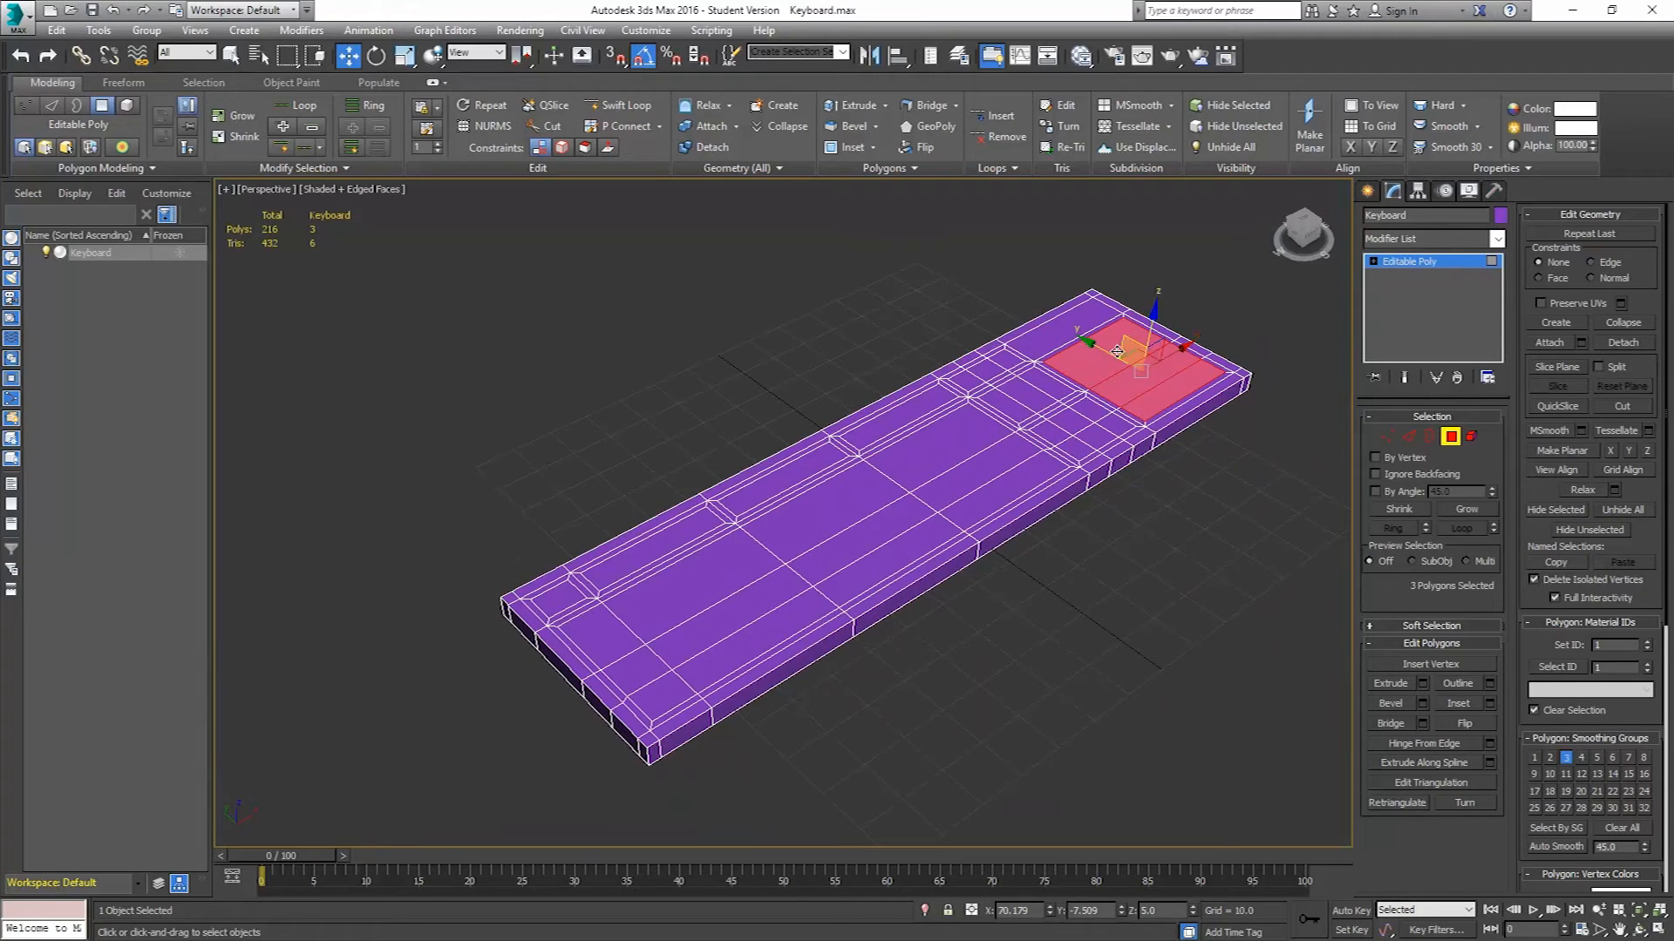
pyautogui.moveTo(941, 430); pyautogui.dragTo(962, 421, button='middle')
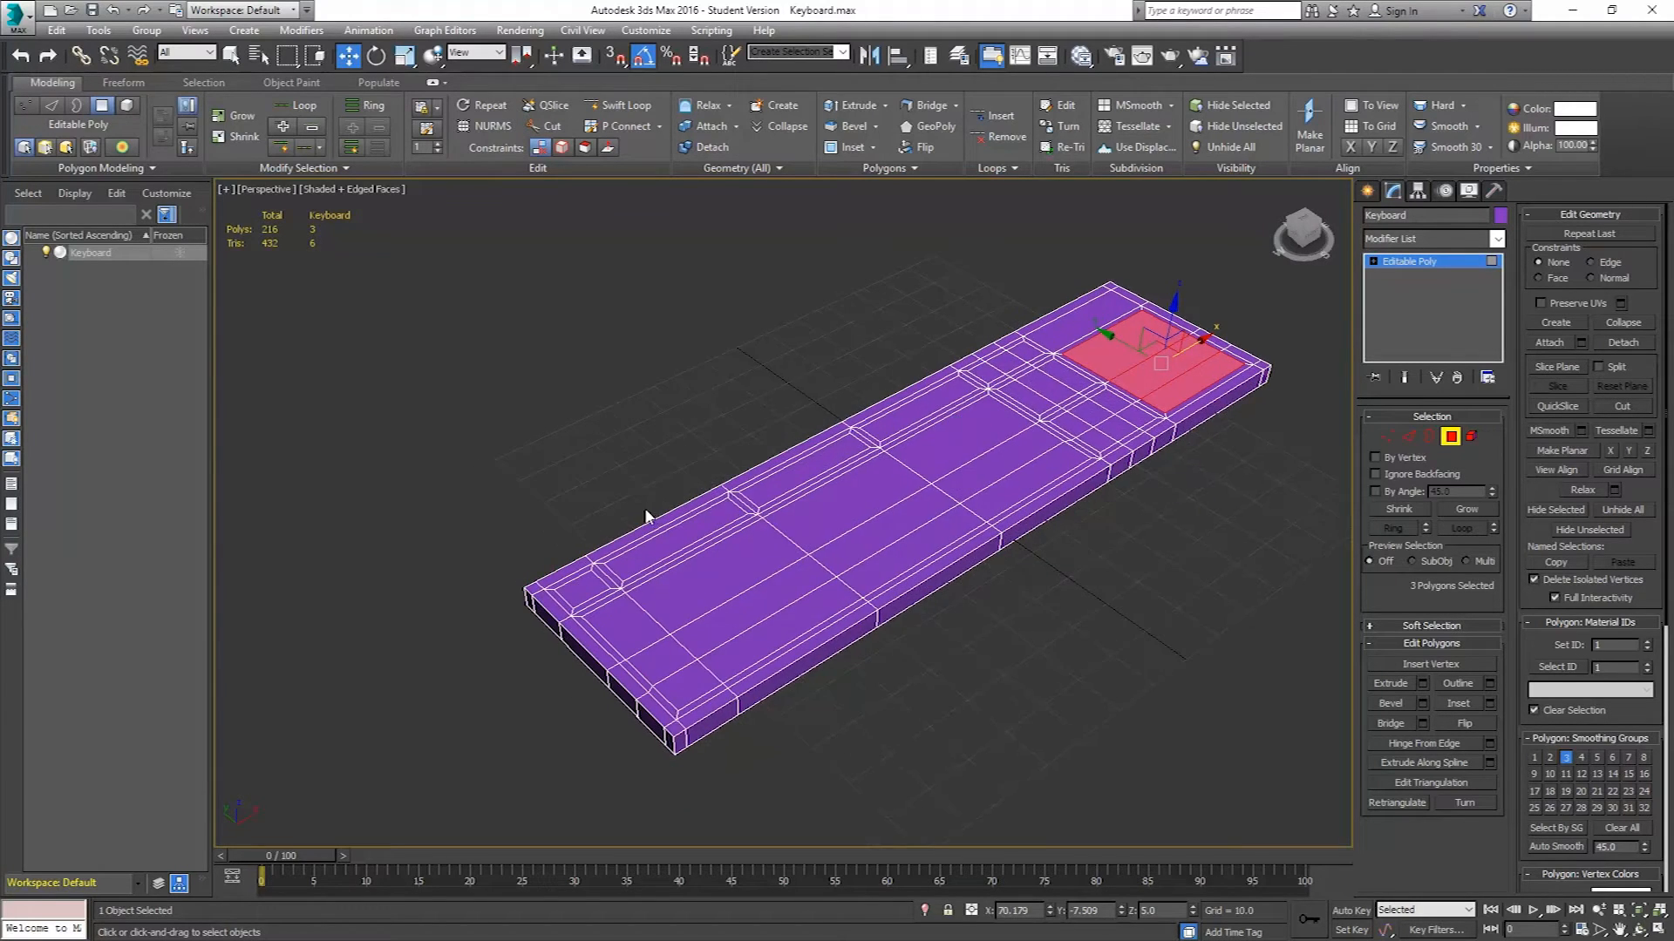
pyautogui.keyDown('alt'); pyautogui.moveTo(1109, 441); pyautogui.dragTo(1047, 415, button='middle'); pyautogui.keyUp('alt')
pyautogui.keyDown('ctrl'); pyautogui.click(1049, 429); pyautogui.keyUp('ctrl')
pyautogui.keyDown('ctrl'); pyautogui.click(1092, 418); pyautogui.keyUp('ctrl')
pyautogui.keyDown('ctrl'); pyautogui.click(1090, 405); pyautogui.keyUp('ctrl')
pyautogui.keyDown('ctrl'); pyautogui.click(1054, 397); pyautogui.keyUp('ctrl')
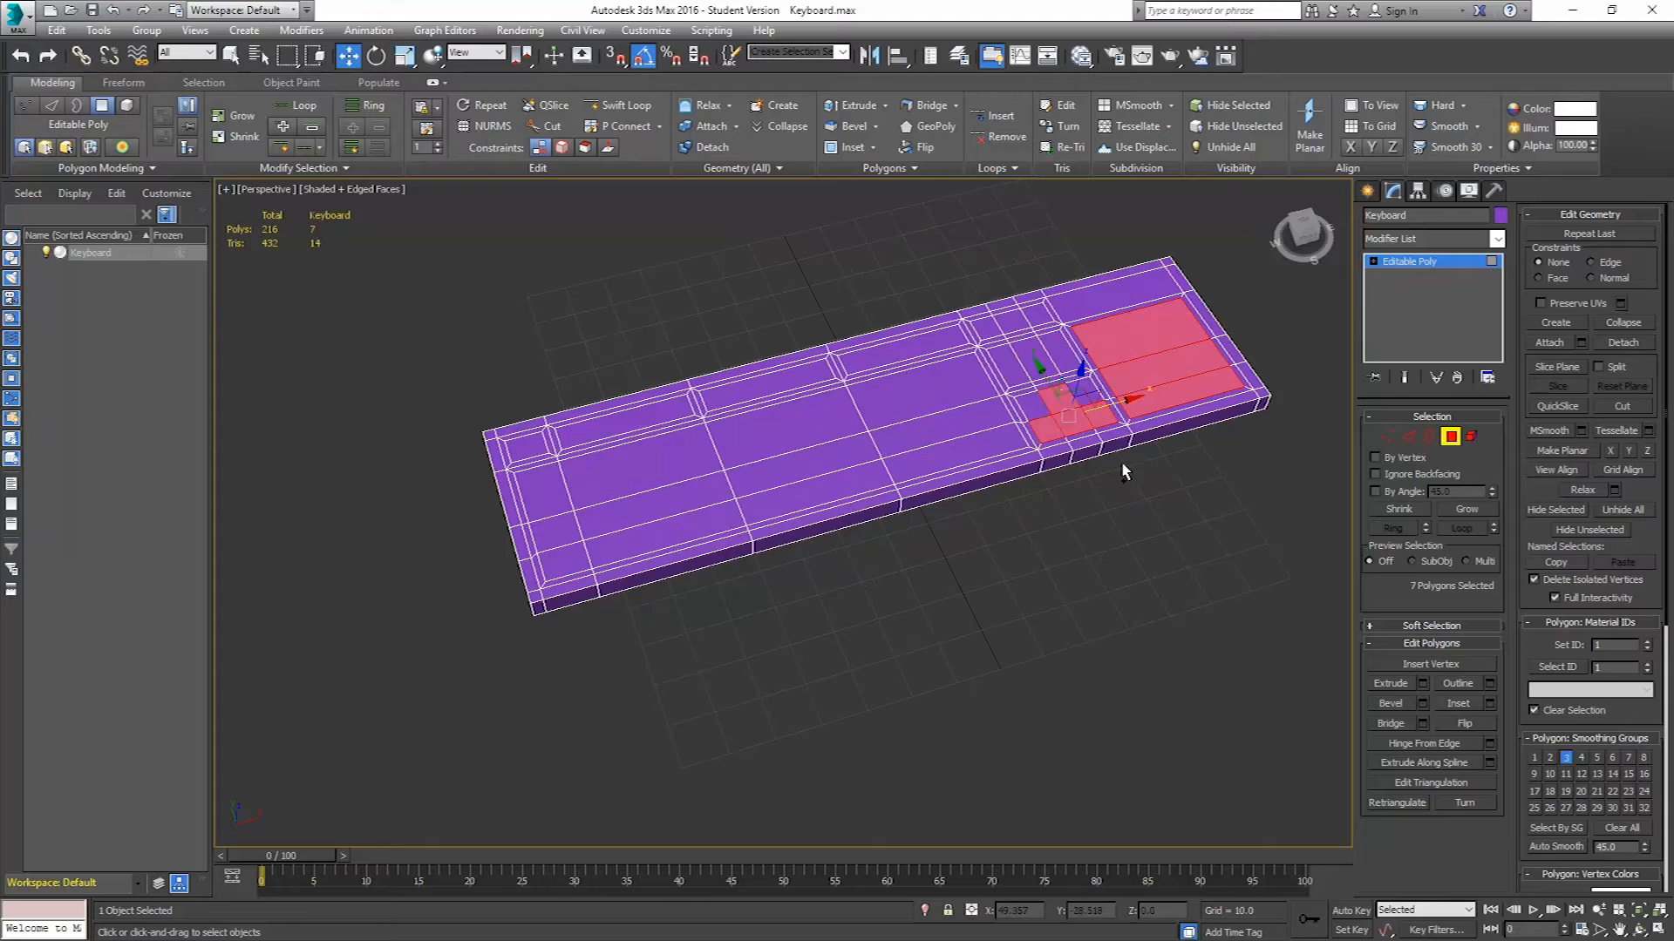
pyautogui.keyDown('ctrl'); pyautogui.click(1011, 366); pyautogui.keyUp('ctrl')
pyautogui.keyDown('ctrl'); pyautogui.click(1046, 353); pyautogui.keyUp('ctrl')
pyautogui.keyDown('ctrl'); pyautogui.click(1050, 351); pyautogui.keyUp('ctrl')
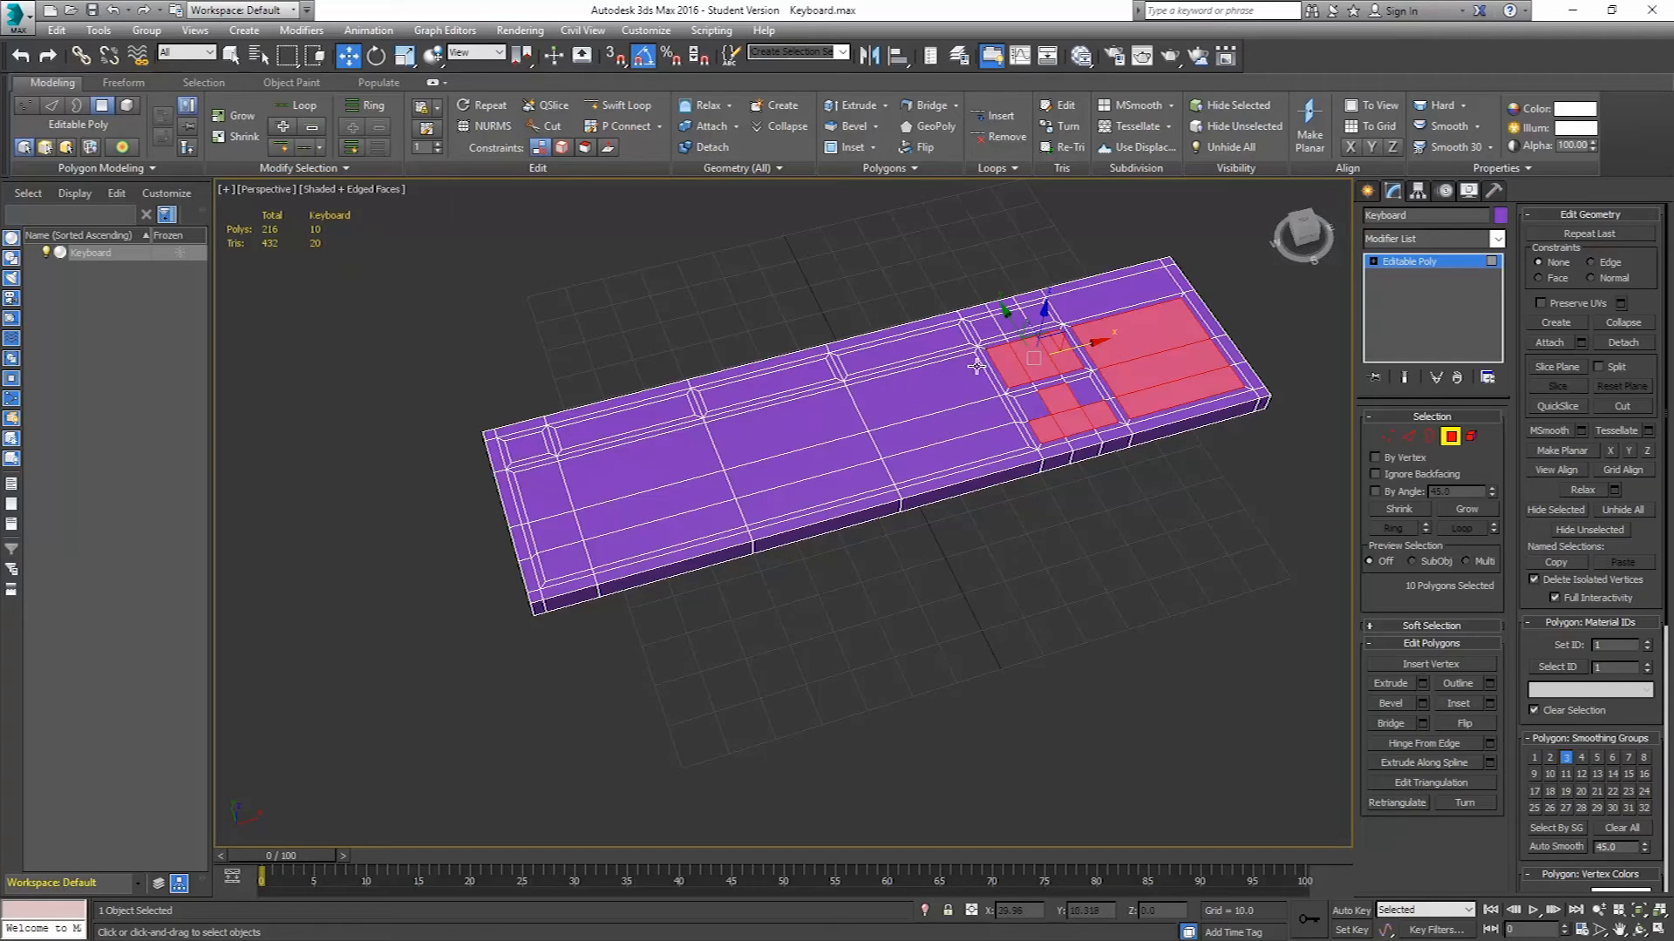
pyautogui.keyDown('ctrl'); pyautogui.click(987, 327); pyautogui.keyUp('ctrl')
pyautogui.keyDown('ctrl'); pyautogui.click(1013, 321); pyautogui.keyUp('ctrl')
pyautogui.keyDown('ctrl'); pyautogui.click(1037, 316); pyautogui.keyUp('ctrl')
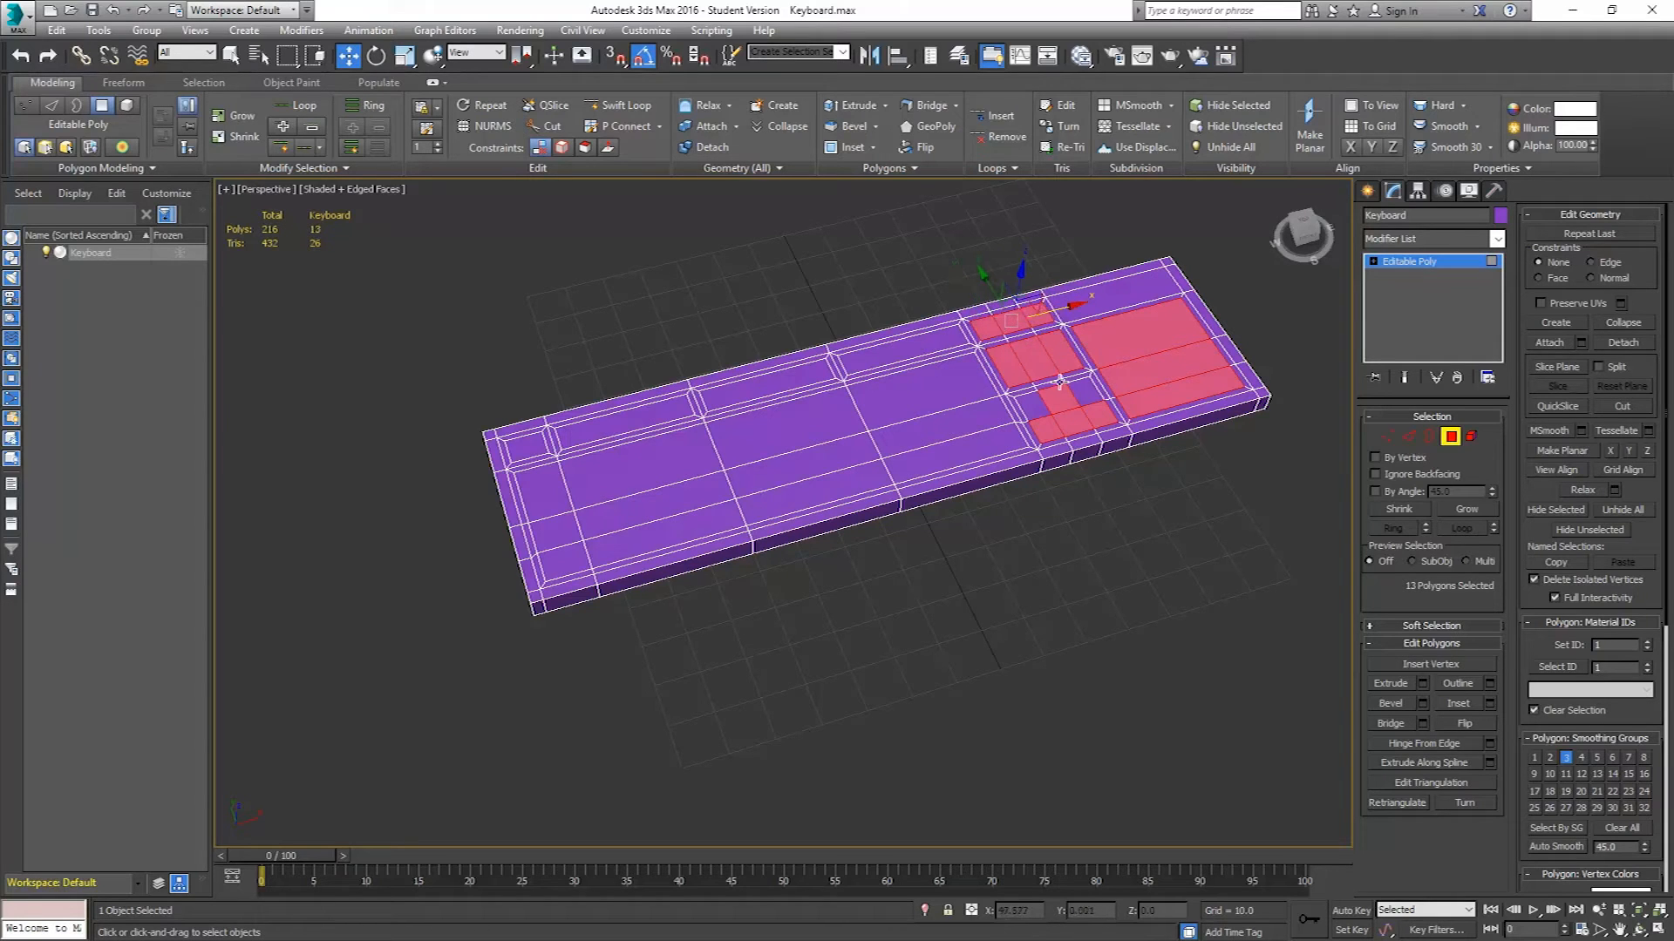
pyautogui.keyDown('ctrl'); pyautogui.click(888, 351); pyautogui.keyUp('ctrl')
pyautogui.keyDown('ctrl'); pyautogui.click(796, 382); pyautogui.keyUp('ctrl')
pyautogui.keyDown('ctrl'); pyautogui.click(659, 414); pyautogui.keyUp('ctrl')
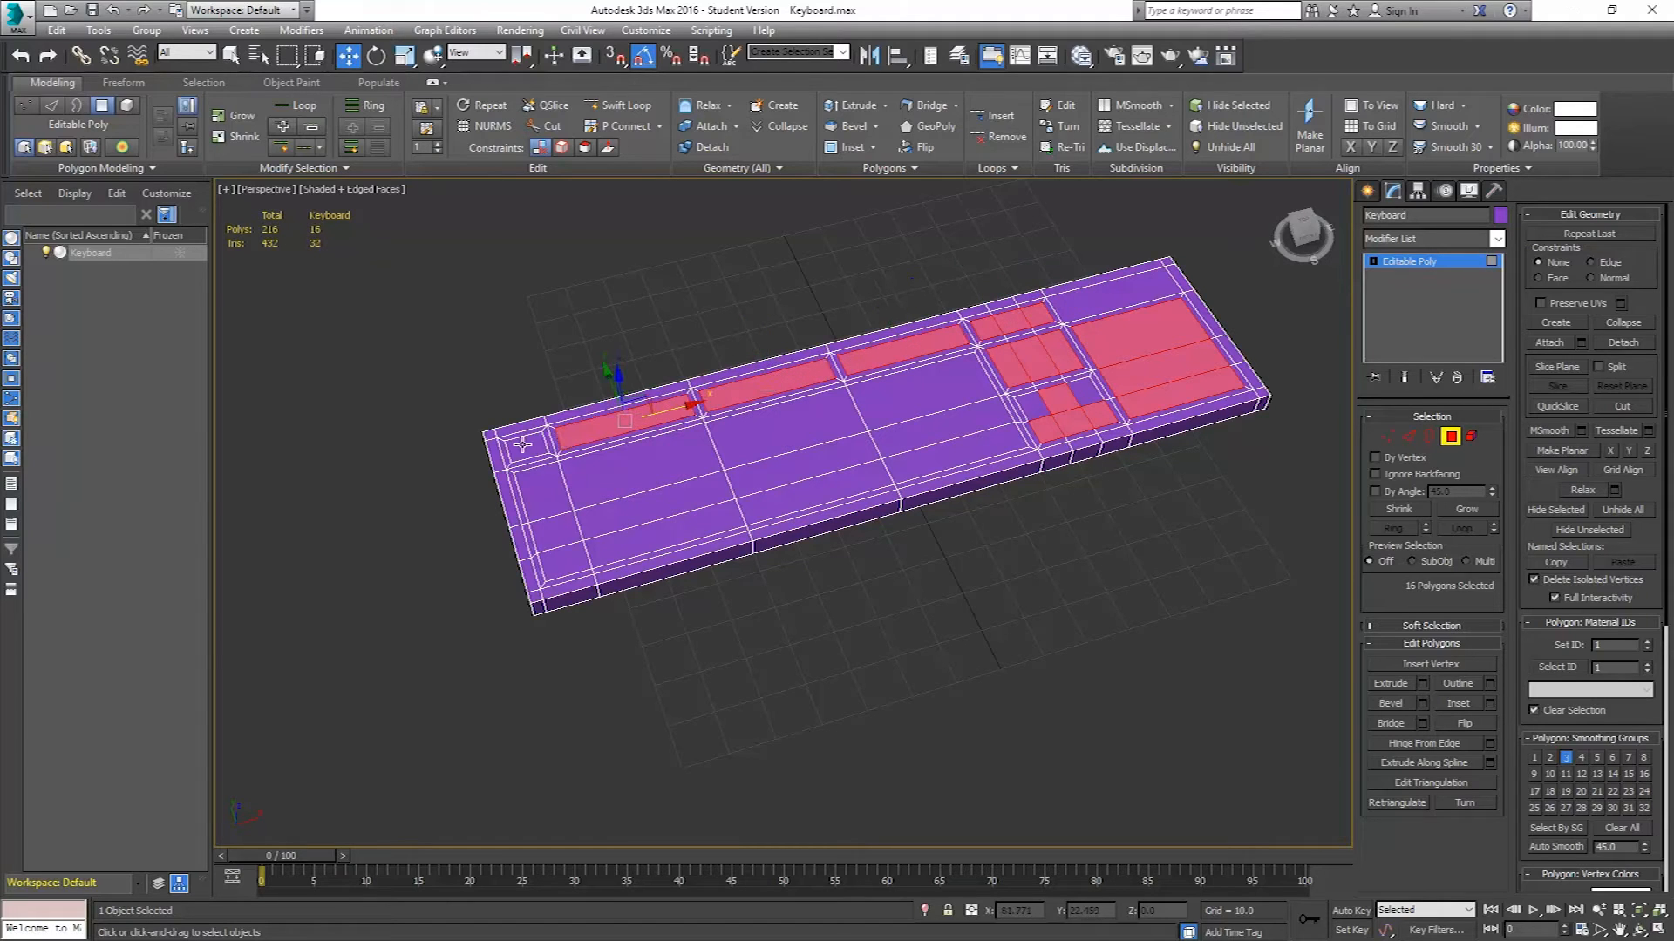
pyautogui.keyDown('ctrl'); pyautogui.click(525, 448); pyautogui.keyUp('ctrl')
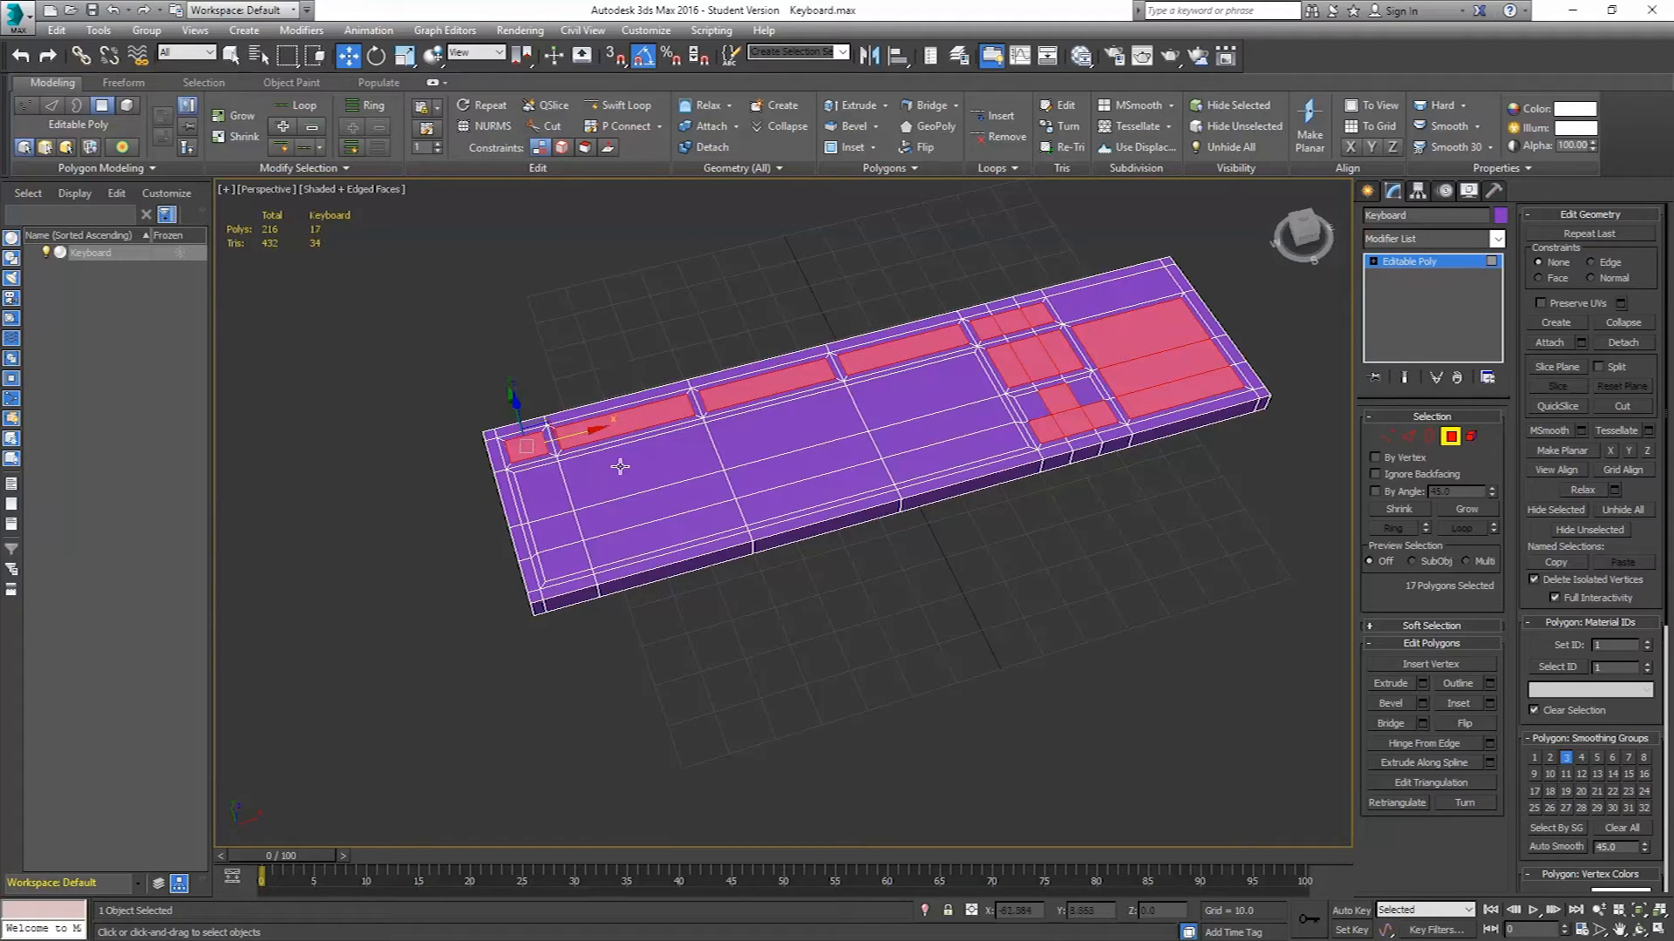
pyautogui.keyDown('ctrl'); pyautogui.click(558, 484); pyautogui.keyUp('ctrl')
pyautogui.keyDown('ctrl'); pyautogui.click(747, 439); pyautogui.keyUp('ctrl')
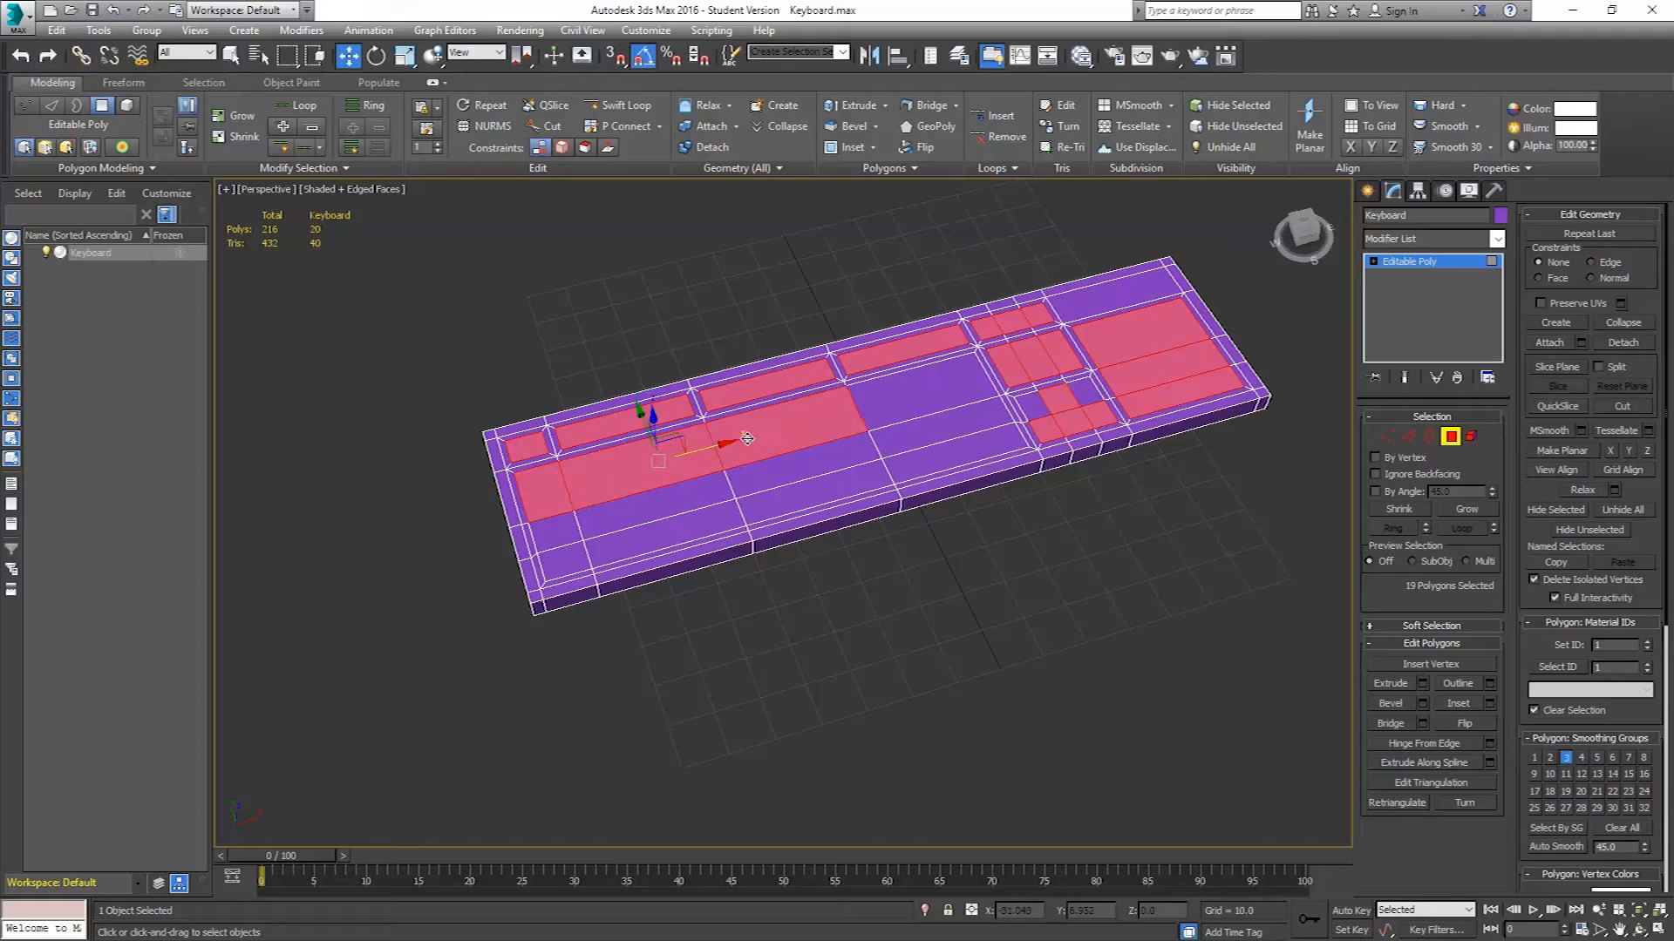
pyautogui.keyDown('ctrl'); pyautogui.click(888, 401); pyautogui.keyUp('ctrl')
pyautogui.keyDown('ctrl'); pyautogui.click(903, 431); pyautogui.keyUp('ctrl')
pyautogui.keyDown('ctrl'); pyautogui.click(909, 467); pyautogui.keyUp('ctrl')
pyautogui.keyDown('ctrl'); pyautogui.click(846, 484); pyautogui.keyUp('ctrl')
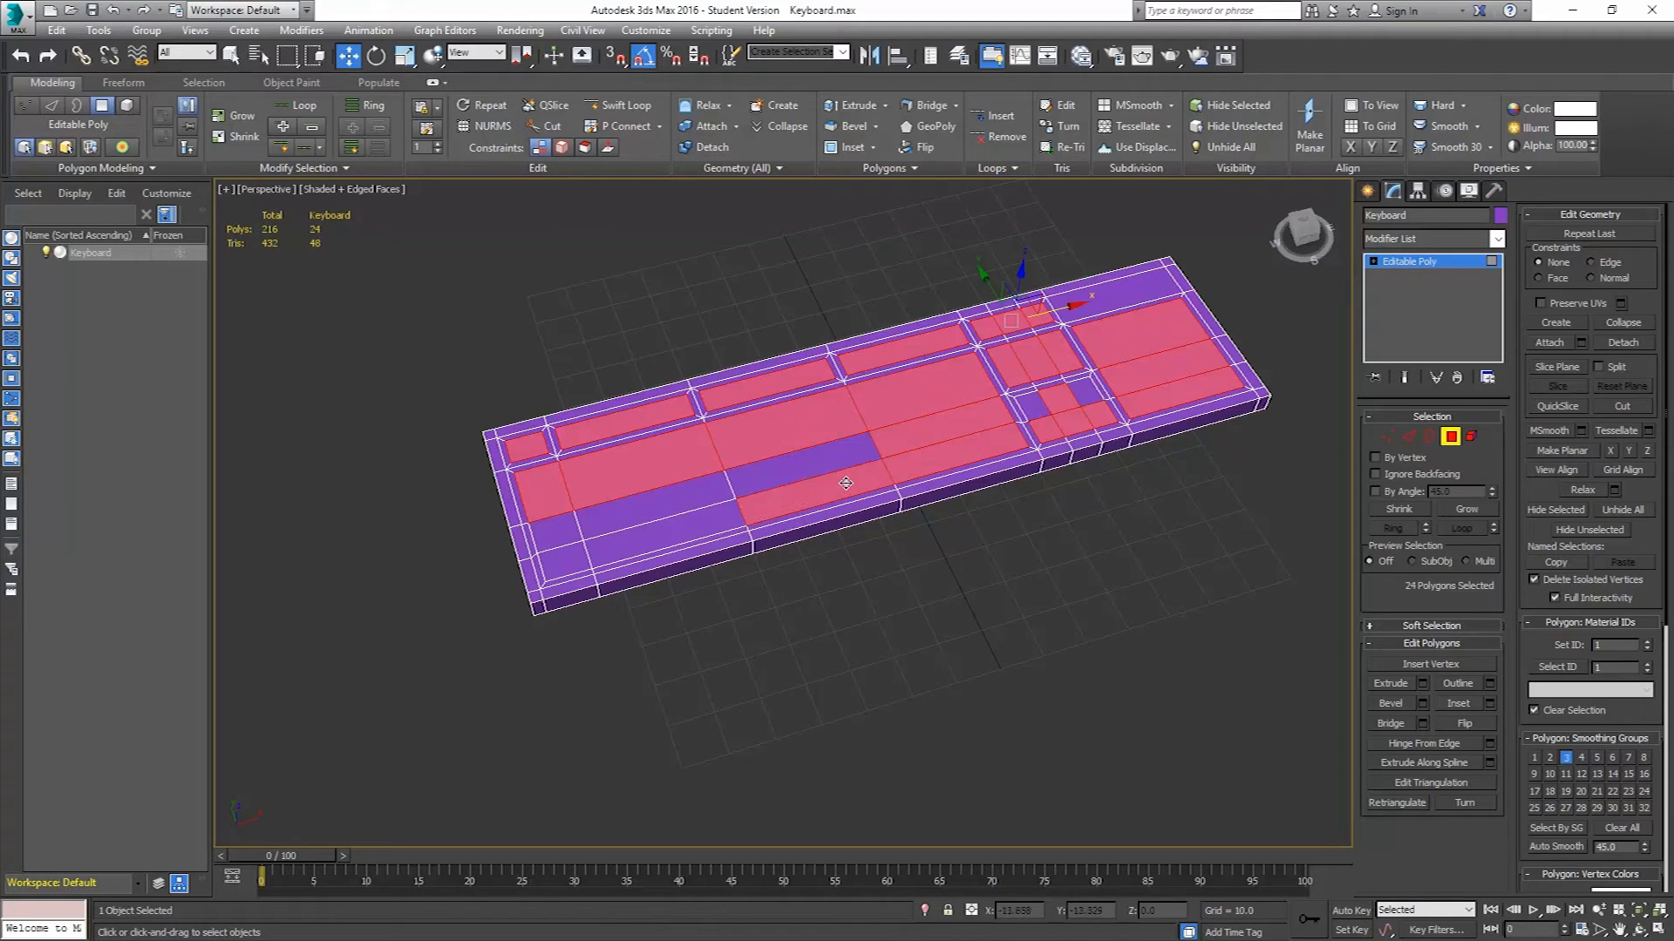
pyautogui.keyDown('ctrl'); pyautogui.click(829, 462); pyautogui.keyUp('ctrl')
pyautogui.keyDown('ctrl'); pyautogui.click(695, 485); pyautogui.keyUp('ctrl')
pyautogui.keyDown('ctrl'); pyautogui.click(675, 538); pyautogui.keyUp('ctrl')
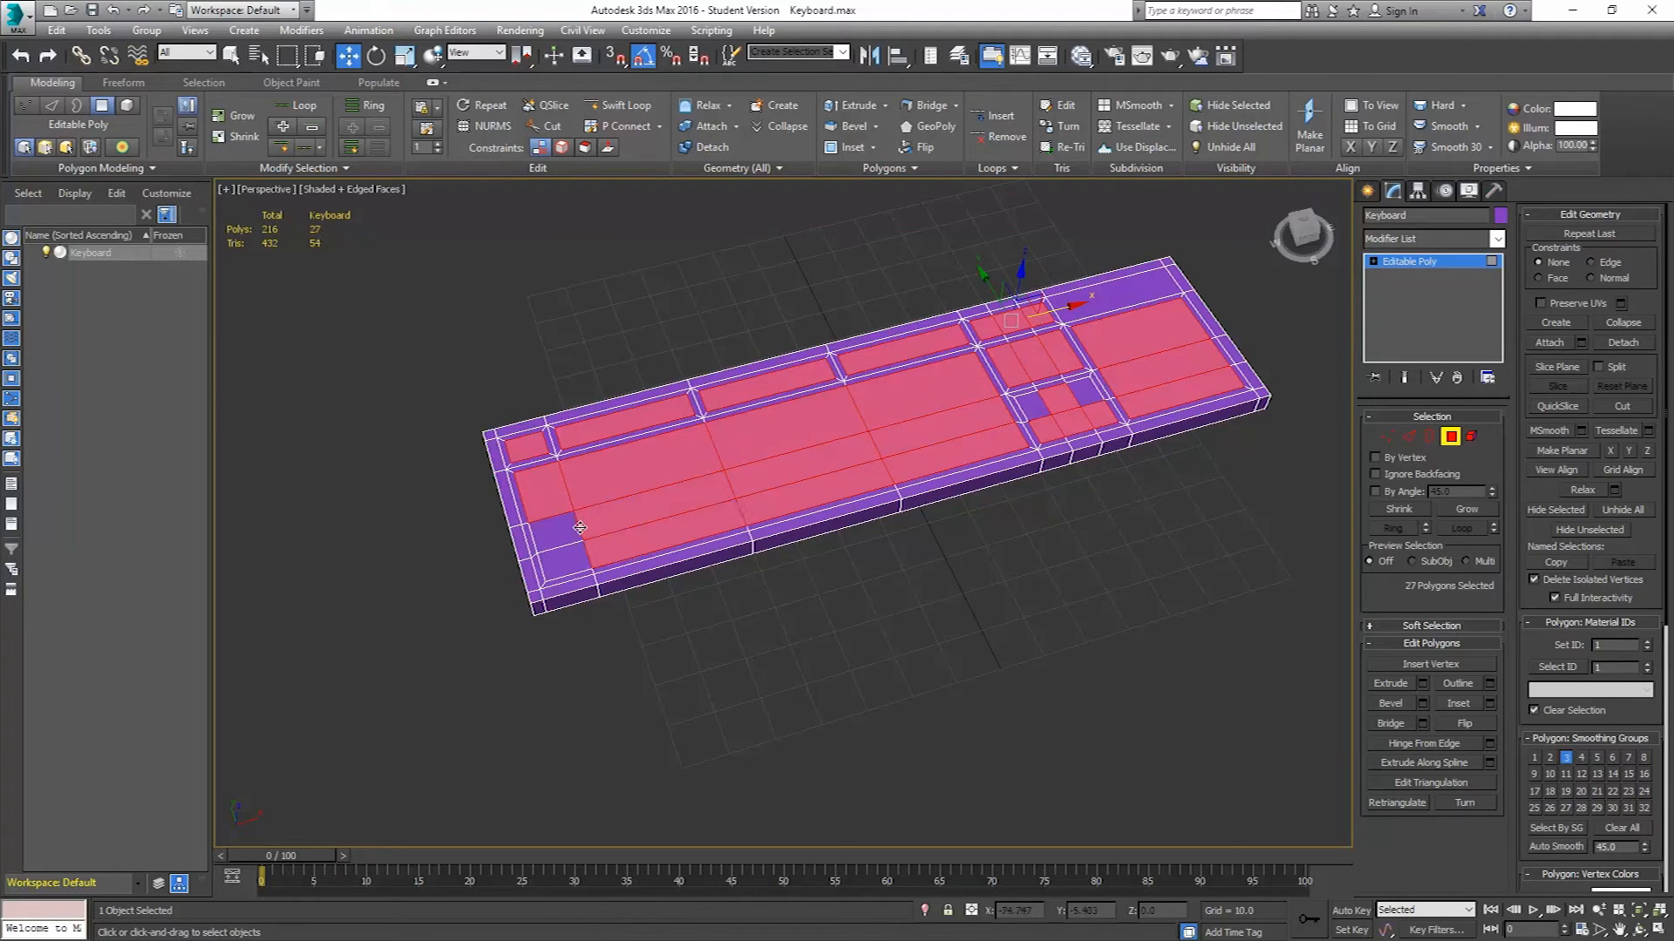
pyautogui.keyDown('ctrl'); pyautogui.click(555, 531); pyautogui.keyUp('ctrl')
pyautogui.keyDown('ctrl'); pyautogui.click(565, 565); pyautogui.keyUp('ctrl')
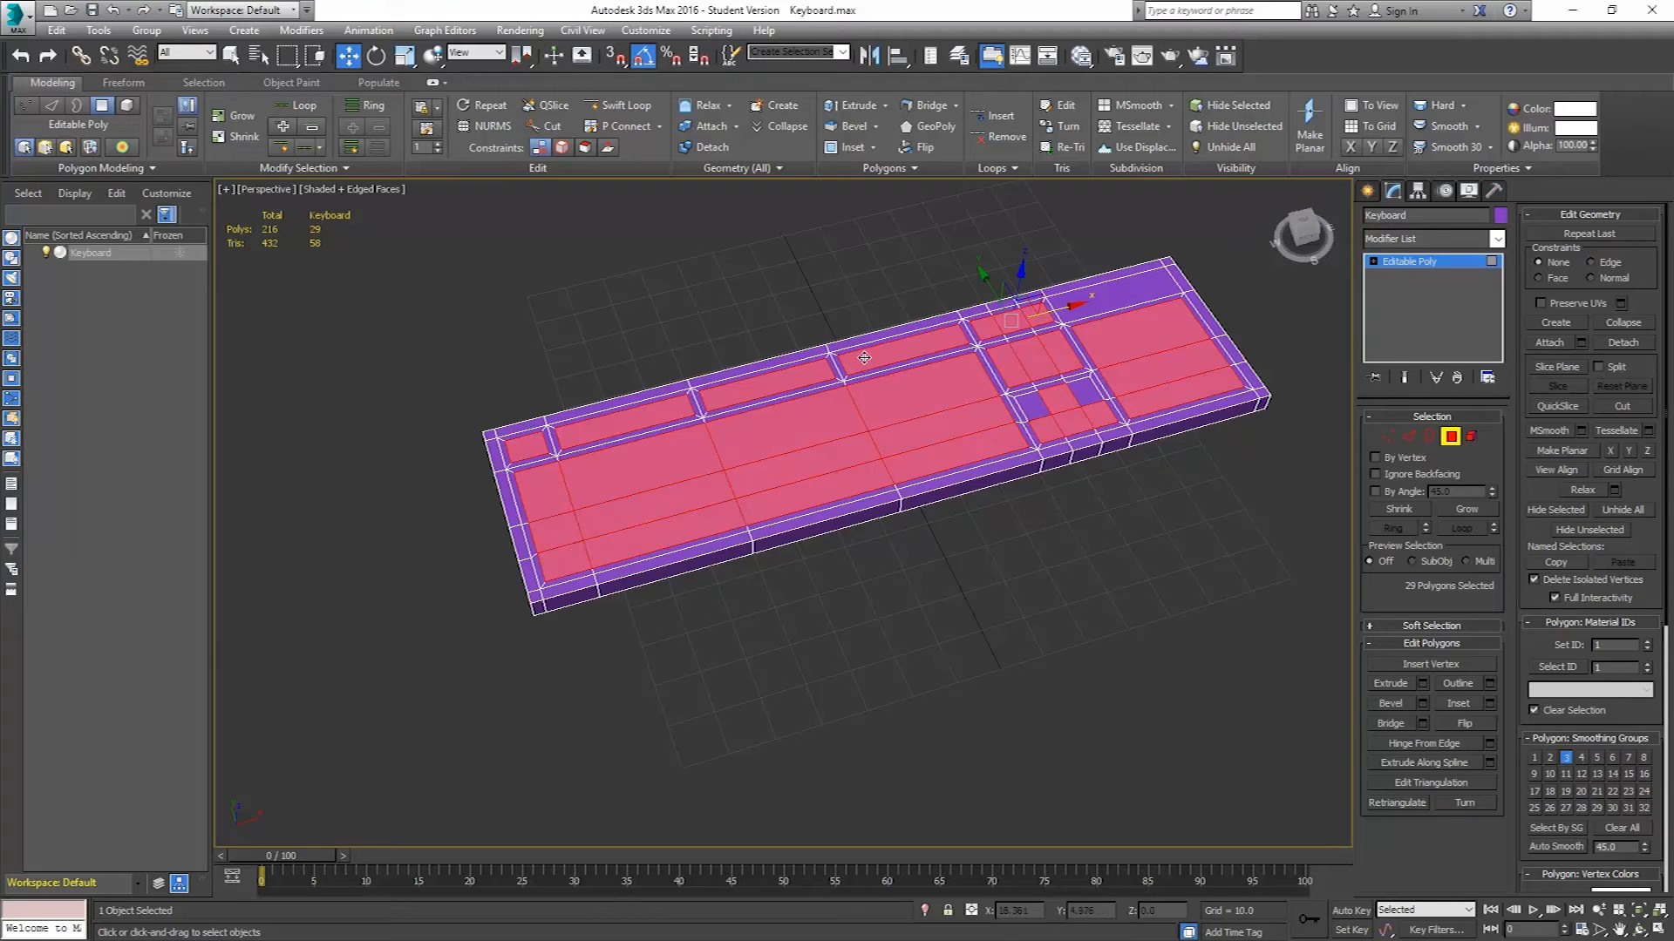
# Extrude the selected key-area polygons by -1.5 to recess them into the keyboard.
pyautogui.keyDown('alt'); pyautogui.moveTo(929, 416); pyautogui.dragTo(1022, 398, button='middle'); pyautogui.keyUp('alt')
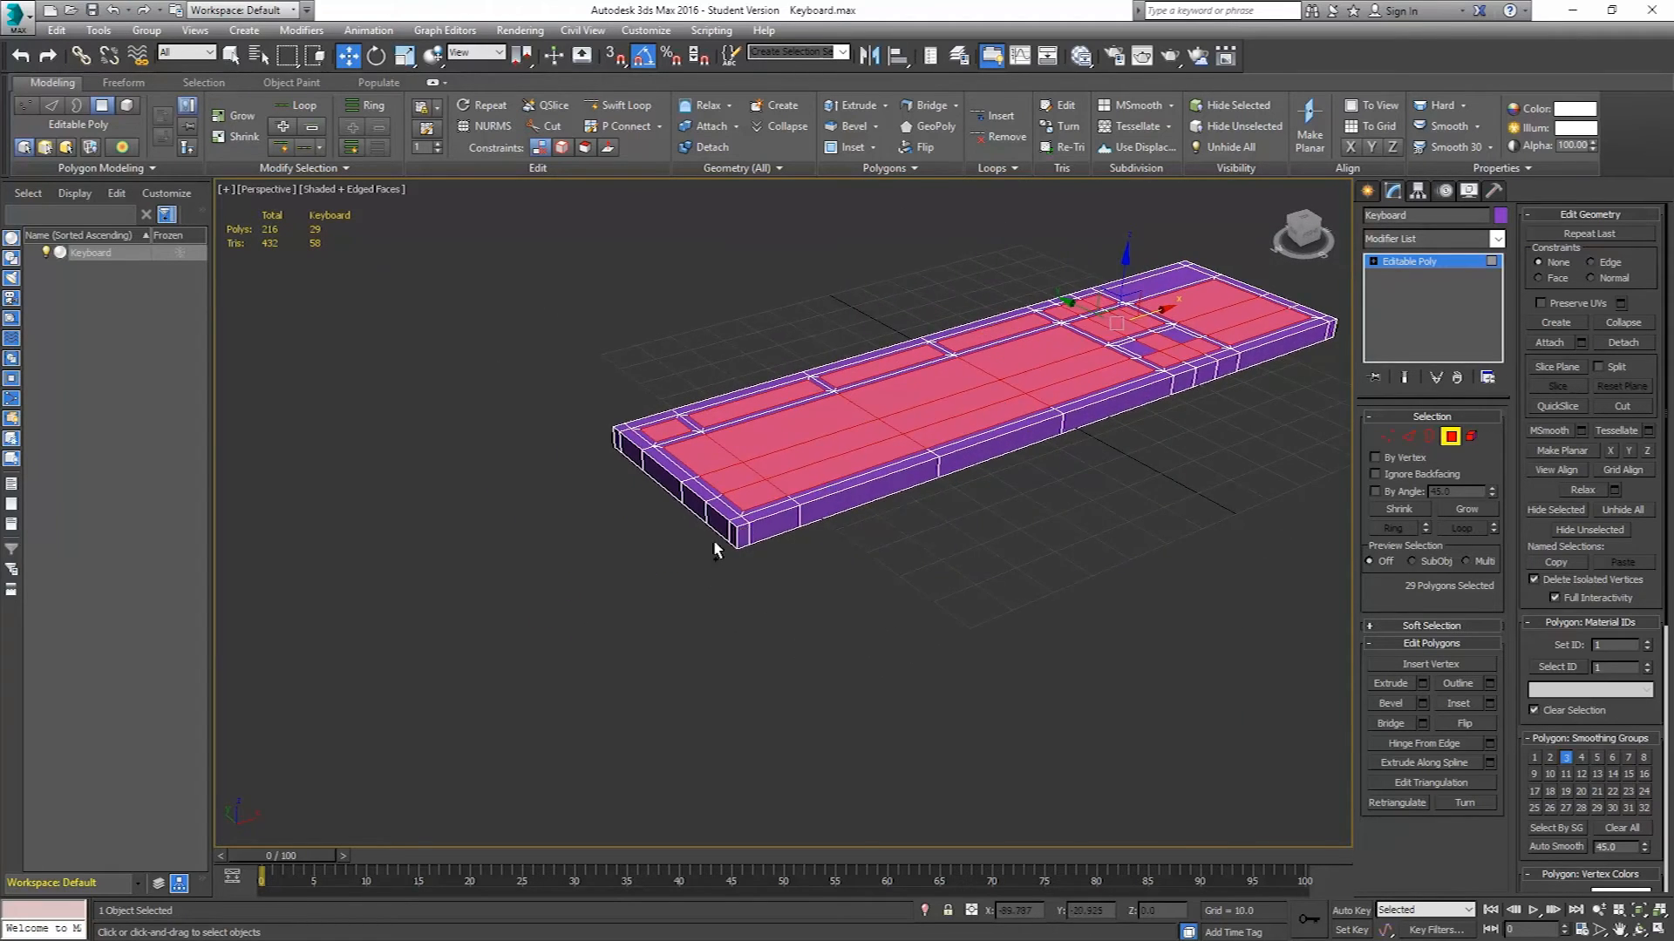
pyautogui.scroll(7, 747, 530)
pyautogui.moveTo(810, 456); pyautogui.dragTo(812, 467, button='middle')
pyautogui.scroll(-5, 812, 467)
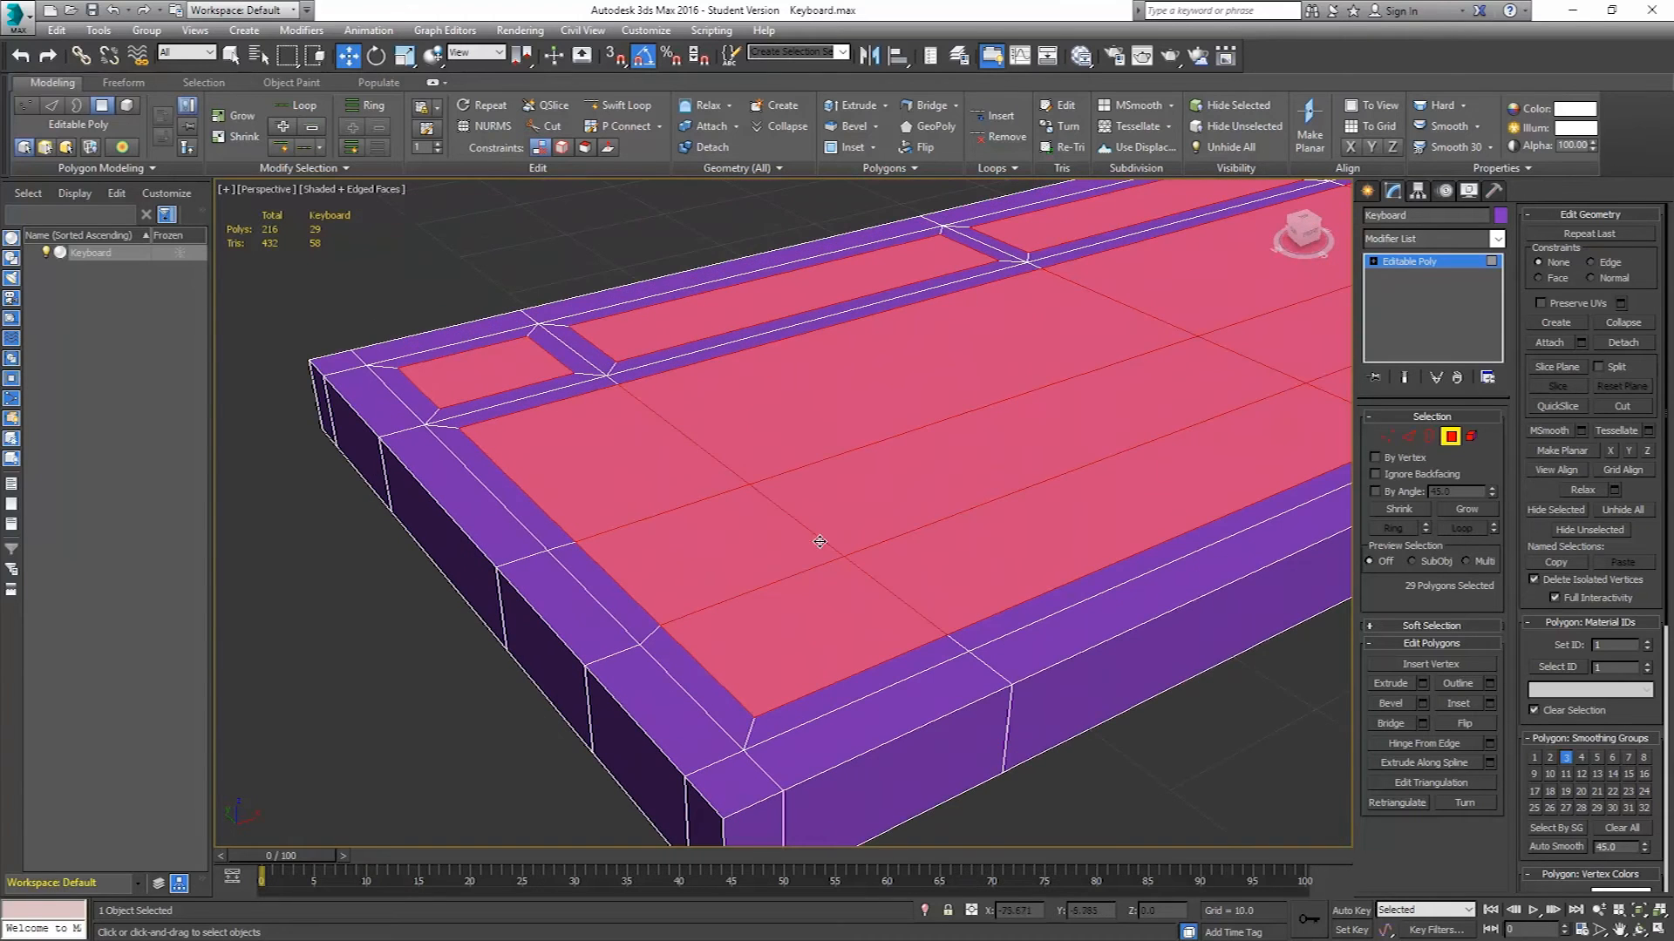
pyautogui.scroll(2, 964, 467)
pyautogui.keyDown('alt'); pyautogui.moveTo(1056, 470); pyautogui.dragTo(897, 497, button='middle'); pyautogui.keyUp('alt')
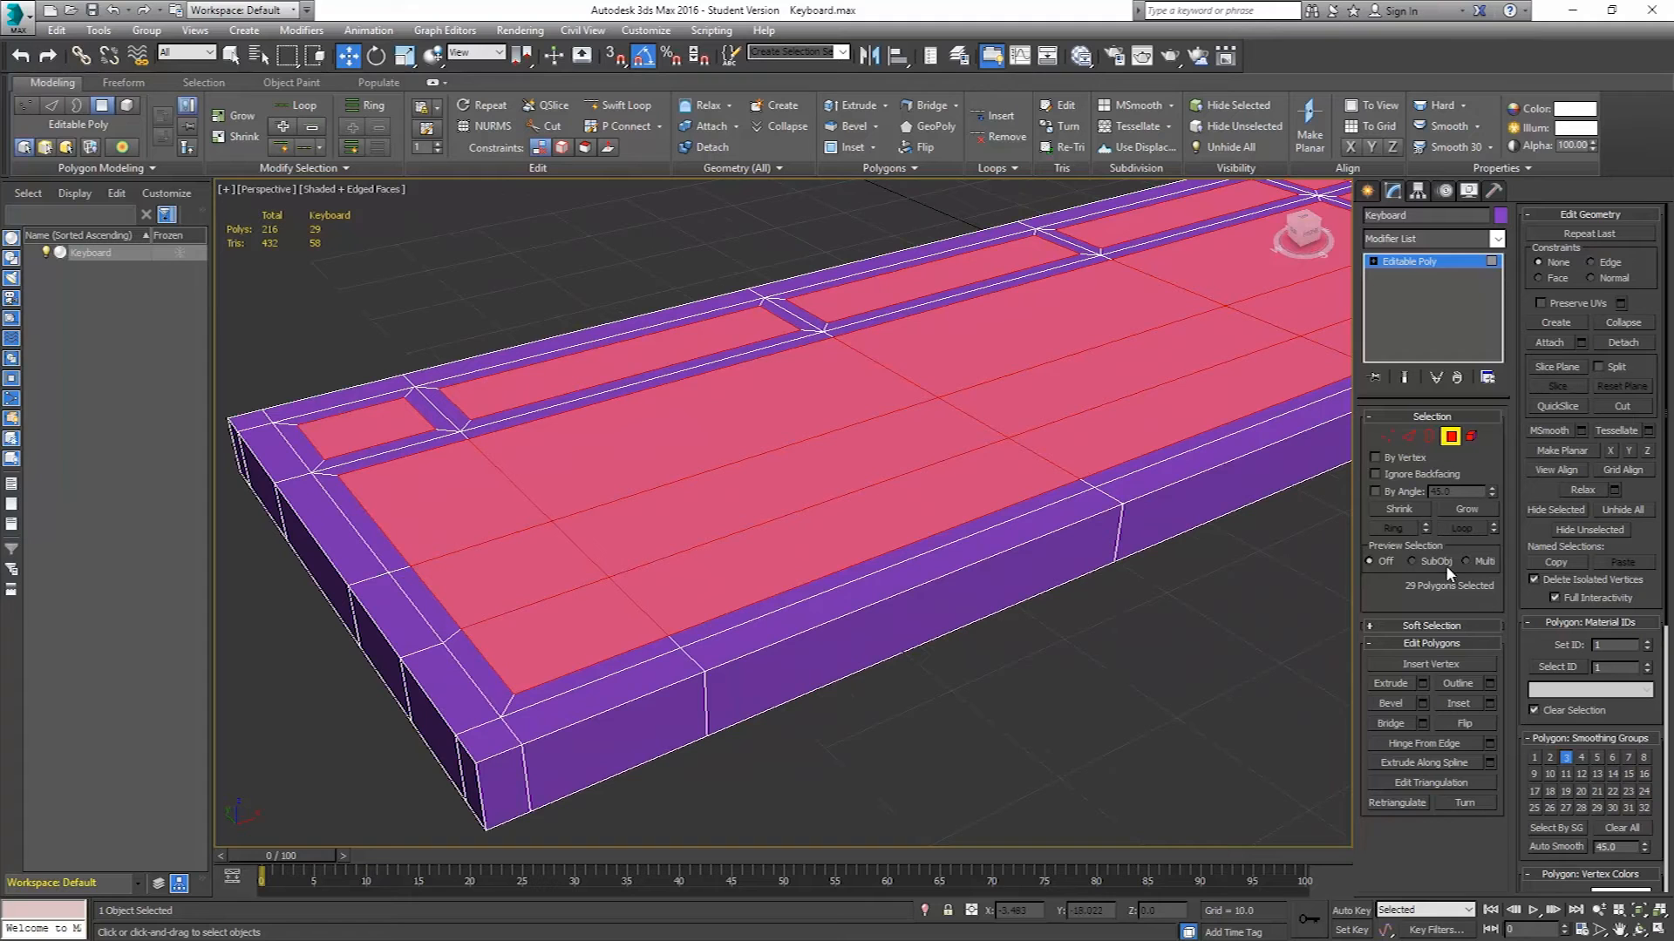
pyautogui.click(1422, 683)
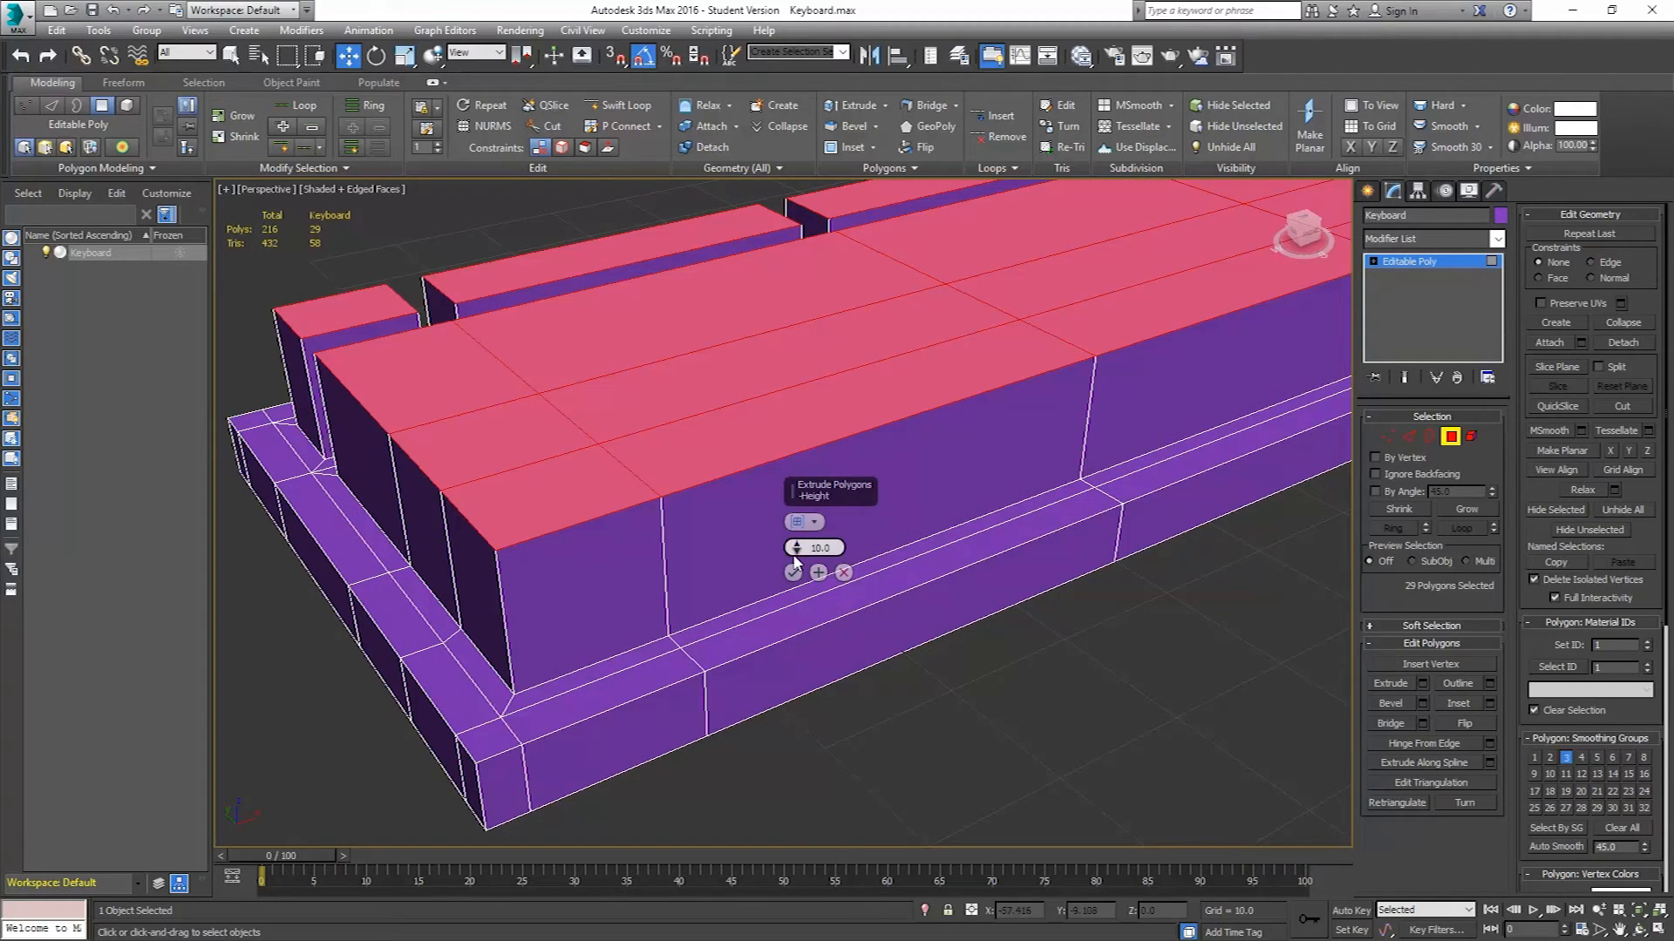
pyautogui.moveTo(796, 559); pyautogui.dragTo(784, 632)
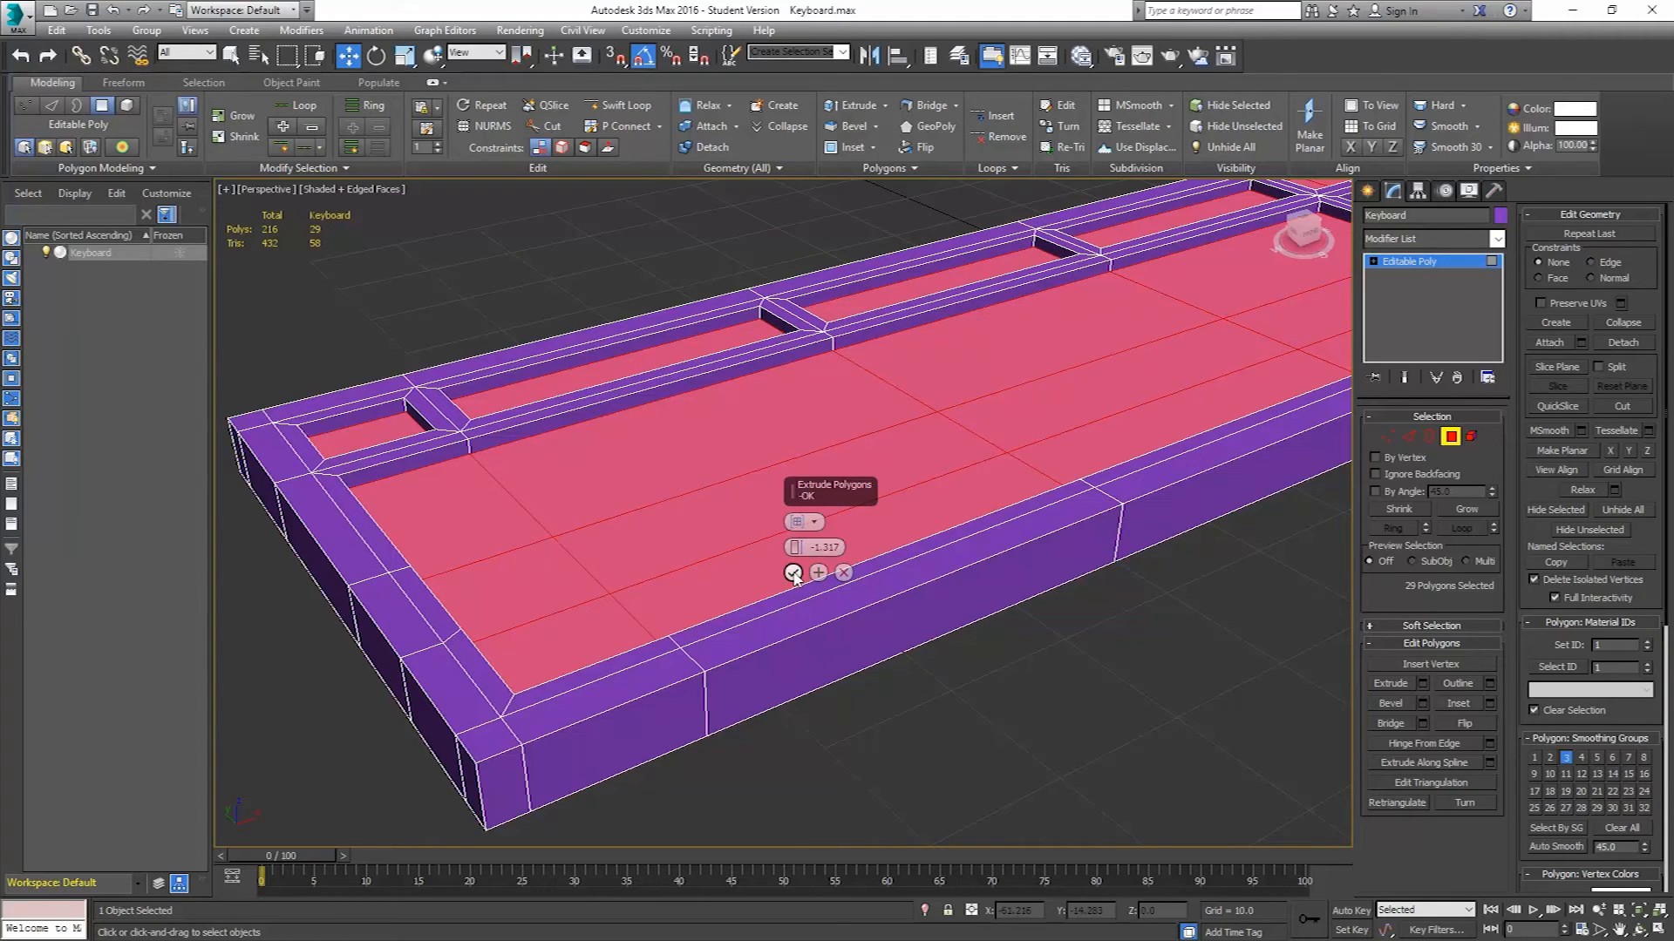
pyautogui.doubleClick(814, 548)
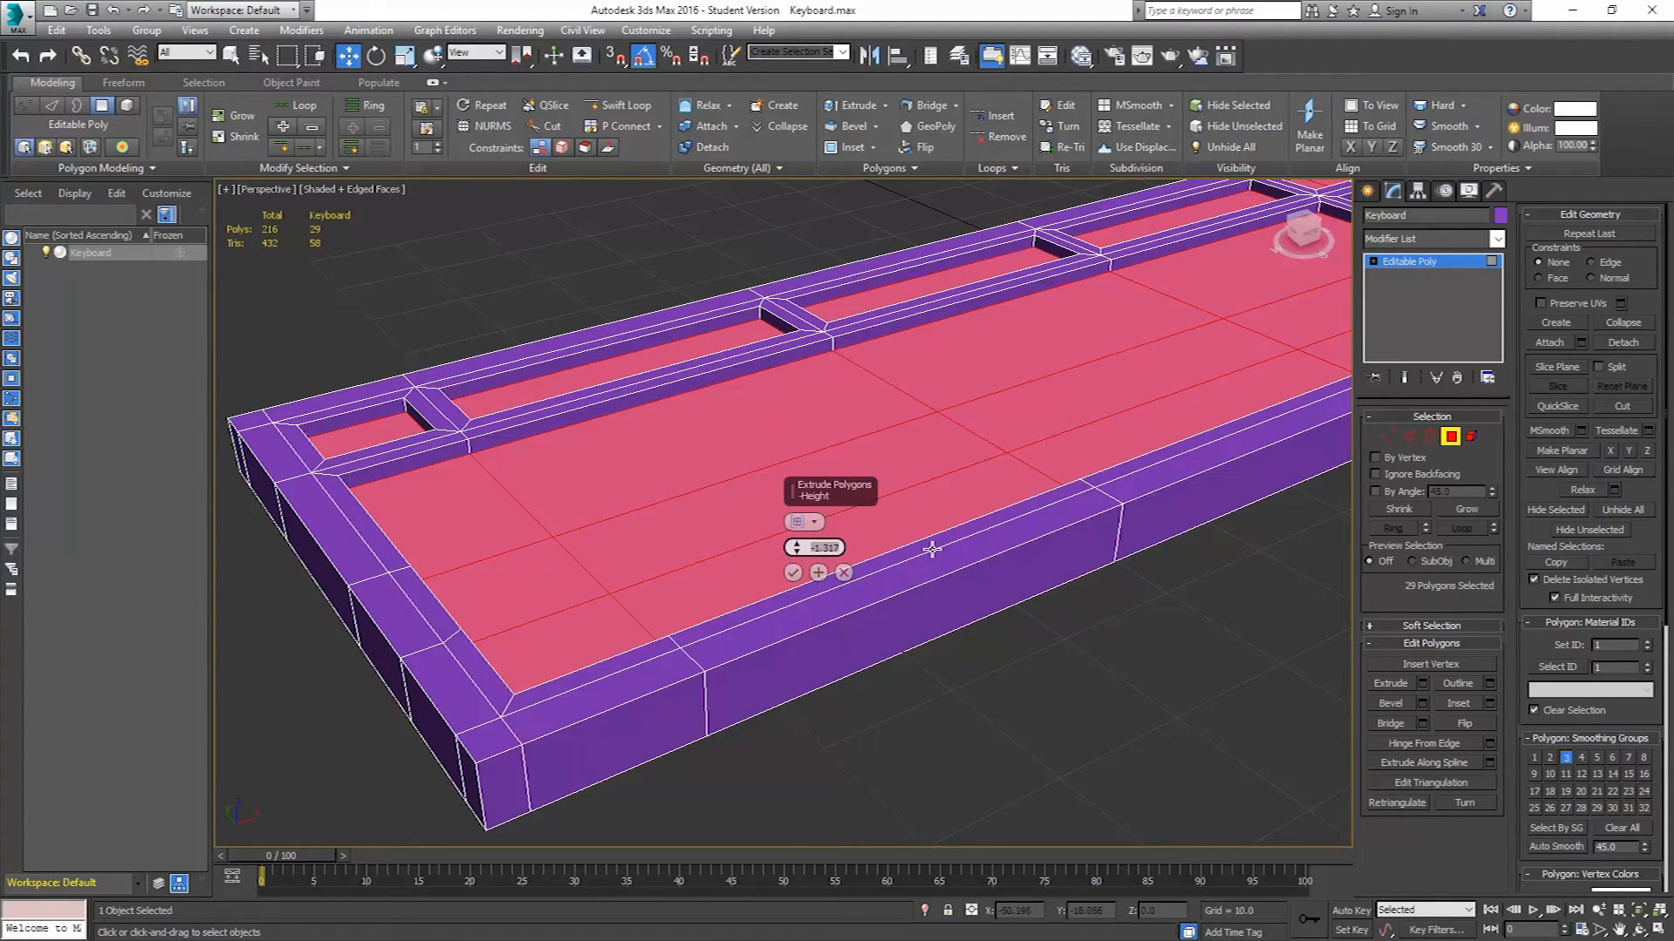
pyautogui.write('-1.5')
pyautogui.press('Return')
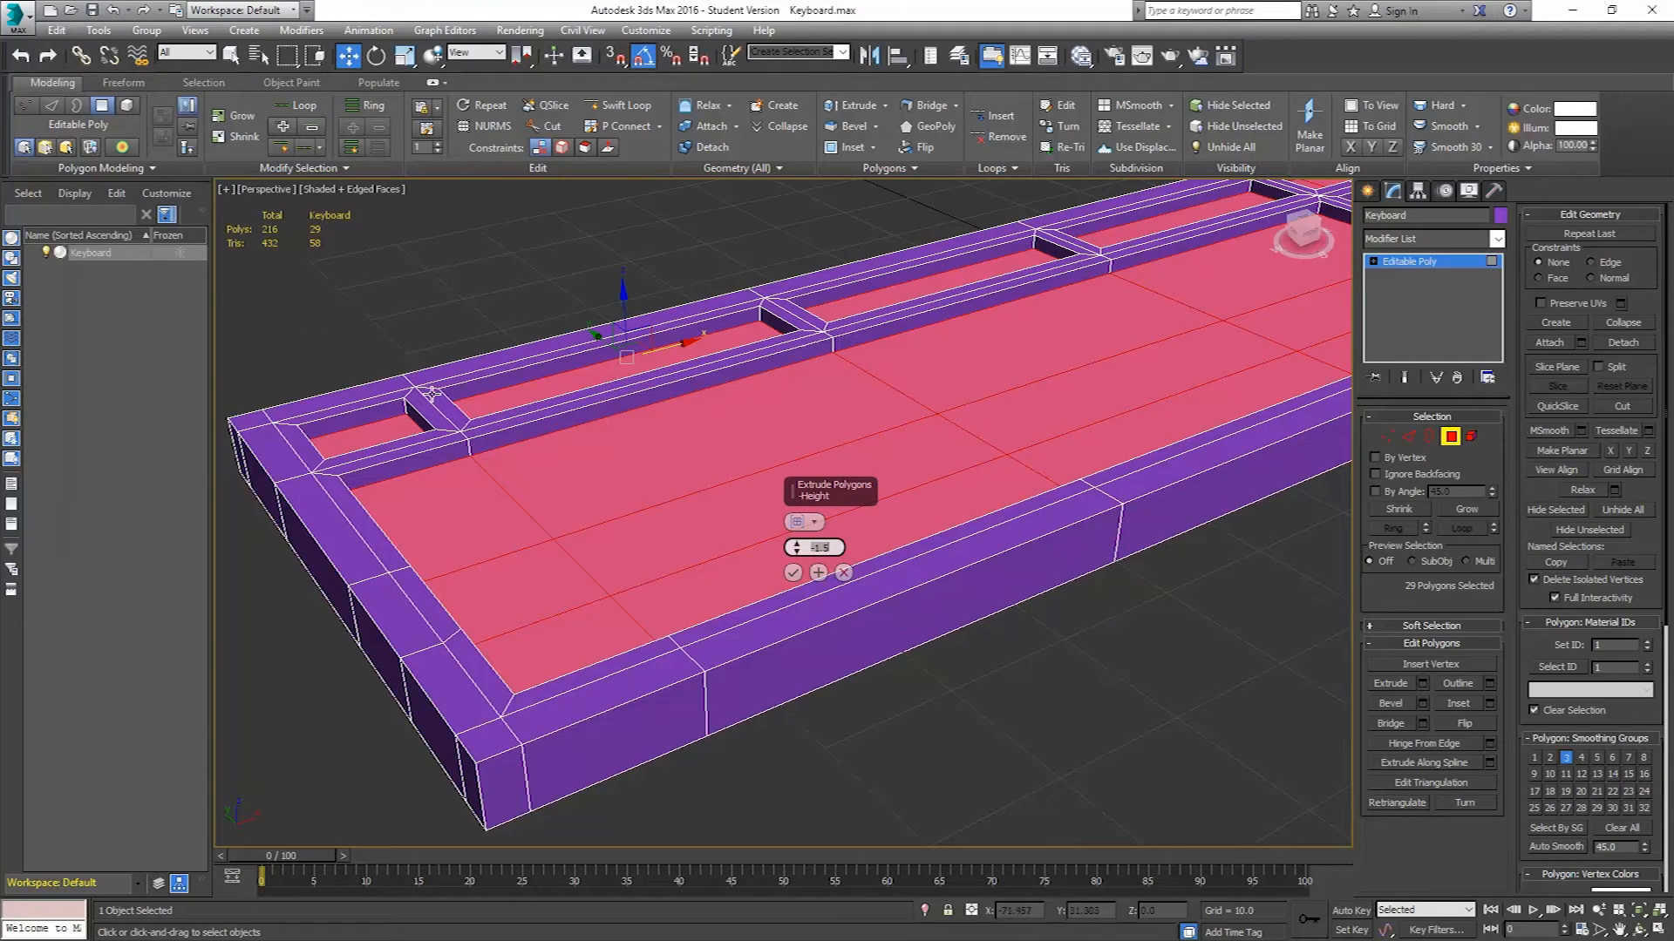
pyautogui.click(793, 573)
# Leave polygon mode and save the scene as an incremented copy, Keyboard01.max.
pyautogui.keyDown('alt'); pyautogui.moveTo(840, 404); pyautogui.dragTo(821, 459, button='middle'); pyautogui.keyUp('alt')
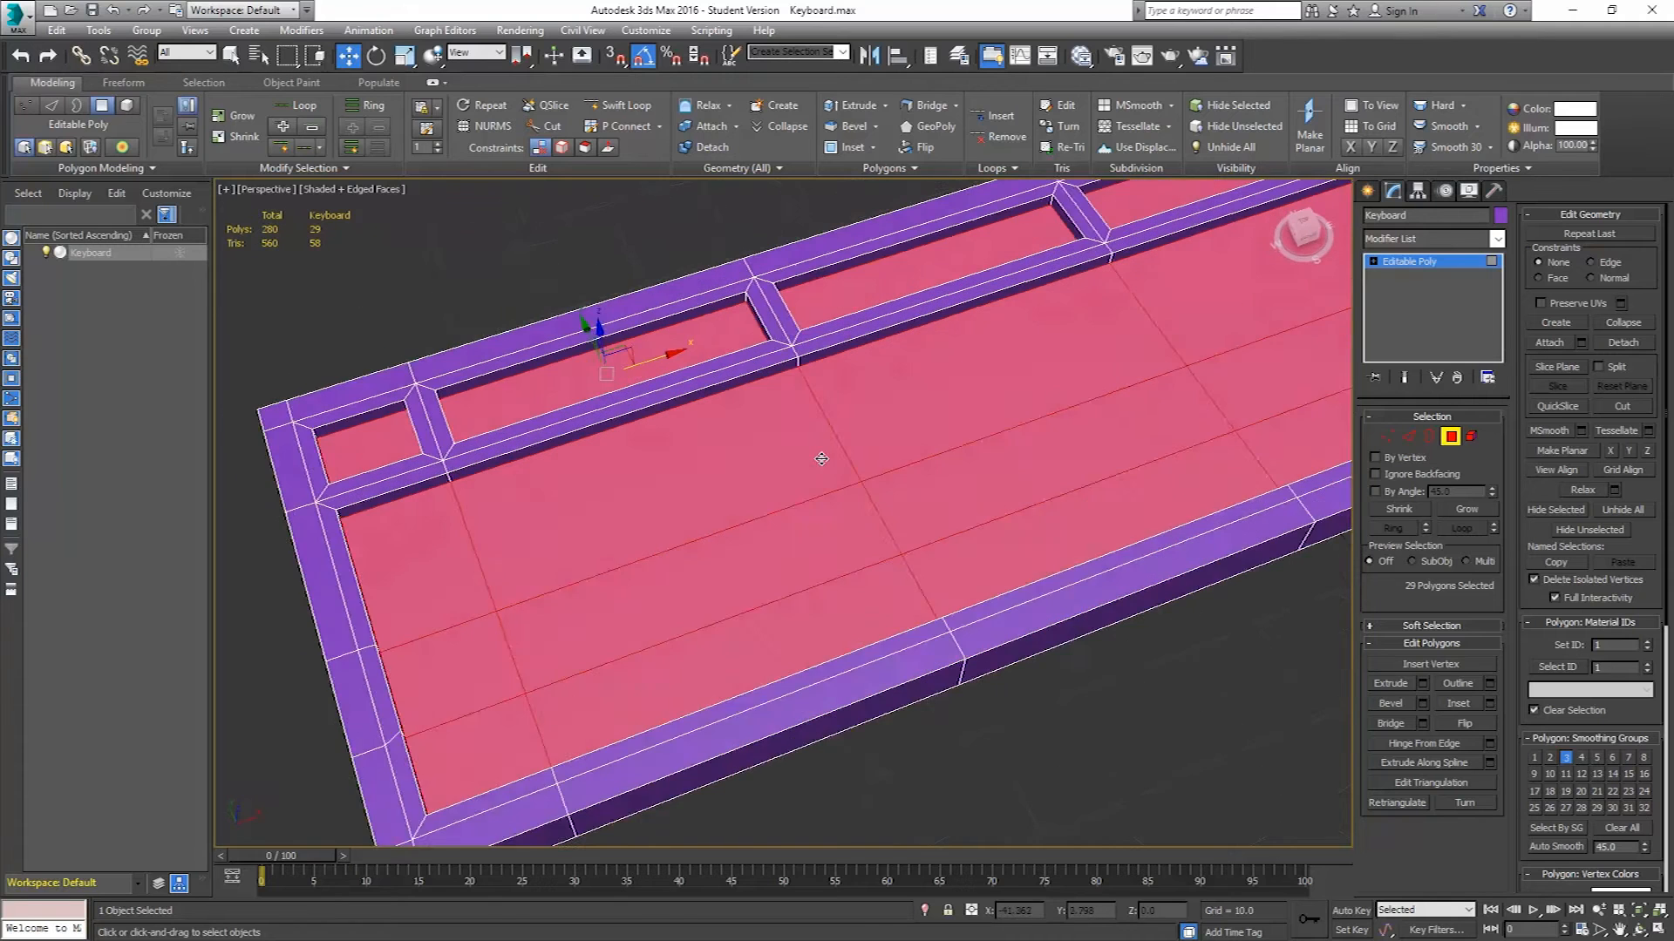
pyautogui.scroll(-6, 821, 458)
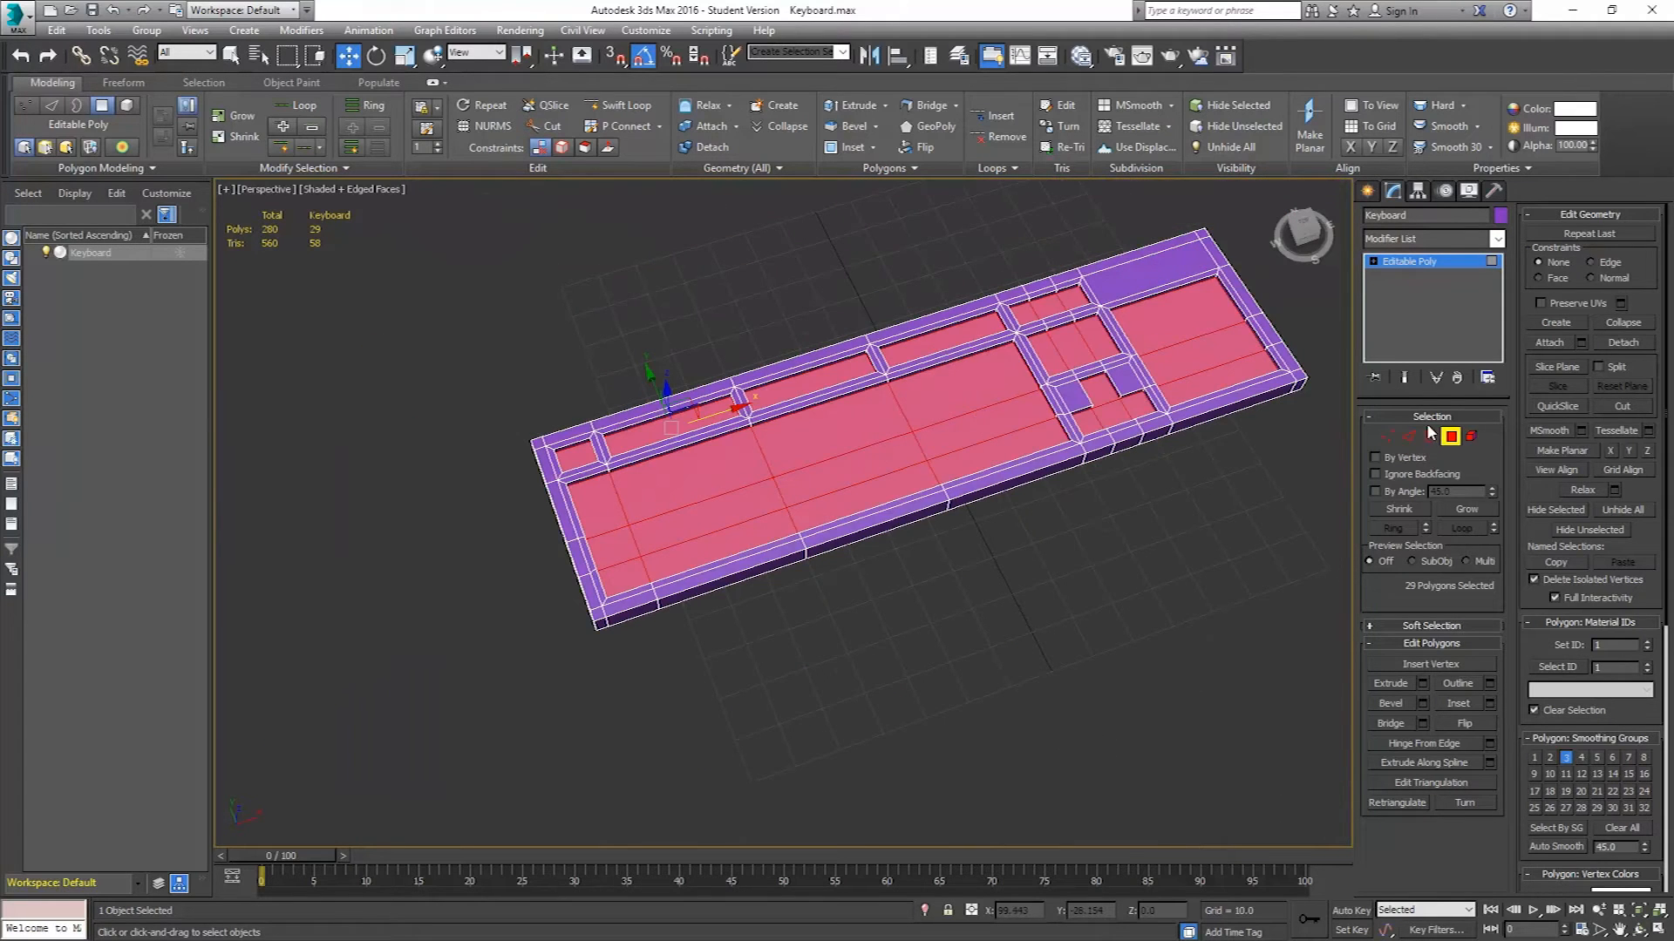
pyautogui.click(1450, 436)
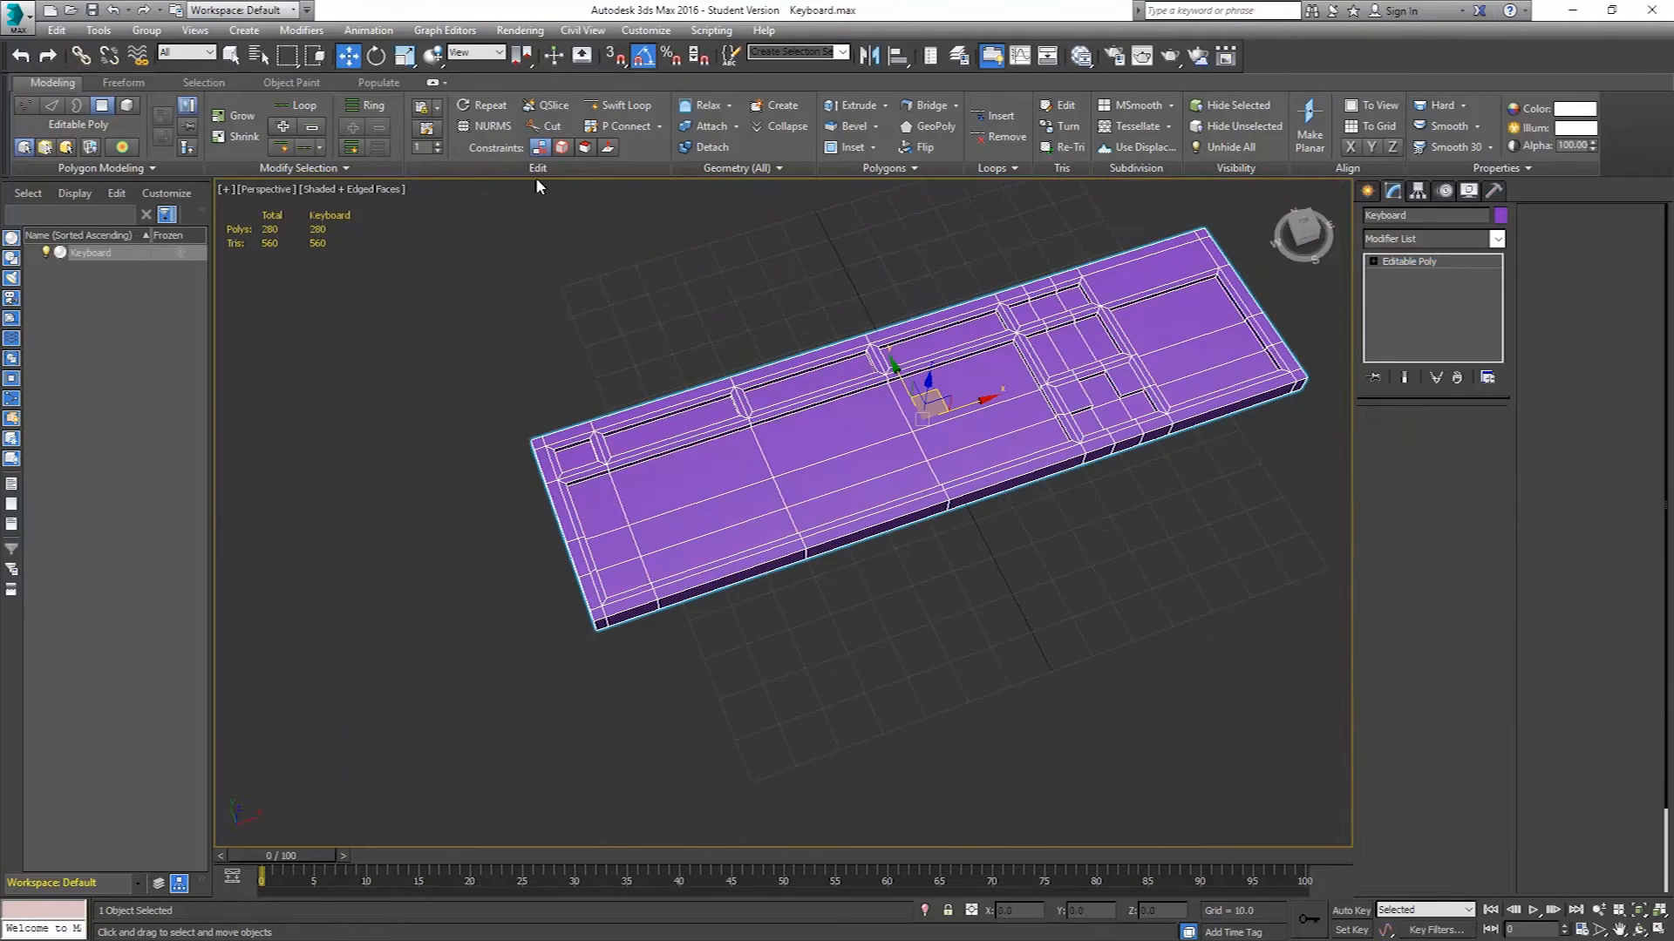
pyautogui.click(18, 16)
pyautogui.click(61, 225)
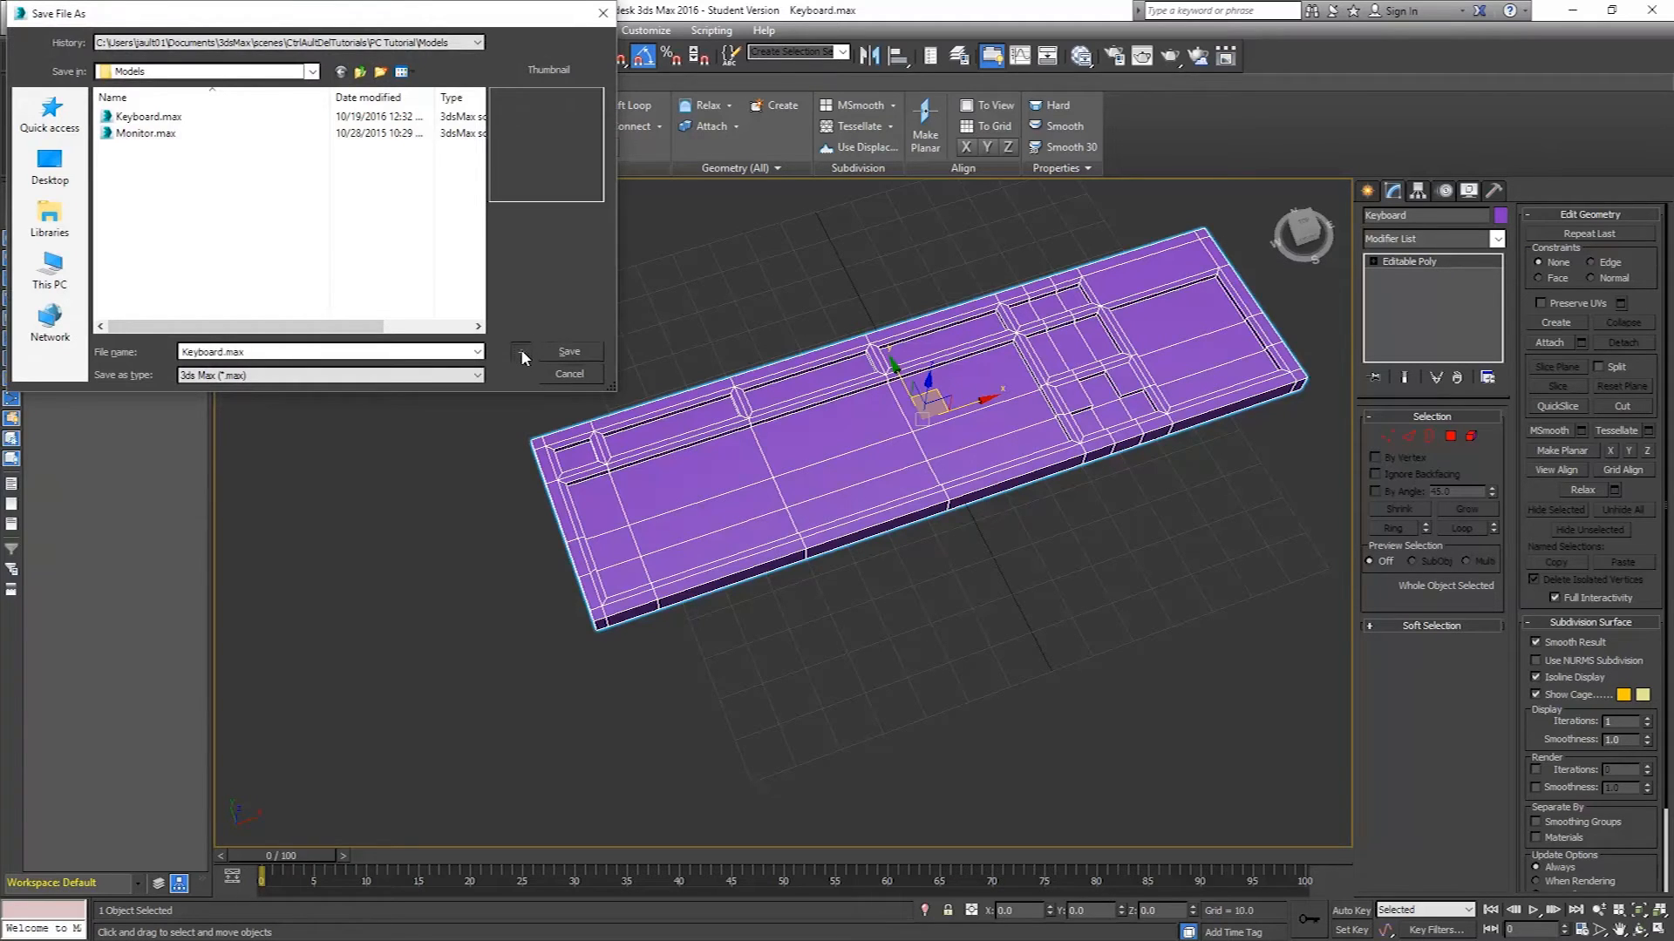
pyautogui.click(521, 353)
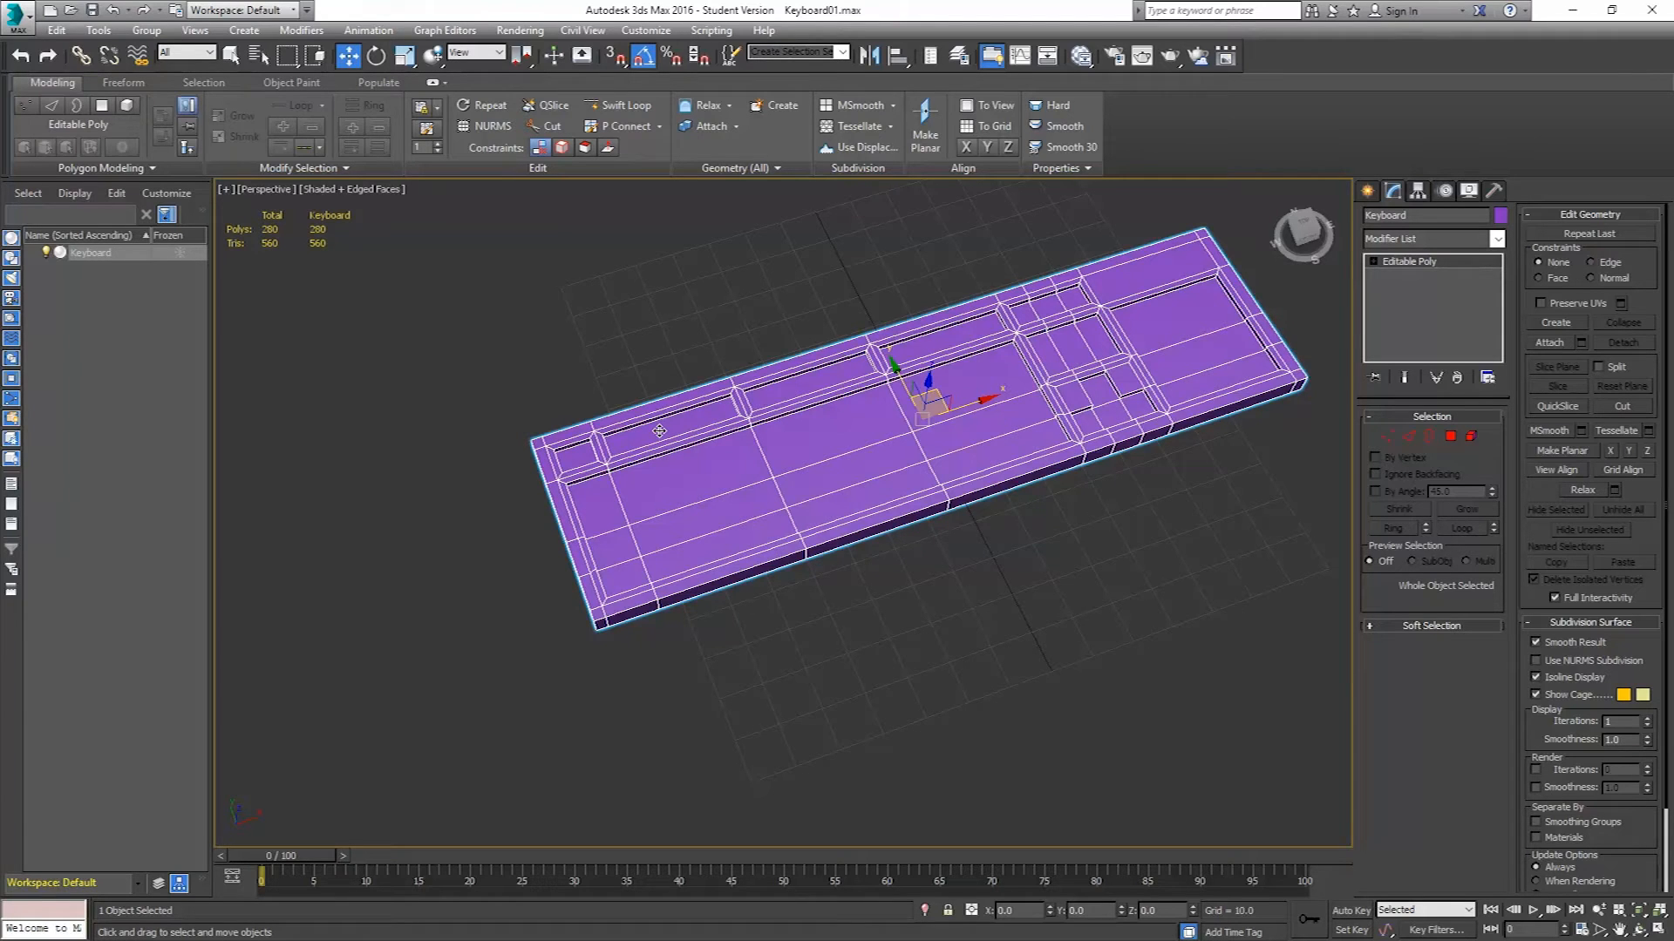
# In the top view, select the horizontal row of vertices across the lower key rows and move it up slightly.
pyautogui.scroll(2, 659, 431)
pyautogui.press('t')
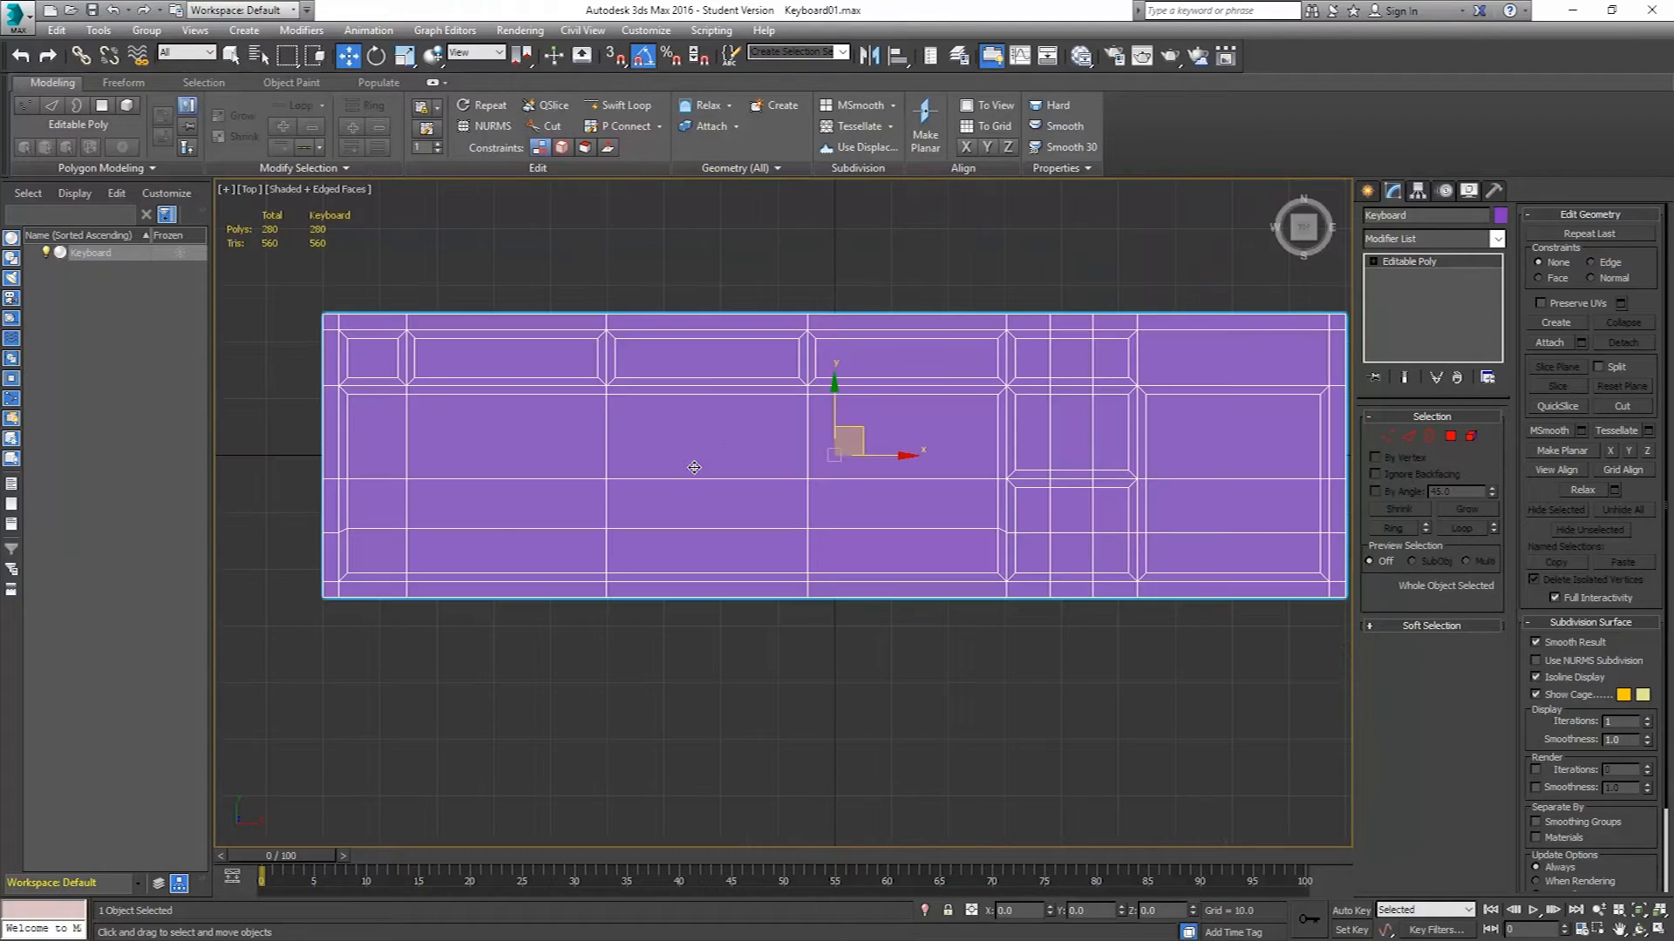
pyautogui.moveTo(582, 407); pyautogui.dragTo(683, 453, button='middle')
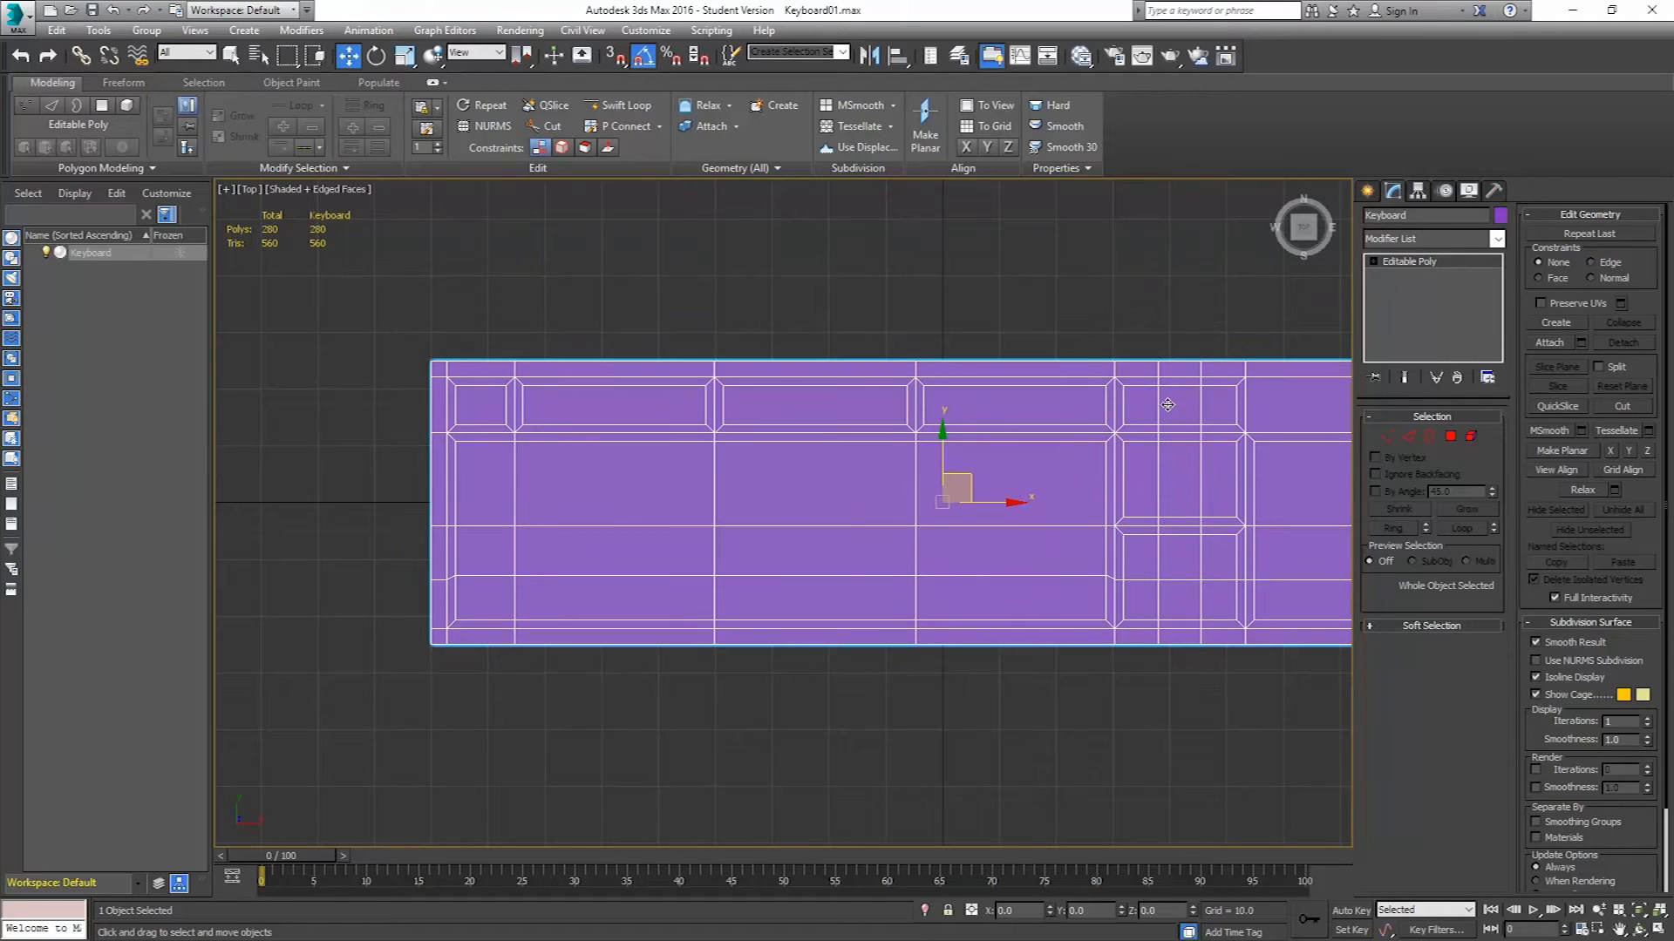
pyautogui.click(1449, 436)
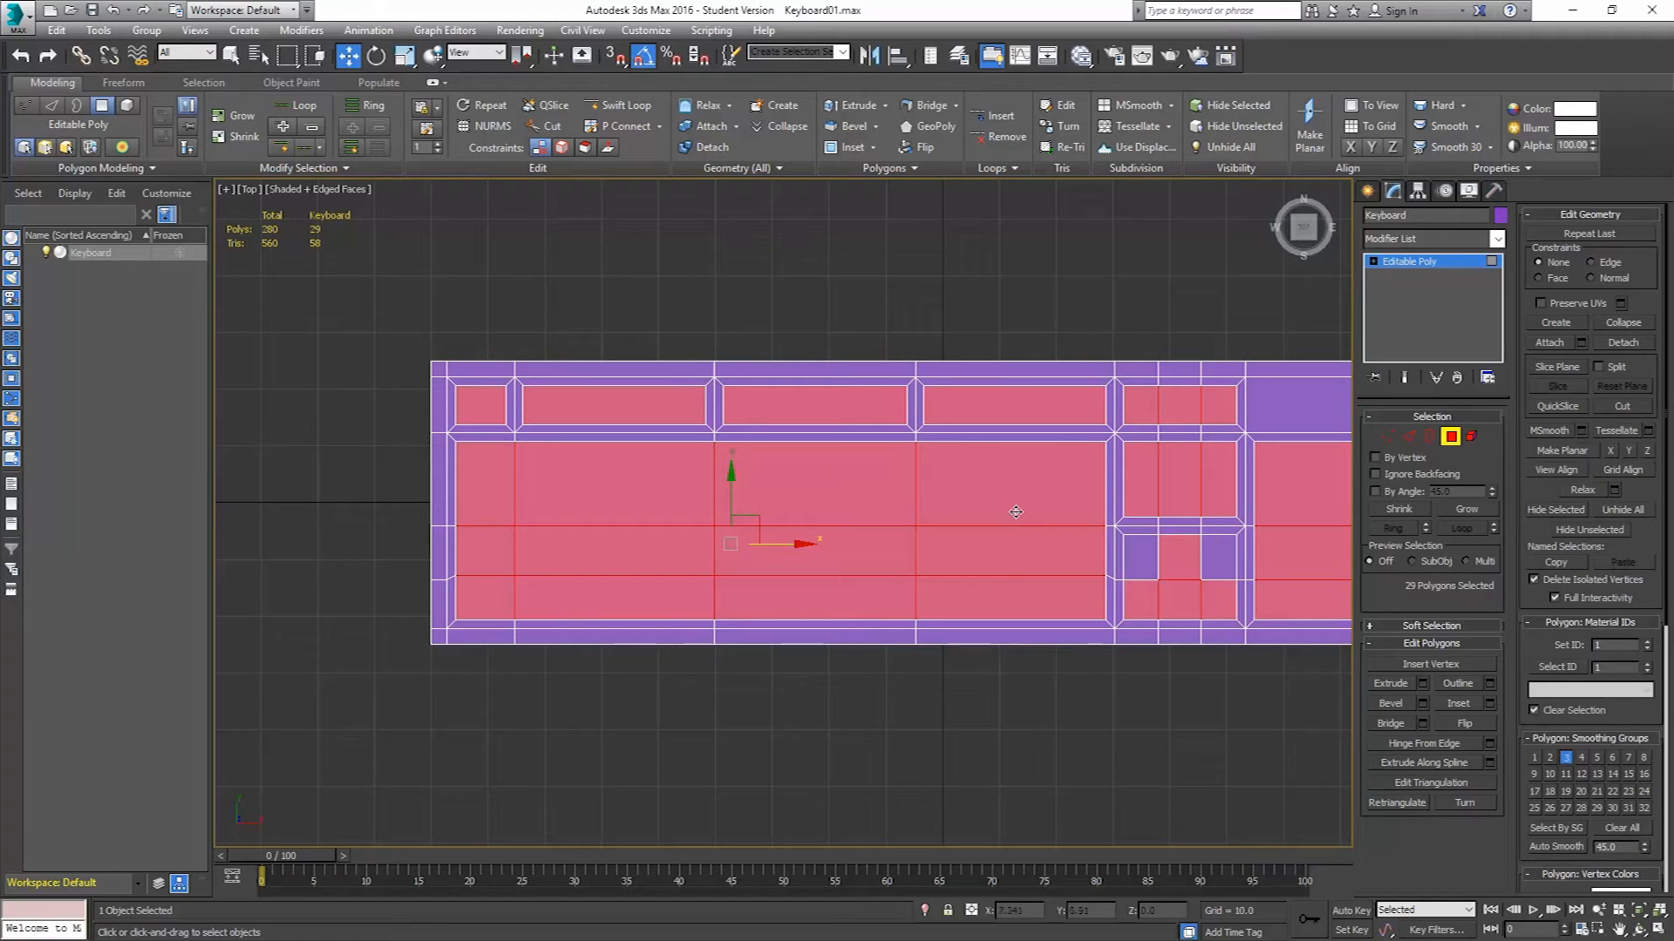
pyautogui.click(1327, 545)
pyautogui.click(1409, 436)
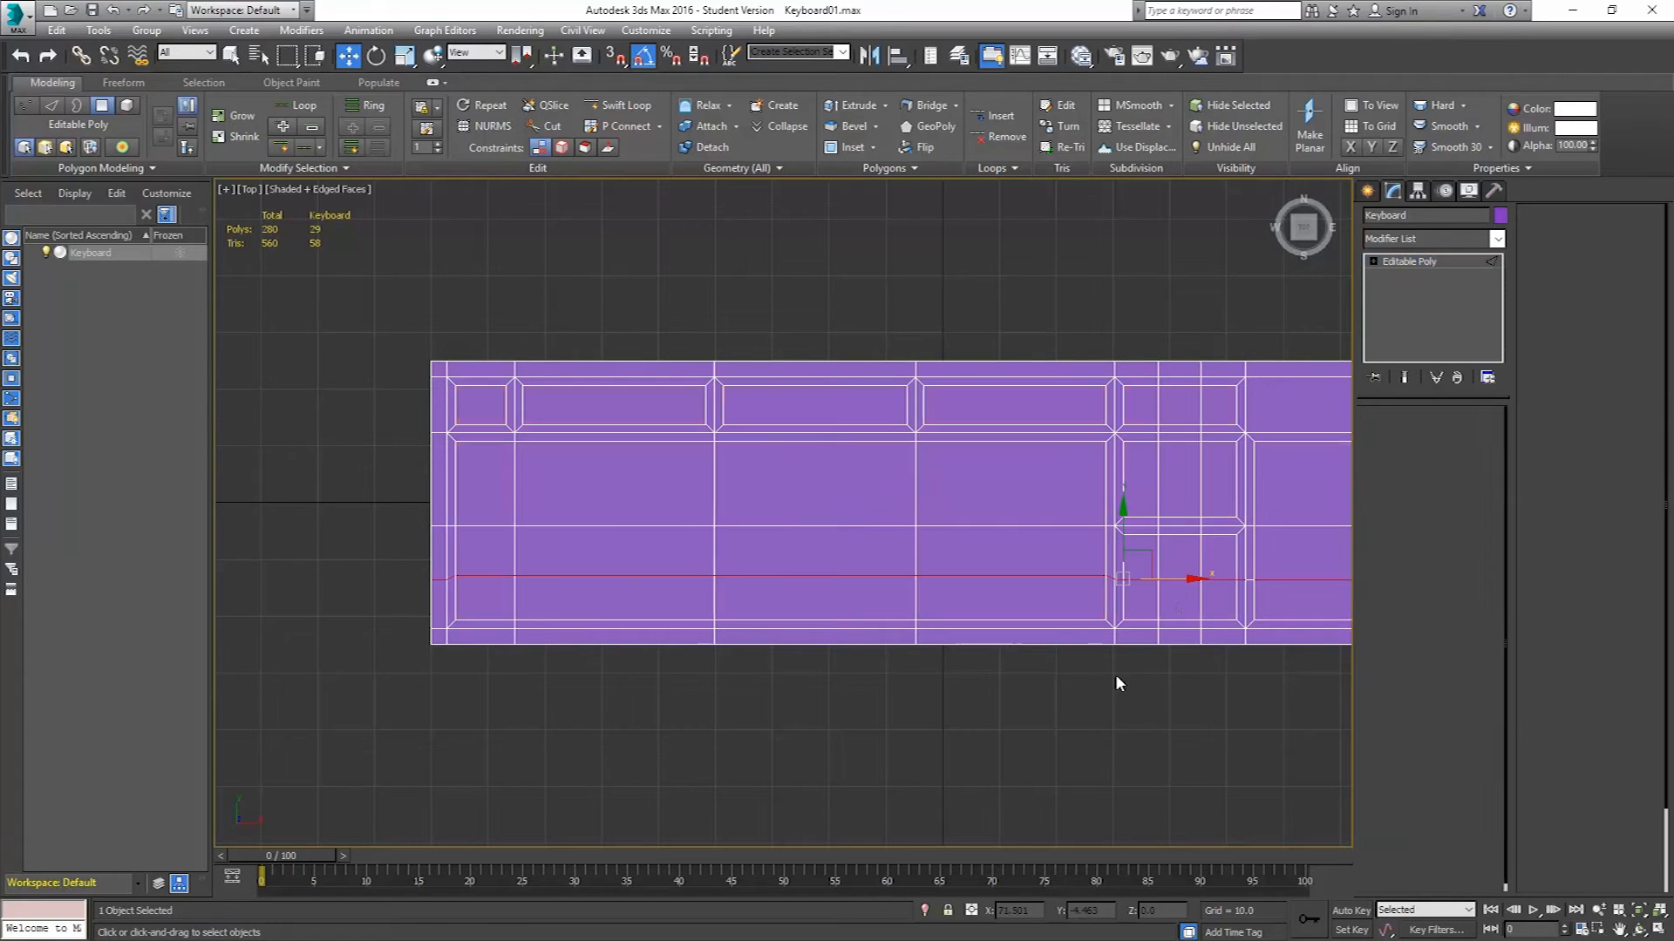
pyautogui.click(1182, 579)
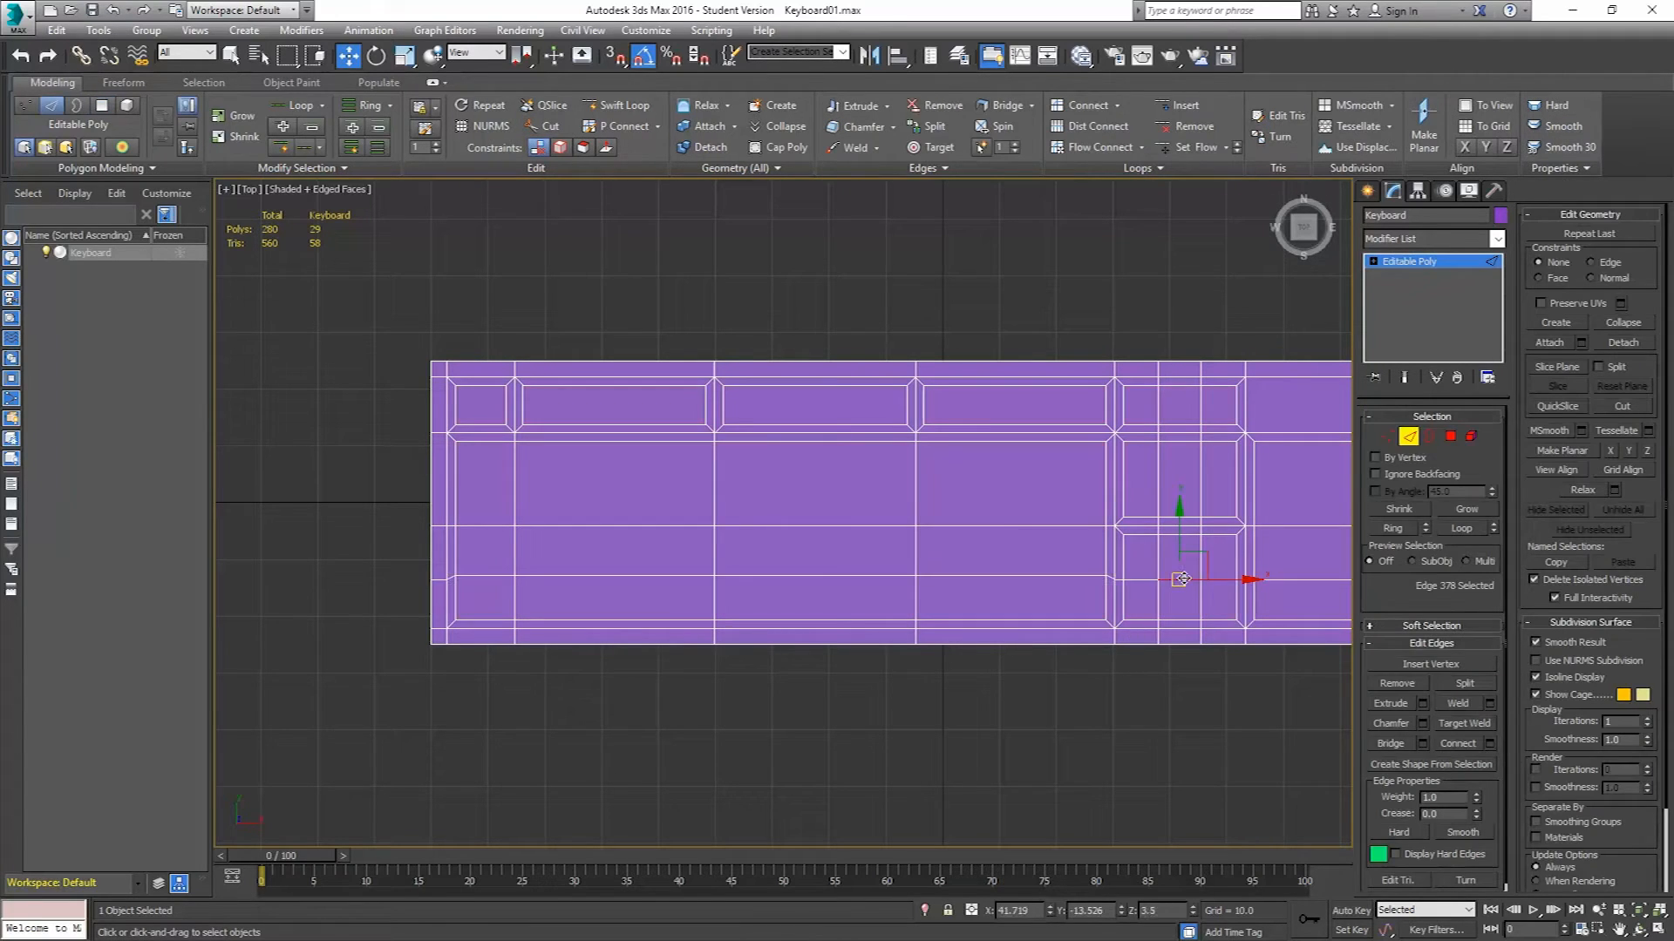
pyautogui.click(1387, 436)
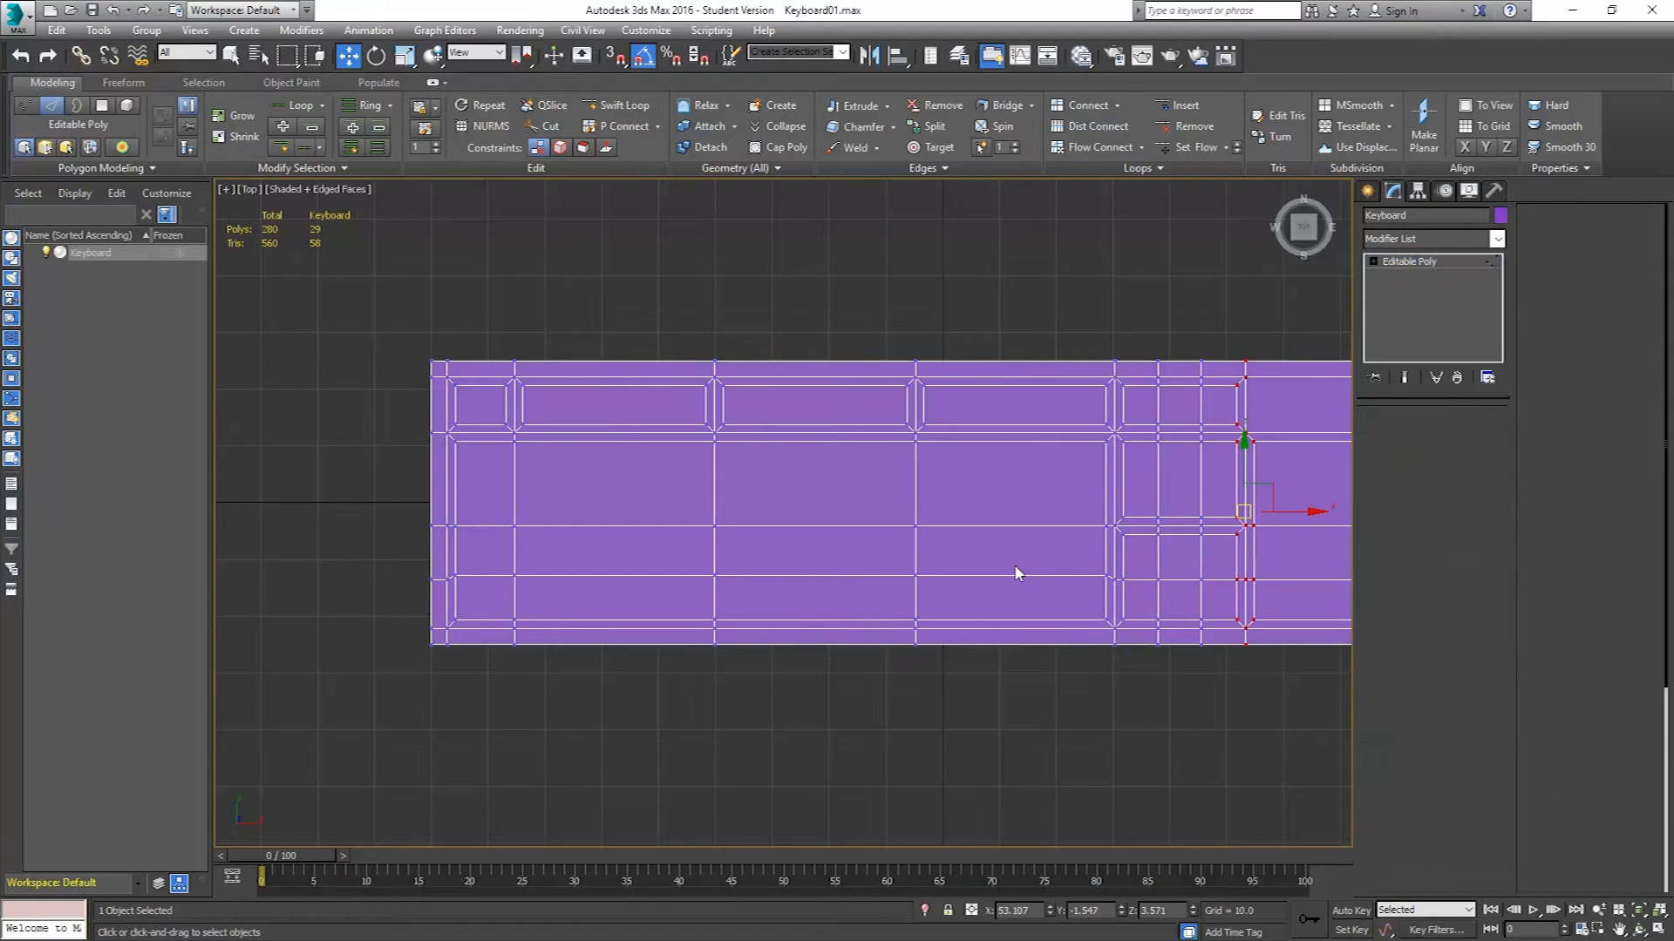
pyautogui.scroll(-2, 922, 558)
pyautogui.moveTo(1243, 539); pyautogui.dragTo(745, 568)
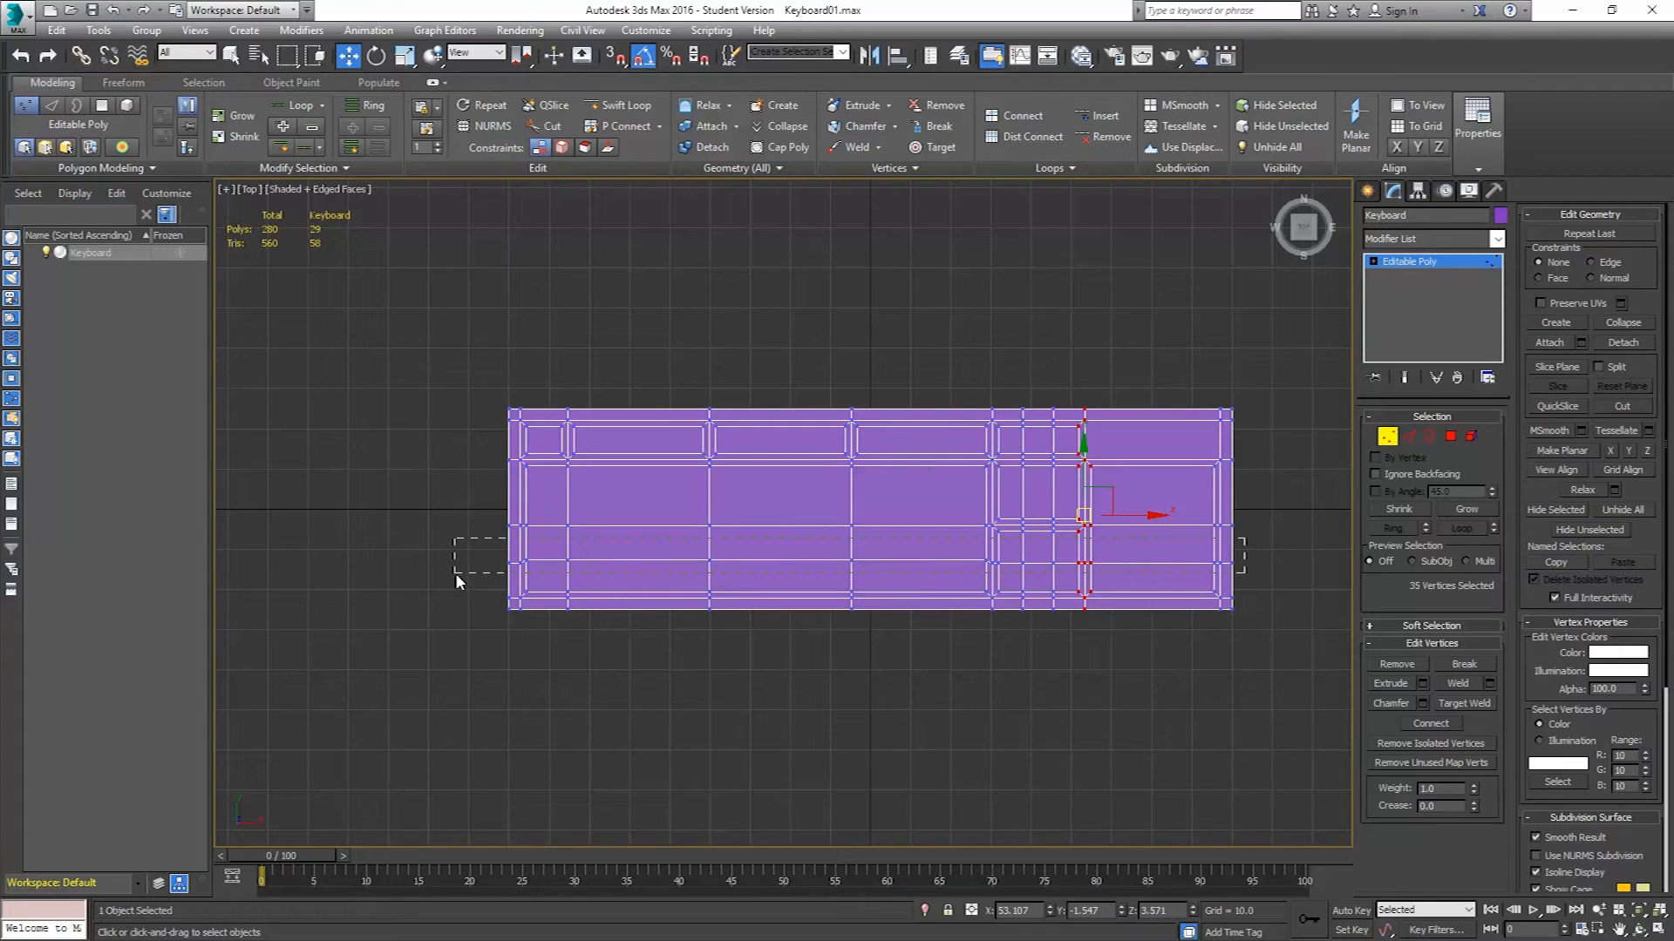
pyautogui.moveTo(455, 573); pyautogui.dragTo(455, 572)
pyautogui.scroll(4, 1005, 552)
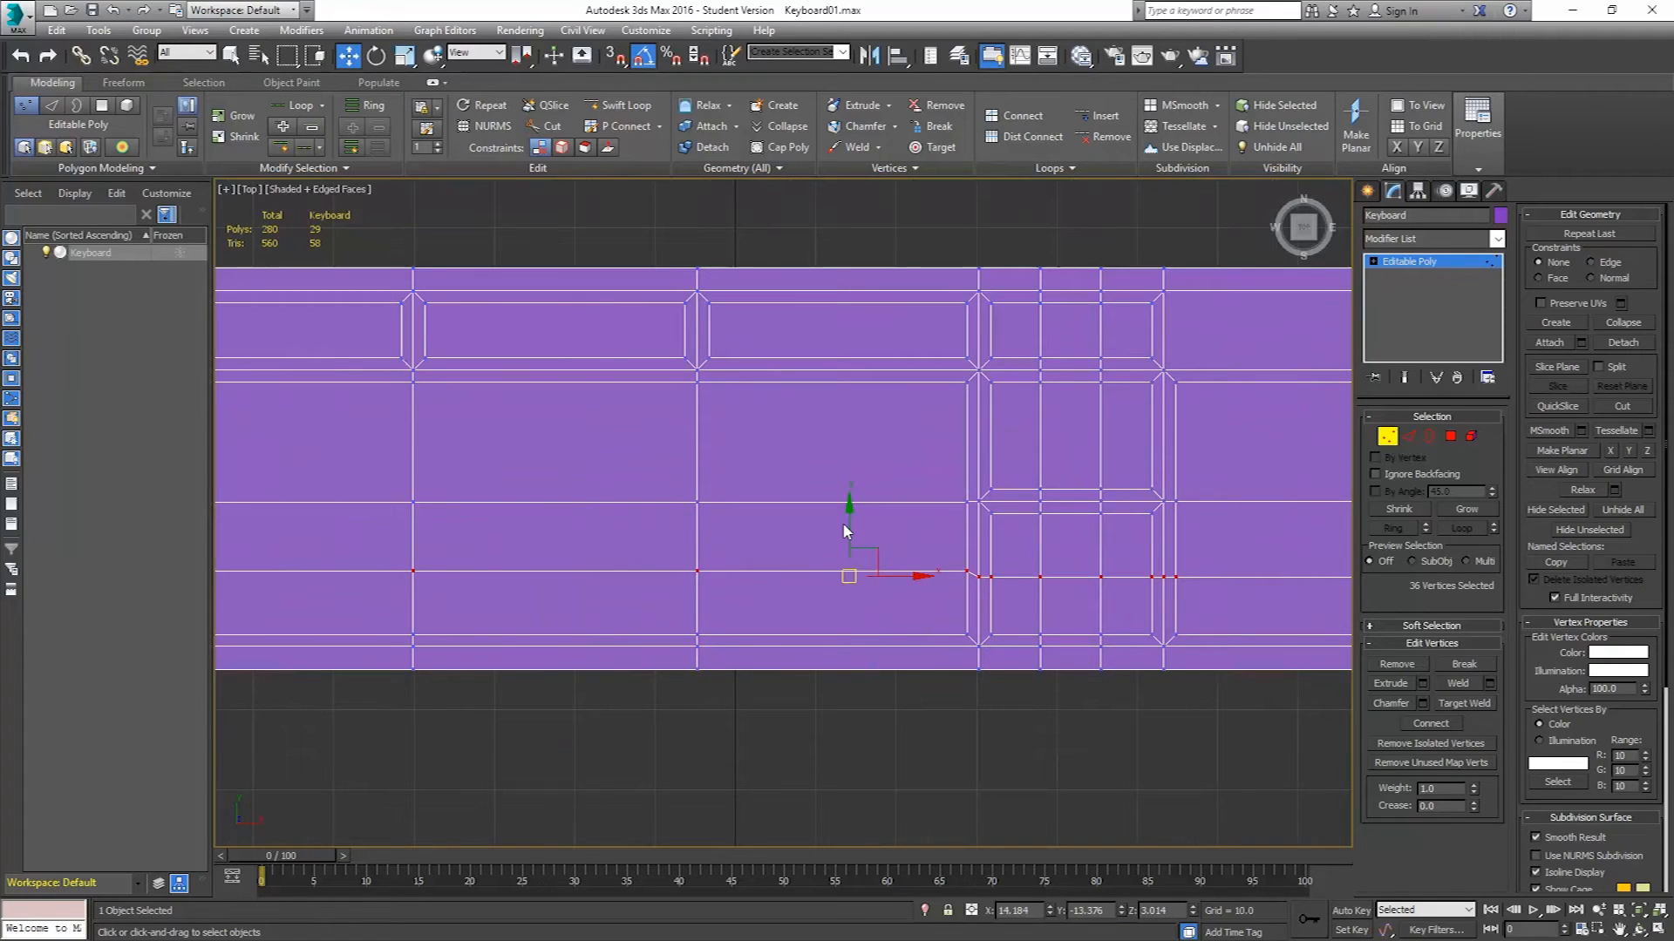
pyautogui.moveTo(848, 524); pyautogui.dragTo(848, 516)
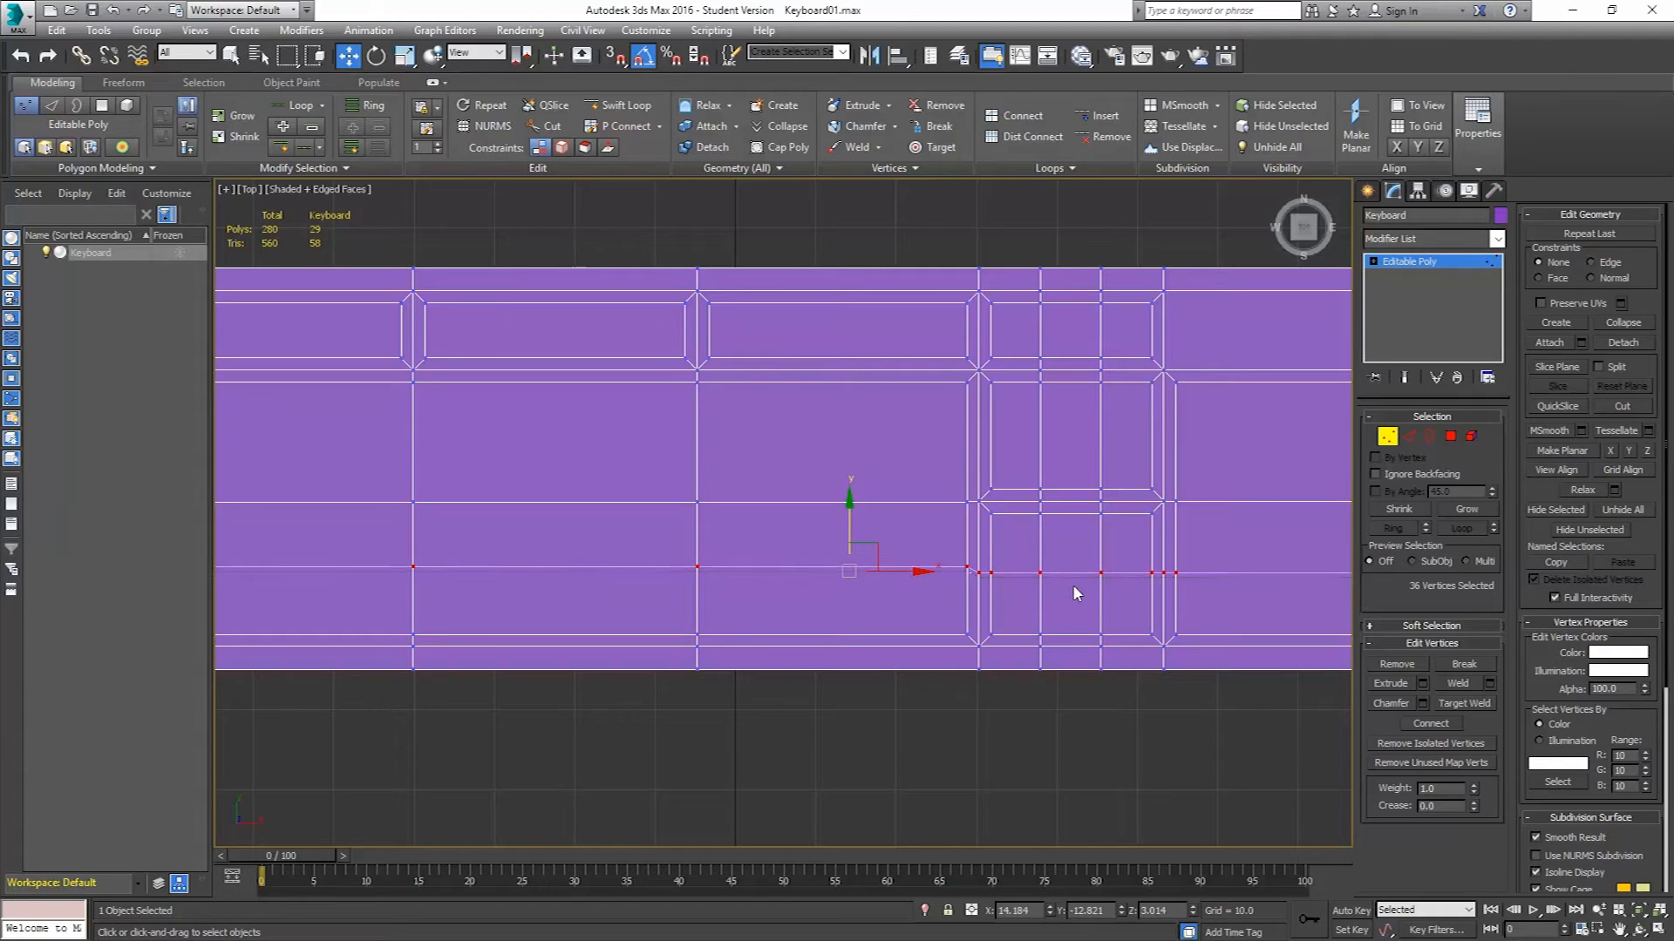
# Select the vertical column of vertices through the arrow-key block and nudge it slightly to the right.
pyautogui.scroll(-4, 1077, 594)
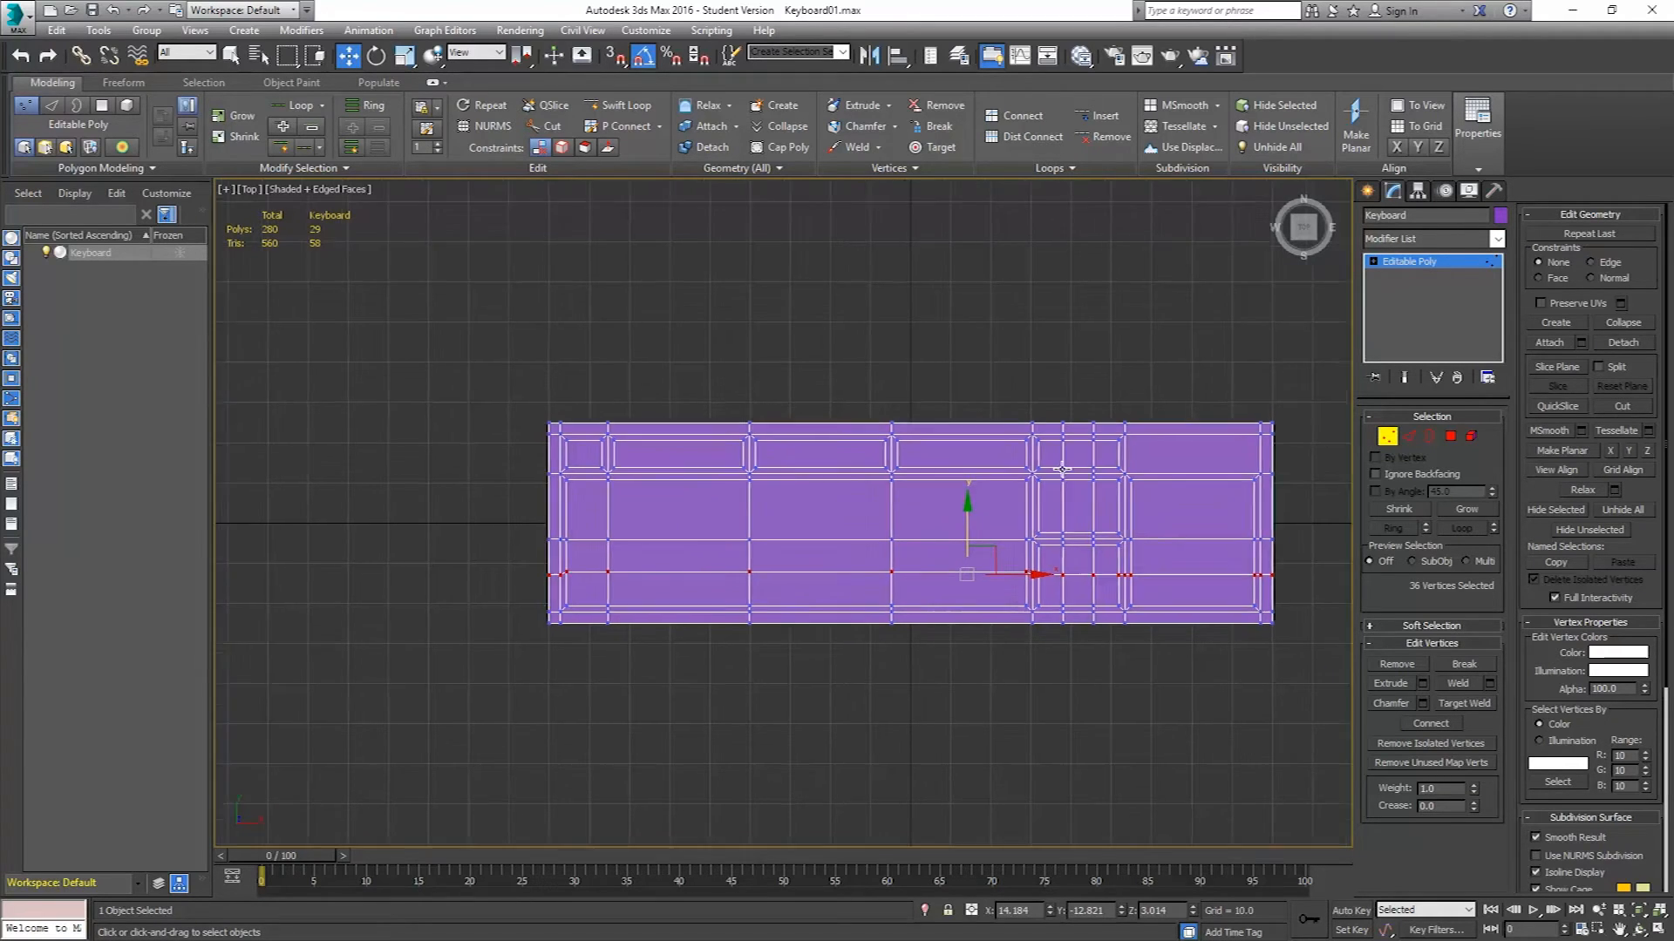
pyautogui.scroll(3, 1050, 480)
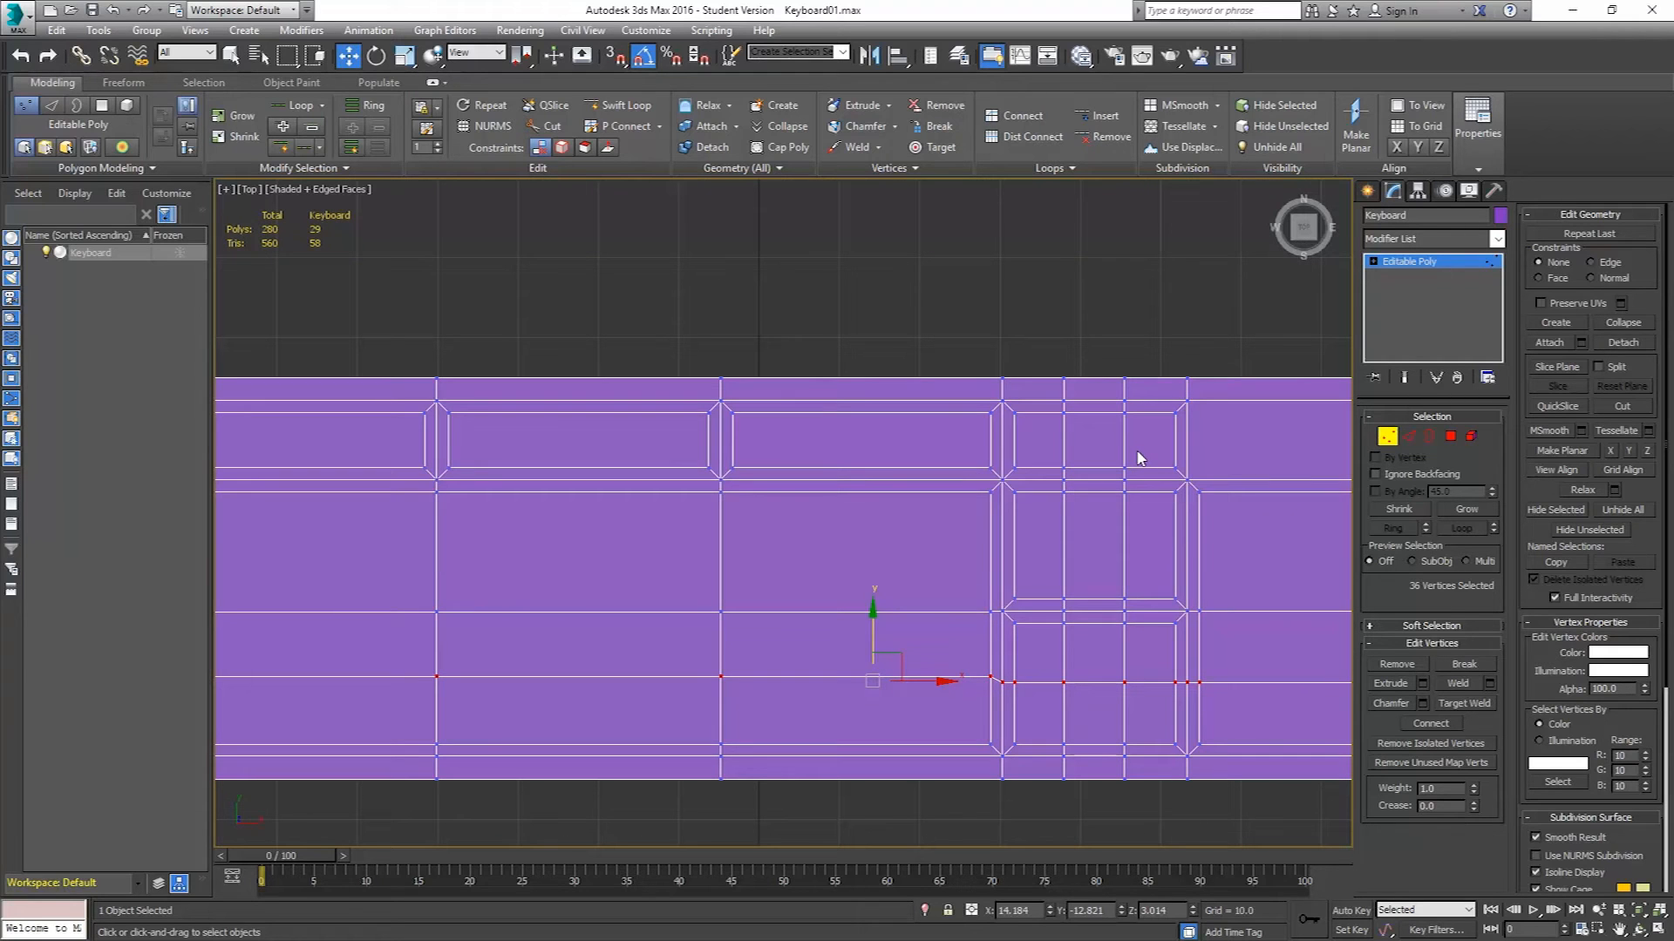
pyautogui.click(1450, 435)
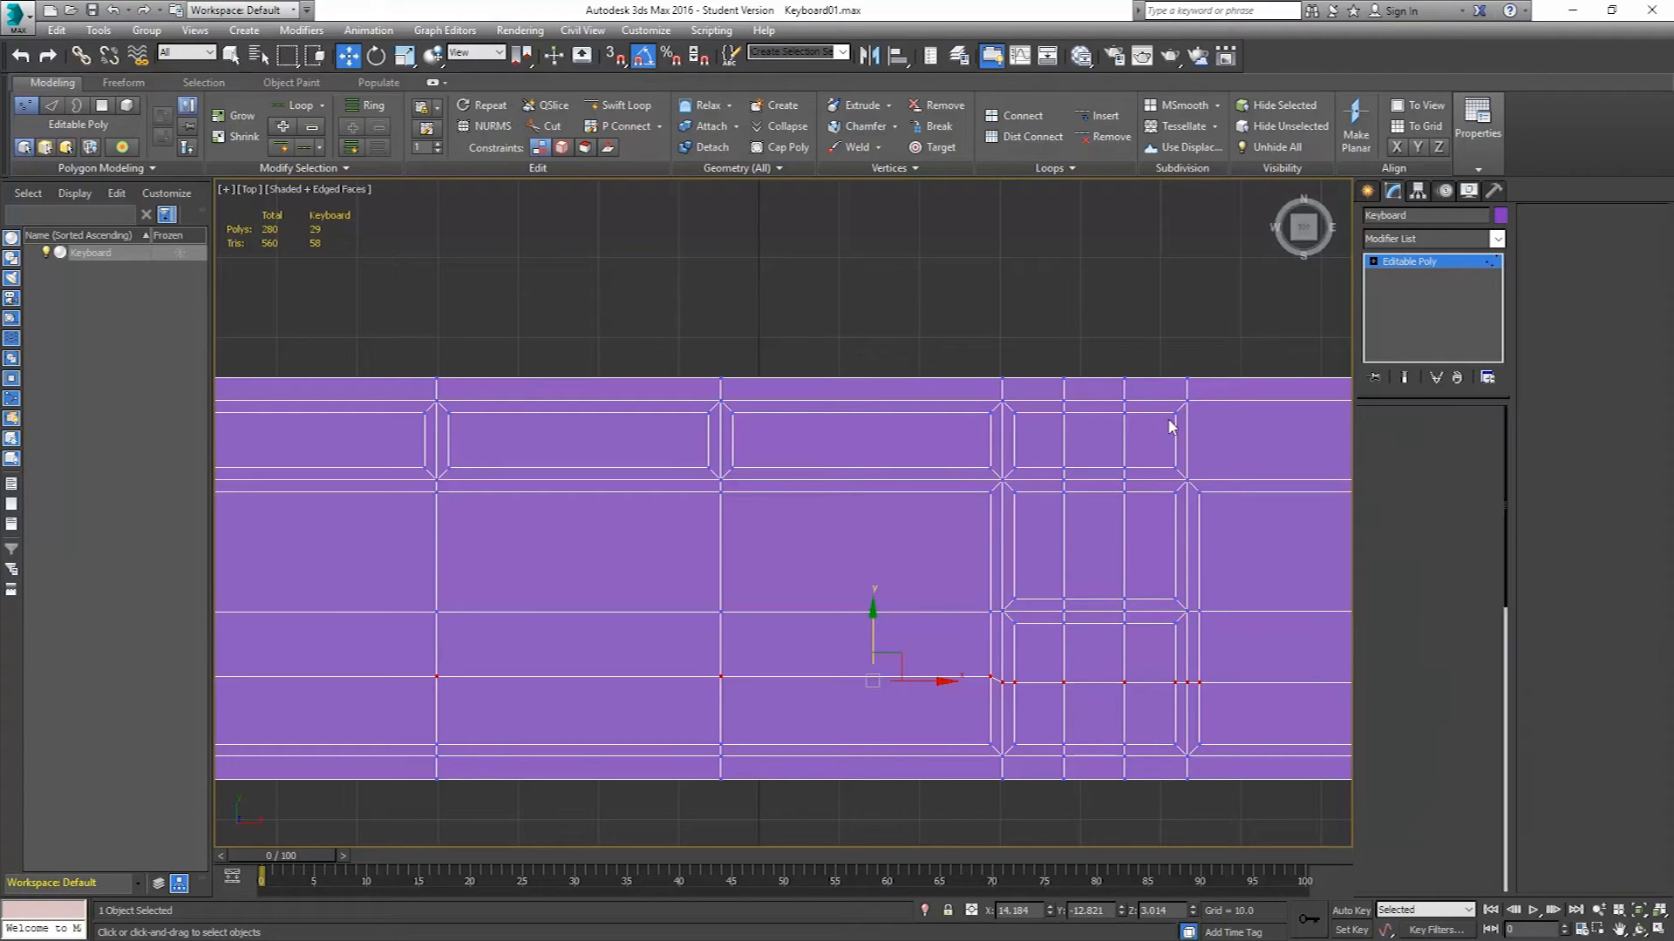
pyautogui.click(1040, 439)
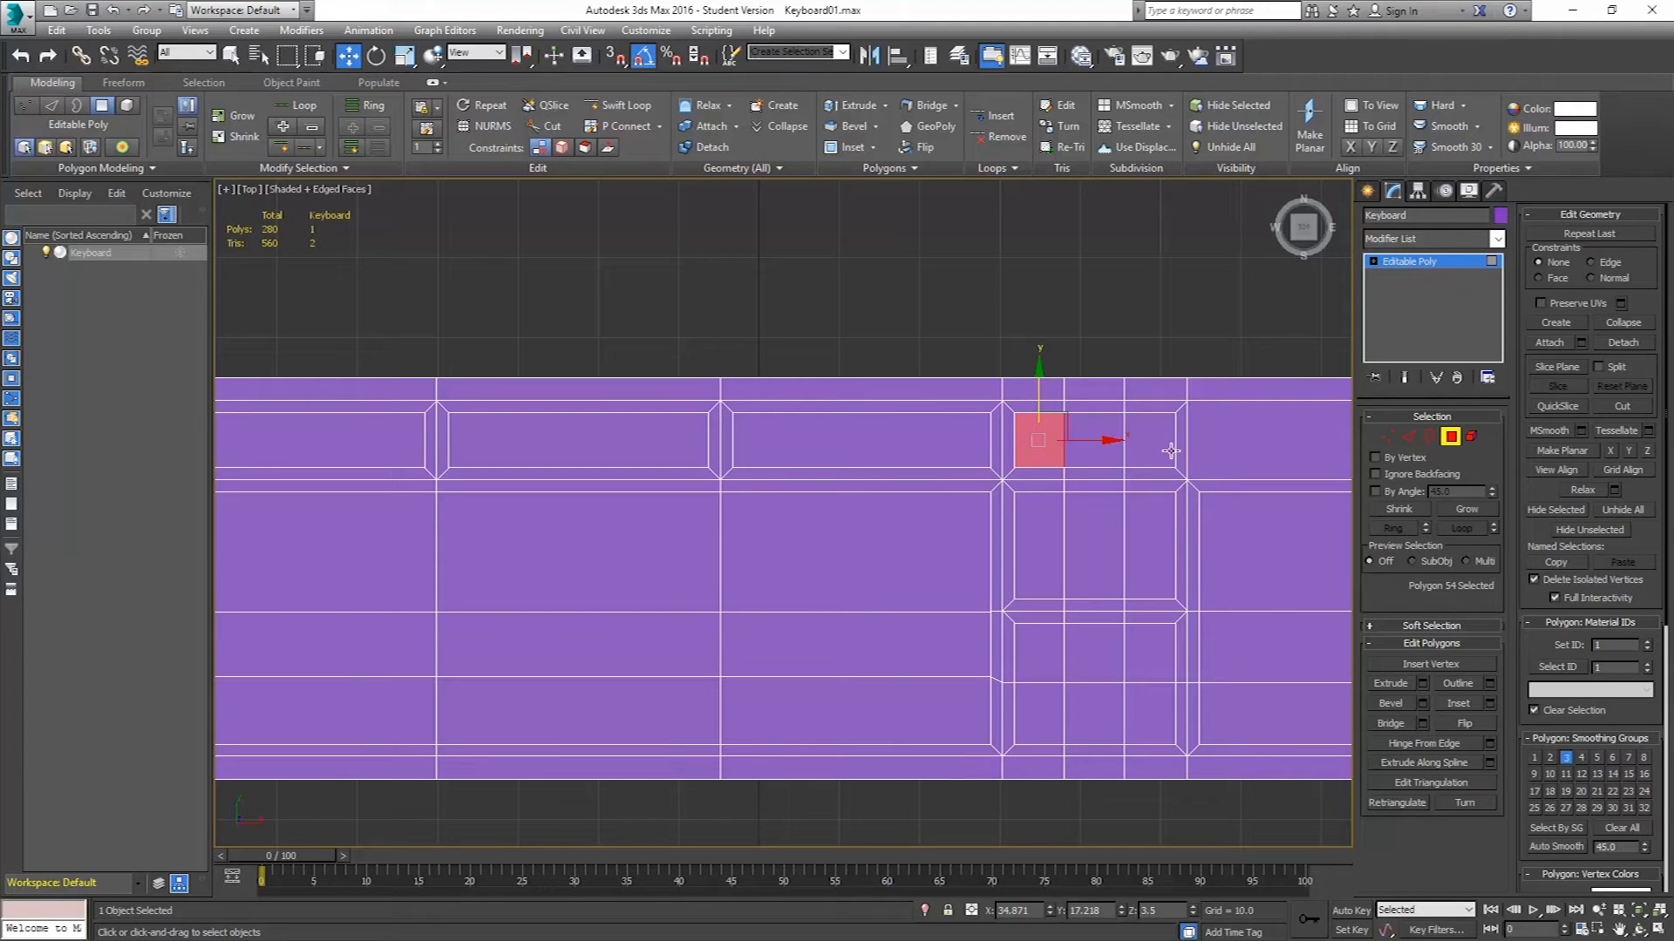
pyautogui.click(1390, 437)
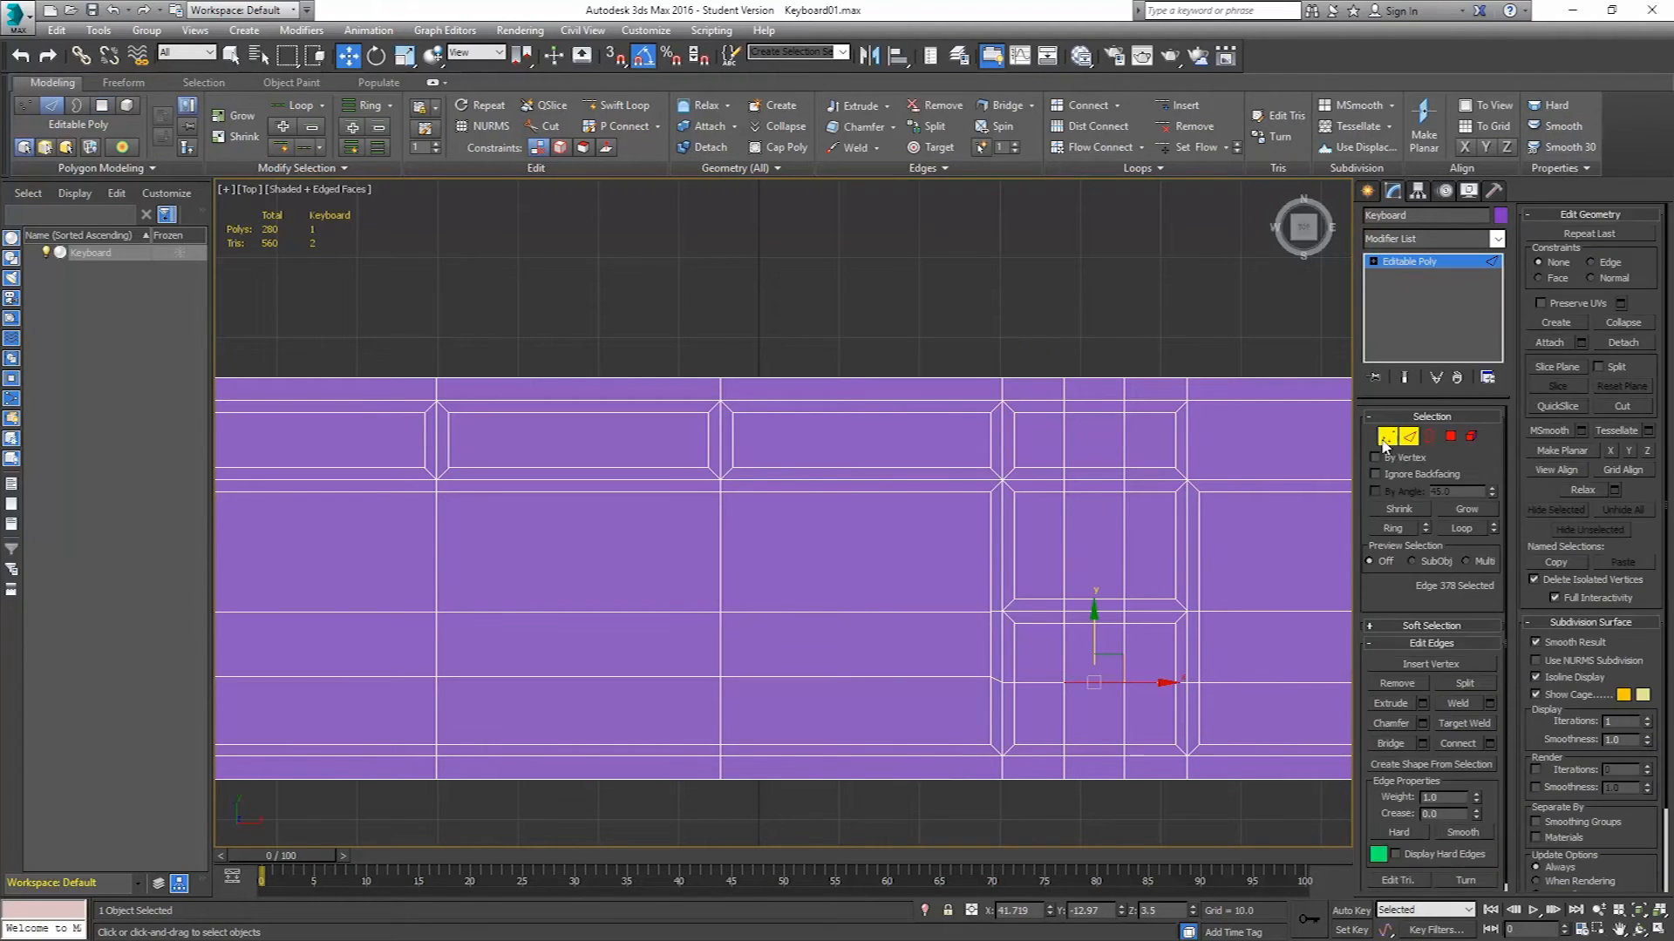
pyautogui.moveTo(1021, 511); pyautogui.dragTo(982, 448, button='middle')
pyautogui.moveTo(1018, 323); pyautogui.dragTo(1079, 759)
pyautogui.scroll(3, 1048, 636)
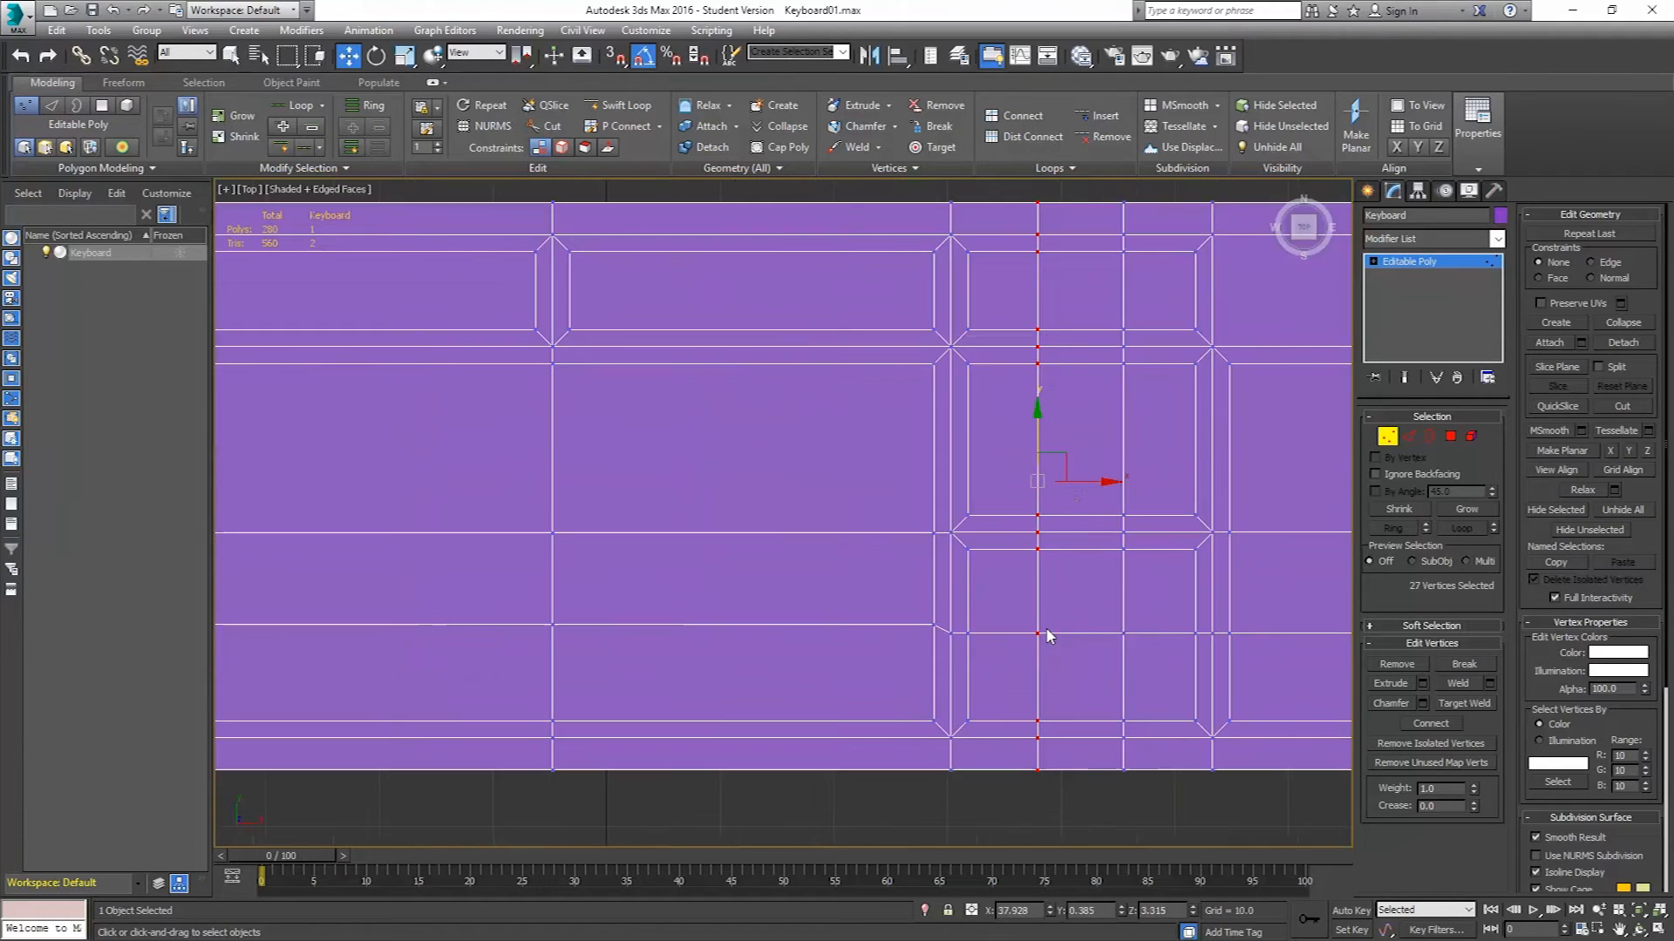
pyautogui.moveTo(1088, 481); pyautogui.dragTo(1091, 482)
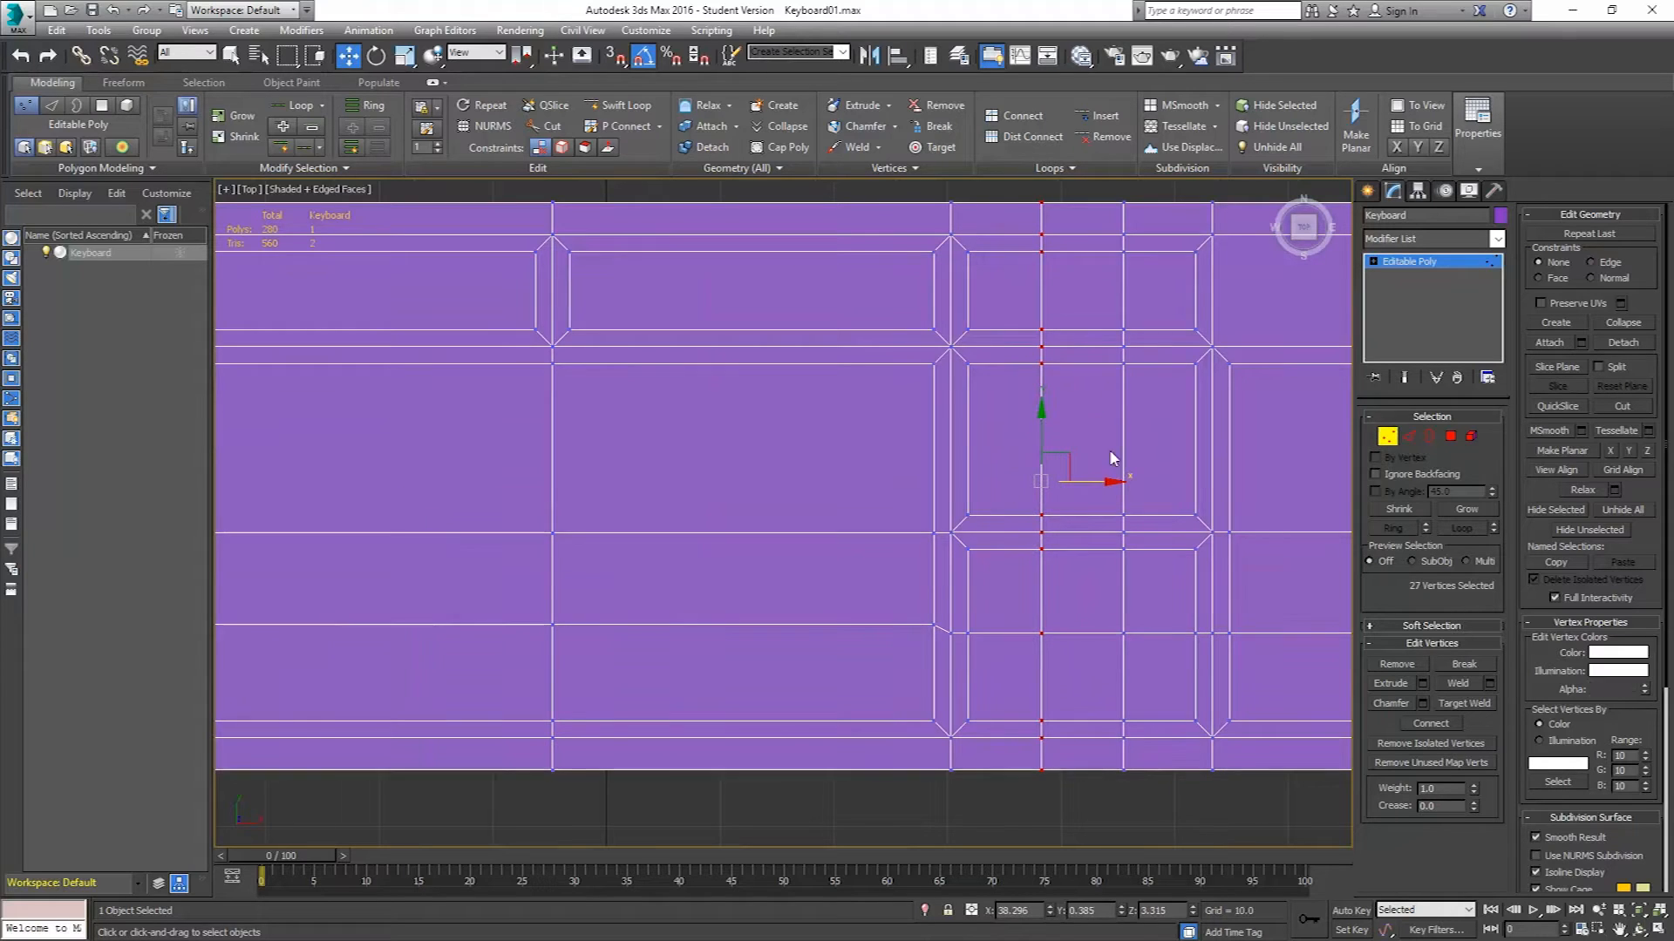
pyautogui.moveTo(1114, 436); pyautogui.dragTo(1072, 470, button='middle')
pyautogui.moveTo(1062, 210); pyautogui.dragTo(1101, 850)
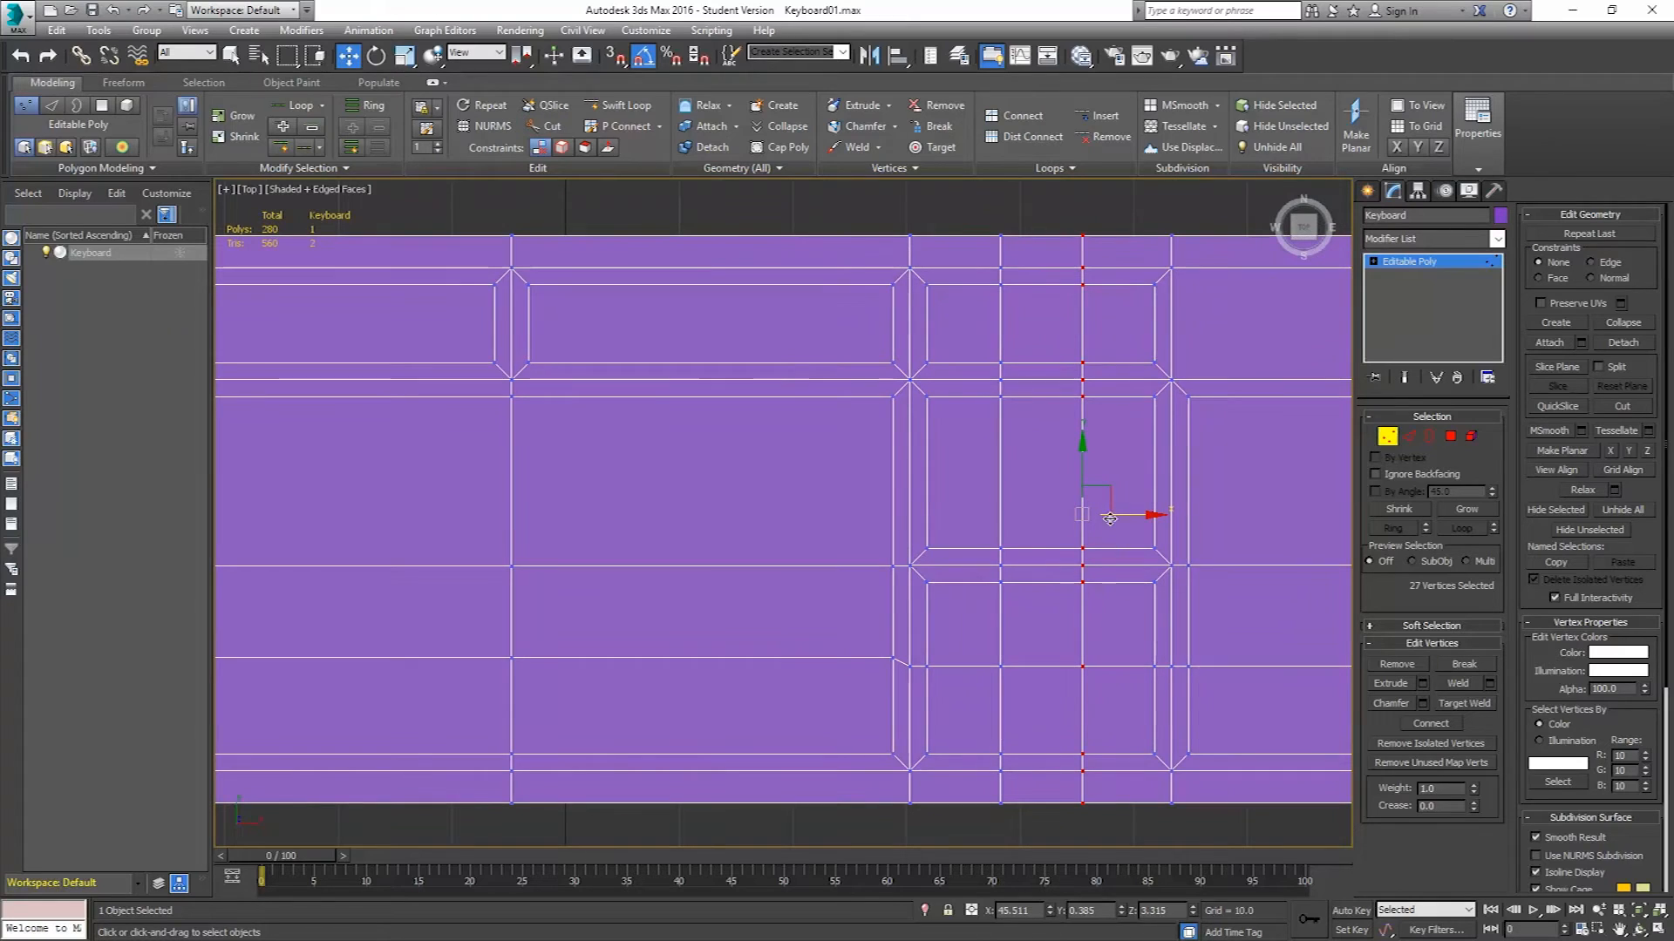
pyautogui.moveTo(1112, 518); pyautogui.dragTo(1118, 516)
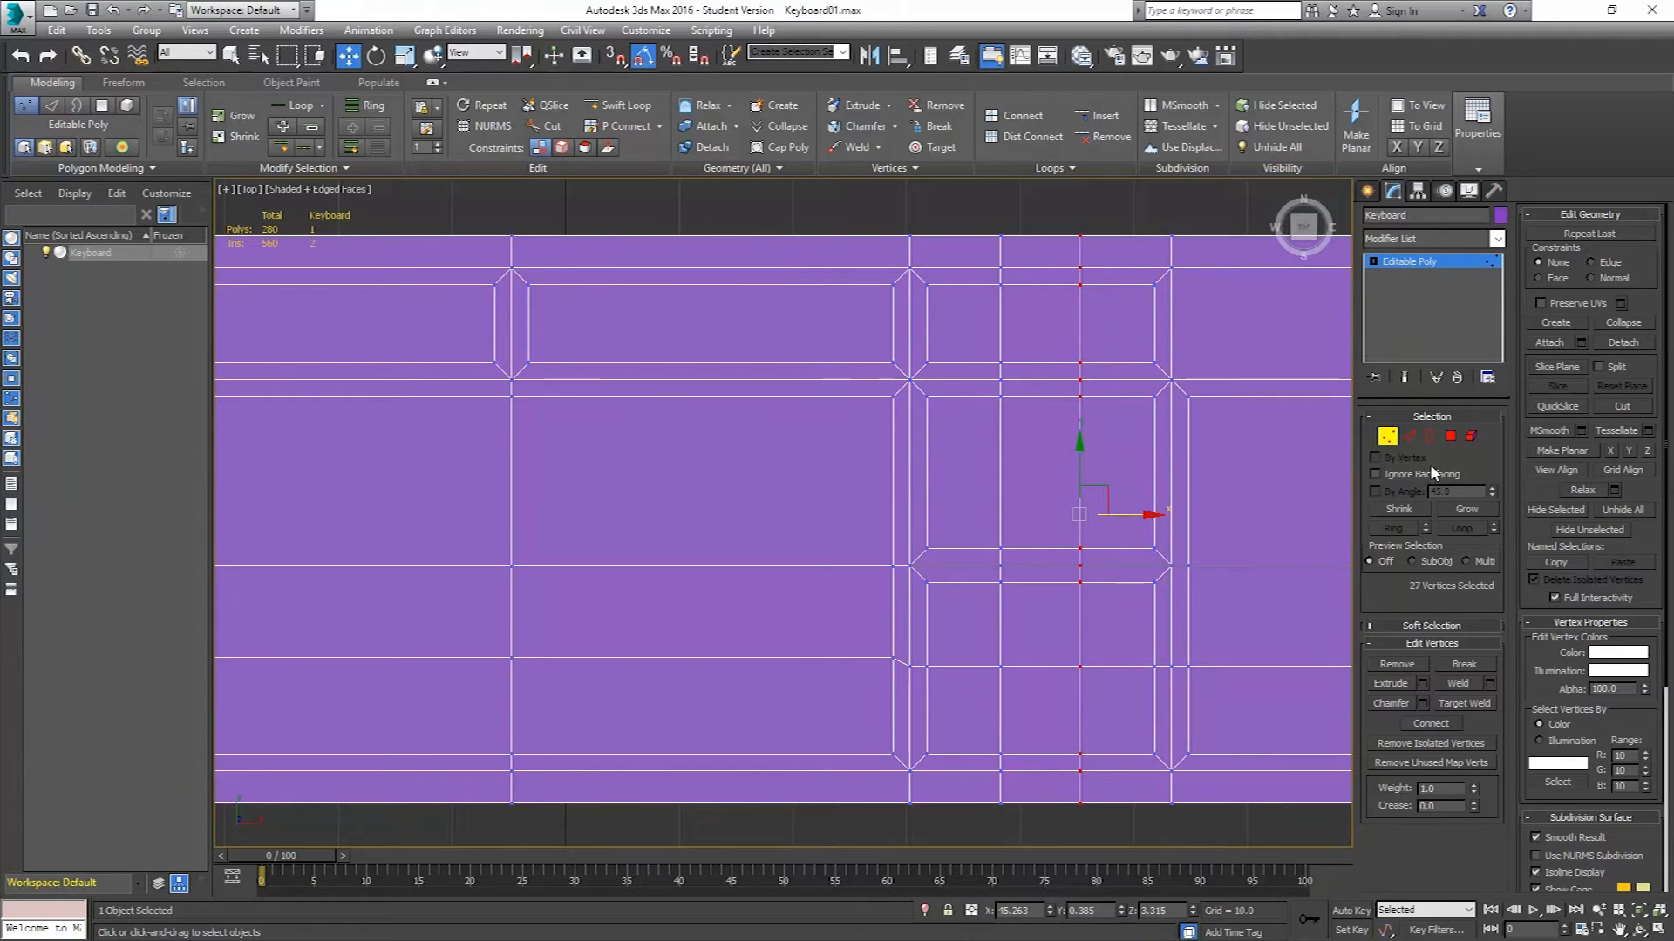
# Select one key-slot polygon and clone it as a new element by scaling with Shift held.
pyautogui.click(1450, 436)
pyautogui.click(964, 321)
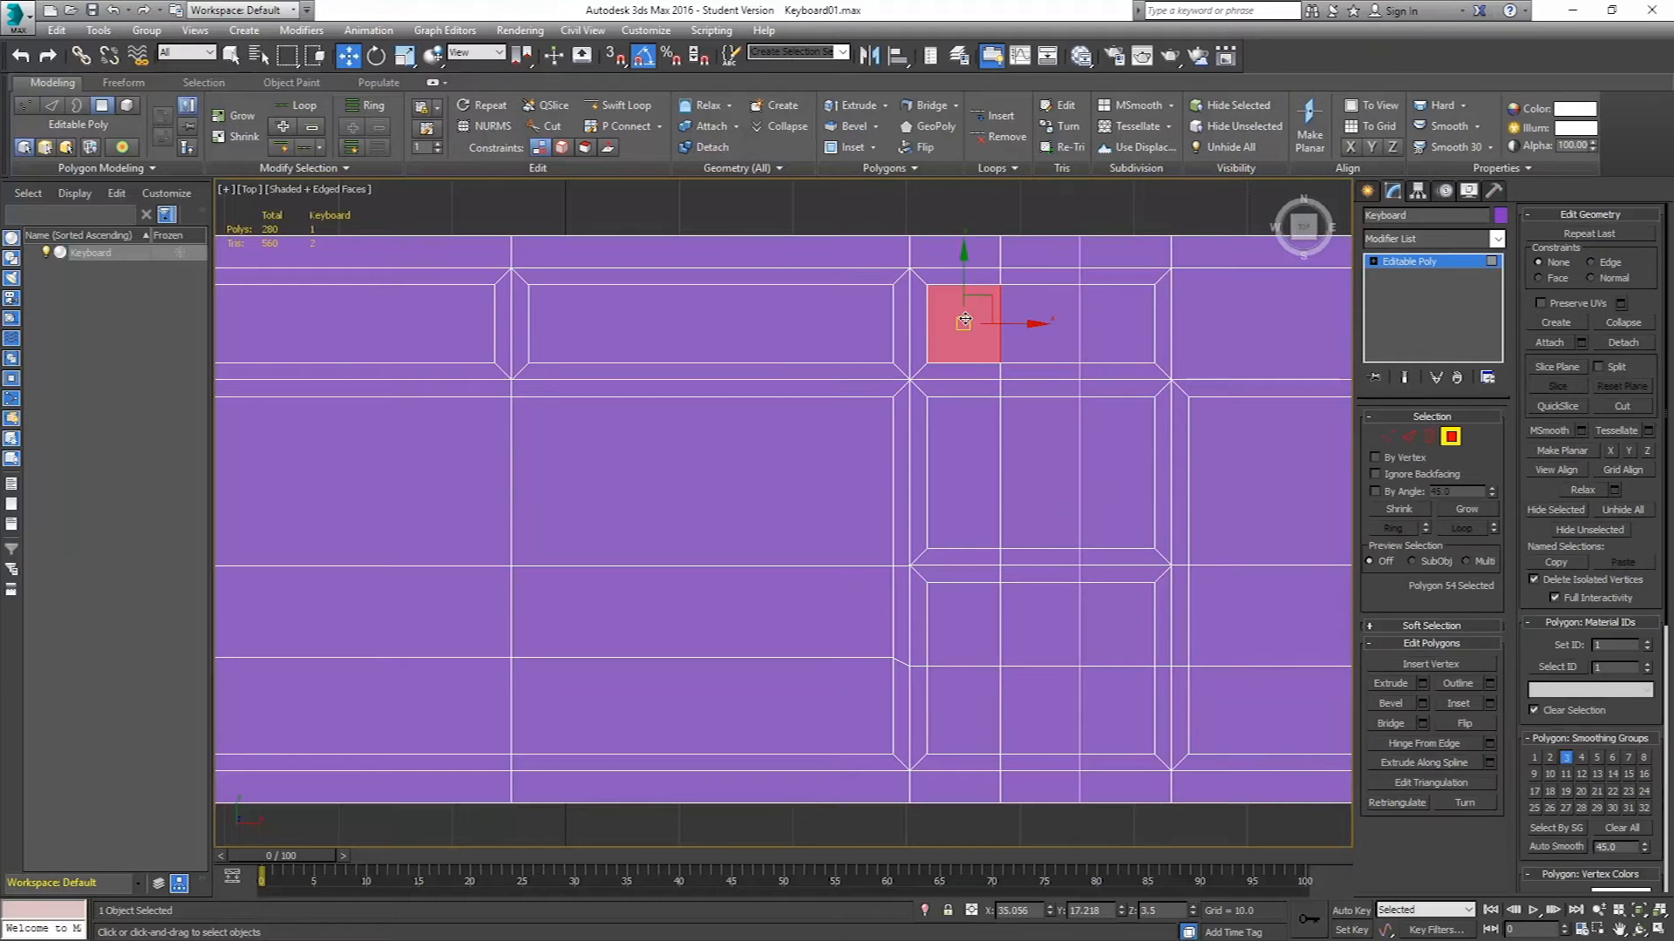
pyautogui.press('p')
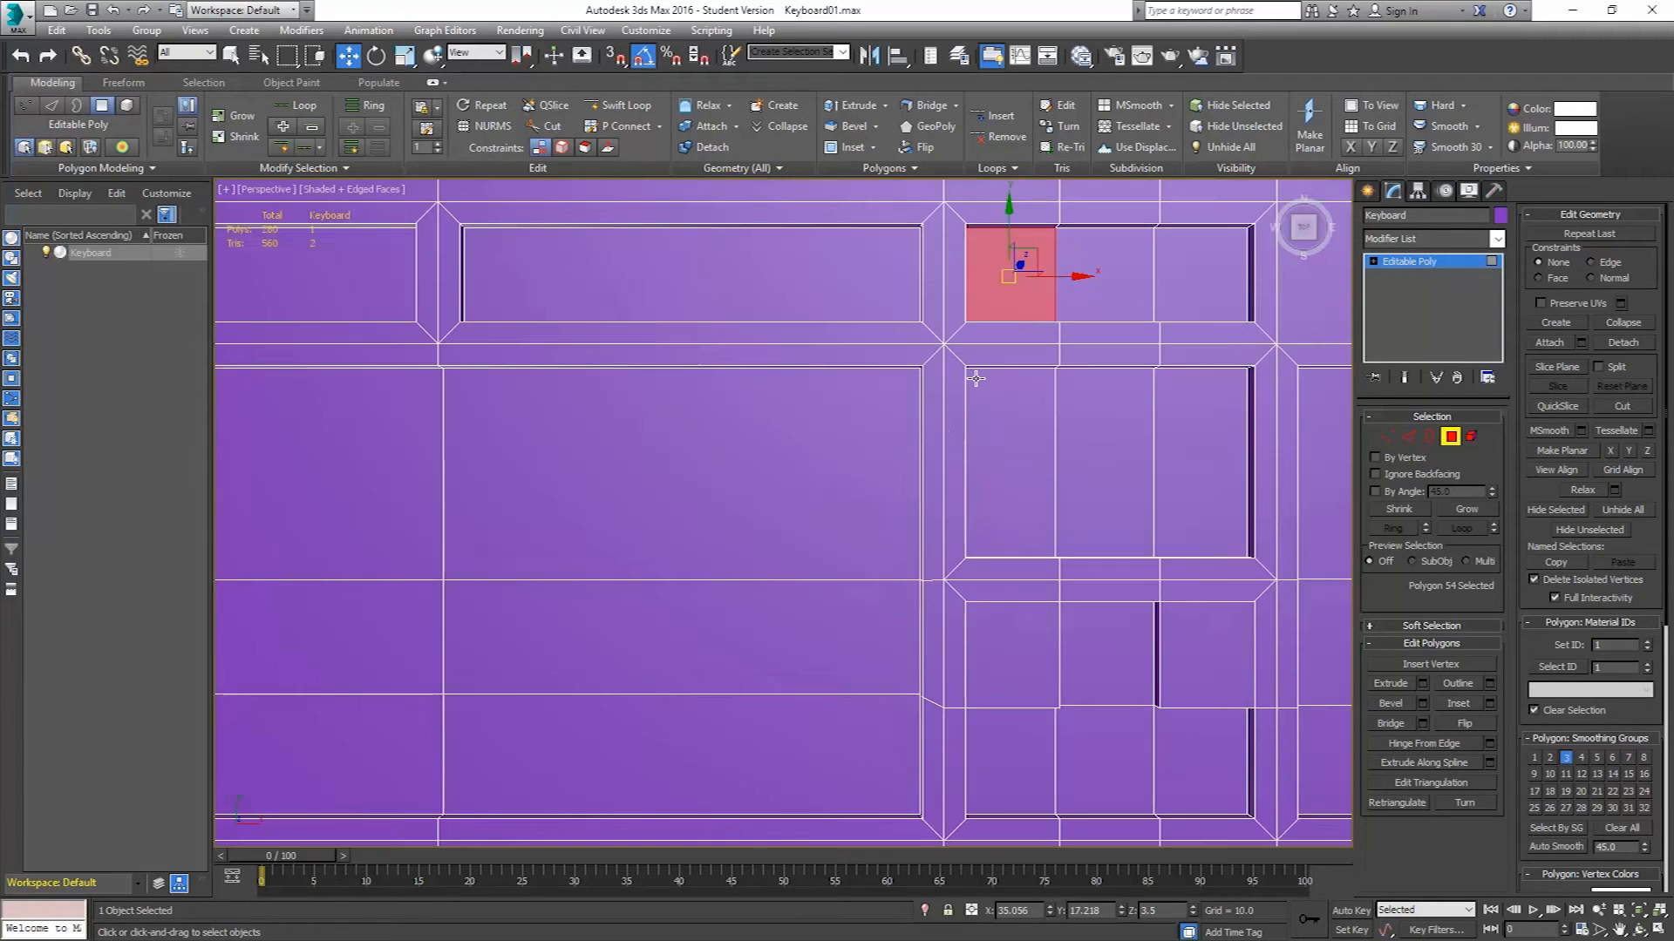
pyautogui.keyDown('alt'); pyautogui.moveTo(929, 436); pyautogui.dragTo(939, 336, button='middle'); pyautogui.keyUp('alt')
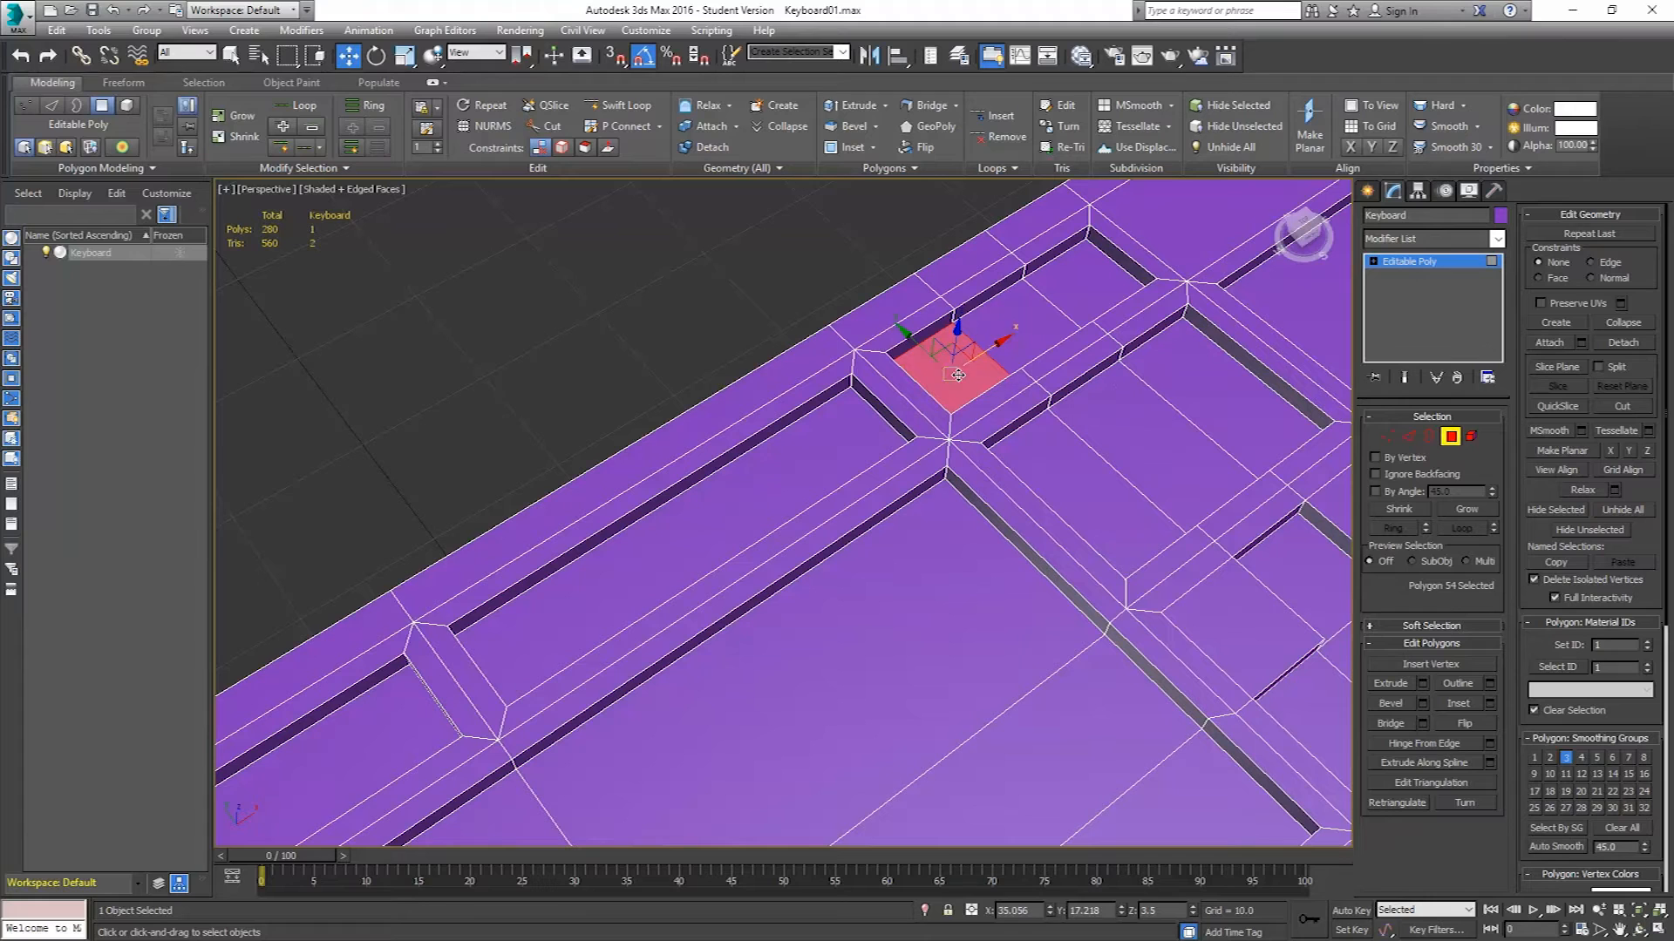
pyautogui.click(405, 57)
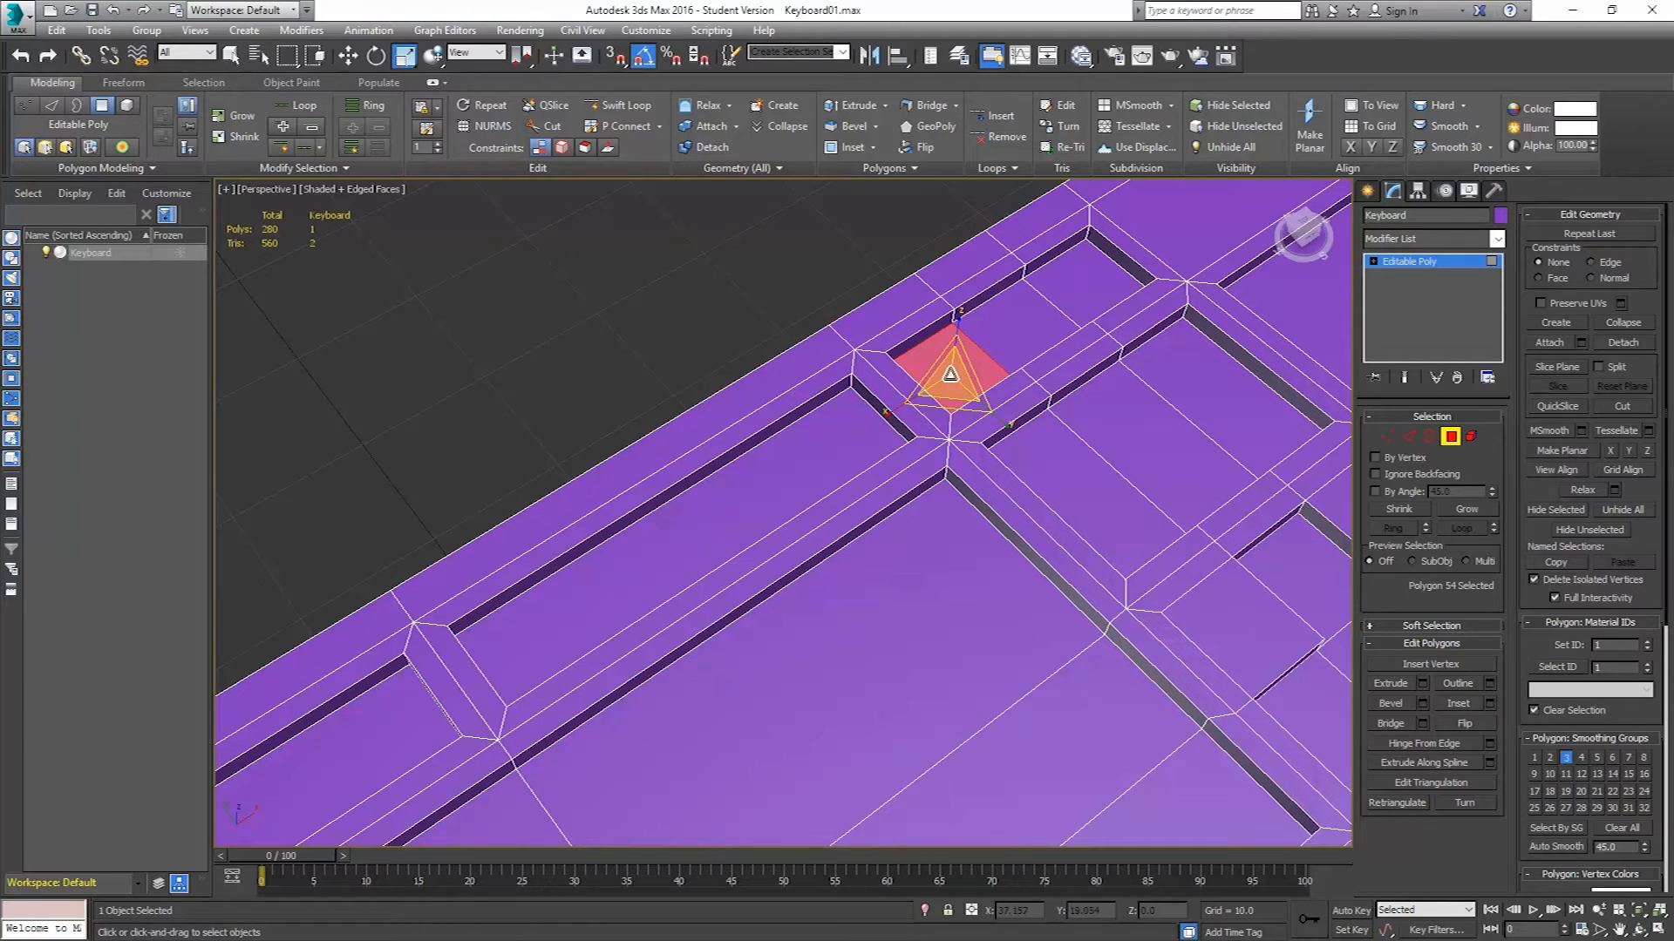
pyautogui.keyDown('shift'); pyautogui.moveTo(950, 375); pyautogui.dragTo(950, 381); pyautogui.keyUp('shift')
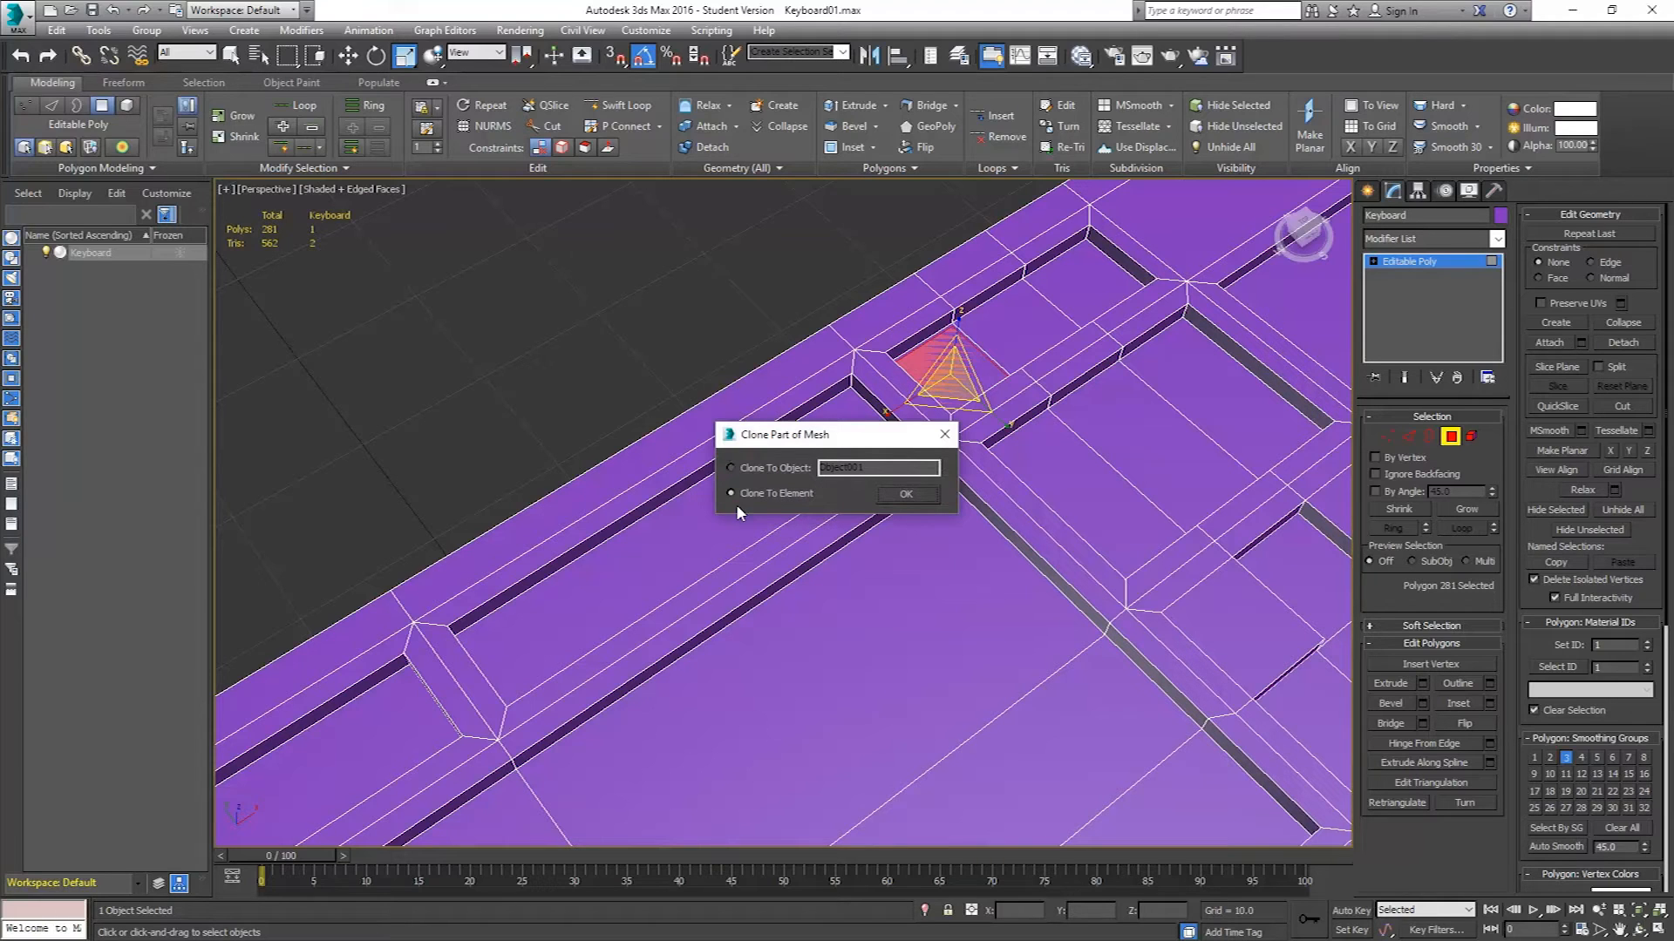
pyautogui.click(907, 494)
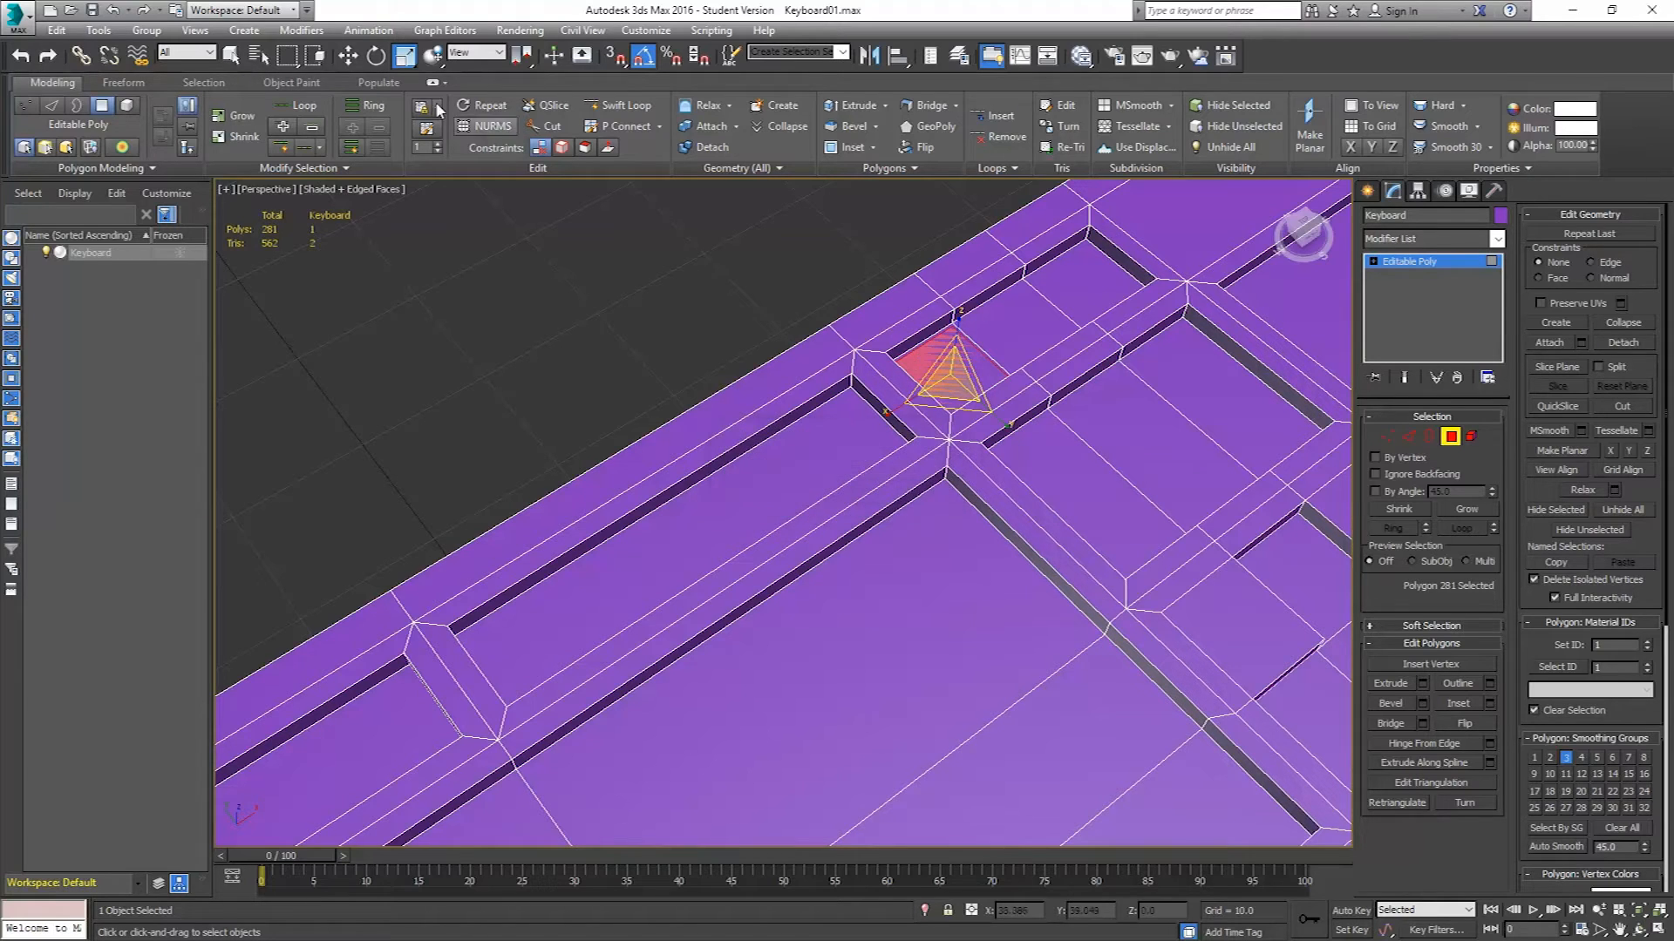
pyautogui.click(348, 55)
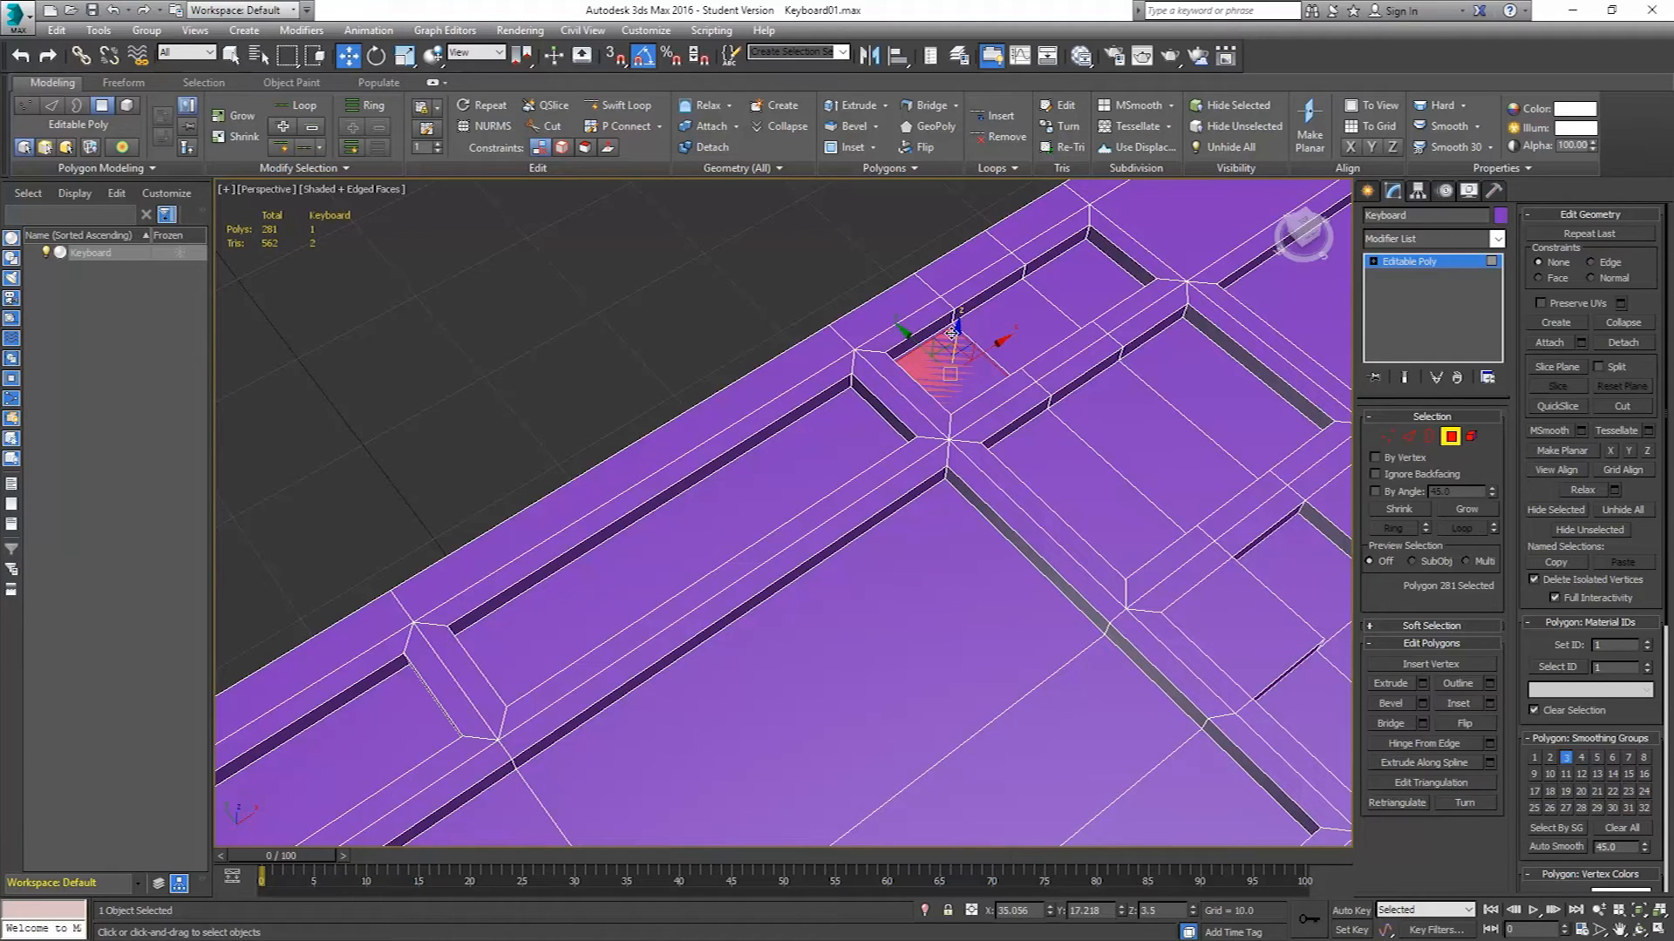
pyautogui.moveTo(956, 332); pyautogui.dragTo(965, 247)
pyautogui.keyDown('alt'); pyautogui.moveTo(933, 382); pyautogui.dragTo(792, 382, button='middle'); pyautogui.keyUp('alt')
pyautogui.hotkey('ctrl', 'z')
# Bevel the cloned polygon with a height of about 2.5 and an outline of -1.0.
pyautogui.keyDown('alt'); pyautogui.moveTo(983, 459); pyautogui.dragTo(1024, 424, button='middle'); pyautogui.keyUp('alt')
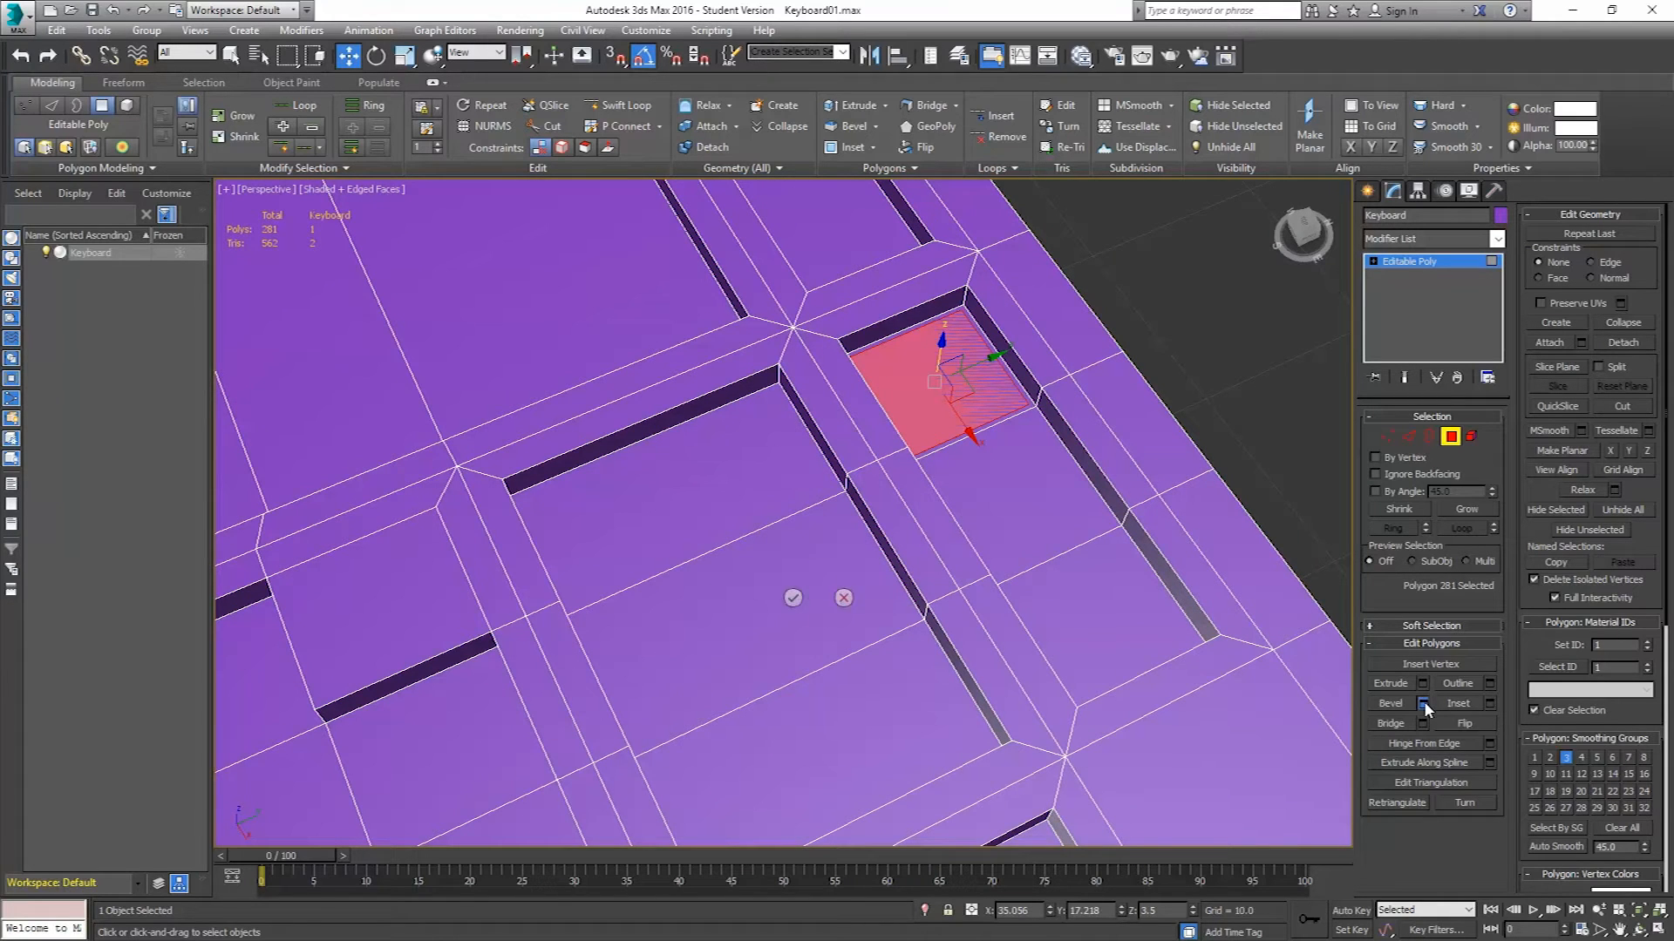
pyautogui.click(1424, 701)
pyautogui.keyDown('alt'); pyautogui.moveTo(767, 628); pyautogui.dragTo(789, 610, button='middle'); pyautogui.keyUp('alt')
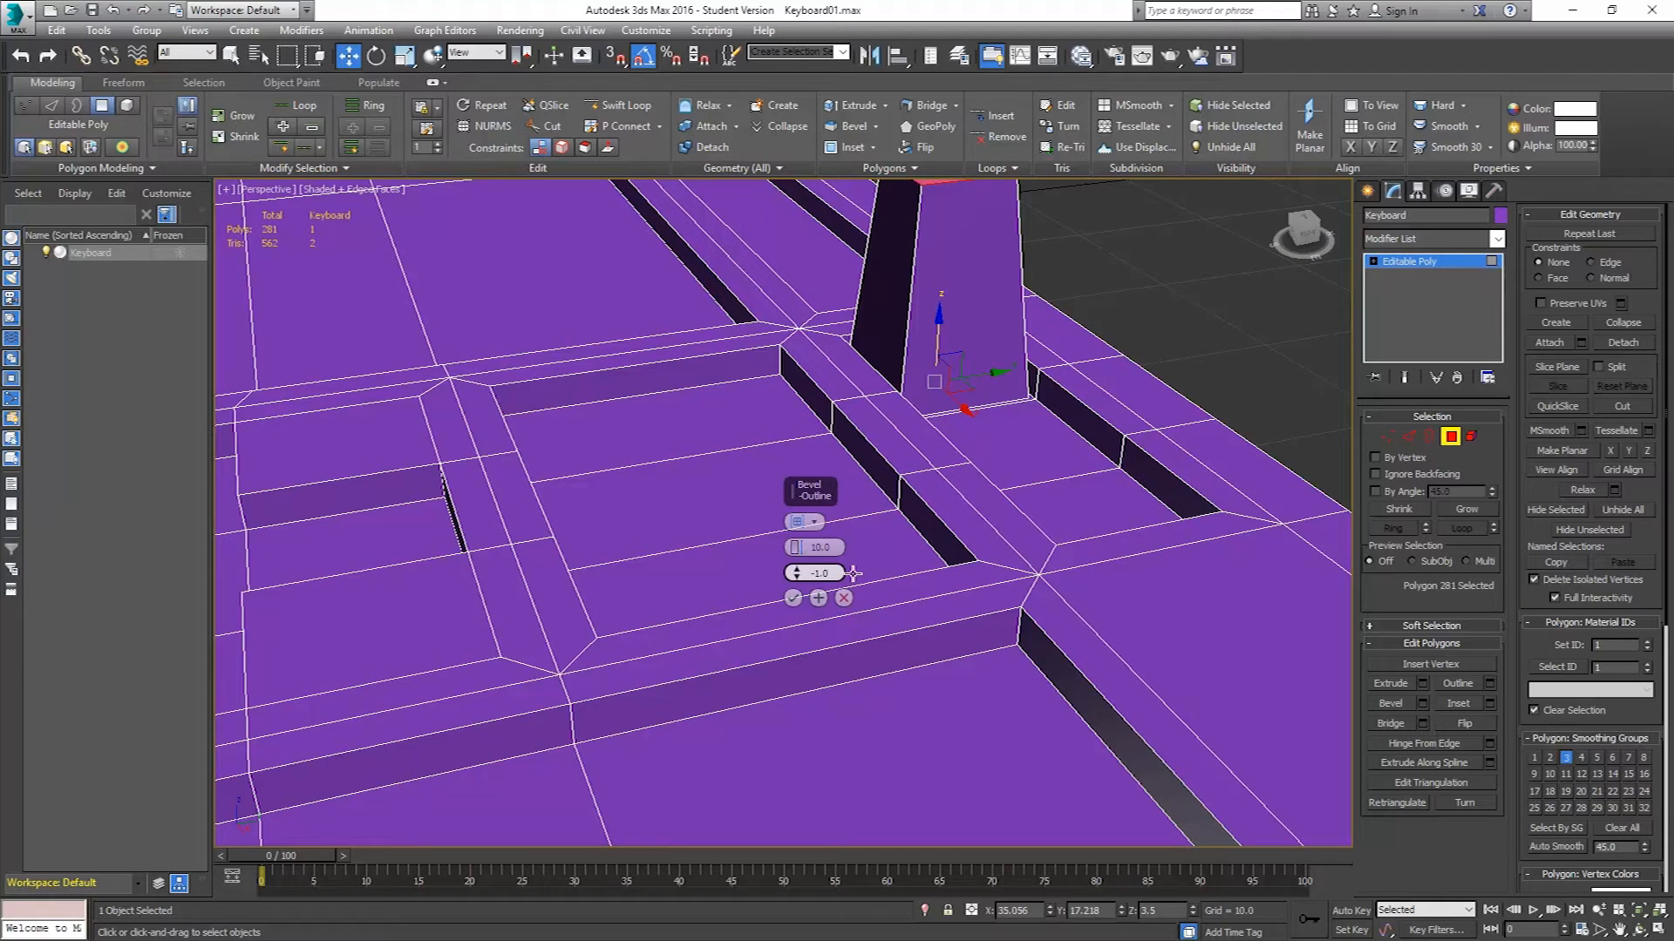
pyautogui.keyDown('alt'); pyautogui.moveTo(955, 429); pyautogui.dragTo(923, 445, button='middle'); pyautogui.keyUp('alt')
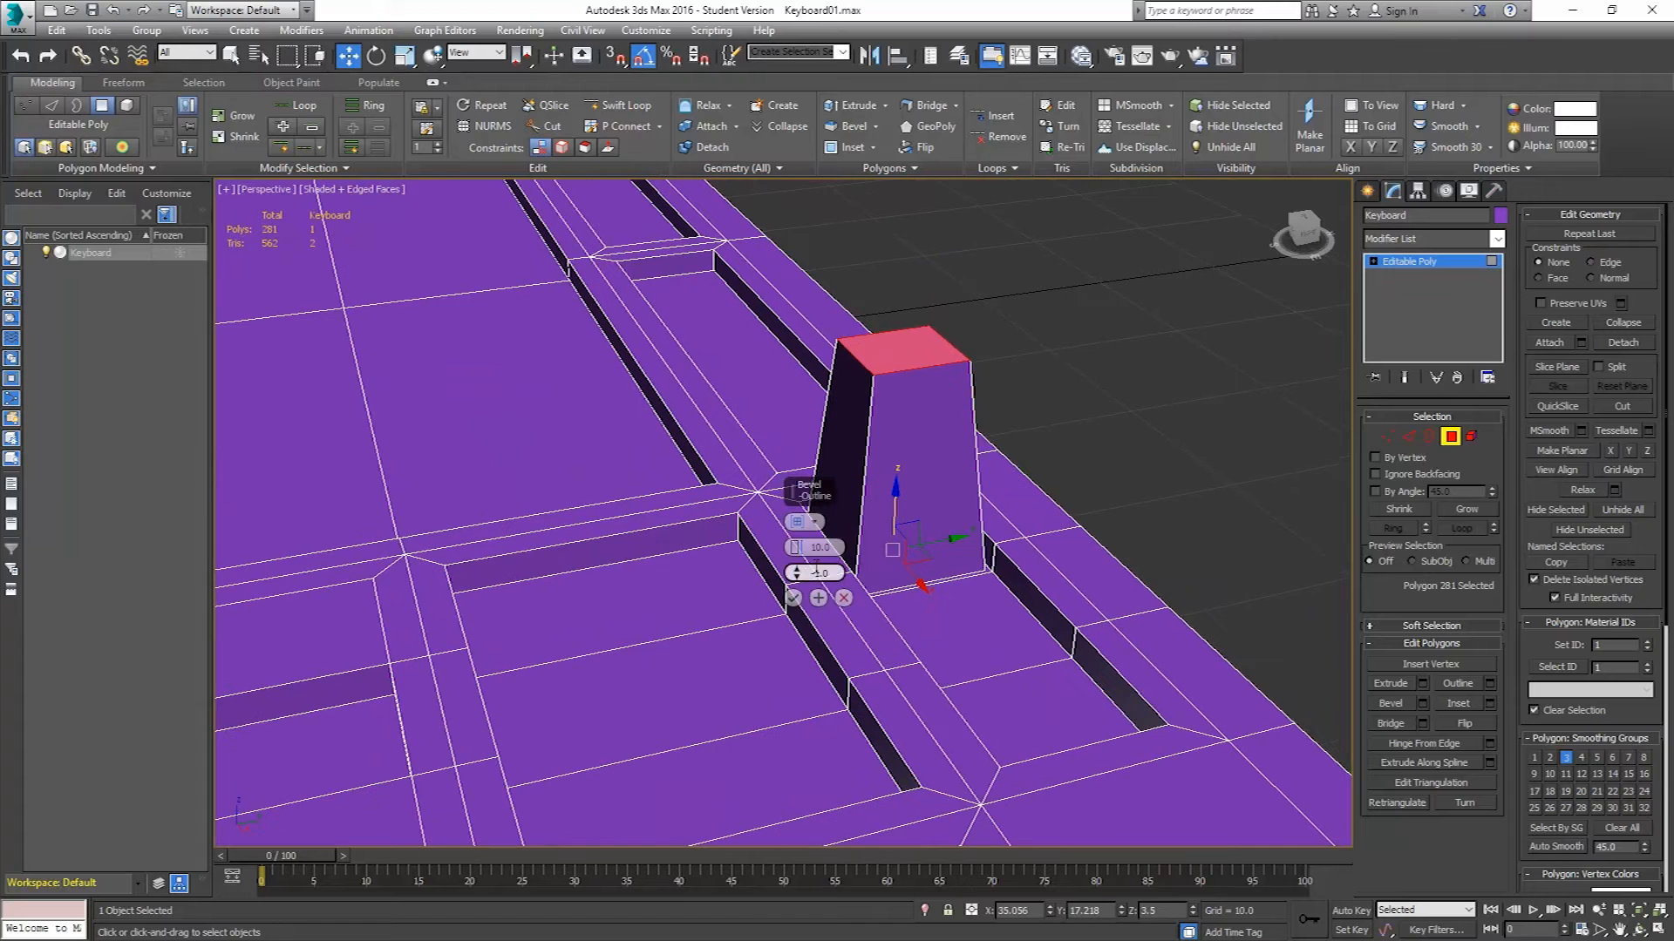
pyautogui.moveTo(795, 556); pyautogui.dragTo(773, 636)
pyautogui.keyDown('alt'); pyautogui.moveTo(773, 635); pyautogui.dragTo(890, 697, button='middle'); pyautogui.keyUp('alt')
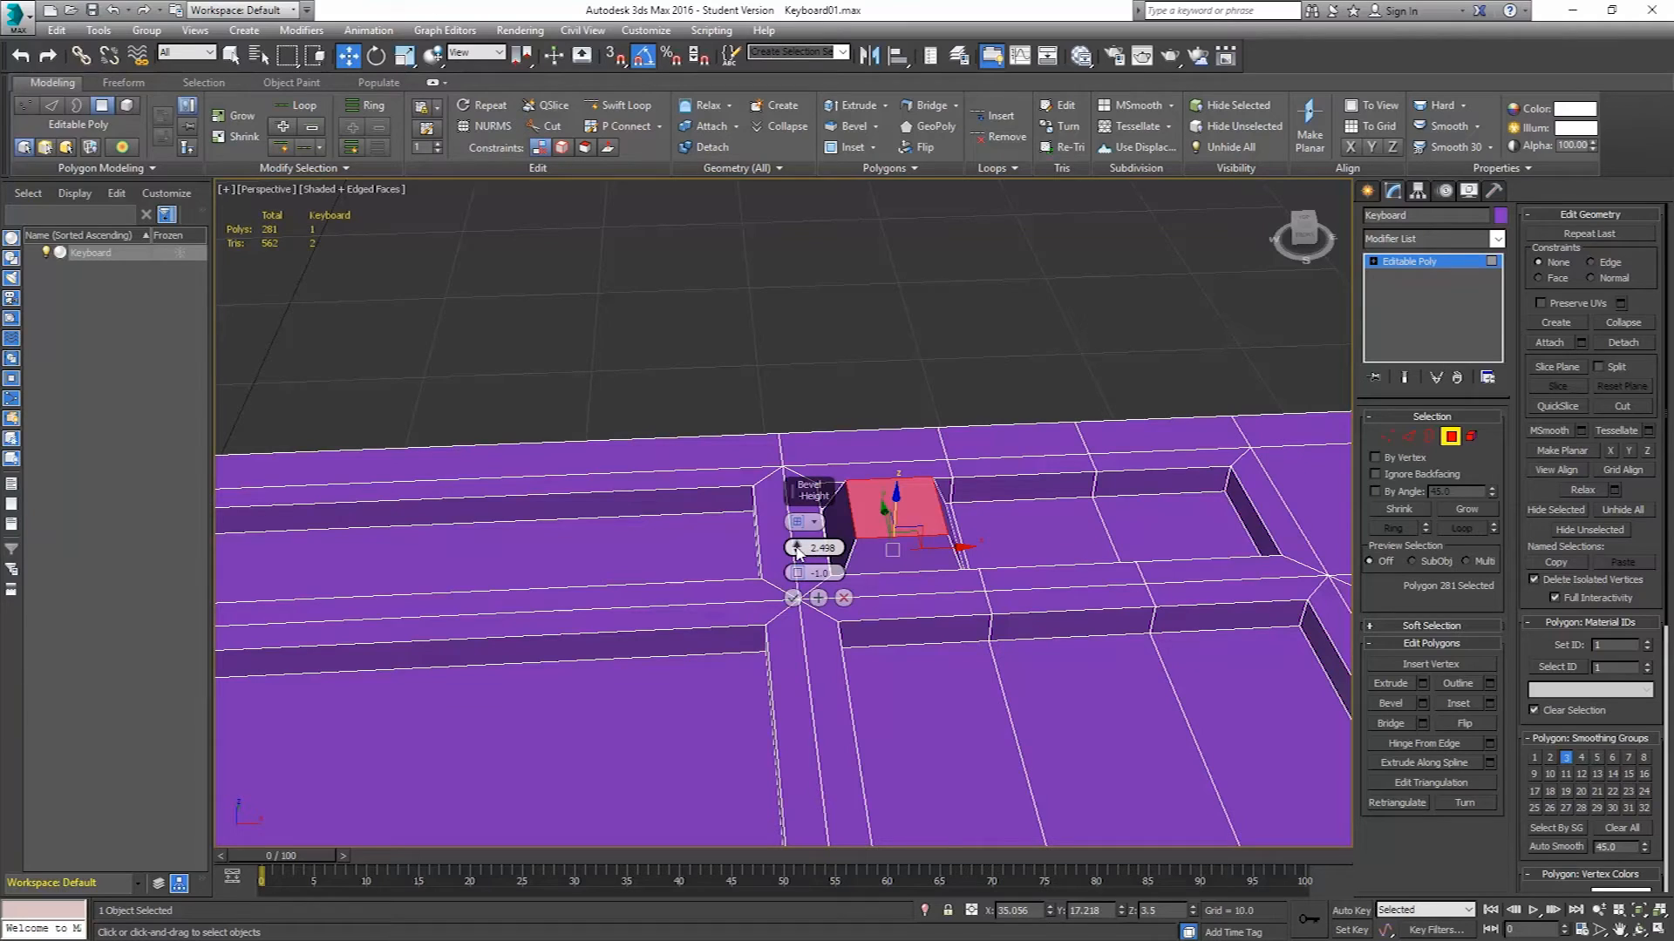
pyautogui.keyDown('alt'); pyautogui.moveTo(988, 589); pyautogui.dragTo(806, 610, button='middle'); pyautogui.keyUp('alt')
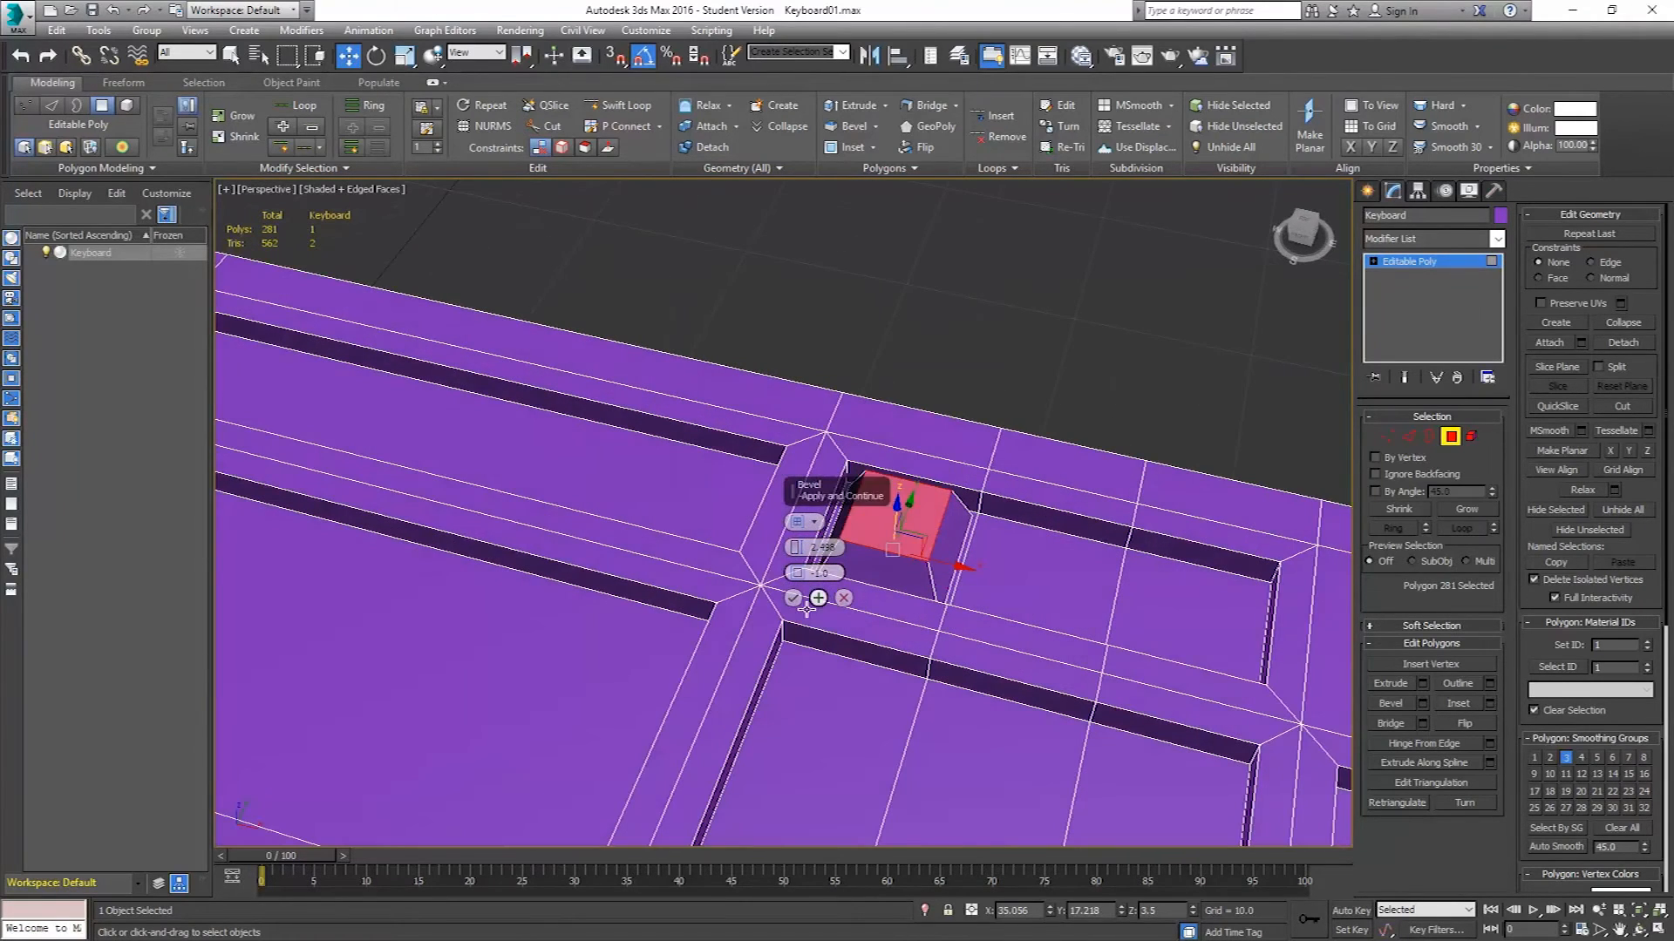
pyautogui.click(792, 598)
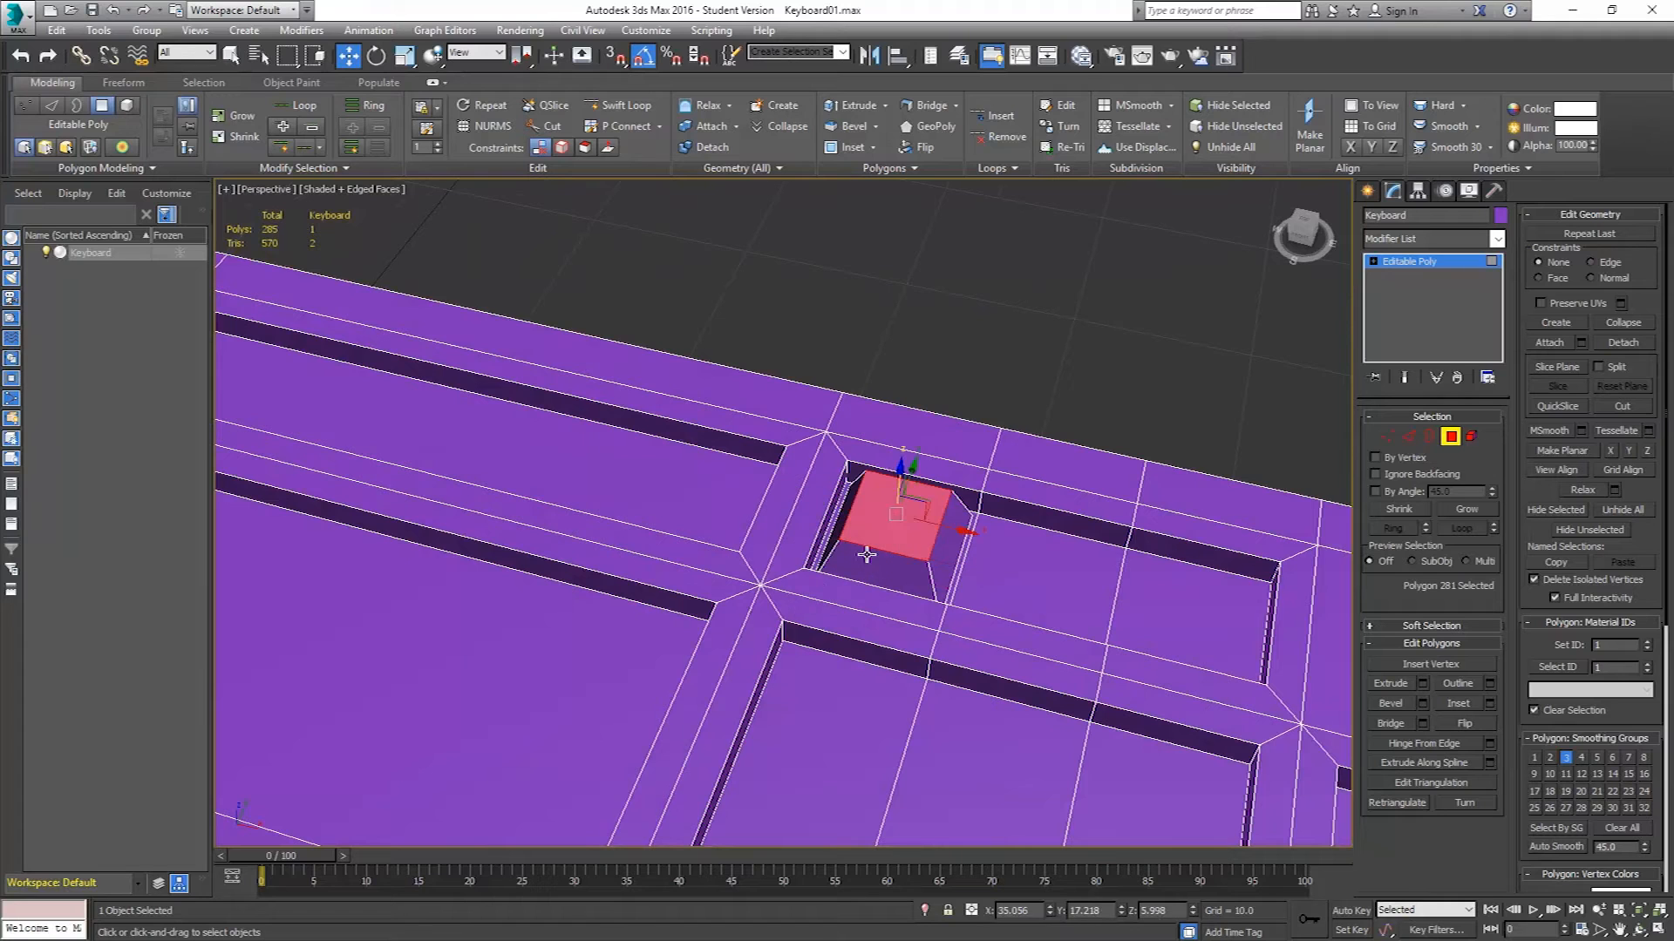
# Select the cloned key element and detach it as a separate object named Key_01.
pyautogui.press('t')
pyautogui.moveTo(961, 489); pyautogui.dragTo(872, 538, button='middle')
pyautogui.click(1471, 436)
pyautogui.click(867, 347)
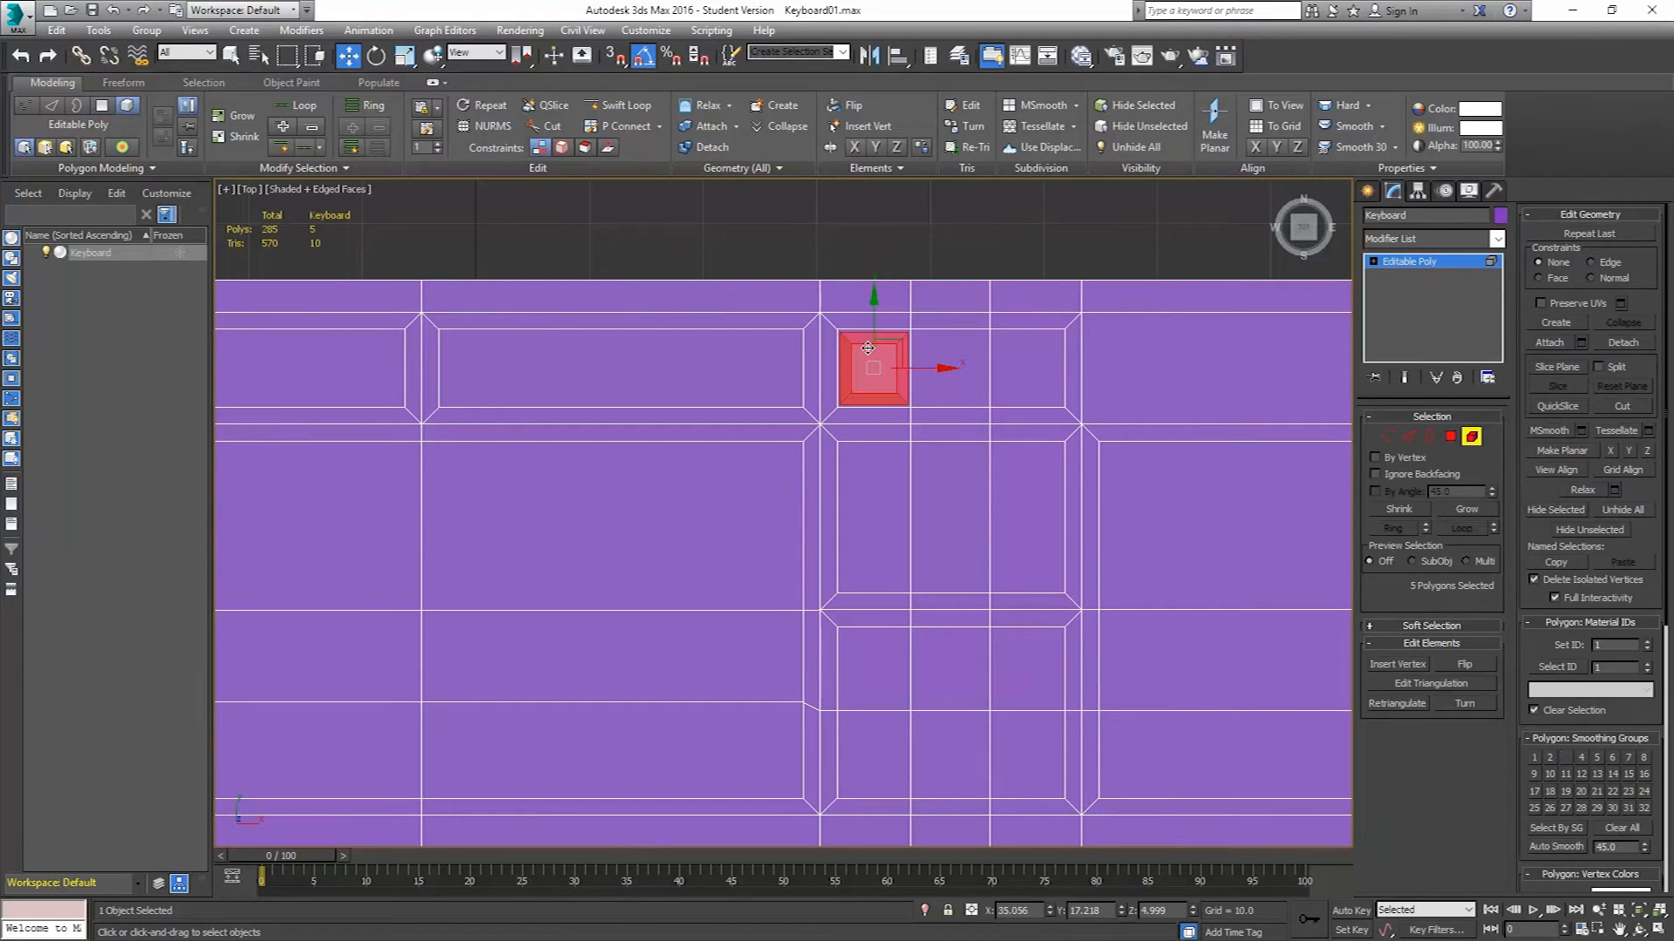
pyautogui.click(1627, 343)
pyautogui.press('BackSpace')
pyautogui.moveTo(636, 459); pyautogui.dragTo(635, 459)
pyautogui.write('K')
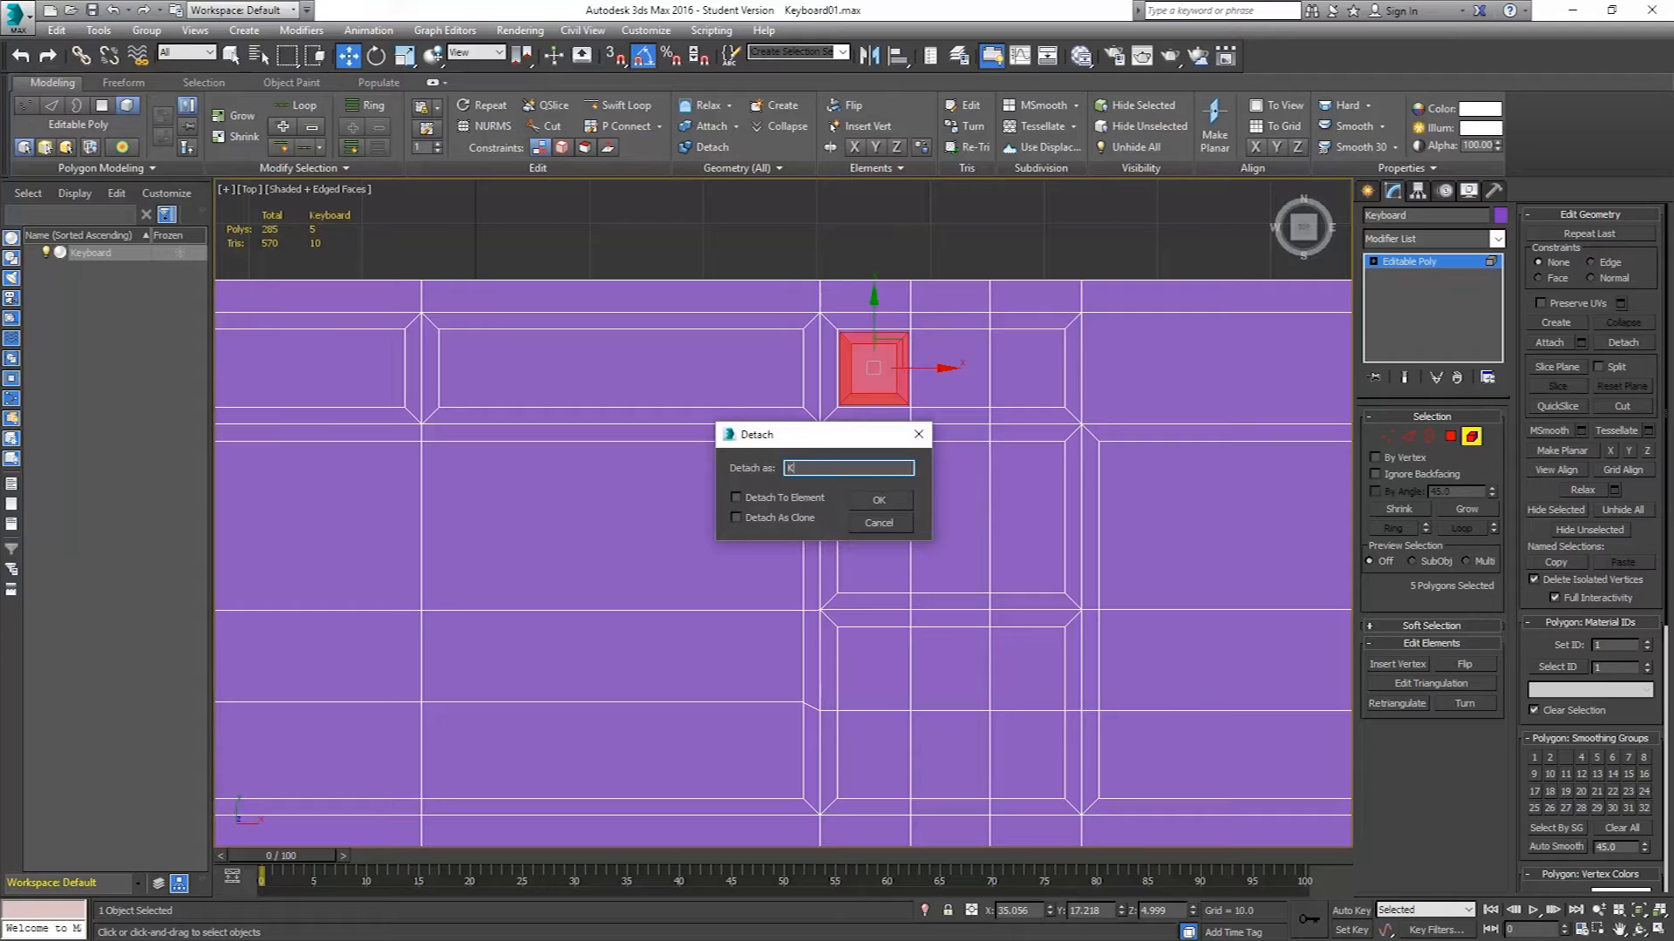
pyautogui.write('ey_01')
pyautogui.click(879, 500)
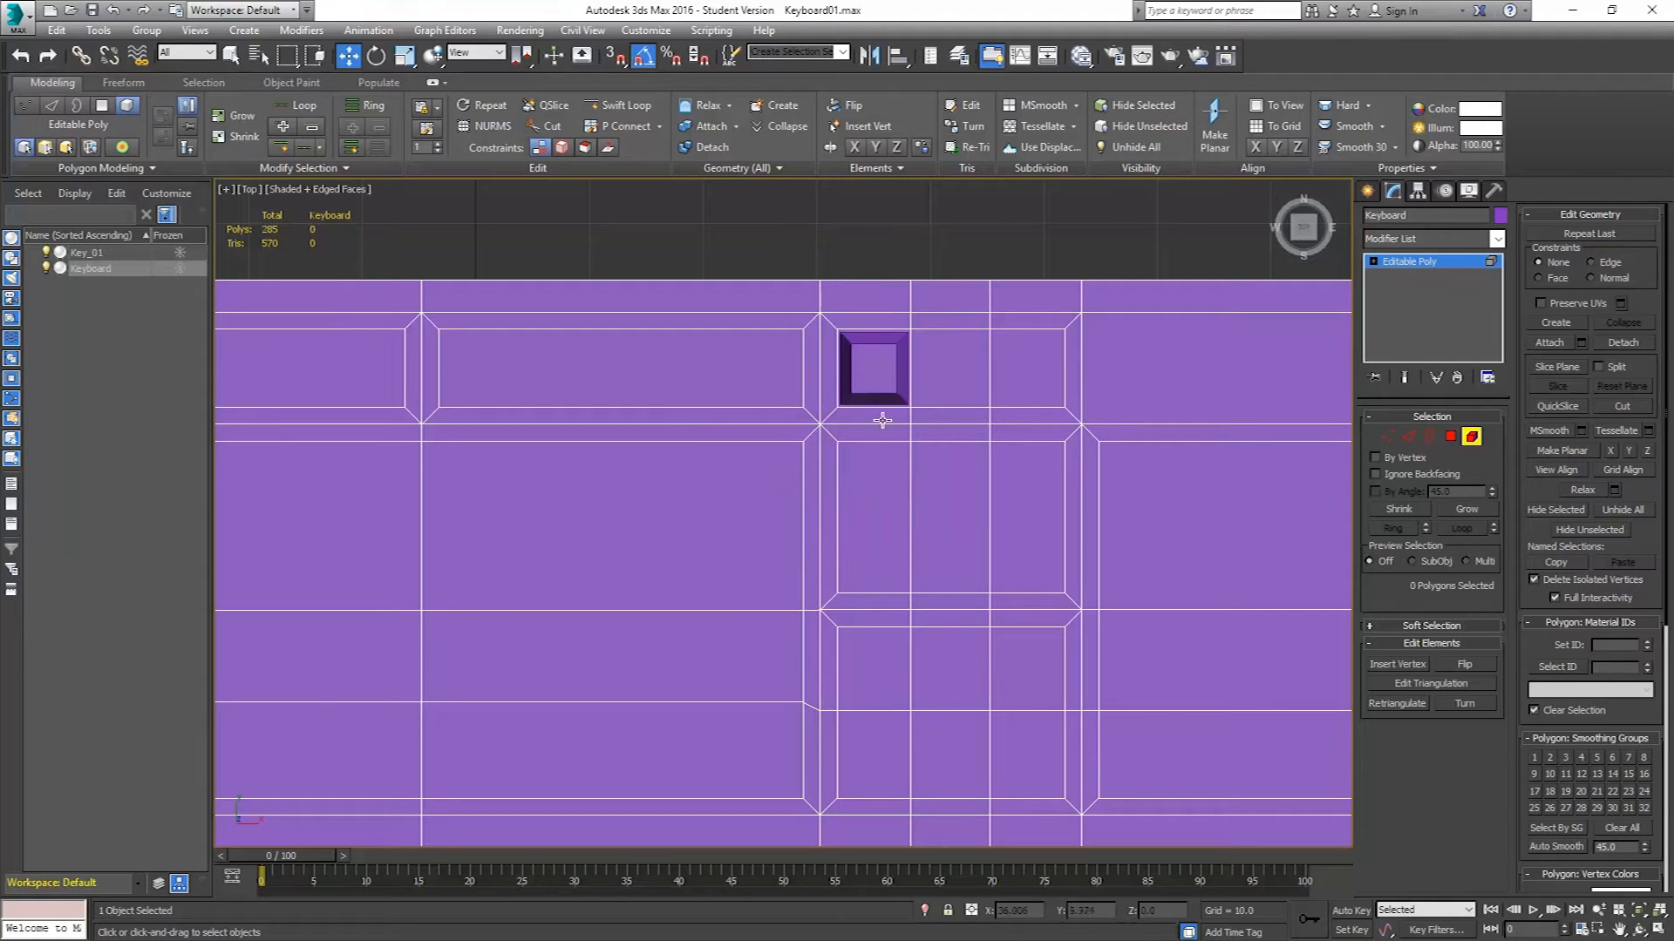
# Select Key_01 and center its pivot on the object using Affect Pivot Only.
pyautogui.click(1472, 440)
pyautogui.click(844, 383)
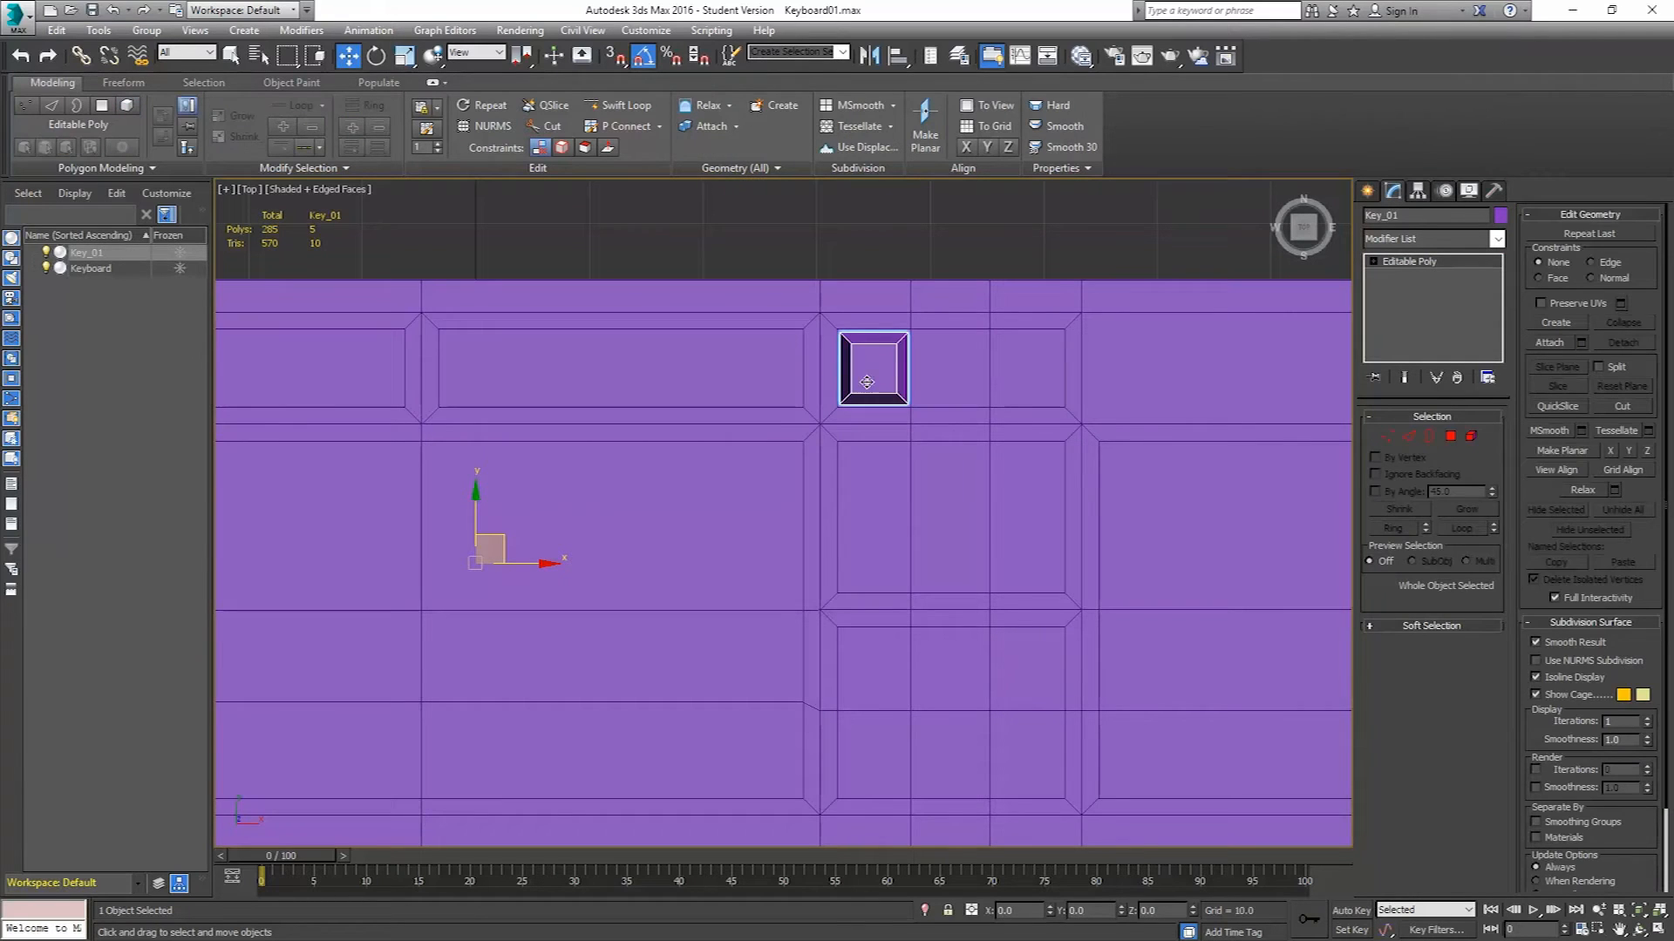
pyautogui.click(757, 430)
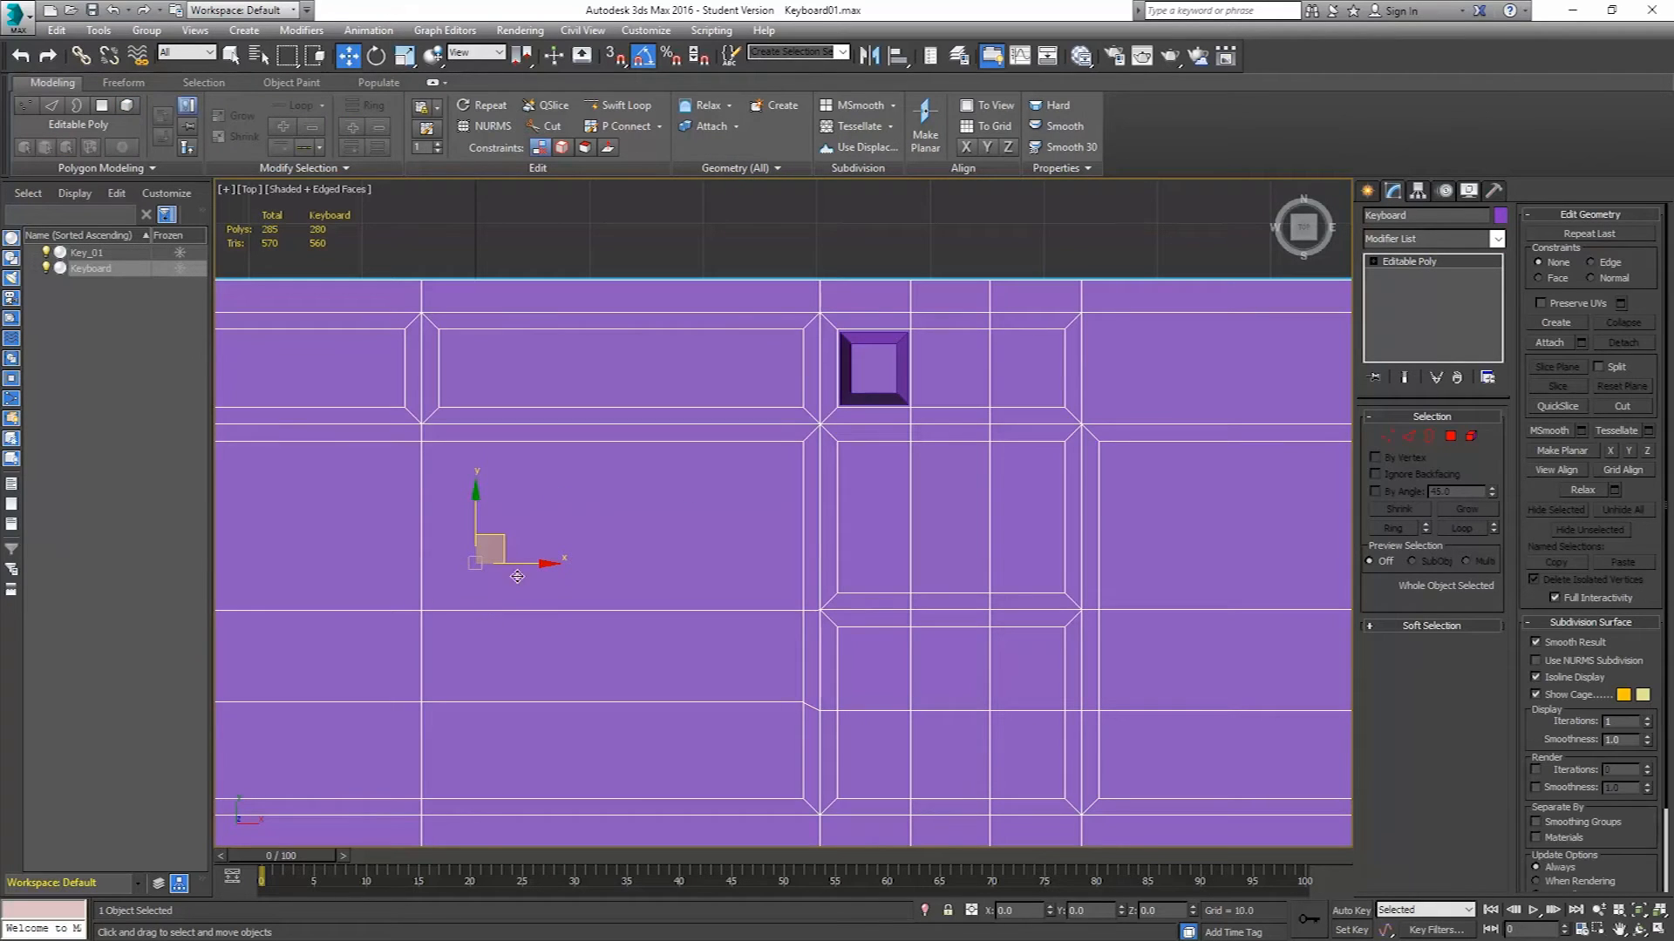
pyautogui.click(884, 370)
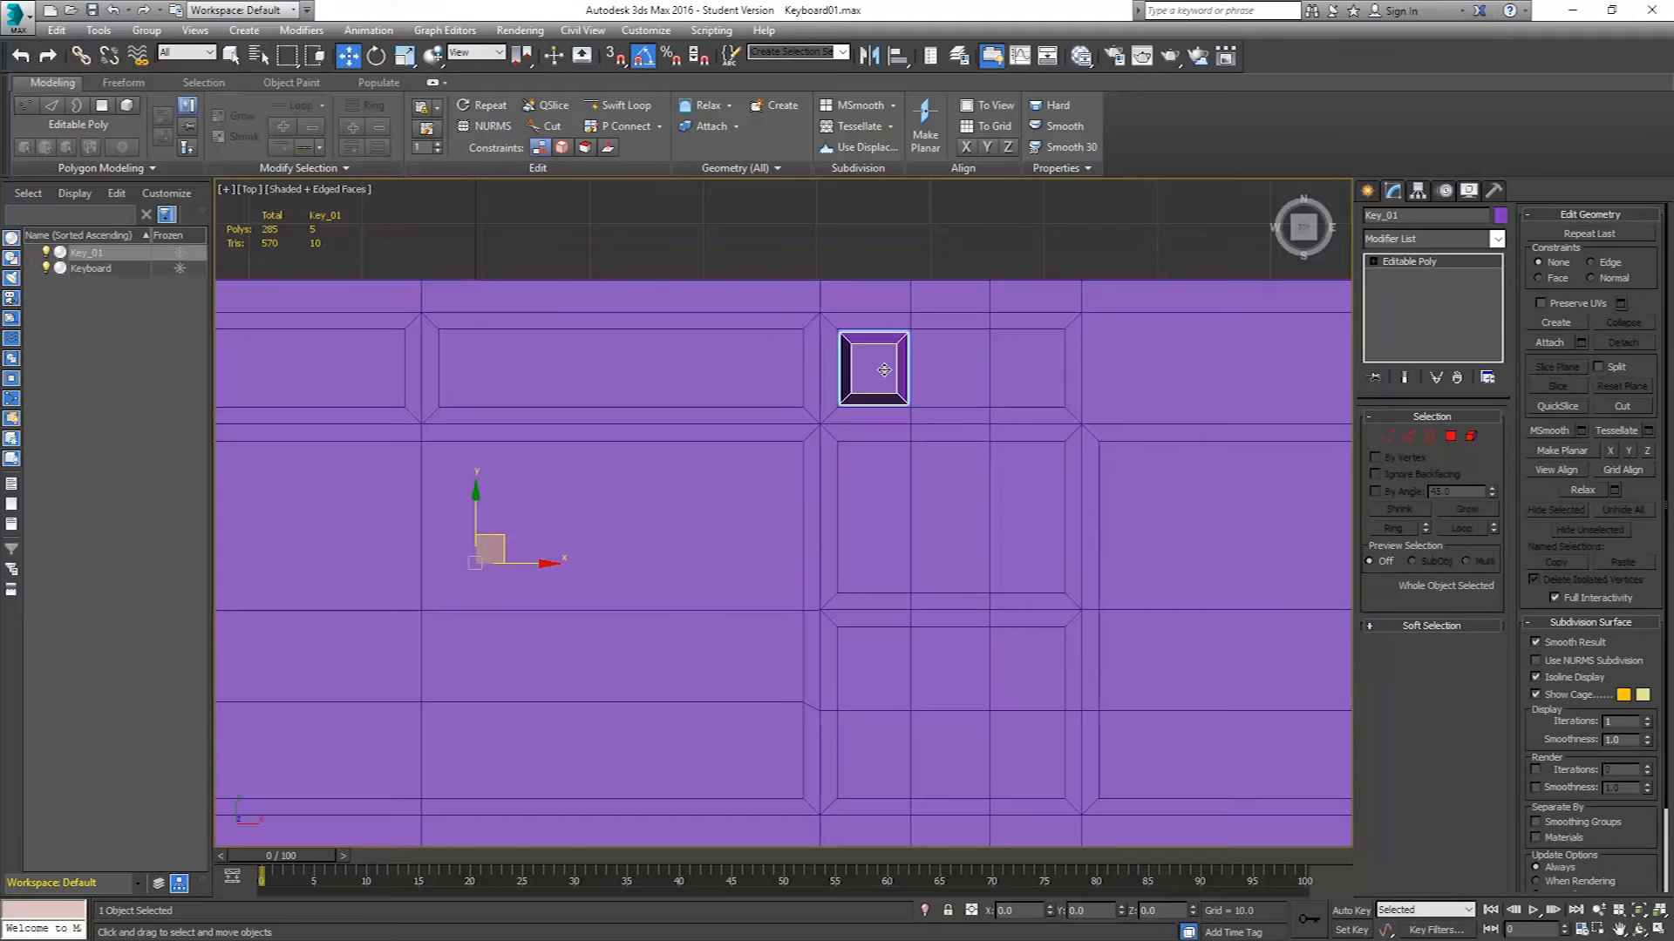
pyautogui.click(1417, 193)
pyautogui.click(1457, 301)
pyautogui.click(1429, 391)
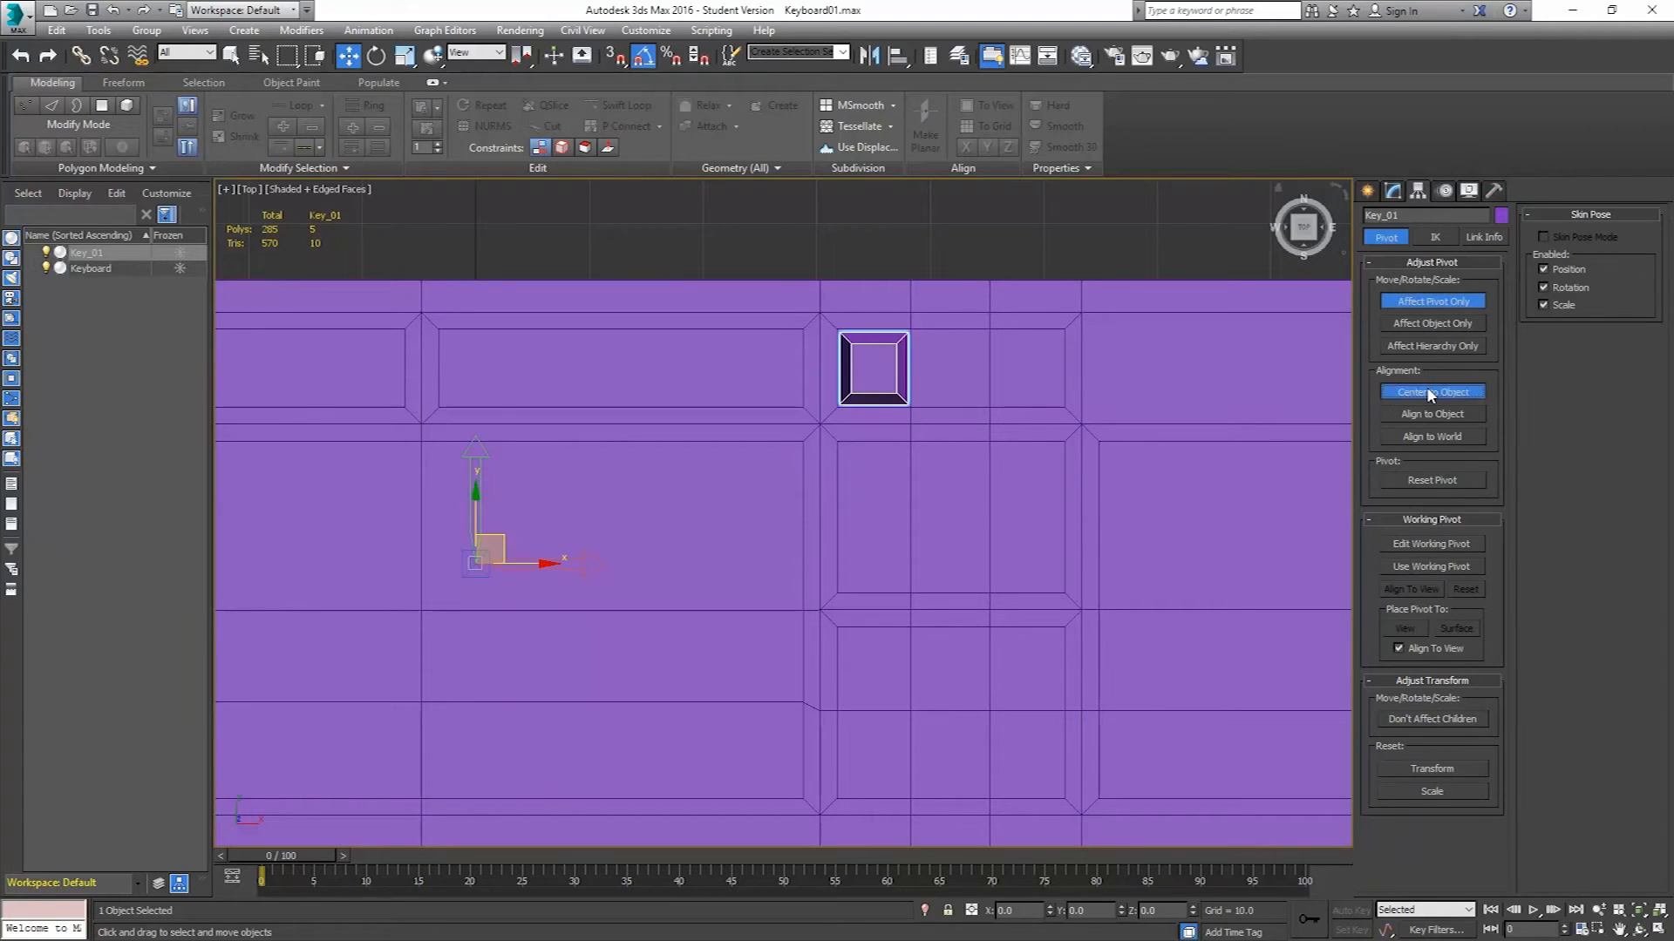
pyautogui.click(1442, 305)
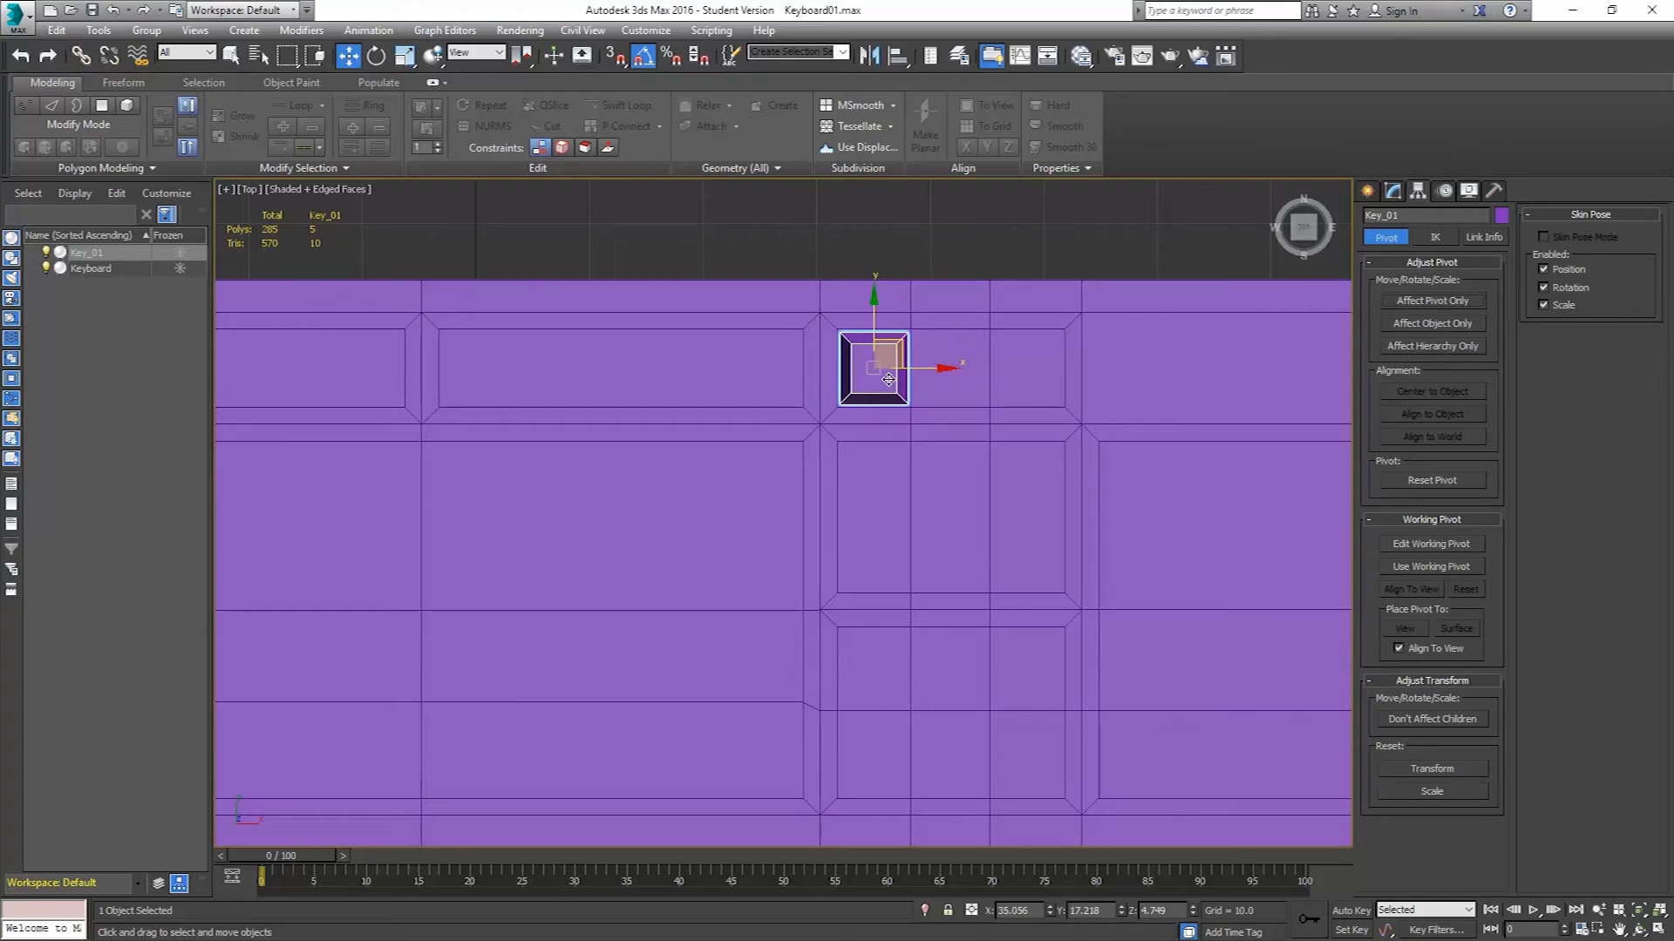
# Clone Key_01 to the right along the row as two copies.
pyautogui.keyDown('shift'); pyautogui.moveTo(934, 369); pyautogui.dragTo(1009, 380); pyautogui.keyUp('shift')
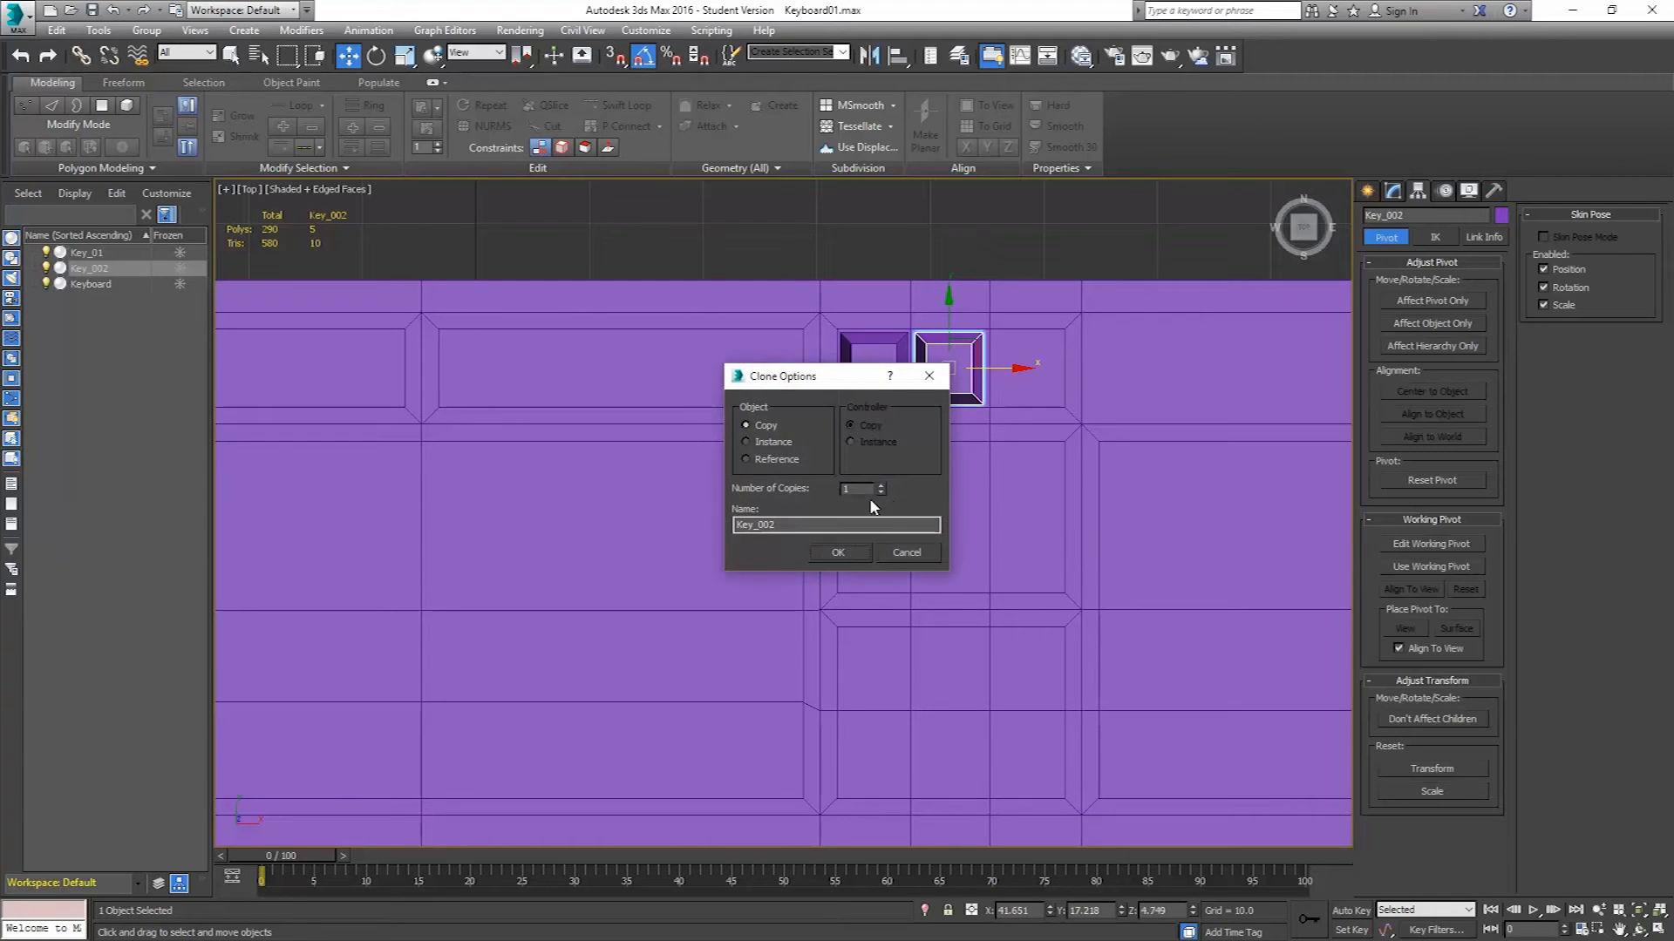
pyautogui.click(881, 486)
pyautogui.click(840, 552)
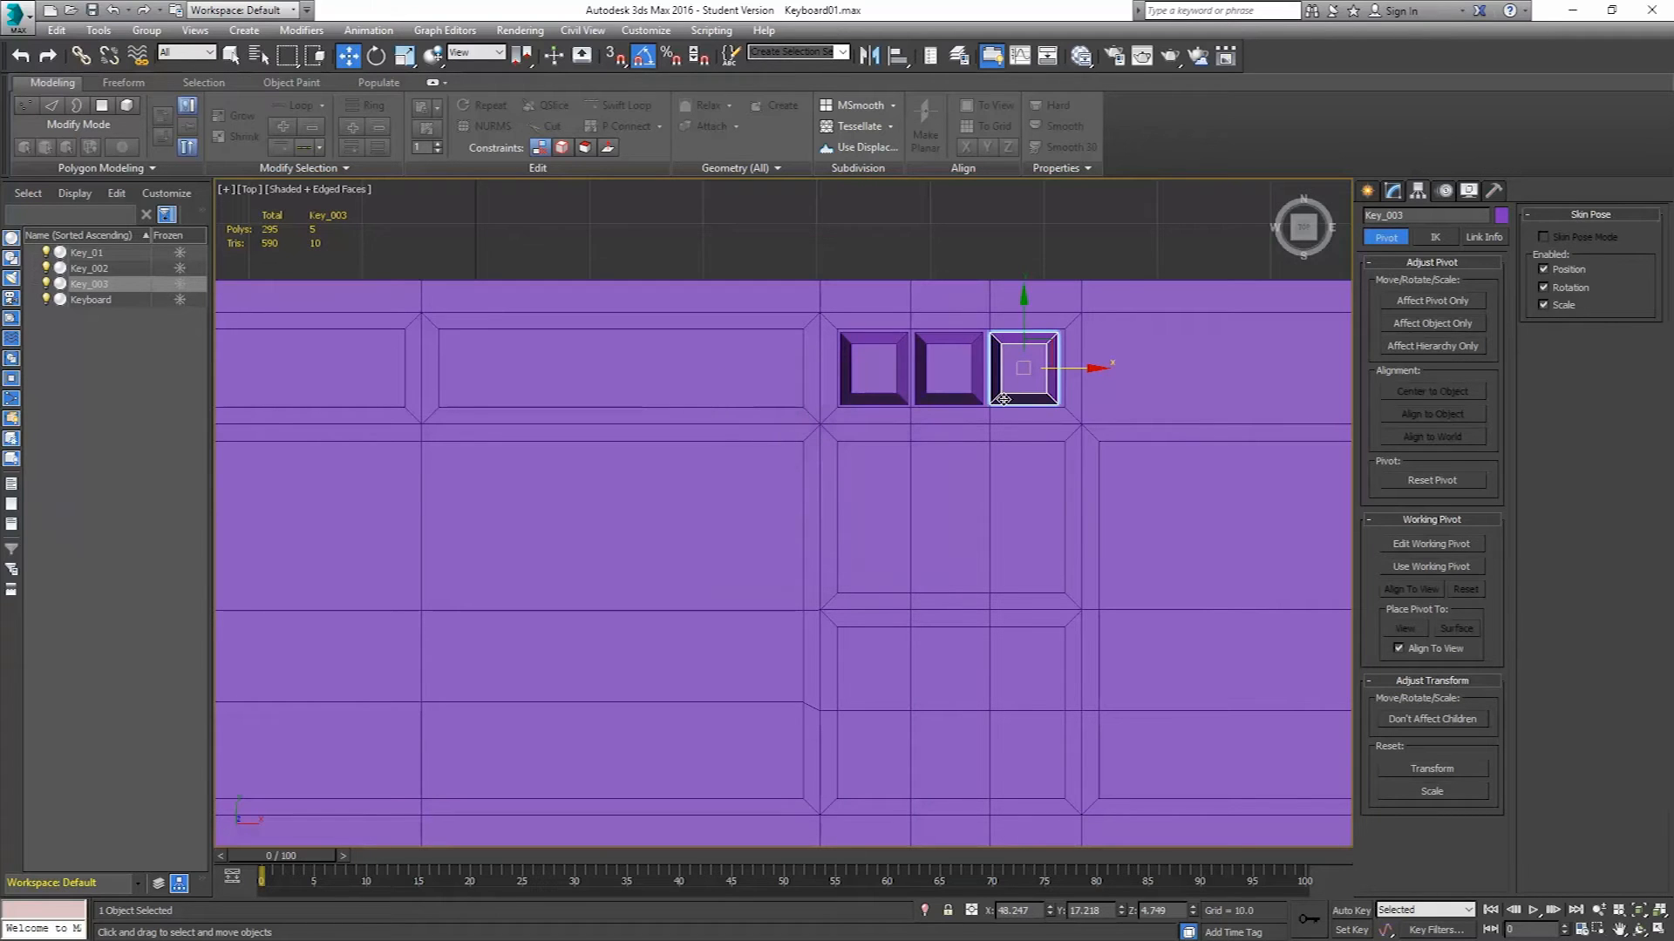
# Select the three keys and clone them once to the left as copies.
pyautogui.press('p')
pyautogui.keyDown('alt'); pyautogui.moveTo(911, 418); pyautogui.dragTo(1025, 342, button='middle'); pyautogui.keyUp('alt')
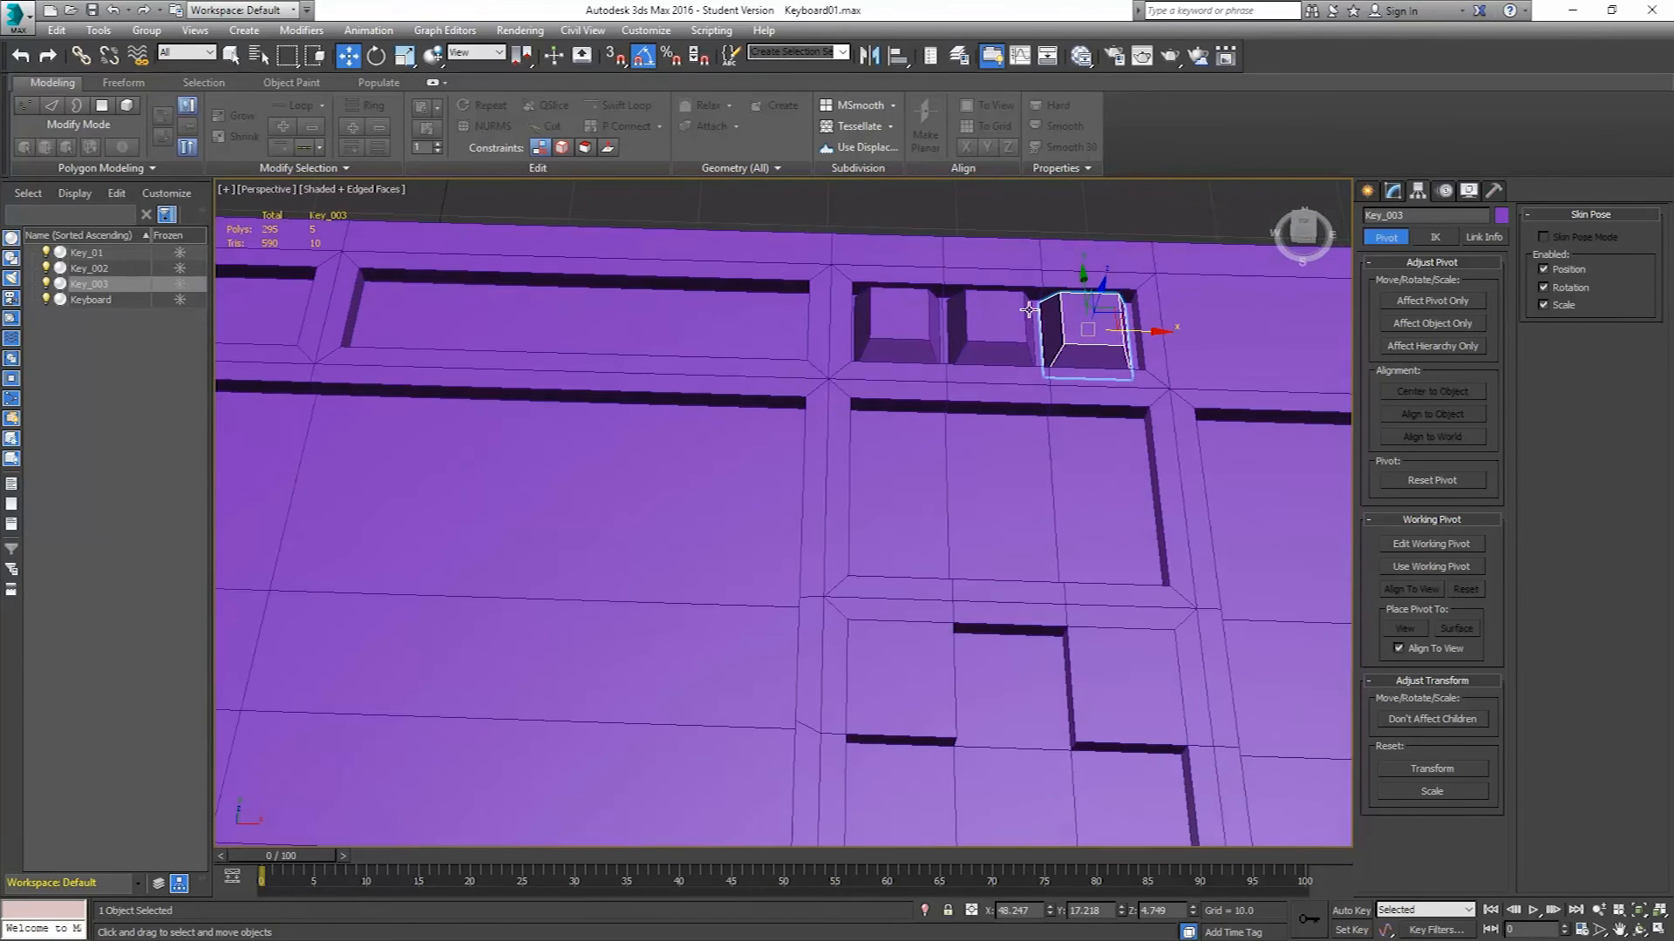
pyautogui.click(898, 329)
pyautogui.keyDown('ctrl'); pyautogui.click(989, 330); pyautogui.keyUp('ctrl')
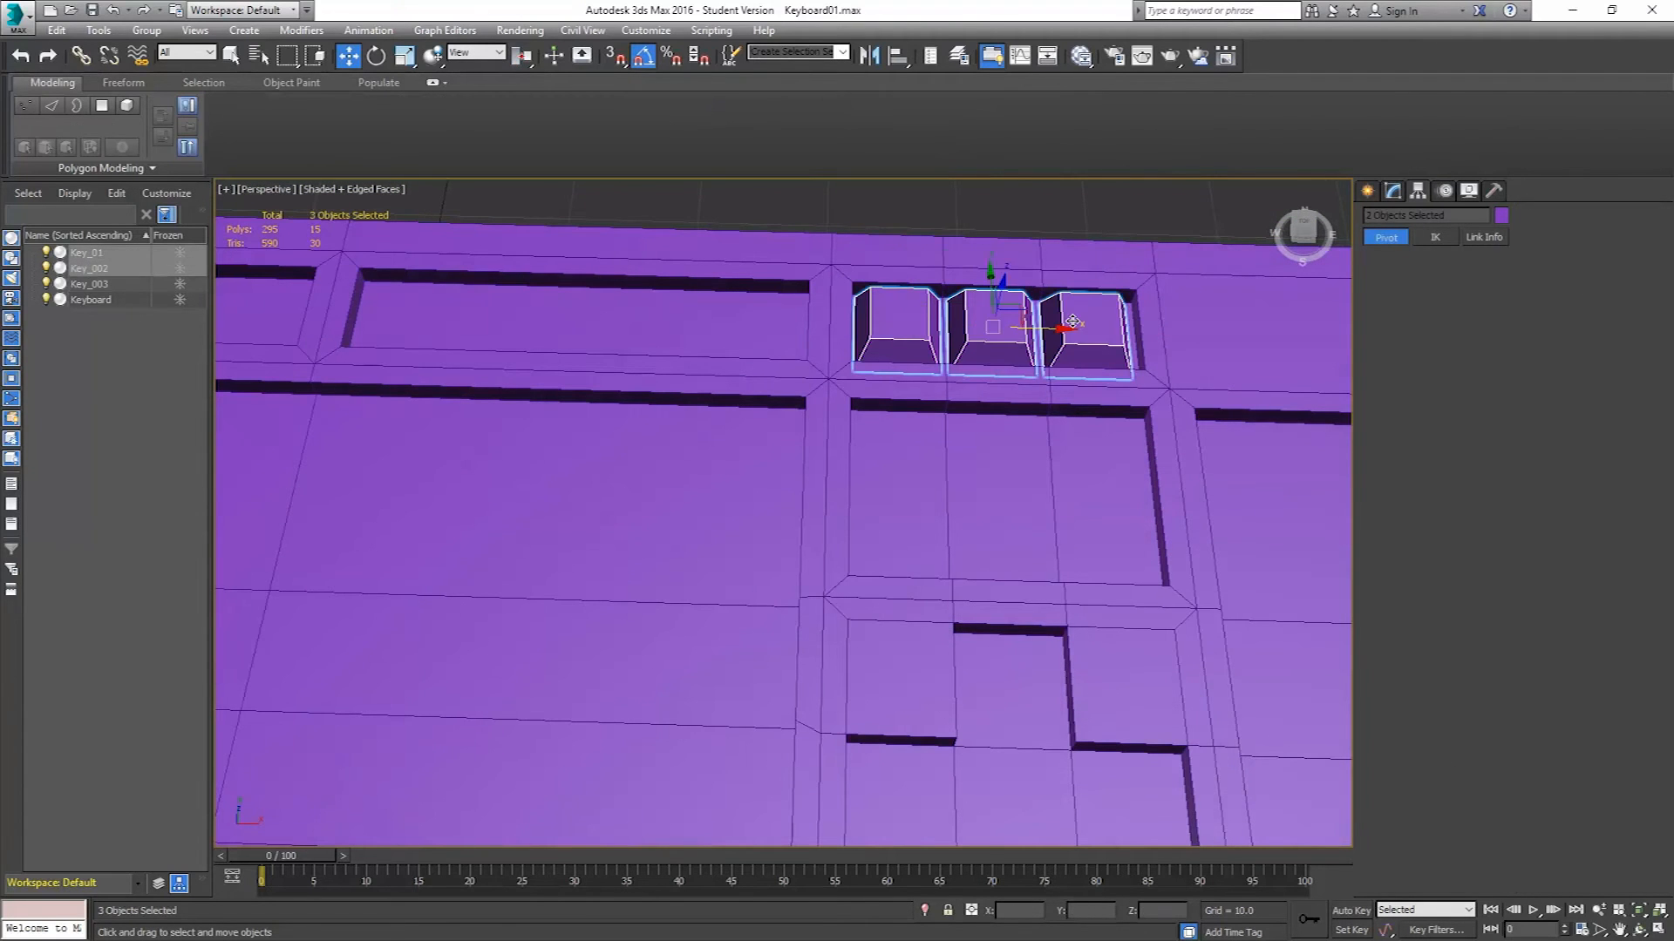
pyautogui.keyDown('ctrl'); pyautogui.click(1072, 322); pyautogui.keyUp('ctrl')
pyautogui.press('t')
pyautogui.moveTo(984, 385); pyautogui.dragTo(1085, 384, button='middle')
pyautogui.keyDown('shift'); pyautogui.moveTo(1083, 383); pyautogui.dragTo(825, 386); pyautogui.keyUp('shift')
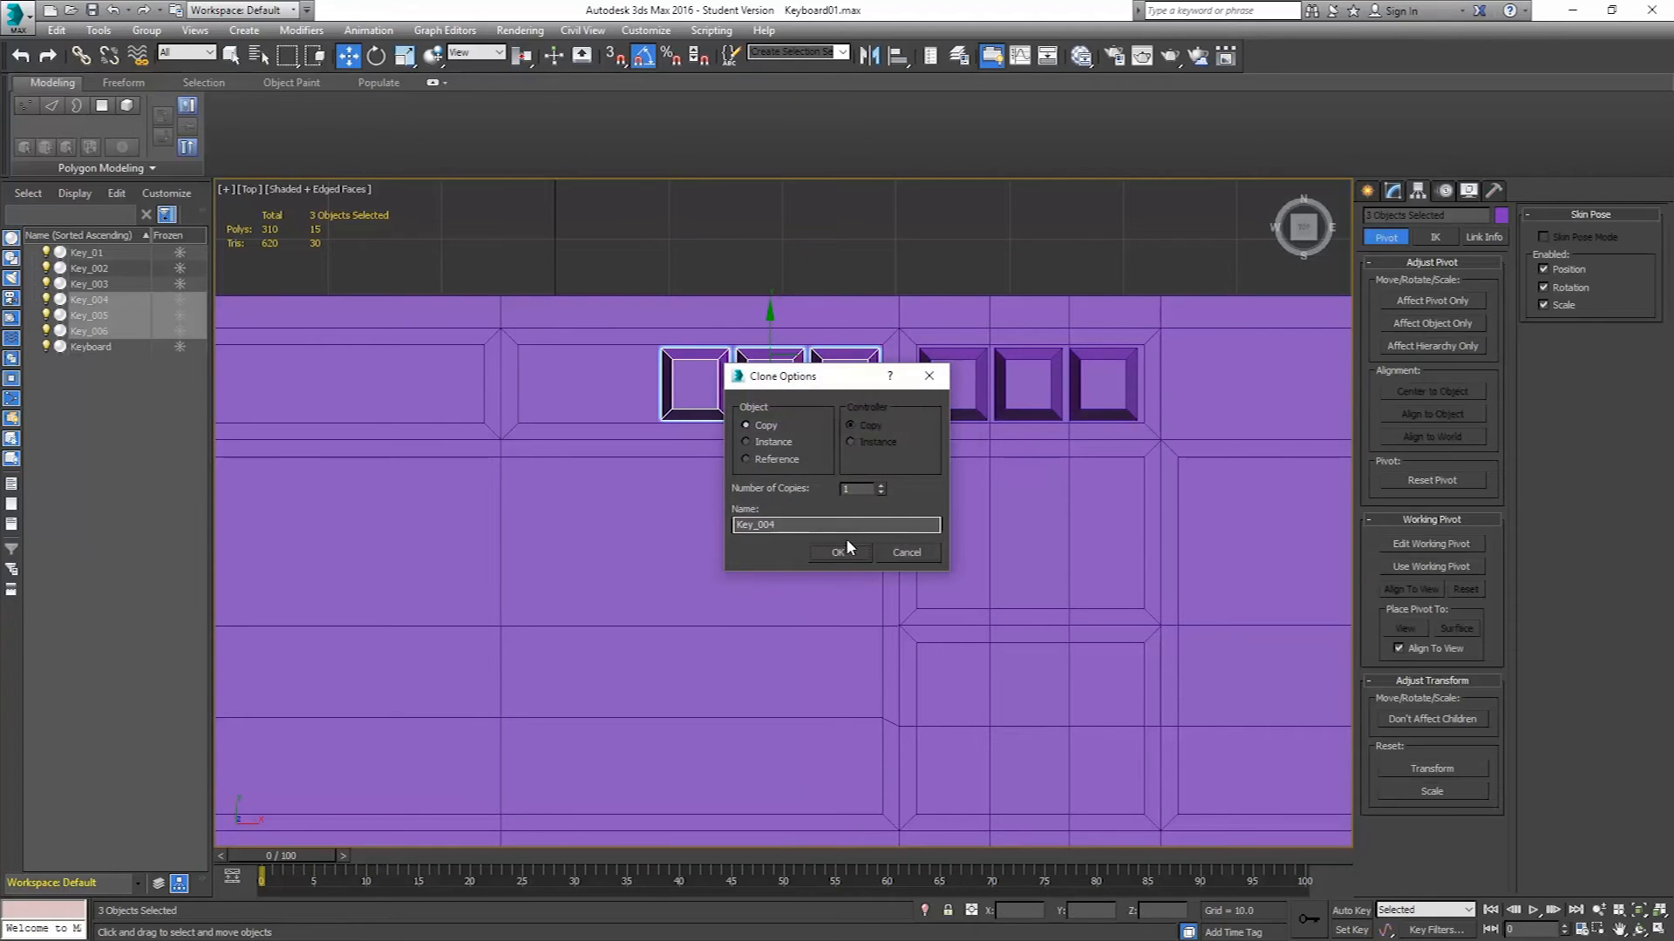
pyautogui.click(843, 551)
# Clone the leftmost key one key width further to the left as a copy.
pyautogui.click(697, 388)
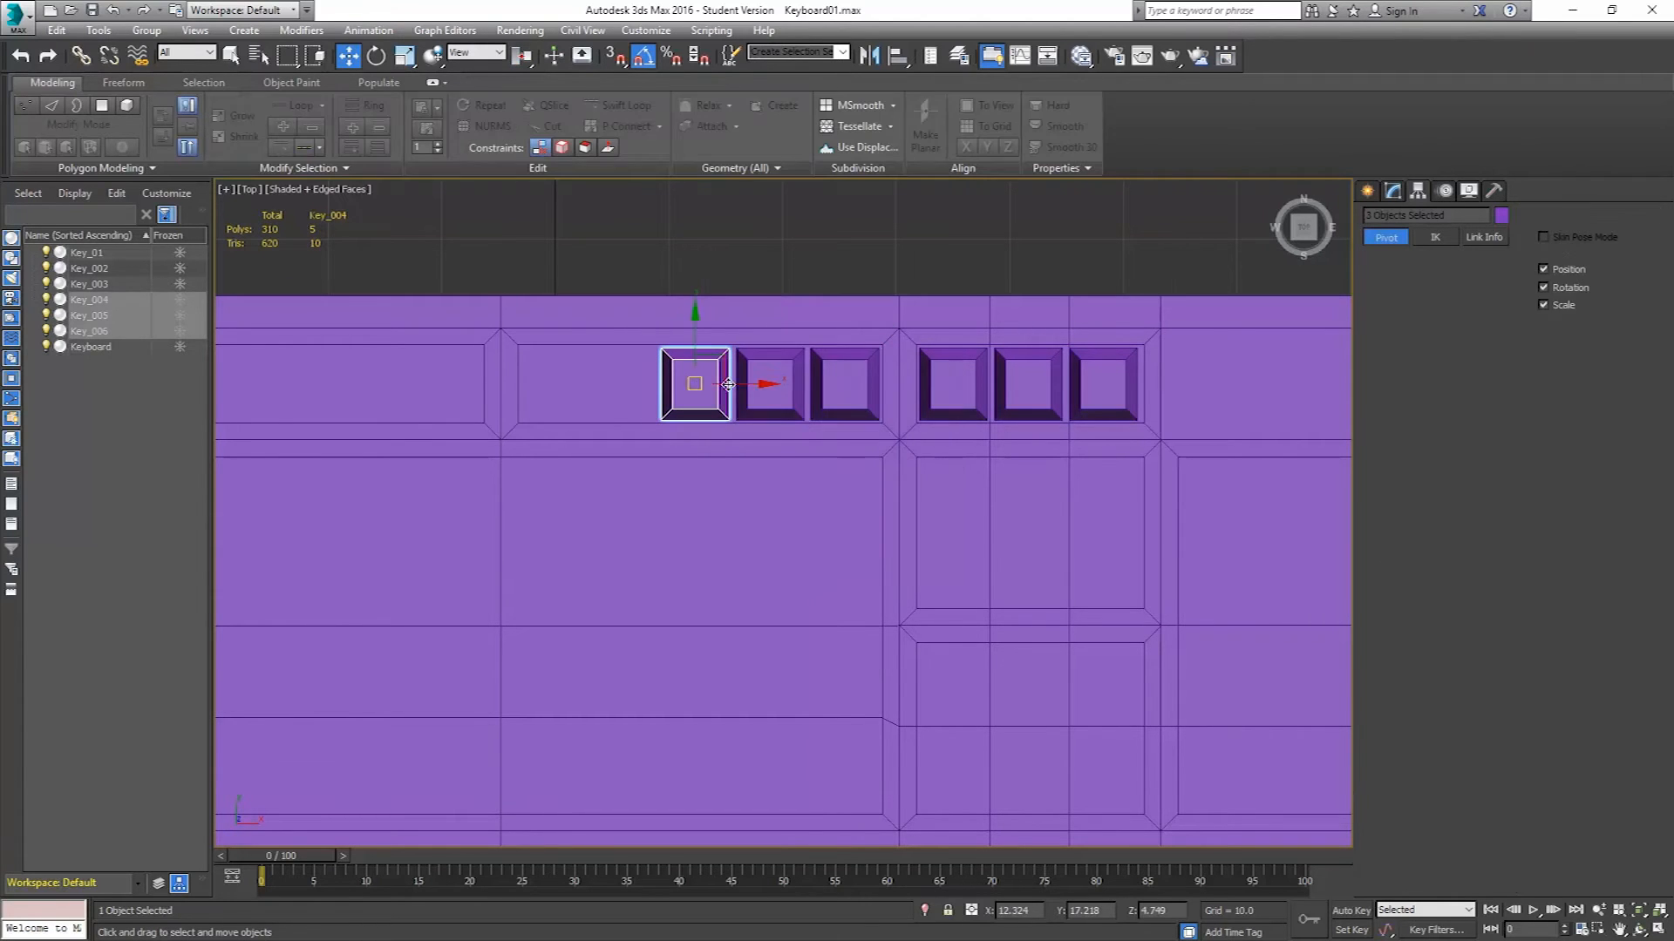
pyautogui.moveTo(744, 387); pyautogui.dragTo(680, 393)
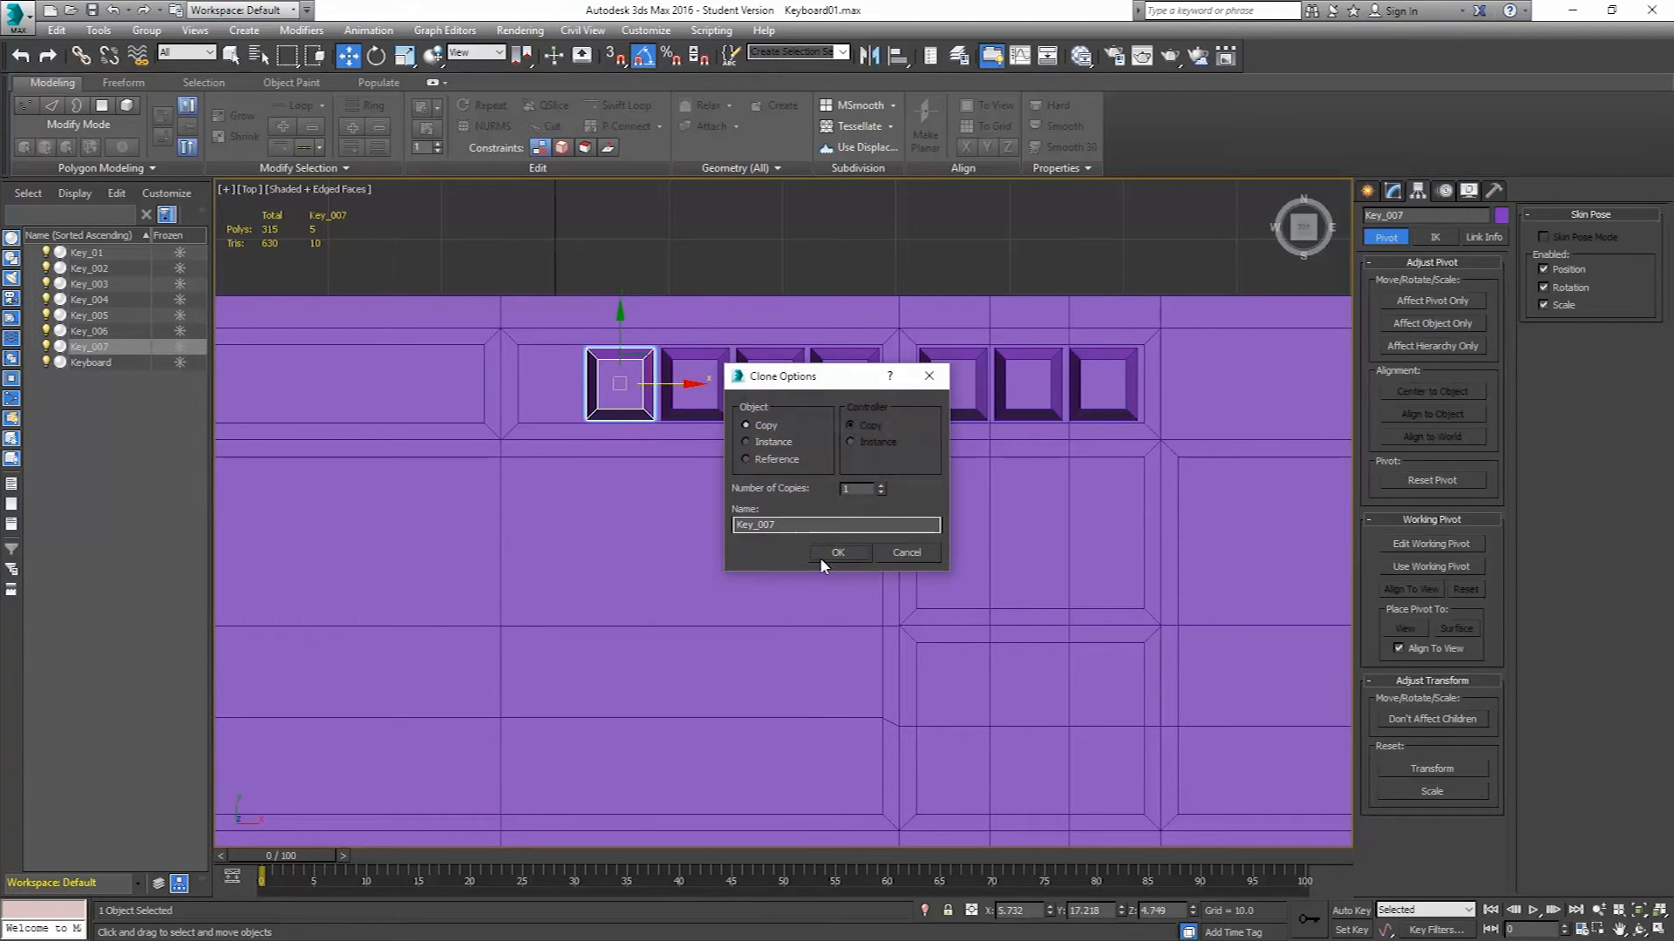
pyautogui.click(855, 552)
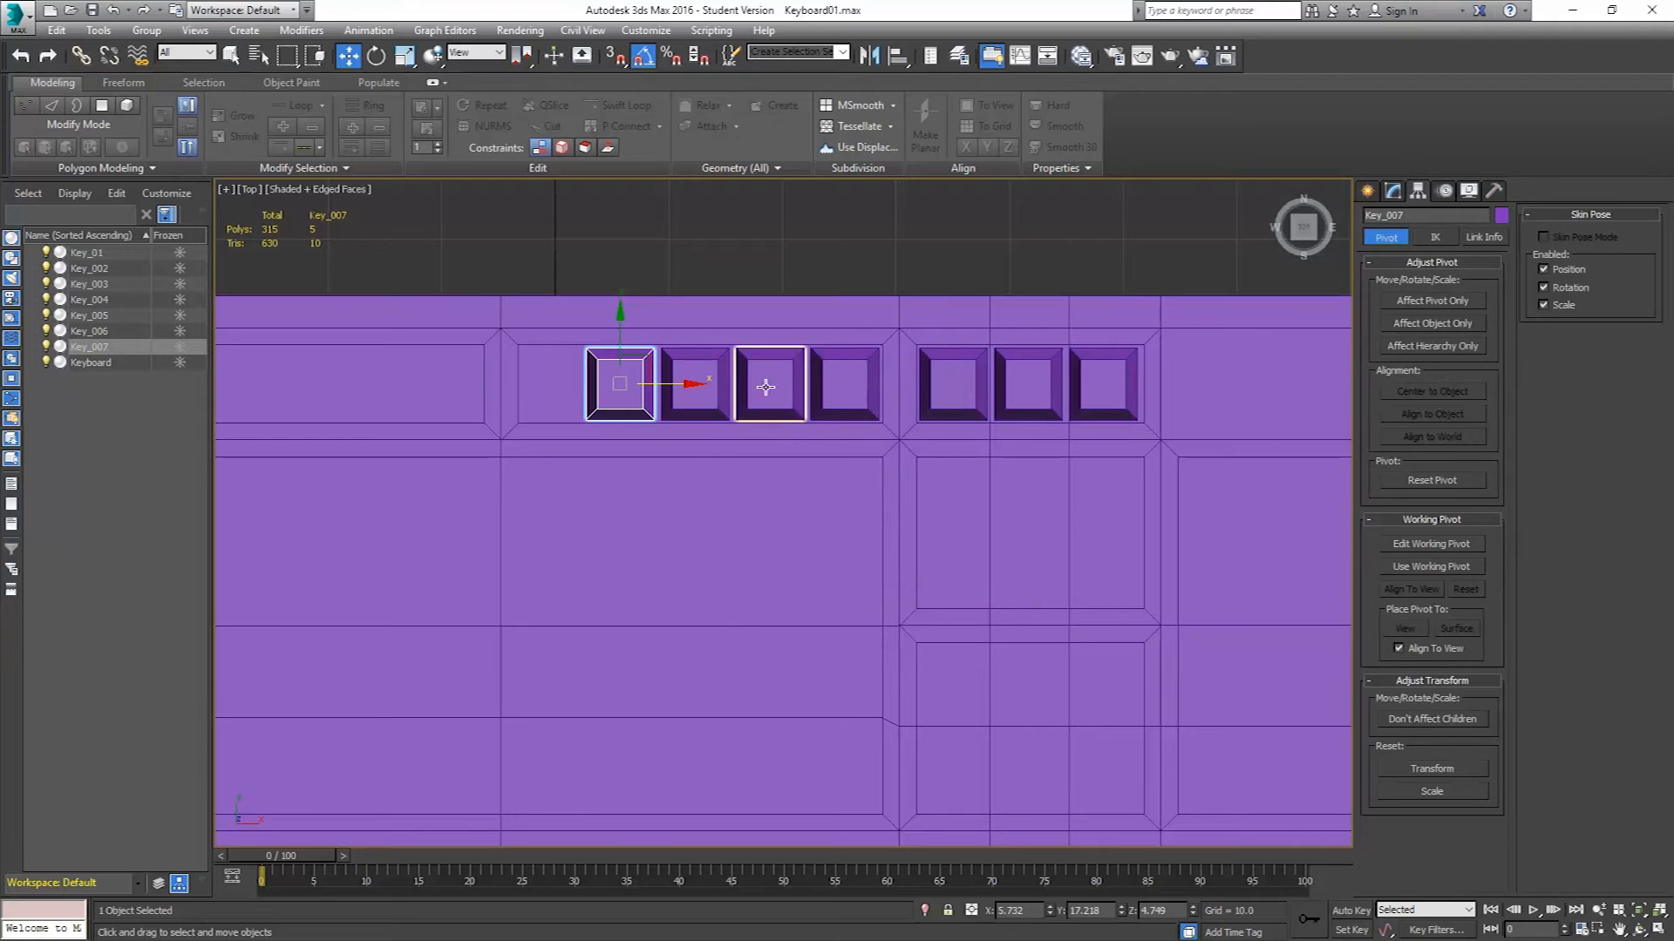
# Select the keyboard body and enter its vertex sub-object level.
pyautogui.scroll(-4, 691, 367)
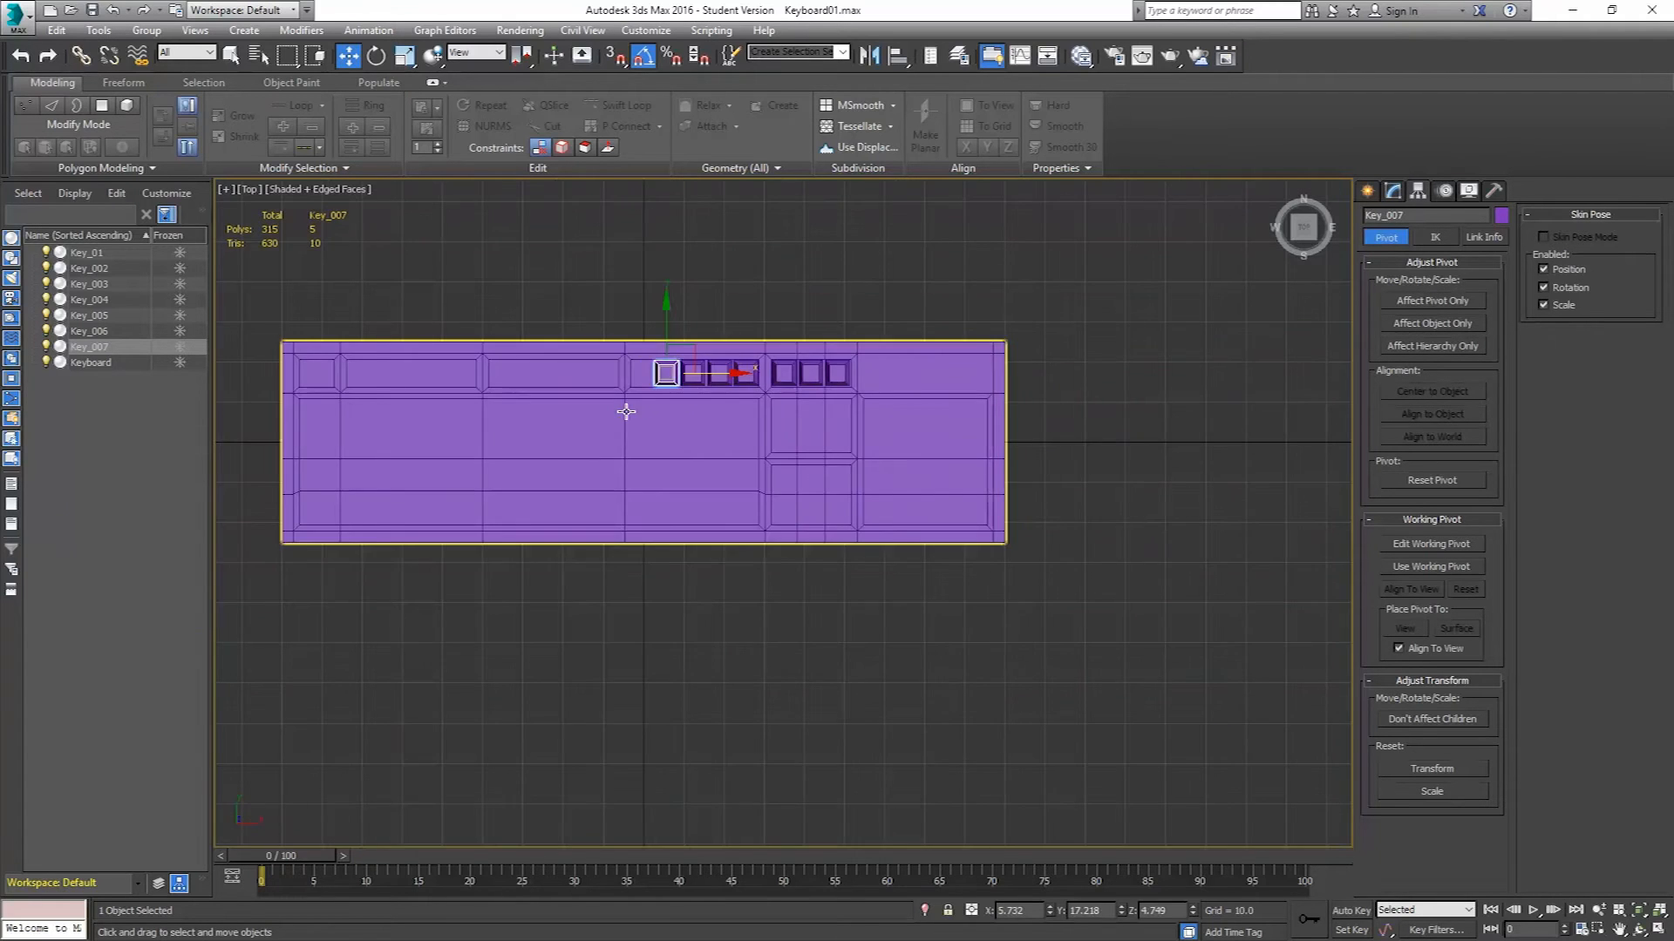
pyautogui.moveTo(624, 403); pyautogui.dragTo(739, 437, button='middle')
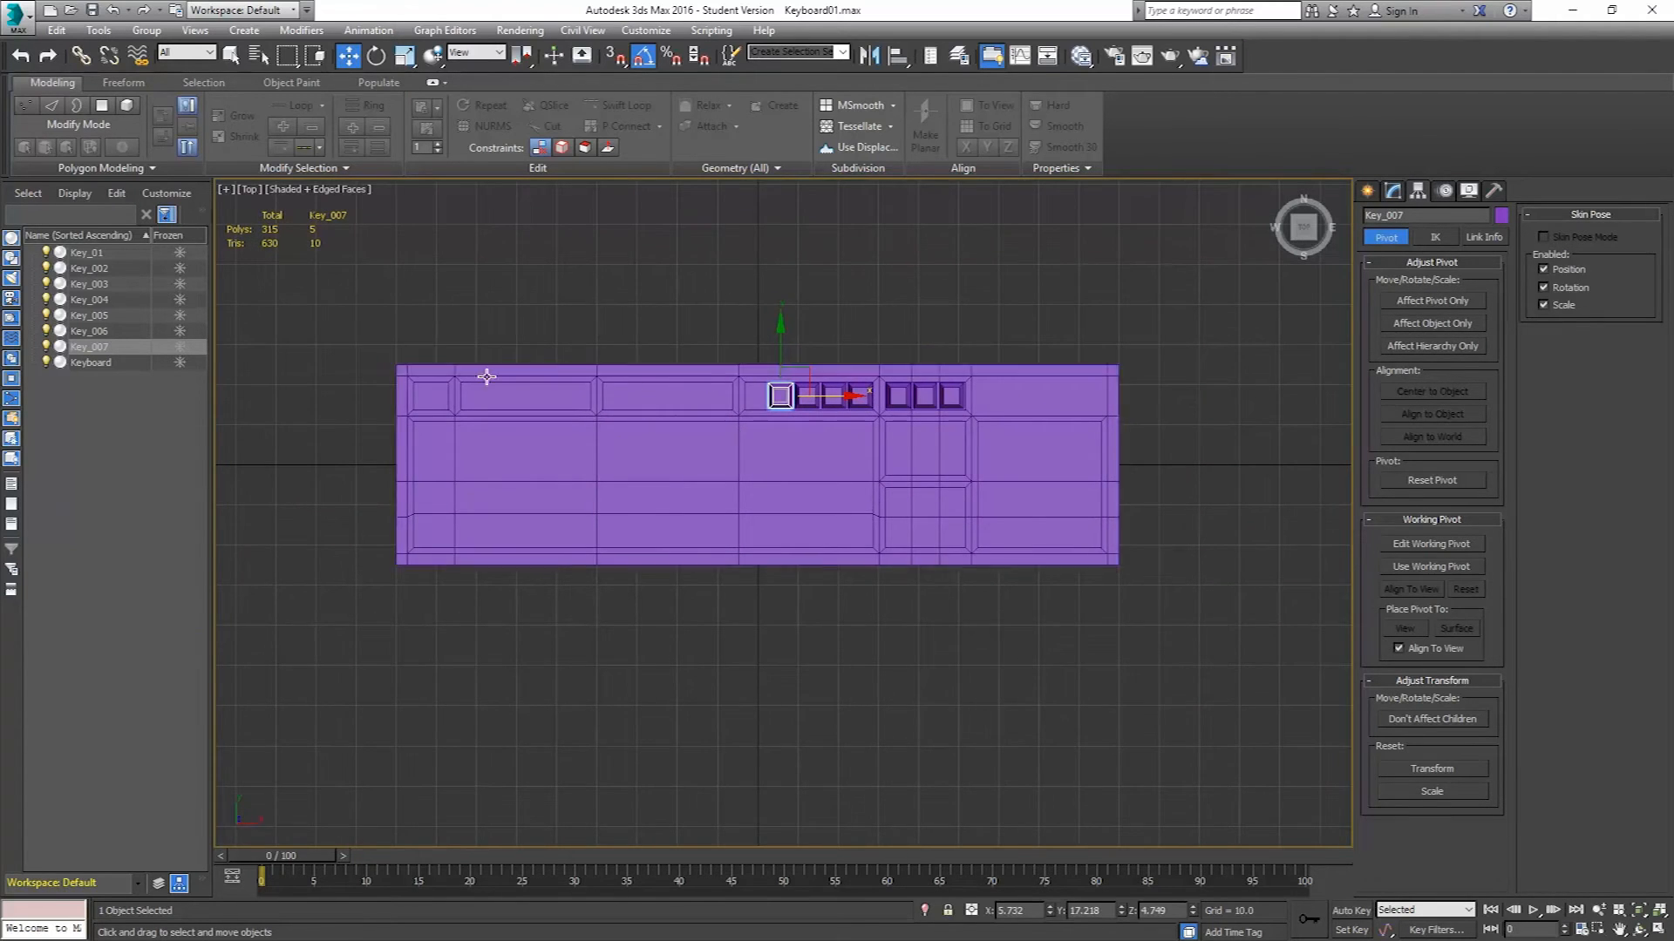
pyautogui.click(705, 413)
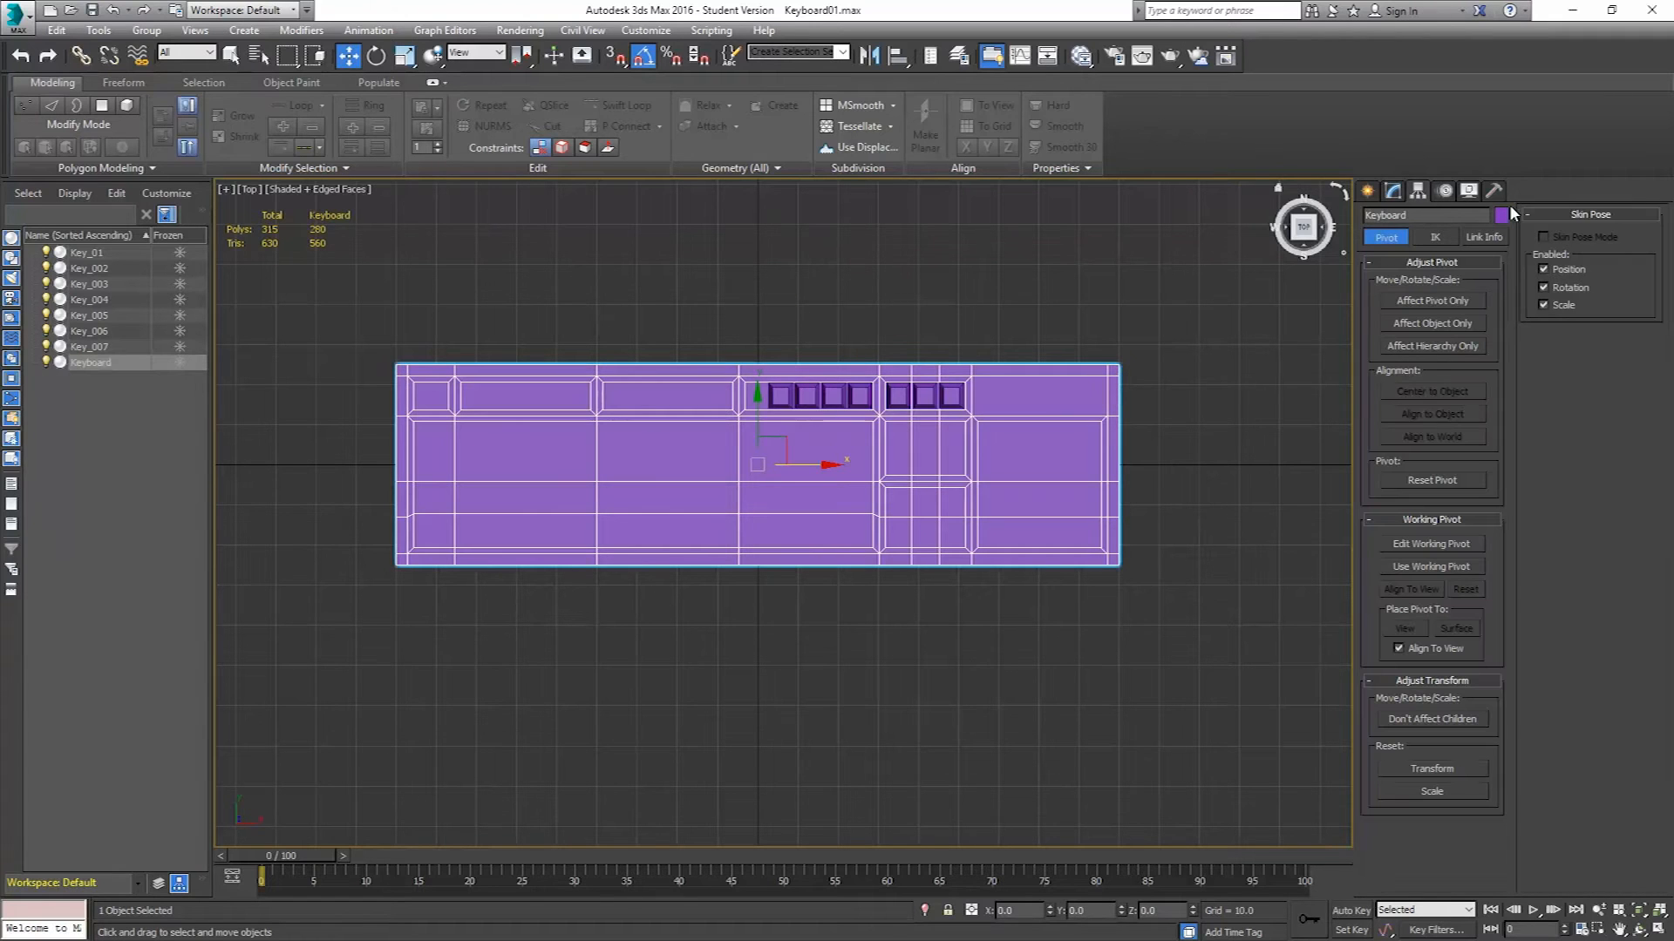
pyautogui.click(1395, 189)
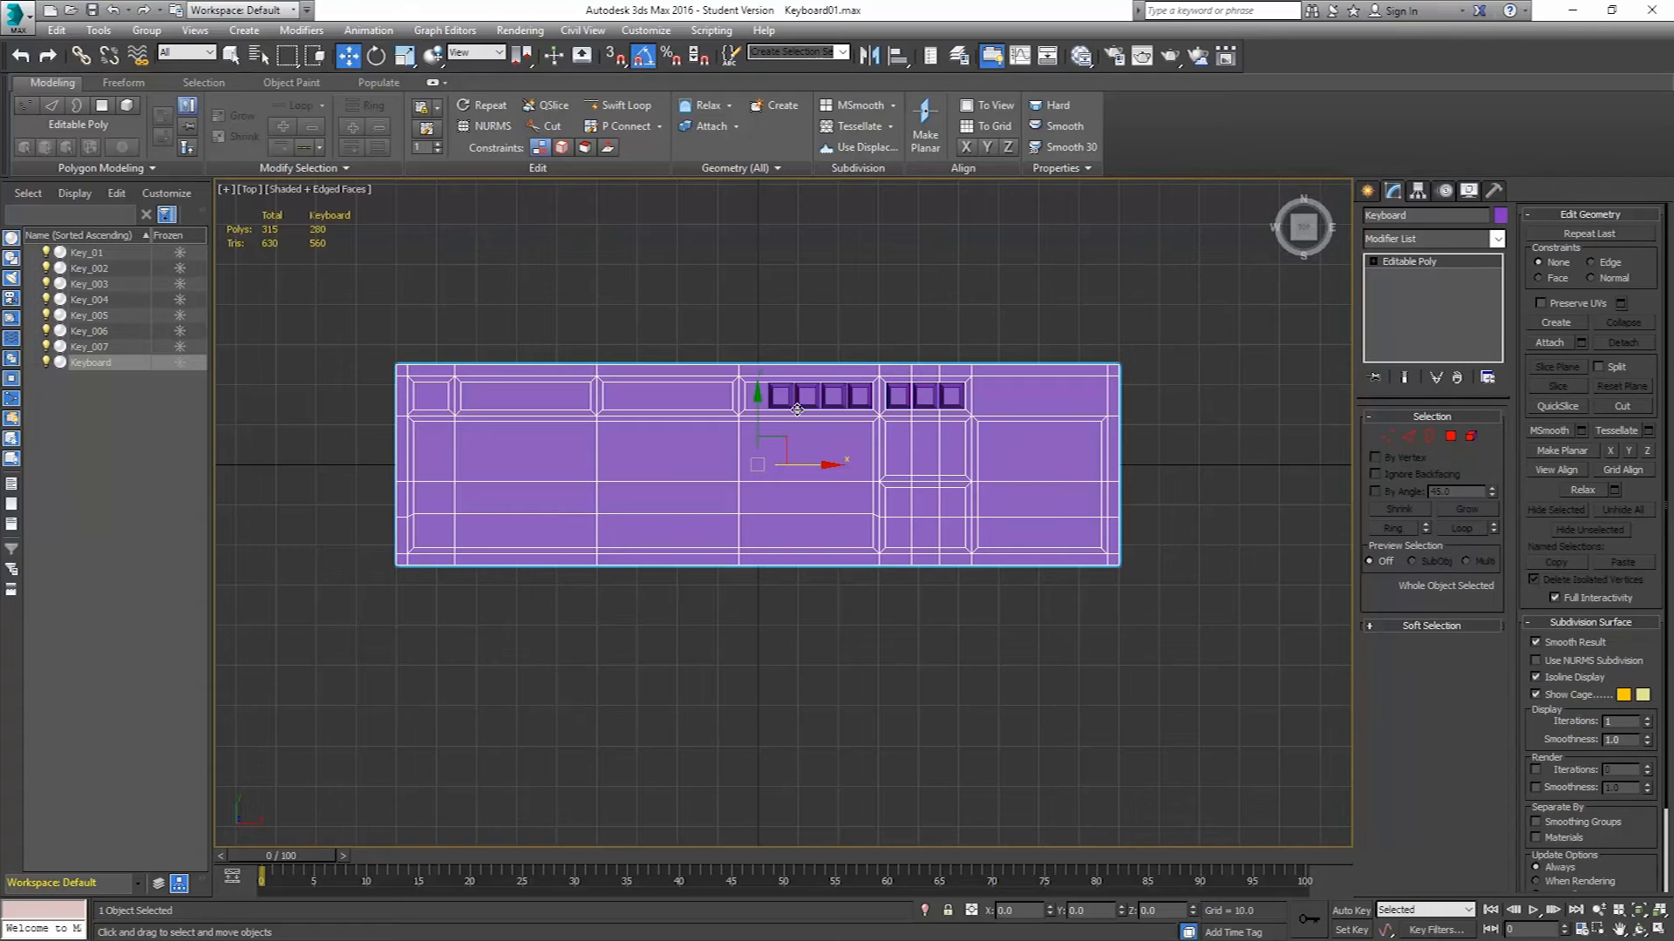
pyautogui.click(1386, 438)
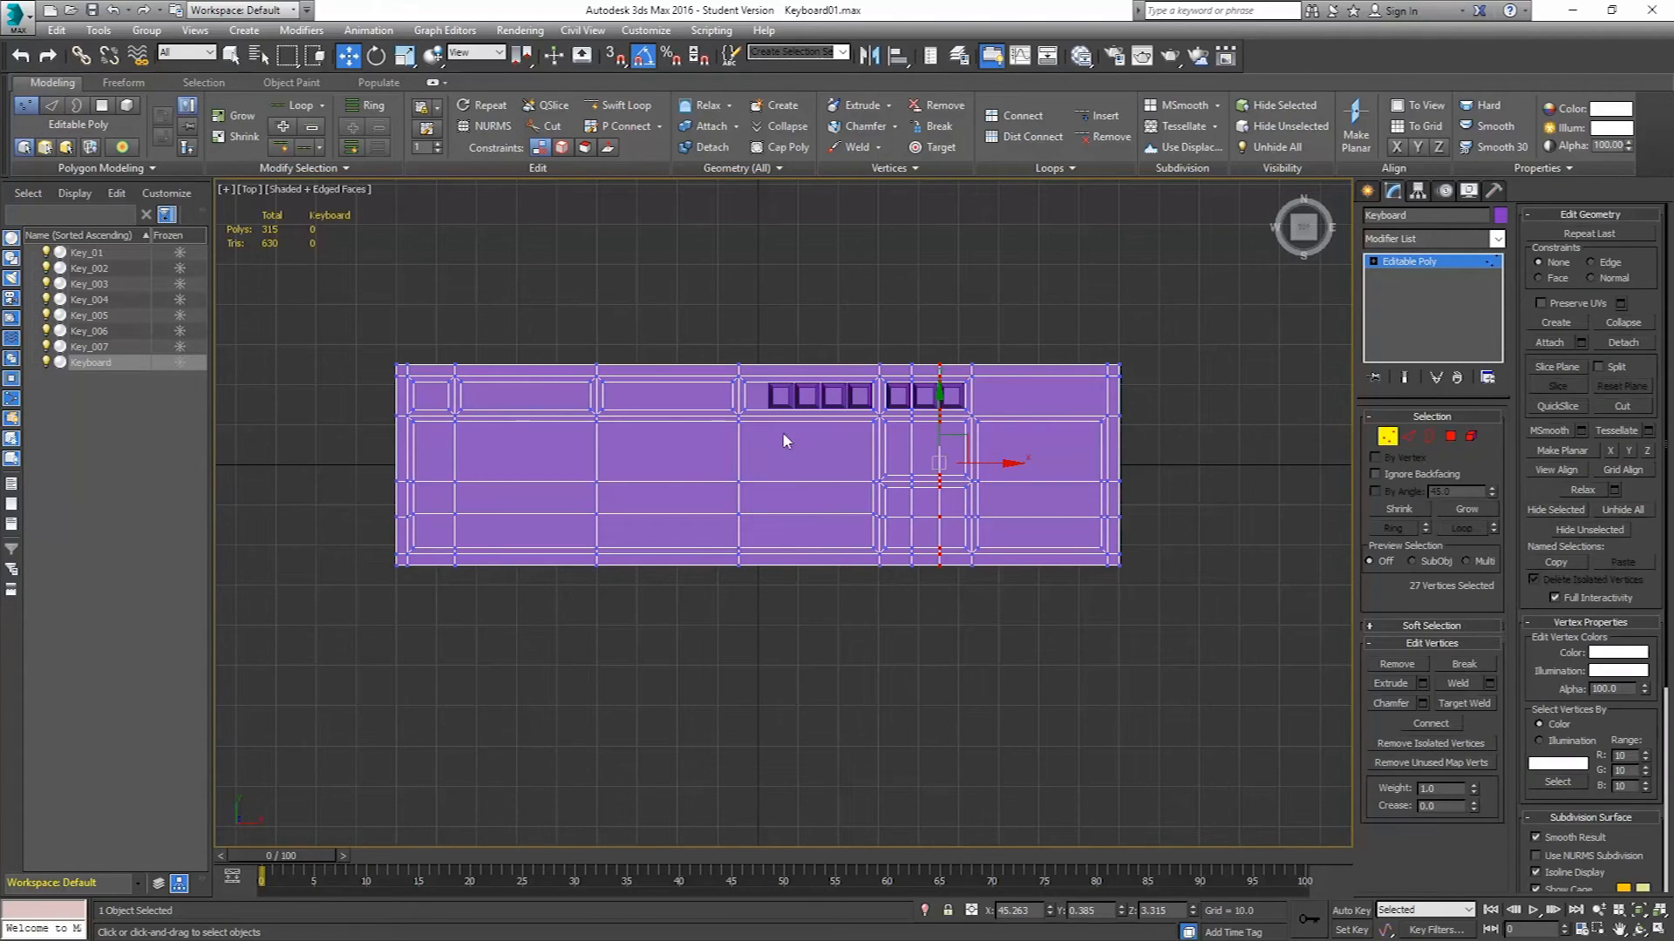
# Move the keyboard body's left-side vertices further left to lengthen the body, then leave vertex level.
pyautogui.moveTo(547, 532); pyautogui.dragTo(767, 692)
pyautogui.moveTo(781, 555); pyautogui.dragTo(801, 567, button='middle')
pyautogui.scroll(2, 756, 521)
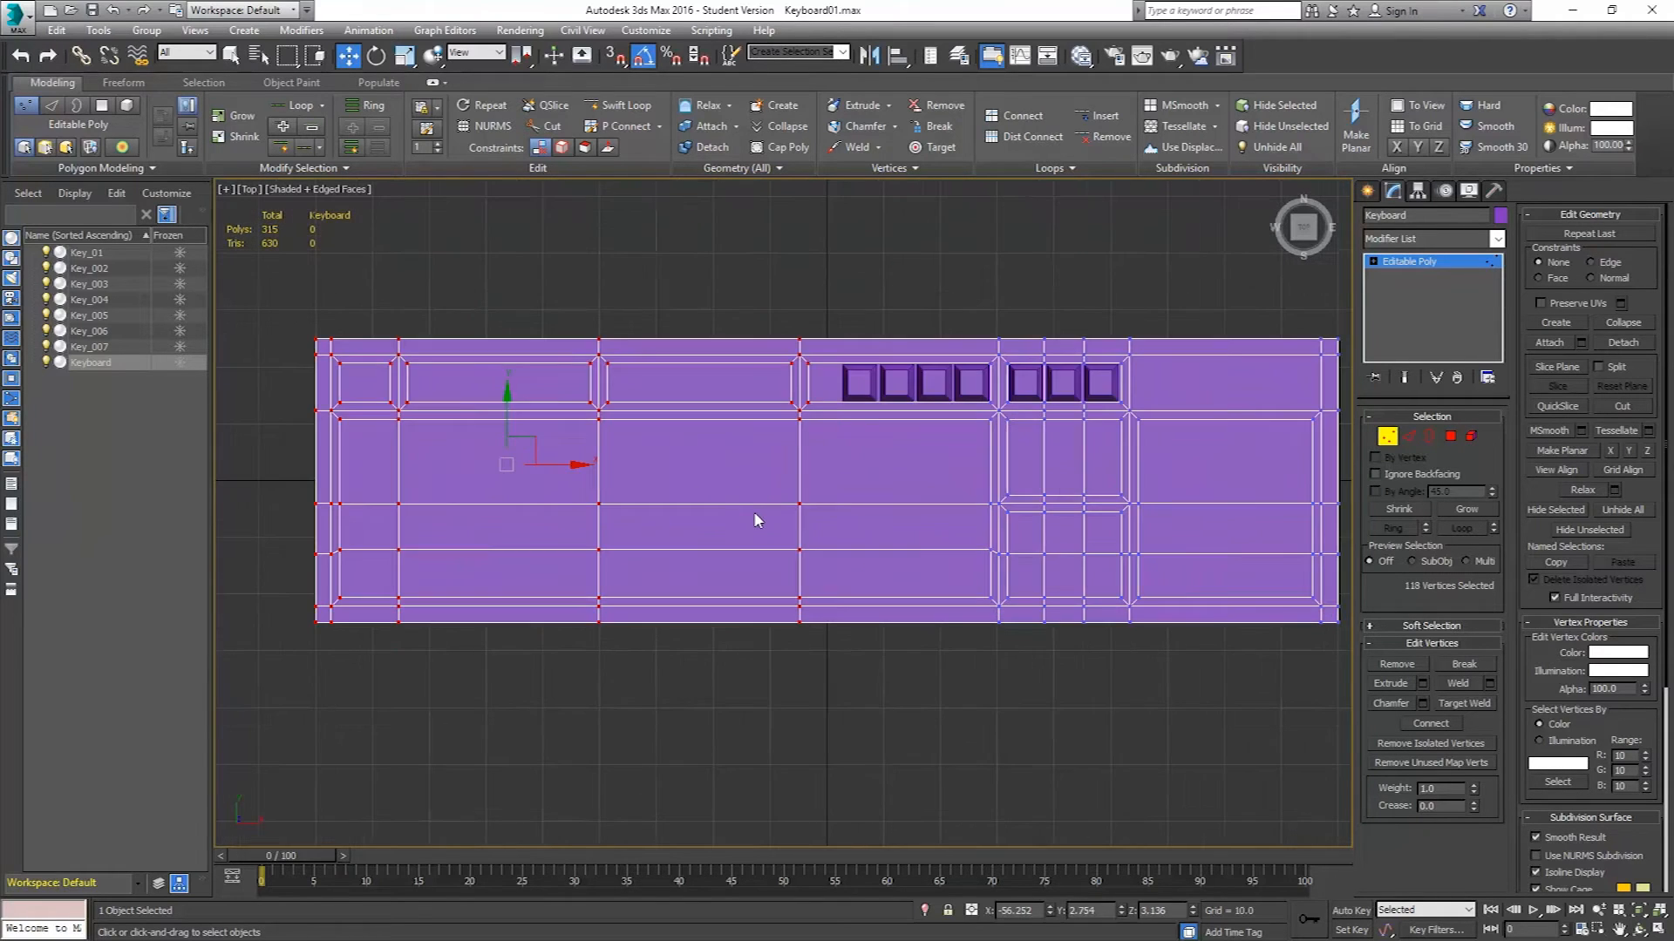
pyautogui.moveTo(557, 466); pyautogui.dragTo(591, 469)
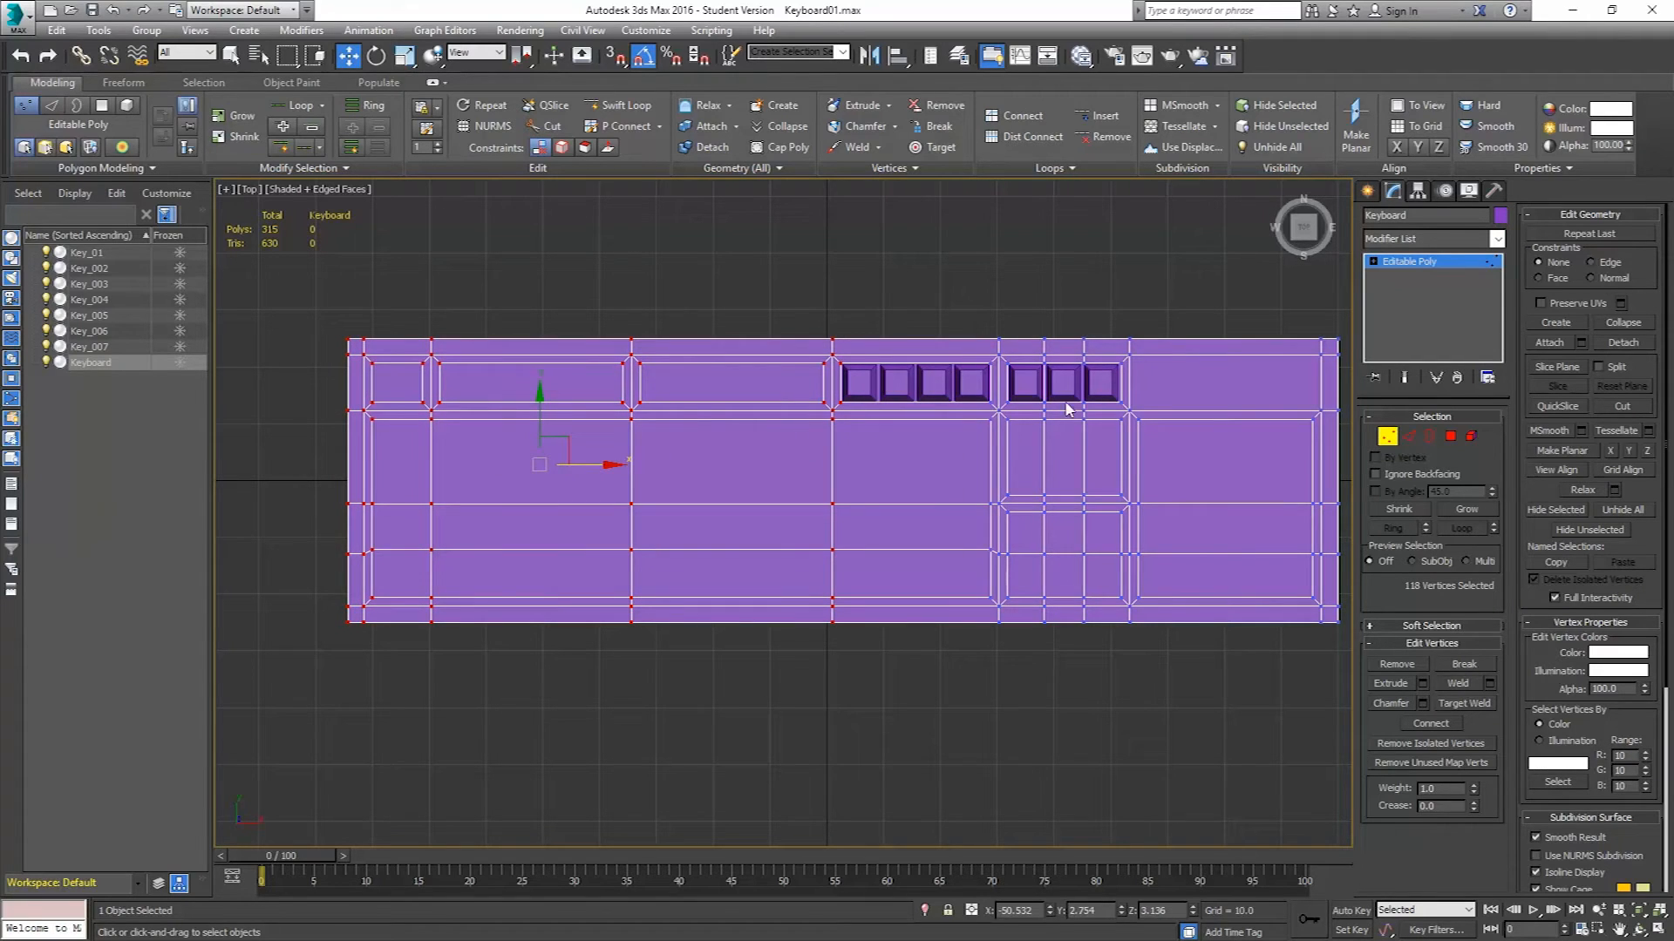
pyautogui.click(1378, 442)
# Select the four keys Key_004 to Key_007 and clone them one group width to the left as a copy.
pyautogui.click(858, 384)
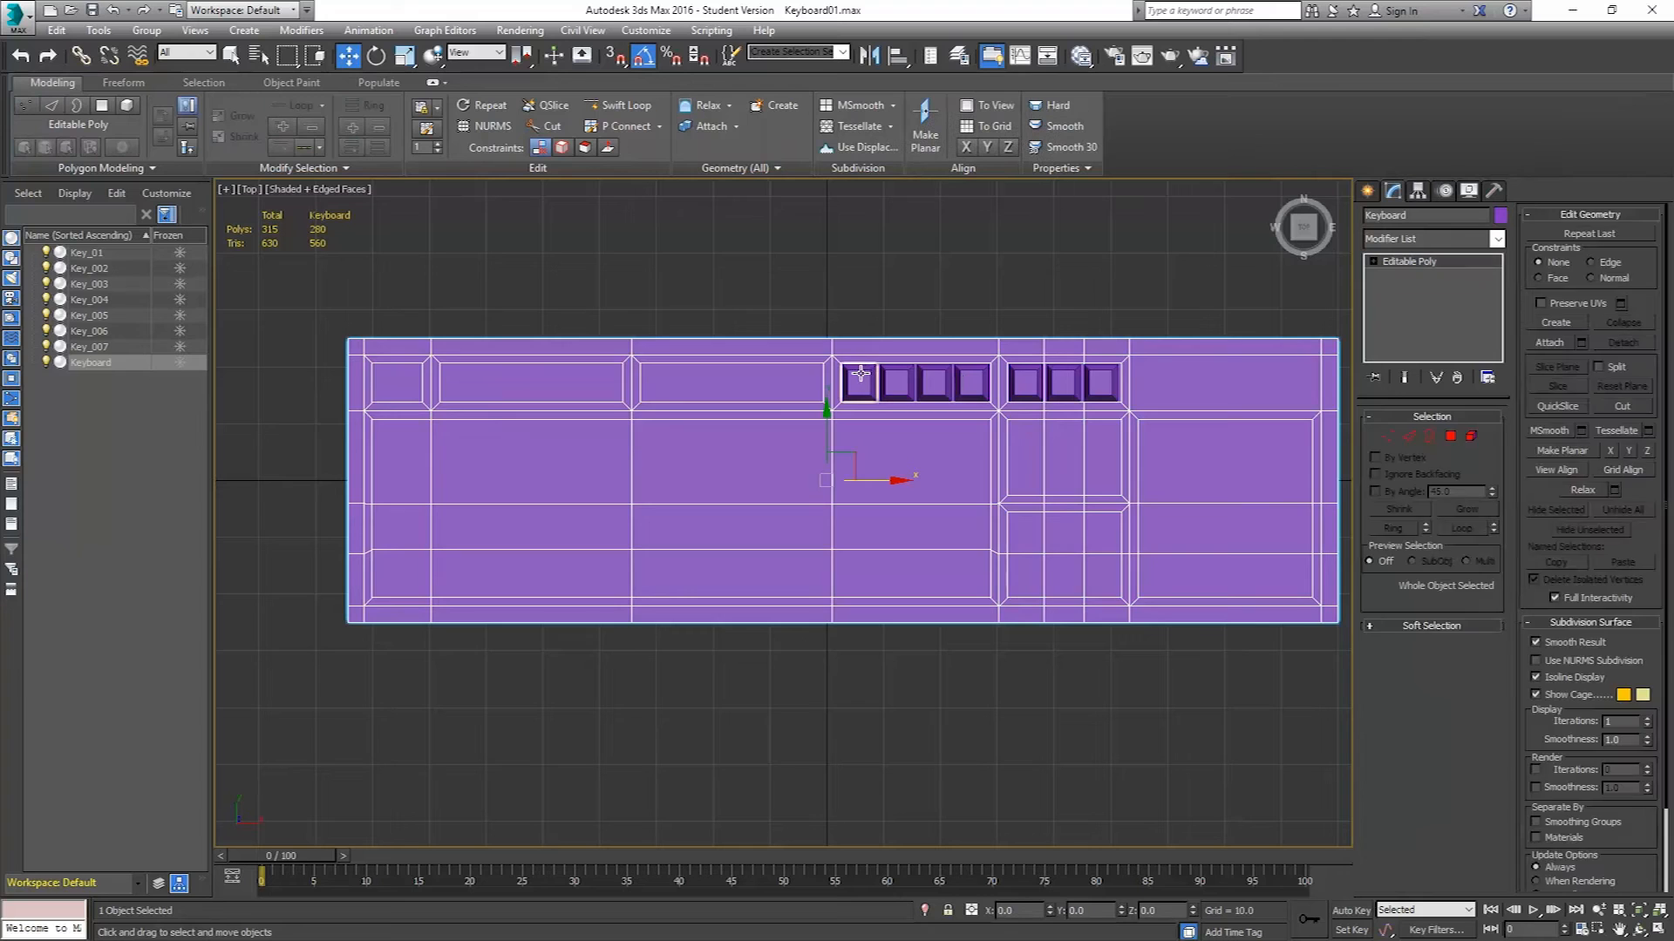
pyautogui.keyDown('ctrl'); pyautogui.click(896, 384); pyautogui.keyUp('ctrl')
pyautogui.keyDown('ctrl'); pyautogui.click(934, 384); pyautogui.keyUp('ctrl')
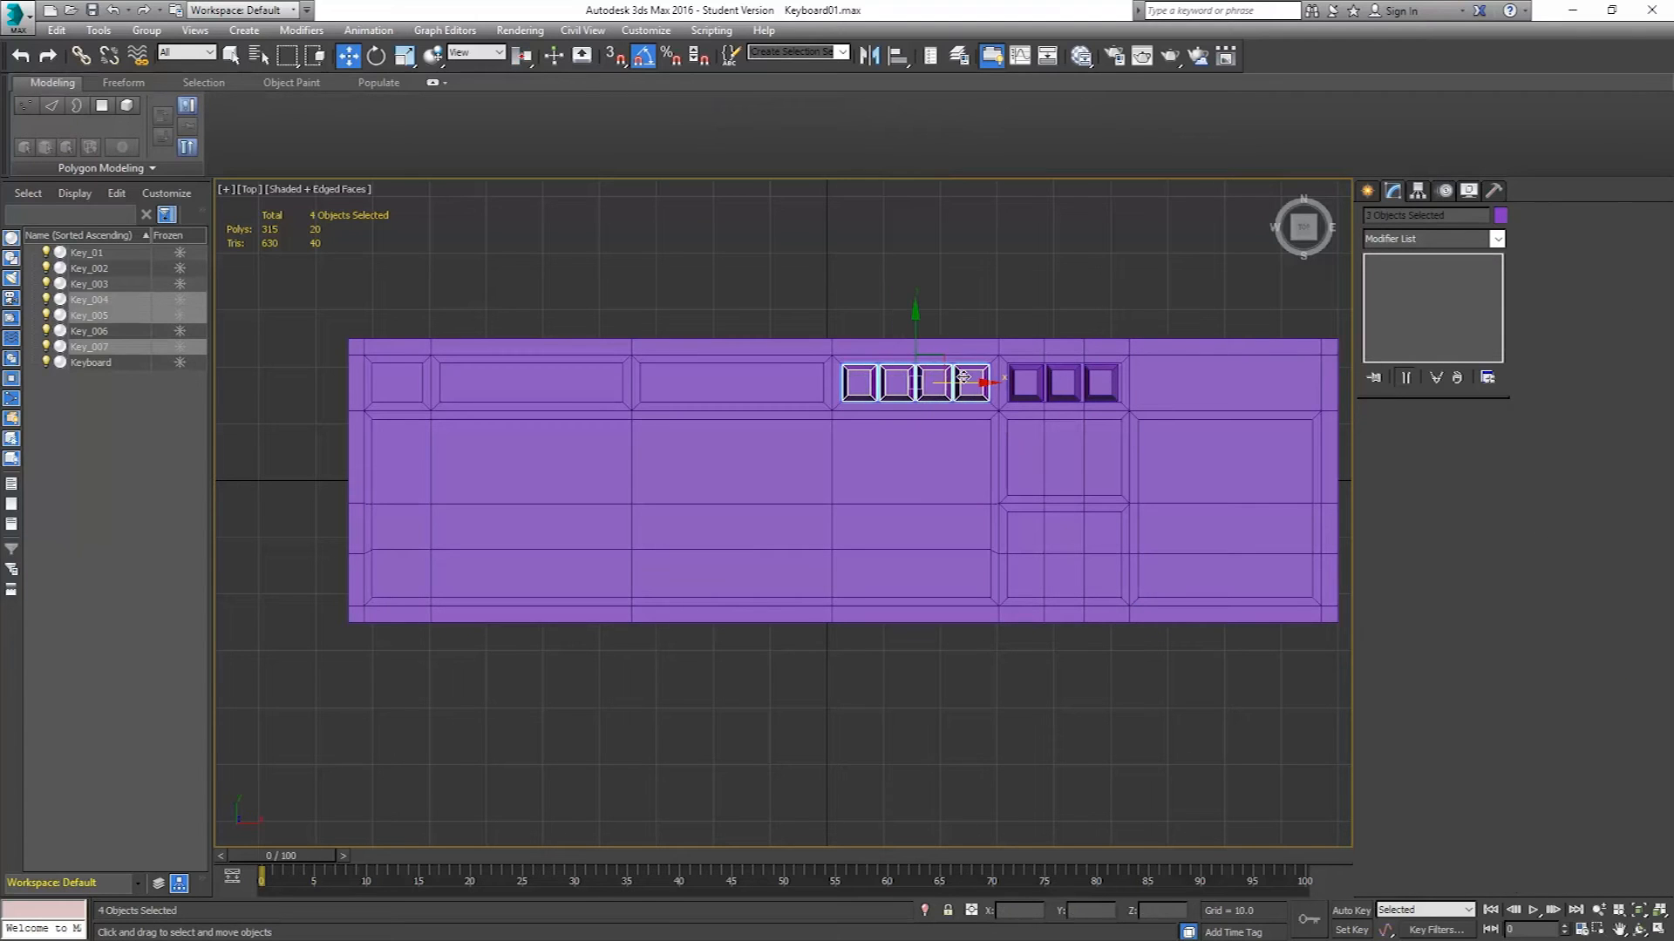
pyautogui.keyDown('ctrl'); pyautogui.click(971, 384); pyautogui.keyUp('ctrl')
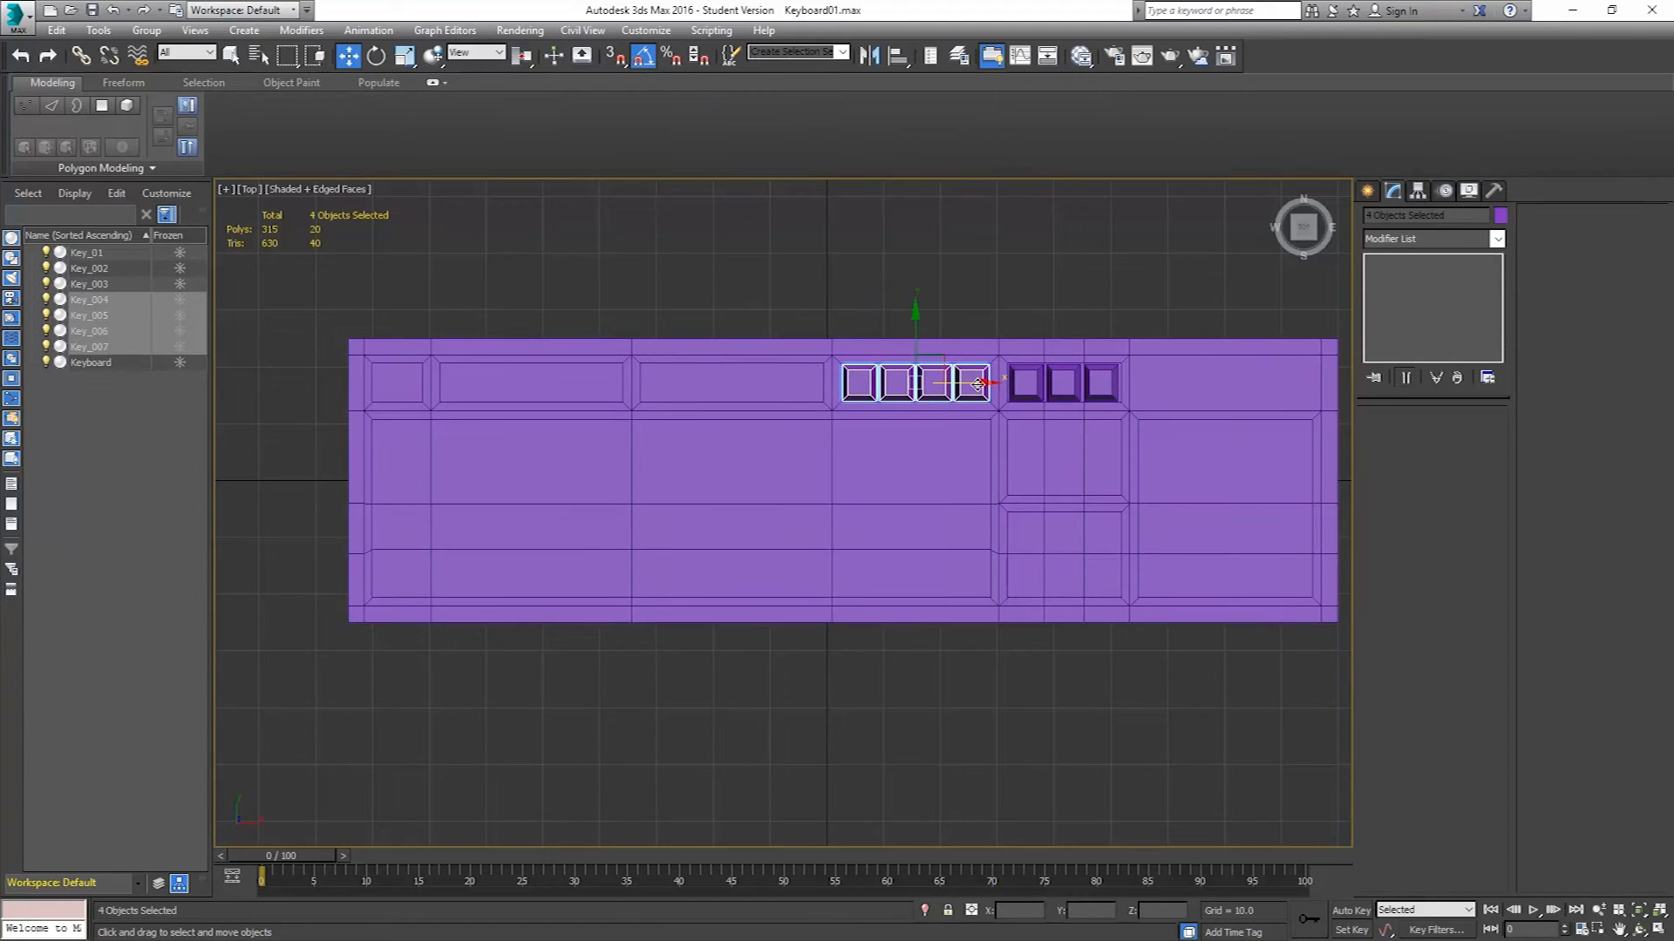
pyautogui.moveTo(977, 384)
pyautogui.mouseDown()
pyautogui.moveTo(796, 384)
pyautogui.moveTo(797, 403)
pyautogui.mouseUp()
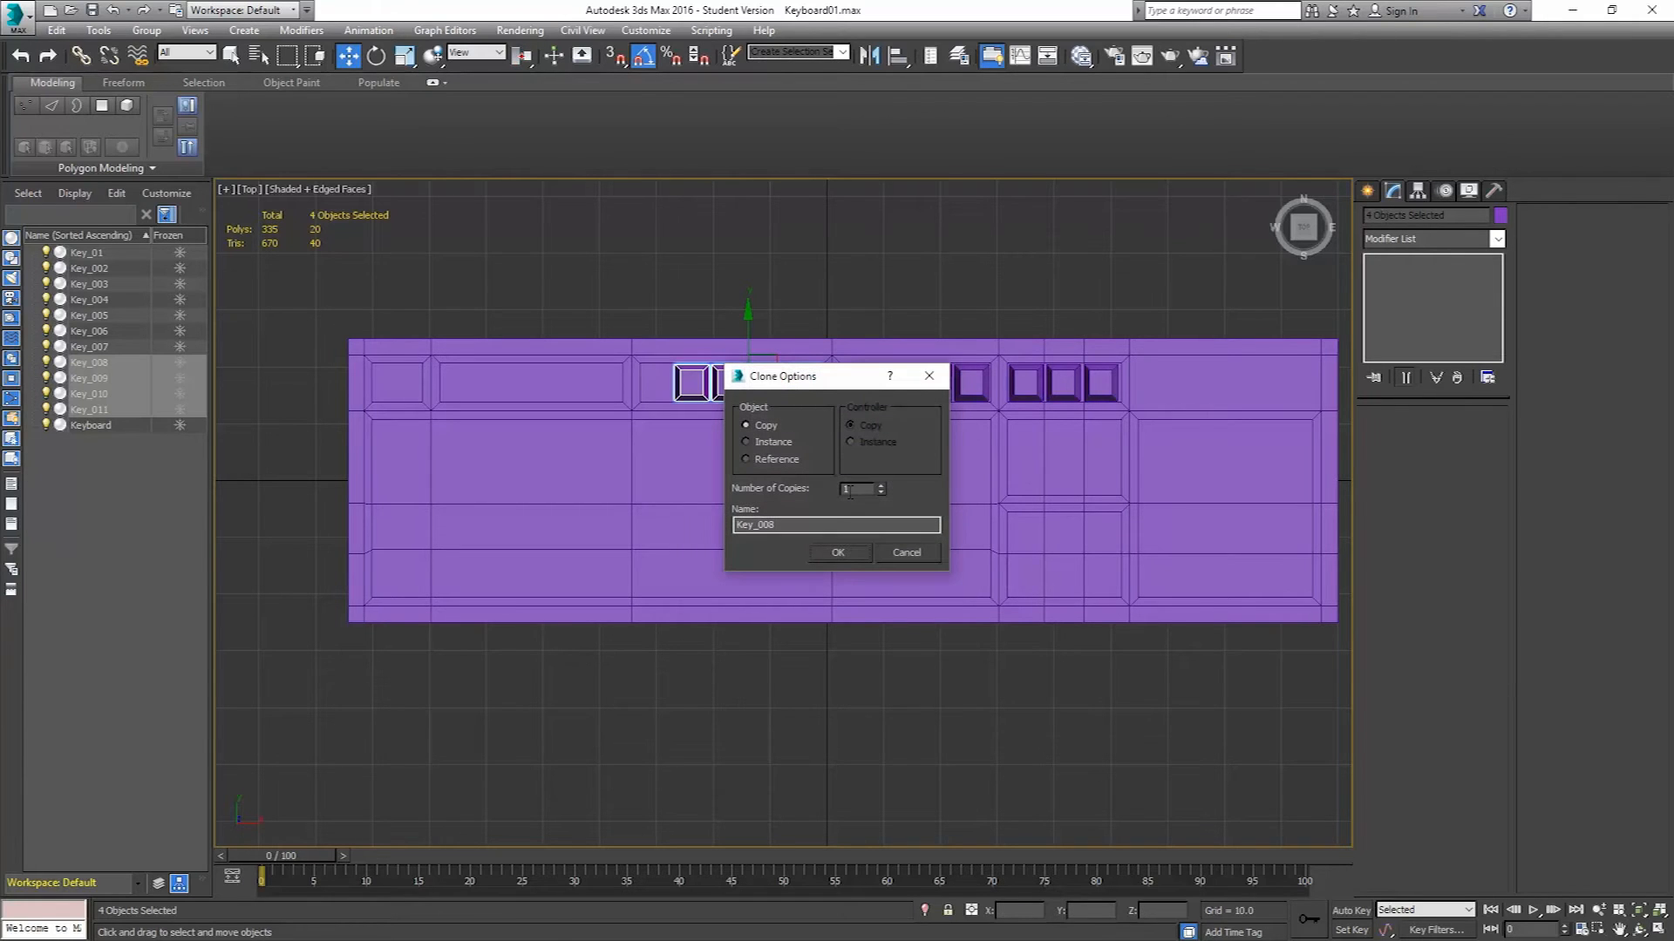
pyautogui.click(838, 552)
# Extend the keyboard body further left by moving its left-side vertices, then leave vertex level.
pyautogui.click(575, 440)
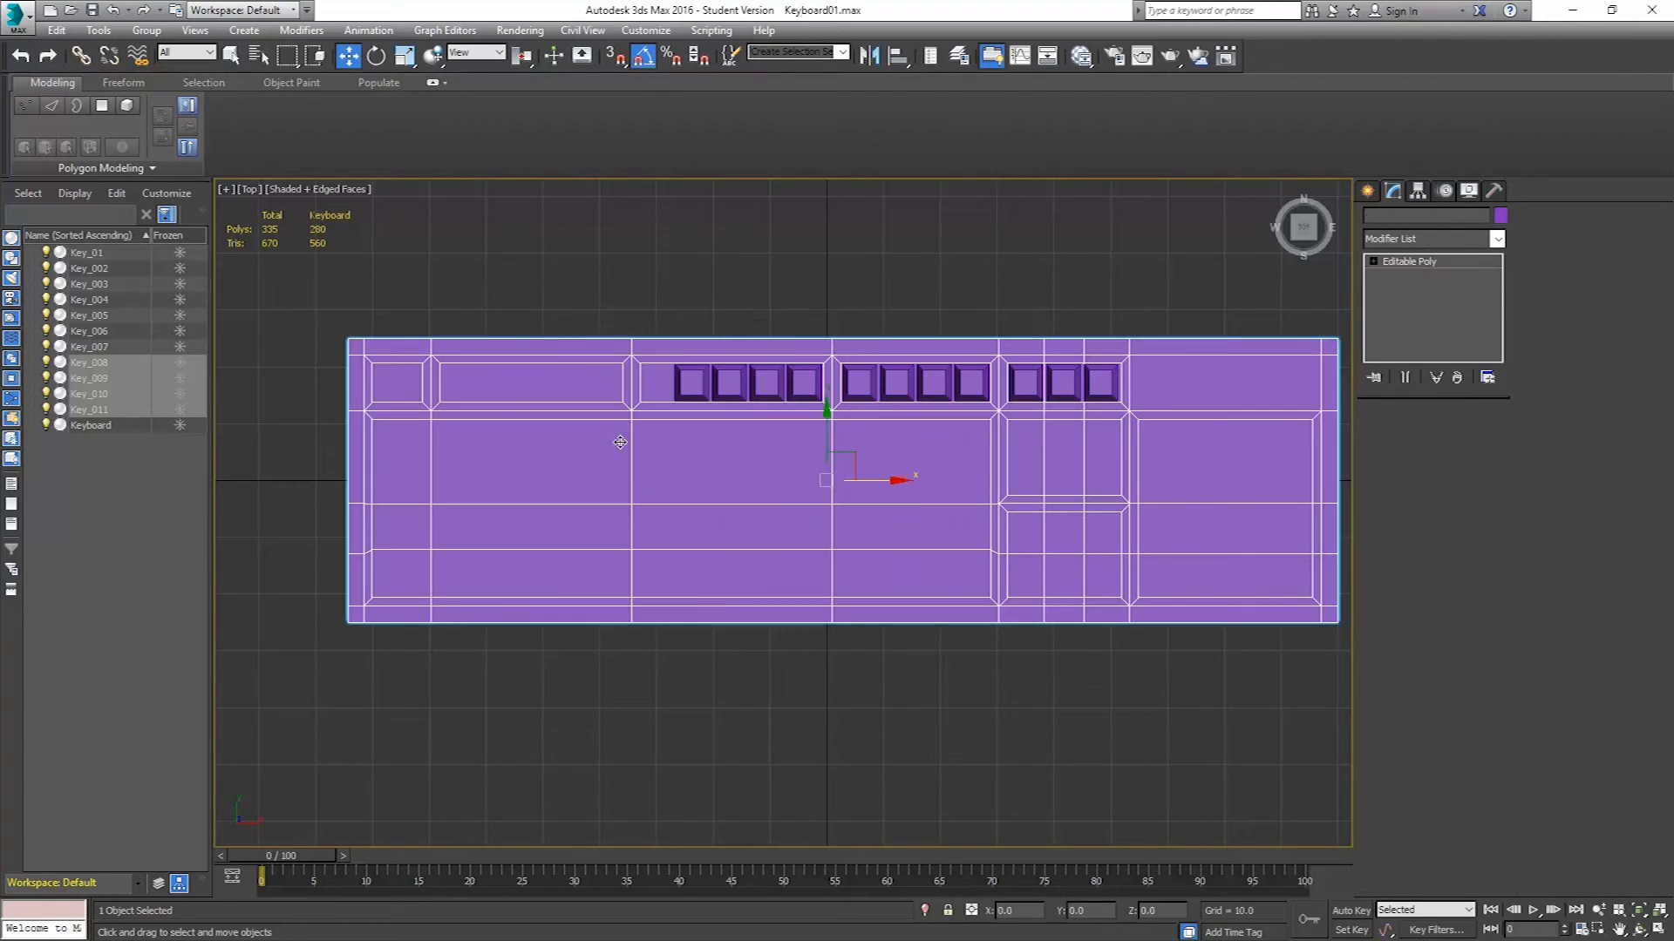
pyautogui.click(1386, 440)
pyautogui.moveTo(302, 303); pyautogui.dragTo(692, 692)
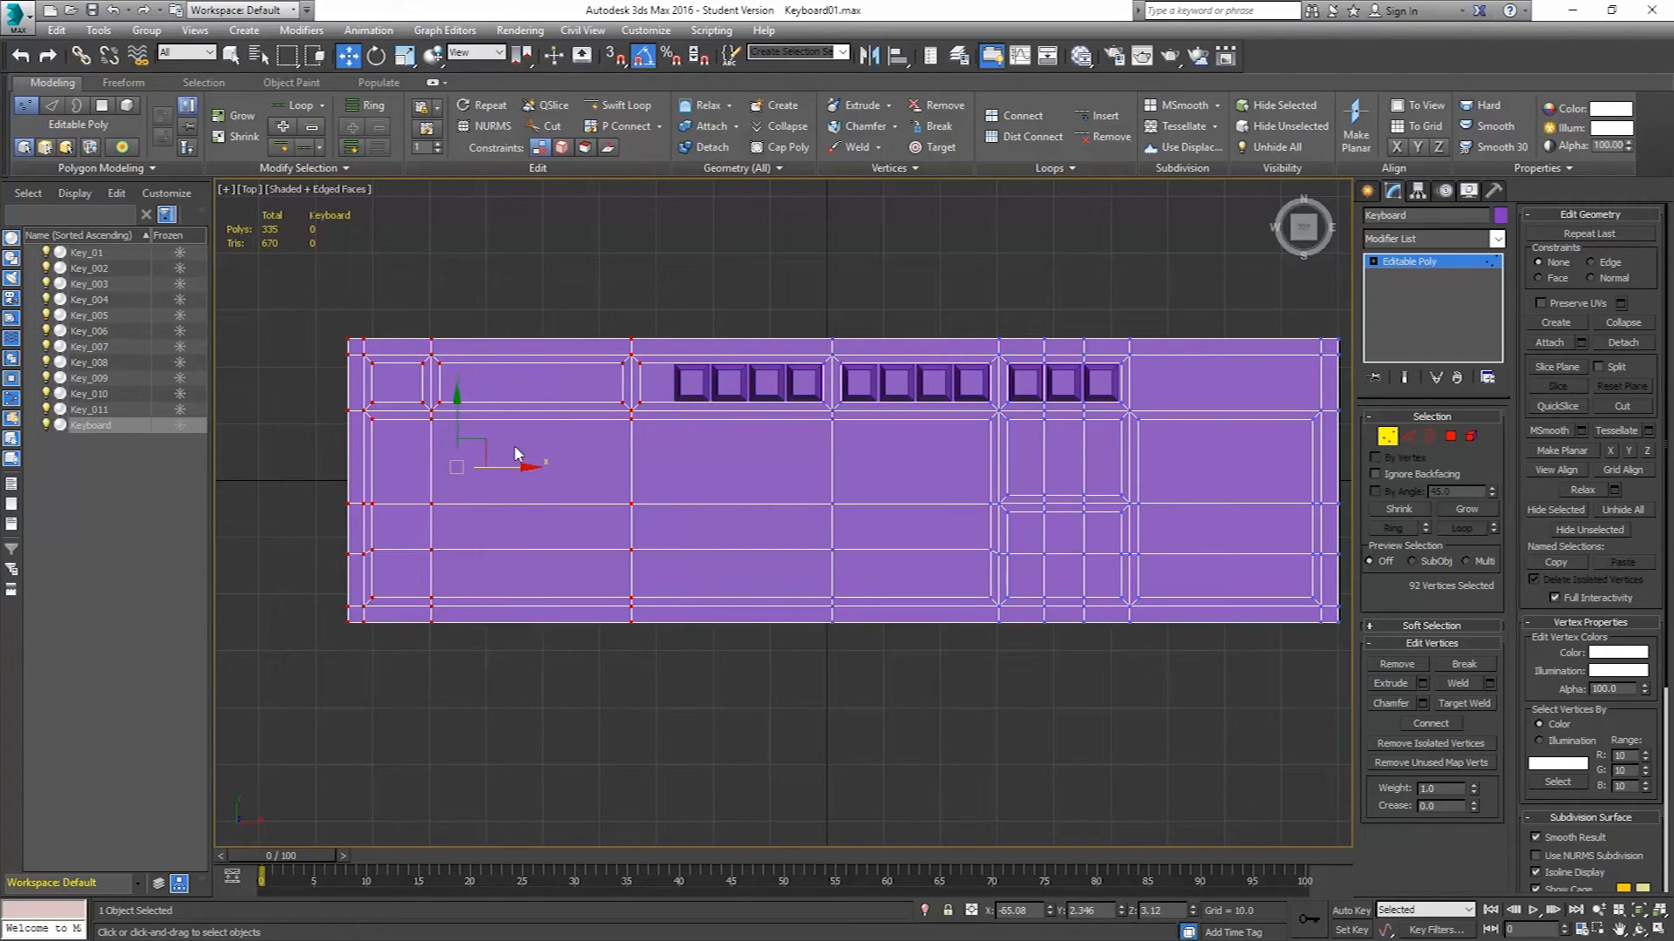
pyautogui.moveTo(511, 468); pyautogui.dragTo(545, 479)
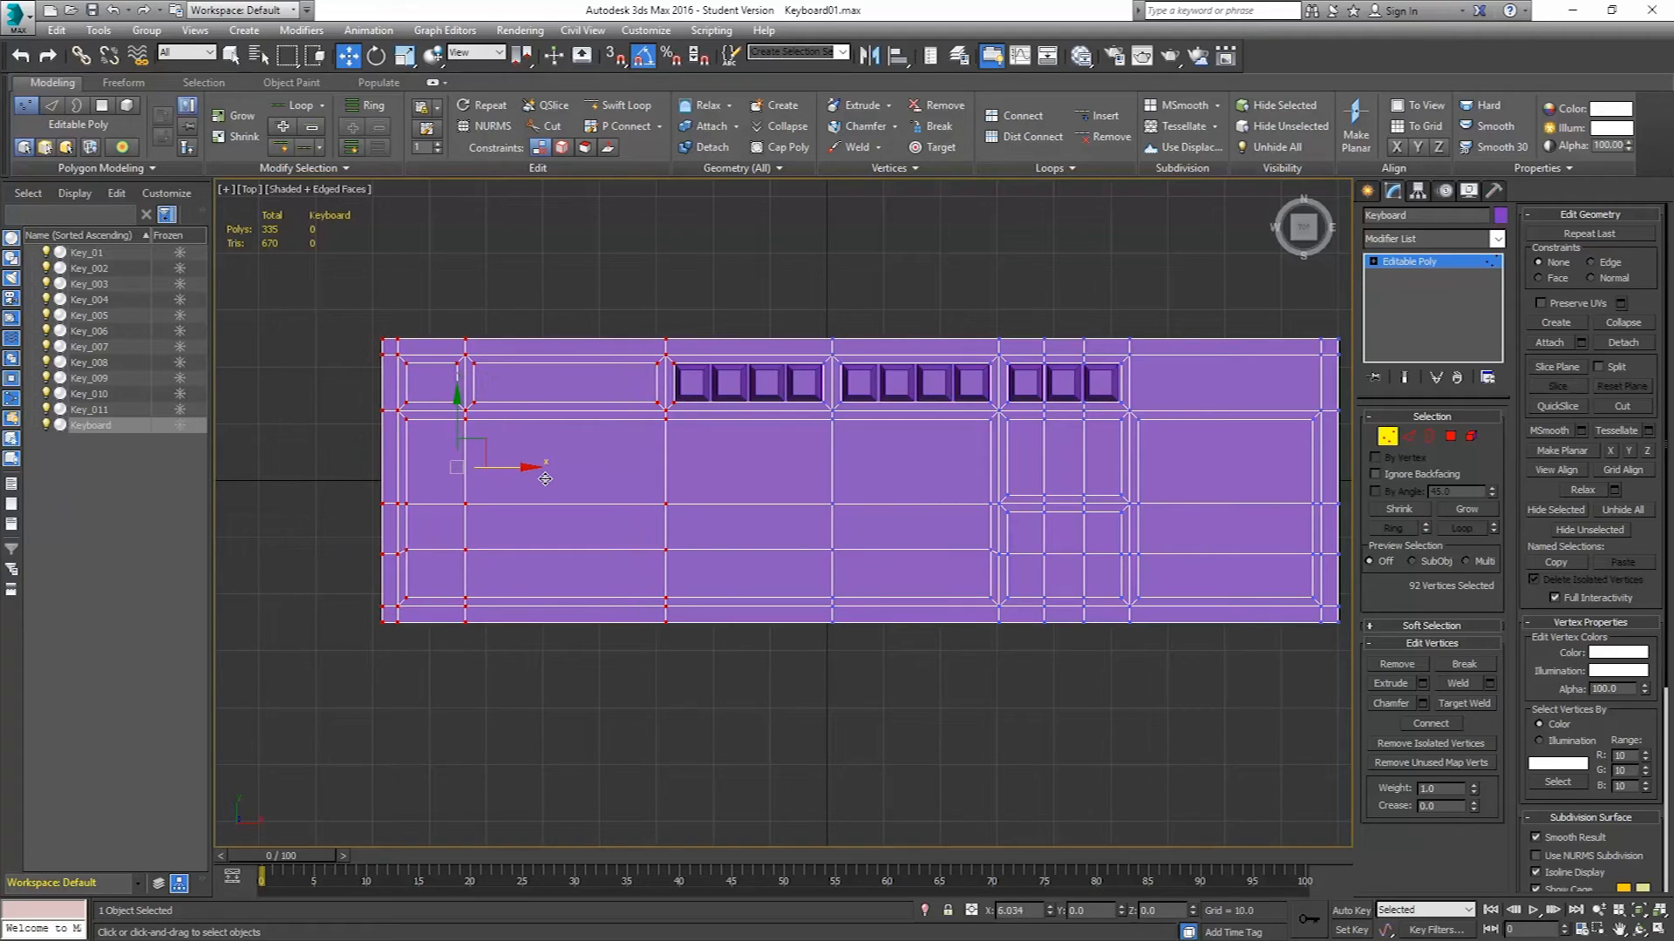
pyautogui.moveTo(544, 478); pyautogui.dragTo(544, 480)
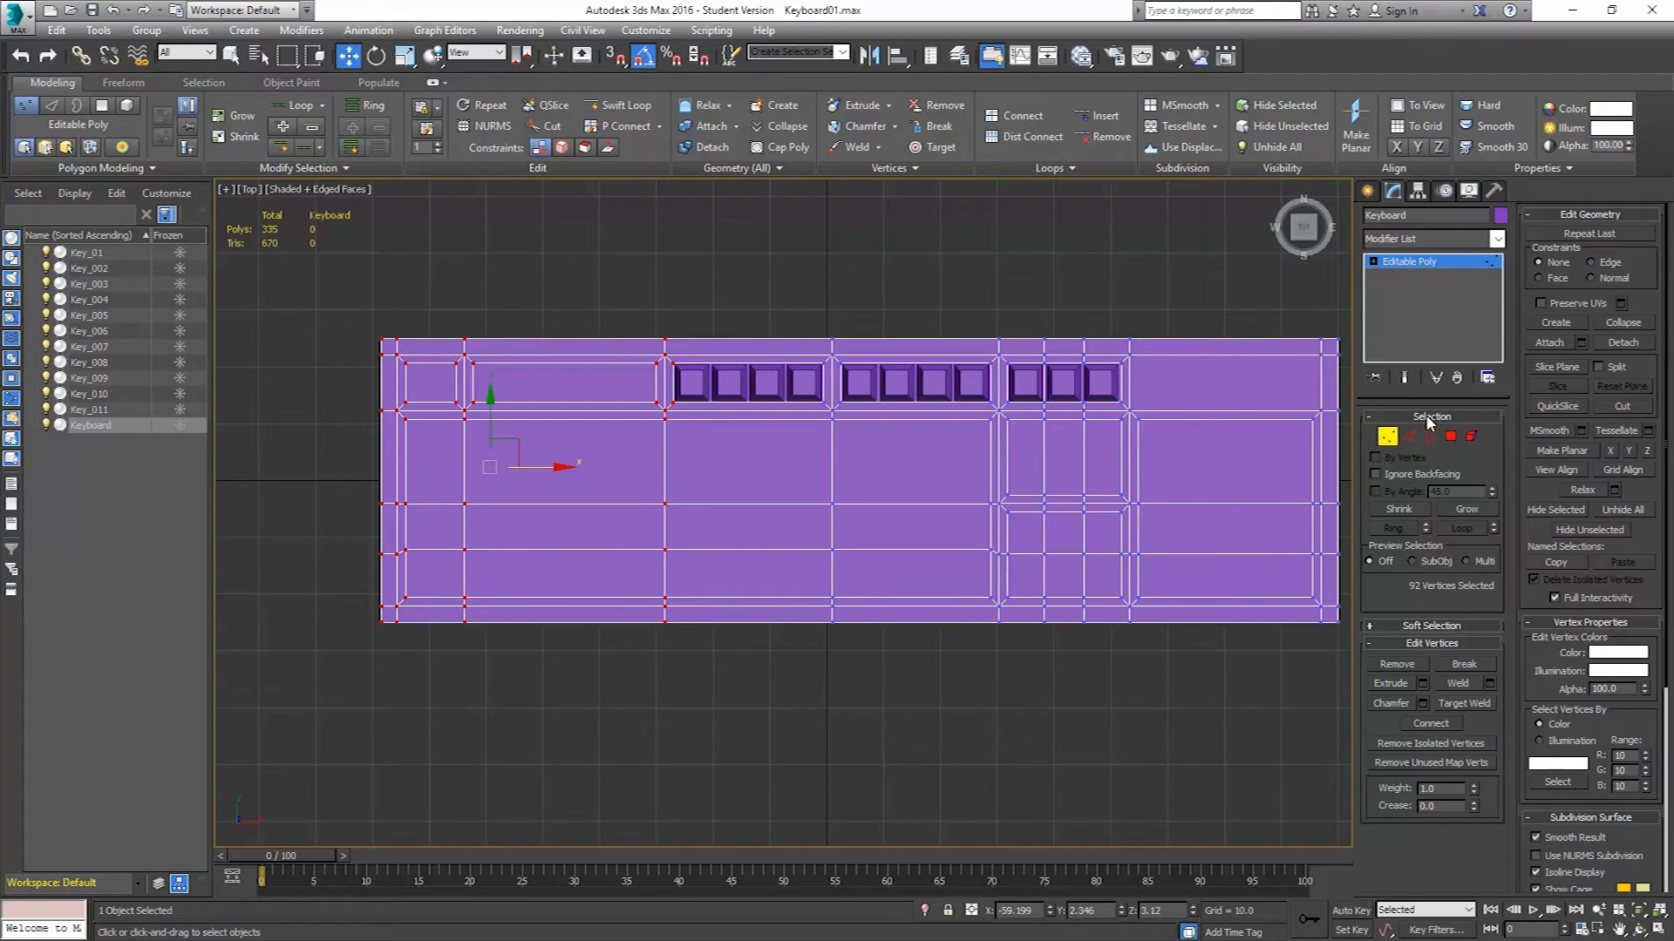
pyautogui.click(1388, 437)
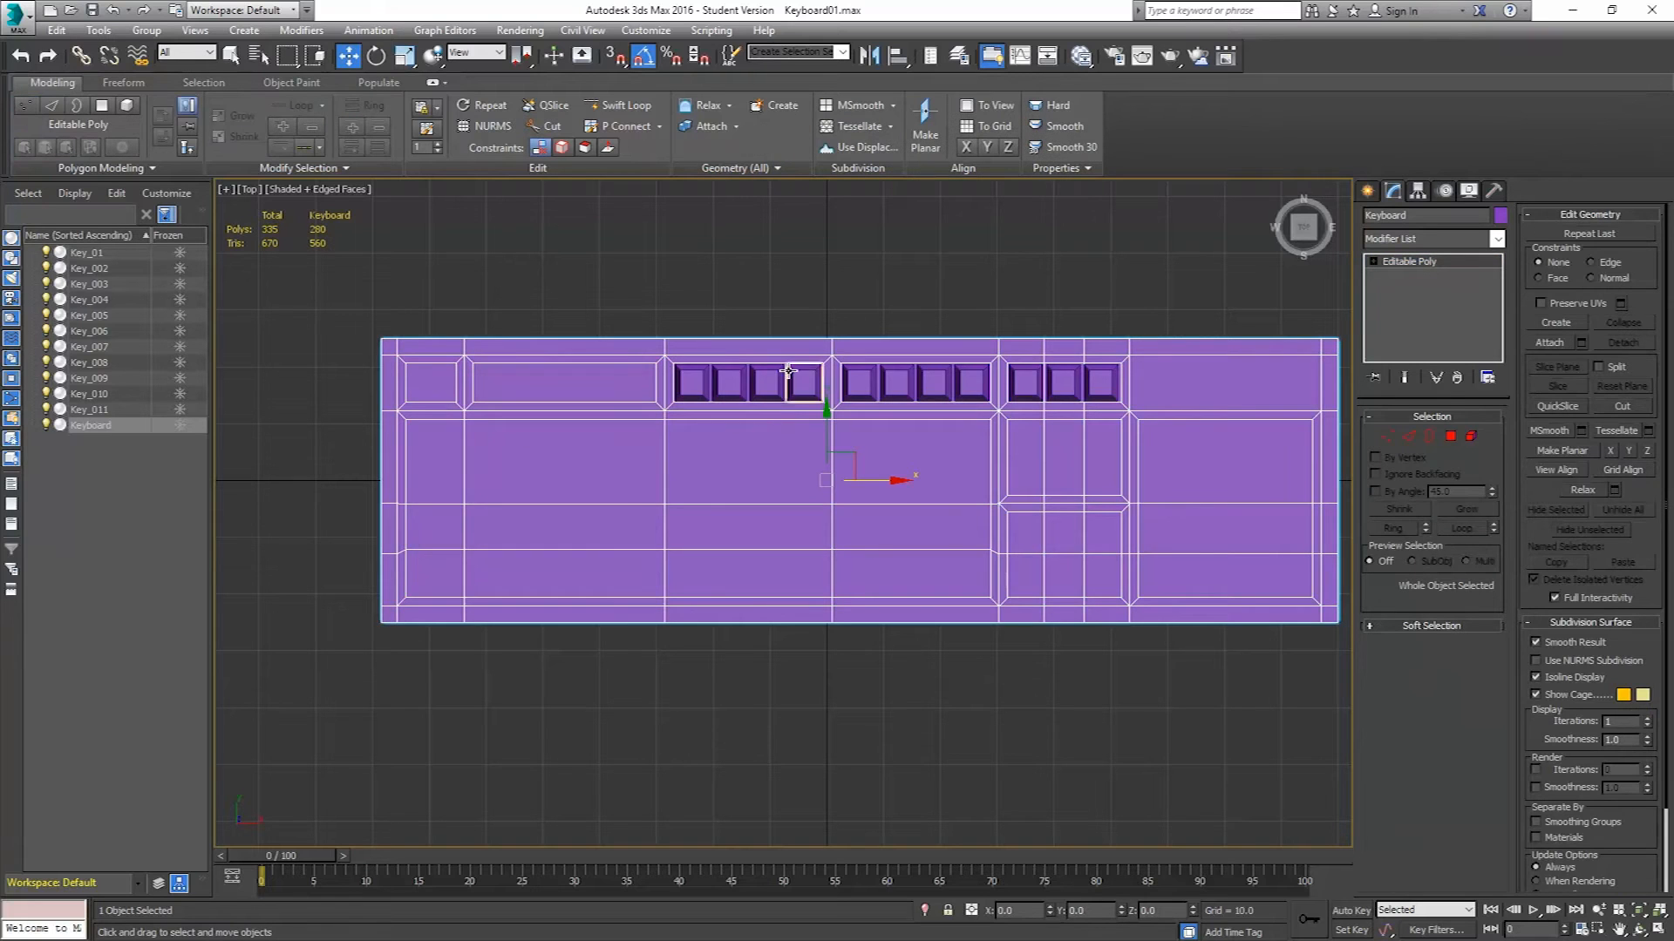
# Select the four newest keys and clone them one group width further left as a copy.
pyautogui.click(691, 382)
pyautogui.keyDown('ctrl'); pyautogui.click(728, 382); pyautogui.keyUp('ctrl')
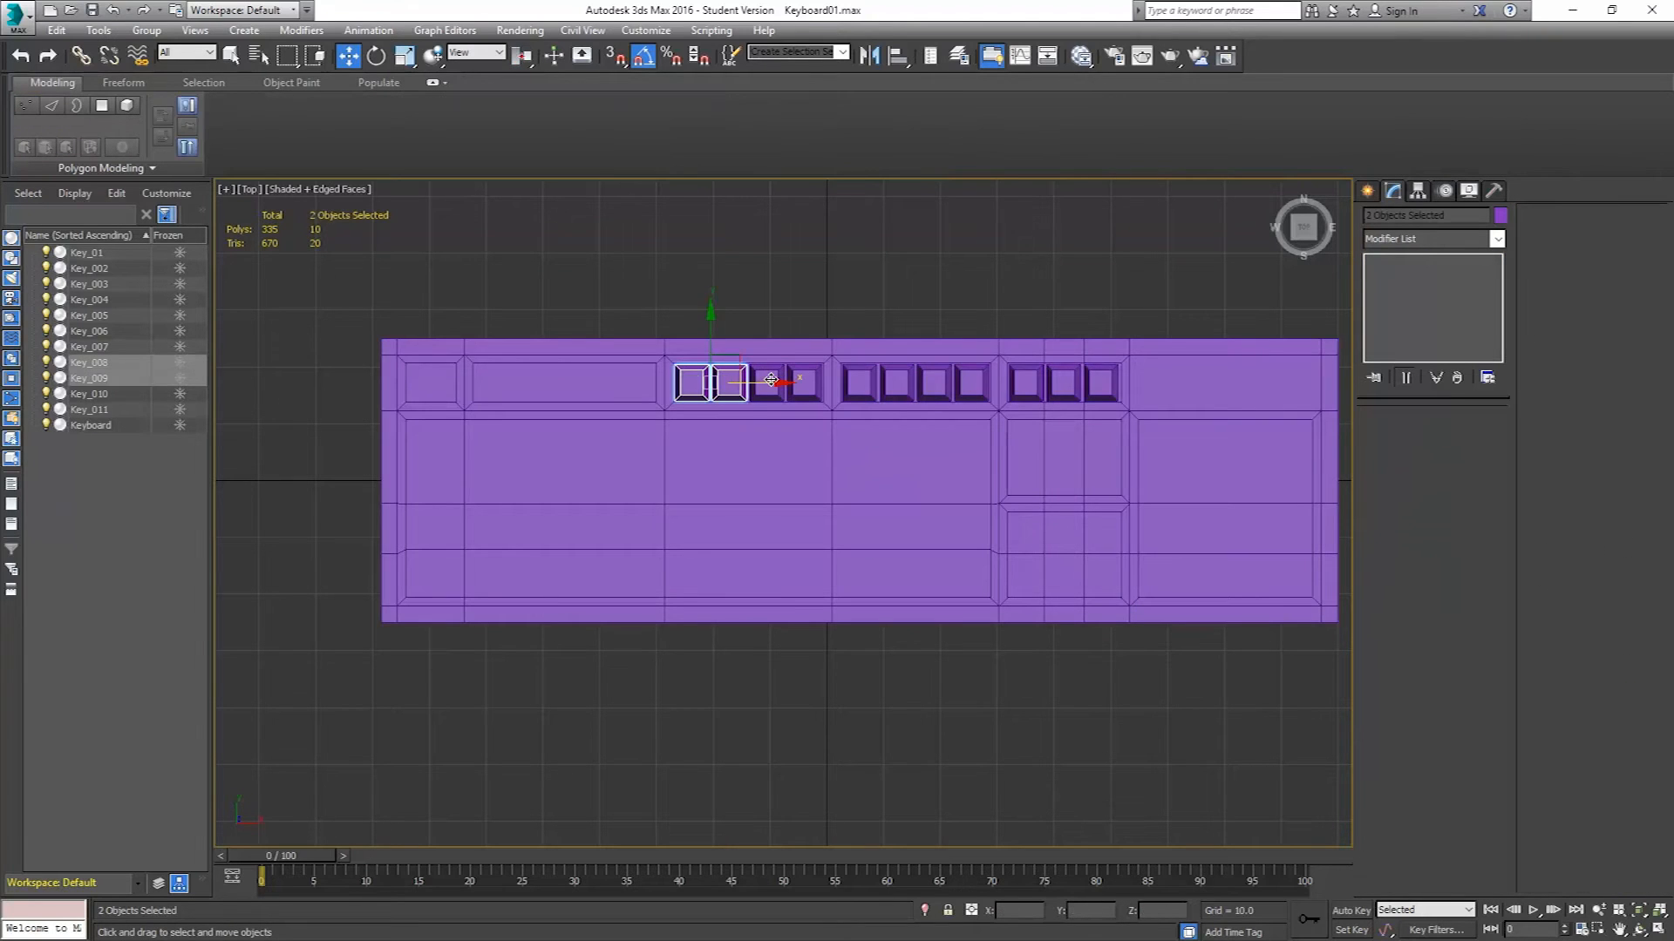
pyautogui.keyDown('ctrl'); pyautogui.click(766, 381); pyautogui.keyUp('ctrl')
pyautogui.keyDown('ctrl'); pyautogui.click(795, 382); pyautogui.keyUp('ctrl')
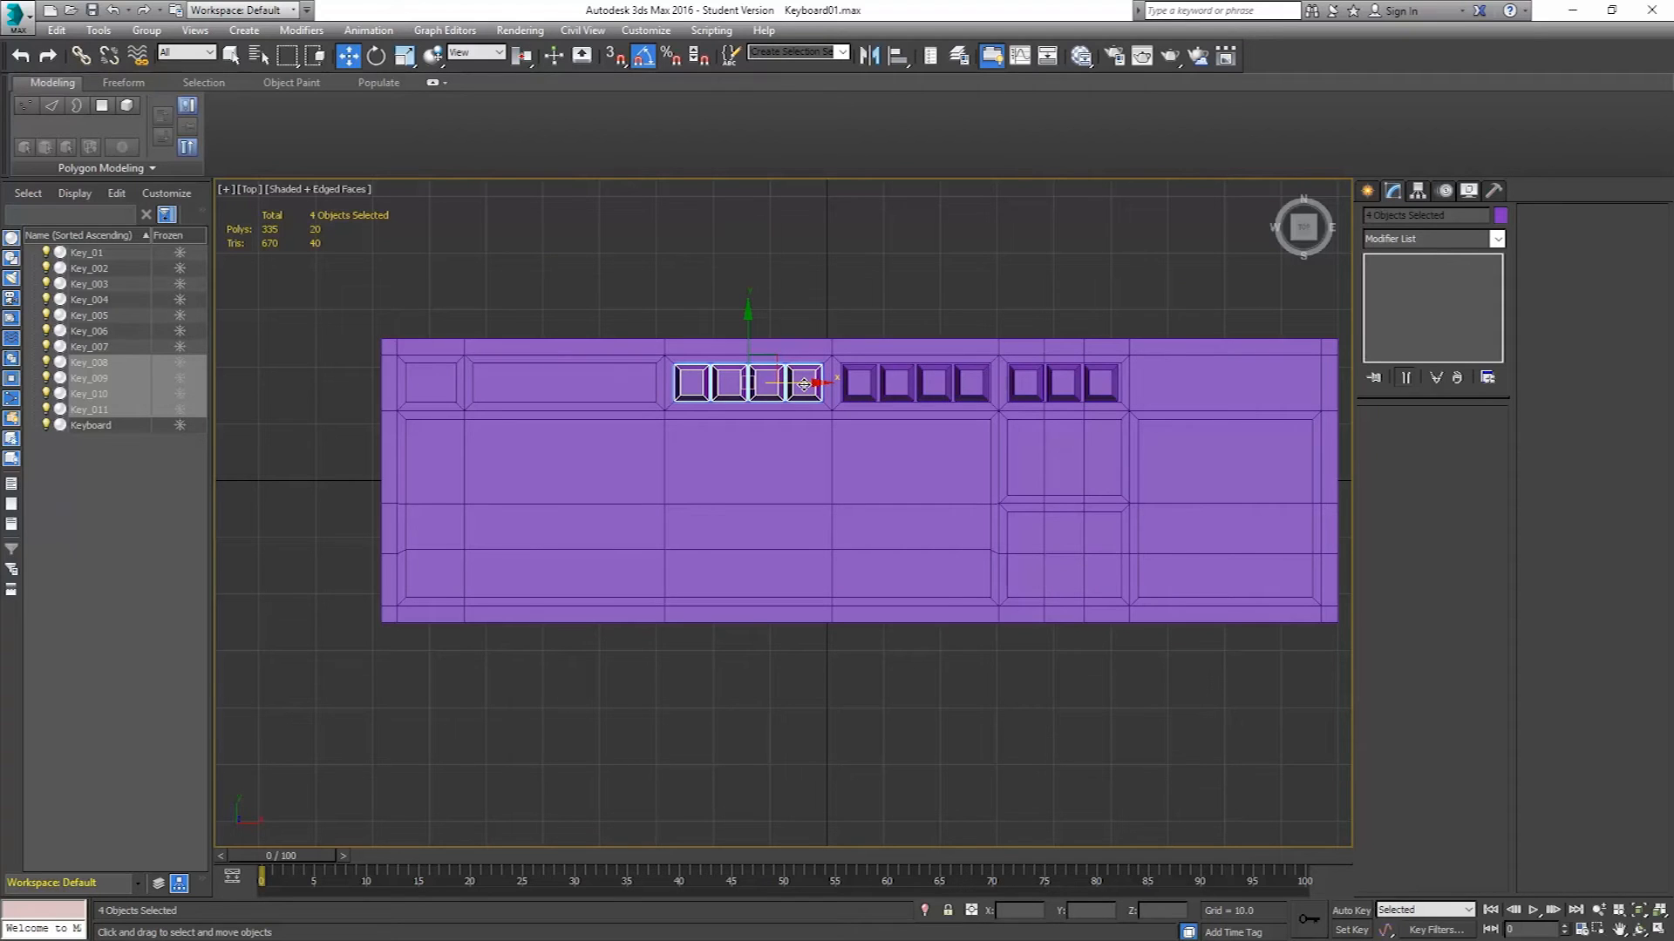
pyautogui.keyDown('shift'); pyautogui.moveTo(802, 384); pyautogui.dragTo(638, 392); pyautogui.keyUp('shift')
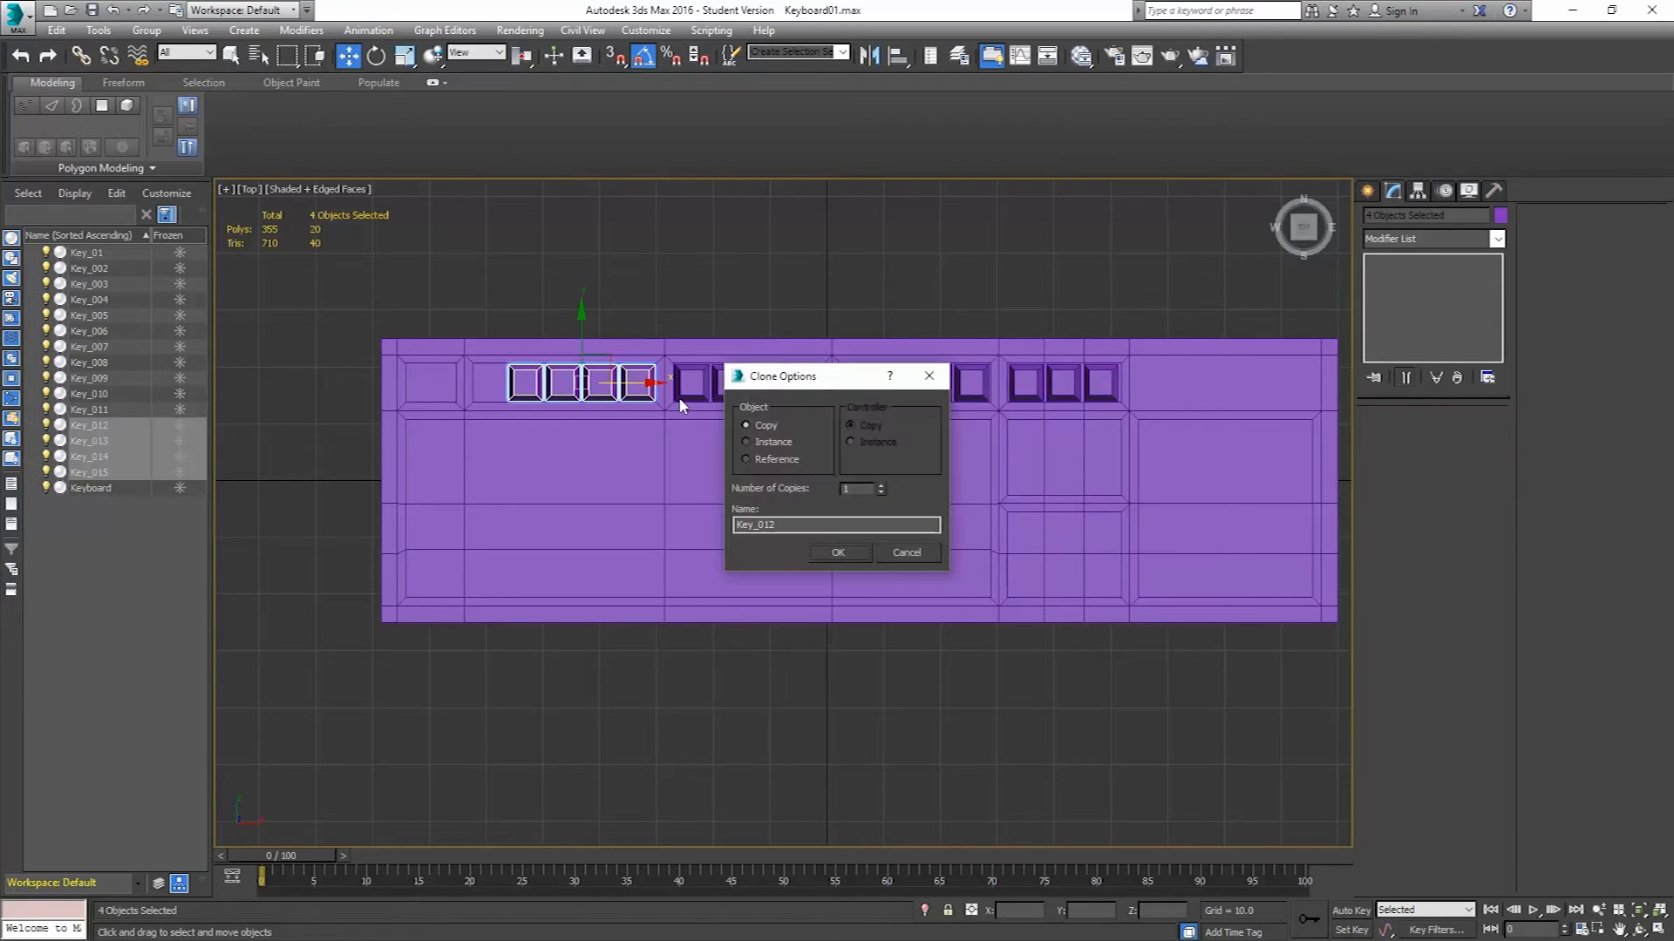
pyautogui.click(833, 552)
# Lengthen the keyboard body again by shifting its left-side vertices left, then leave vertex level.
pyautogui.click(676, 512)
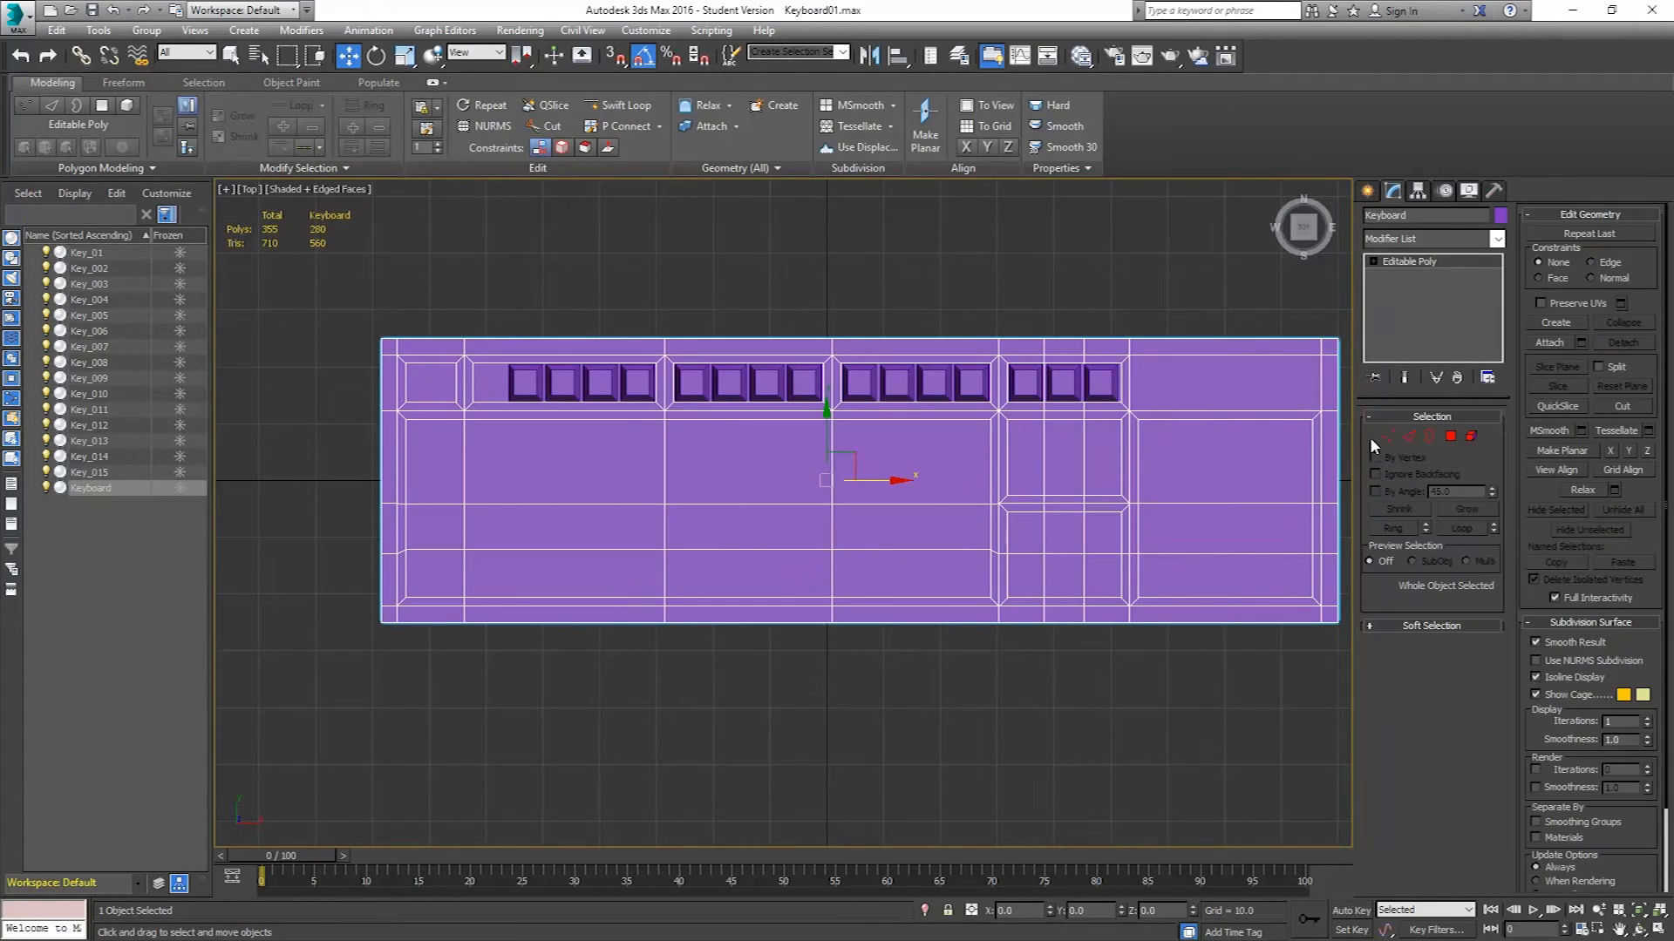
pyautogui.click(1387, 436)
pyautogui.moveTo(349, 298); pyautogui.dragTo(536, 650)
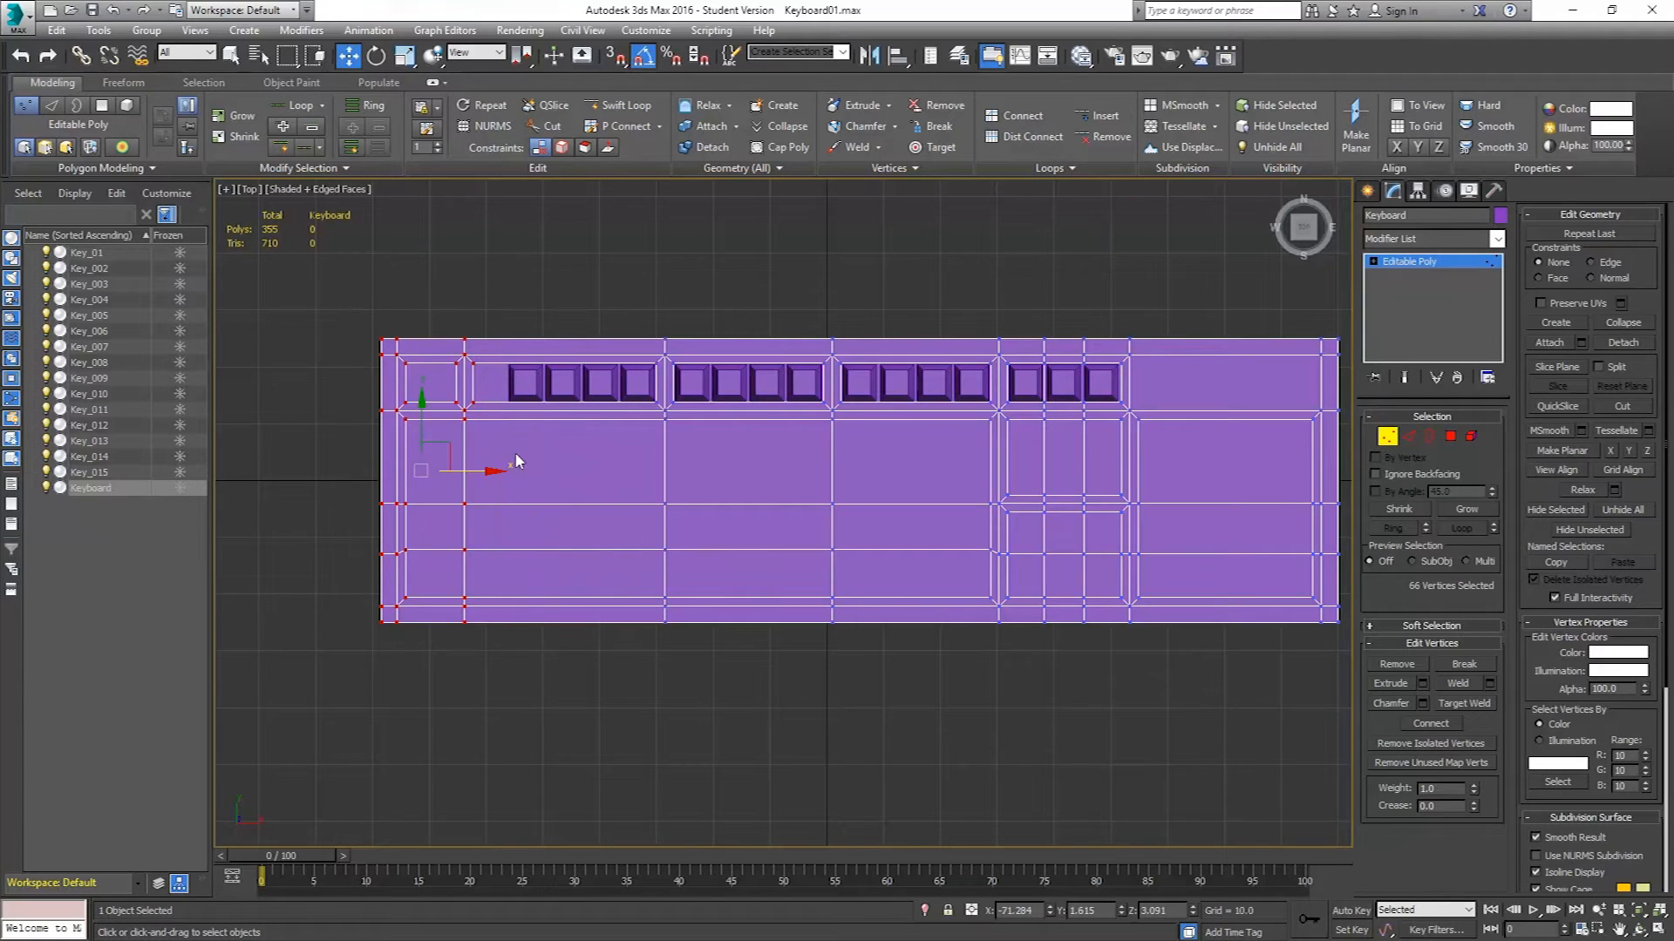
pyautogui.moveTo(478, 469); pyautogui.dragTo(513, 482)
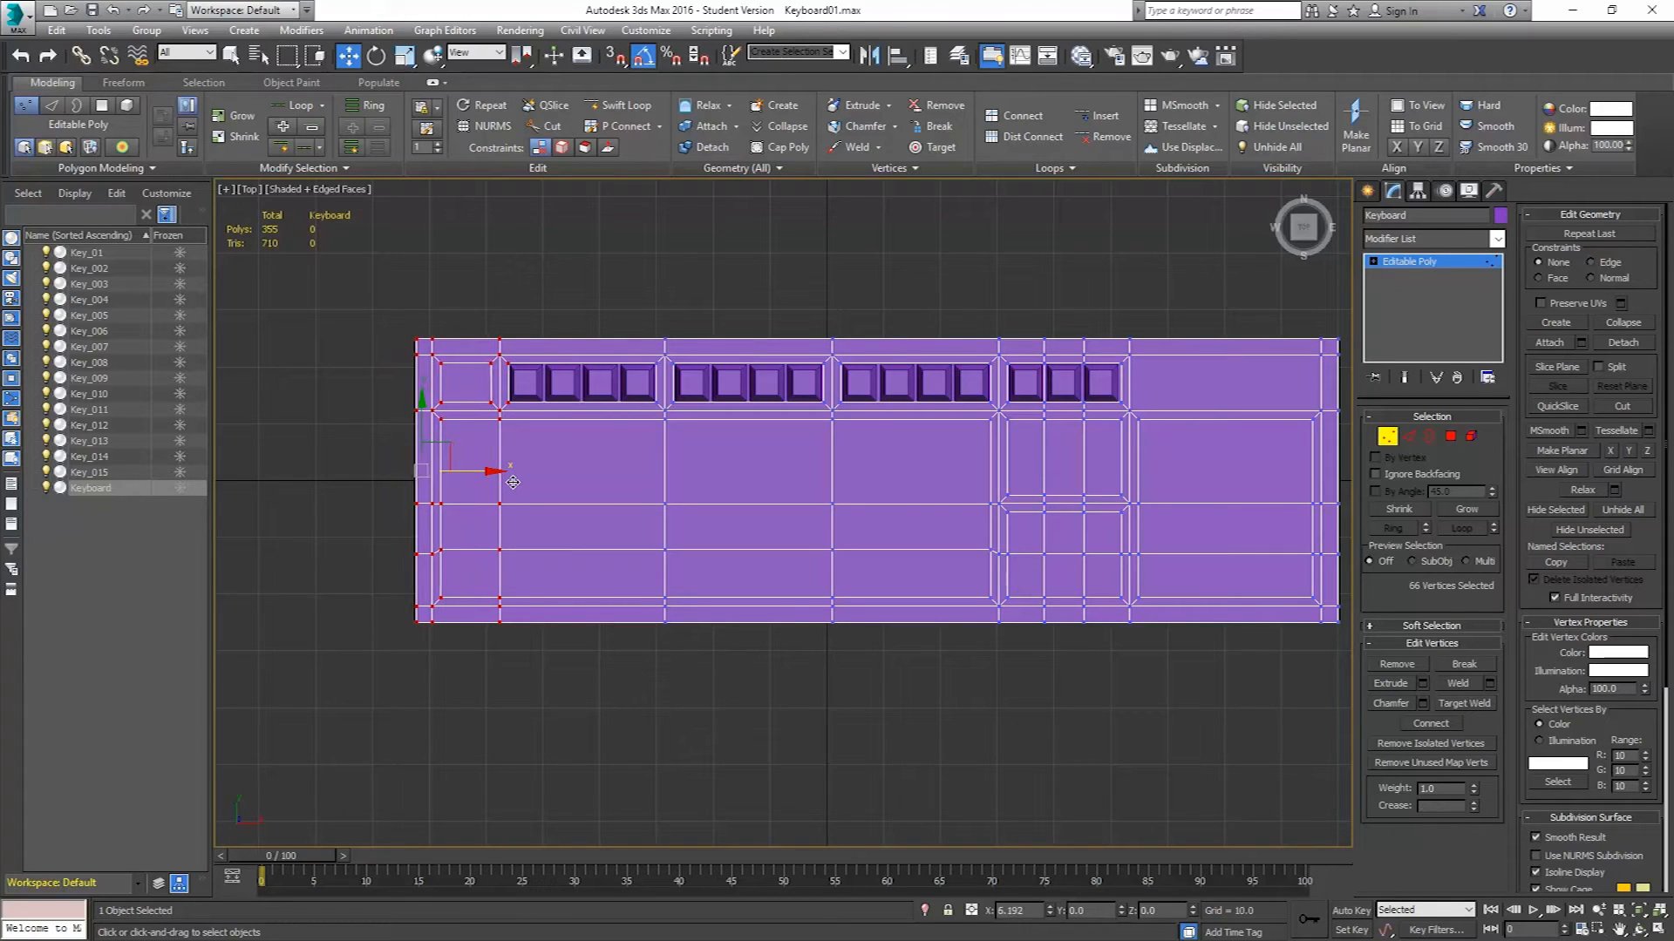
pyautogui.click(1387, 441)
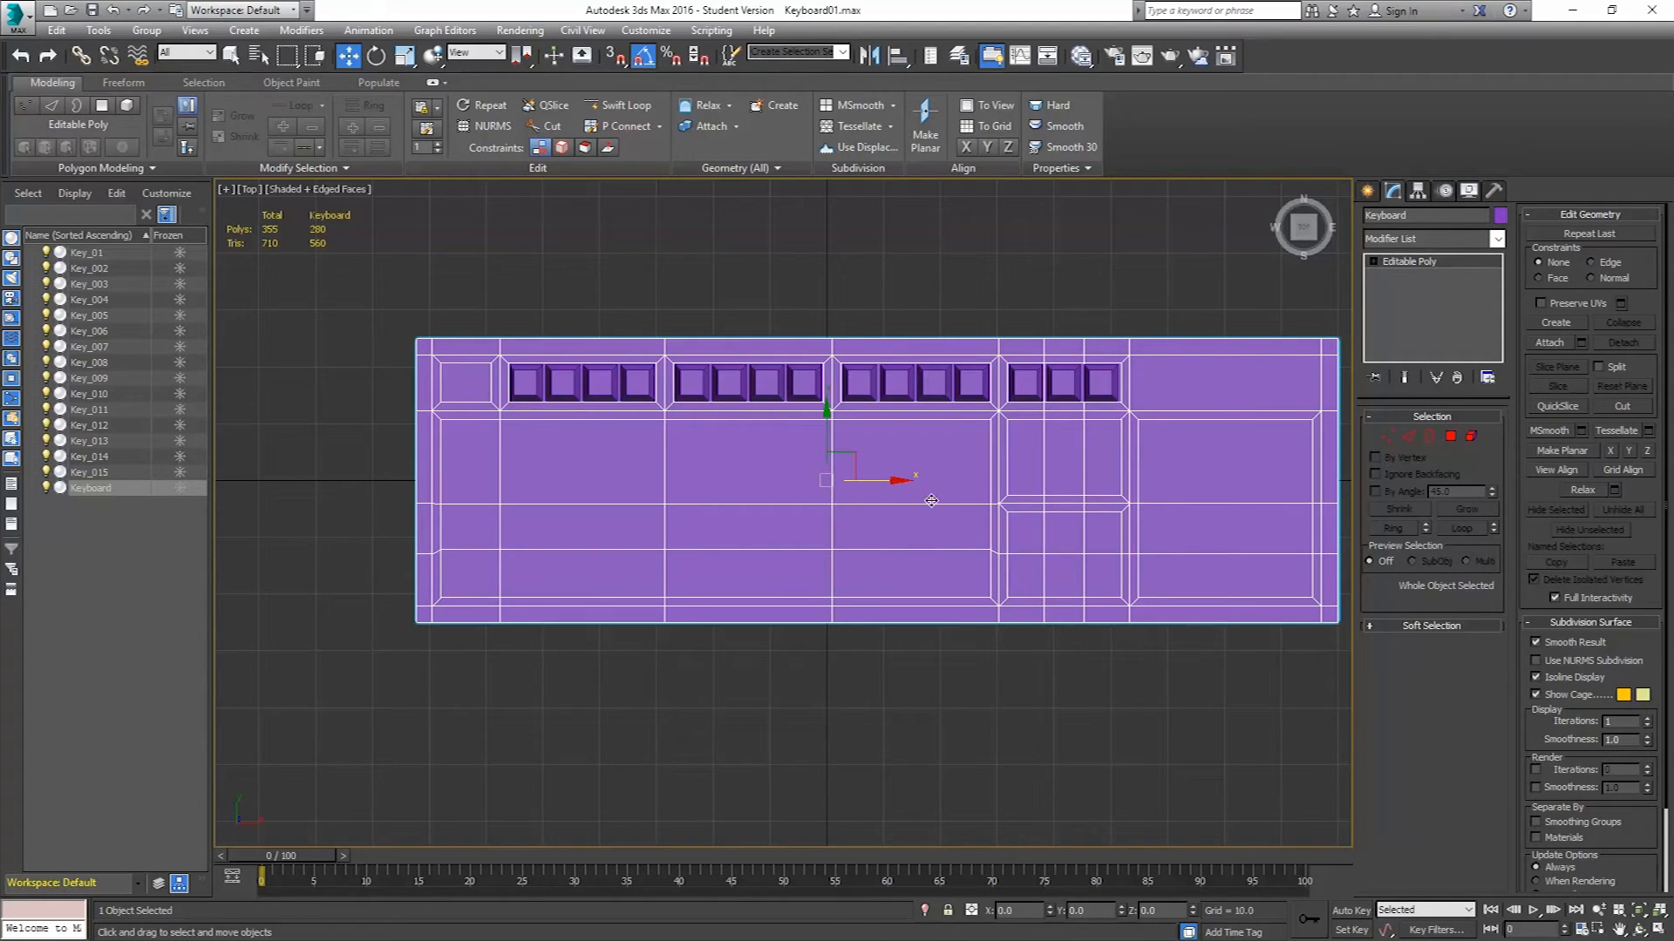
# Clone the leftmost key one key width further left as a single copy.
pyautogui.click(526, 382)
pyautogui.moveTo(541, 431); pyautogui.dragTo(641, 451, button='middle')
pyautogui.scroll(2, 641, 451)
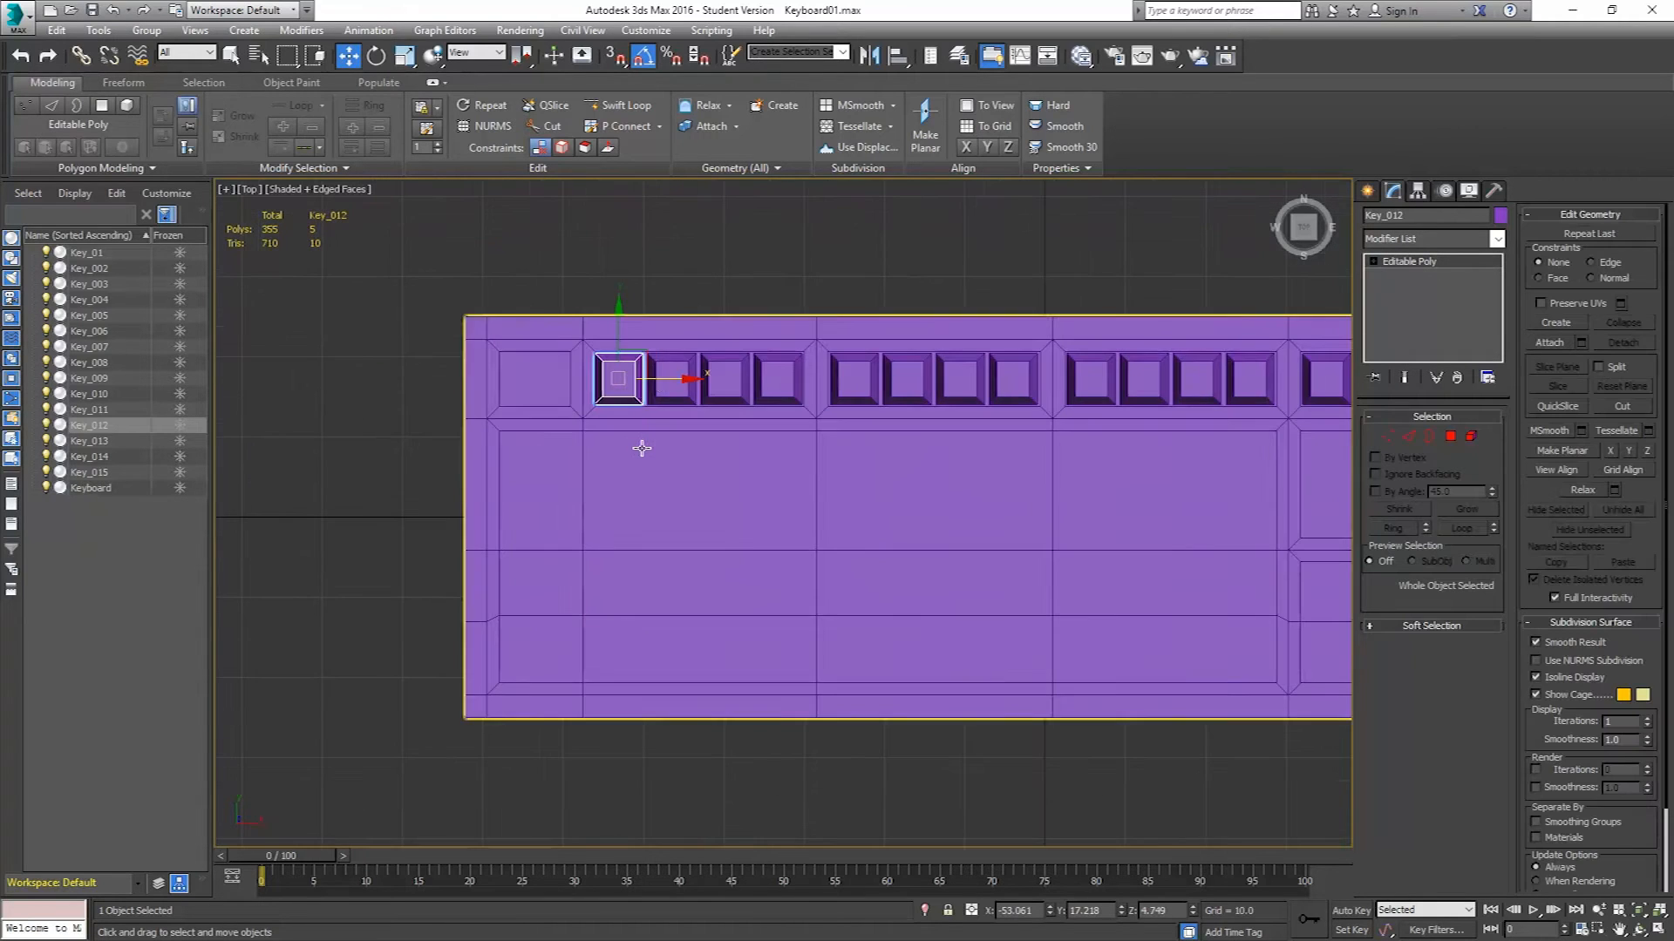
pyautogui.keyDown('shift'); pyautogui.moveTo(647, 380); pyautogui.dragTo(587, 392); pyautogui.keyUp('shift')
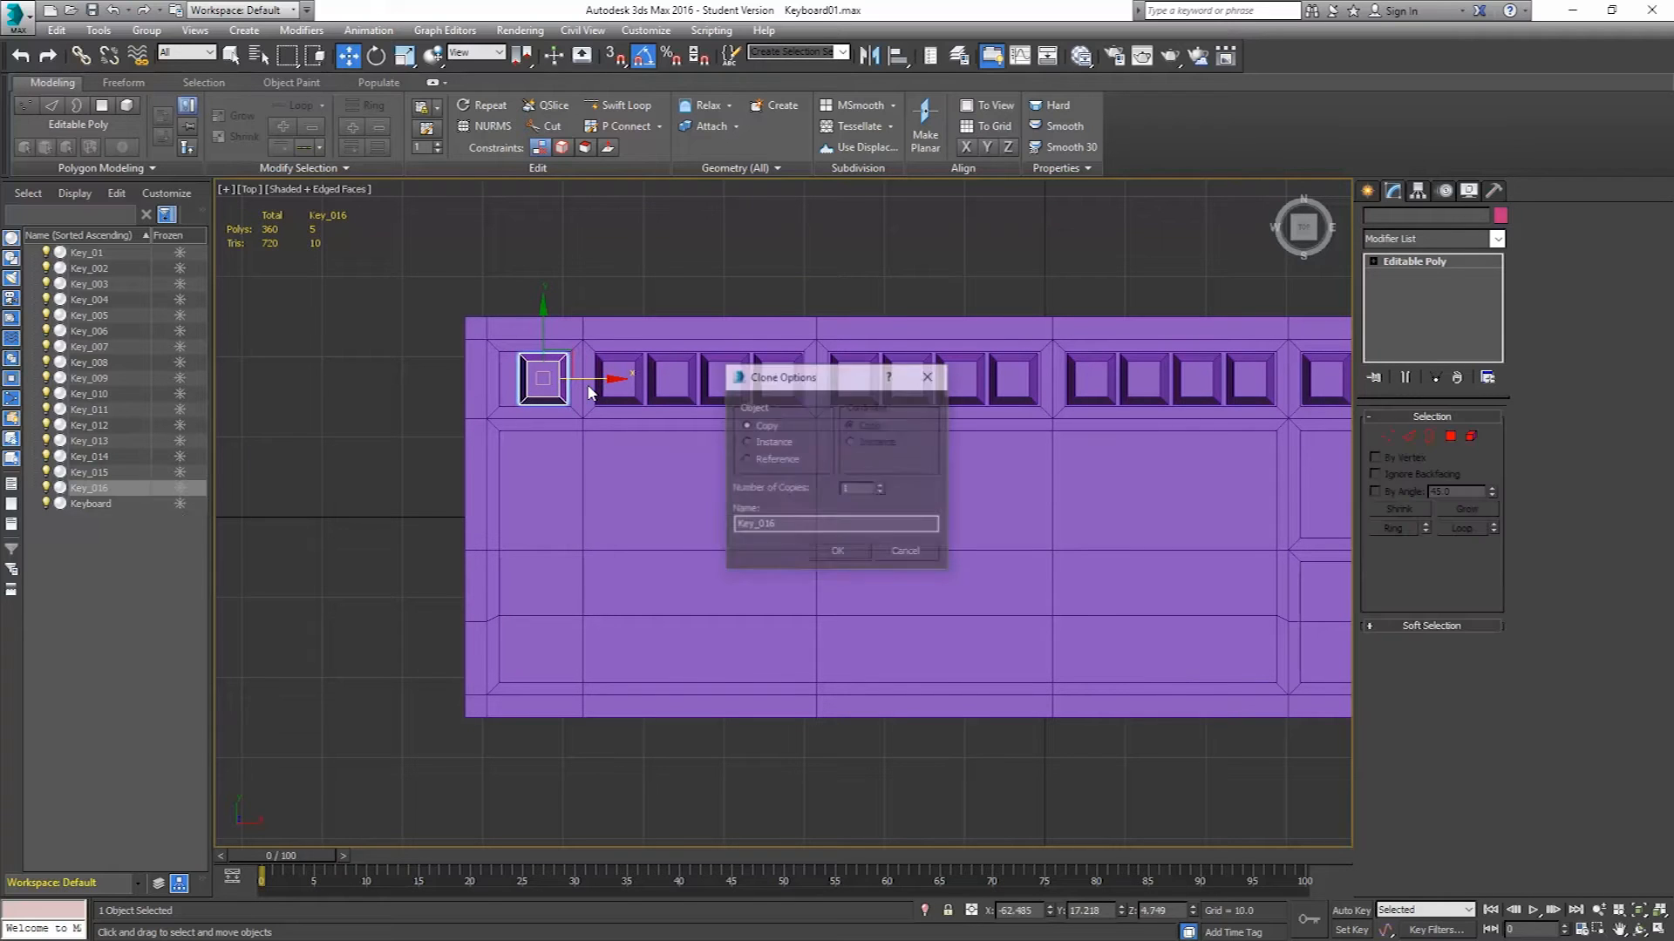
pyautogui.click(837, 555)
# Move the keyboard body's left-side vertices left to fit the new key, then leave vertex level.
pyautogui.click(657, 497)
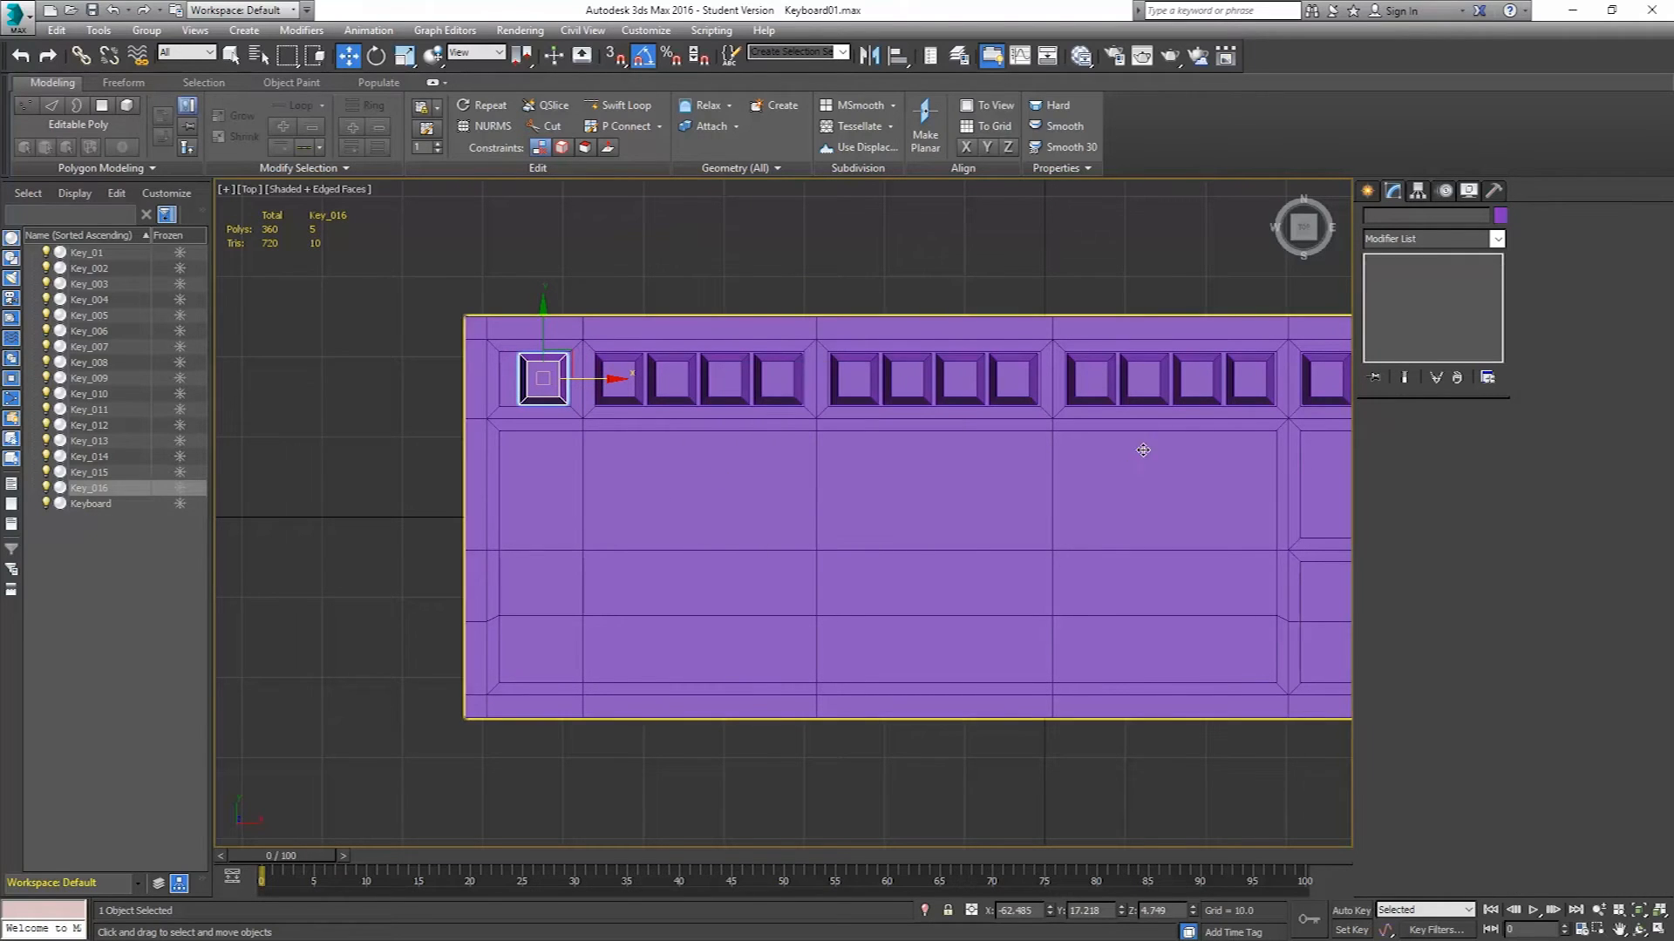
pyautogui.click(1387, 436)
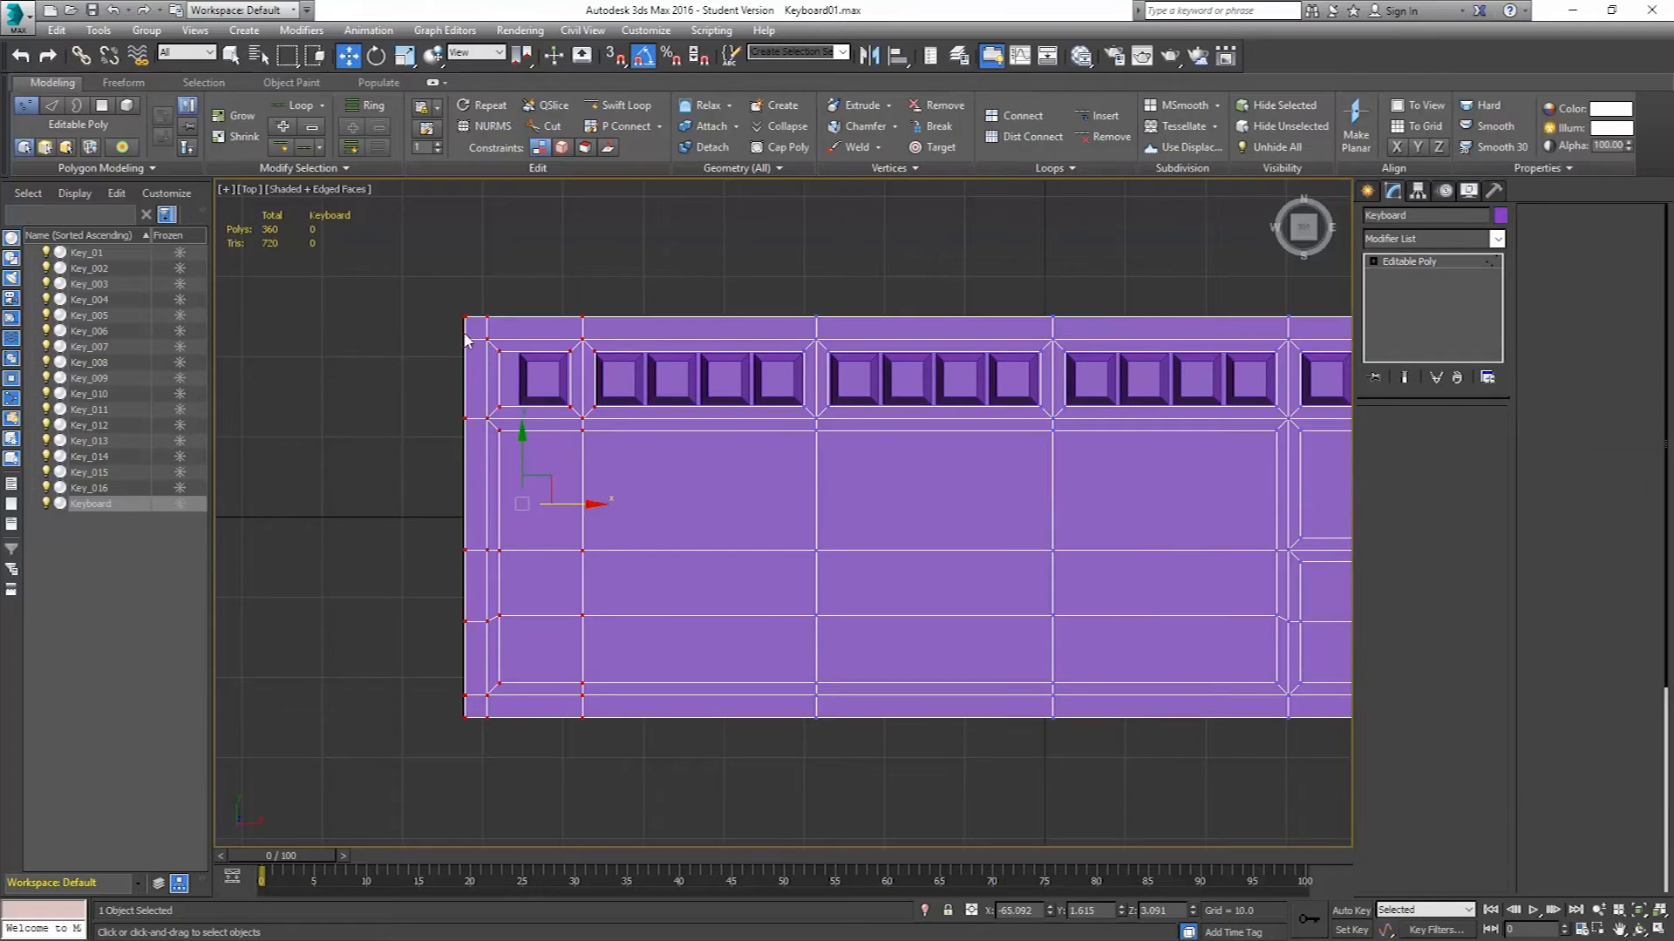
pyautogui.moveTo(412, 290); pyautogui.dragTo(535, 788)
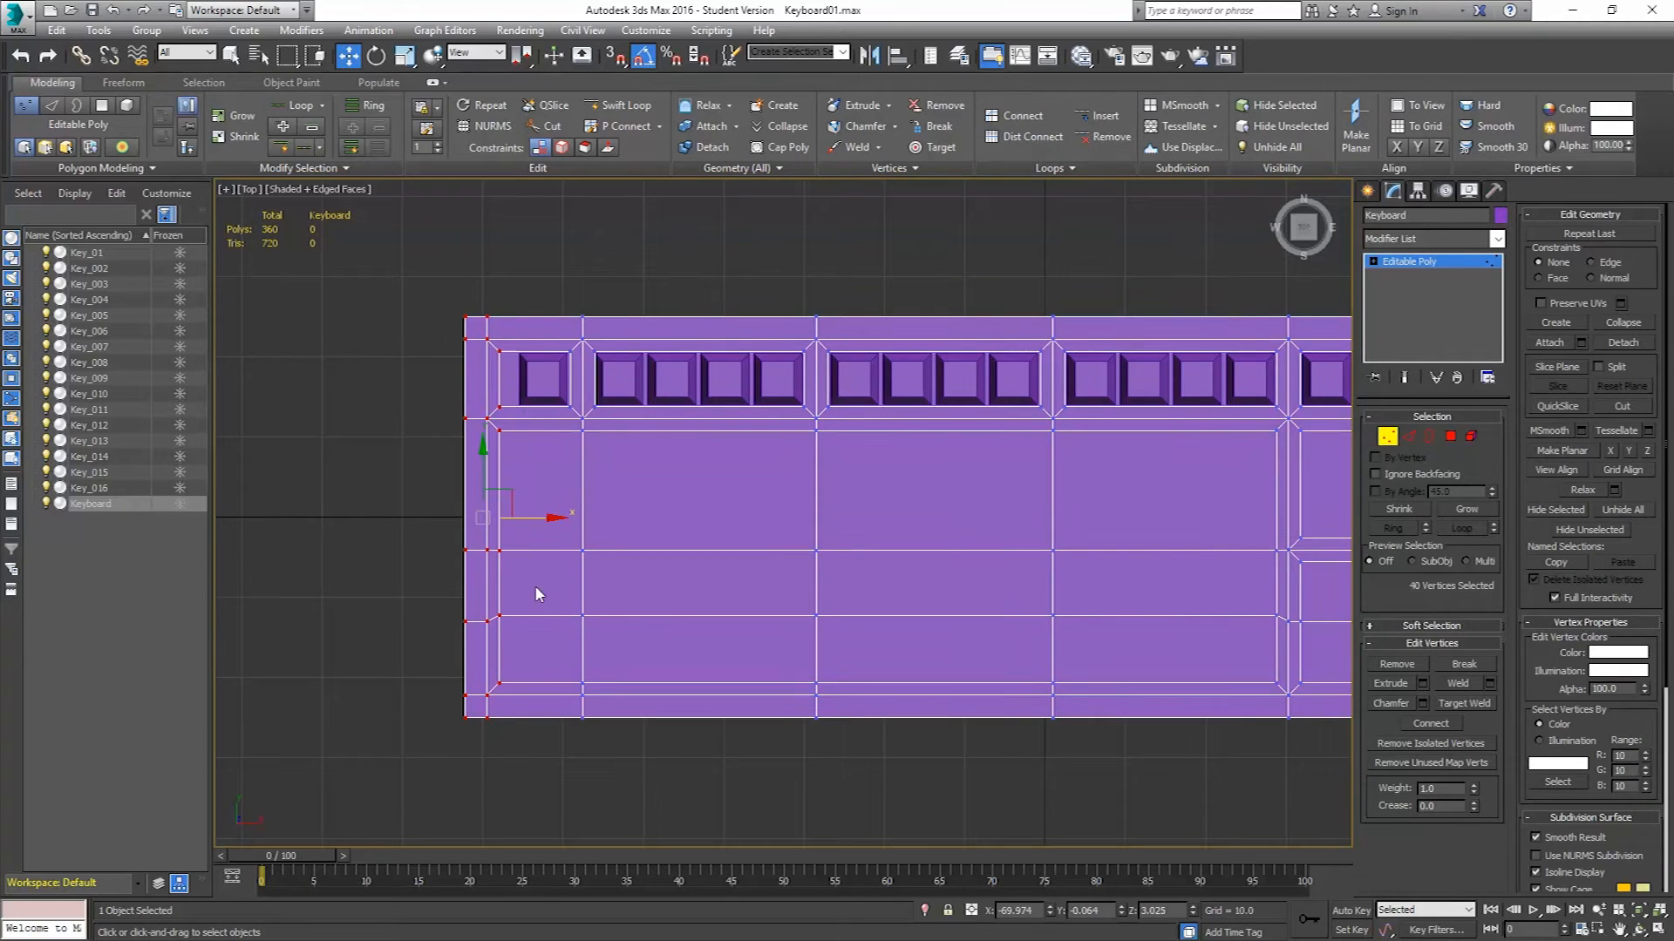
pyautogui.moveTo(530, 516); pyautogui.dragTo(567, 521)
pyautogui.moveTo(963, 516); pyautogui.dragTo(730, 511, button='middle')
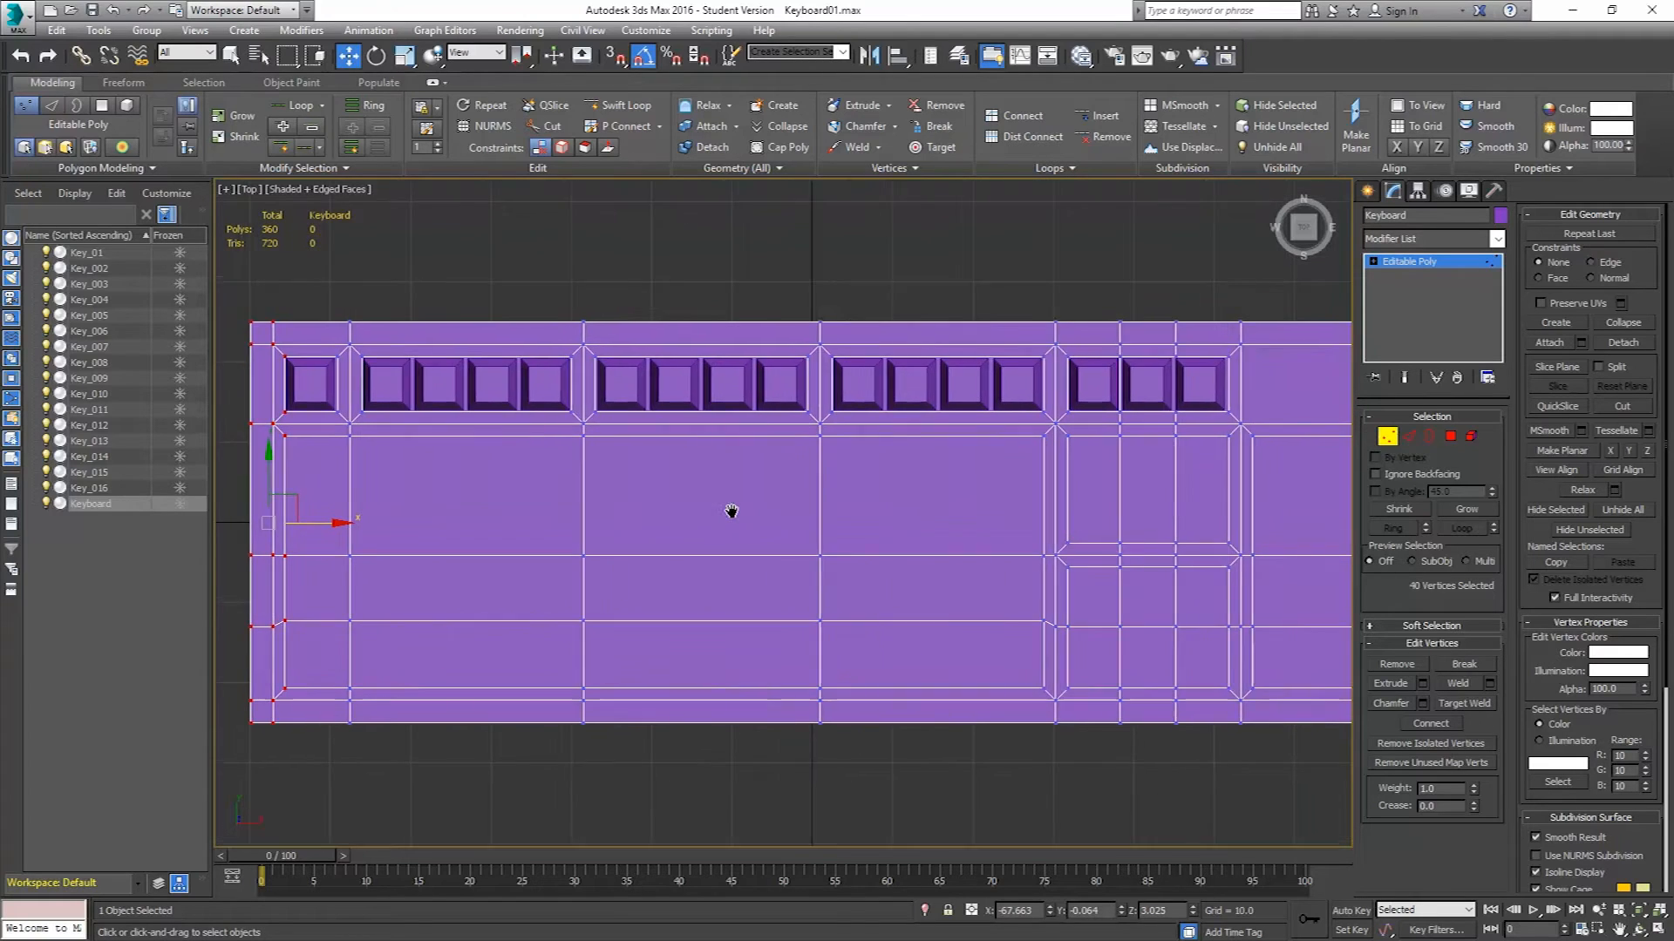
pyautogui.scroll(-3, 730, 510)
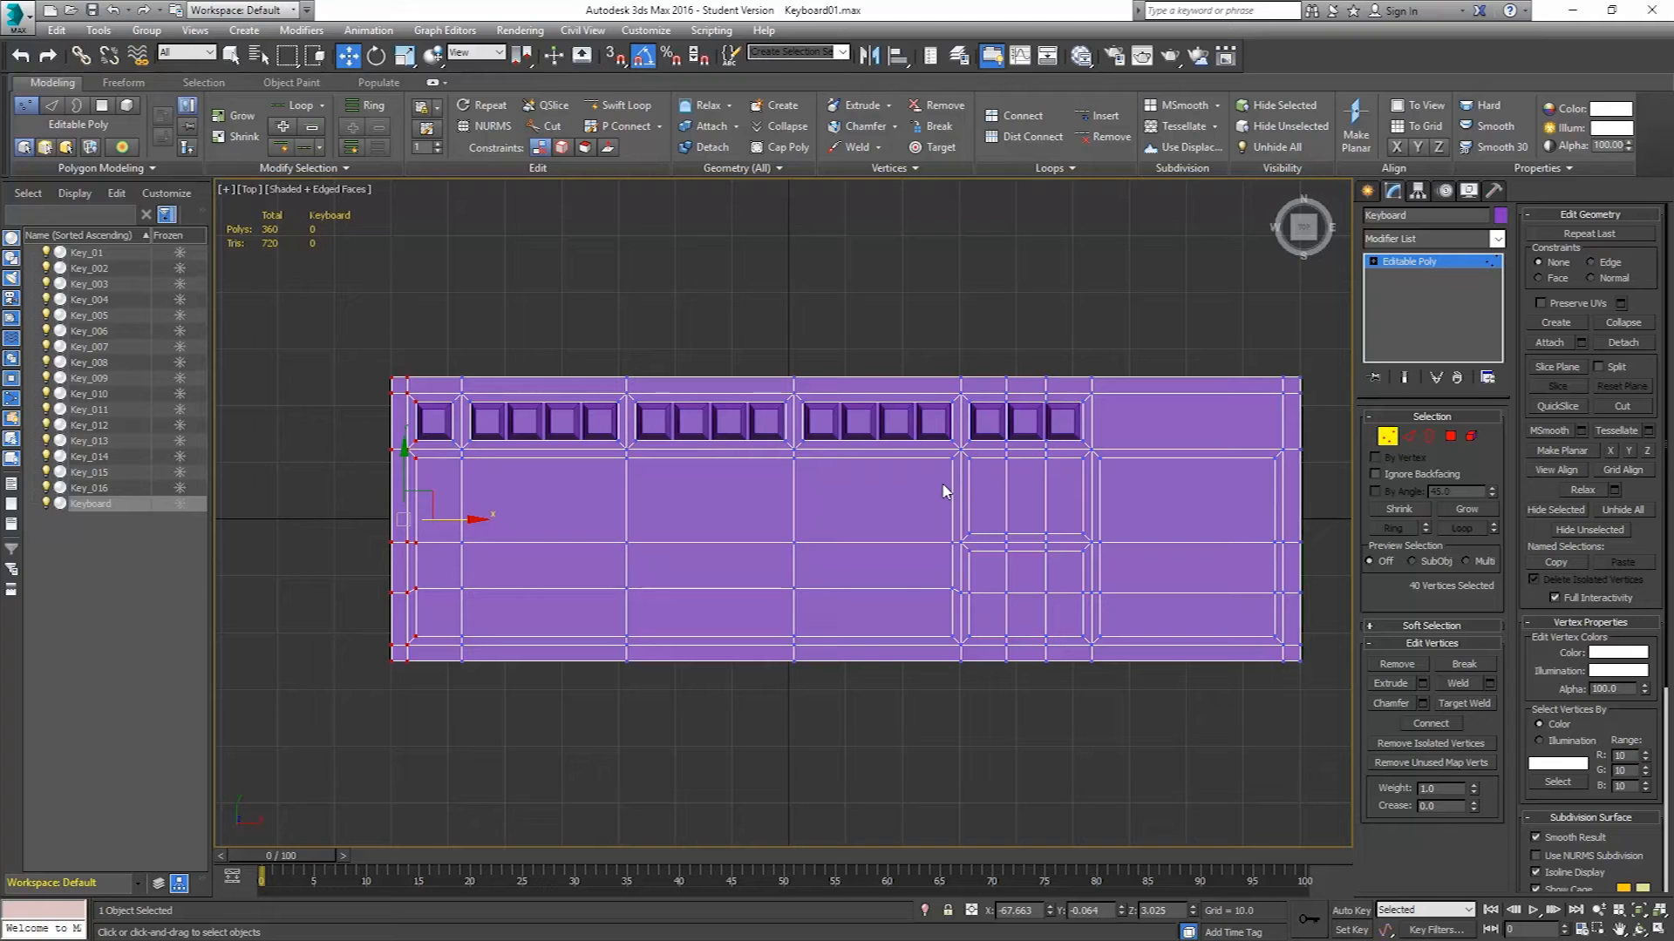
pyautogui.click(1387, 436)
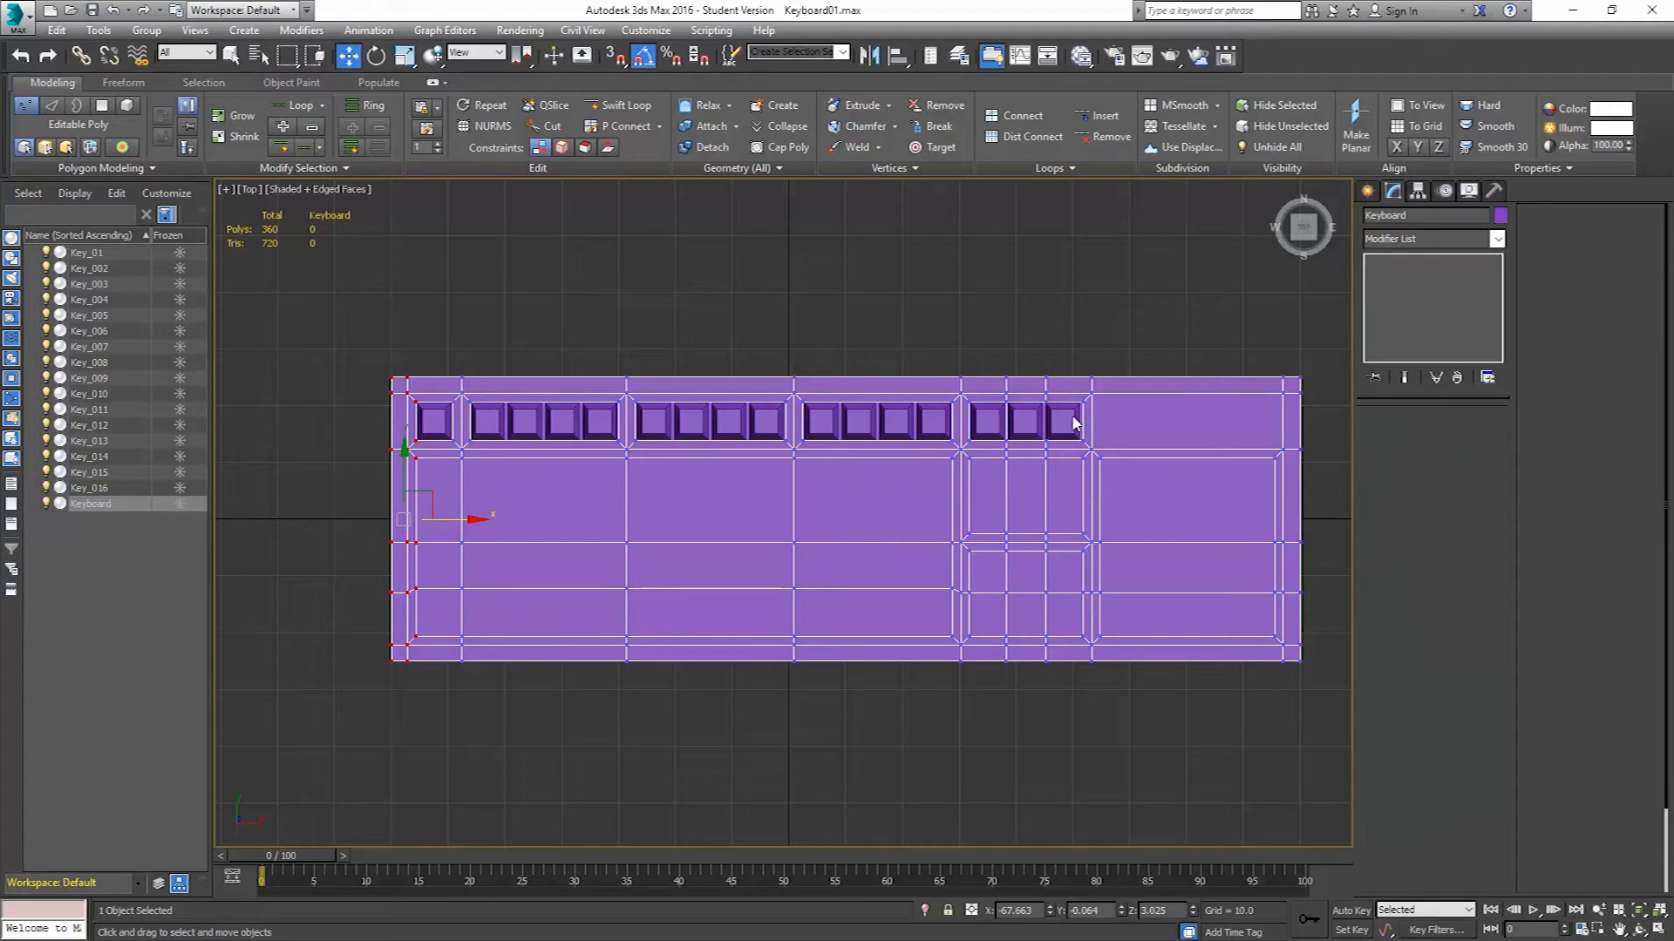
# Select the three rightmost top-row keys and clone them downward into the section below as a copy.
pyautogui.keyDown('ctrl'); pyautogui.click(1027, 420); pyautogui.keyUp('ctrl')
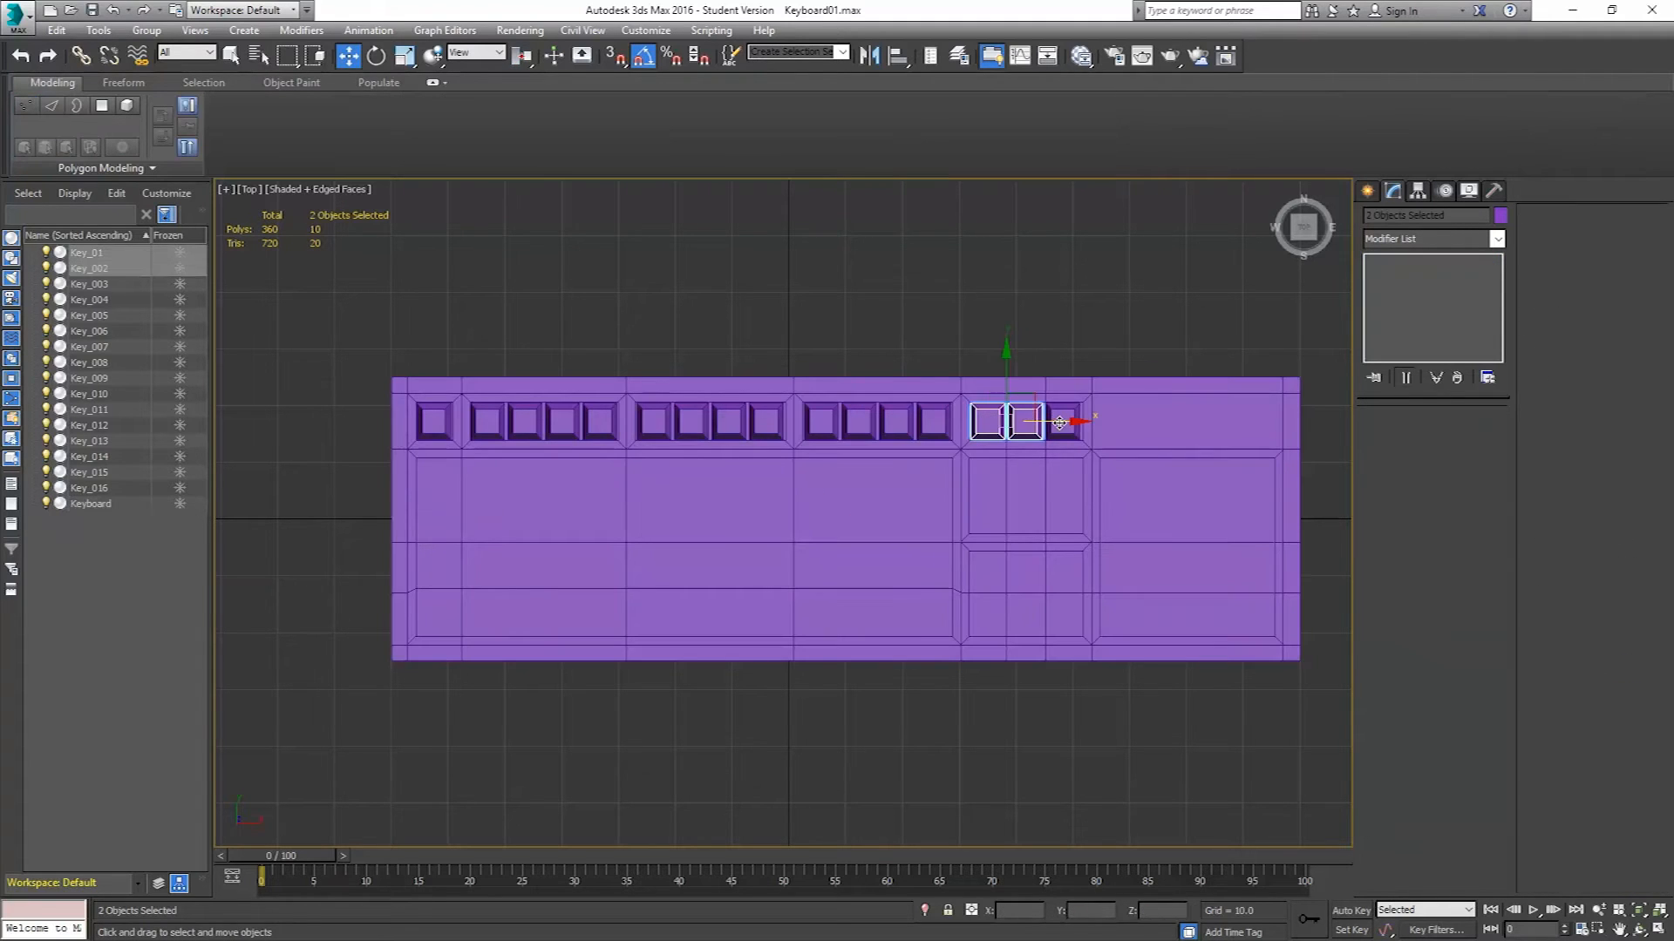
pyautogui.keyDown('ctrl'); pyautogui.click(1063, 422); pyautogui.keyUp('ctrl')
pyautogui.scroll(2, 1003, 440)
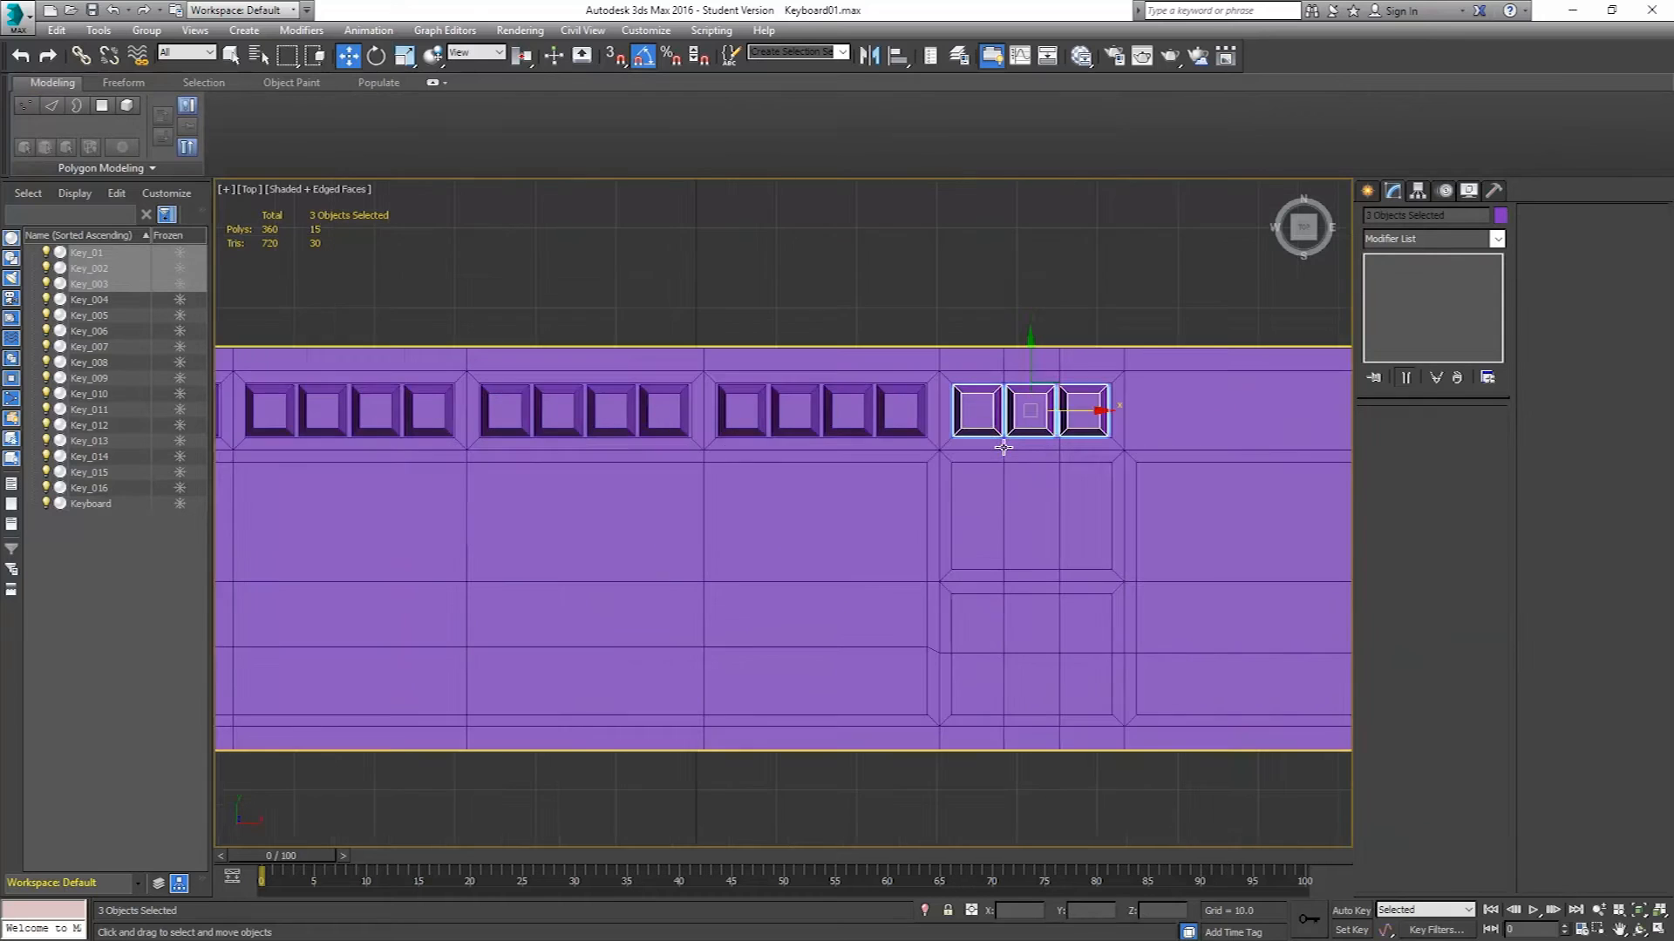
pyautogui.keyDown('shift'); pyautogui.moveTo(1032, 358); pyautogui.dragTo(1019, 436); pyautogui.keyUp('shift')
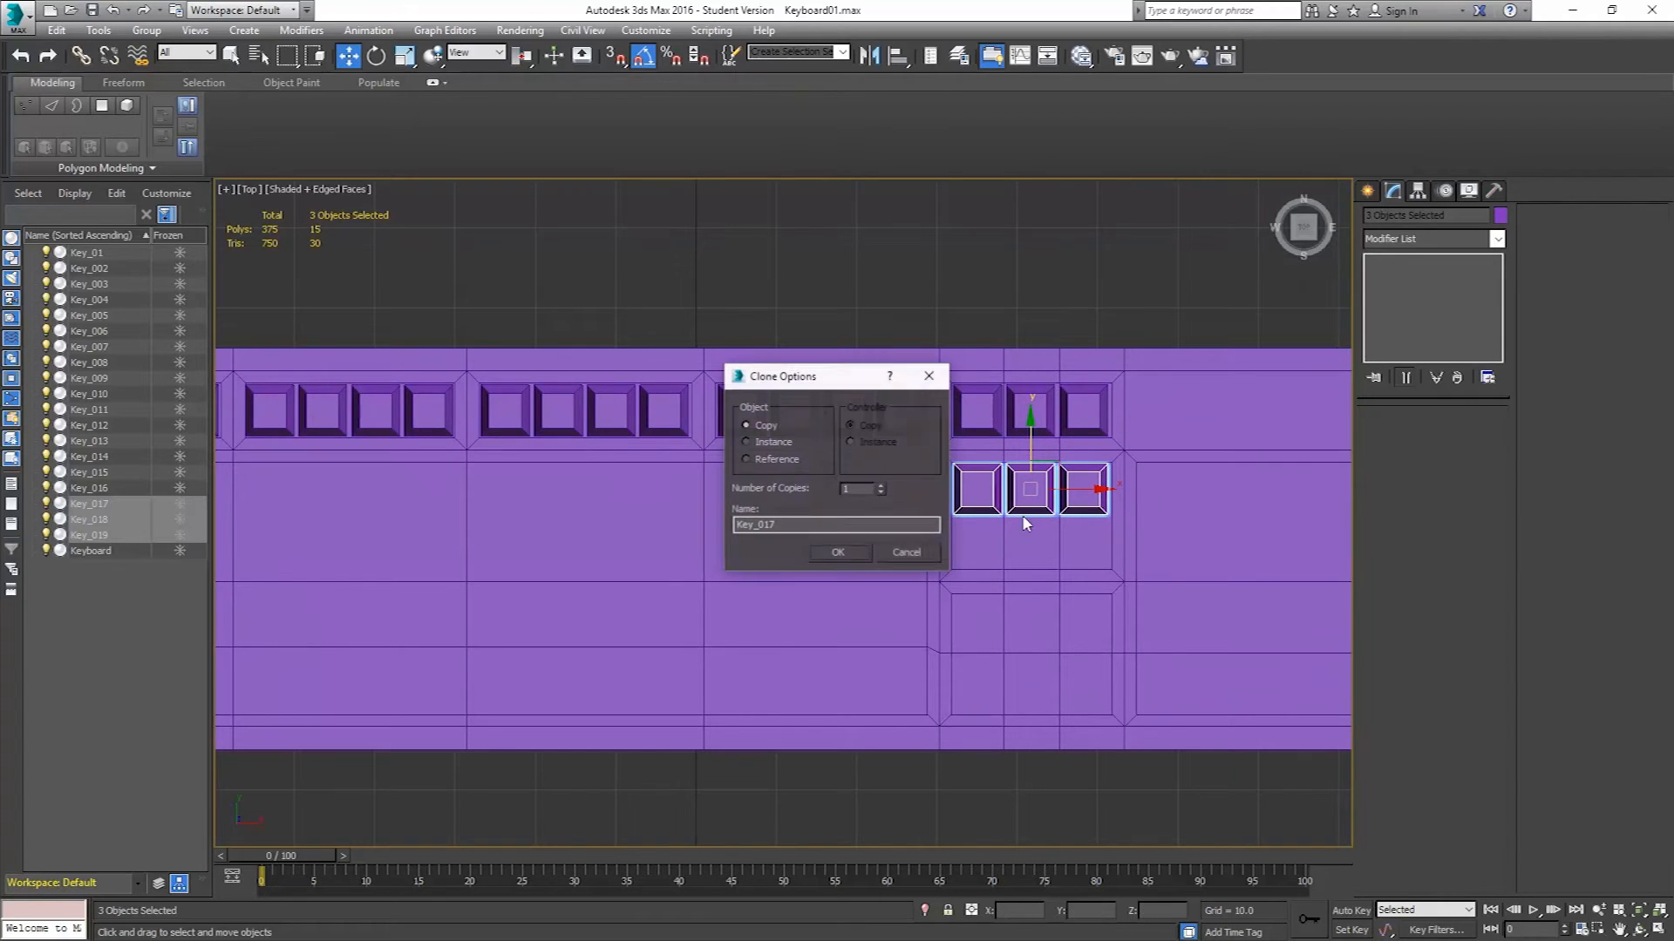
pyautogui.click(844, 549)
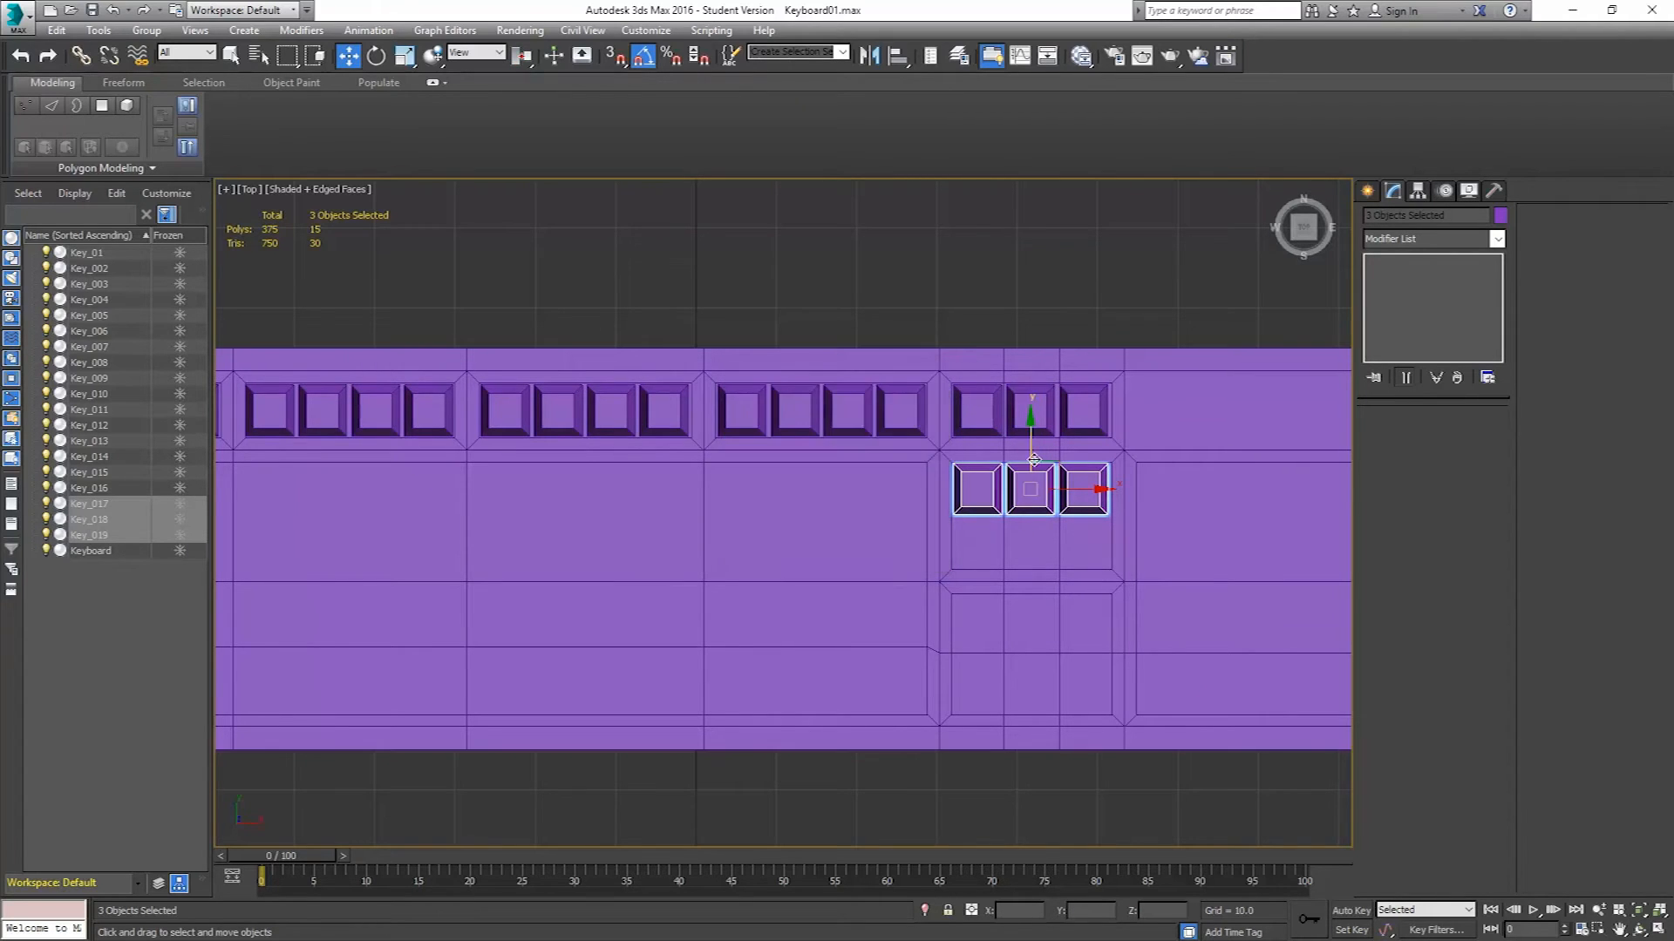
# Clone the three new keys one key height further down as a copy.
pyautogui.scroll(4, 1034, 460)
pyautogui.keyDown('shift'); pyautogui.moveTo(1018, 462); pyautogui.dragTo(1016, 570); pyautogui.keyUp('shift')
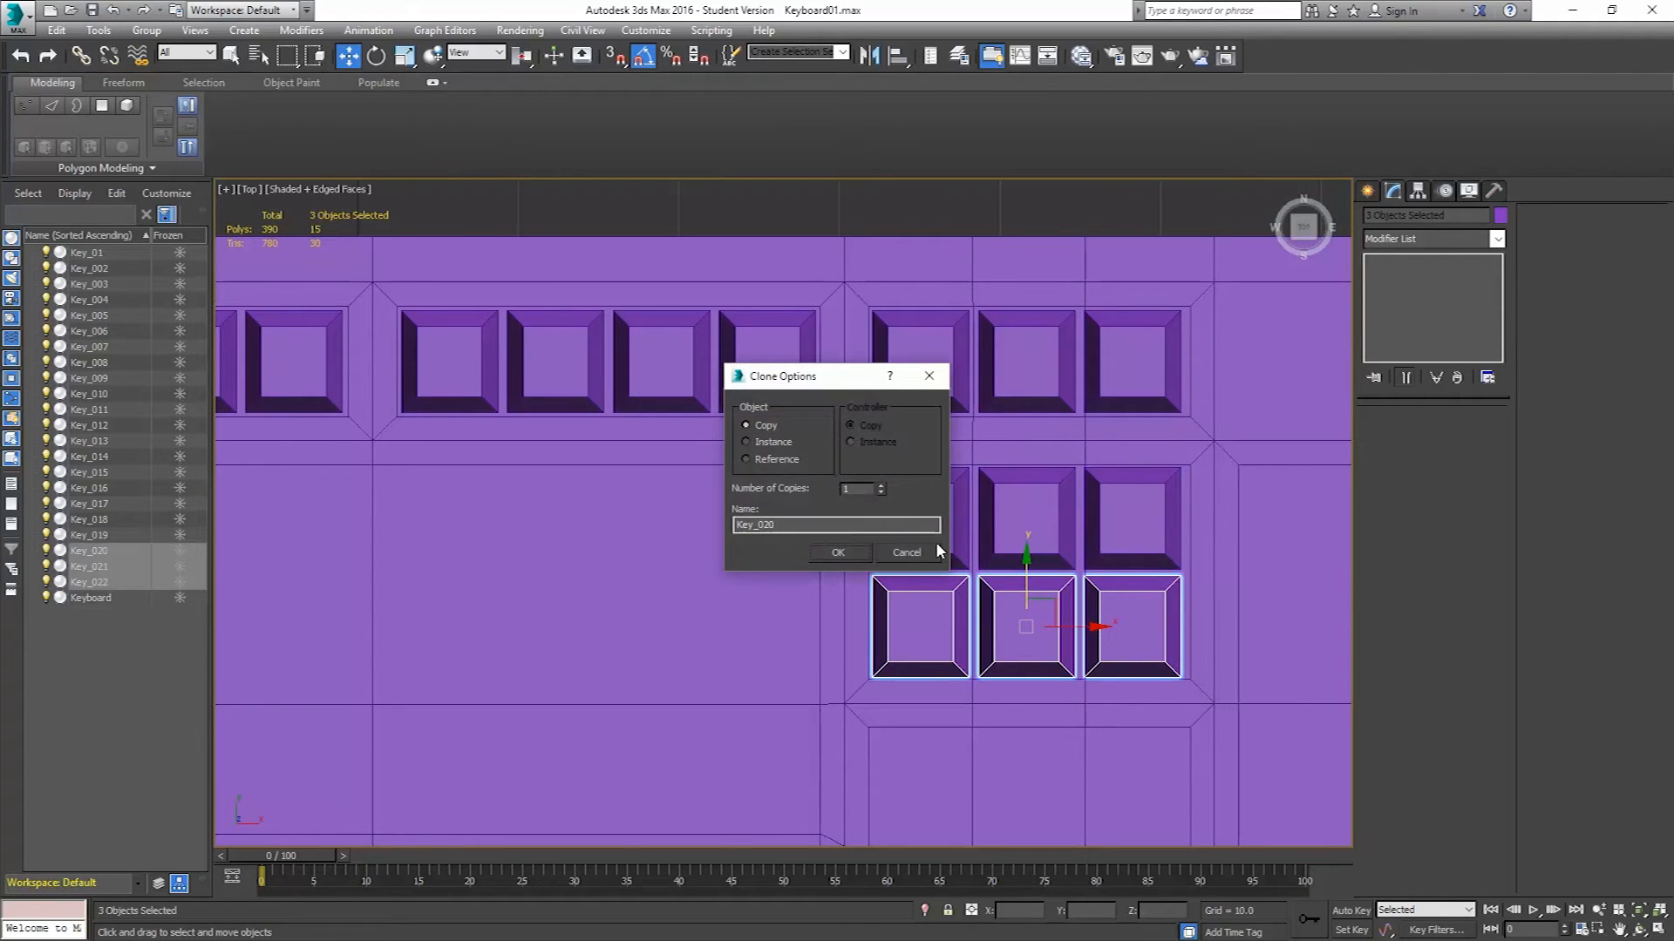
pyautogui.click(838, 552)
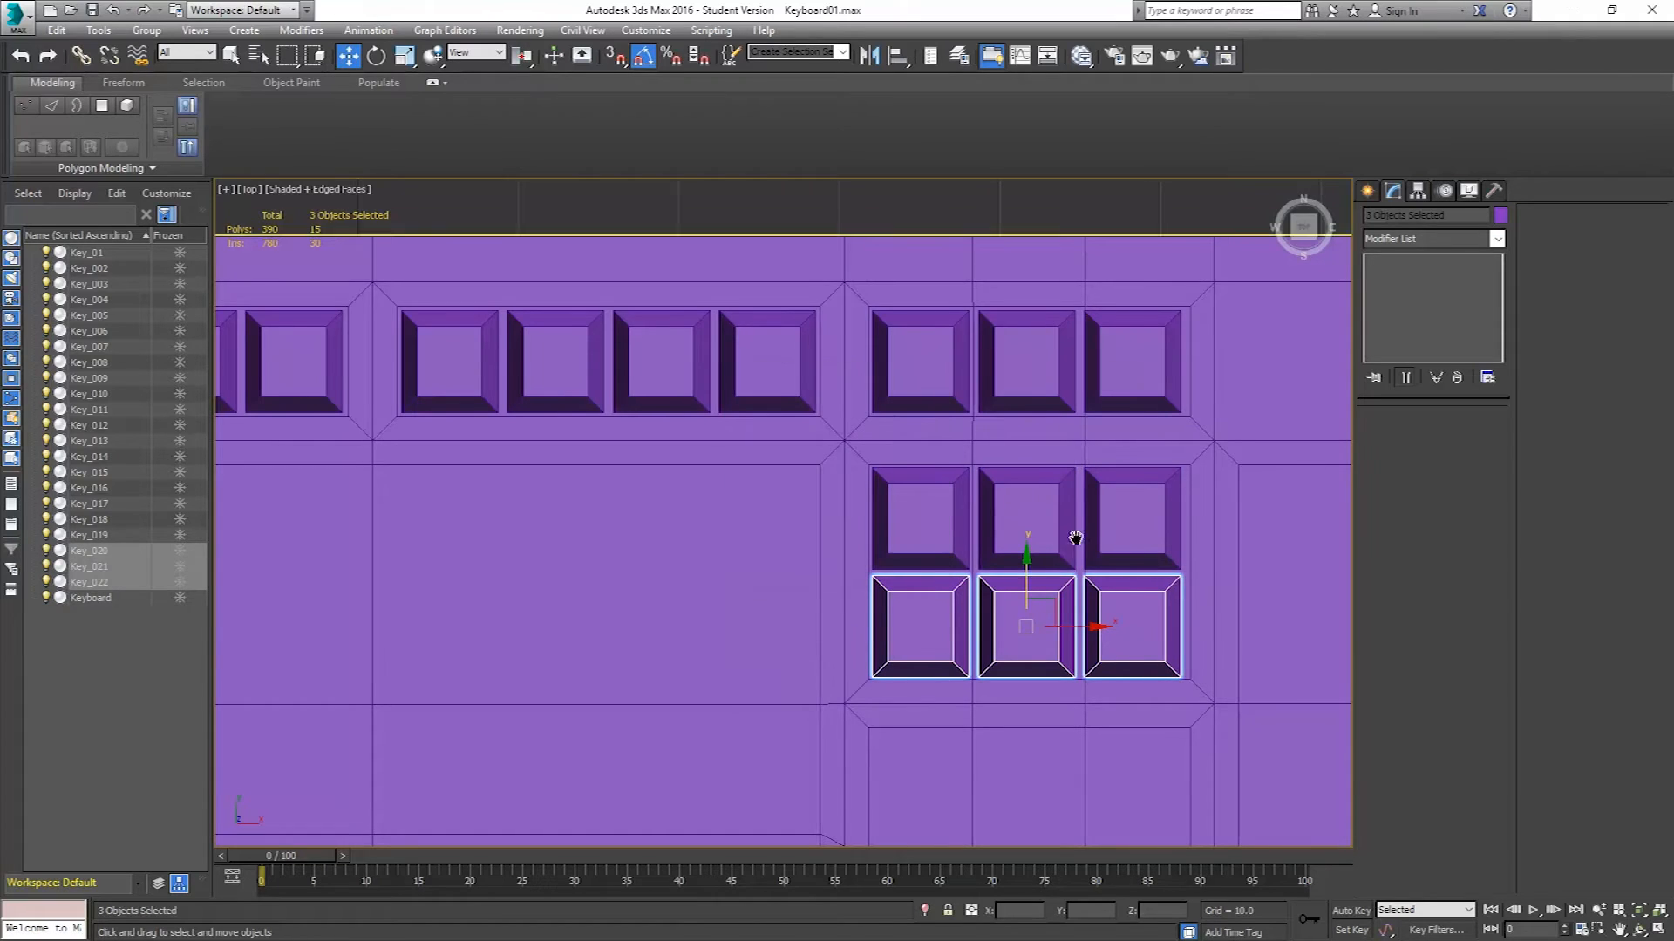
# Select the lower three-key row plus the middle key above it and clone them down as copies to form the arrow-key cluster.
pyautogui.moveTo(1073, 540); pyautogui.dragTo(1063, 400, button='middle')
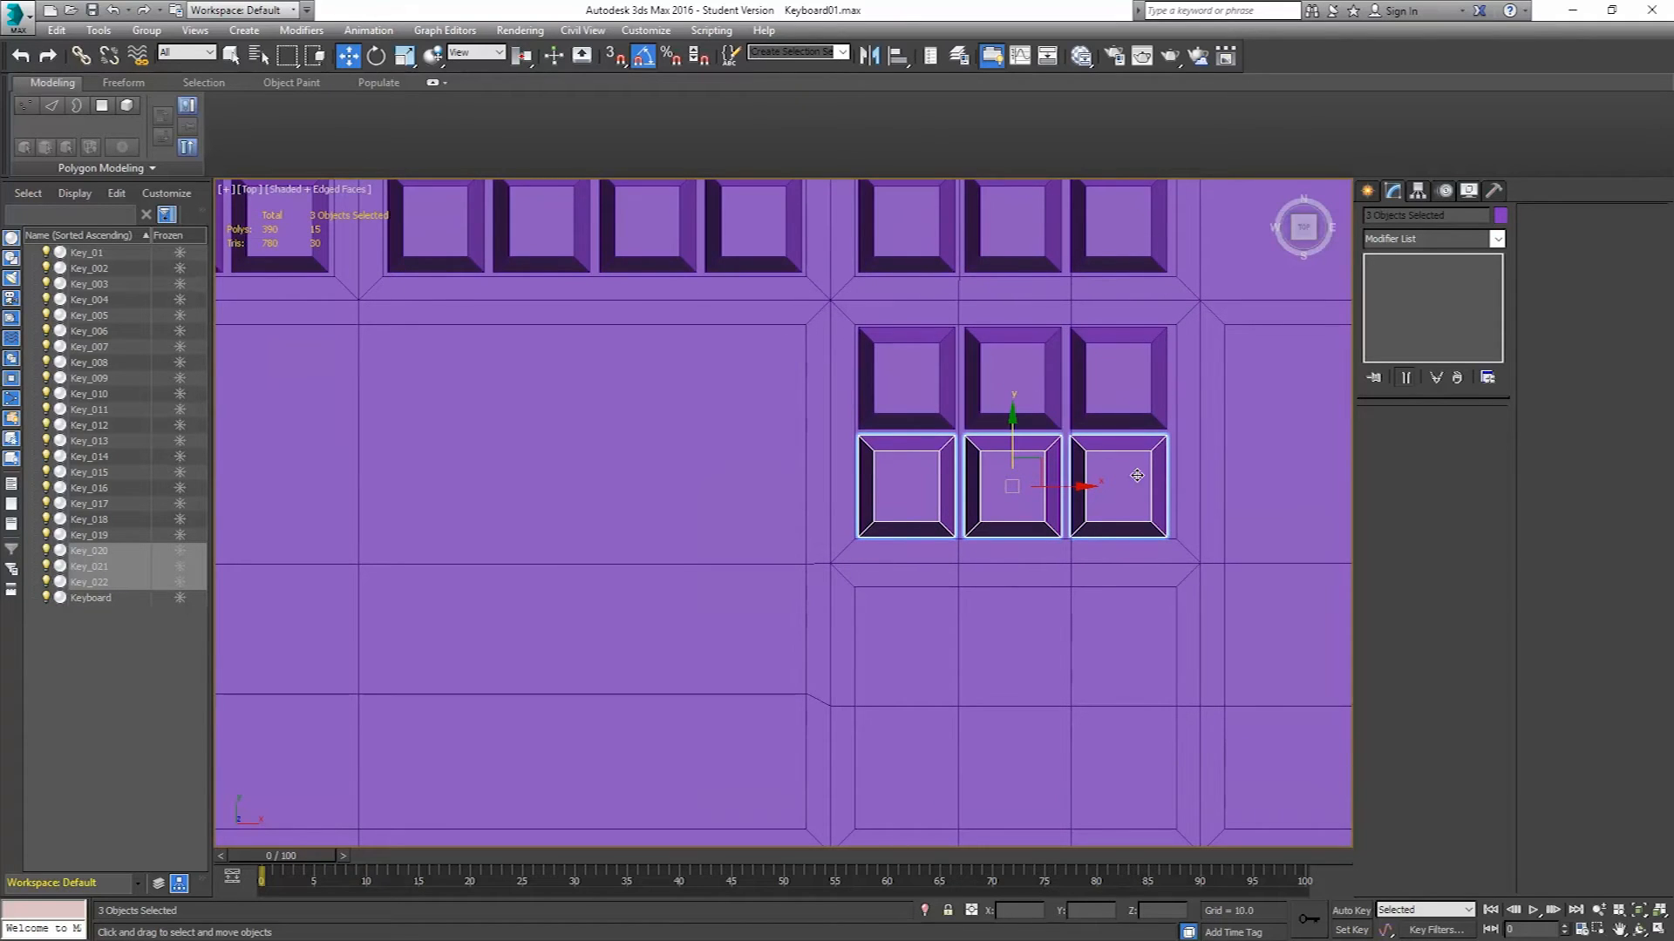
pyautogui.keyDown('ctrl'); pyautogui.click(1009, 375); pyautogui.keyUp('ctrl')
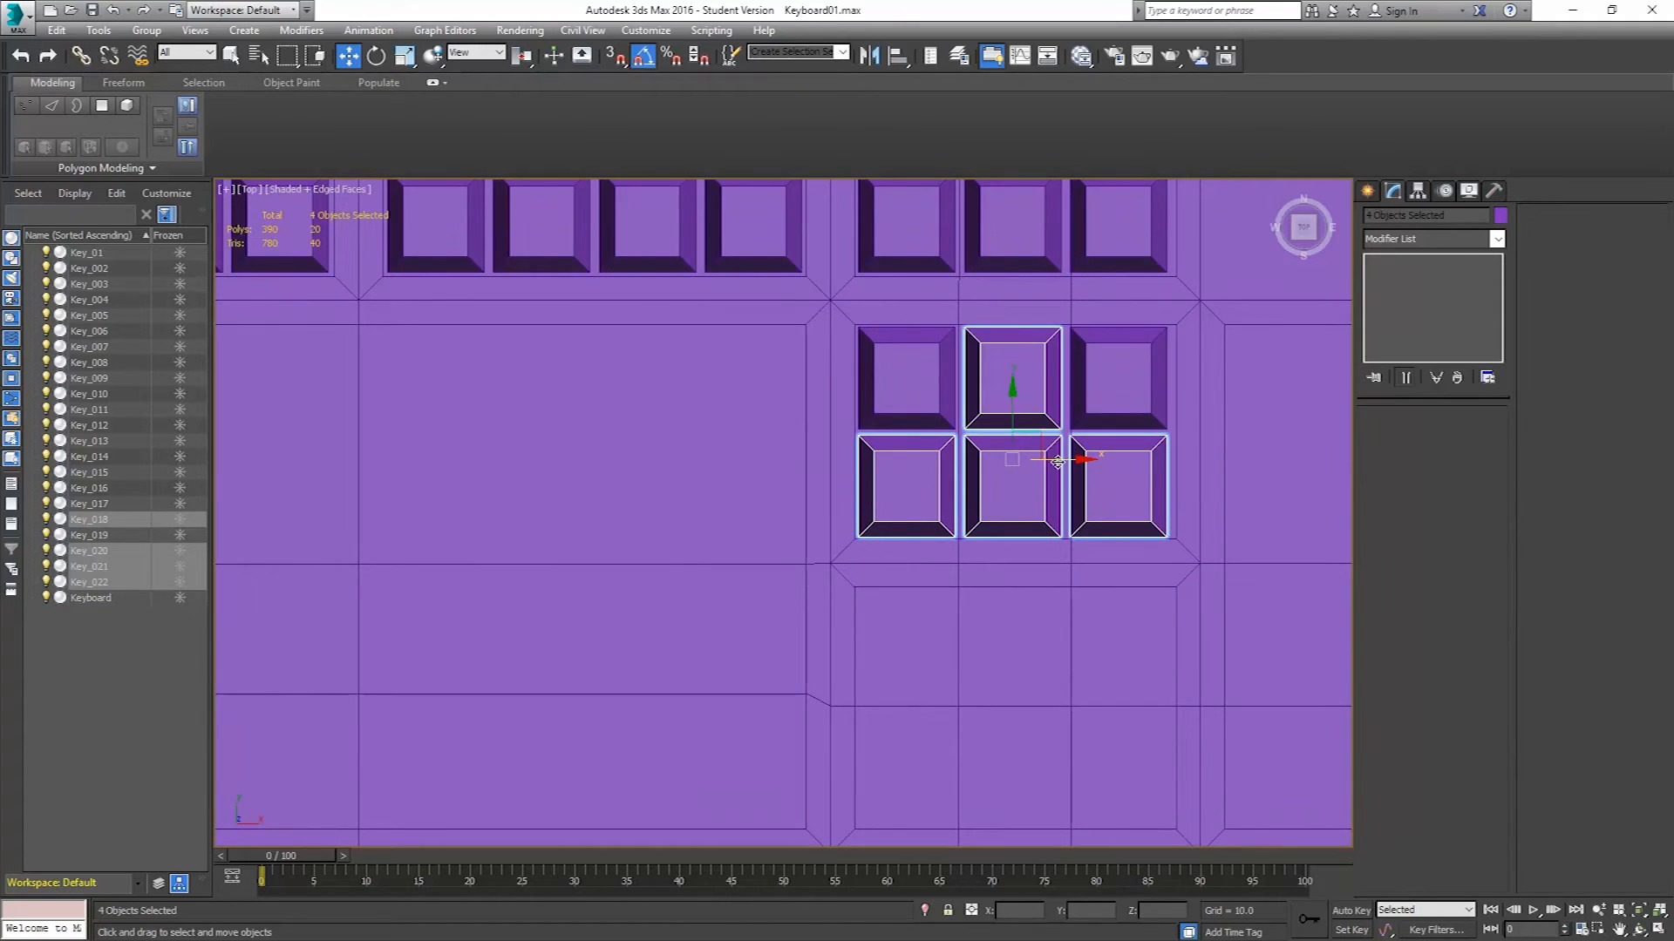
pyautogui.moveTo(1058, 465); pyautogui.dragTo(1055, 394, button='middle')
pyautogui.scroll(-2, 1055, 395)
pyautogui.keyDown('shift'); pyautogui.moveTo(1024, 346); pyautogui.dragTo(988, 529); pyautogui.keyUp('shift')
pyautogui.click(854, 551)
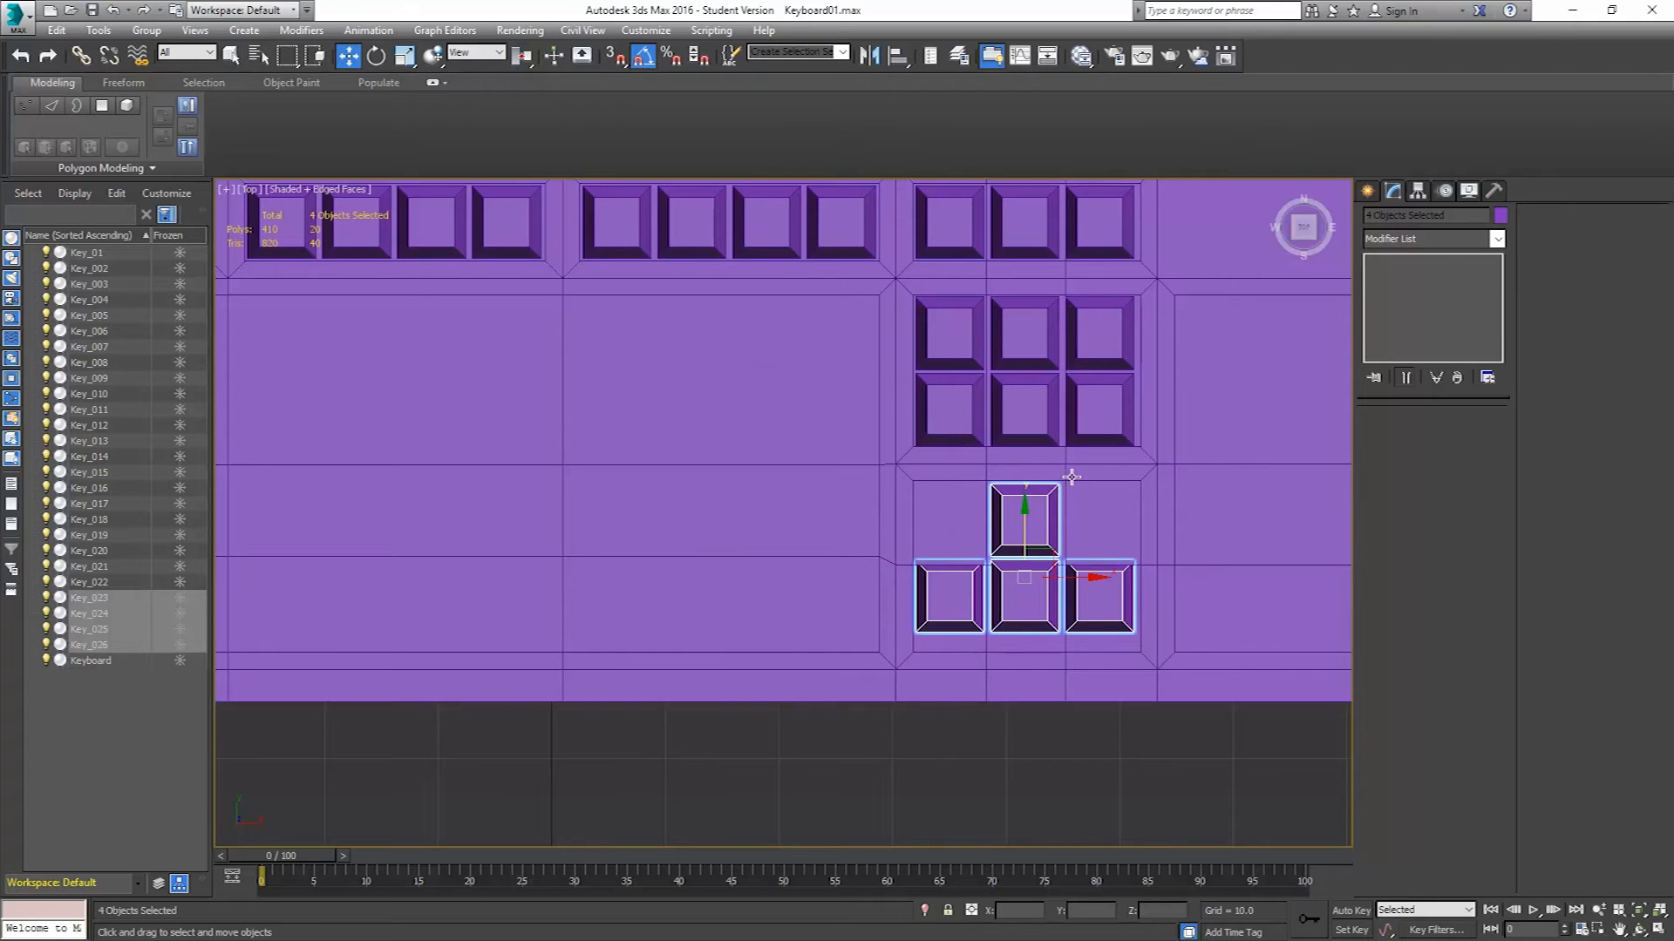
# Select the keyboard body's vertices below the arrow-key row and move them up slightly to meet the keys.
pyautogui.click(1165, 522)
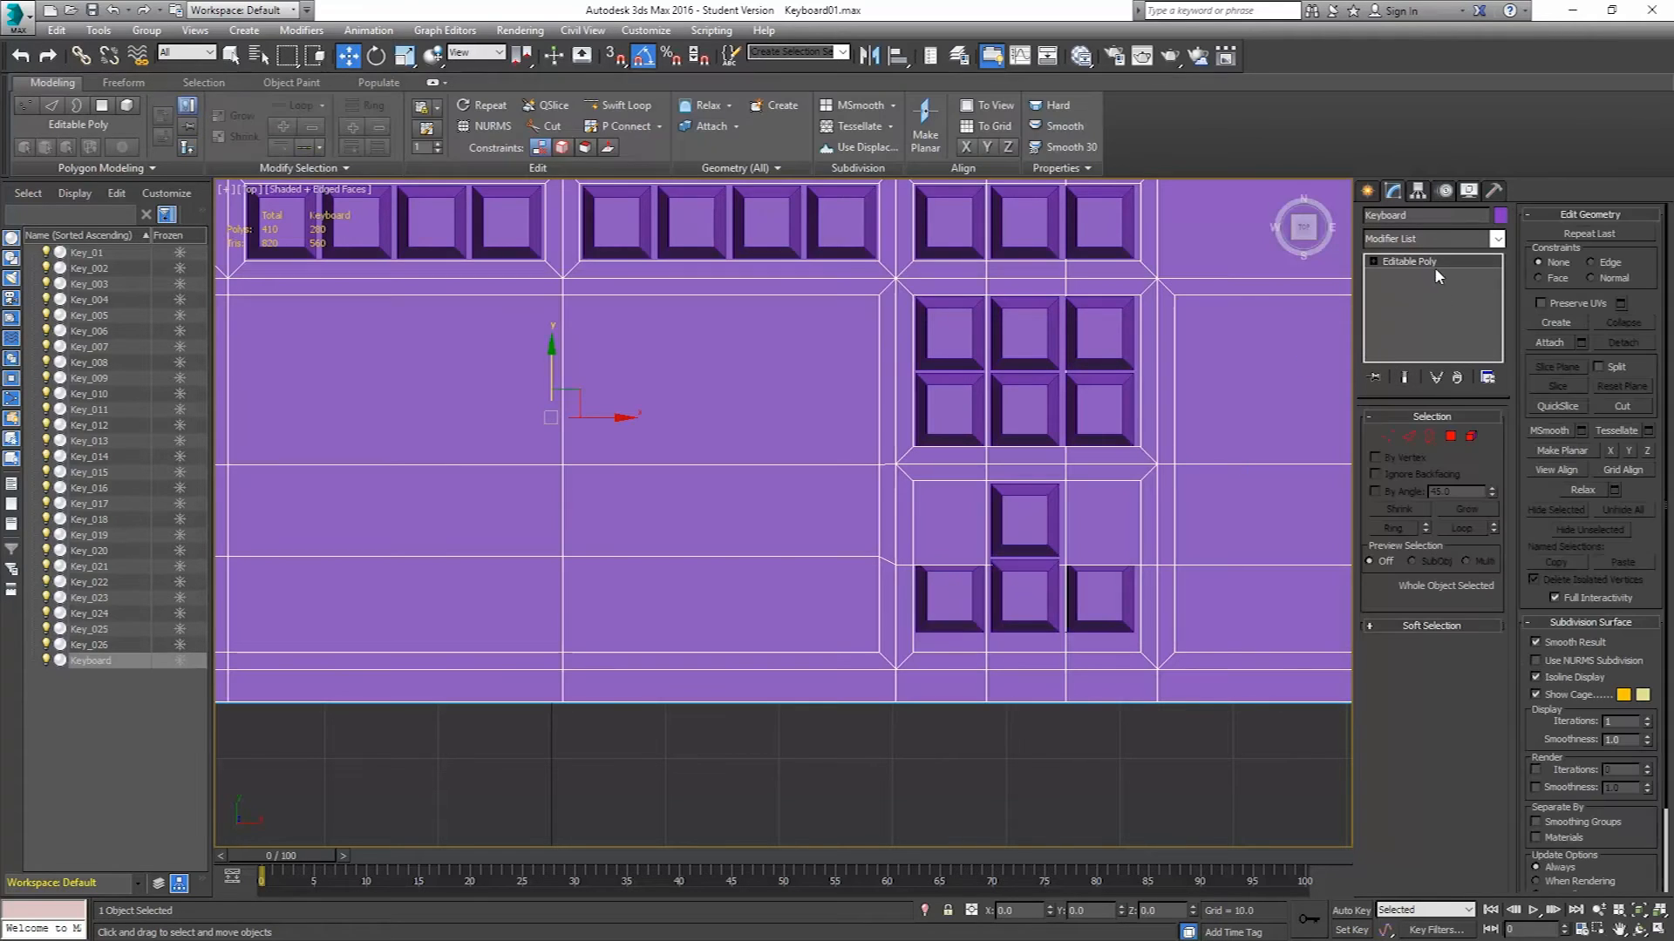
pyautogui.click(1388, 436)
pyautogui.scroll(-2, 1121, 534)
pyautogui.moveTo(1122, 534); pyautogui.dragTo(1073, 457, button='middle')
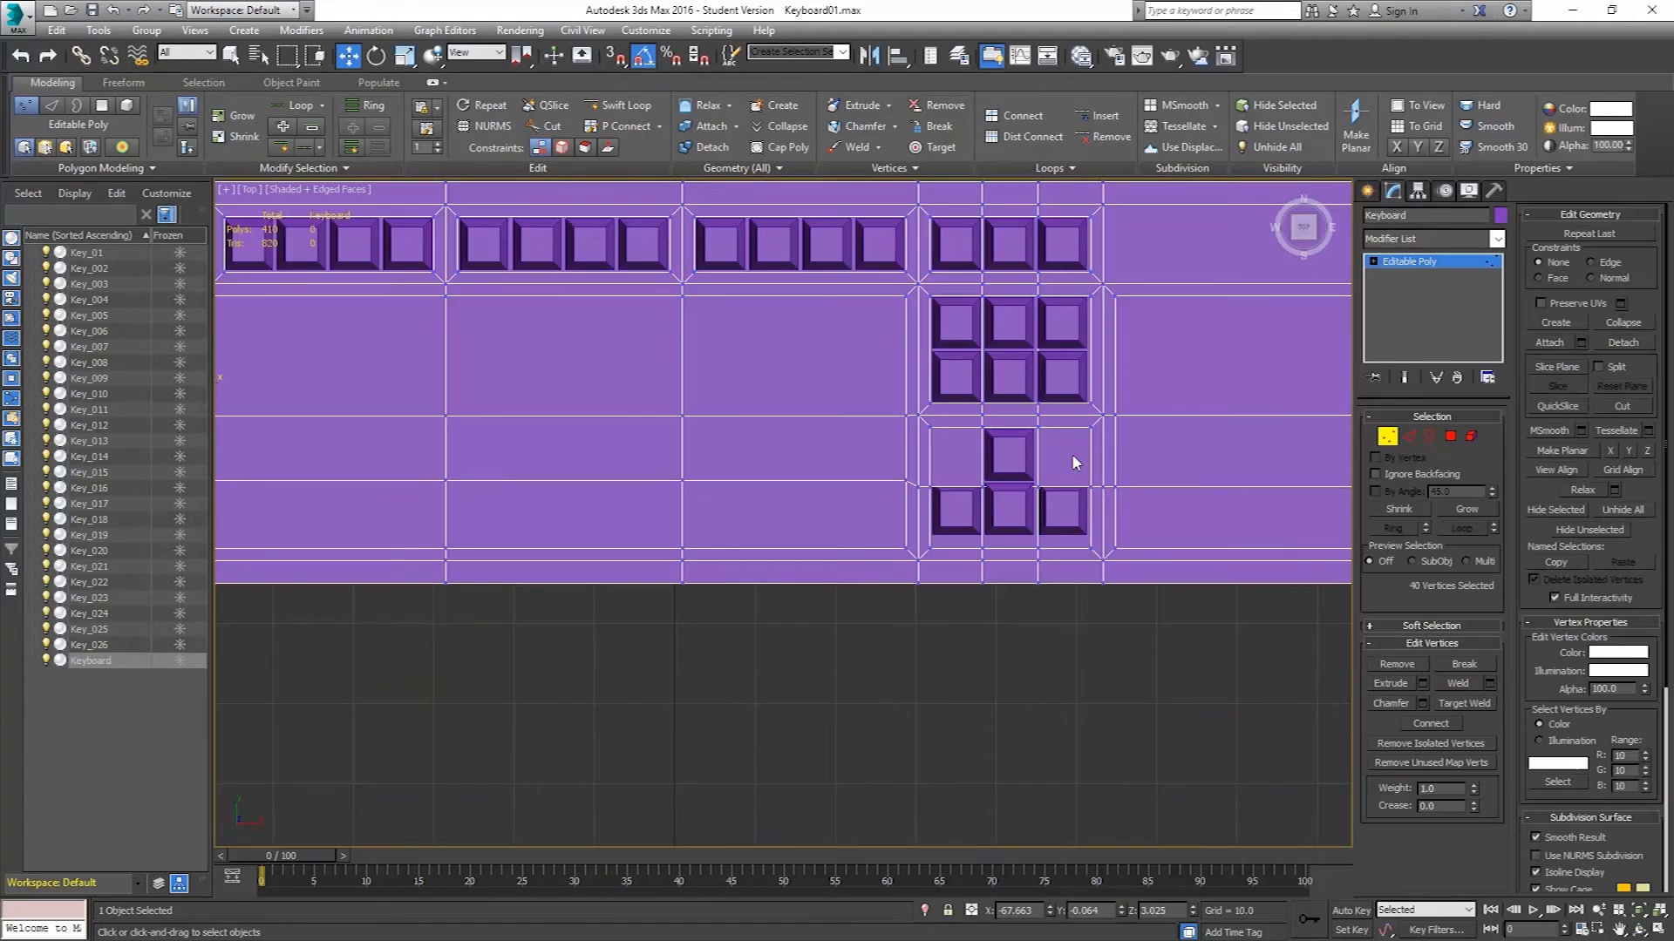
pyautogui.scroll(-2, 1064, 521)
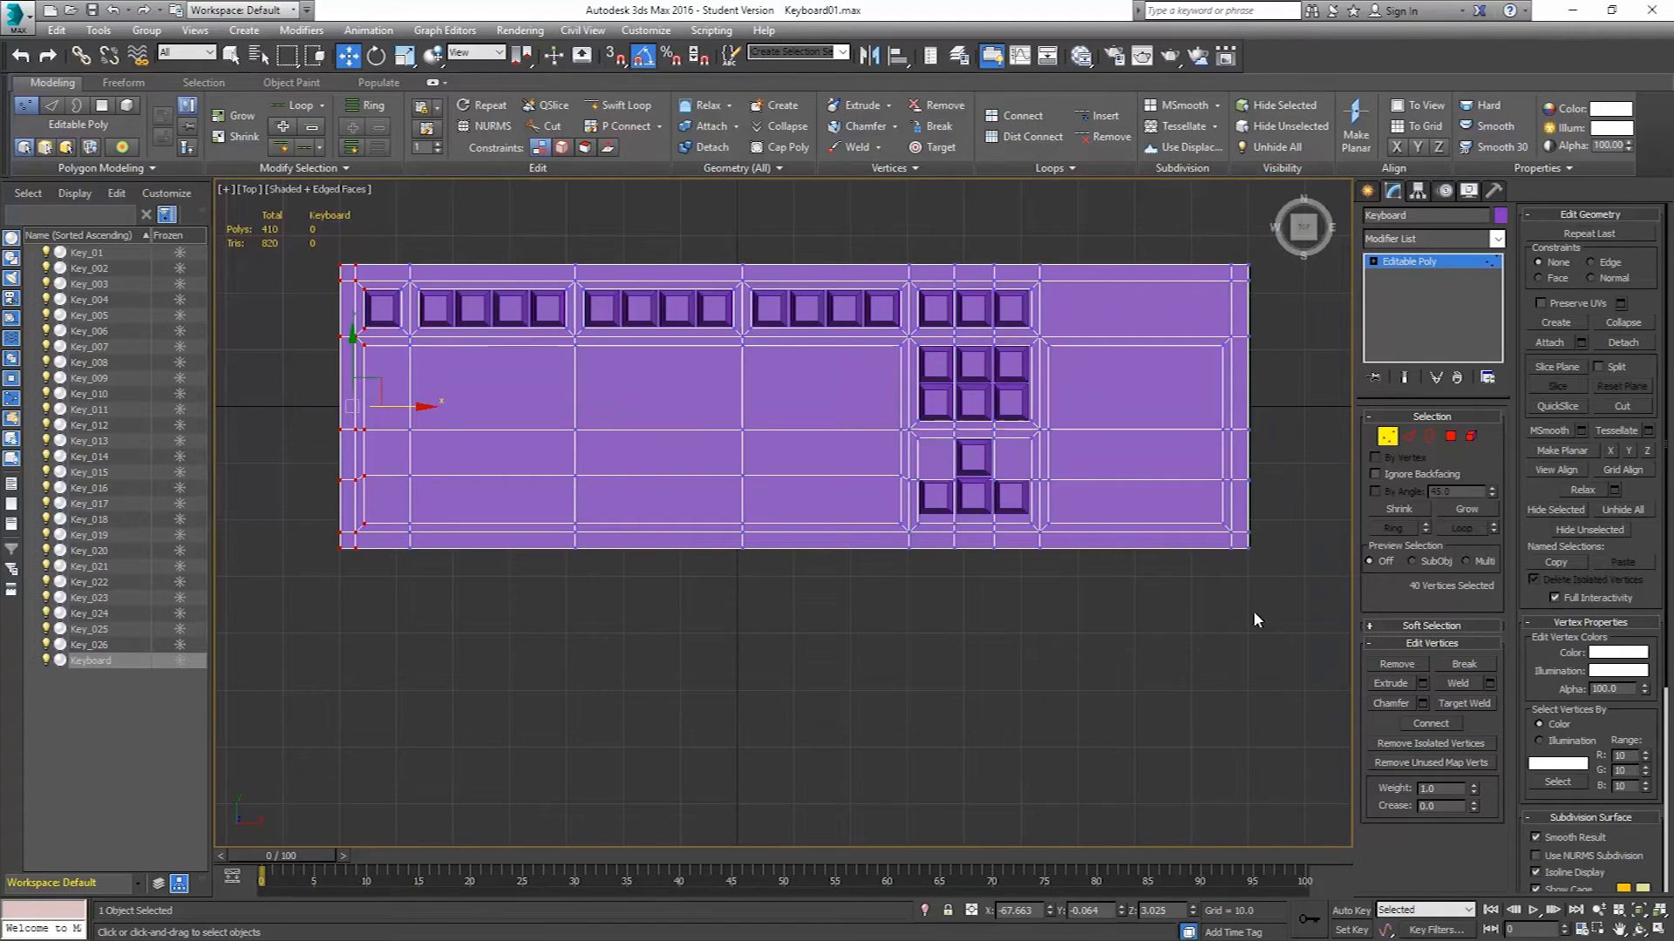
pyautogui.moveTo(1266, 617); pyautogui.dragTo(280, 465)
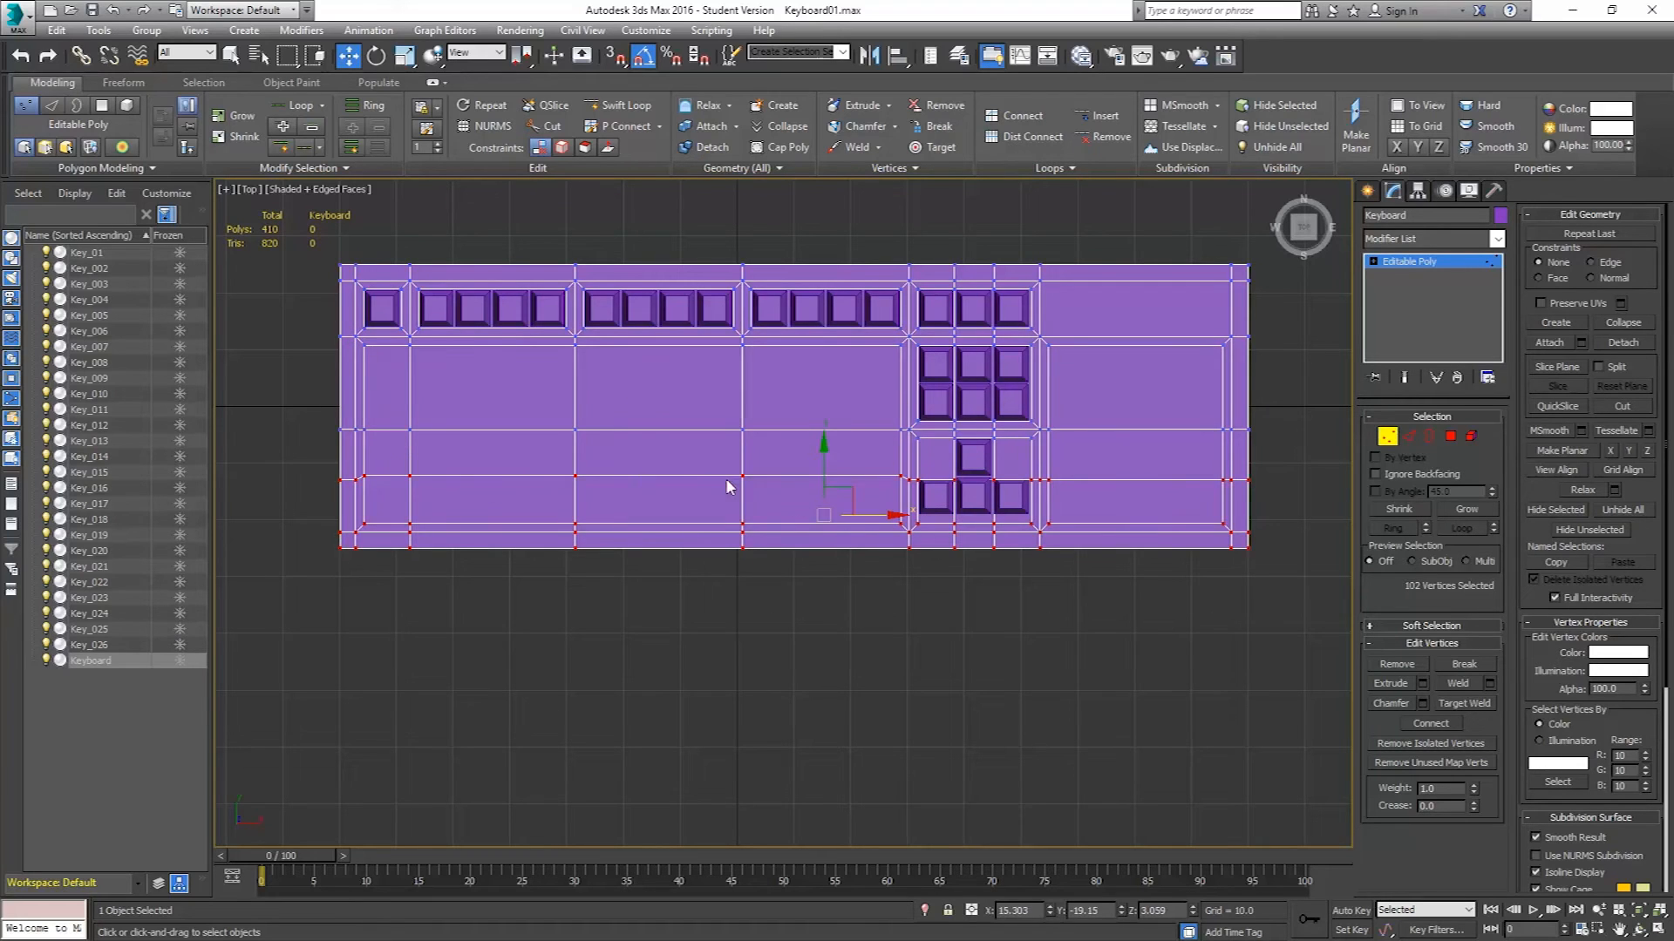
pyautogui.scroll(8, 937, 482)
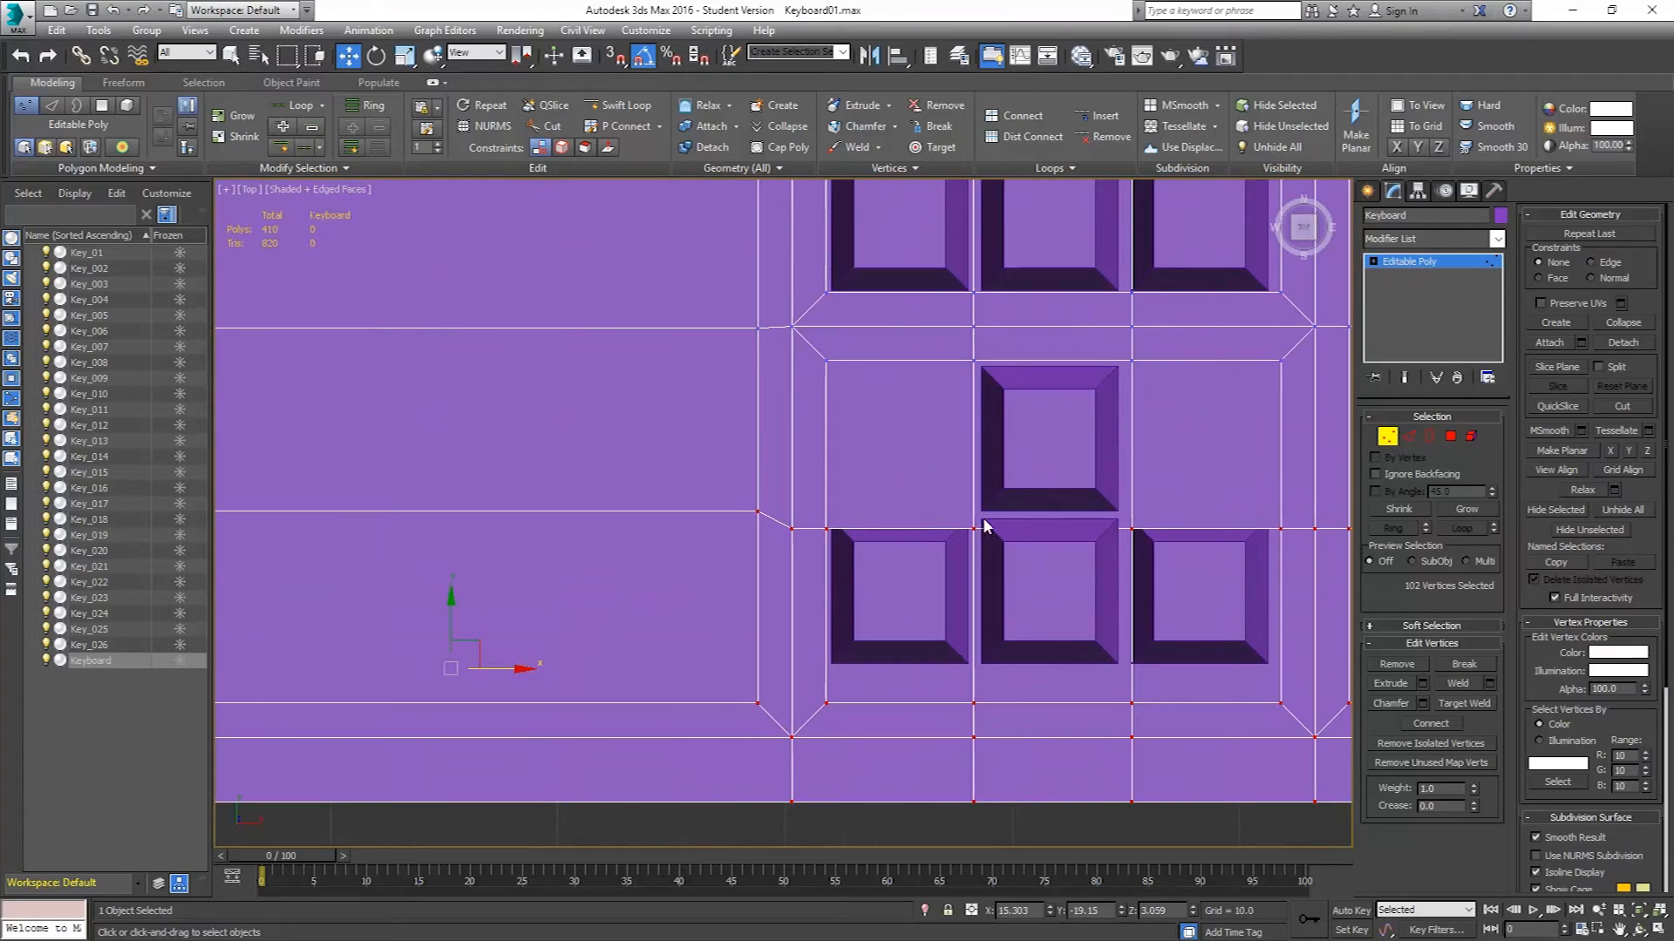
pyautogui.moveTo(447, 605); pyautogui.dragTo(443, 596)
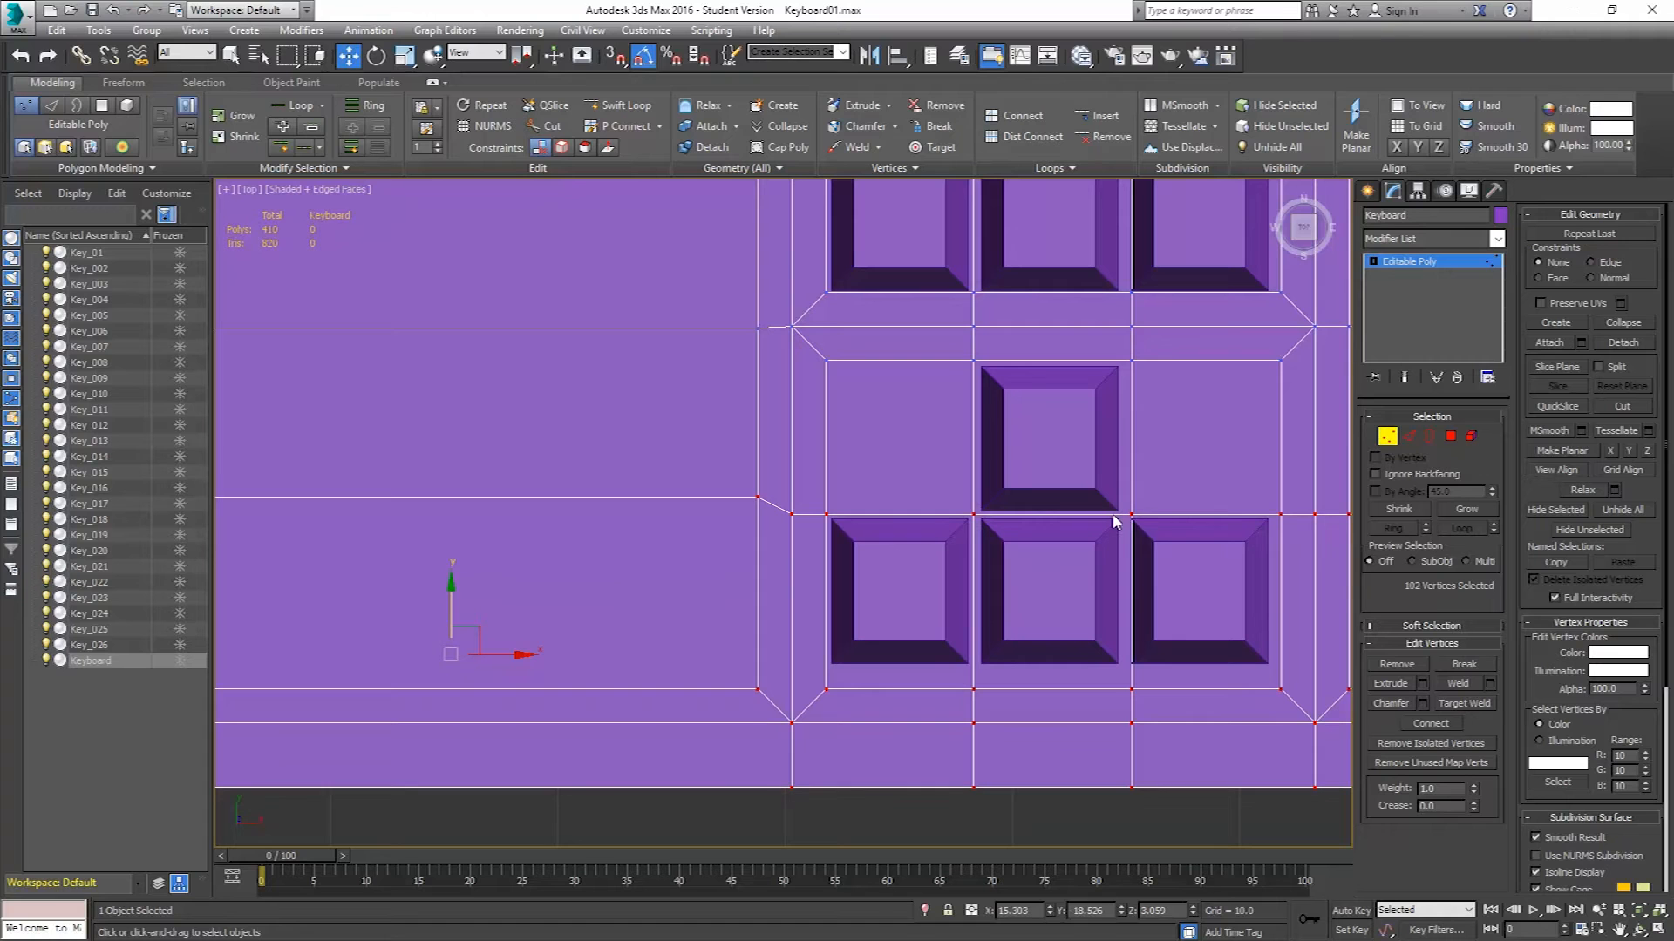
# Select the keyboard body's bottom border vertices and move them up slightly to narrow the lower edge.
pyautogui.moveTo(1117, 515); pyautogui.dragTo(1074, 514, button='middle')
pyautogui.scroll(-3, 1074, 515)
pyautogui.moveTo(1083, 357); pyautogui.dragTo(1007, 209, button='middle')
pyautogui.moveTo(1132, 485); pyautogui.dragTo(1031, 520, button='middle')
pyautogui.scroll(-4, 1031, 520)
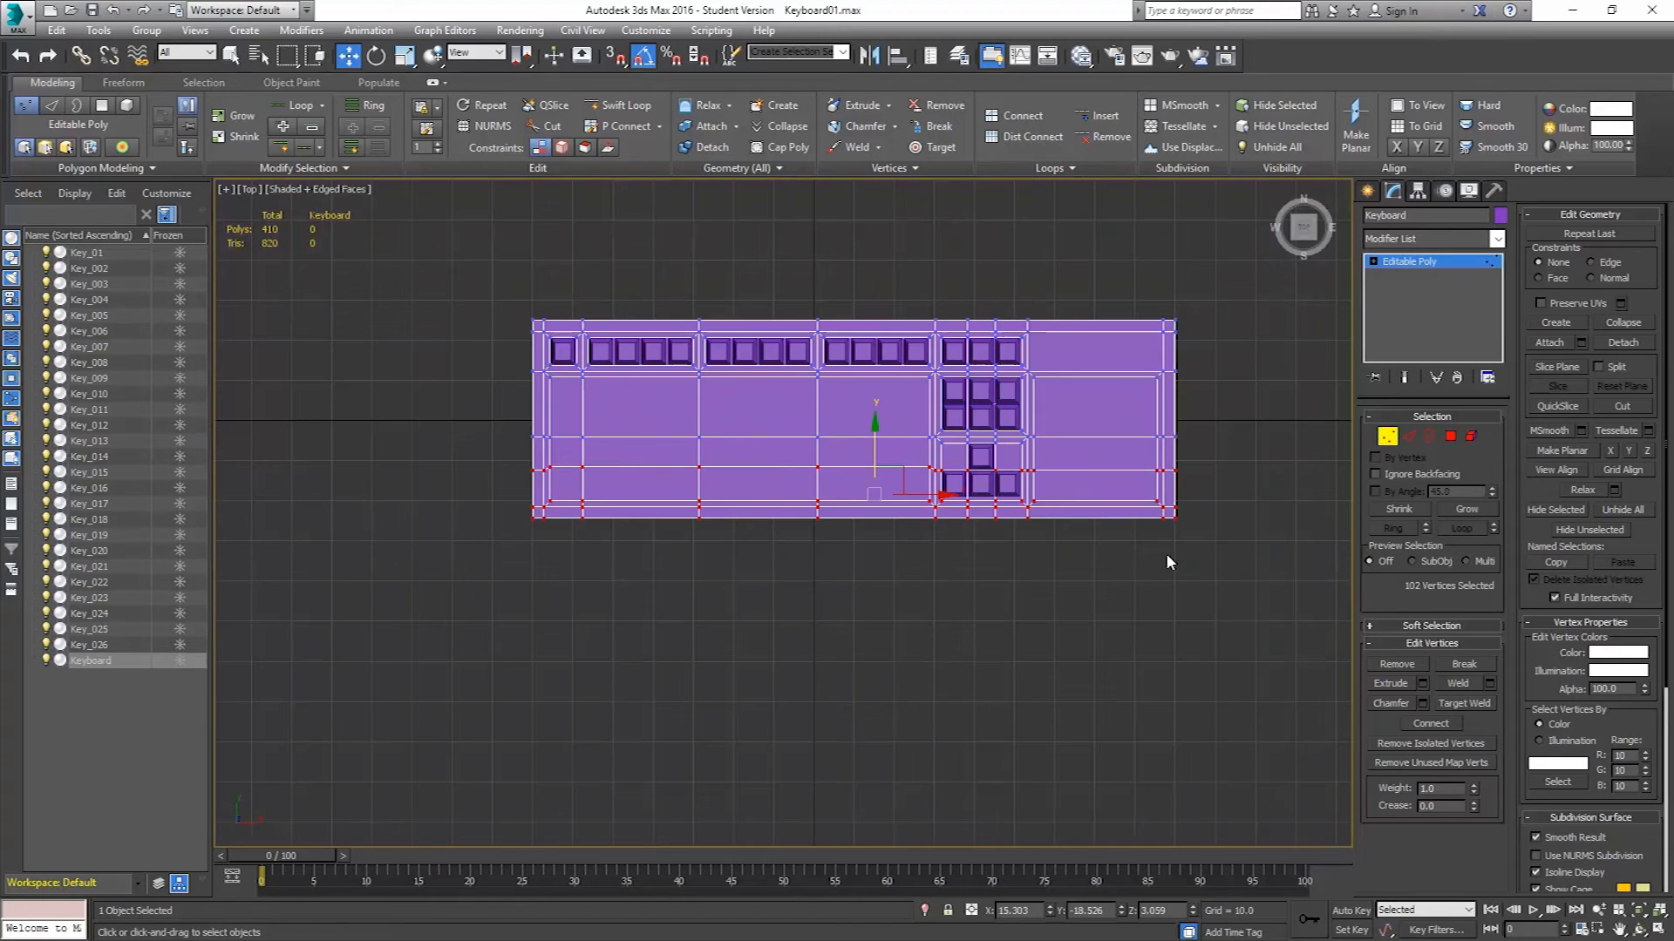
pyautogui.moveTo(1201, 584); pyautogui.dragTo(456, 495)
pyautogui.scroll(5, 942, 499)
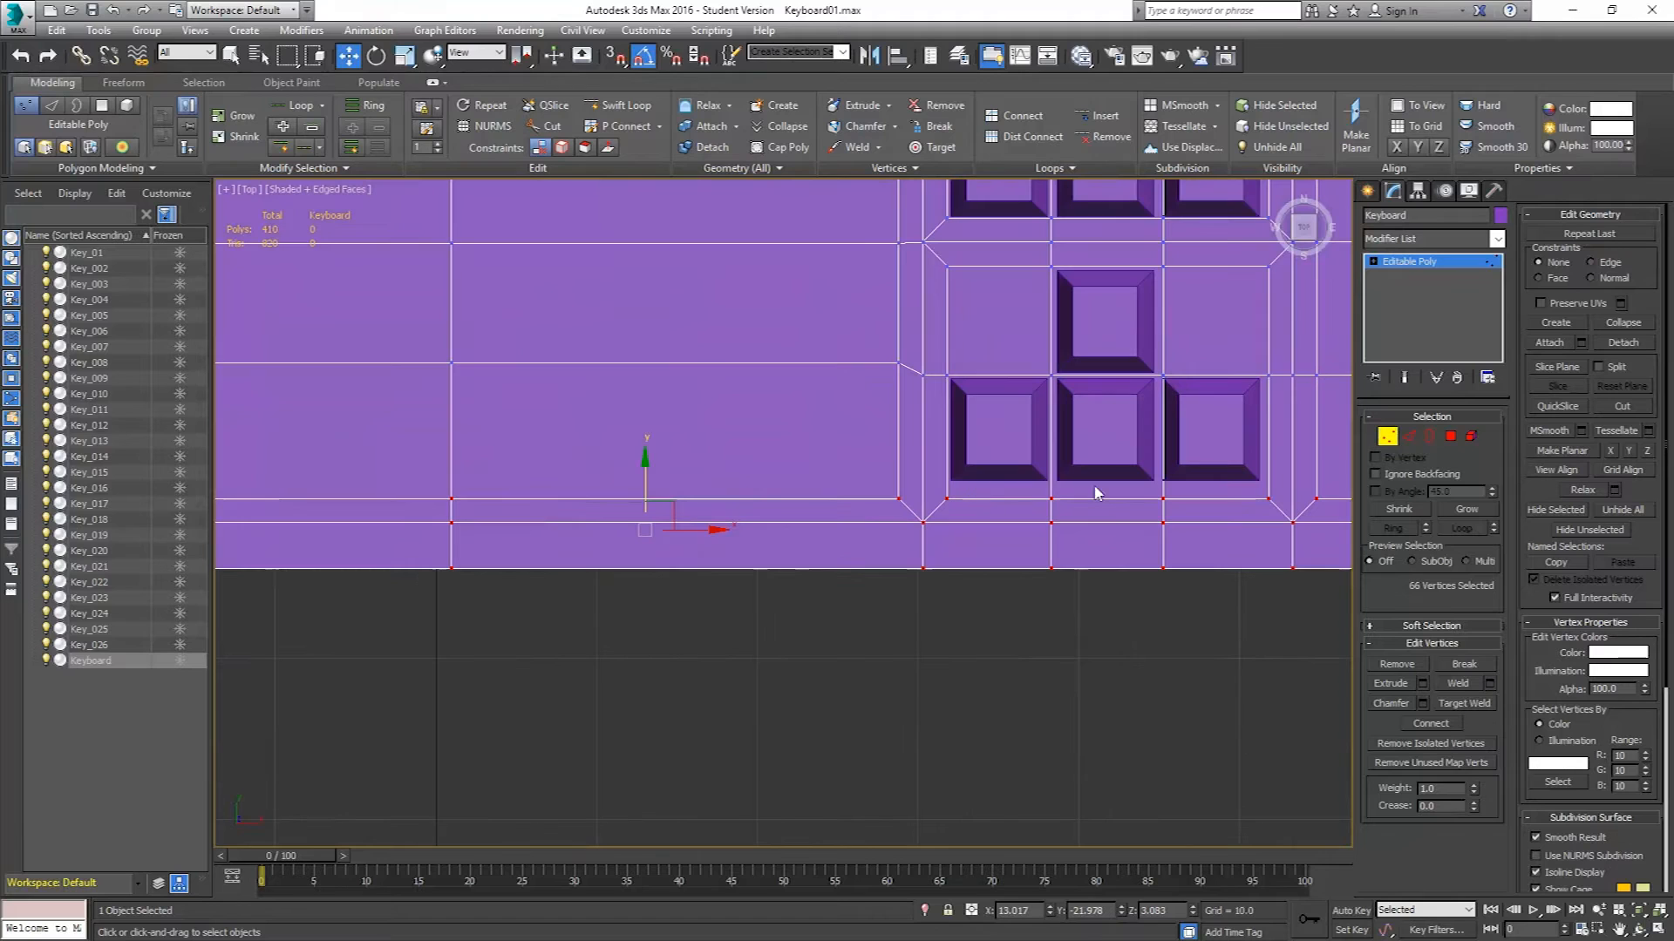
pyautogui.moveTo(644, 476); pyautogui.dragTo(642, 459)
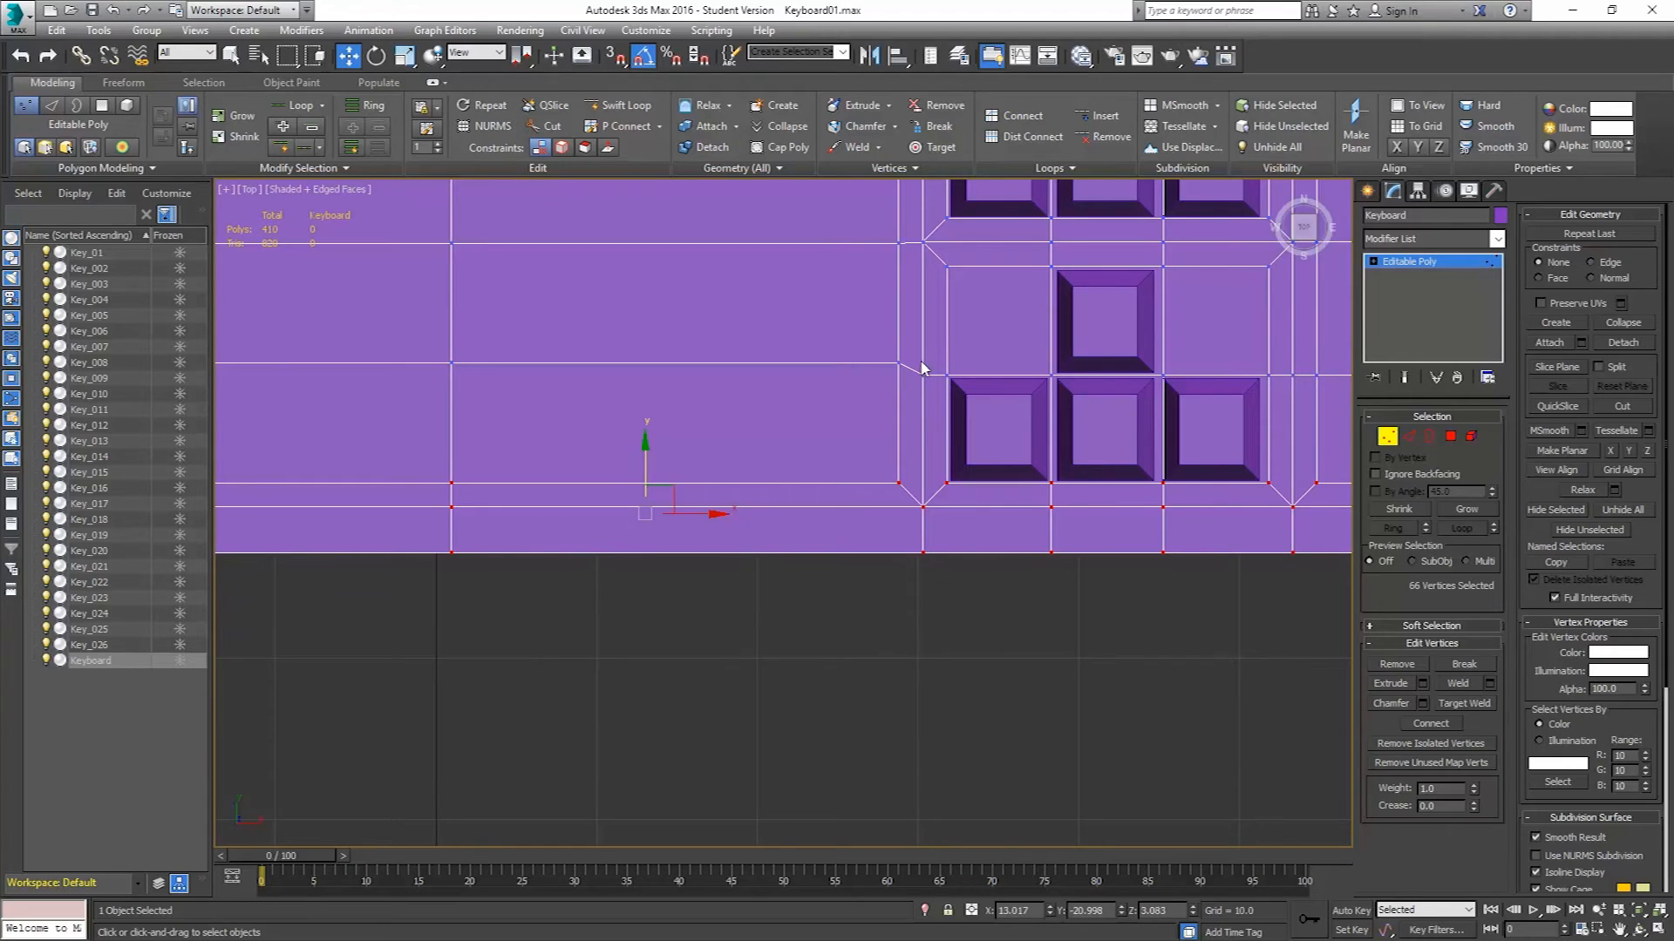
pyautogui.scroll(-6, 922, 368)
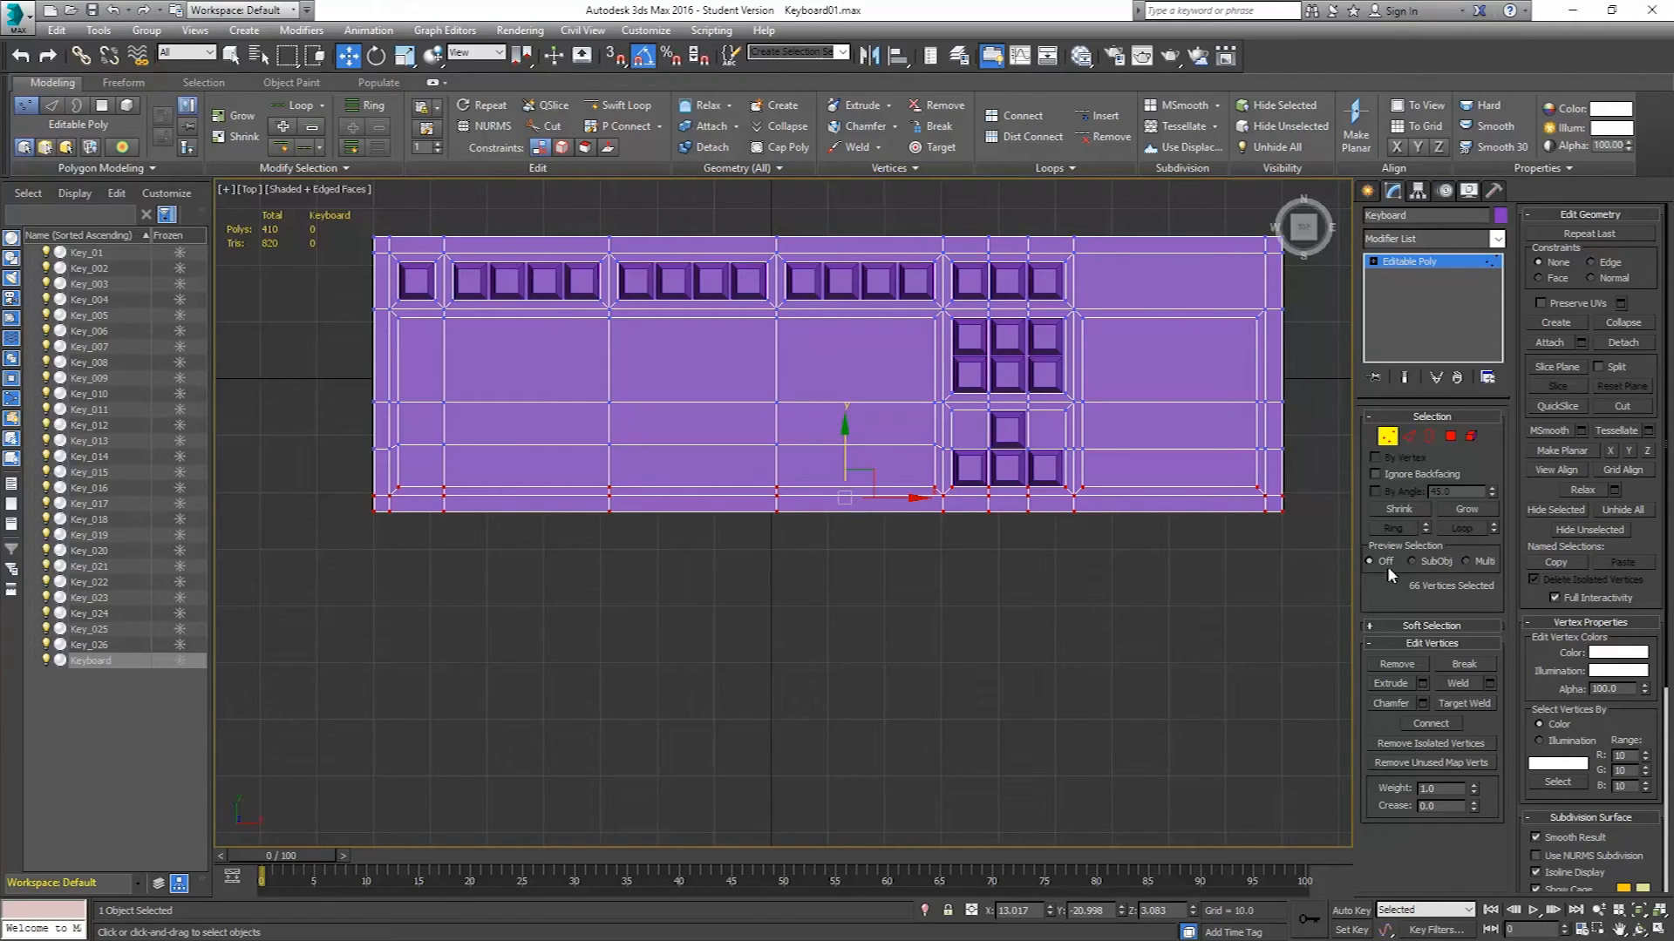
# Select the four rightmost function keys and clone them to the right as copies above the numeric-pad area.
pyautogui.hotkey('alt', 'Tab')
pyautogui.click(1389, 442)
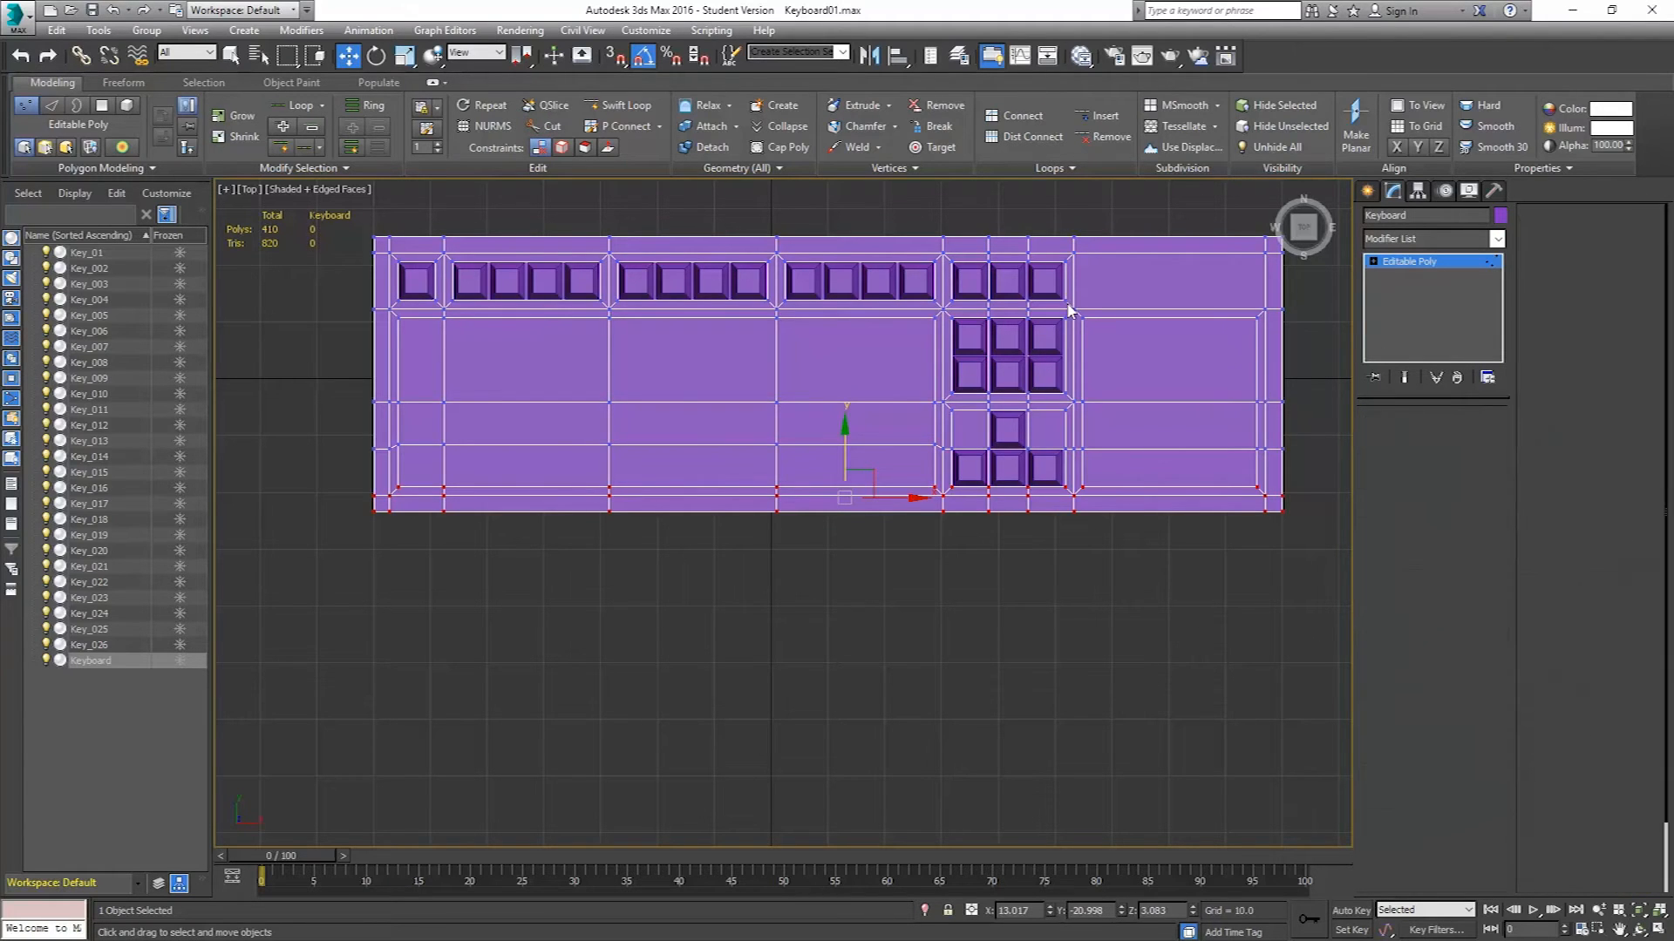
pyautogui.click(916, 279)
pyautogui.keyDown('ctrl'); pyautogui.click(881, 278); pyautogui.keyUp('ctrl')
pyautogui.keyDown('ctrl'); pyautogui.click(840, 279); pyautogui.keyUp('ctrl')
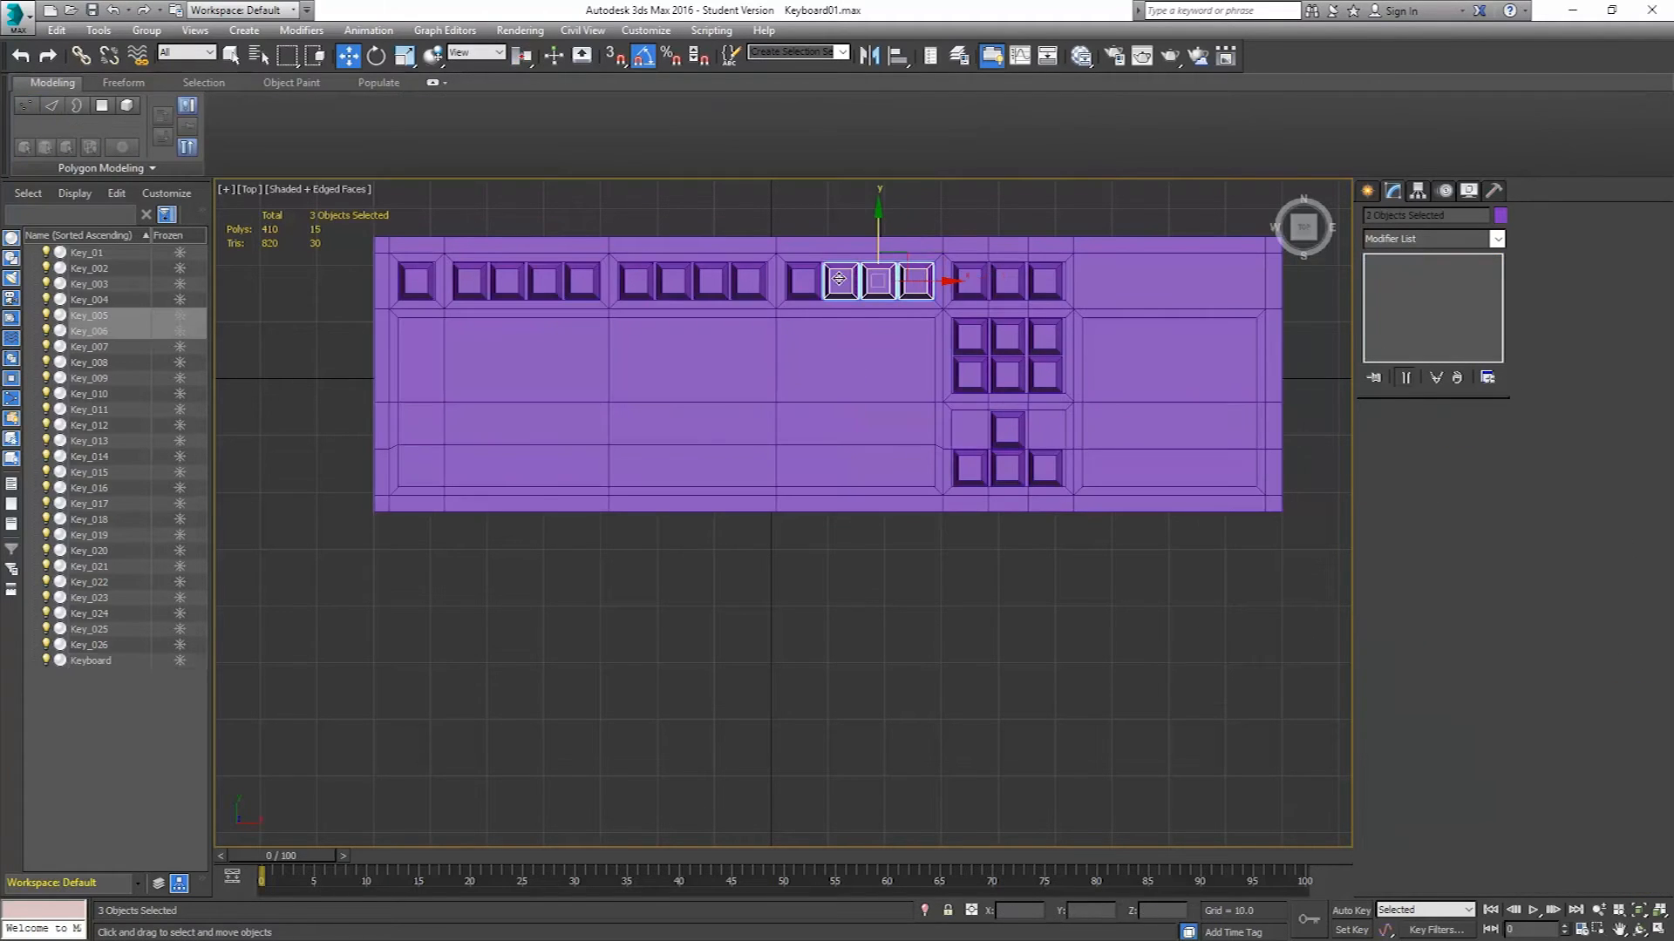
pyautogui.keyDown('ctrl'); pyautogui.click(802, 280); pyautogui.keyUp('ctrl')
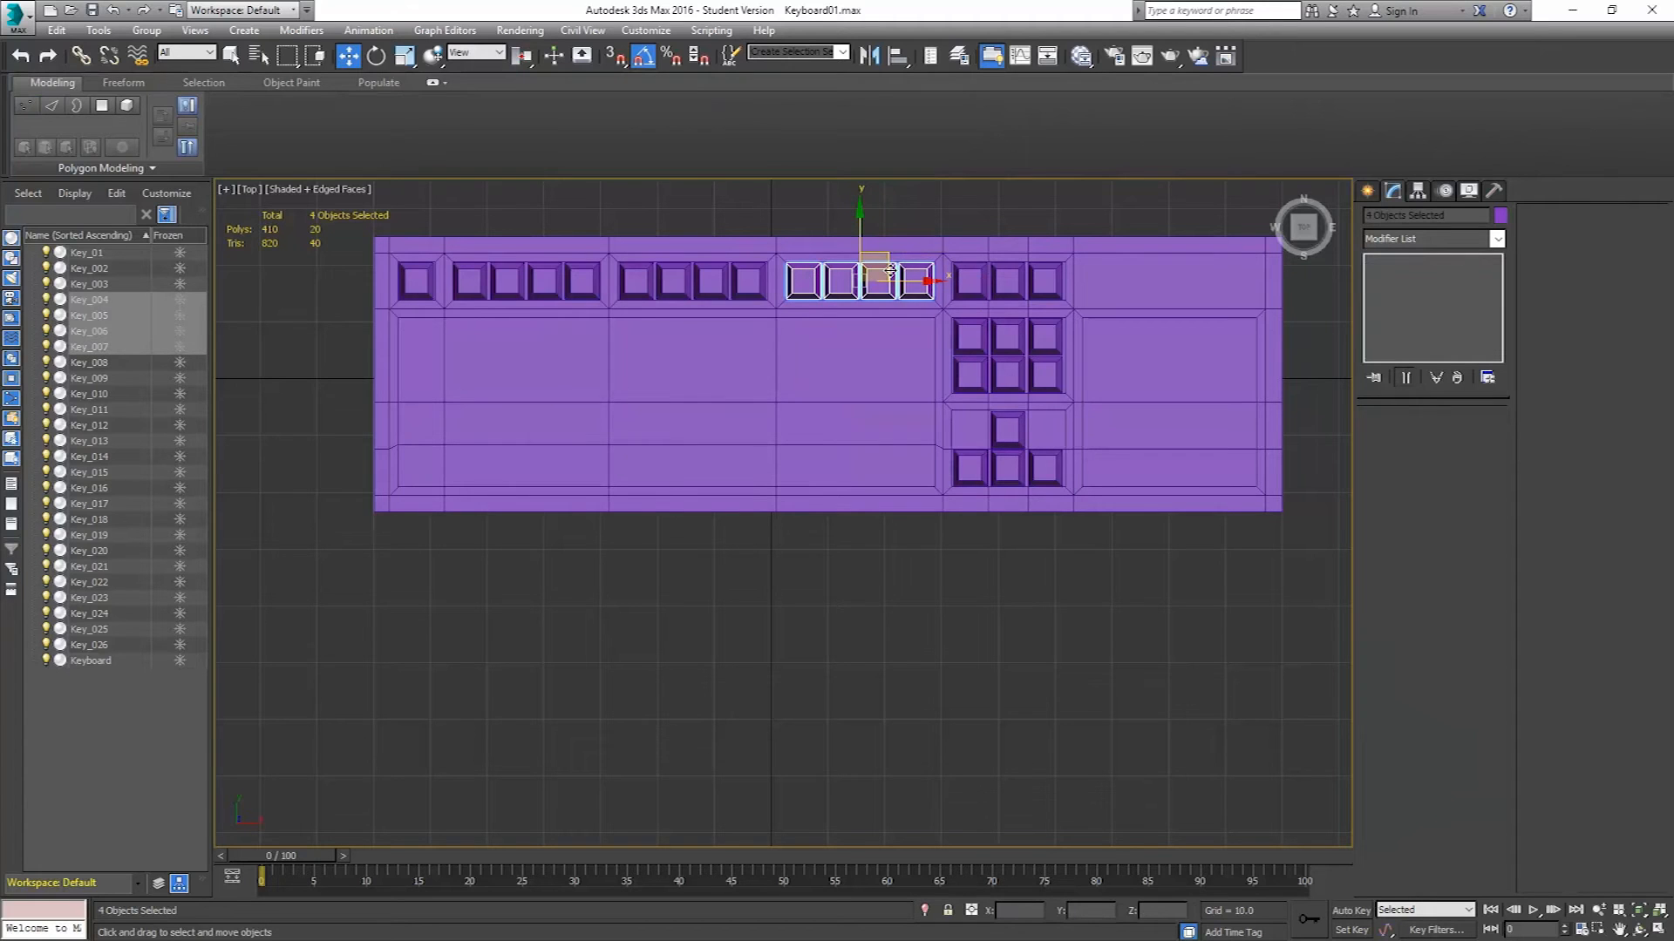
pyautogui.moveTo(885, 259)
pyautogui.keyDown('shift'); pyautogui.mouseDown()
pyautogui.moveTo(1190, 317)
pyautogui.moveTo(1167, 317)
pyautogui.mouseUp(); pyautogui.keyUp('shift')
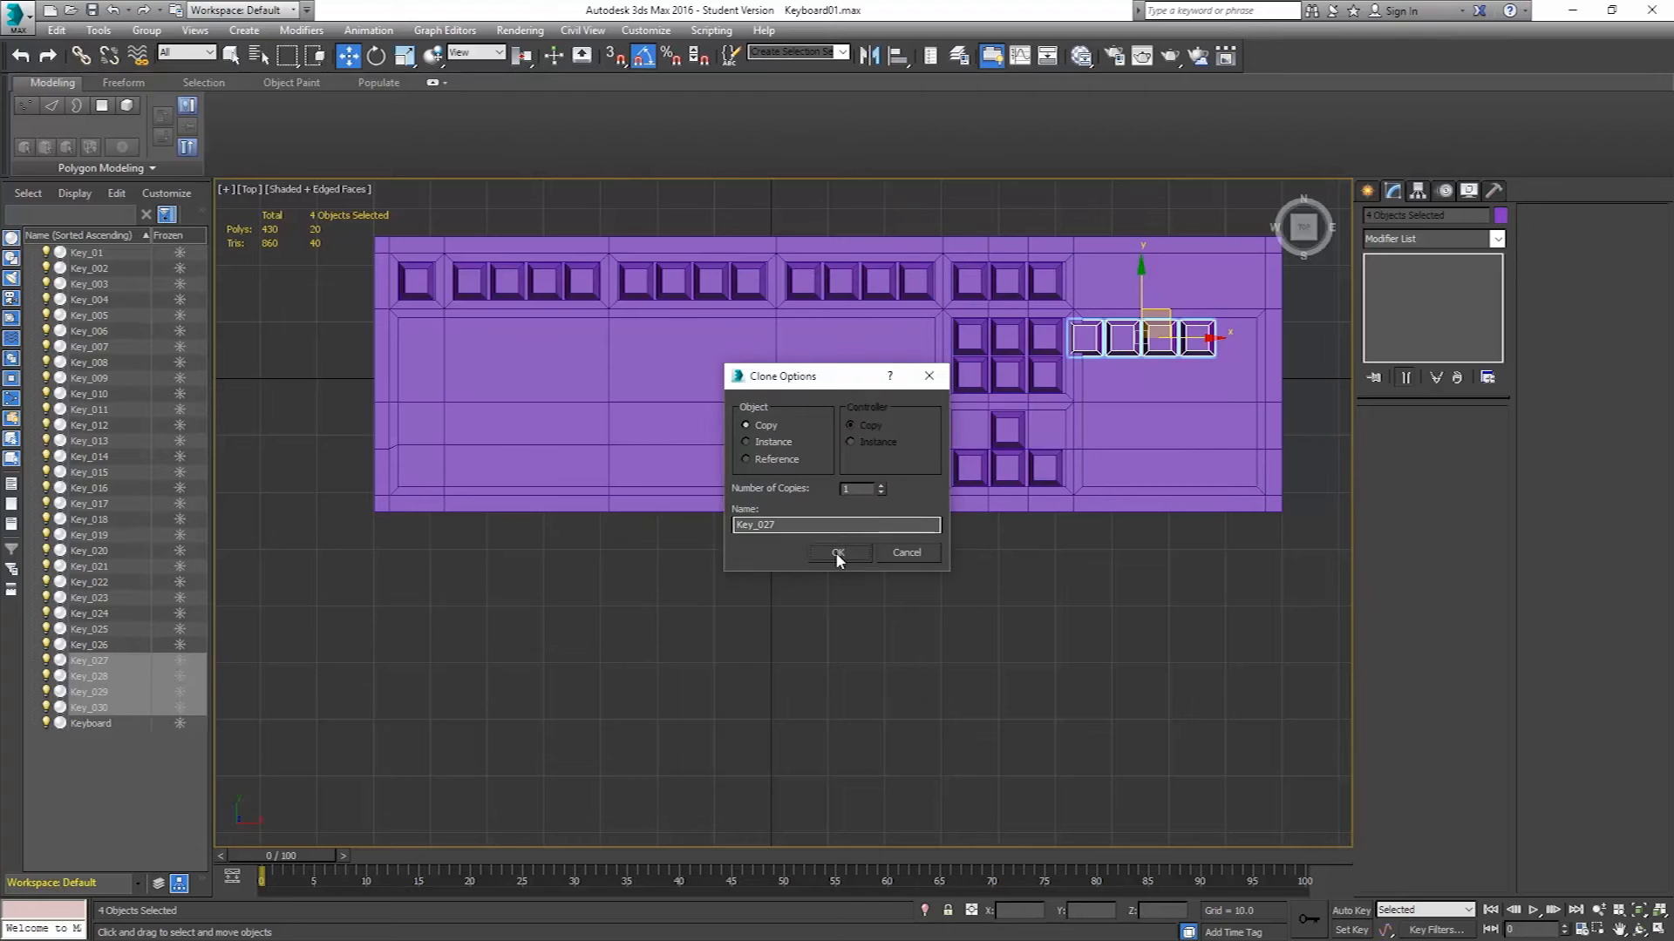
pyautogui.click(835, 552)
# Nudge the four new keys into alignment over the numeric-pad area.
pyautogui.scroll(8, 989, 401)
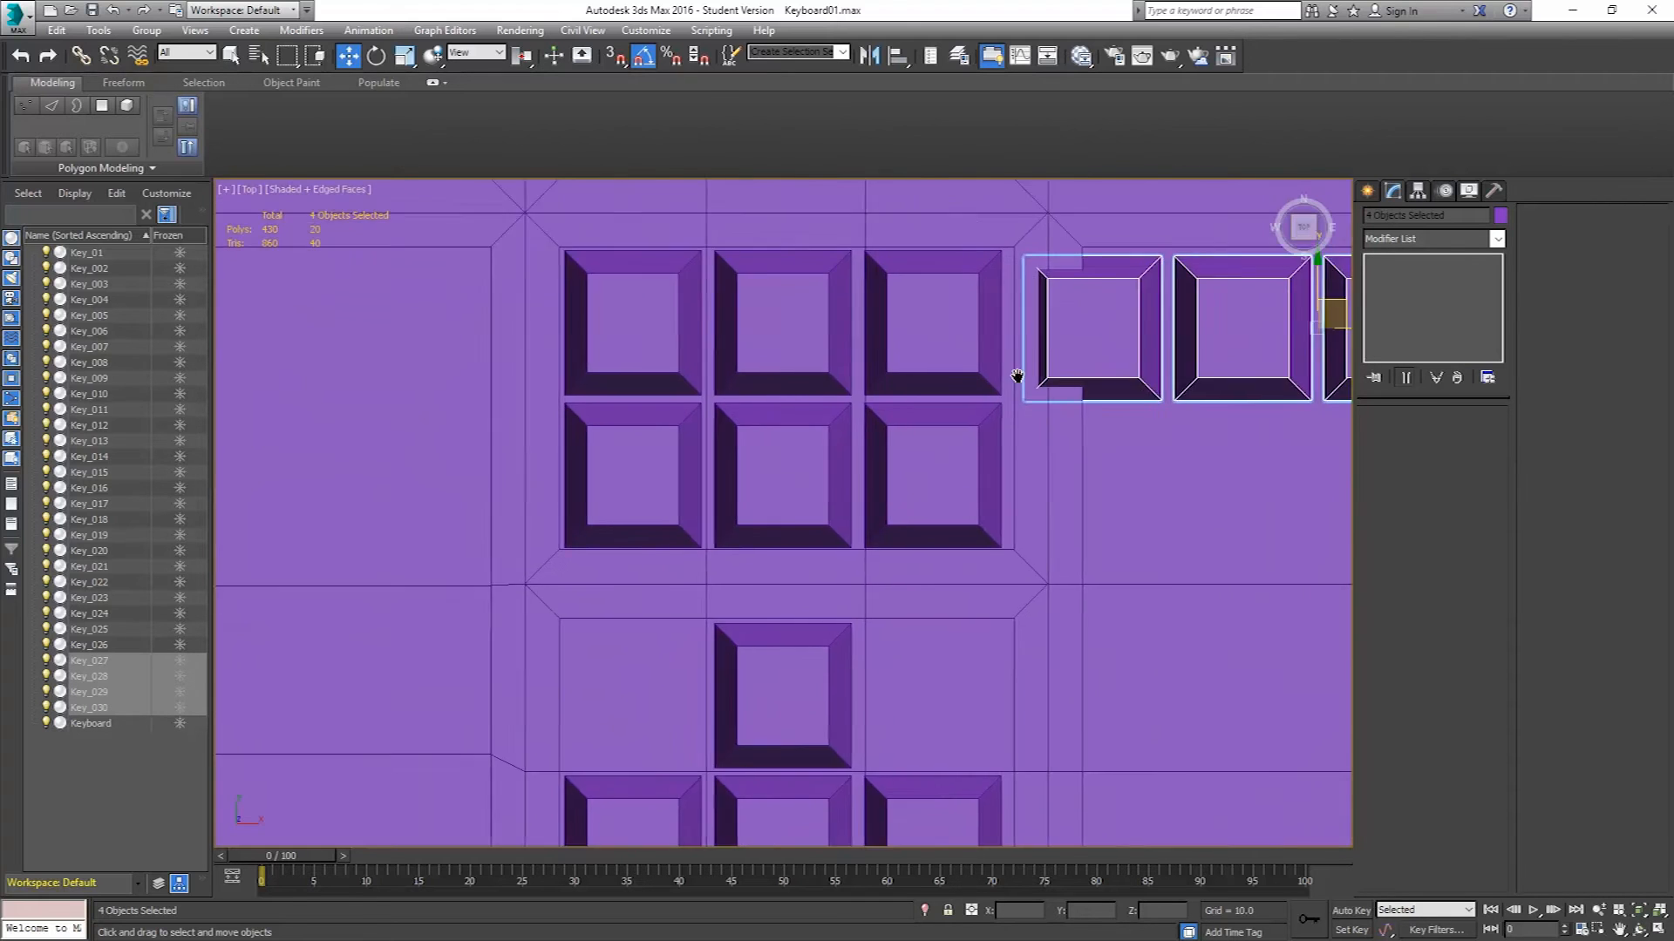
pyautogui.scroll(2, 899, 419)
pyautogui.scroll(3, 1142, 422)
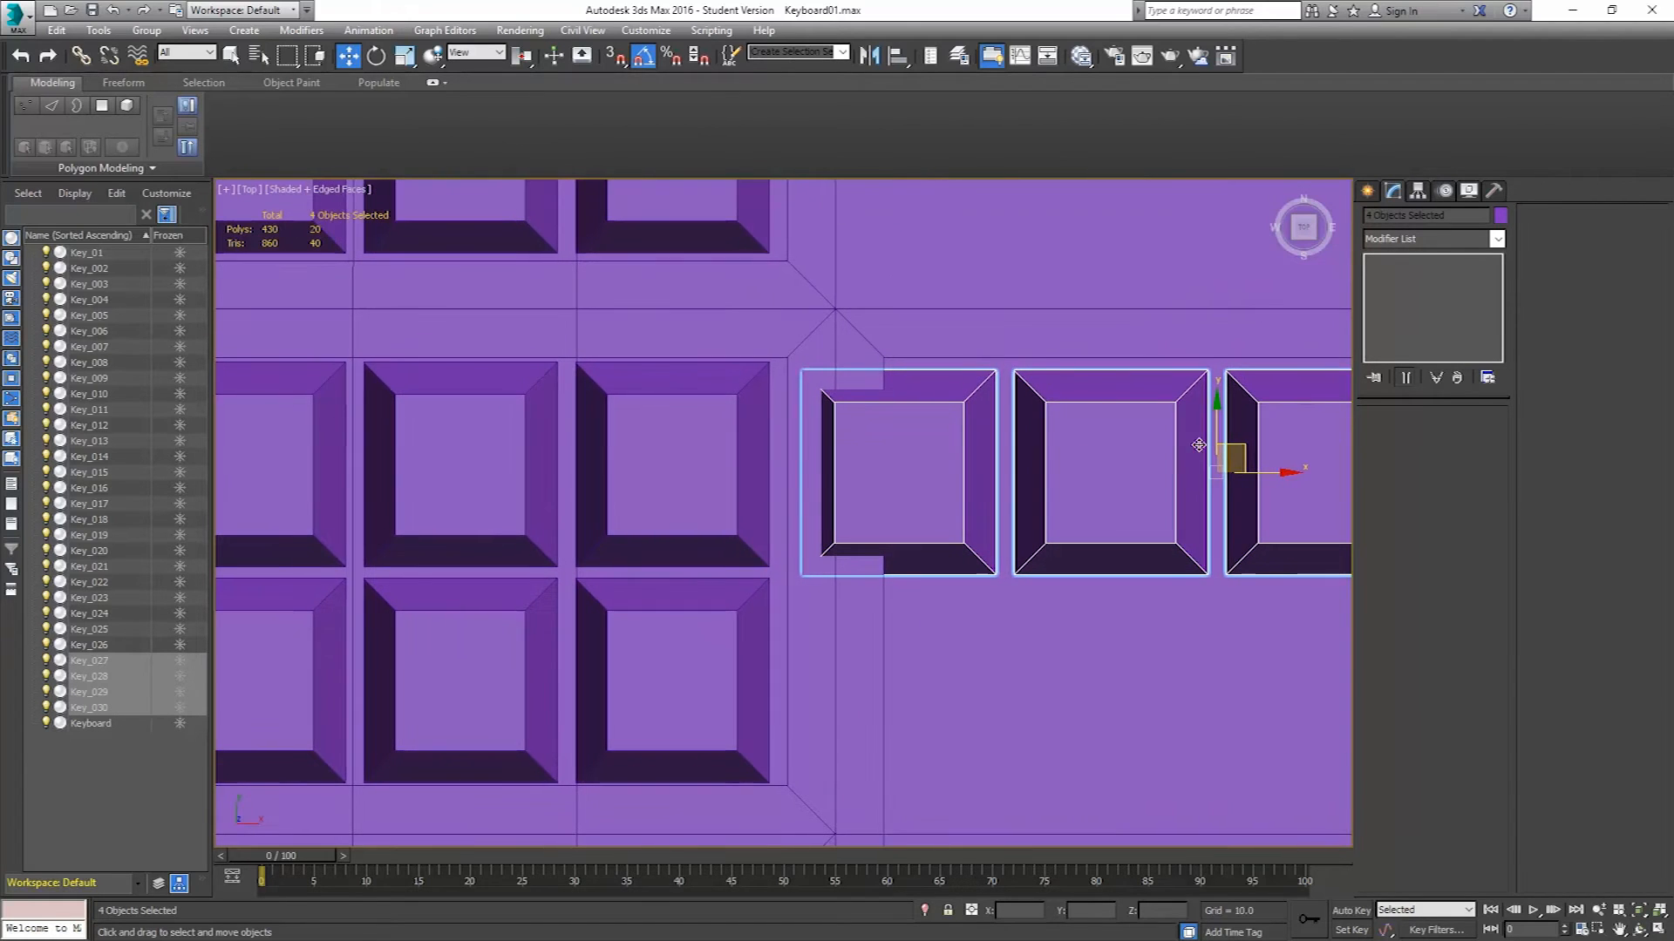
pyautogui.moveTo(1233, 464); pyautogui.dragTo(1211, 446)
pyautogui.scroll(-2, 770, 510)
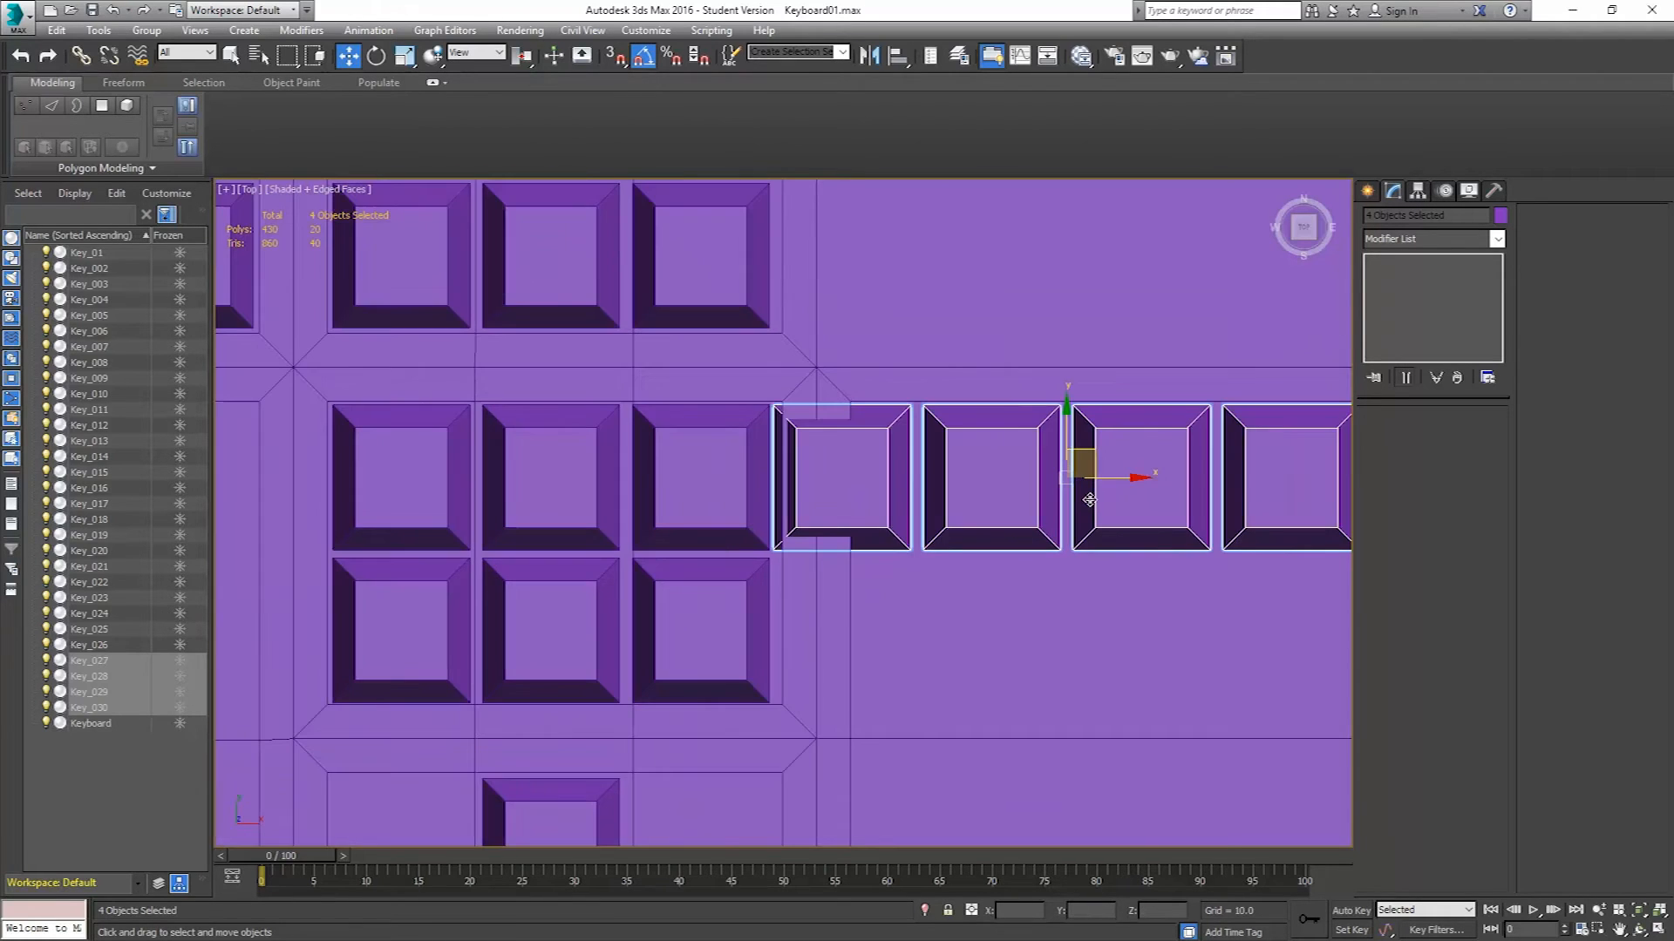
pyautogui.moveTo(1119, 480); pyautogui.dragTo(1202, 490)
pyautogui.scroll(-4, 797, 485)
# Select the keyboard body's right-edge vertices and move them left to narrow the body around the new keys.
pyautogui.click(1034, 419)
pyautogui.click(1388, 437)
pyautogui.moveTo(1147, 298); pyautogui.dragTo(1046, 827)
pyautogui.moveTo(1138, 554); pyautogui.dragTo(1105, 565)
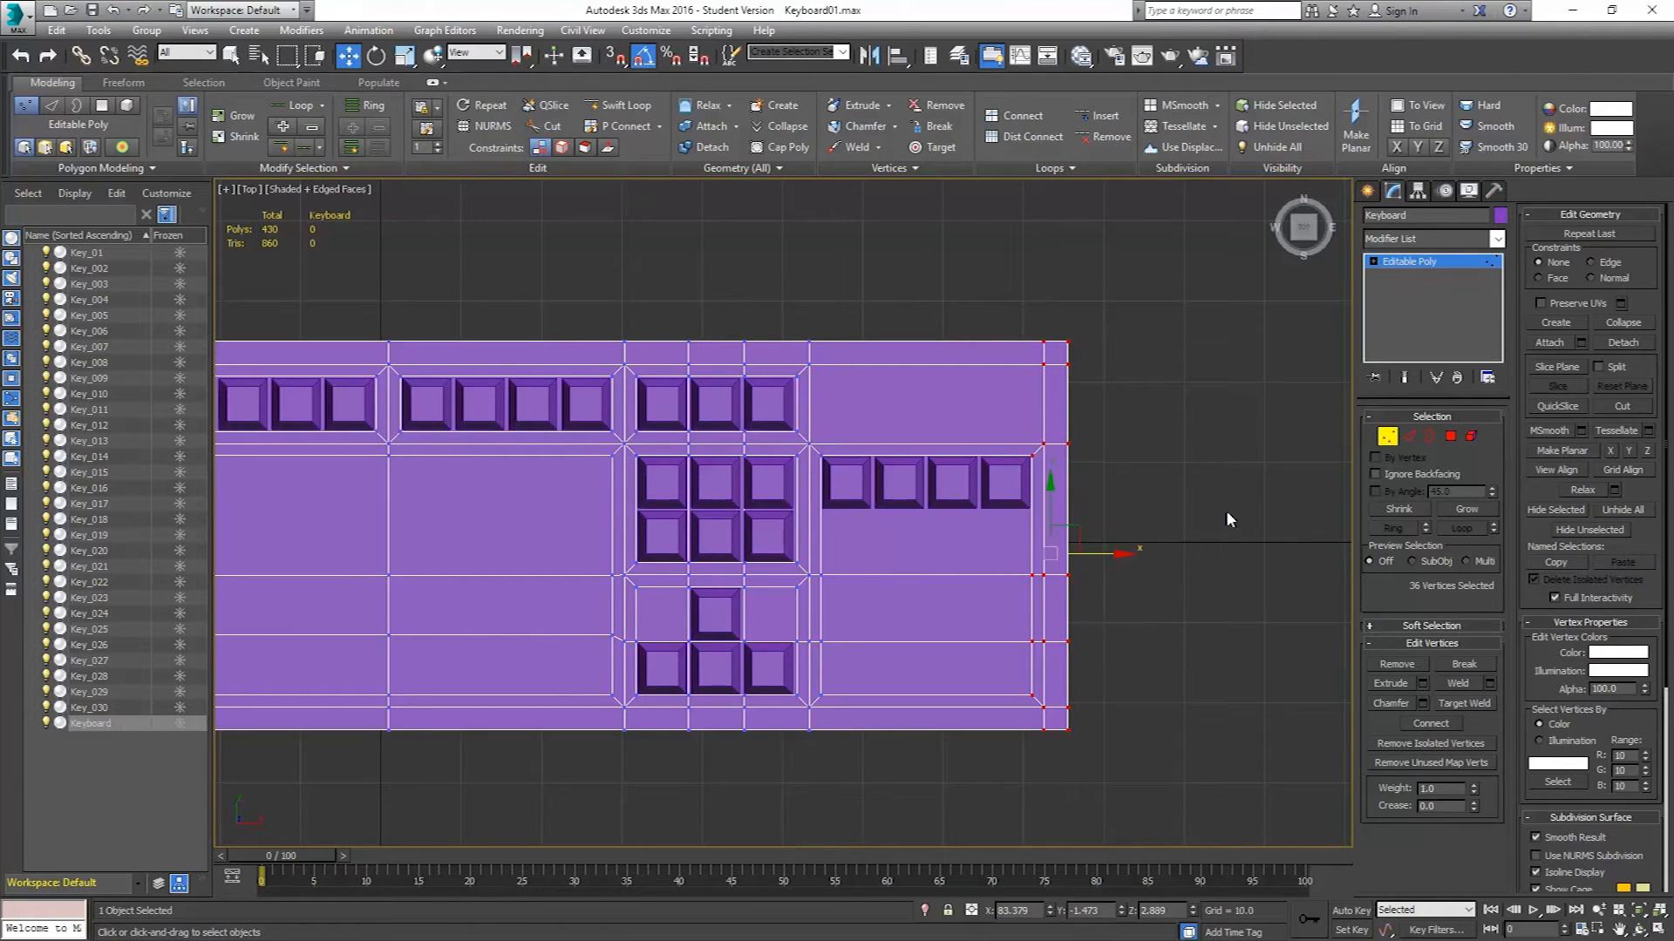
# Select the first three keys of the new row and clone them downward as 4 copies to form the numeric pad.
pyautogui.click(1387, 436)
pyautogui.click(846, 481)
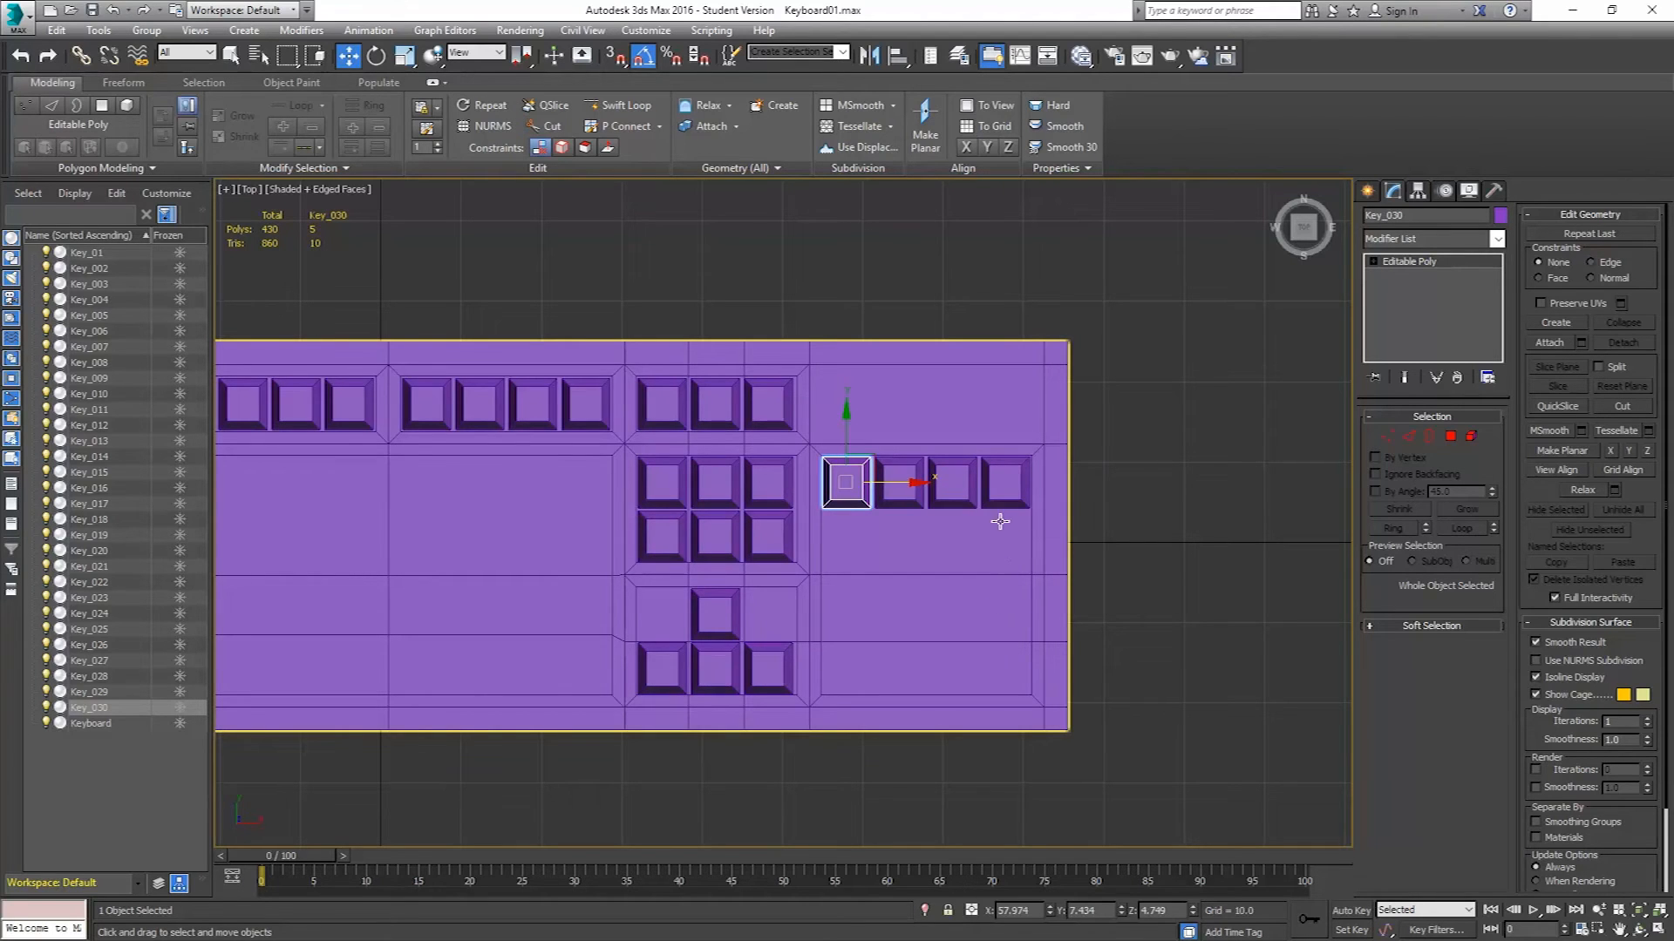
pyautogui.hotkey('alt', 'Tab')
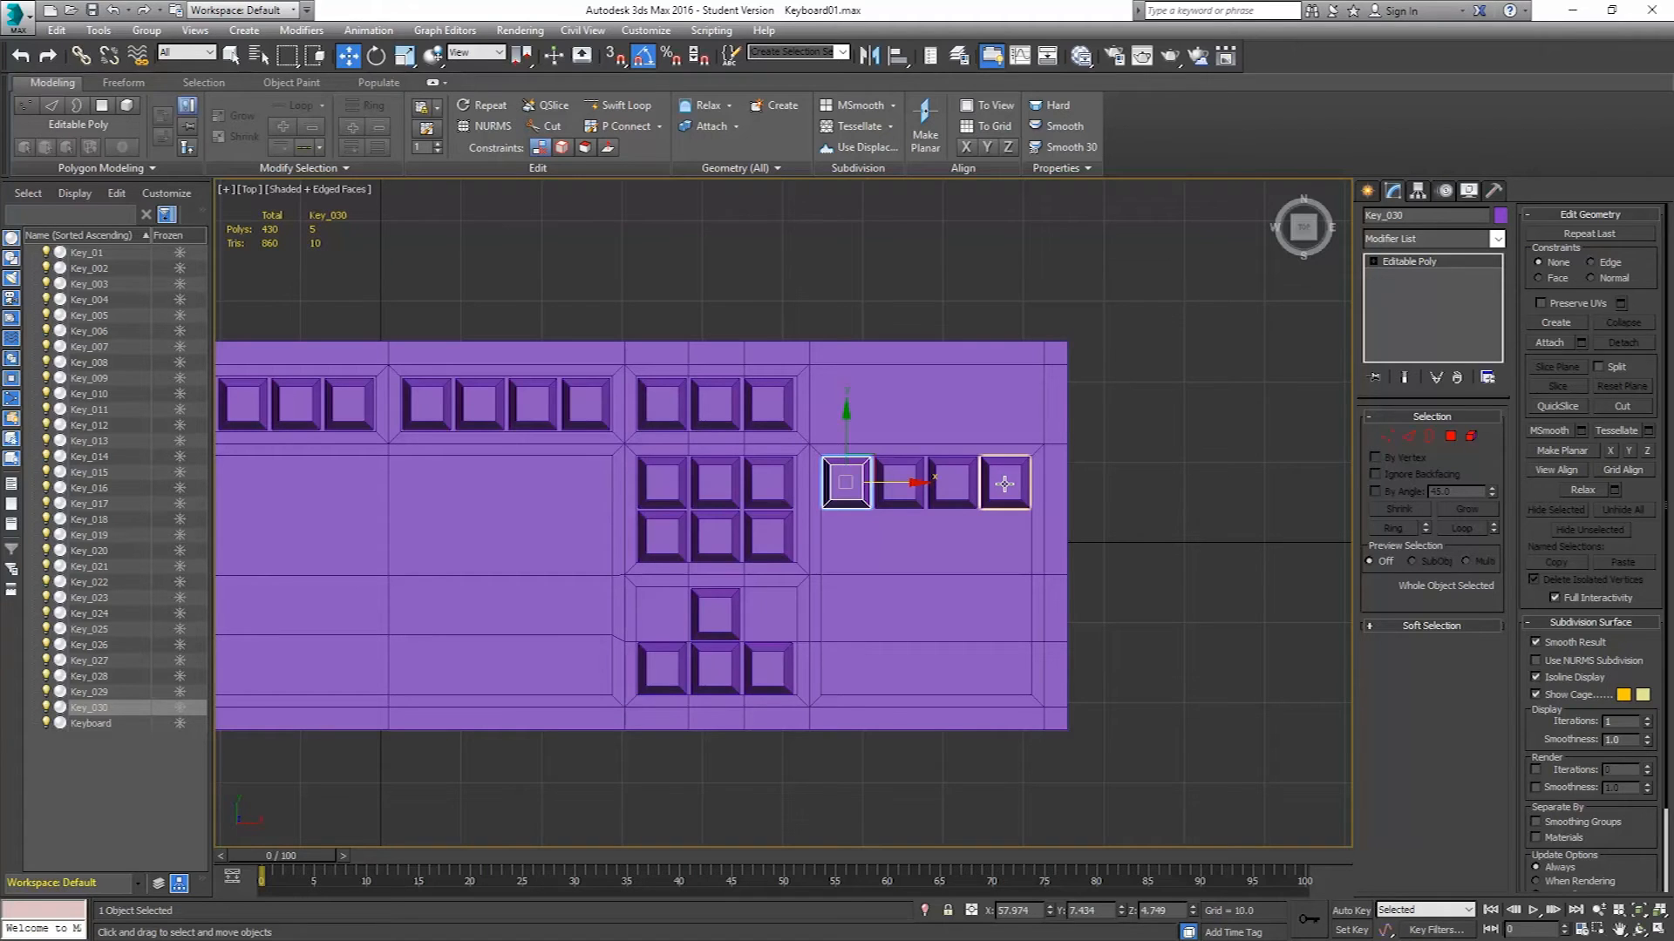
pyautogui.click(1004, 484)
pyautogui.click(954, 482)
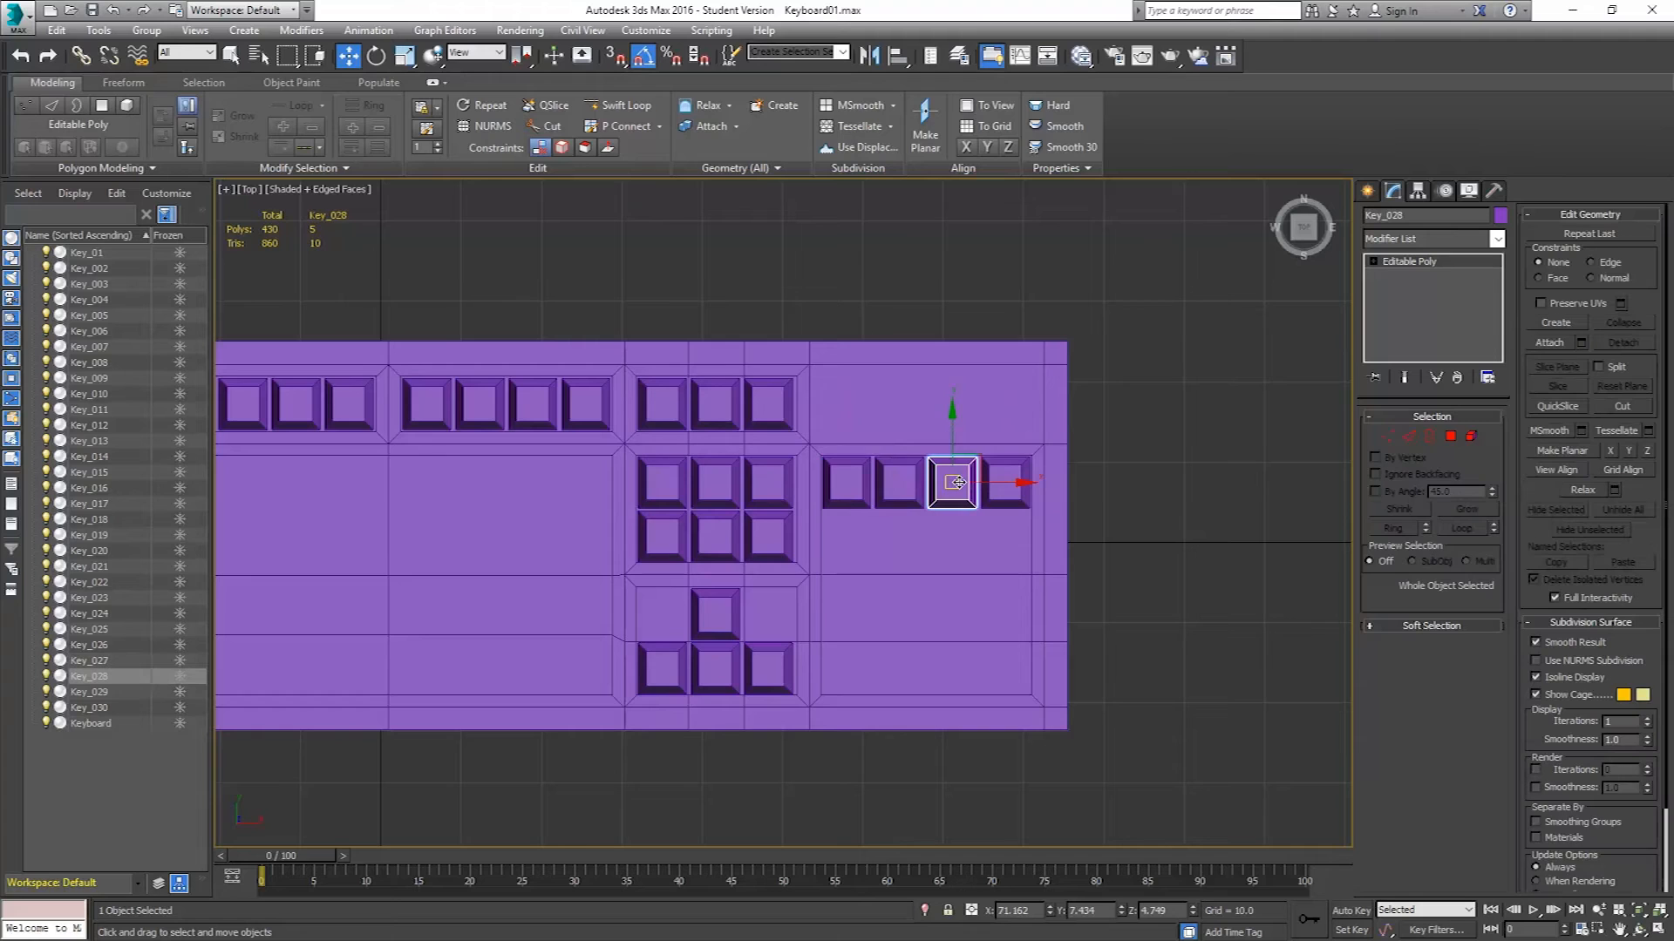
pyautogui.keyDown('ctrl'); pyautogui.click(915, 482); pyautogui.keyUp('ctrl')
pyautogui.keyDown('ctrl'); pyautogui.click(855, 484); pyautogui.keyUp('ctrl')
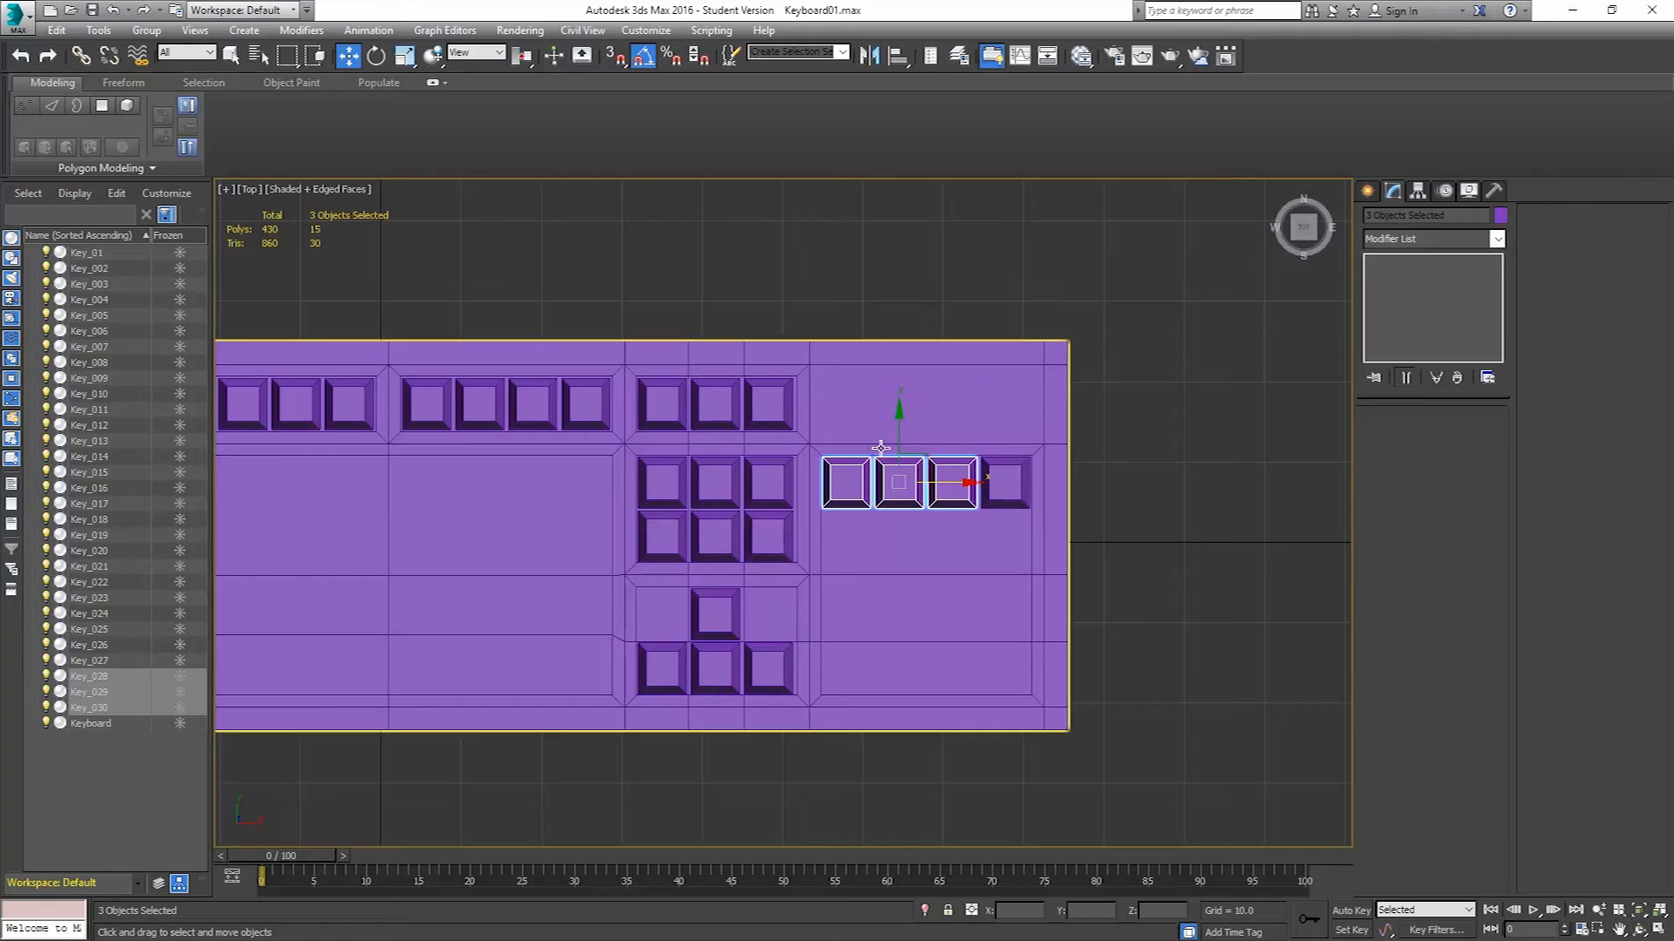
pyautogui.keyDown('shift'); pyautogui.moveTo(894, 441); pyautogui.dragTo(888, 491); pyautogui.keyUp('shift')
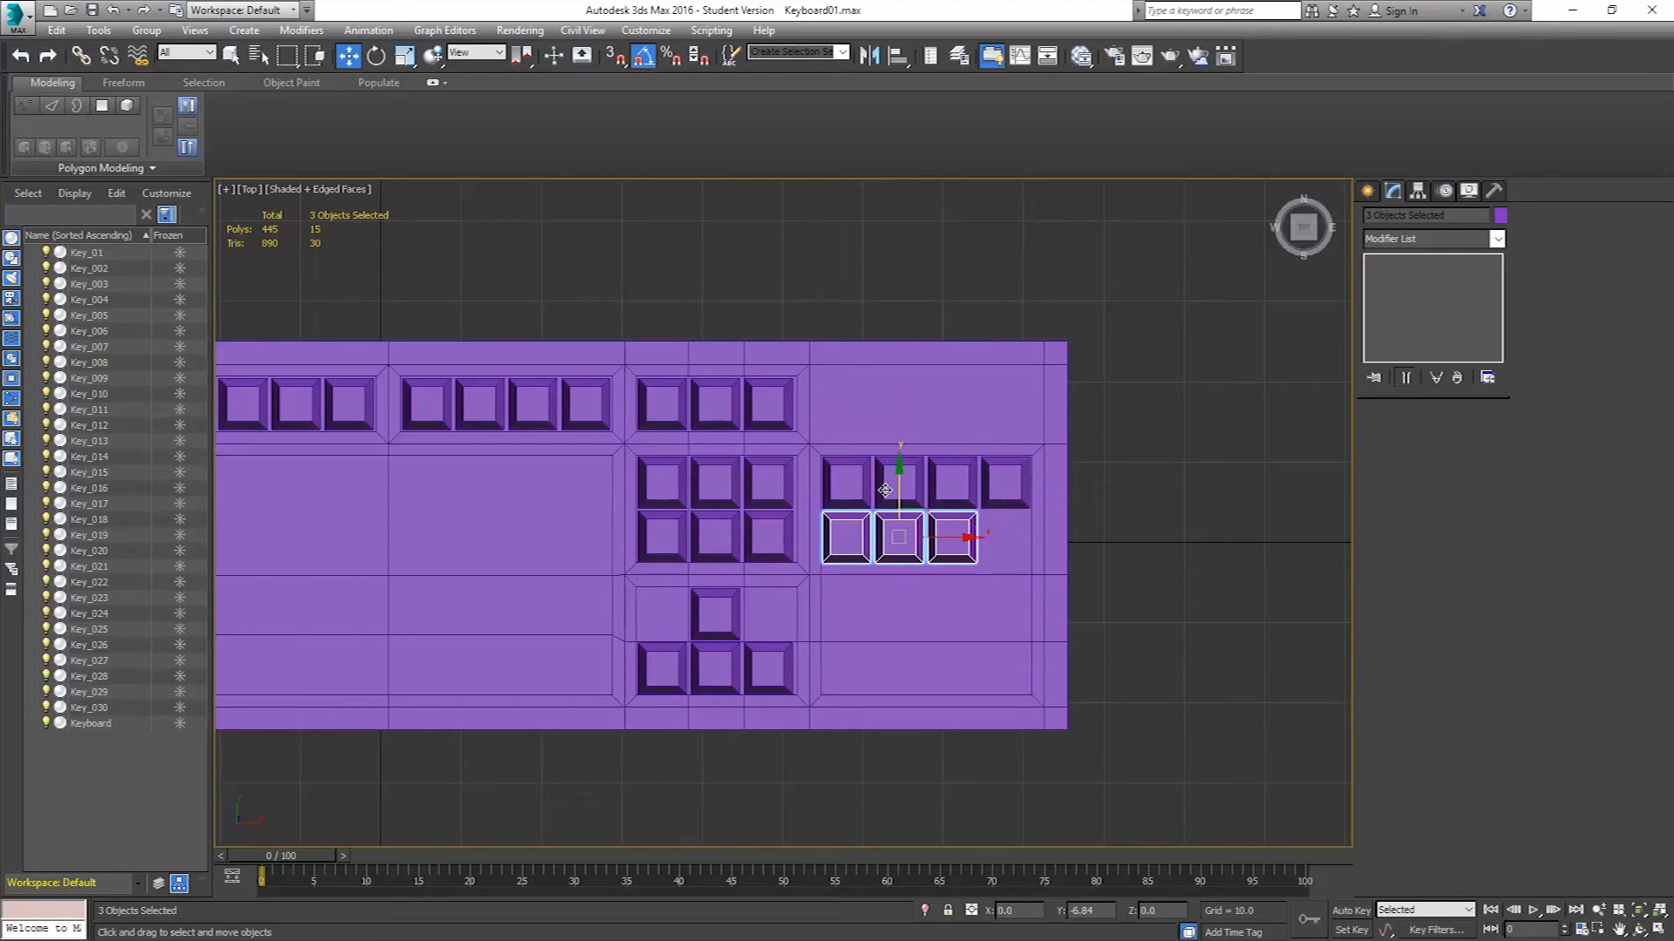
pyautogui.keyDown('shift'); pyautogui.moveTo(884, 490); pyautogui.dragTo(883, 489); pyautogui.keyUp('shift')
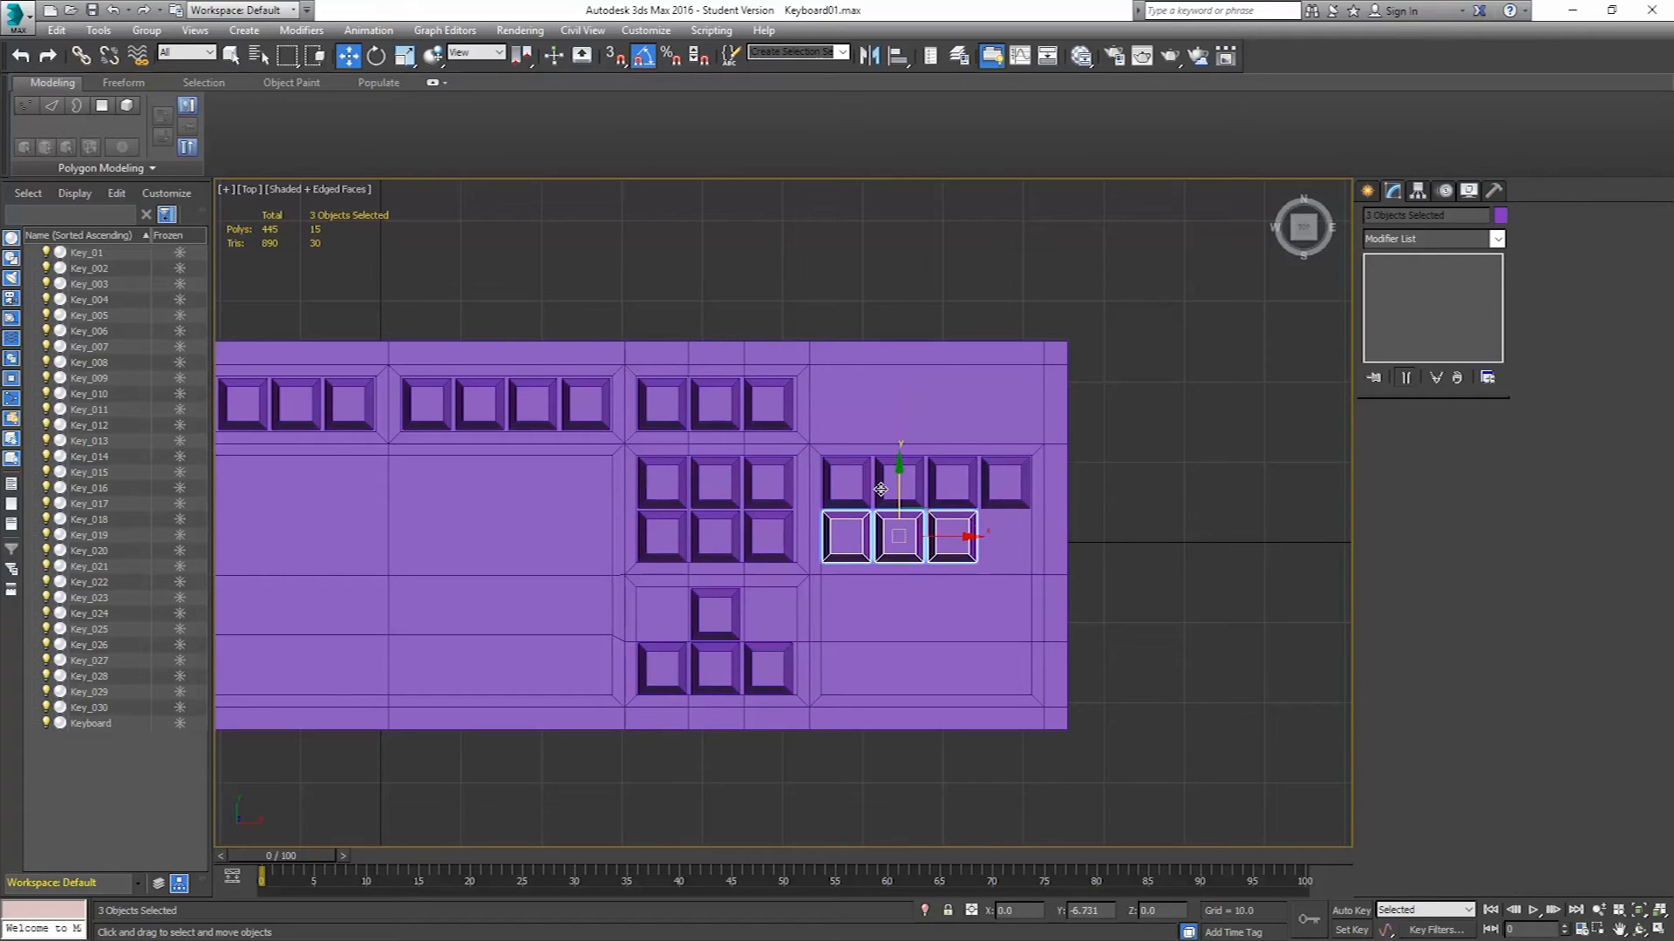
pyautogui.moveTo(826, 388); pyautogui.dragTo(1095, 313)
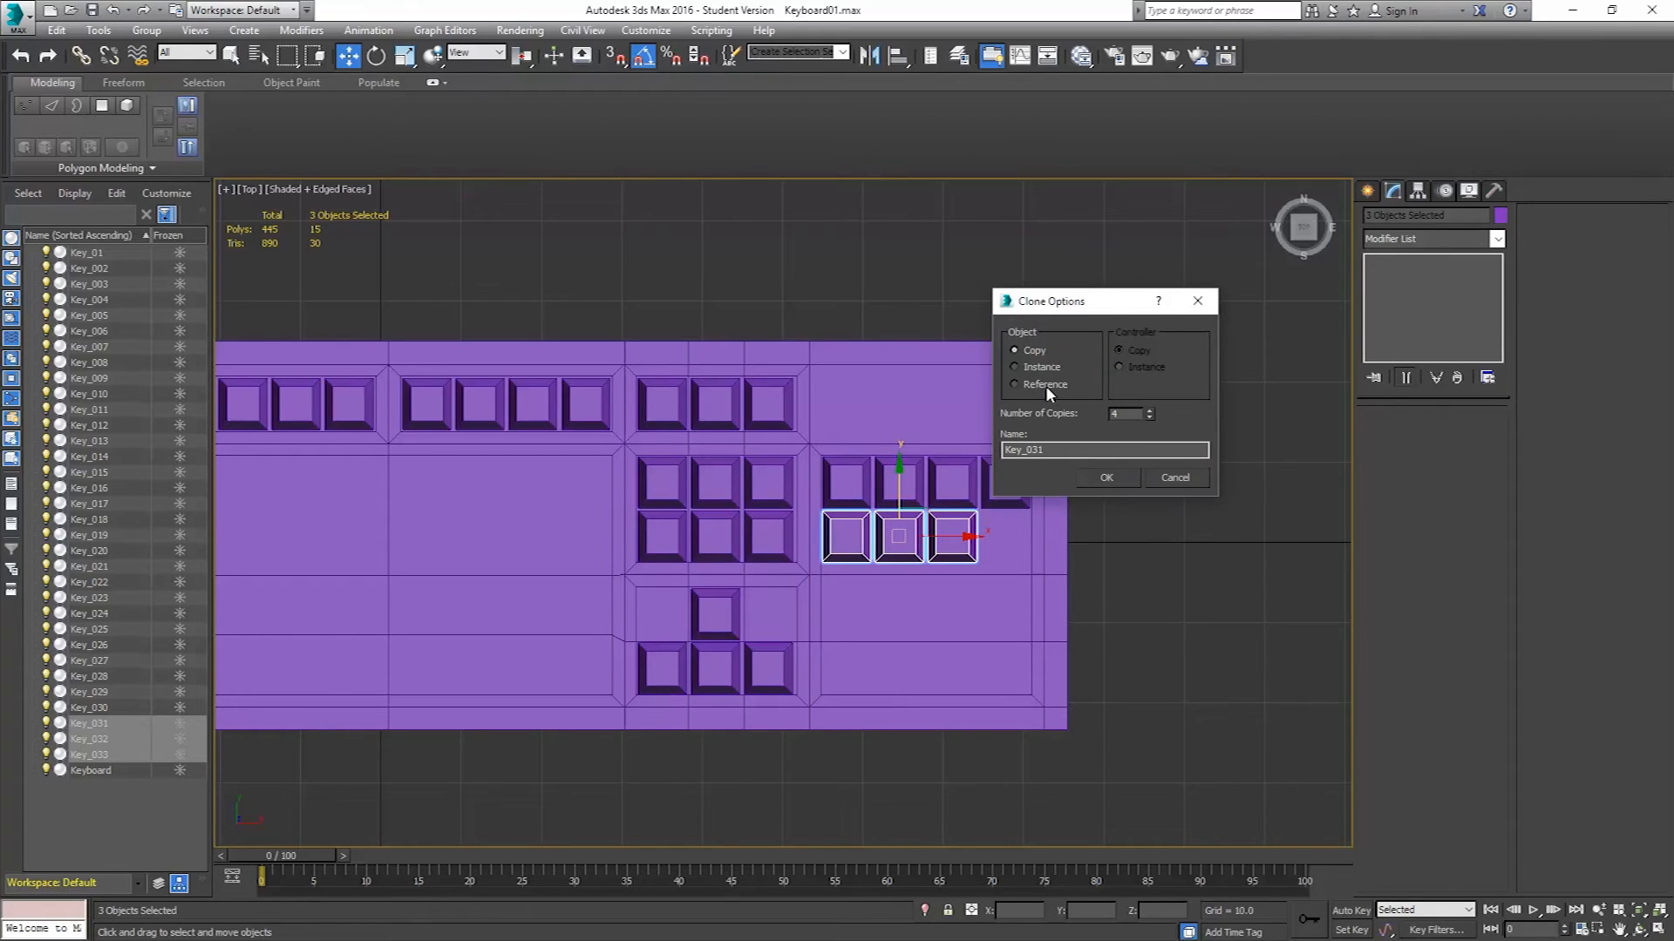
pyautogui.click(1106, 478)
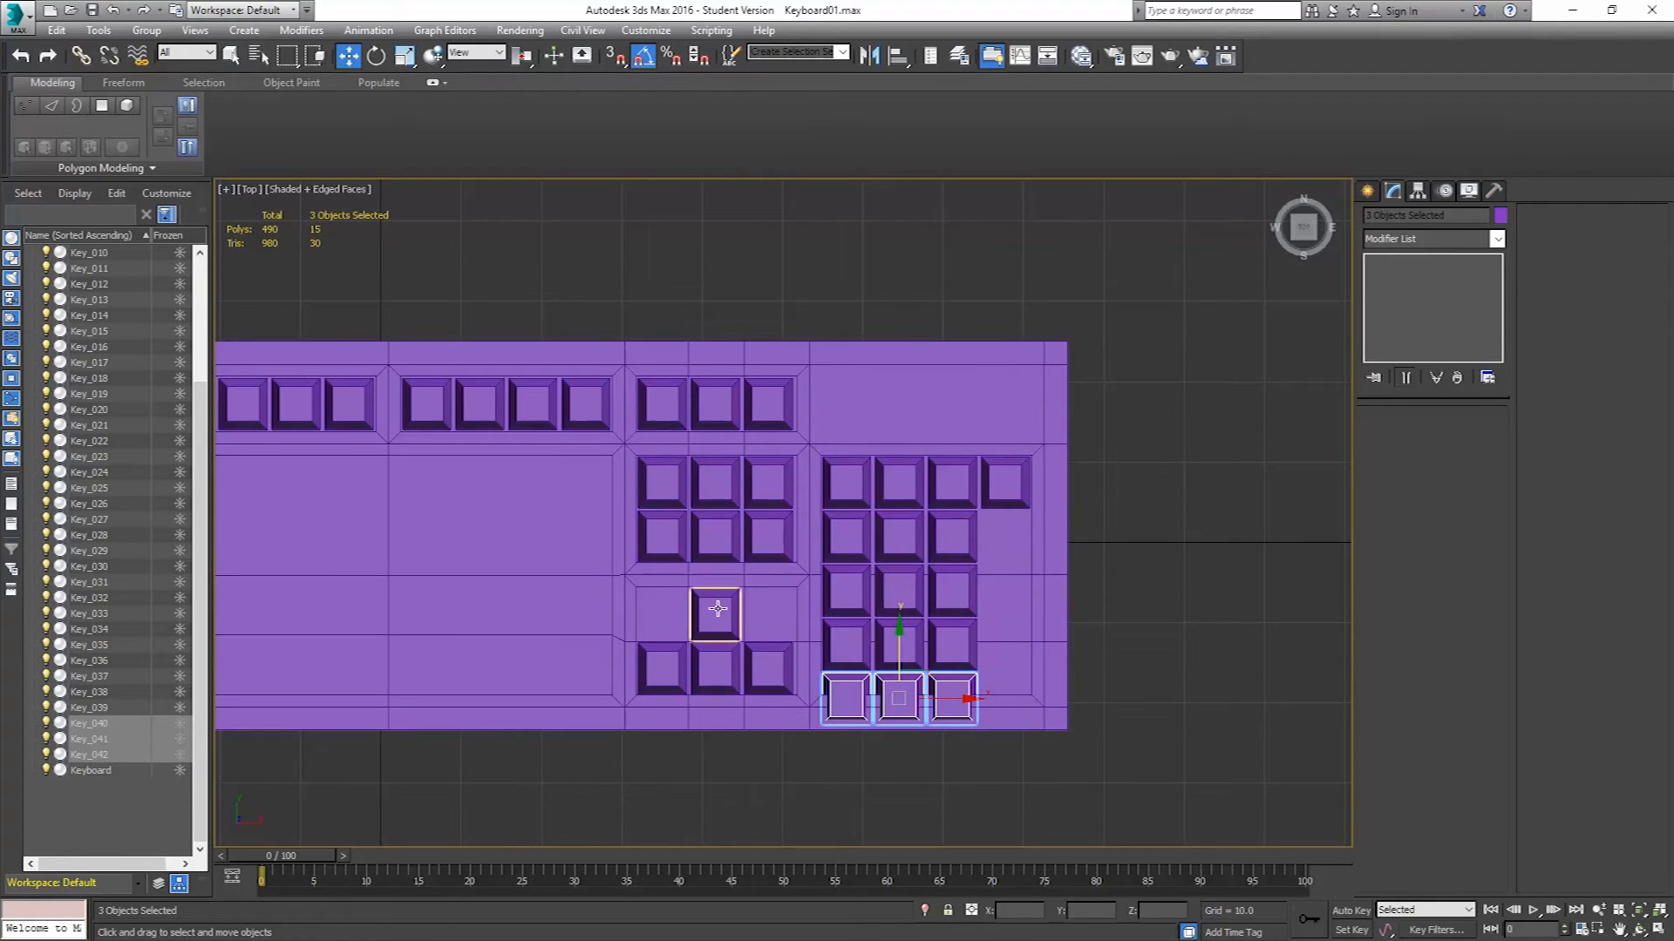
# Select the four arrow keys and move them down to line up with the numeric pad's bottom row.
pyautogui.click(767, 668)
pyautogui.keyDown('ctrl'); pyautogui.click(719, 671); pyautogui.keyUp('ctrl')
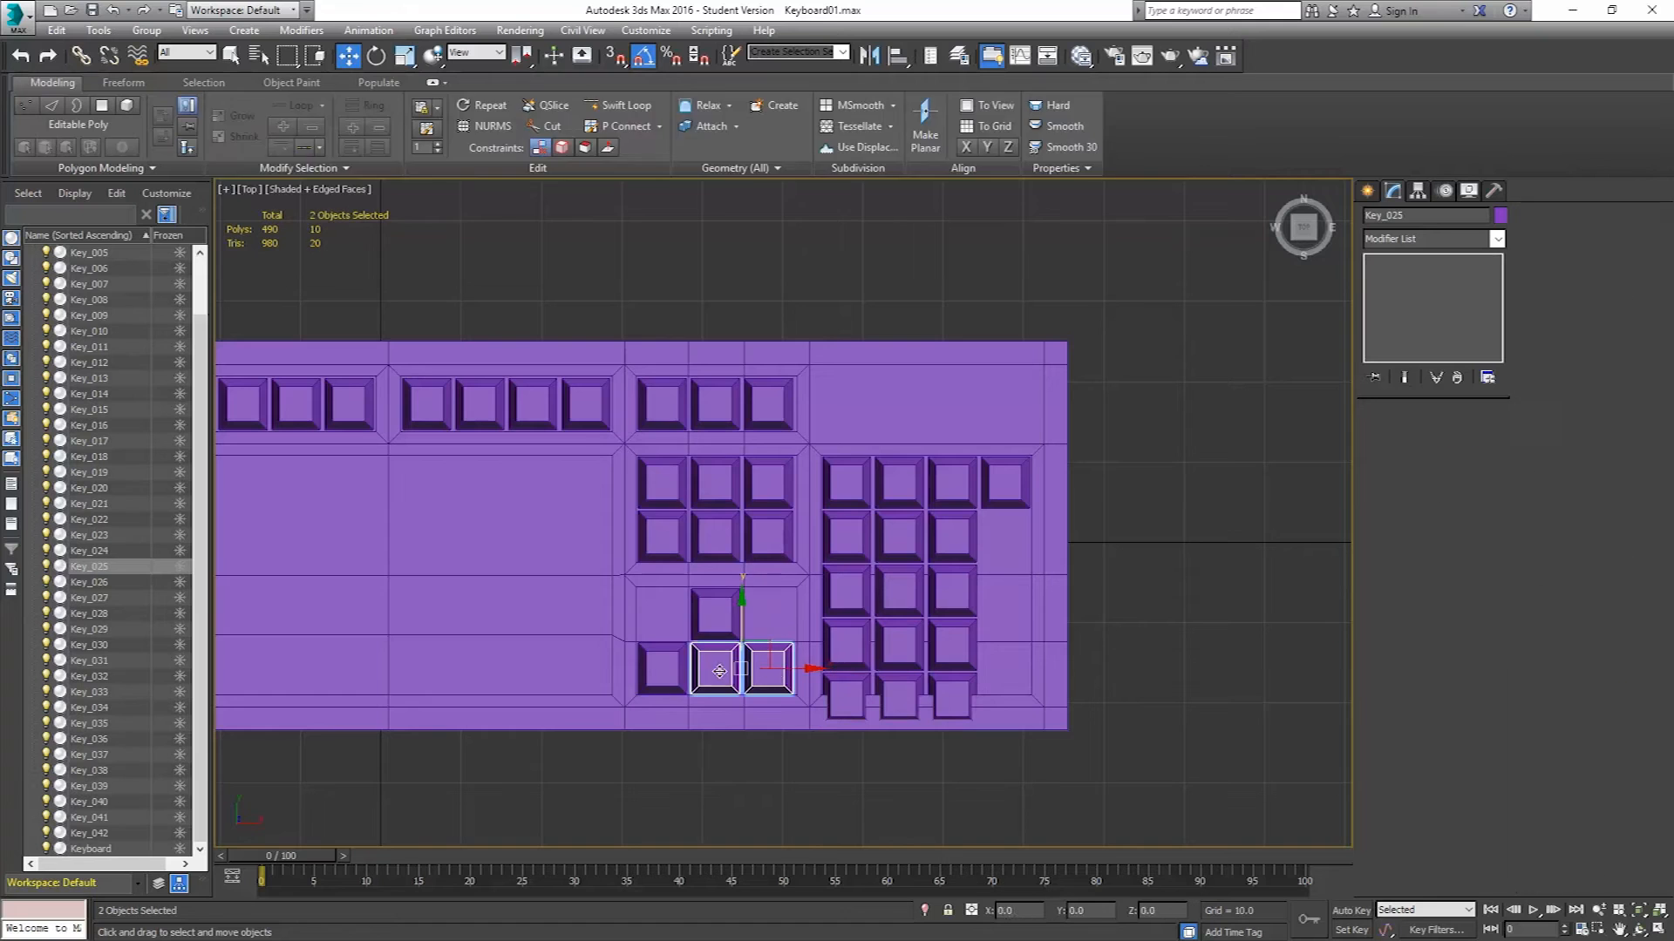
pyautogui.keyDown('ctrl'); pyautogui.click(661, 669); pyautogui.keyUp('ctrl')
pyautogui.keyDown('ctrl'); pyautogui.click(717, 615); pyautogui.keyUp('ctrl')
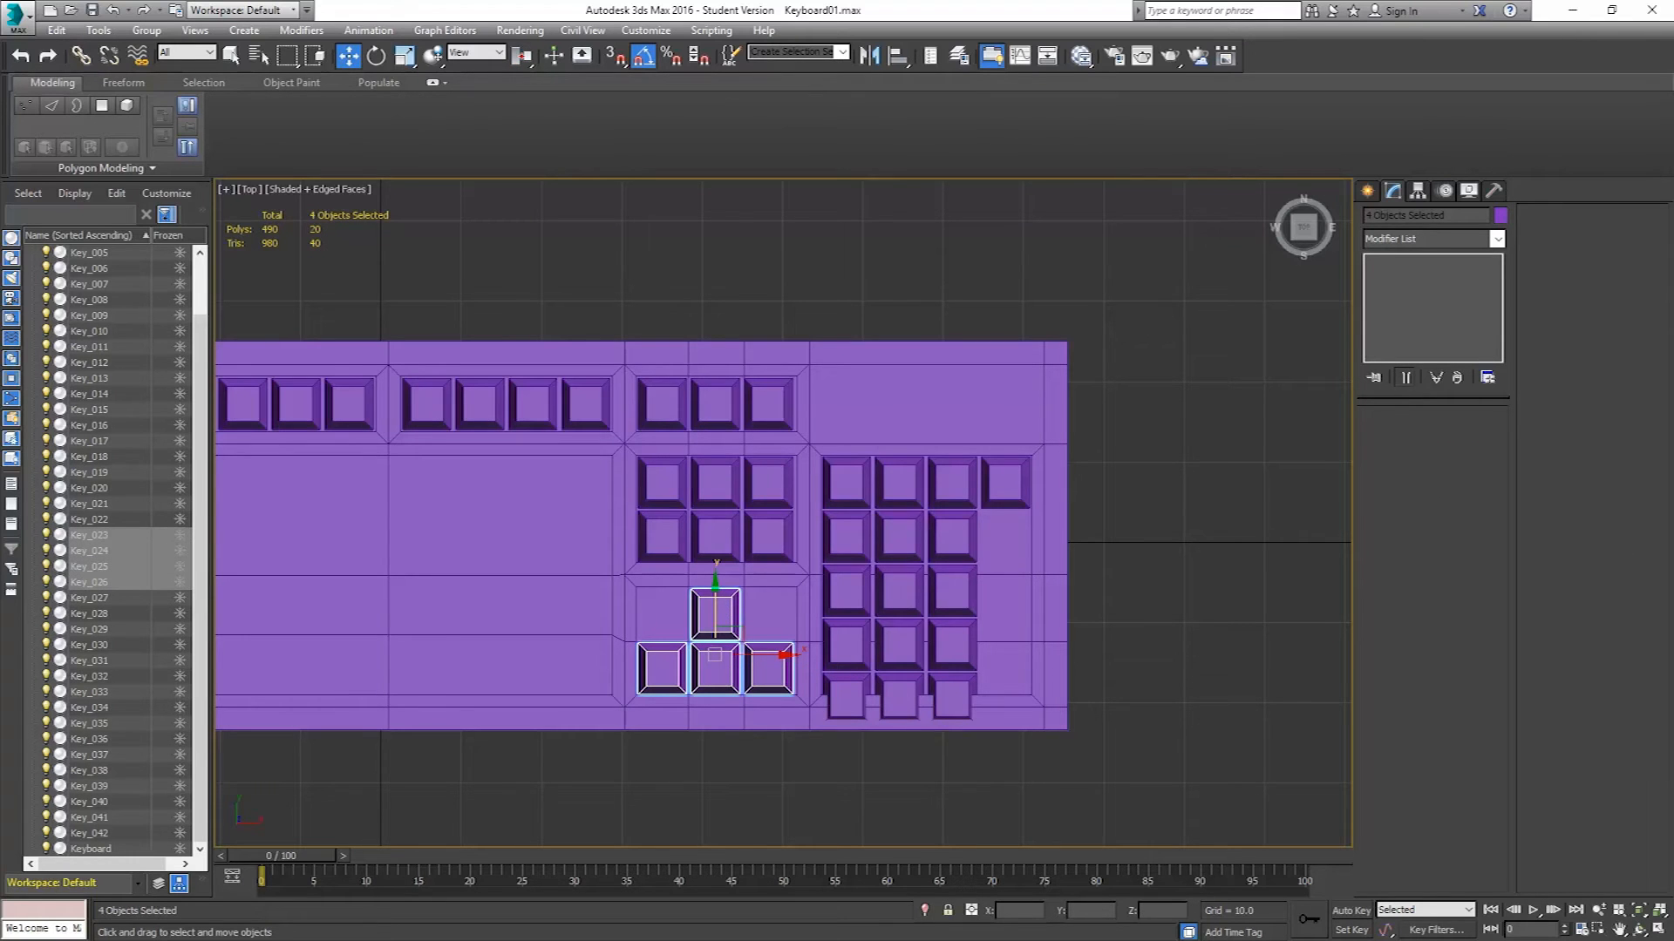
pyautogui.hotkey('alt', 'Tab')
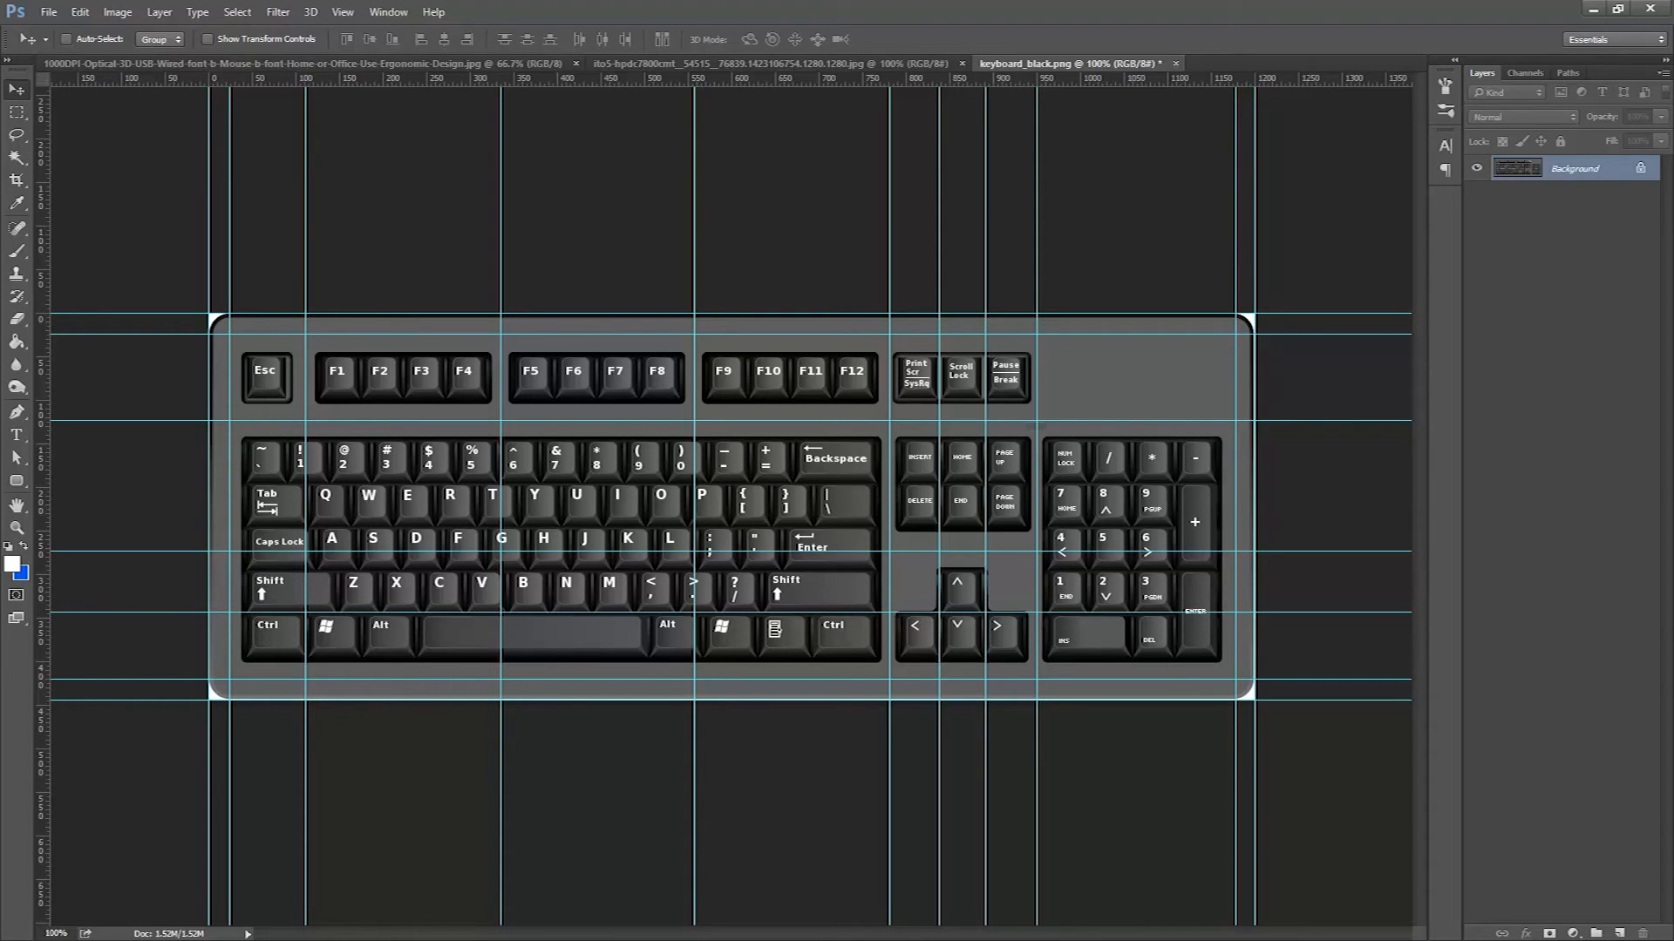
pyautogui.hotkey('alt', 'Tab')
pyautogui.scroll(4, 1196, 429)
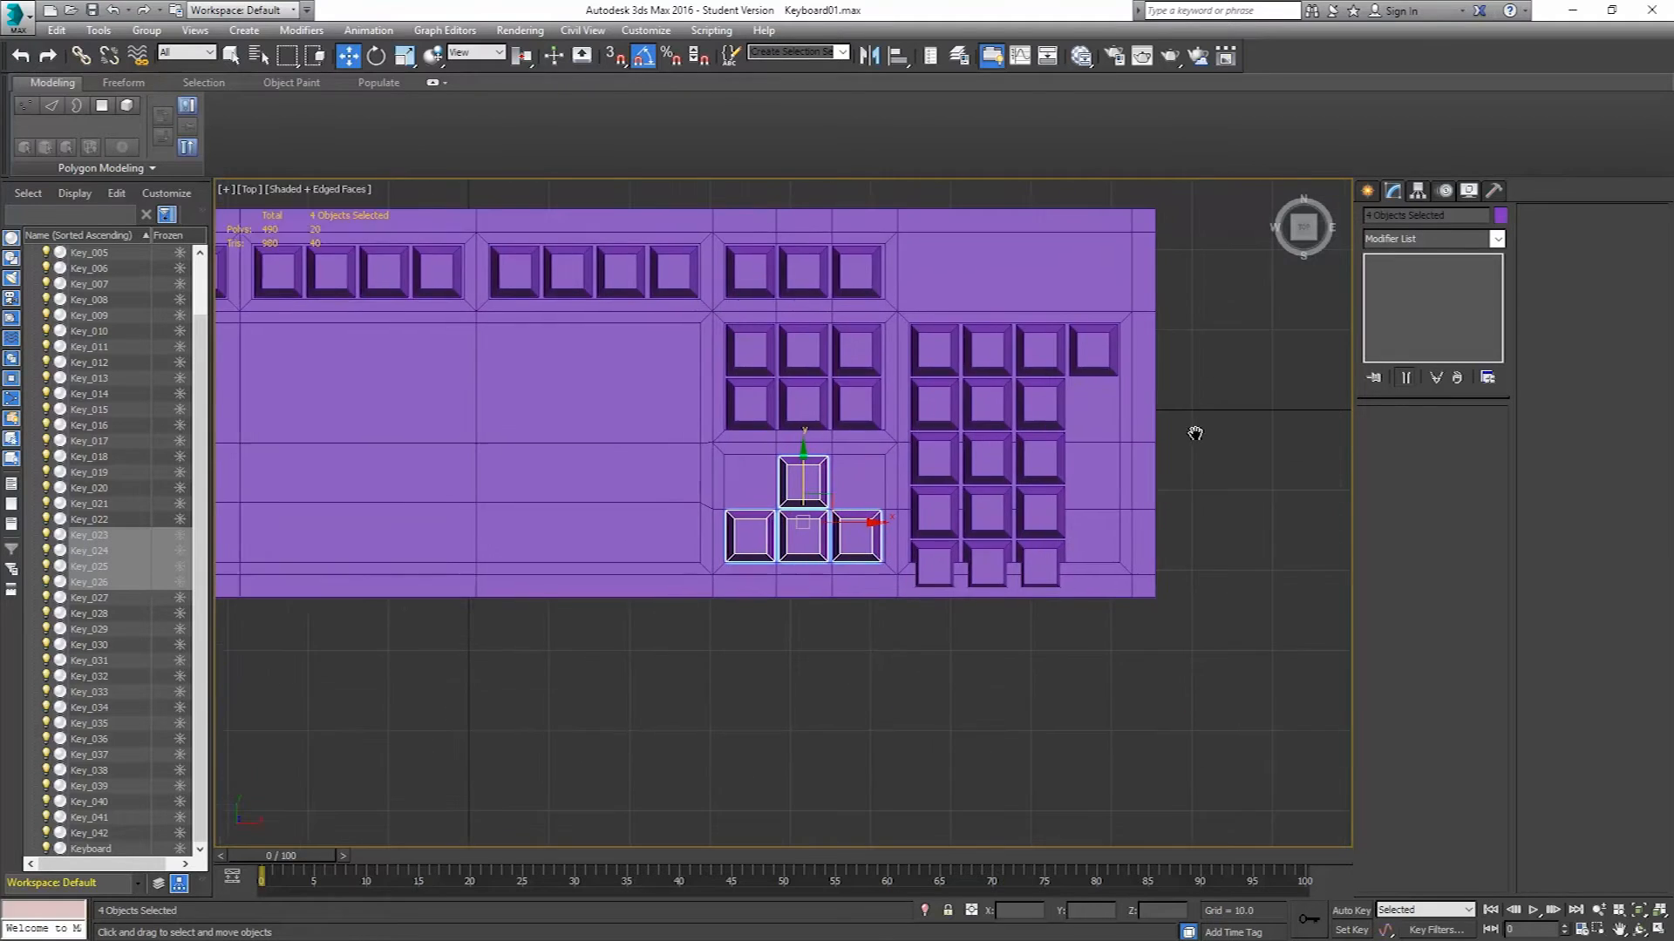
pyautogui.scroll(2, 747, 490)
pyautogui.moveTo(753, 452); pyautogui.dragTo(723, 515)
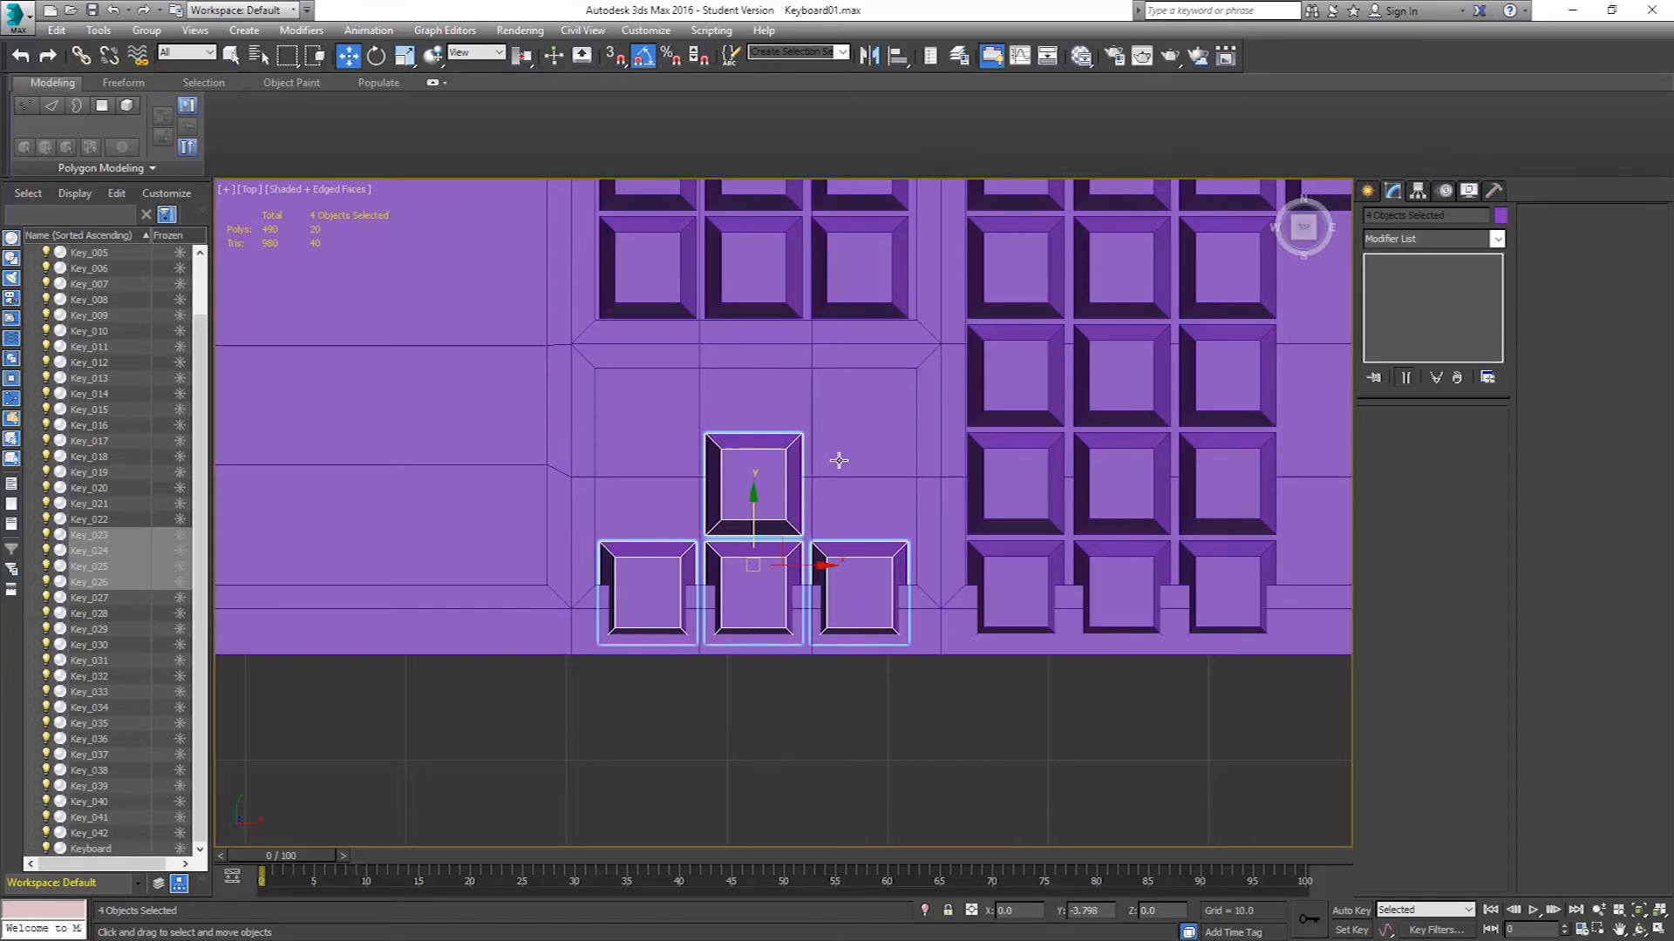
pyautogui.click(836, 393)
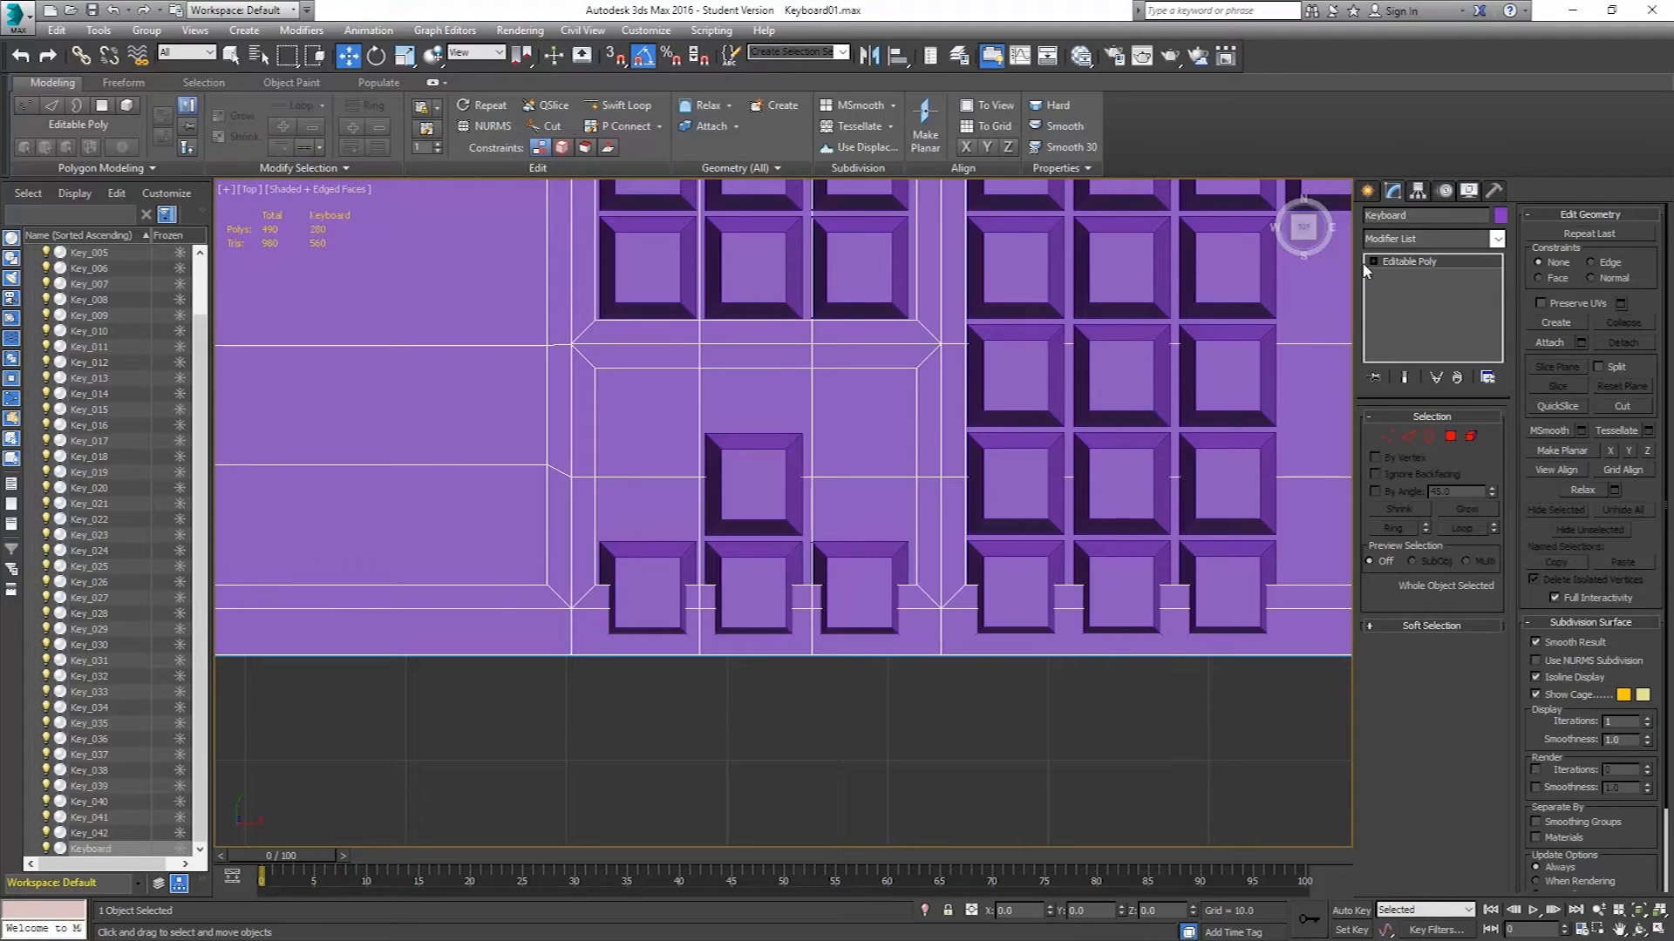
# Select the keyboard body's lower horizontal vertex row and move it down to meet the keys' bottom row.
pyautogui.click(1386, 436)
pyautogui.scroll(-5, 948, 445)
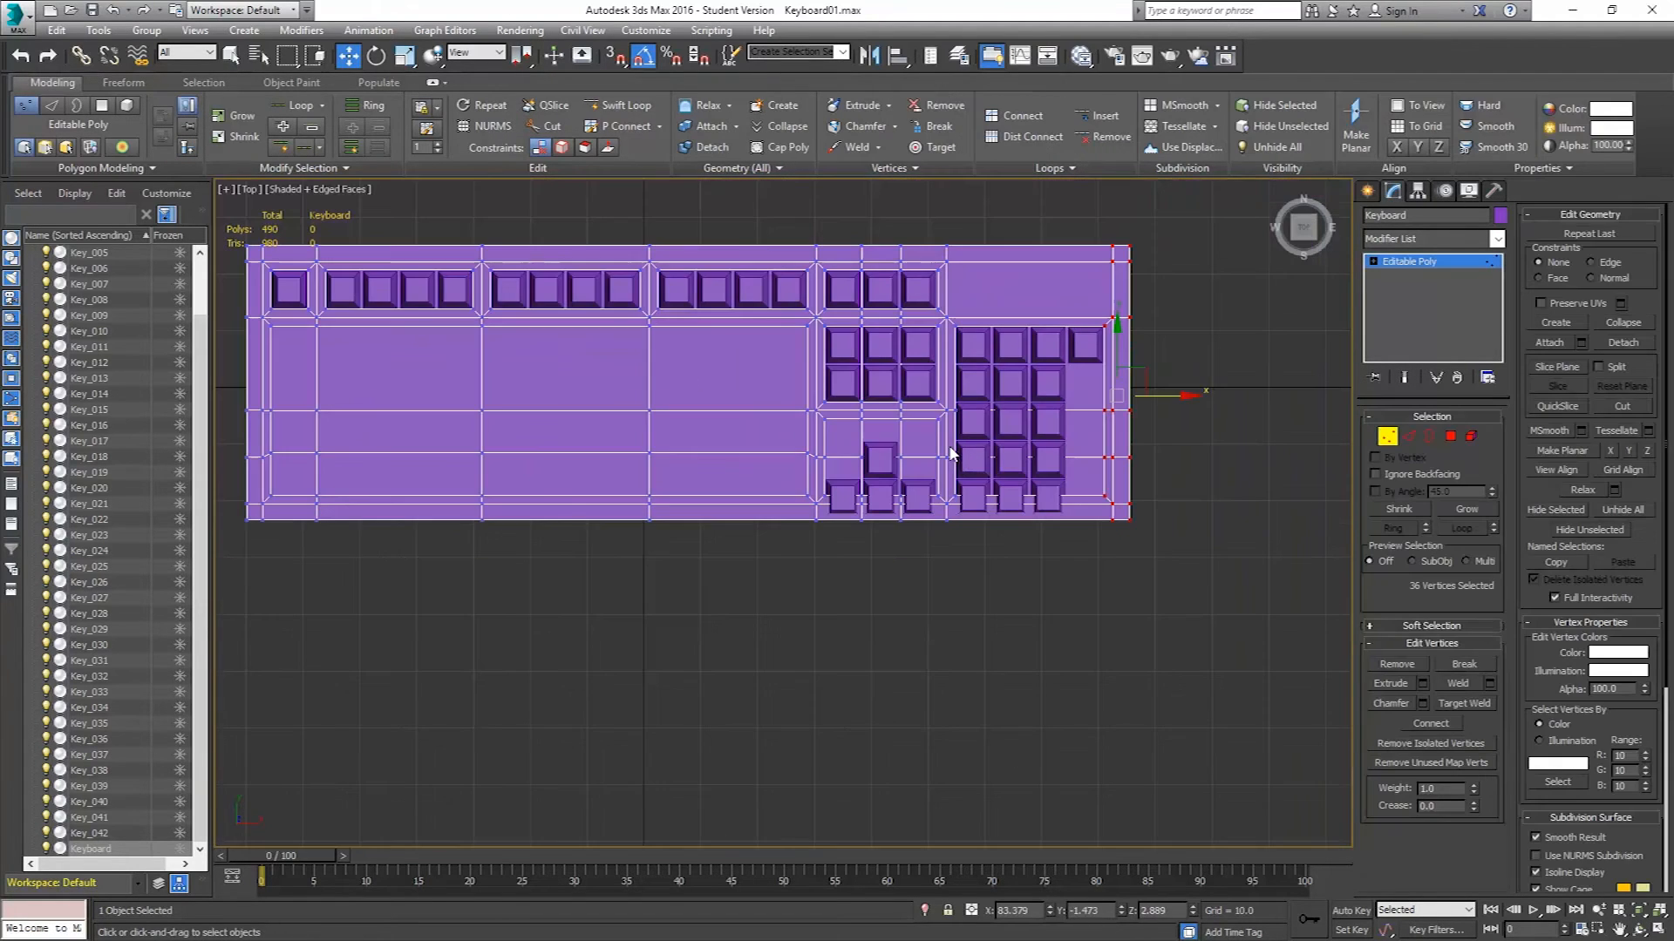
pyautogui.moveTo(1211, 619); pyautogui.dragTo(235, 425)
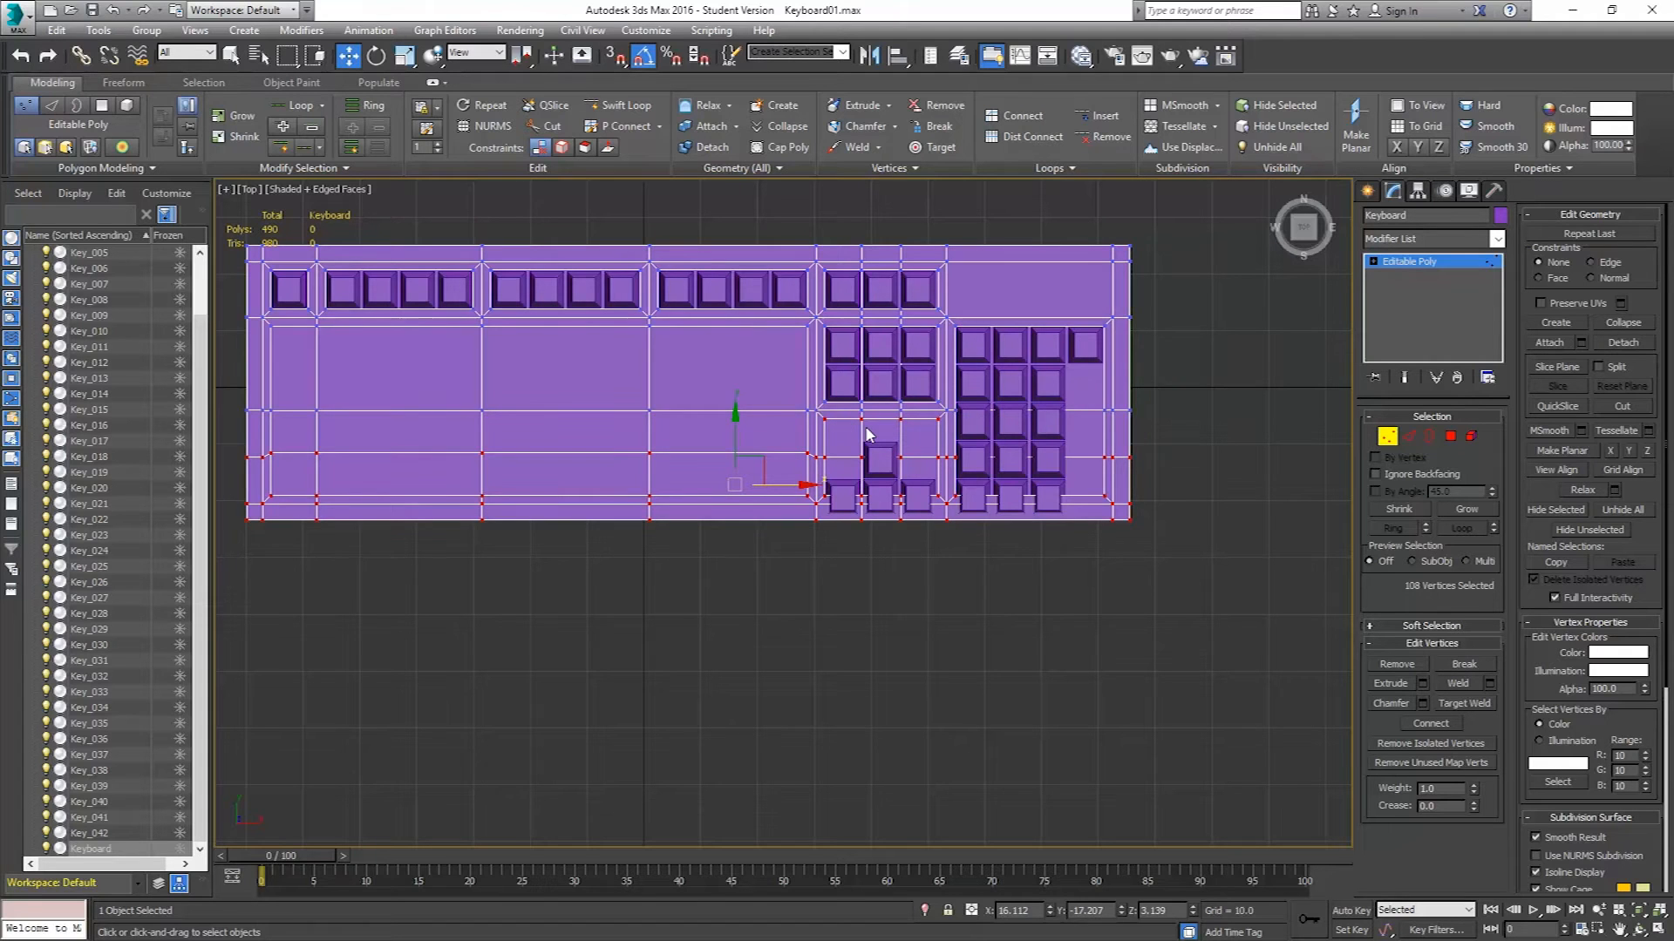
pyautogui.scroll(5, 819, 475)
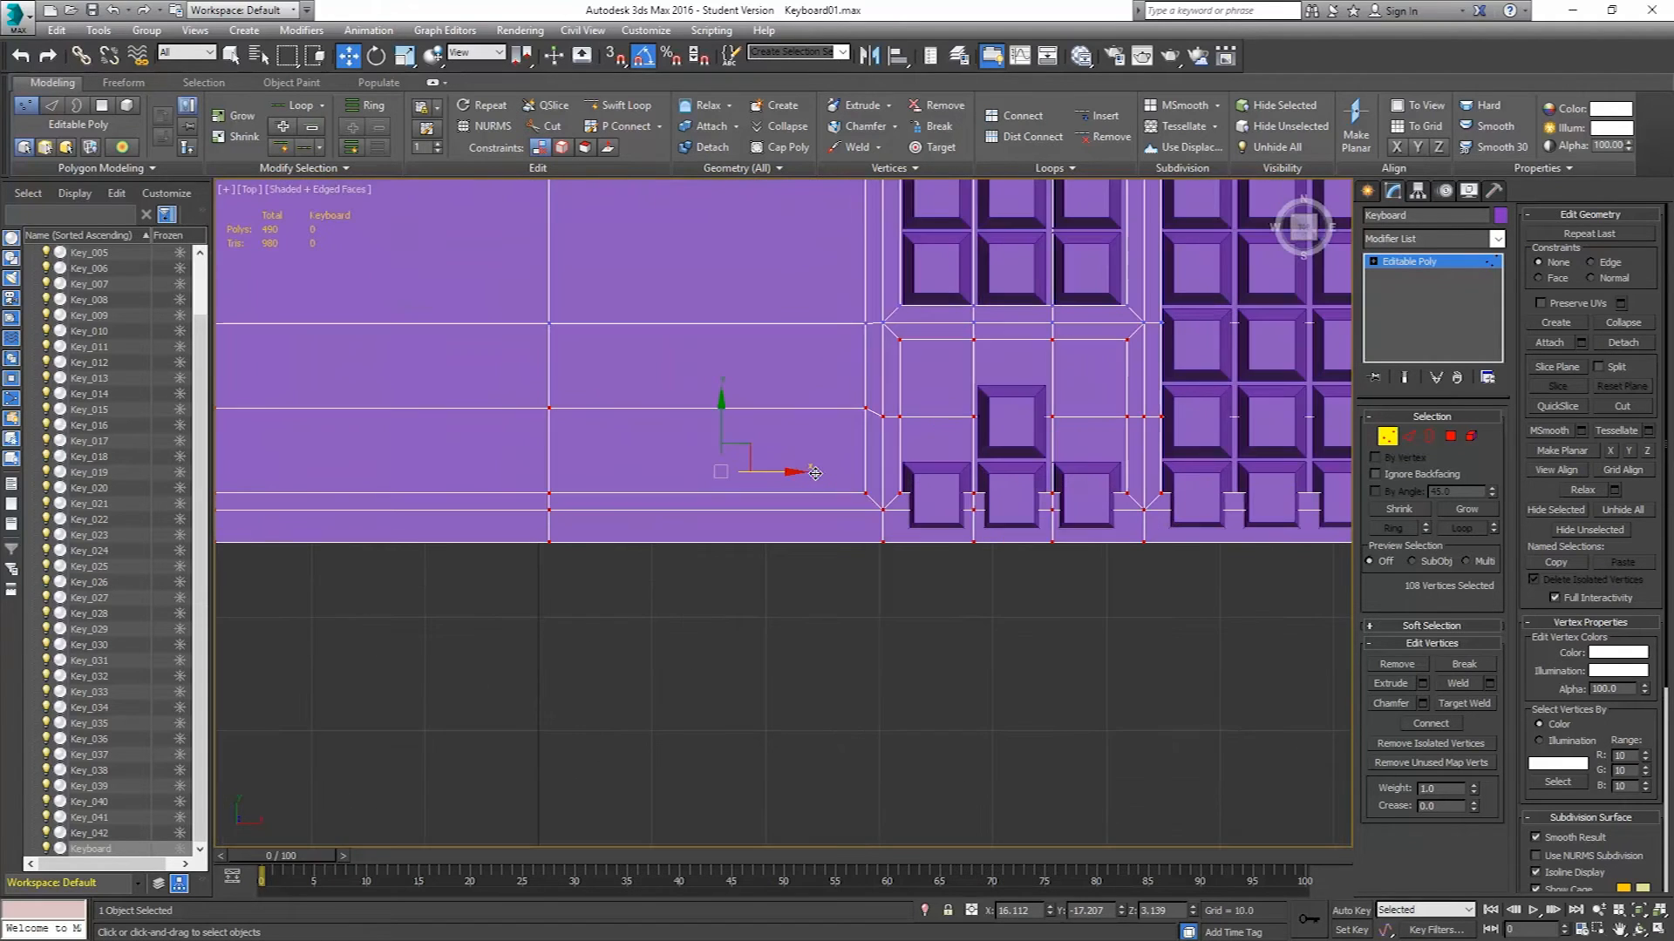
pyautogui.moveTo(722, 416); pyautogui.dragTo(701, 458)
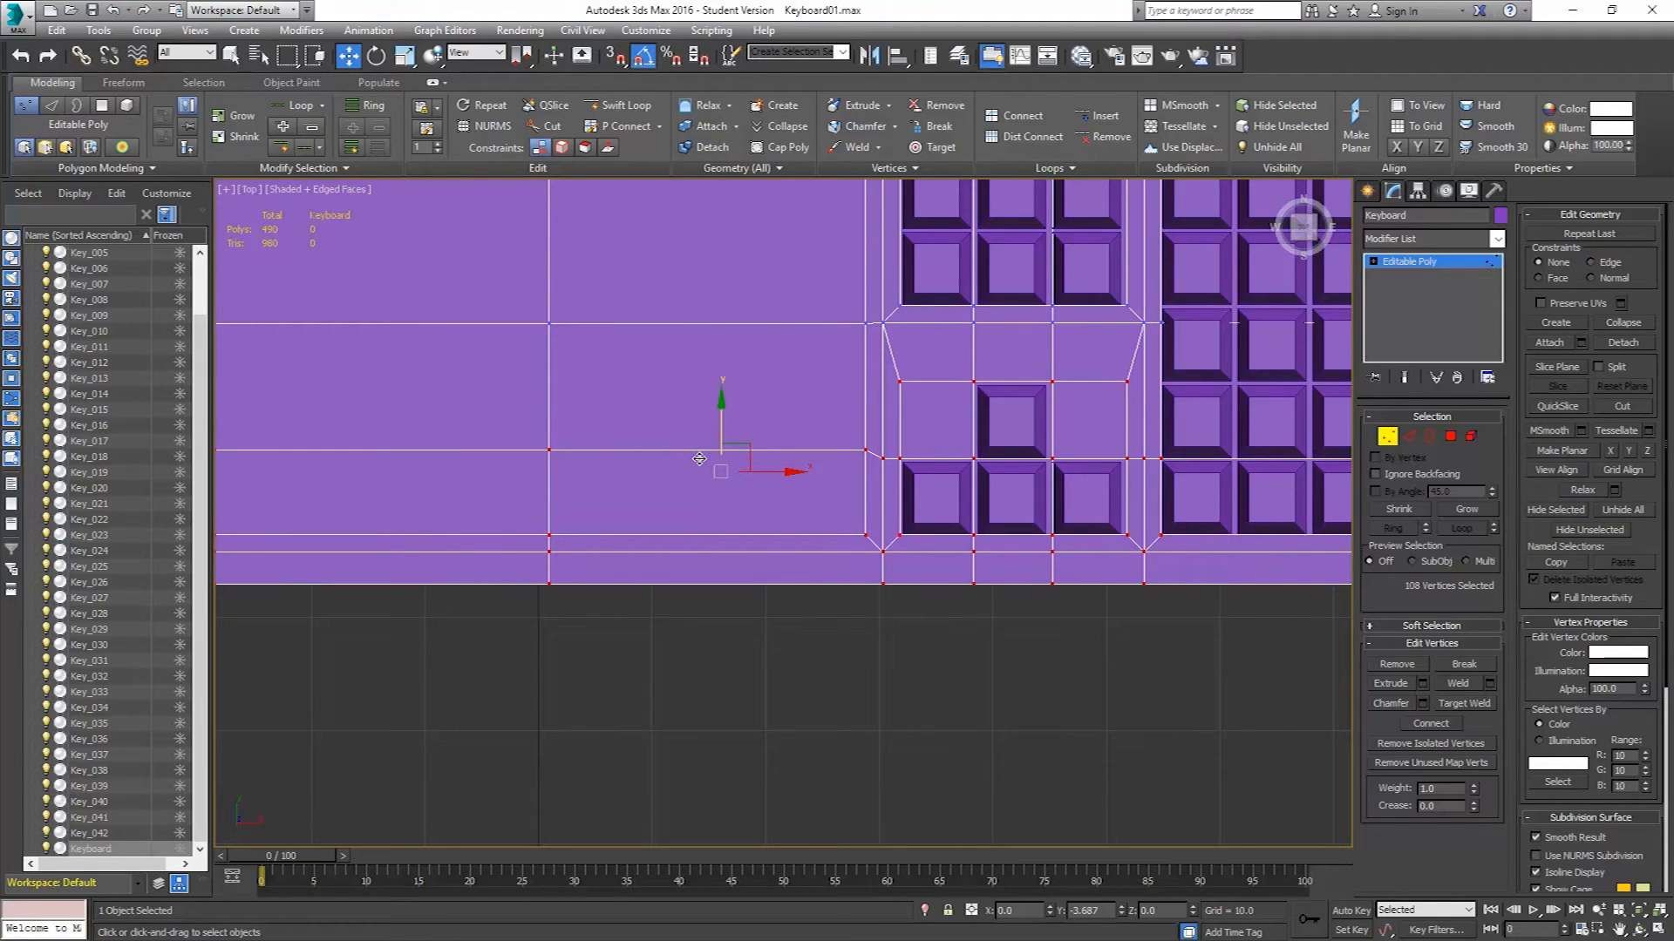
pyautogui.moveTo(698, 458); pyautogui.dragTo(719, 457)
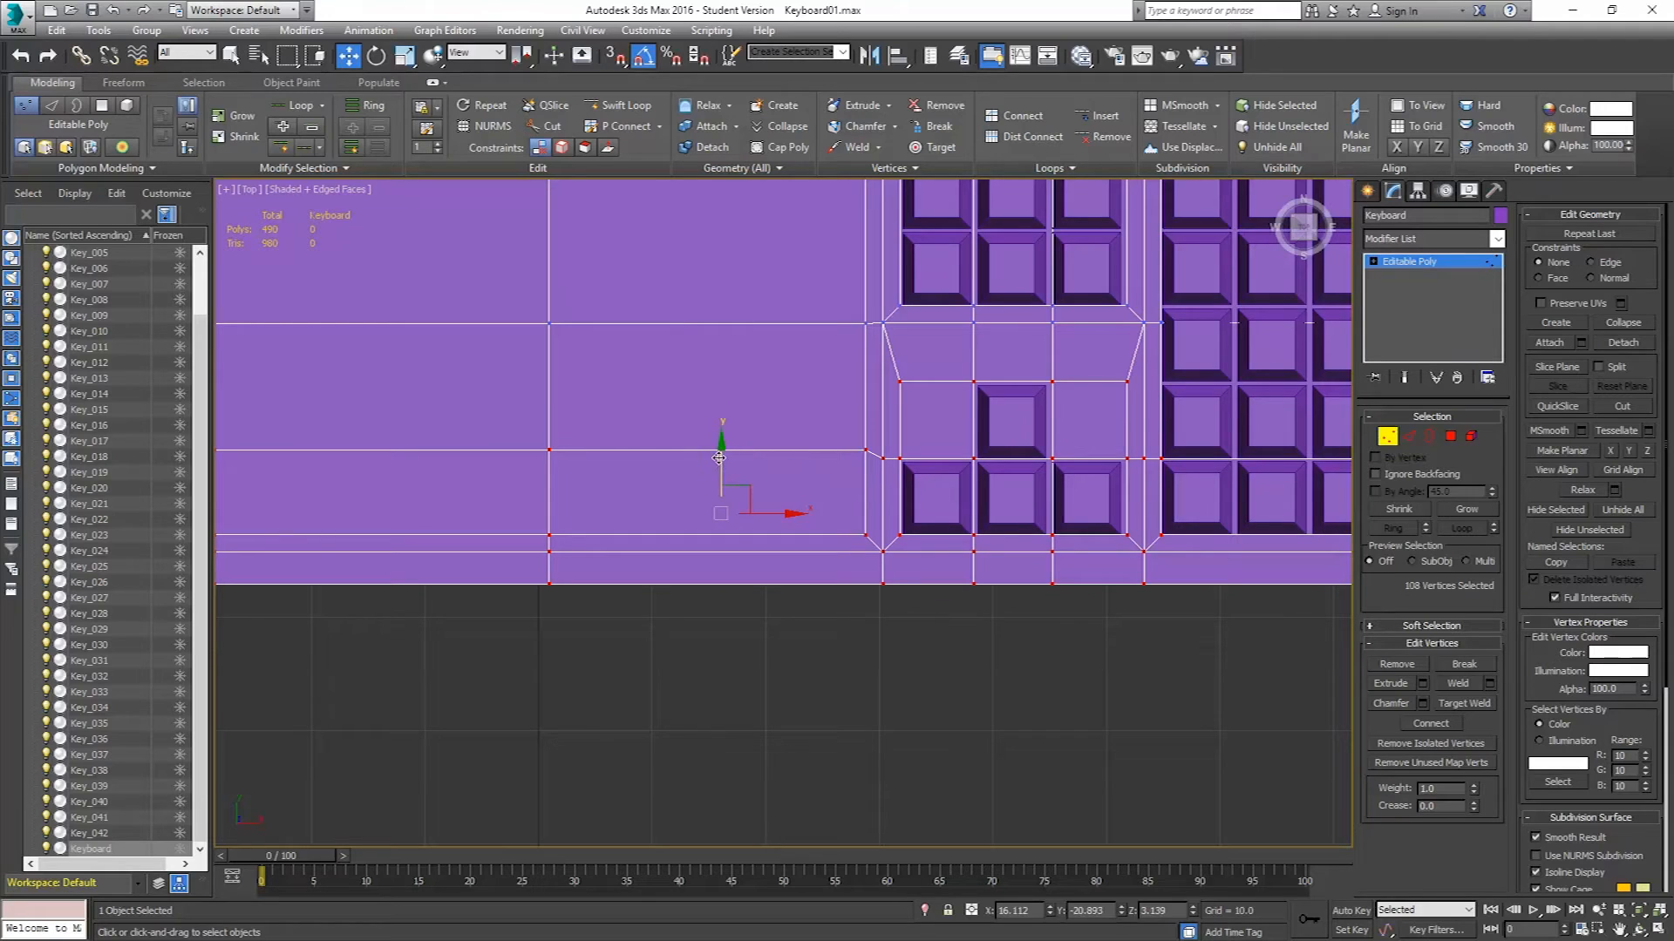
pyautogui.scroll(5, 1010, 449)
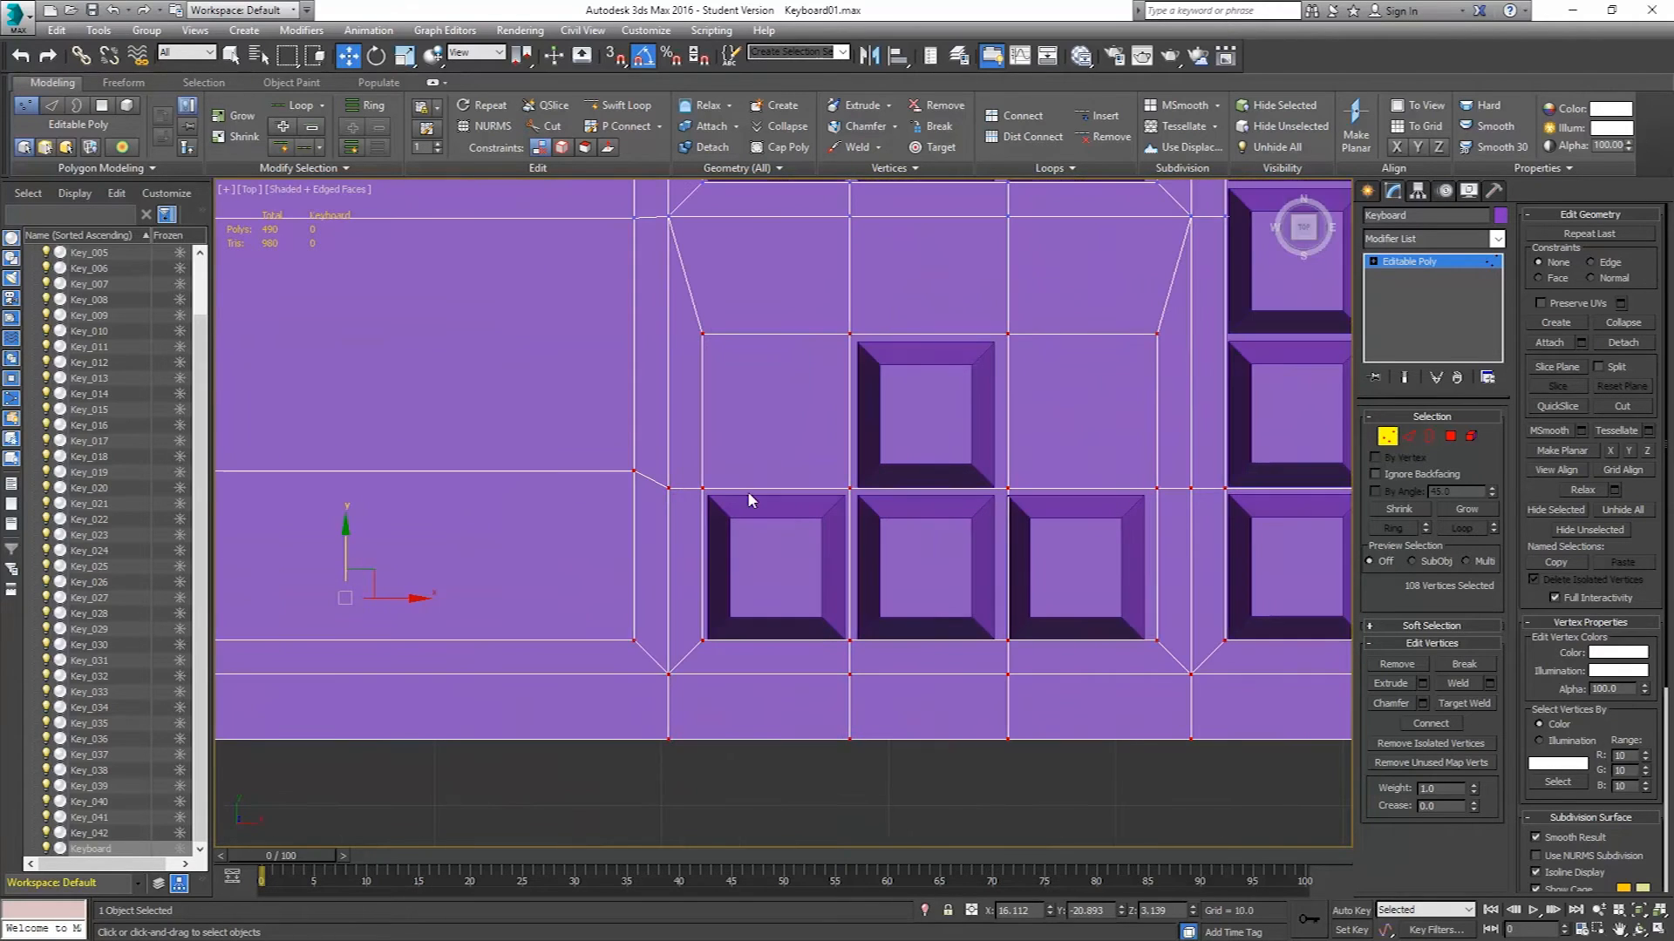
pyautogui.moveTo(344, 536); pyautogui.dragTo(341, 538)
pyautogui.scroll(-7, 605, 463)
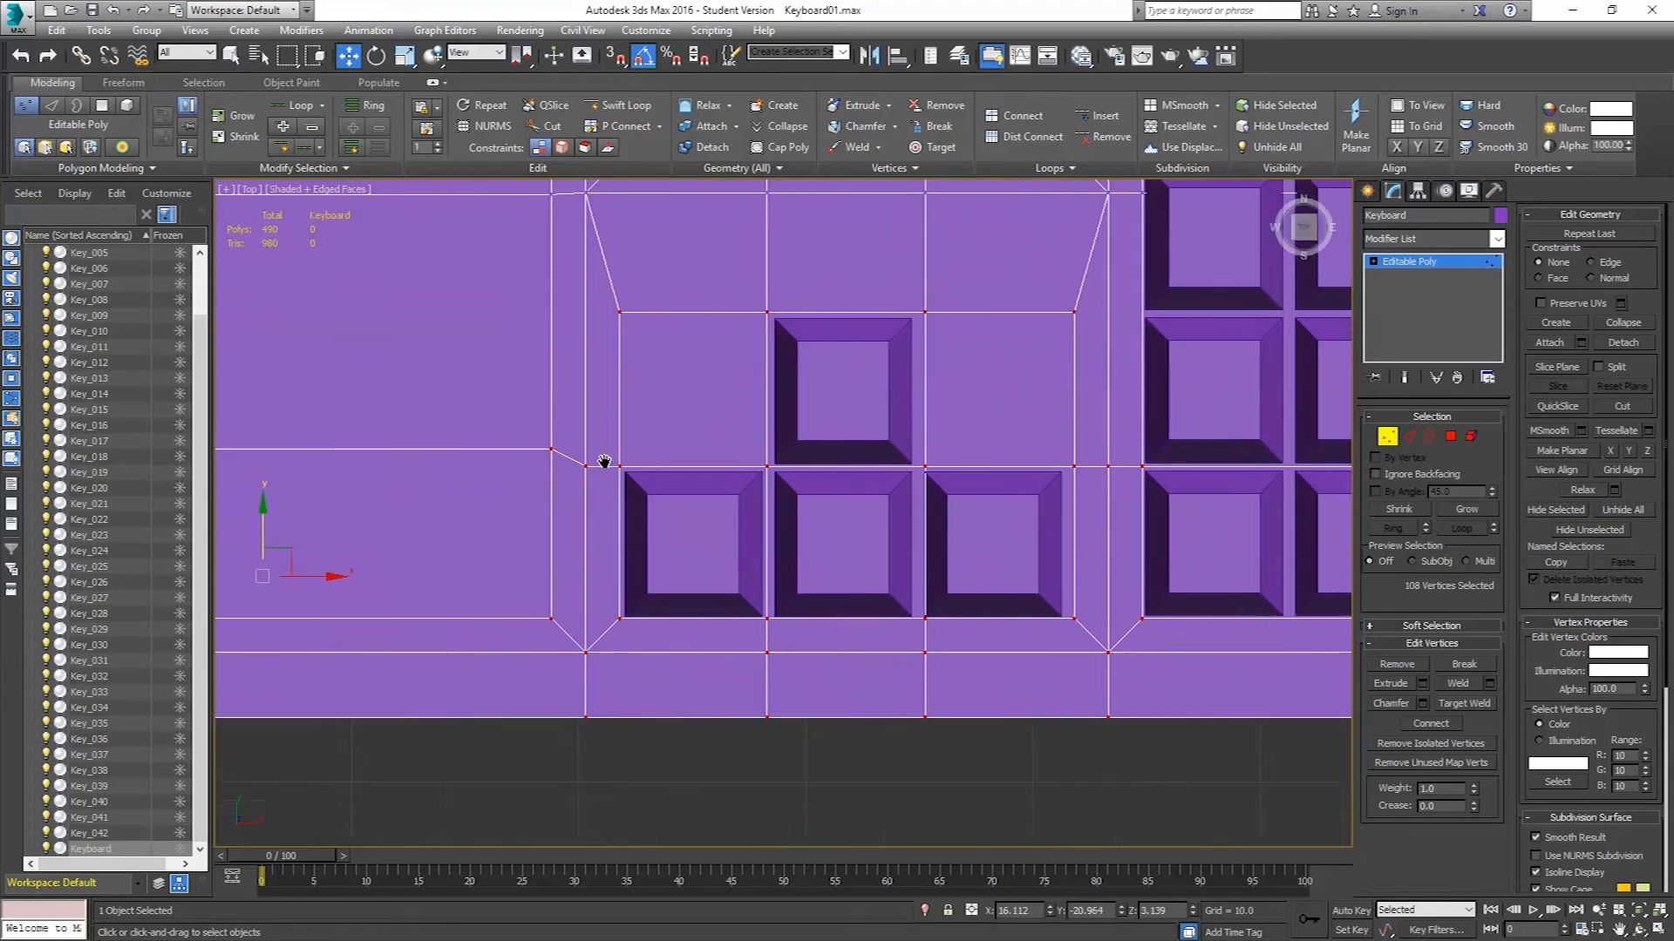
pyautogui.moveTo(855, 474); pyautogui.dragTo(803, 480, button='middle')
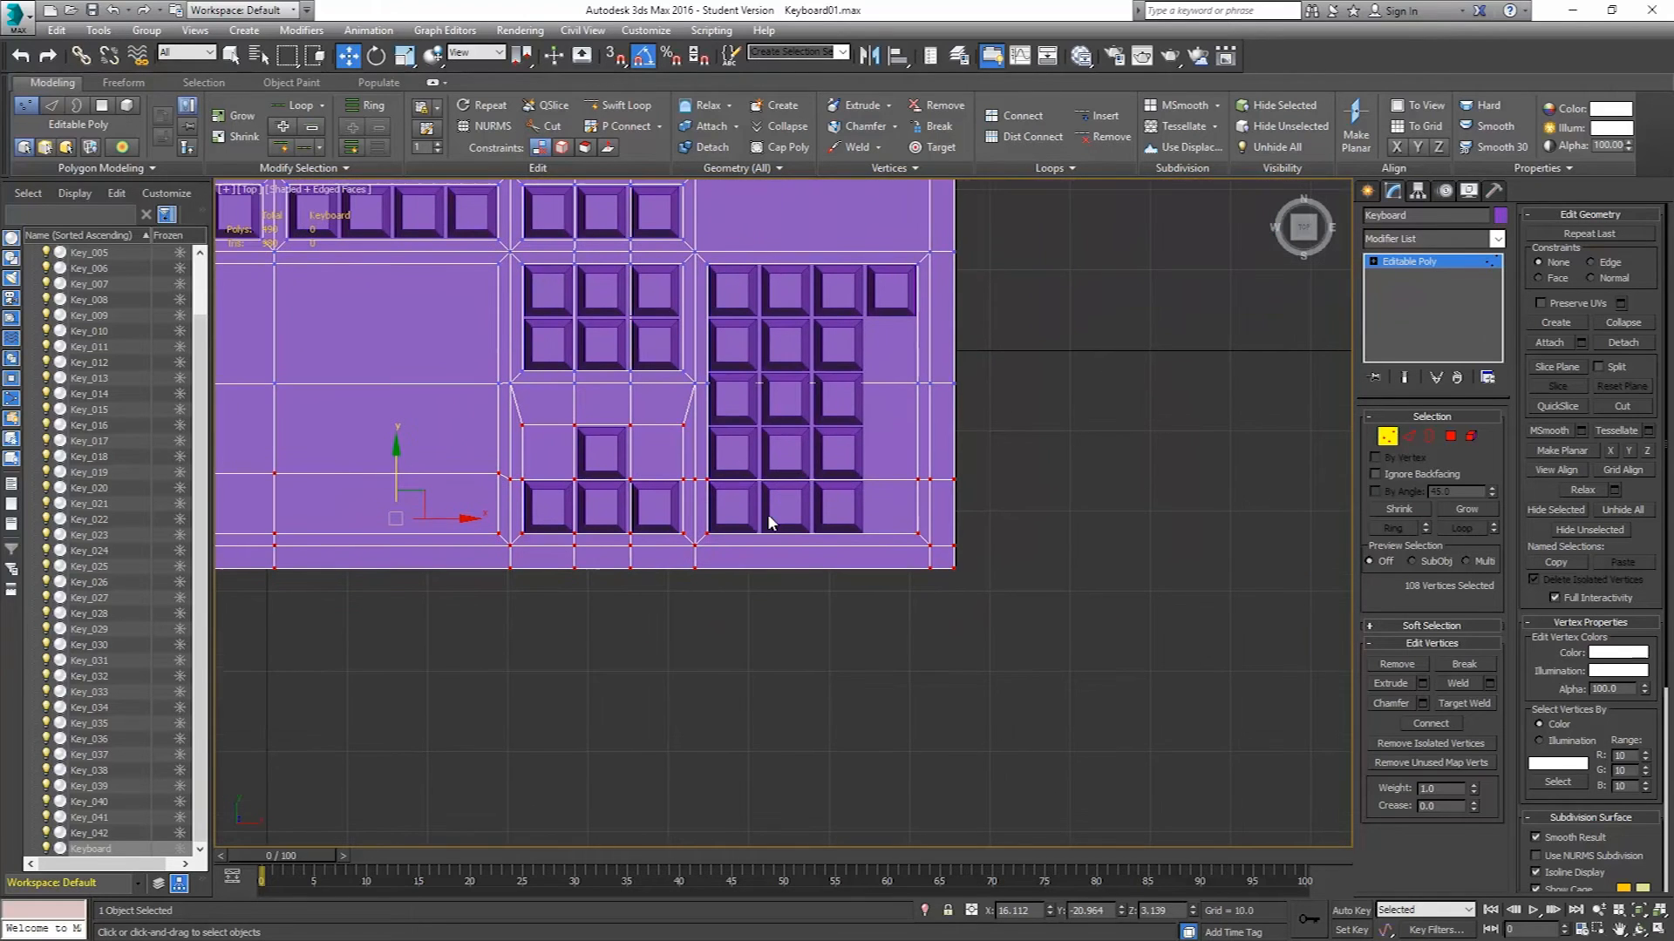
pyautogui.click(1387, 436)
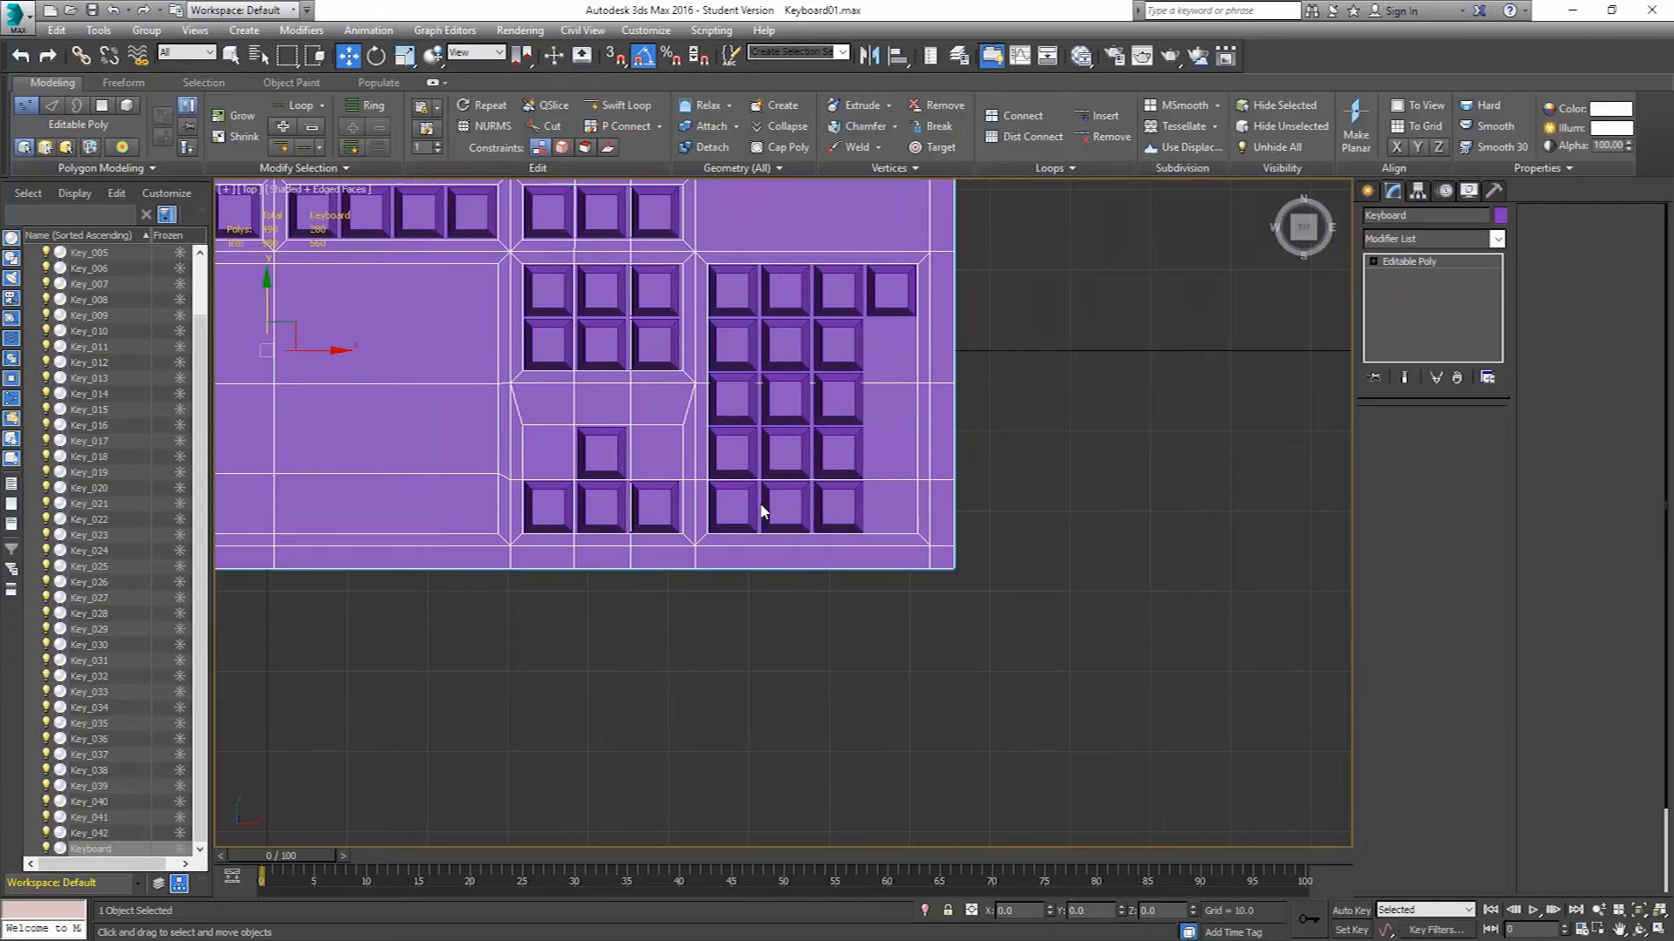
# Delete the middle key of the numeric pad's bottom row.
pyautogui.click(735, 509)
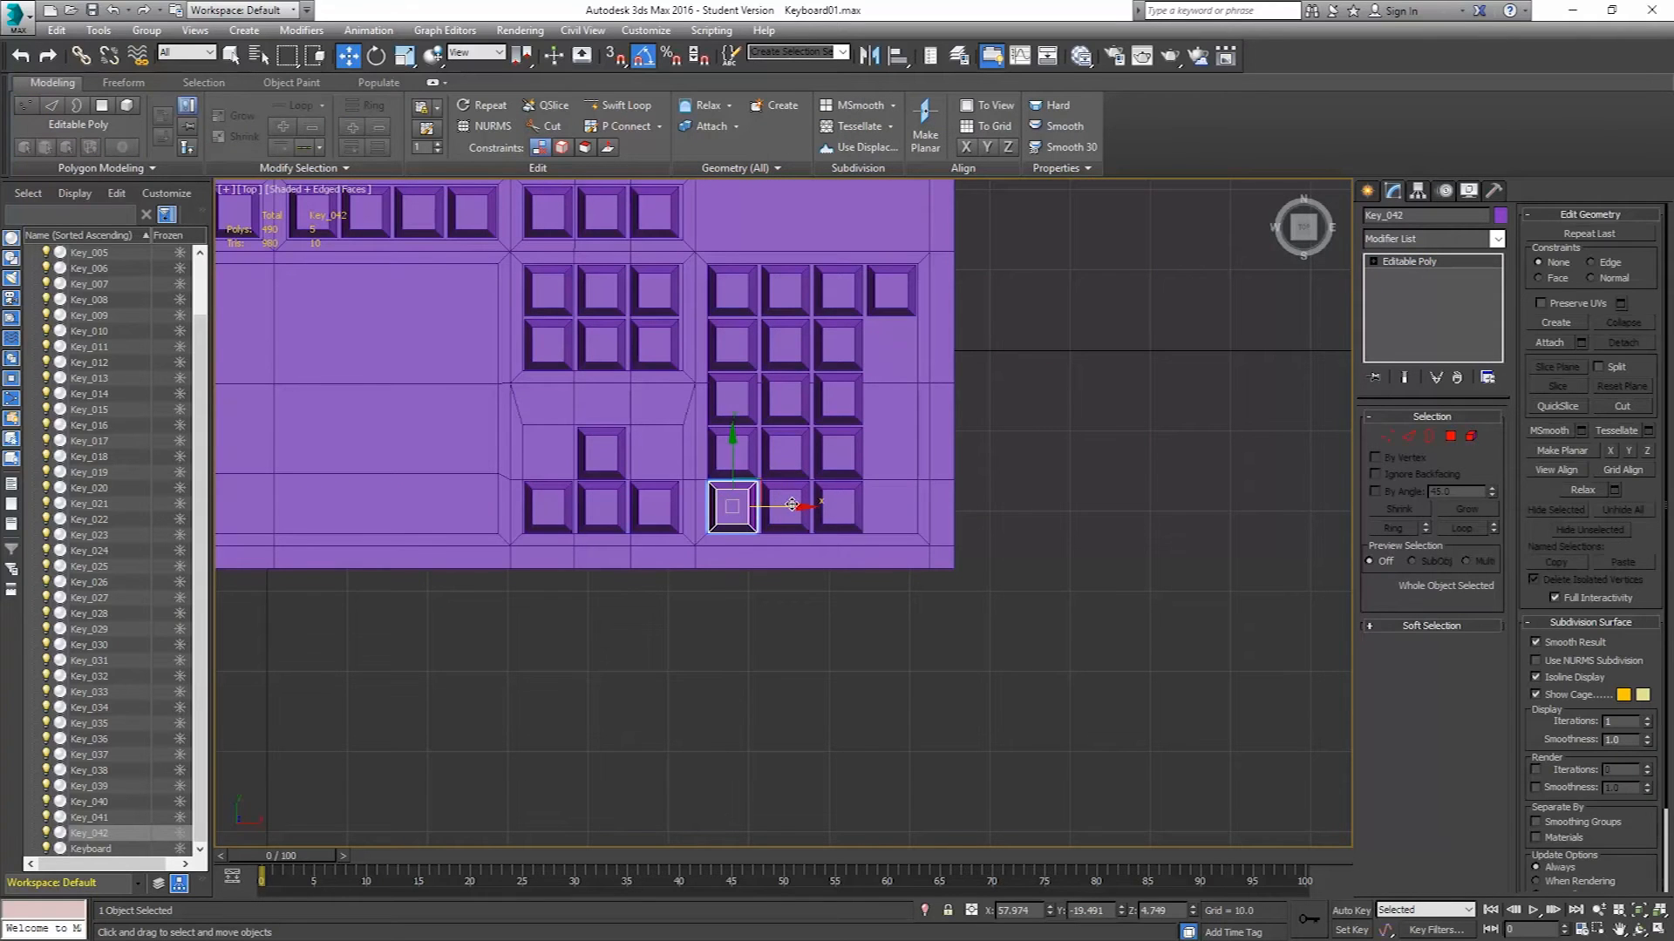
pyautogui.scroll(5, 790, 505)
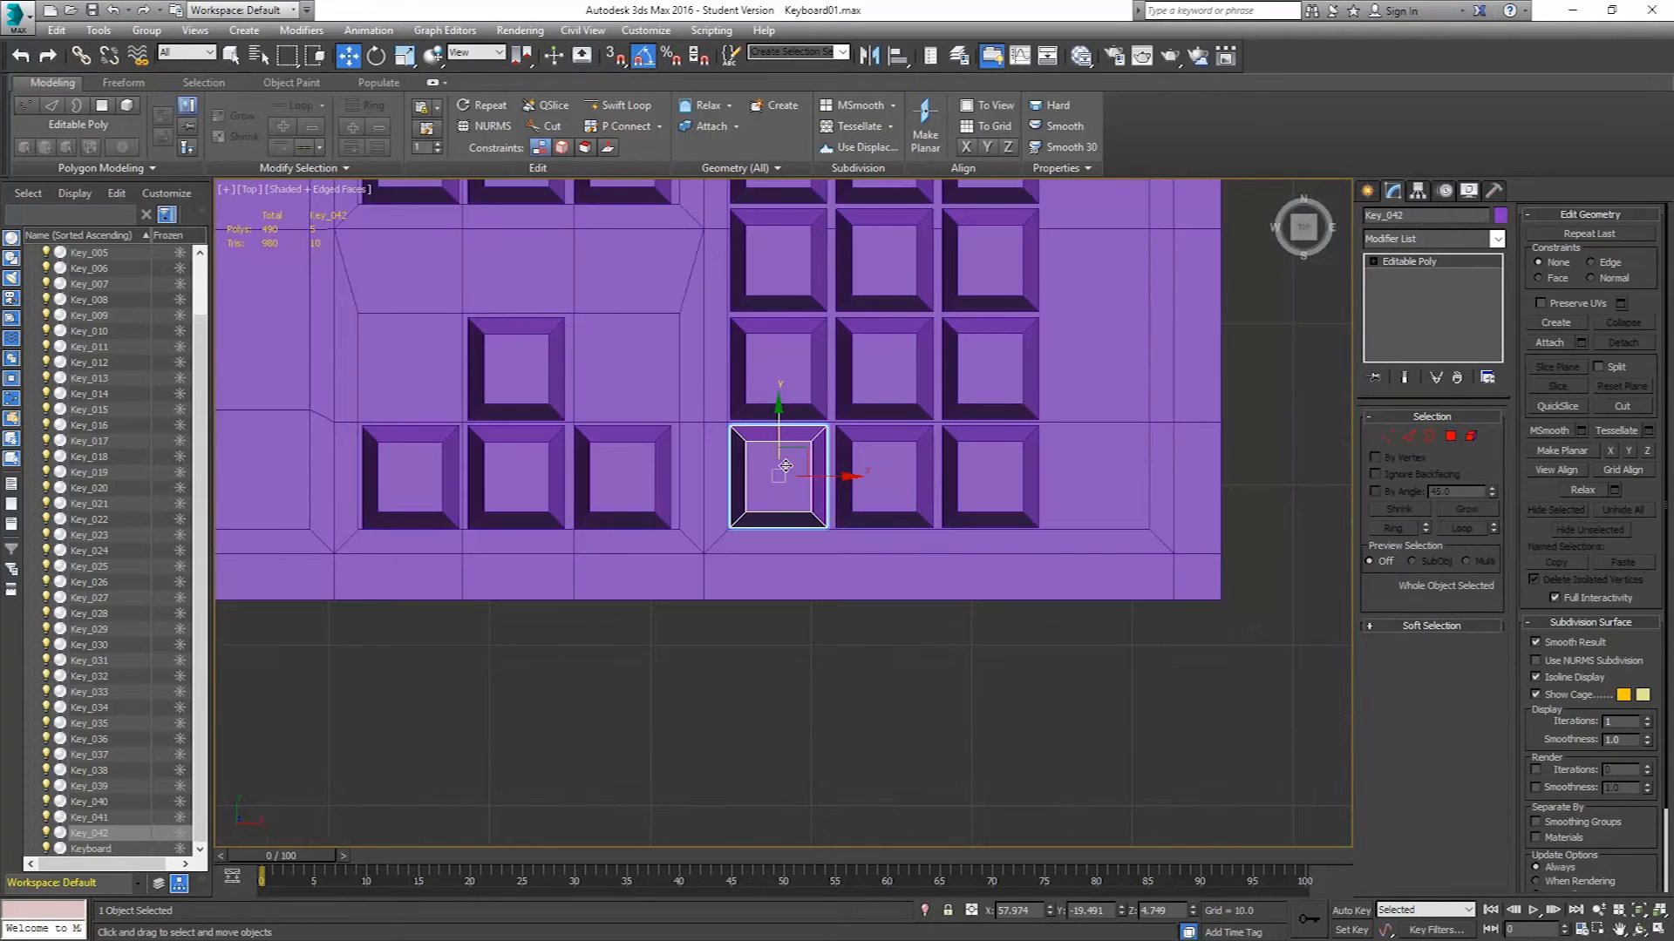
pyautogui.click(875, 457)
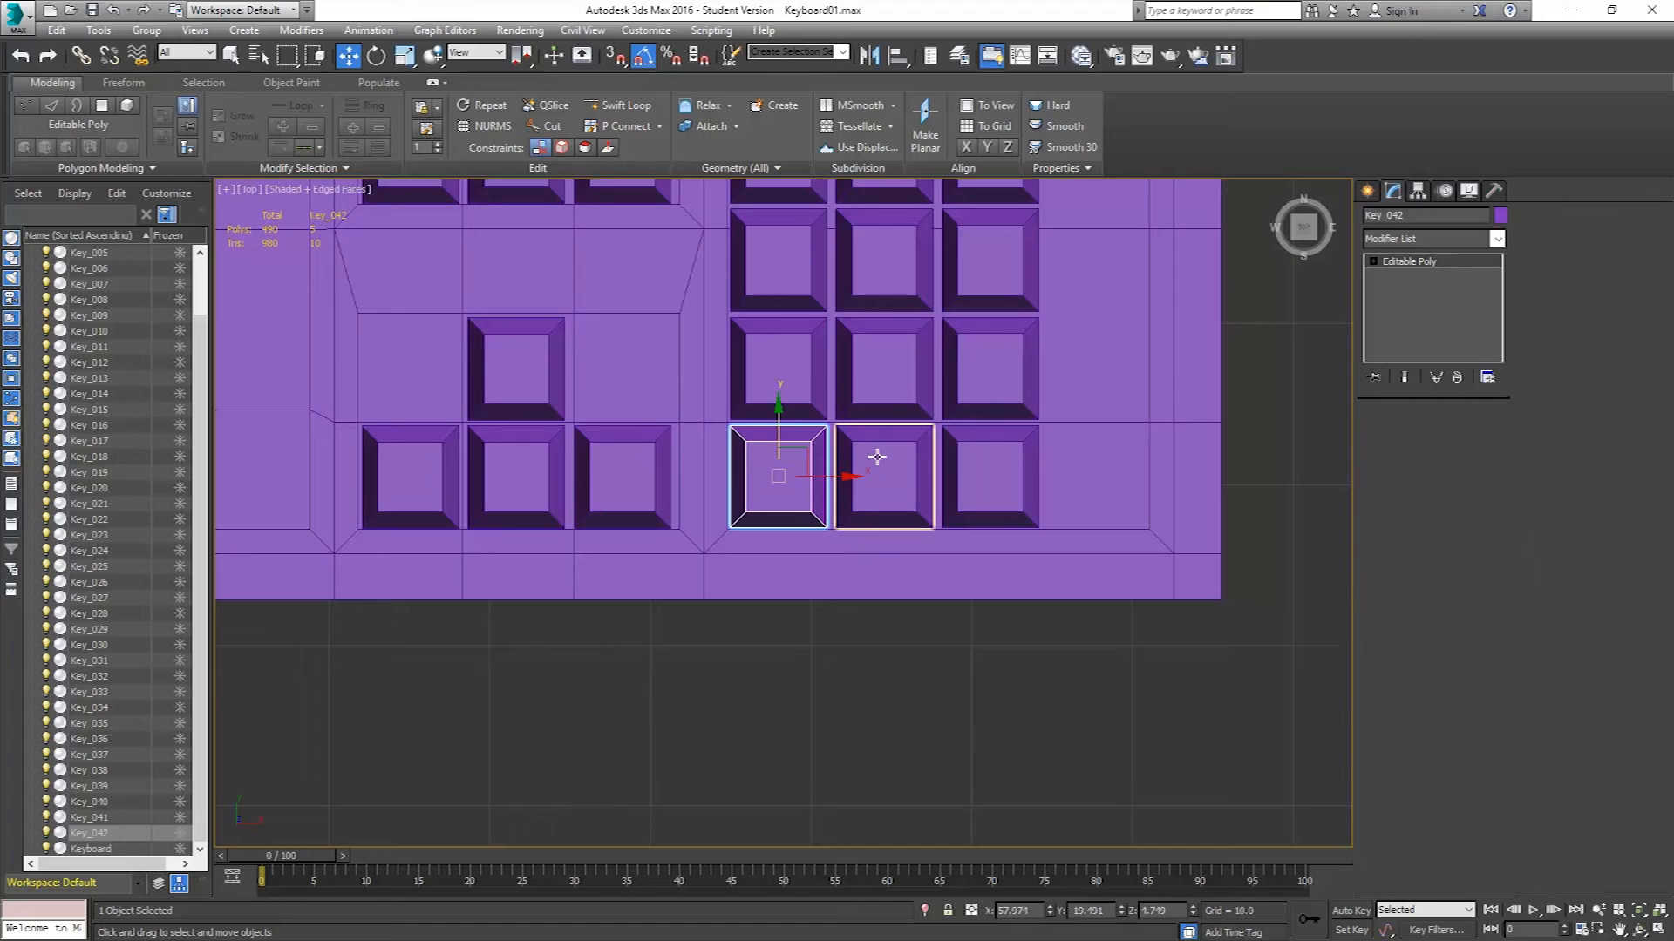
pyautogui.press('Delete')
# Try to scale the numeric pad's bottom-left key horizontally to make it double width.
pyautogui.click(801, 458)
pyautogui.click(1387, 437)
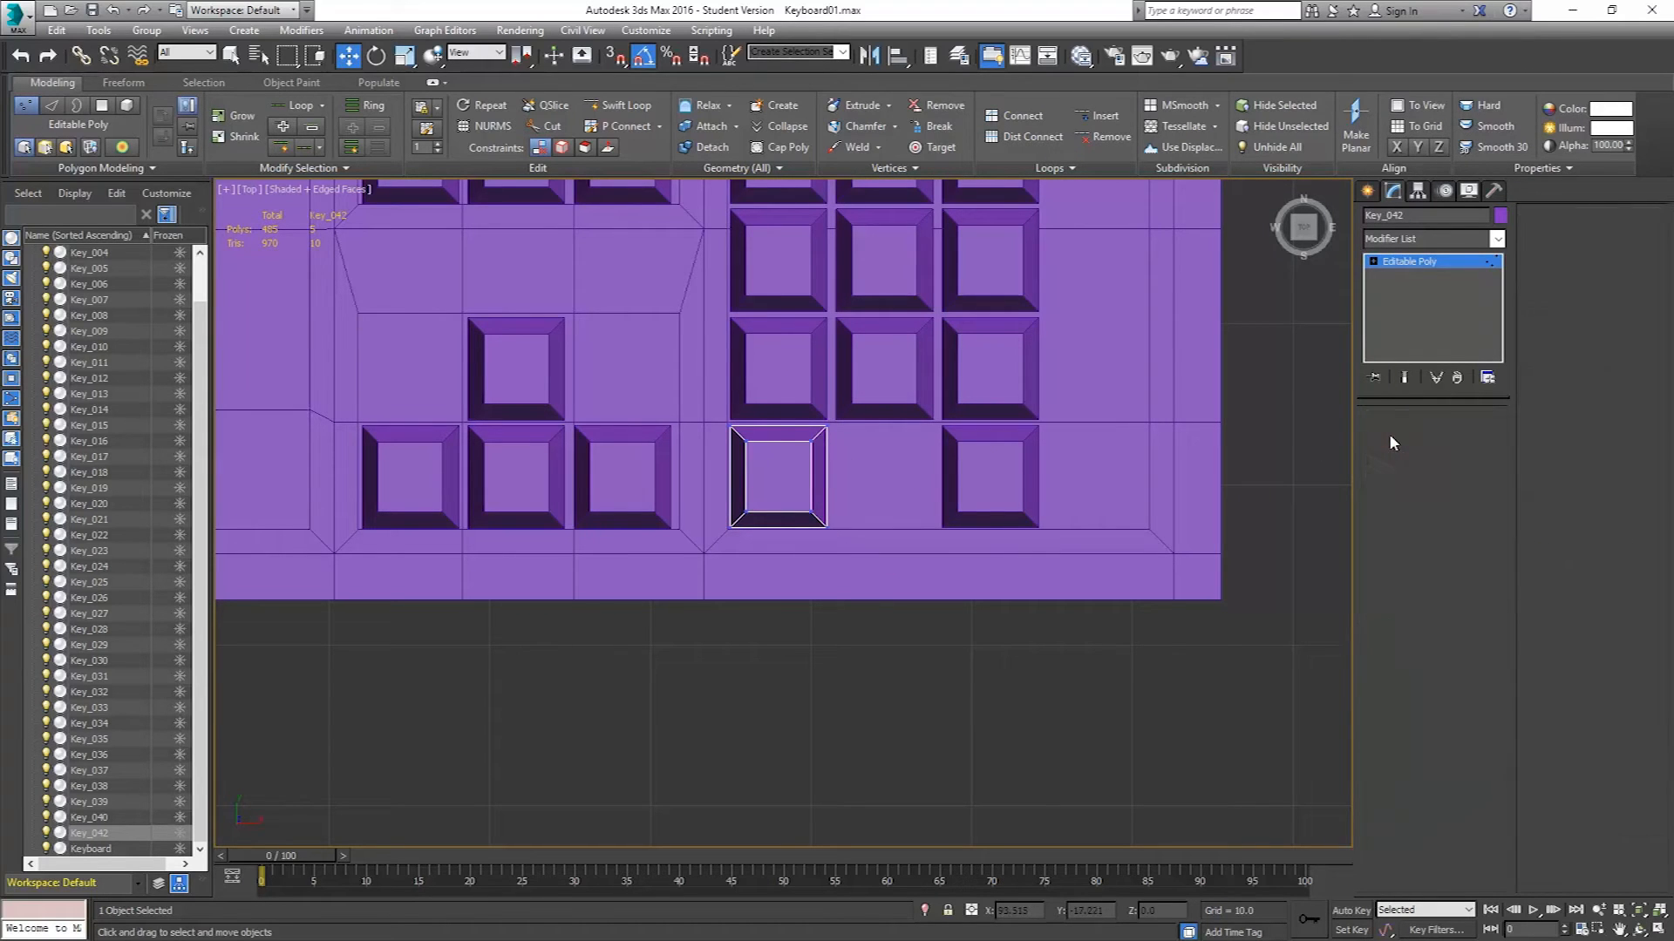
pyautogui.click(1387, 437)
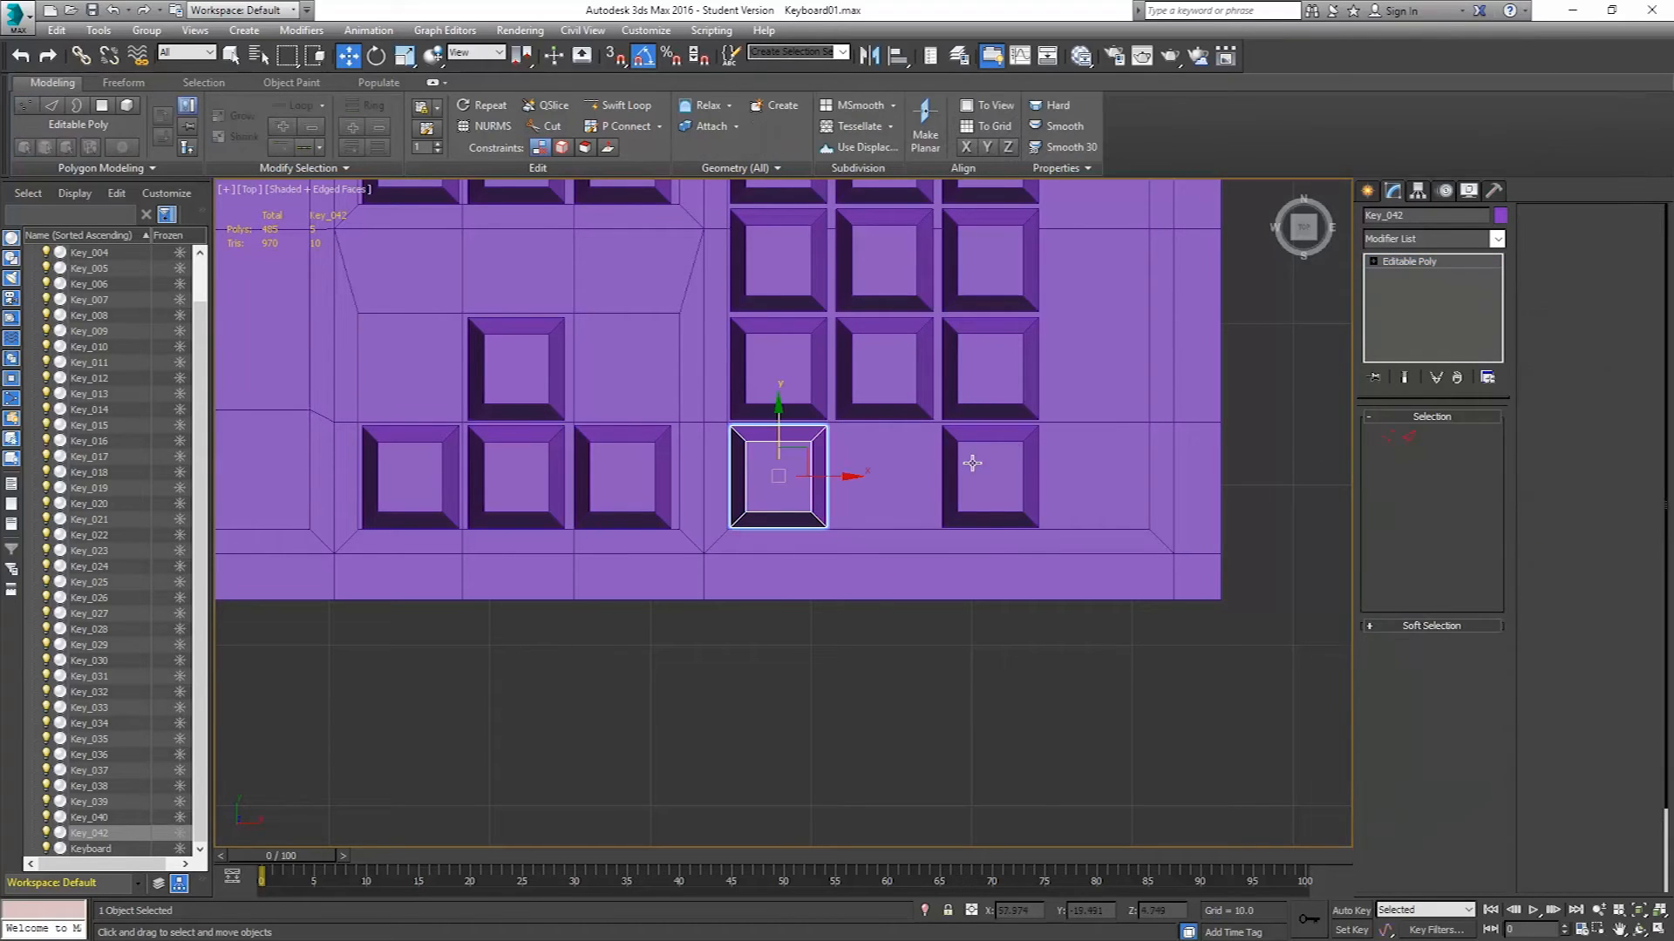
pyautogui.click(403, 56)
pyautogui.moveTo(844, 476); pyautogui.dragTo(963, 483)
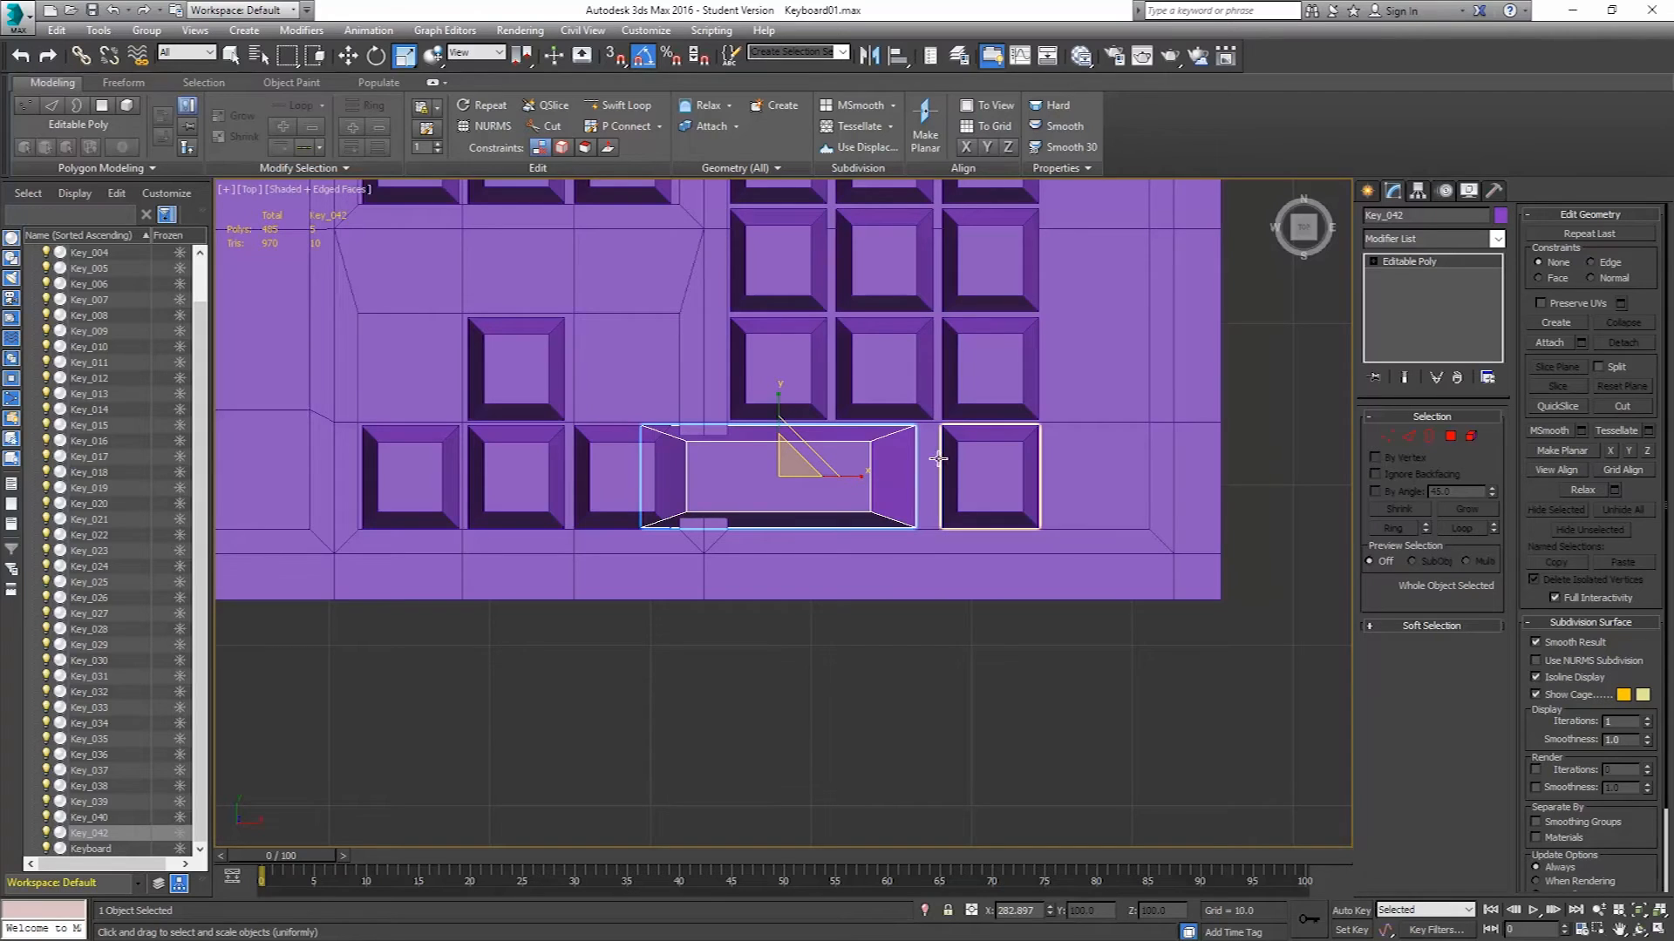
pyautogui.hotkey('ctrl', 'z')
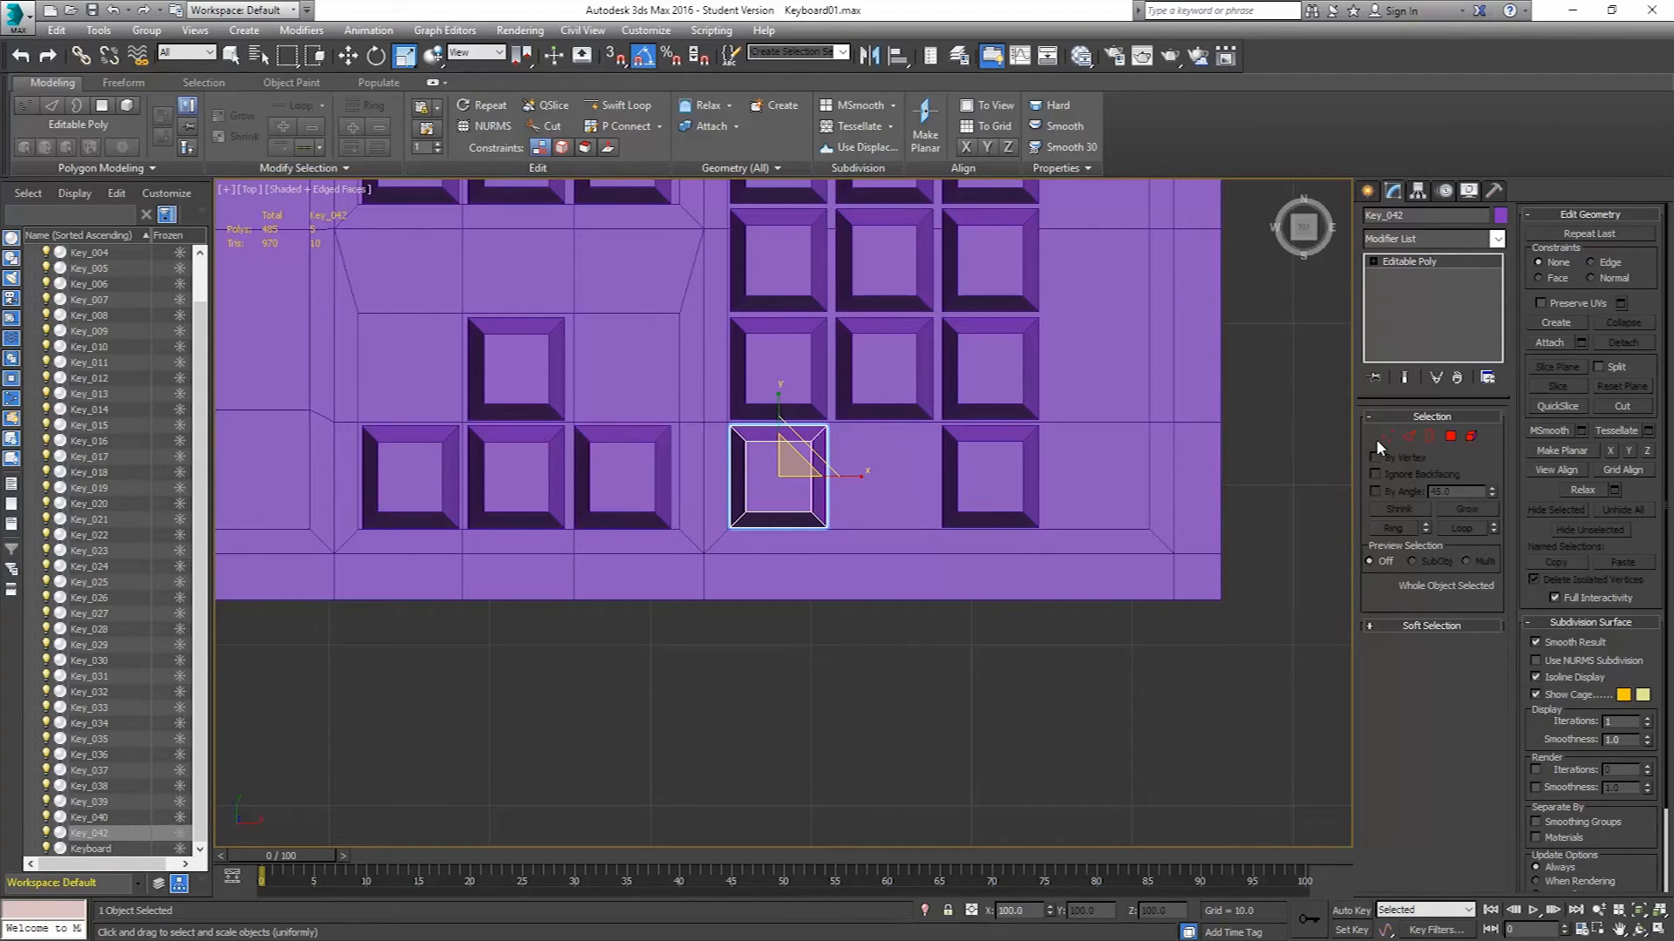
# Move the bottom-left numpad key's right-side vertices outward to stretch it into a double-wide 0 key.
pyautogui.click(1386, 436)
pyautogui.moveTo(887, 577); pyautogui.dragTo(795, 406)
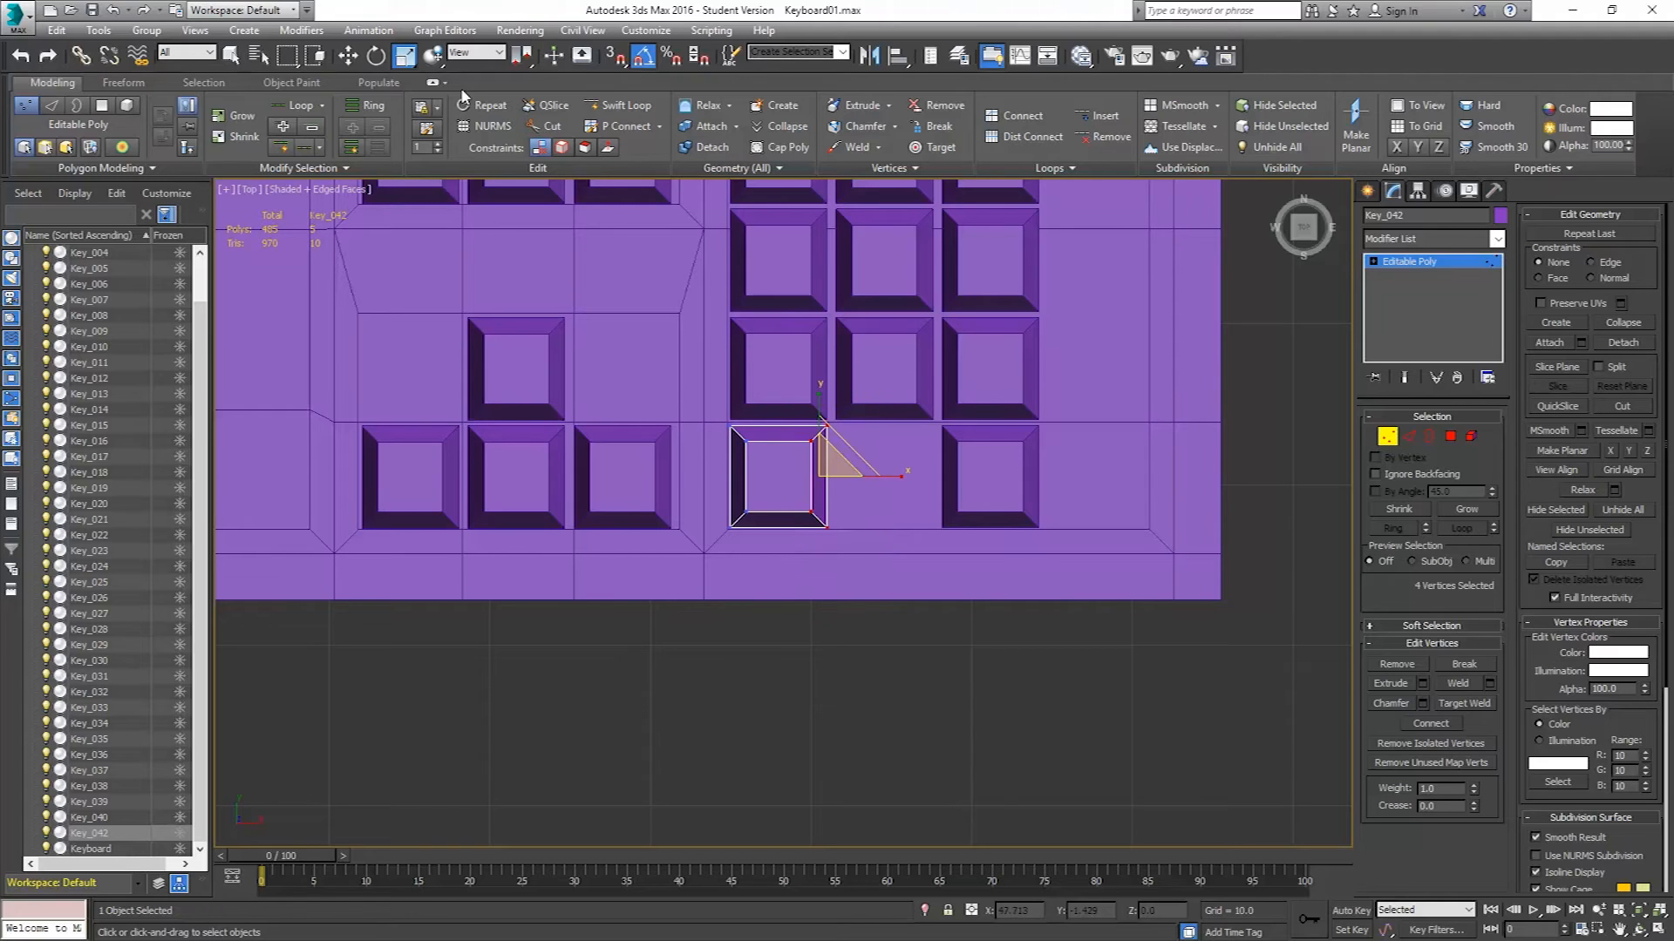
pyautogui.click(348, 55)
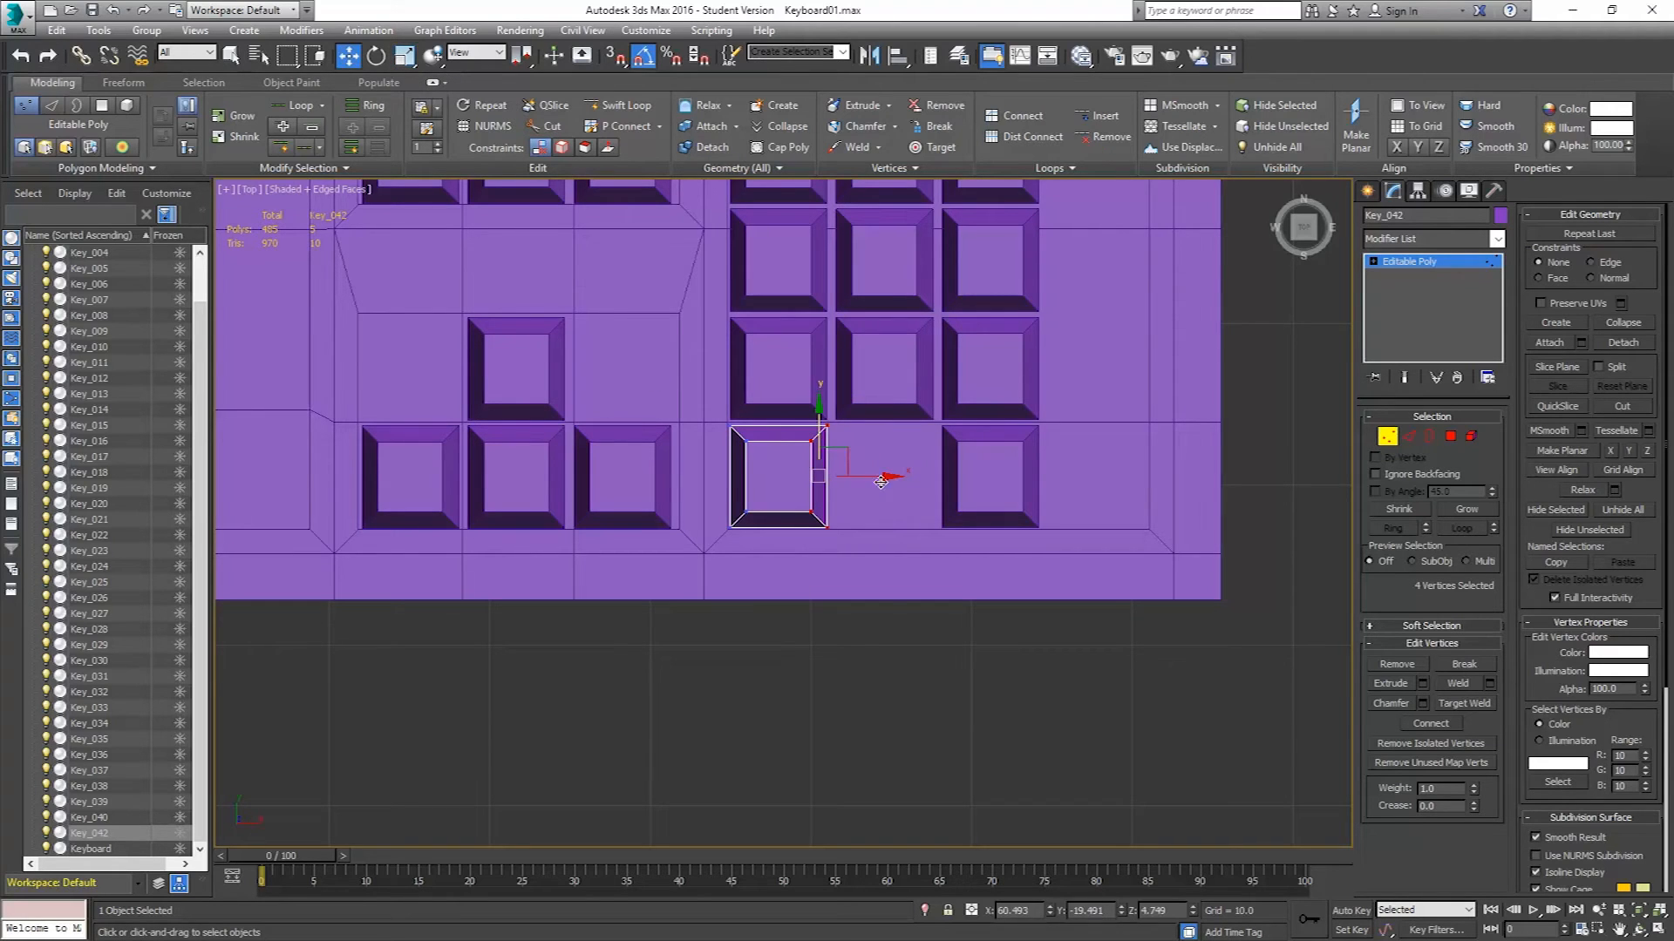
pyautogui.moveTo(881, 481); pyautogui.dragTo(984, 495)
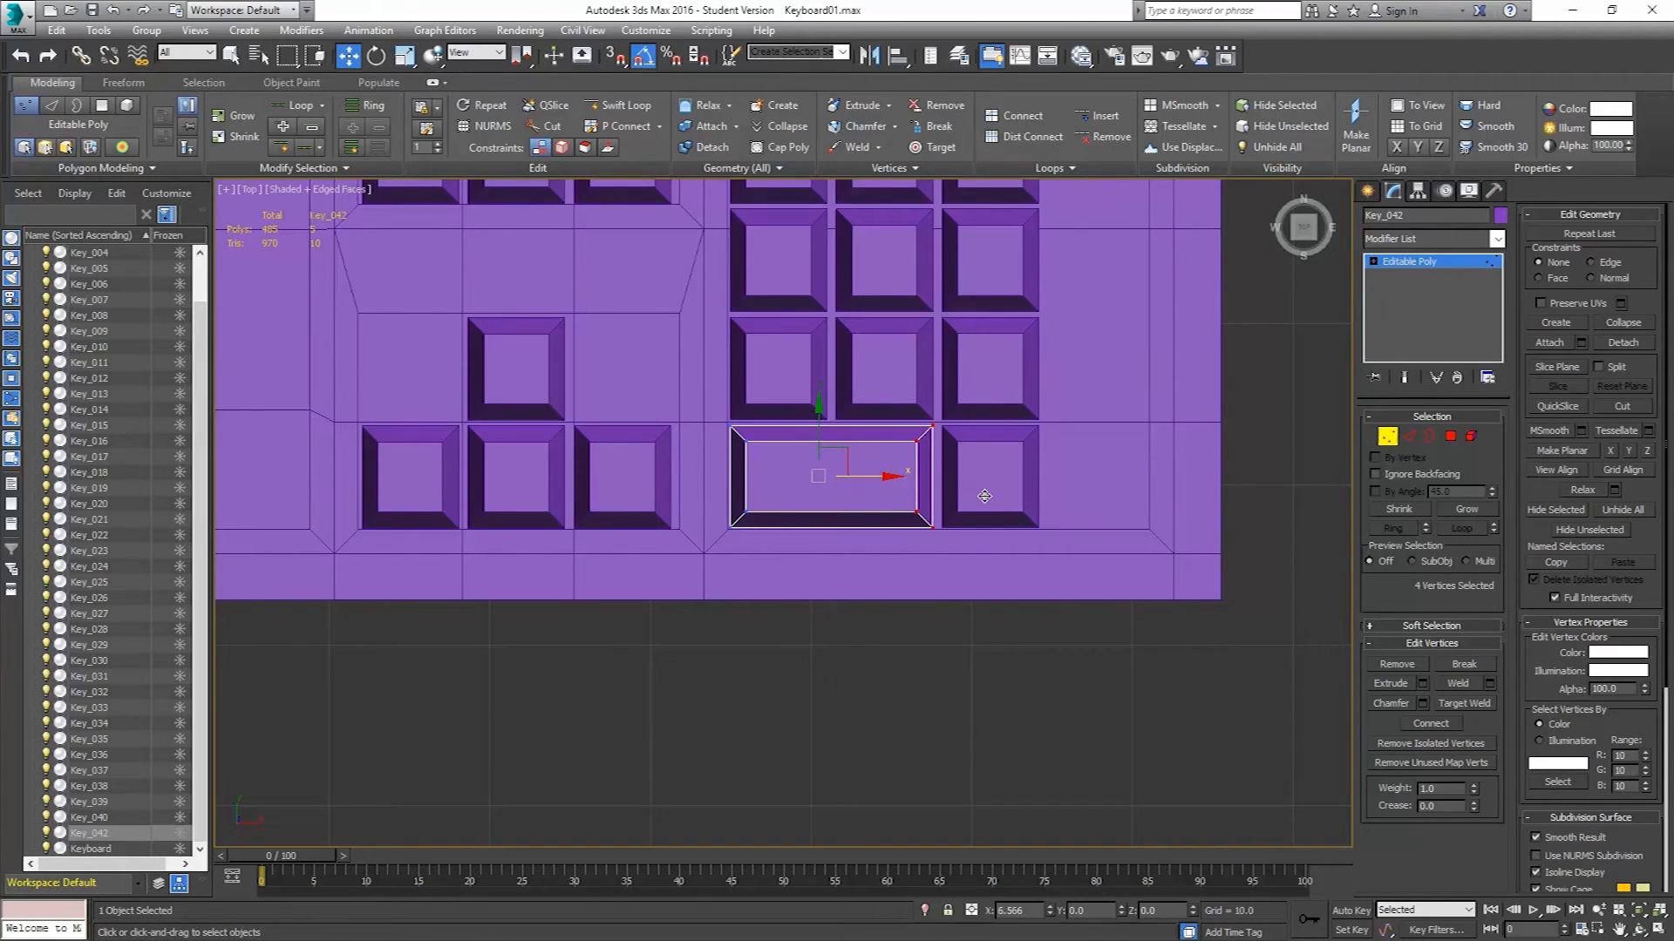
pyautogui.scroll(5, 935, 467)
pyautogui.scroll(-5, 922, 401)
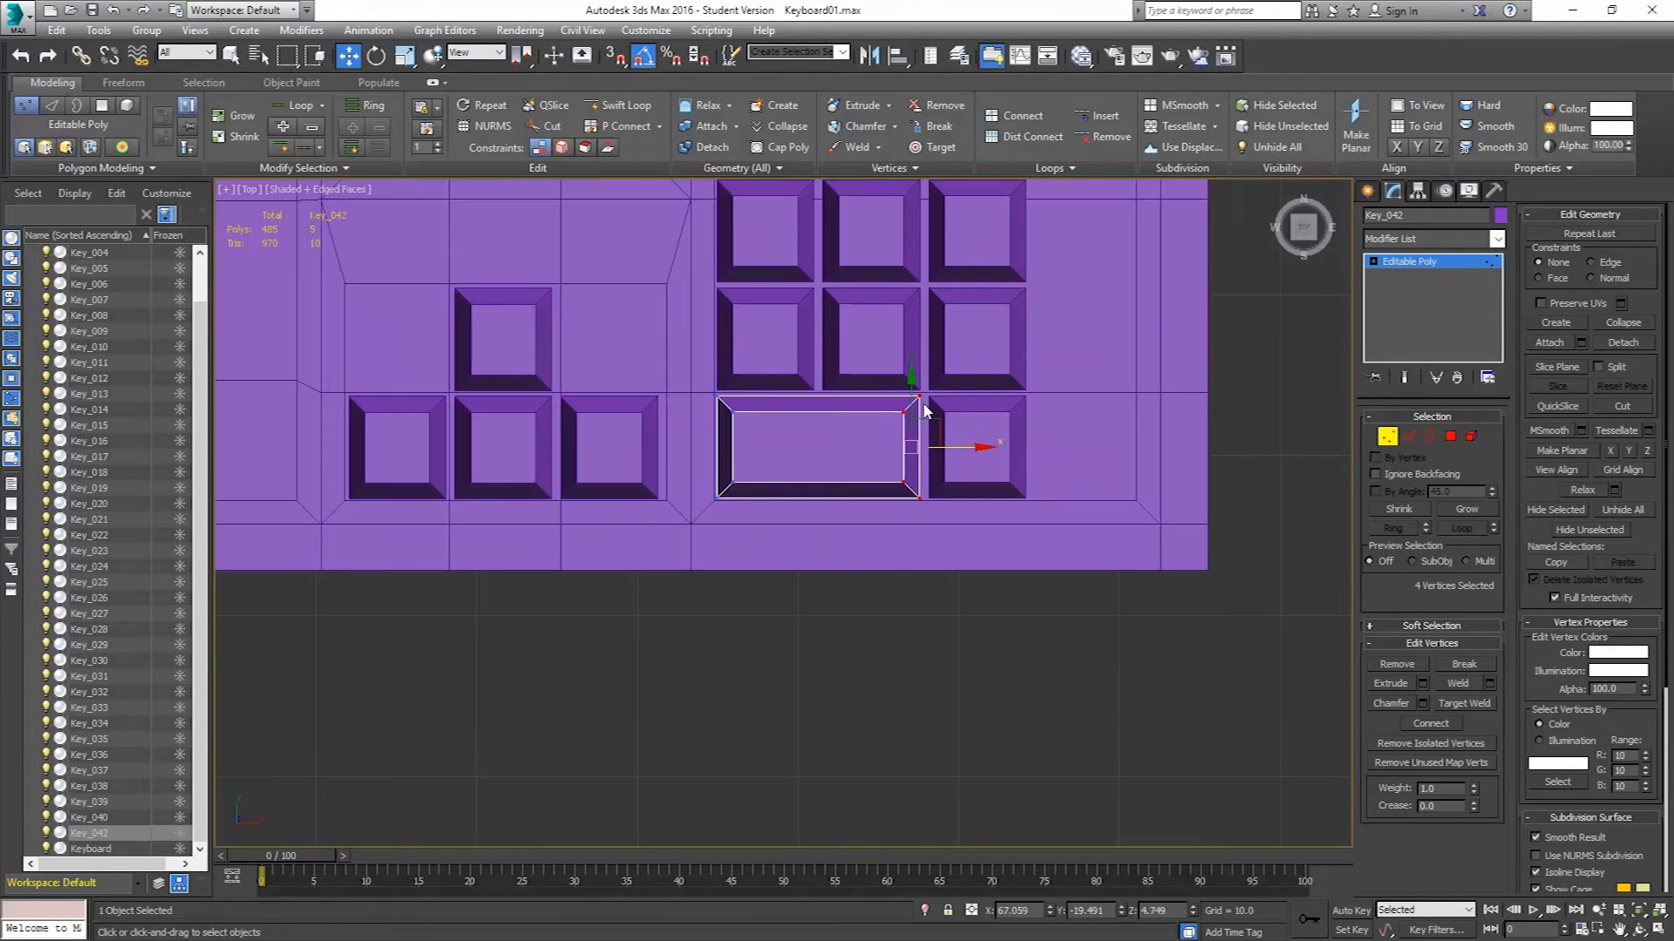
pyautogui.scroll(-3, 931, 410)
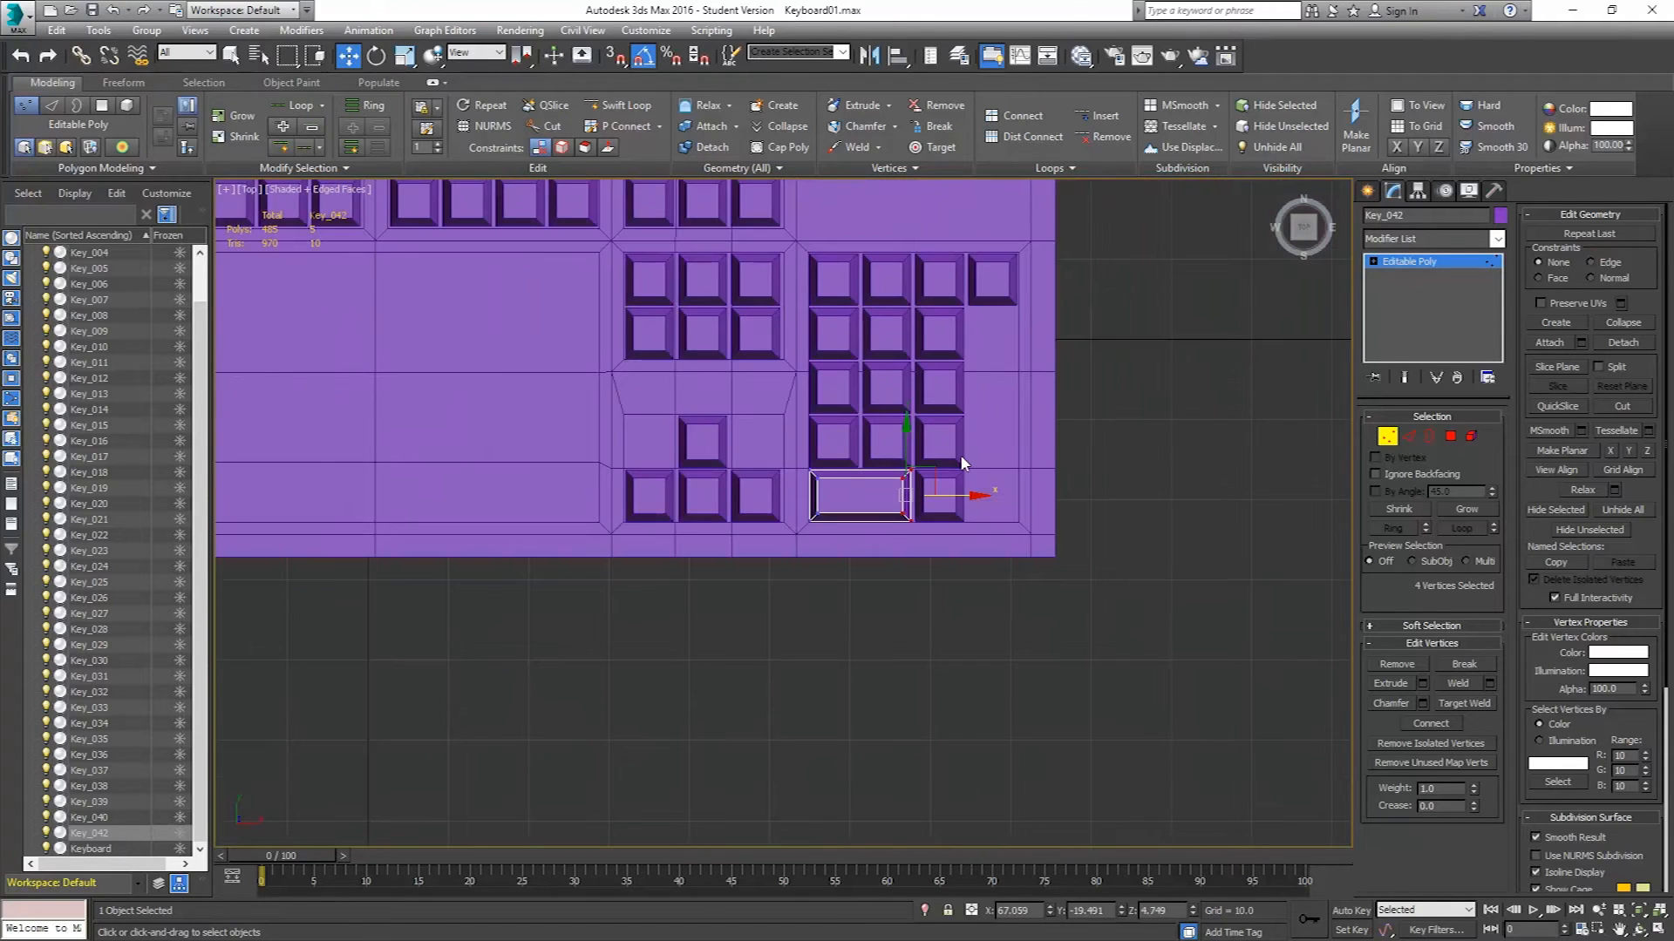
pyautogui.moveTo(980, 437); pyautogui.dragTo(930, 480, button='middle')
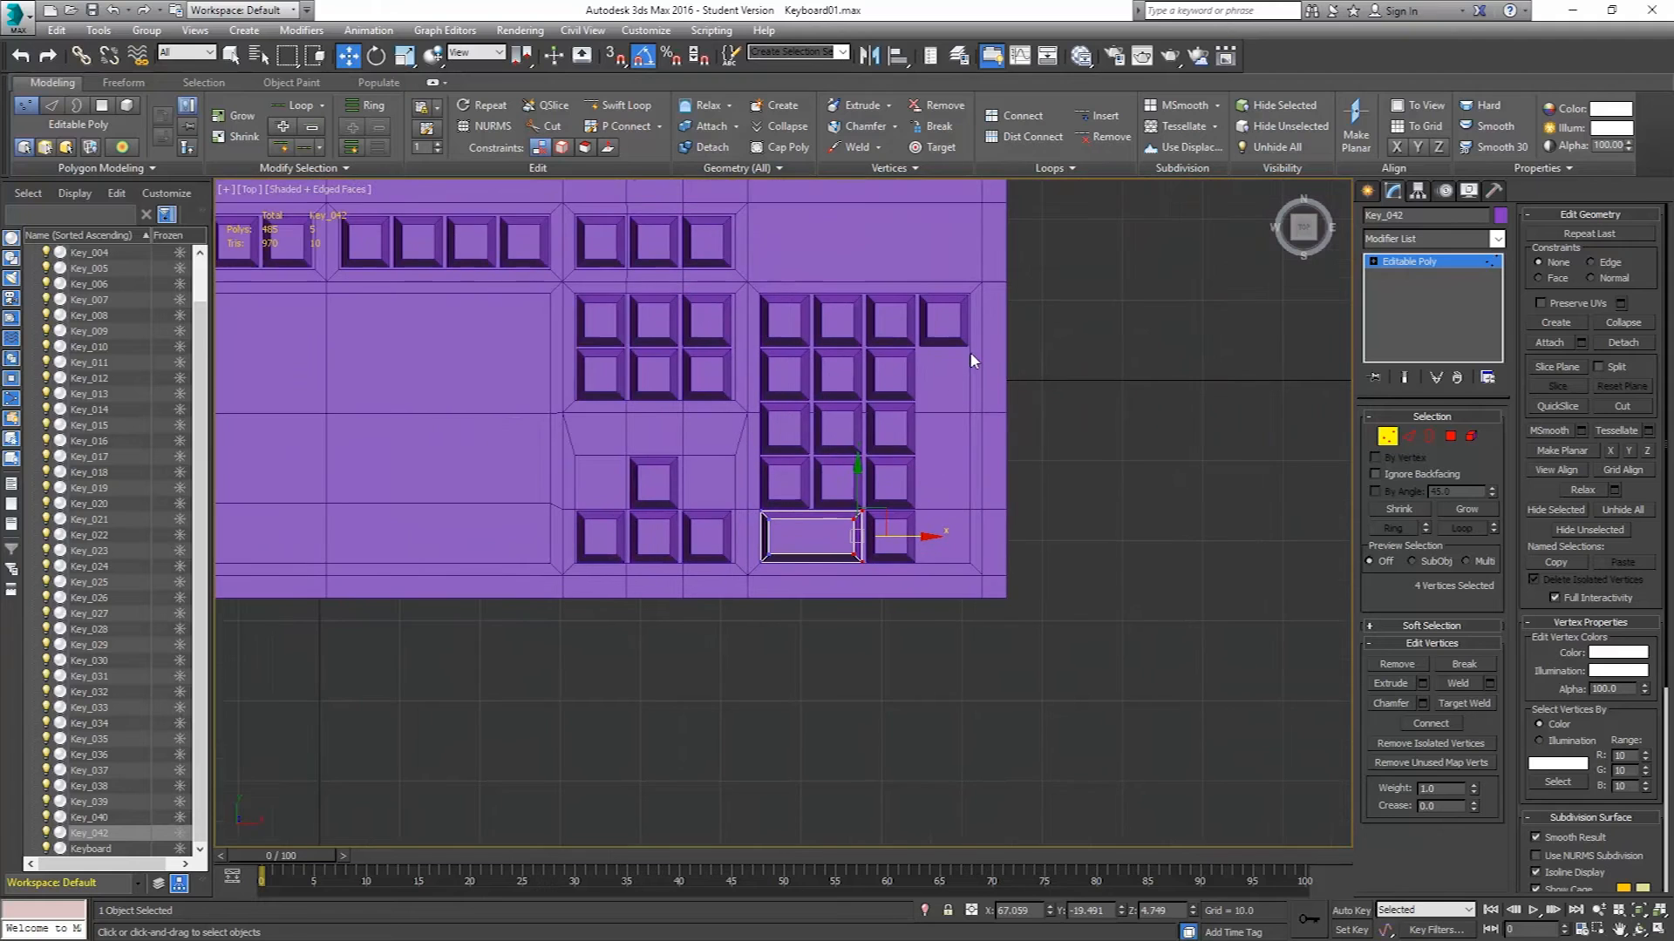
pyautogui.click(1387, 436)
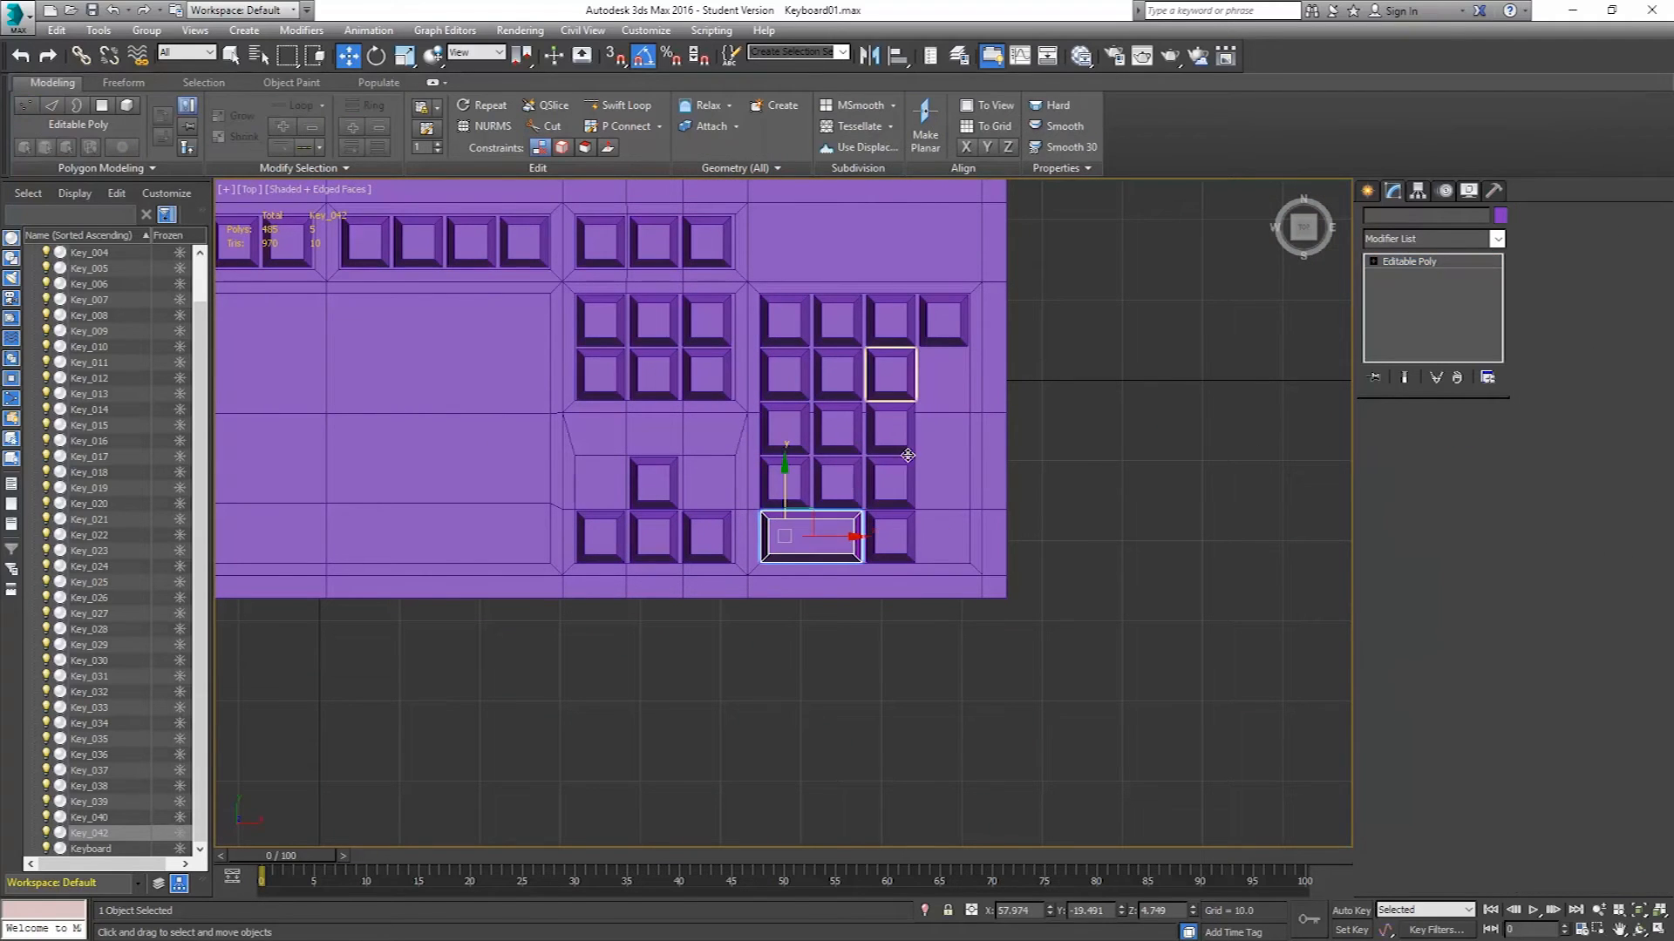
# Clone the numpad's second- and fourth-row right keys into a new column on the right and align them.
pyautogui.click(889, 373)
pyautogui.keyDown('ctrl'); pyautogui.click(898, 485); pyautogui.keyUp('ctrl')
pyautogui.moveTo(947, 433); pyautogui.dragTo(997, 443)
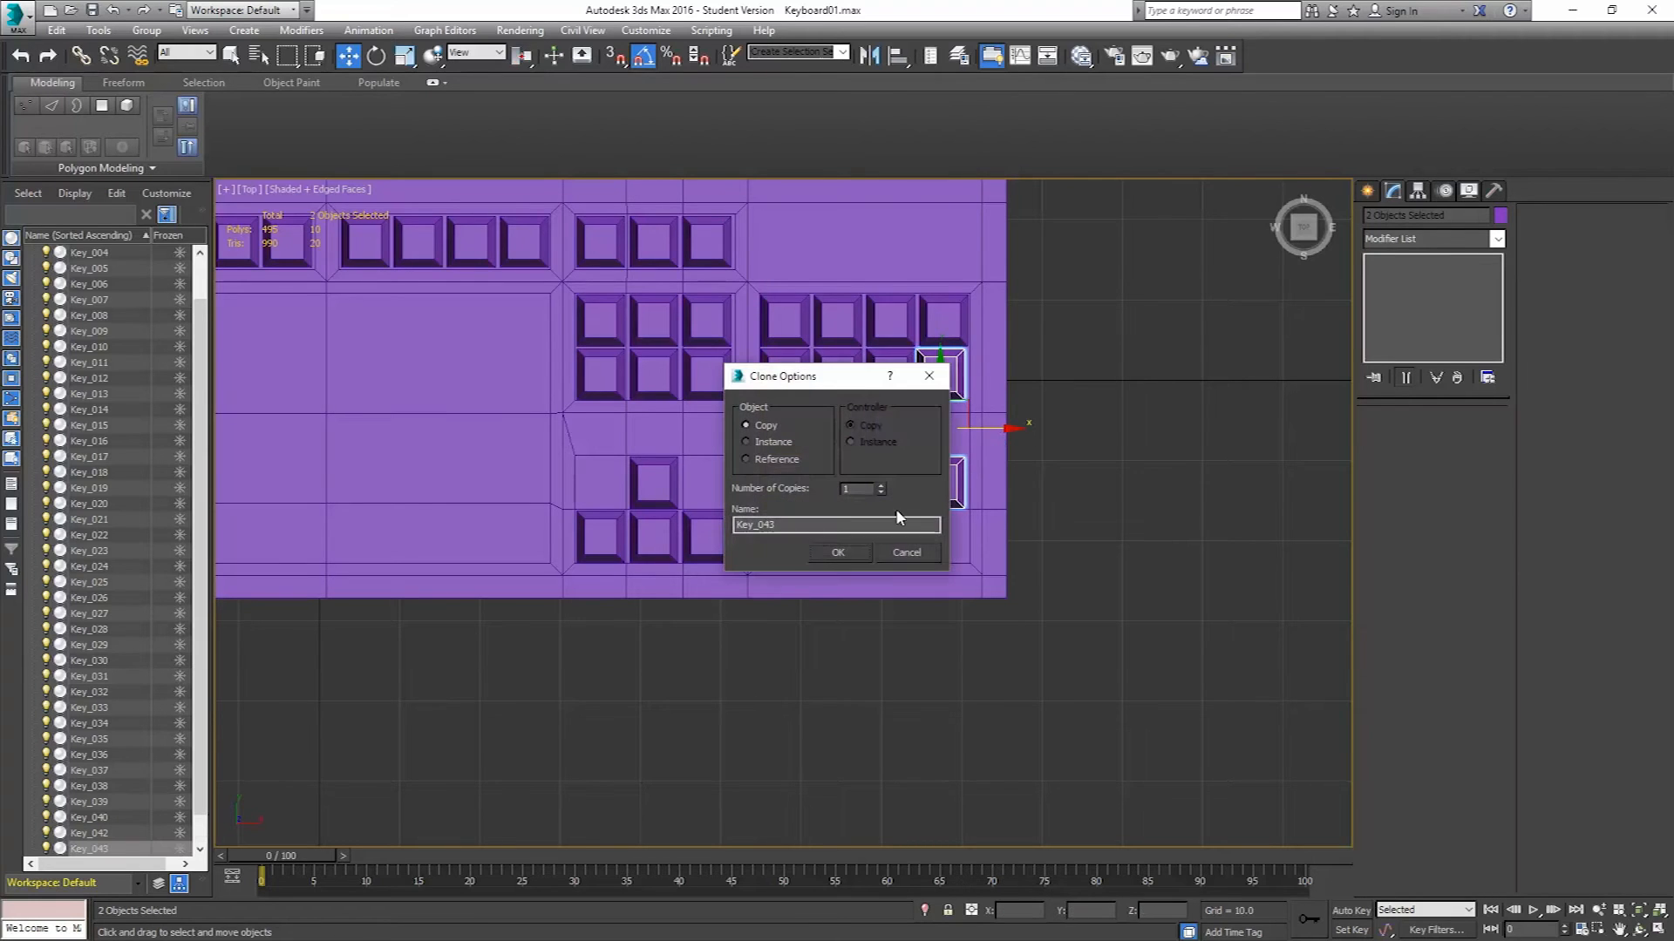
pyautogui.click(845, 551)
pyautogui.moveTo(950, 392); pyautogui.dragTo(953, 402, button='middle')
pyautogui.scroll(6, 953, 402)
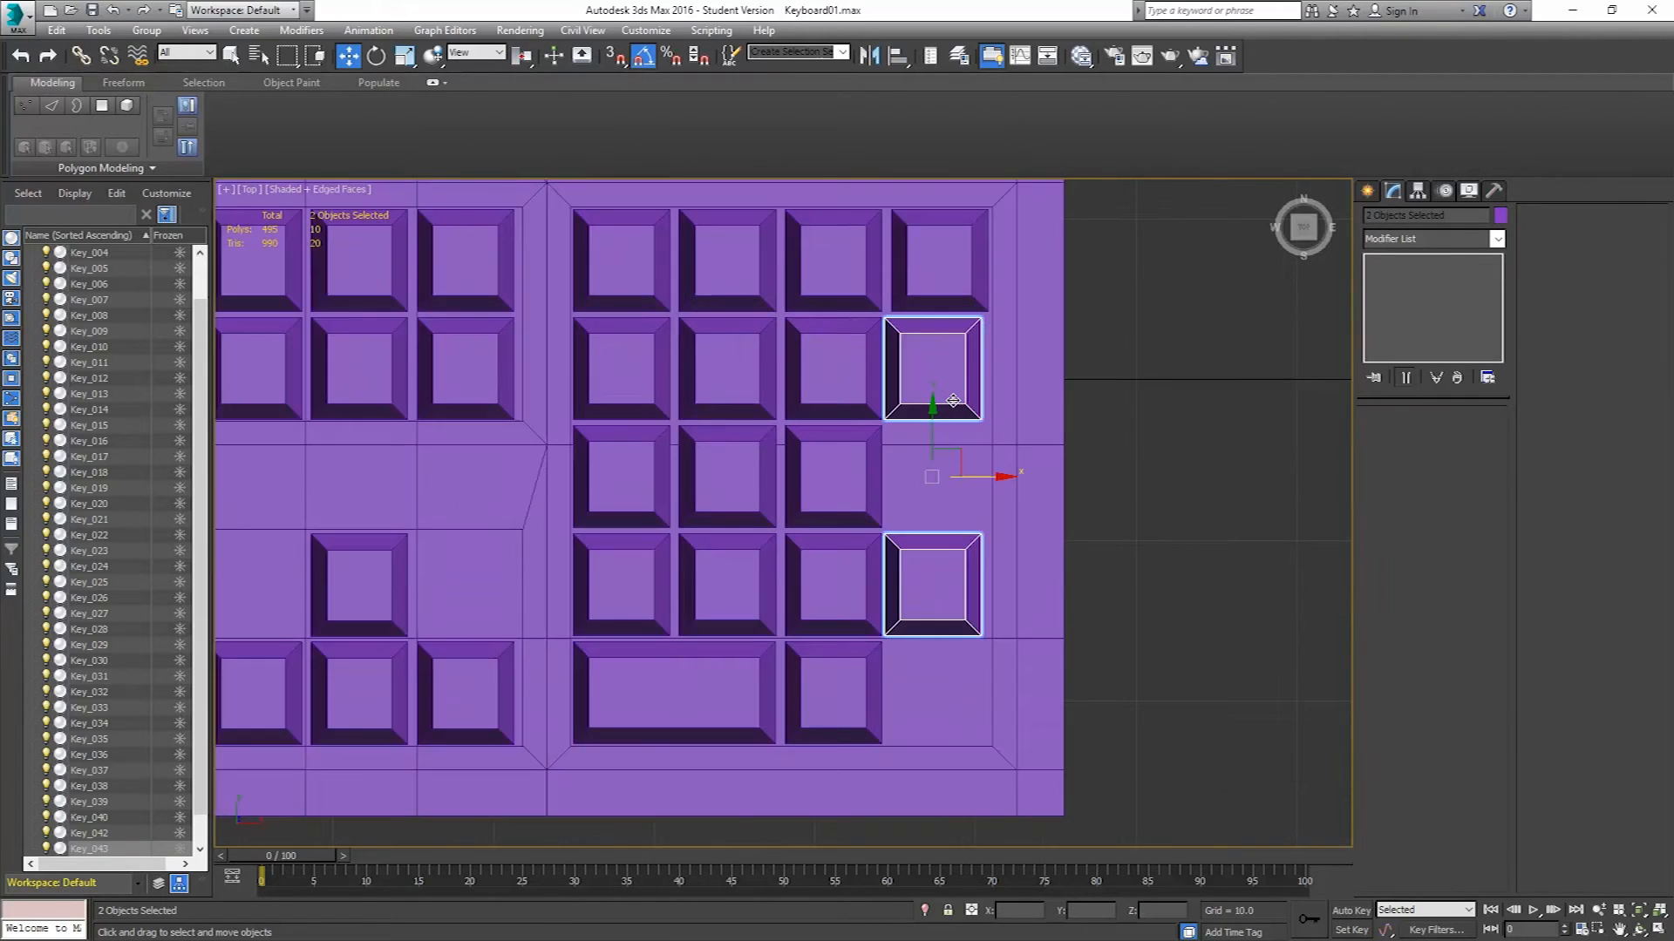
pyautogui.moveTo(980, 509); pyautogui.dragTo(989, 513)
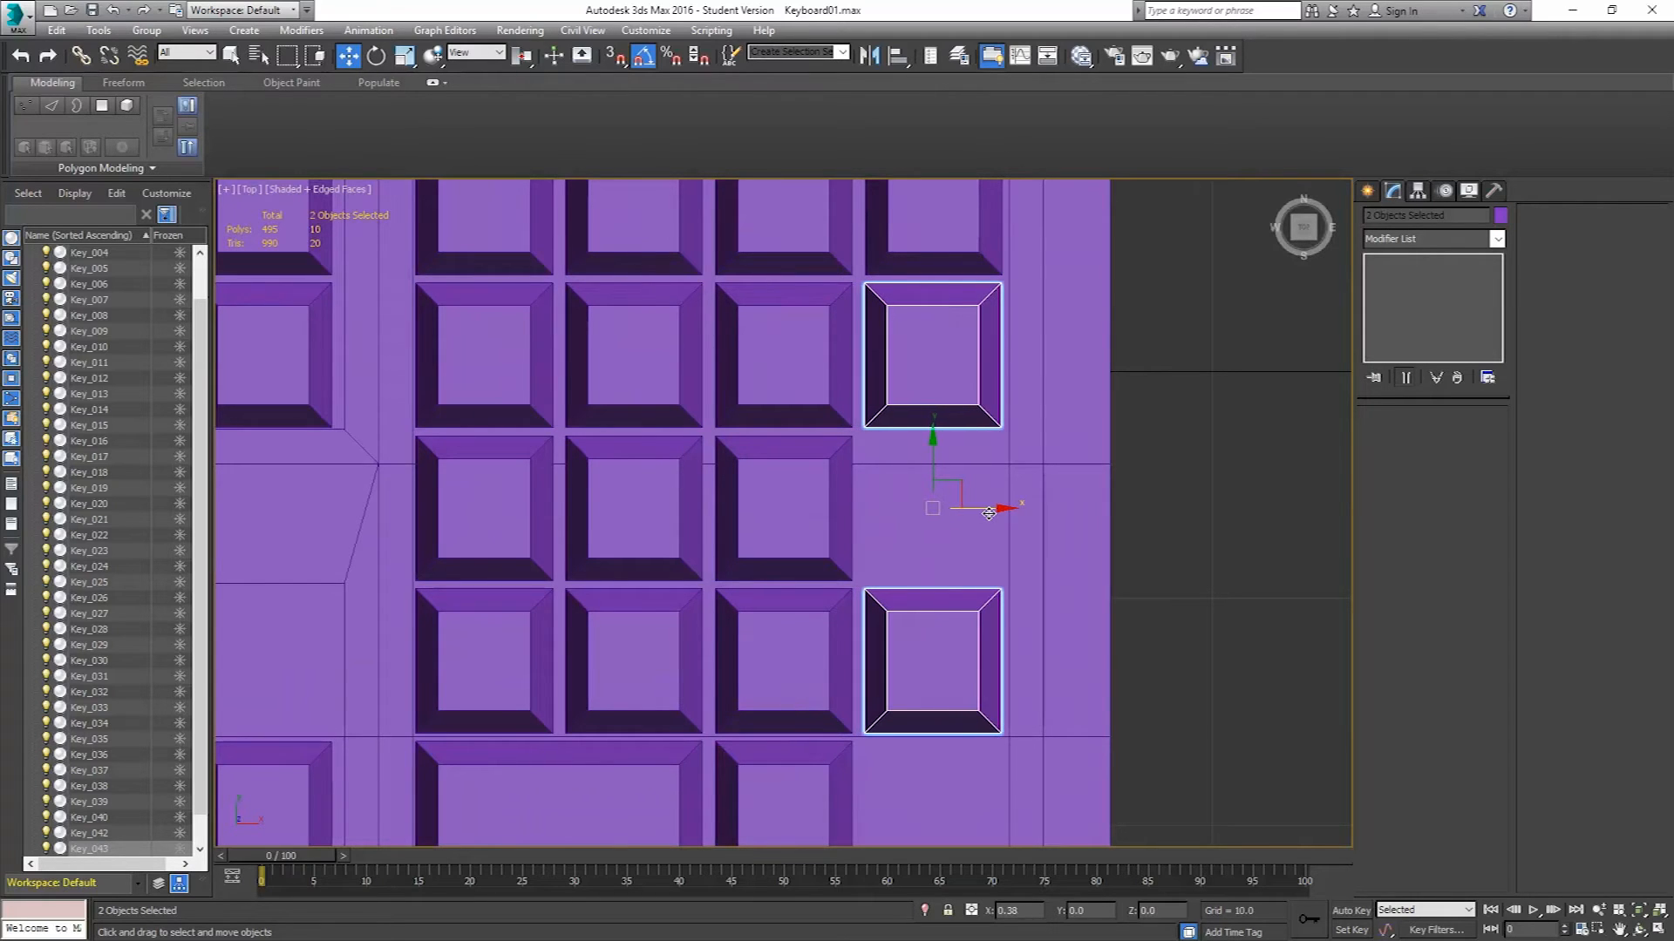
# Move the upper new key's bottom vertices down to stretch it into a tall plus key.
pyautogui.click(955, 344)
pyautogui.click(1387, 437)
pyautogui.moveTo(839, 396); pyautogui.dragTo(839, 391)
pyautogui.scroll(5, 902, 387)
pyautogui.moveTo(934, 489); pyautogui.dragTo(973, 344, button='middle')
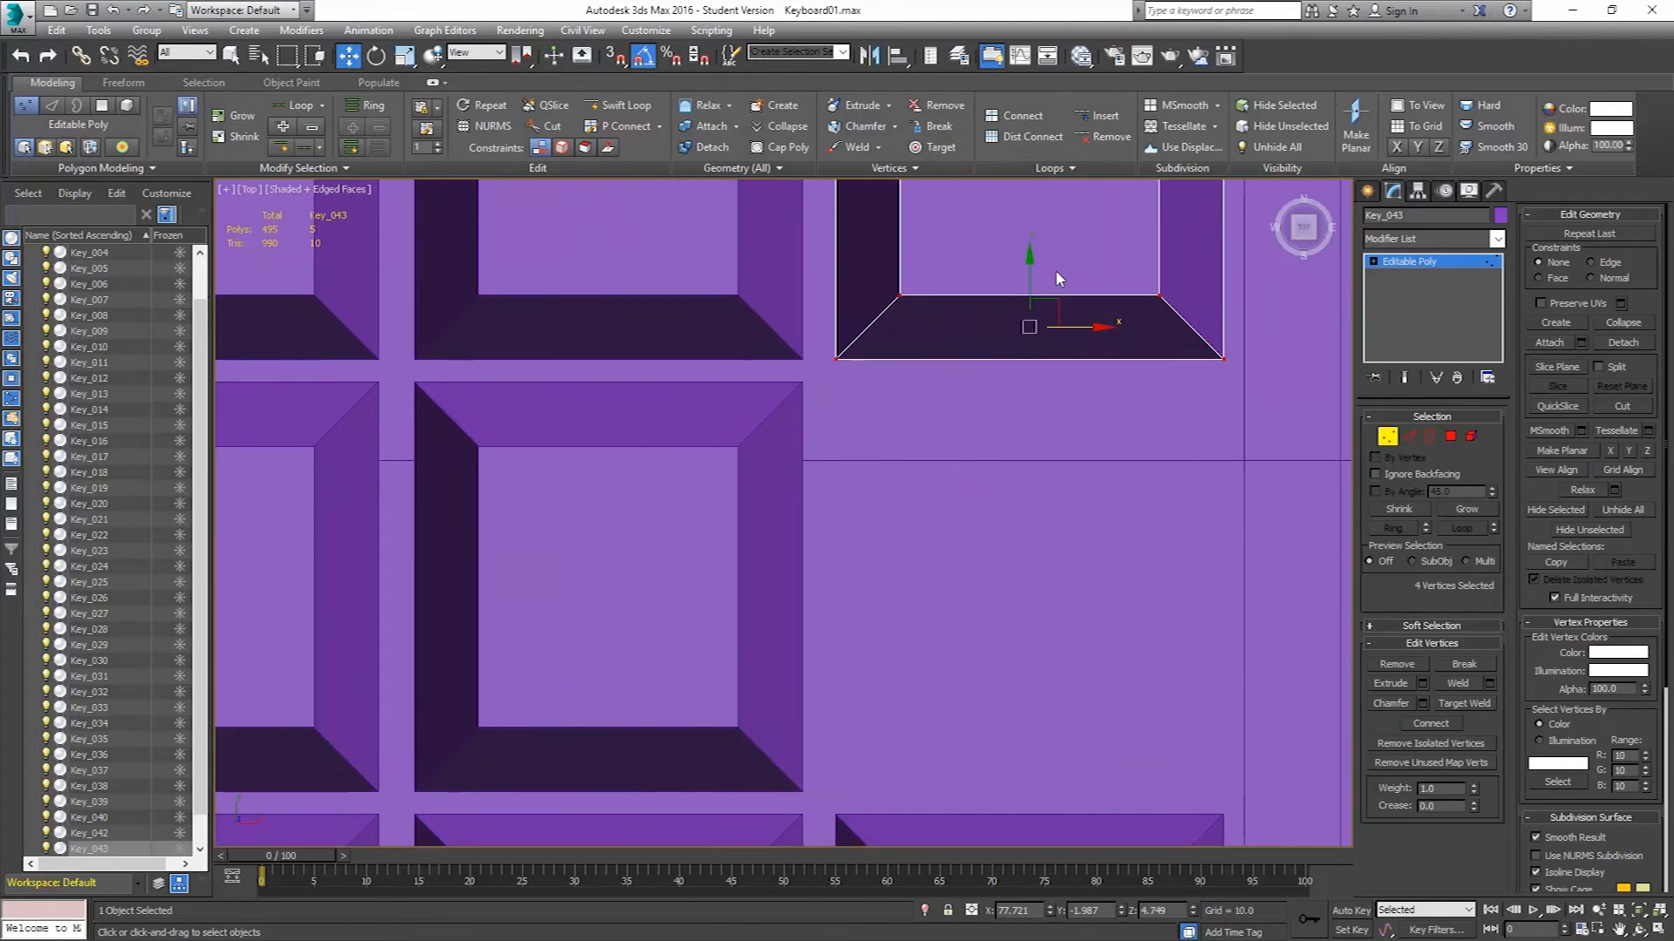
pyautogui.moveTo(1029, 261); pyautogui.dragTo(984, 704)
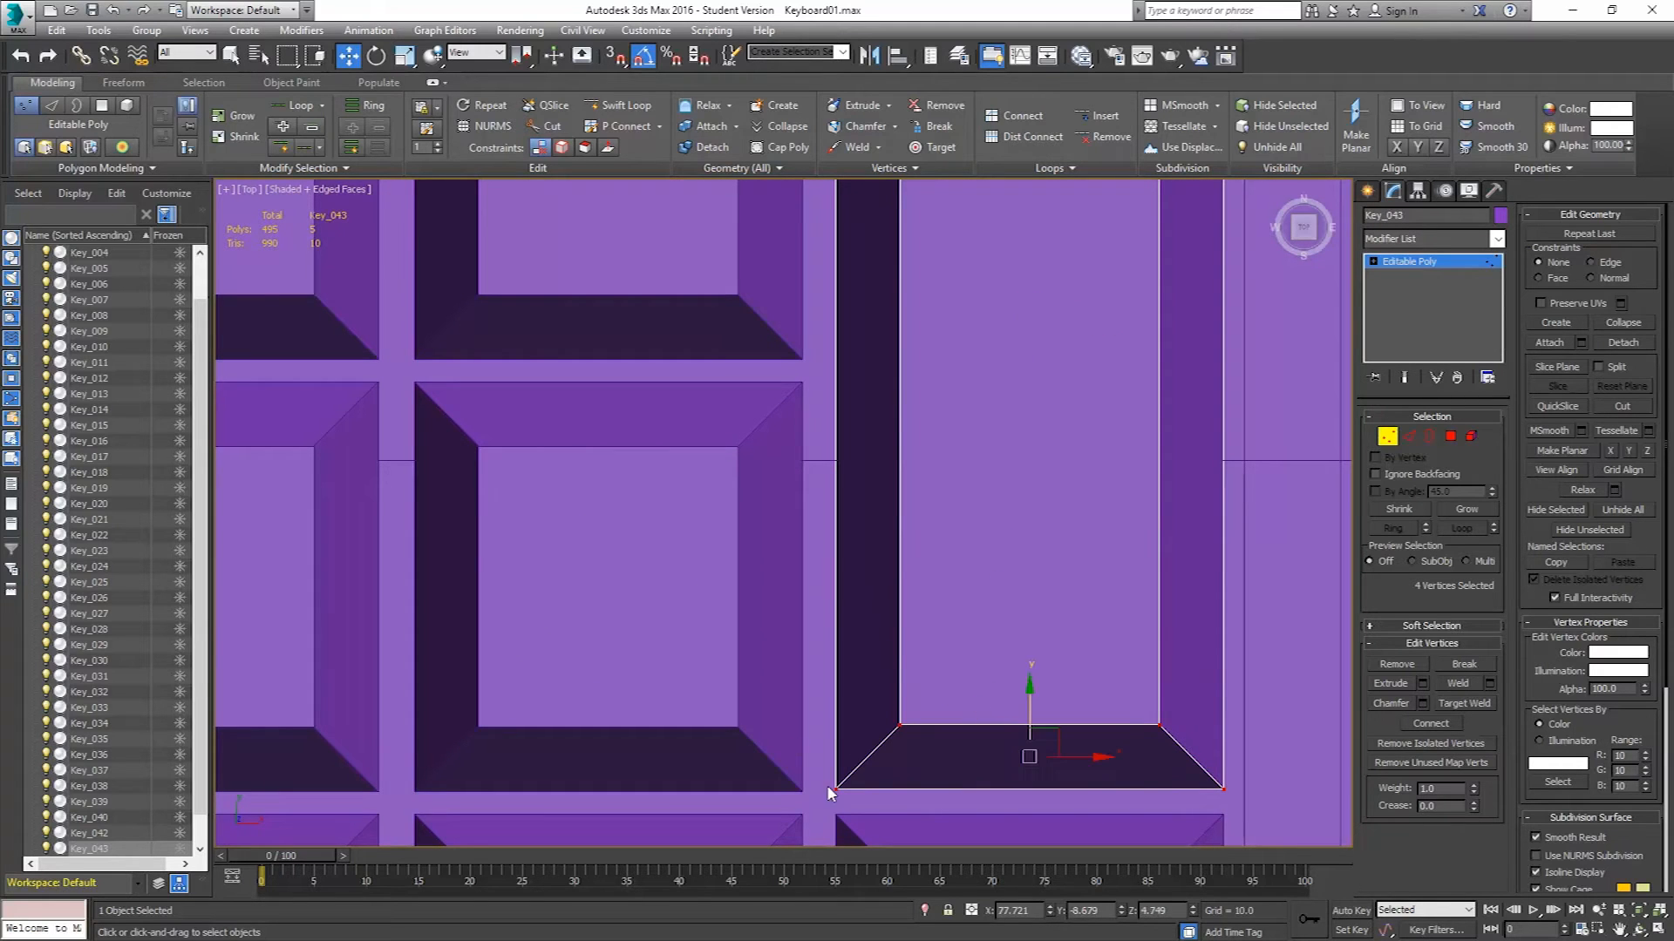
pyautogui.scroll(-8, 997, 523)
pyautogui.click(1387, 436)
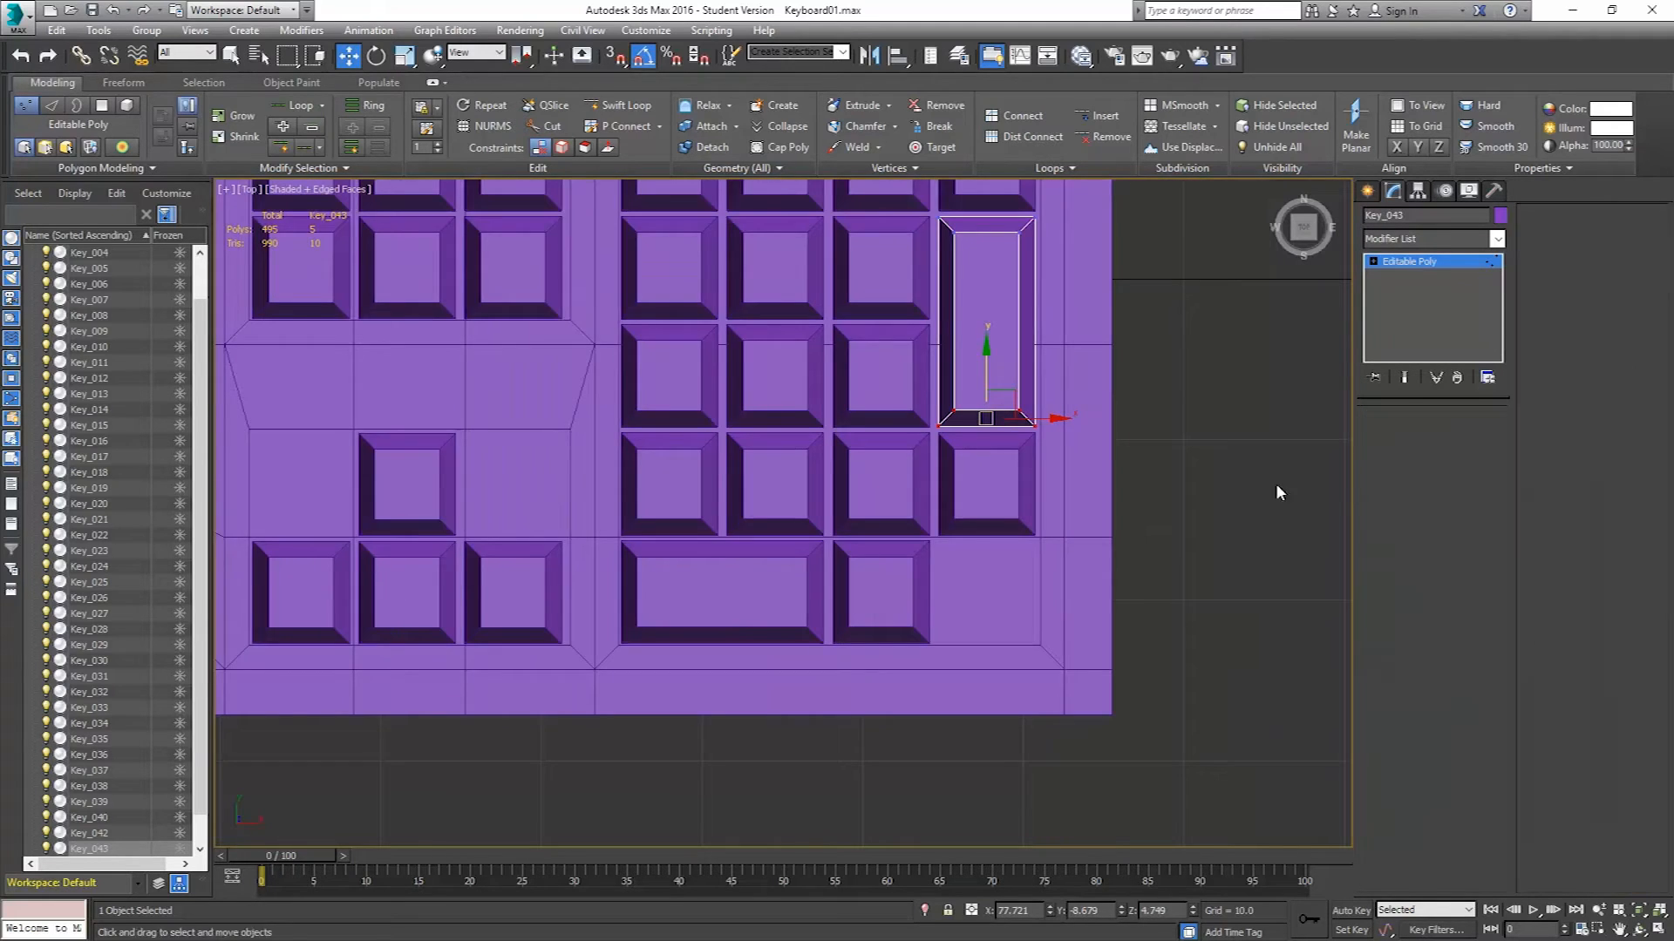
# Move the lower new key's bottom vertices down to stretch it into a tall Enter key.
pyautogui.click(993, 482)
pyautogui.moveTo(1075, 465); pyautogui.dragTo(1095, 343, button='middle')
pyautogui.scroll(2, 1022, 403)
pyautogui.click(1386, 439)
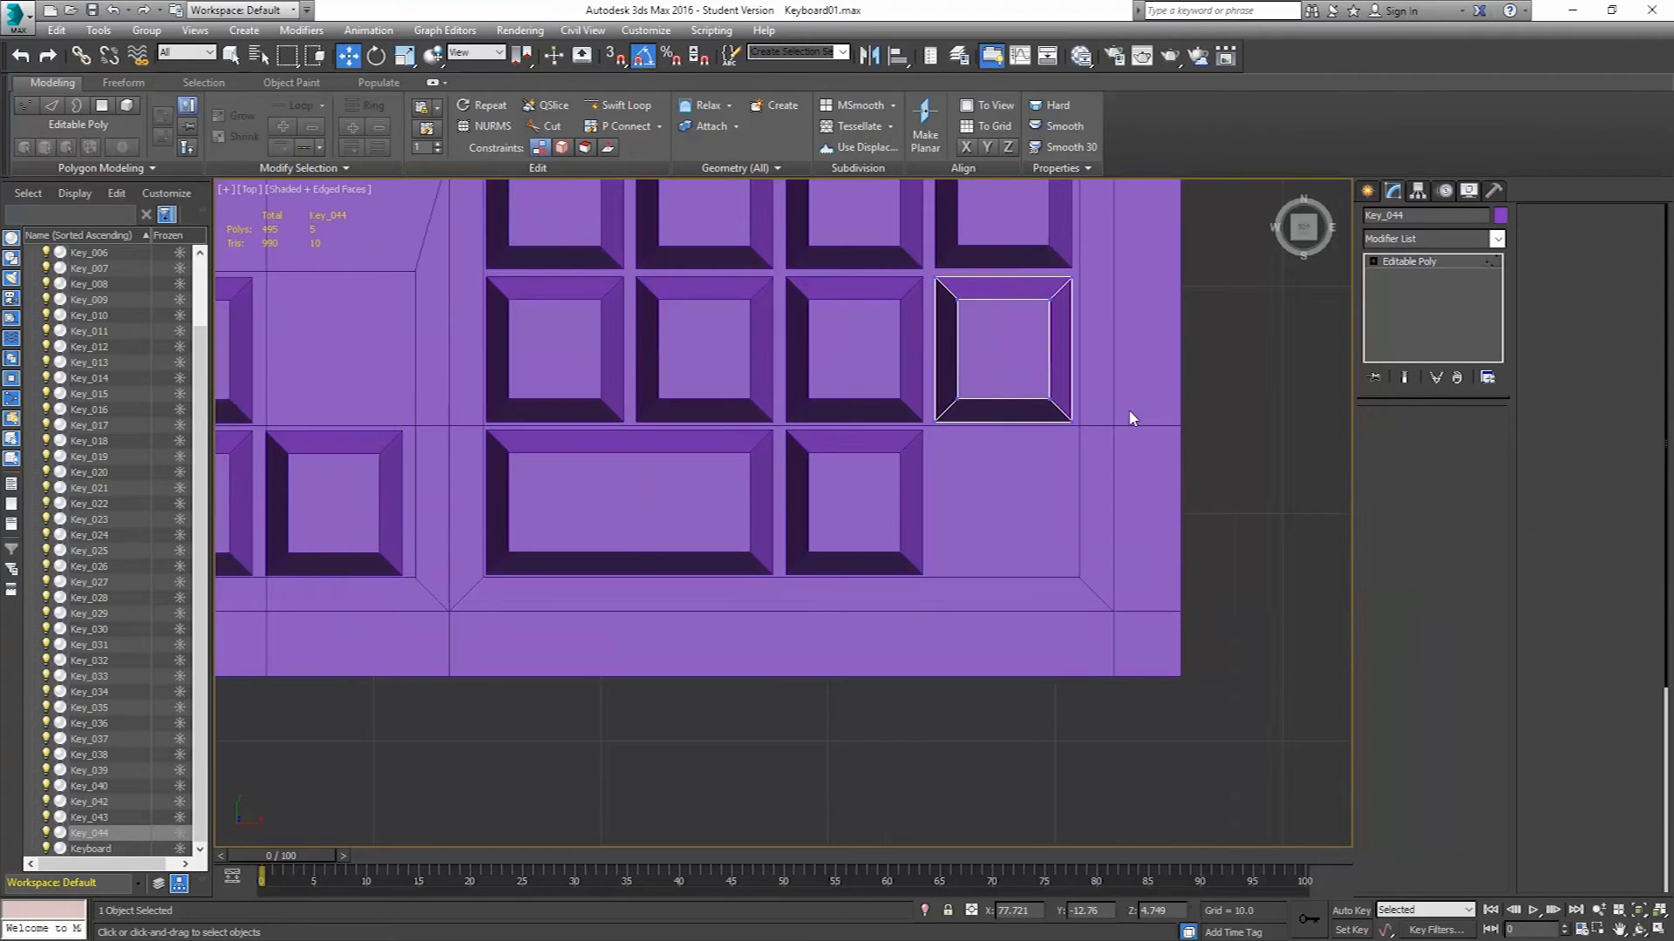
pyautogui.moveTo(1115, 369); pyautogui.dragTo(854, 491)
pyautogui.moveTo(998, 355); pyautogui.dragTo(973, 506)
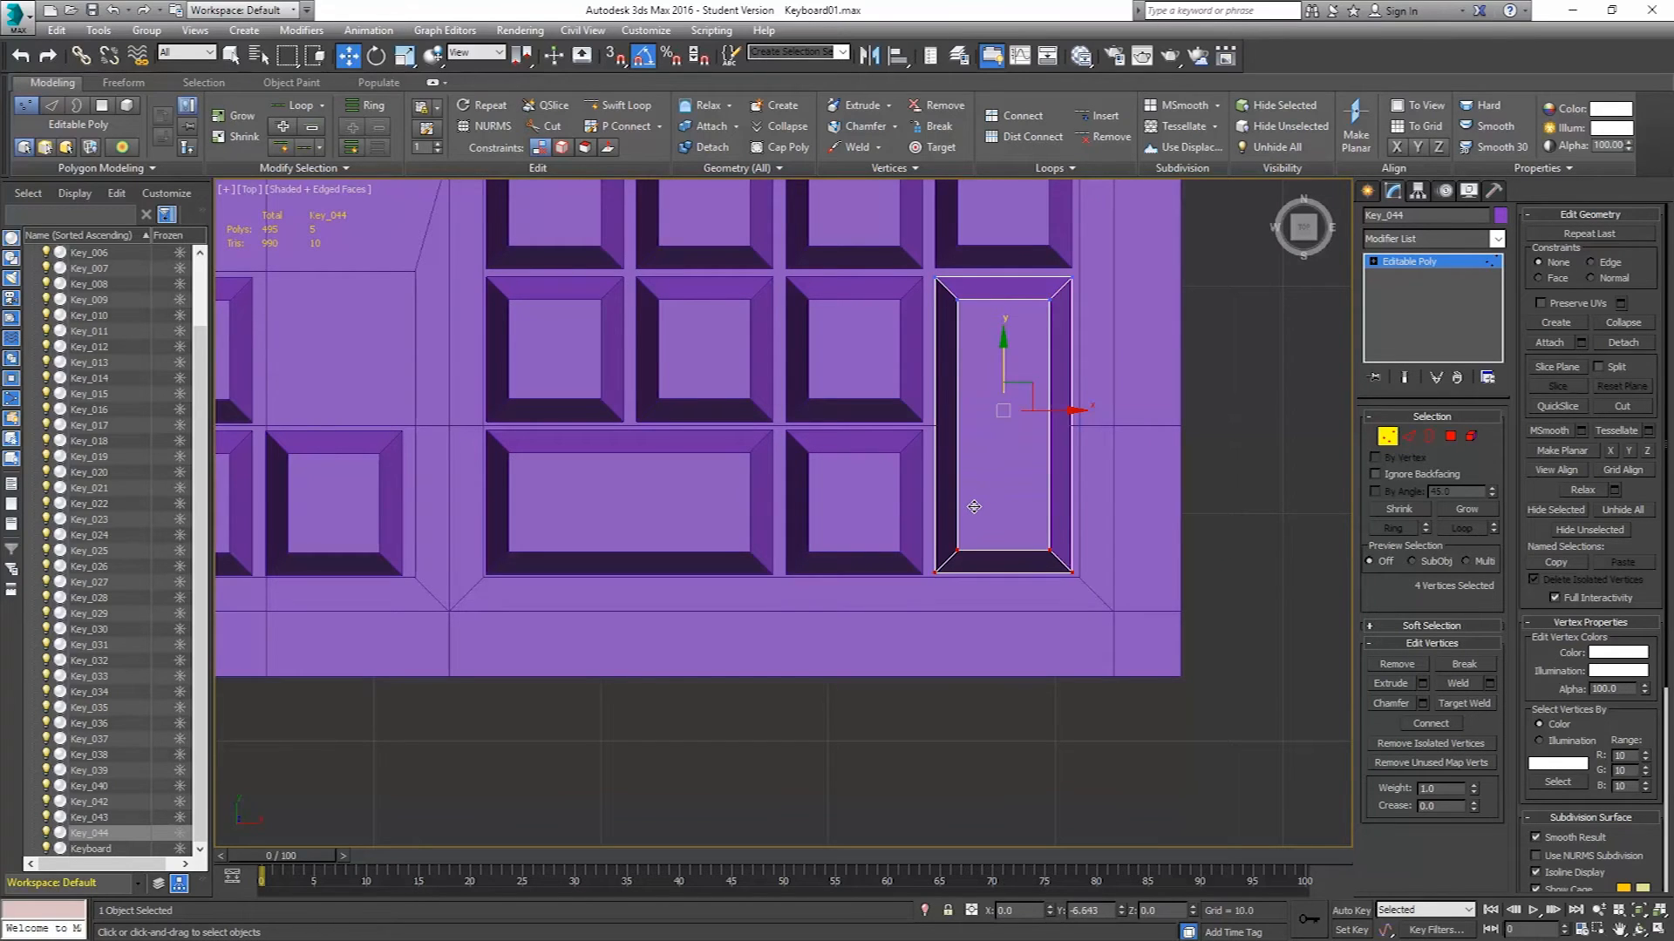
pyautogui.scroll(5, 966, 575)
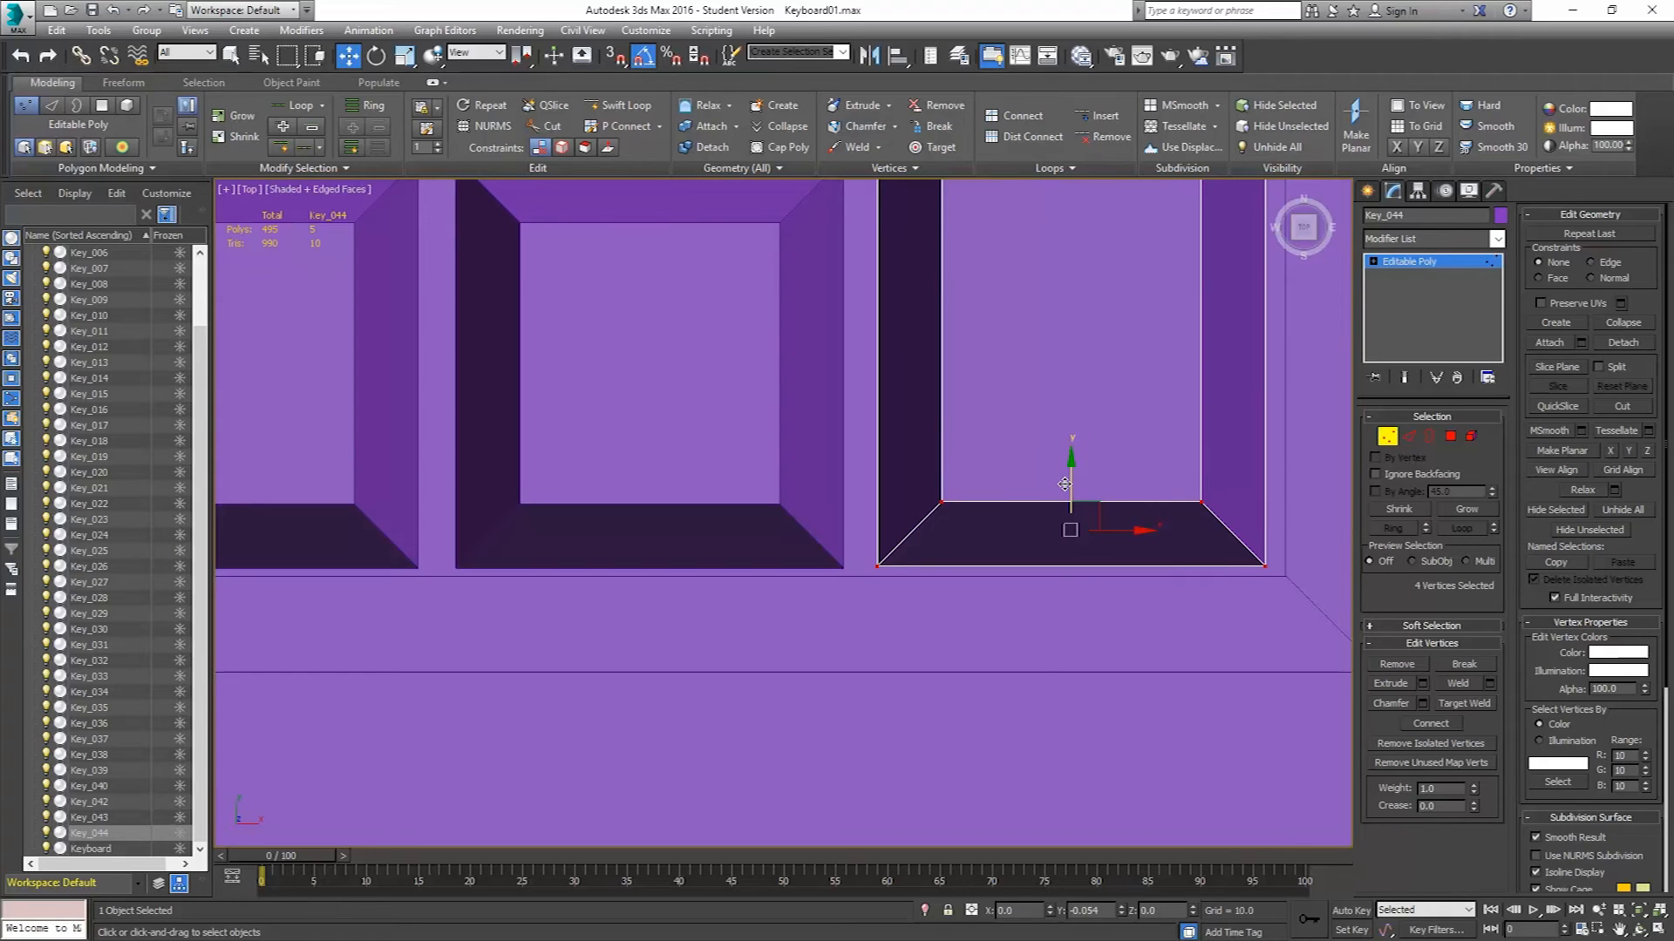
pyautogui.scroll(-5, 1064, 436)
pyautogui.scroll(-4, 1063, 427)
pyautogui.moveTo(1058, 373); pyautogui.dragTo(1101, 483, button='middle')
pyautogui.scroll(-2, 1050, 530)
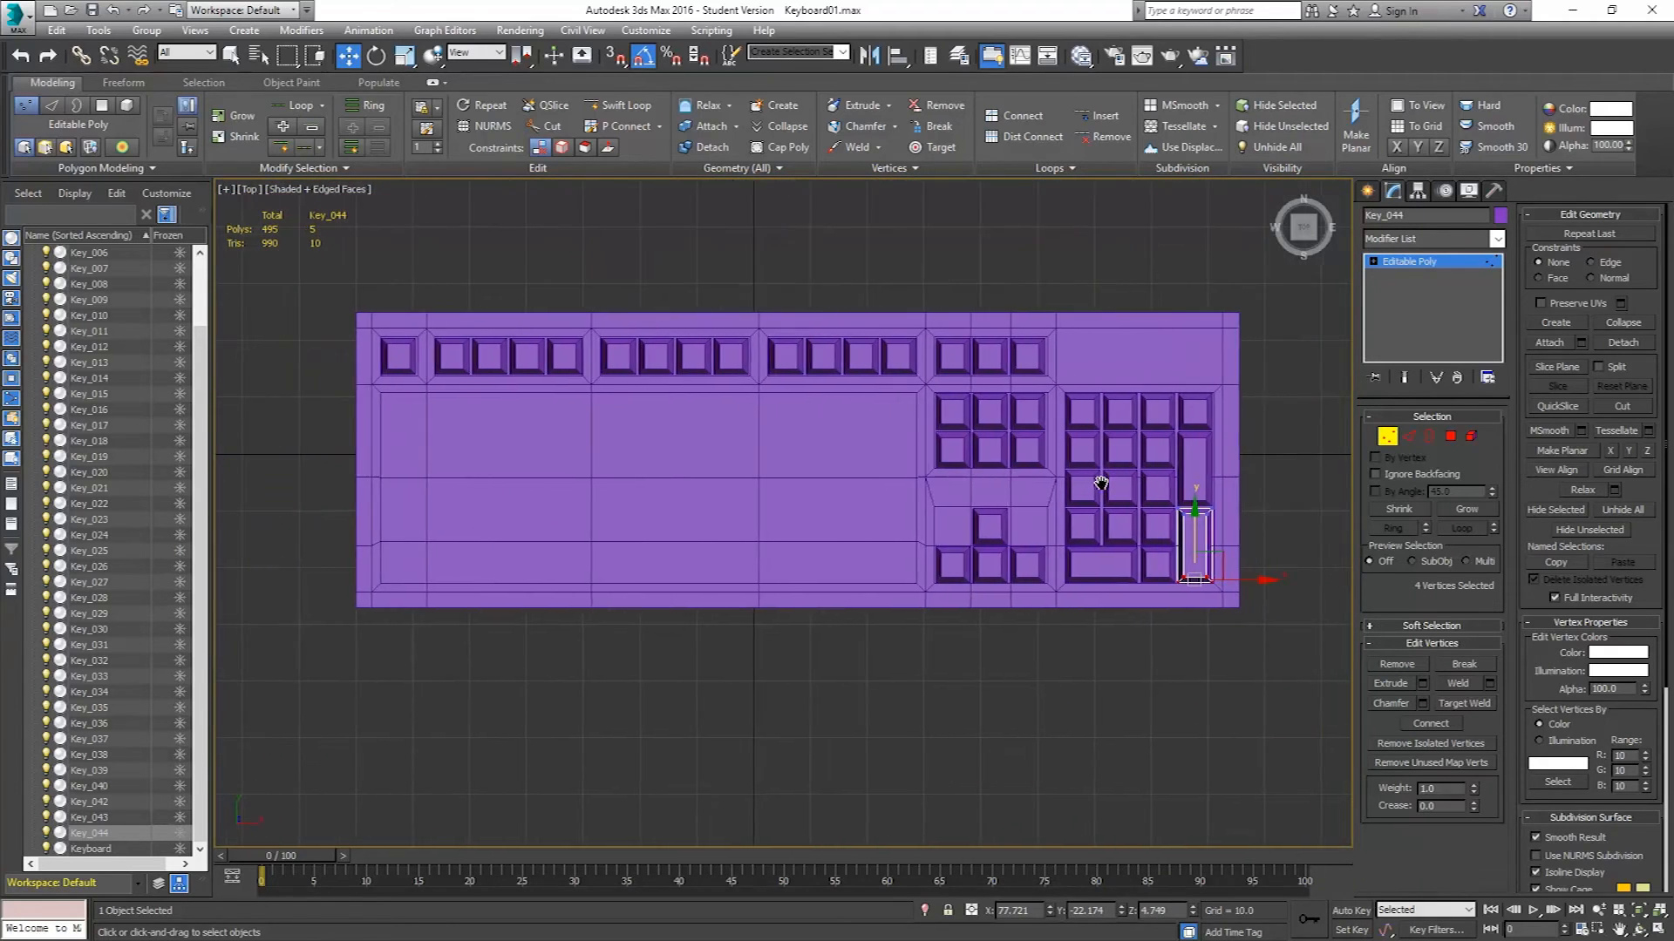
pyautogui.click(1386, 438)
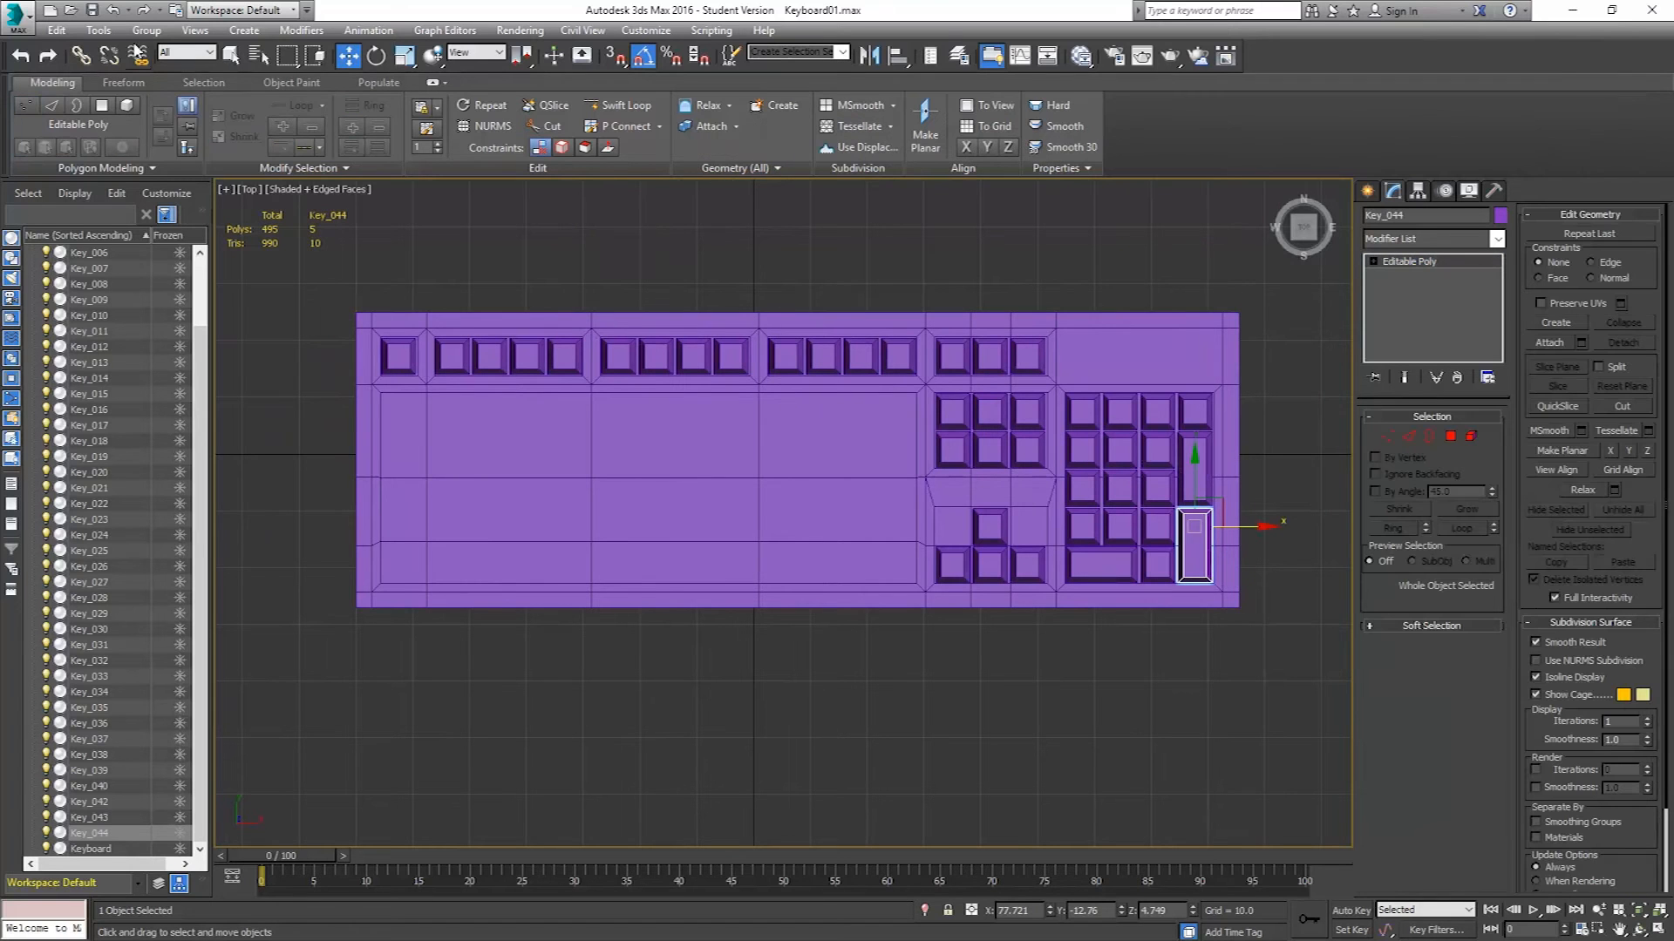
# Save the scene as an incremented file, Keyboard02.max.
pyautogui.click(13, 28)
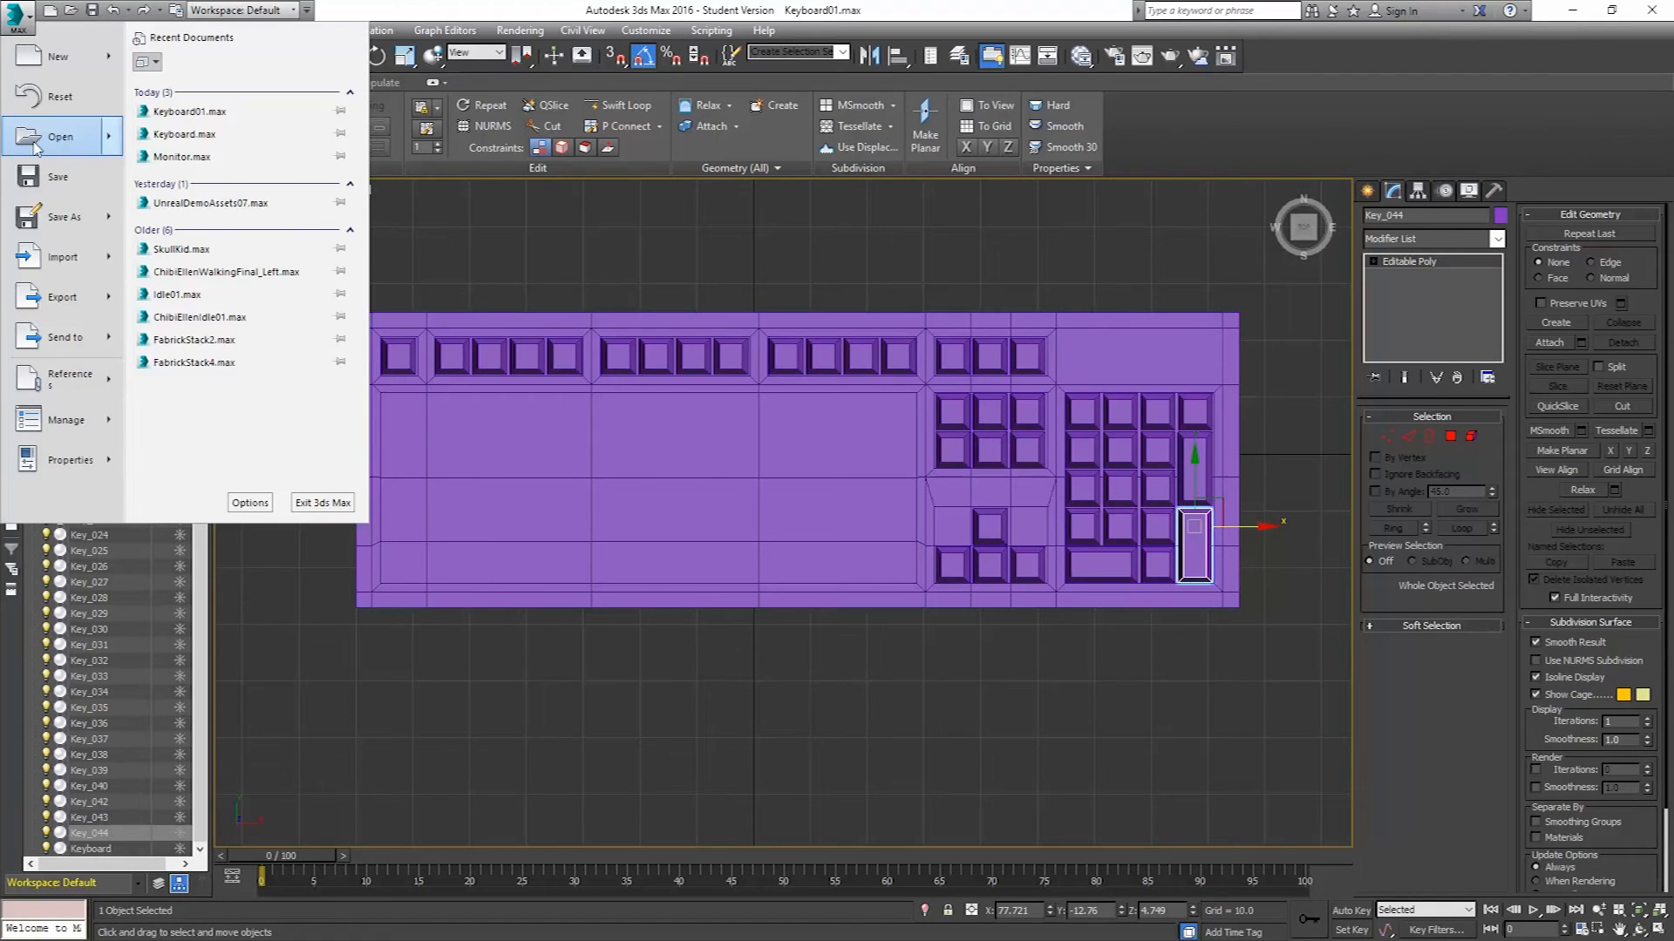
pyautogui.click(87, 218)
pyautogui.click(521, 351)
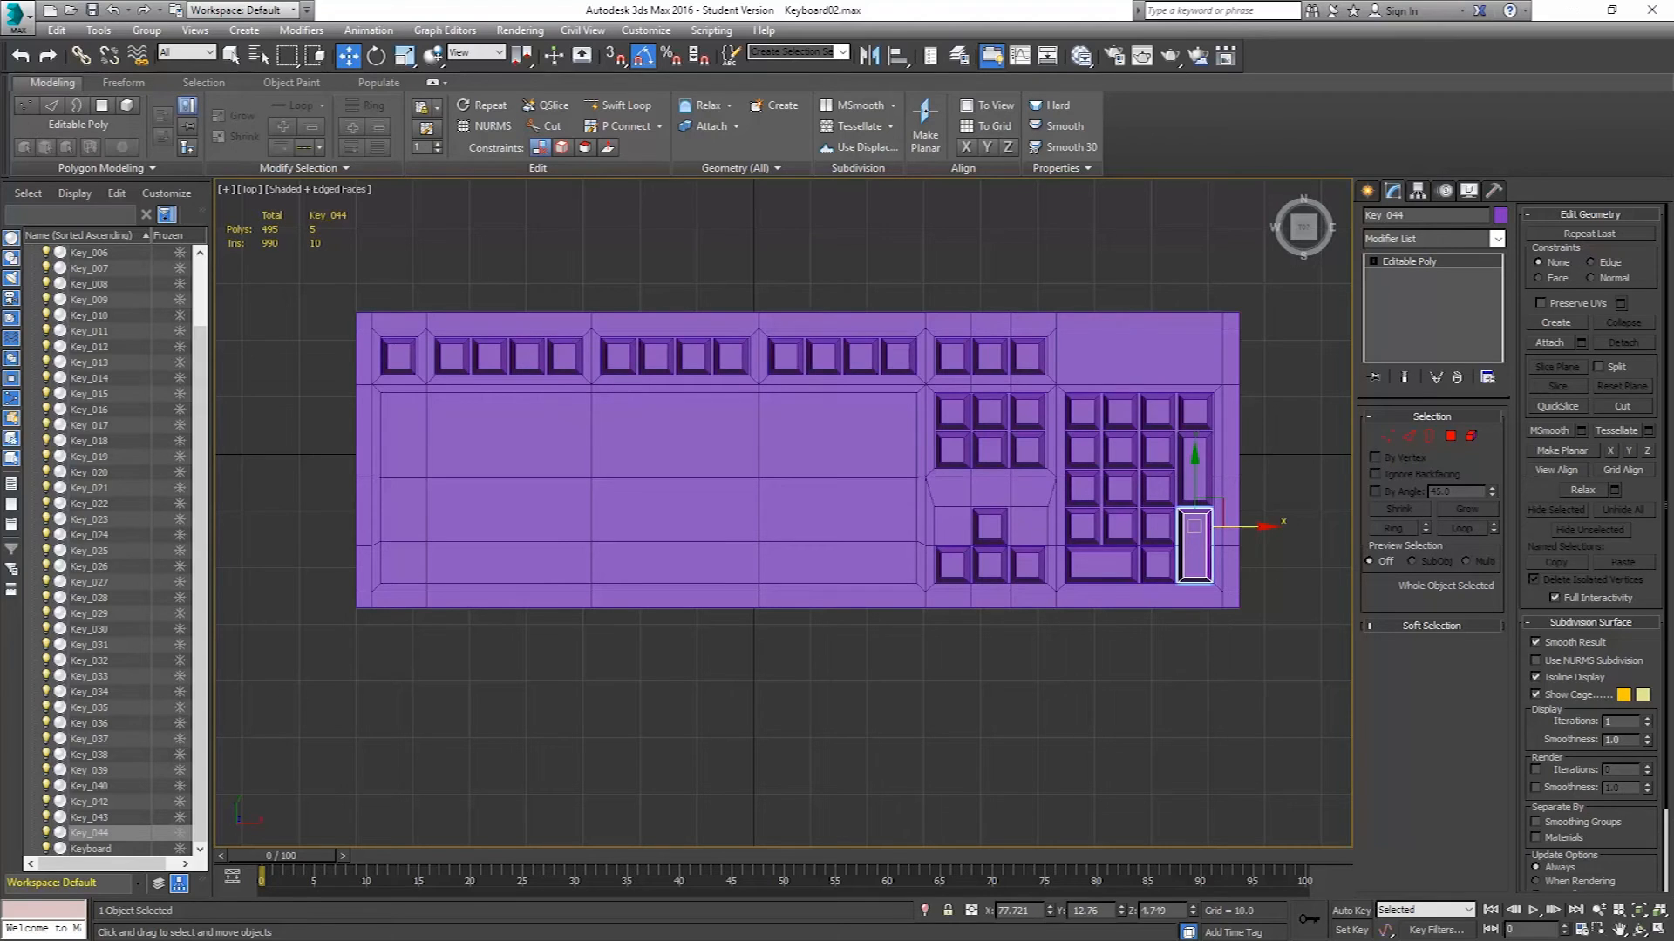
# Compare with the keyboard reference image, then clone the Esc key downward once to start the number row.
pyautogui.hotkey('alt', 'Tab')
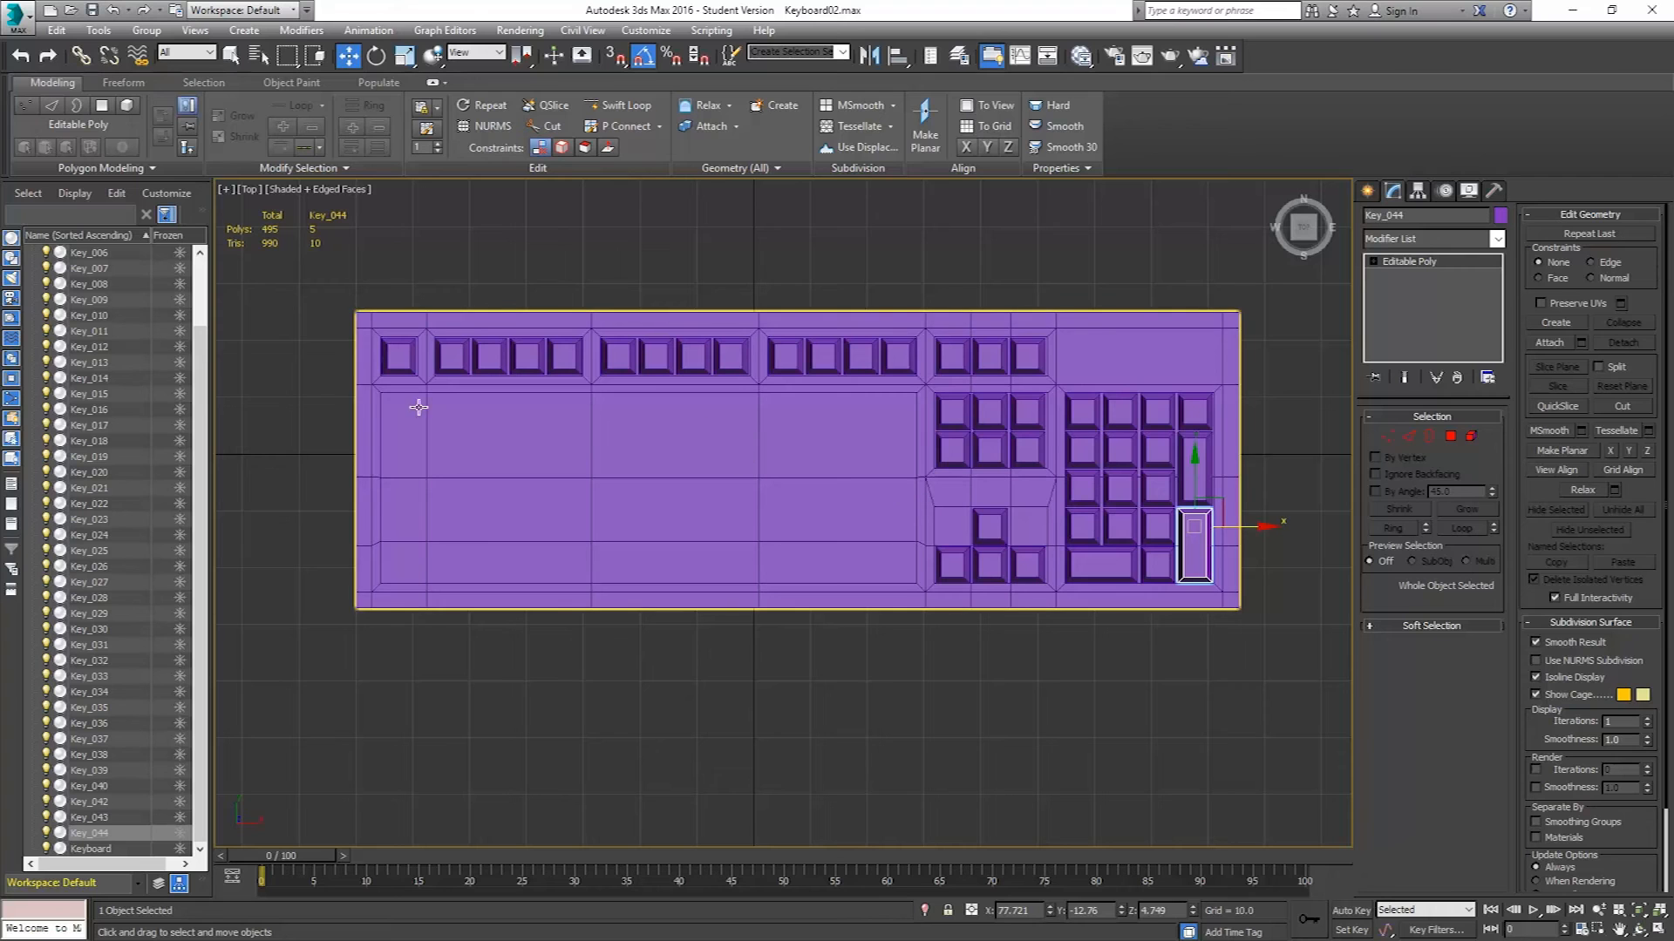
pyautogui.click(410, 357)
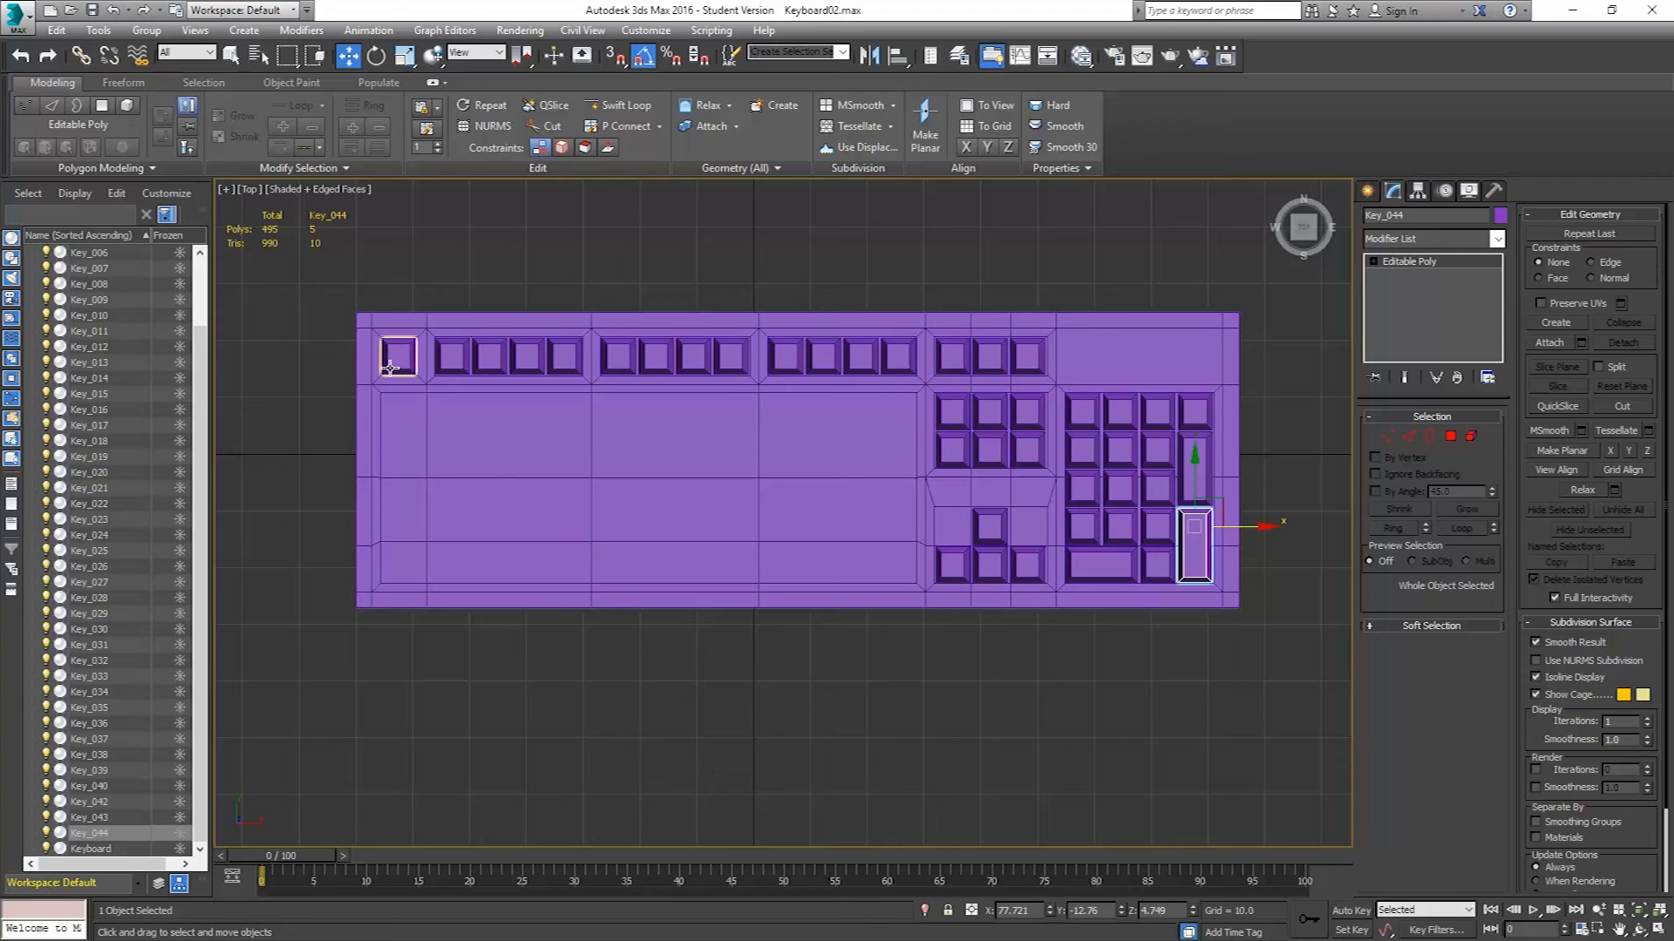
pyautogui.scroll(5, 386, 392)
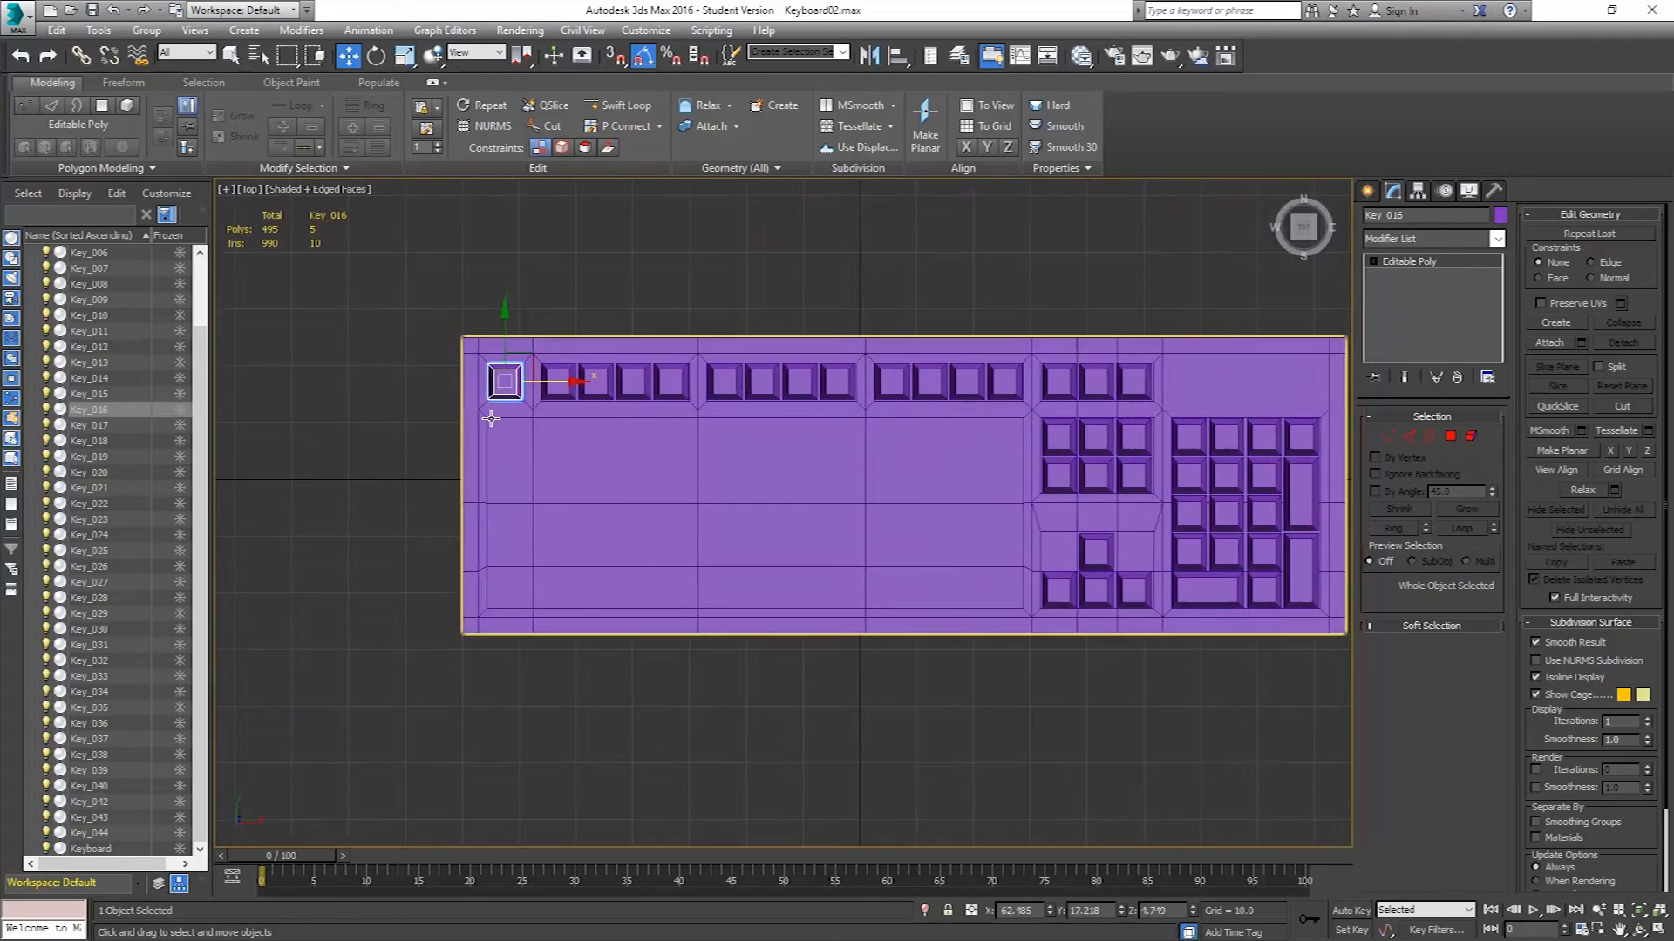
pyautogui.keyDown('shift'); pyautogui.moveTo(529, 270); pyautogui.dragTo(496, 427); pyautogui.keyUp('shift')
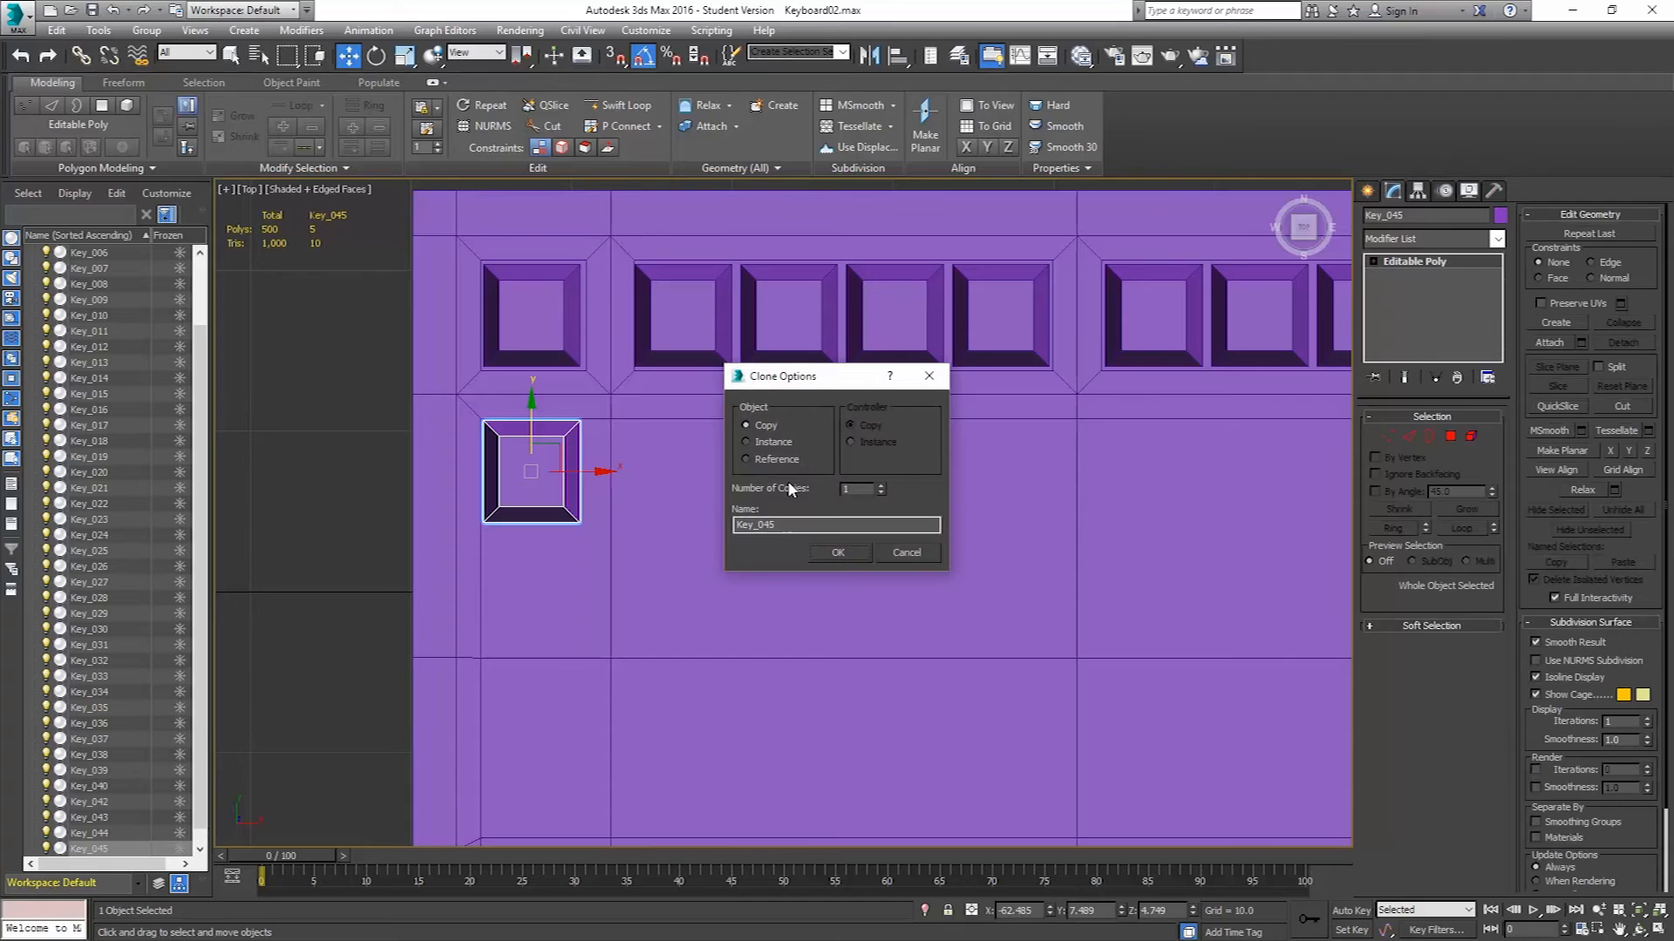
pyautogui.click(838, 552)
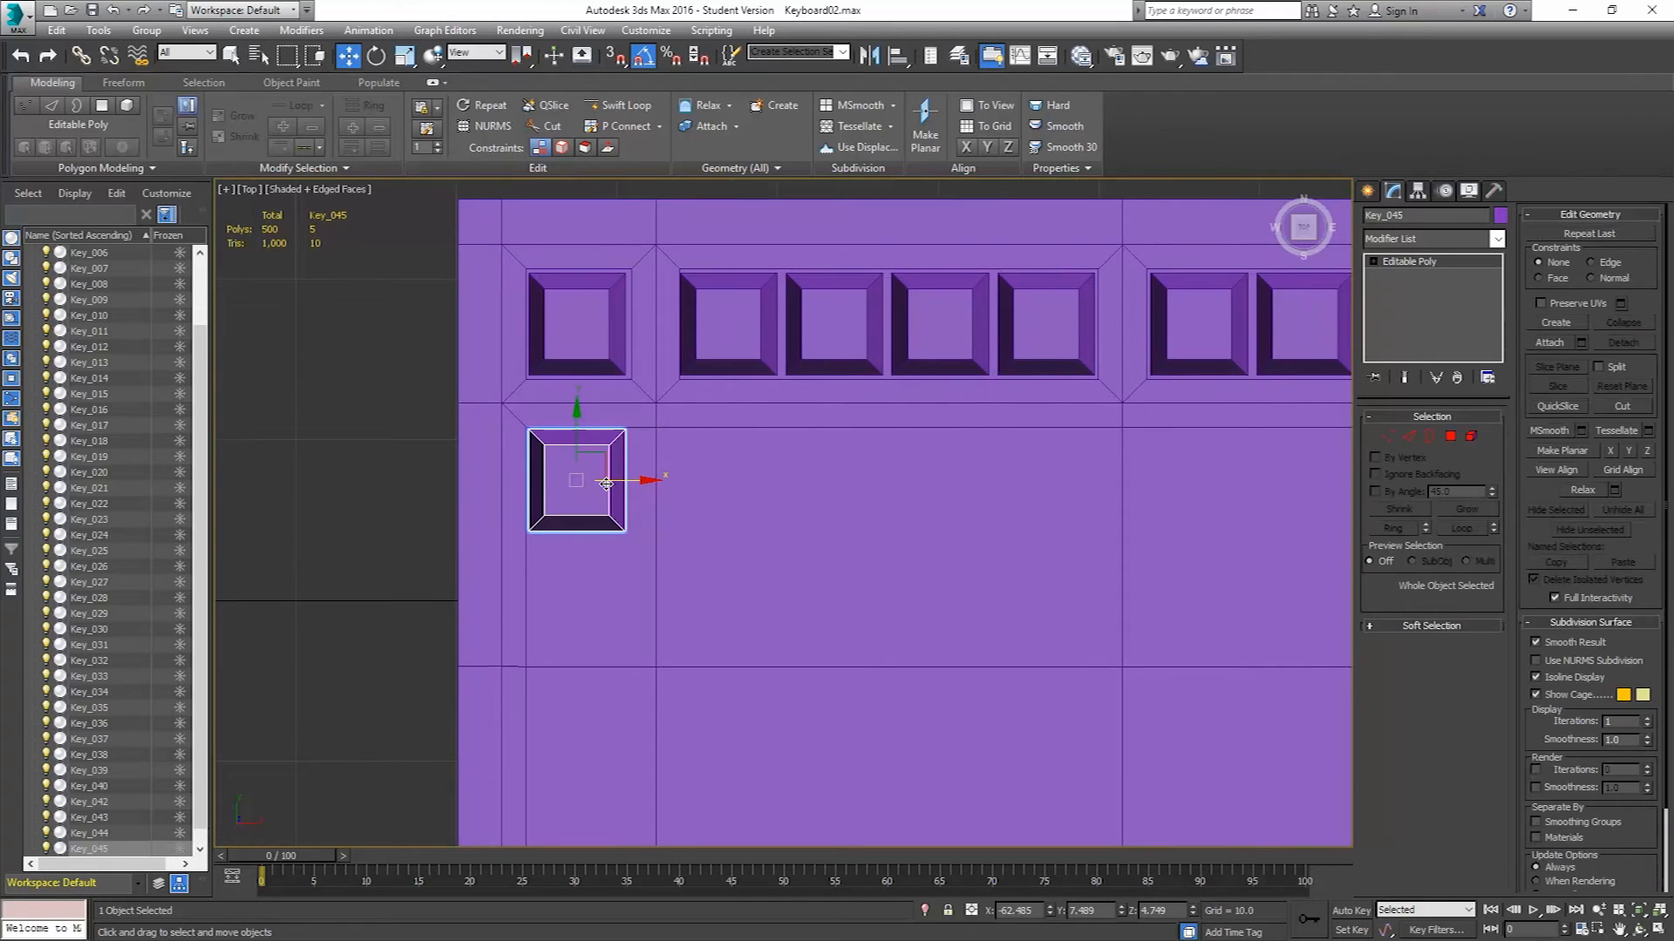
# Clone the new number-row key to the right as 12 copies.
pyautogui.scroll(4, 767, 482)
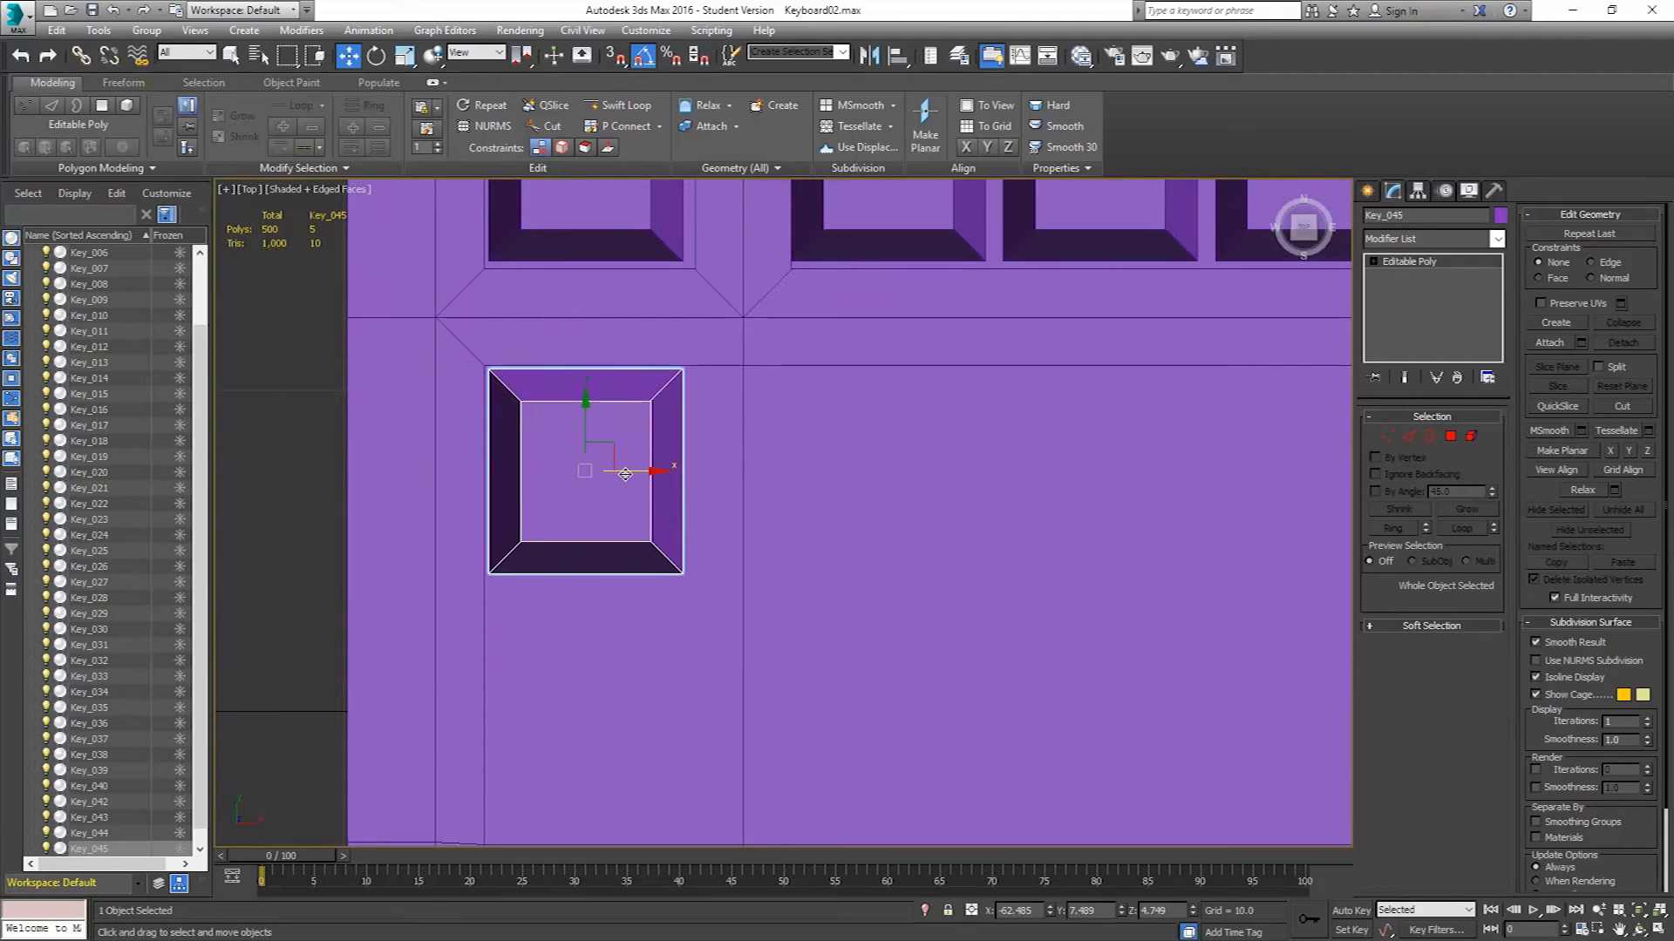
pyautogui.moveTo(625, 473)
pyautogui.keyDown('shift'); pyautogui.mouseDown()
pyautogui.moveTo(835, 483)
pyautogui.moveTo(823, 502)
pyautogui.mouseUp(); pyautogui.keyUp('shift')
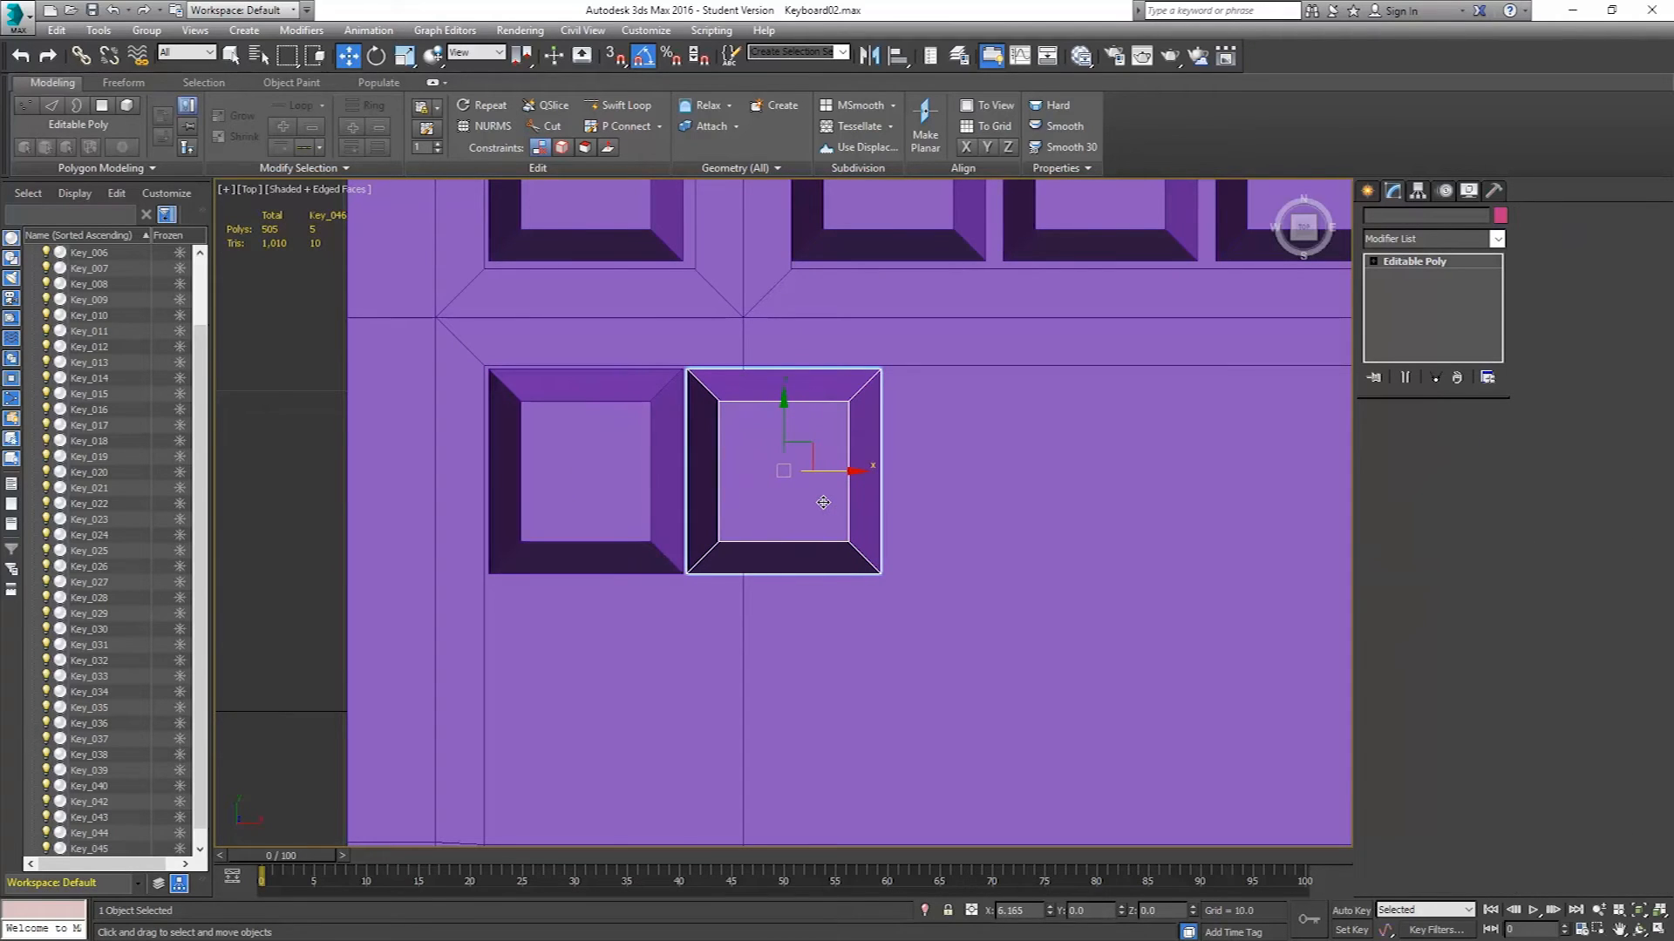
pyautogui.doubleClick(863, 489)
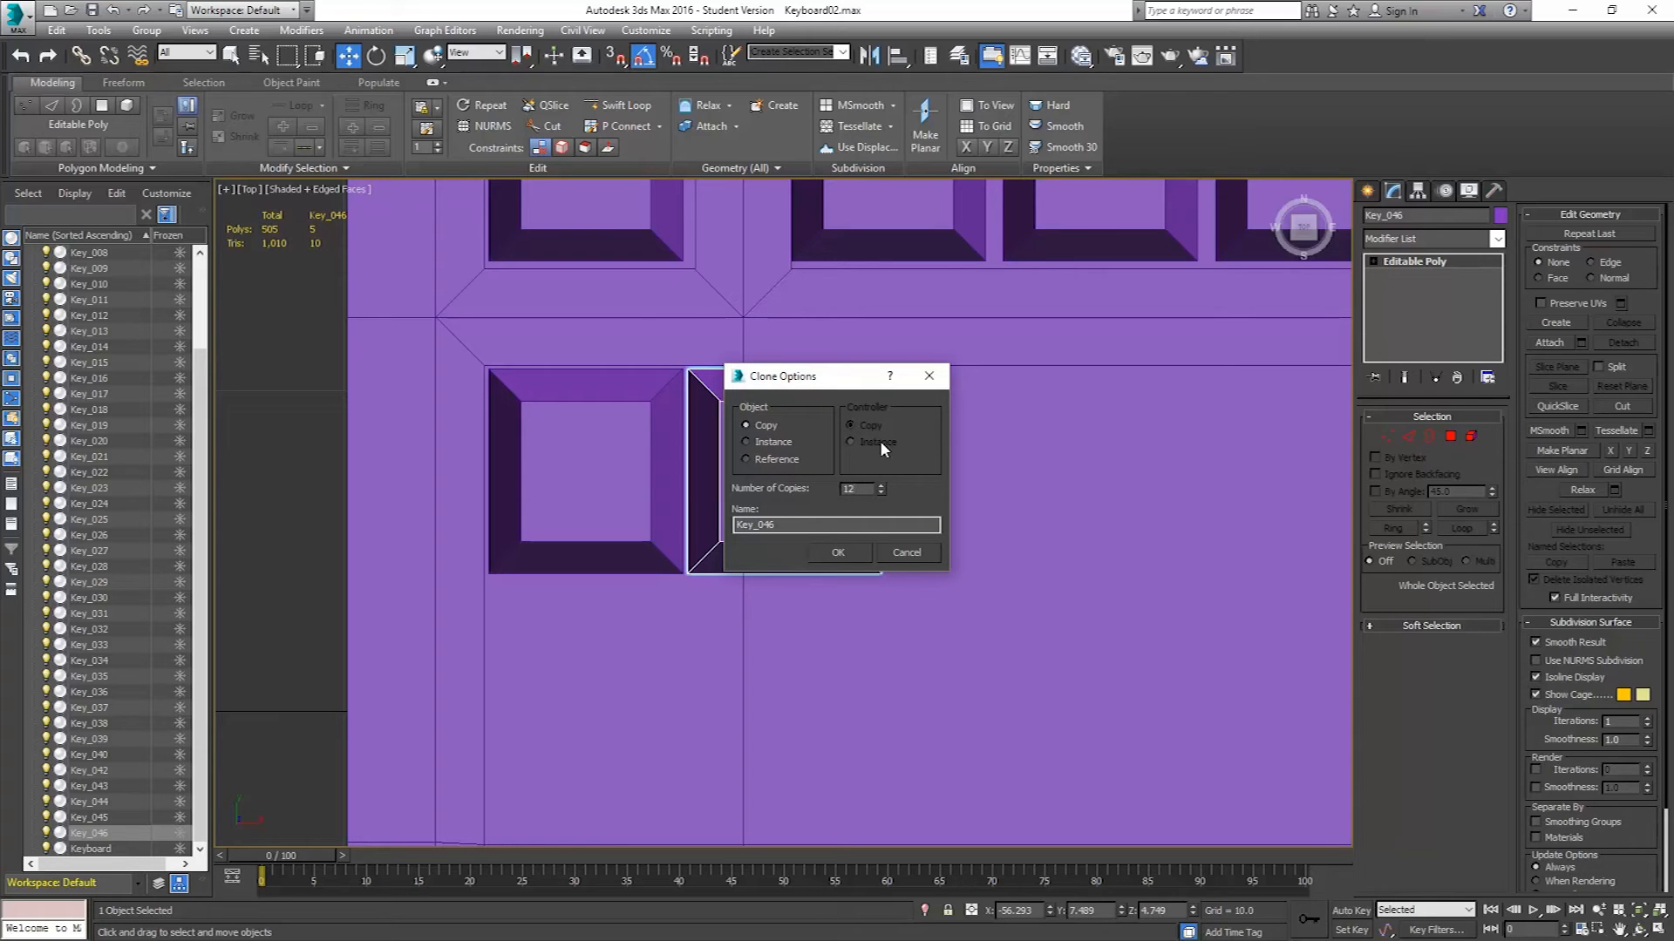
pyautogui.click(842, 552)
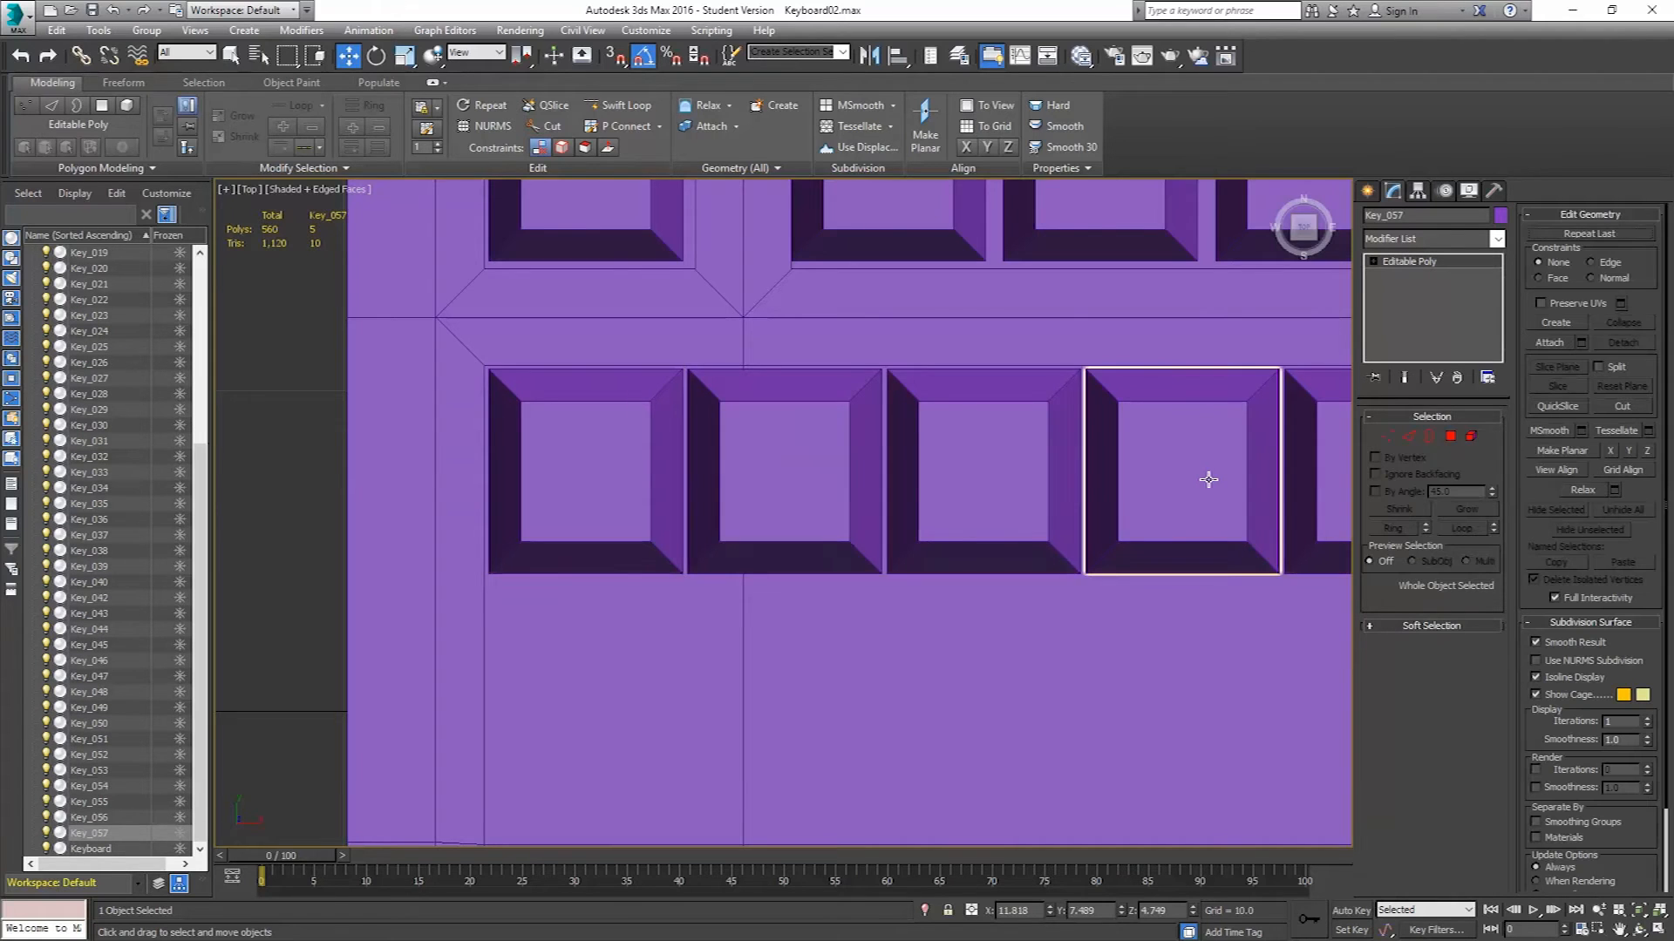
# Clone the last number-row key once to the right.
pyautogui.moveTo(1206, 479); pyautogui.dragTo(952, 498, button='middle')
pyautogui.scroll(-2, 952, 497)
pyautogui.scroll(-3, 952, 498)
pyautogui.moveTo(1073, 459); pyautogui.dragTo(656, 476, button='middle')
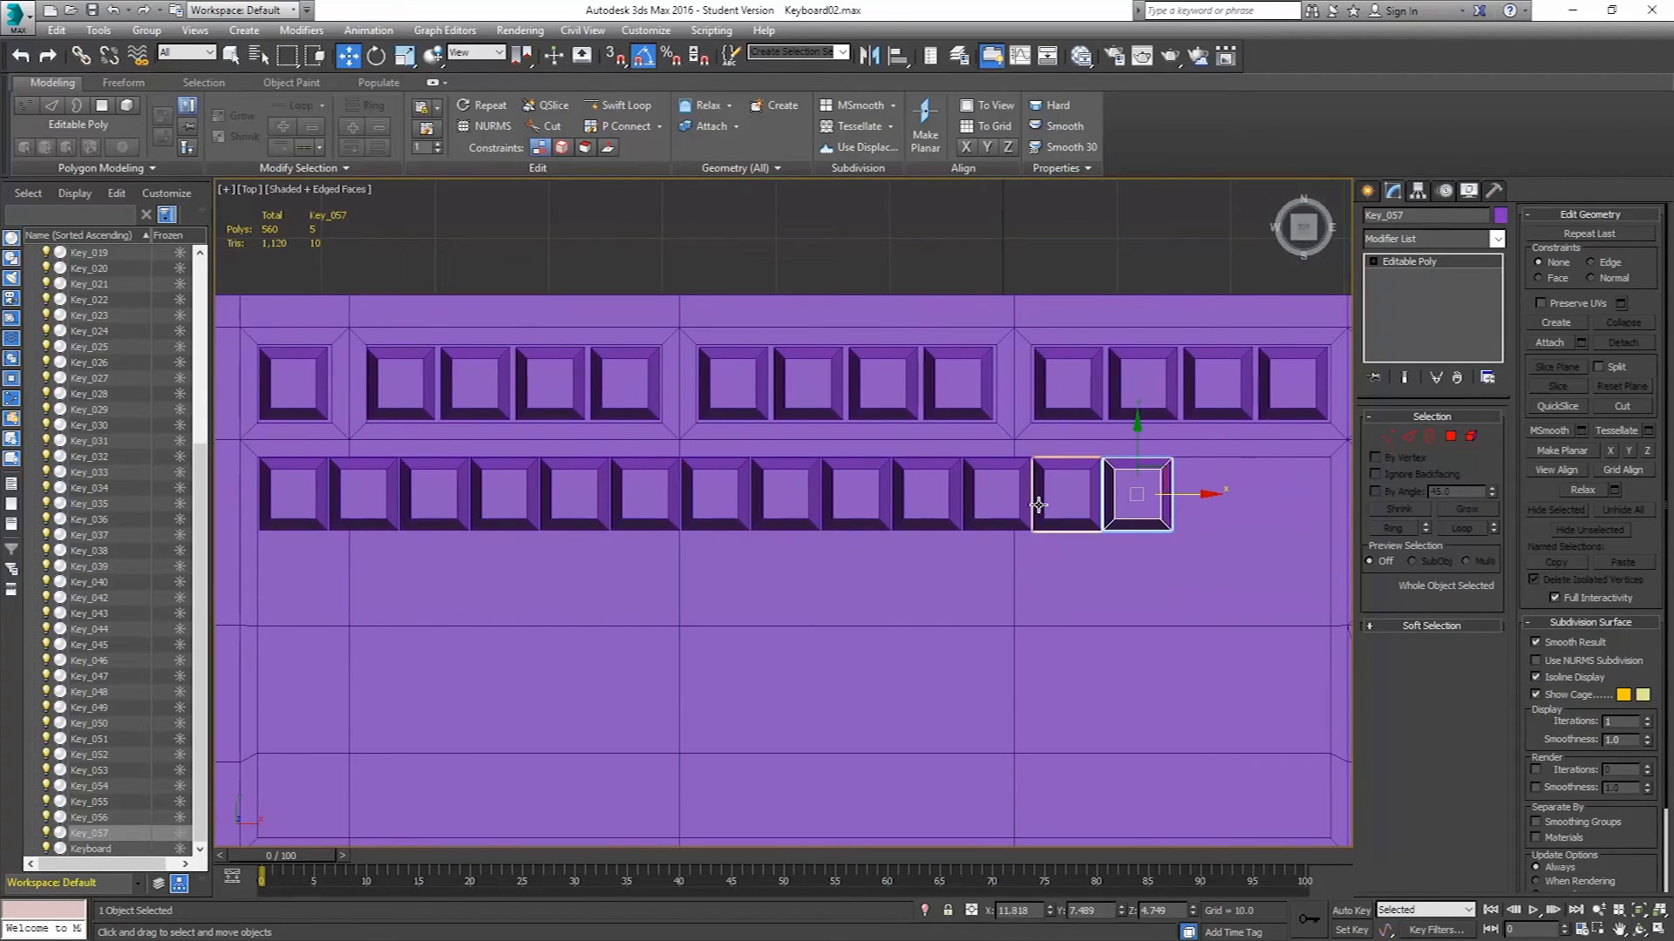
pyautogui.click(1124, 466)
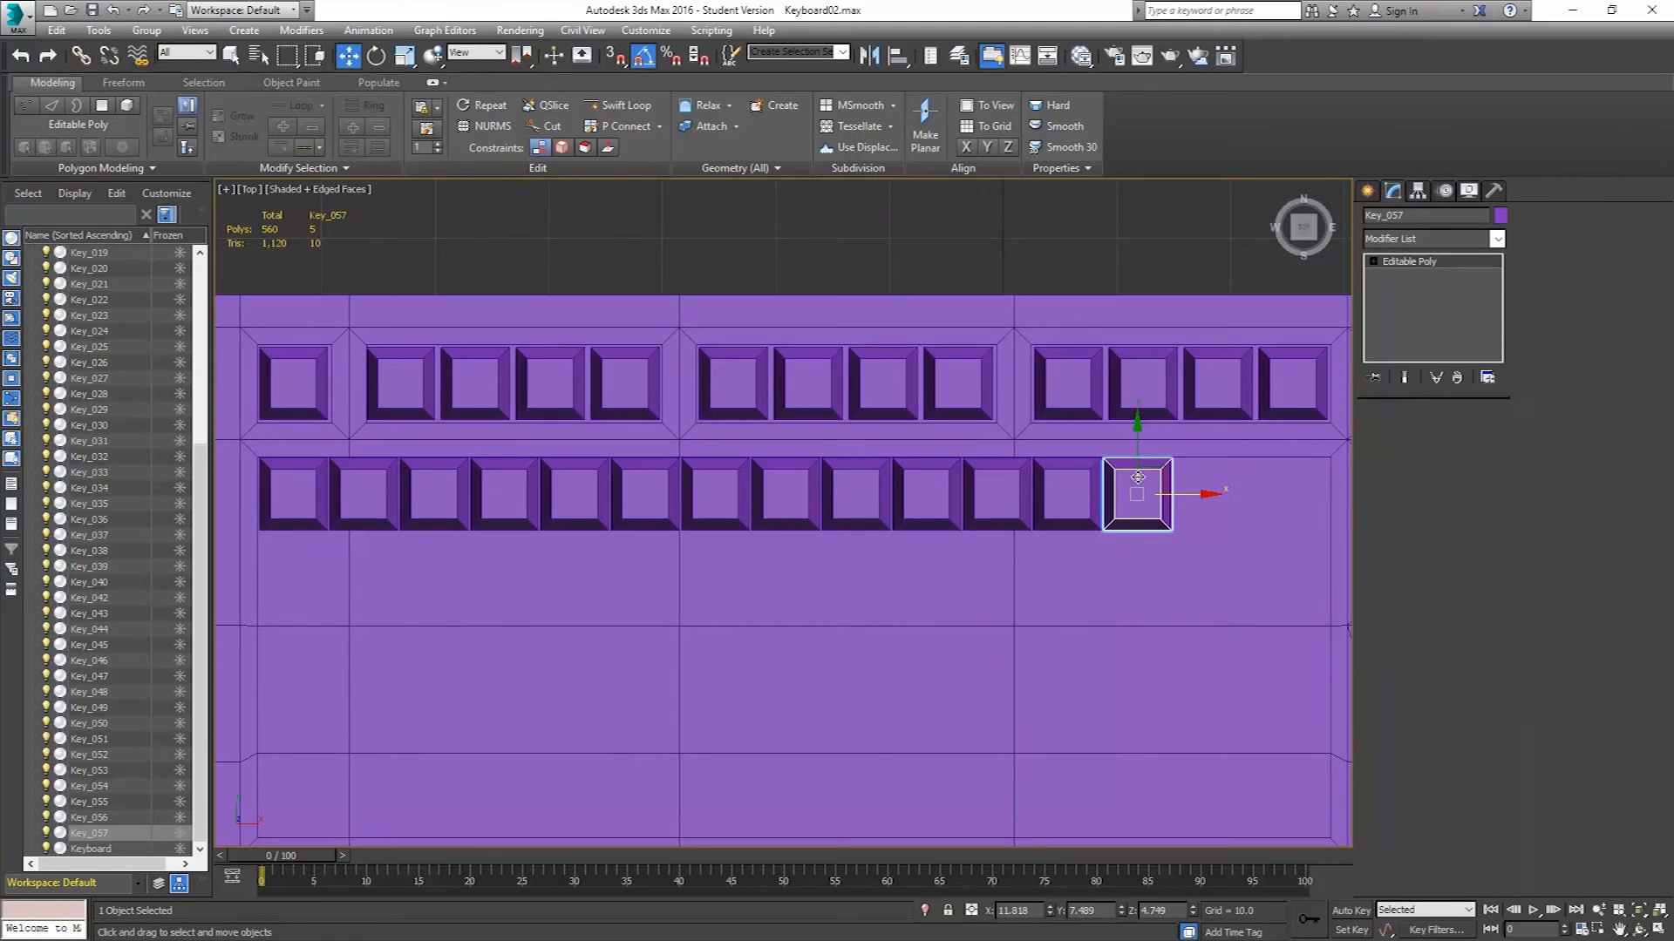
pyautogui.moveTo(1201, 541); pyautogui.dragTo(1154, 546, button='middle')
pyautogui.scroll(4, 1151, 517)
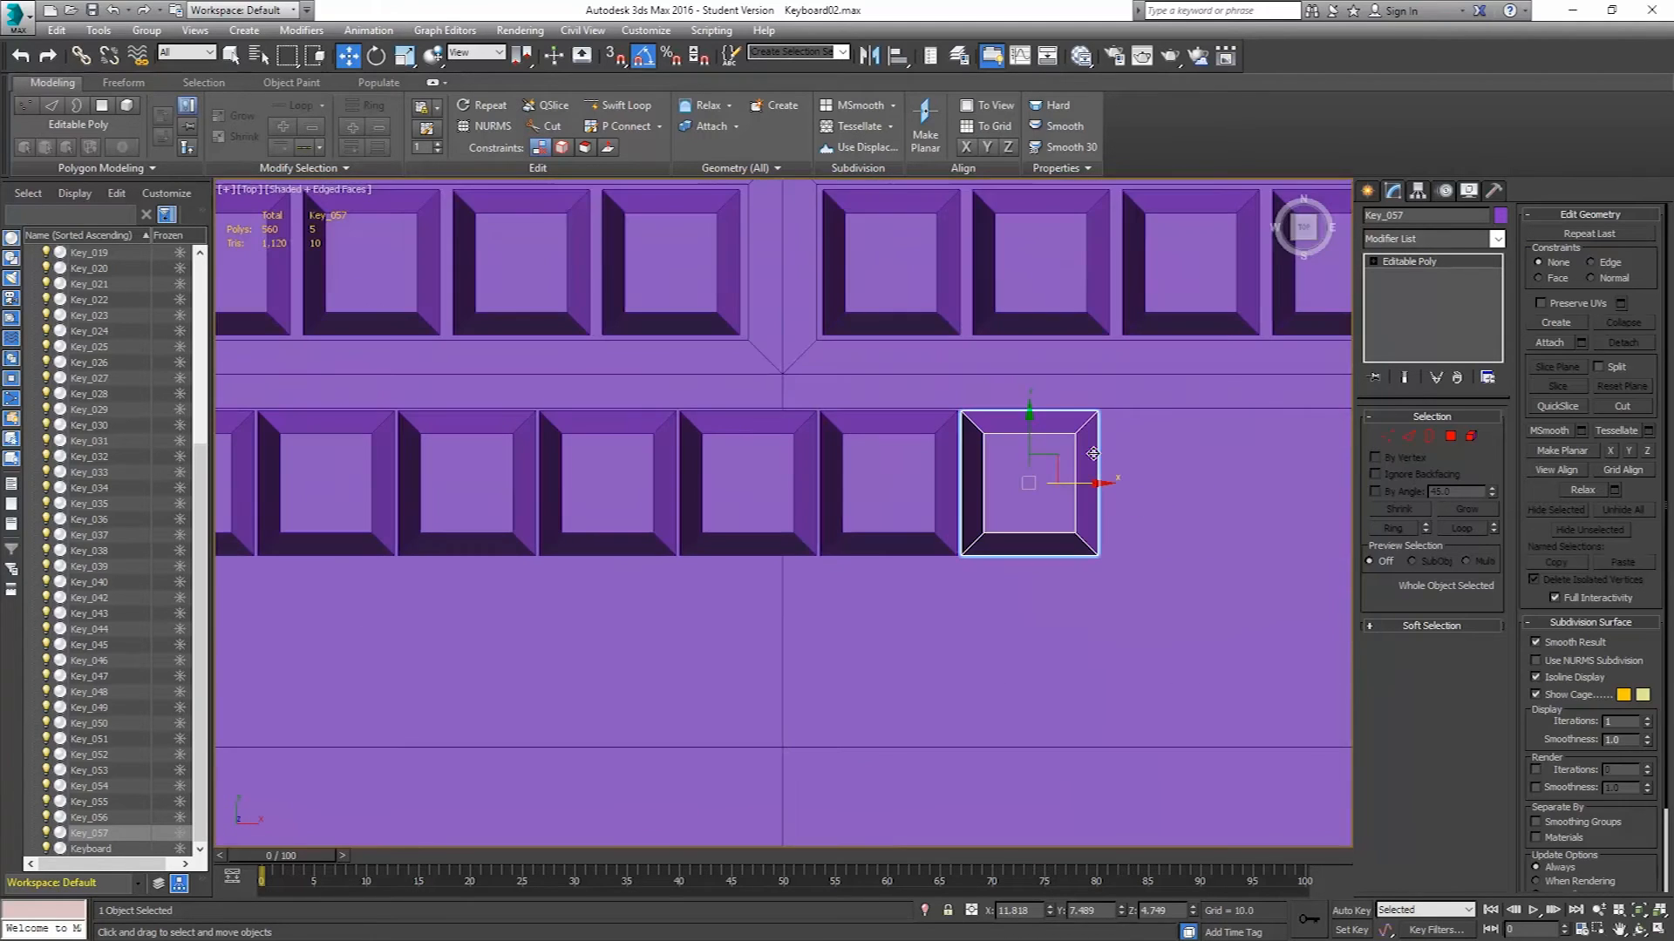
pyautogui.keyDown('shift'); pyautogui.moveTo(1079, 490); pyautogui.dragTo(1225, 486); pyautogui.keyUp('shift')
pyautogui.press('Return')
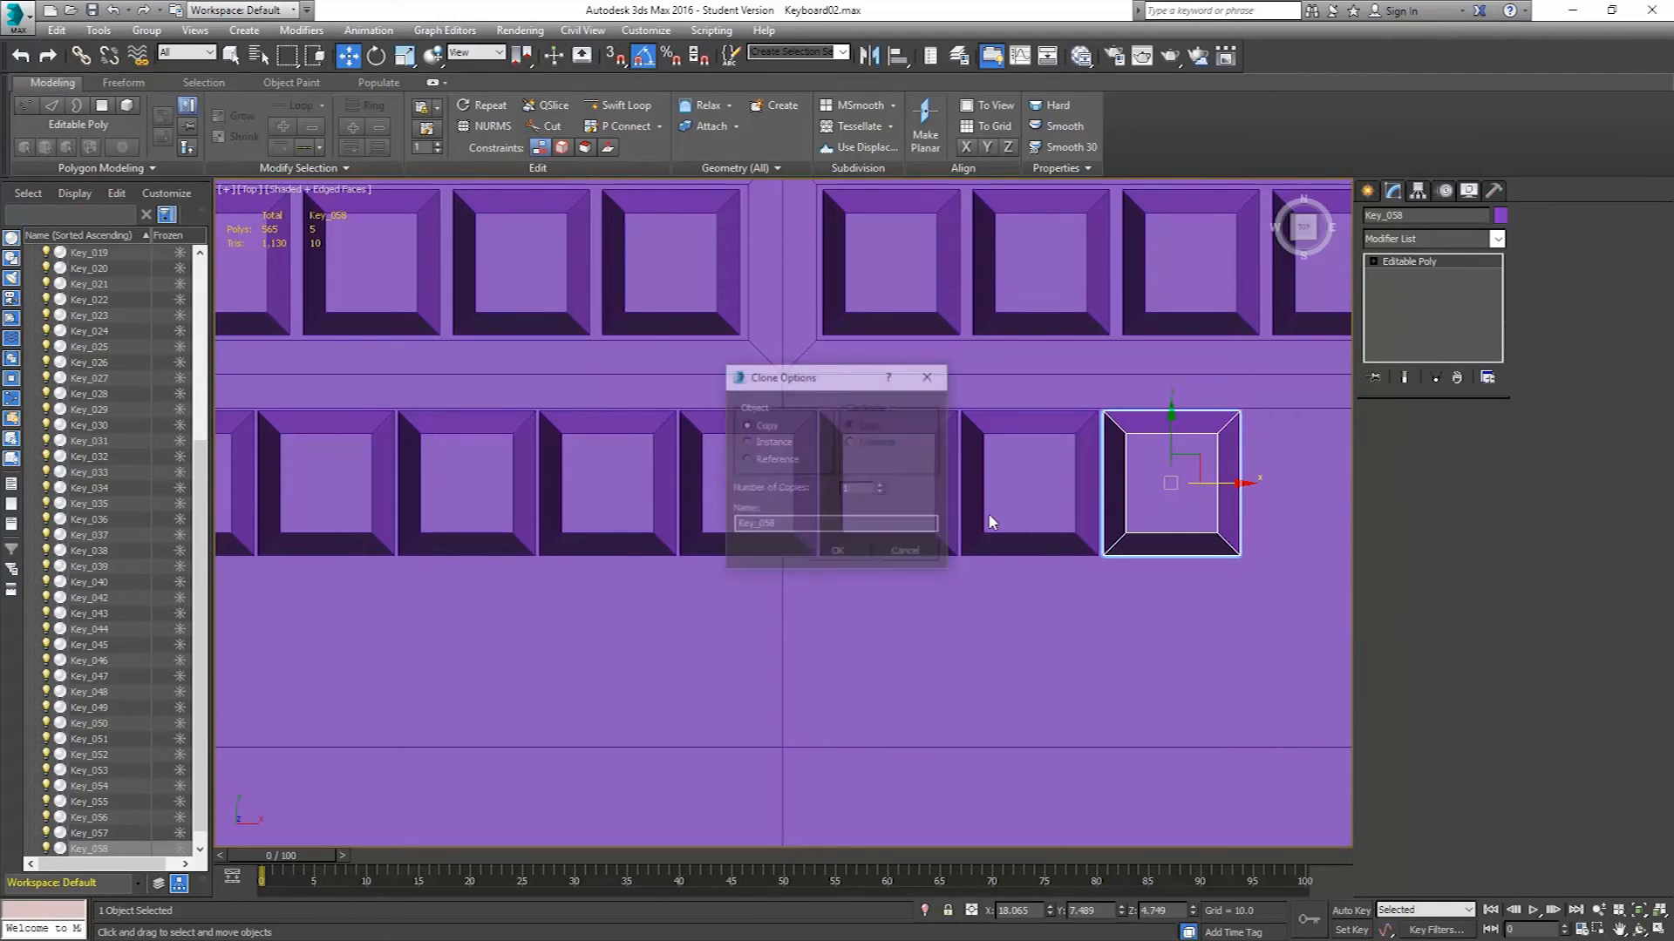
# Move the new key's right vertices outward to widen it into a Backspace key.
pyautogui.moveTo(1050, 497); pyautogui.dragTo(813, 486, button='middle')
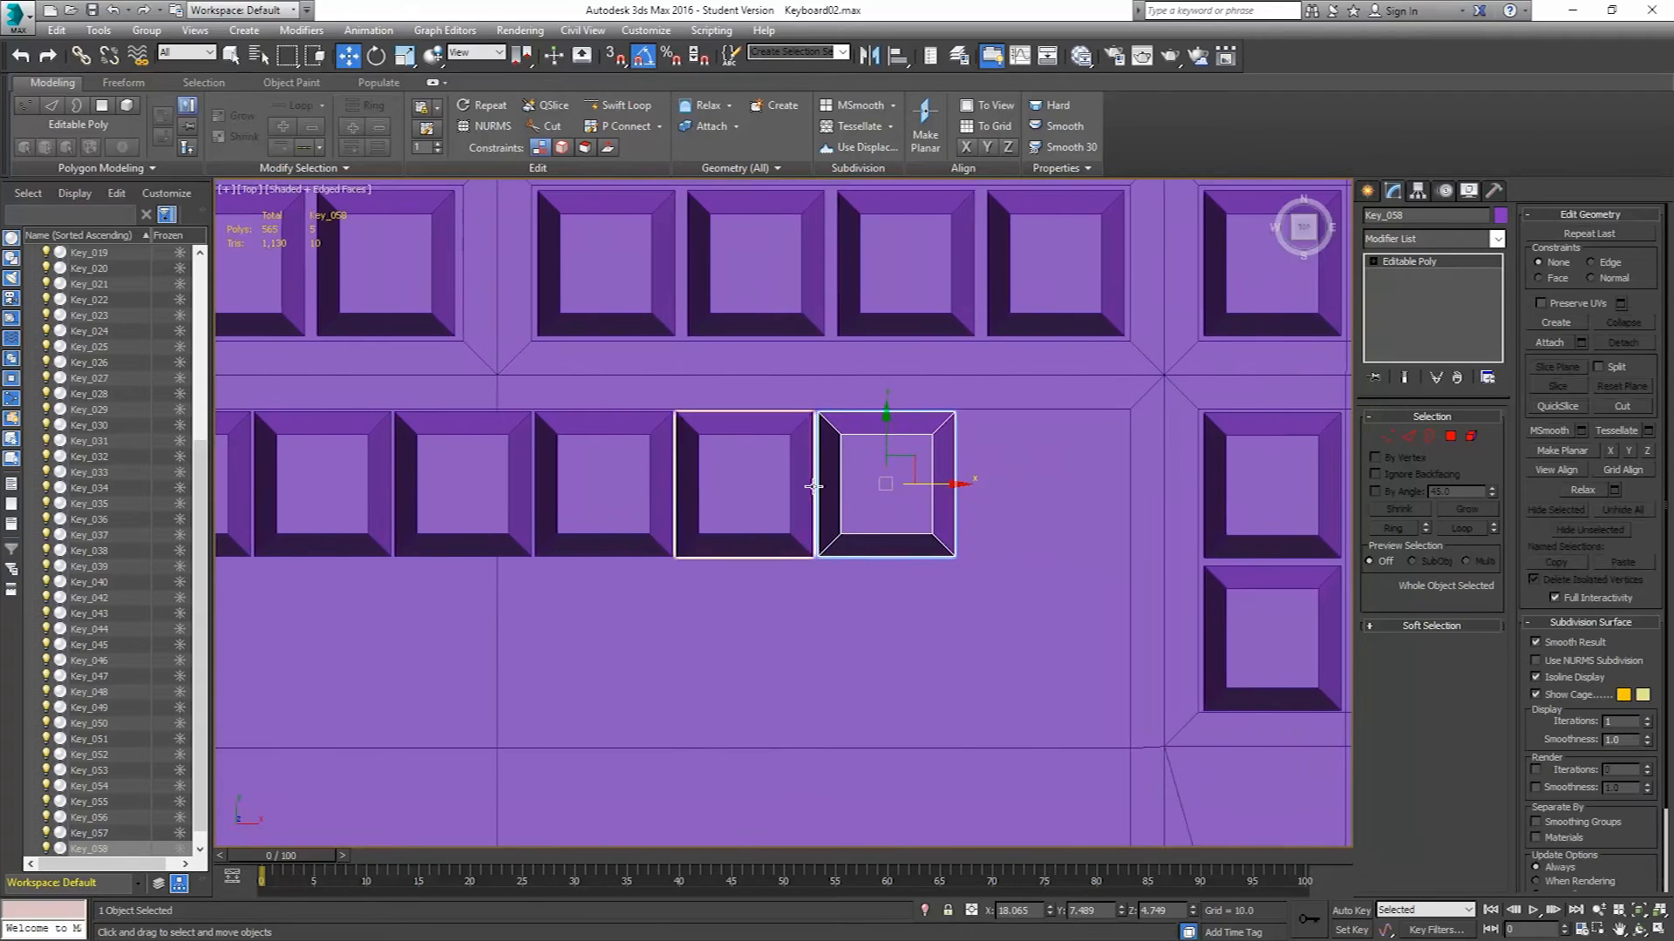
pyautogui.scroll(5, 828, 480)
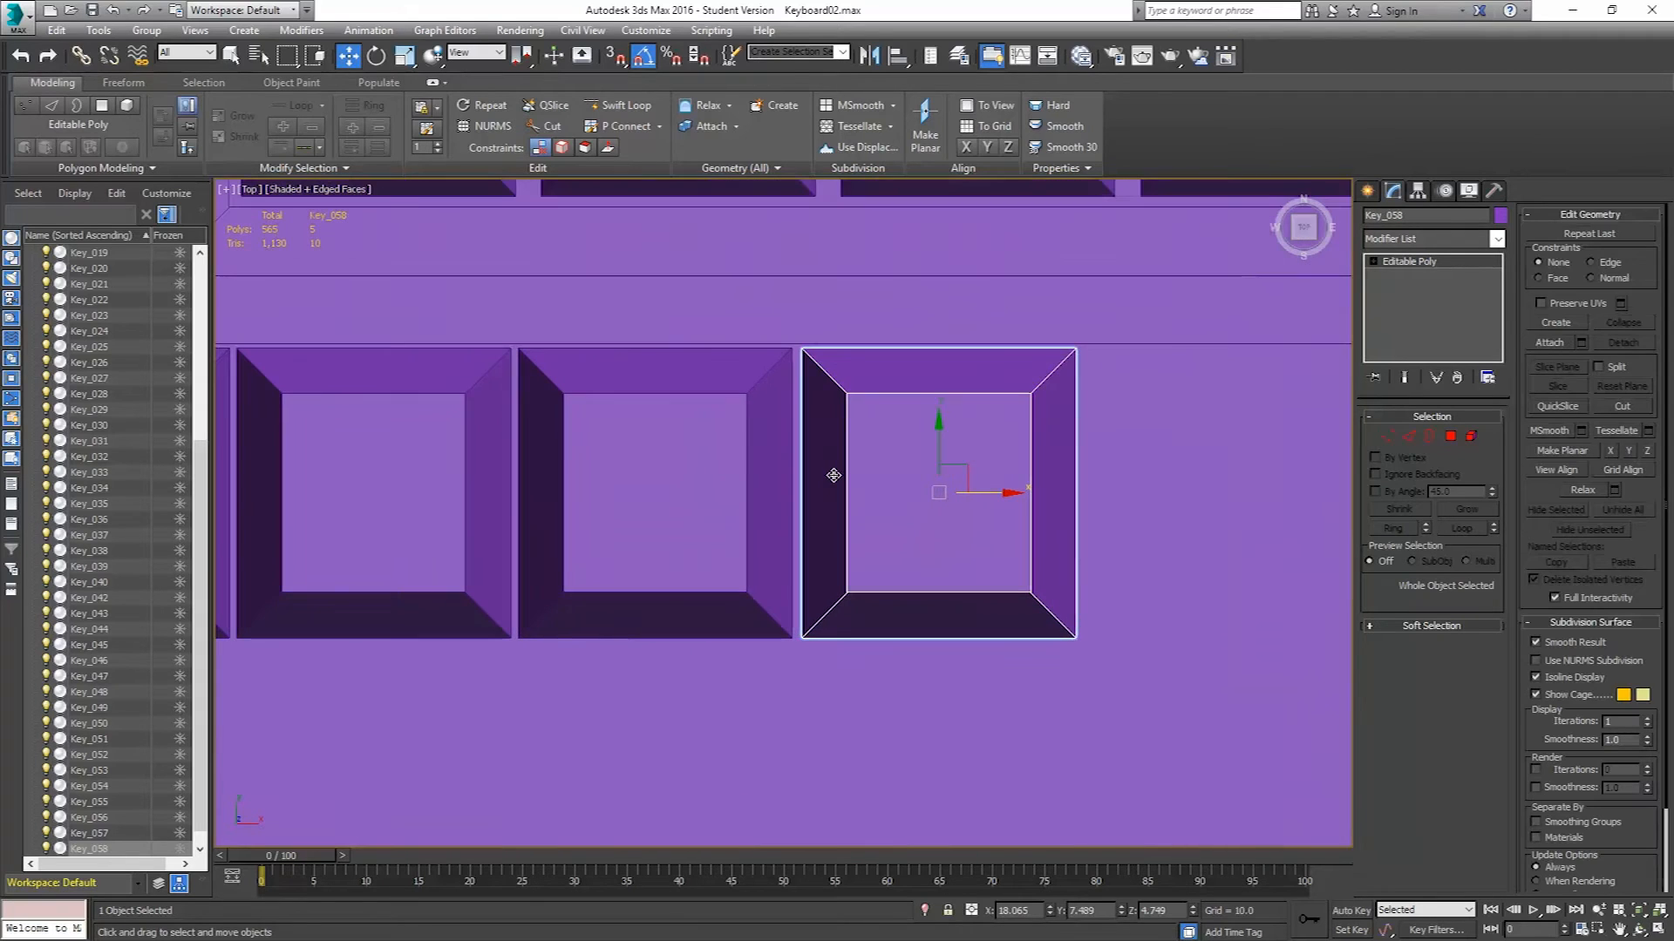
pyautogui.click(1386, 436)
pyautogui.moveTo(1185, 422); pyautogui.dragTo(897, 414, button='middle')
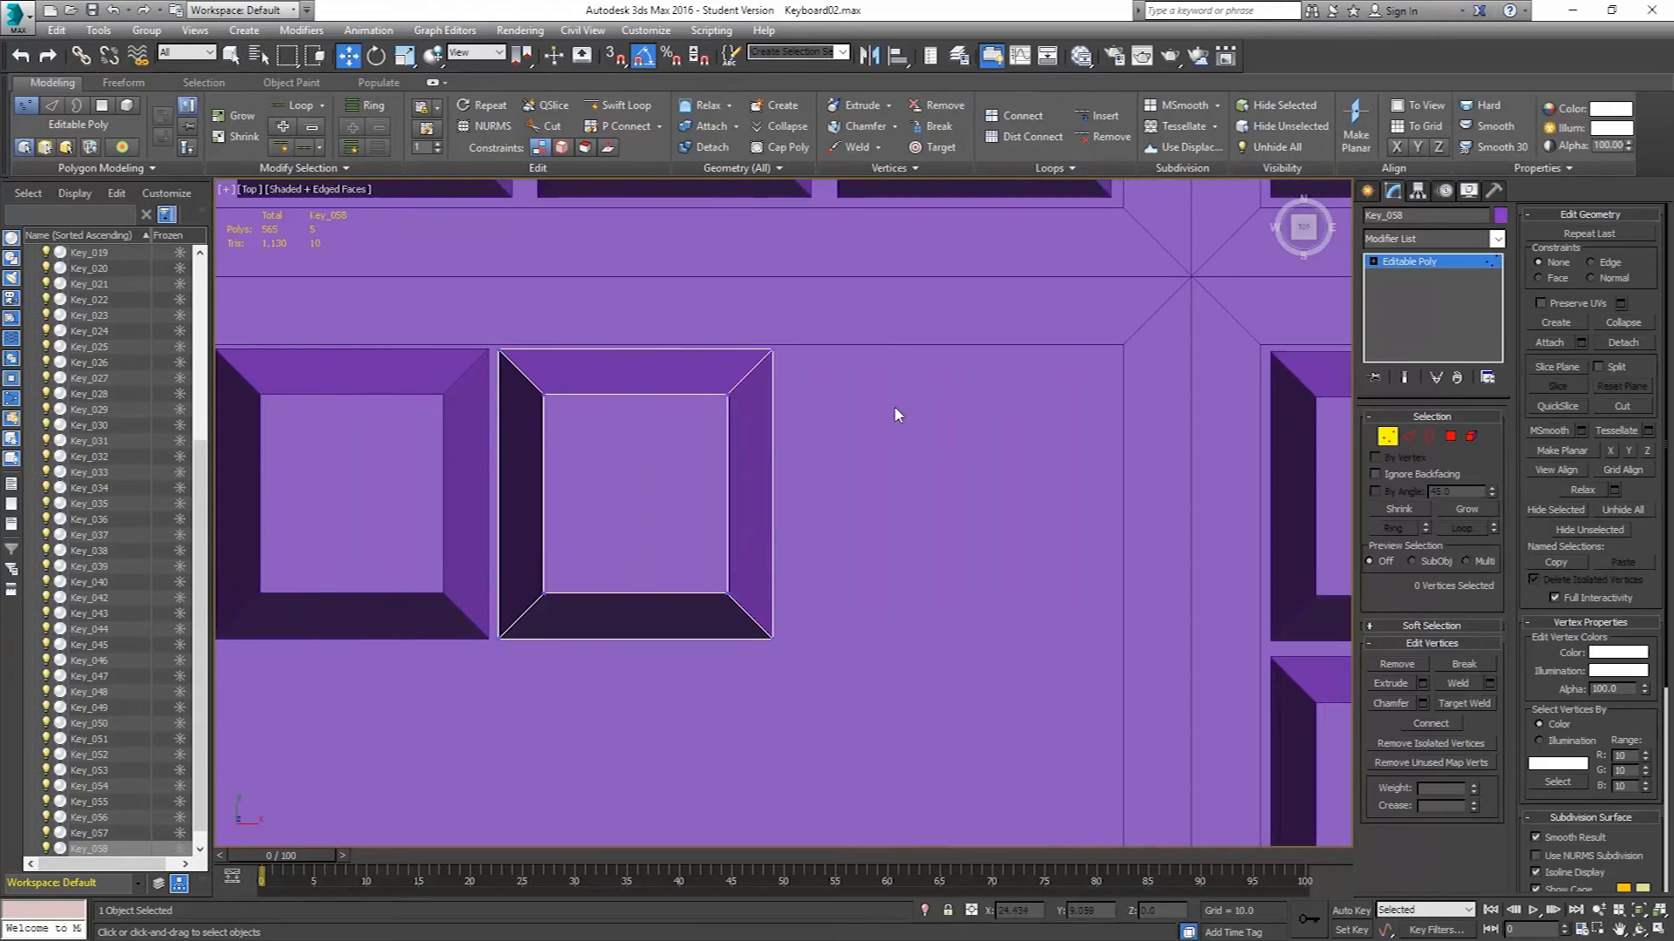
pyautogui.moveTo(695, 725); pyautogui.dragTo(697, 723)
pyautogui.moveTo(802, 492); pyautogui.dragTo(1118, 537)
pyautogui.moveTo(1144, 541); pyautogui.dragTo(1149, 543)
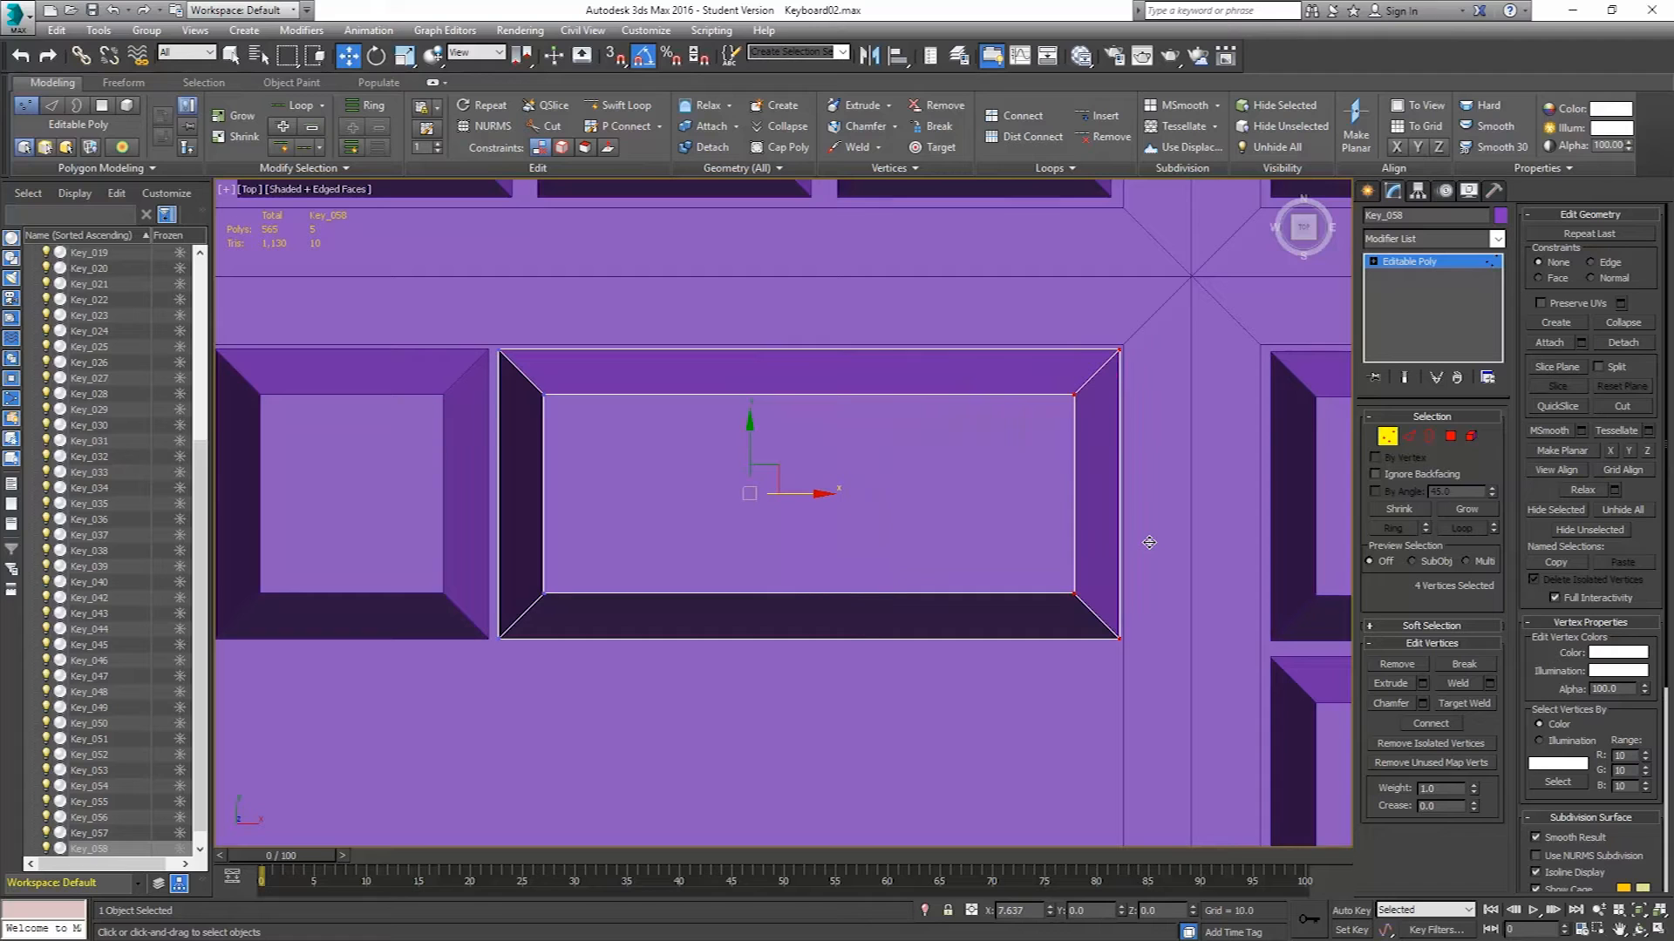
pyautogui.moveTo(1149, 543); pyautogui.dragTo(1147, 544)
pyautogui.click(1386, 437)
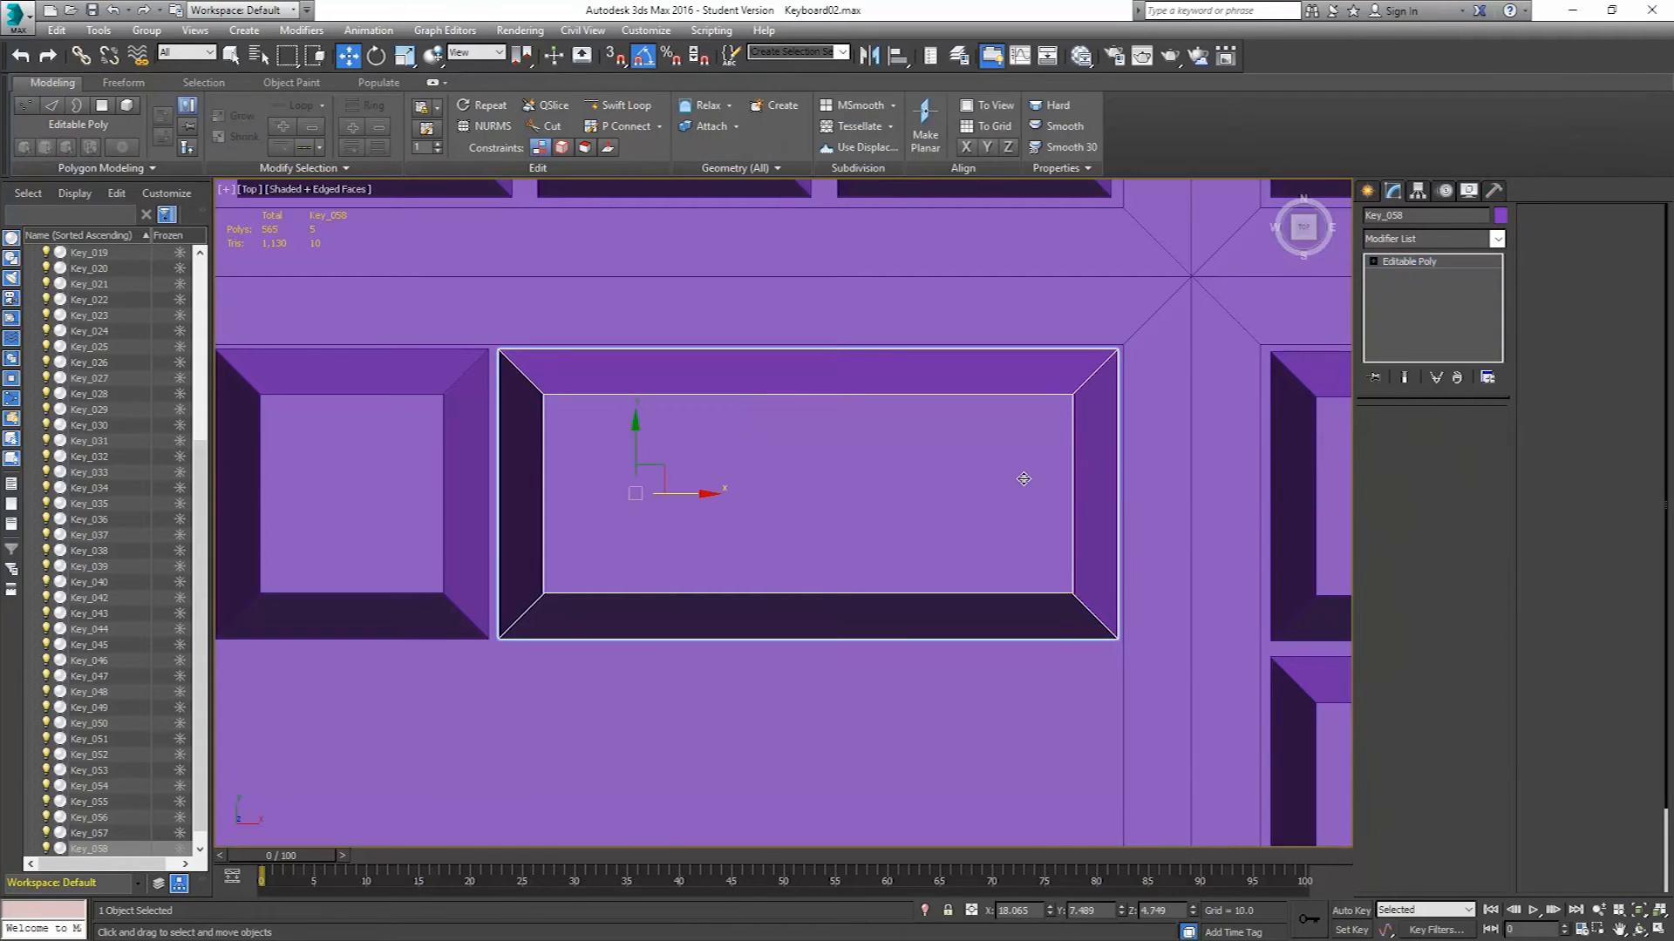
# Select all thirteen number-row keys and clone them downward once to start the next row.
pyautogui.scroll(-8, 1015, 488)
pyautogui.moveTo(925, 538); pyautogui.dragTo(1057, 522, button='middle')
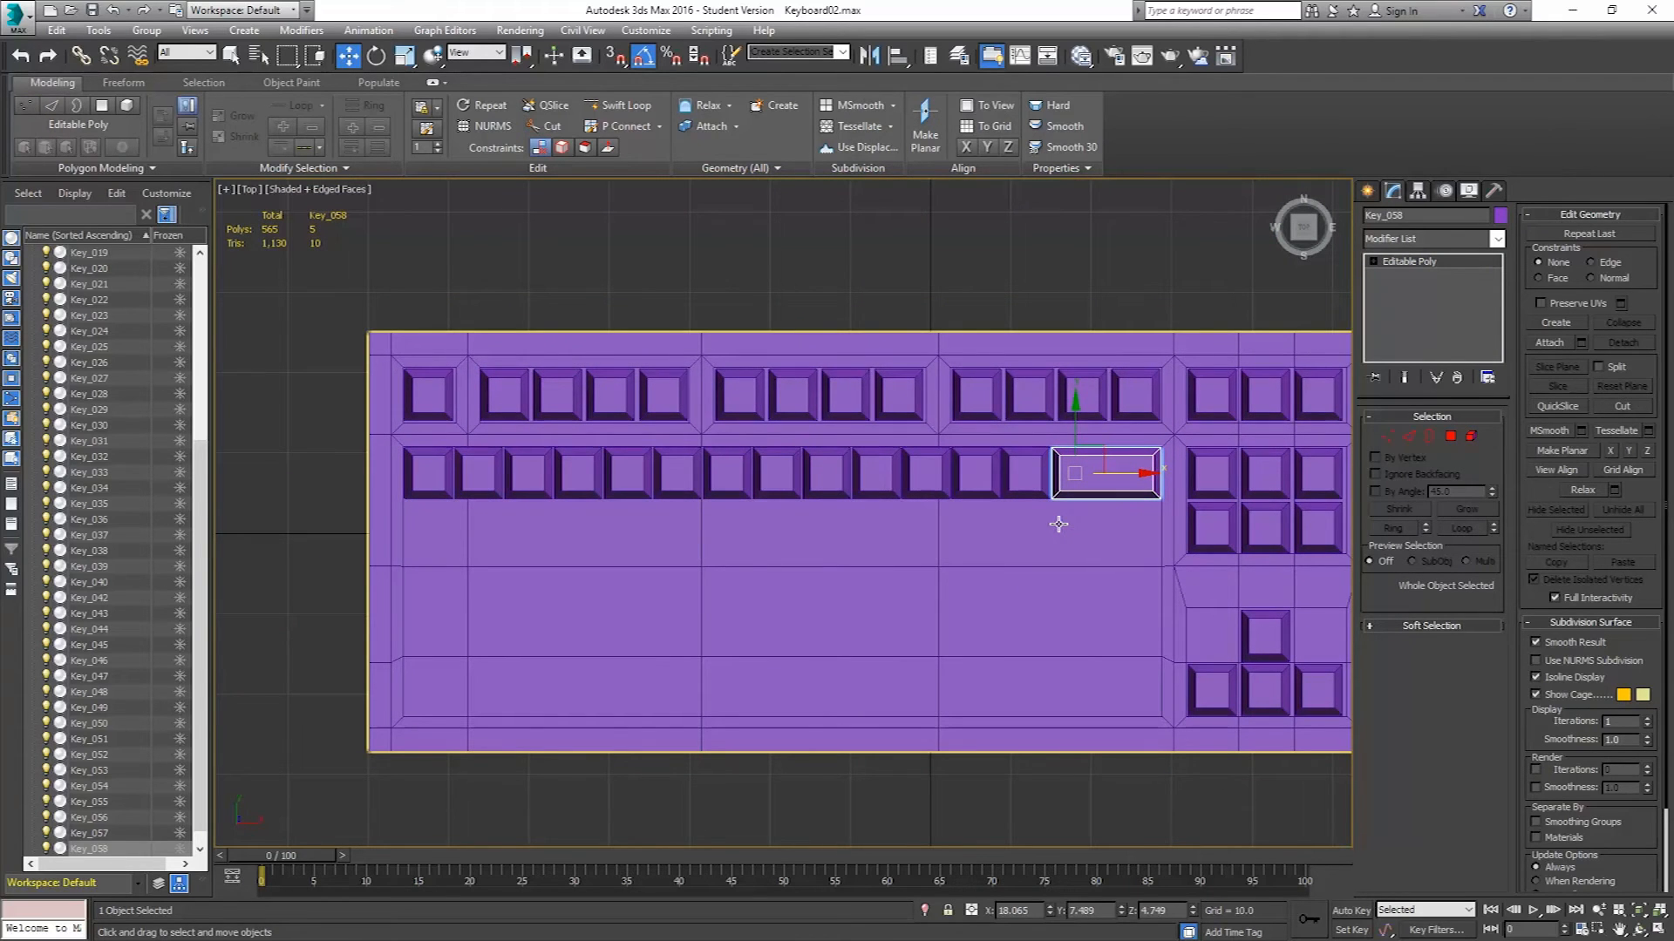
pyautogui.click(428, 482)
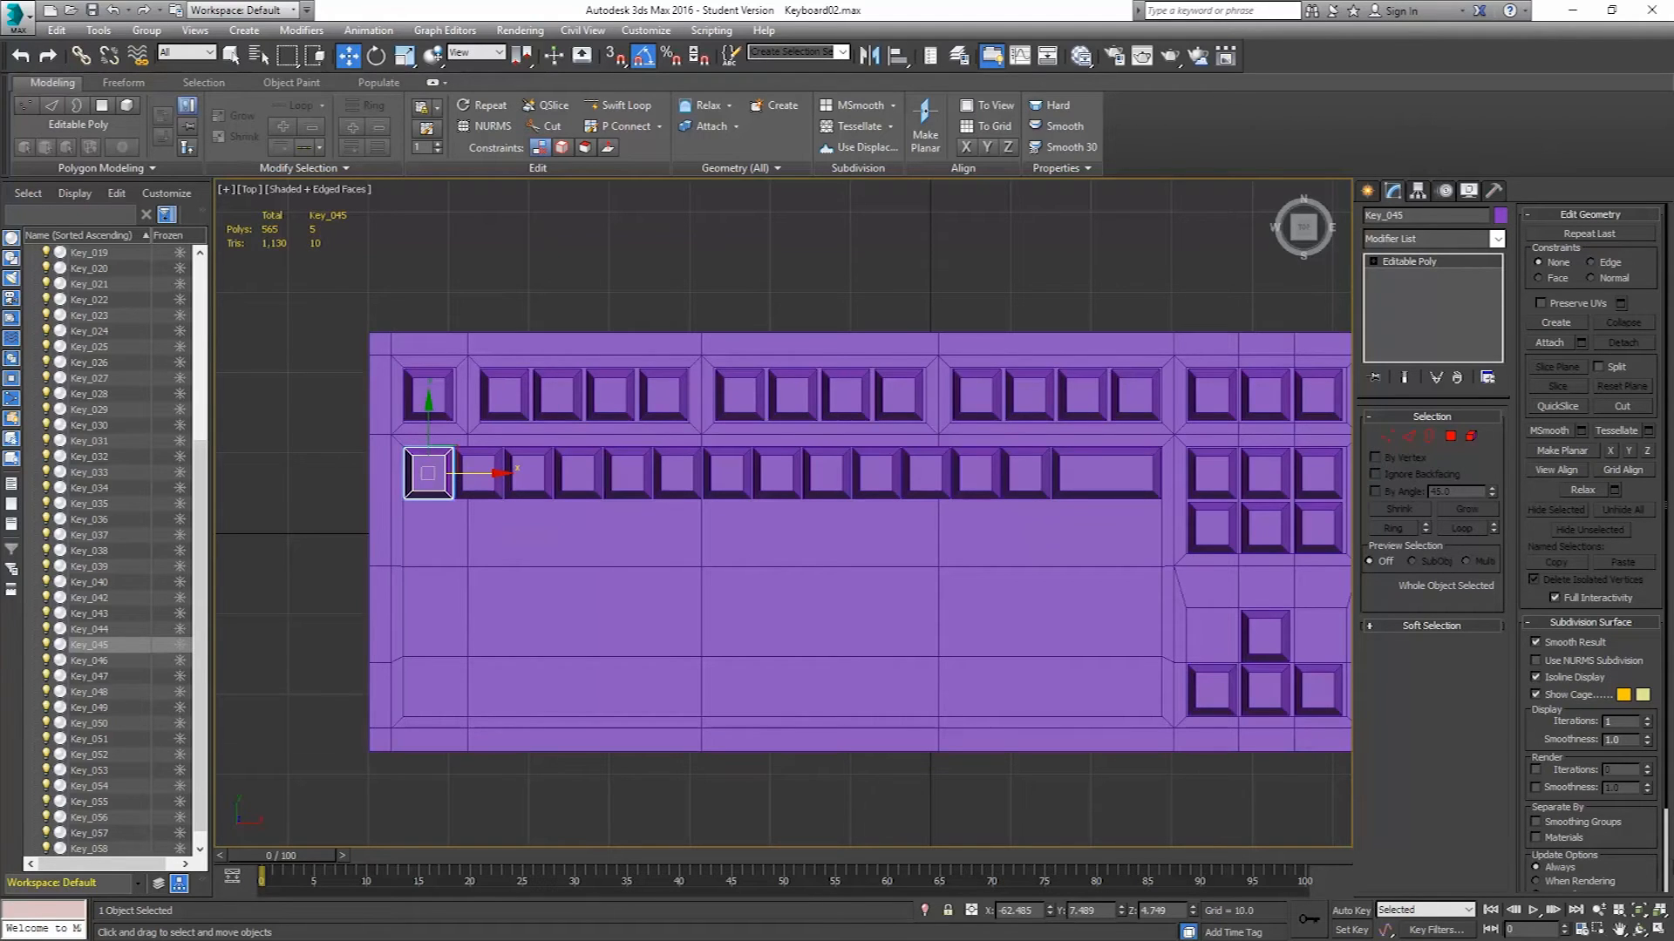
pyautogui.hotkey('alt', 'Tab')
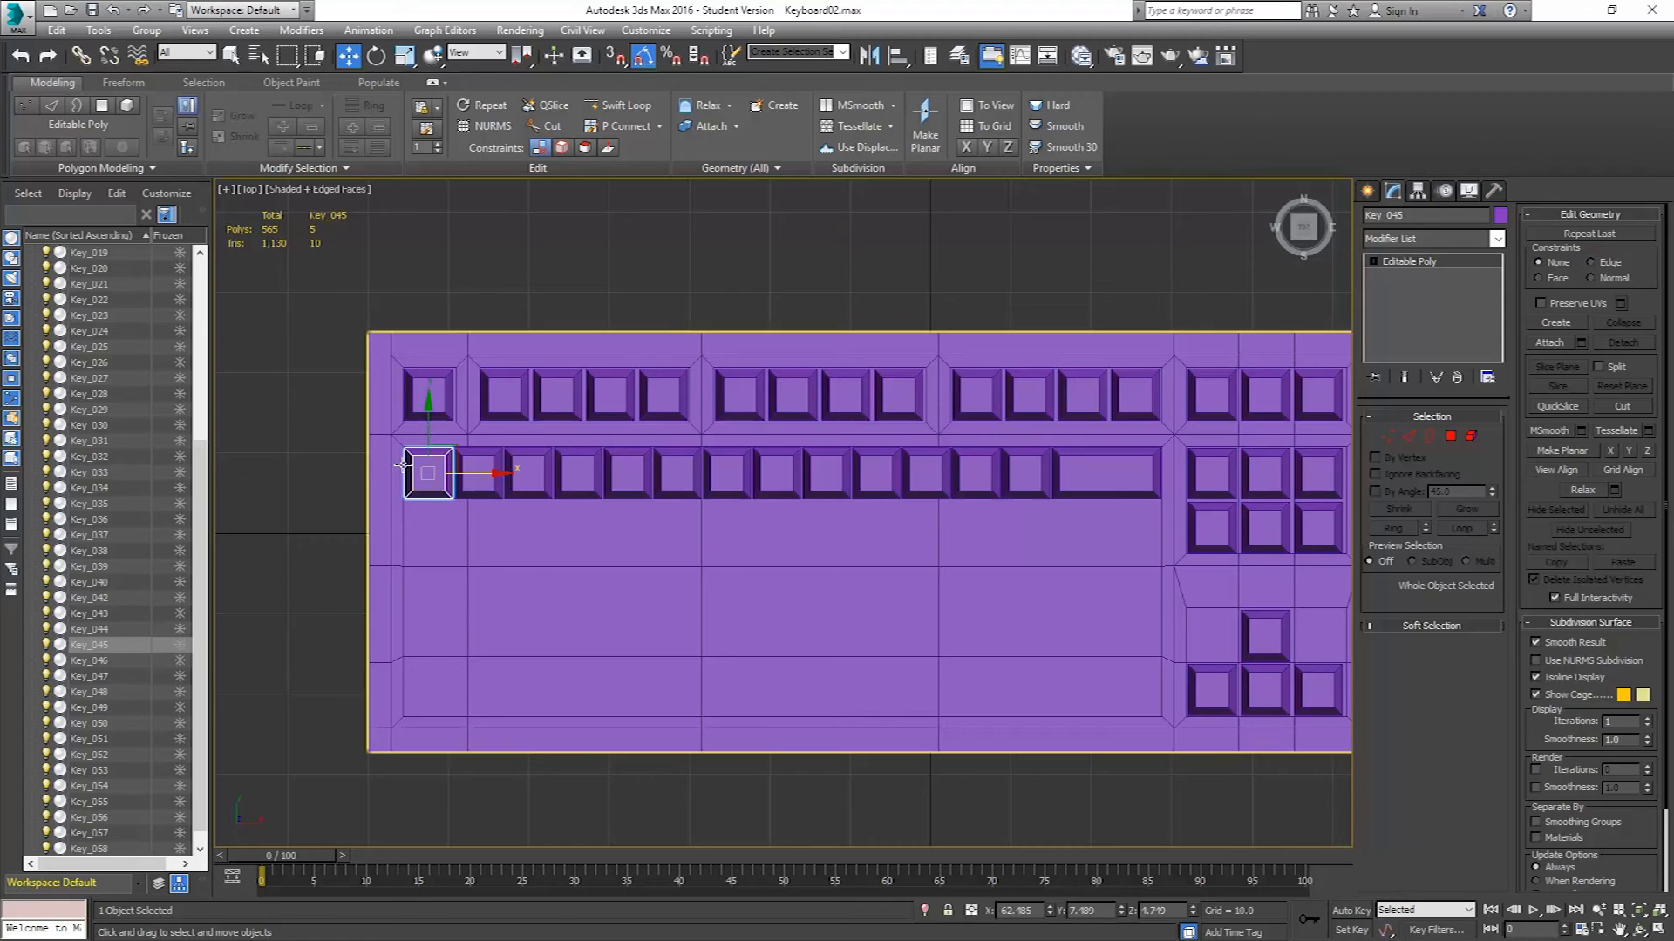
pyautogui.keyDown('ctrl'); pyautogui.click(479, 472); pyautogui.keyUp('ctrl')
pyautogui.keyDown('ctrl'); pyautogui.click(527, 471); pyautogui.keyUp('ctrl')
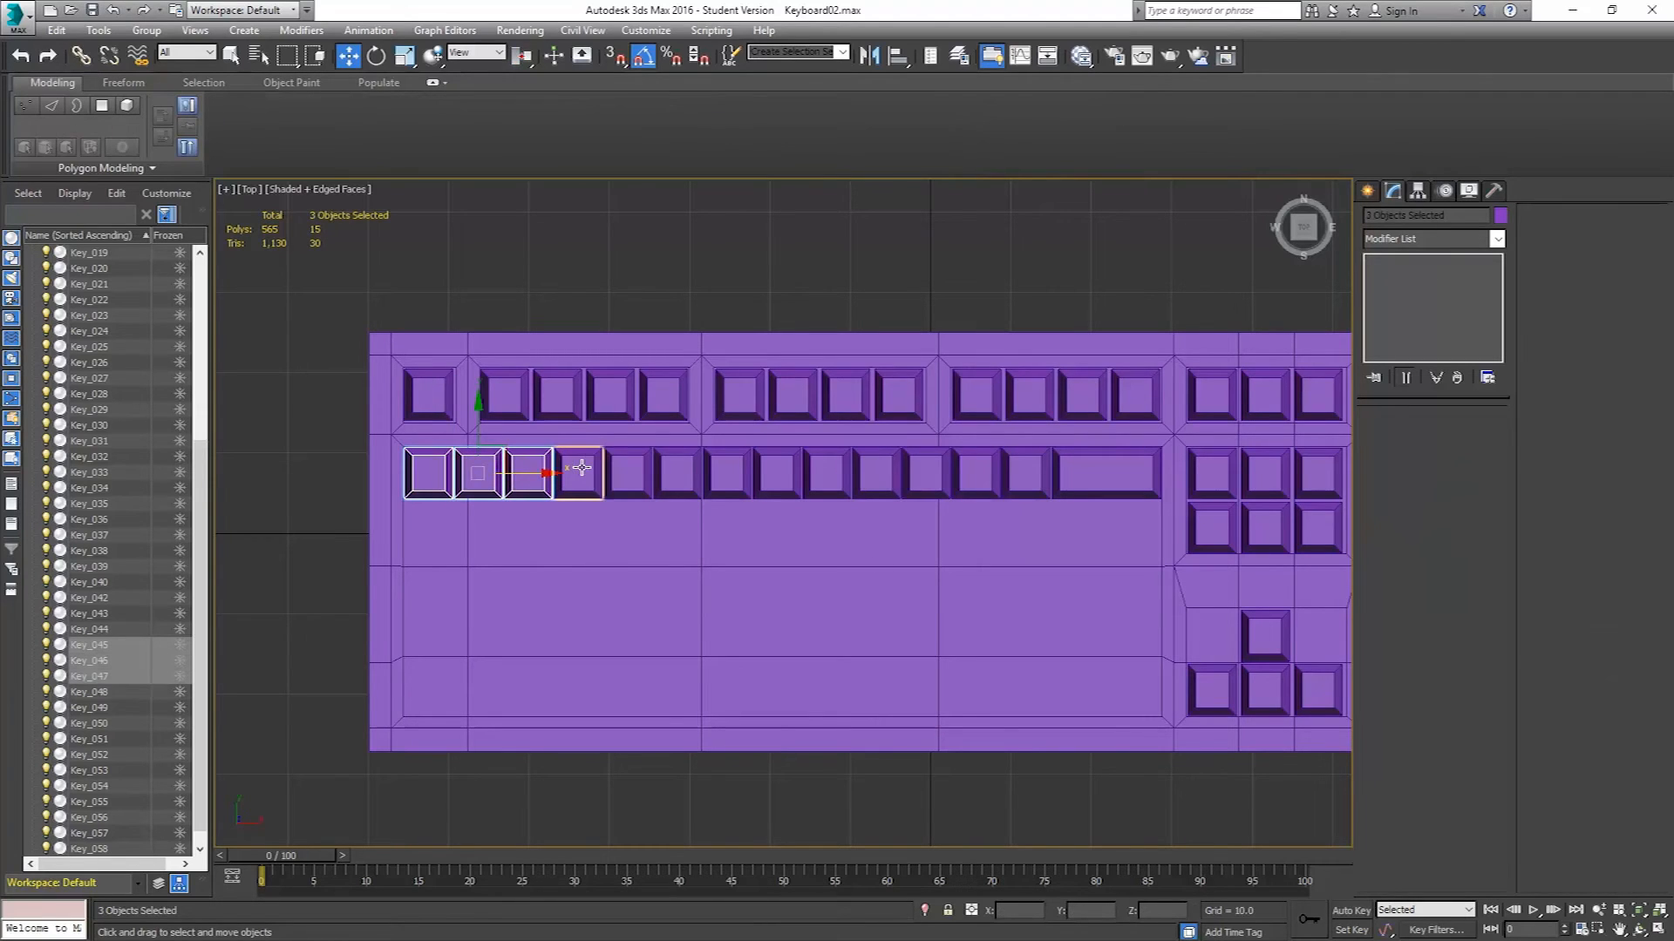
pyautogui.keyDown('ctrl'); pyautogui.click(577, 472); pyautogui.keyUp('ctrl')
pyautogui.keyDown('ctrl'); pyautogui.click(627, 471); pyautogui.keyUp('ctrl')
pyautogui.keyDown('ctrl'); pyautogui.click(677, 471); pyautogui.keyUp('ctrl')
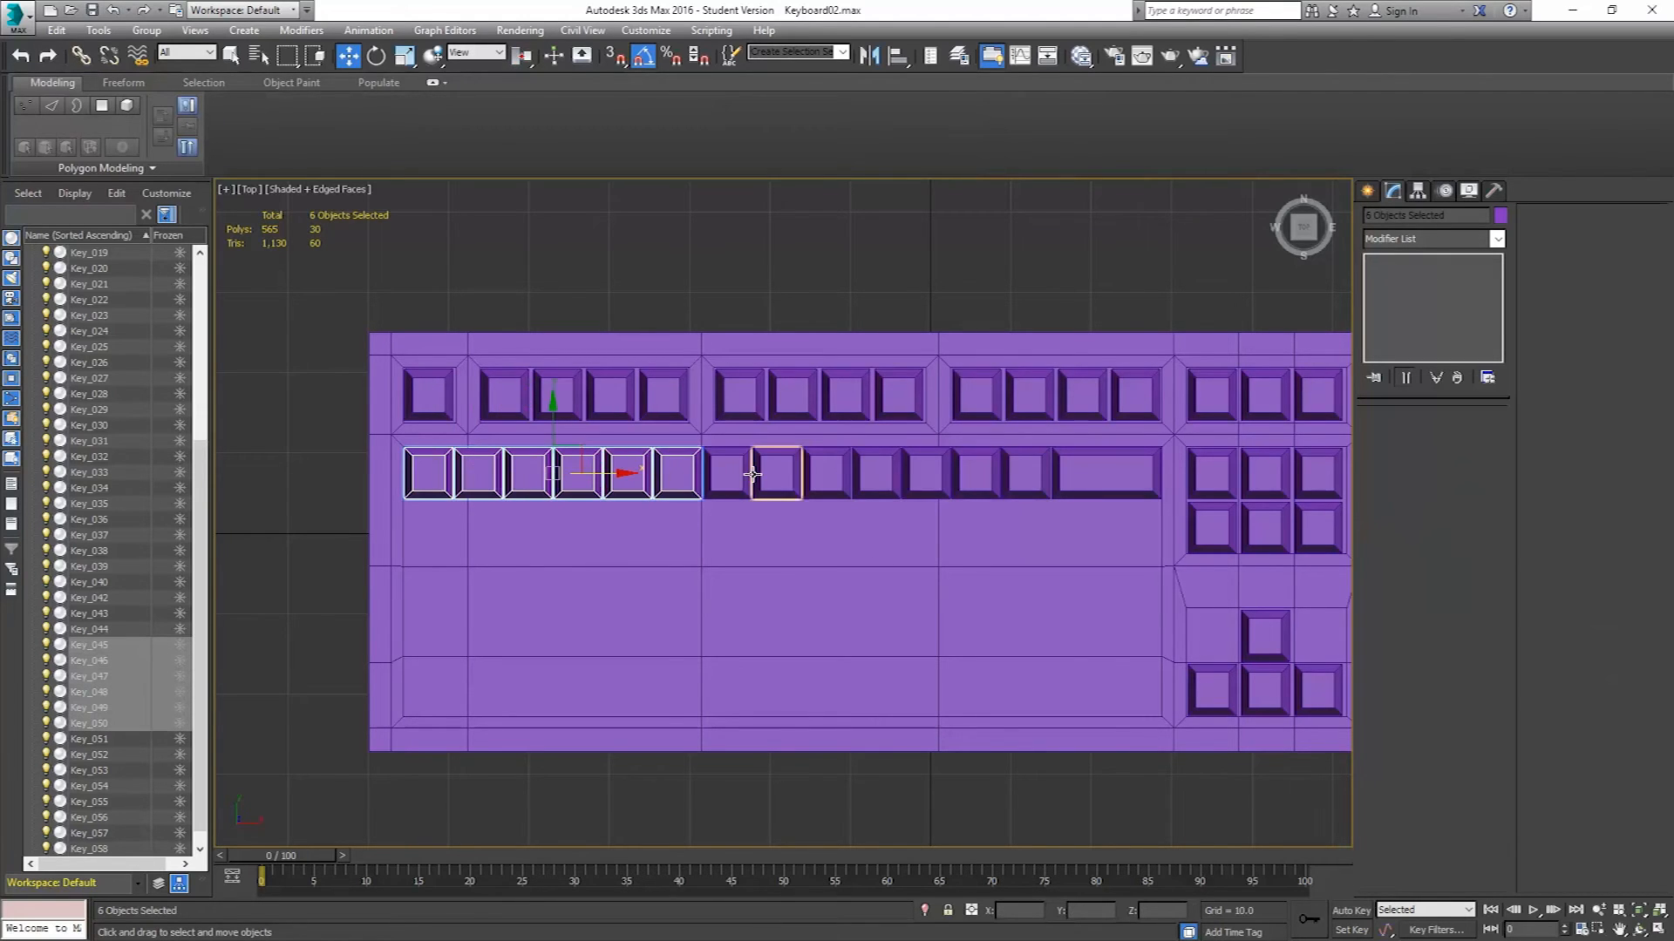
pyautogui.keyDown('ctrl'); pyautogui.click(738, 474); pyautogui.keyUp('ctrl')
pyautogui.keyDown('ctrl'); pyautogui.click(777, 471); pyautogui.keyUp('ctrl')
pyautogui.keyDown('ctrl'); pyautogui.click(826, 472); pyautogui.keyUp('ctrl')
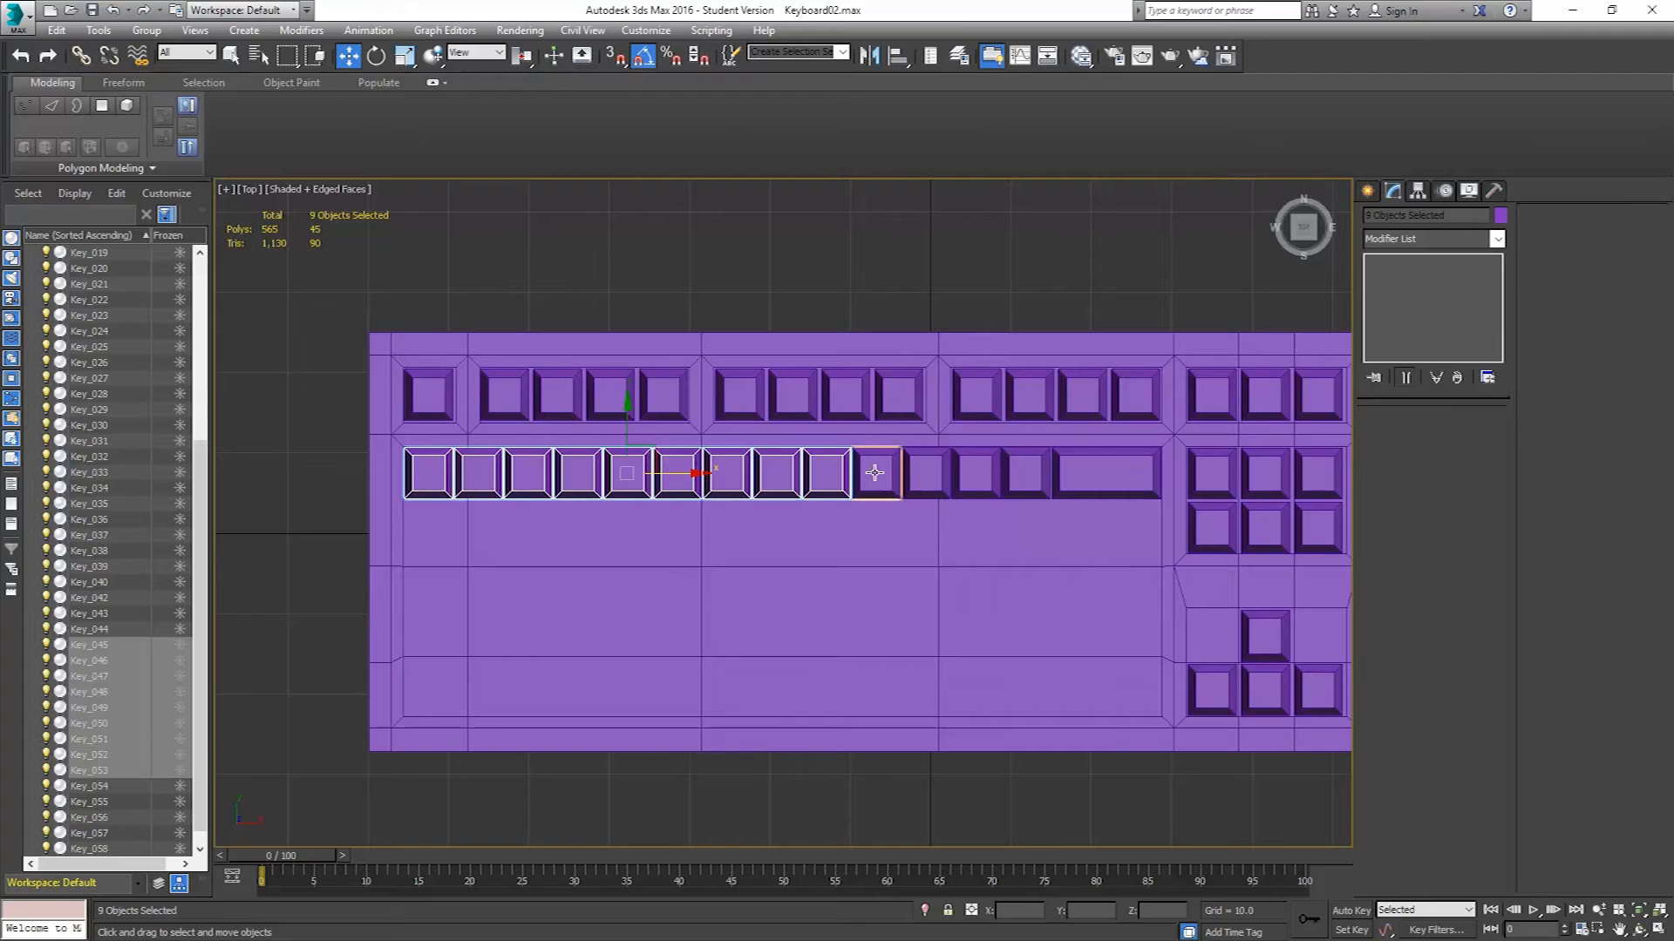
pyautogui.keyDown('ctrl'); pyautogui.click(876, 472); pyautogui.keyUp('ctrl')
pyautogui.keyDown('ctrl'); pyautogui.click(924, 472); pyautogui.keyUp('ctrl')
pyautogui.keyDown('ctrl'); pyautogui.click(975, 472); pyautogui.keyUp('ctrl')
pyautogui.keyDown('ctrl'); pyautogui.click(1024, 472); pyautogui.keyUp('ctrl')
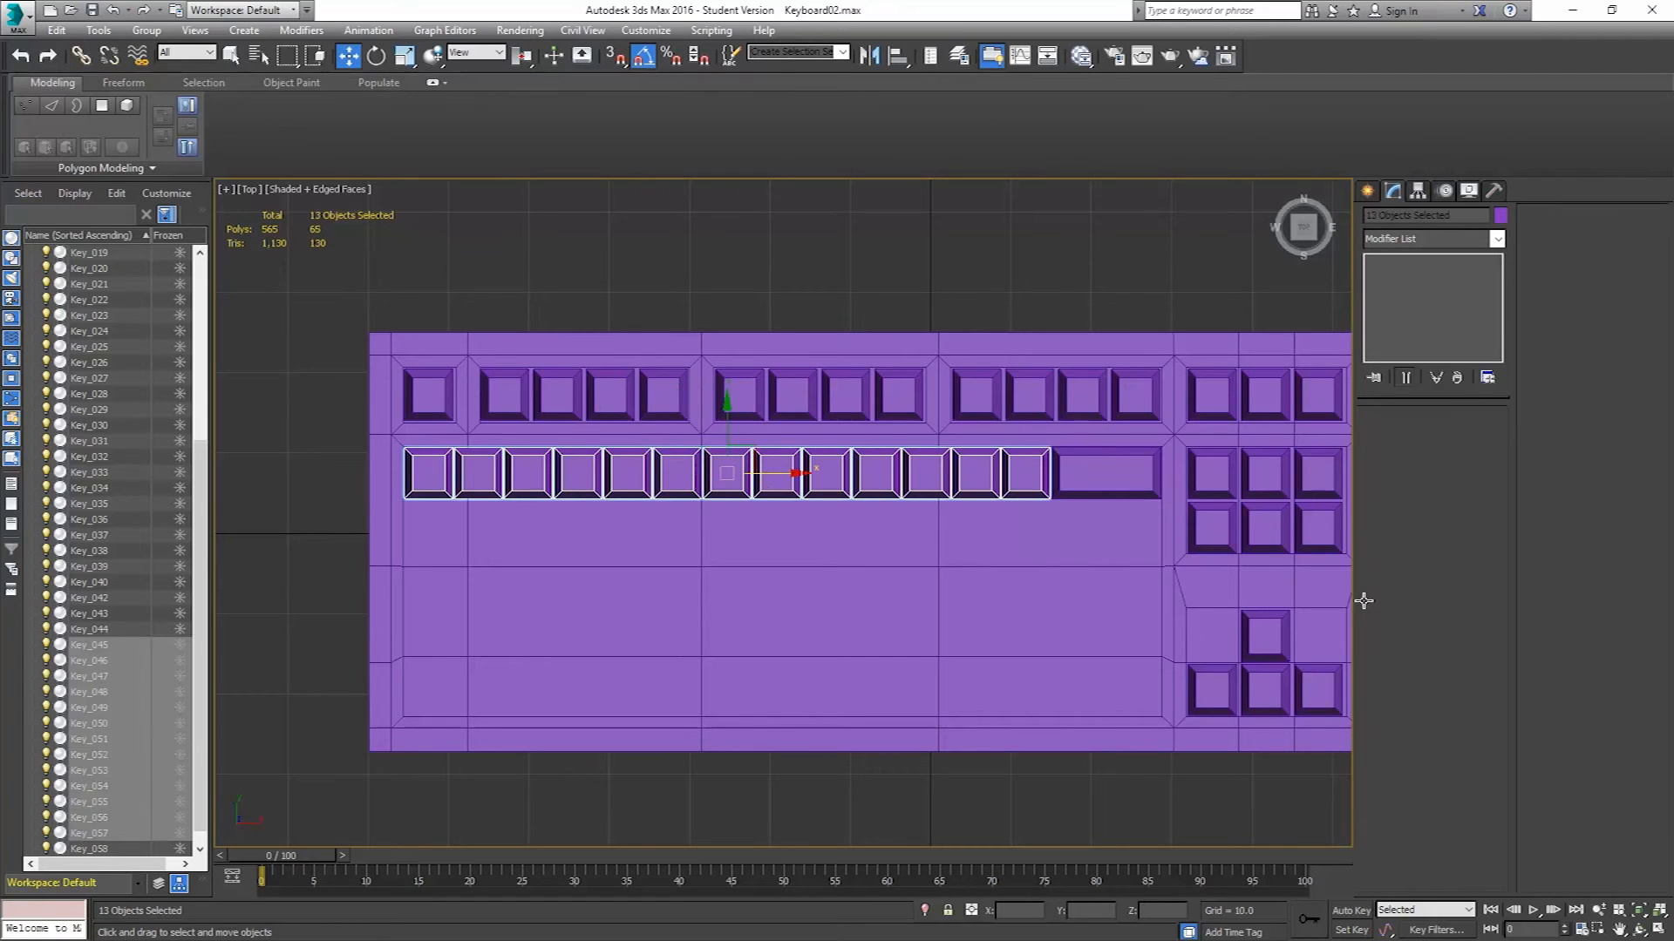
pyautogui.hotkey('alt', 'Tab')
pyautogui.keyDown('shift'); pyautogui.moveTo(751, 450); pyautogui.dragTo(824, 507); pyautogui.keyUp('shift')
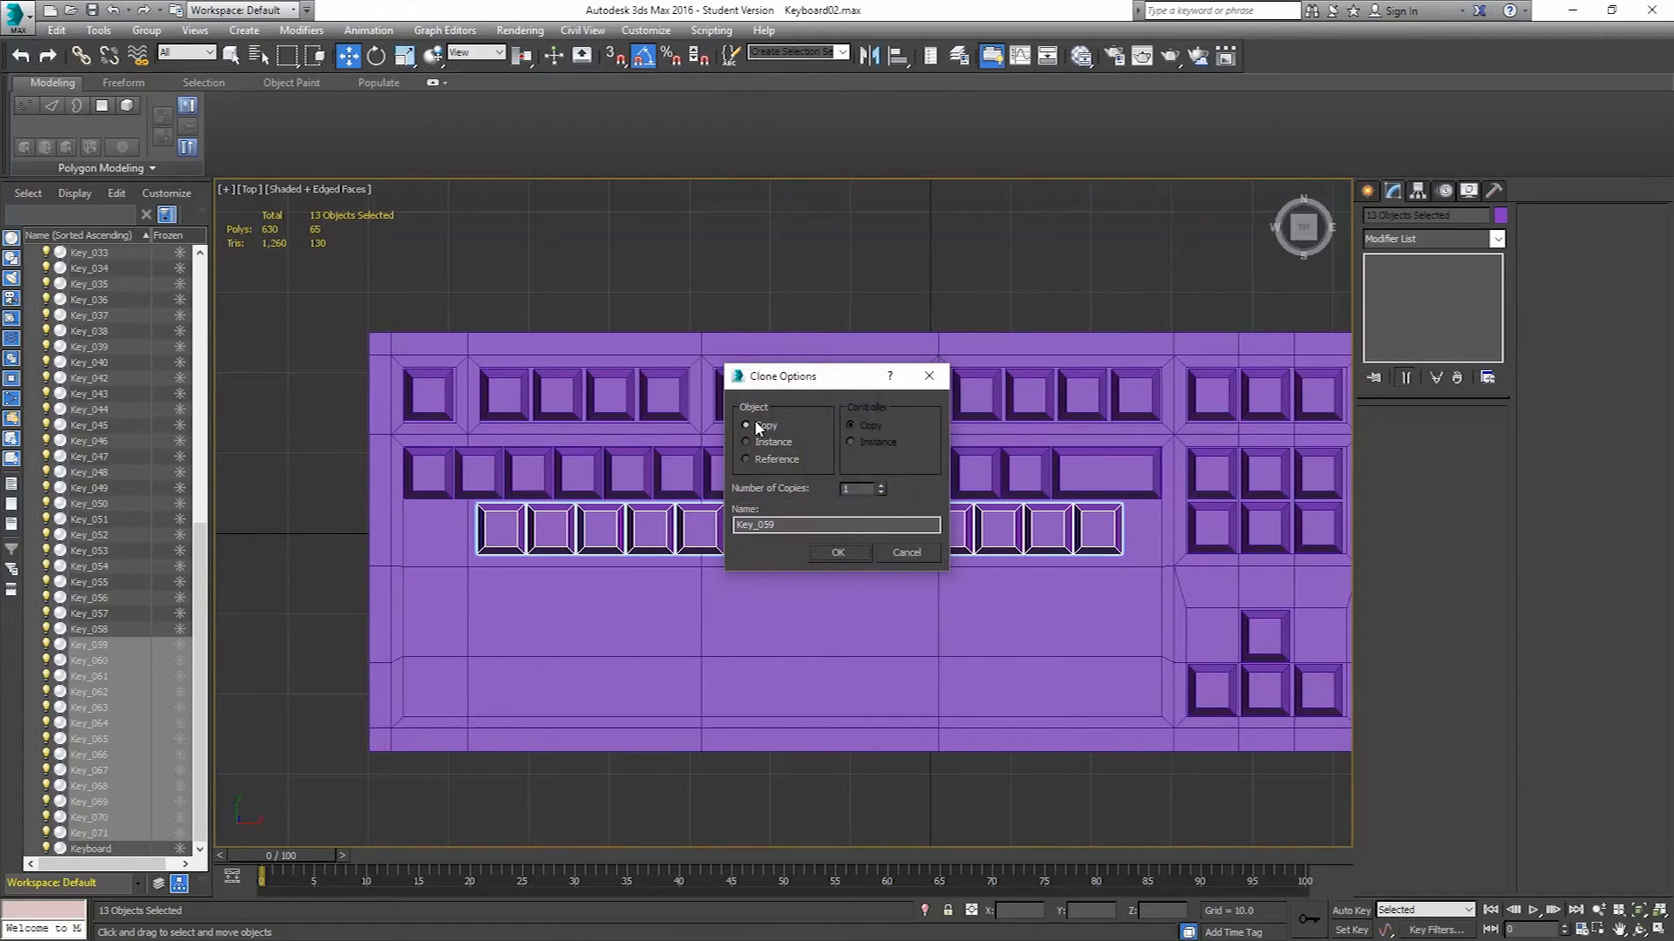
pyautogui.click(839, 553)
# Shift the new row right by about half a key under the number row and delete its last key.
pyautogui.scroll(-1, 571, 565)
pyautogui.scroll(8, 859, 477)
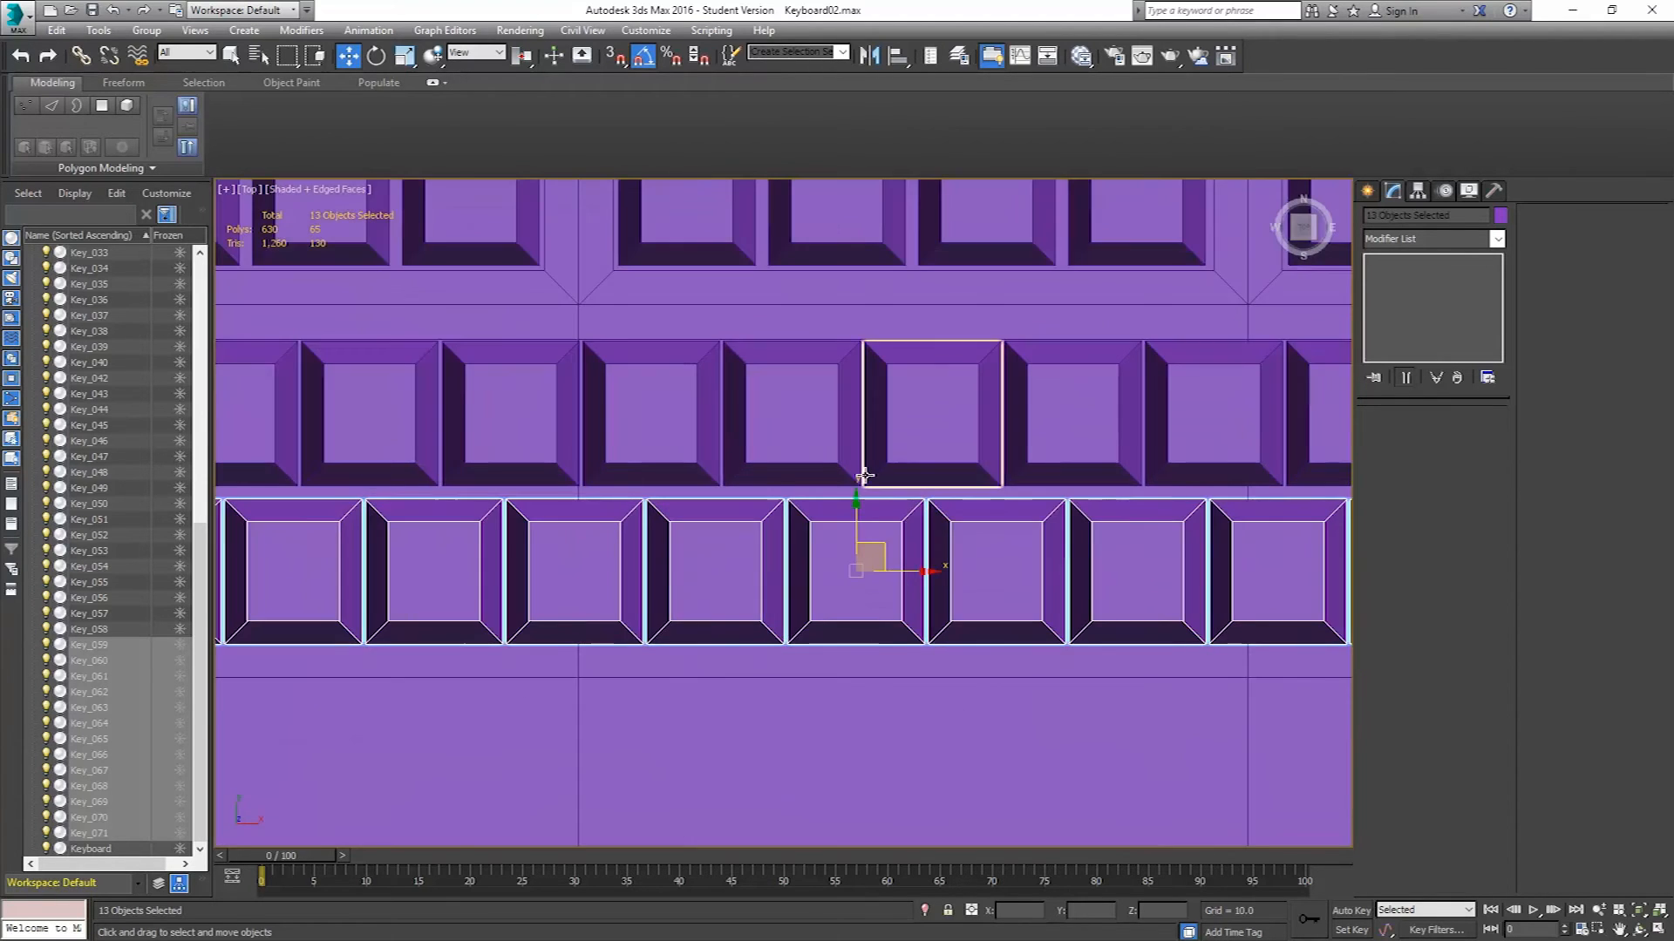
pyautogui.scroll(5, 855, 479)
pyautogui.moveTo(861, 676); pyautogui.dragTo(858, 645)
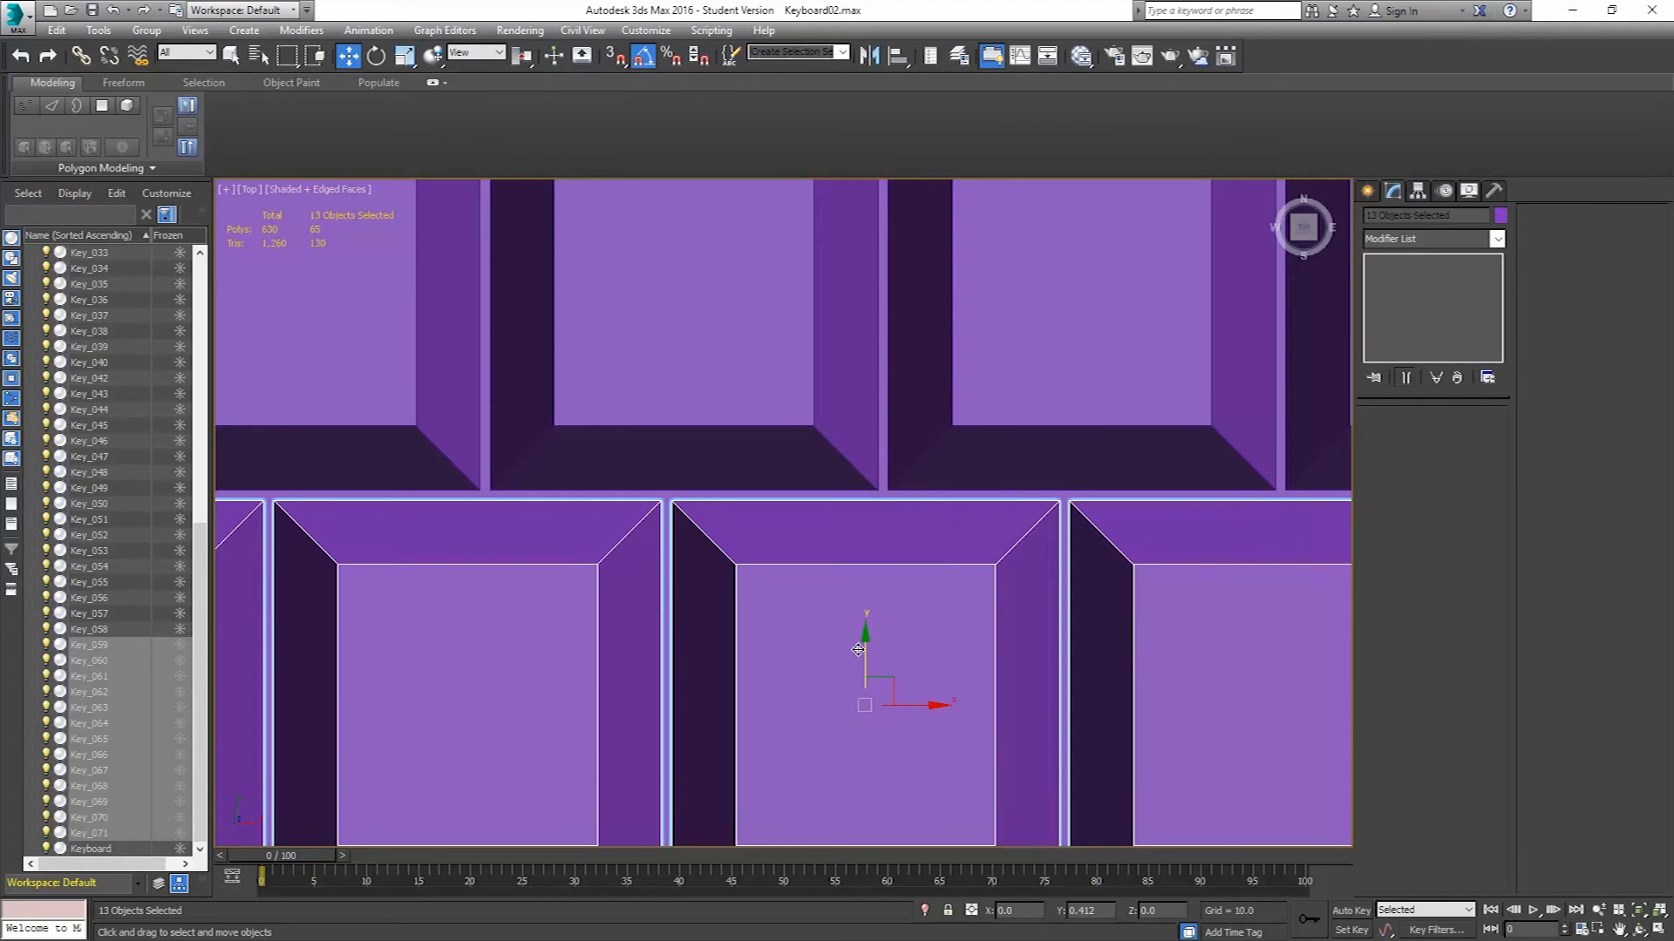
pyautogui.scroll(-10, 845, 596)
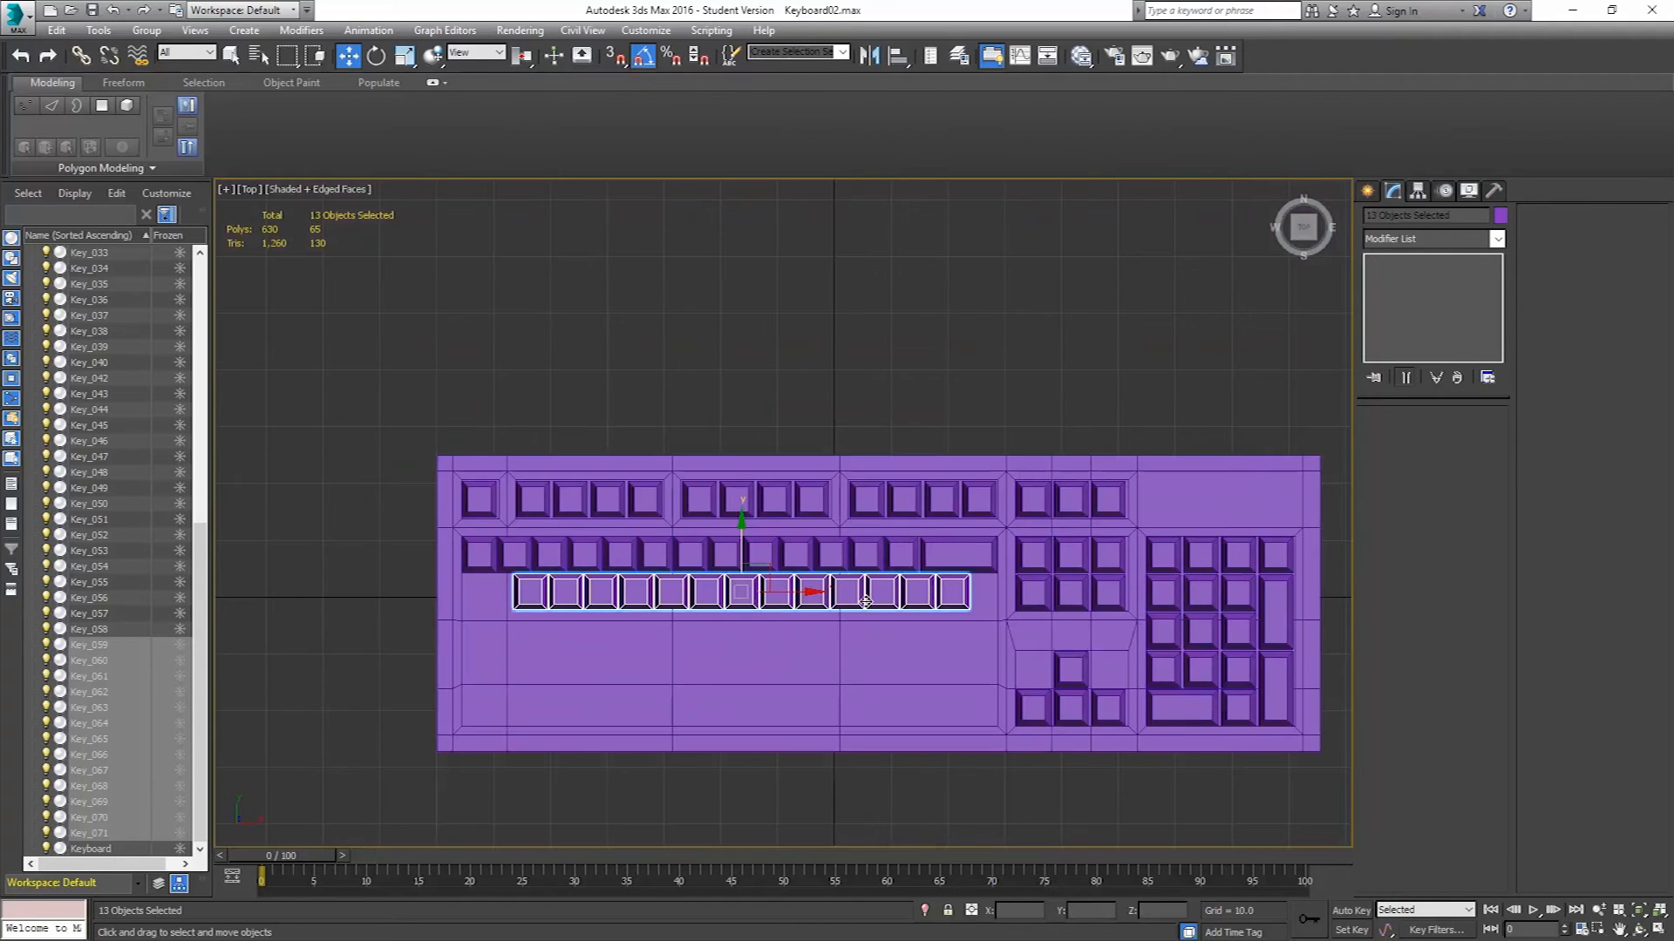
pyautogui.scroll(6, 1017, 615)
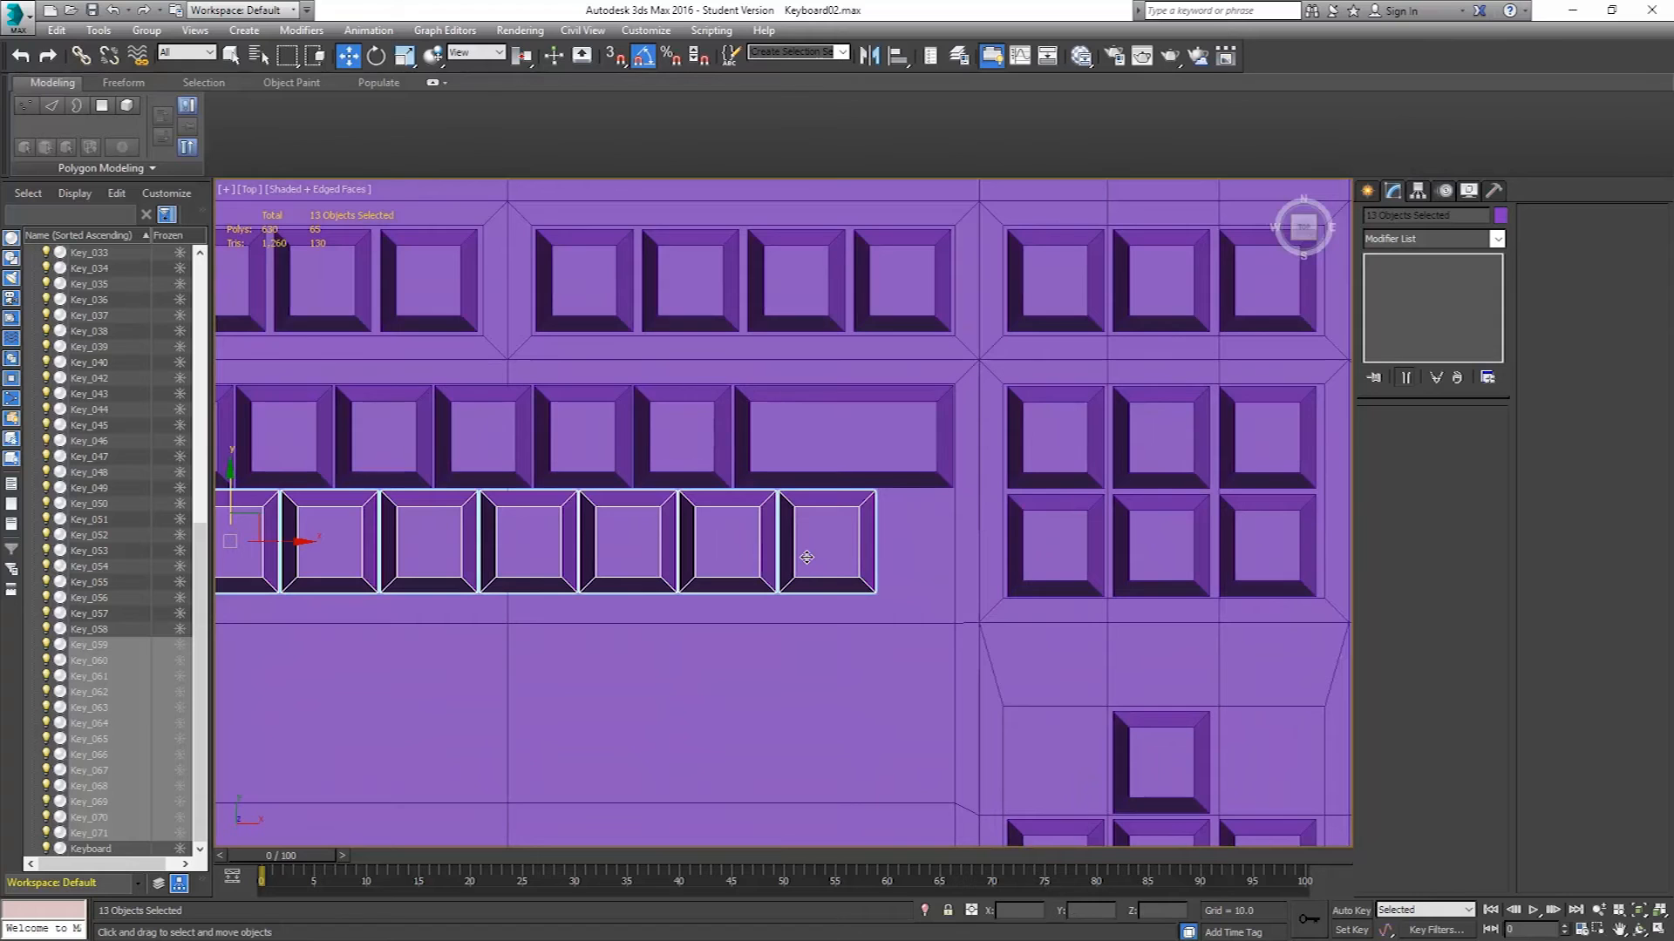
pyautogui.moveTo(283, 524); pyautogui.dragTo(422, 530)
pyautogui.scroll(5, 759, 593)
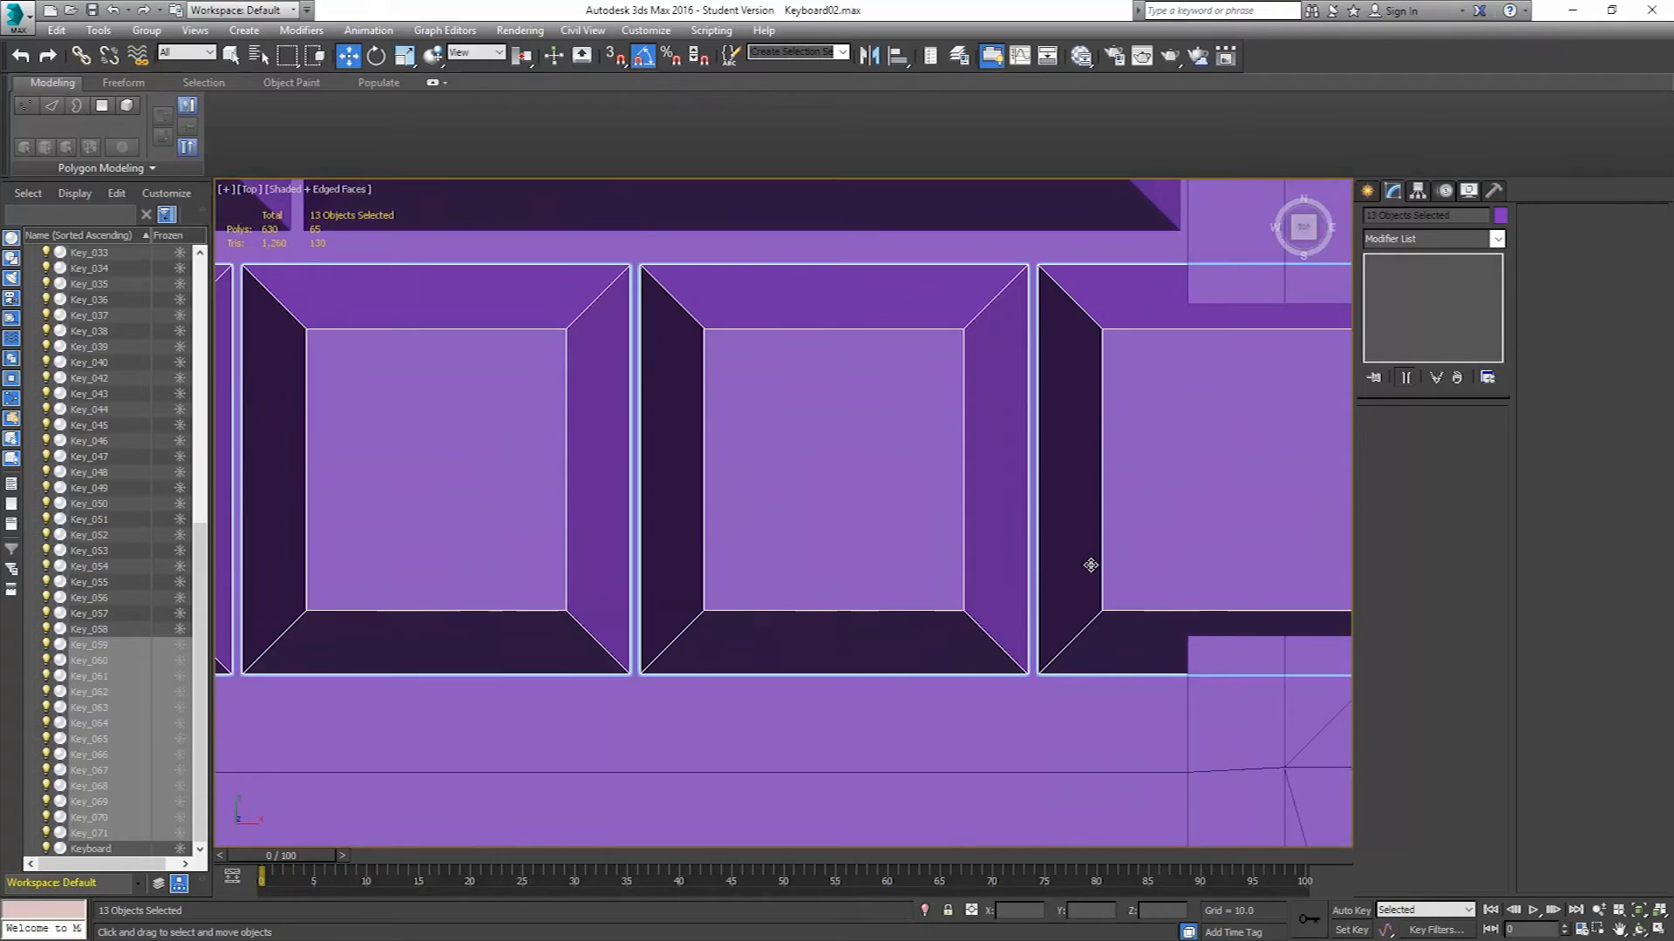
pyautogui.moveTo(822, 536); pyautogui.dragTo(805, 531)
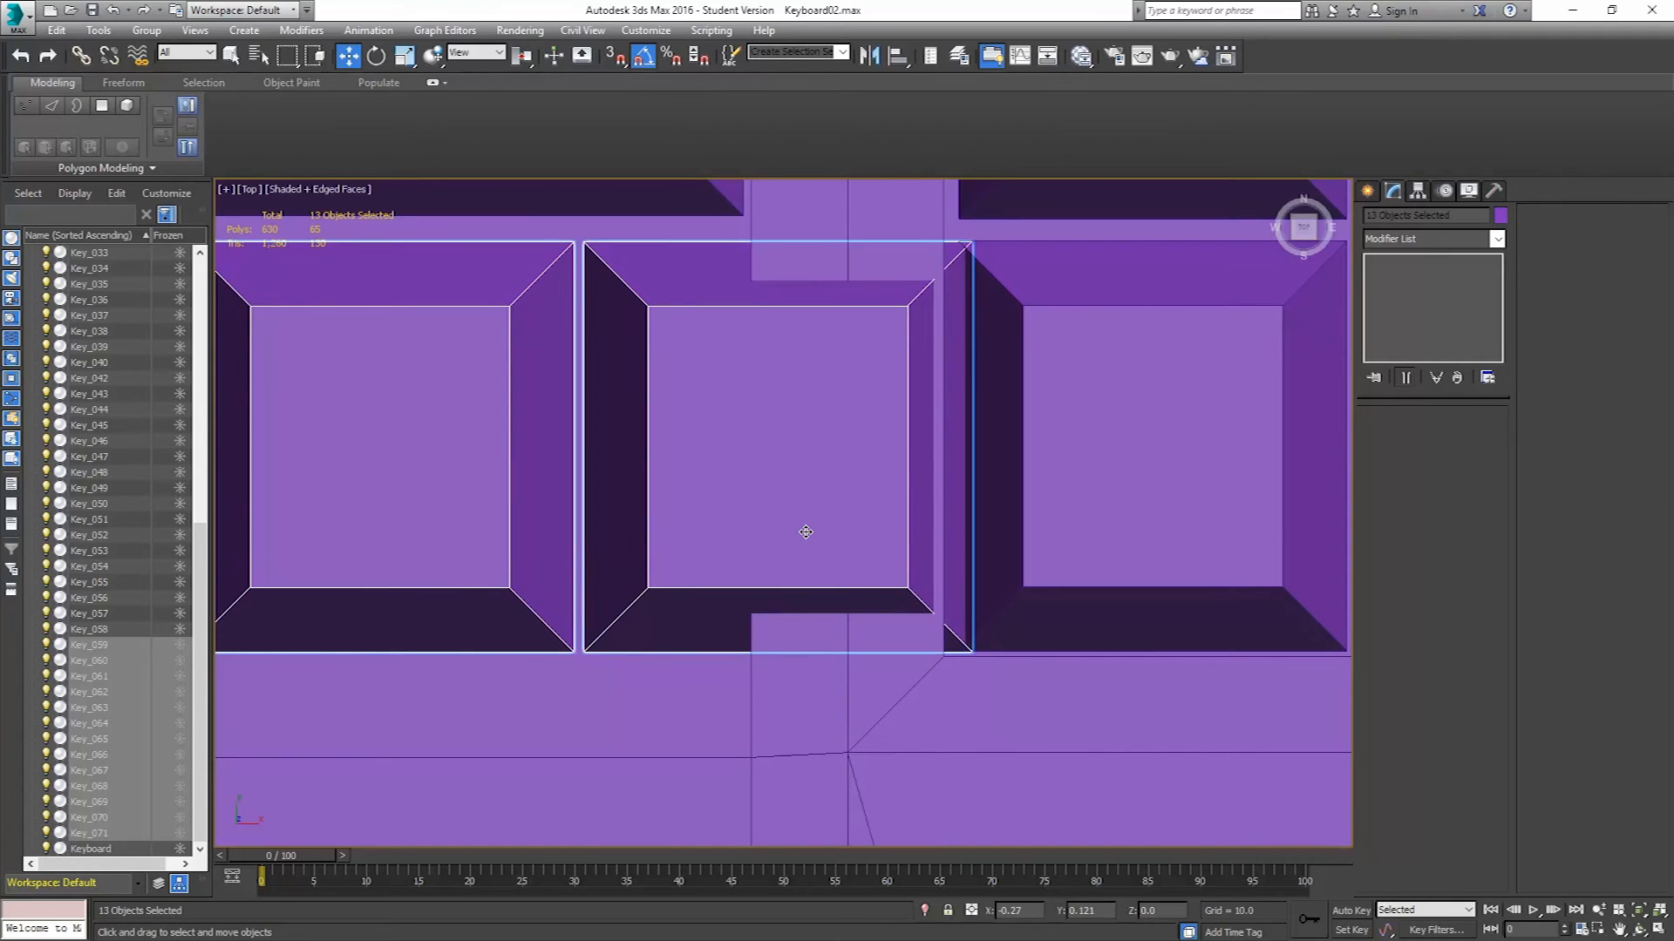
pyautogui.scroll(-4, 731, 557)
pyautogui.moveTo(571, 526); pyautogui.dragTo(1028, 559, button='middle')
pyautogui.moveTo(1132, 559); pyautogui.dragTo(920, 559)
pyautogui.moveTo(600, 586); pyautogui.dragTo(901, 582, button='middle')
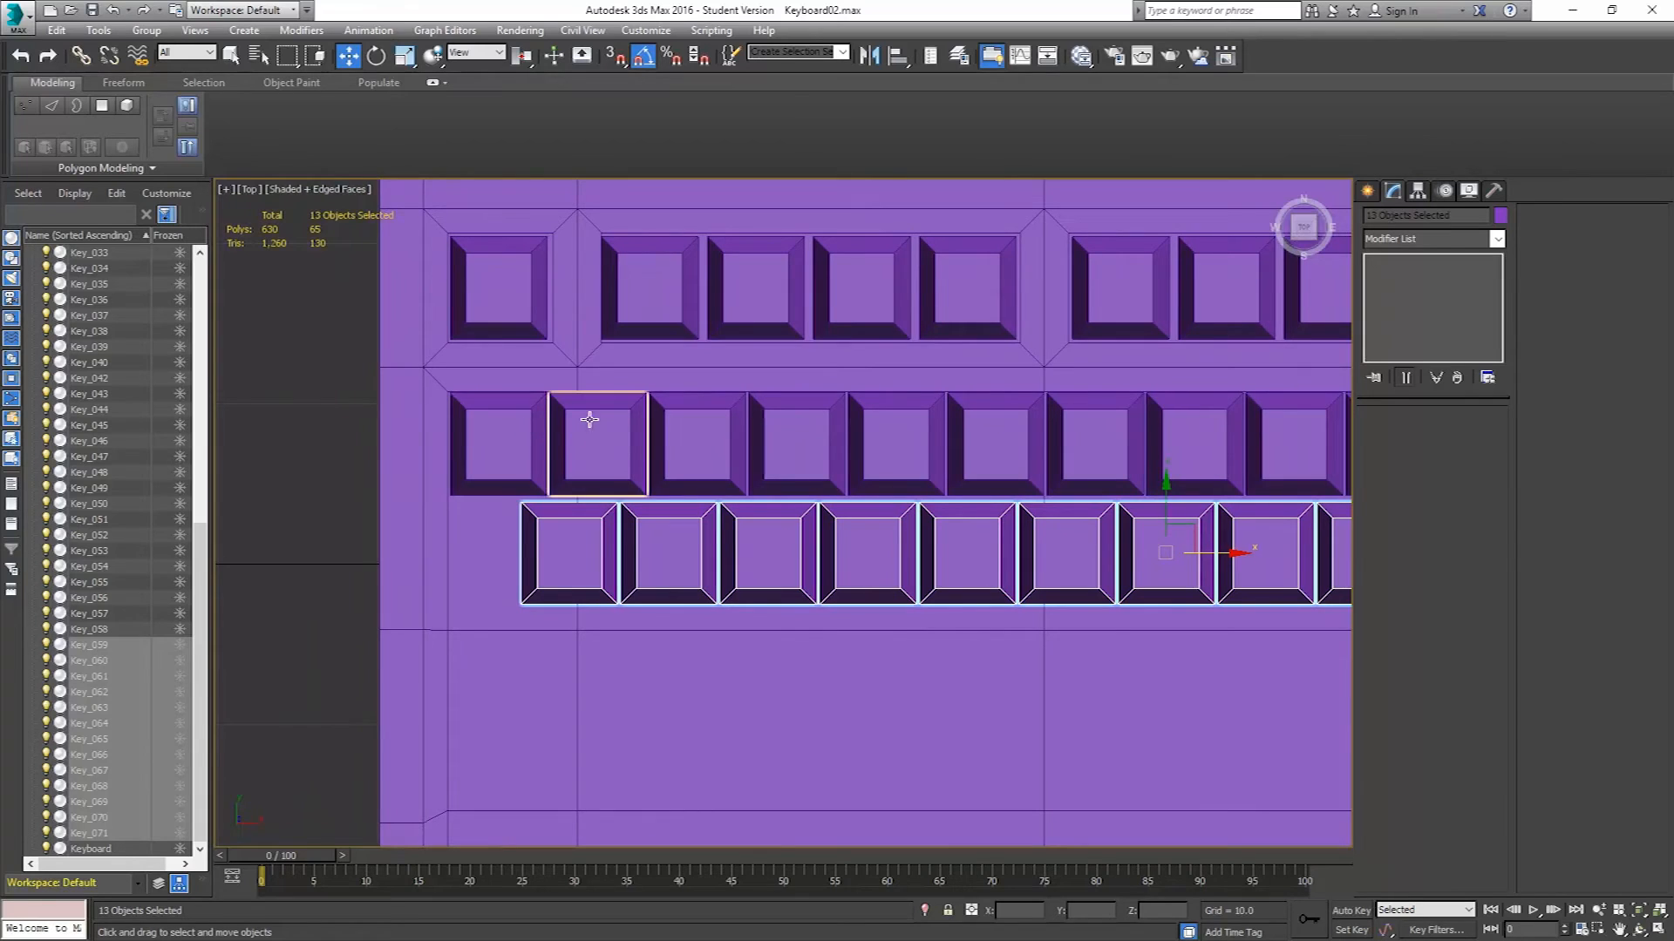
pyautogui.moveTo(1216, 552); pyautogui.dragTo(1303, 559)
pyautogui.scroll(-5, 1105, 635)
pyautogui.moveTo(1197, 636); pyautogui.dragTo(1042, 601, button='middle')
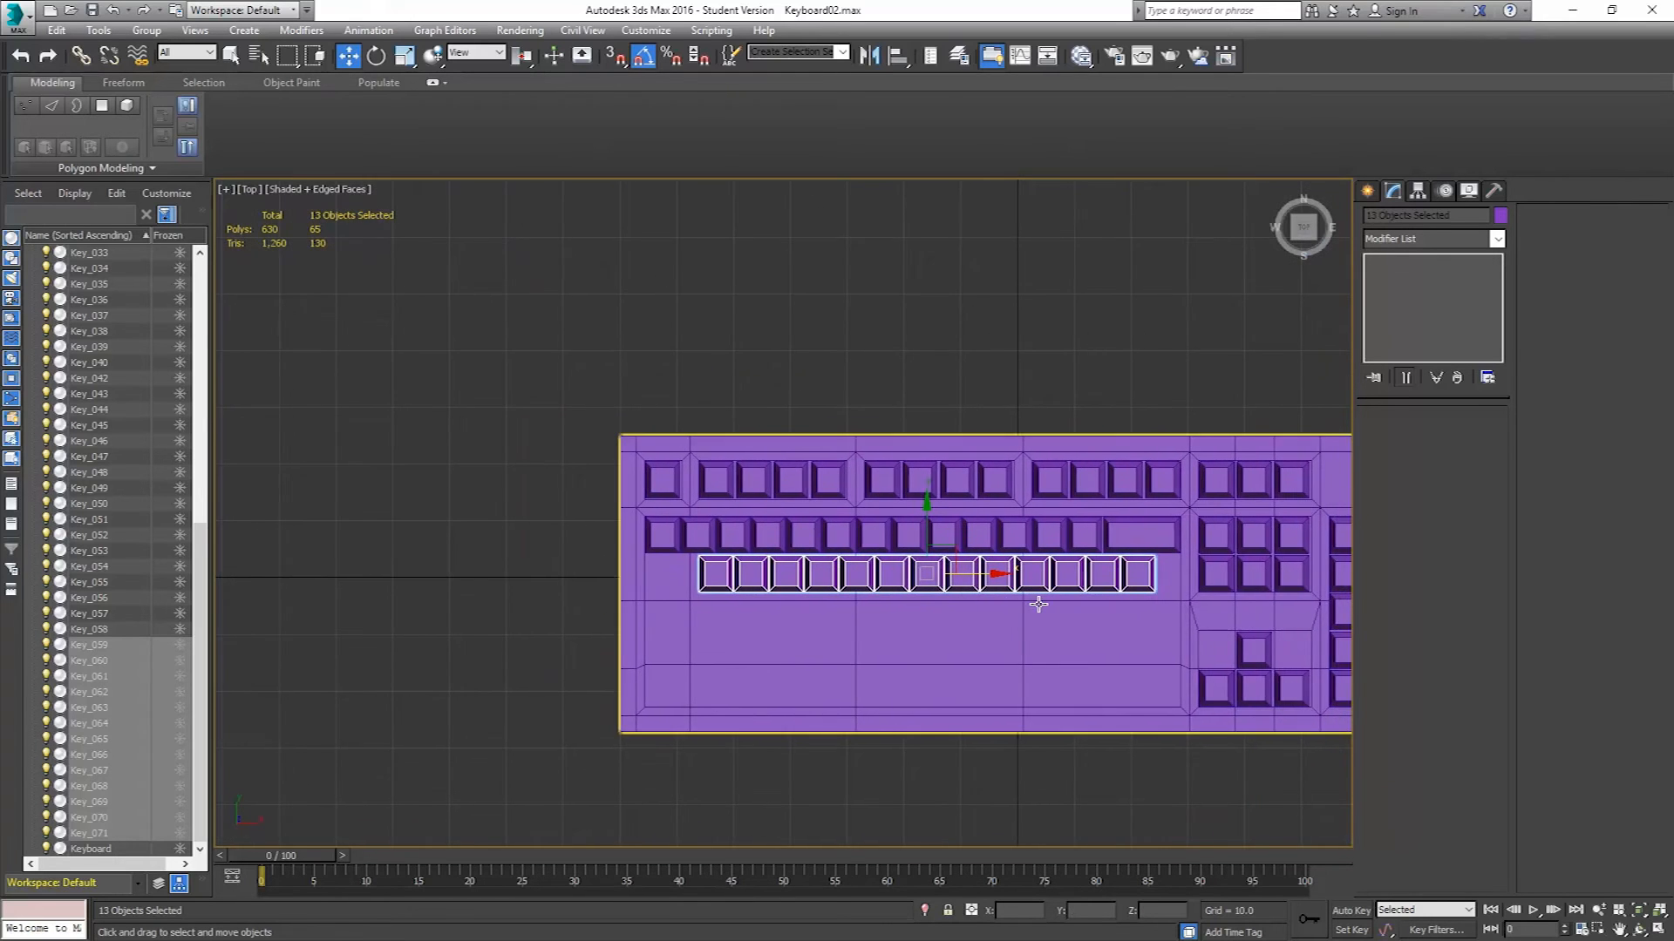
pyautogui.scroll(2, 1040, 605)
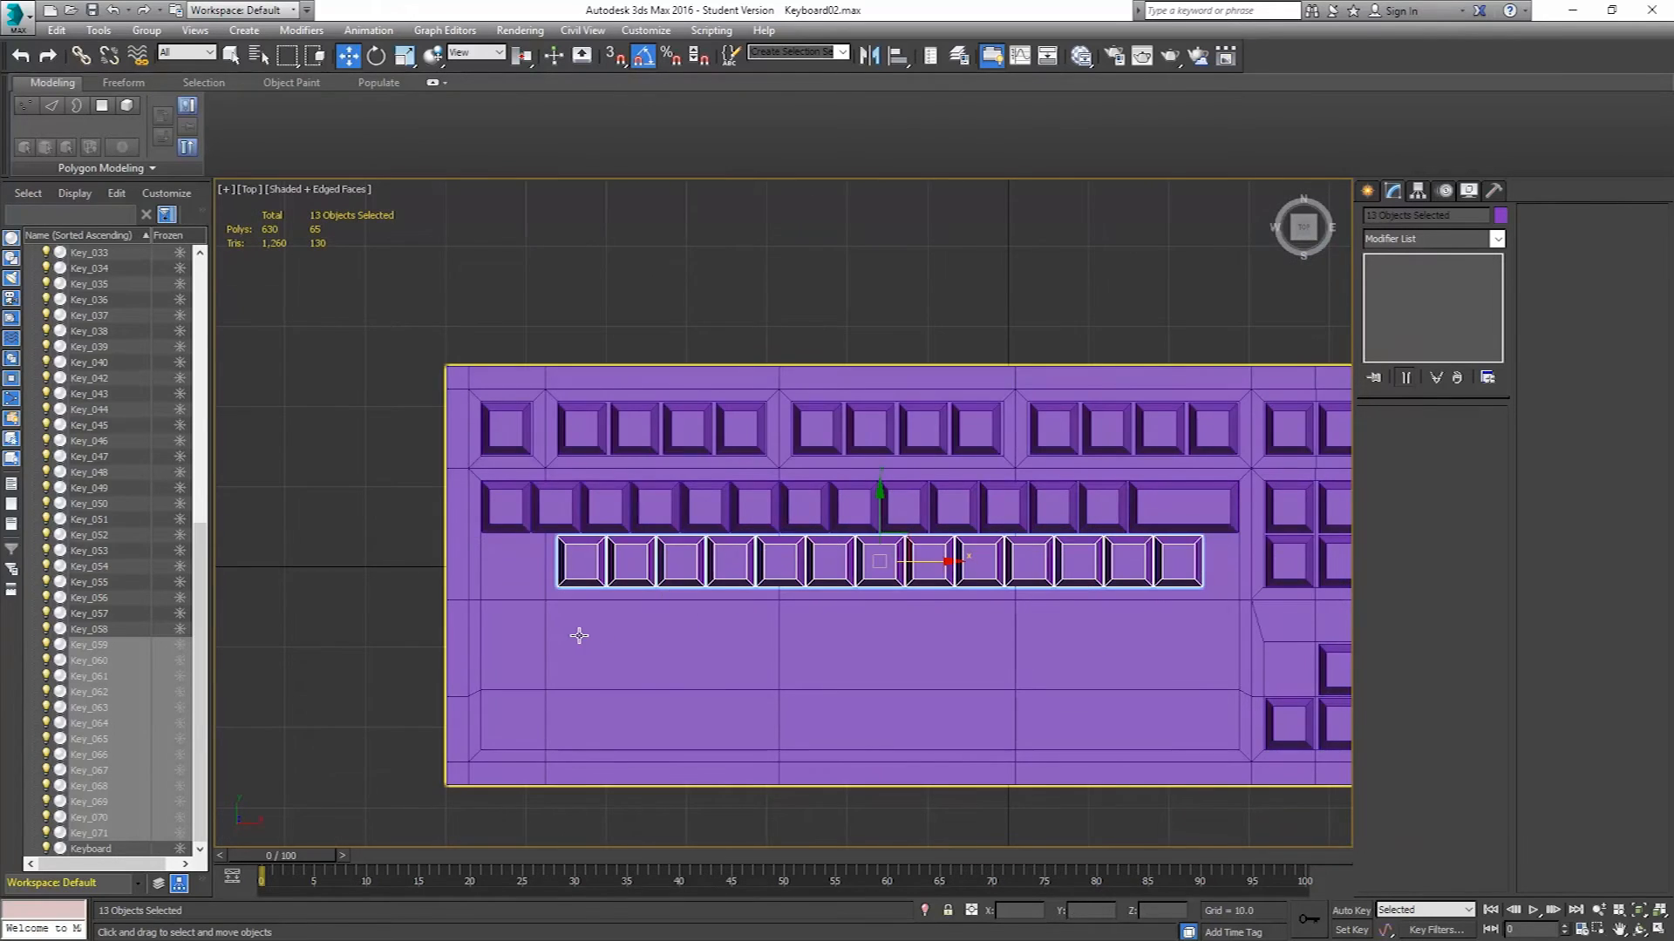
pyautogui.click(1182, 561)
pyautogui.press('Delete')
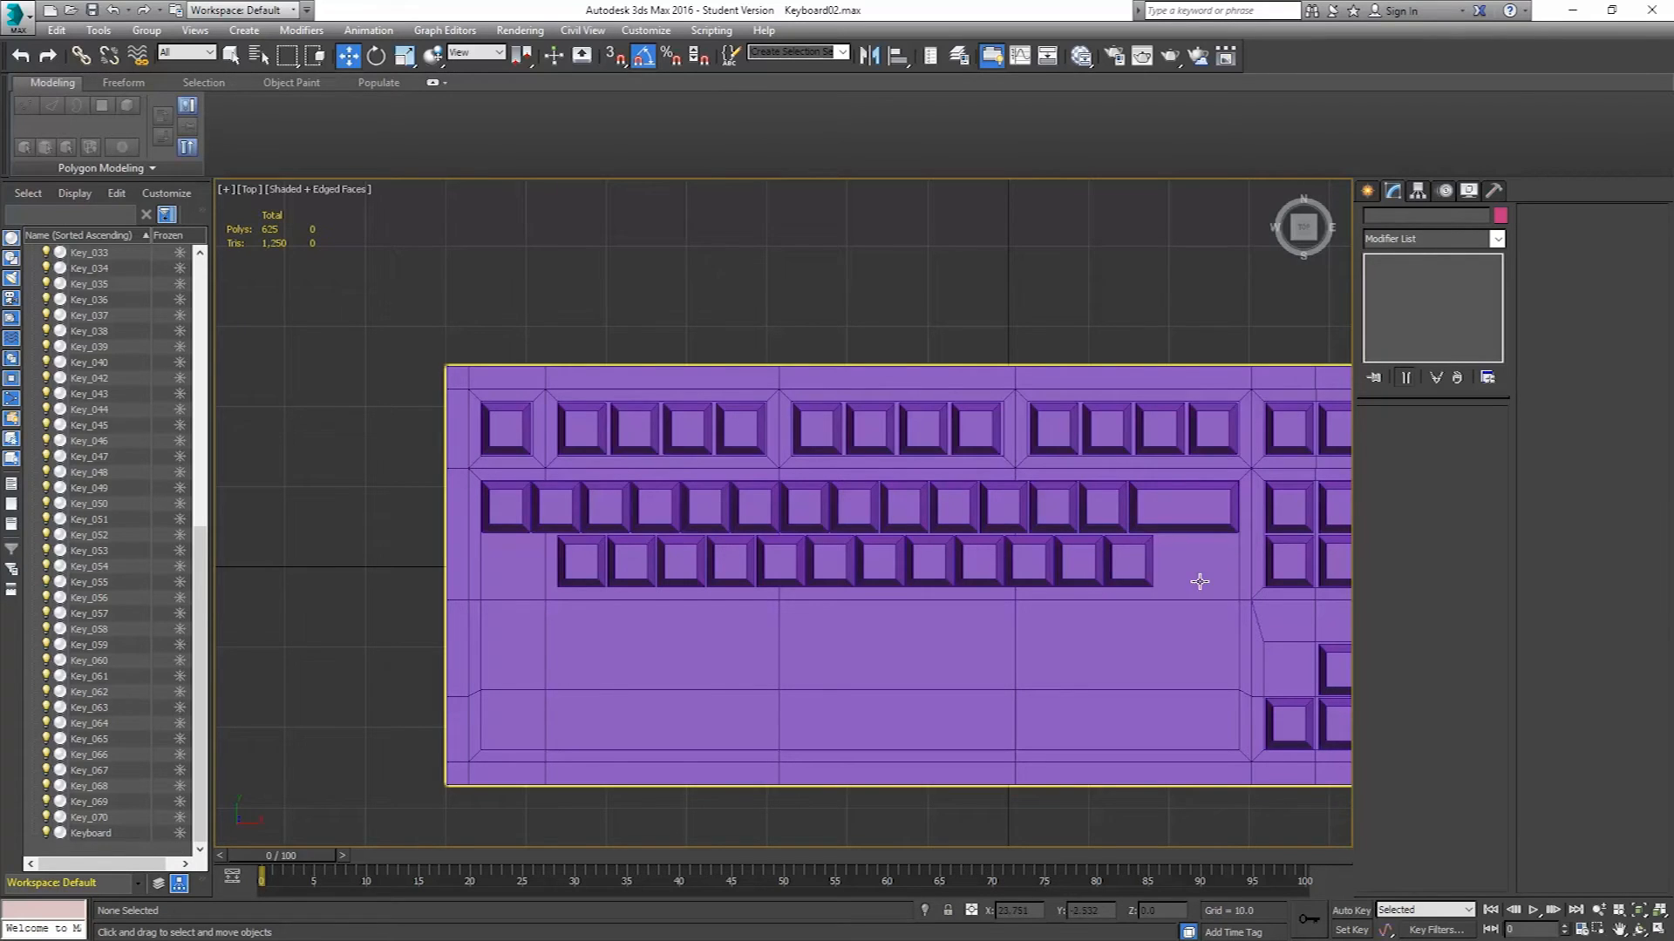
# Clone the first key of the new row once to the left.
pyautogui.click(577, 560)
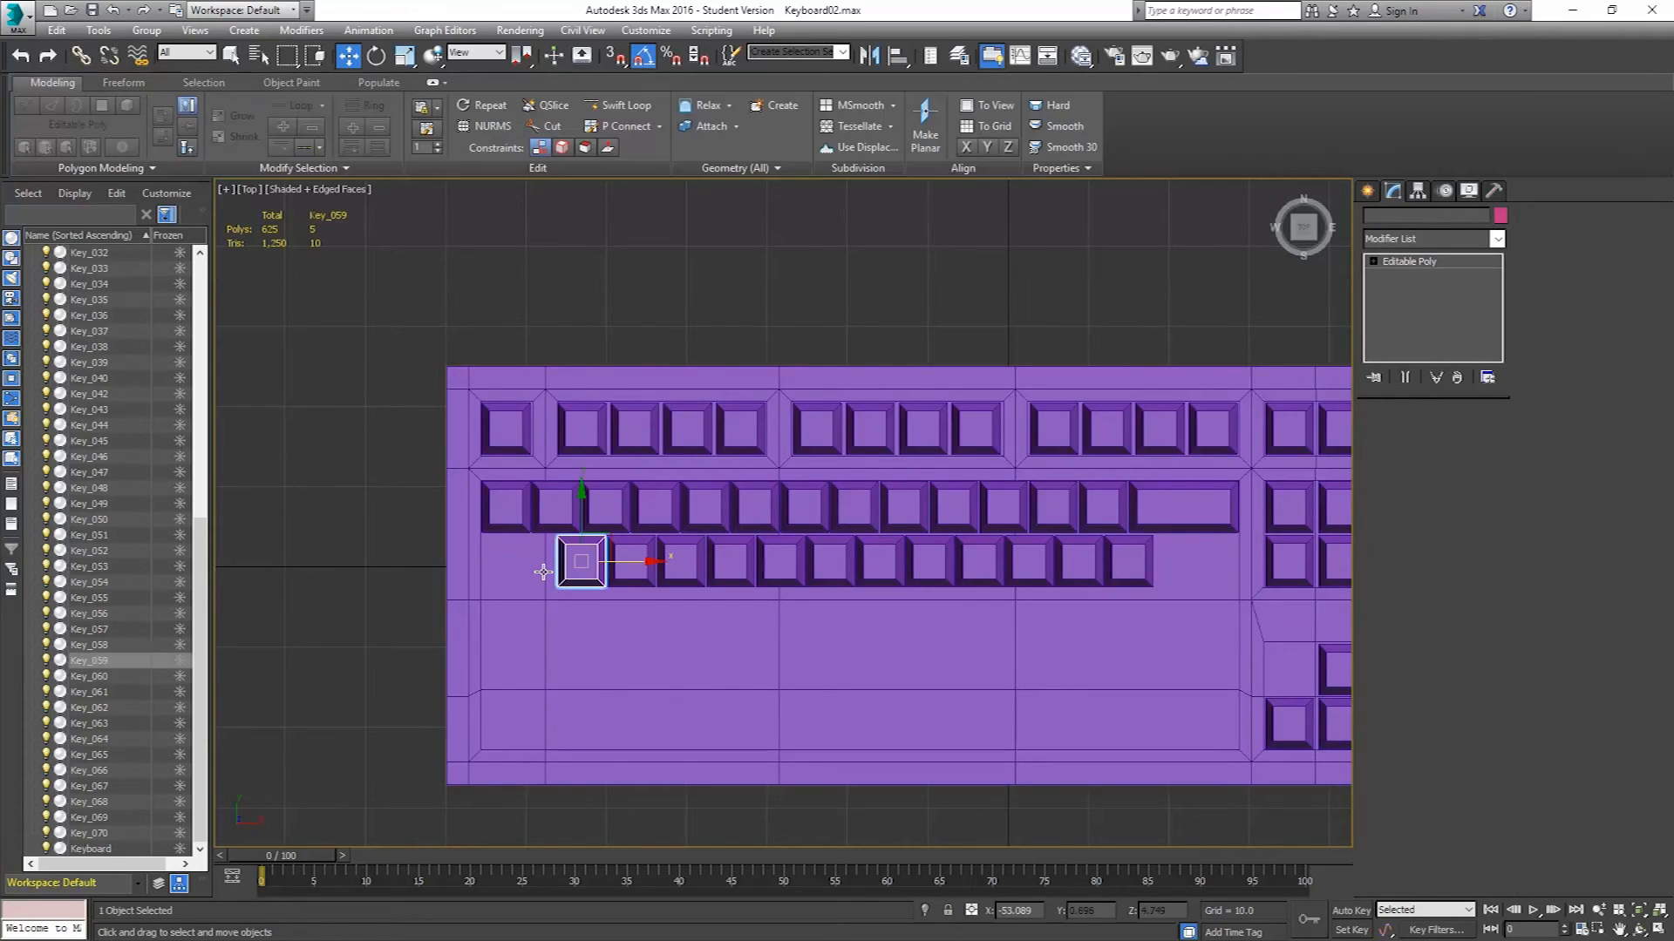
pyautogui.scroll(5, 736, 558)
pyautogui.keyDown('shift'); pyautogui.moveTo(883, 539); pyautogui.dragTo(671, 542); pyautogui.keyUp('shift')
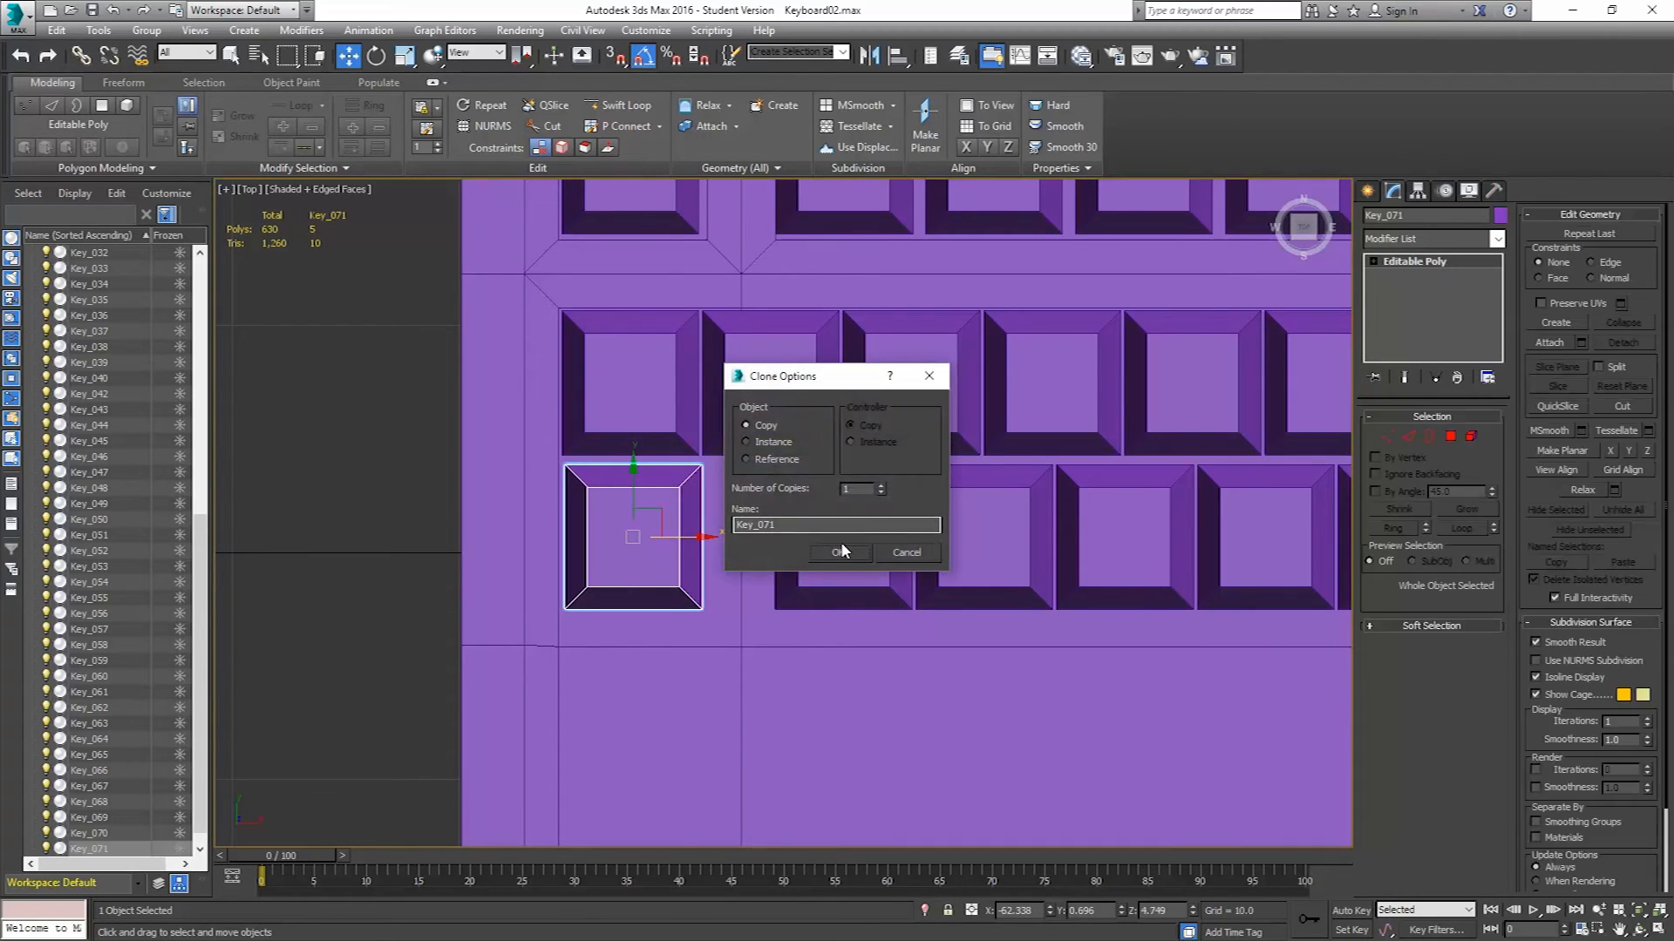
pyautogui.click(841, 546)
# Move the new key's right vertices to widen it into a Tab key reaching the row.
pyautogui.scroll(5, 685, 521)
pyautogui.moveTo(667, 516); pyautogui.dragTo(840, 456, button='middle')
pyautogui.moveTo(865, 545); pyautogui.dragTo(857, 546)
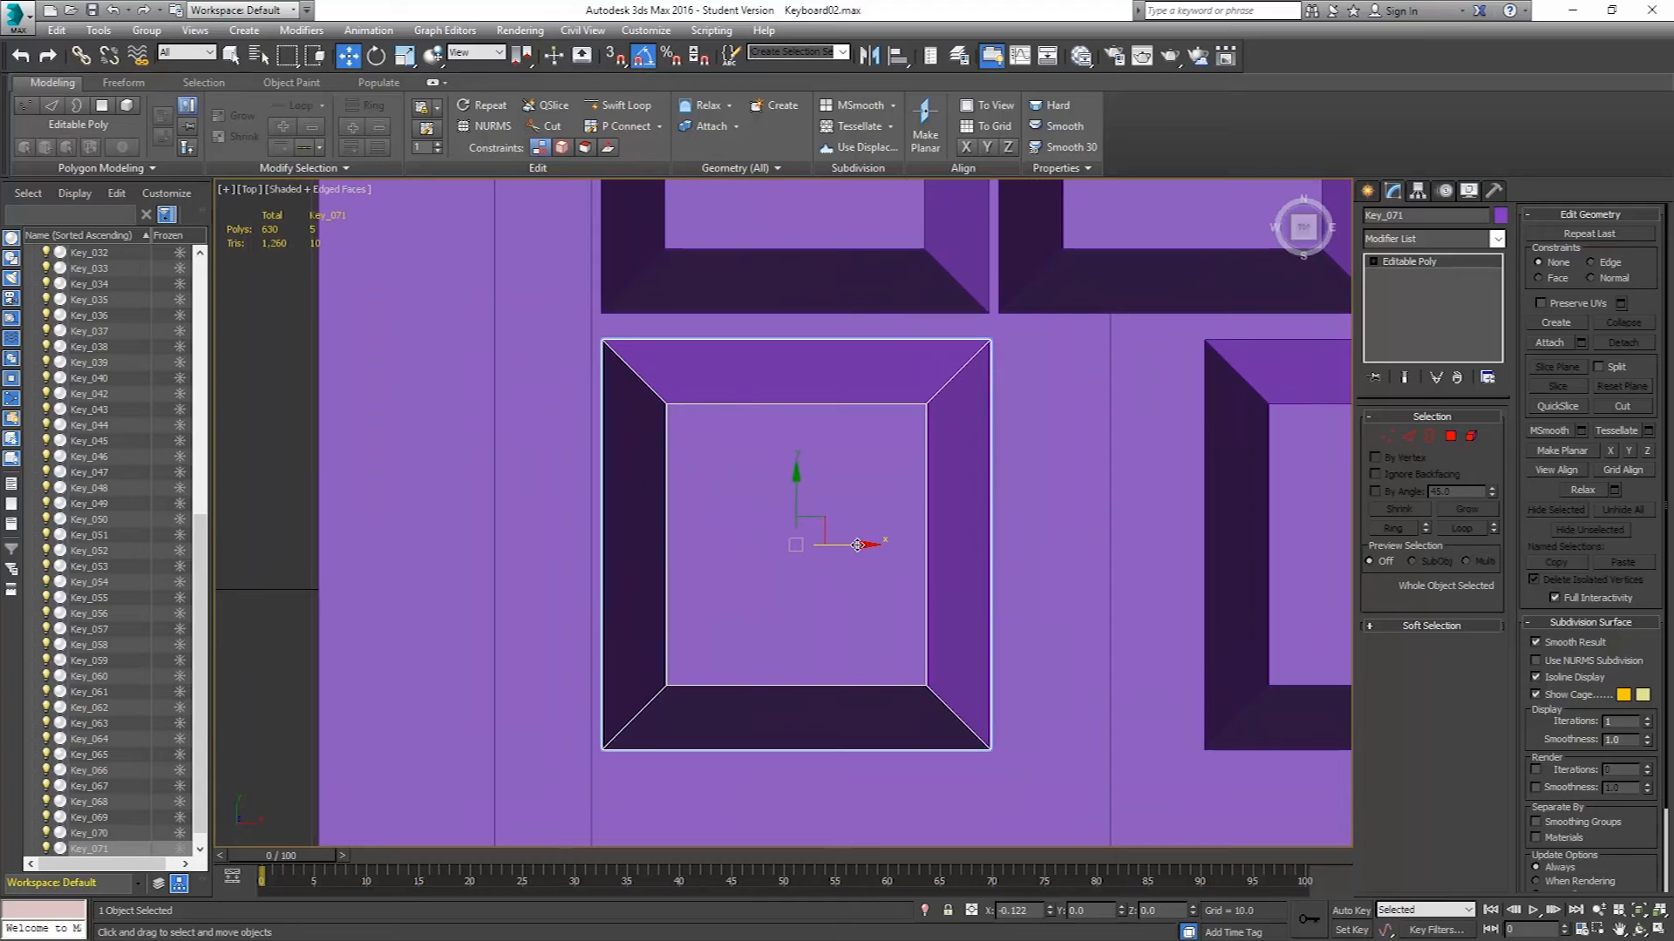
pyautogui.click(1085, 422)
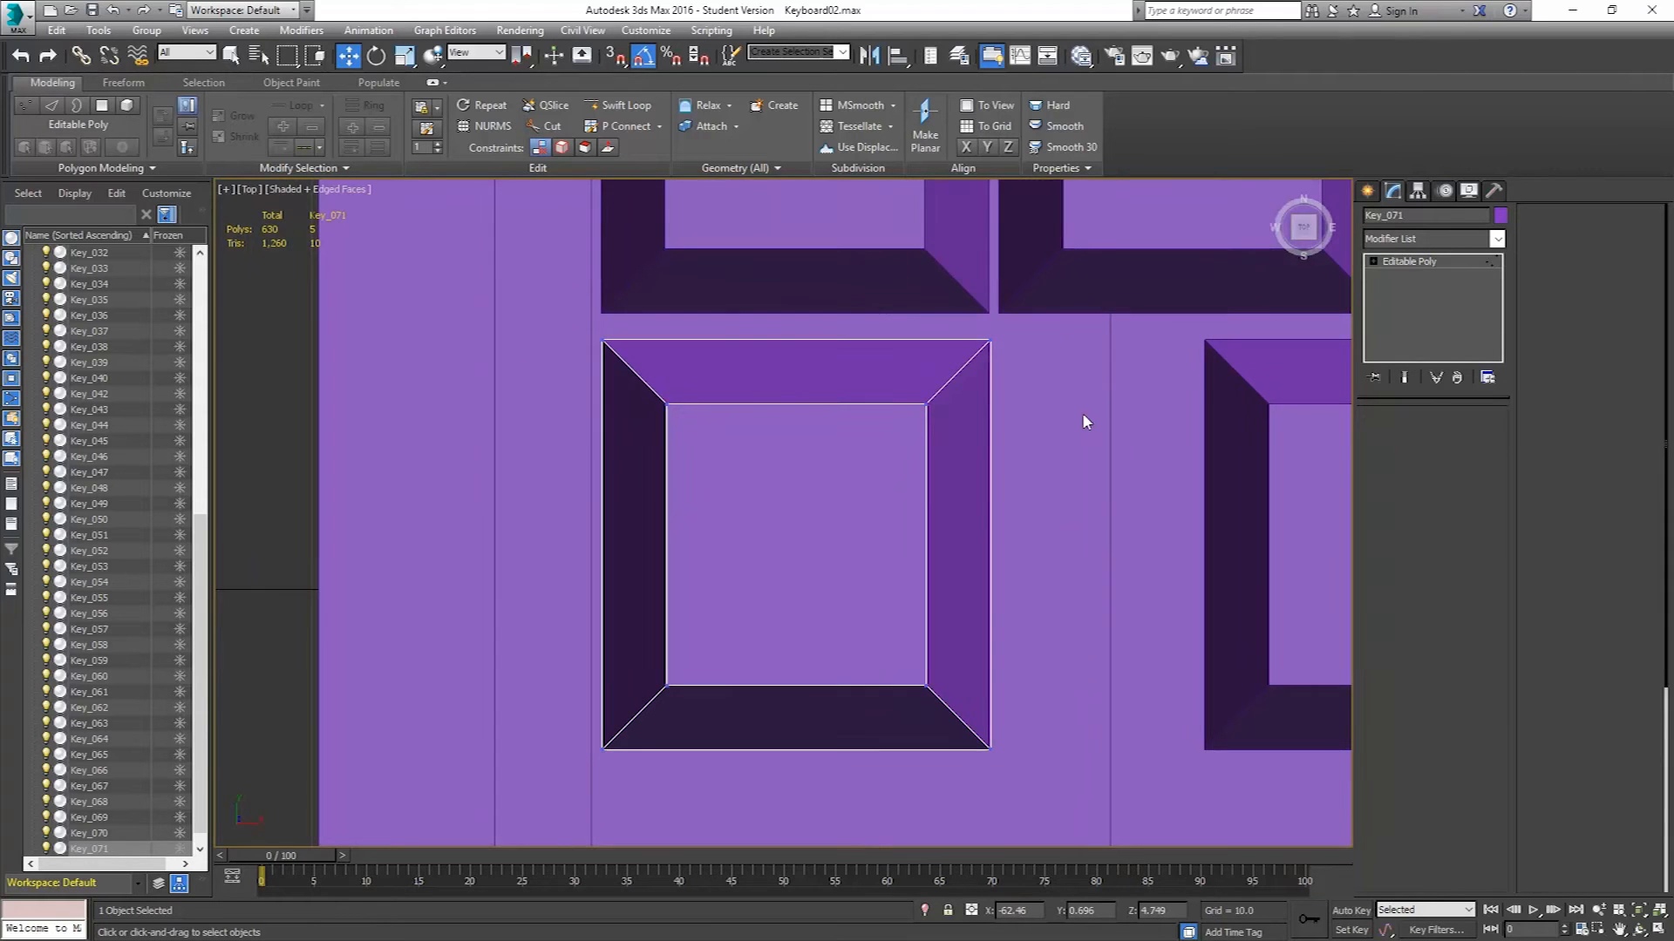
pyautogui.press('1')
pyautogui.moveTo(1062, 317); pyautogui.dragTo(902, 557)
pyautogui.moveTo(842, 760); pyautogui.dragTo(842, 760)
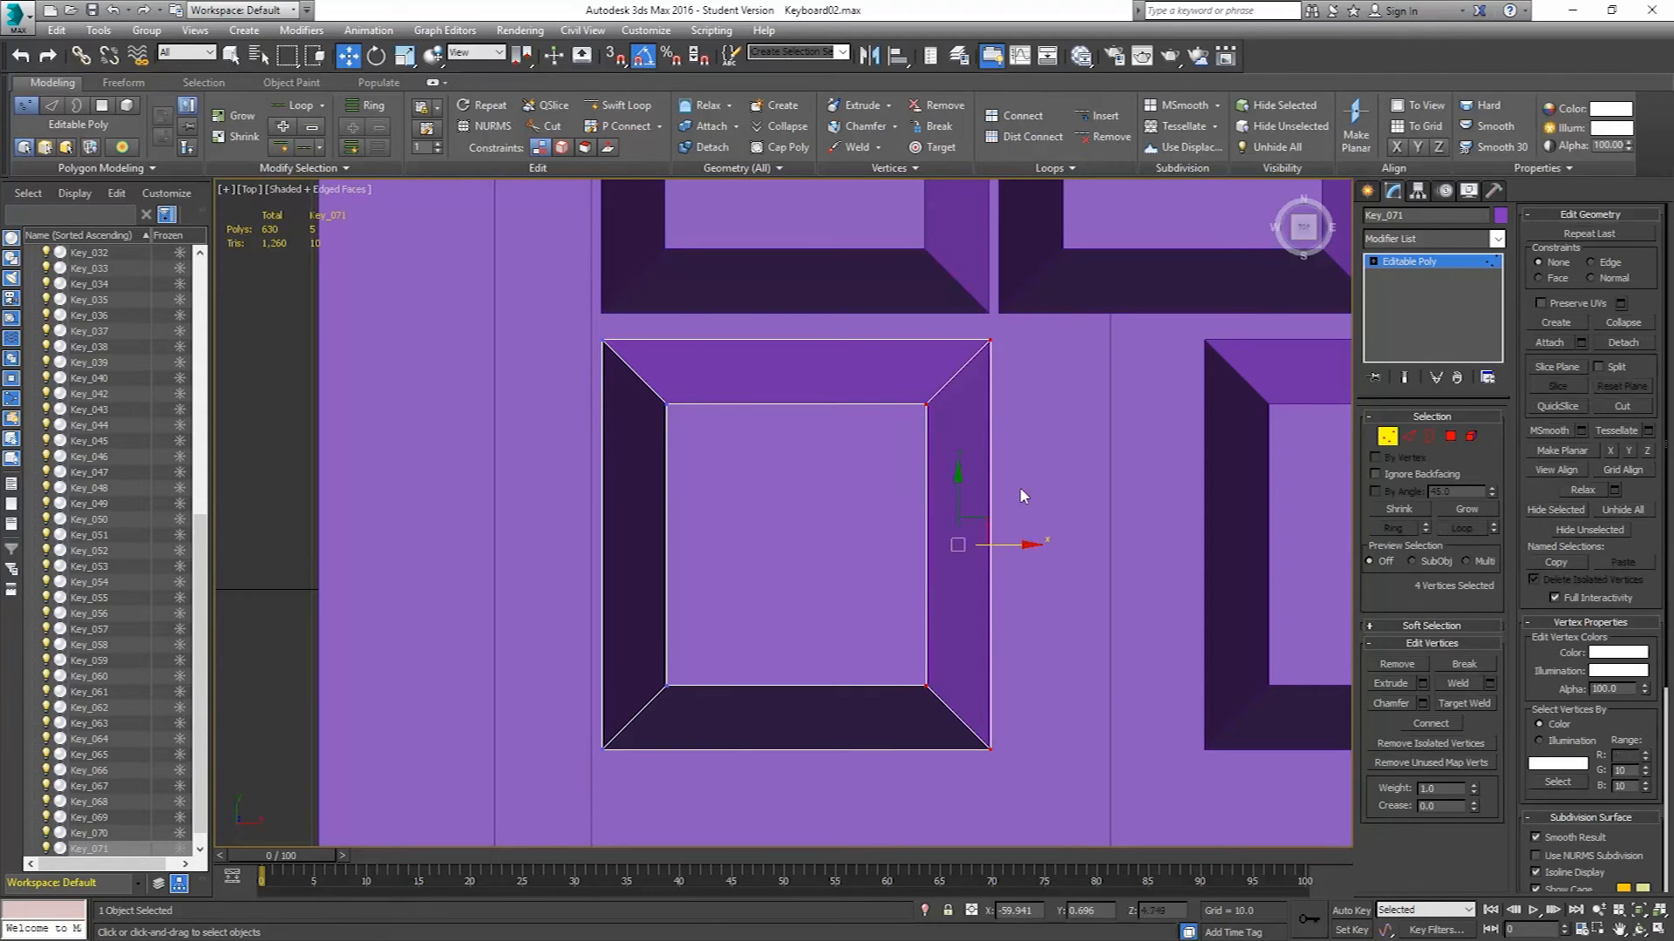
pyautogui.moveTo(1010, 546); pyautogui.dragTo(1212, 562)
pyautogui.moveTo(1117, 541); pyautogui.dragTo(912, 527, button='middle')
pyautogui.scroll(-4, 913, 520)
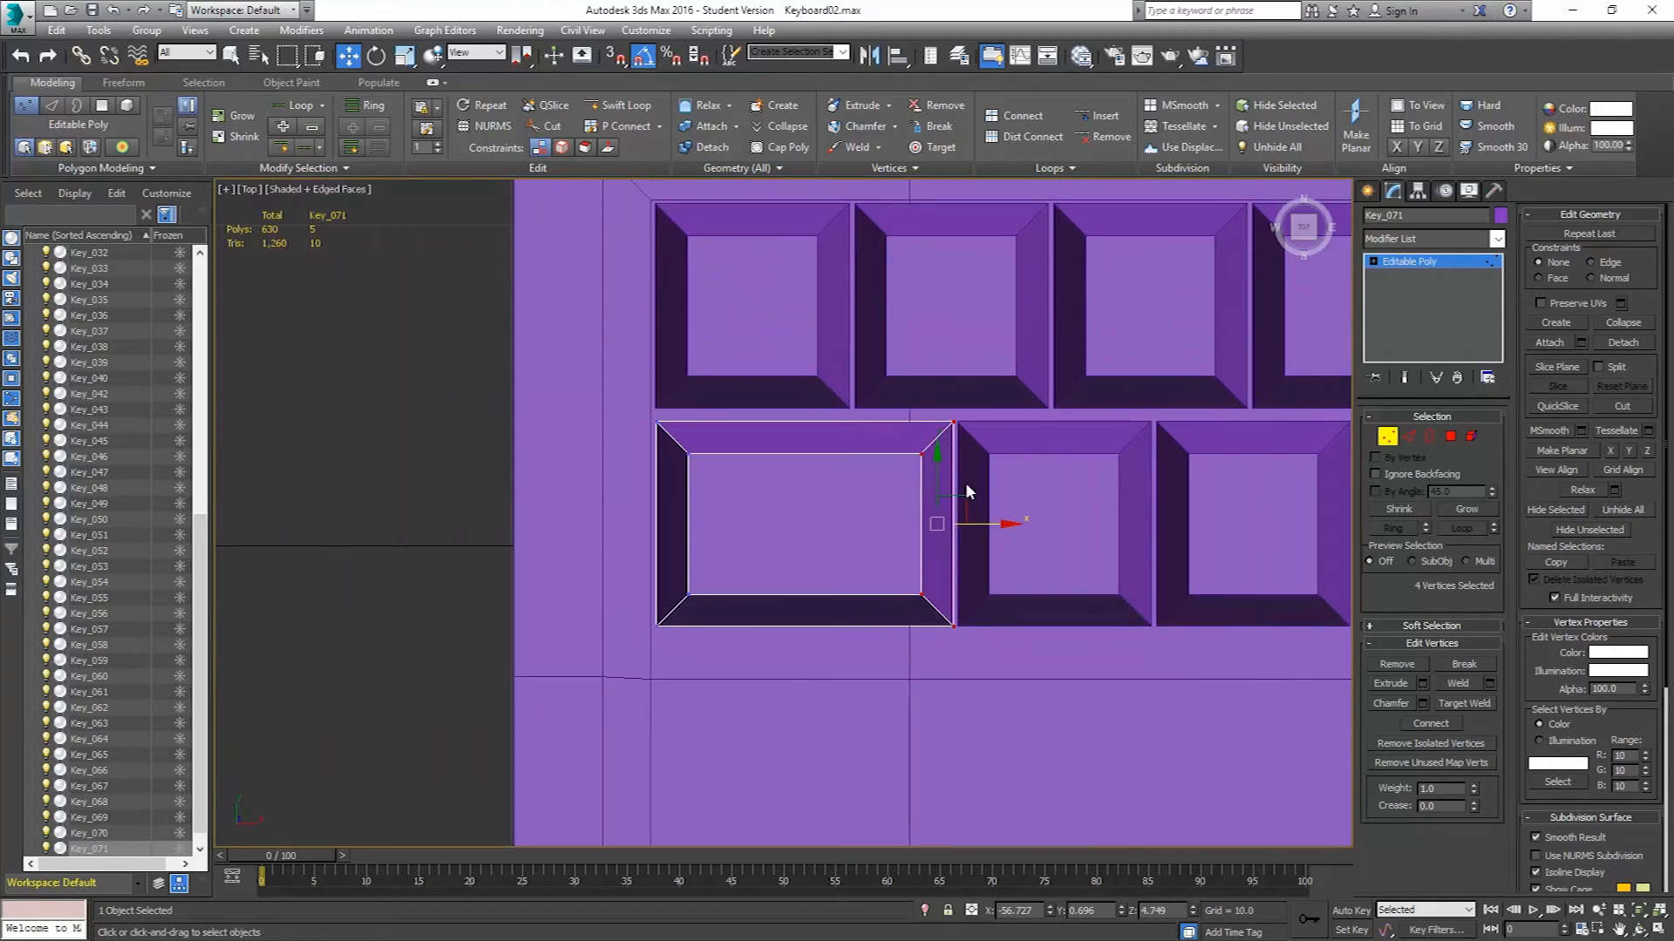
pyautogui.moveTo(1106, 463); pyautogui.dragTo(852, 471, button='middle')
pyautogui.scroll(-5, 852, 471)
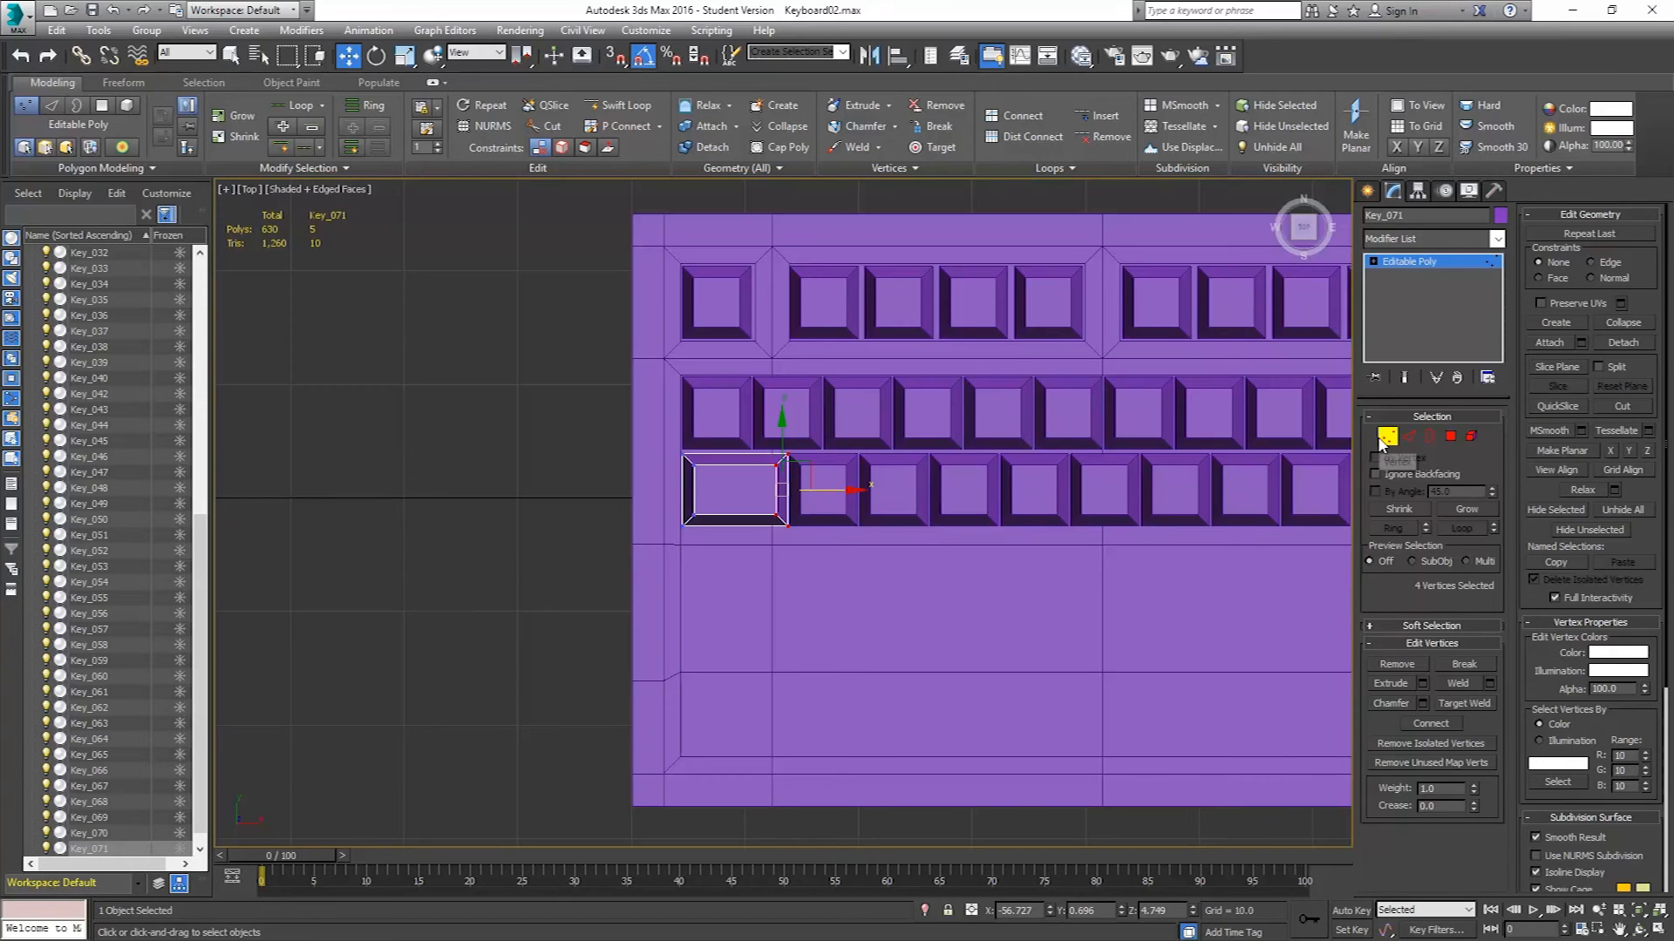
pyautogui.click(1386, 436)
pyautogui.moveTo(1121, 486); pyautogui.dragTo(754, 526, button='middle')
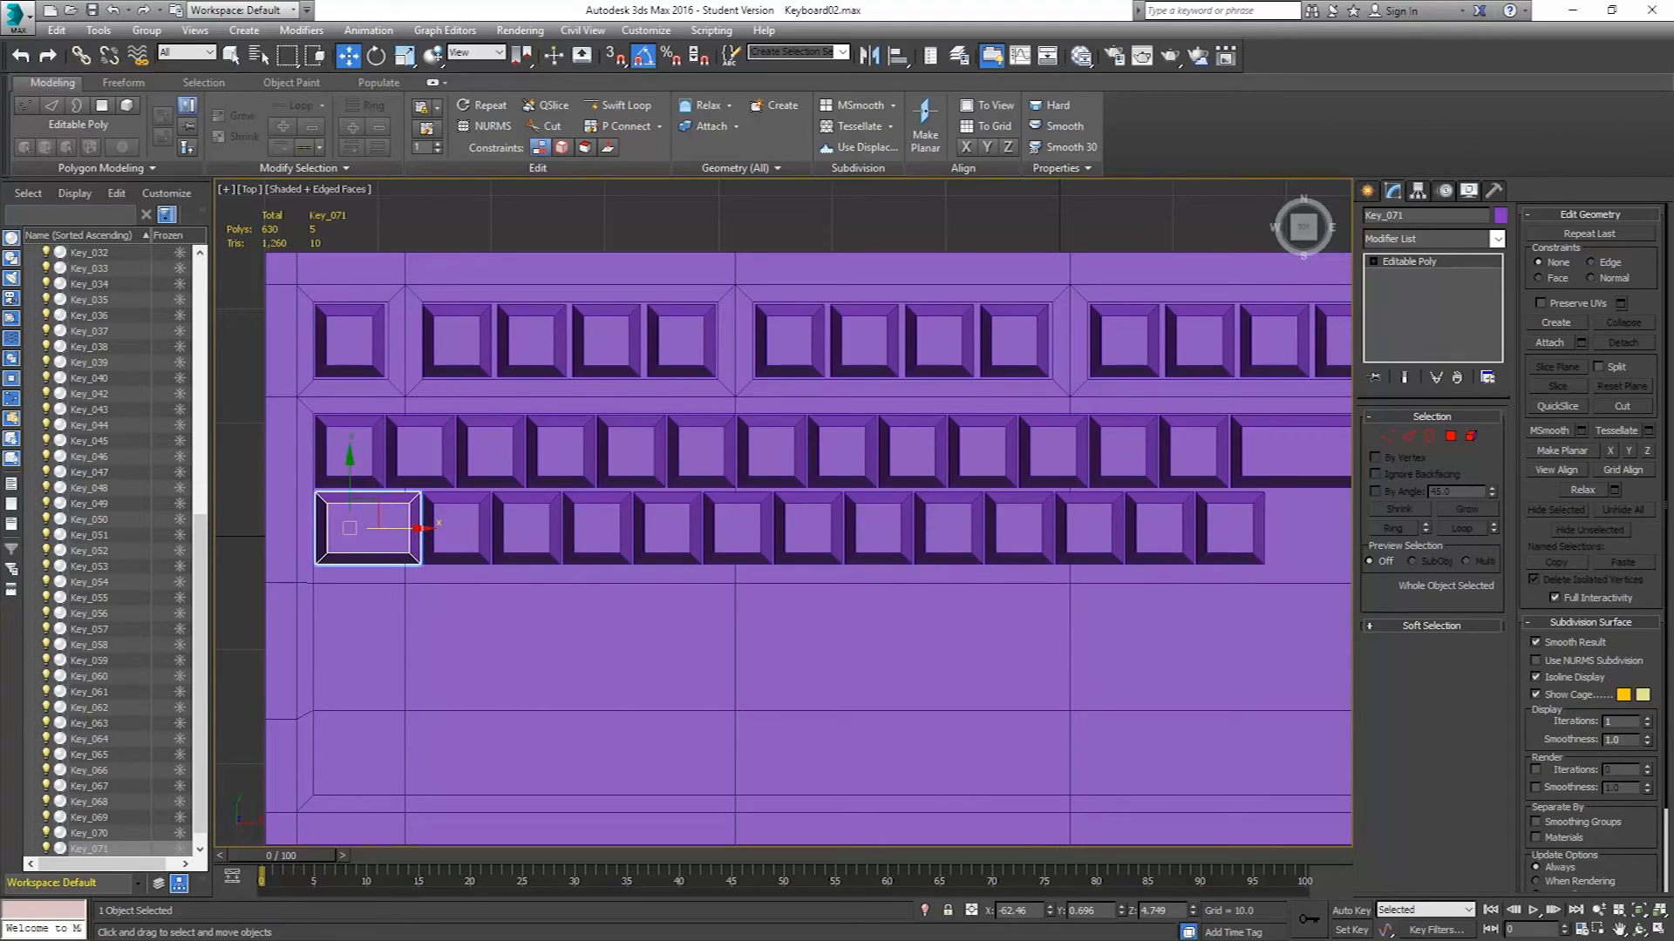
# Select the last two keys of the new row and clone them once to the right.
pyautogui.click(1150, 531)
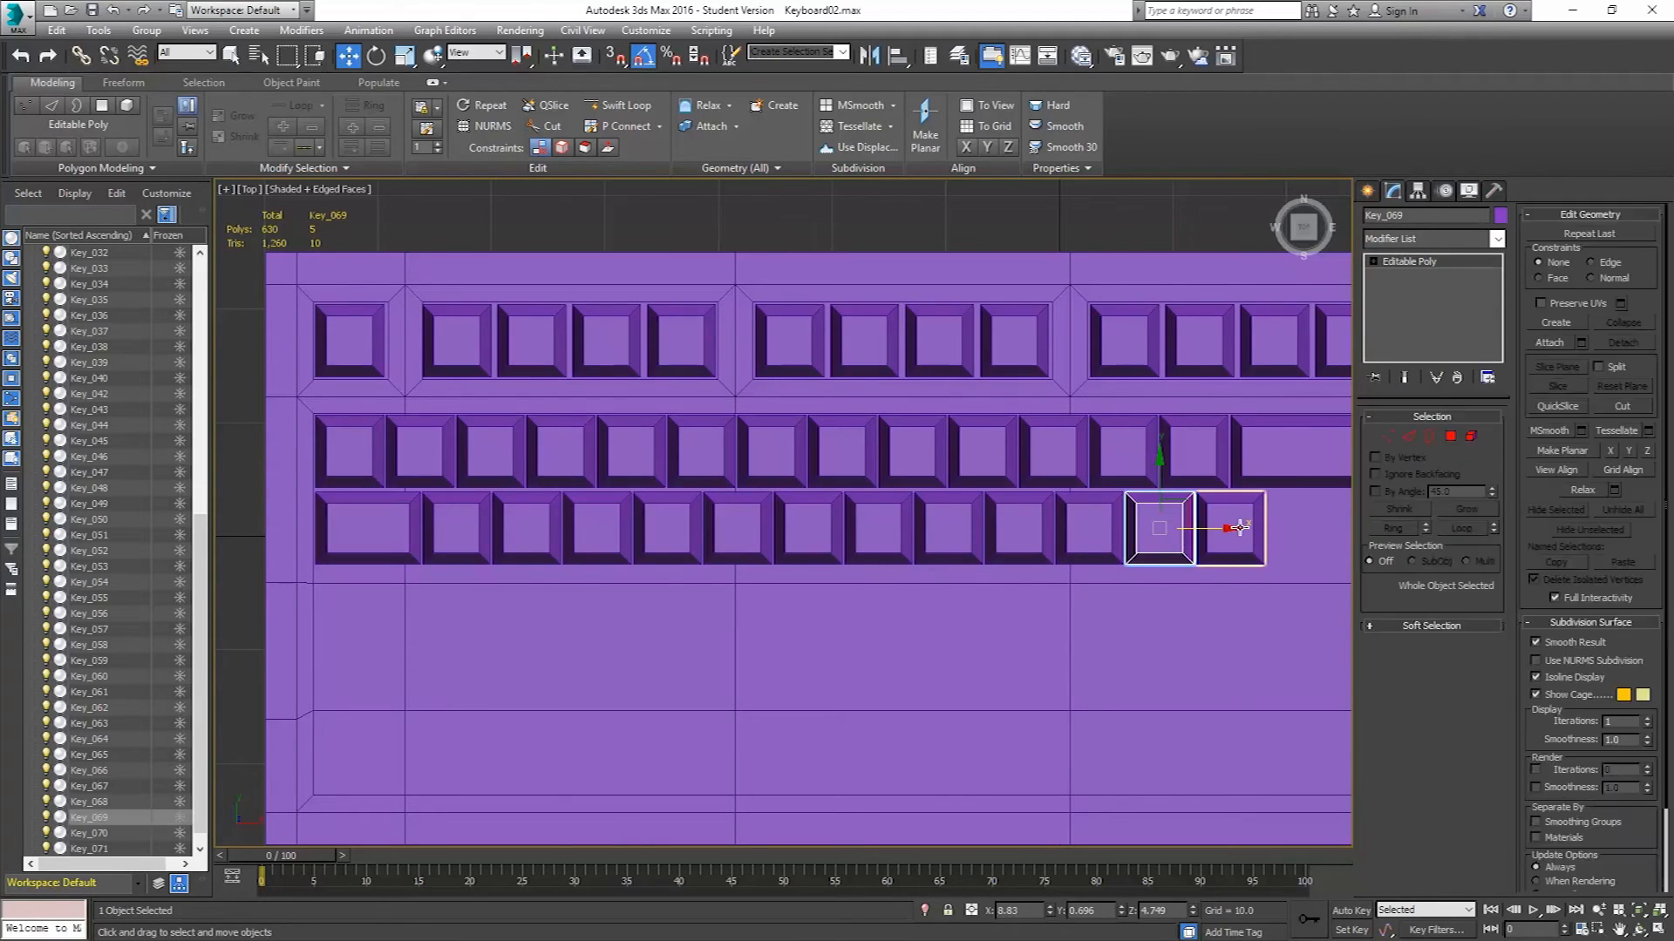
pyautogui.keyDown('ctrl'); pyautogui.click(1237, 531); pyautogui.keyUp('ctrl')
pyautogui.moveTo(1251, 529); pyautogui.dragTo(1009, 545, button='middle')
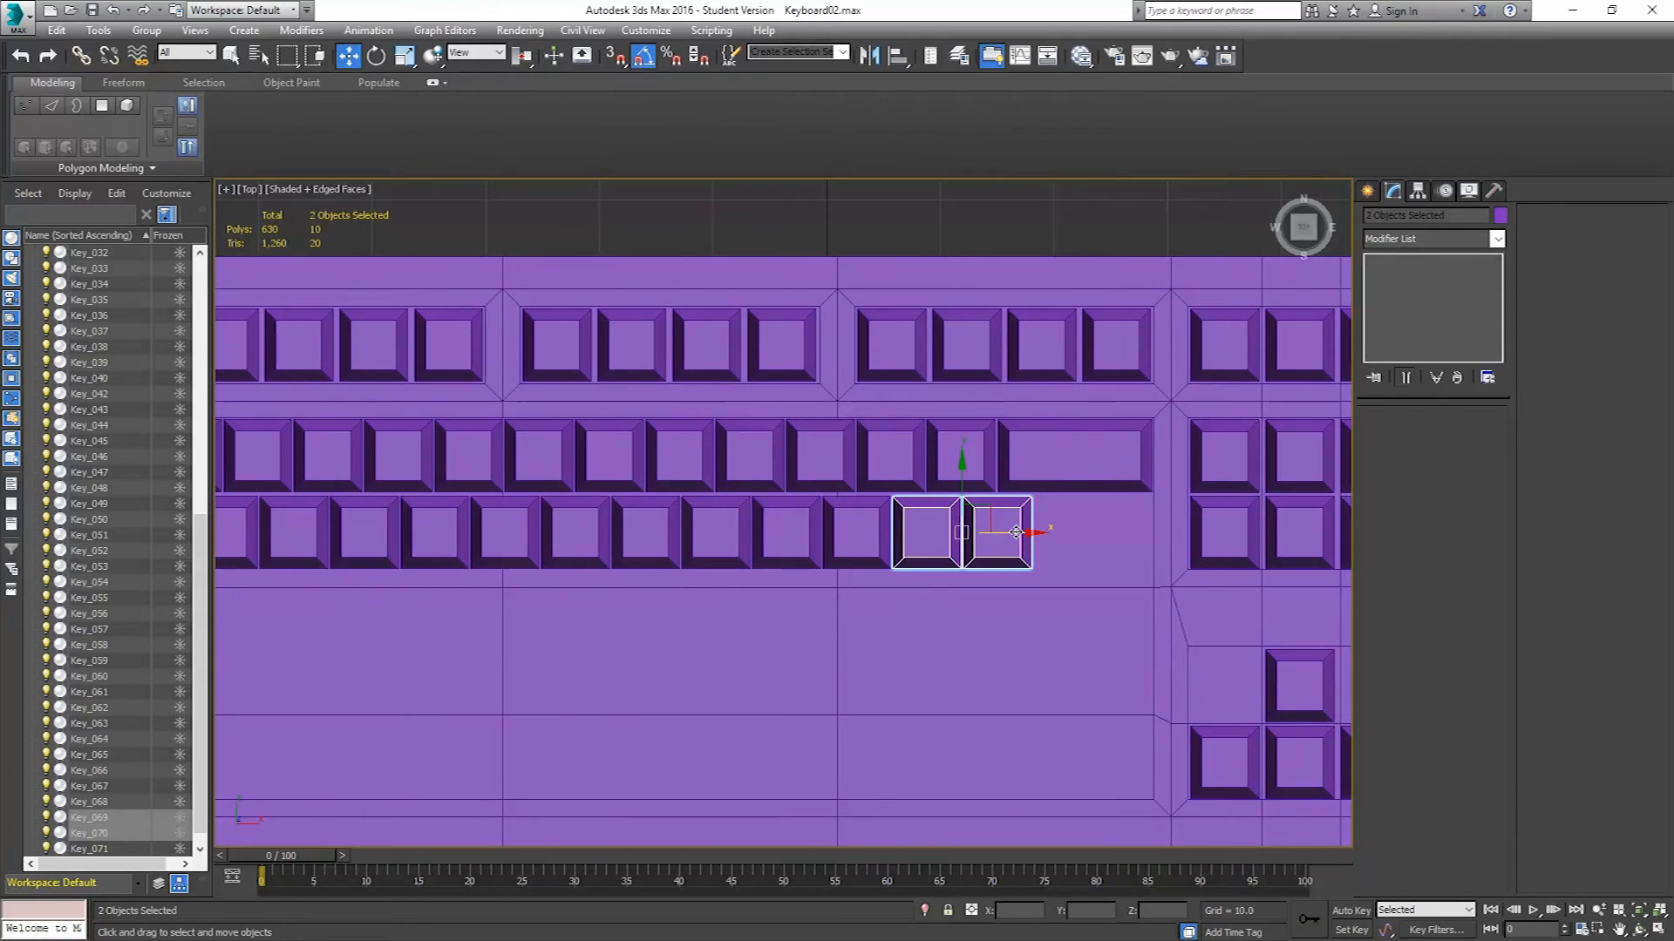
pyautogui.keyDown('shift'); pyautogui.moveTo(1015, 532); pyautogui.dragTo(1134, 540); pyautogui.keyUp('shift')
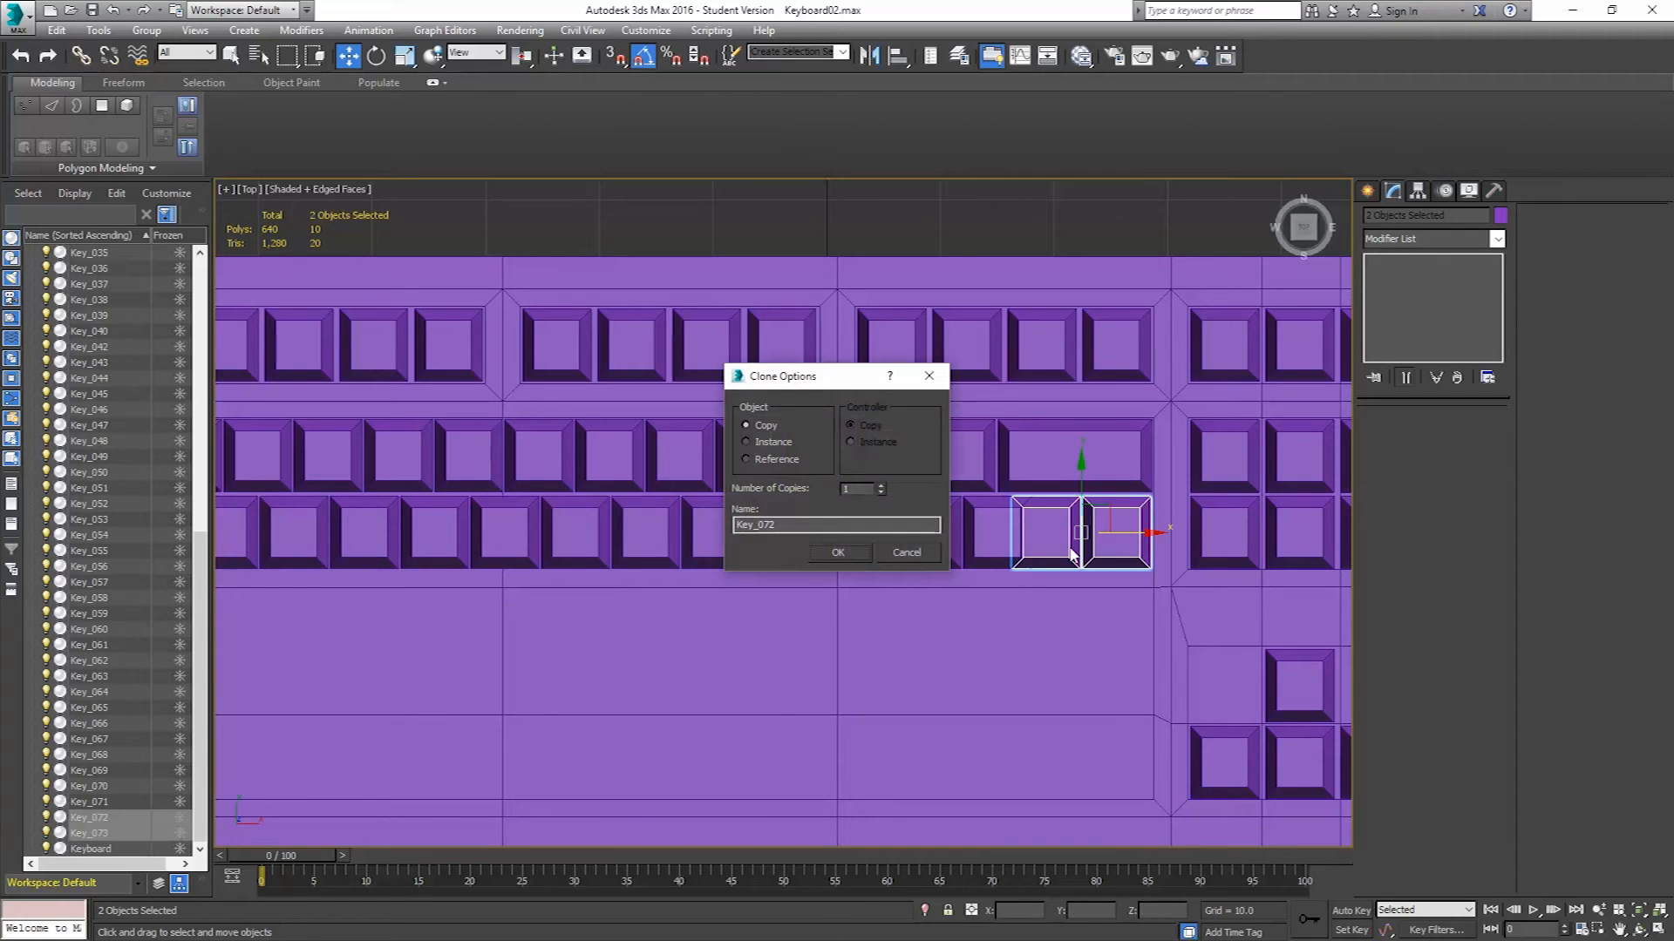
pyautogui.click(838, 553)
# Slide the left cloned key against the right one and attach the two clones into a single object.
pyautogui.scroll(5, 1046, 579)
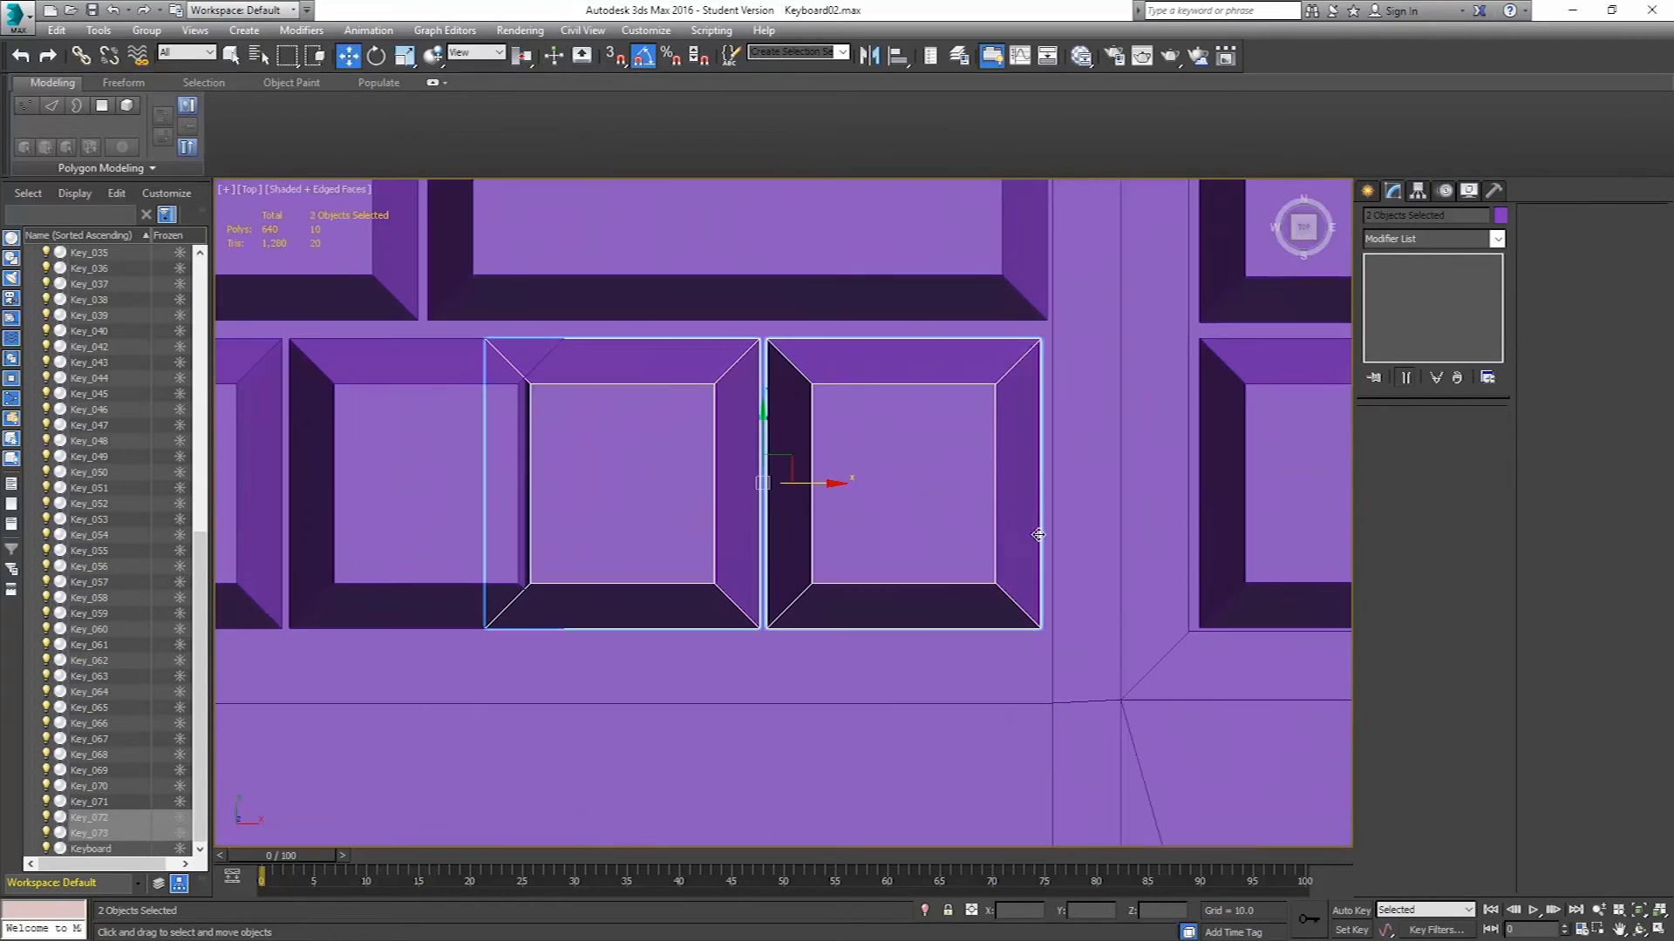
pyautogui.moveTo(969, 462); pyautogui.dragTo(847, 495, button='middle')
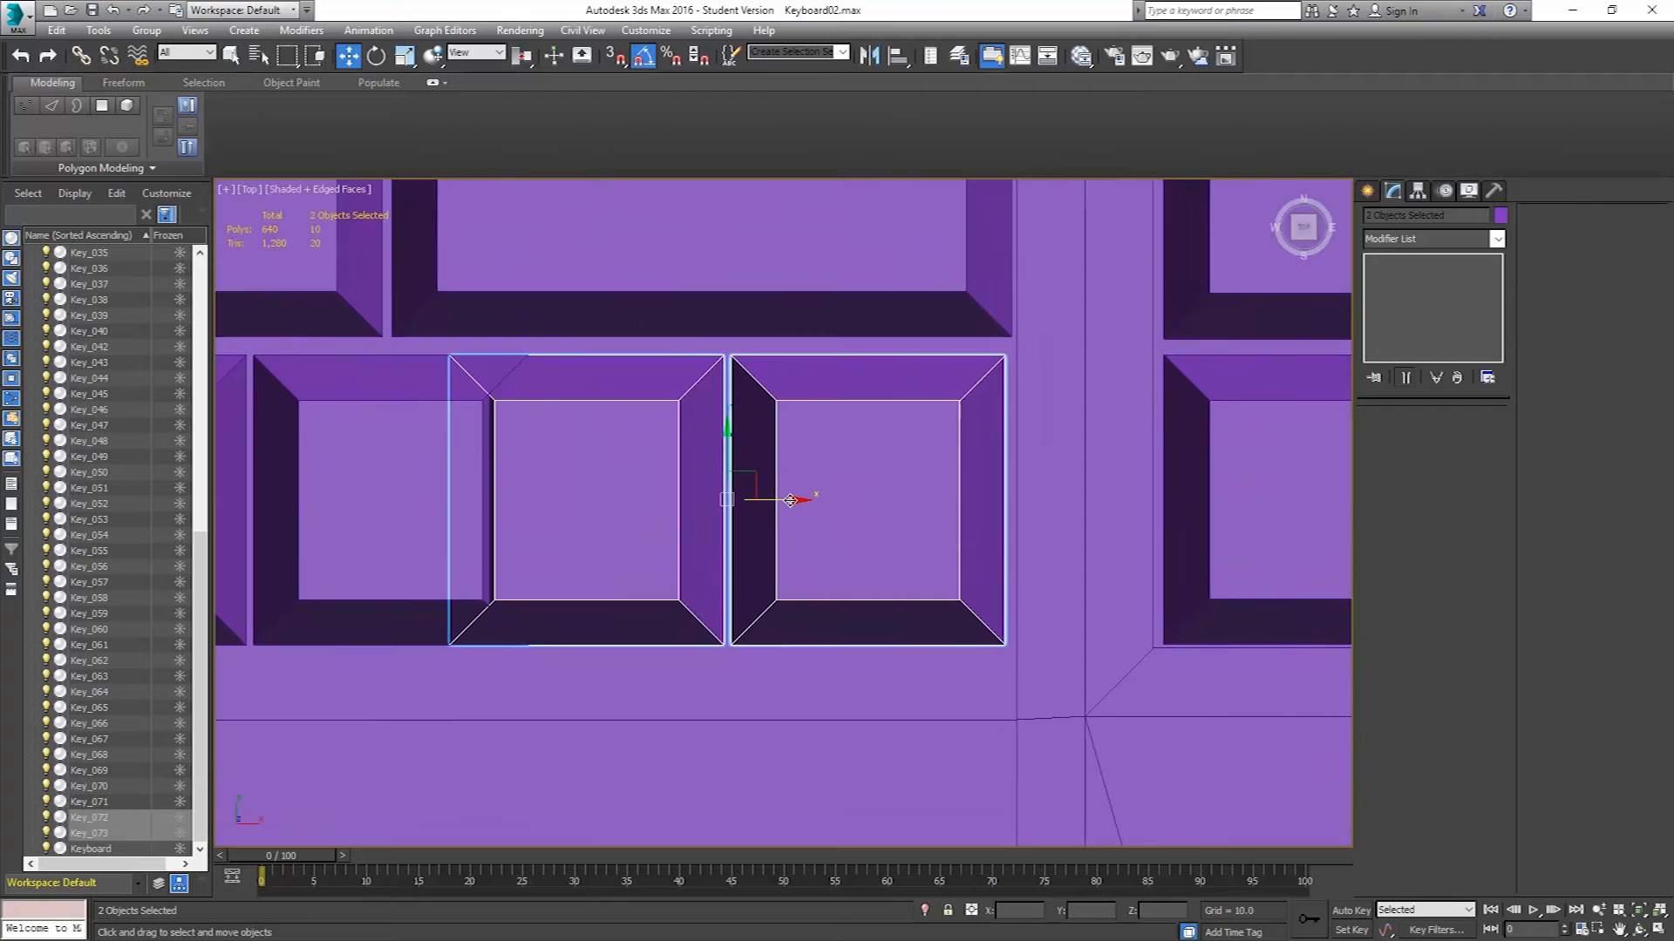
pyautogui.moveTo(790, 501); pyautogui.dragTo(795, 500)
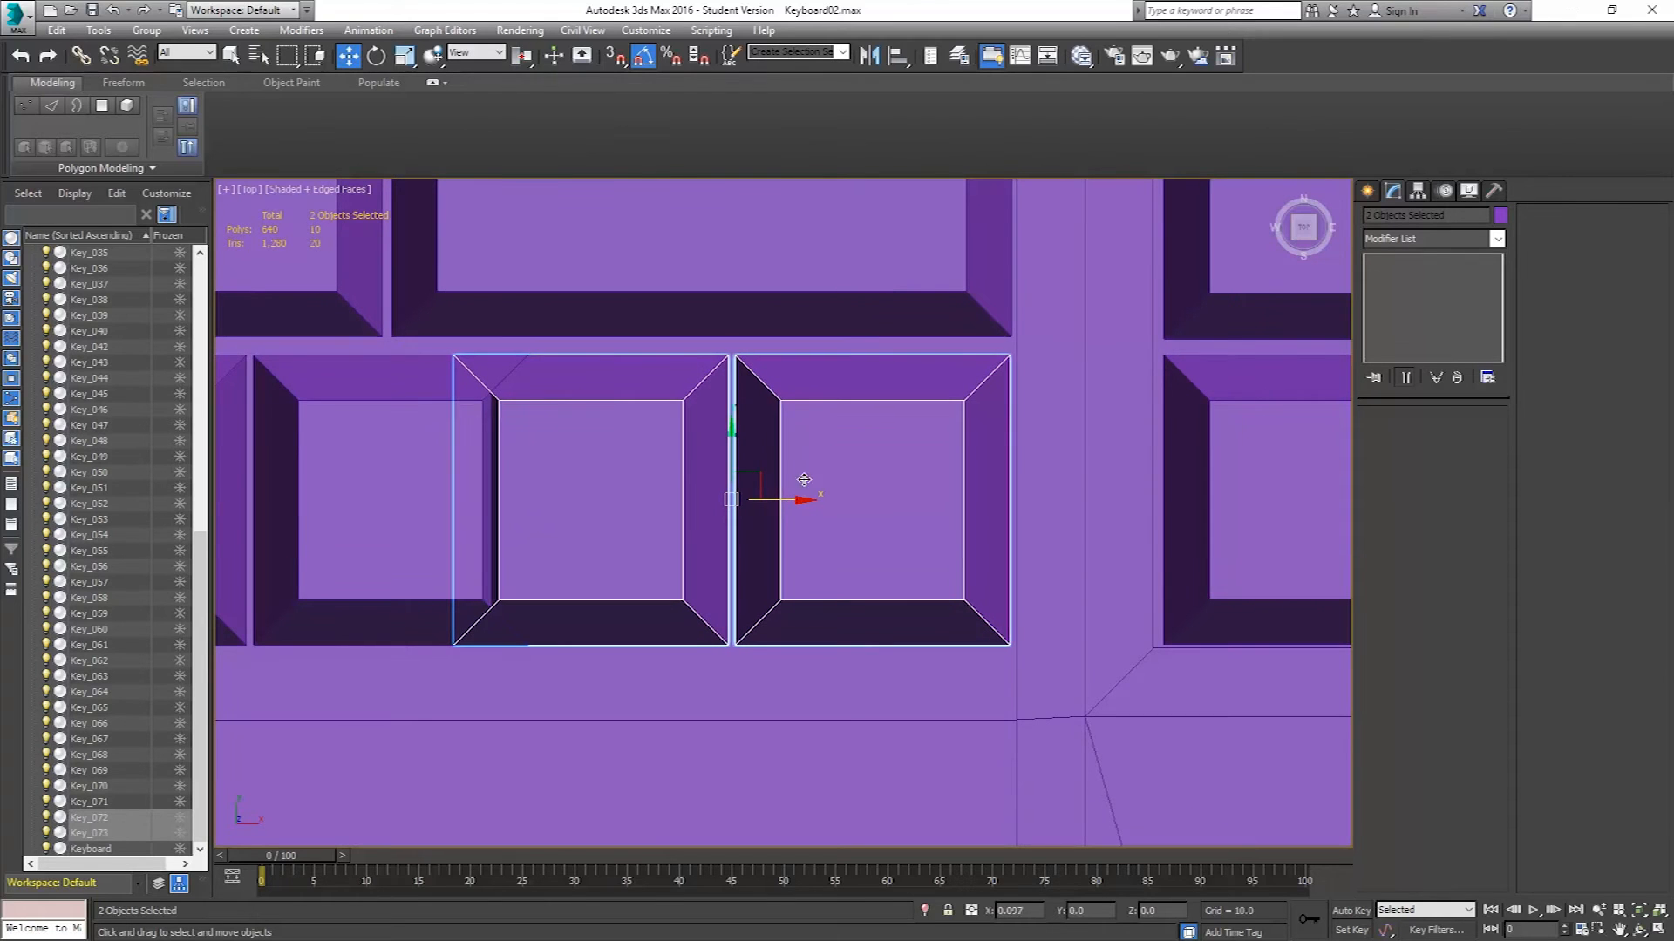
pyautogui.click(662, 477)
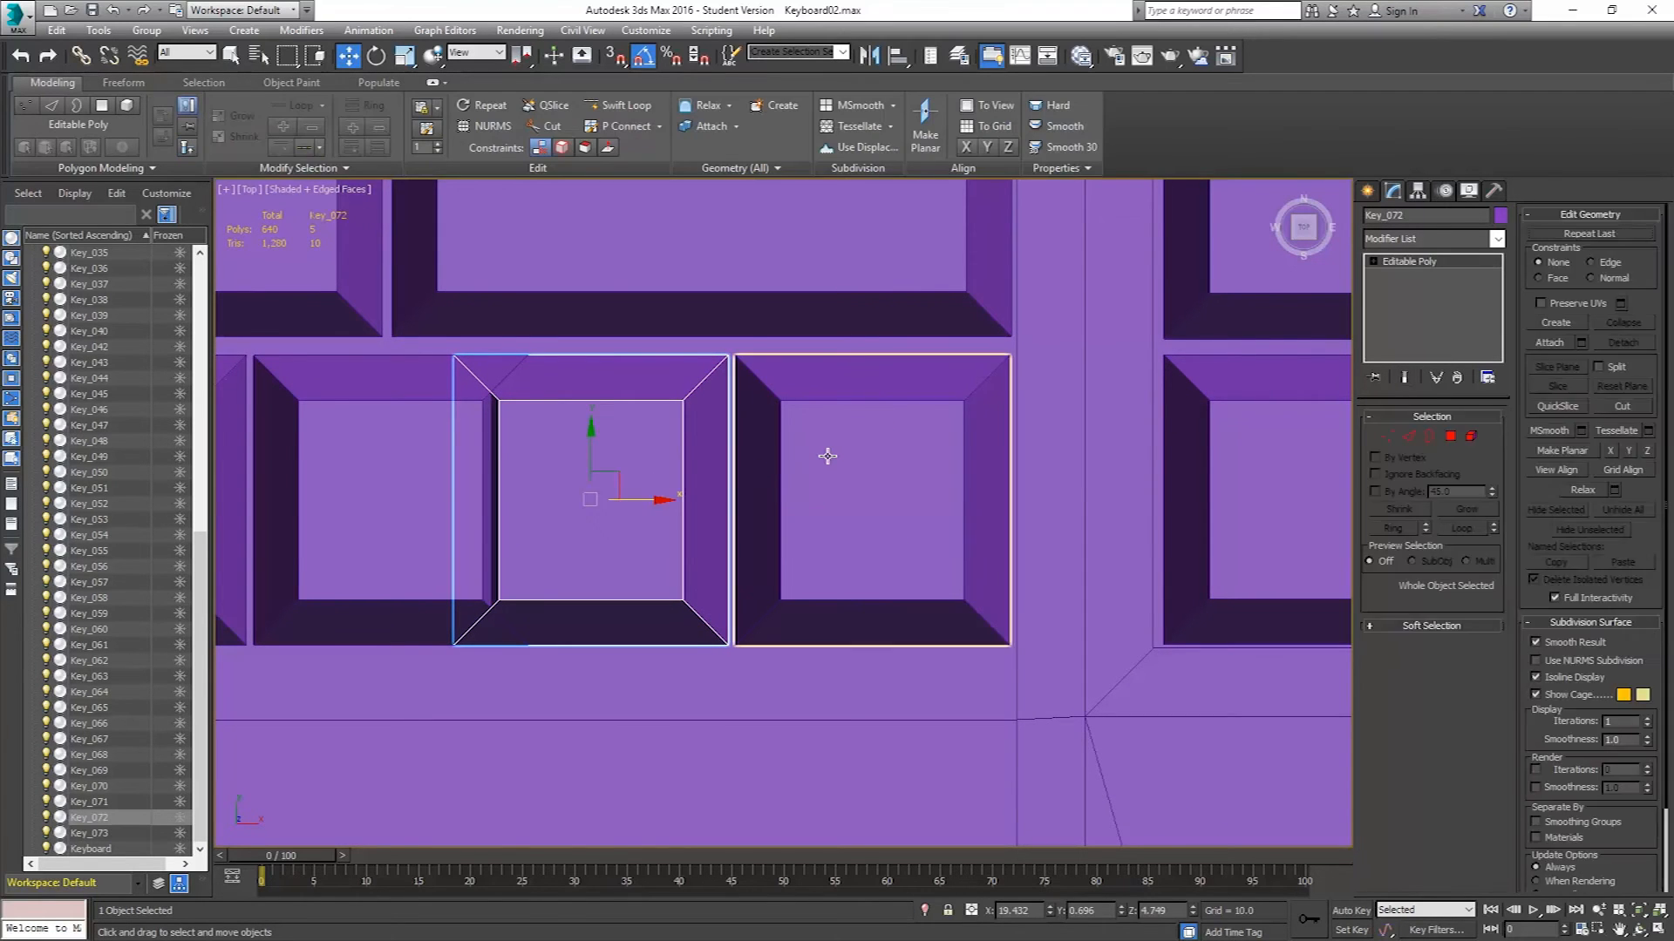
pyautogui.click(858, 437)
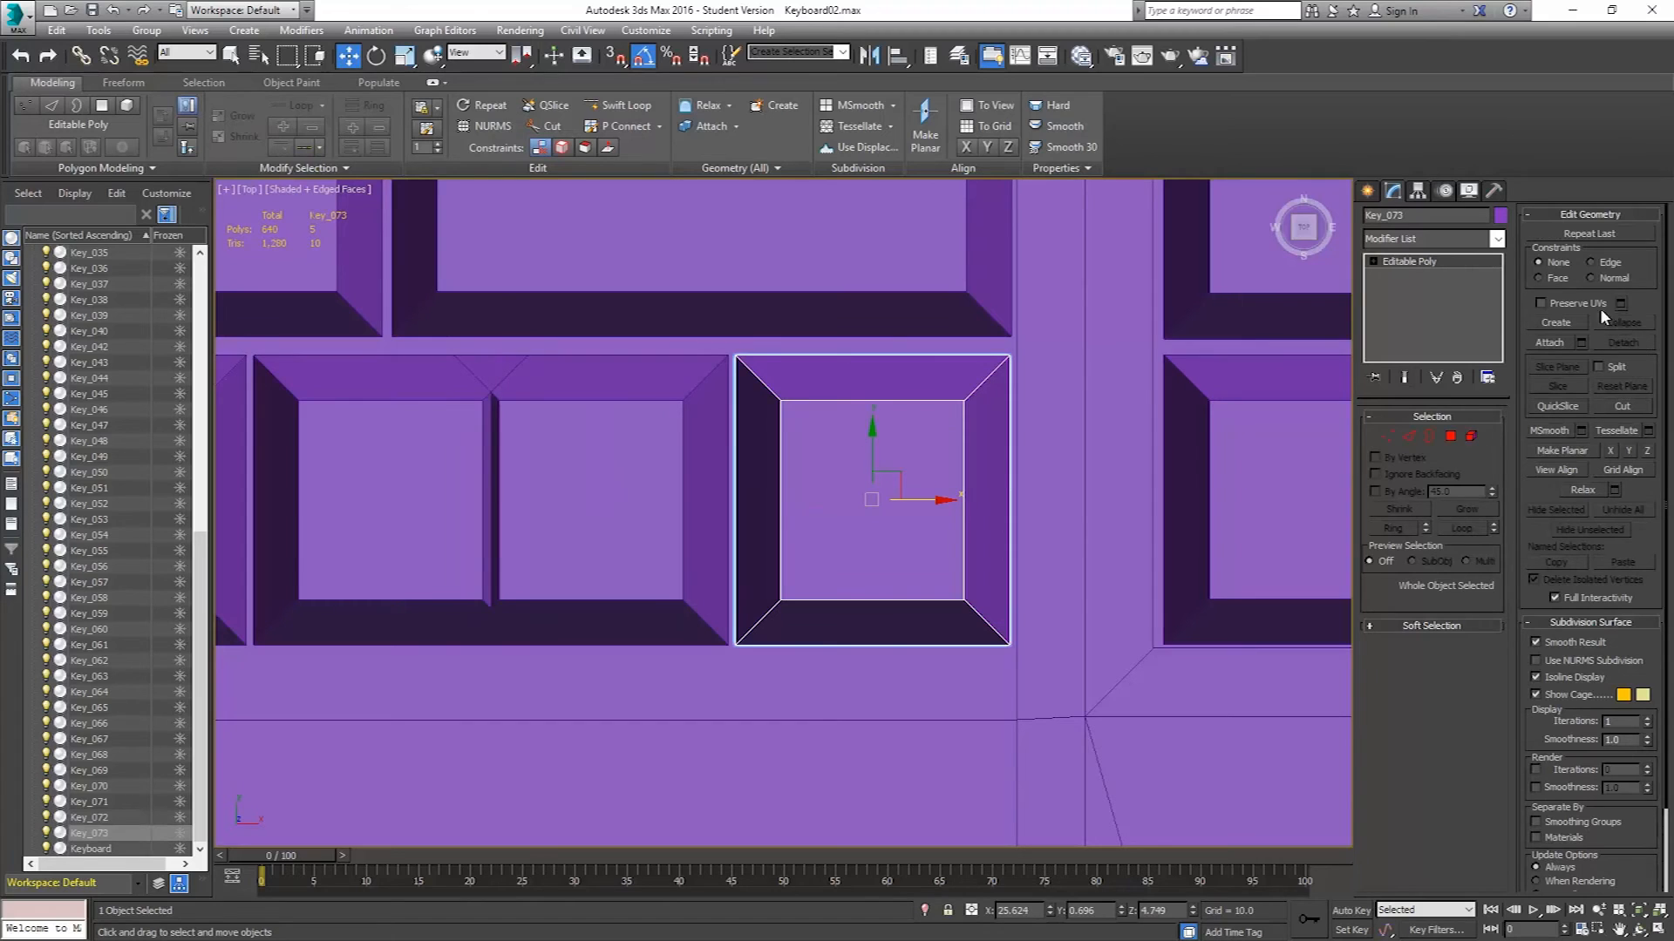
pyautogui.click(1551, 342)
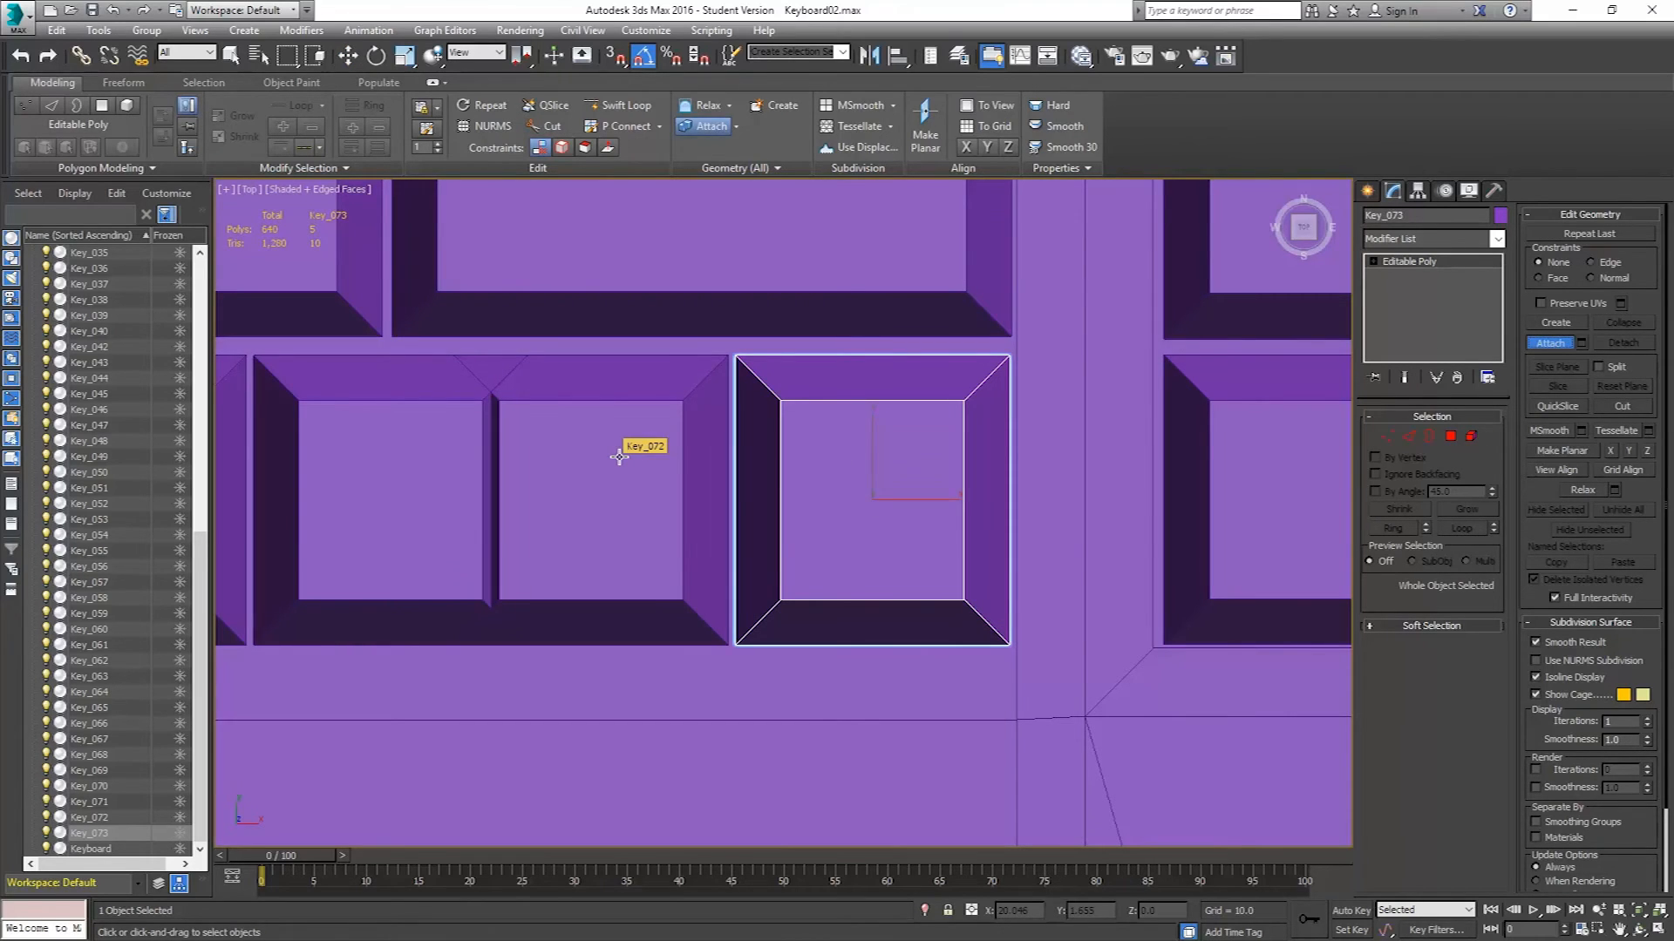
pyautogui.click(1551, 342)
pyautogui.click(564, 489)
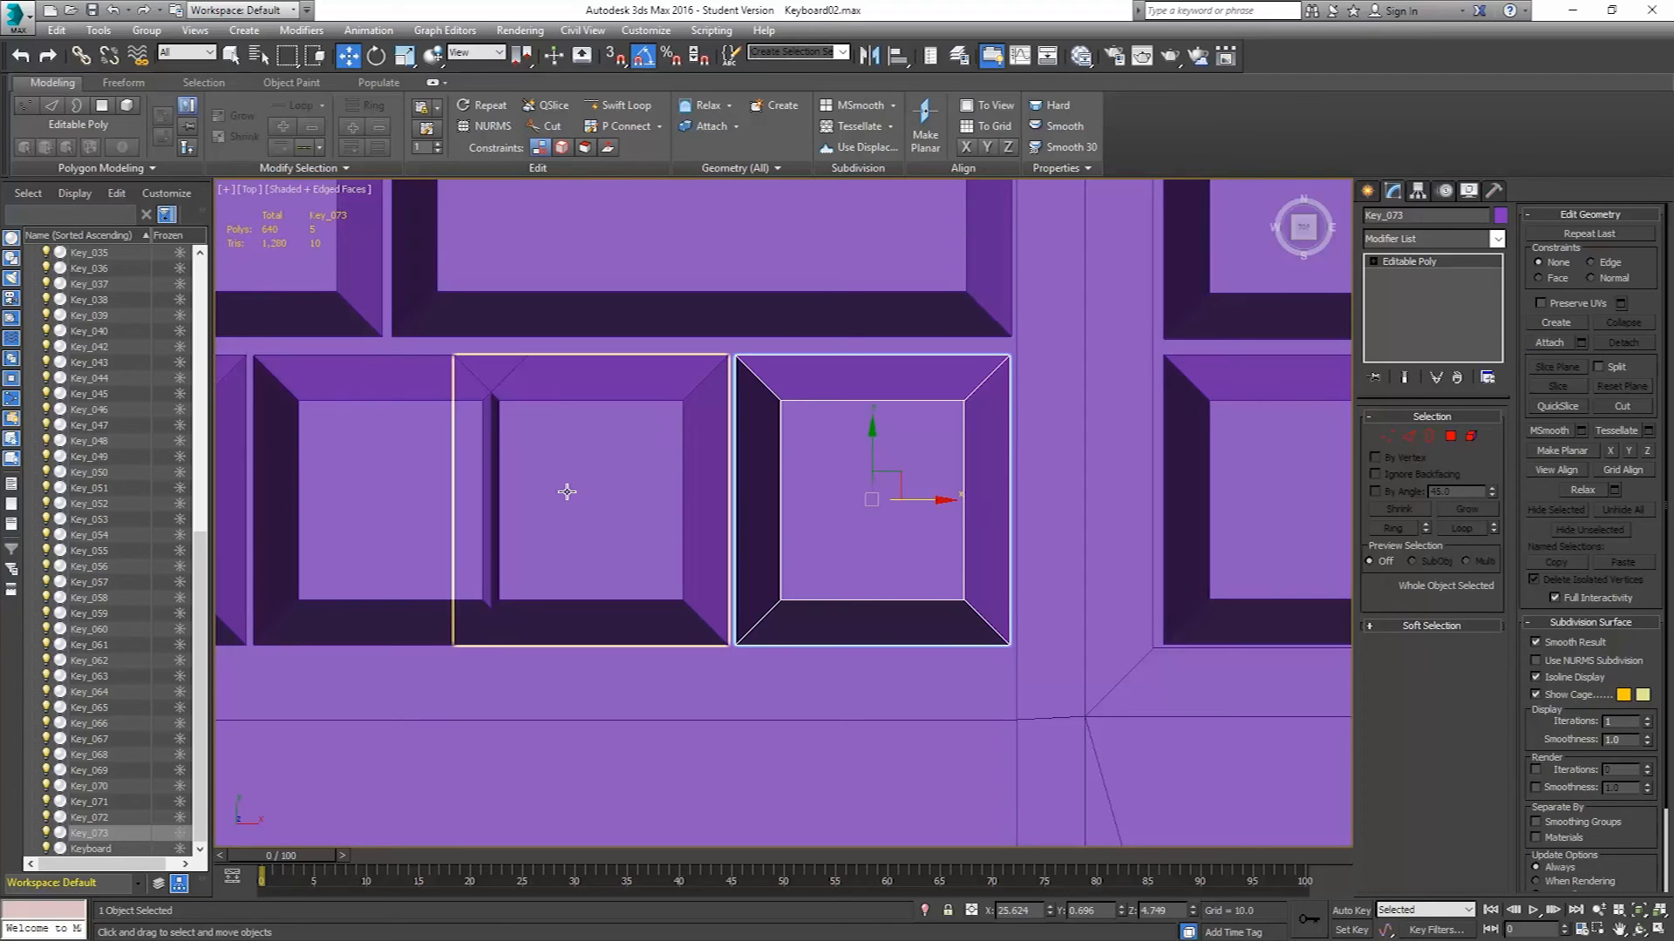
pyautogui.press('w')
pyautogui.moveTo(647, 500); pyautogui.dragTo(728, 516)
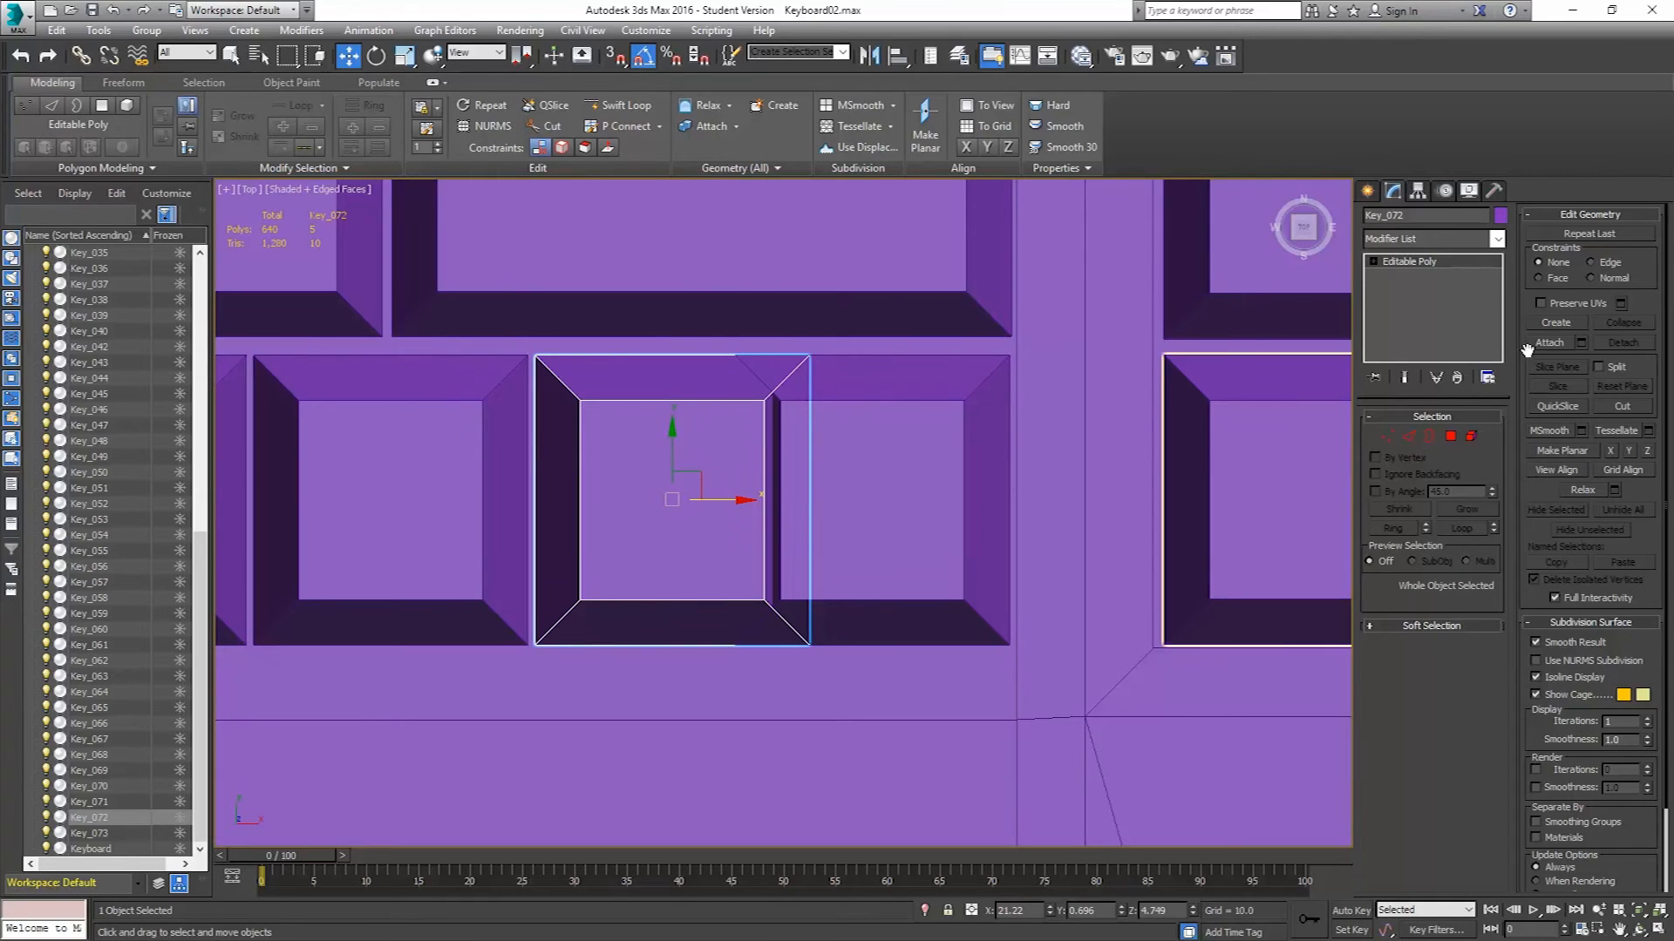
pyautogui.click(1557, 342)
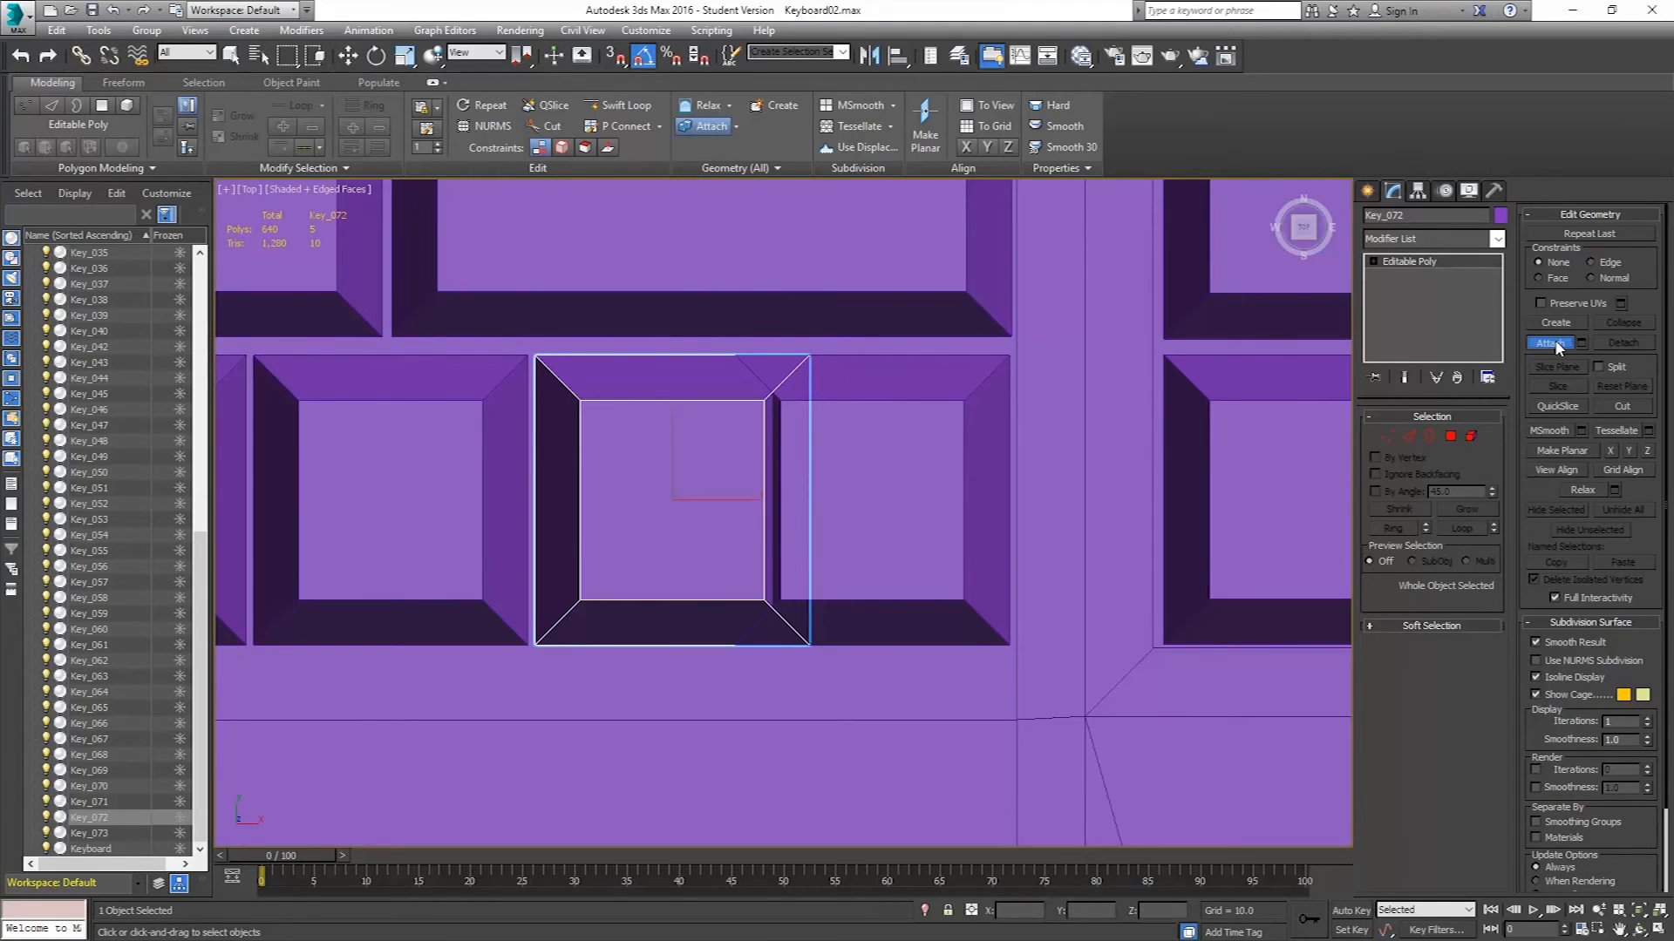
pyautogui.click(880, 512)
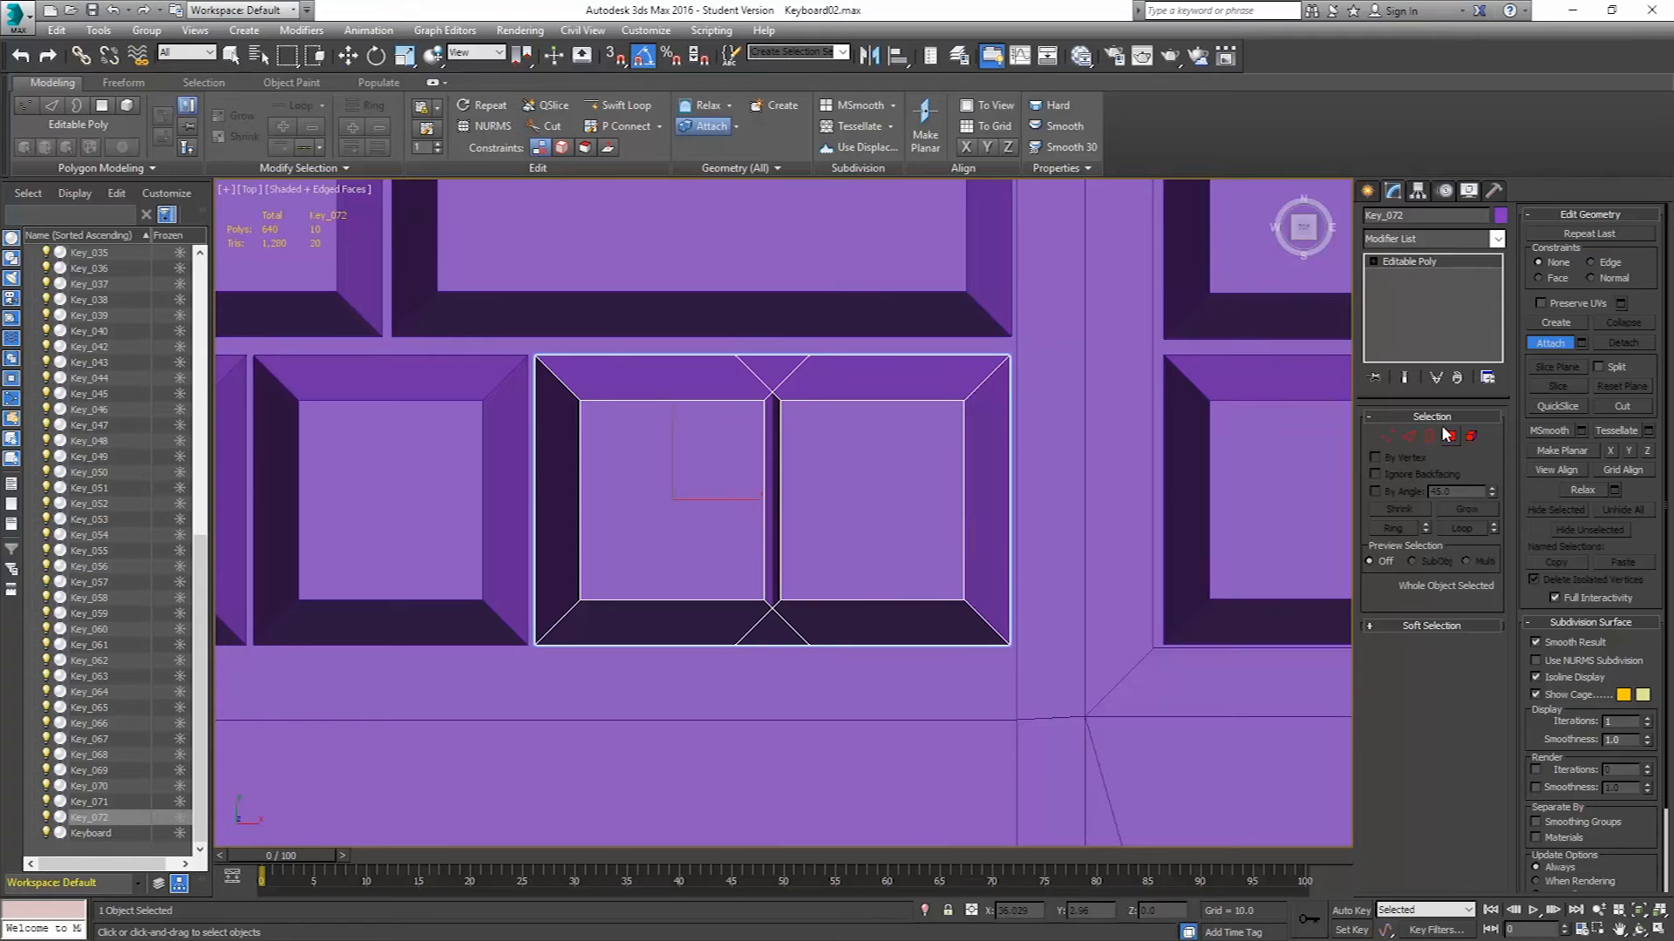
# Delete the inner facing polygons between the two attached keys.
pyautogui.press('w')
pyautogui.press('4')
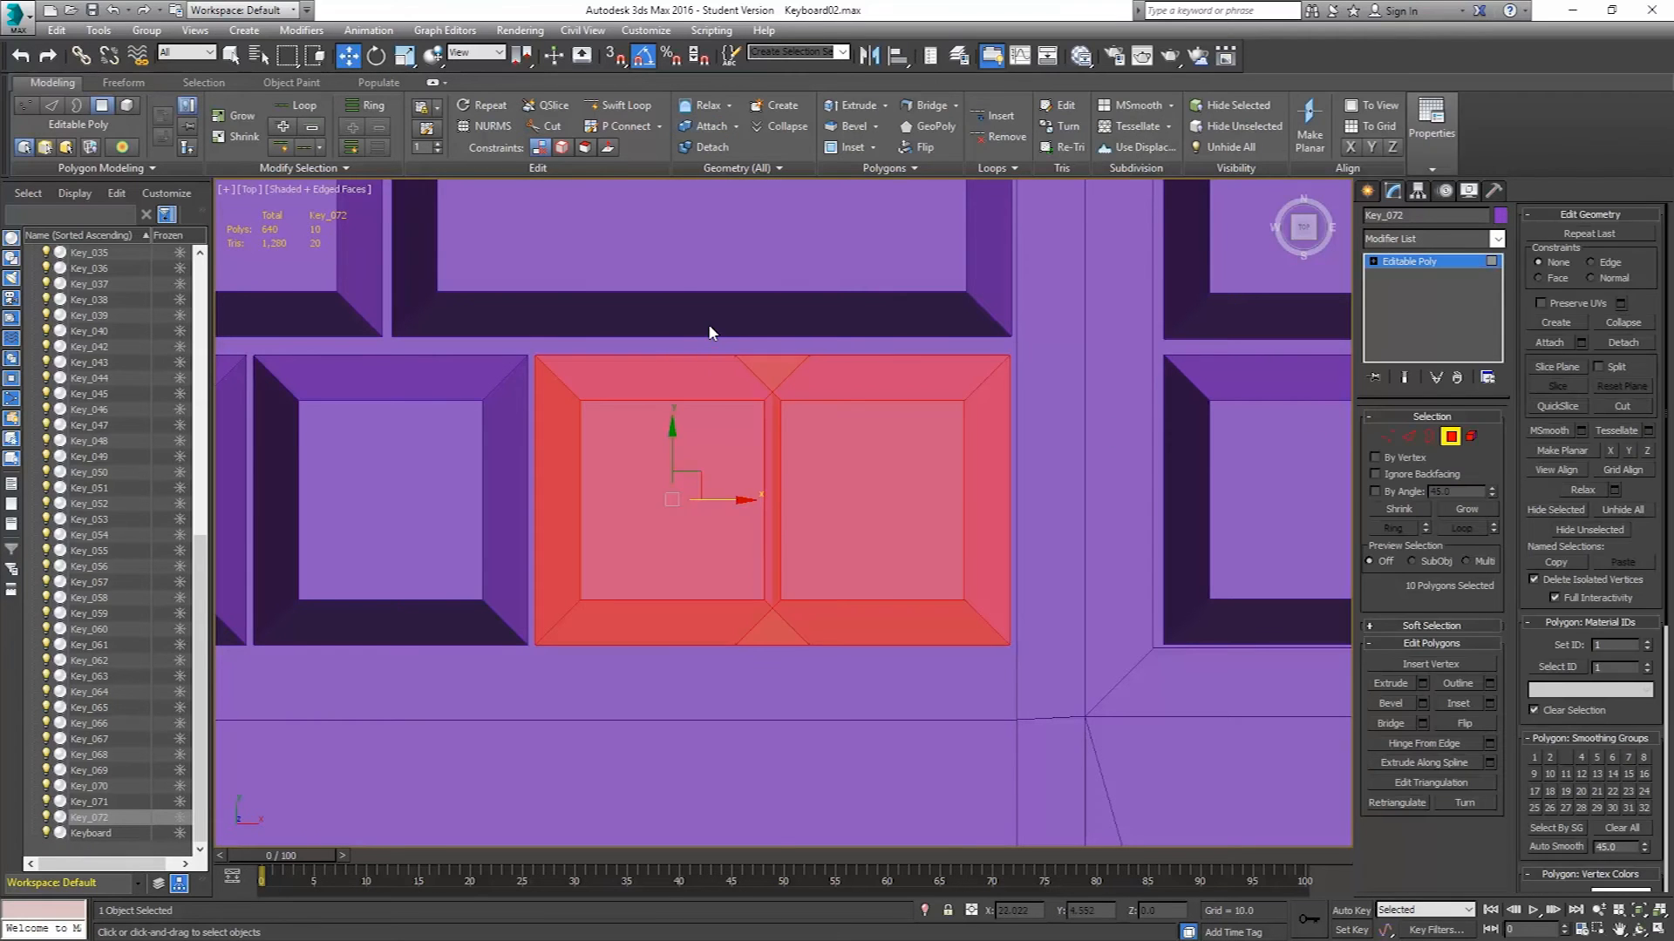
pyautogui.moveTo(708, 328); pyautogui.dragTo(846, 694)
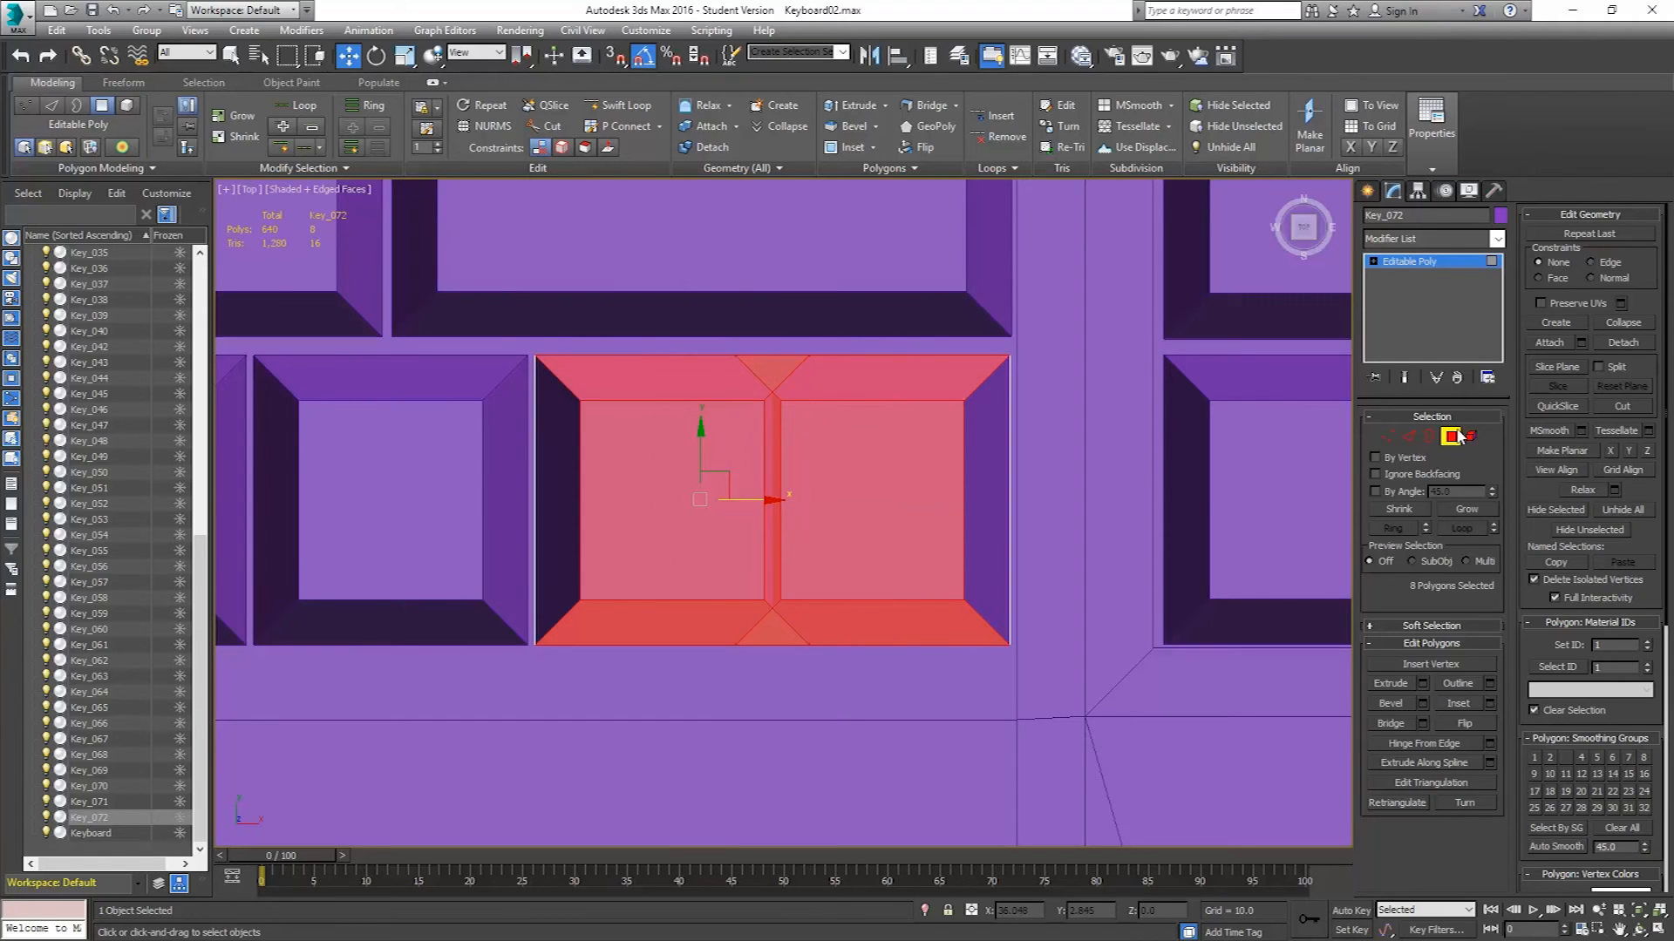
pyautogui.moveTo(1053, 321); pyautogui.dragTo(931, 681)
pyautogui.keyDown('alt'); pyautogui.moveTo(490, 312); pyautogui.dragTo(630, 680); pyautogui.keyUp('alt')
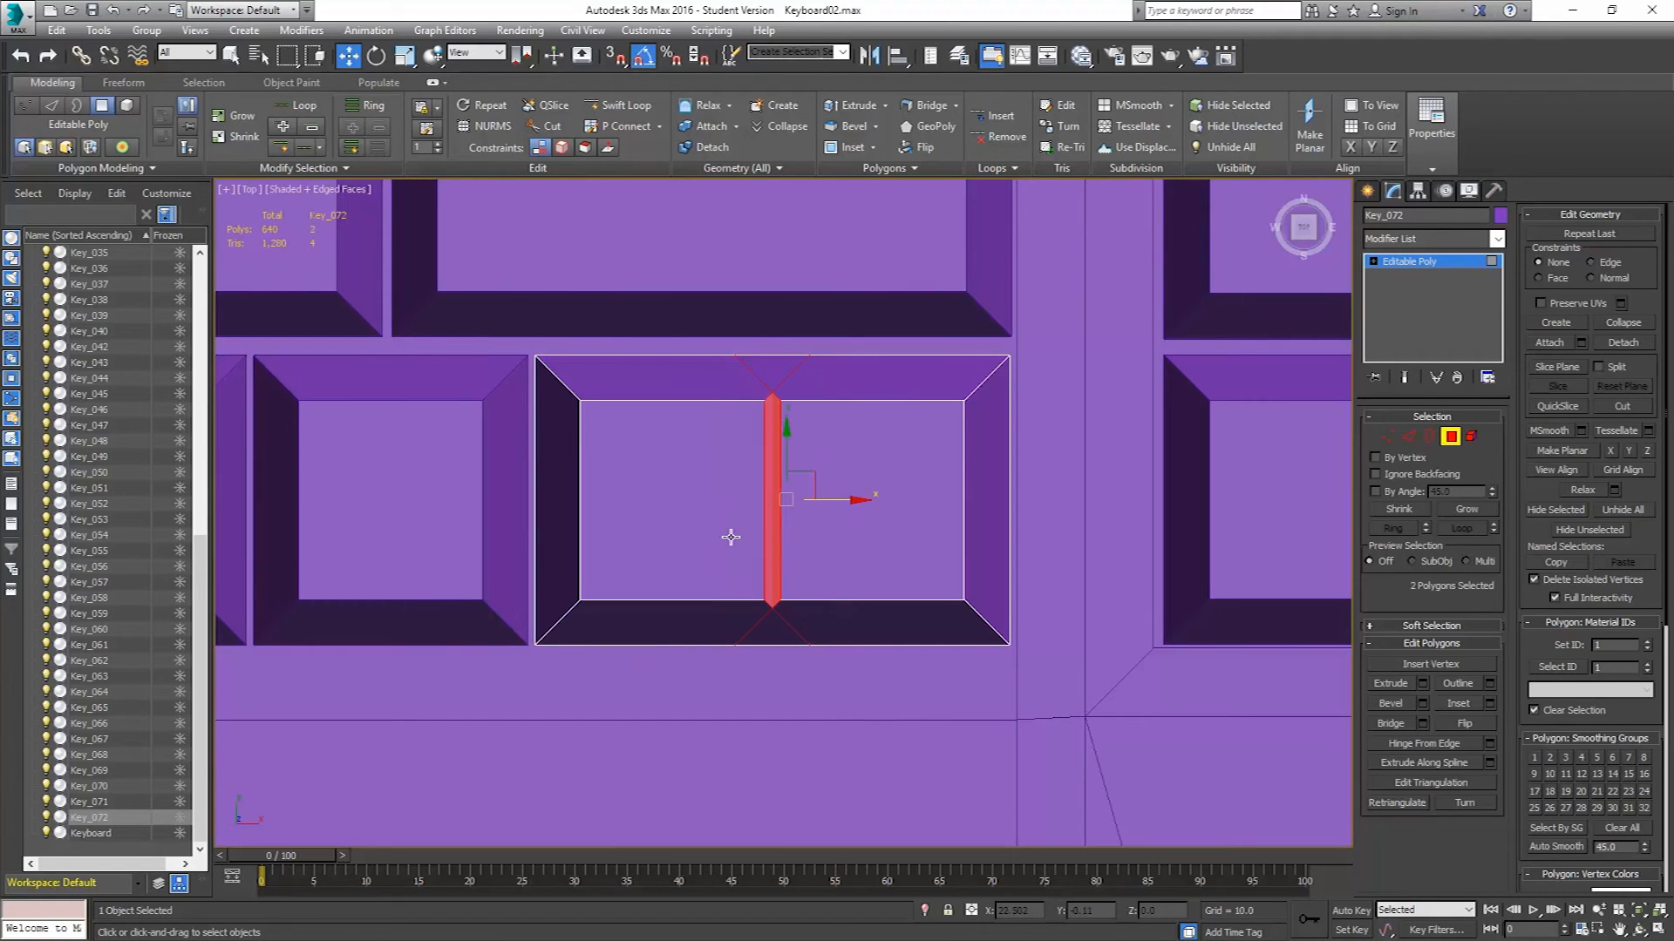
pyautogui.press('Delete')
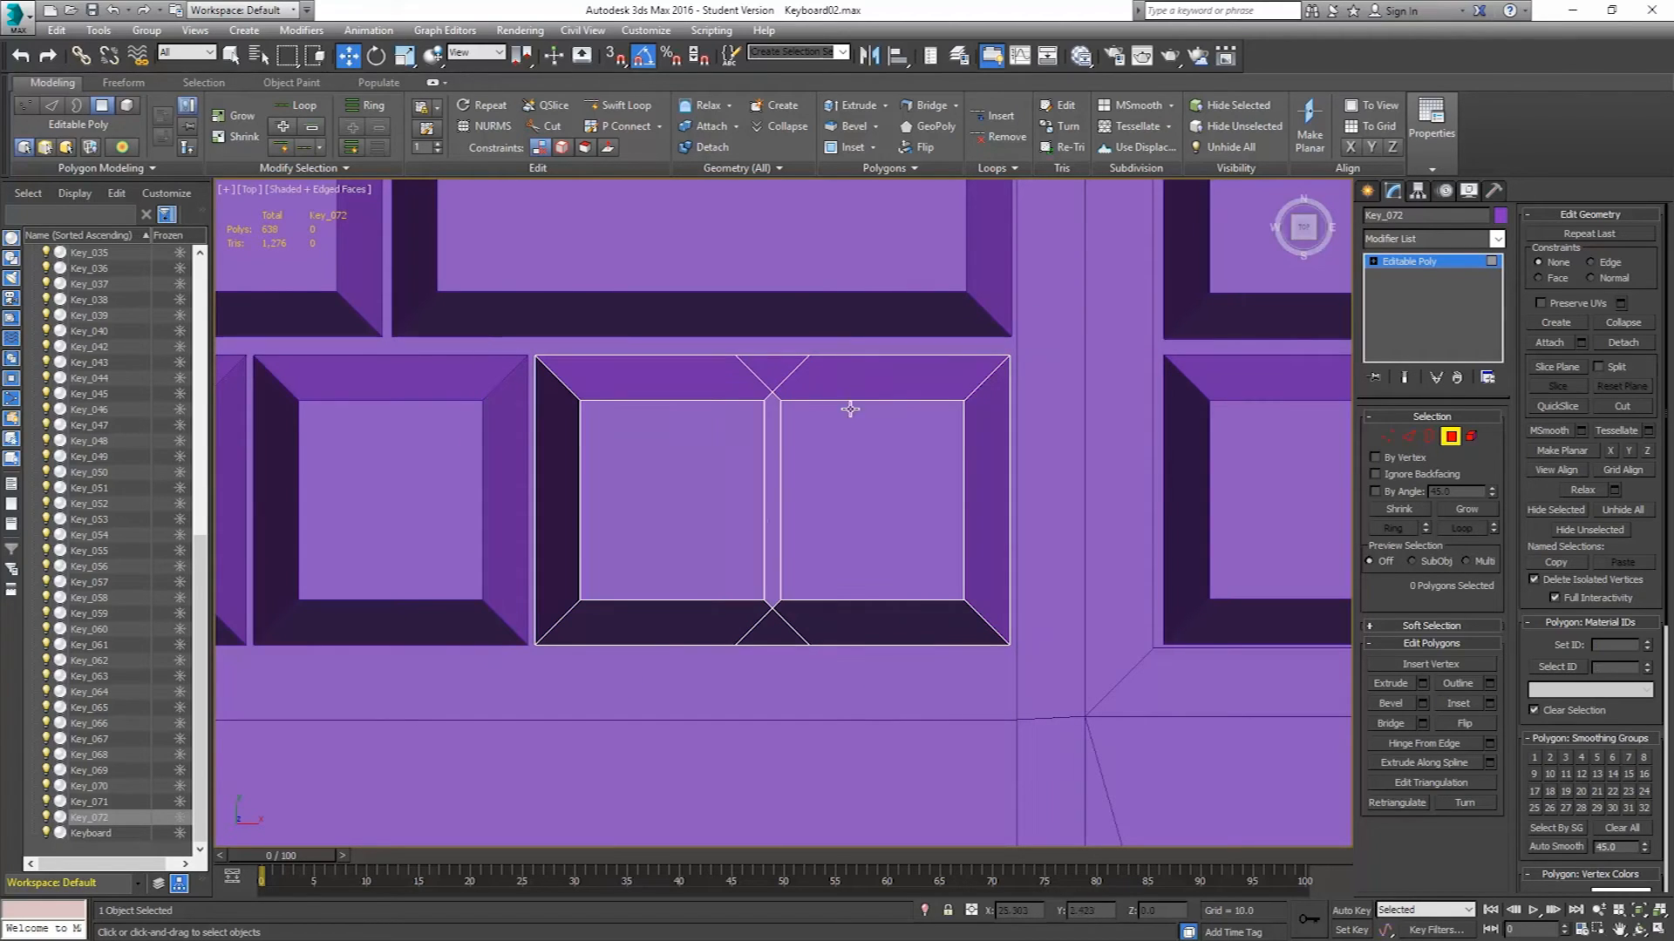
# Weld the two top inner vertices of the joined key with a threshold of 2.067.
pyautogui.click(1387, 435)
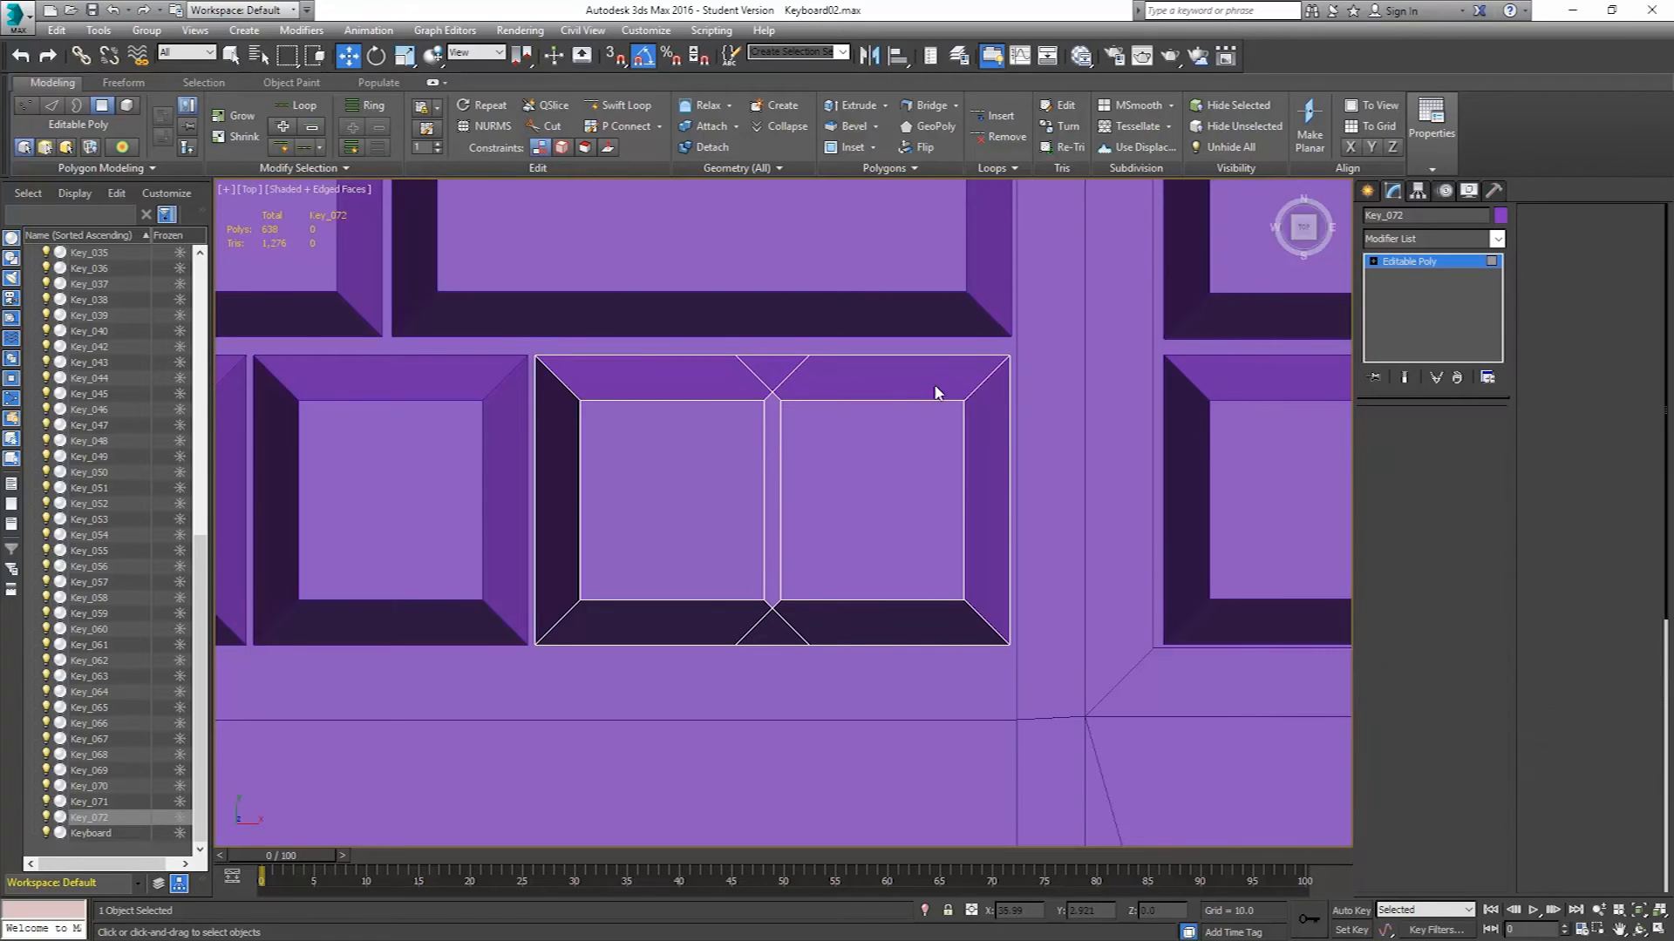
pyautogui.click(751, 360)
pyautogui.keyDown('ctrl'); pyautogui.click(824, 360); pyautogui.keyUp('ctrl')
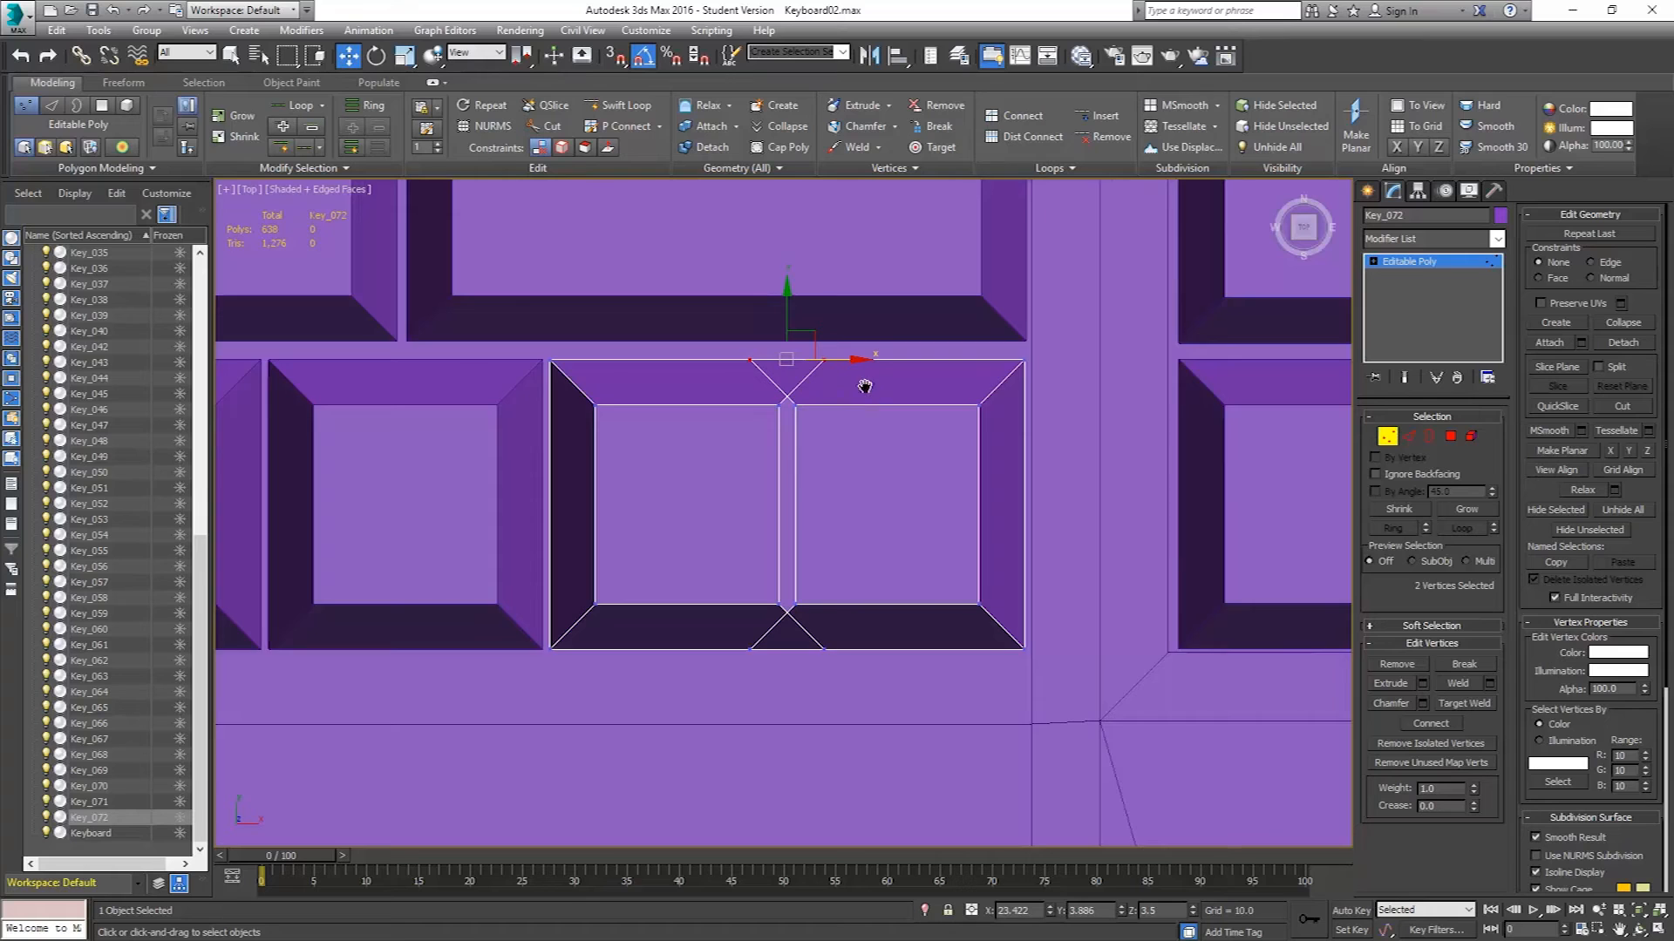
pyautogui.scroll(2, 772, 380)
pyautogui.scroll(1, 787, 380)
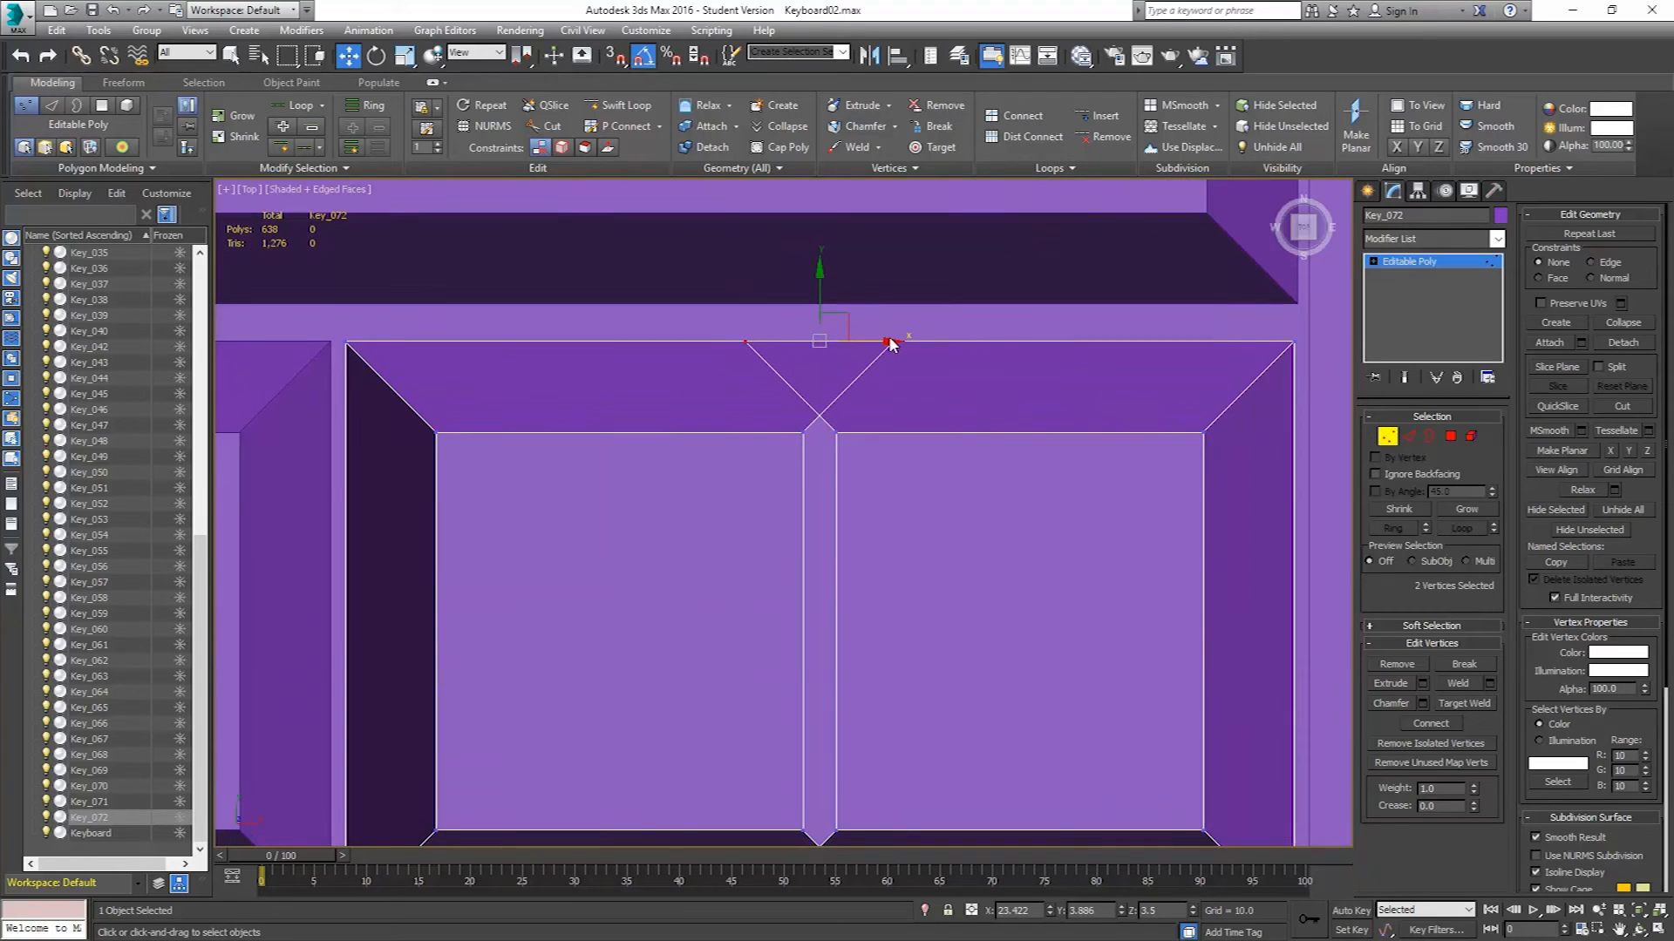
pyautogui.click(1489, 683)
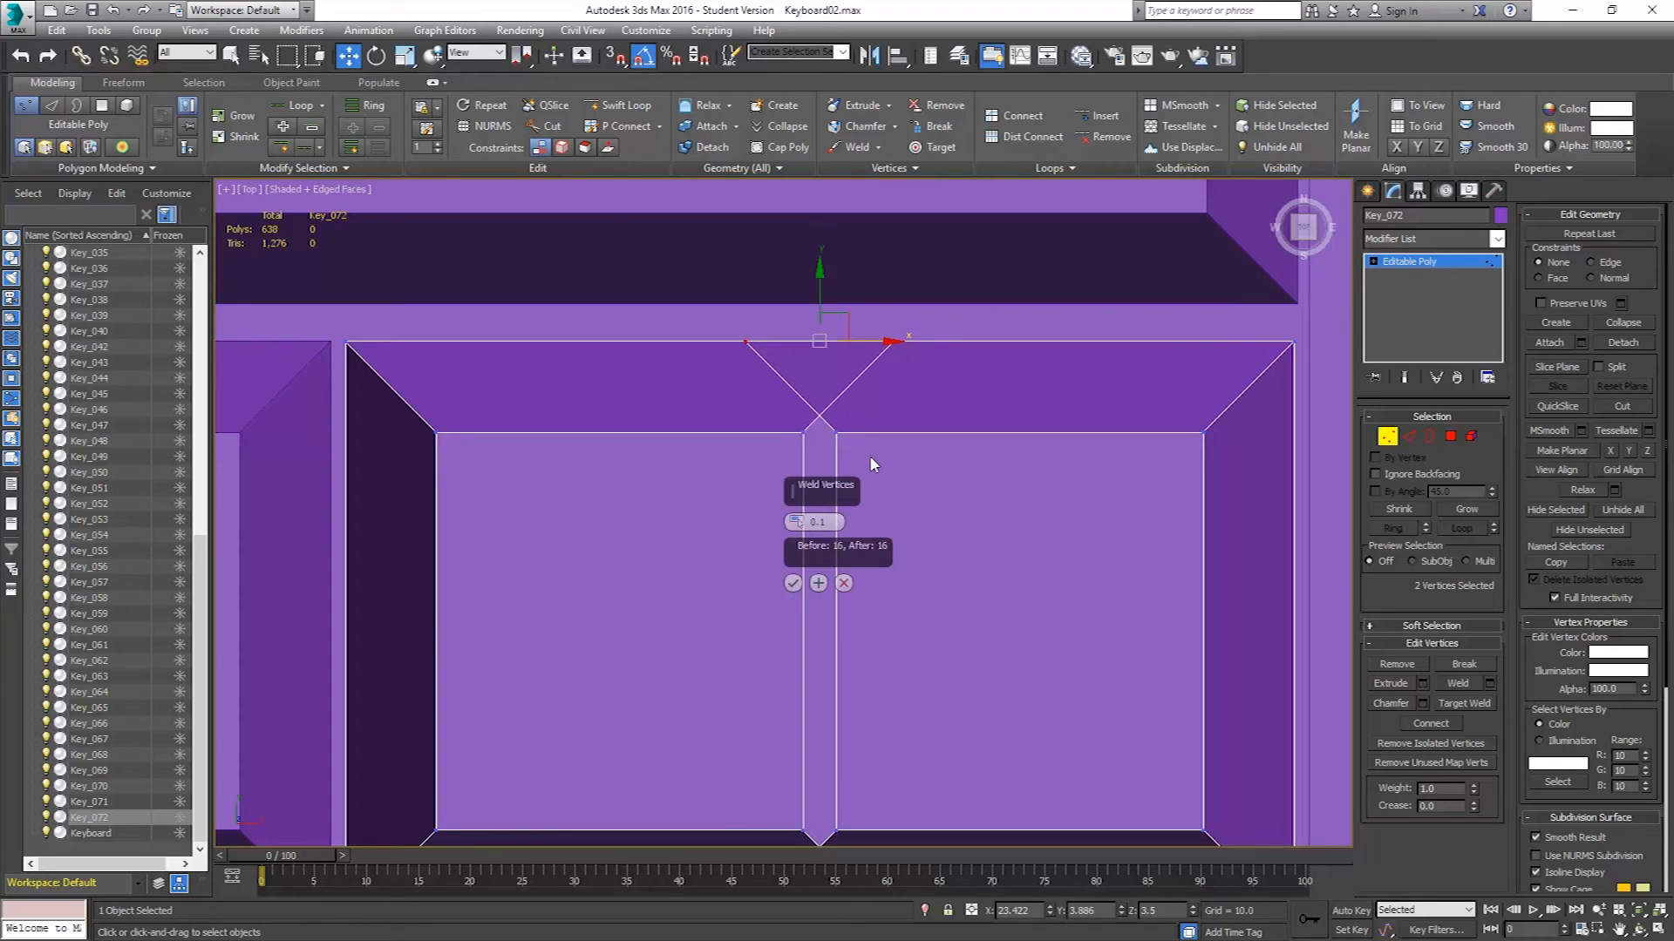
pyautogui.moveTo(797, 515); pyautogui.dragTo(810, 348)
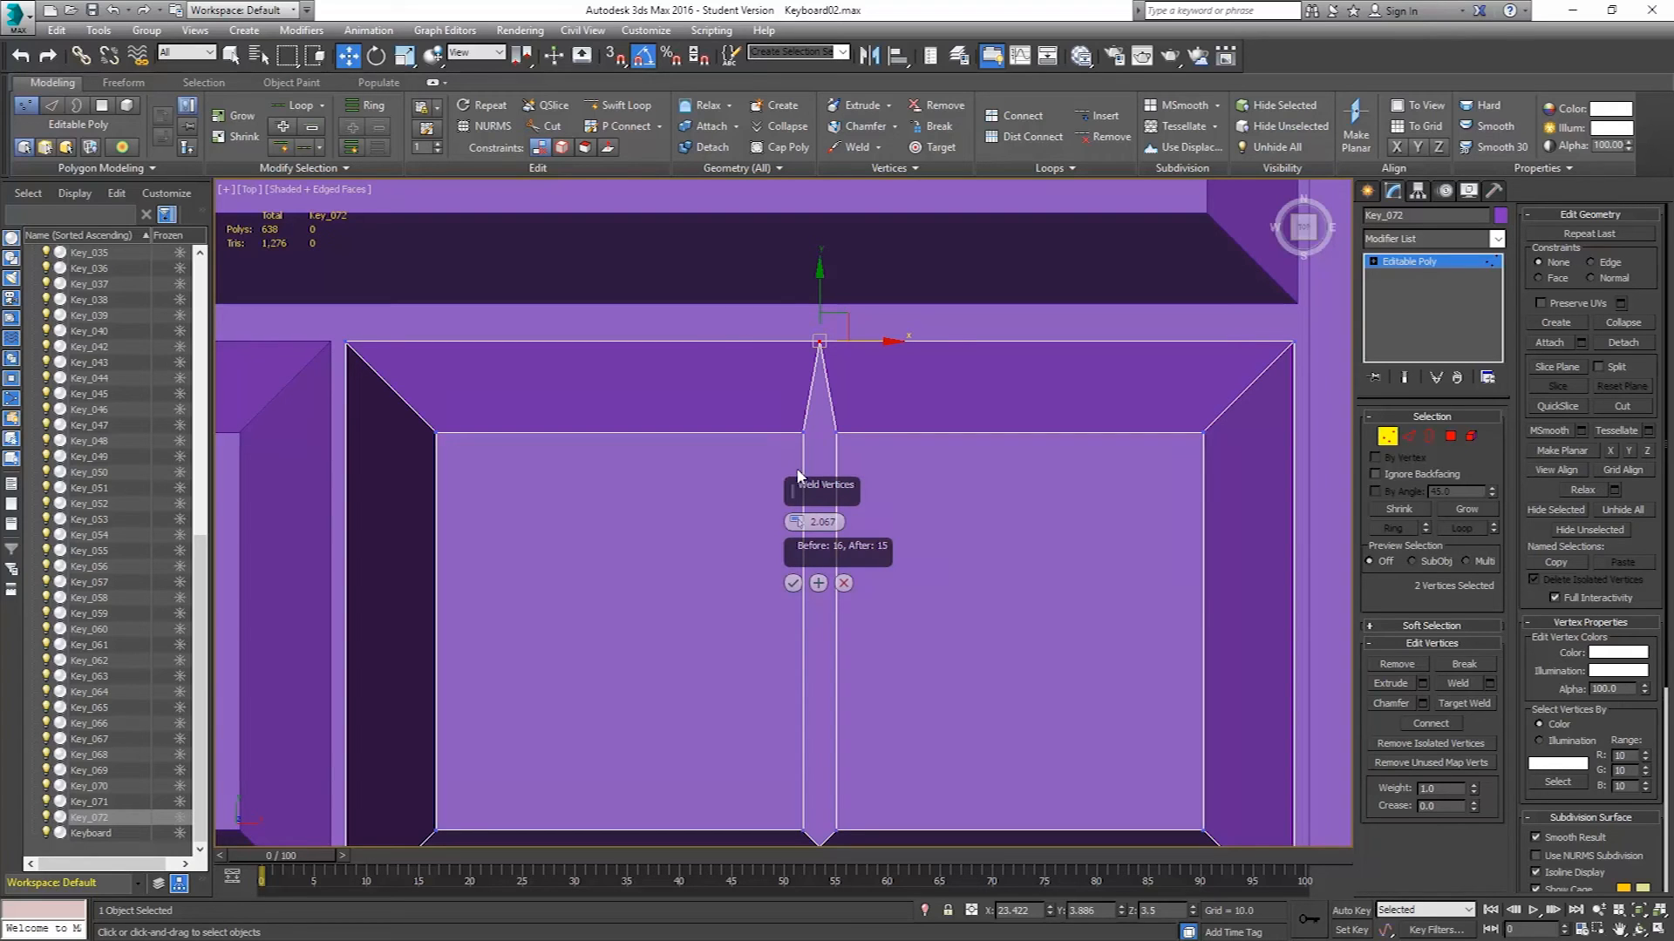
pyautogui.click(792, 584)
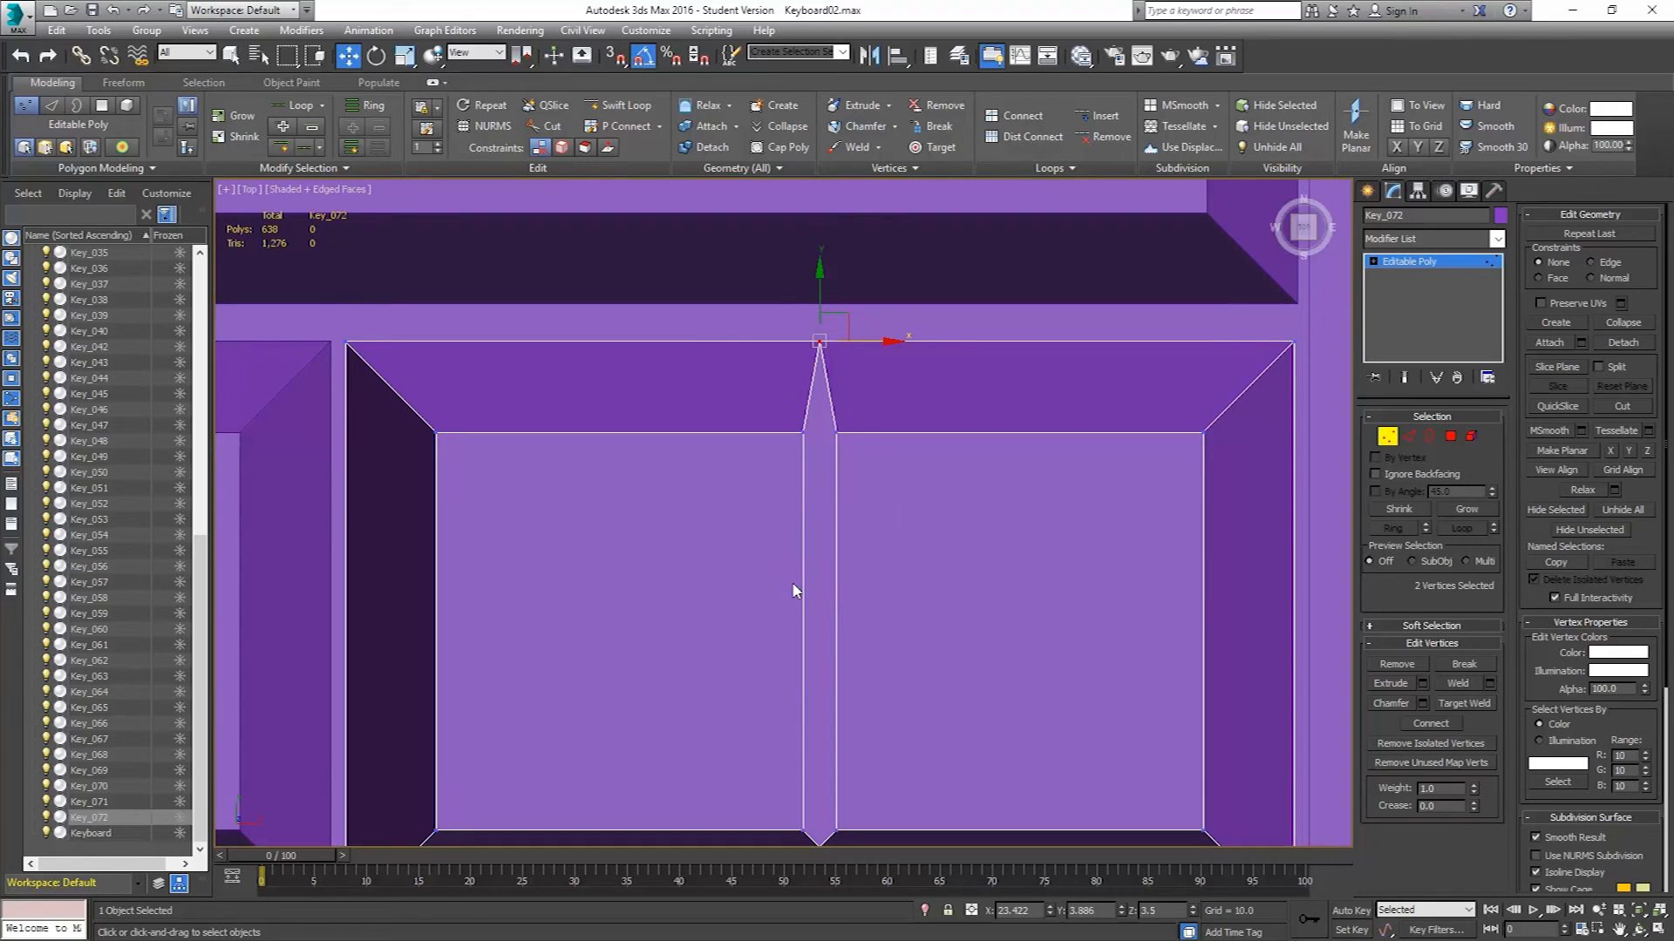
# Select the remaining inner vertex pairs of the joined key and weld them together.
pyautogui.click(801, 431)
pyautogui.keyDown('ctrl'); pyautogui.click(835, 433); pyautogui.keyUp('ctrl')
pyautogui.moveTo(874, 620); pyautogui.dragTo(862, 400, button='middle')
pyautogui.keyDown('ctrl'); pyautogui.click(793, 609); pyautogui.keyUp('ctrl')
pyautogui.keyDown('ctrl'); pyautogui.click(827, 609); pyautogui.keyUp('ctrl')
pyautogui.keyDown('ctrl'); pyautogui.click(736, 700); pyautogui.keyUp('ctrl')
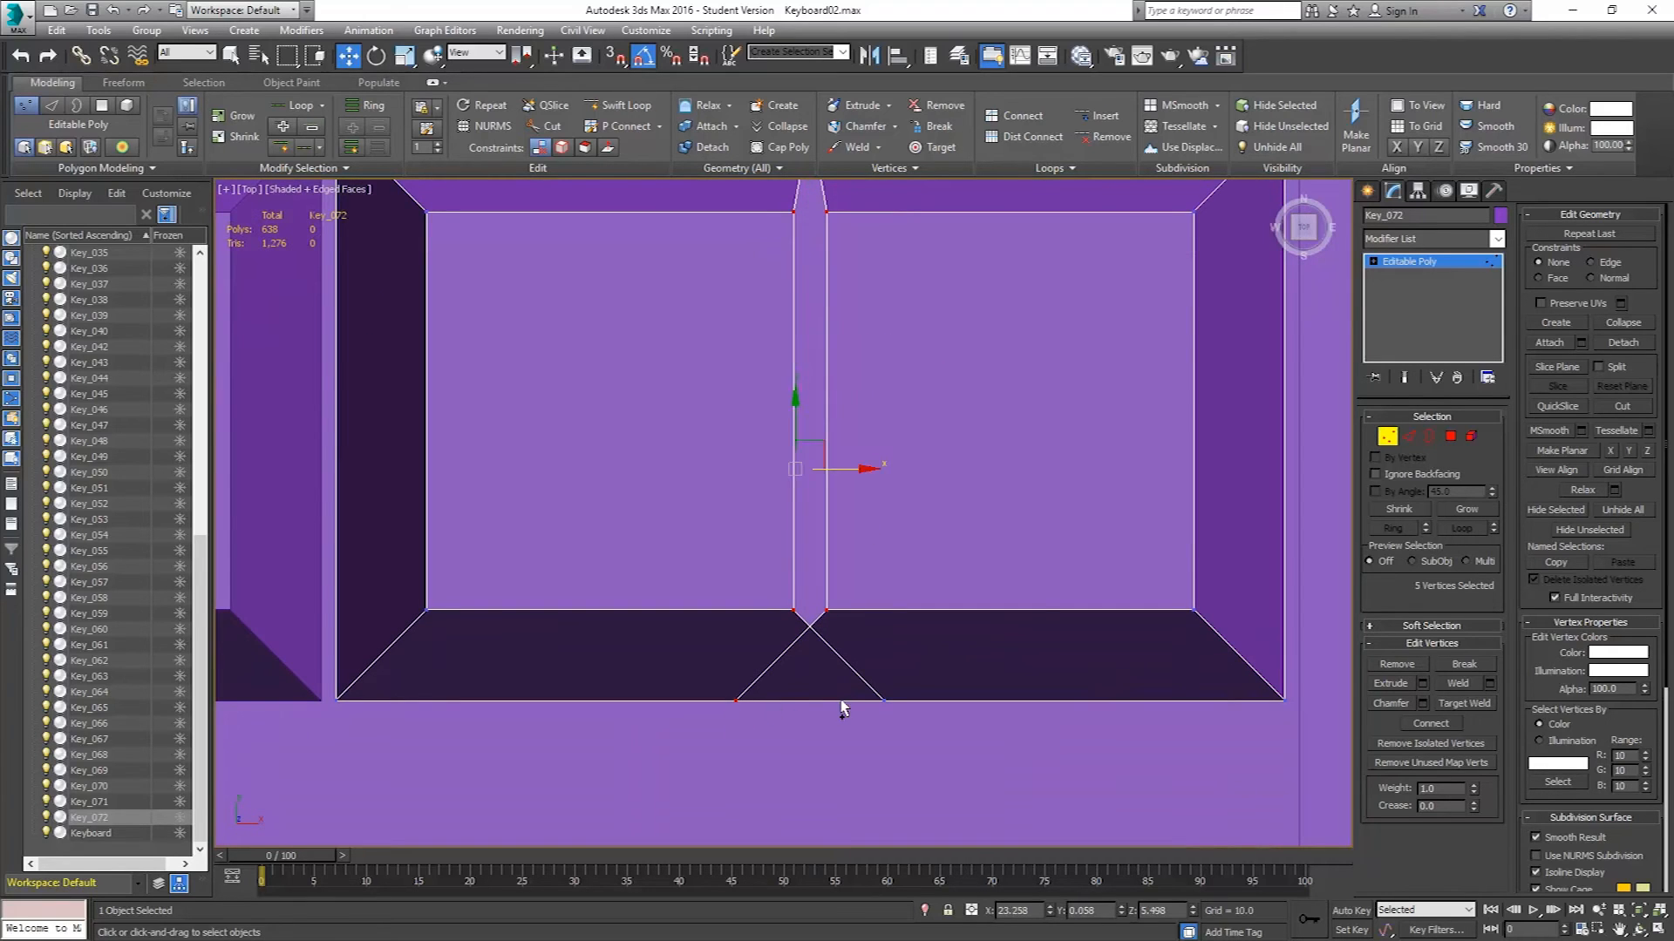
pyautogui.keyDown('ctrl'); pyautogui.click(881, 699); pyautogui.keyUp('ctrl')
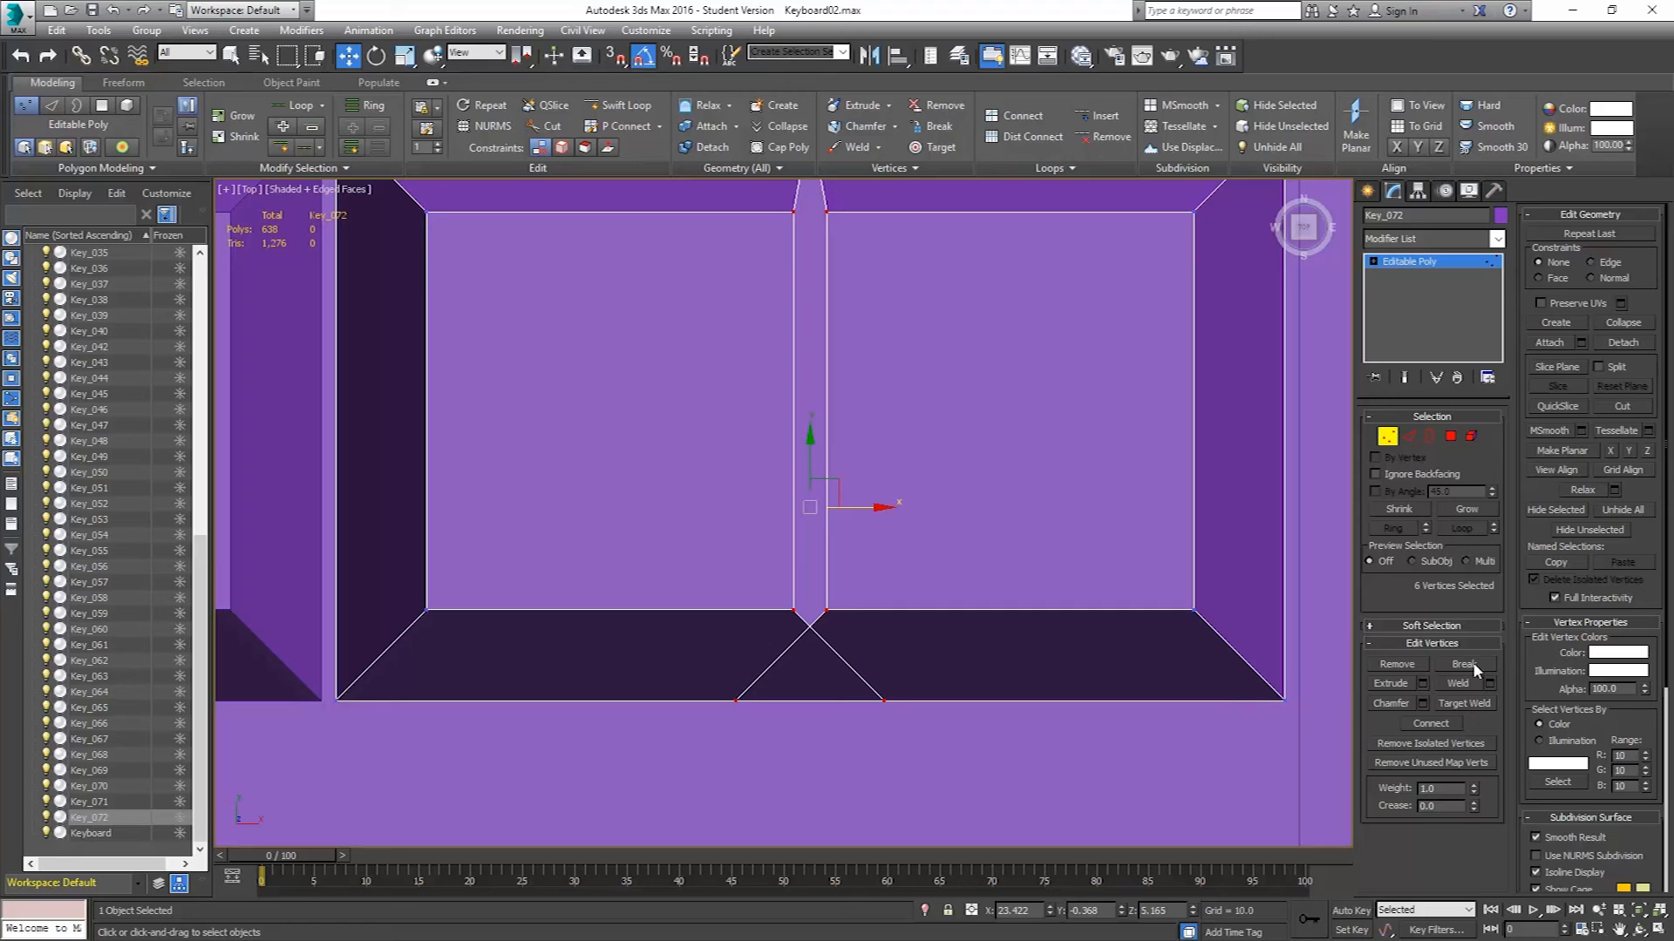
pyautogui.click(1490, 683)
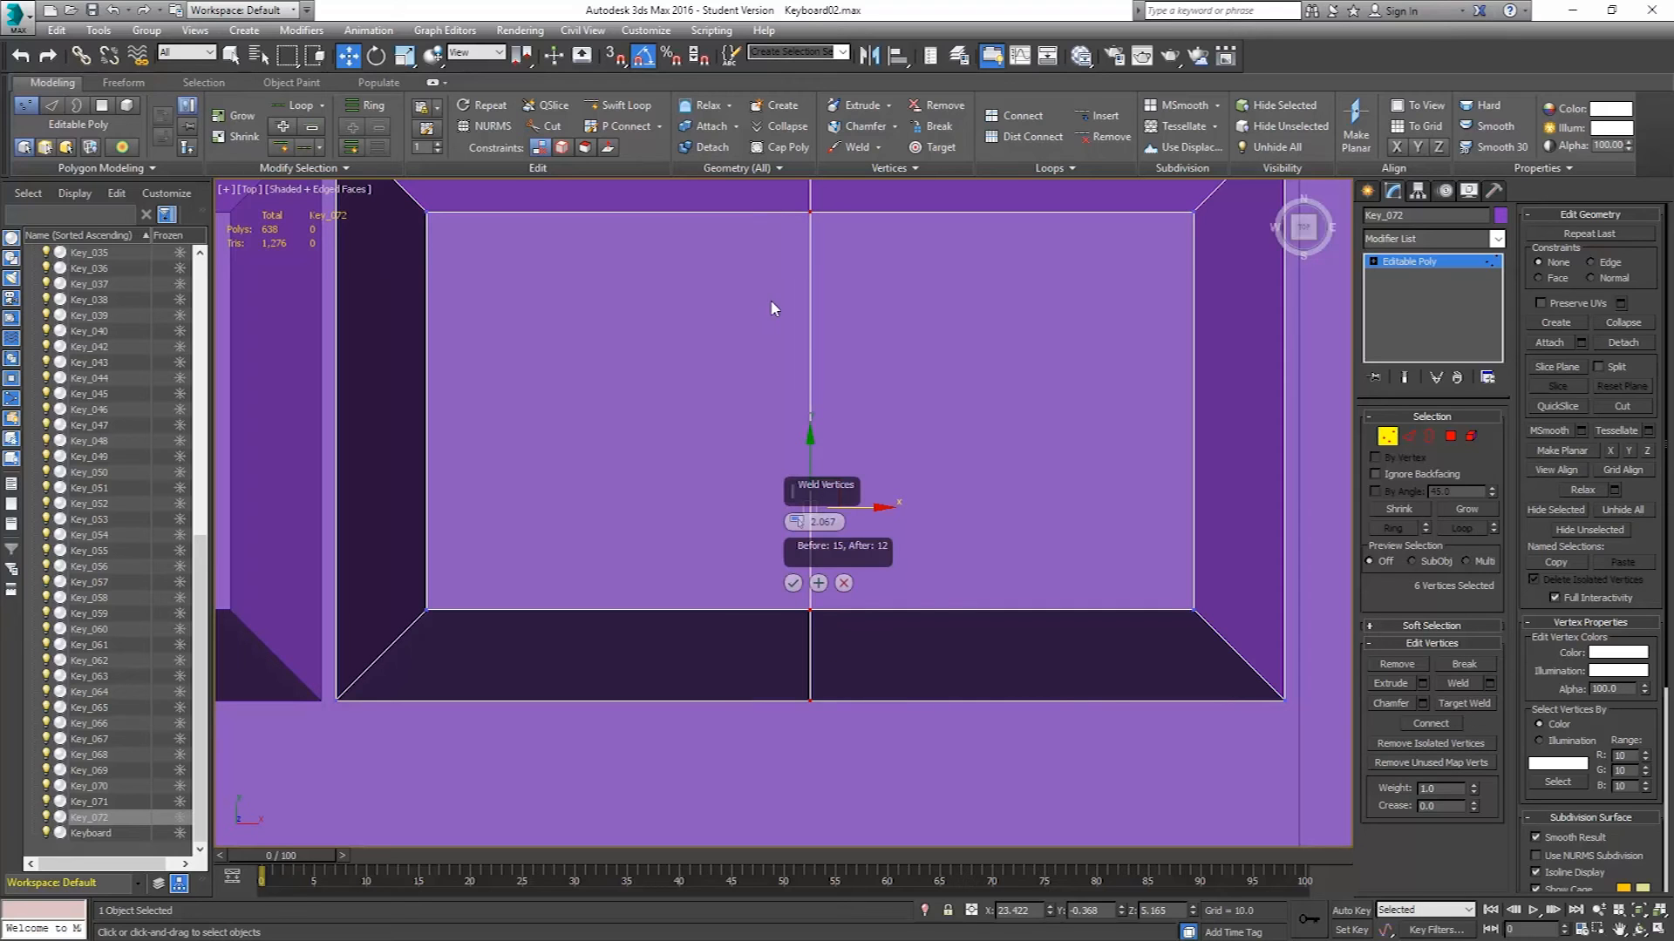
pyautogui.moveTo(840, 250); pyautogui.dragTo(828, 353, button='middle')
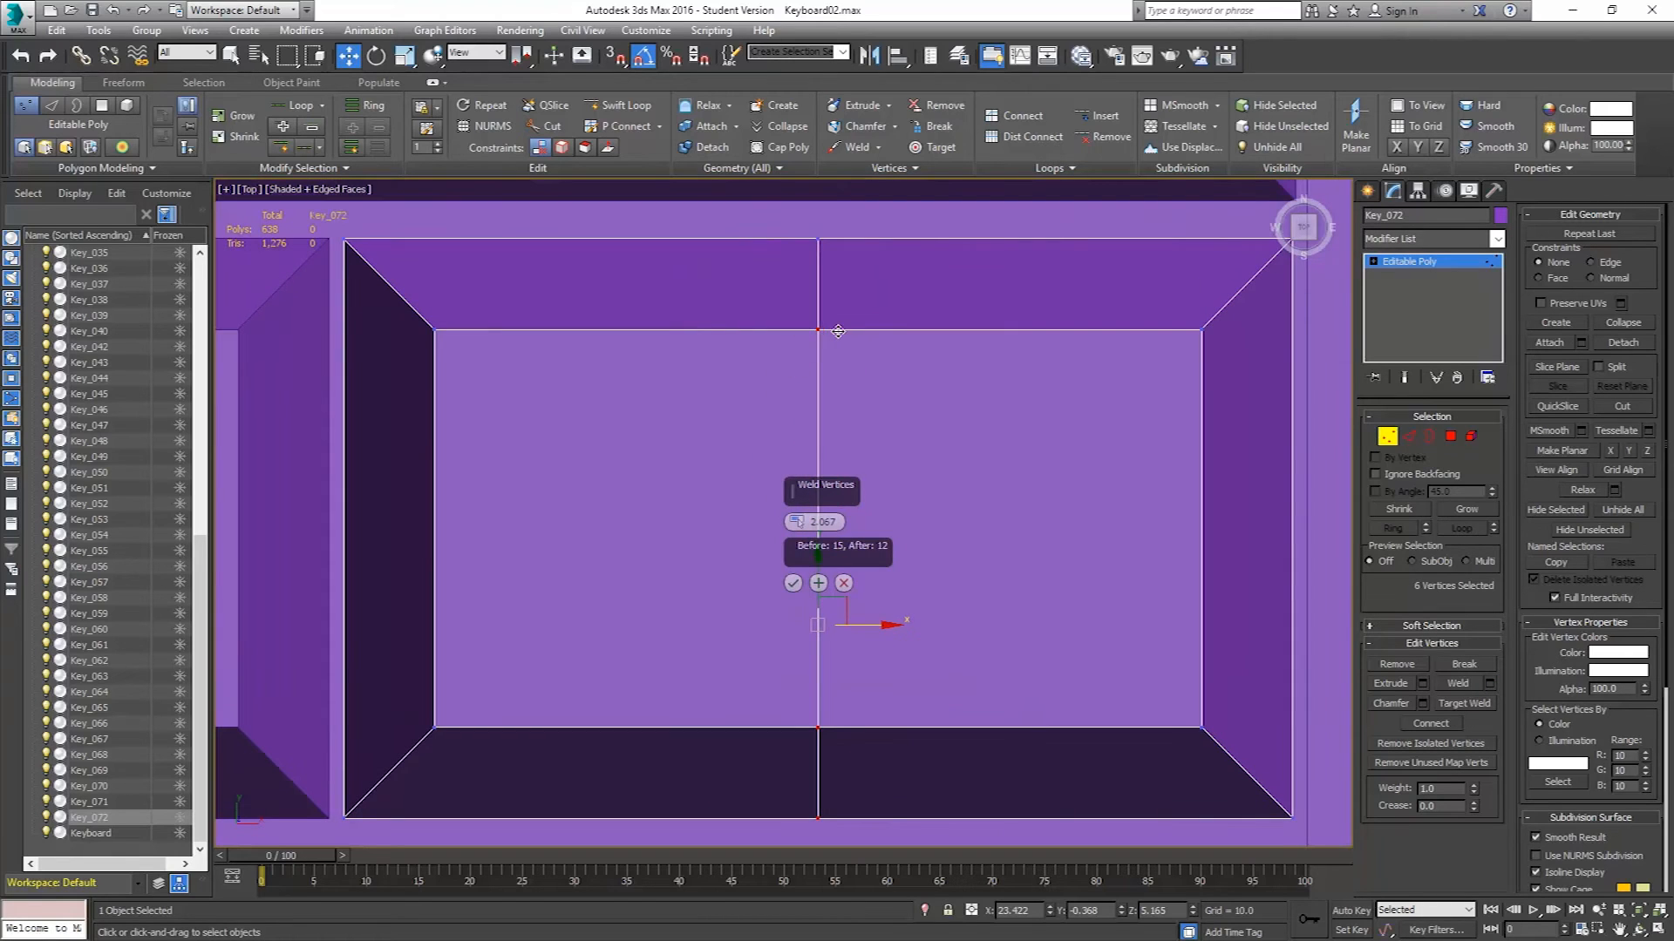
pyautogui.click(792, 583)
pyautogui.moveTo(815, 504); pyautogui.dragTo(800, 437, button='middle')
pyautogui.scroll(-5, 800, 438)
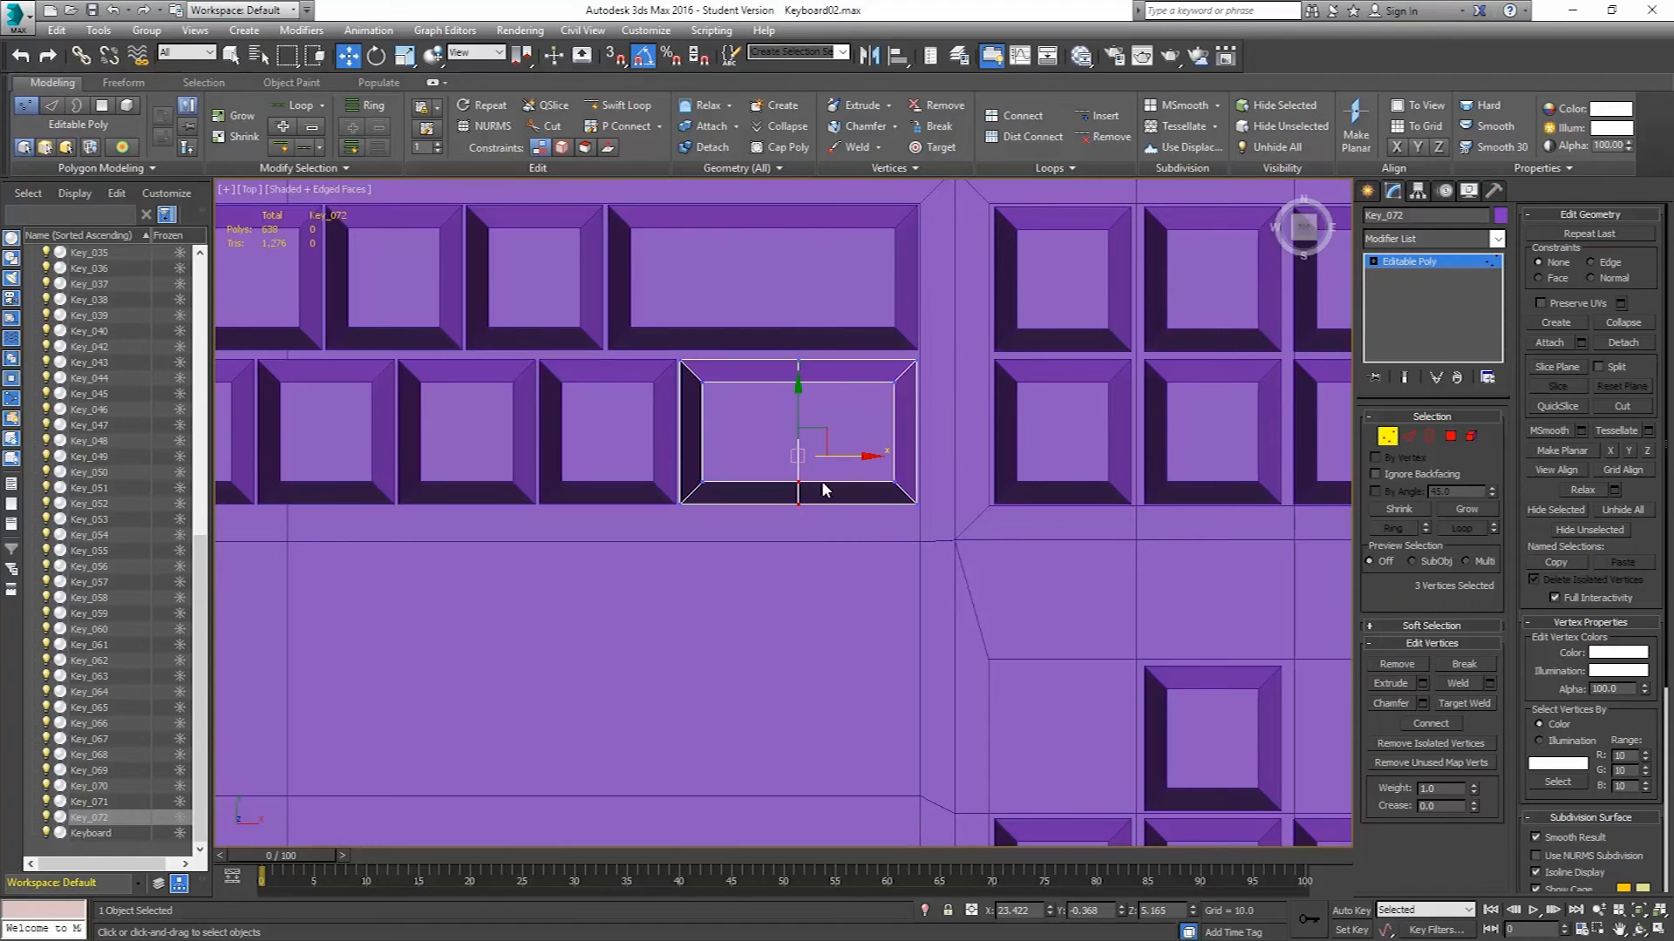
pyautogui.moveTo(819, 533); pyautogui.dragTo(926, 514, button='middle')
pyautogui.scroll(-5, 924, 514)
pyautogui.moveTo(712, 511); pyautogui.dragTo(975, 482, button='middle')
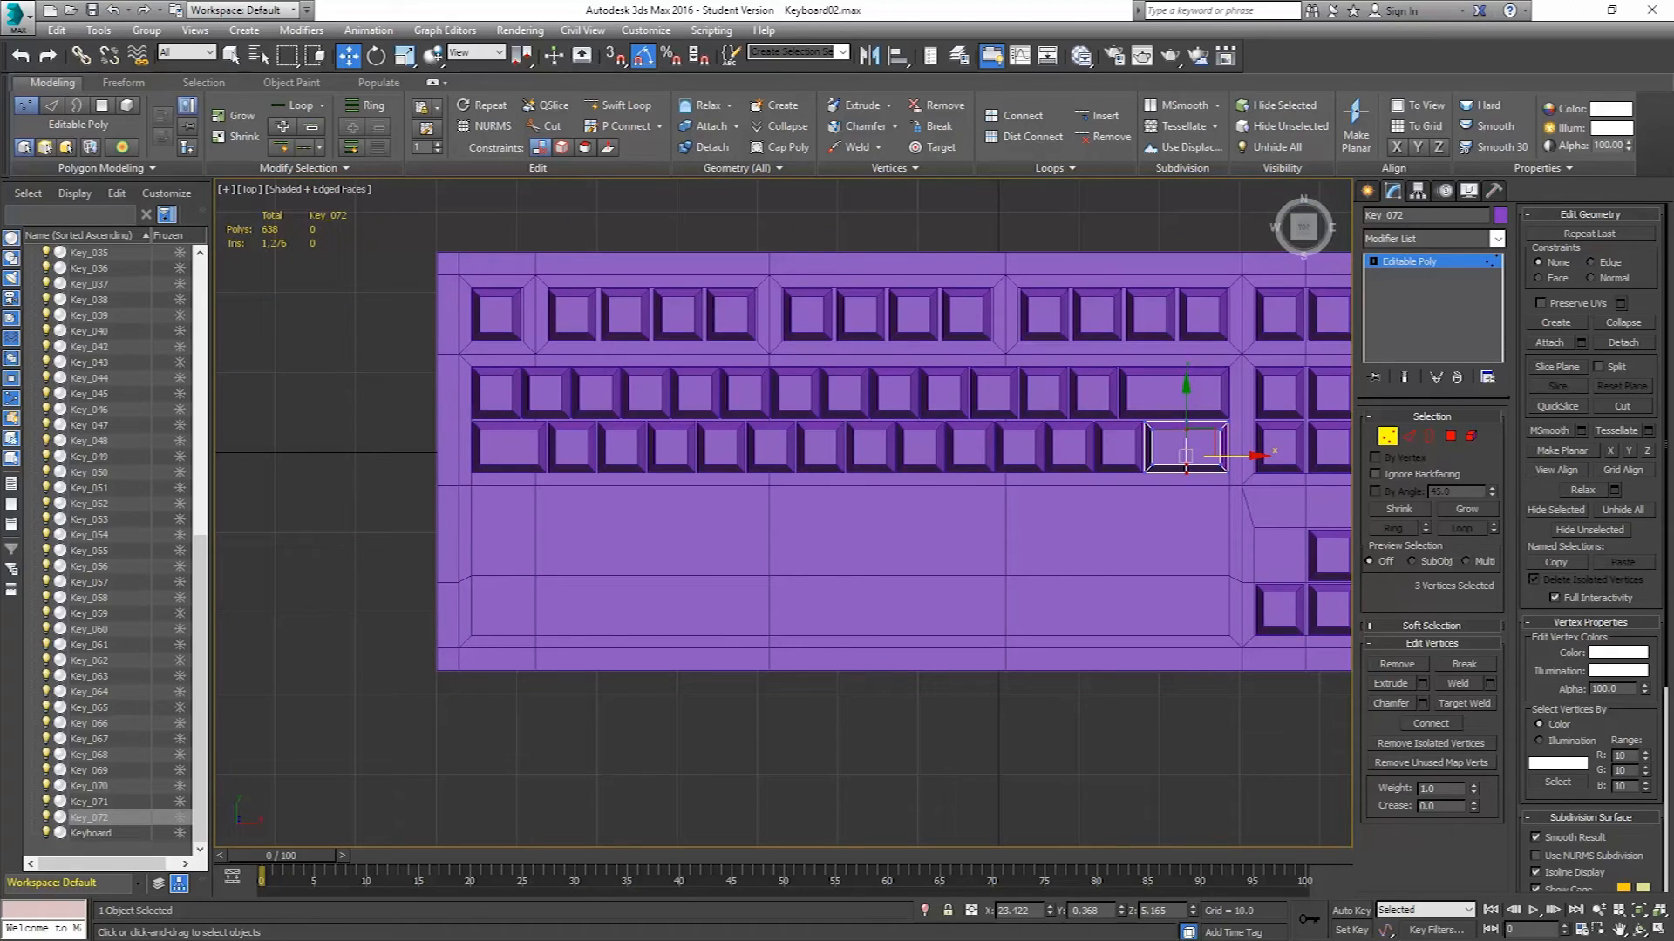
pyautogui.hotkey('alt', 'Tab')
pyautogui.click(1388, 440)
# Select the eleven square keys of the third key row, from the first letter key to the last.
pyautogui.click(571, 449)
pyautogui.keyDown('ctrl'); pyautogui.click(625, 455); pyautogui.keyUp('ctrl')
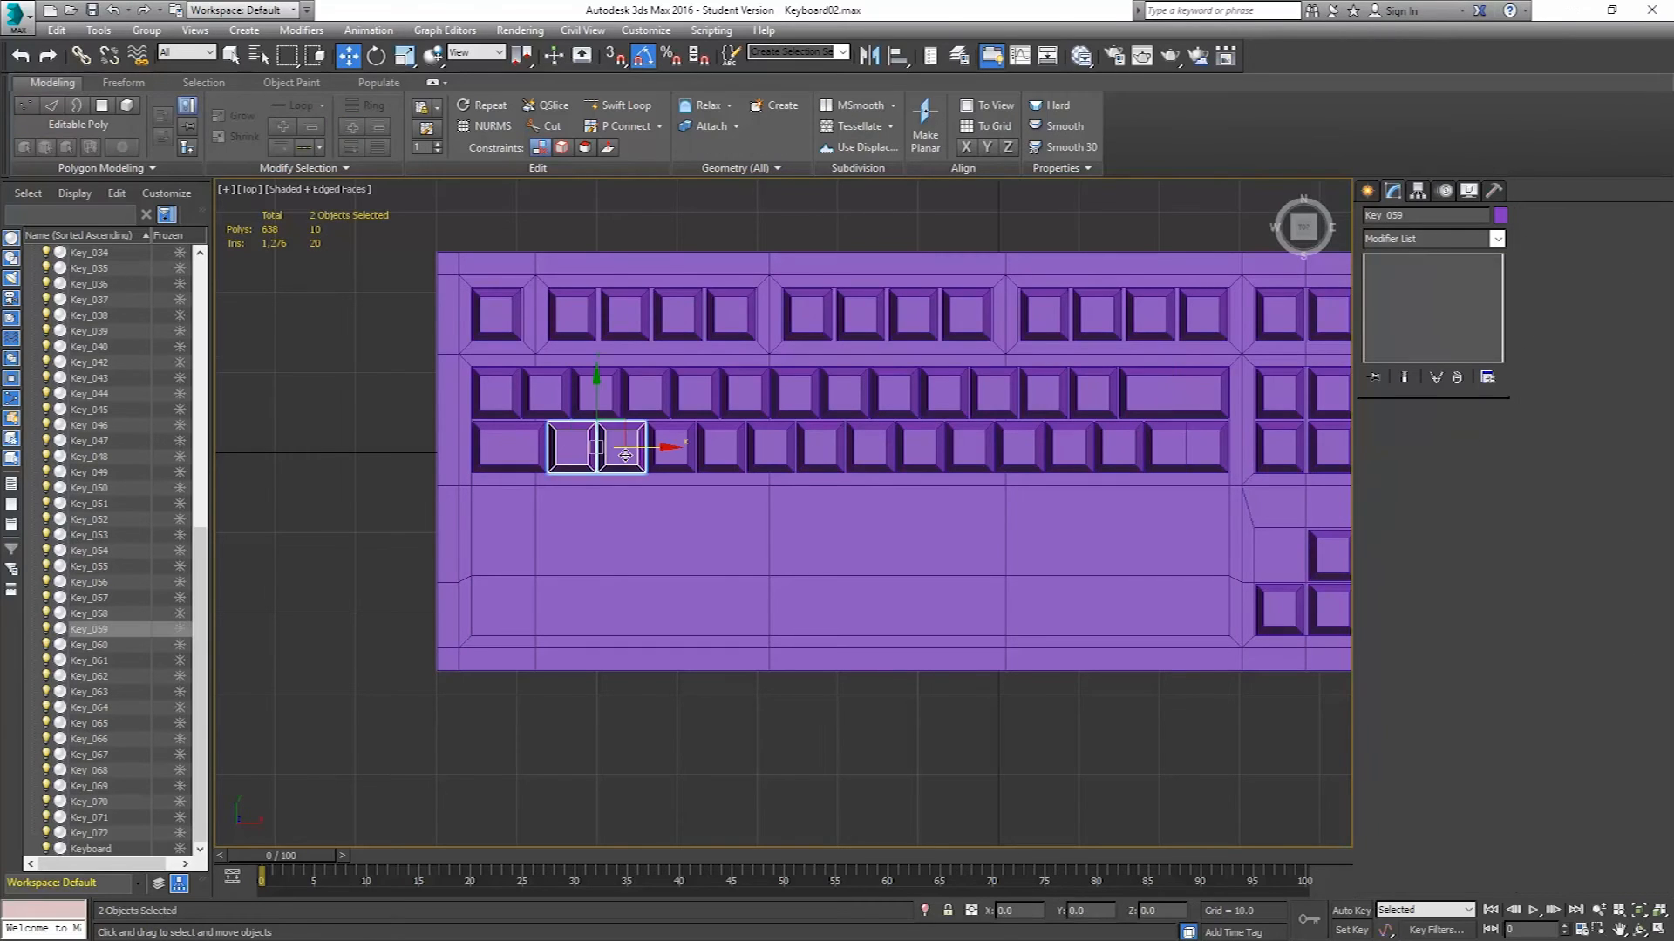
pyautogui.keyDown('ctrl'); pyautogui.click(671, 449); pyautogui.keyUp('ctrl')
pyautogui.keyDown('ctrl'); pyautogui.click(721, 449); pyautogui.keyUp('ctrl')
pyautogui.keyDown('ctrl'); pyautogui.click(770, 449); pyautogui.keyUp('ctrl')
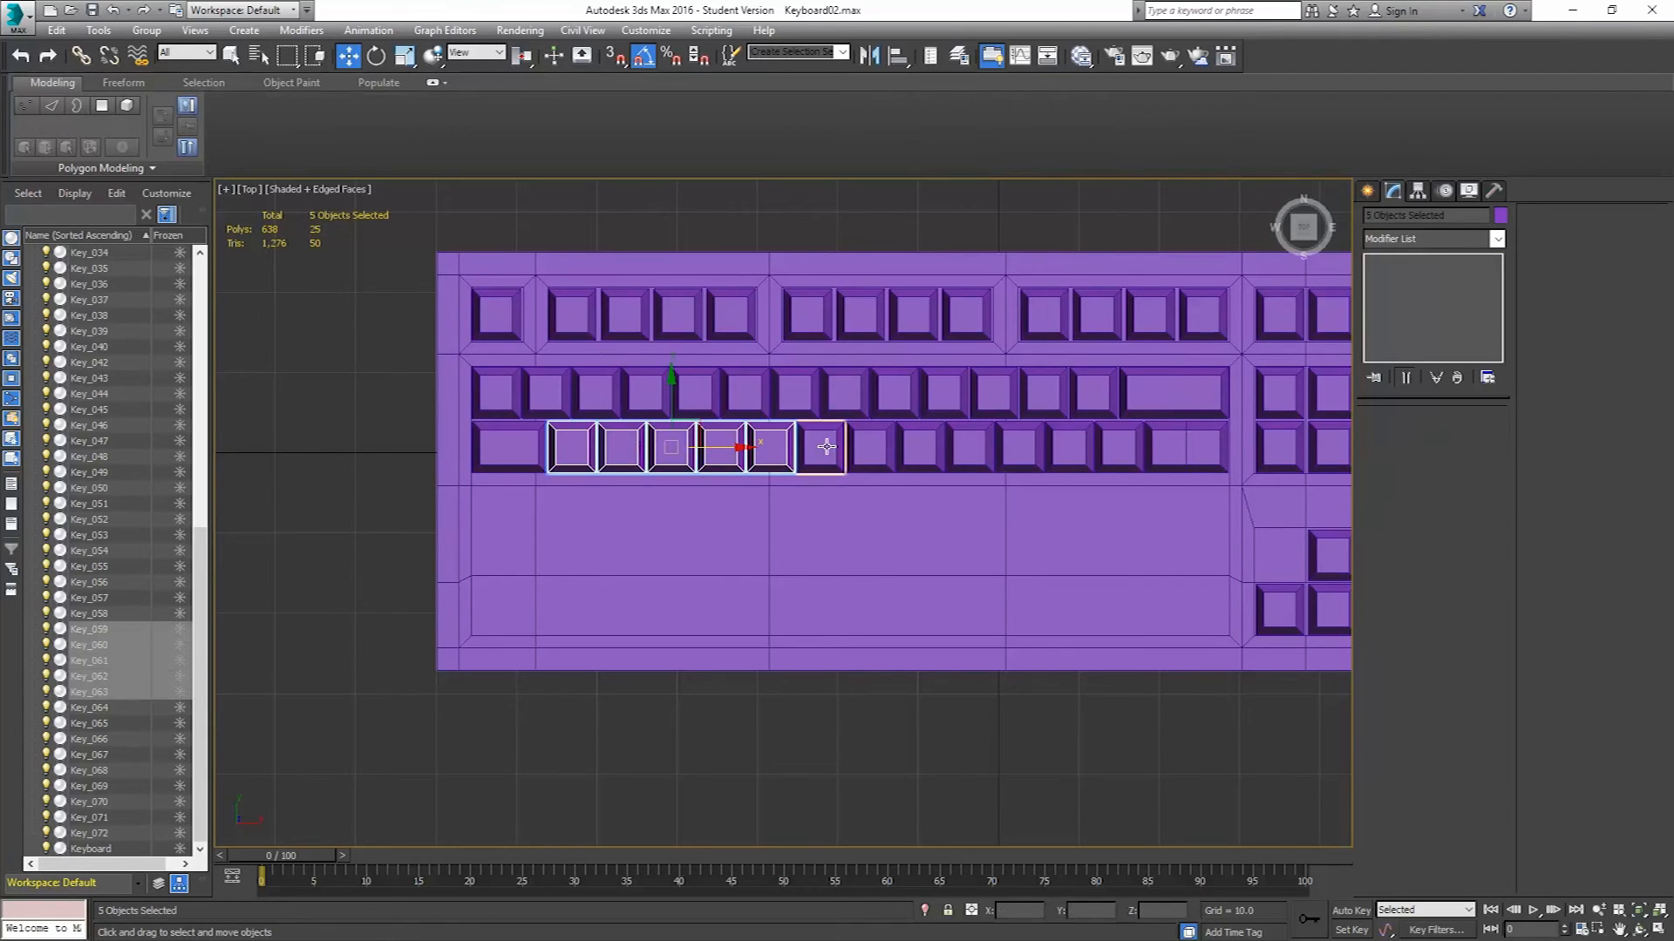
pyautogui.keyDown('ctrl'); pyautogui.click(823, 447); pyautogui.keyUp('ctrl')
pyautogui.keyDown('ctrl'); pyautogui.click(870, 446); pyautogui.keyUp('ctrl')
pyautogui.keyDown('ctrl'); pyautogui.click(920, 445); pyautogui.keyUp('ctrl')
pyautogui.keyDown('ctrl'); pyautogui.click(970, 442); pyautogui.keyUp('ctrl')
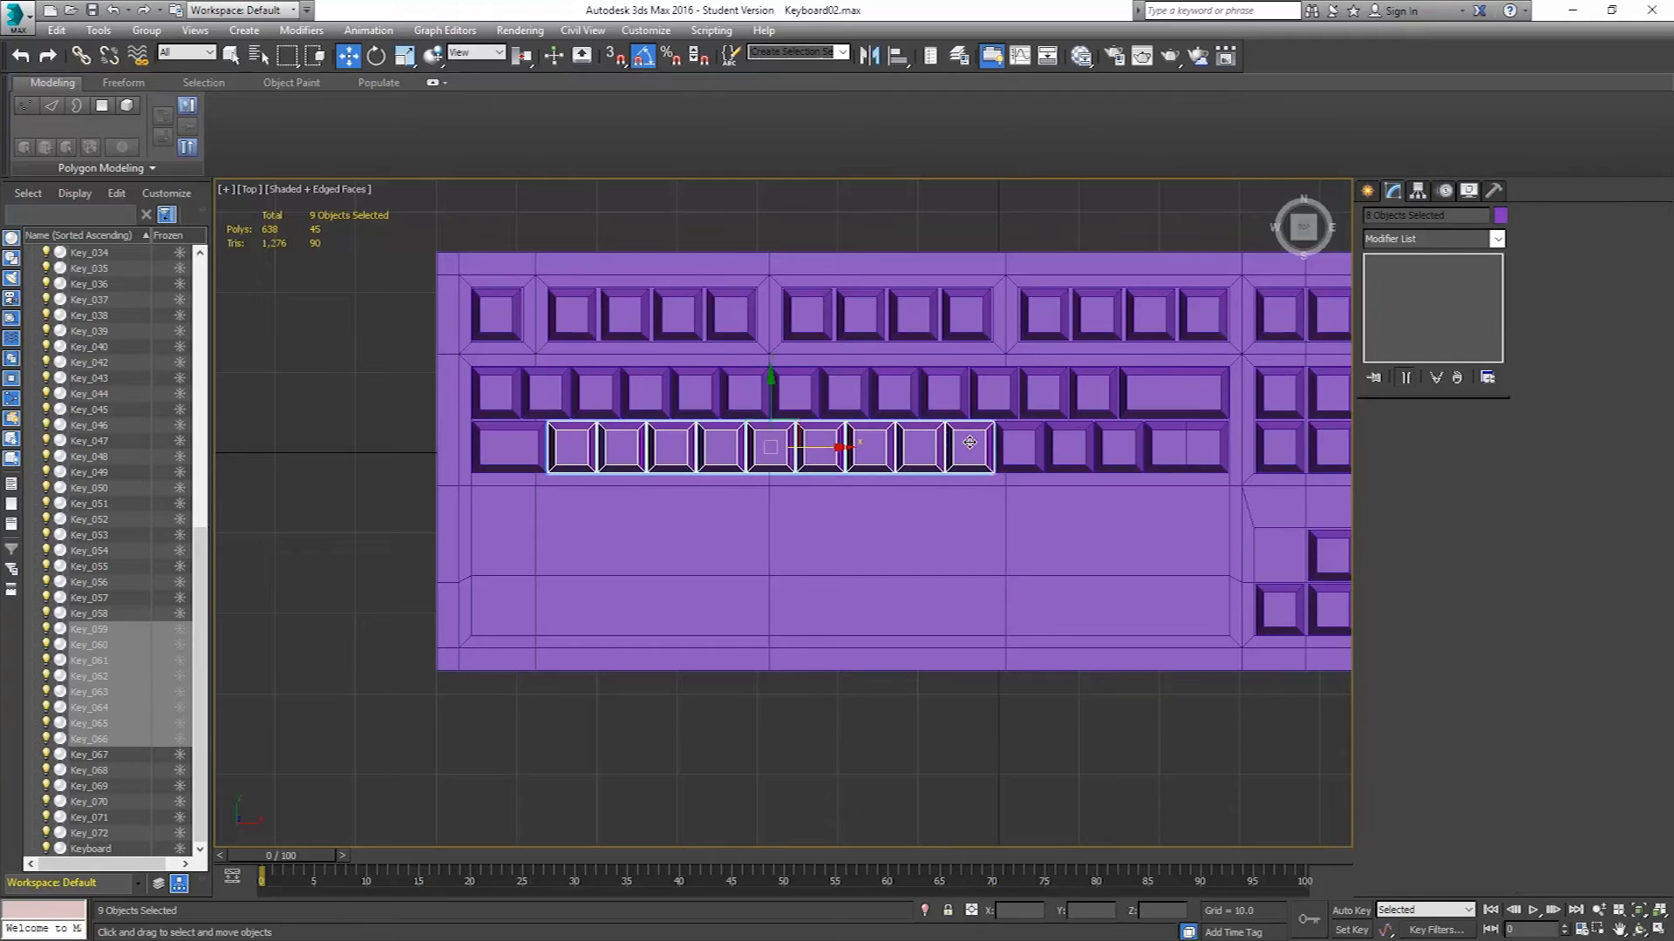
pyautogui.keyDown('ctrl'); pyautogui.click(1019, 447); pyautogui.keyUp('ctrl')
pyautogui.keyDown('ctrl'); pyautogui.click(1069, 448); pyautogui.keyUp('ctrl')
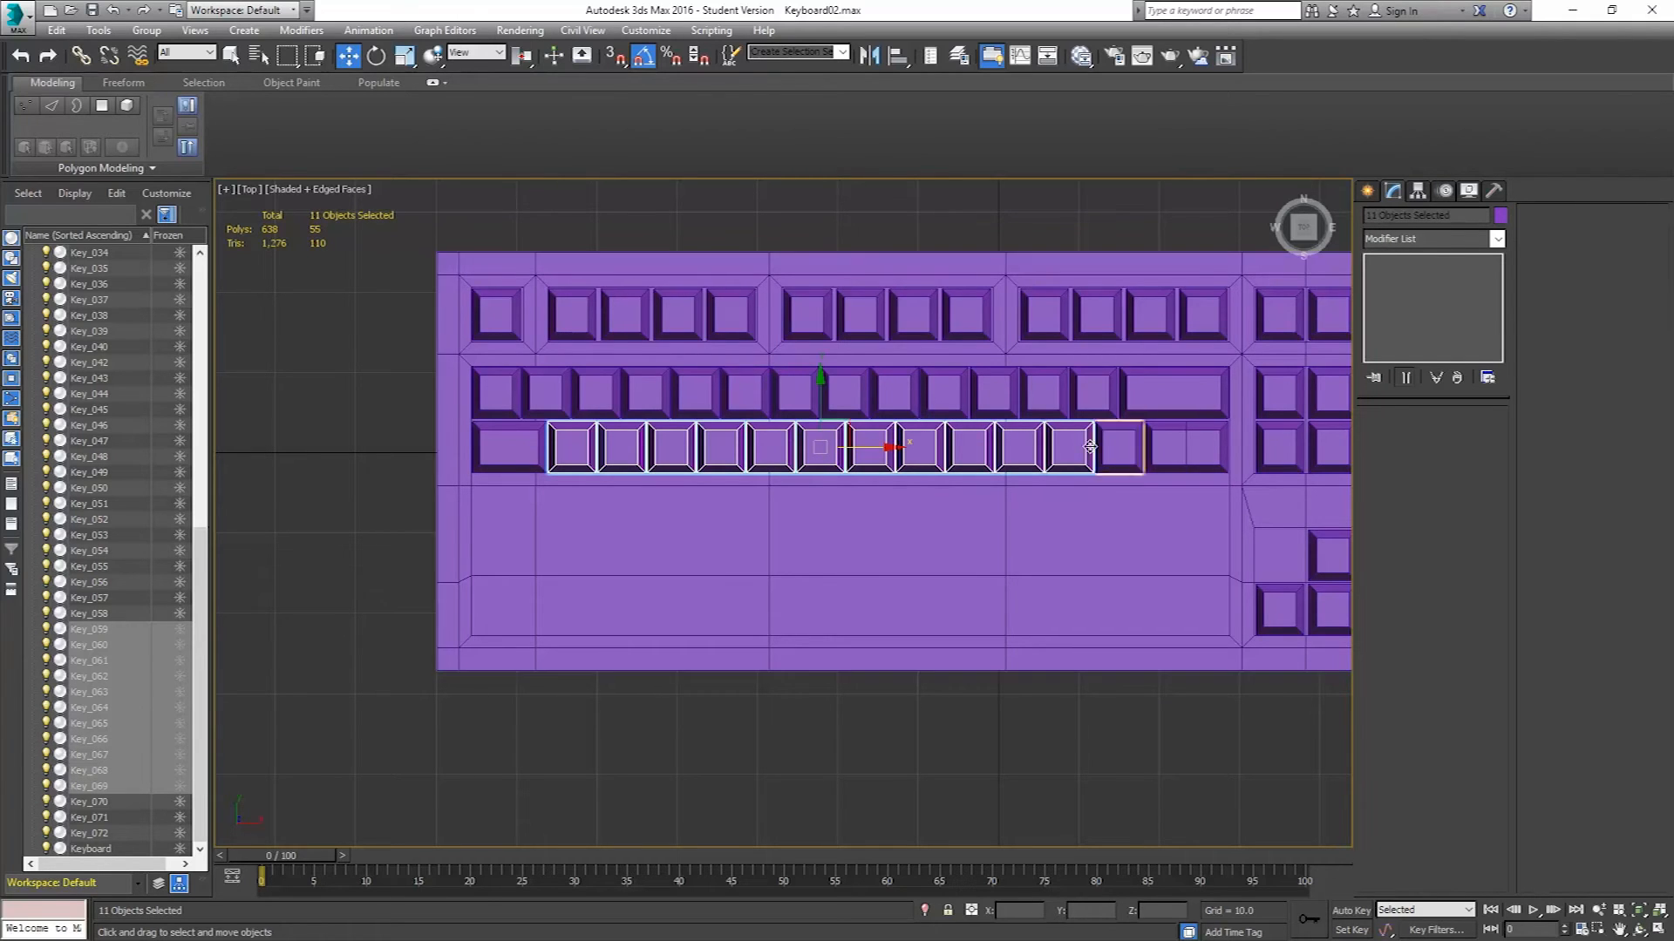
# Clone the eleven selected keys as copies down into the row below.
pyautogui.moveTo(1025, 475); pyautogui.dragTo(726, 480, button='middle')
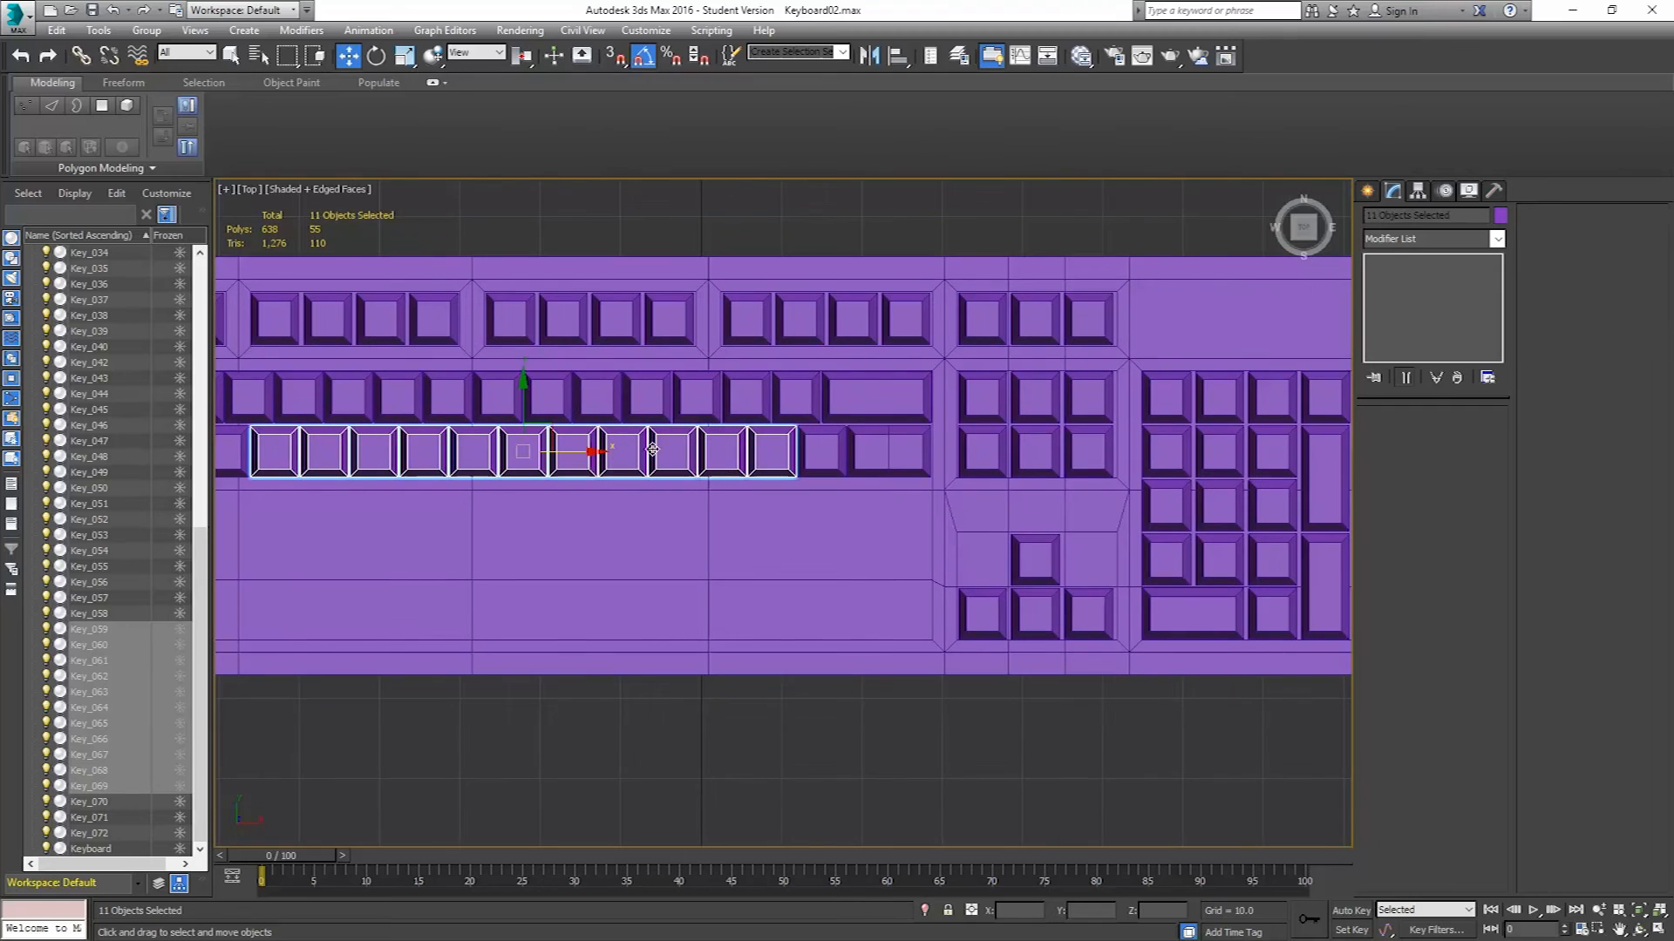
pyautogui.keyDown('shift'); pyautogui.moveTo(549, 429); pyautogui.dragTo(899, 478); pyautogui.keyUp('shift')
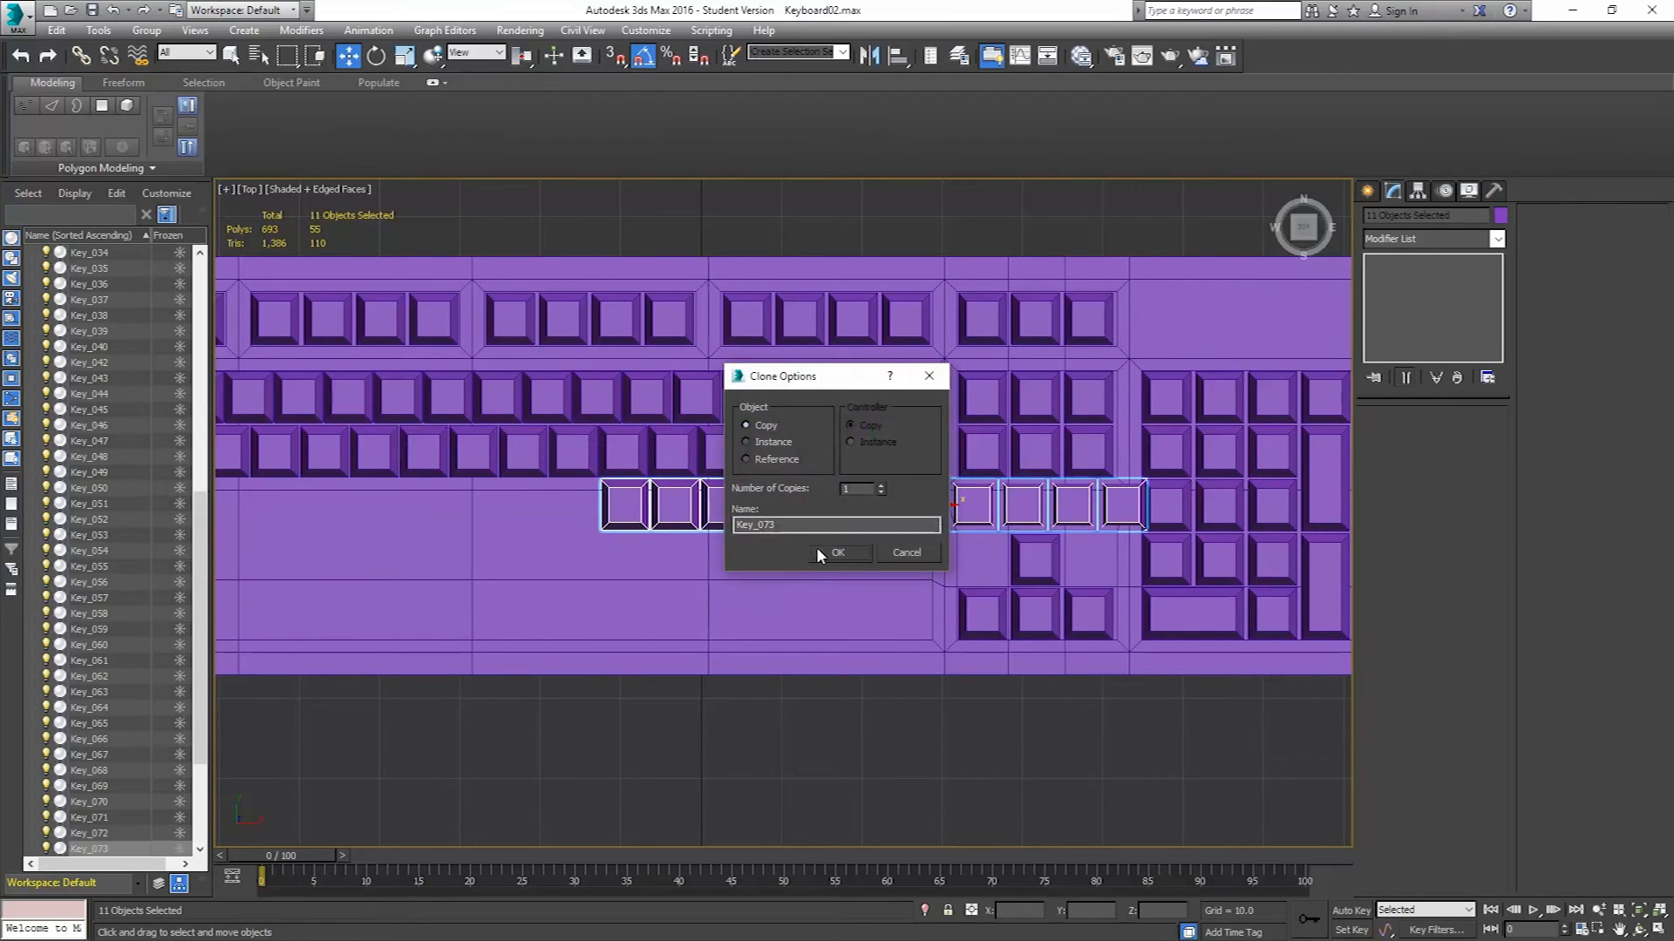
pyautogui.click(842, 549)
# Position the cloned row of keys just below the third row.
pyautogui.moveTo(1025, 528); pyautogui.dragTo(921, 510, button='middle')
pyautogui.scroll(5, 972, 464)
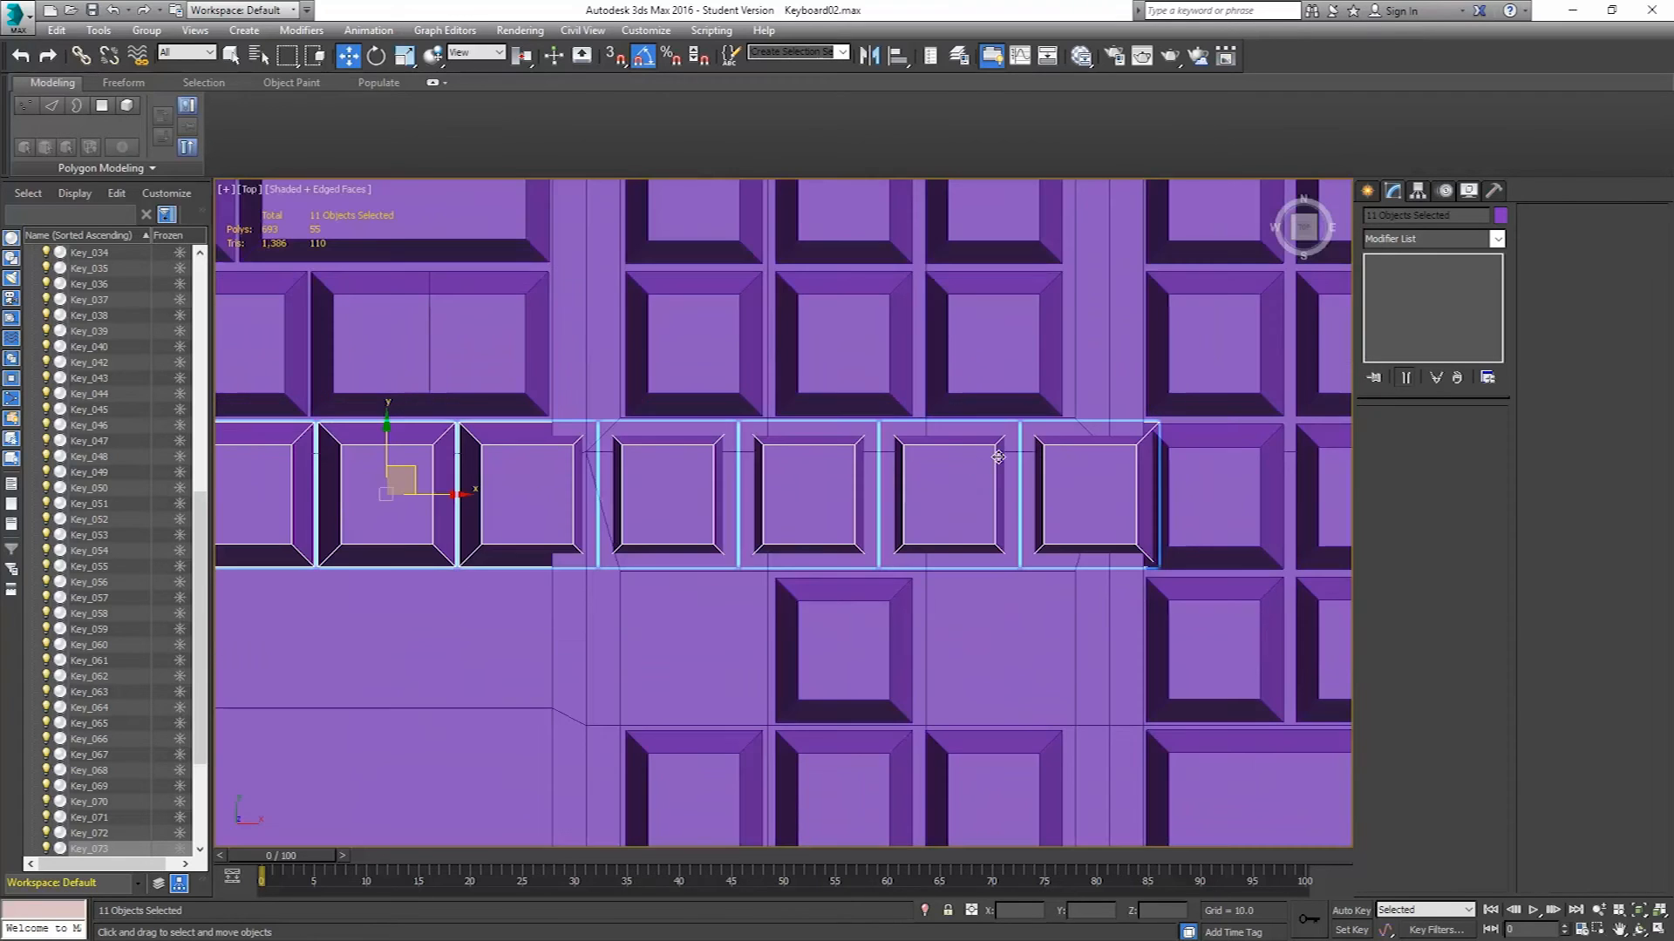
pyautogui.scroll(3, 1105, 484)
pyautogui.moveTo(1124, 489); pyautogui.dragTo(896, 493, button='middle')
pyautogui.moveTo(883, 491); pyautogui.dragTo(882, 496)
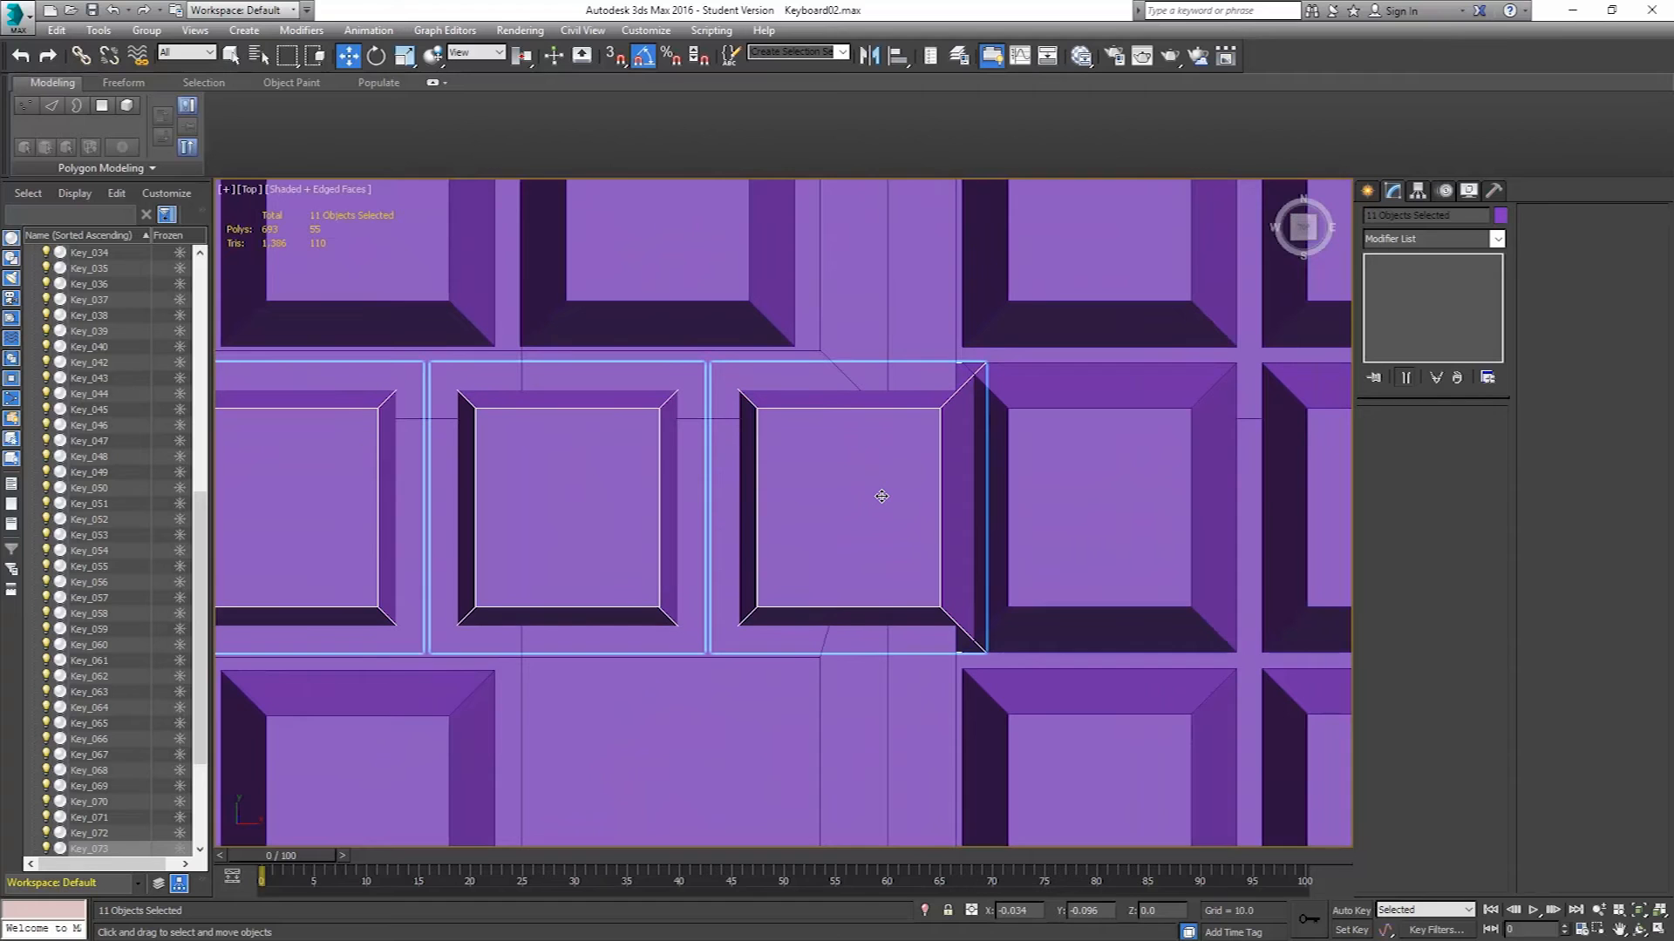
pyautogui.scroll(-7, 843, 468)
pyautogui.moveTo(545, 496); pyautogui.dragTo(1190, 498, button='middle')
pyautogui.moveTo(1214, 478); pyautogui.dragTo(740, 470)
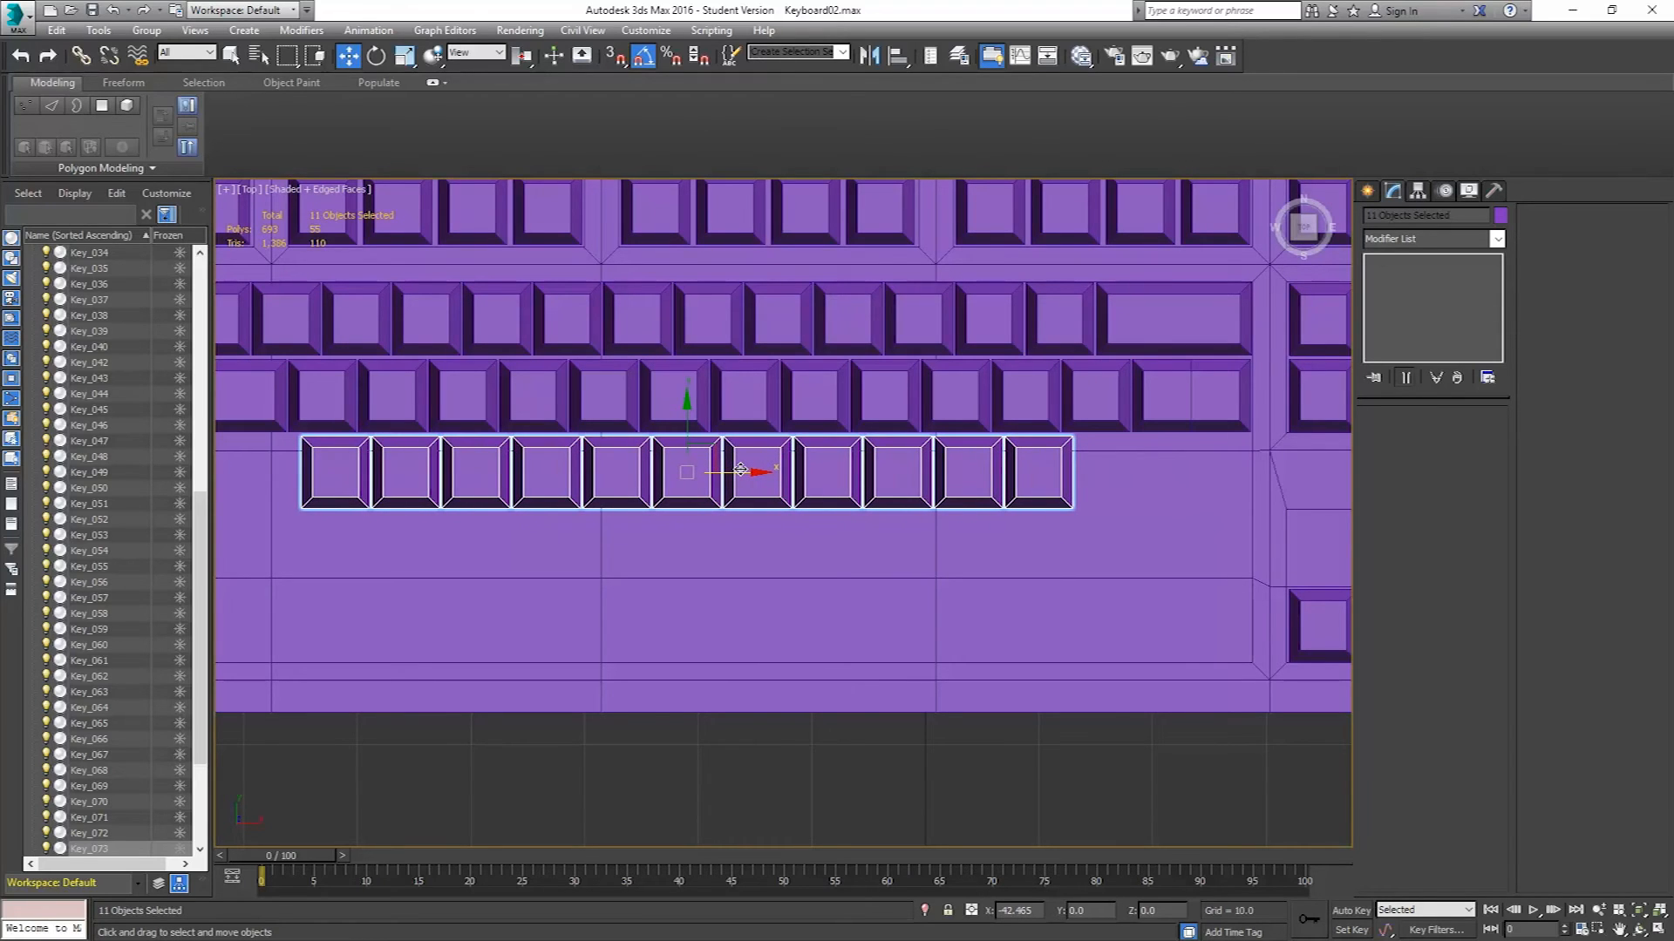
pyautogui.moveTo(740, 470); pyautogui.dragTo(742, 469)
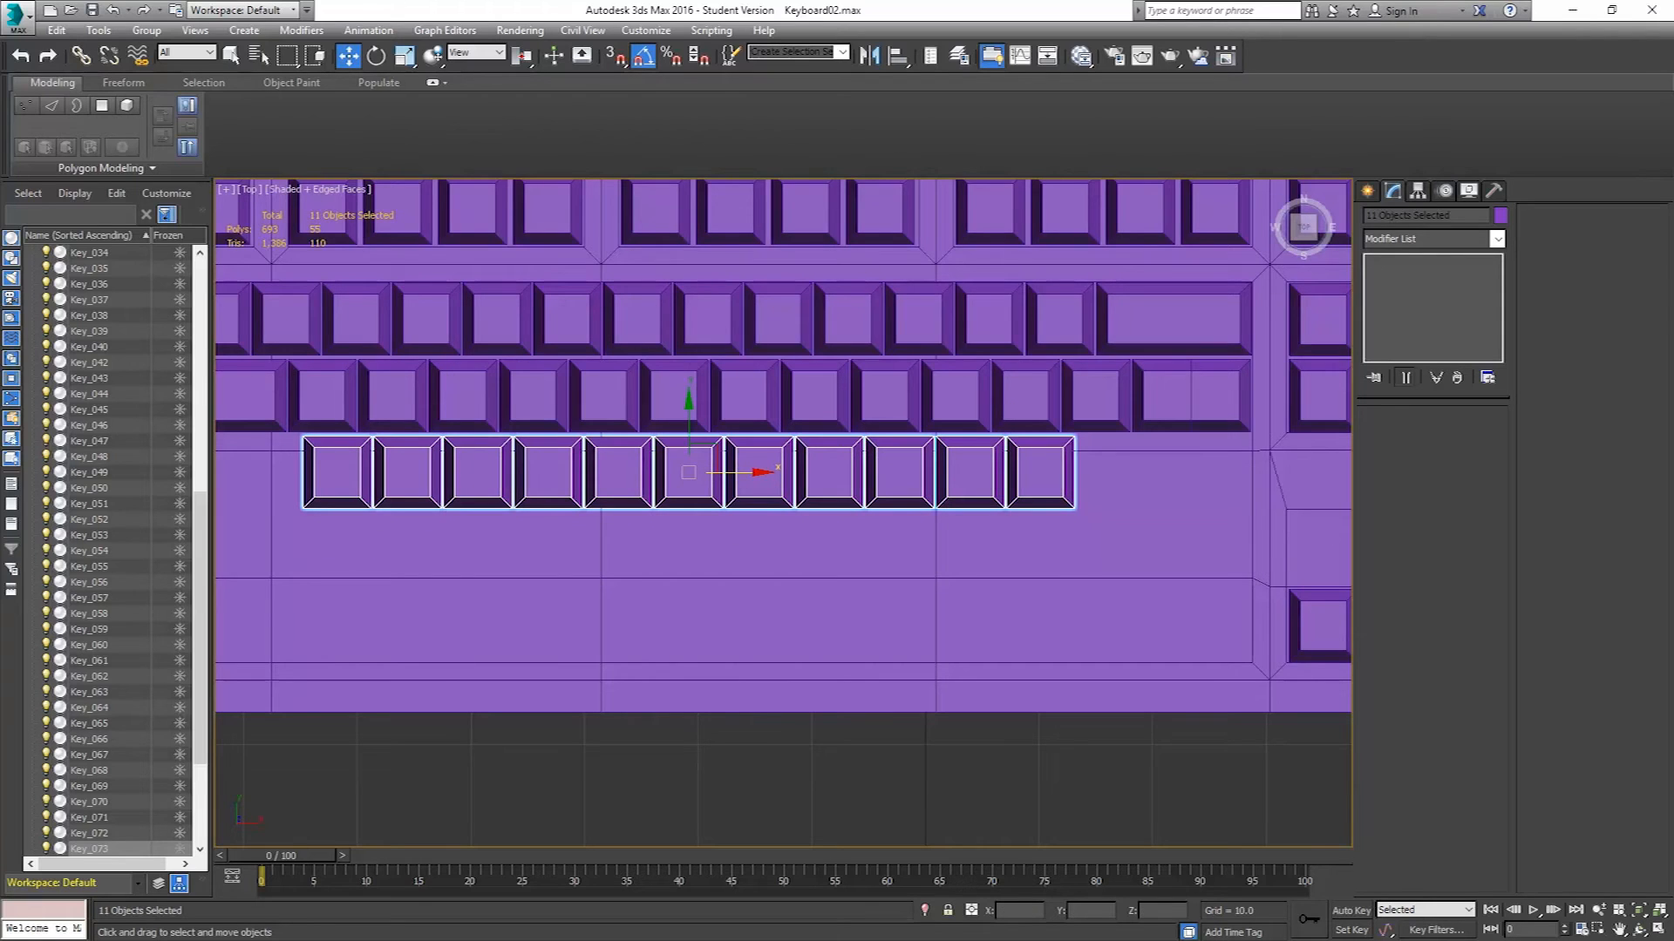
# Shift the cloned row of keys to the right to match the reference layout.
pyautogui.hotkey('alt', 'Tab')
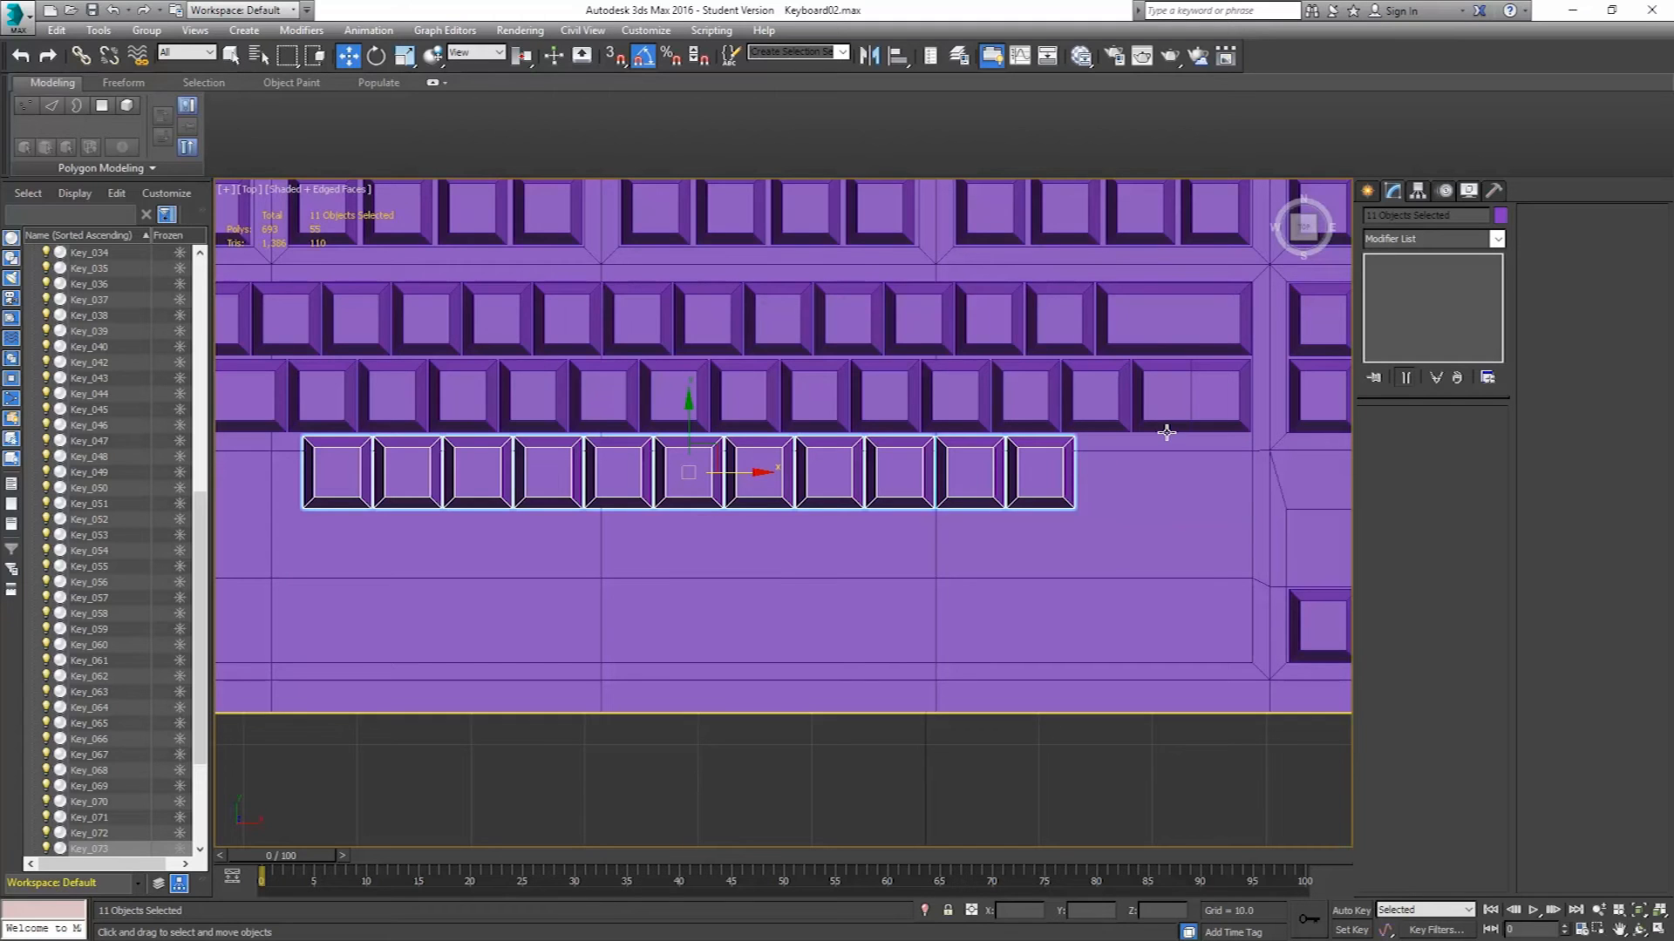
pyautogui.moveTo(784, 362); pyautogui.dragTo(787, 399, button='middle')
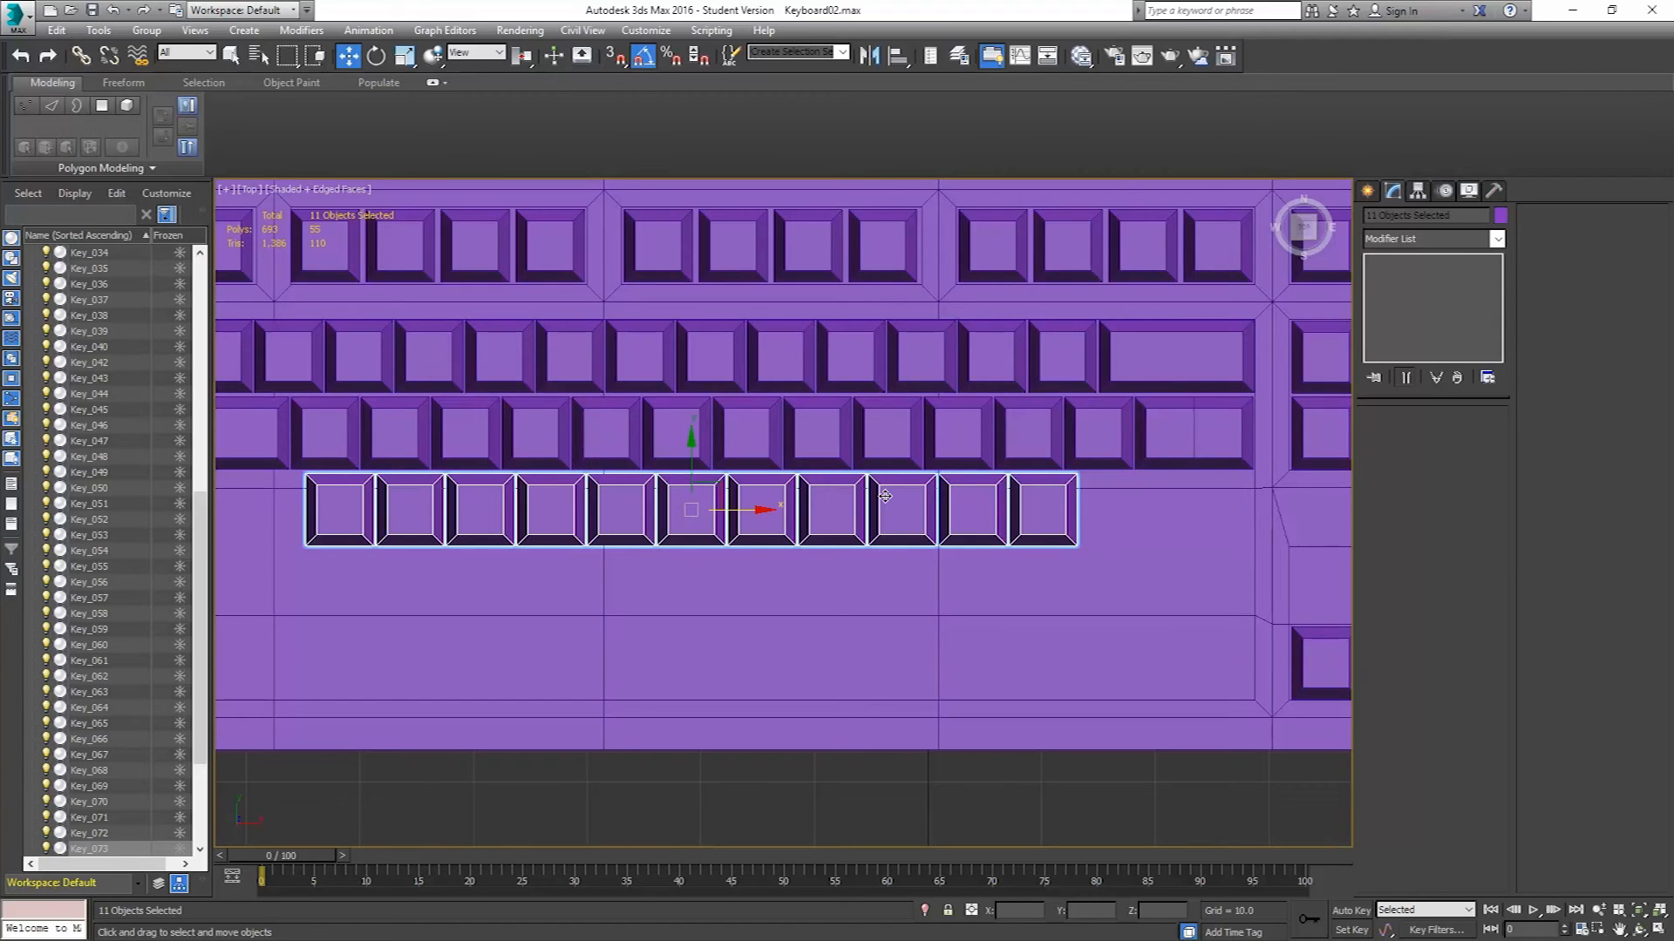
pyautogui.moveTo(767, 485); pyautogui.dragTo(846, 484, button='middle')
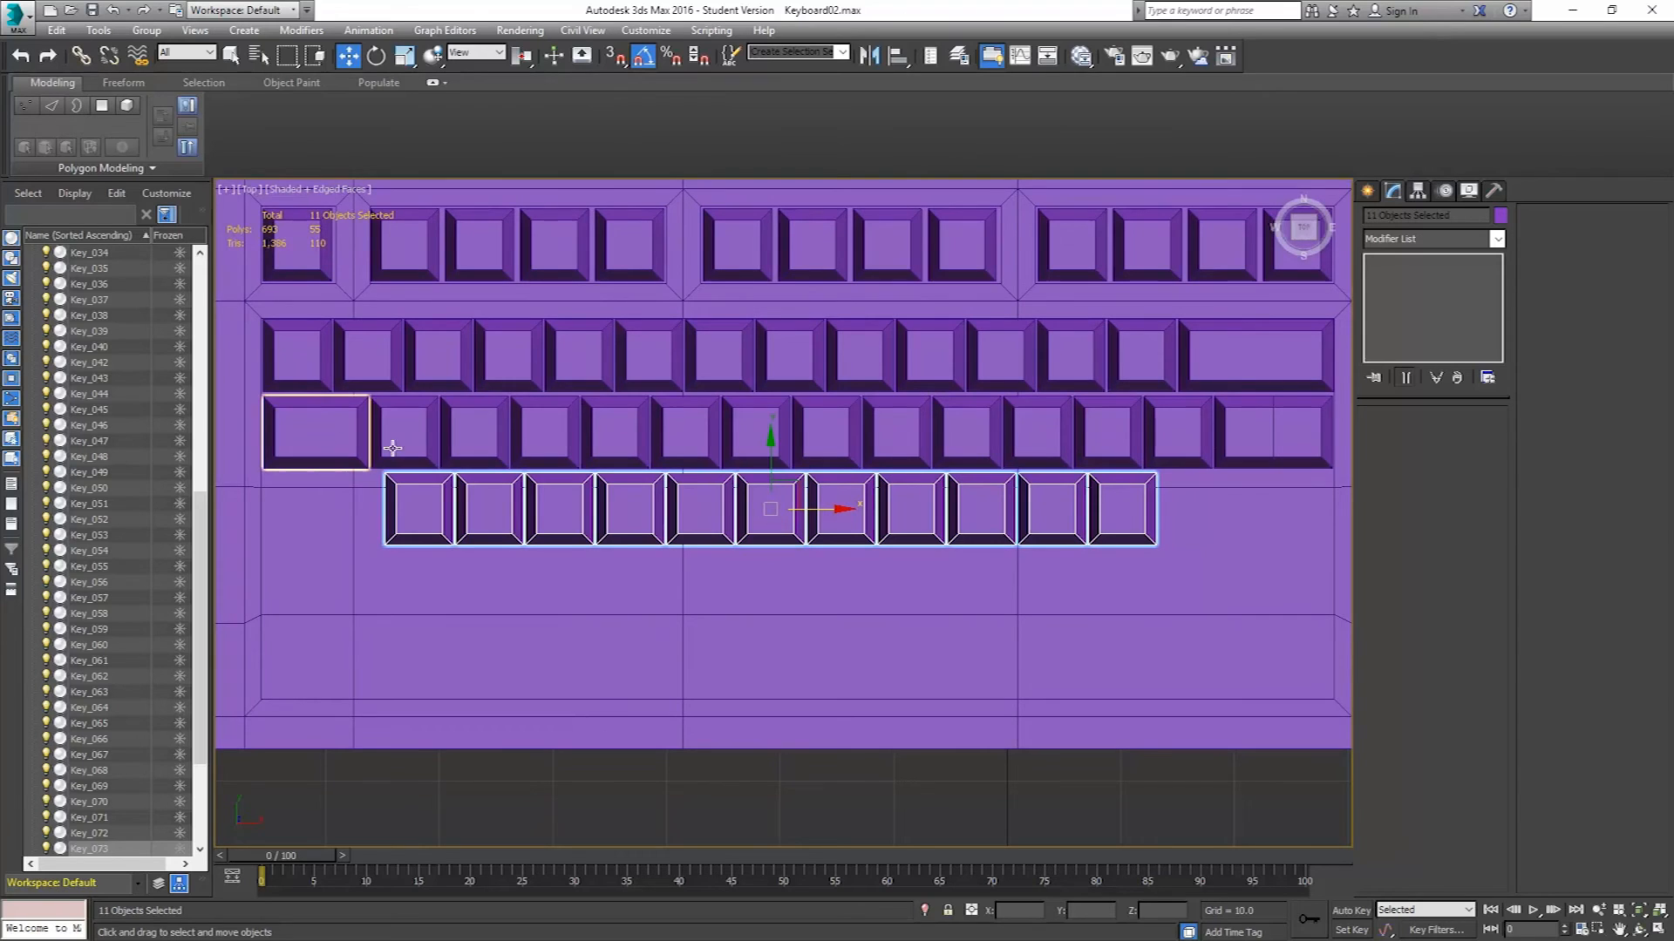
# Compare with the reference image and clone the wide key from the row above down to the right end of the new row.
pyautogui.click(1271, 436)
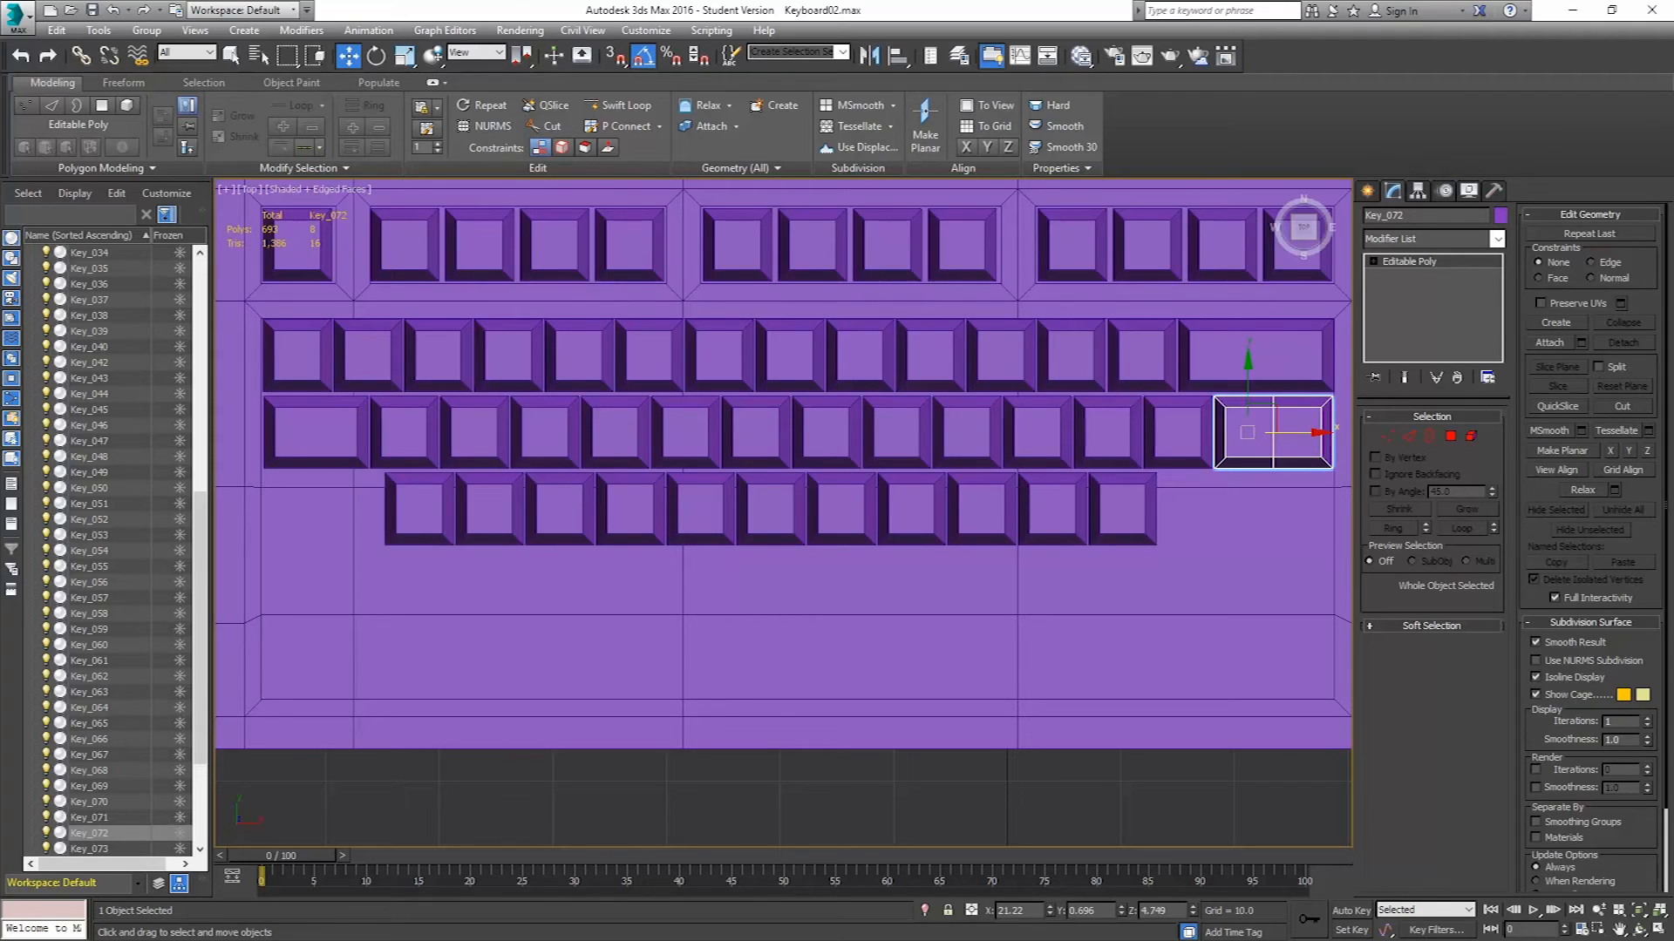
pyautogui.hotkey('alt', 'Tab')
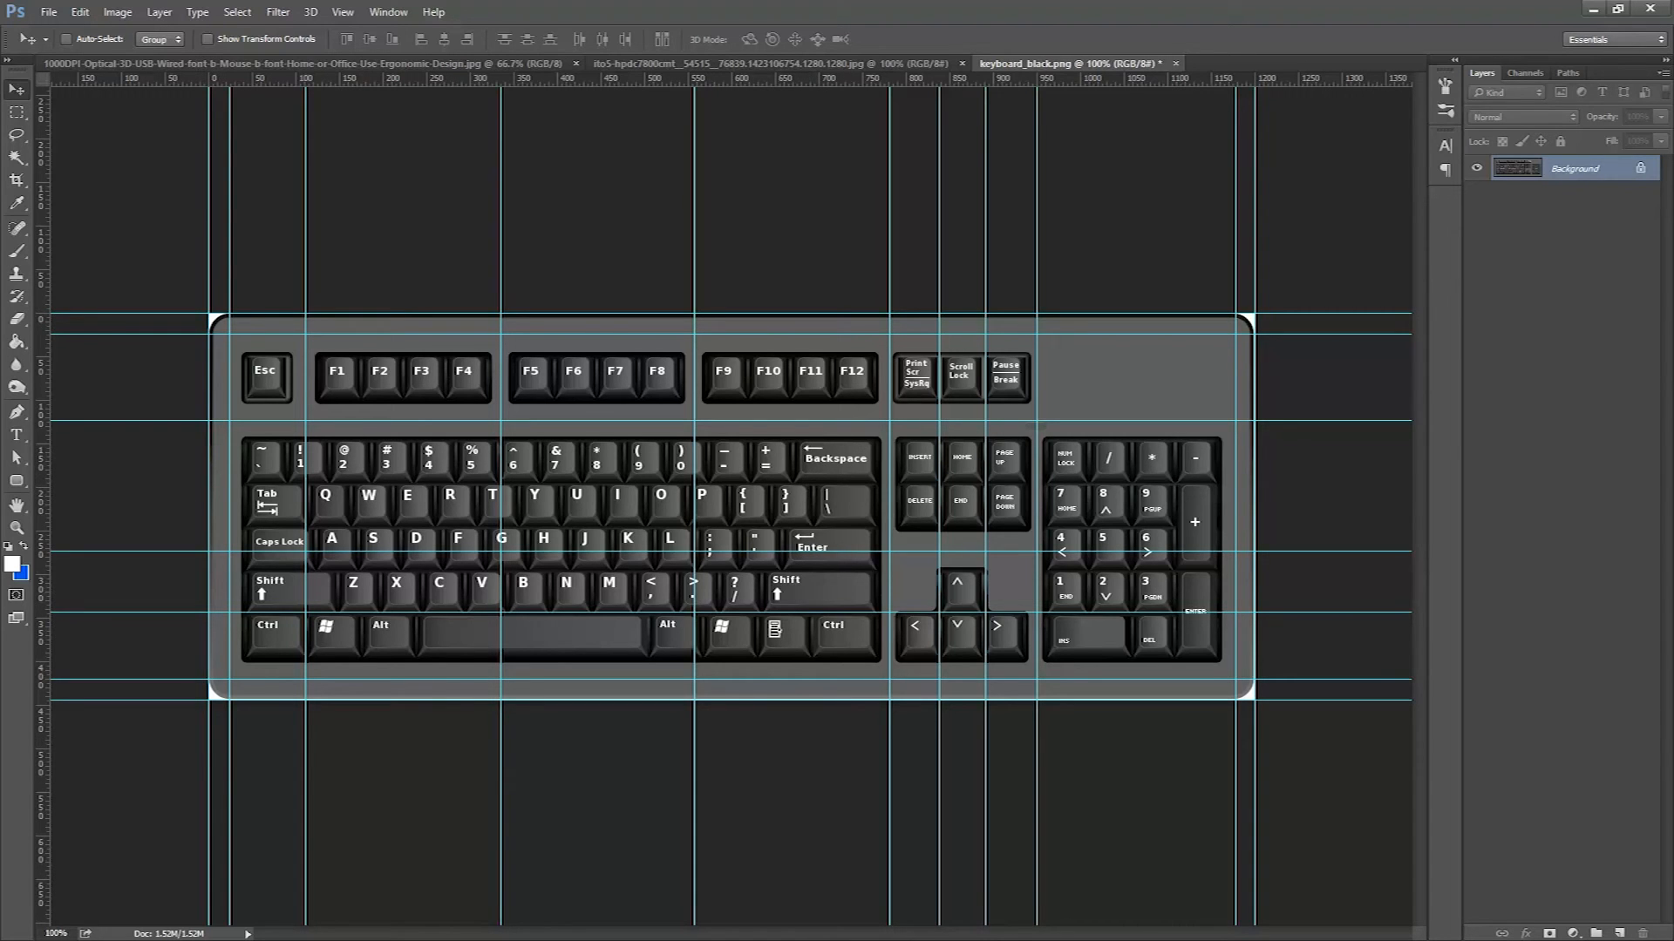
pyautogui.hotkey('alt', 'Tab')
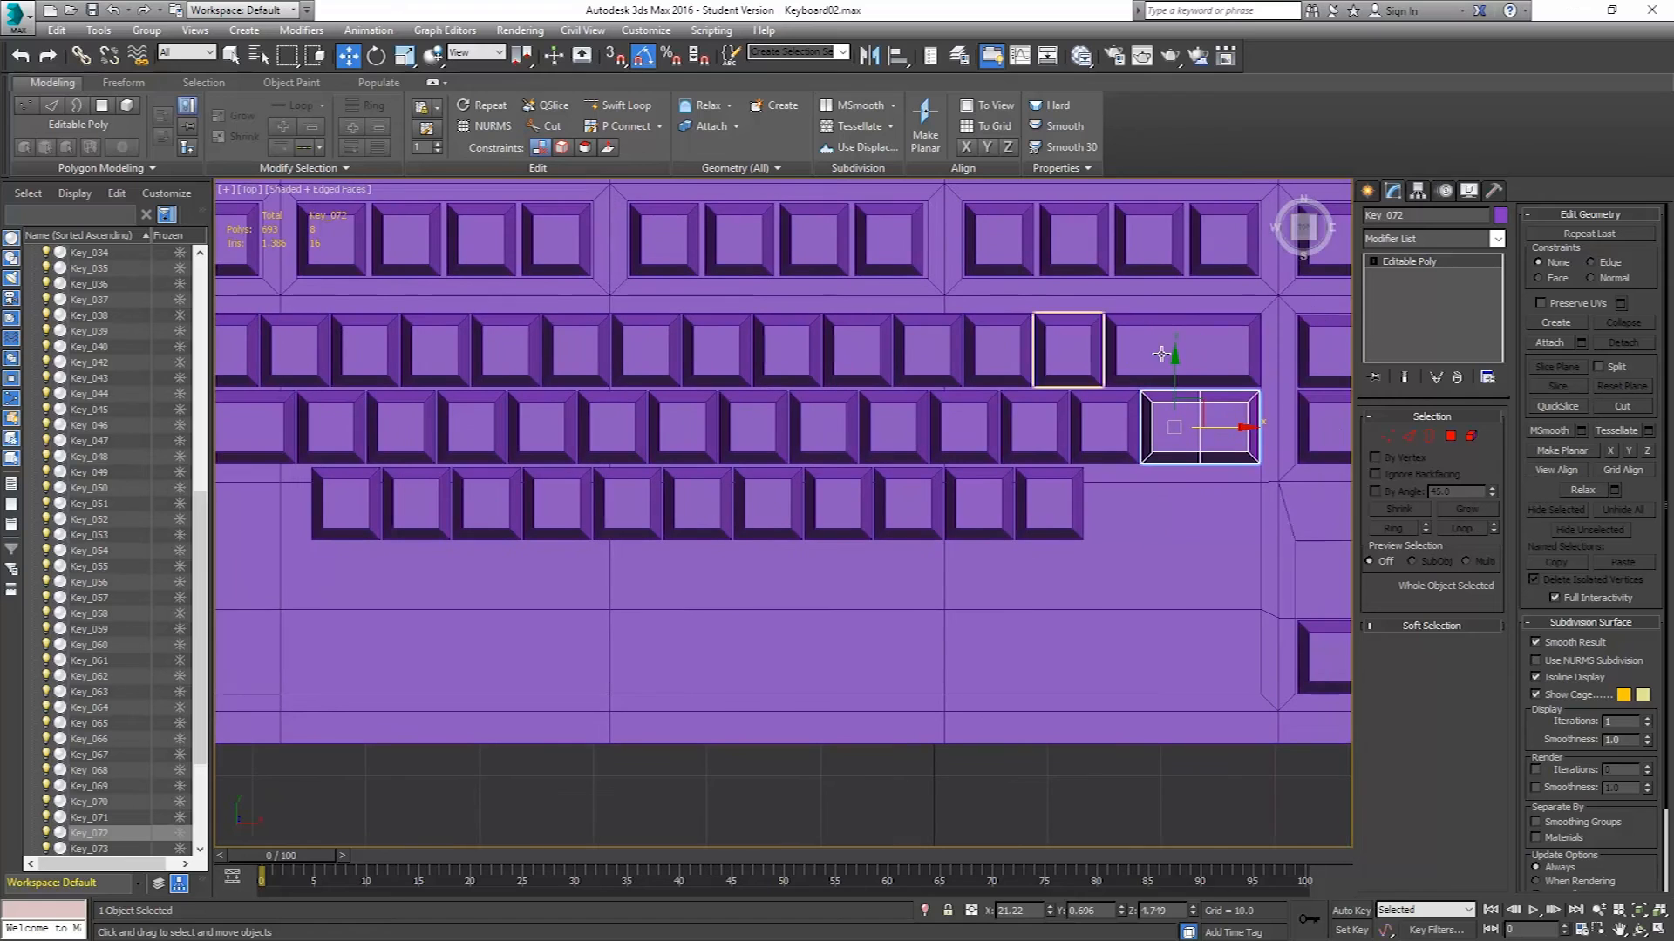
pyautogui.click(1151, 349)
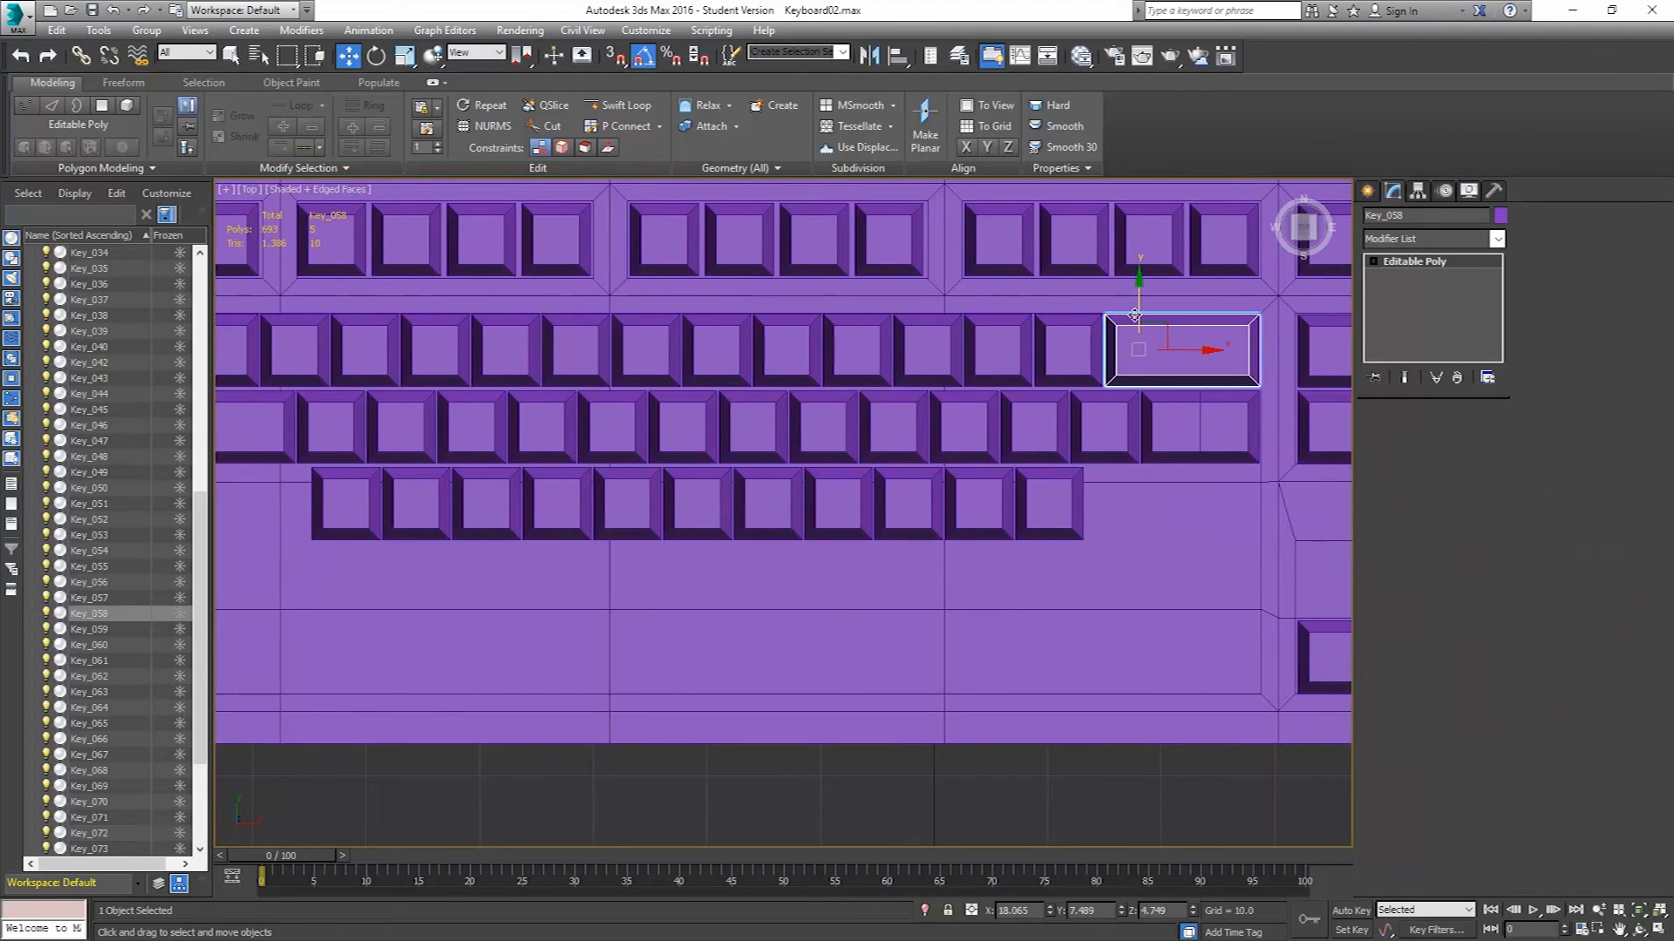
pyautogui.keyDown('shift'); pyautogui.moveTo(1136, 300); pyautogui.dragTo(1108, 502); pyautogui.keyUp('shift')
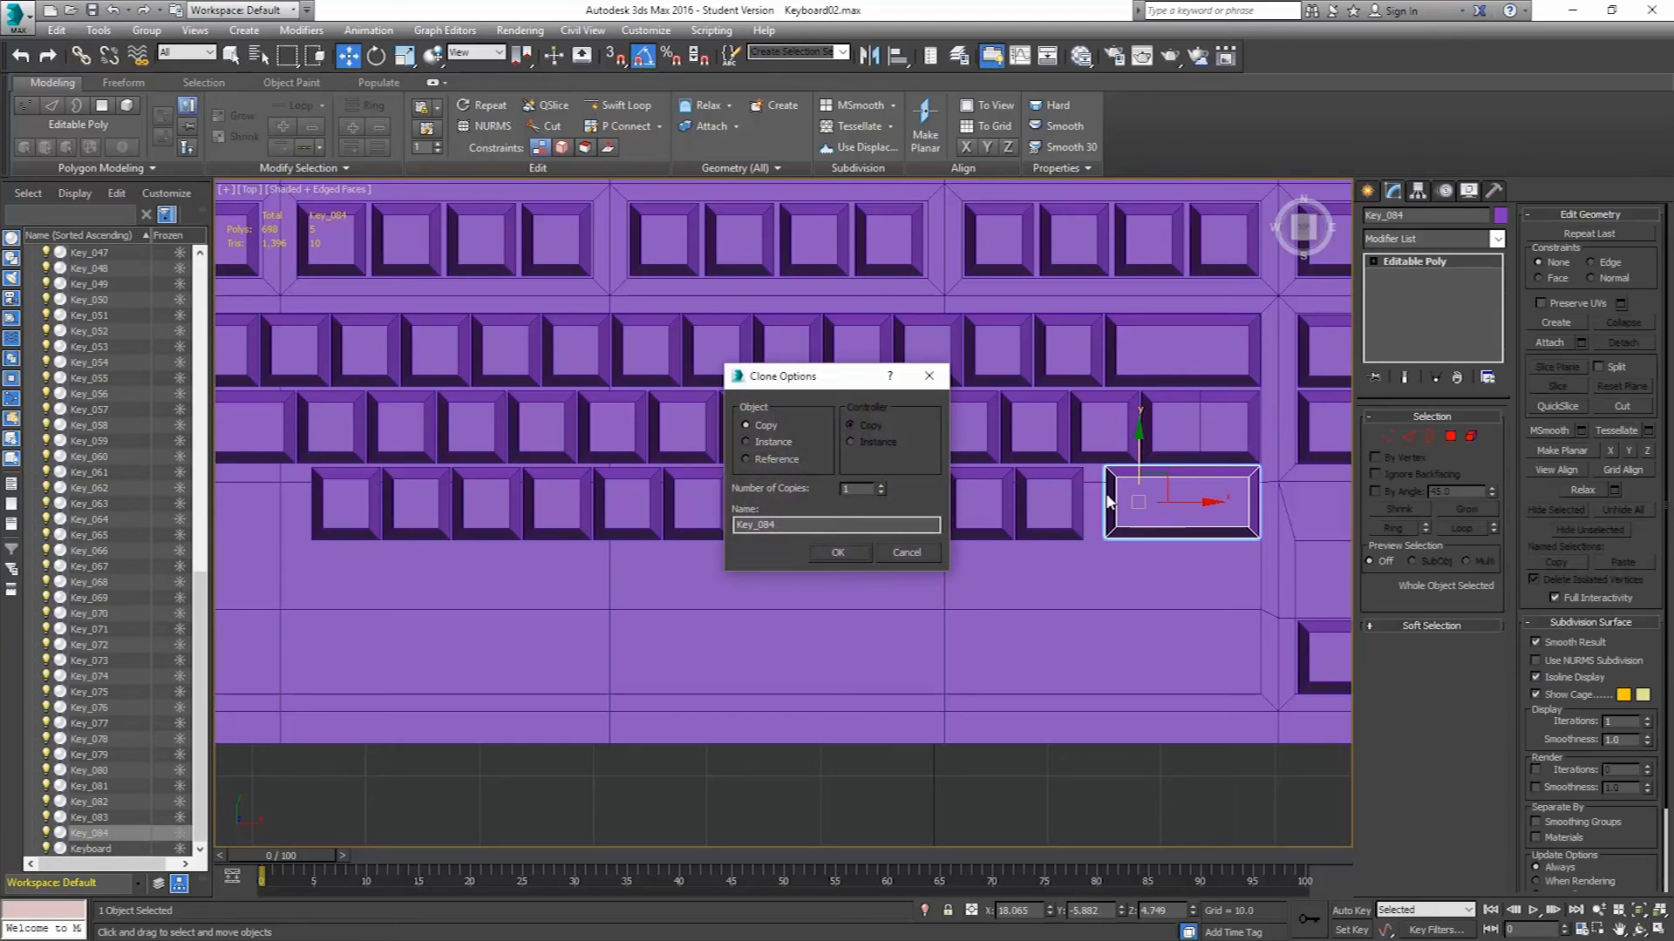
pyautogui.click(850, 551)
# Lengthen the cloned wide key by moving its left-edge vertices further left.
pyautogui.moveTo(734, 473); pyautogui.dragTo(697, 463, button='middle')
pyautogui.scroll(3, 1168, 513)
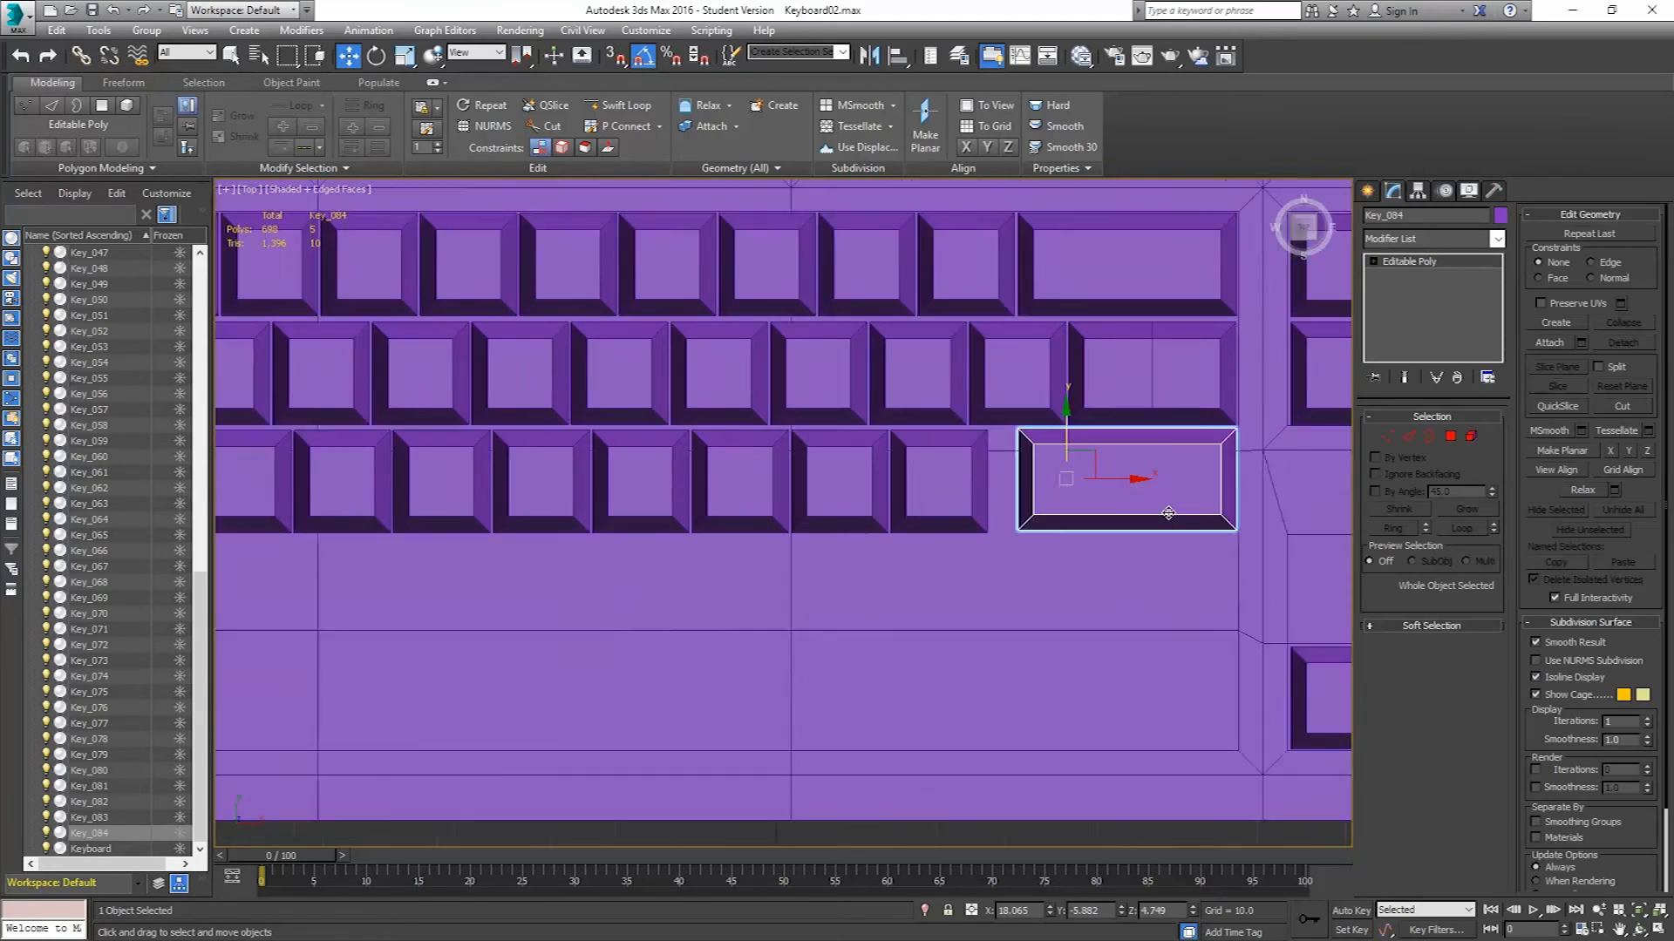
pyautogui.scroll(2, 1168, 513)
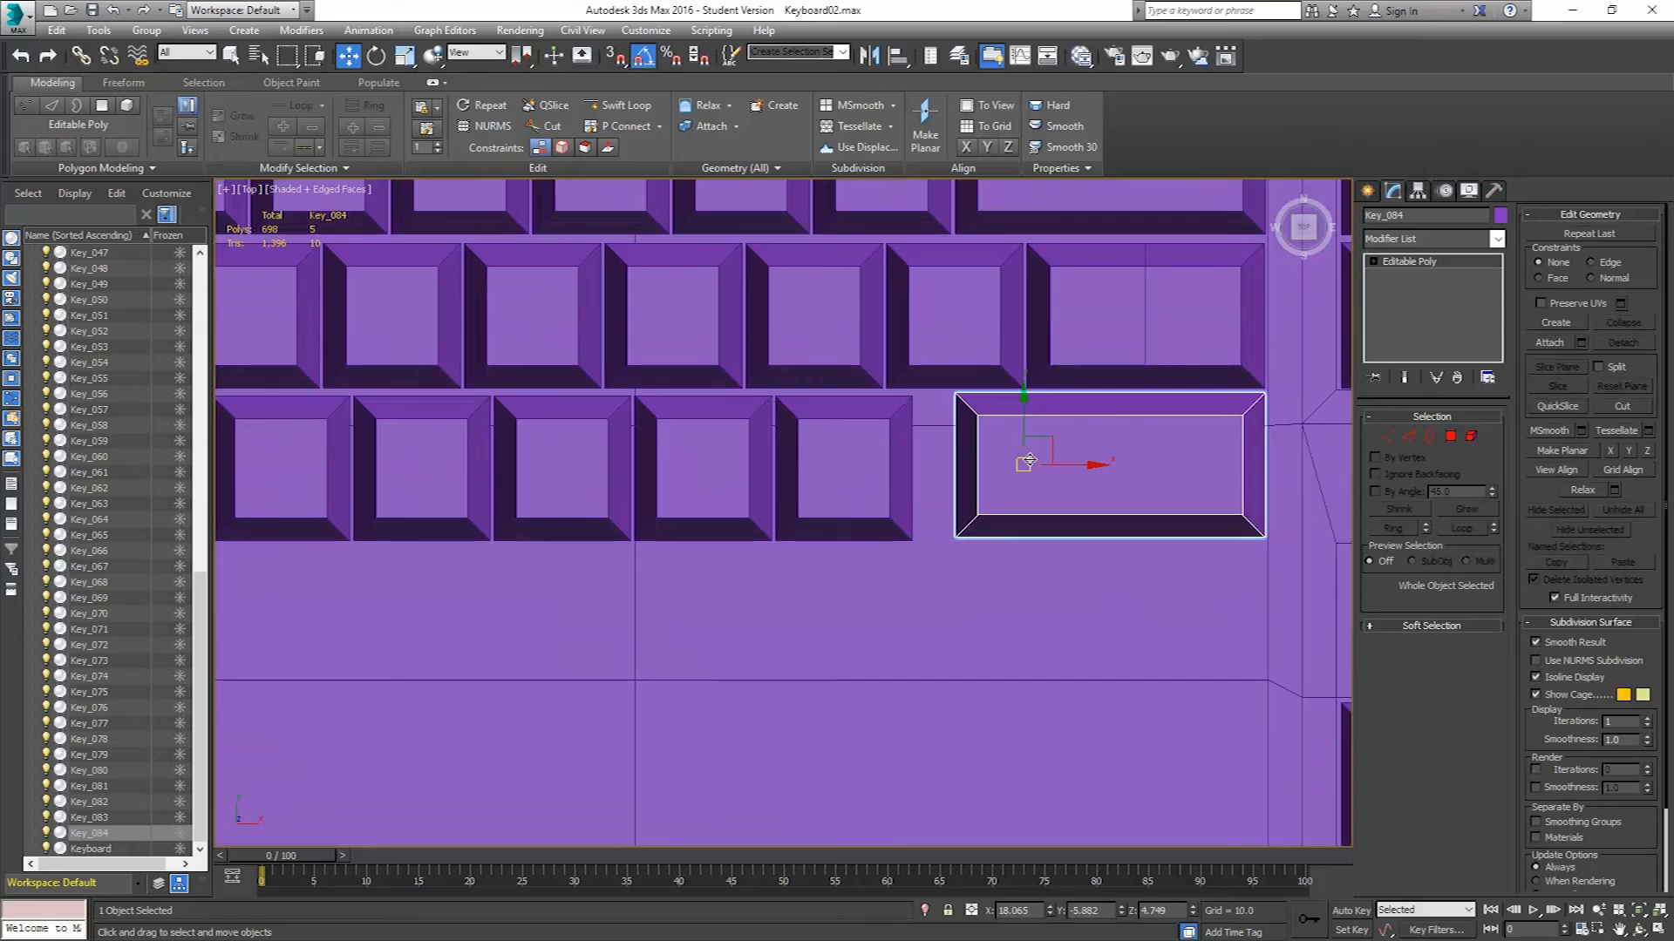
pyautogui.scroll(2, 983, 435)
pyautogui.moveTo(1062, 438); pyautogui.dragTo(1062, 444)
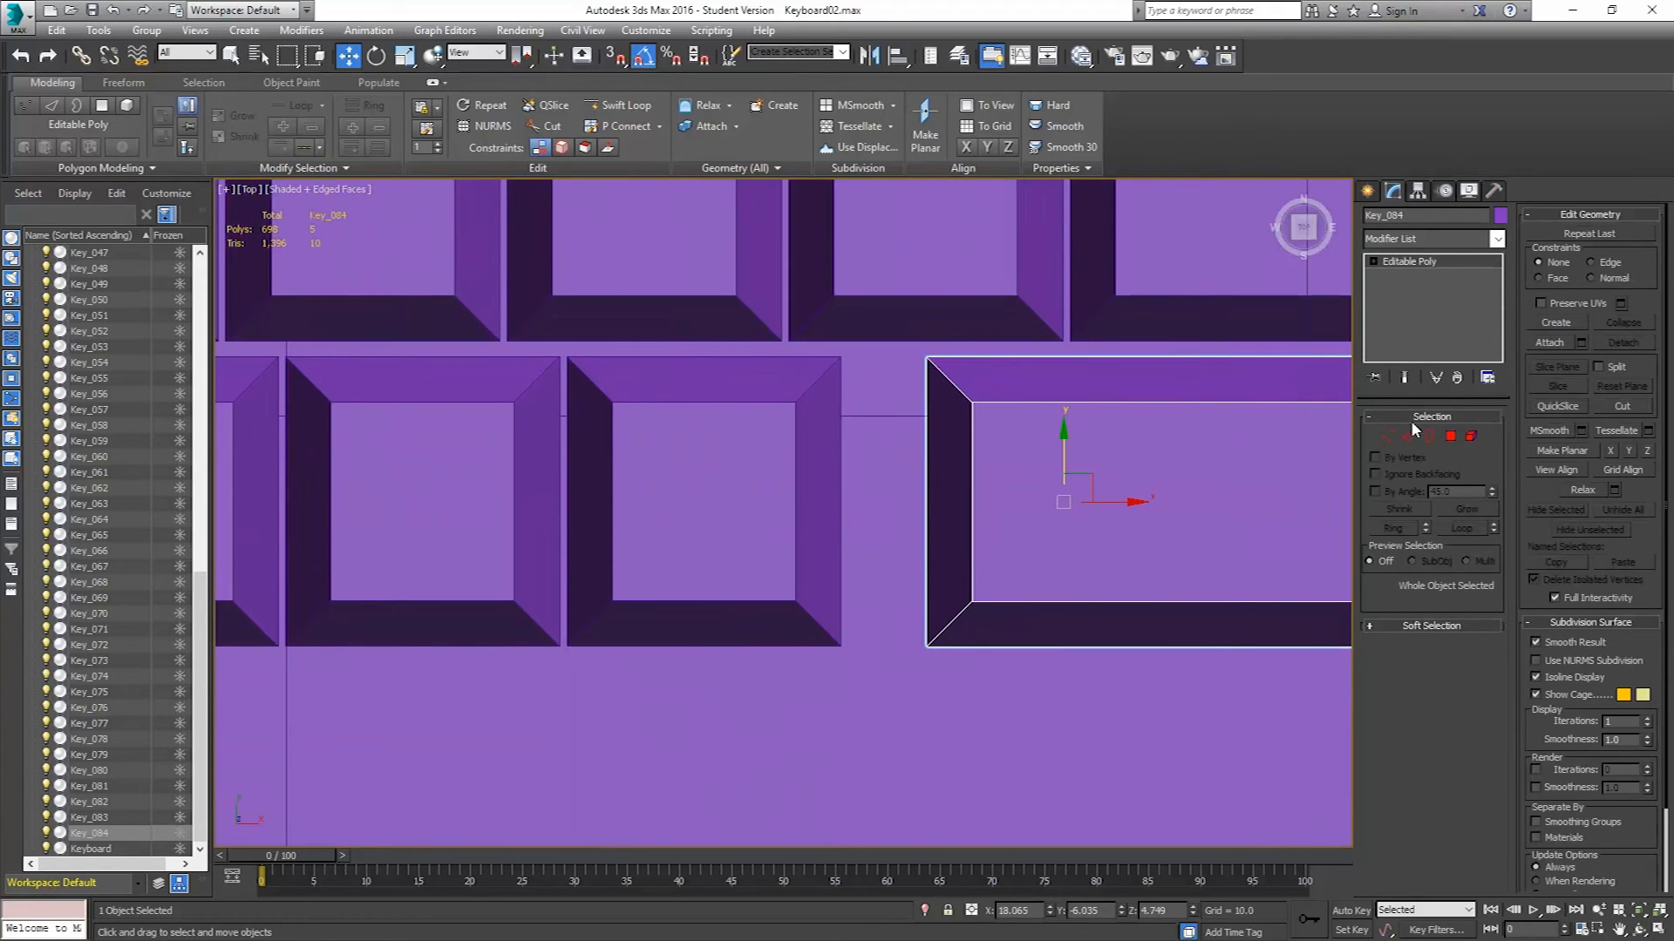
pyautogui.click(1386, 438)
pyautogui.moveTo(893, 338); pyautogui.dragTo(983, 480)
pyautogui.moveTo(1026, 709); pyautogui.dragTo(1026, 706)
pyautogui.moveTo(996, 502); pyautogui.dragTo(959, 502)
pyautogui.click(1386, 438)
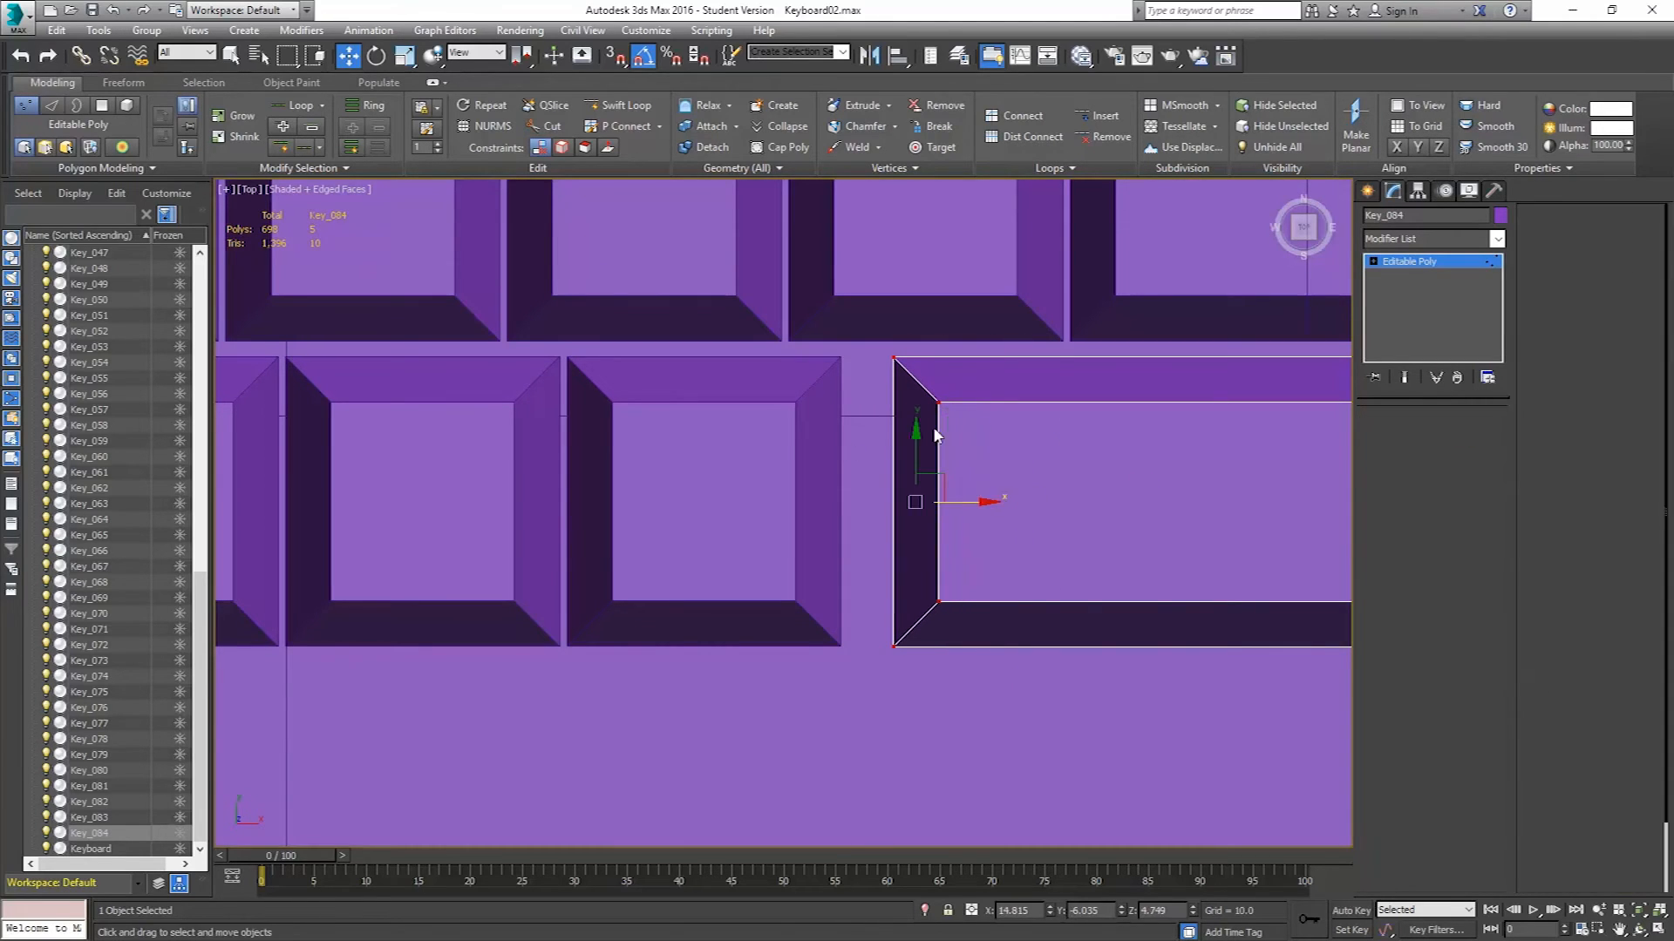
# Select all eleven cloned square keys of the new bottom row.
pyautogui.click(698, 448)
pyautogui.keyDown('ctrl'); pyautogui.click(456, 456); pyautogui.keyUp('ctrl')
pyautogui.scroll(-5, 872, 451)
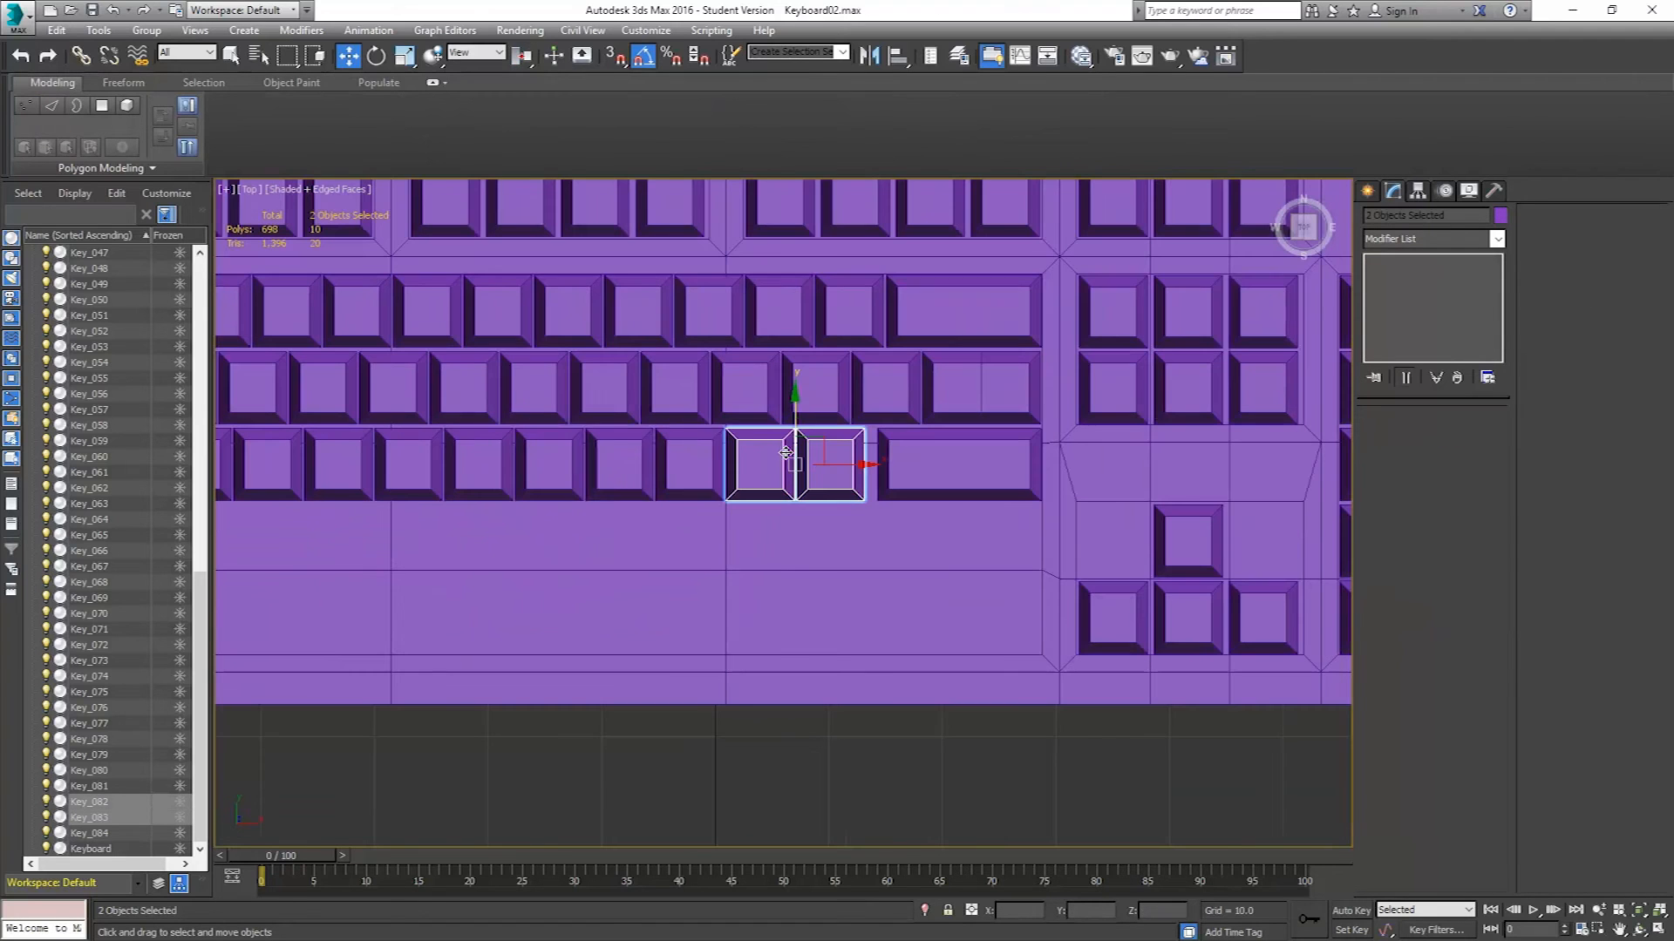
pyautogui.keyDown('ctrl'); pyautogui.click(655, 466); pyautogui.keyUp('ctrl')
pyautogui.keyDown('ctrl'); pyautogui.click(556, 459); pyautogui.keyUp('ctrl')
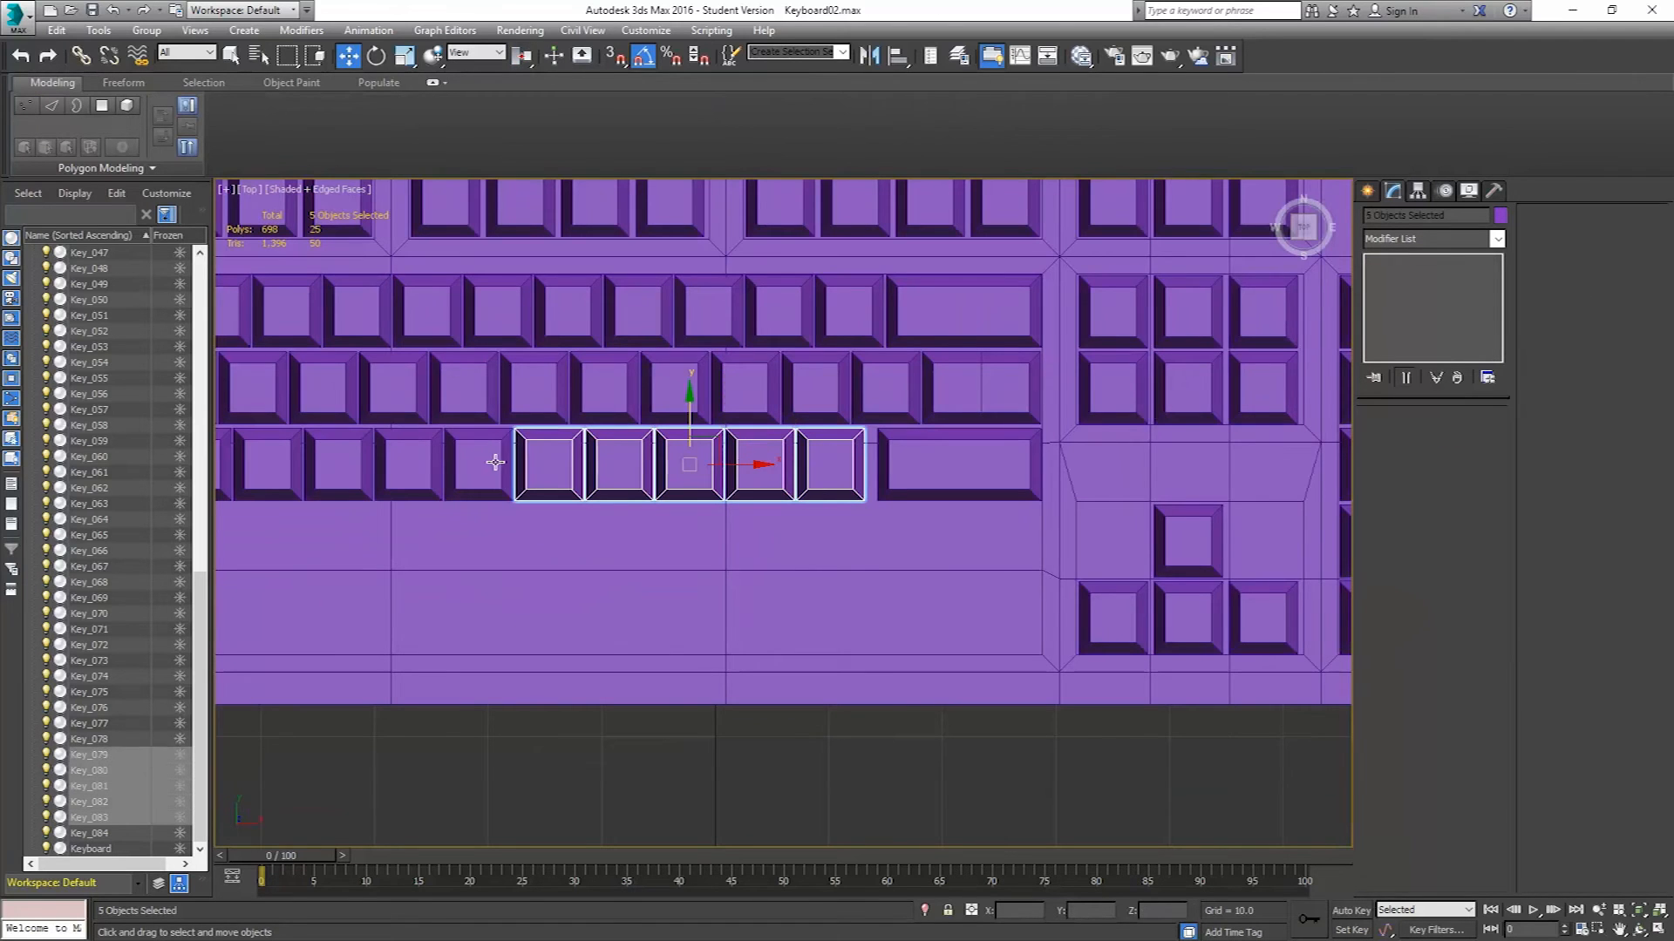
pyautogui.keyDown('ctrl'); pyautogui.click(482, 460); pyautogui.keyUp('ctrl')
pyautogui.keyDown('ctrl'); pyautogui.click(410, 459); pyautogui.keyUp('ctrl')
pyautogui.keyDown('ctrl'); pyautogui.click(340, 457); pyautogui.keyUp('ctrl')
pyautogui.keyDown('ctrl'); pyautogui.click(277, 460); pyautogui.keyUp('ctrl')
pyautogui.moveTo(278, 460); pyautogui.dragTo(594, 449, button='middle')
pyautogui.keyDown('ctrl'); pyautogui.click(494, 456); pyautogui.keyUp('ctrl')
pyautogui.keyDown('ctrl'); pyautogui.click(442, 455); pyautogui.keyUp('ctrl')
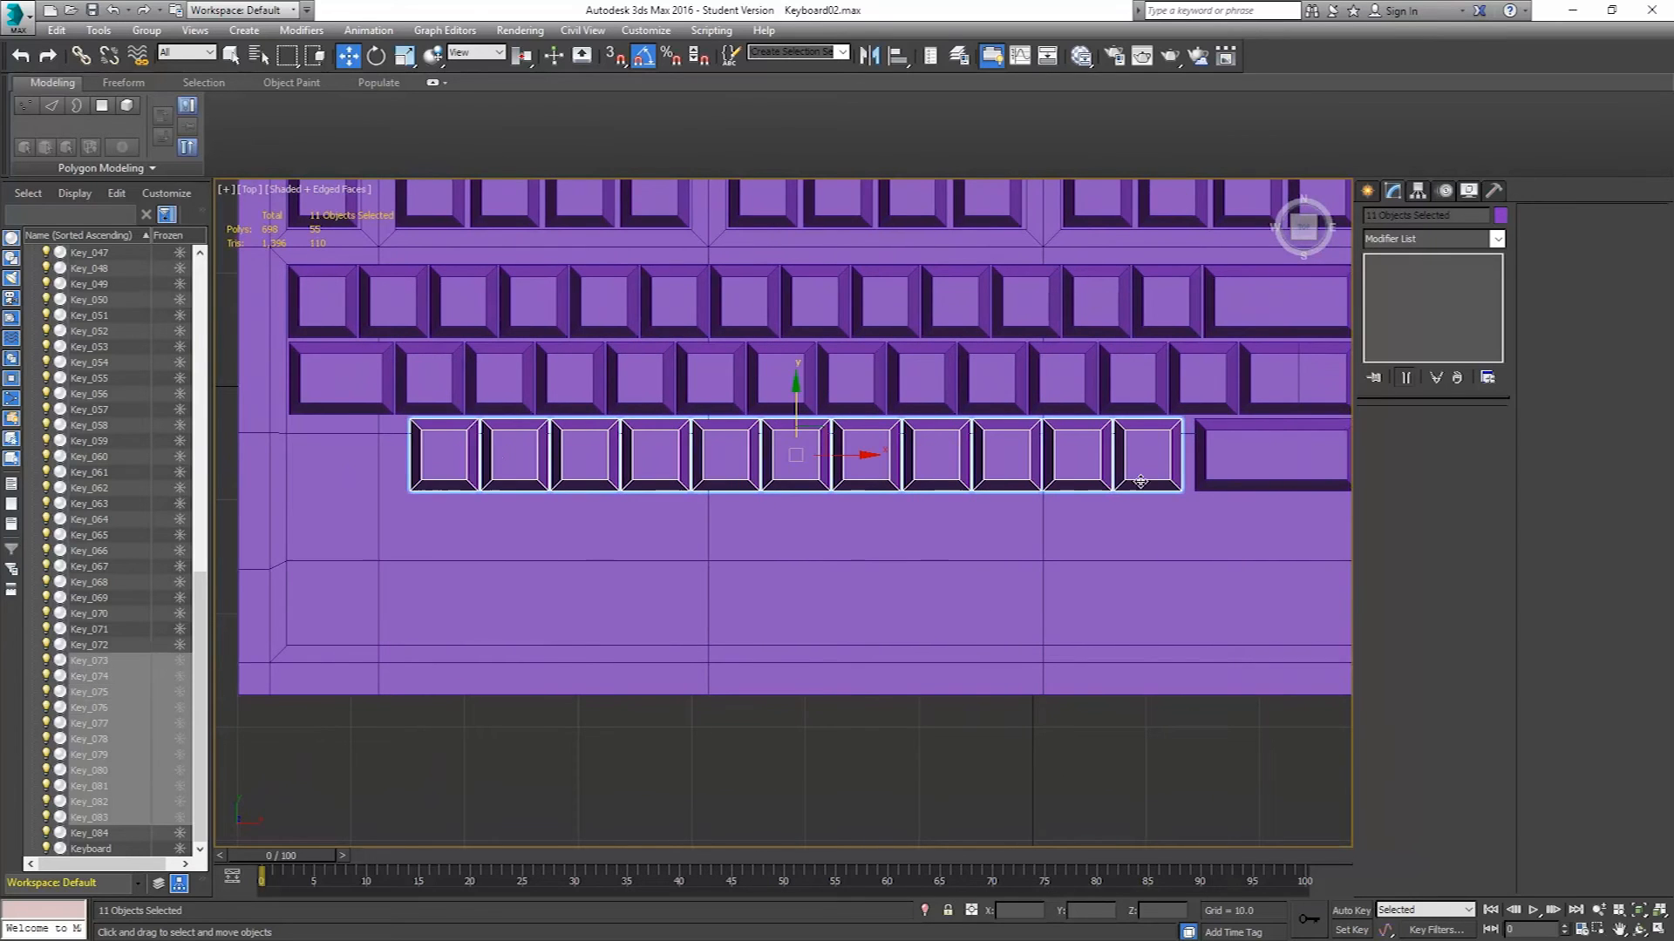
# Slide the selected row of keys right until it sits against the lengthened wide key.
pyautogui.moveTo(1164, 445); pyautogui.dragTo(1077, 443, button='middle')
pyautogui.scroll(4, 1077, 442)
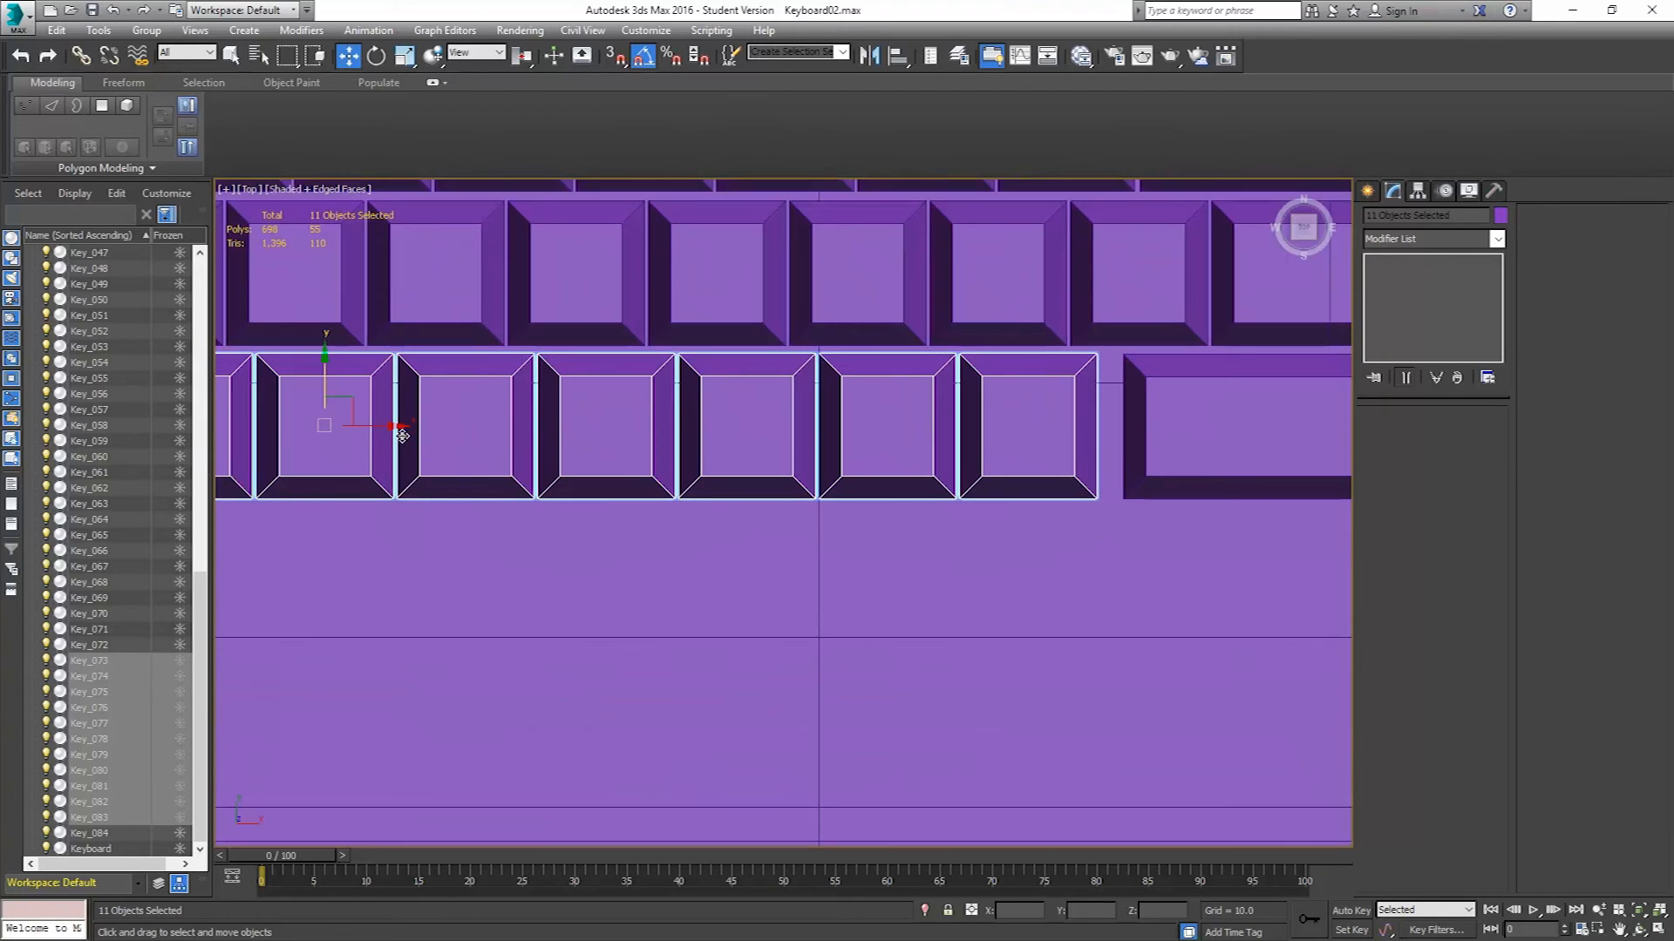
pyautogui.moveTo(395, 428); pyautogui.dragTo(404, 428)
pyautogui.moveTo(927, 424); pyautogui.dragTo(754, 407, button='middle')
pyautogui.scroll(3, 877, 394)
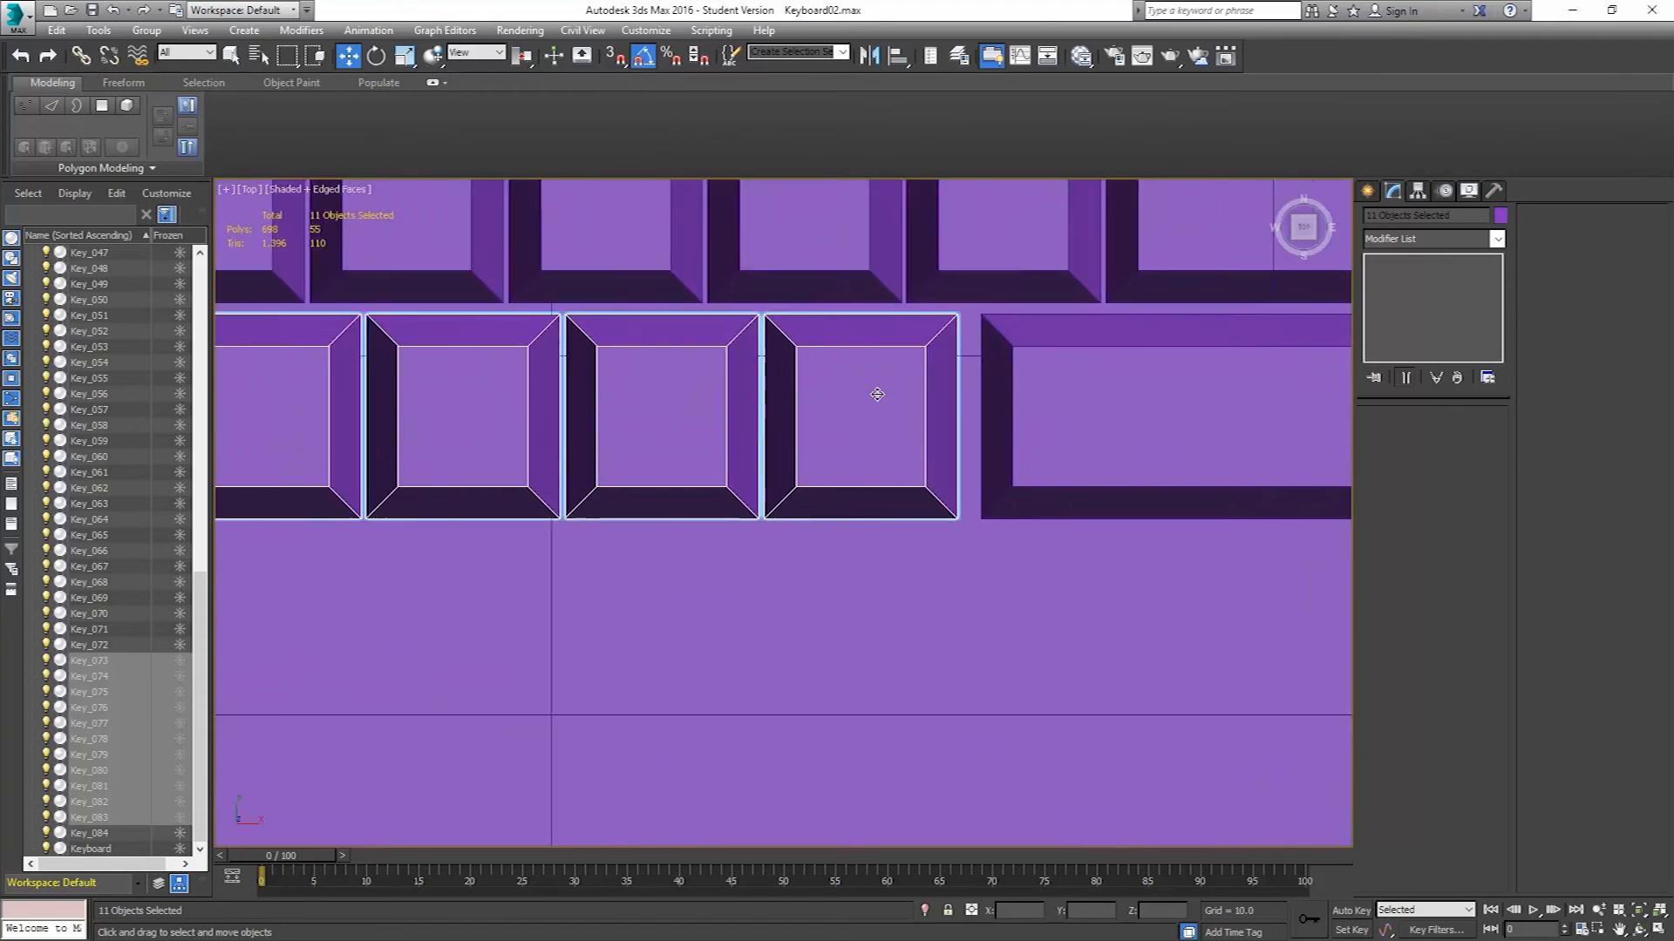
pyautogui.scroll(4, 877, 394)
pyautogui.scroll(-2, 1001, 362)
pyautogui.moveTo(1001, 362); pyautogui.dragTo(840, 471, button='middle')
pyautogui.moveTo(841, 435); pyautogui.dragTo(878, 434)
pyautogui.scroll(-5, 818, 447)
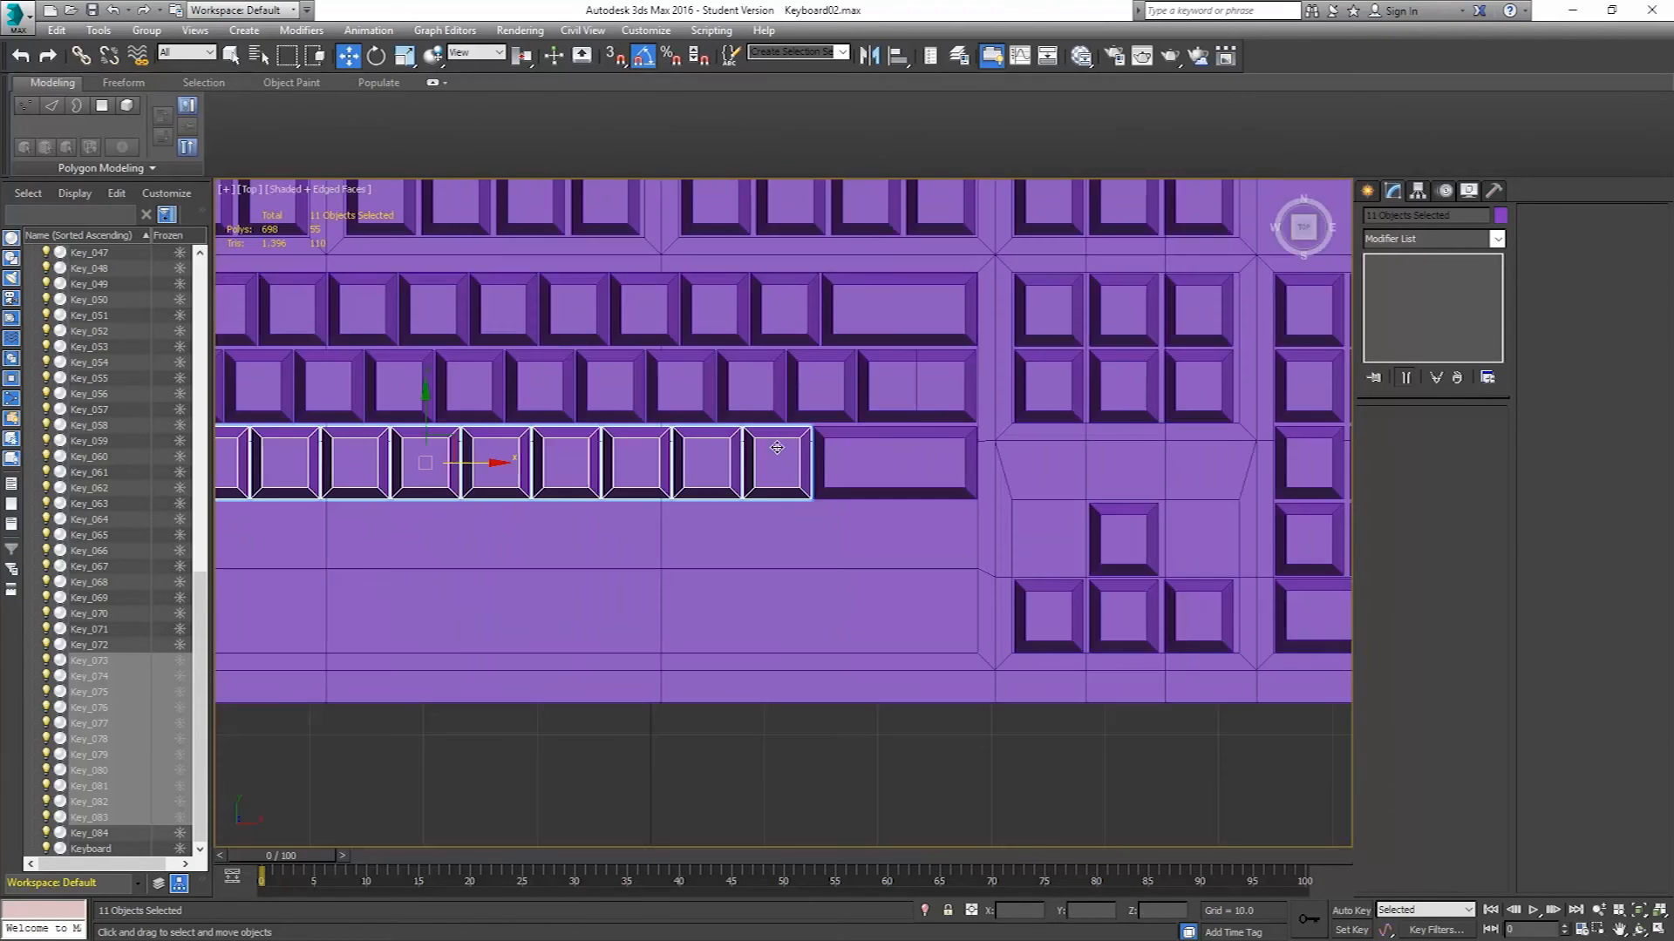
pyautogui.moveTo(625, 457); pyautogui.dragTo(1122, 443, button='middle')
pyautogui.scroll(-2, 1038, 445)
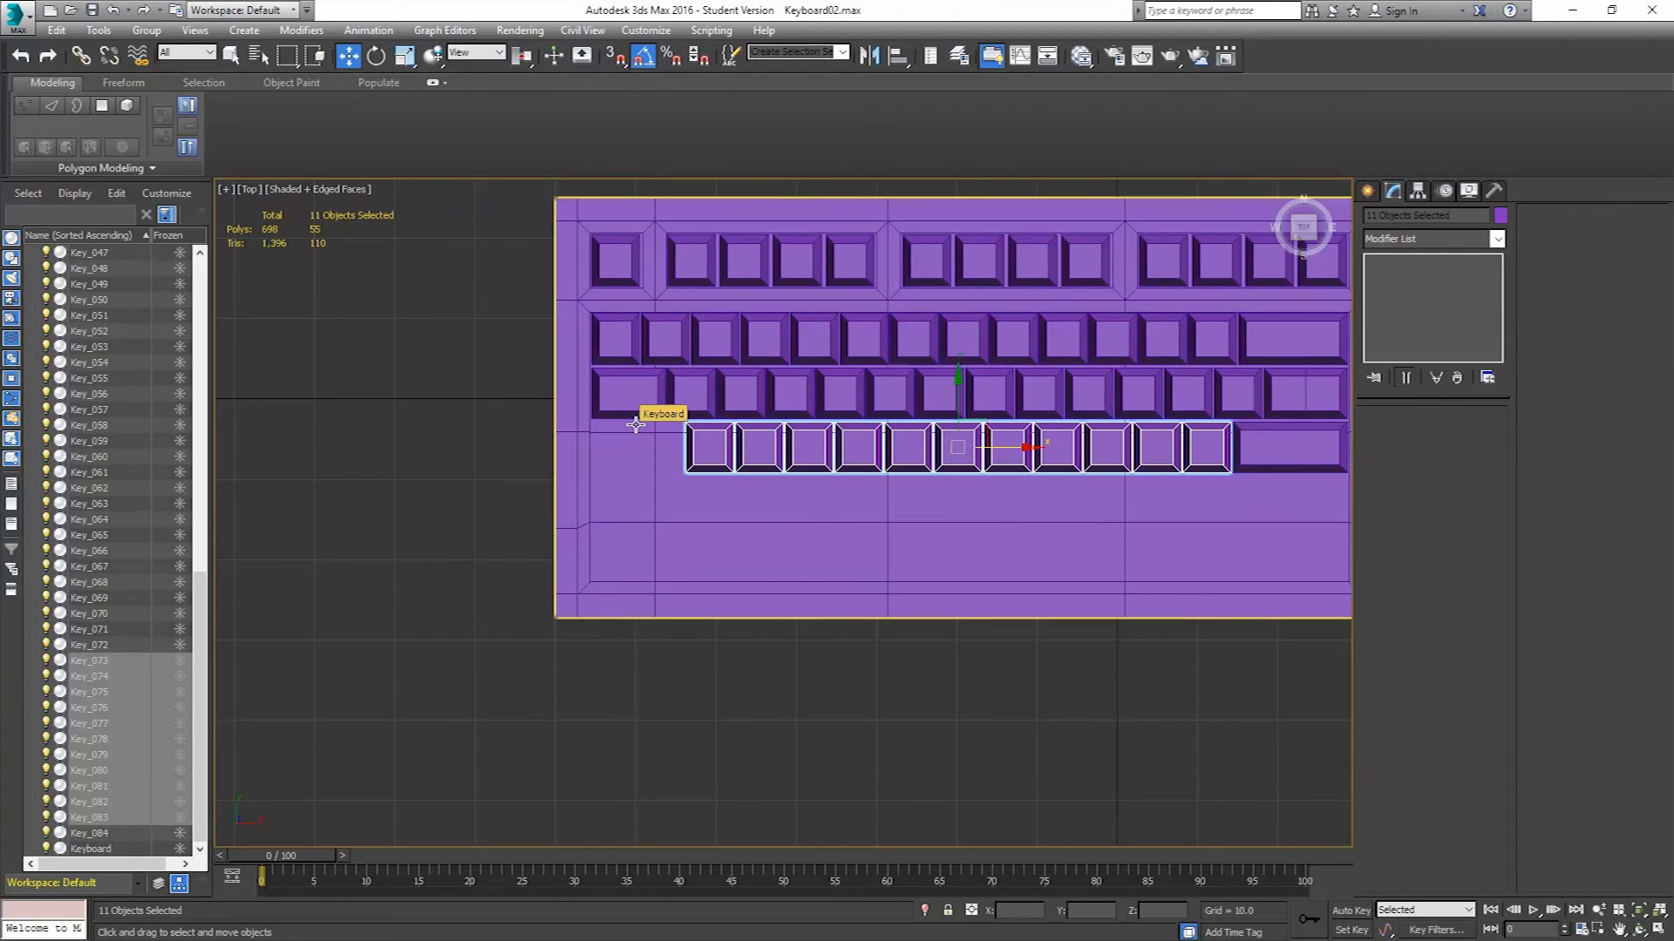
# Clone the wide key at the start of the row above down as a copy to the start of the new row.
pyautogui.click(628, 396)
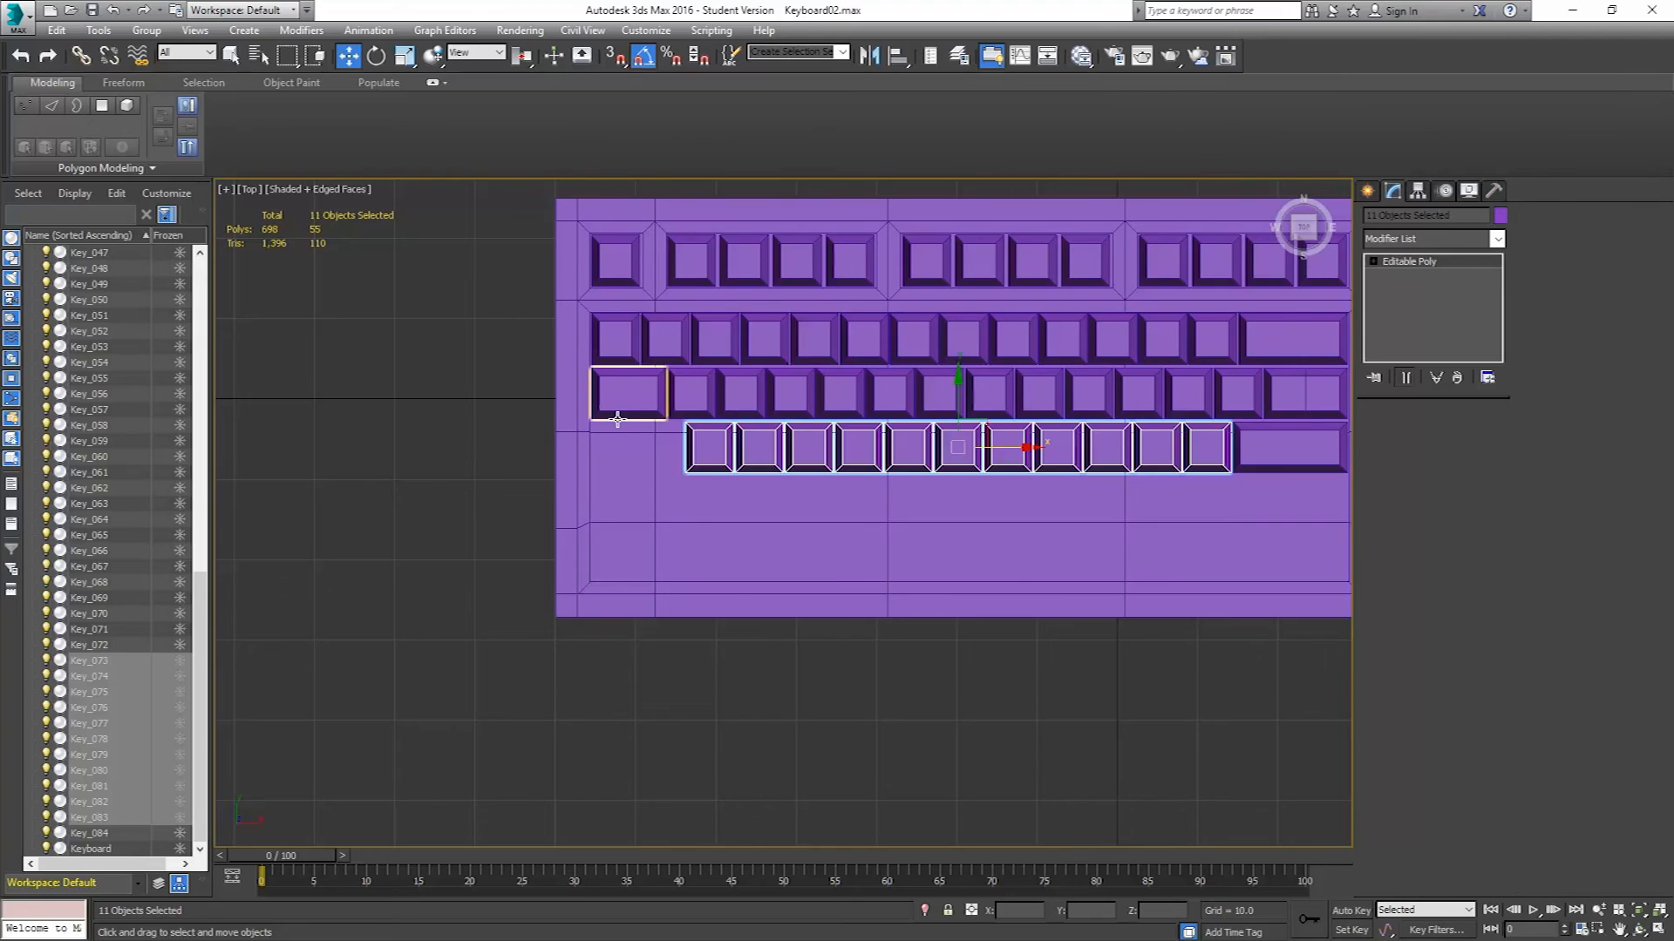
pyautogui.scroll(3, 767, 470)
pyautogui.scroll(3, 768, 410)
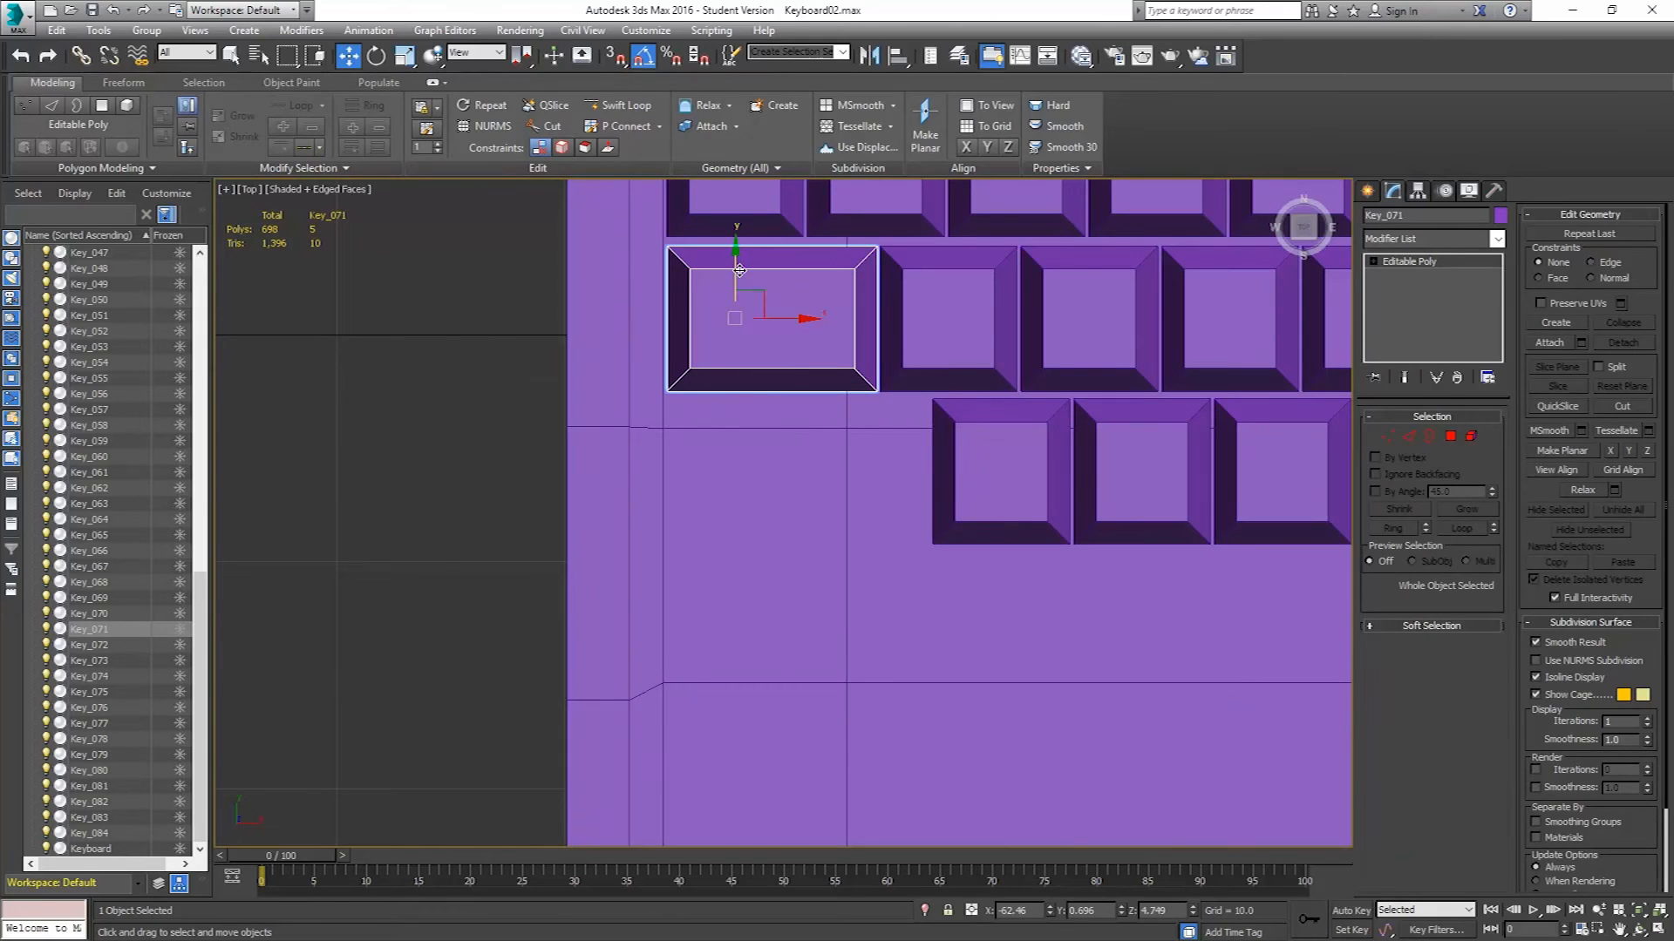
pyautogui.keyDown('shift'); pyautogui.moveTo(736, 267); pyautogui.dragTo(737, 422); pyautogui.keyUp('shift')
pyautogui.click(848, 547)
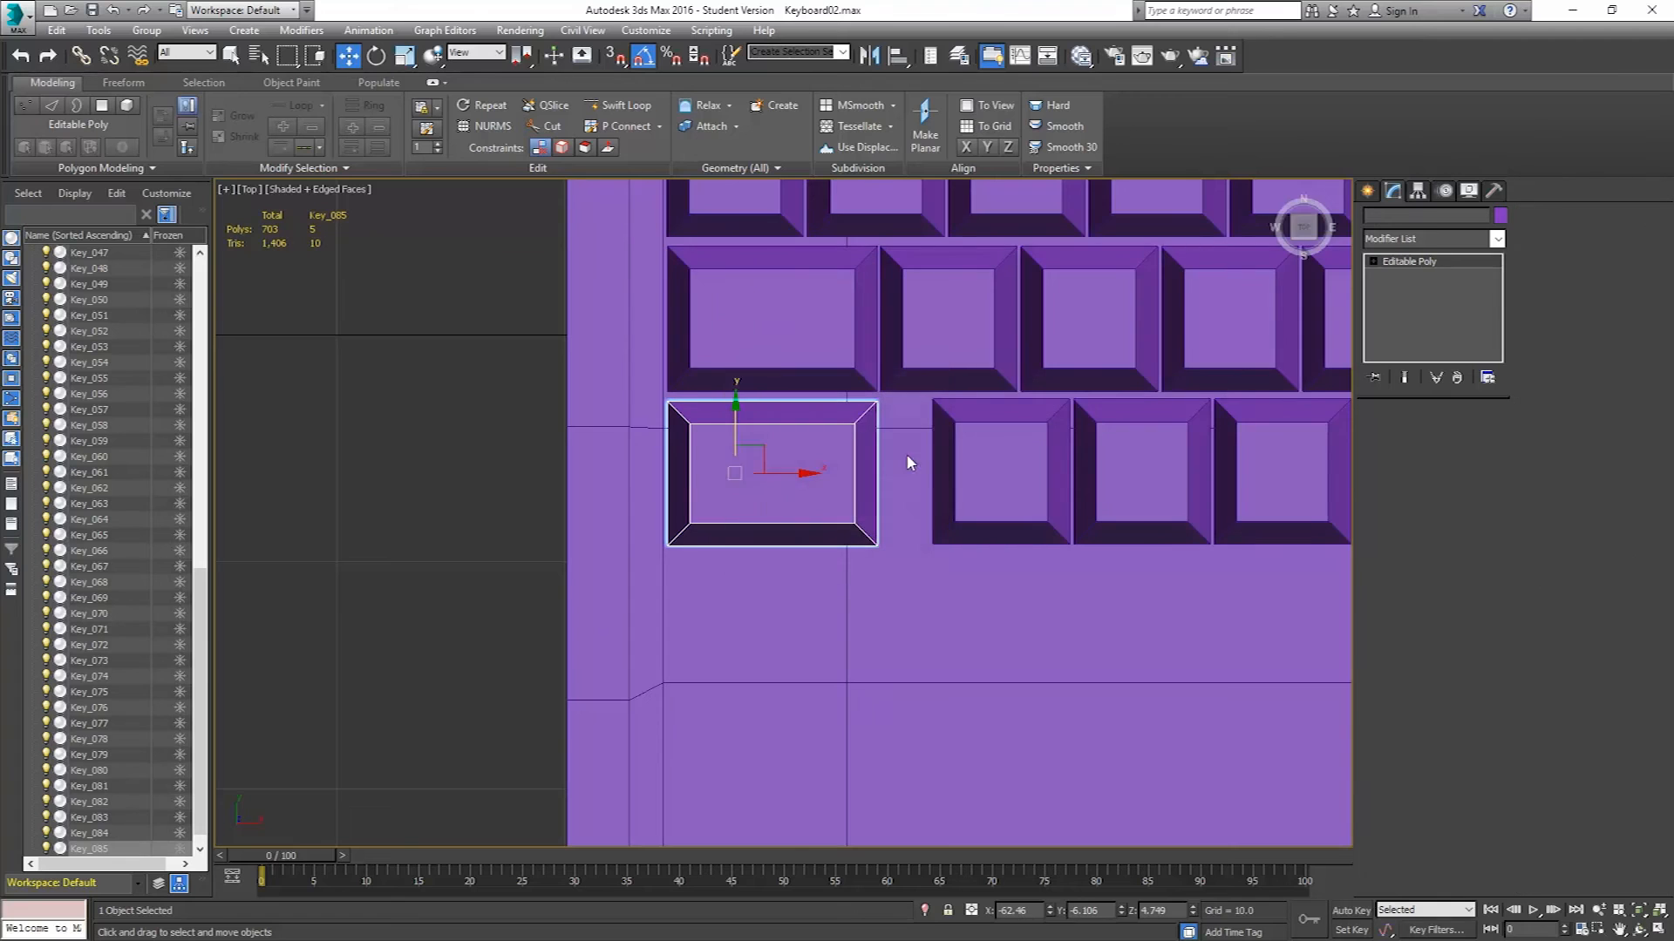
# Lengthen the cloned wide key by moving its right-edge vertices right until it meets the next square key.
pyautogui.scroll(3, 894, 437)
pyautogui.moveTo(576, 457); pyautogui.dragTo(573, 455)
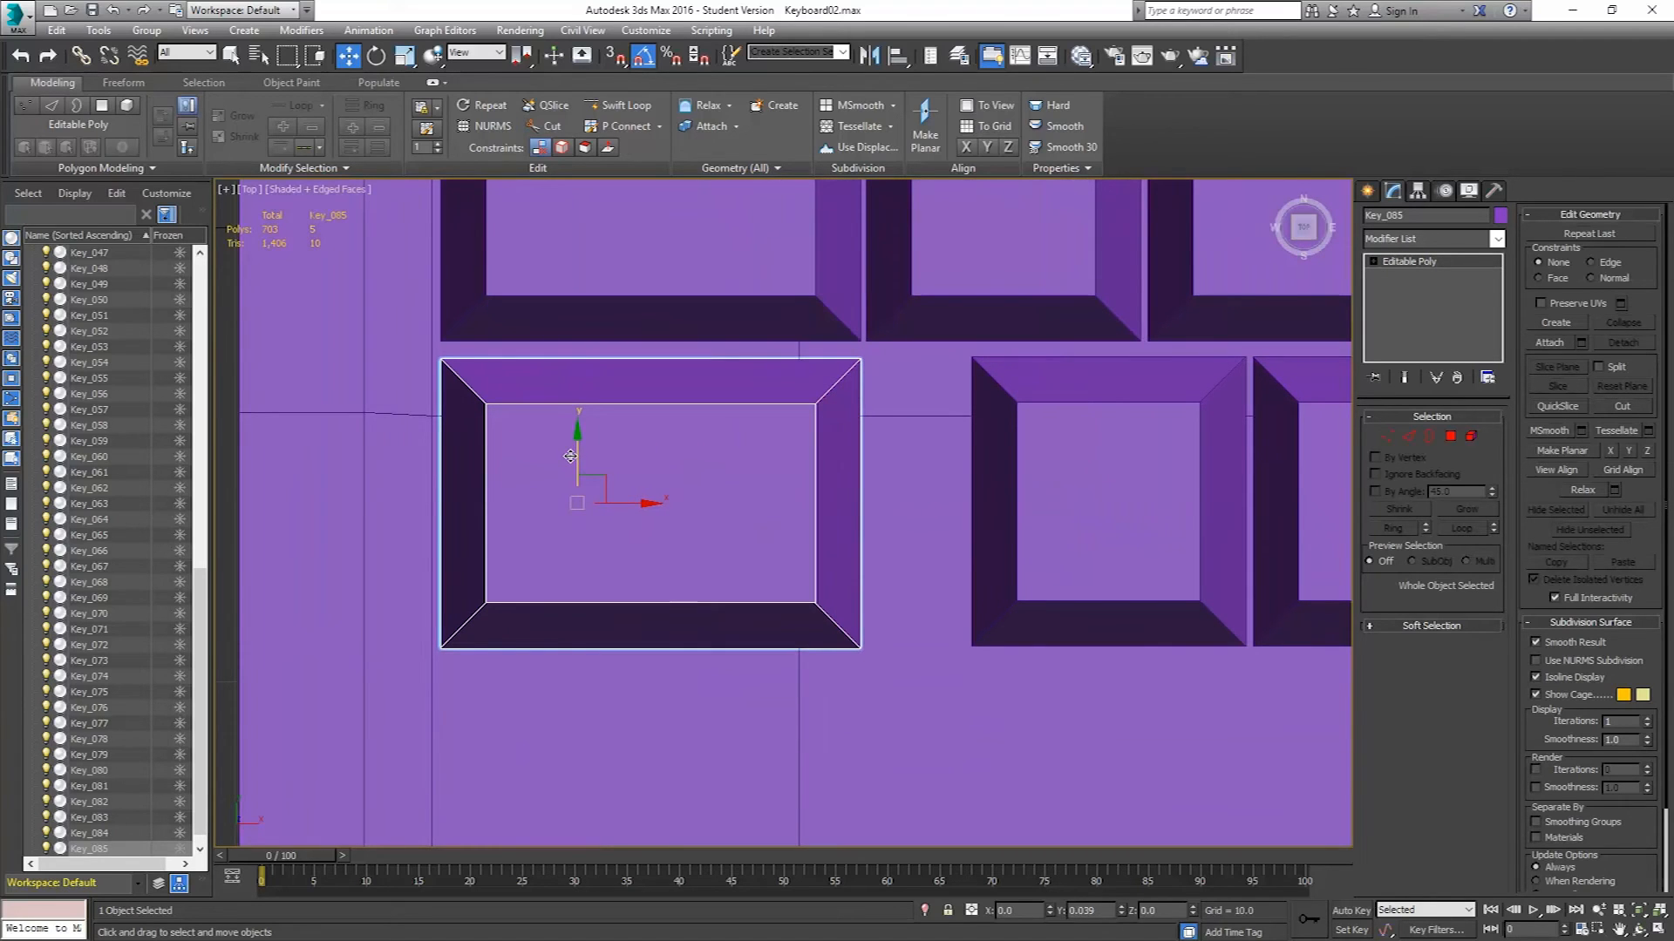
pyautogui.click(1386, 438)
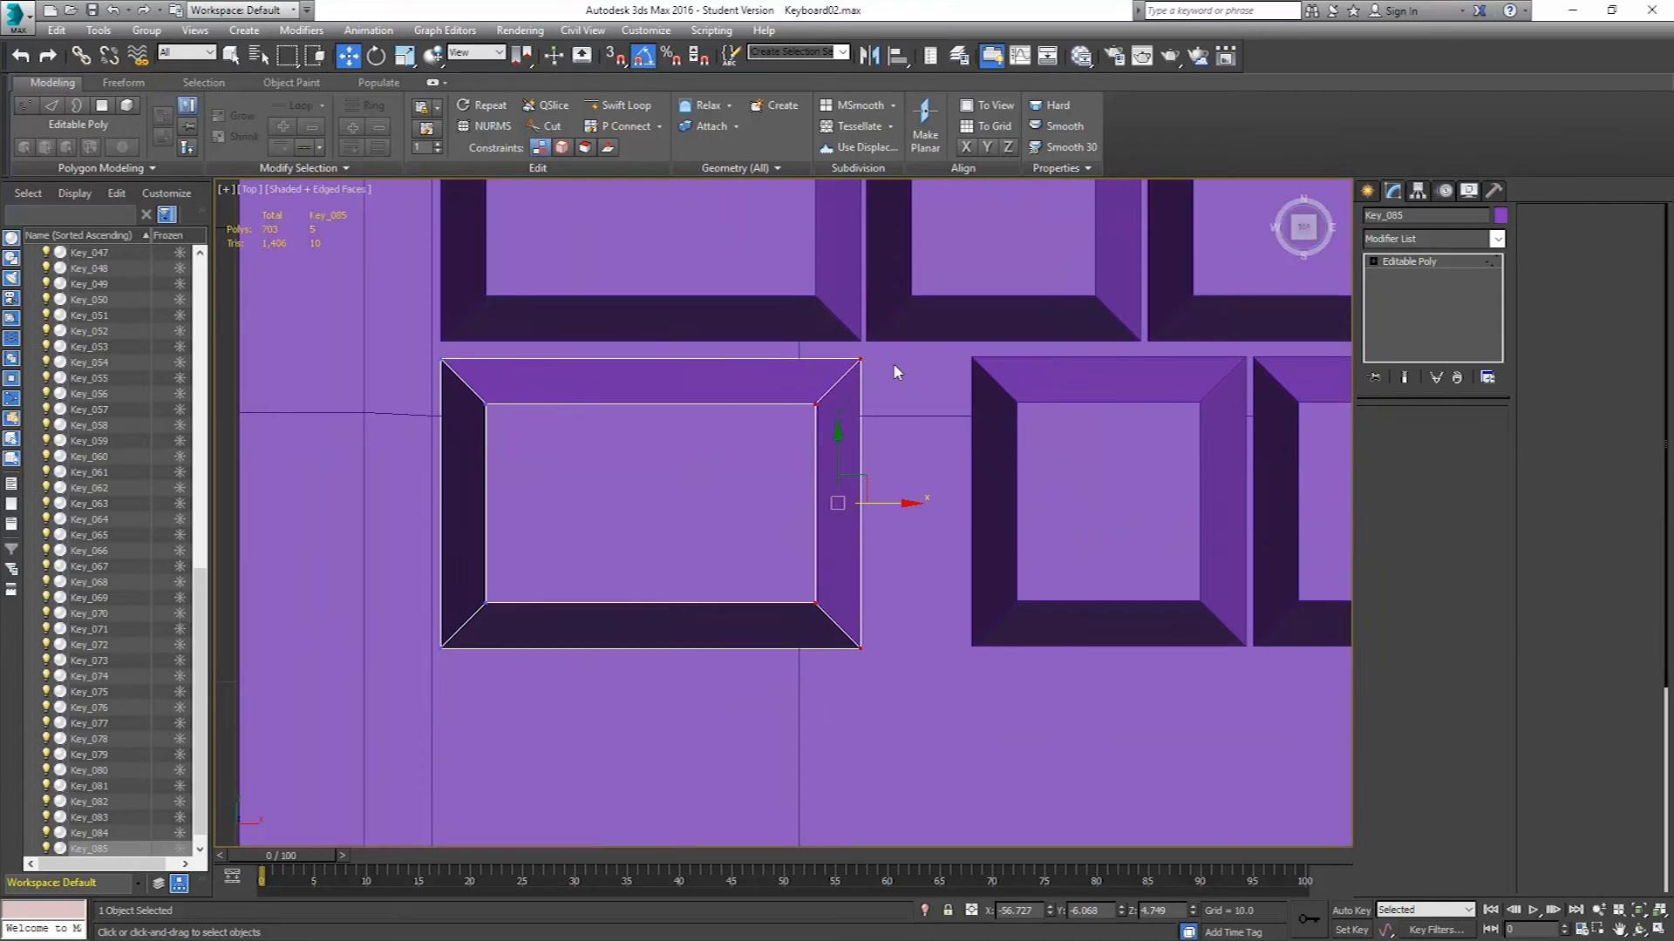
pyautogui.moveTo(892, 330); pyautogui.dragTo(762, 642)
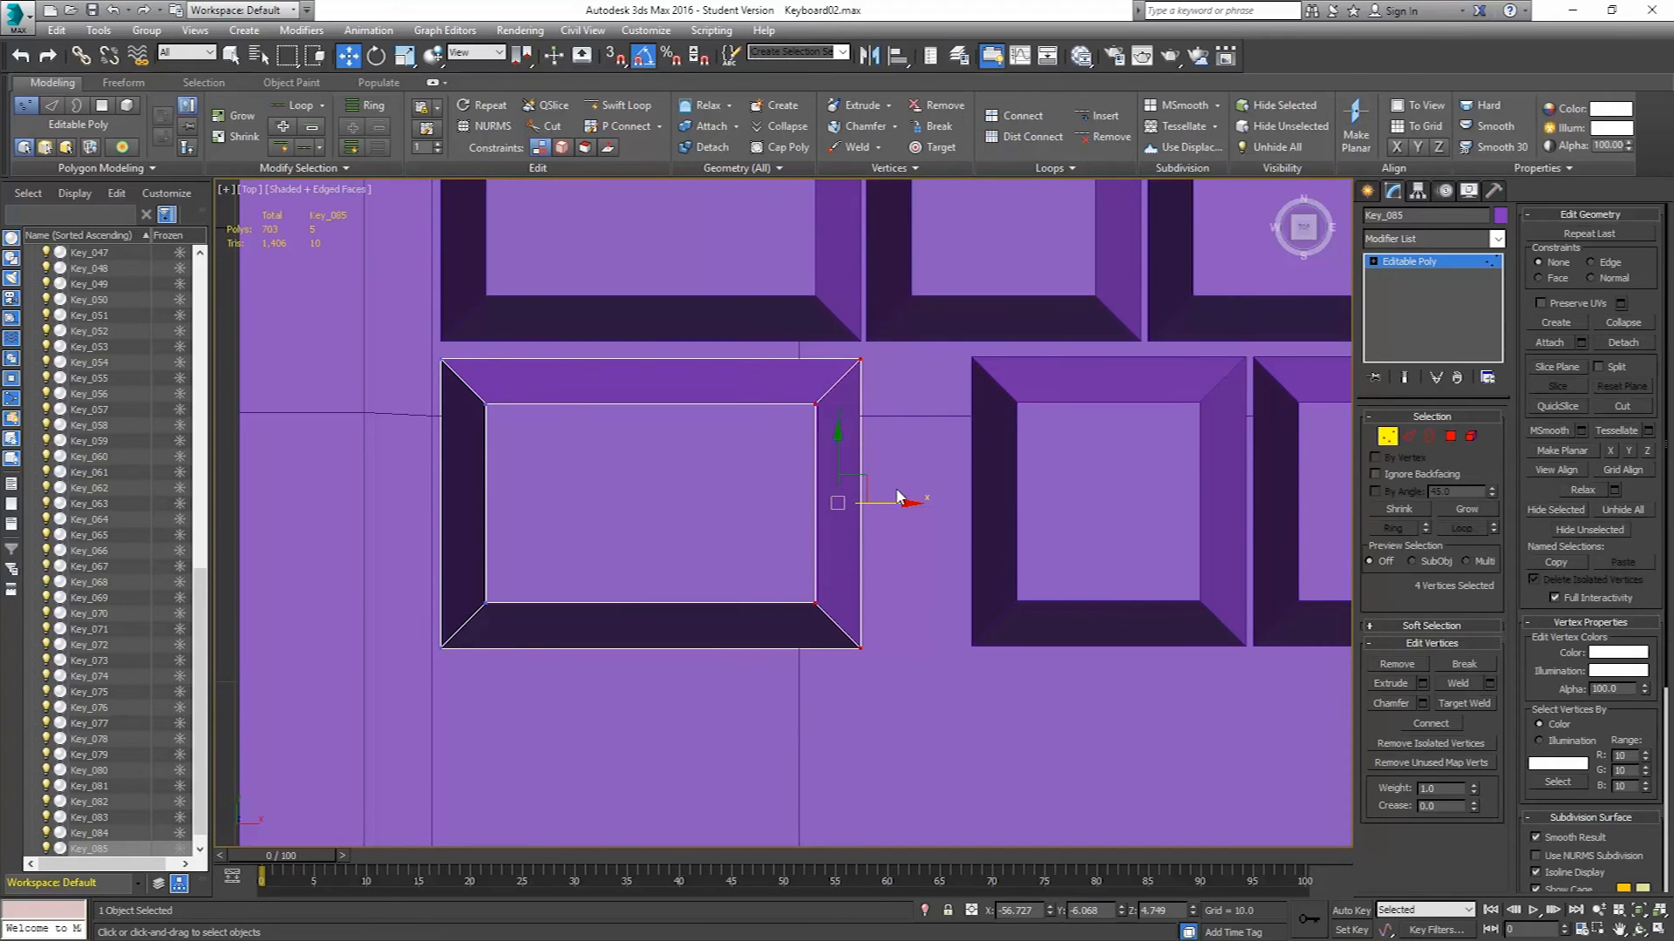
pyautogui.moveTo(892, 505); pyautogui.dragTo(997, 514)
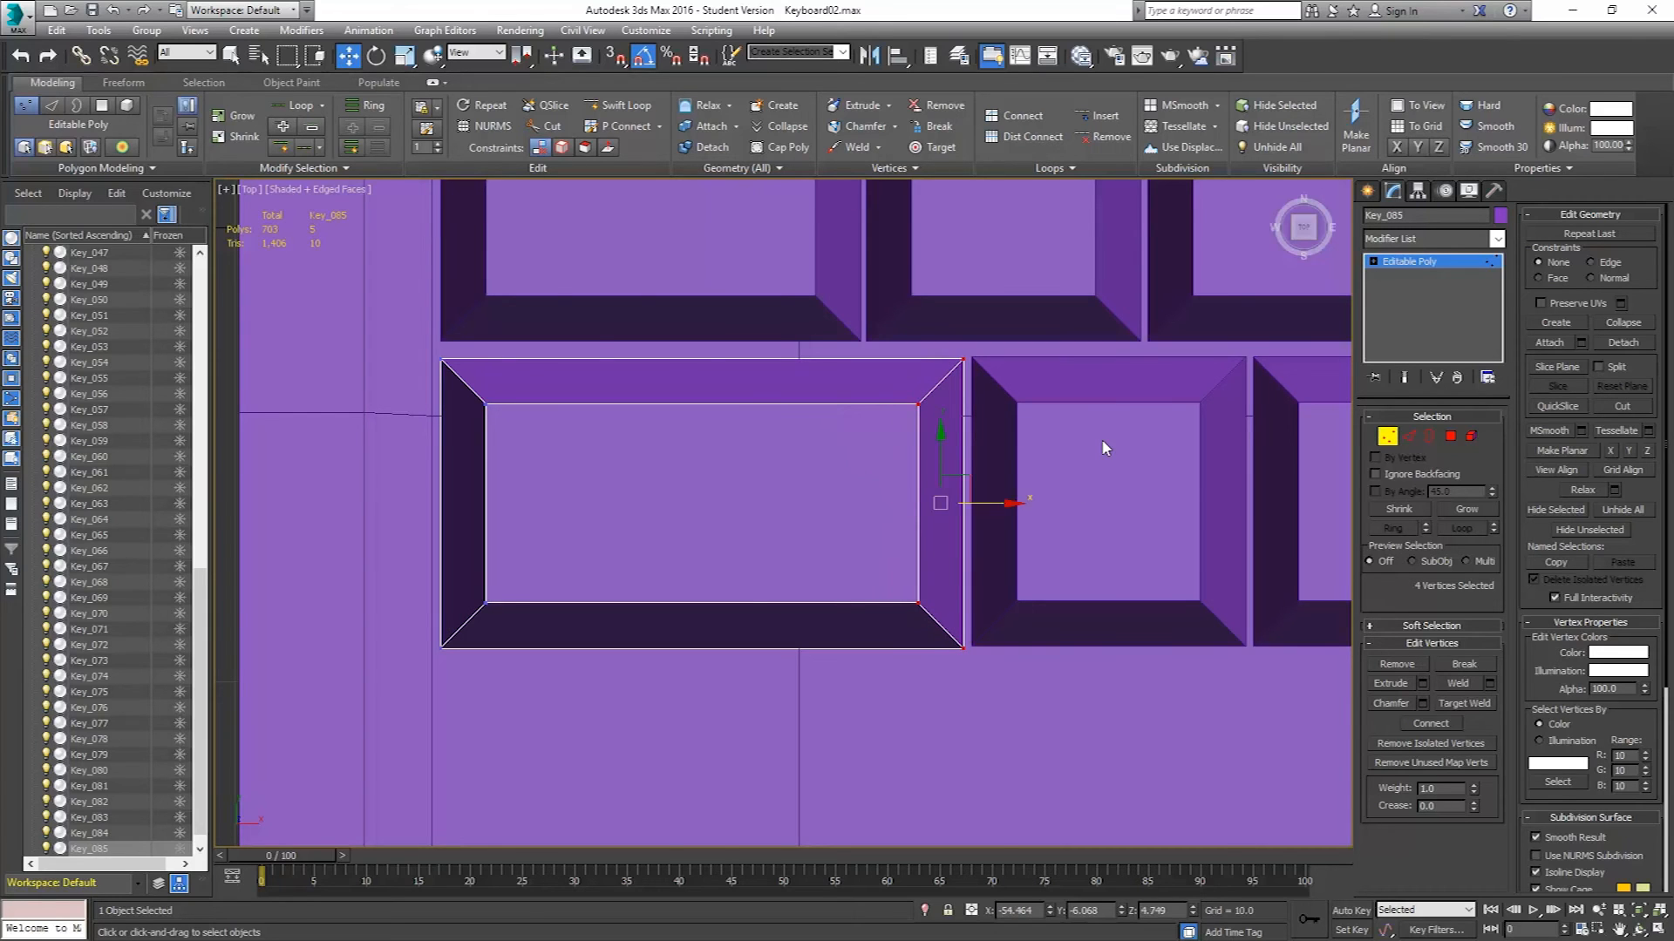
pyautogui.moveTo(1103, 441); pyautogui.dragTo(779, 413, button='middle')
pyautogui.scroll(-5, 778, 413)
pyautogui.scroll(-4, 780, 408)
pyautogui.moveTo(916, 366); pyautogui.dragTo(709, 407, button='middle')
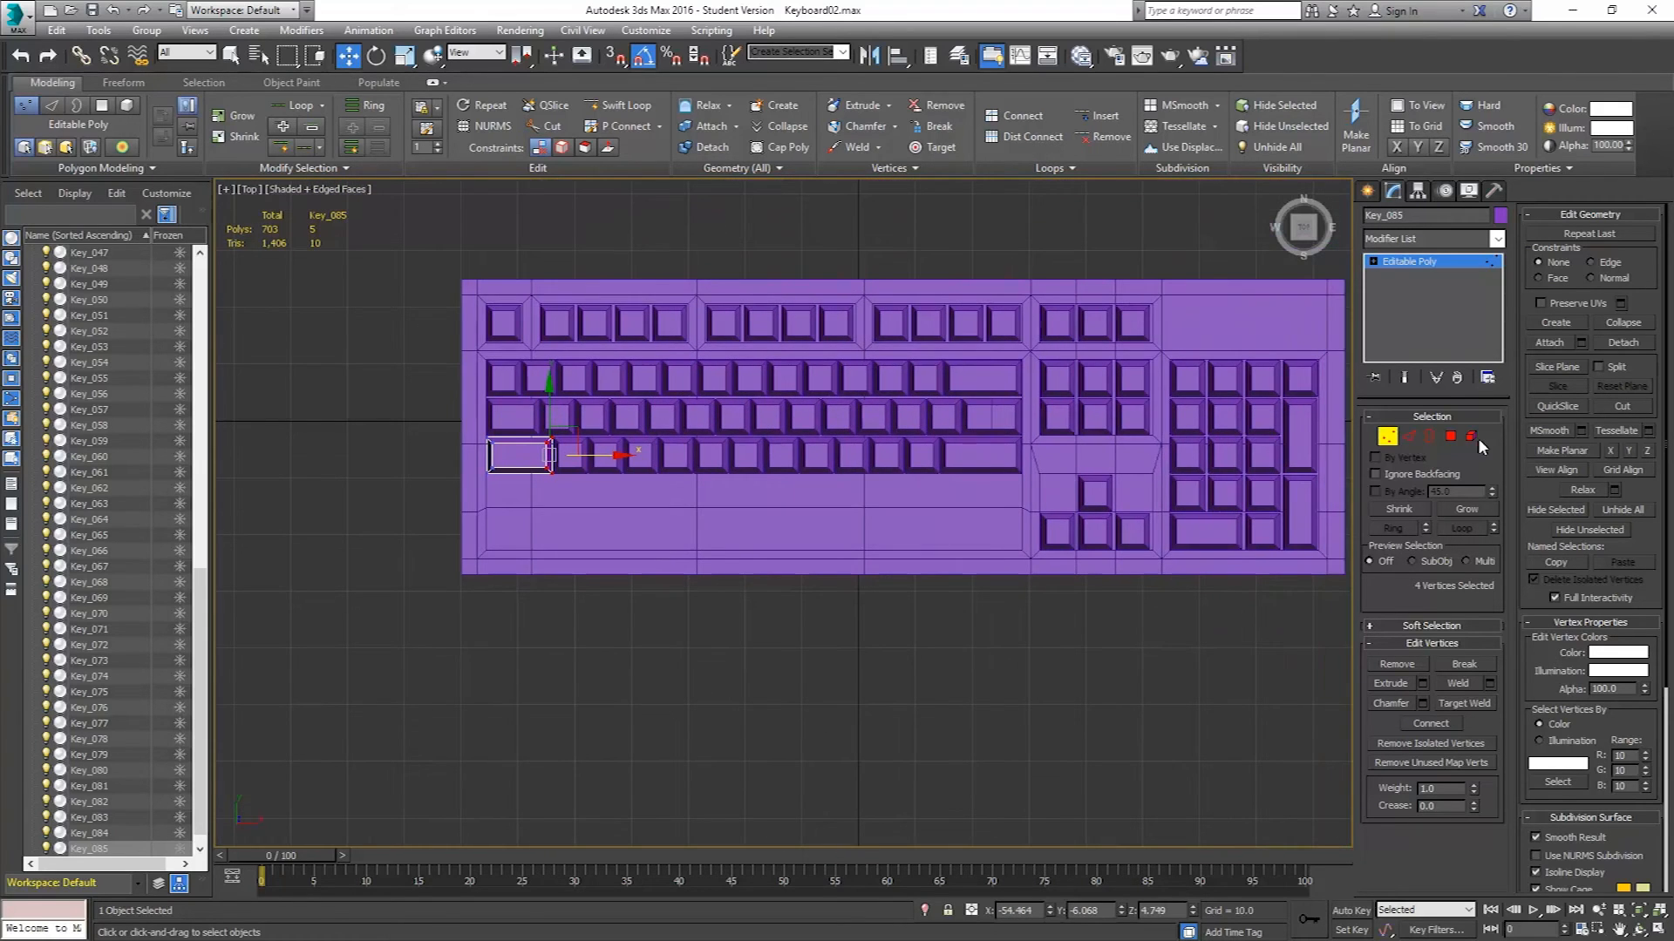
pyautogui.click(1397, 436)
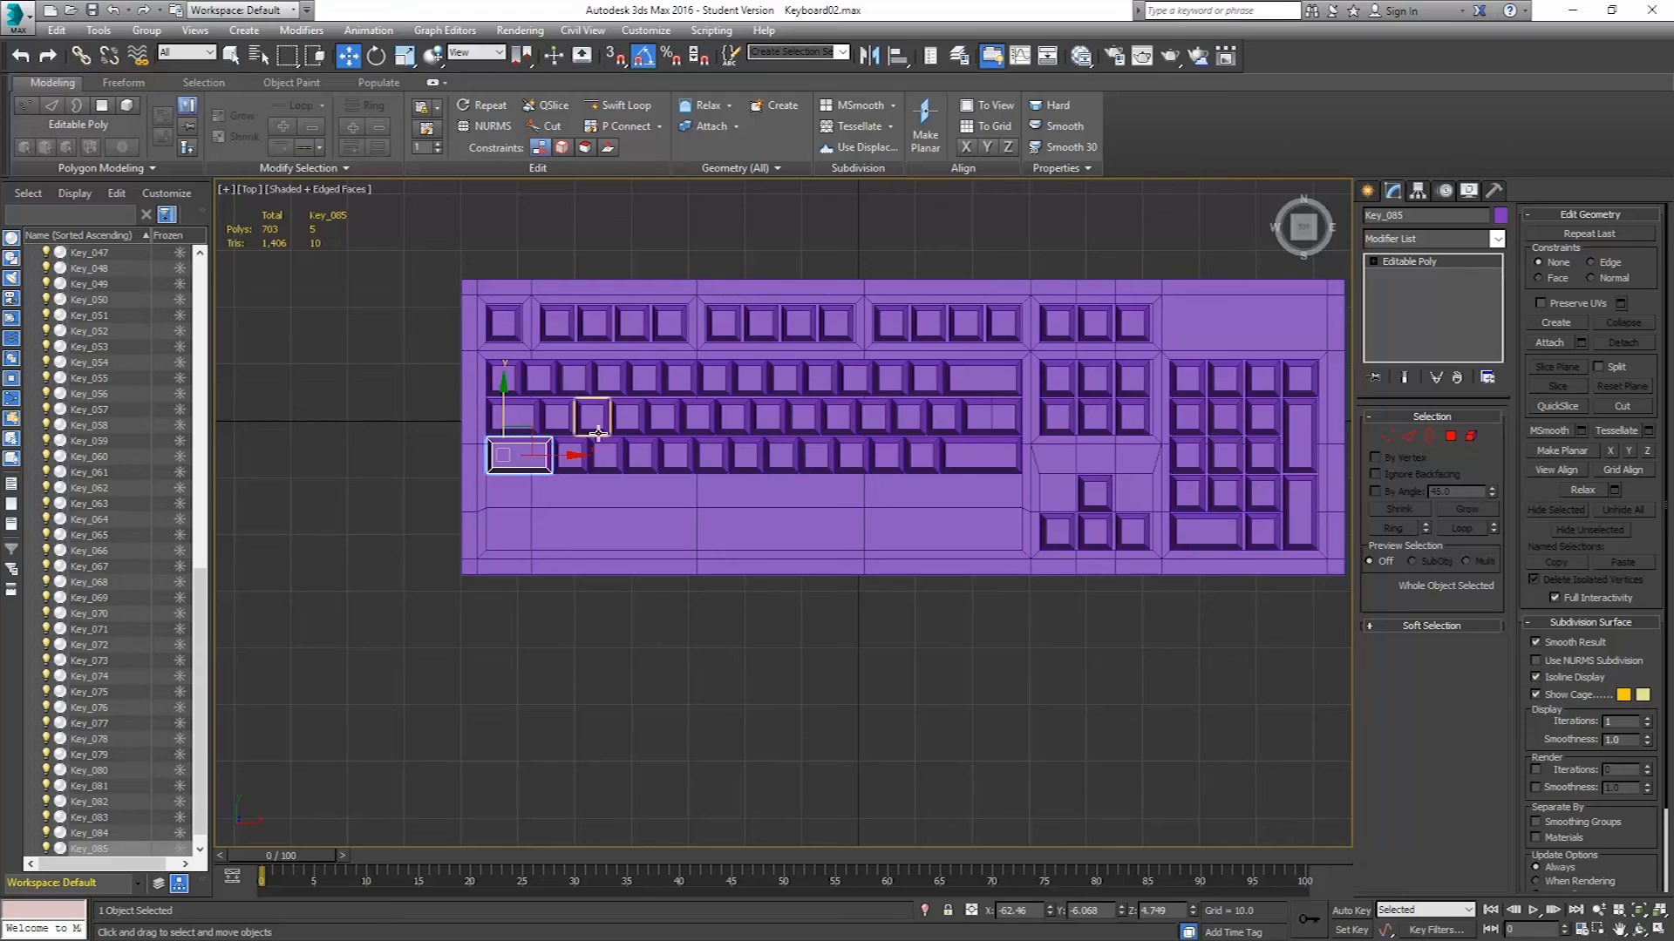
# Select the ten square keys of the new row and clone them down as copies to form another row below.
pyautogui.click(575, 451)
pyautogui.keyDown('ctrl'); pyautogui.click(608, 451); pyautogui.keyUp('ctrl')
pyautogui.keyDown('ctrl'); pyautogui.click(643, 452); pyautogui.keyUp('ctrl')
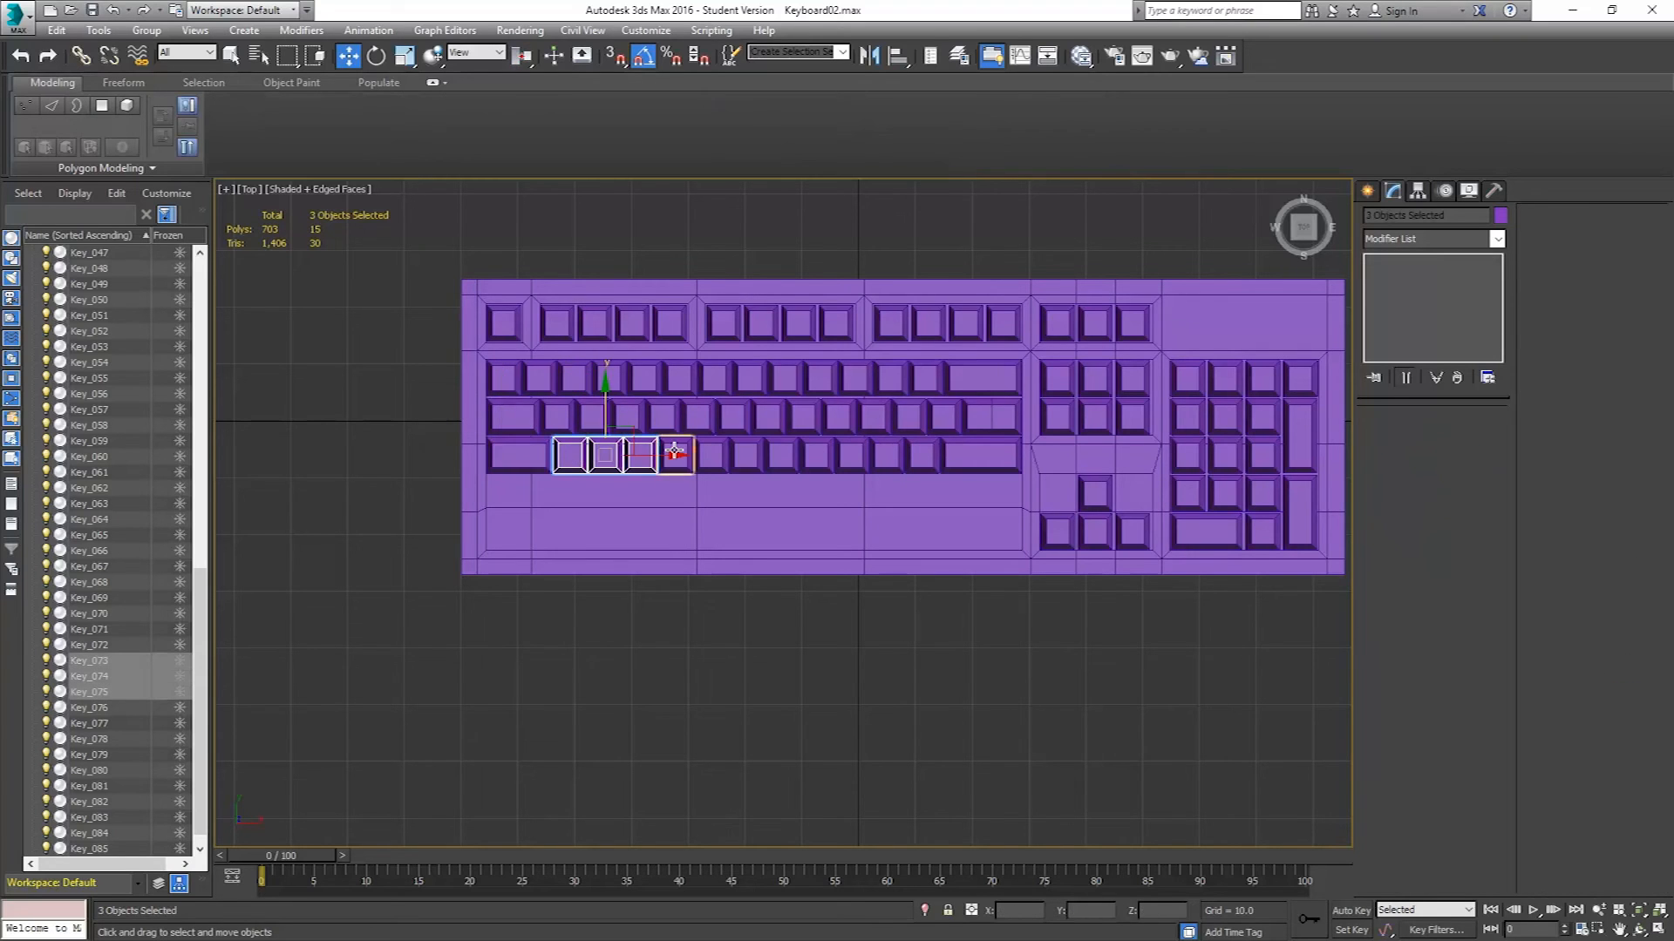
pyautogui.keyDown('ctrl'); pyautogui.click(677, 451); pyautogui.keyUp('ctrl')
pyautogui.keyDown('ctrl'); pyautogui.click(713, 453); pyautogui.keyUp('ctrl')
pyautogui.keyDown('ctrl'); pyautogui.click(747, 453); pyautogui.keyUp('ctrl')
pyautogui.keyDown('ctrl'); pyautogui.click(782, 453); pyautogui.keyUp('ctrl')
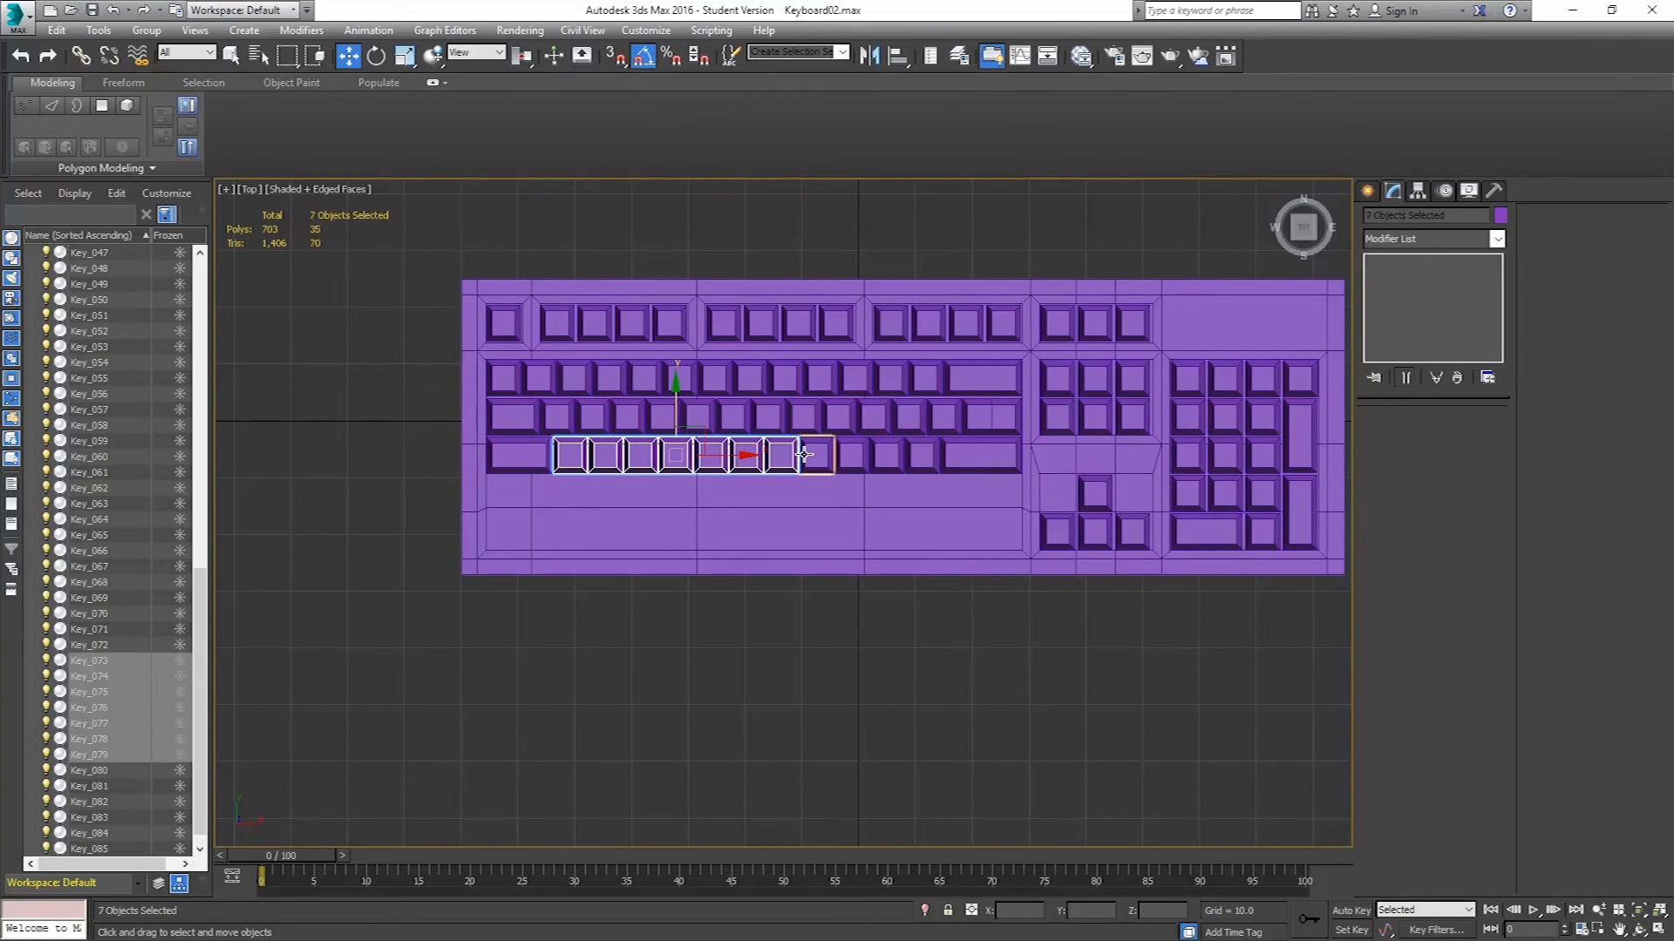
pyautogui.keyDown('ctrl'); pyautogui.click(817, 454); pyautogui.keyUp('ctrl')
pyautogui.keyDown('ctrl'); pyautogui.click(852, 454); pyautogui.keyUp('ctrl')
pyautogui.keyDown('ctrl'); pyautogui.click(886, 455); pyautogui.keyUp('ctrl')
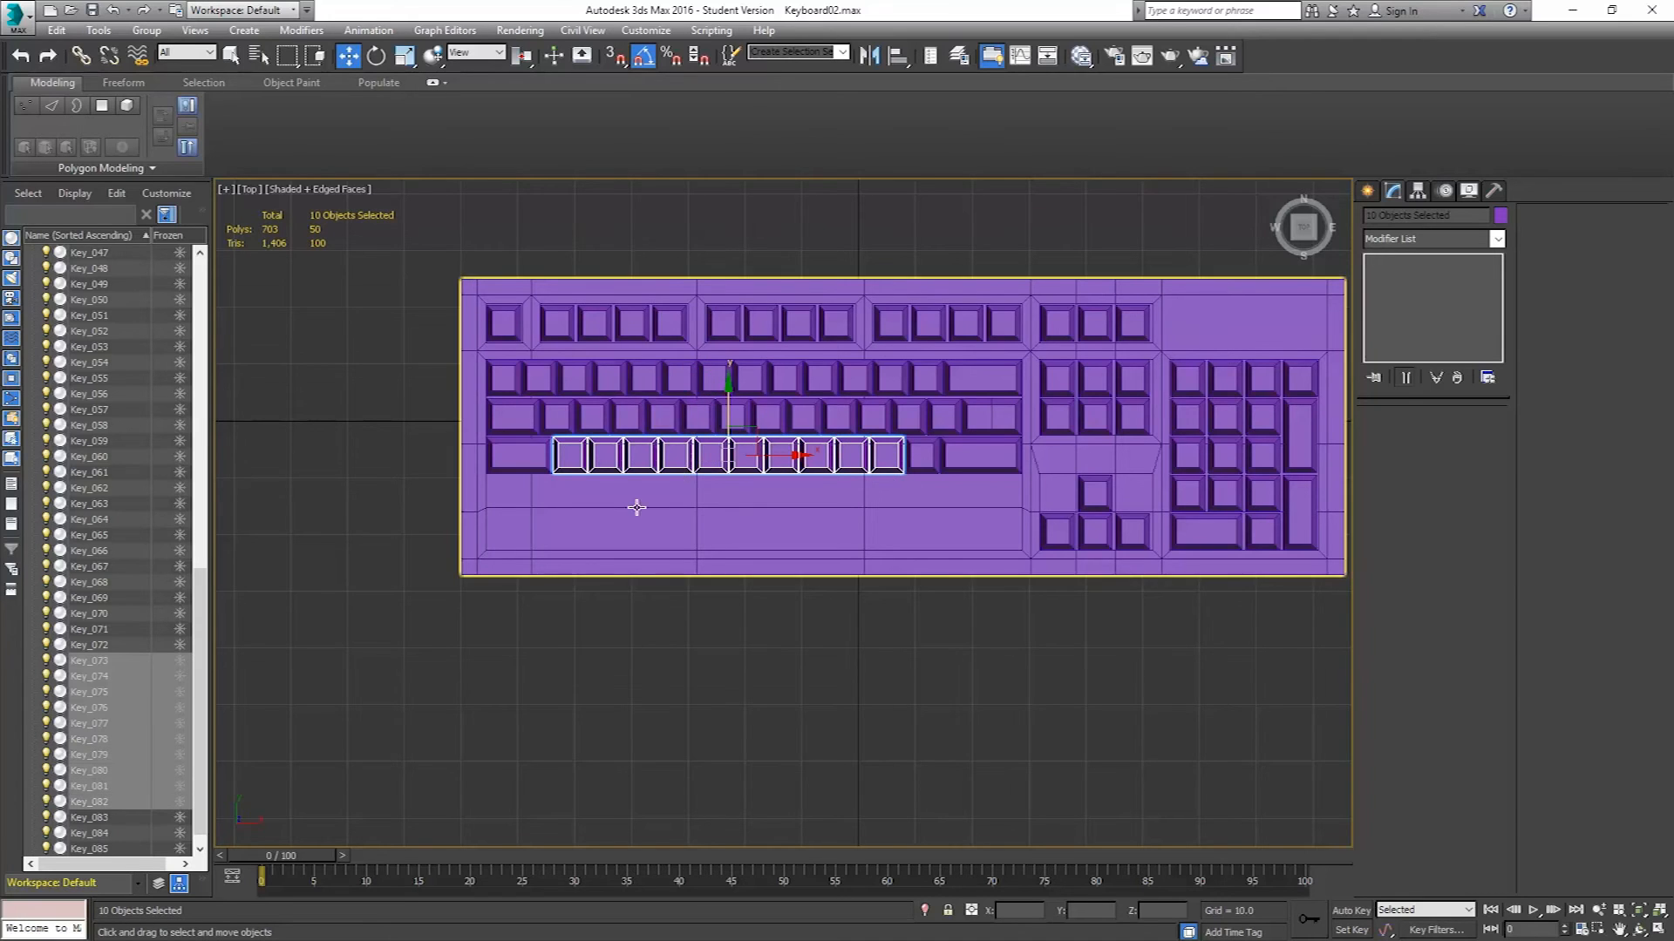
pyautogui.scroll(3, 649, 501)
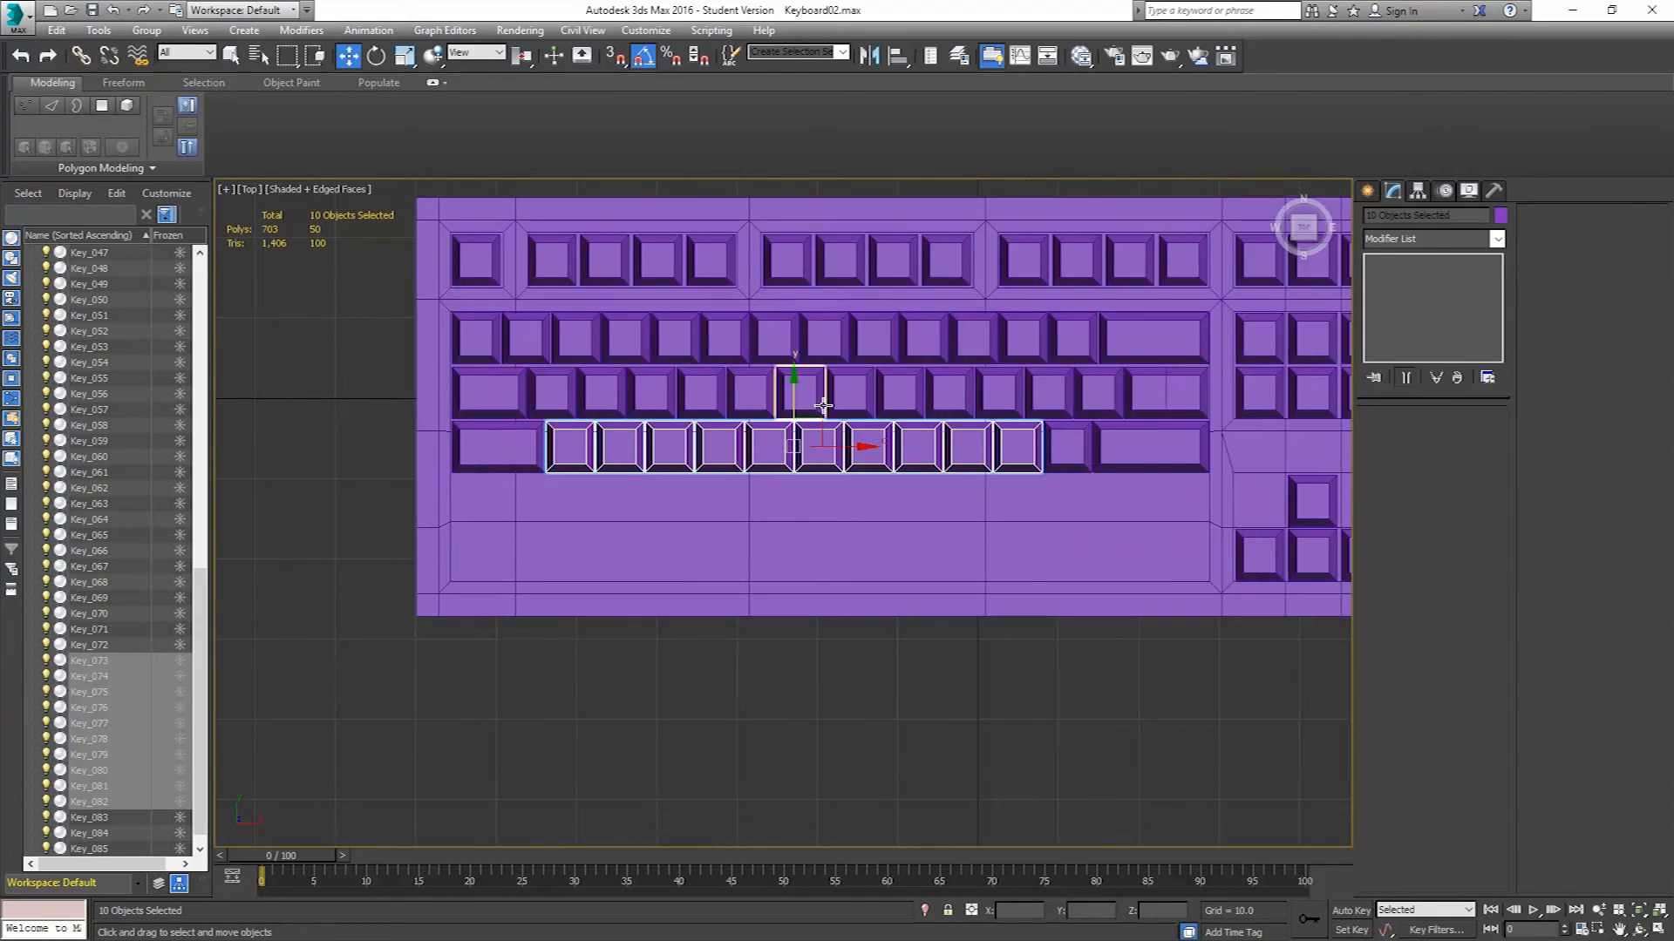
pyautogui.moveTo(815, 419); pyautogui.dragTo(582, 424, button='middle')
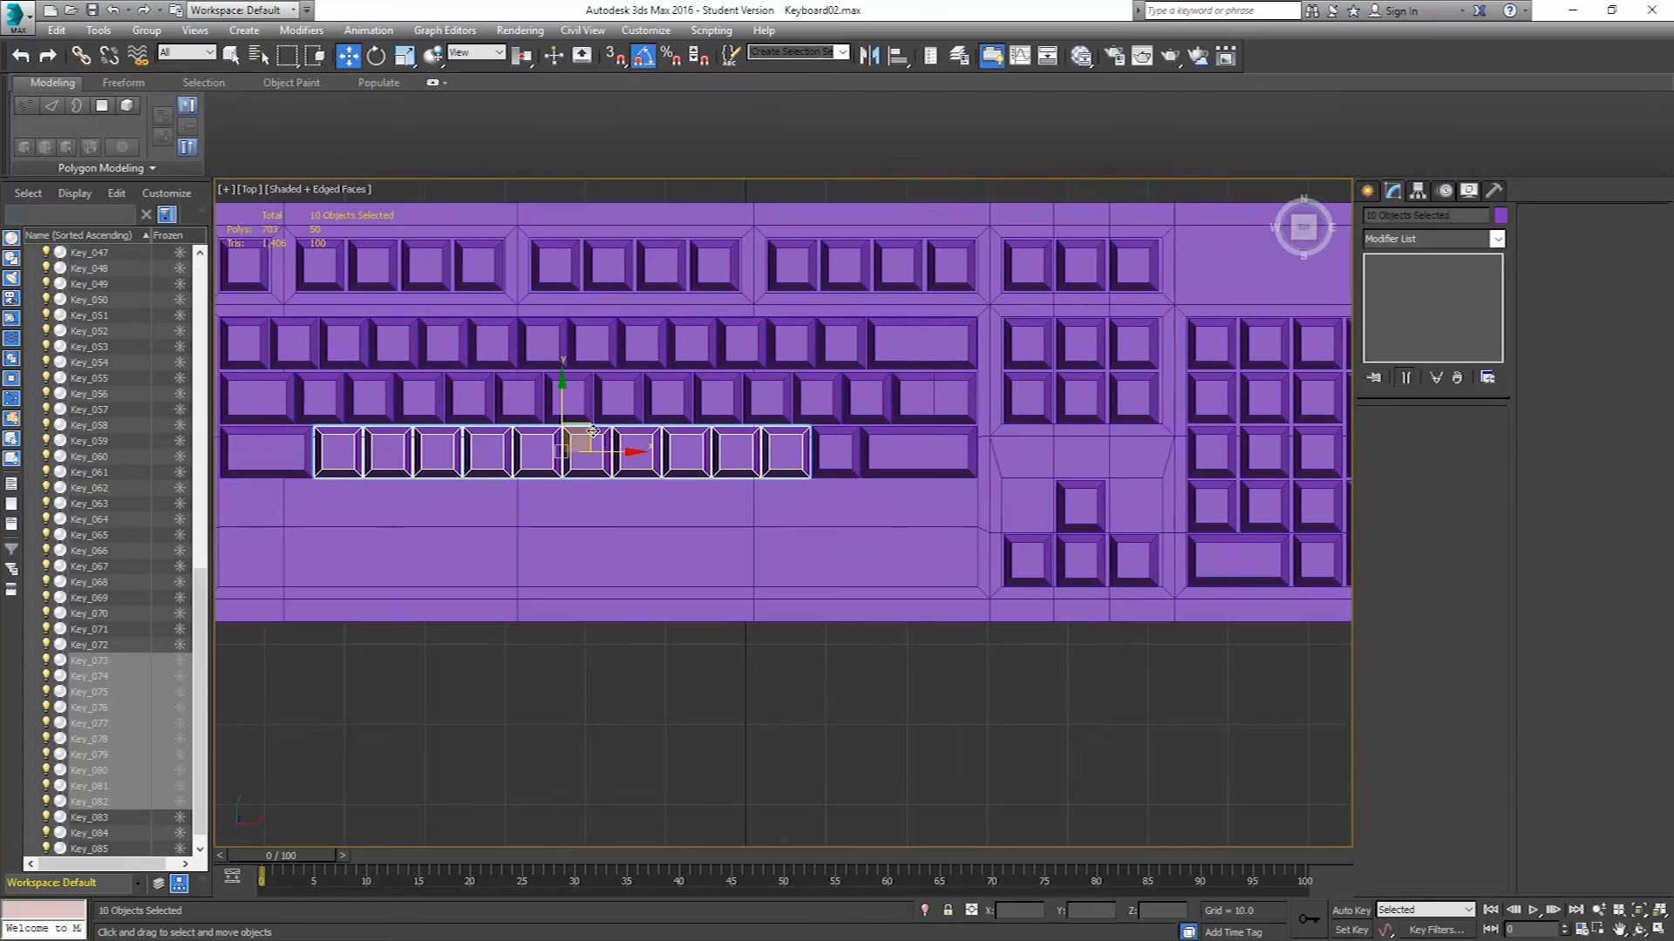
pyautogui.moveTo(584, 426); pyautogui.dragTo(960, 482)
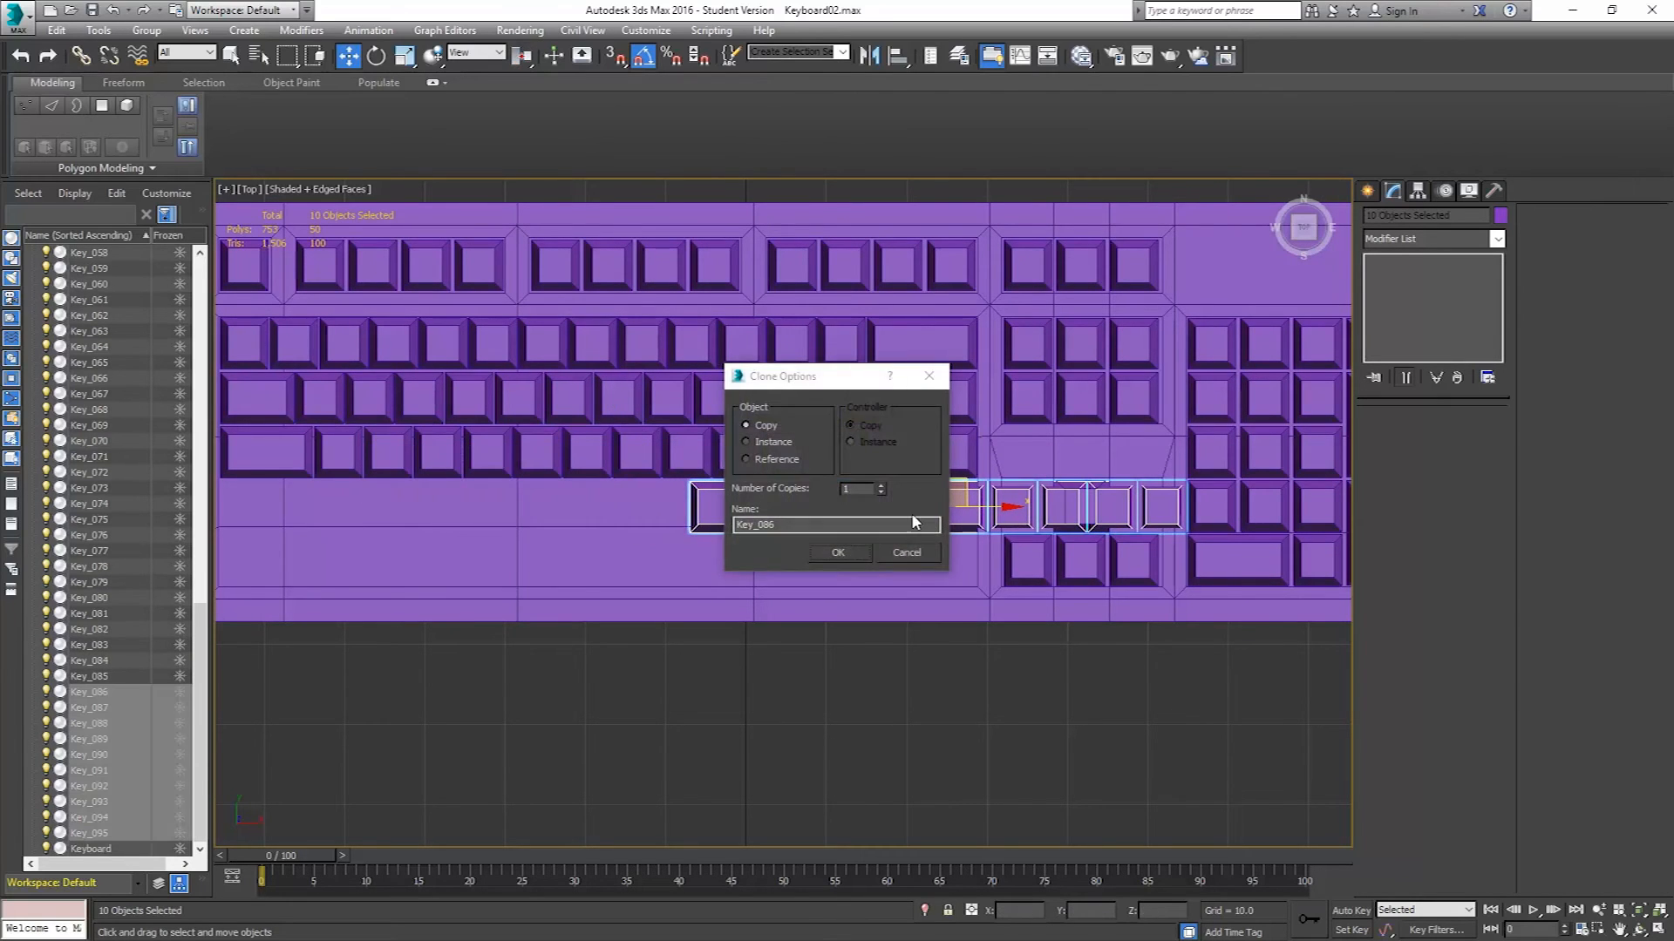
pyautogui.click(837, 550)
# Slide the newly cloned row of ten keys left to line up under the row above.
pyautogui.scroll(6, 945, 465)
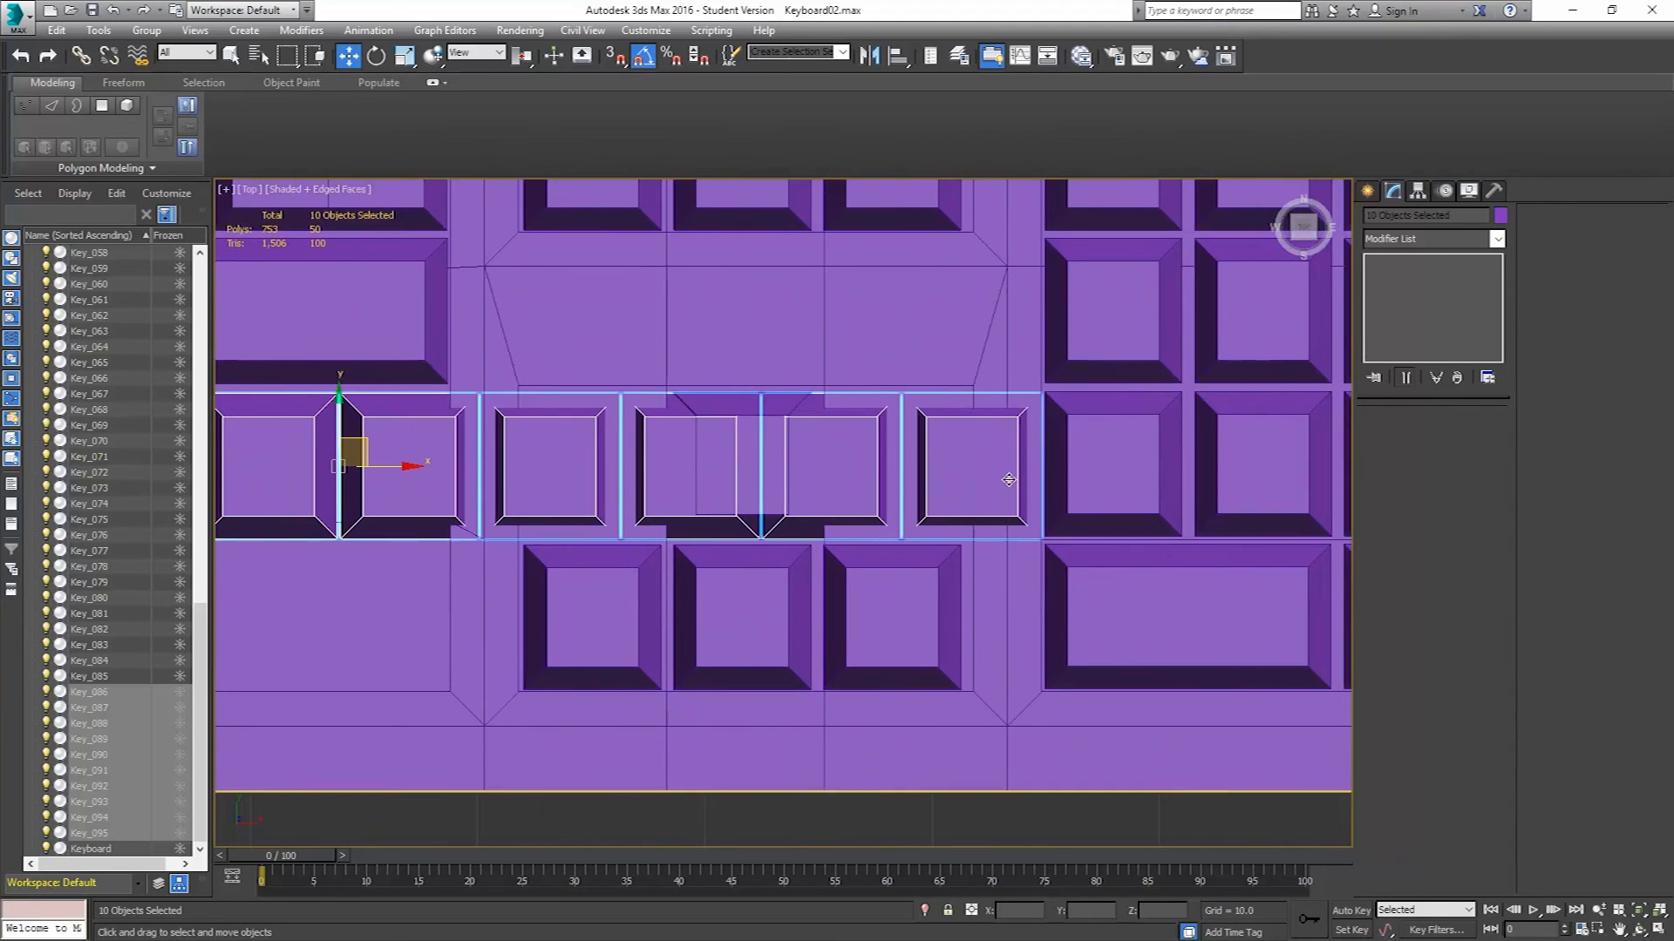
pyautogui.scroll(3, 998, 490)
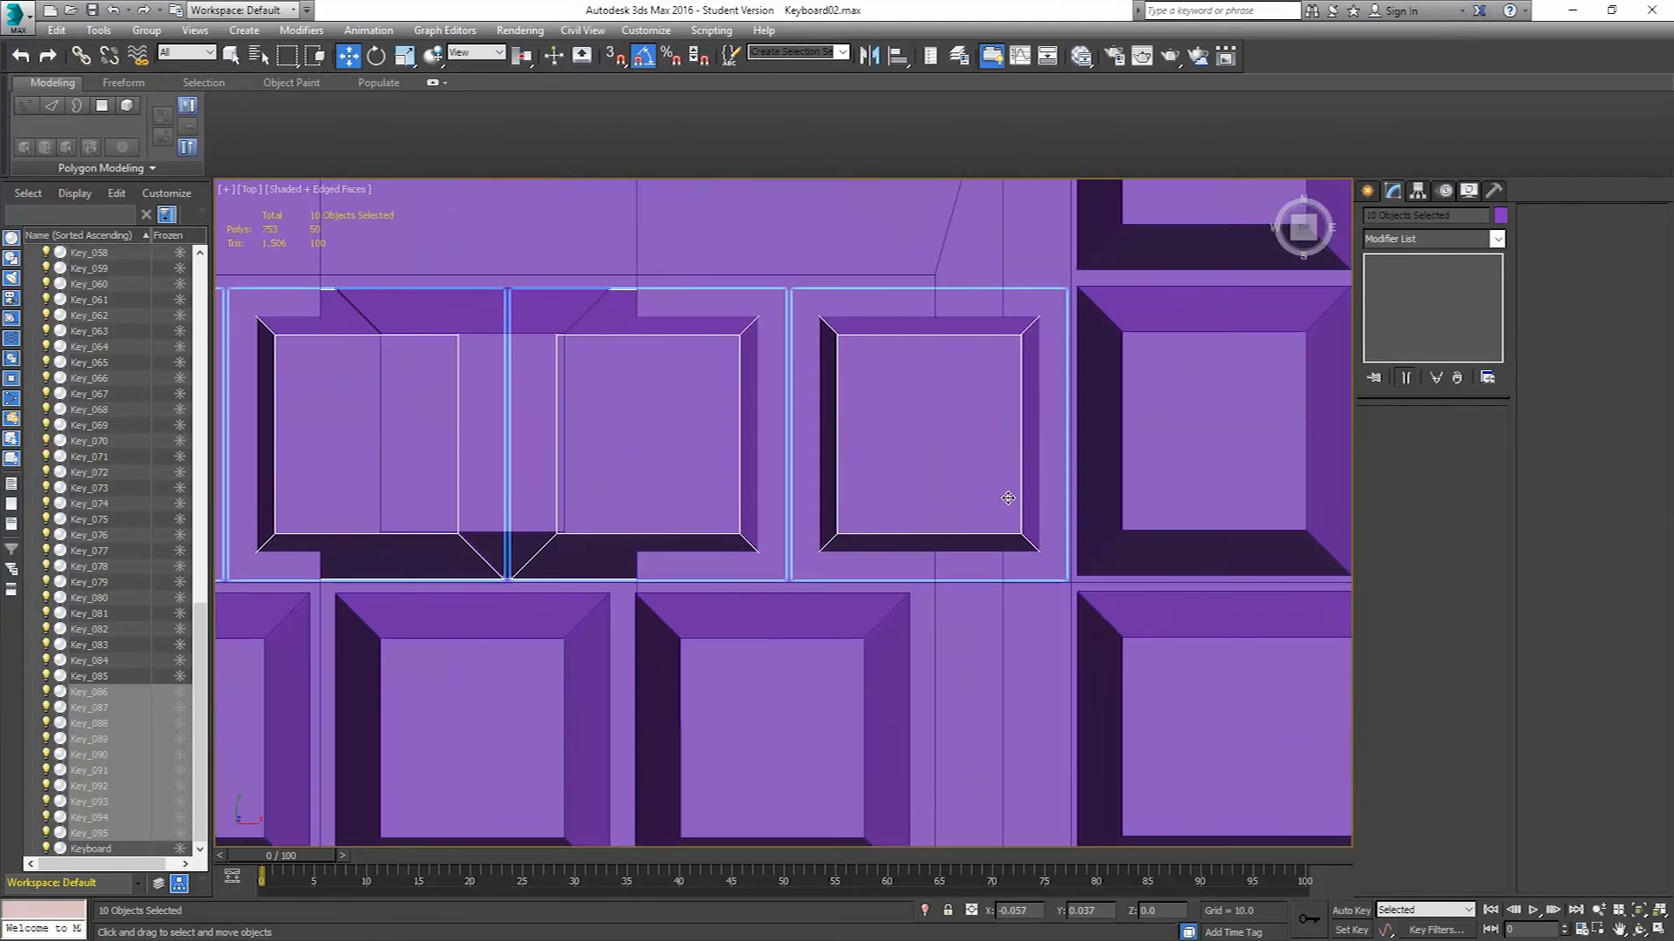
pyautogui.scroll(-4, 701, 471)
pyautogui.scroll(-2, 701, 471)
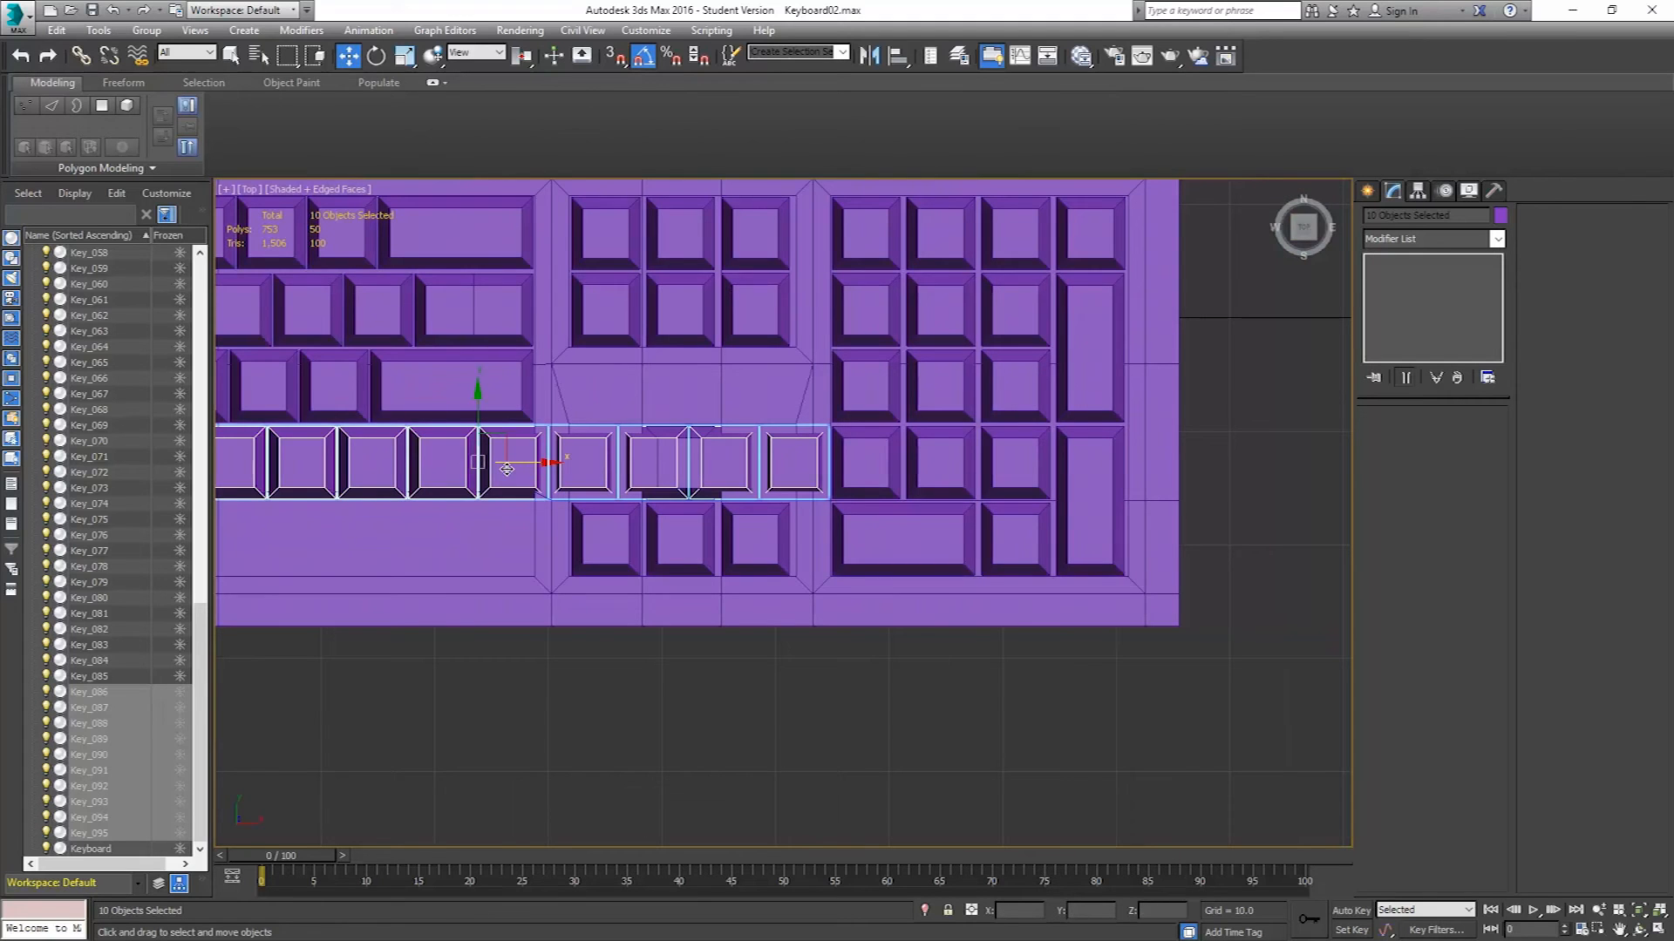
pyautogui.moveTo(537, 465); pyautogui.dragTo(193, 467)
pyautogui.moveTo(415, 482); pyautogui.dragTo(1107, 490, button='middle')
pyautogui.scroll(-2, 924, 495)
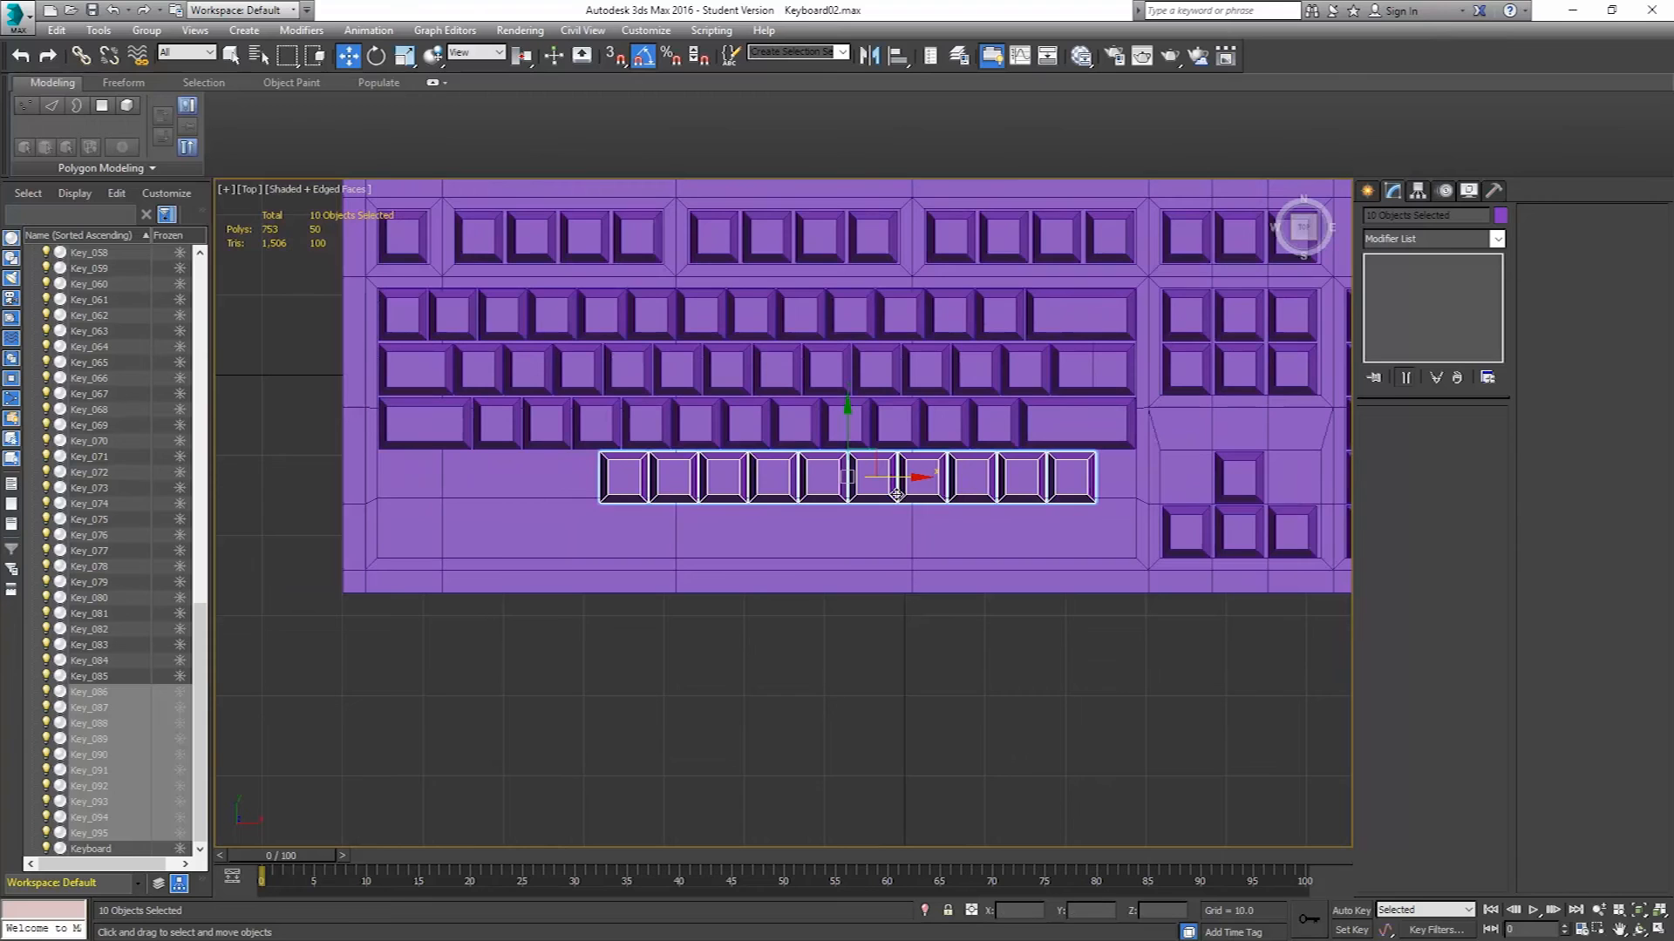
pyautogui.moveTo(902, 477); pyautogui.dragTo(802, 494)
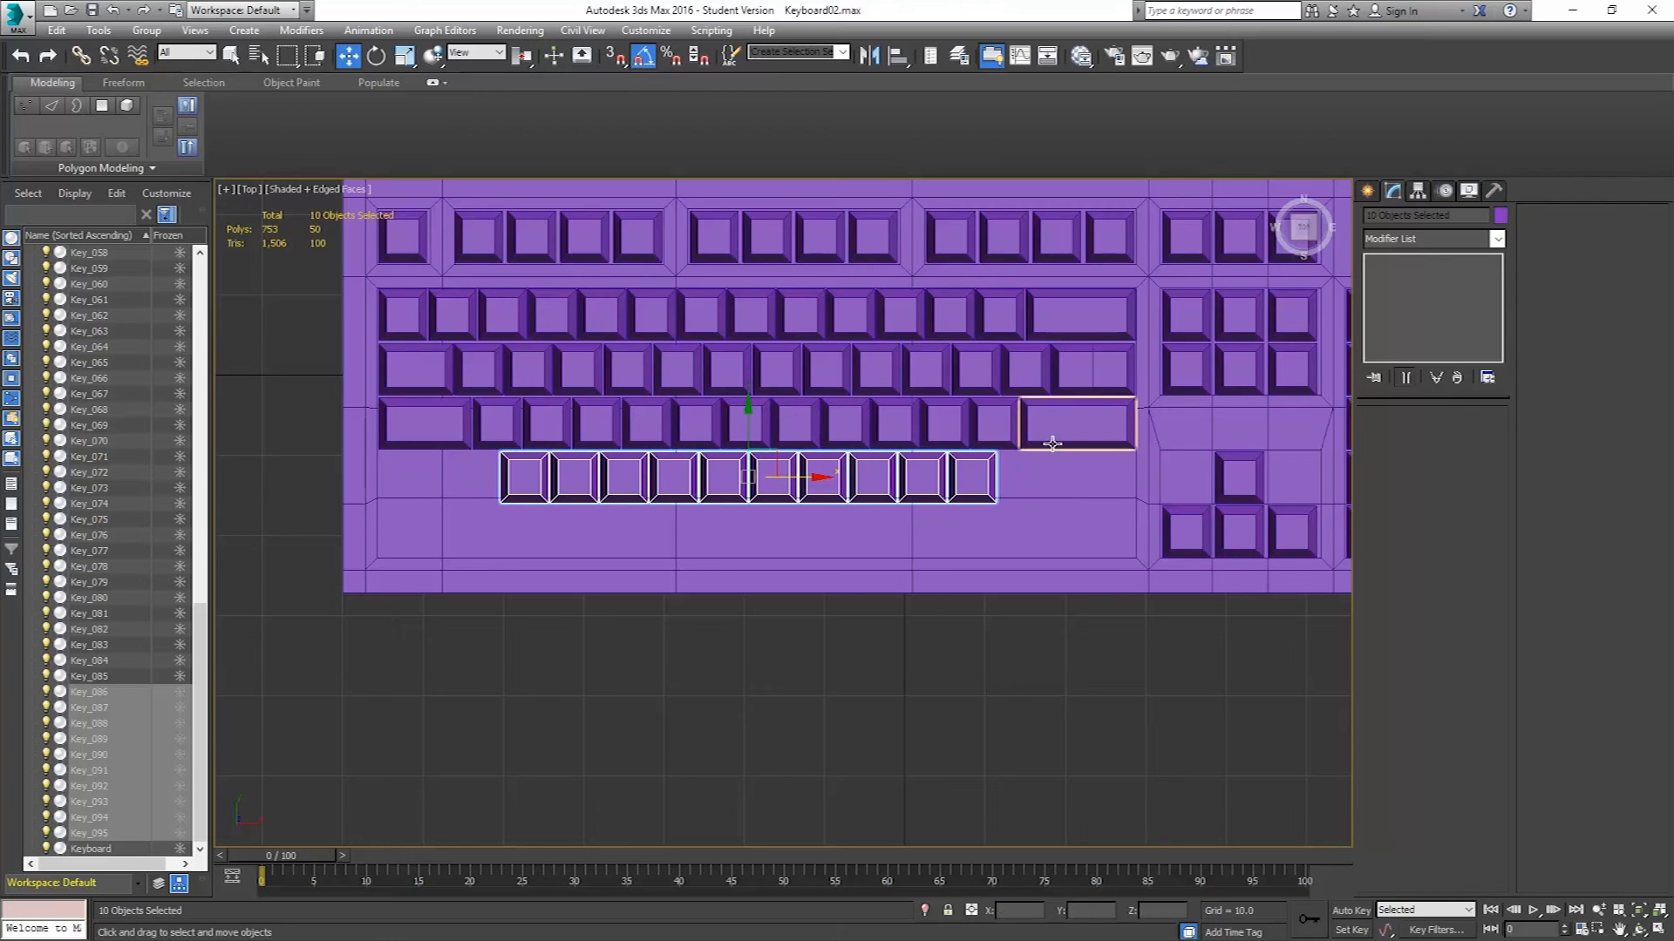
# Clone the two wide keys at both ends of the row down as copies into the new row.
pyautogui.click(1070, 439)
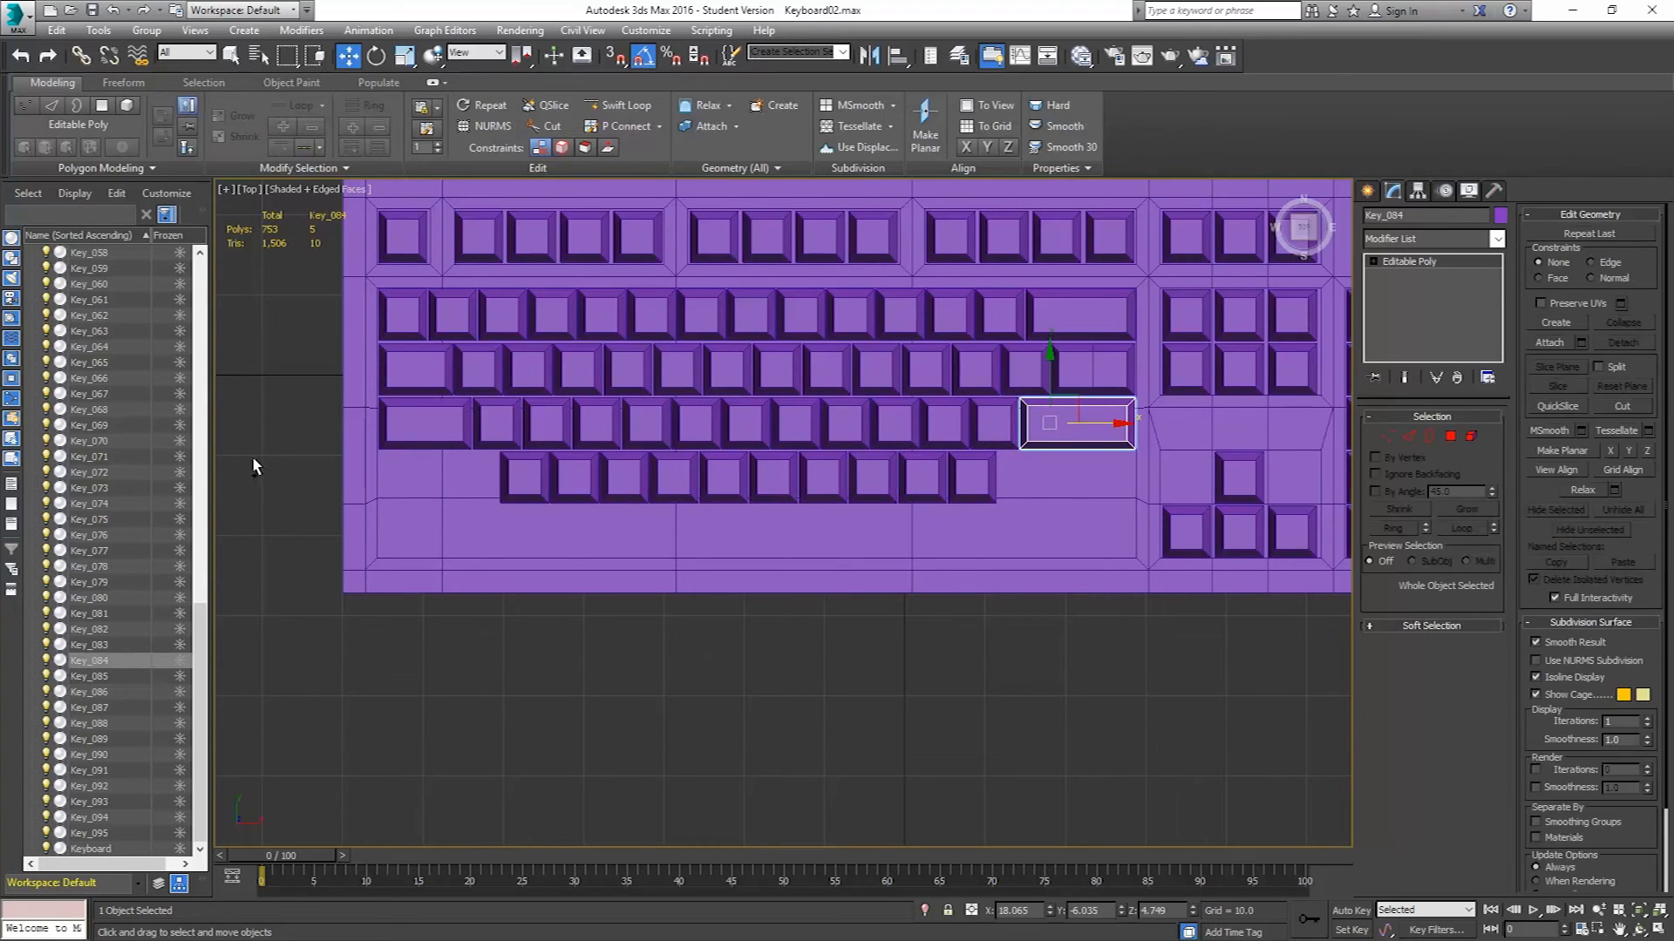
pyautogui.keyDown('ctrl'); pyautogui.click(422, 426); pyautogui.keyUp('ctrl')
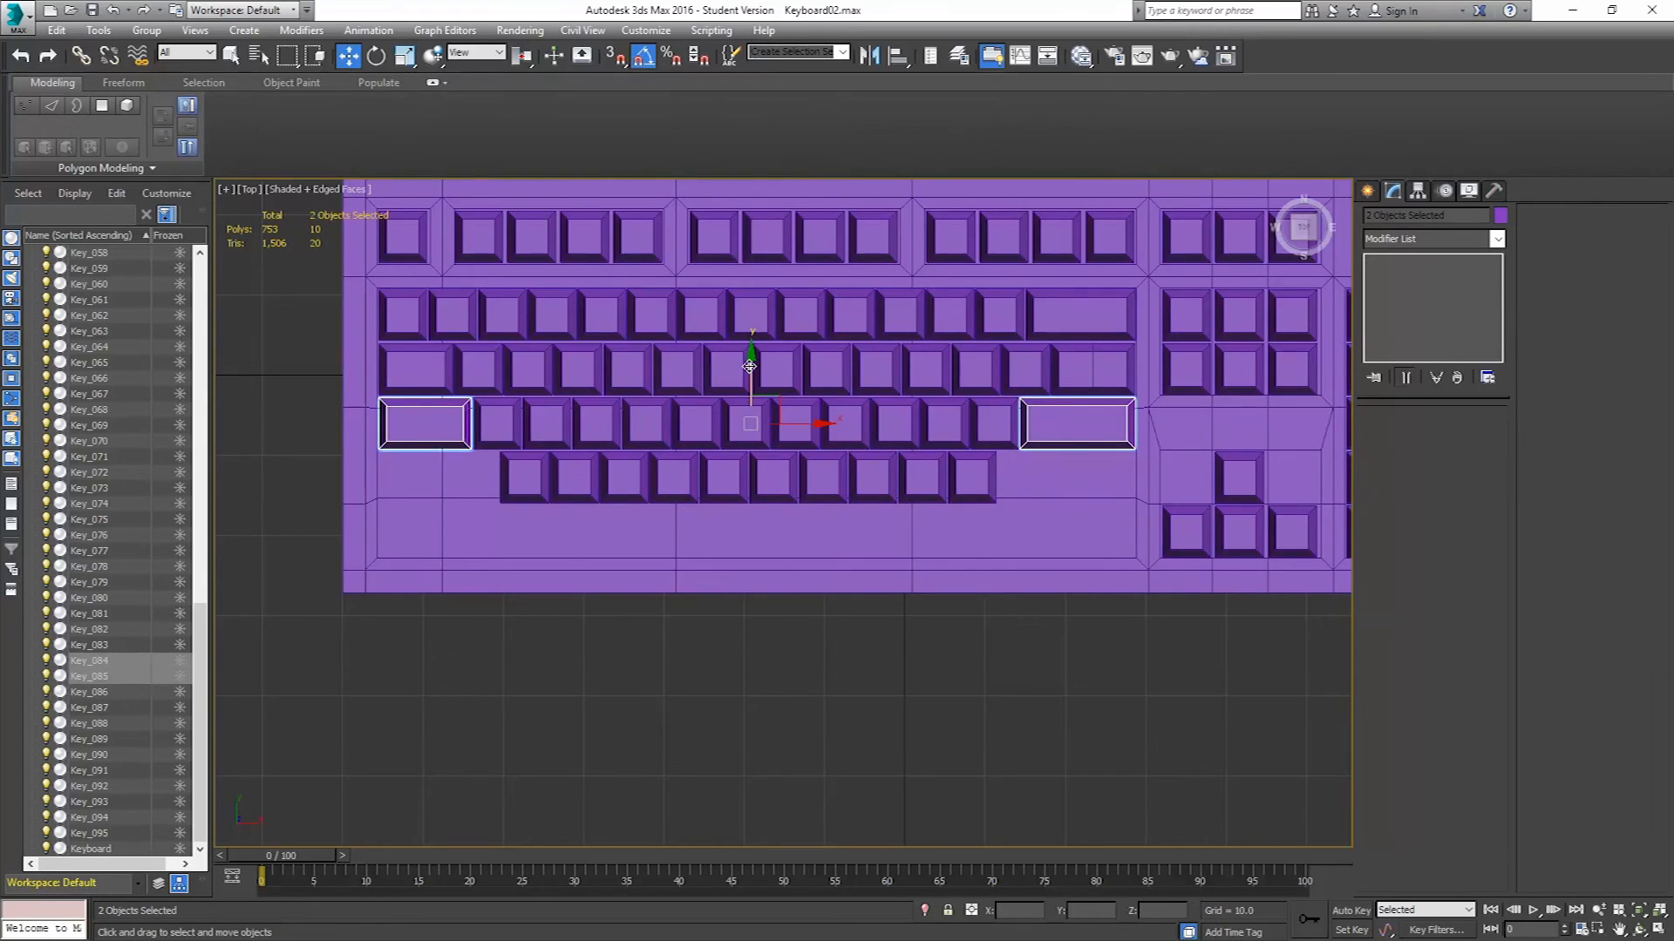
pyautogui.moveTo(751, 369); pyautogui.dragTo(723, 419)
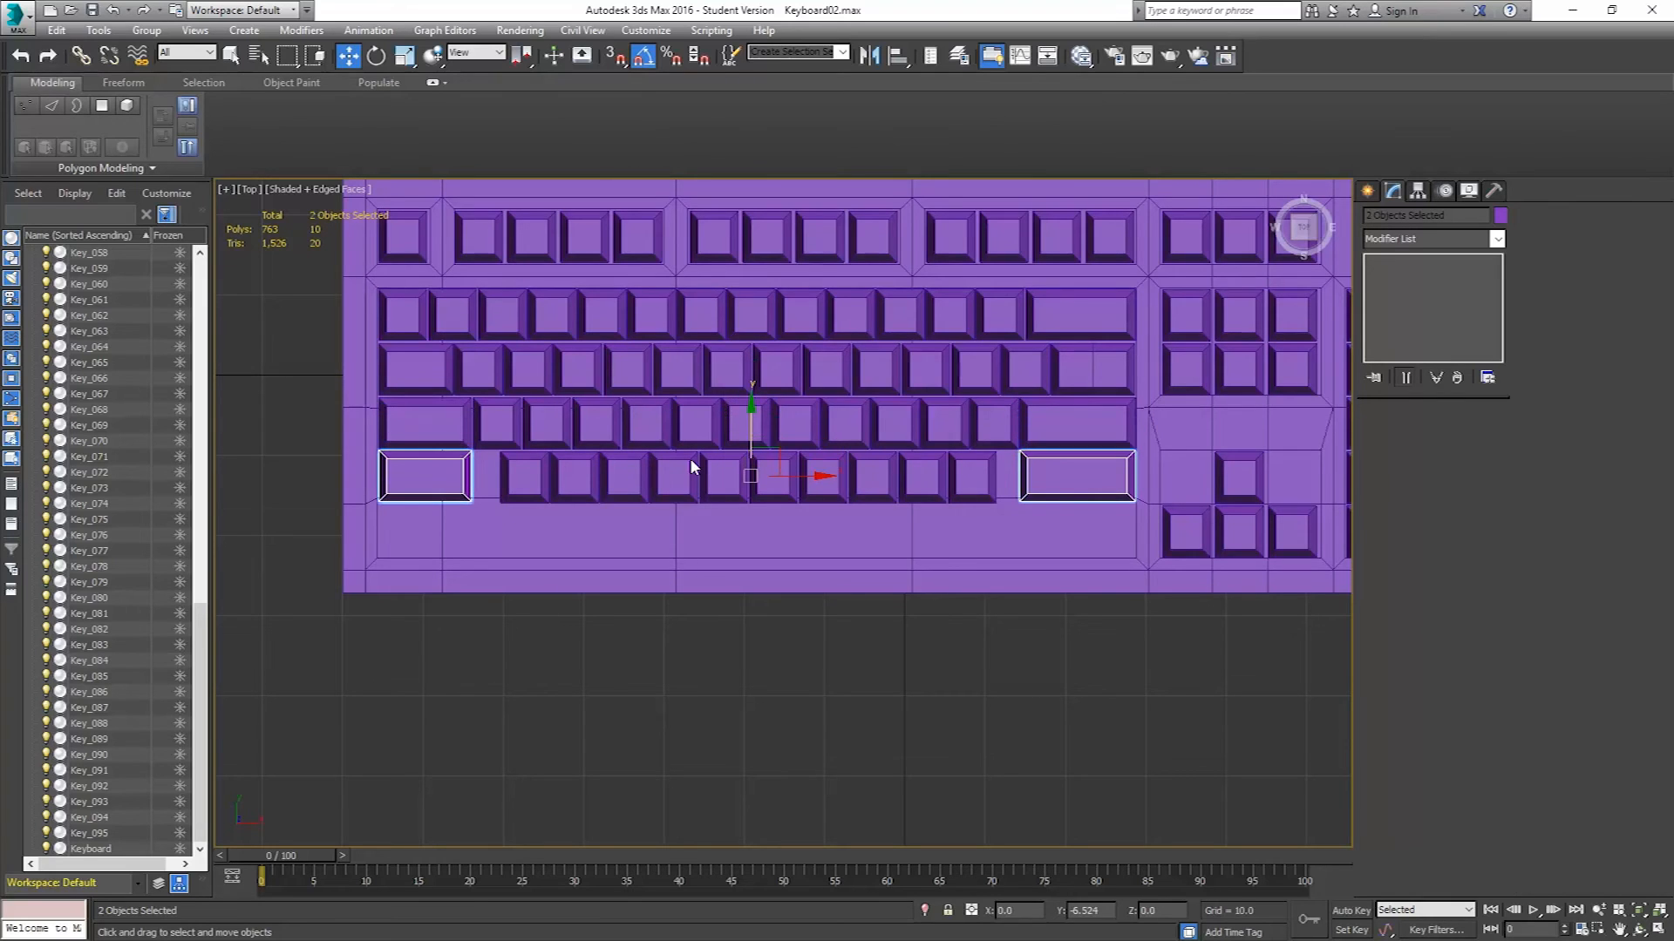
pyautogui.click(841, 549)
# Lengthen the new right-end wide key by moving its left-edge vertices left toward the square keys.
pyautogui.scroll(2, 610, 490)
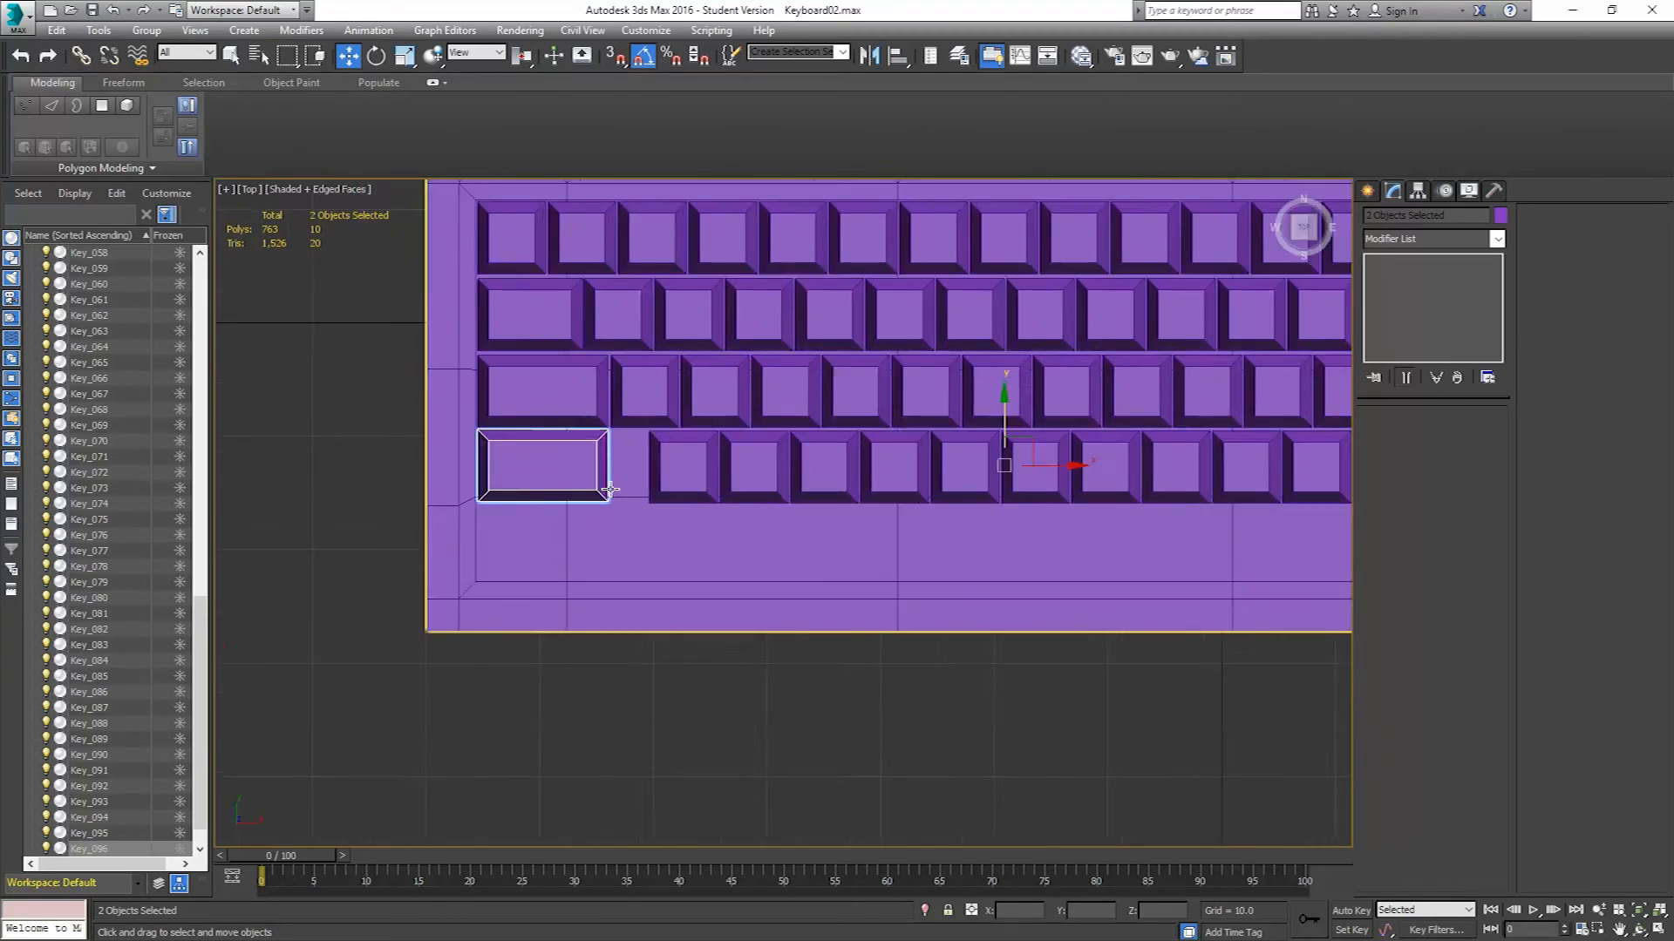
pyautogui.scroll(1, 610, 490)
pyautogui.scroll(3, 653, 482)
pyautogui.moveTo(389, 426); pyautogui.dragTo(389, 435)
pyautogui.scroll(-3, 721, 422)
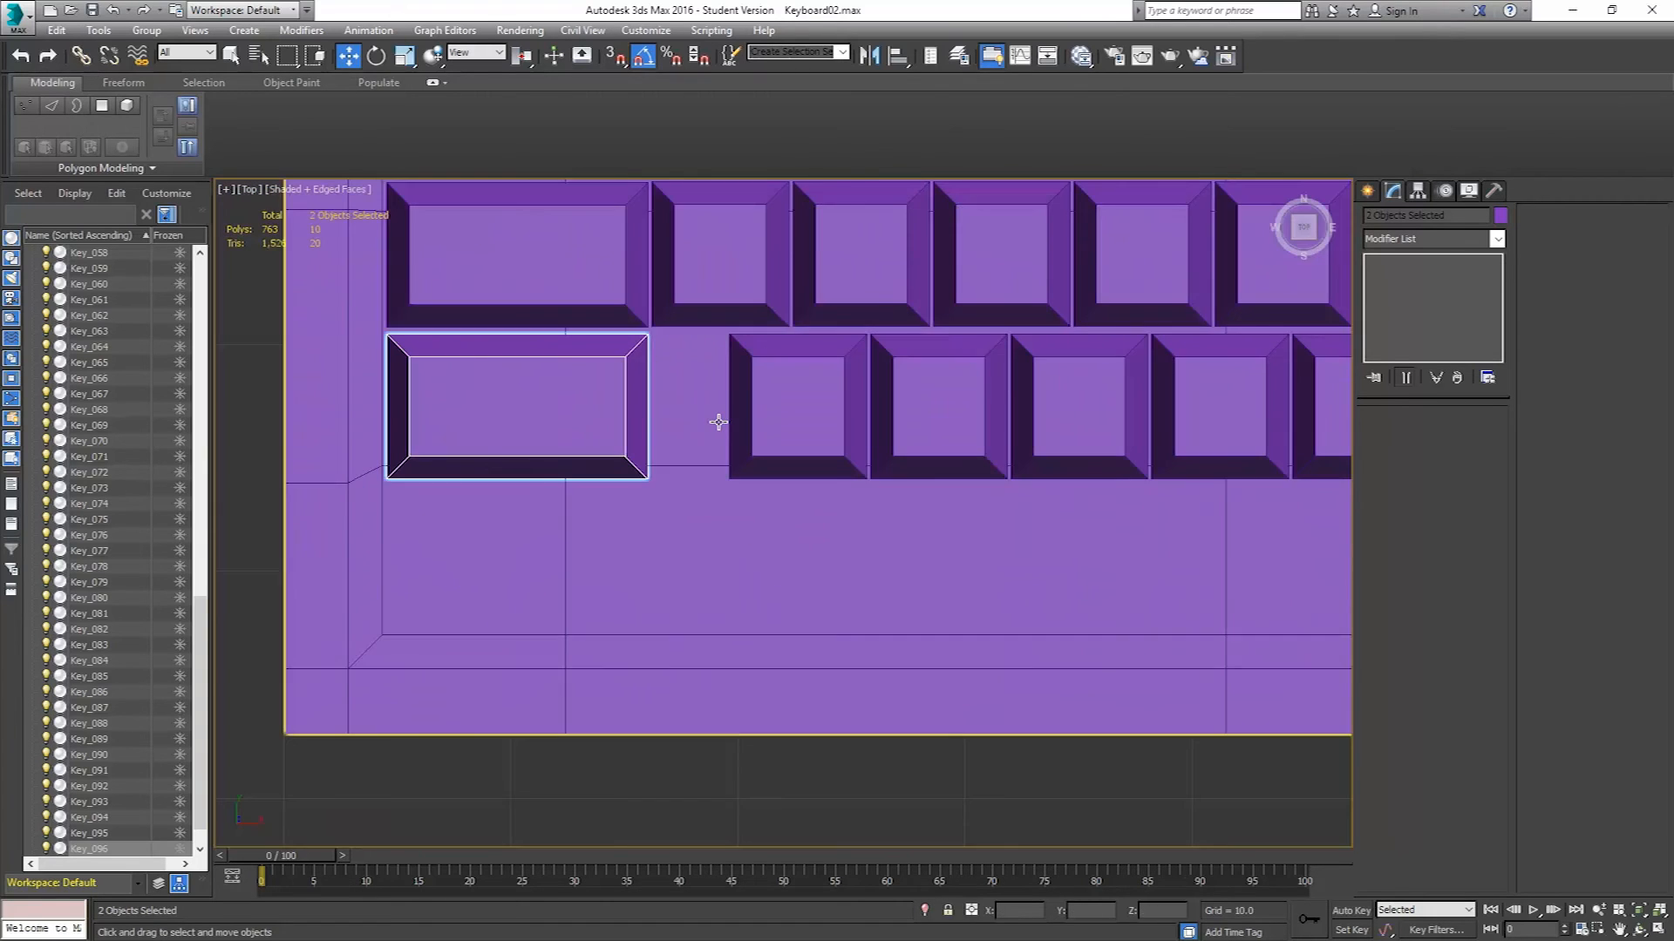
pyautogui.scroll(-3, 776, 420)
pyautogui.scroll(-2, 837, 416)
pyautogui.click(1096, 408)
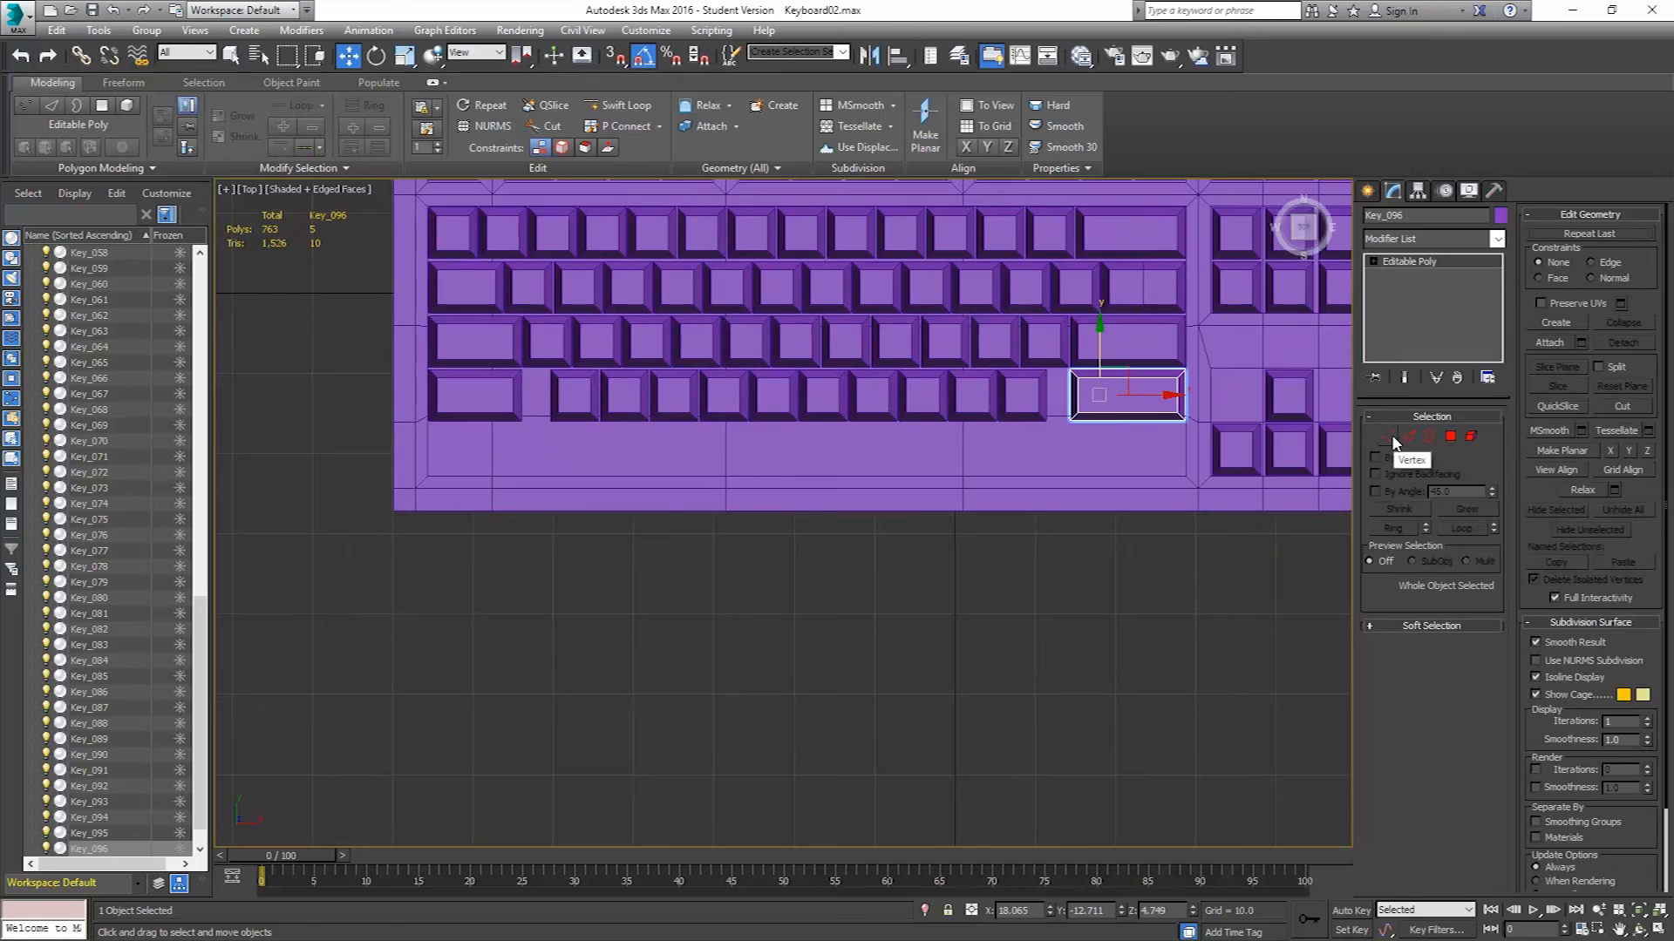
pyautogui.click(1389, 437)
pyautogui.moveTo(1052, 457); pyautogui.dragTo(1090, 359)
pyautogui.moveTo(1044, 413); pyautogui.dragTo(1043, 407, button='middle')
pyautogui.scroll(3, 1045, 406)
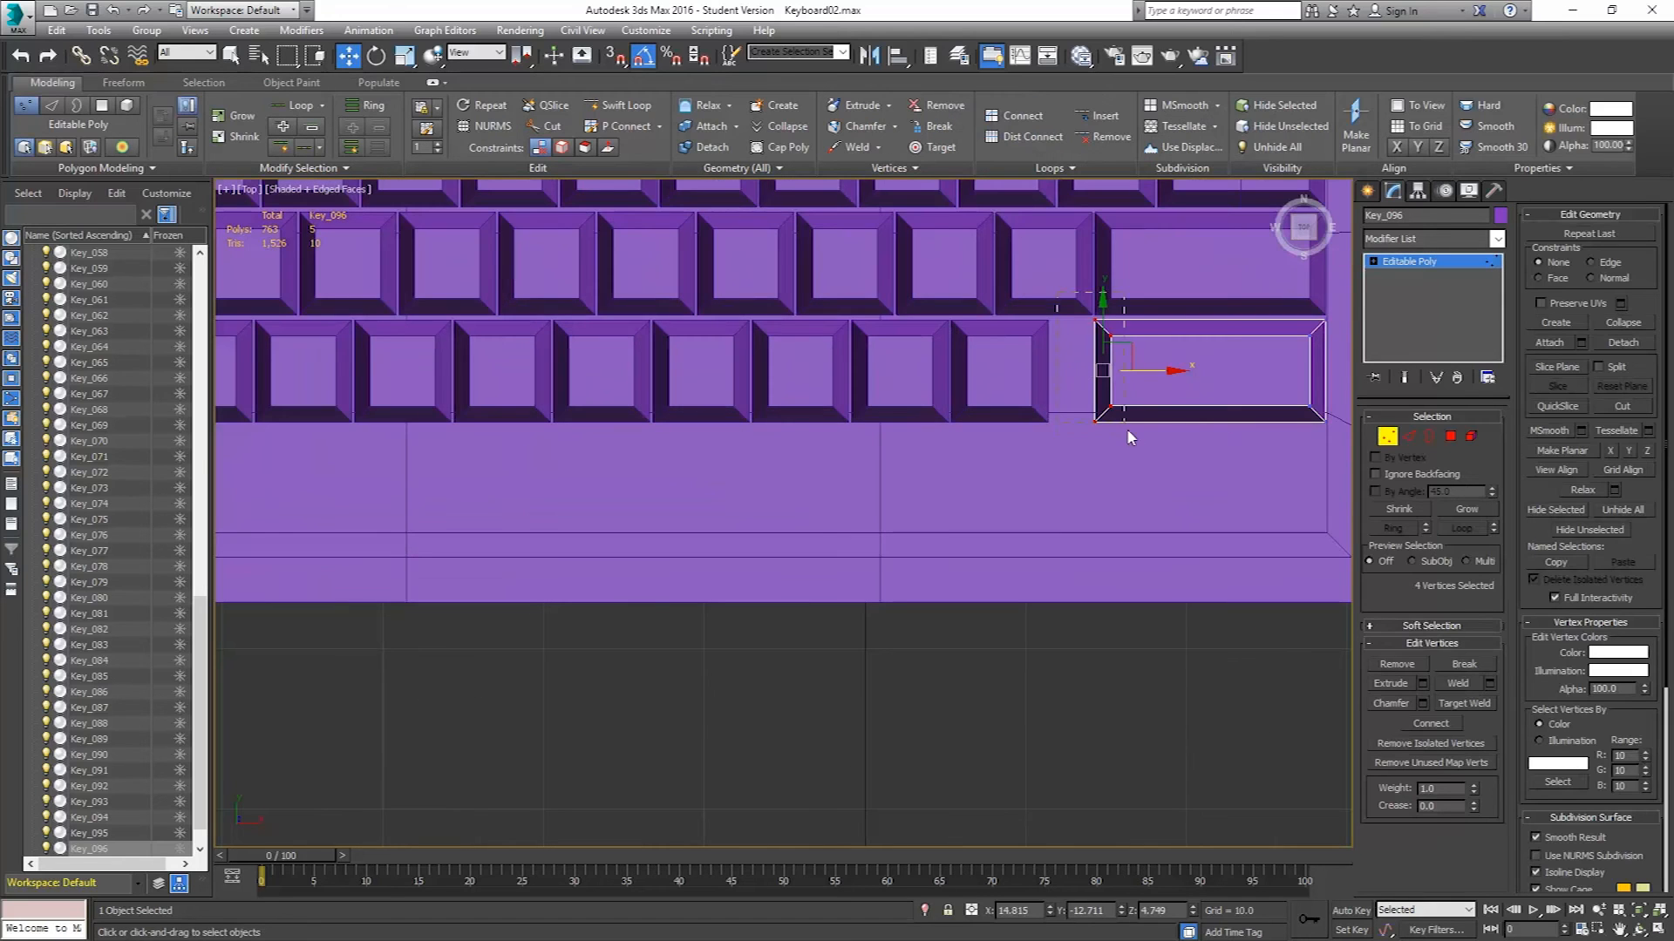
pyautogui.moveTo(1145, 373); pyautogui.dragTo(1105, 377)
pyautogui.scroll(-3, 1082, 458)
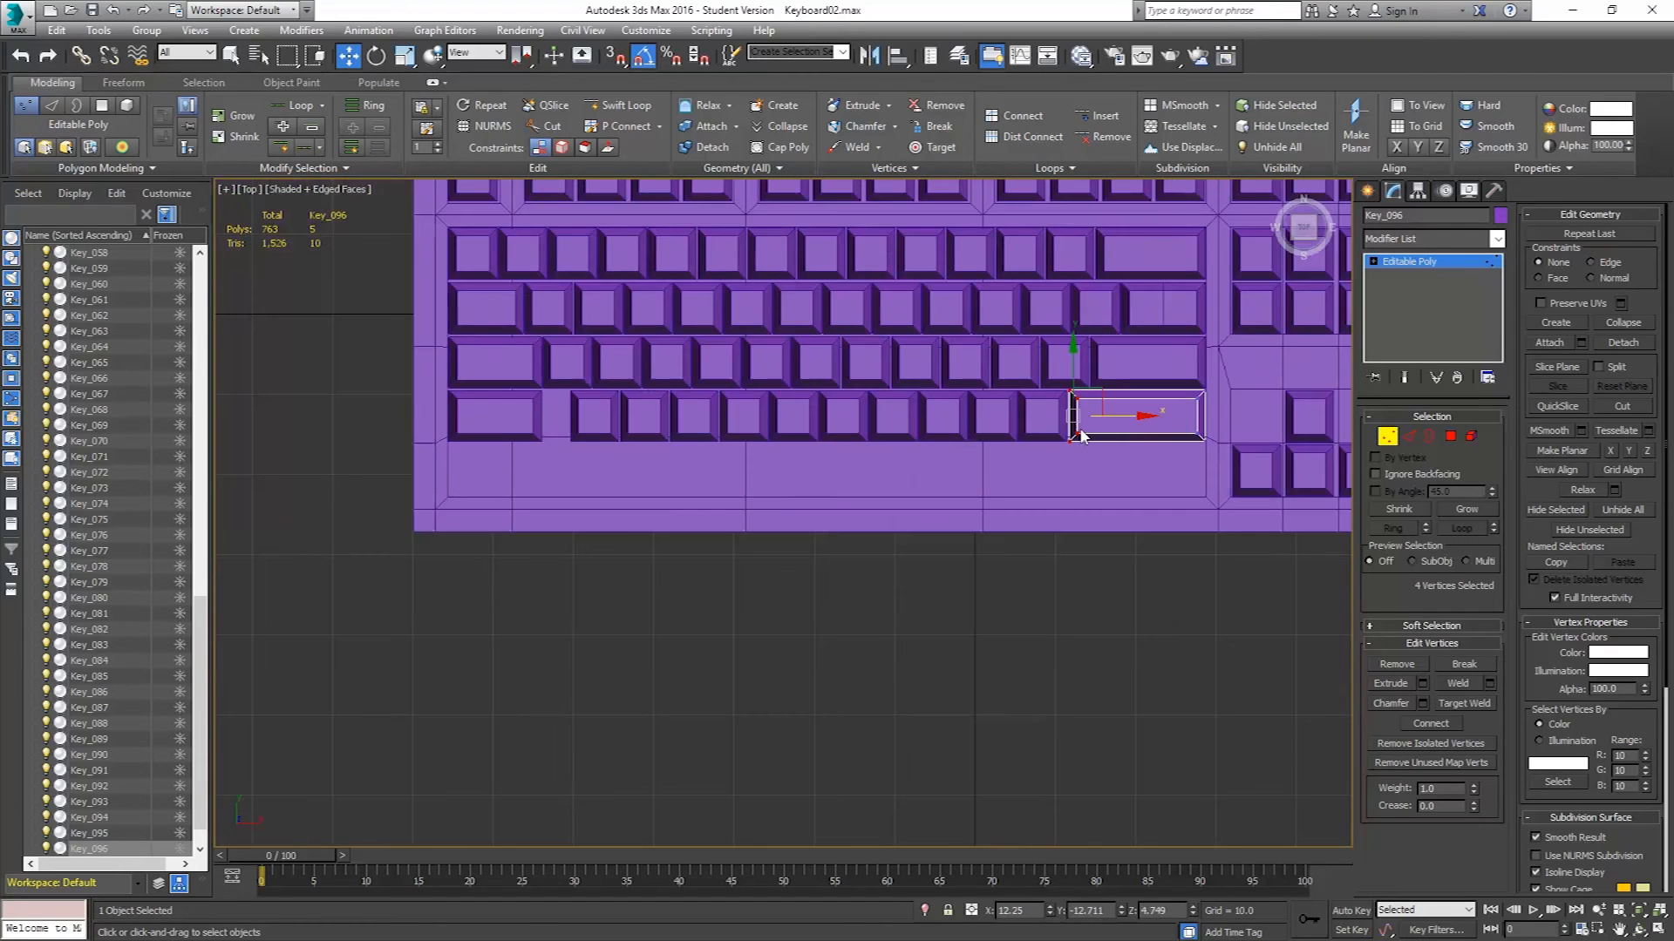
pyautogui.click(1387, 436)
# Lengthen the new left-end wide key by moving its right-edge vertices right toward the square keys.
pyautogui.moveTo(523, 430); pyautogui.dragTo(672, 434, button='middle')
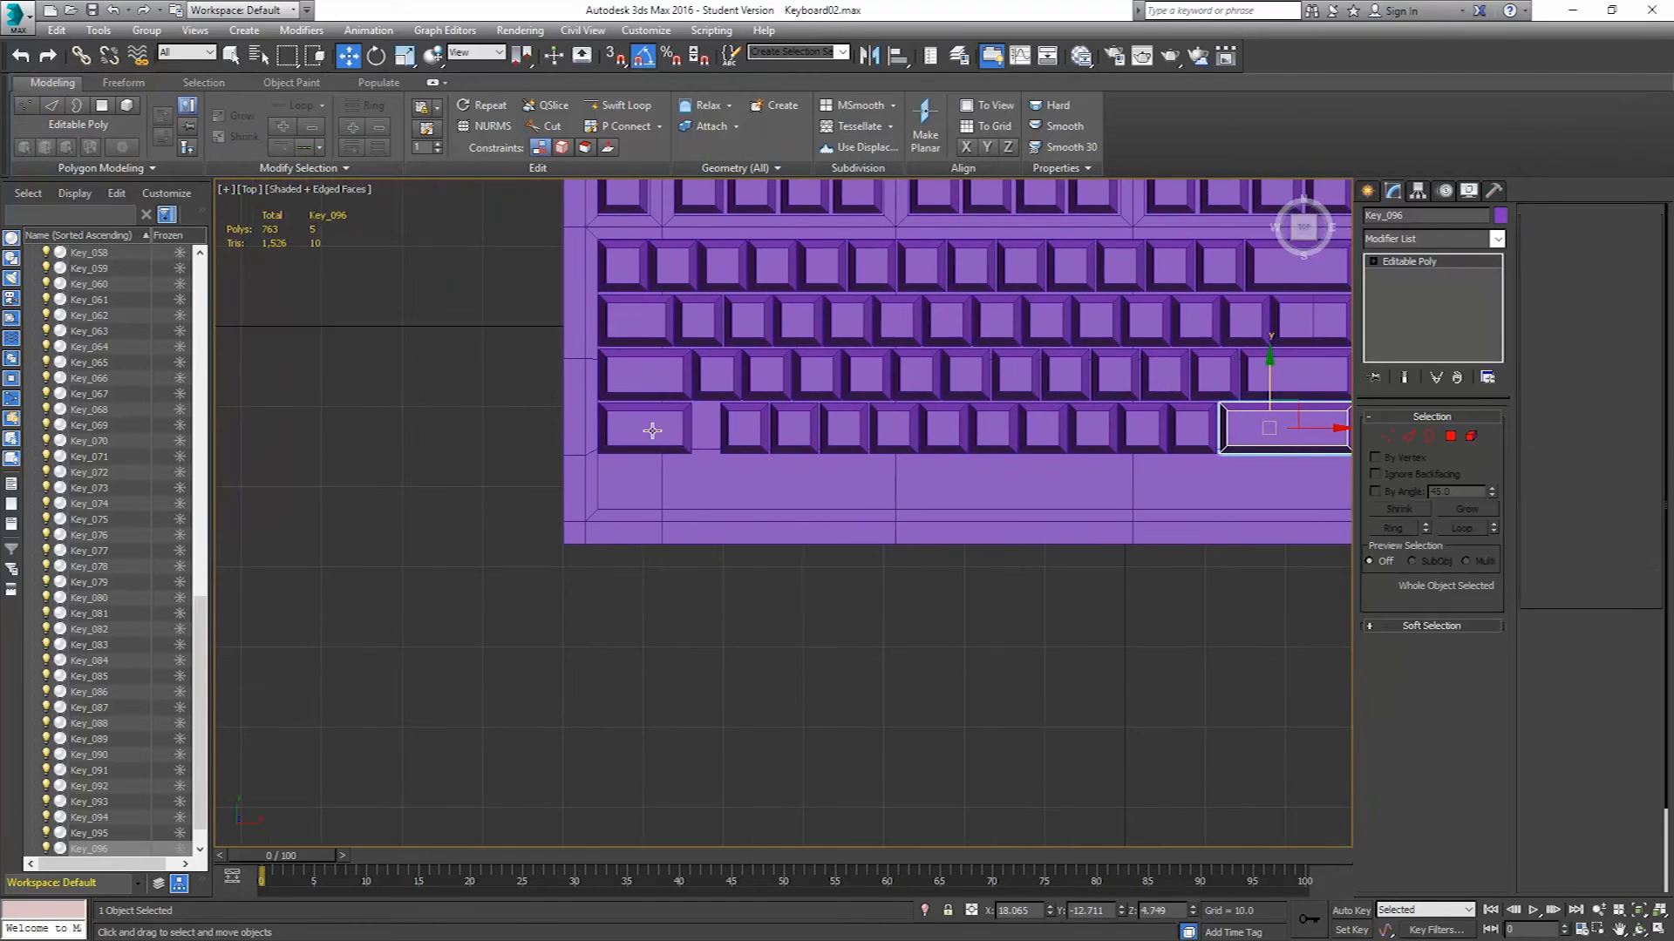
pyautogui.click(633, 460)
pyautogui.scroll(4, 634, 467)
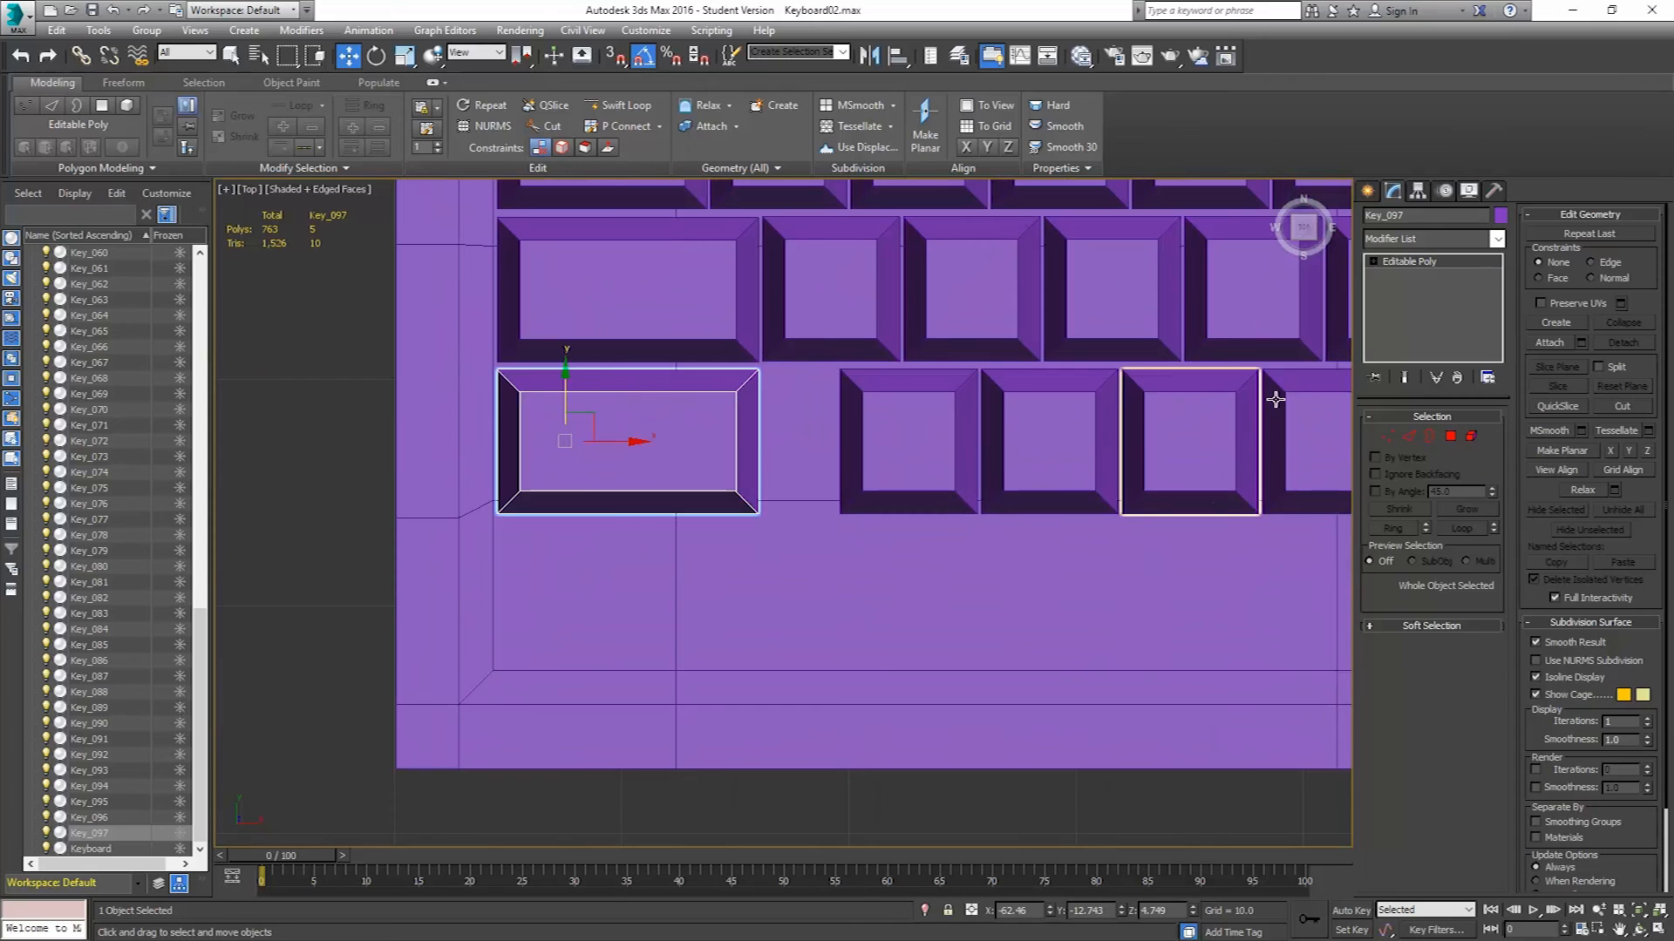
pyautogui.click(1387, 436)
pyautogui.moveTo(780, 528); pyautogui.dragTo(729, 362)
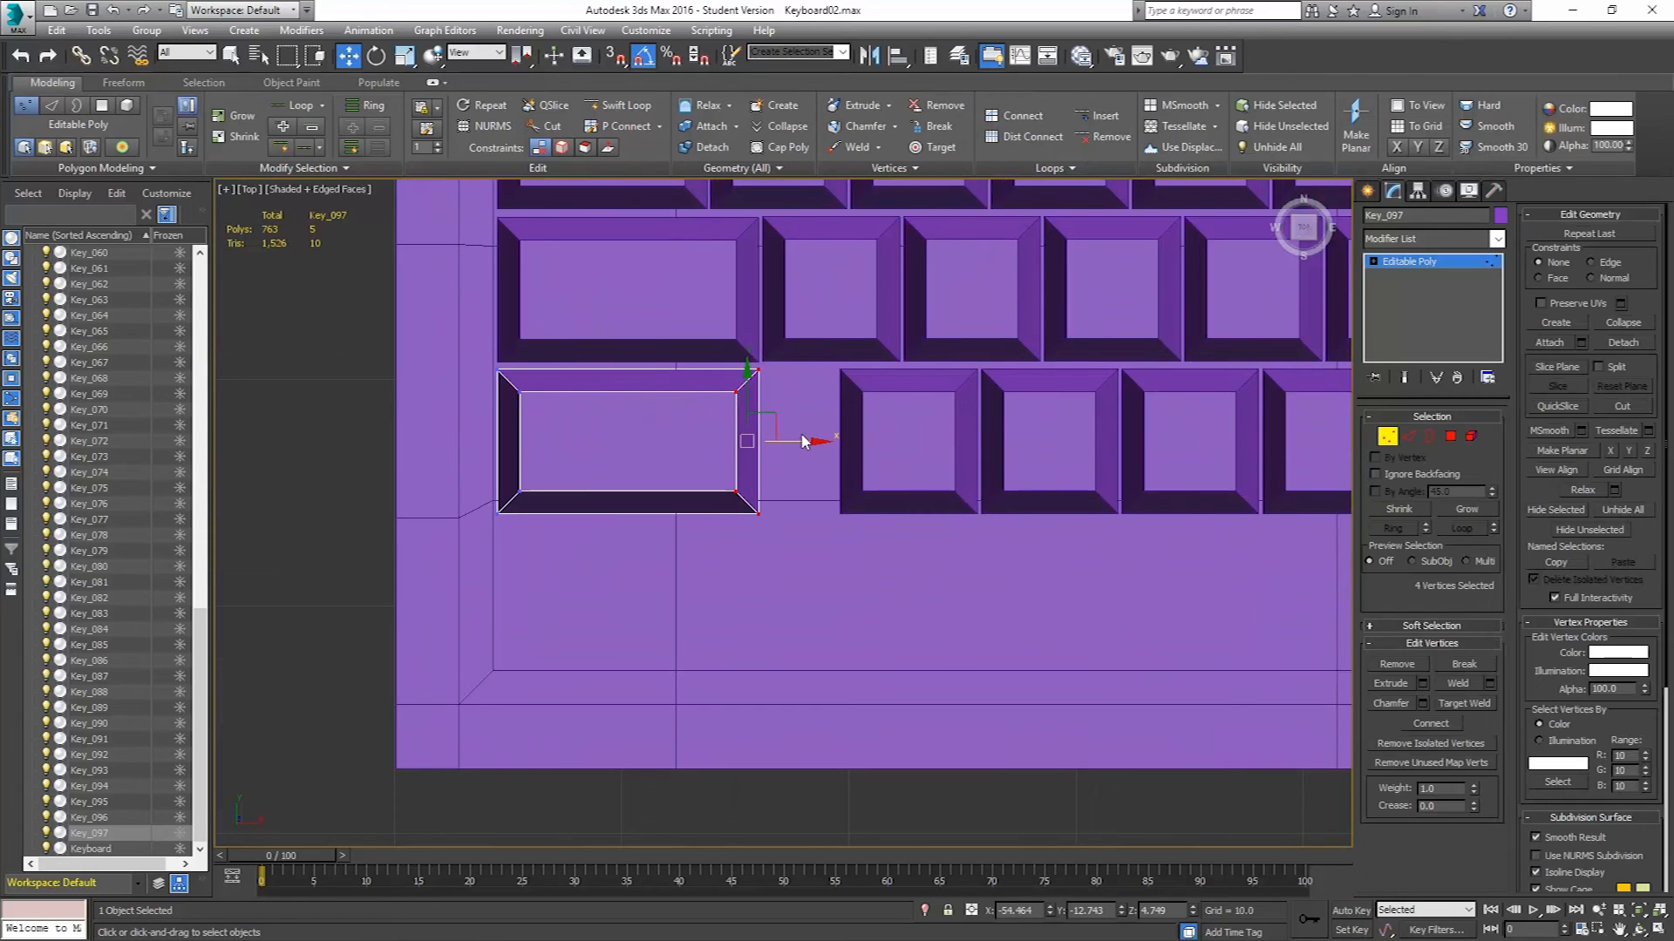
pyautogui.moveTo(803, 442); pyautogui.dragTo(889, 450)
pyautogui.scroll(-5, 890, 450)
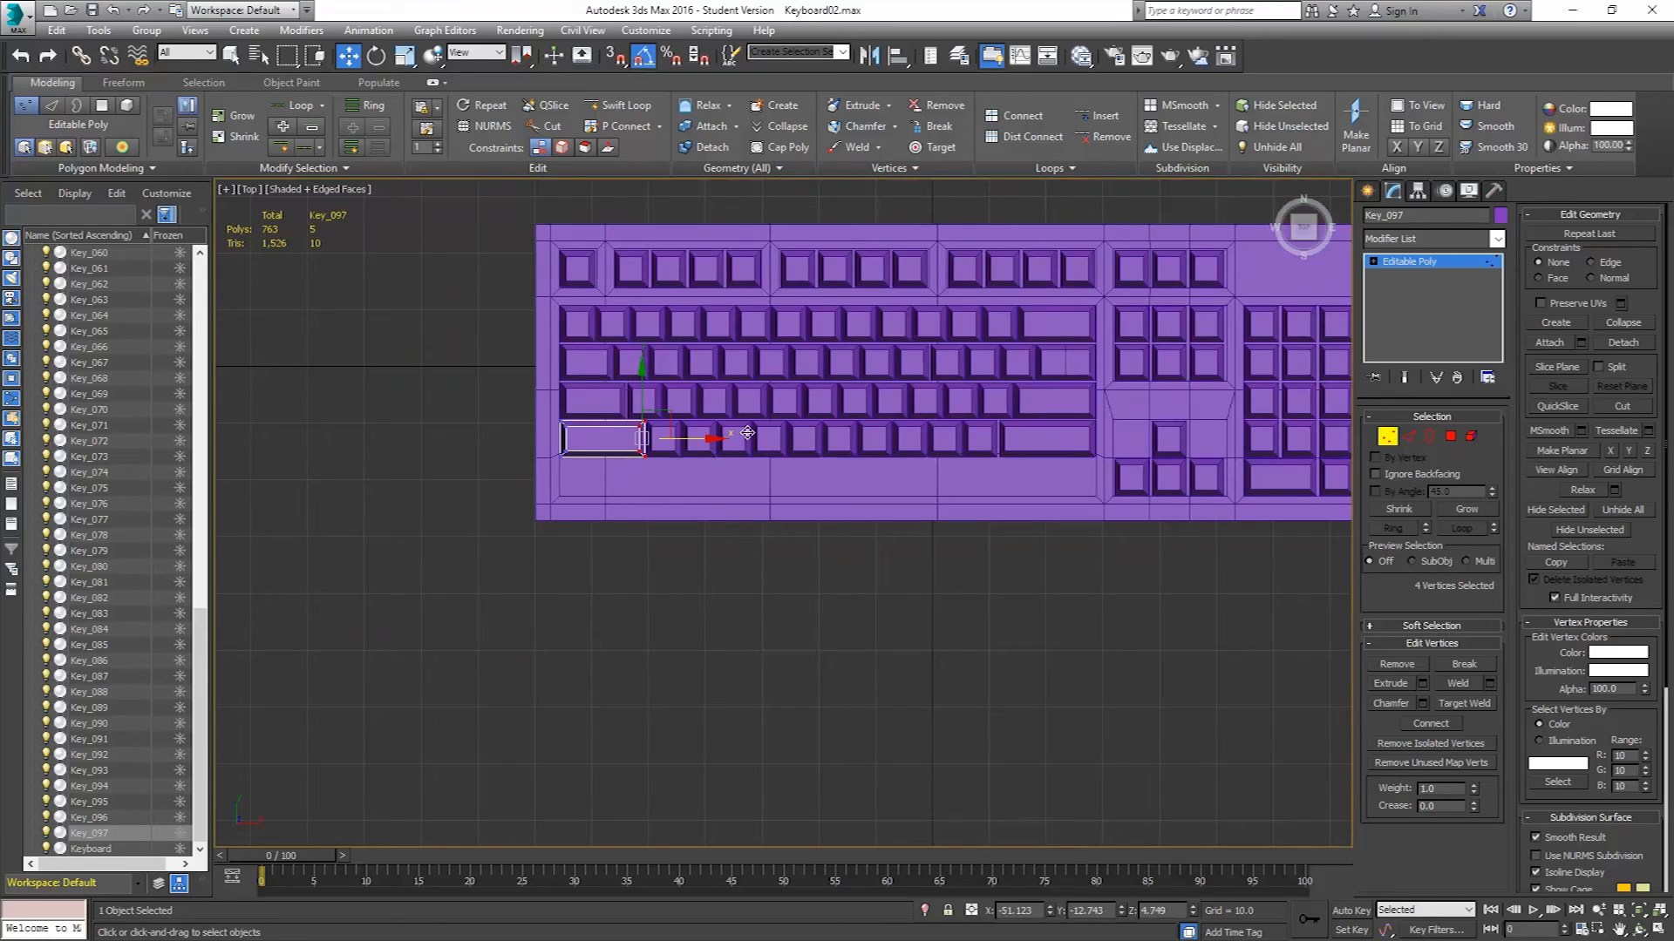
pyautogui.click(1387, 437)
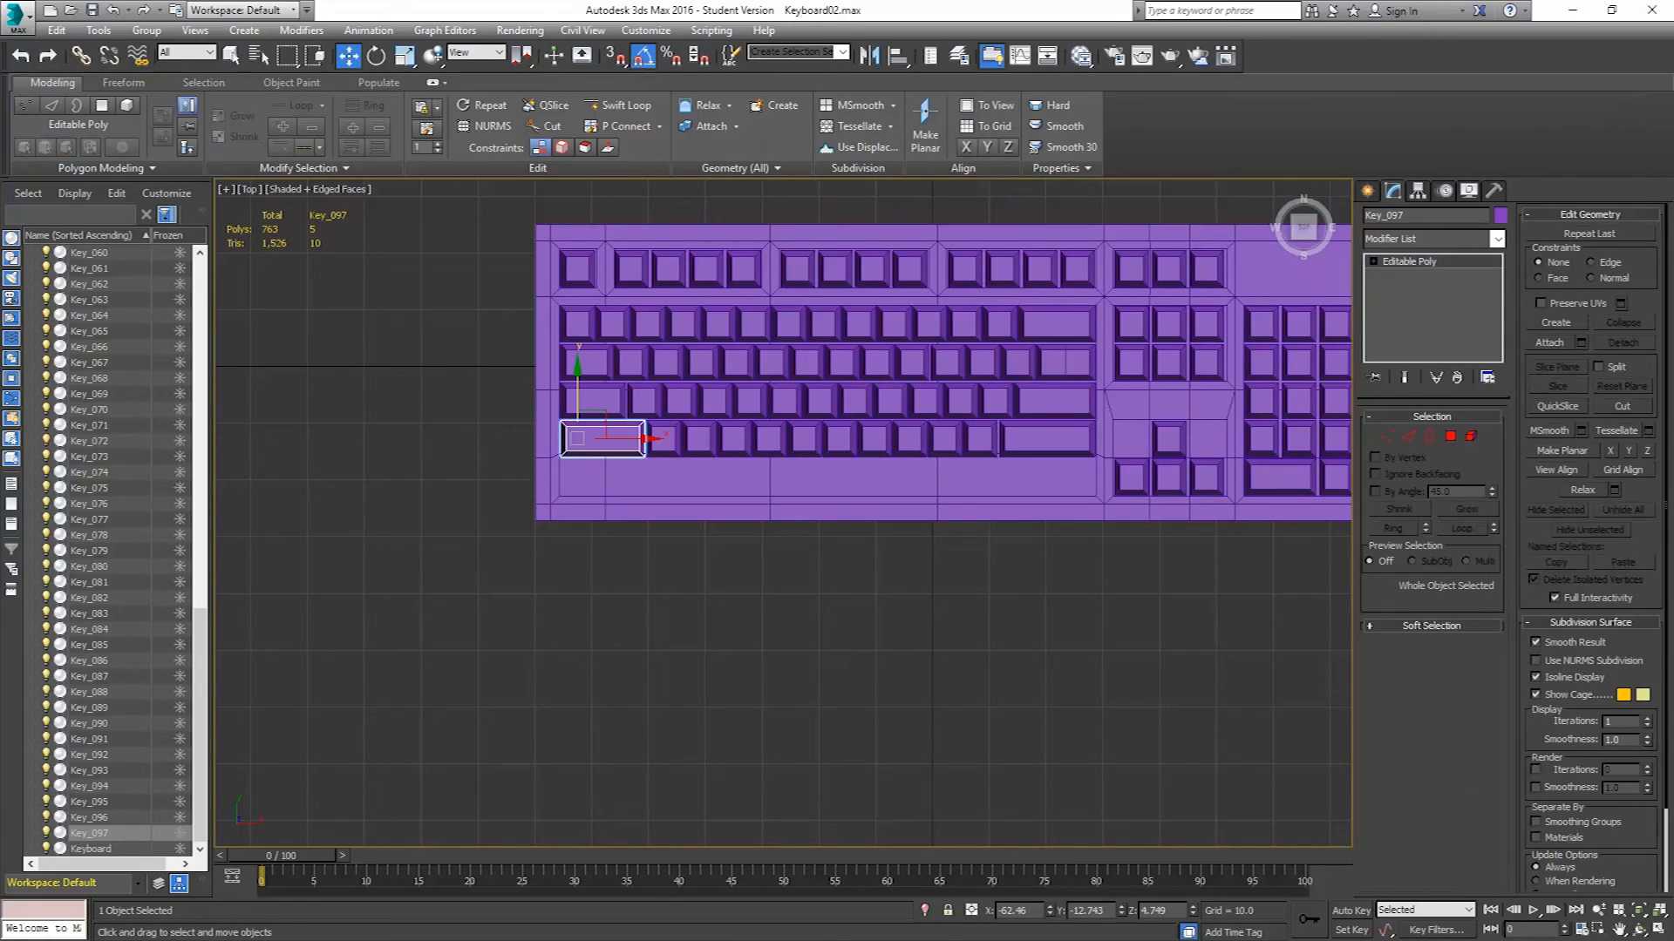
# Clone a small square key from the upper row down as a copy to start the bottom row.
pyautogui.hotkey('alt', 'Tab')
pyautogui.click(581, 355)
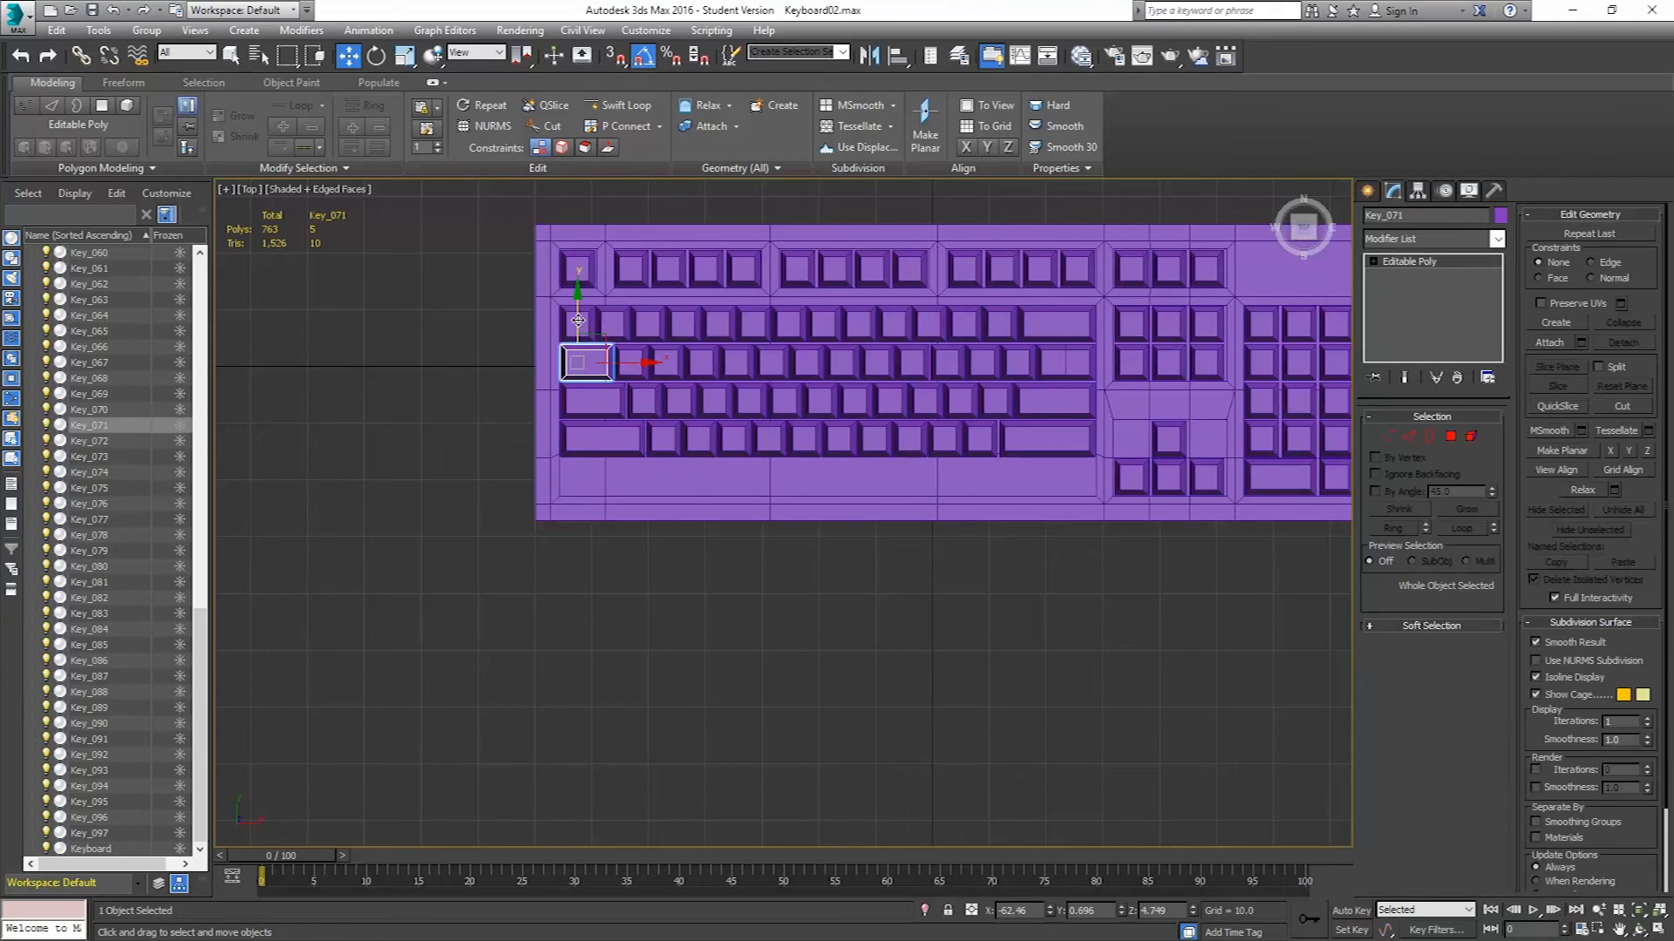
pyautogui.keyDown('shift'); pyautogui.moveTo(576, 317); pyautogui.dragTo(567, 432); pyautogui.keyUp('shift')
pyautogui.click(838, 551)
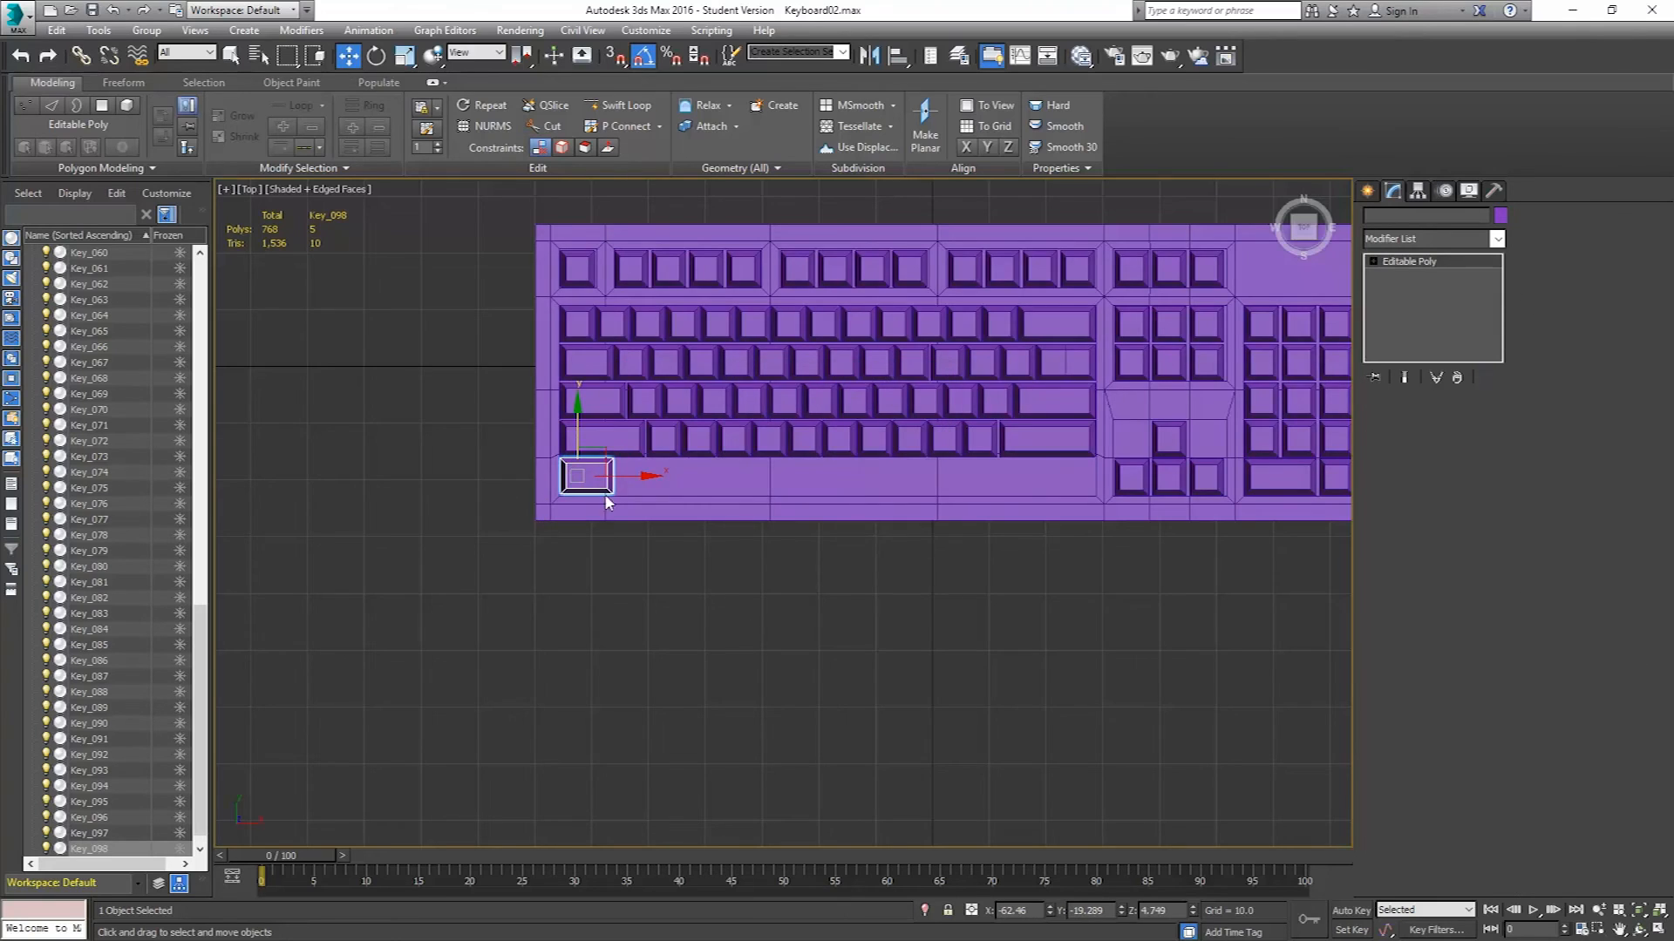
# Move the cloned bottom-row key right along the bottom row, next to the arrow-key cluster.
pyautogui.scroll(5, 610, 483)
pyautogui.scroll(-6, 558, 462)
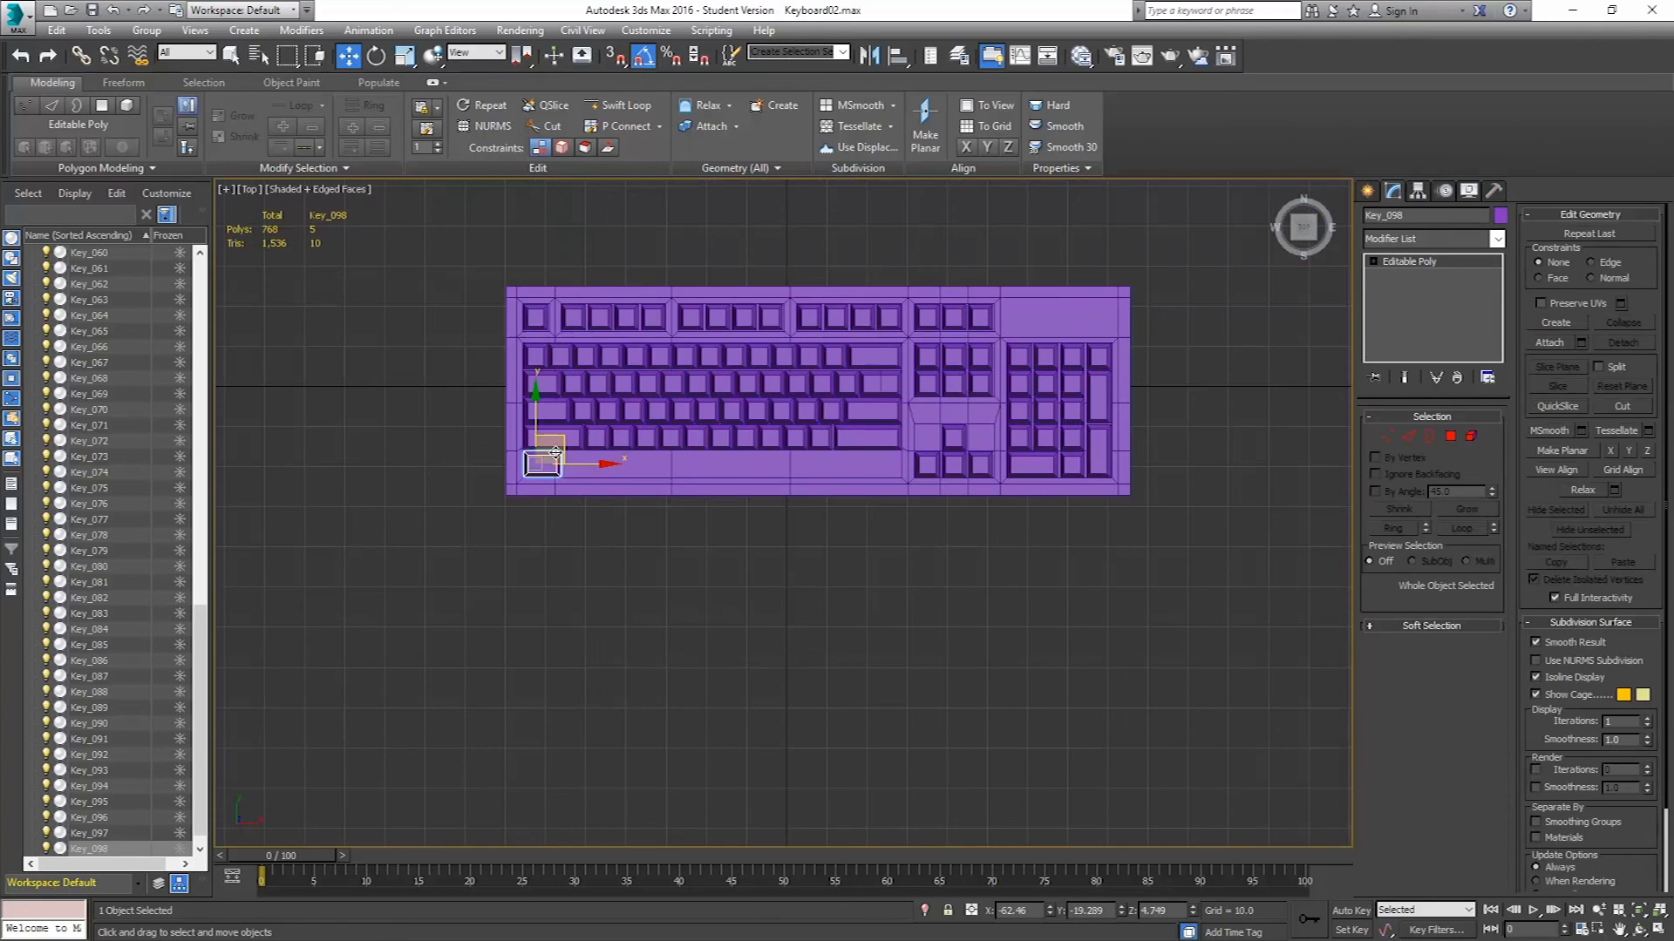
pyautogui.moveTo(551, 446); pyautogui.dragTo(931, 460)
pyautogui.scroll(8, 930, 460)
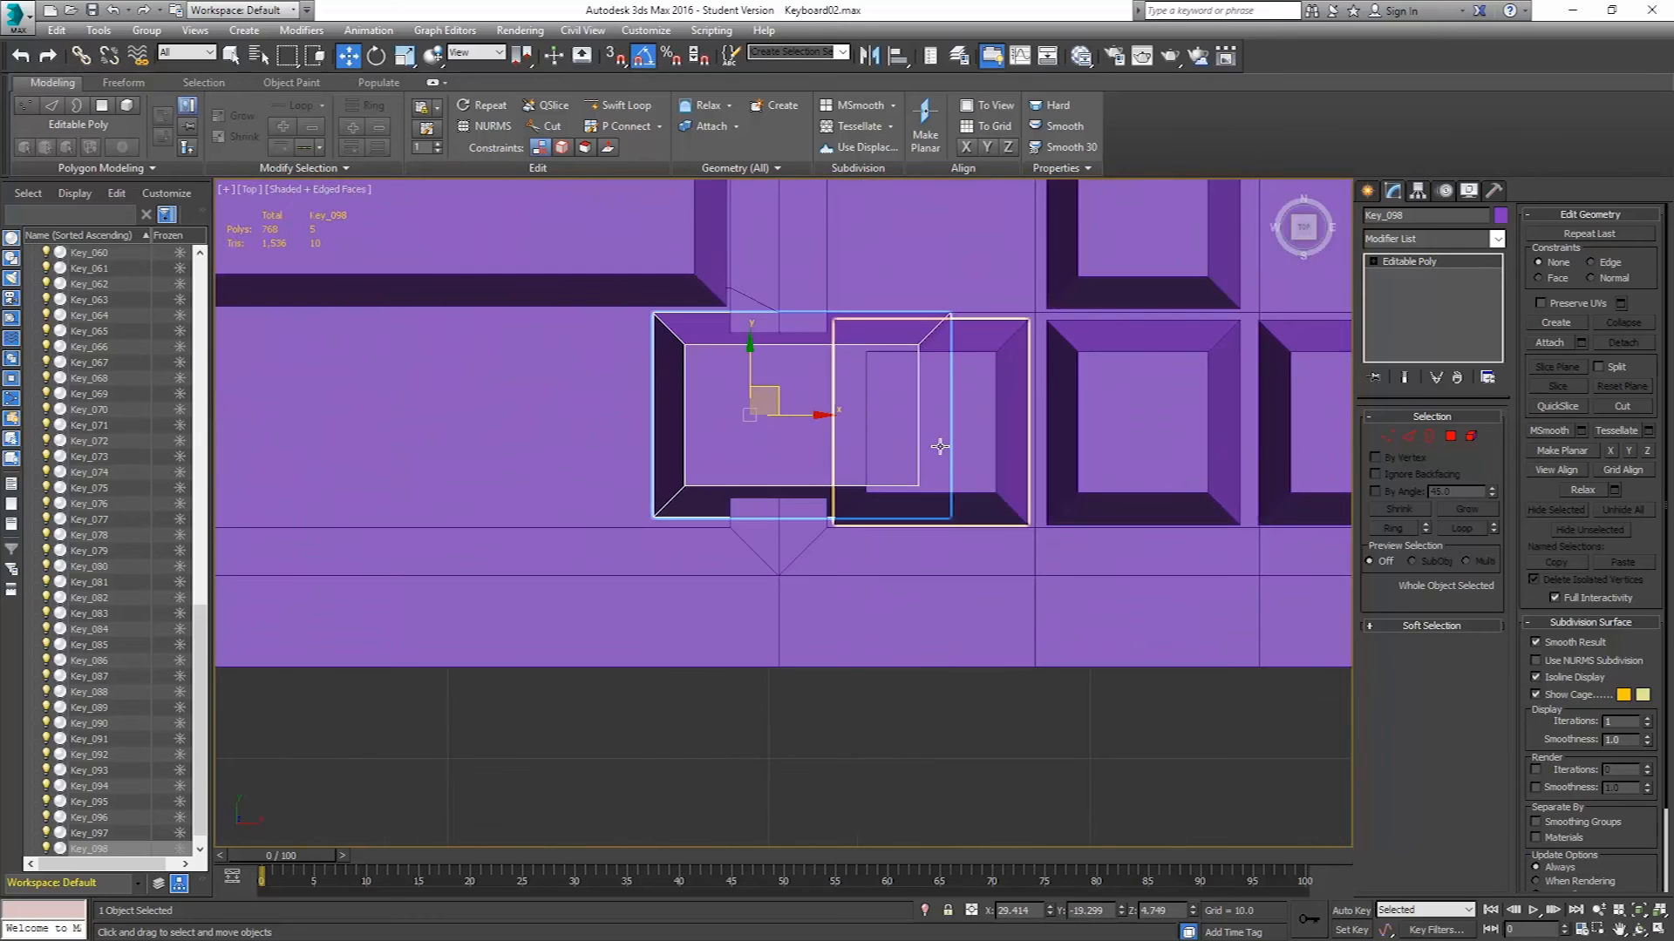
pyautogui.moveTo(771, 392); pyautogui.dragTo(771, 401)
pyautogui.scroll(-6, 875, 389)
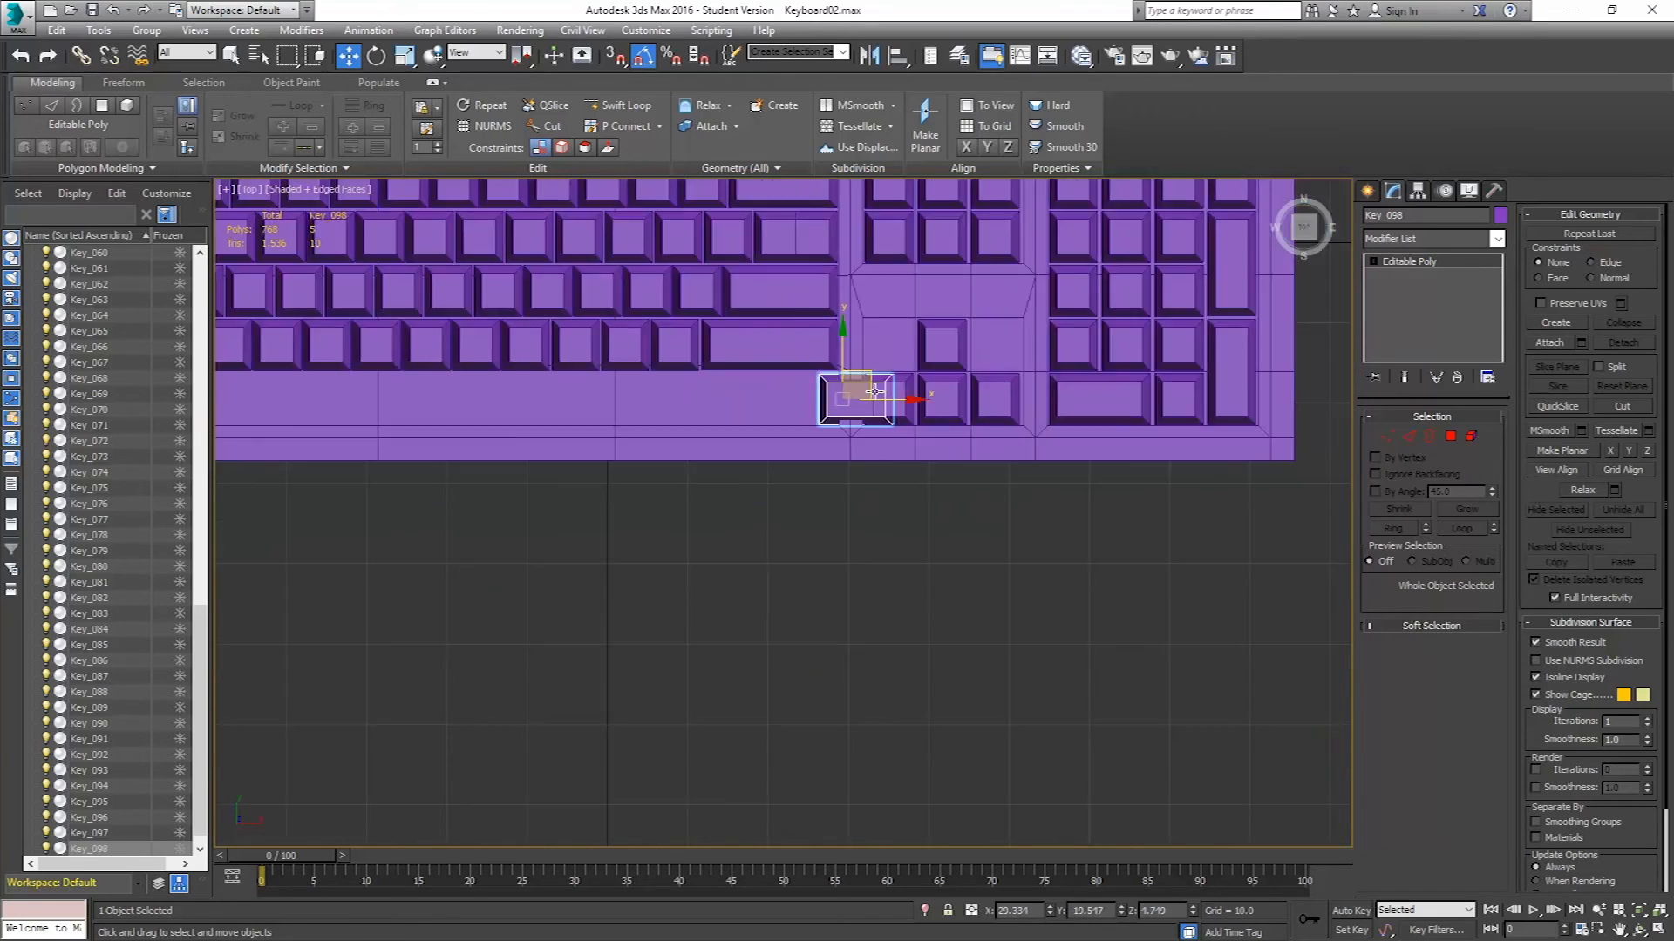
# Fine-tune the bottom-row key's position so it sits snugly beside the arrow-key cluster.
pyautogui.moveTo(844, 414); pyautogui.dragTo(1050, 434, button='middle')
pyautogui.scroll(-5, 1051, 433)
pyautogui.moveTo(1110, 436)
pyautogui.mouseDown()
pyautogui.moveTo(1068, 436)
pyautogui.moveTo(1091, 437)
pyautogui.mouseUp()
pyautogui.scroll(8, 1069, 410)
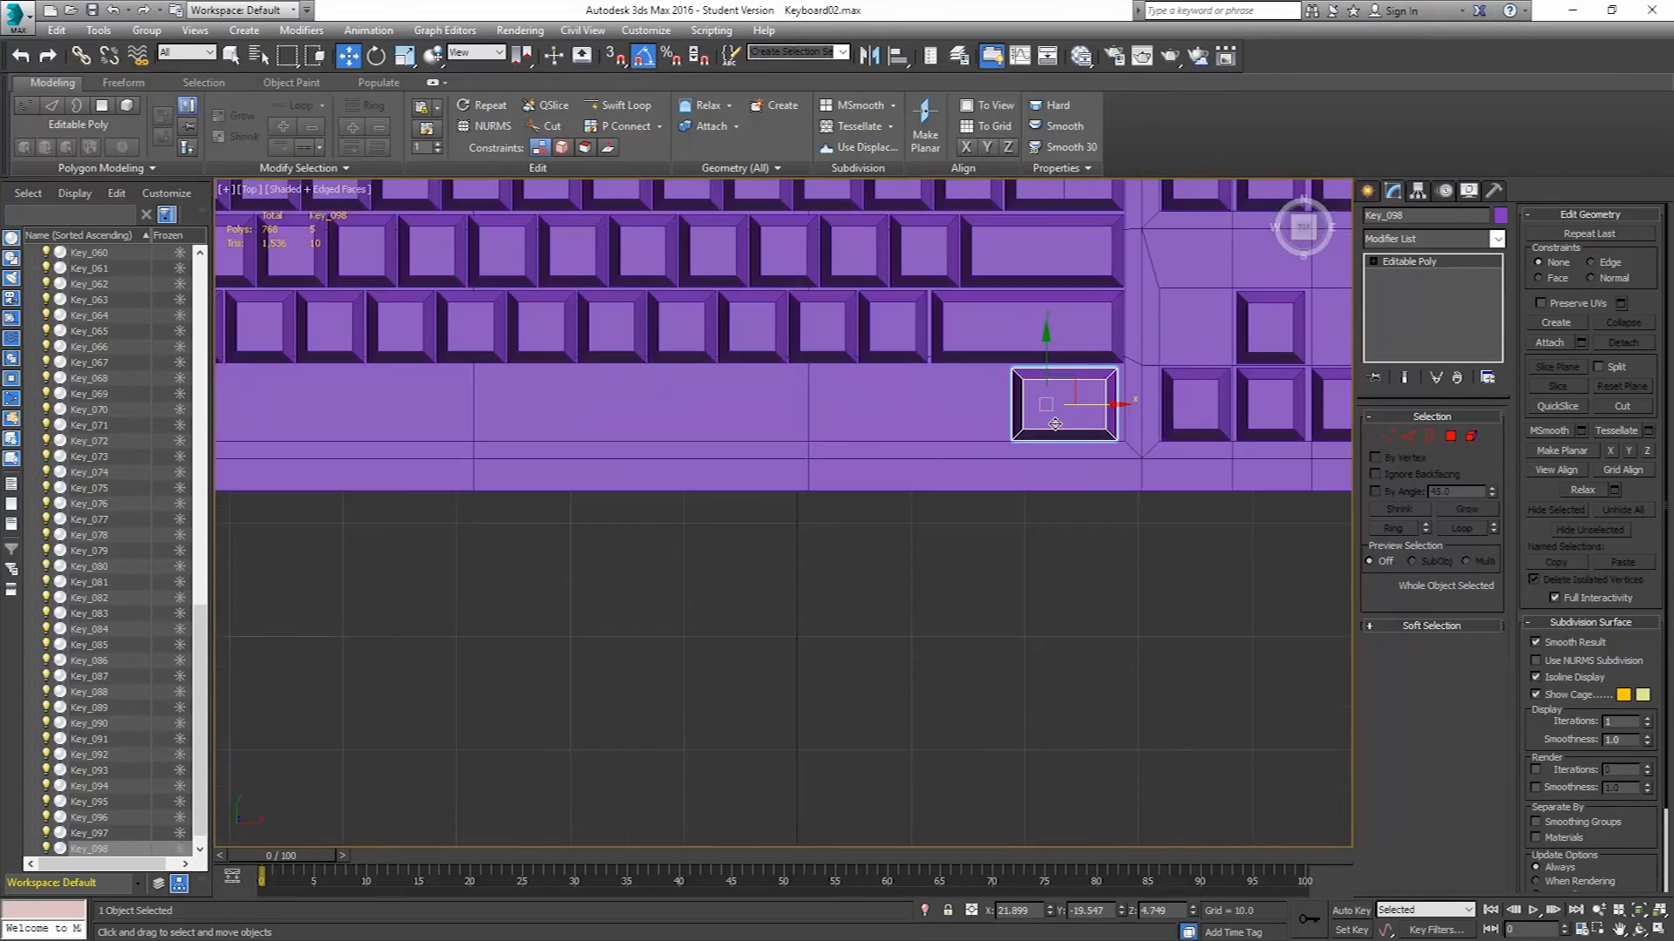
pyautogui.scroll(3, 1070, 410)
pyautogui.scroll(1, 1075, 404)
pyautogui.moveTo(1075, 404); pyautogui.dragTo(1078, 404)
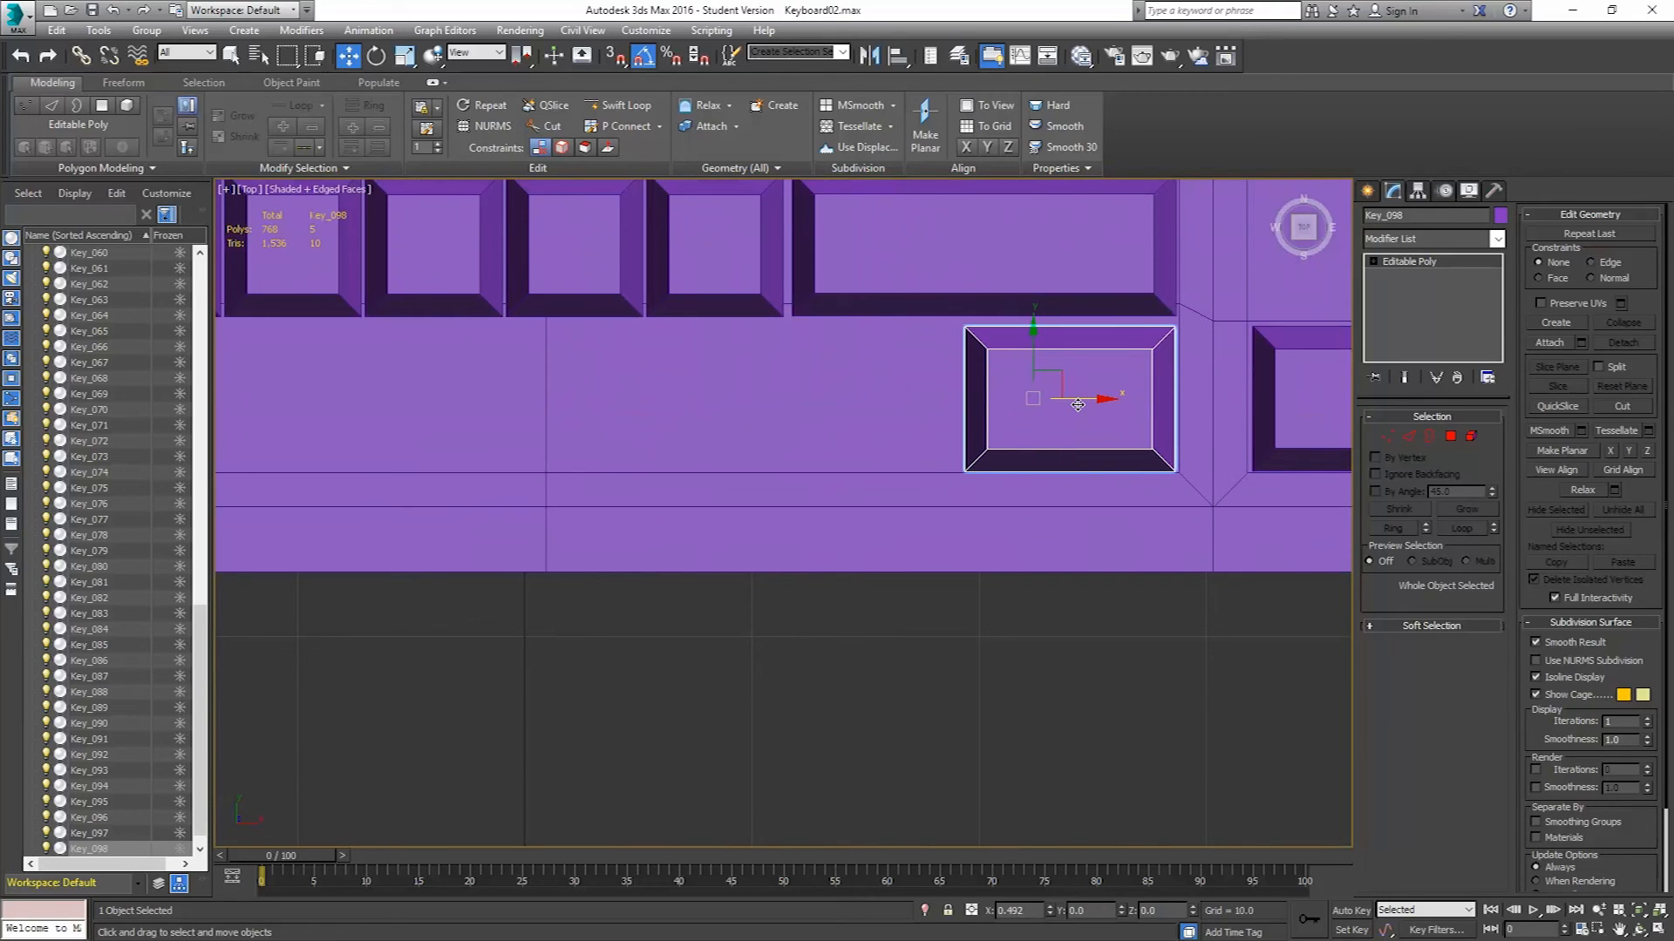
pyautogui.moveTo(1077, 405); pyautogui.dragTo(1079, 405)
pyautogui.scroll(-8, 1011, 411)
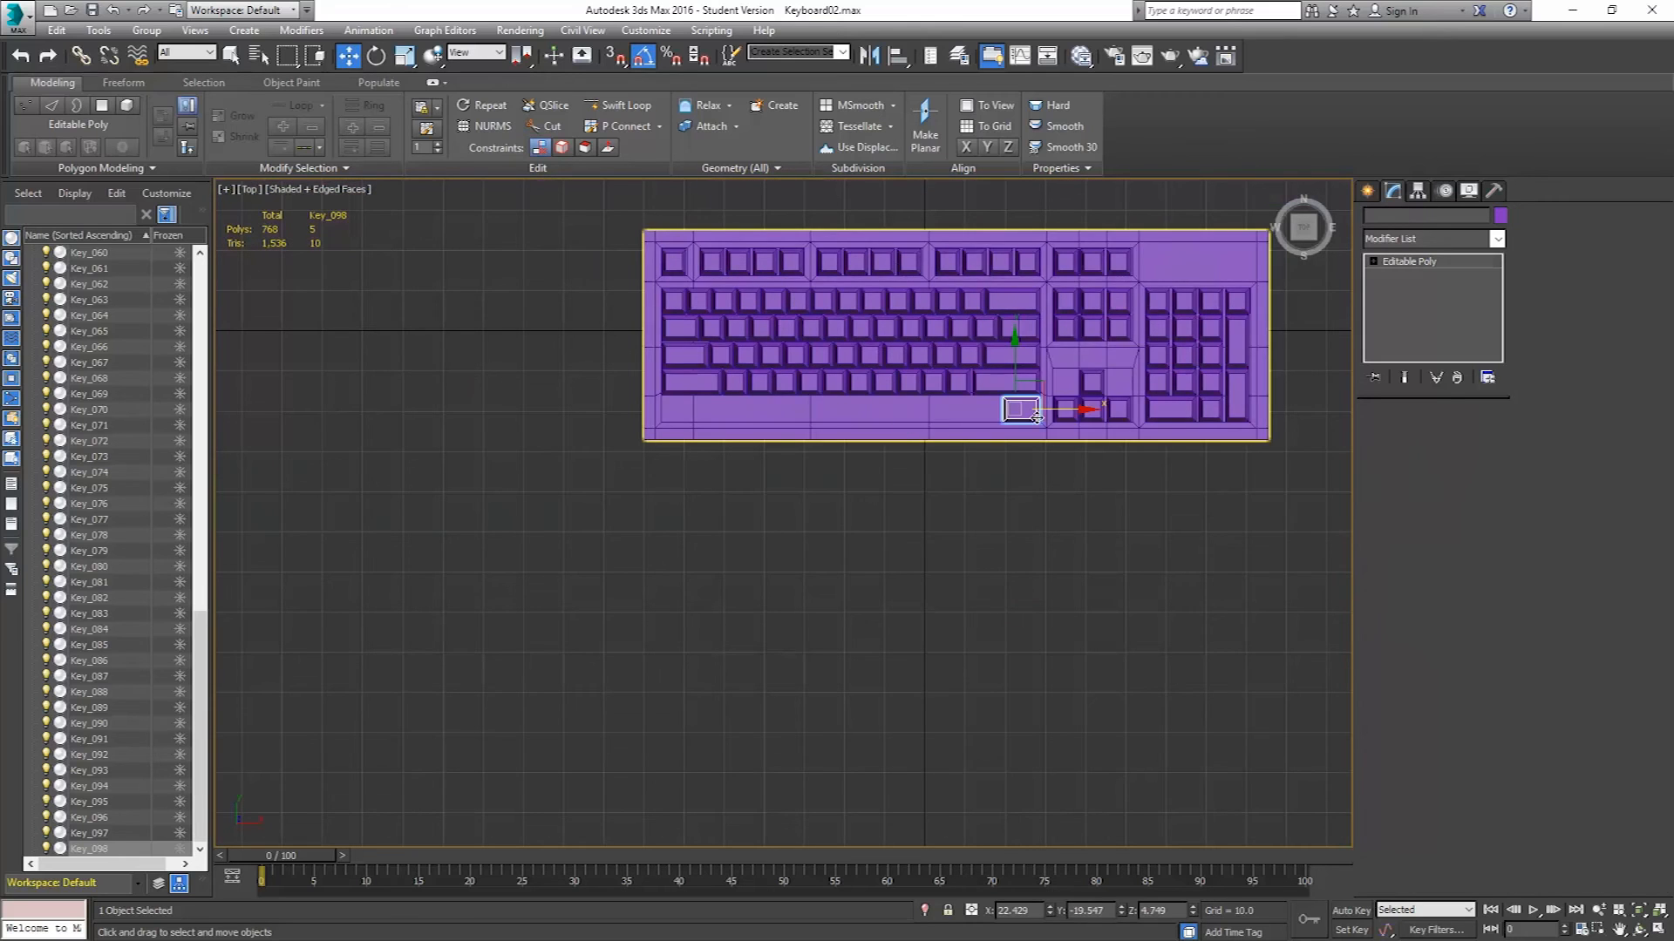
# Nudge the keyboard body's bottom-area vertices slightly so its edge lines up with the bottom-row keys.
pyautogui.click(1042, 420)
pyautogui.click(1389, 437)
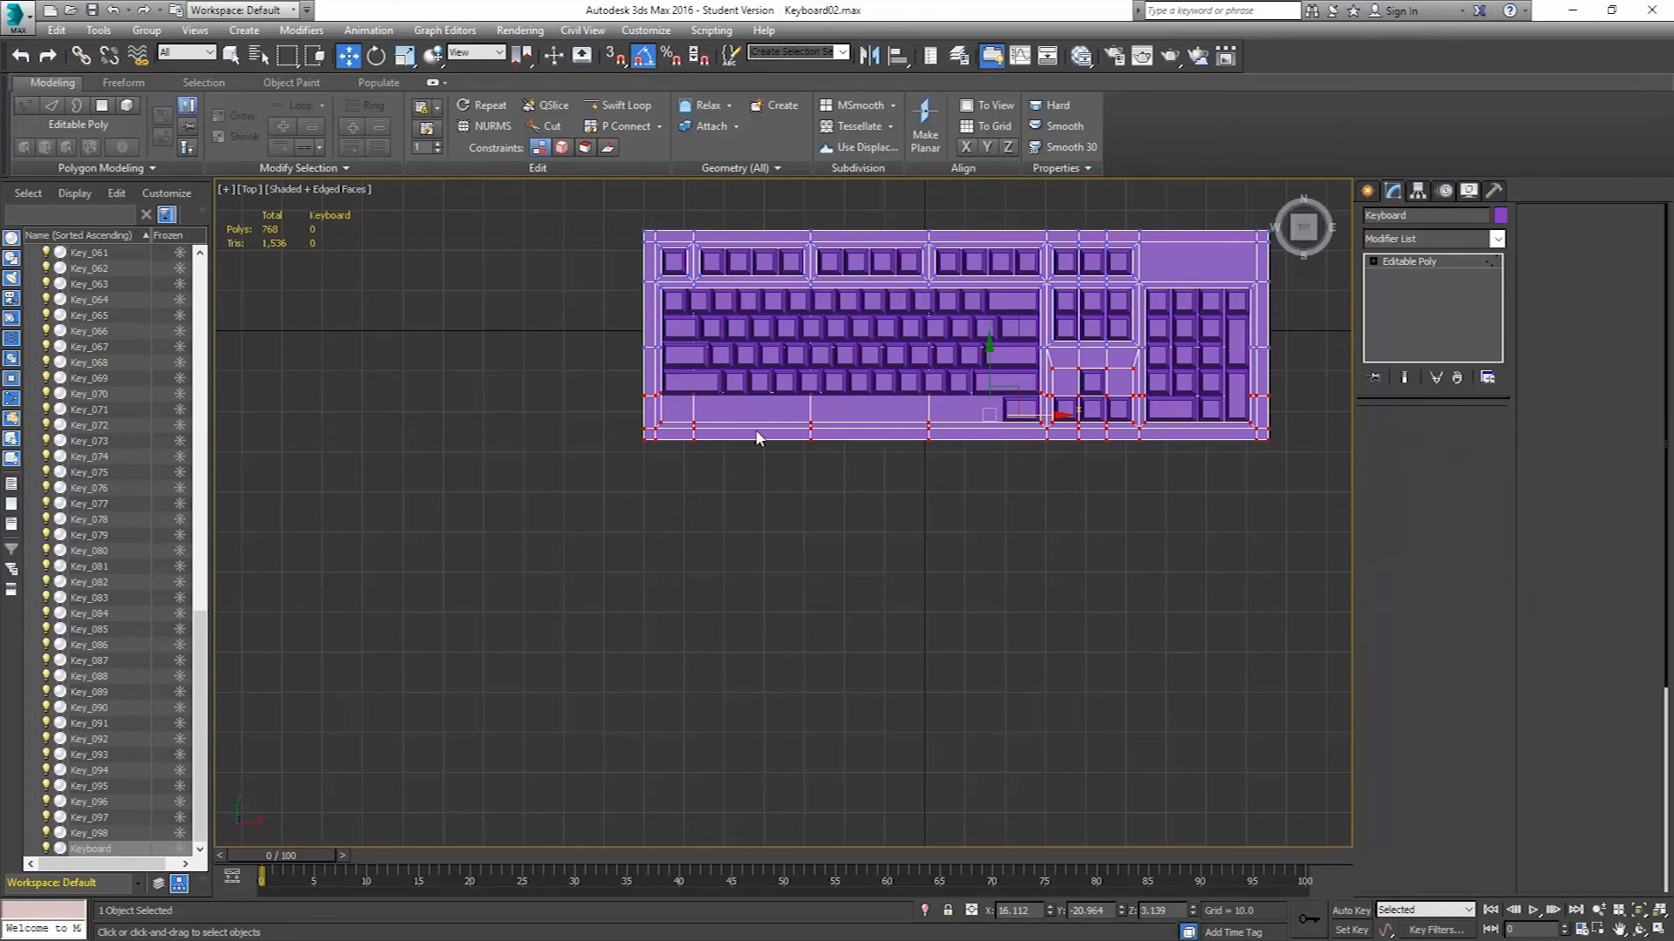
pyautogui.moveTo(620, 410); pyautogui.dragTo(1312, 485)
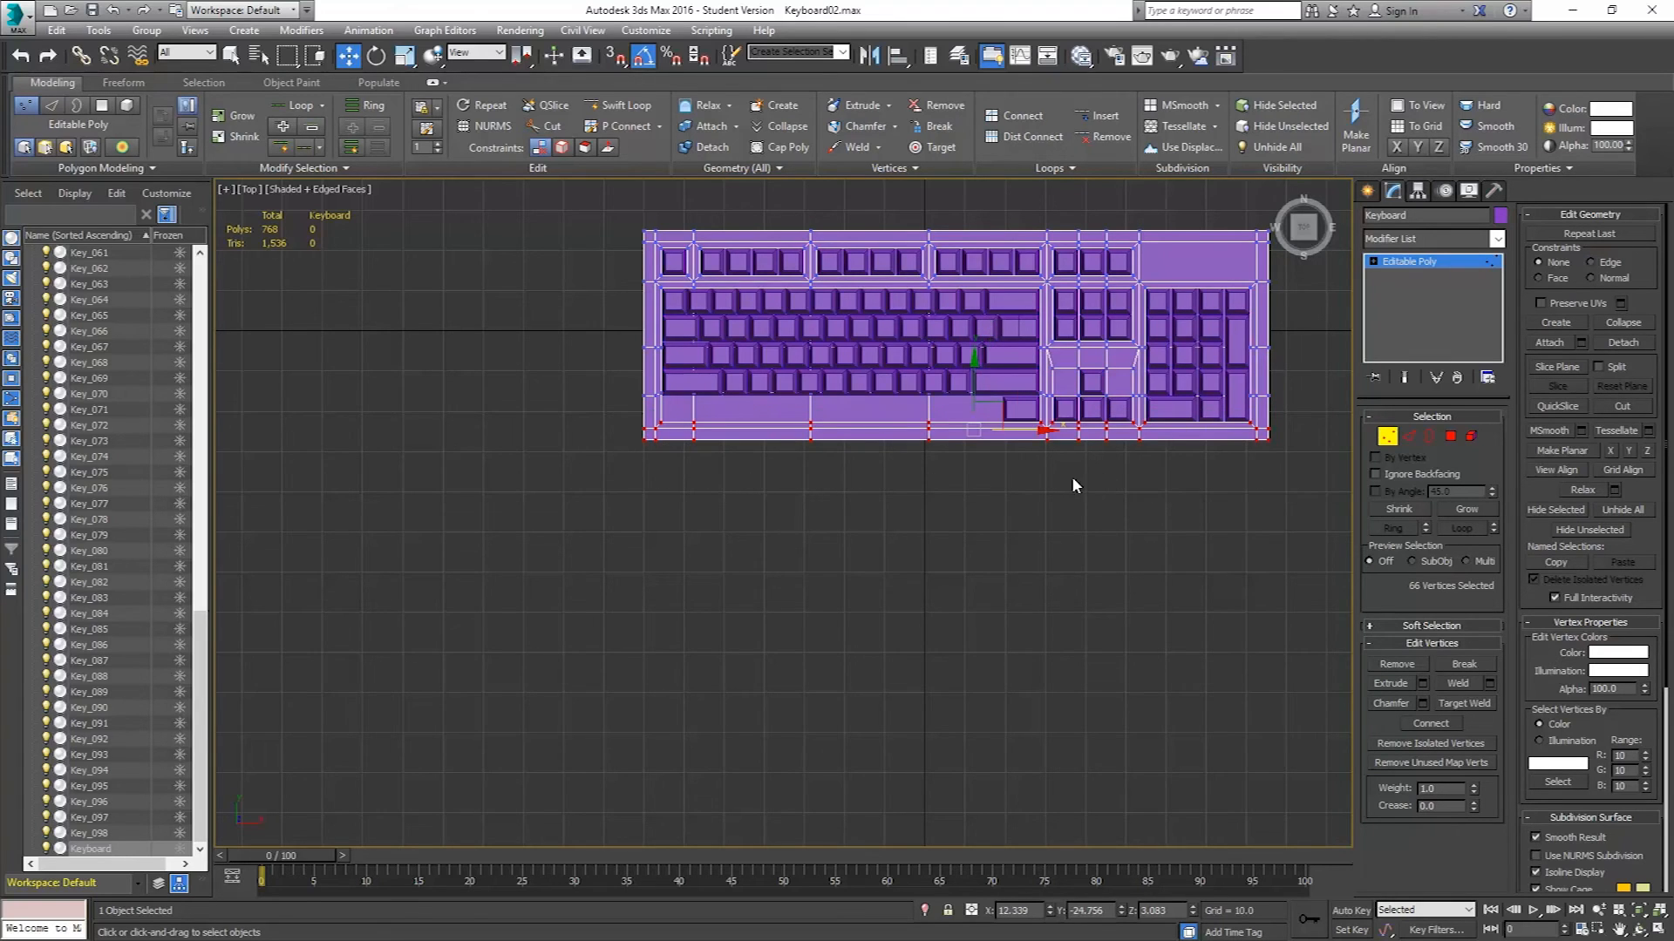
pyautogui.scroll(8, 1070, 476)
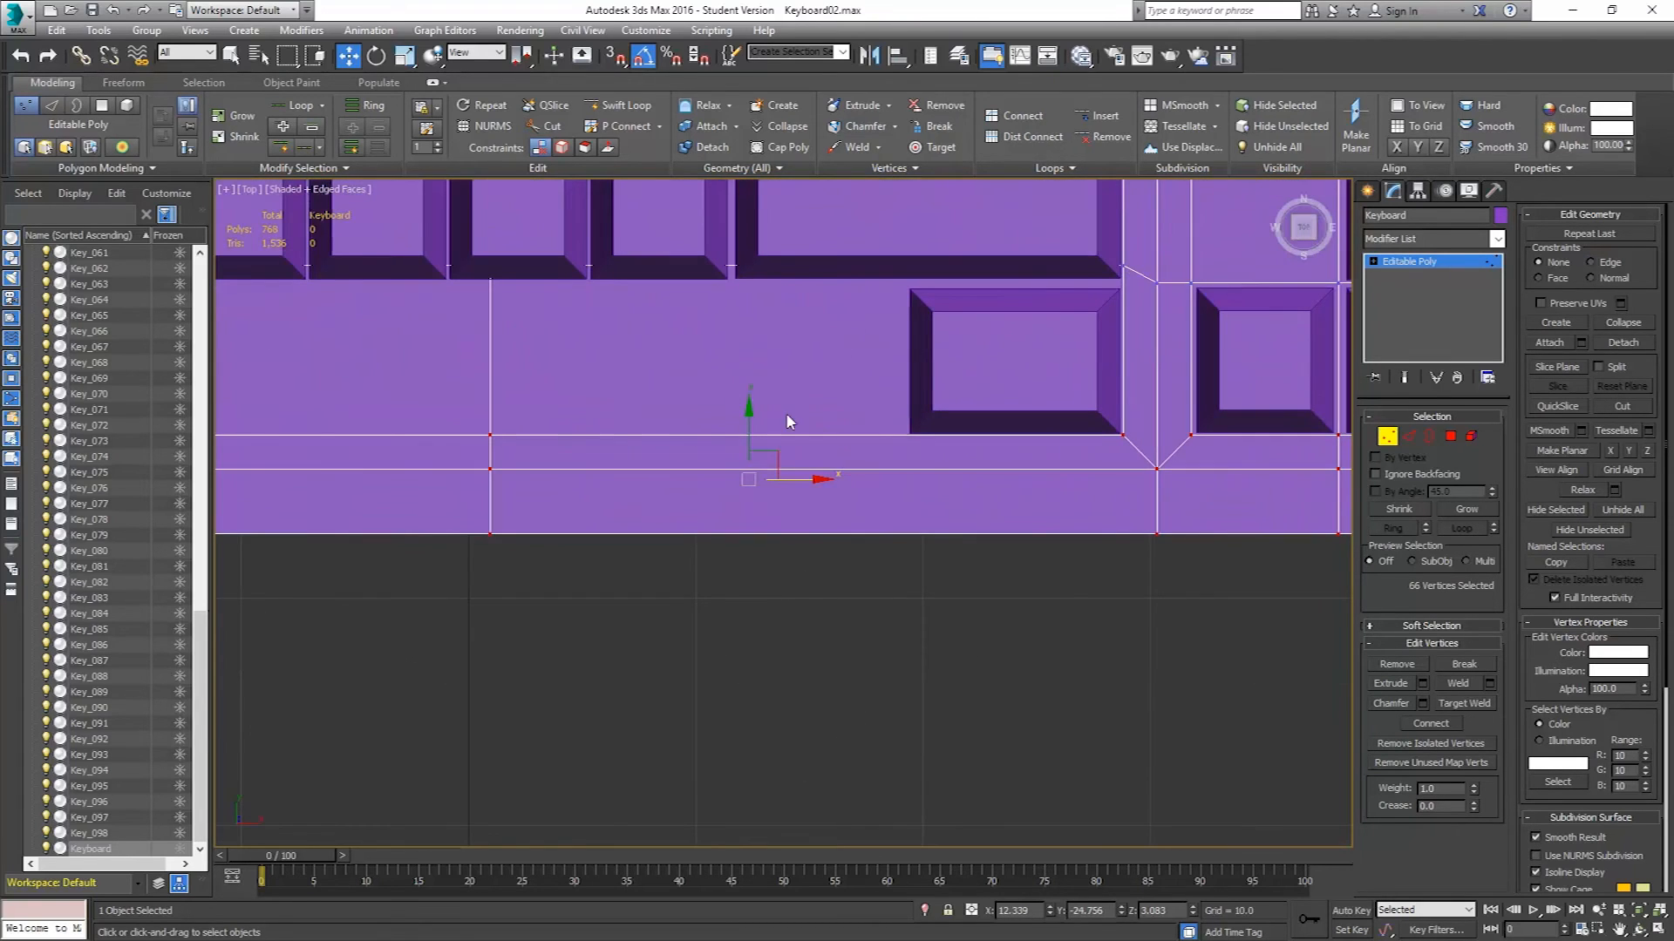
pyautogui.scroll(7, 960, 447)
pyautogui.scroll(-10, 784, 406)
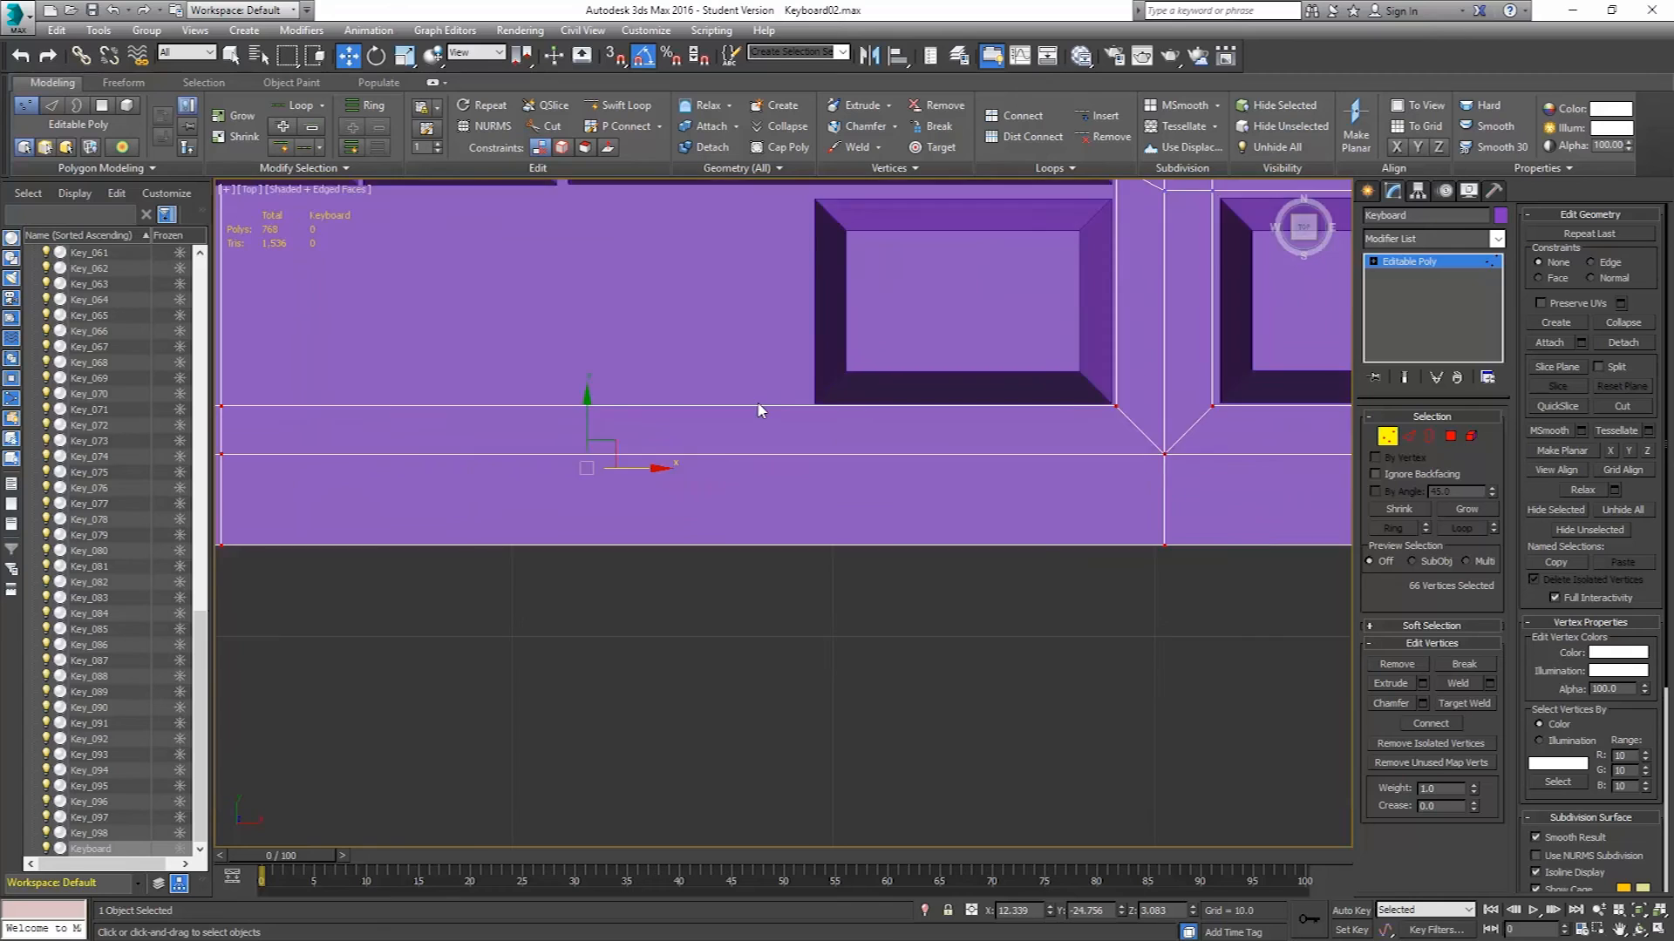
pyautogui.moveTo(670, 390); pyautogui.dragTo(669, 392)
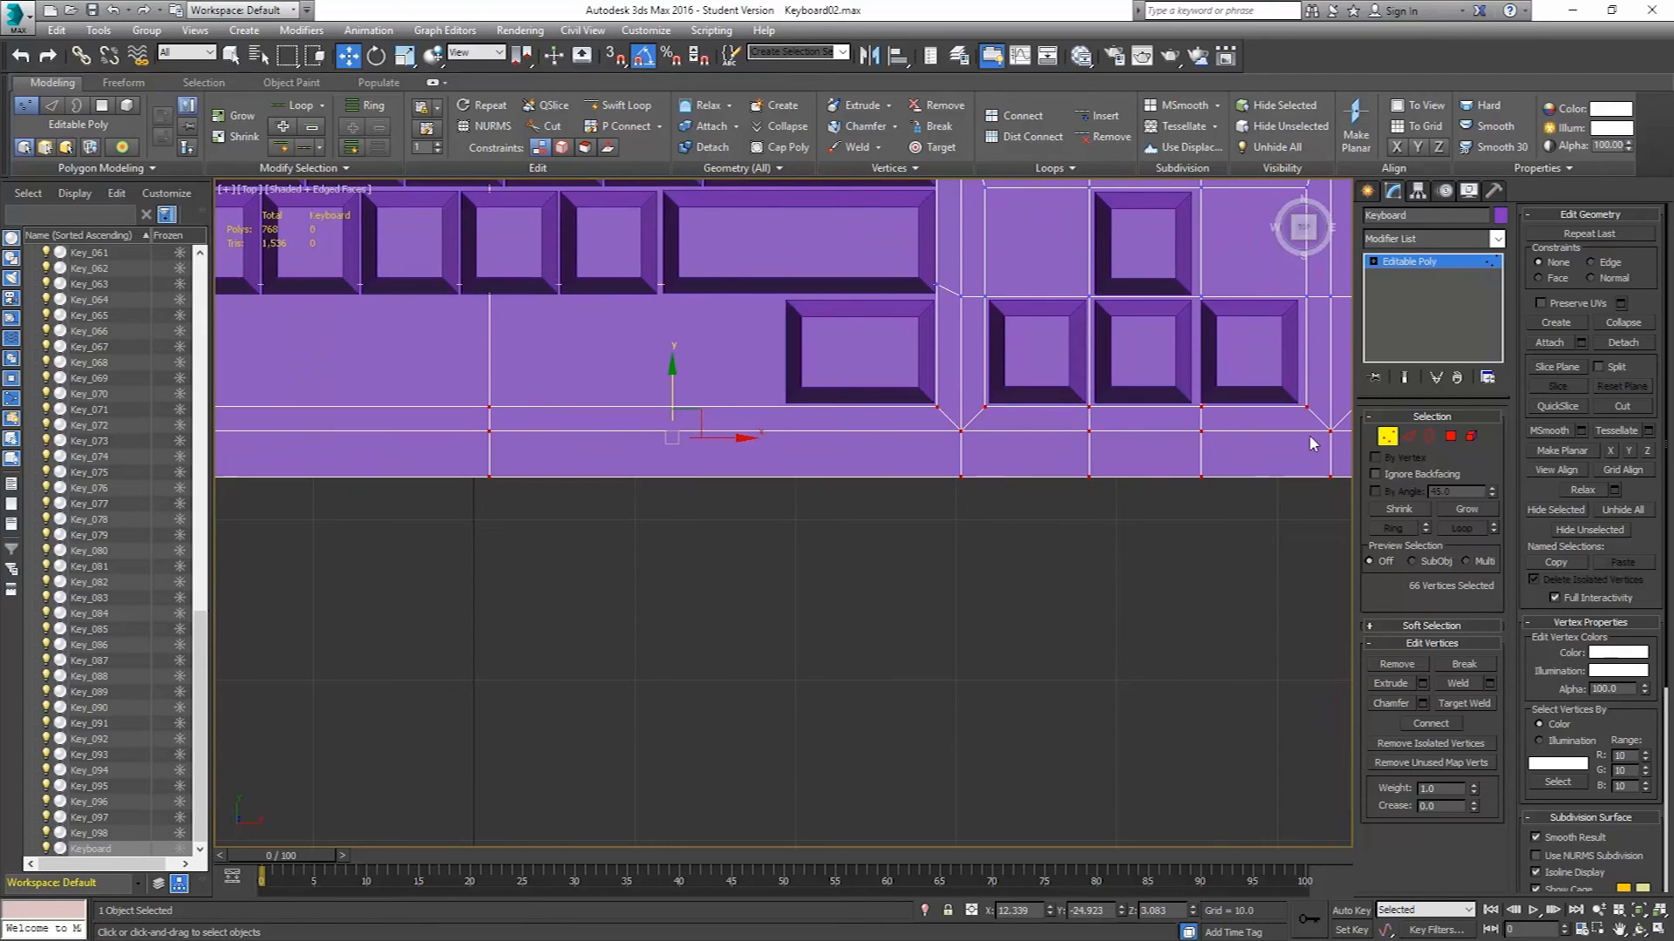
pyautogui.click(1387, 435)
pyautogui.scroll(-6, 906, 425)
# Clone the bottom-row key leftward as three copies along the bottom row.
pyautogui.click(884, 391)
pyautogui.moveTo(884, 448); pyautogui.dragTo(1178, 477, button='middle')
pyautogui.scroll(5, 1169, 440)
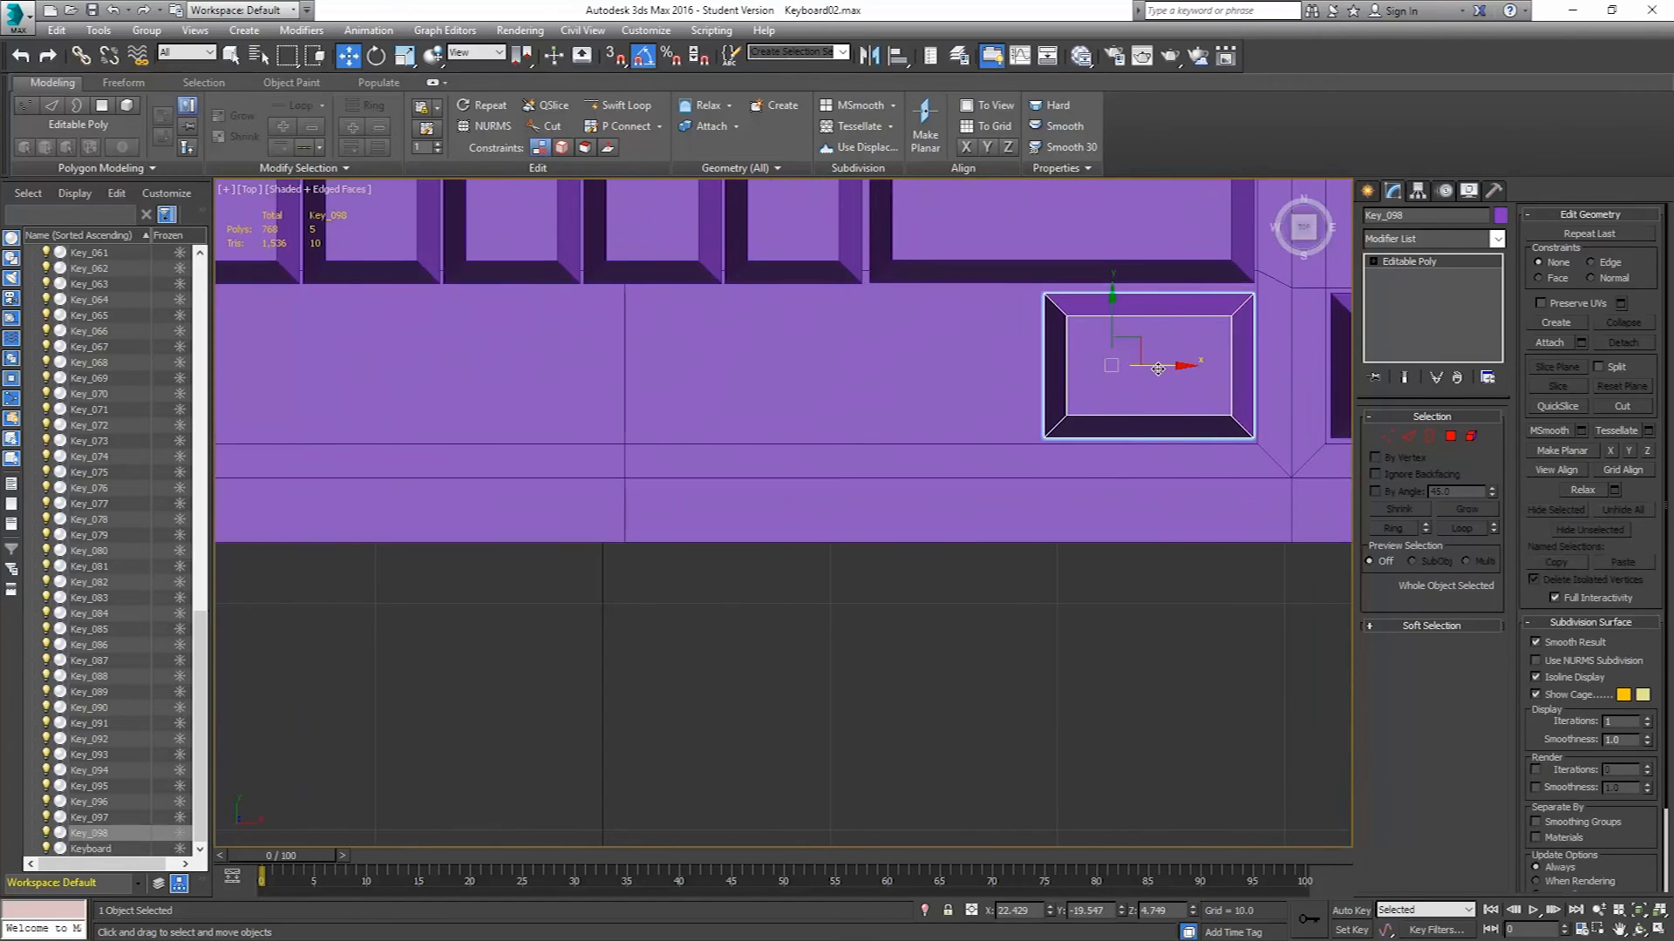
pyautogui.moveTo(1158, 366)
pyautogui.keyDown('shift'); pyautogui.mouseDown()
pyautogui.moveTo(927, 373)
pyautogui.moveTo(944, 381)
pyautogui.mouseUp(); pyautogui.keyUp('shift')
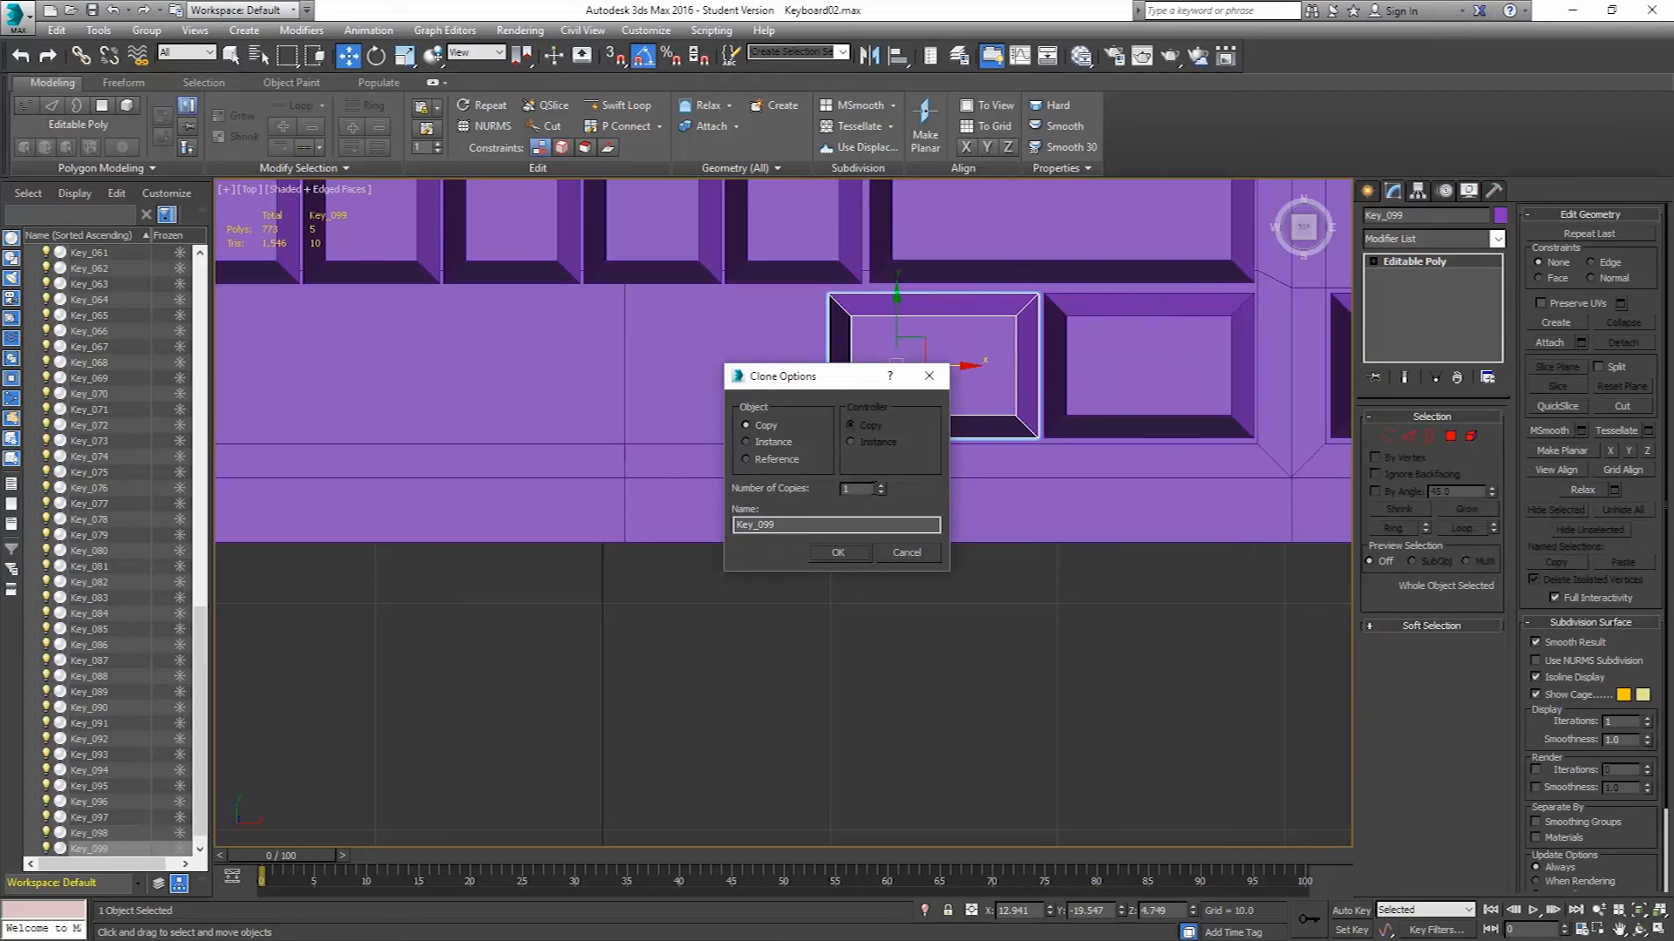
pyautogui.click(881, 485)
pyautogui.click(882, 485)
pyautogui.click(822, 554)
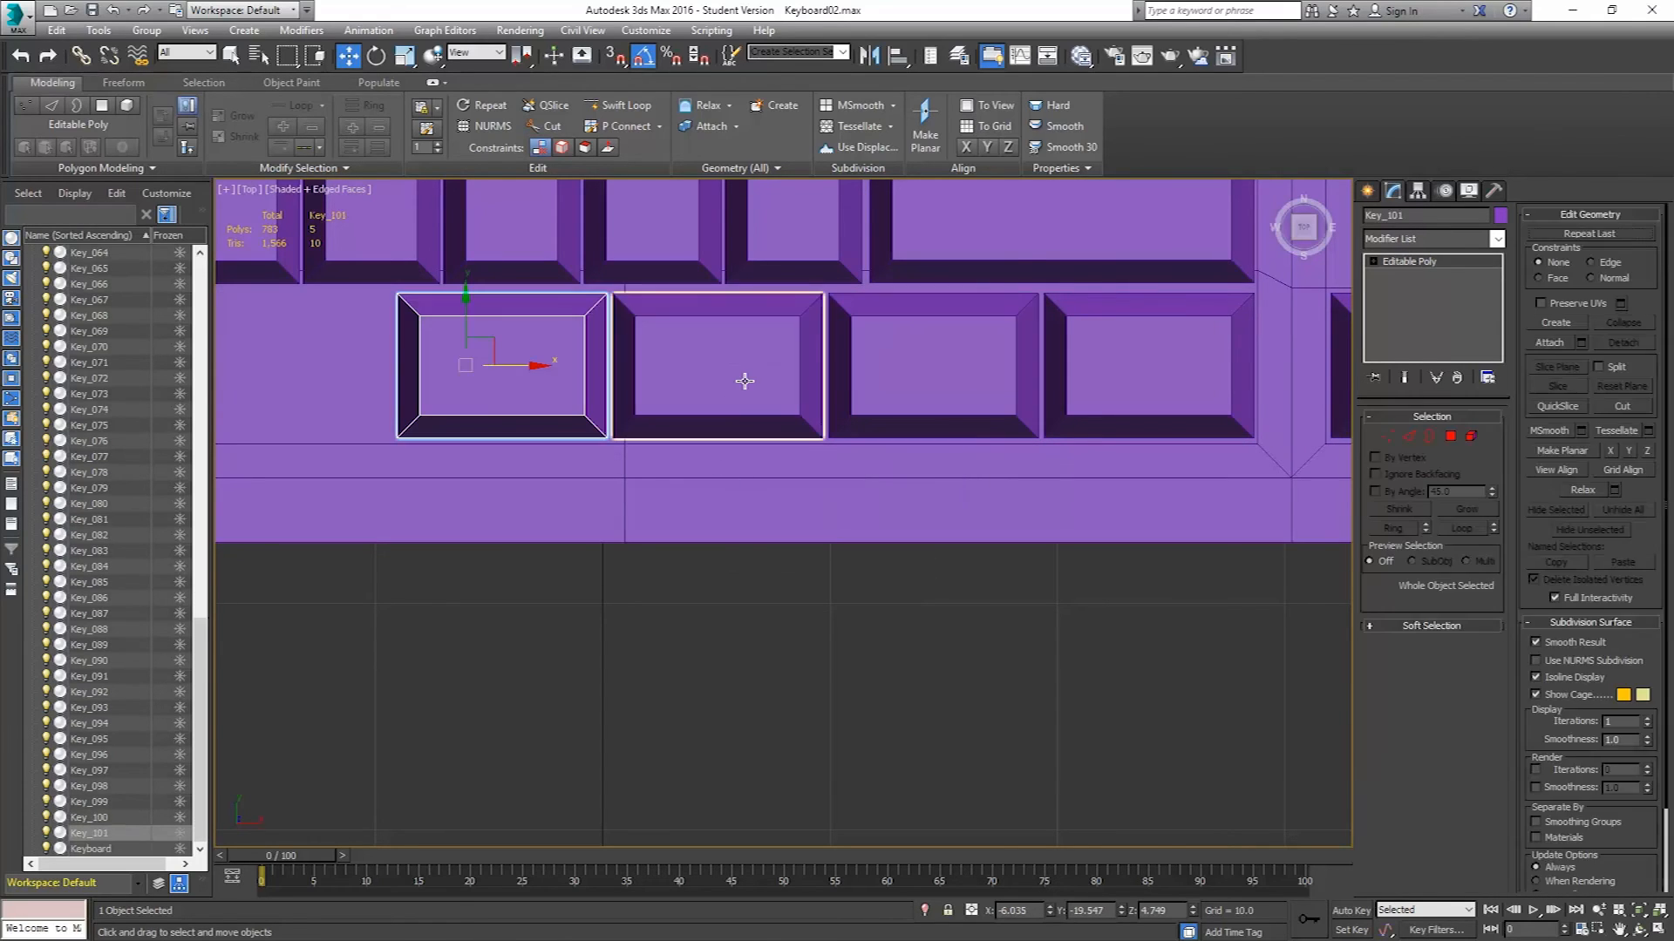
# Clone the three new keys as copies to the left end of the bottom row and align them there.
pyautogui.keyDown('ctrl'); pyautogui.click(736, 423); pyautogui.keyUp('ctrl')
pyautogui.keyDown('ctrl'); pyautogui.click(872, 375); pyautogui.keyUp('ctrl')
pyautogui.moveTo(711, 442); pyautogui.dragTo(1010, 508, button='middle')
pyautogui.scroll(-3, 1010, 508)
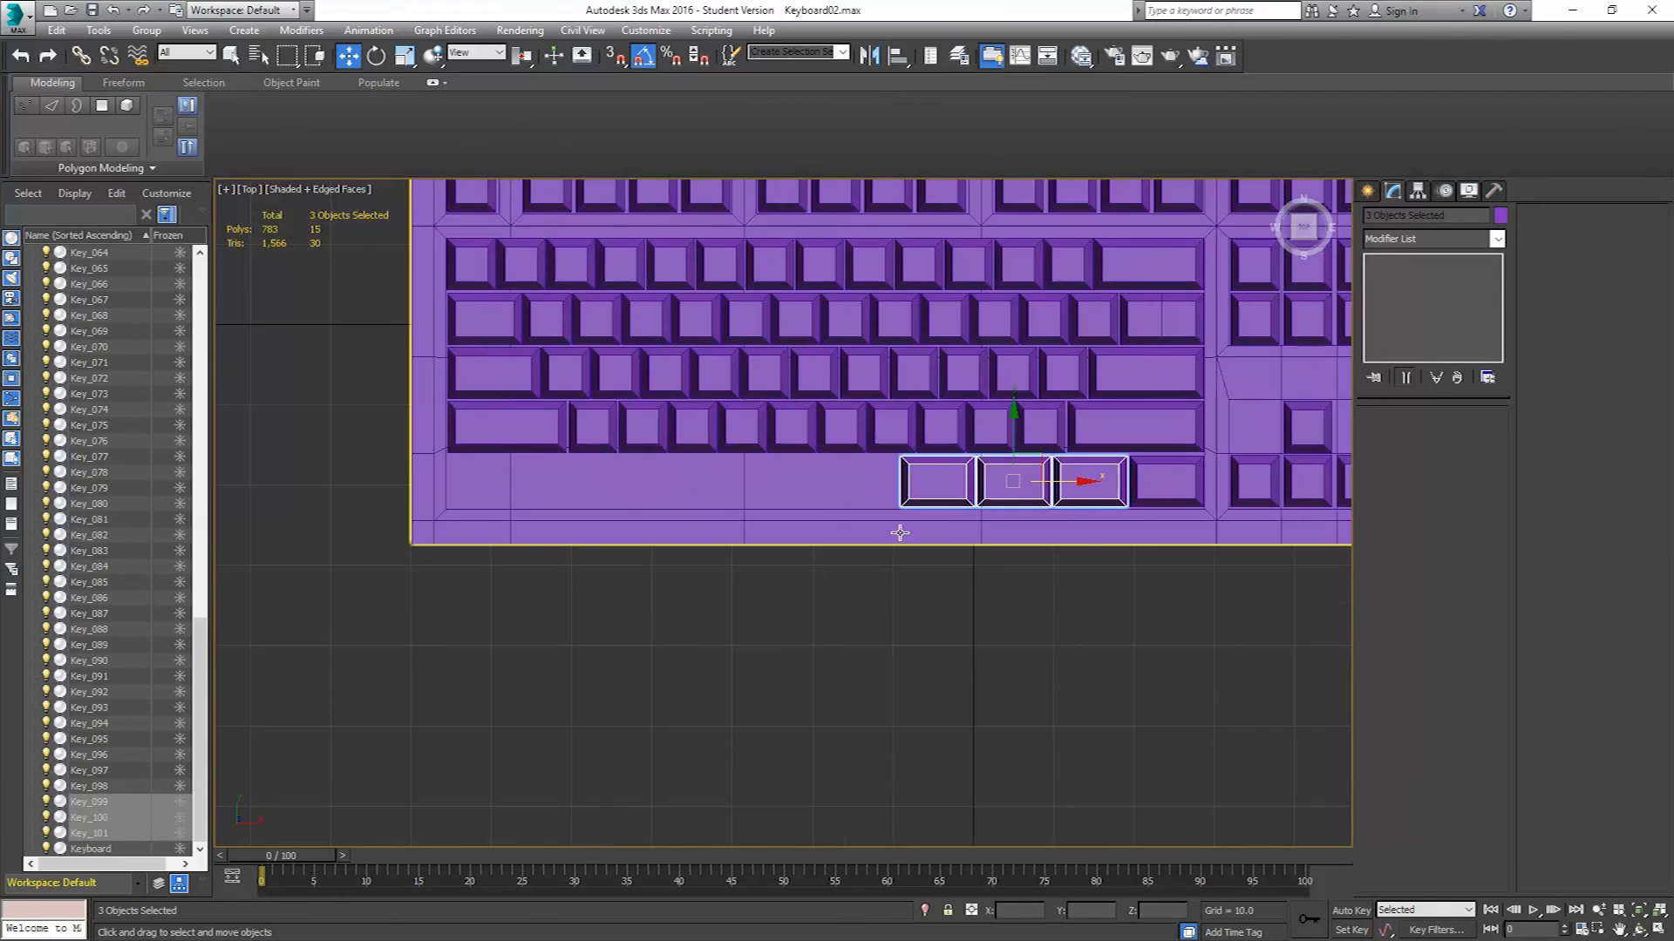
pyautogui.moveTo(899, 532); pyautogui.dragTo(966, 540, button='middle')
pyautogui.keyDown('shift'); pyautogui.moveTo(1130, 491); pyautogui.dragTo(681, 505); pyautogui.keyUp('shift')
pyautogui.click(843, 553)
pyautogui.moveTo(524, 507); pyautogui.dragTo(737, 507, button='middle')
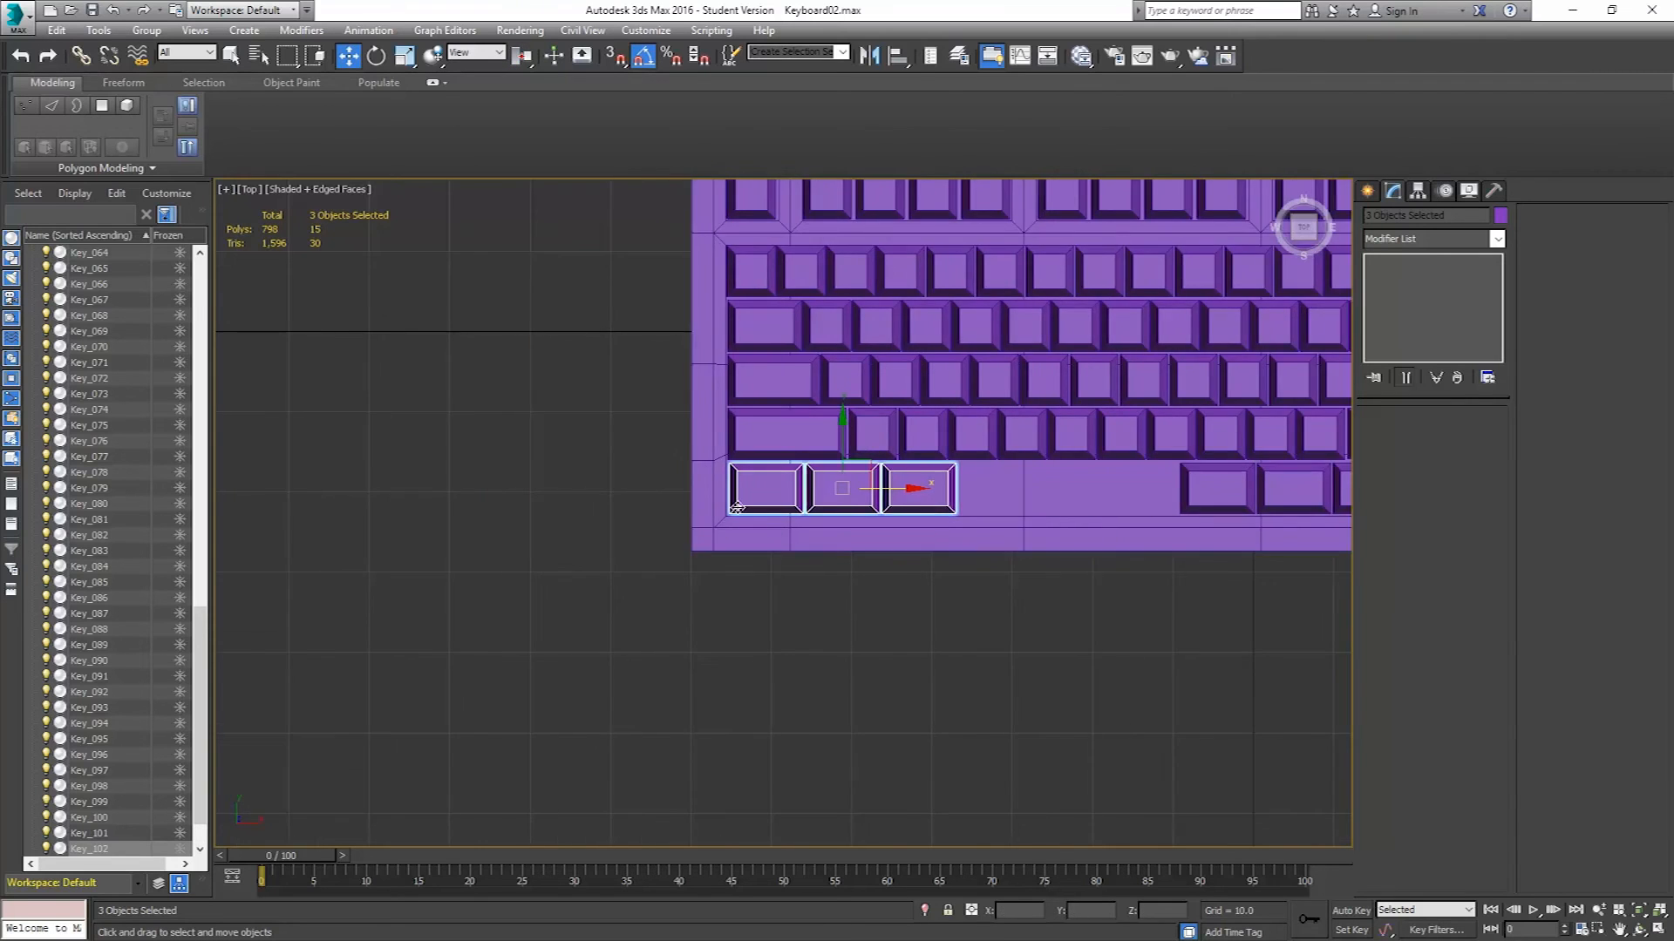
pyautogui.scroll(8, 737, 506)
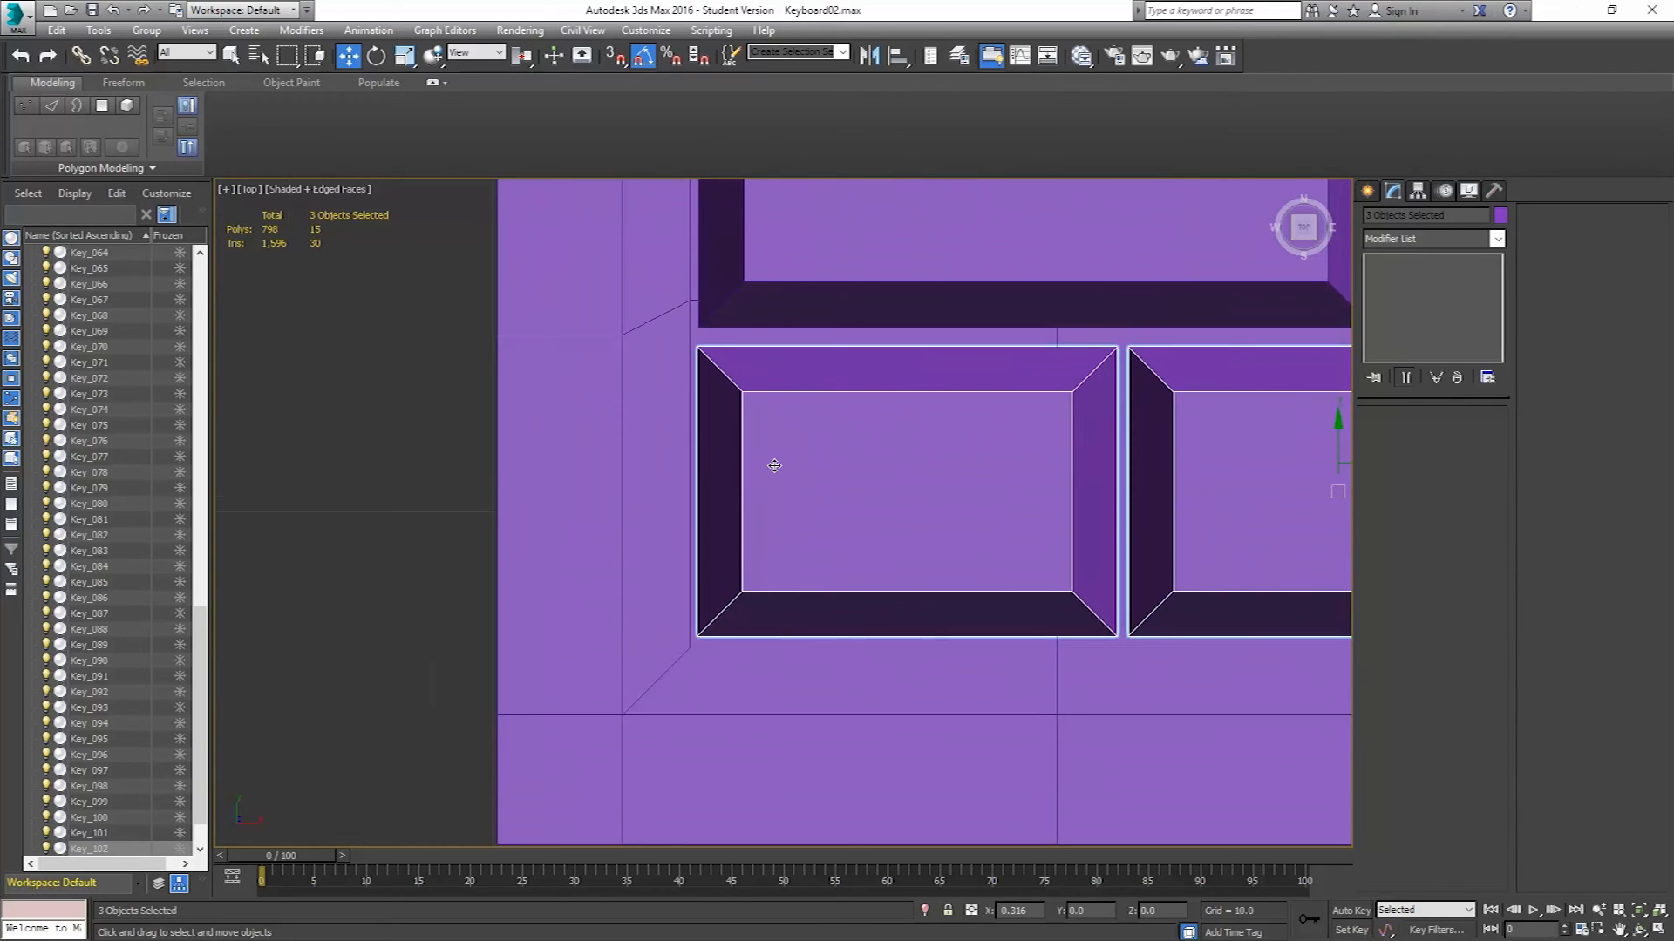
pyautogui.moveTo(775, 466); pyautogui.dragTo(778, 466)
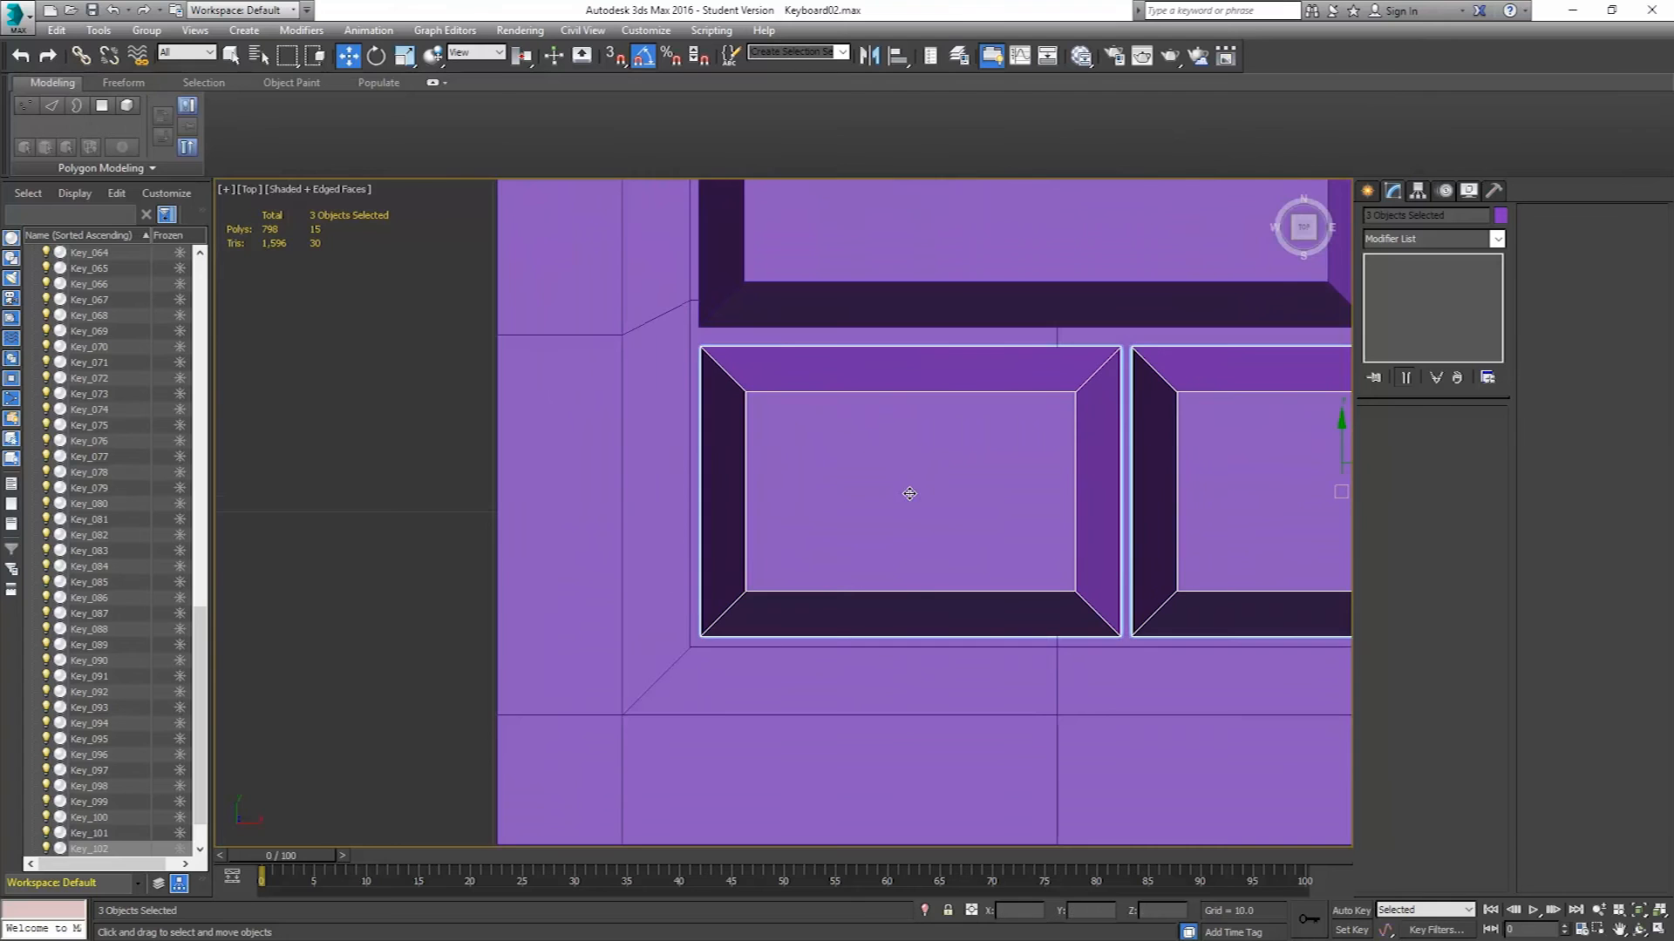
pyautogui.moveTo(908, 490); pyautogui.dragTo(756, 484, button='middle')
pyautogui.scroll(-6, 756, 483)
pyautogui.scroll(-4, 994, 497)
pyautogui.scroll(8, 855, 497)
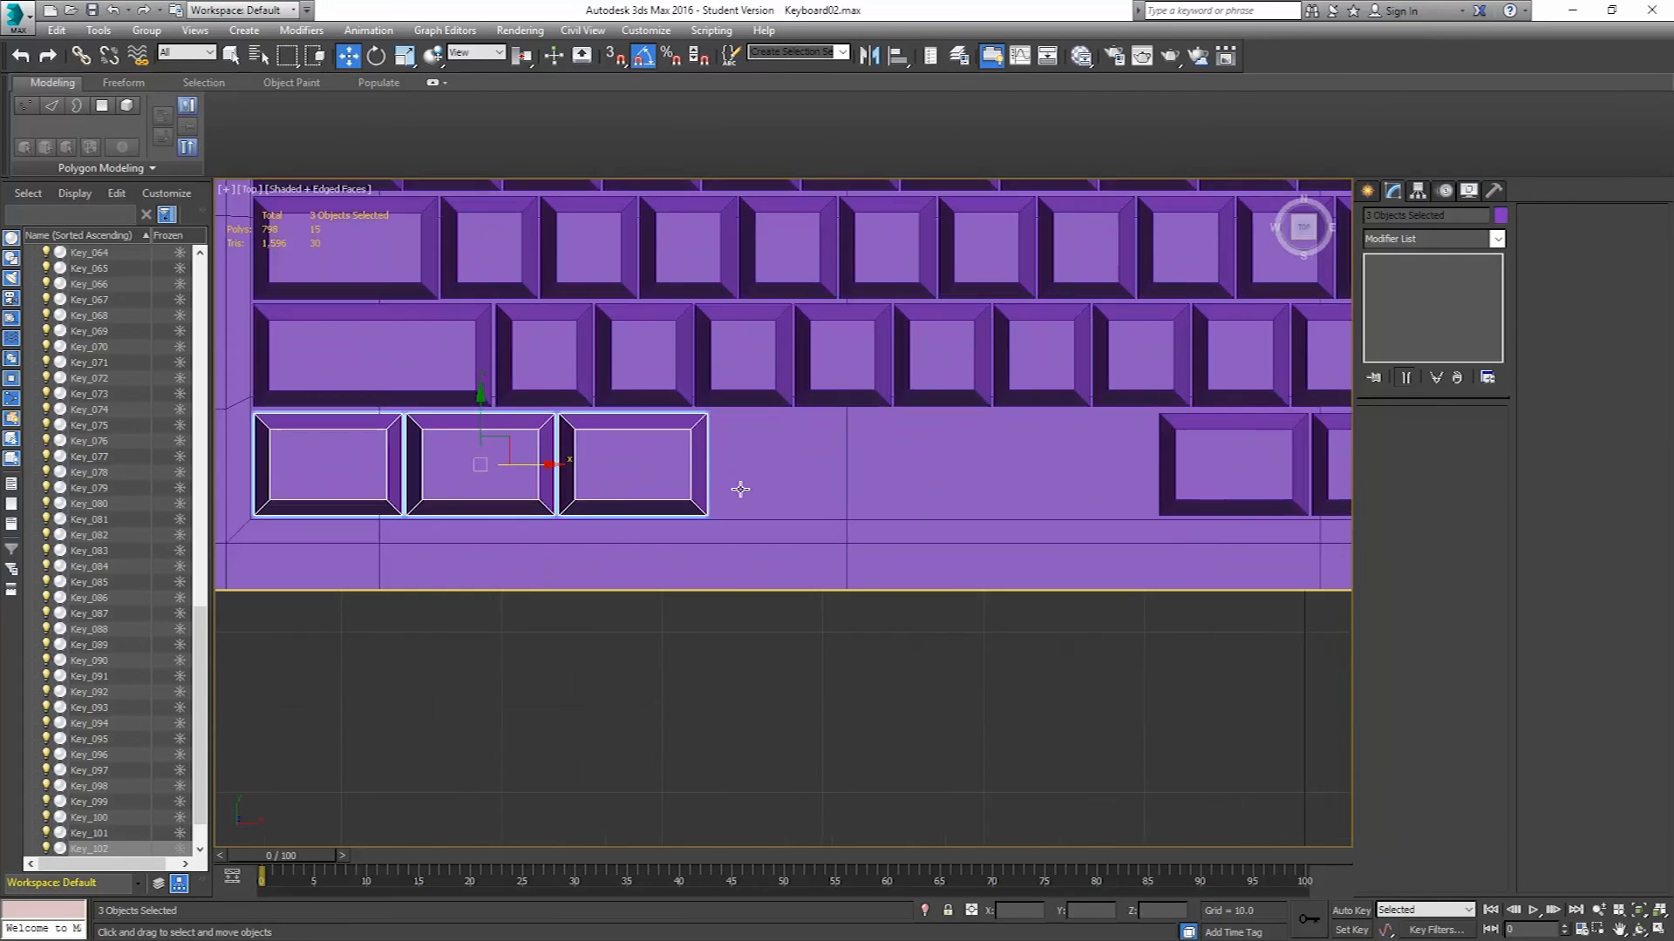
# Clone the third left-end key to the right as a copy beside it.
pyautogui.click(650, 467)
pyautogui.scroll(5, 645, 471)
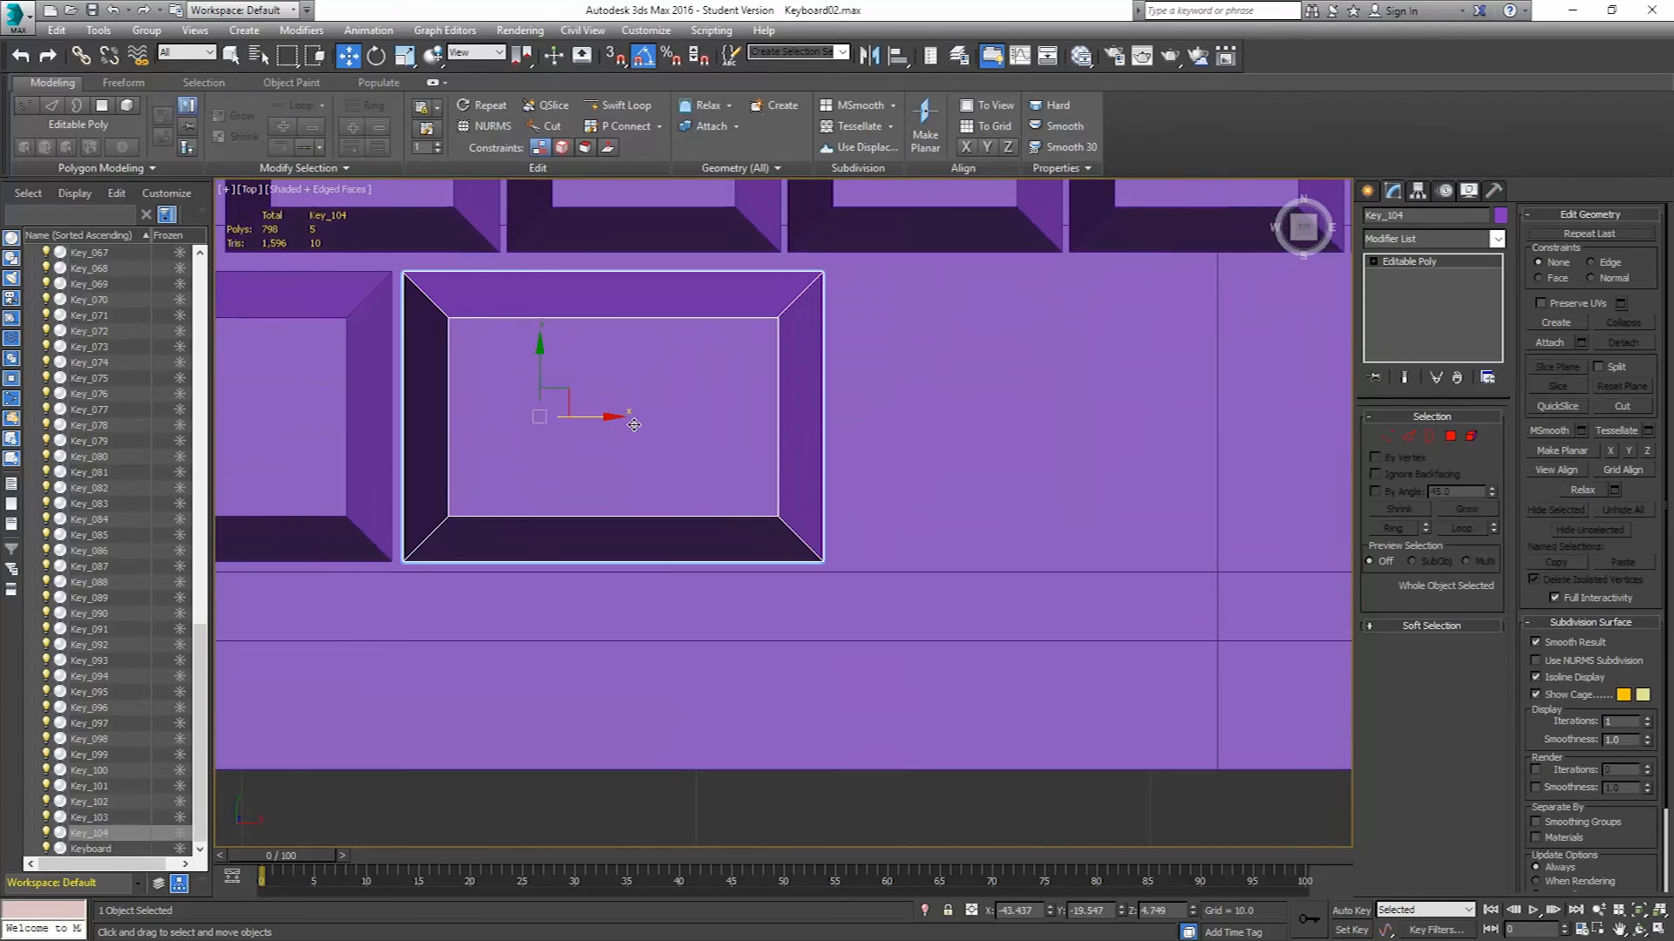
pyautogui.moveTo(594, 415)
pyautogui.keyDown('shift'); pyautogui.mouseDown()
pyautogui.moveTo(1039, 436)
pyautogui.moveTo(1023, 447)
pyautogui.mouseUp(); pyautogui.keyUp('shift')
pyautogui.click(832, 557)
pyautogui.moveTo(874, 467); pyautogui.dragTo(738, 515, button='middle')
pyautogui.scroll(-5, 737, 515)
# Stretch the cloned key into a spacebar by moving its right-edge vertices far to the right.
pyautogui.click(1388, 439)
pyautogui.moveTo(976, 622); pyautogui.dragTo(812, 424)
pyautogui.moveTo(928, 493); pyautogui.dragTo(1216, 526)
pyautogui.click(1385, 440)
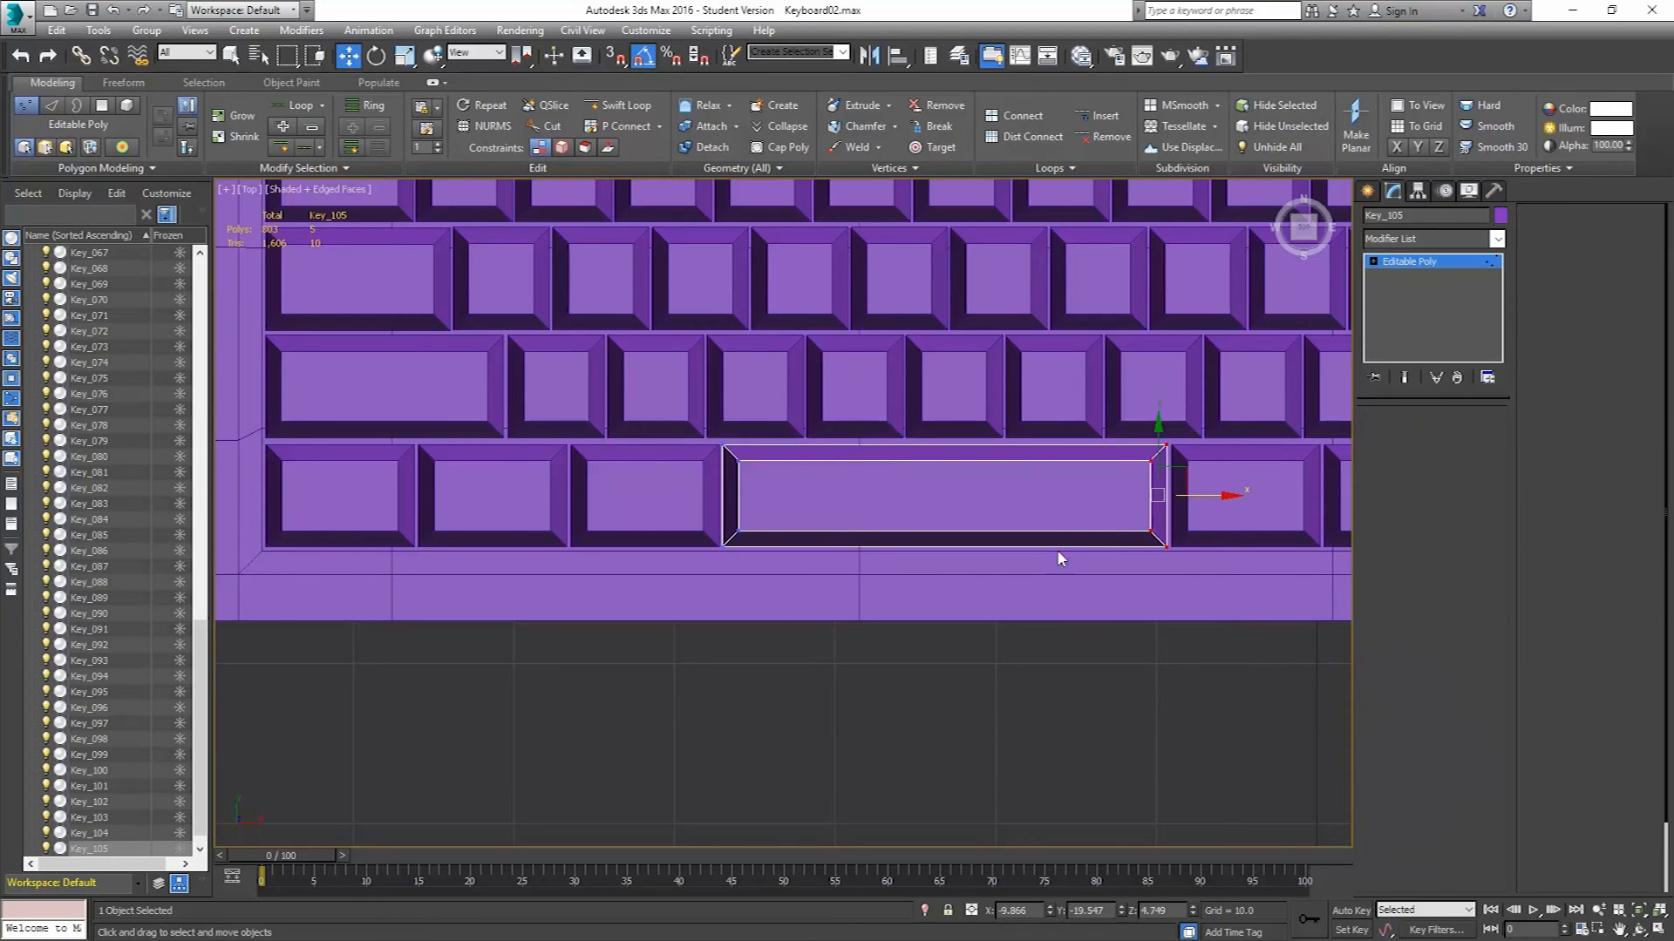
pyautogui.scroll(-10, 826, 567)
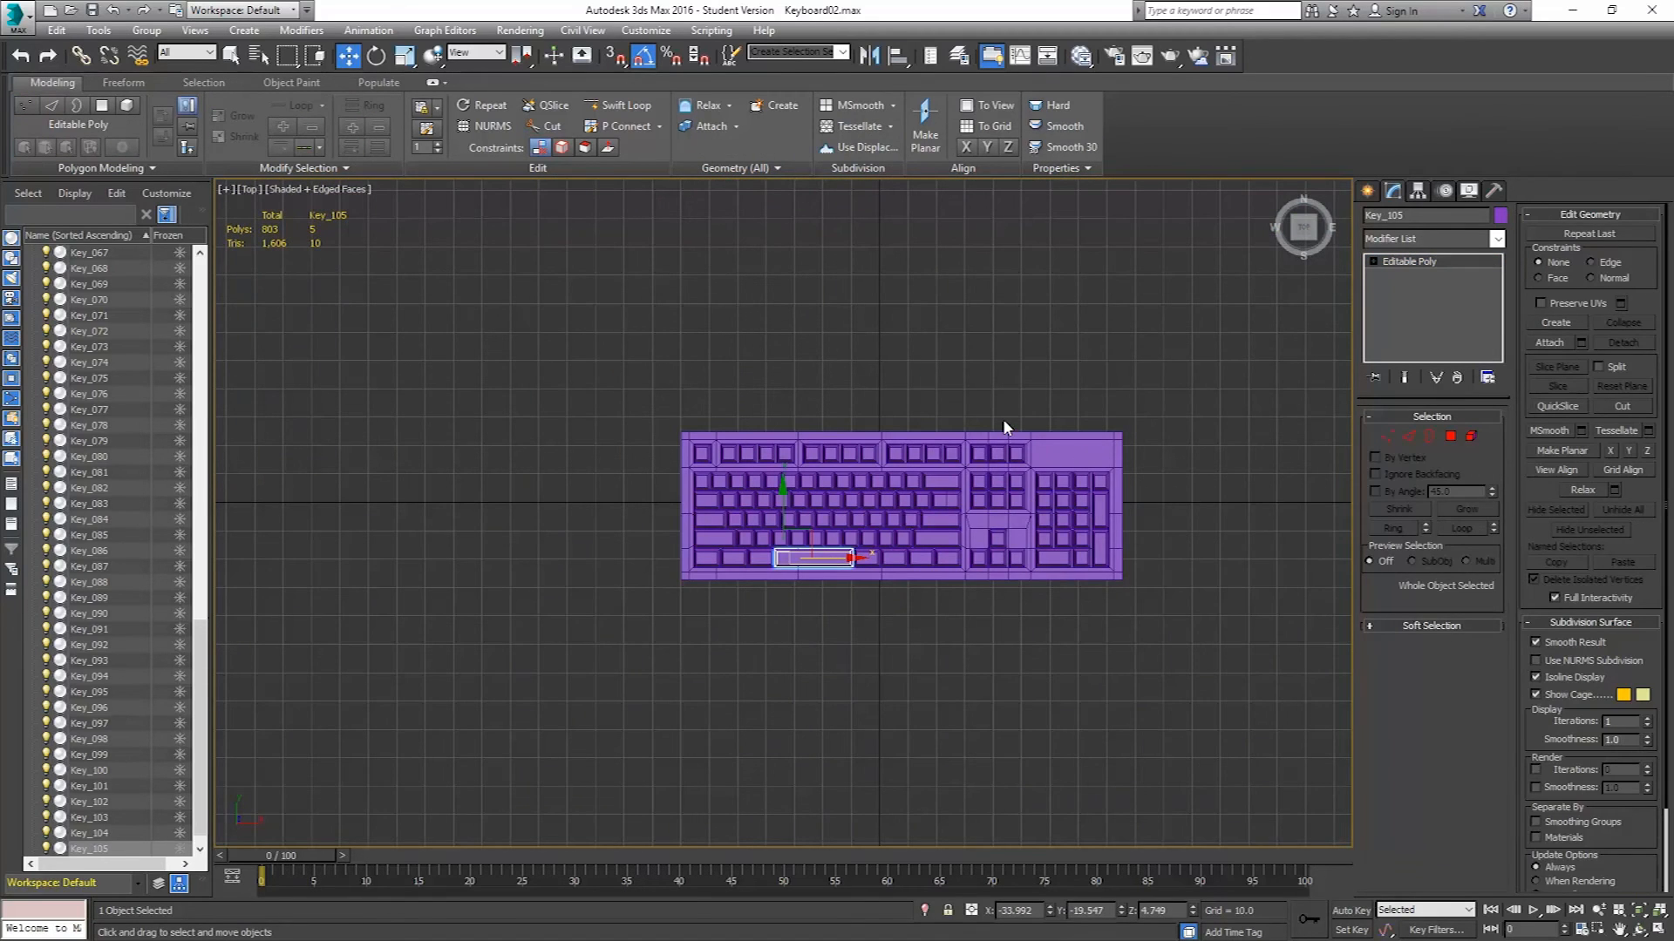
# Save the scene incrementally as Keyboard03.max.
pyautogui.click(15, 29)
pyautogui.click(70, 214)
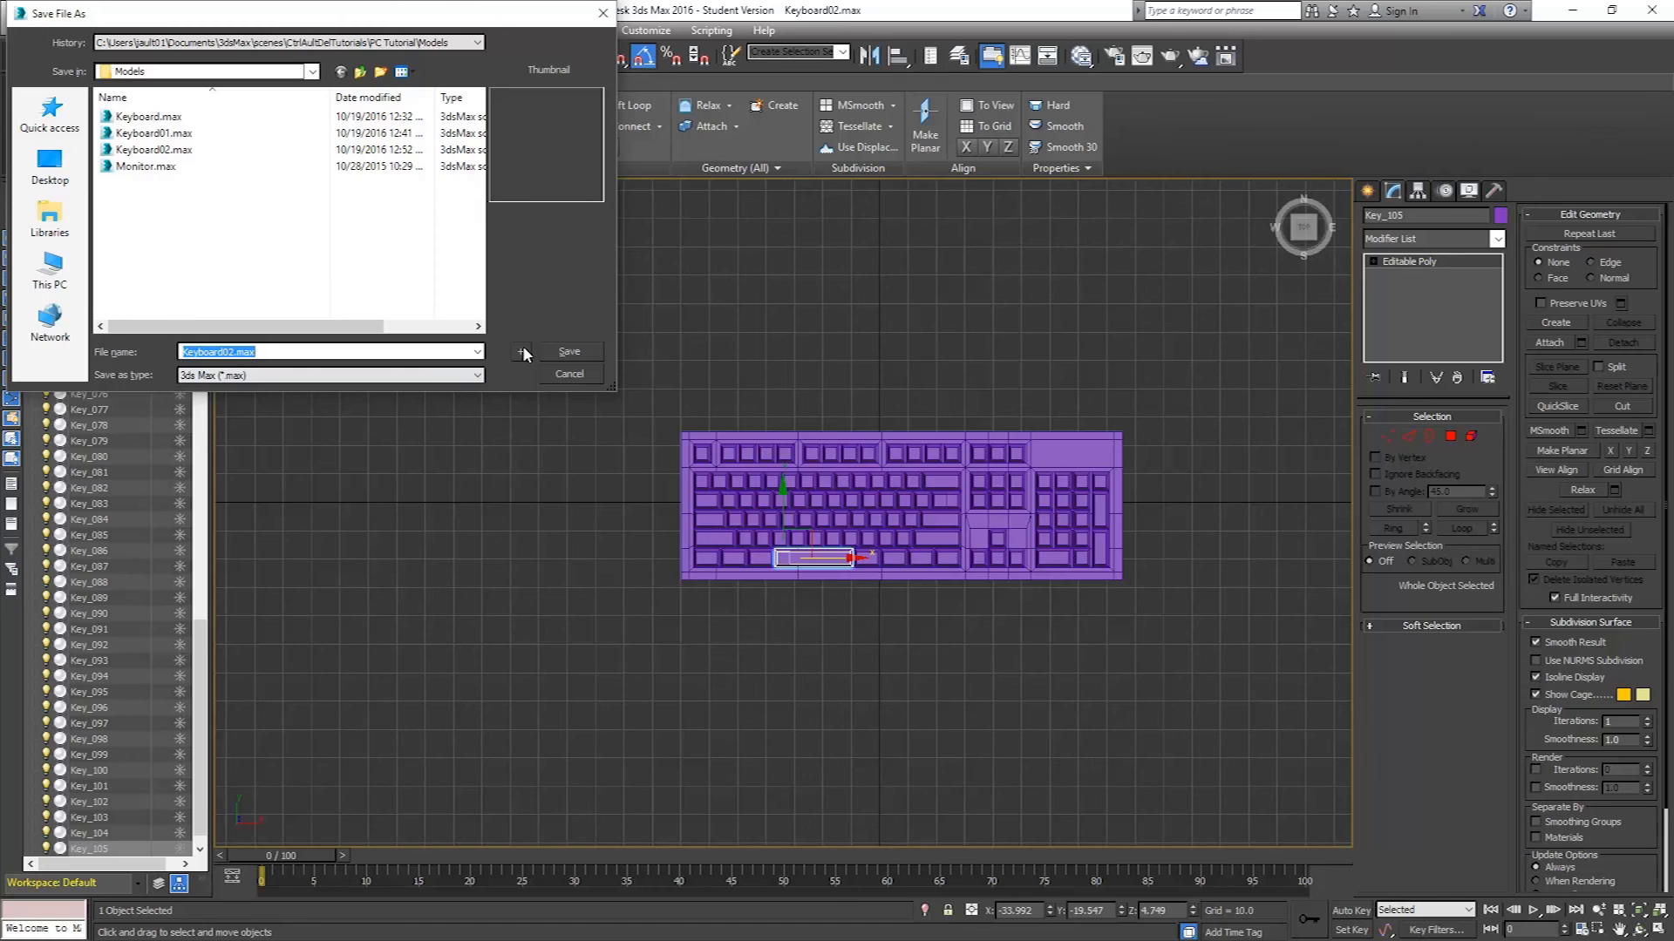
pyautogui.click(523, 352)
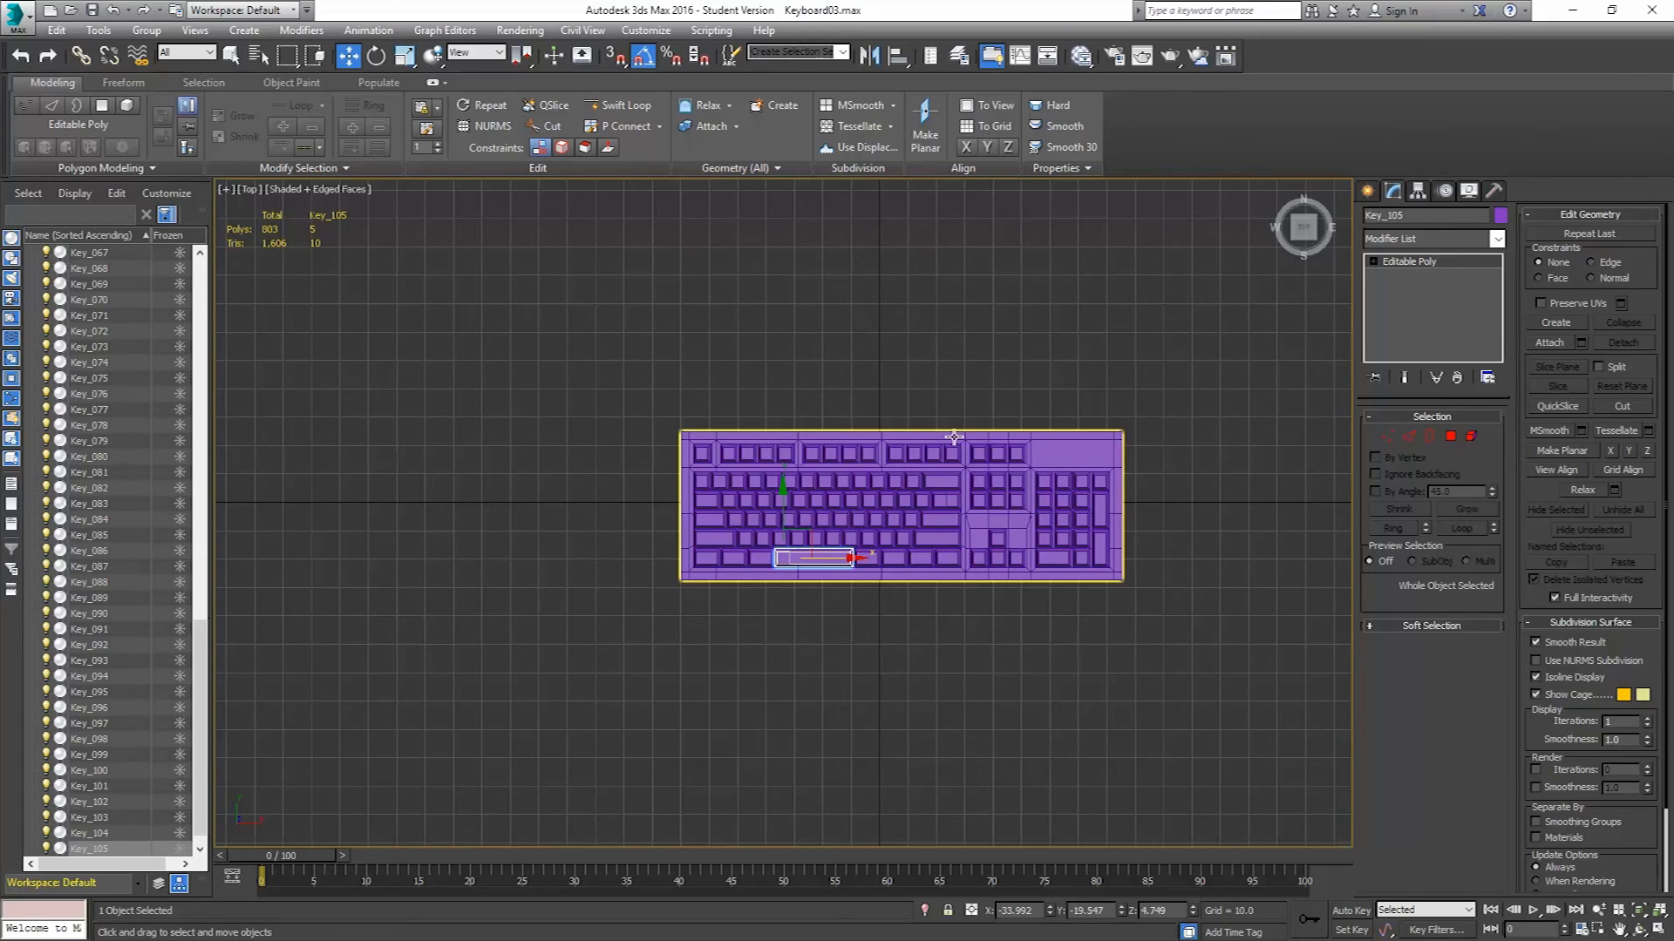
# Switch to the perspective view and select edge loops running around the keyboard body's sides.
pyautogui.scroll(5, 697, 576)
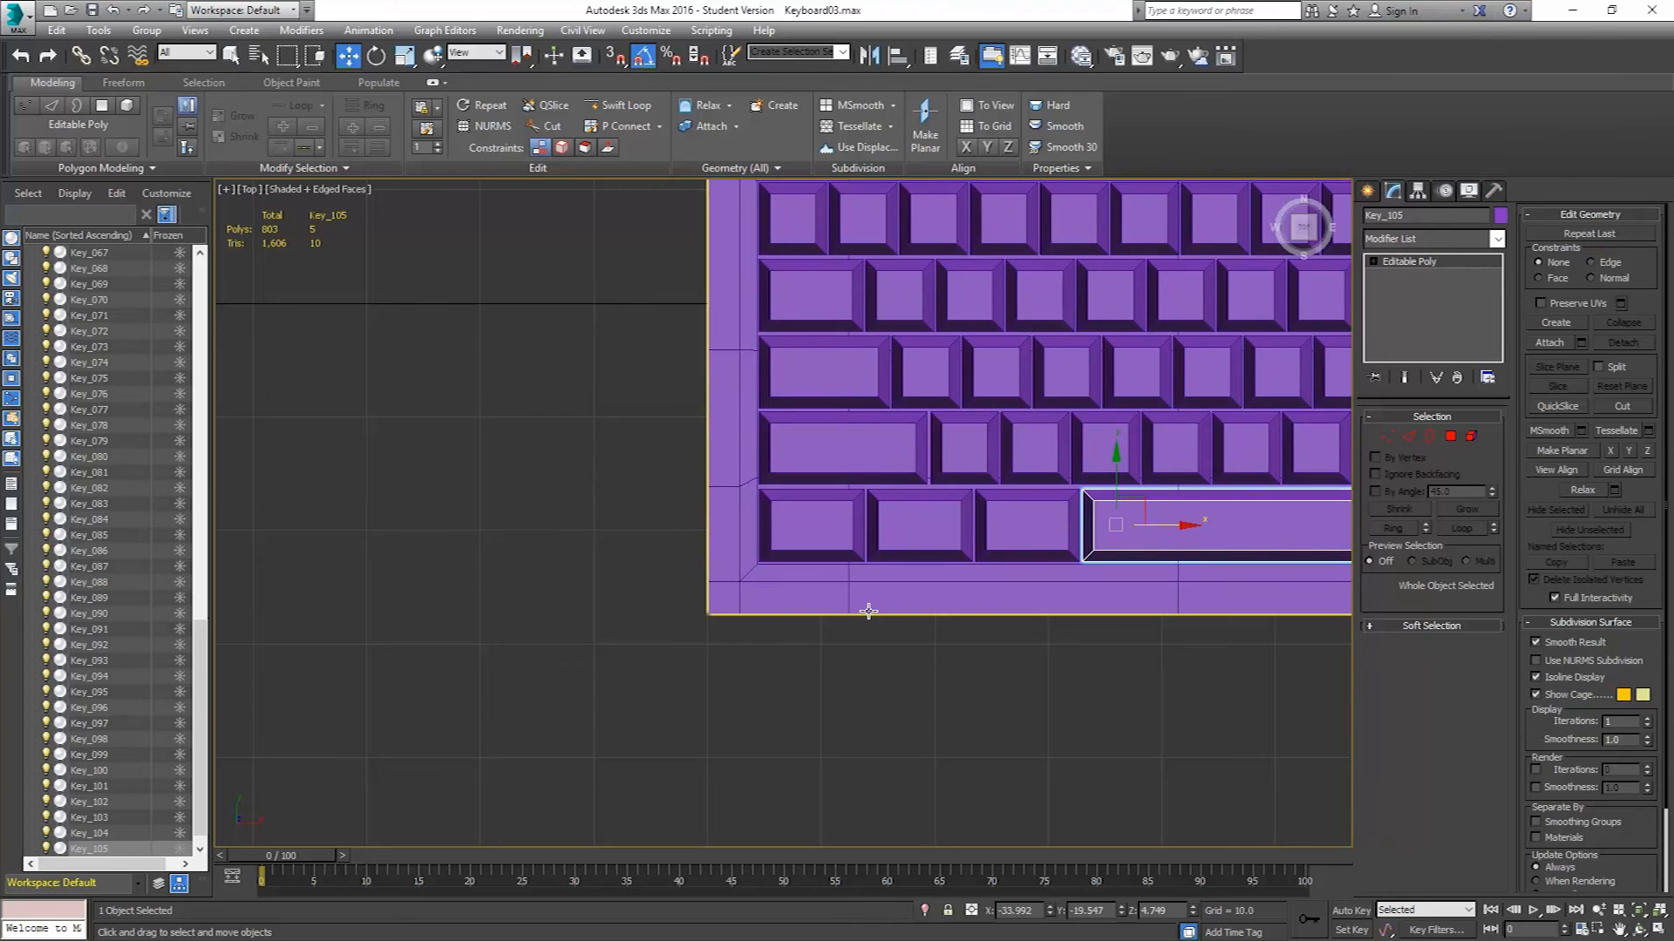
pyautogui.press('p')
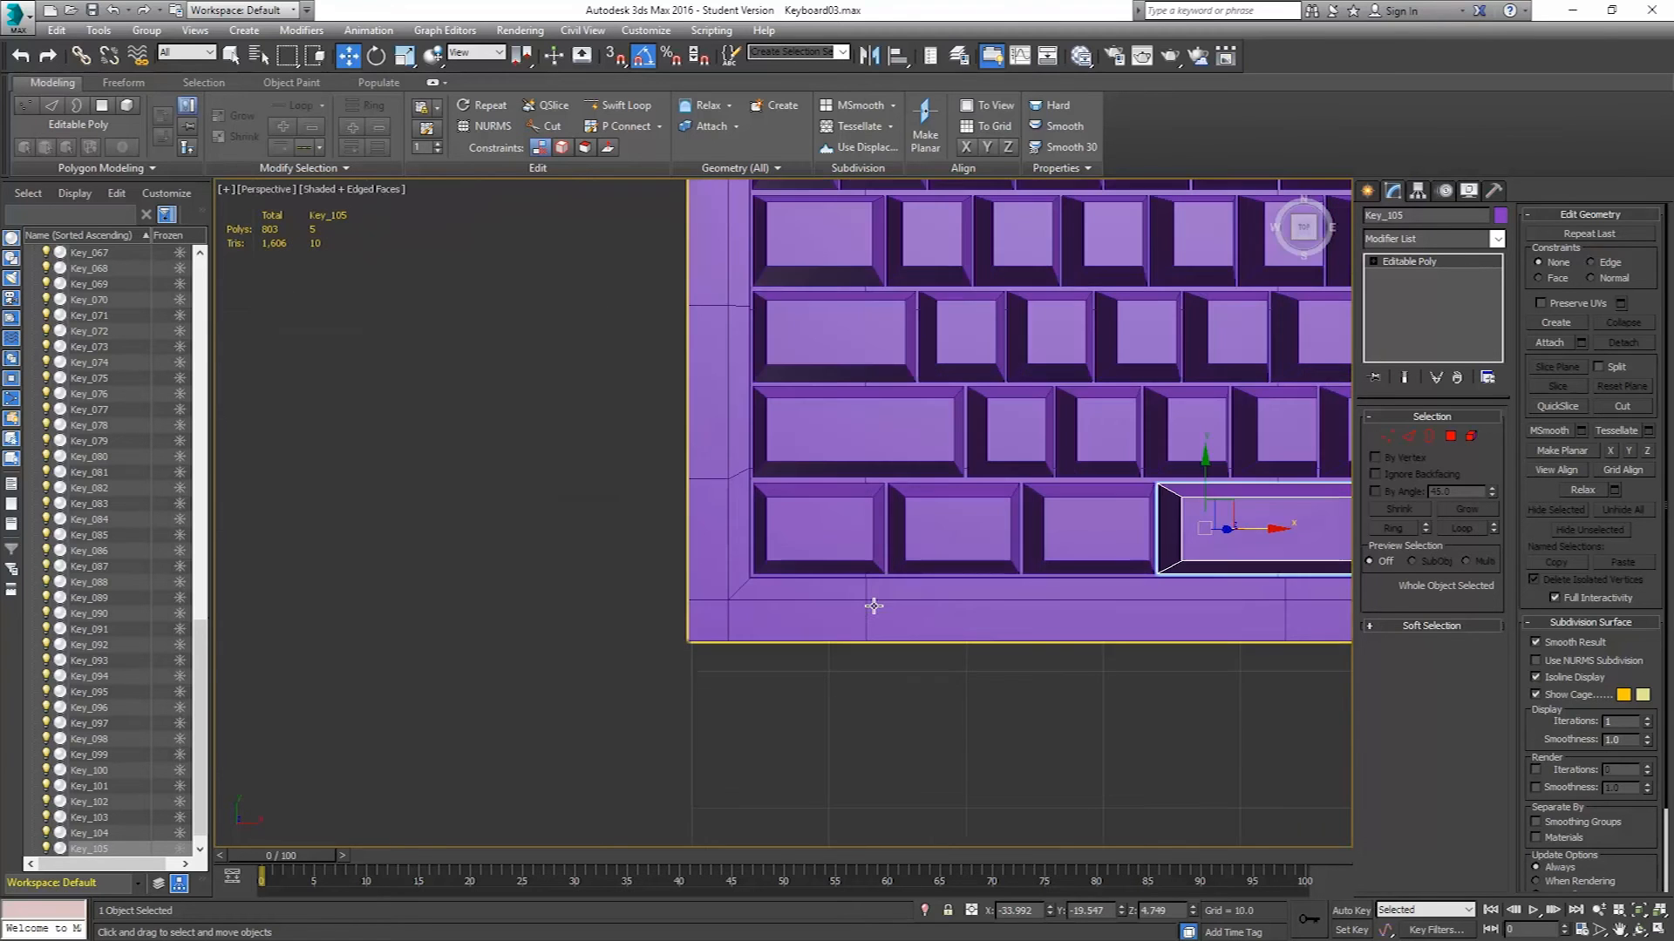
pyautogui.keyDown('alt'); pyautogui.moveTo(889, 591); pyautogui.dragTo(814, 658, button='middle'); pyautogui.keyUp('alt')
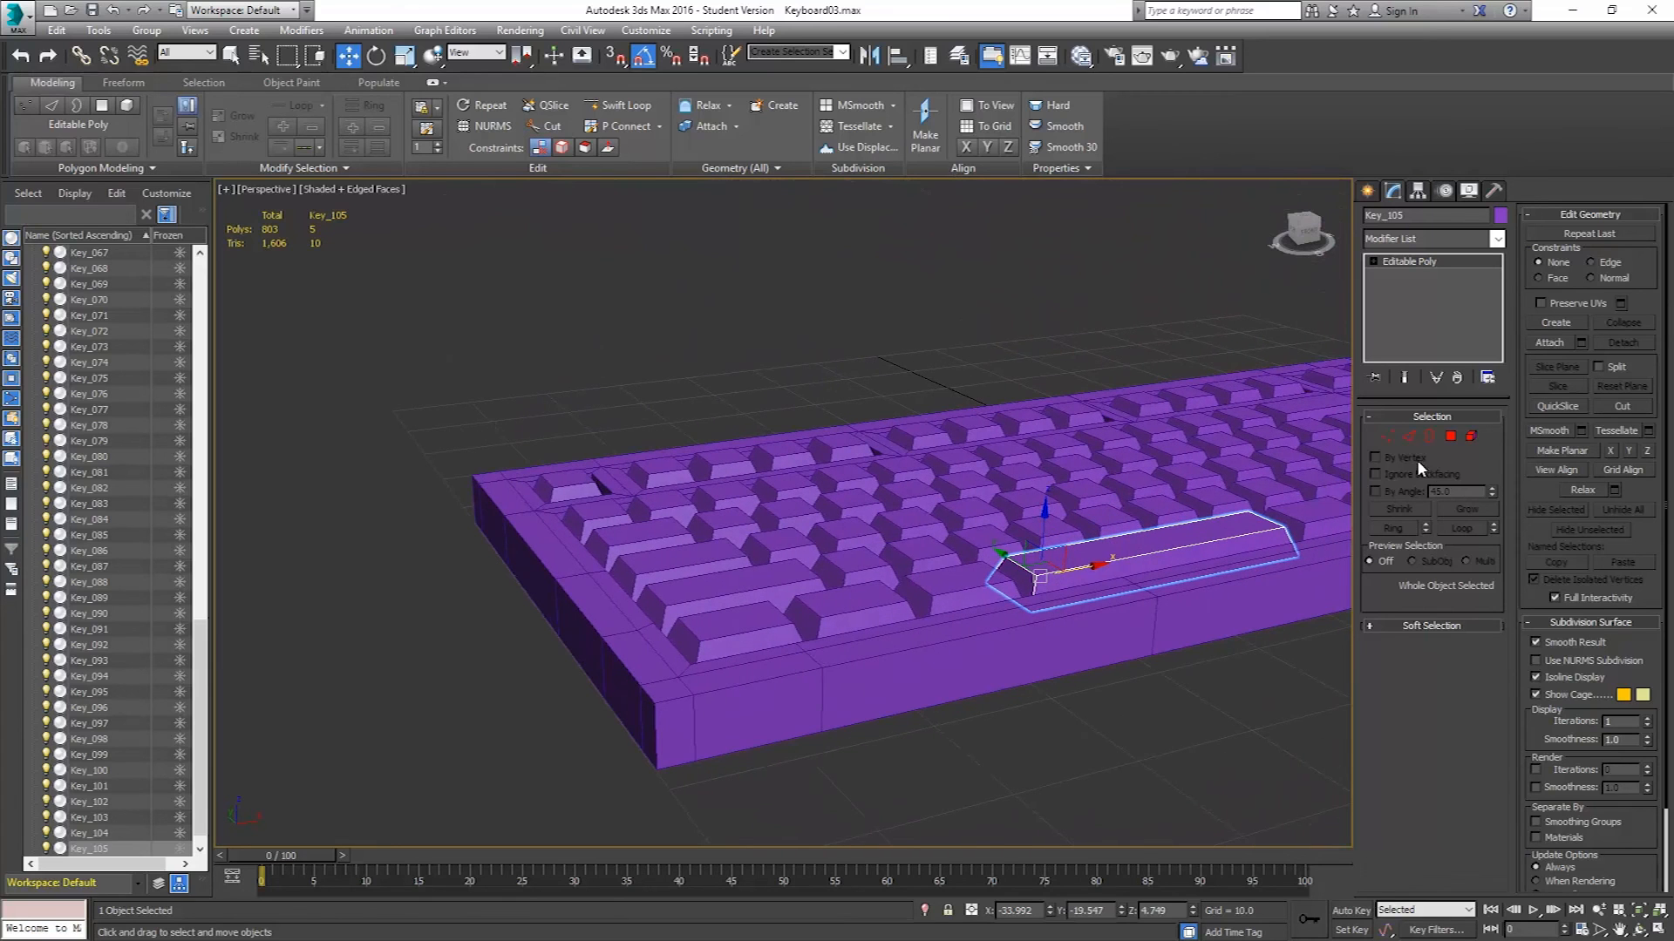
pyautogui.click(1408, 437)
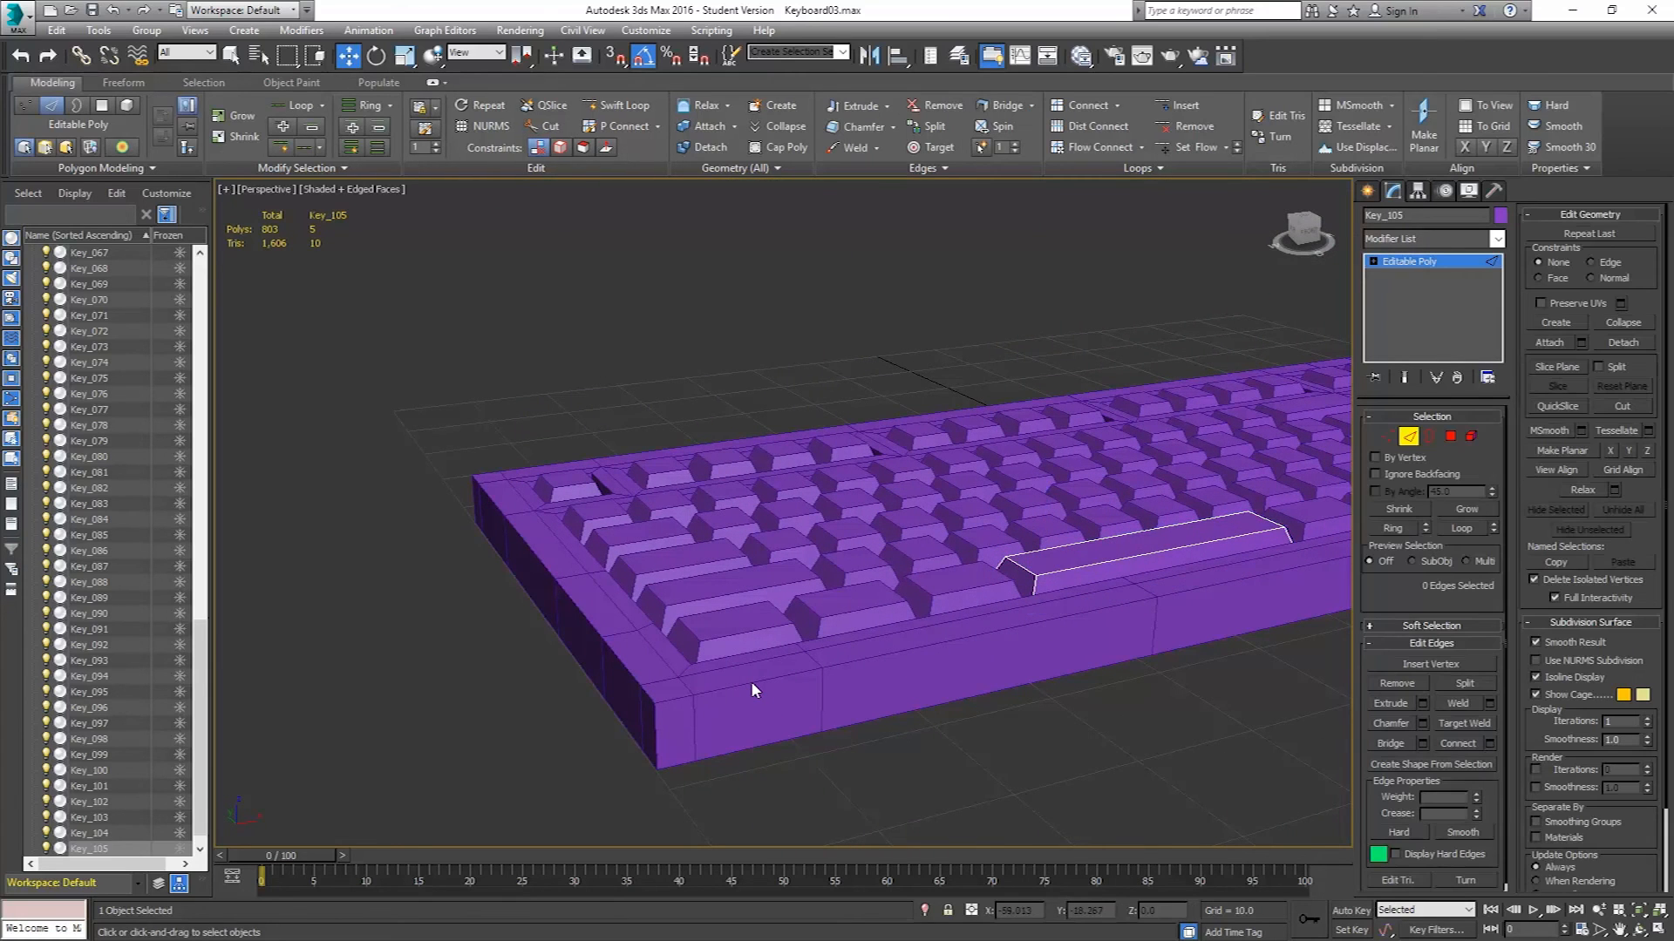
pyautogui.click(1409, 437)
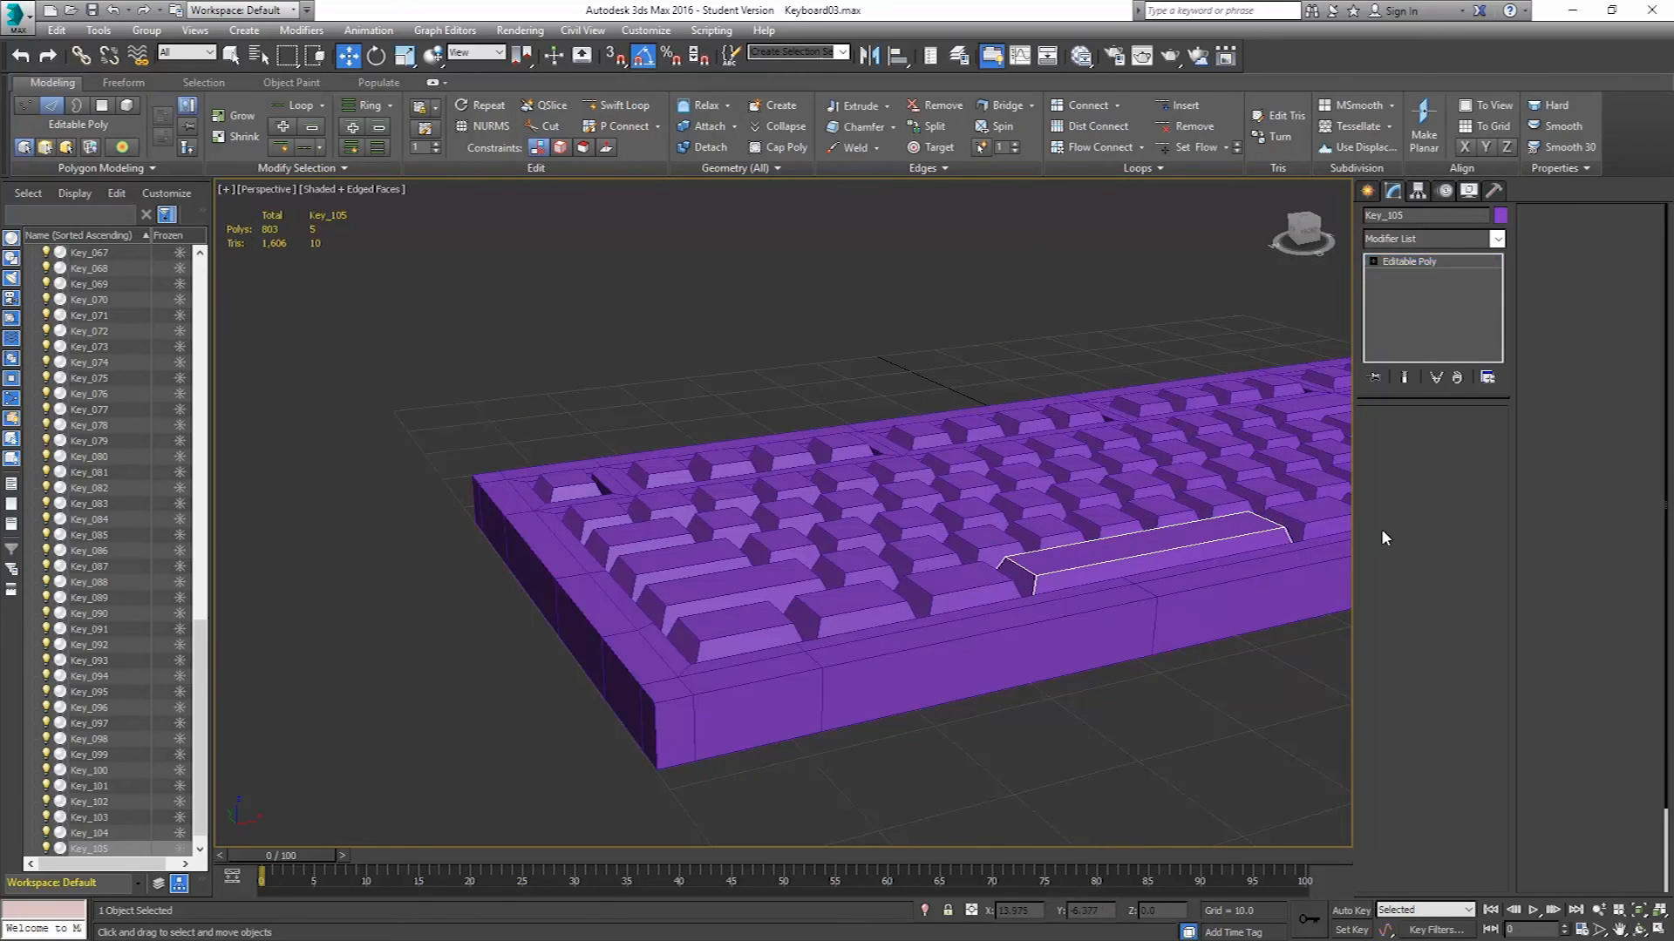
pyautogui.click(889, 630)
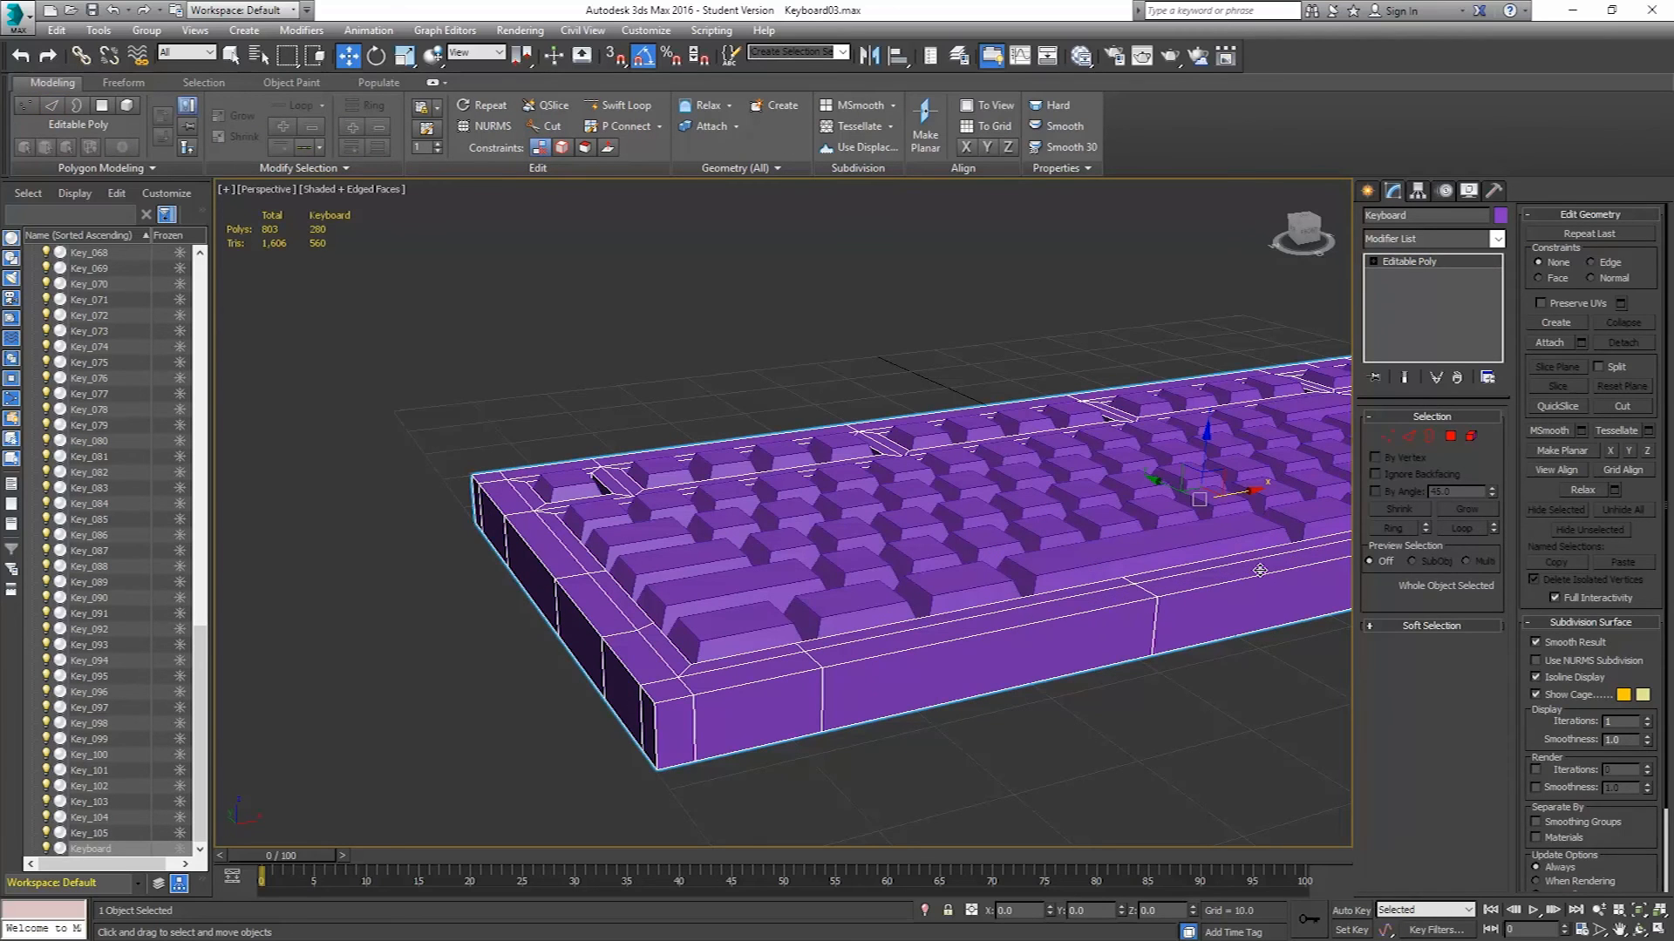
pyautogui.click(1409, 436)
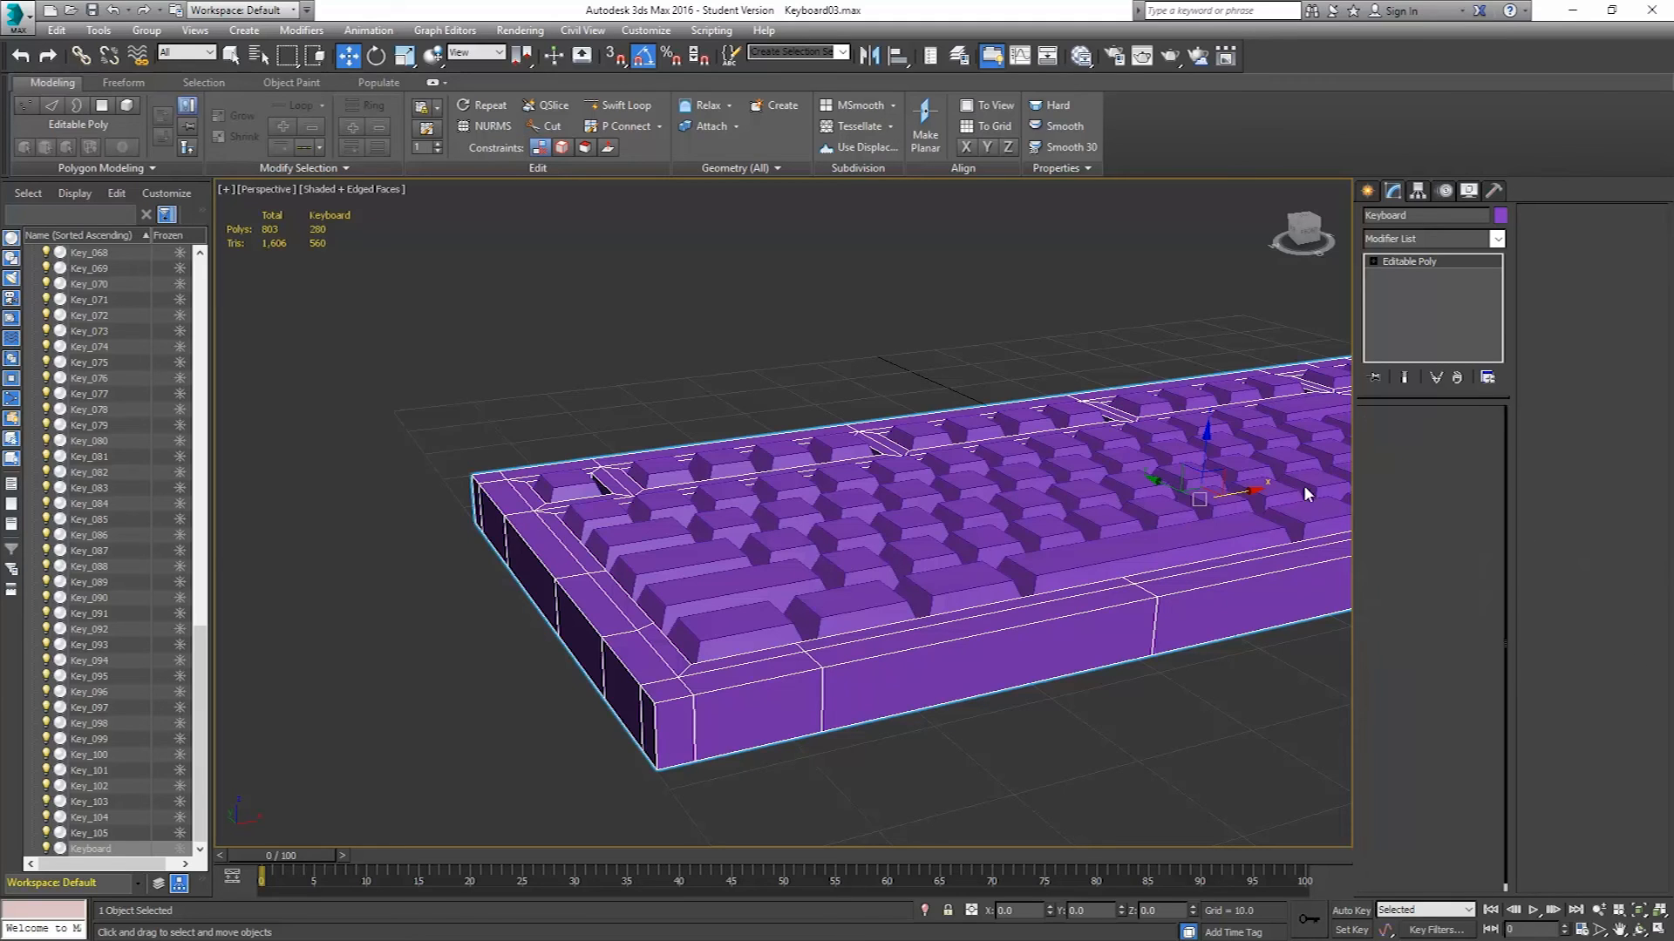
pyautogui.doubleClick(930, 645)
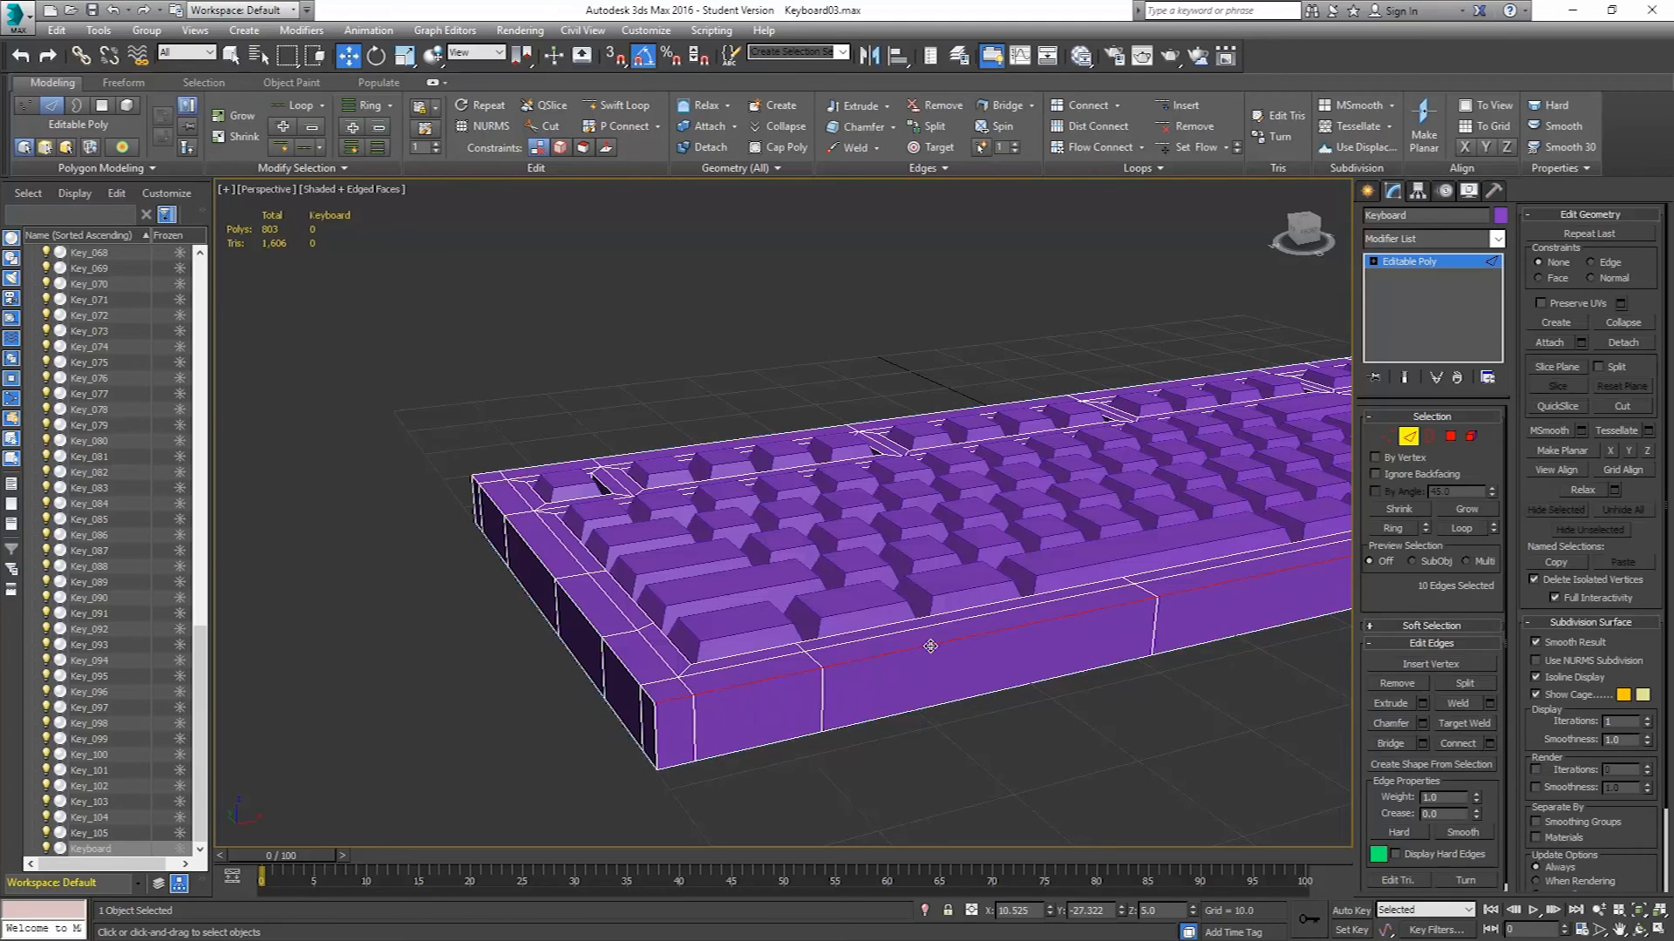
pyautogui.keyDown('ctrl'); pyautogui.doubleClick(624, 665); pyautogui.keyUp('ctrl')
pyautogui.keyDown('alt'); pyautogui.moveTo(525, 609); pyautogui.dragTo(665, 666, button='middle'); pyautogui.keyUp('alt')
pyautogui.keyDown('ctrl'); pyautogui.doubleClick(683, 652); pyautogui.keyUp('ctrl')
pyautogui.scroll(-4, 496, 557)
pyautogui.moveTo(496, 556); pyautogui.dragTo(946, 582, button='middle')
pyautogui.keyDown('alt'); pyautogui.moveTo(591, 533); pyautogui.dragTo(785, 523, button='middle'); pyautogui.keyUp('alt')
pyautogui.keyDown('ctrl'); pyautogui.doubleClick(767, 674); pyautogui.keyUp('ctrl')
pyautogui.keyDown('alt'); pyautogui.moveTo(747, 685); pyautogui.dragTo(787, 628, button='middle'); pyautogui.keyUp('alt')
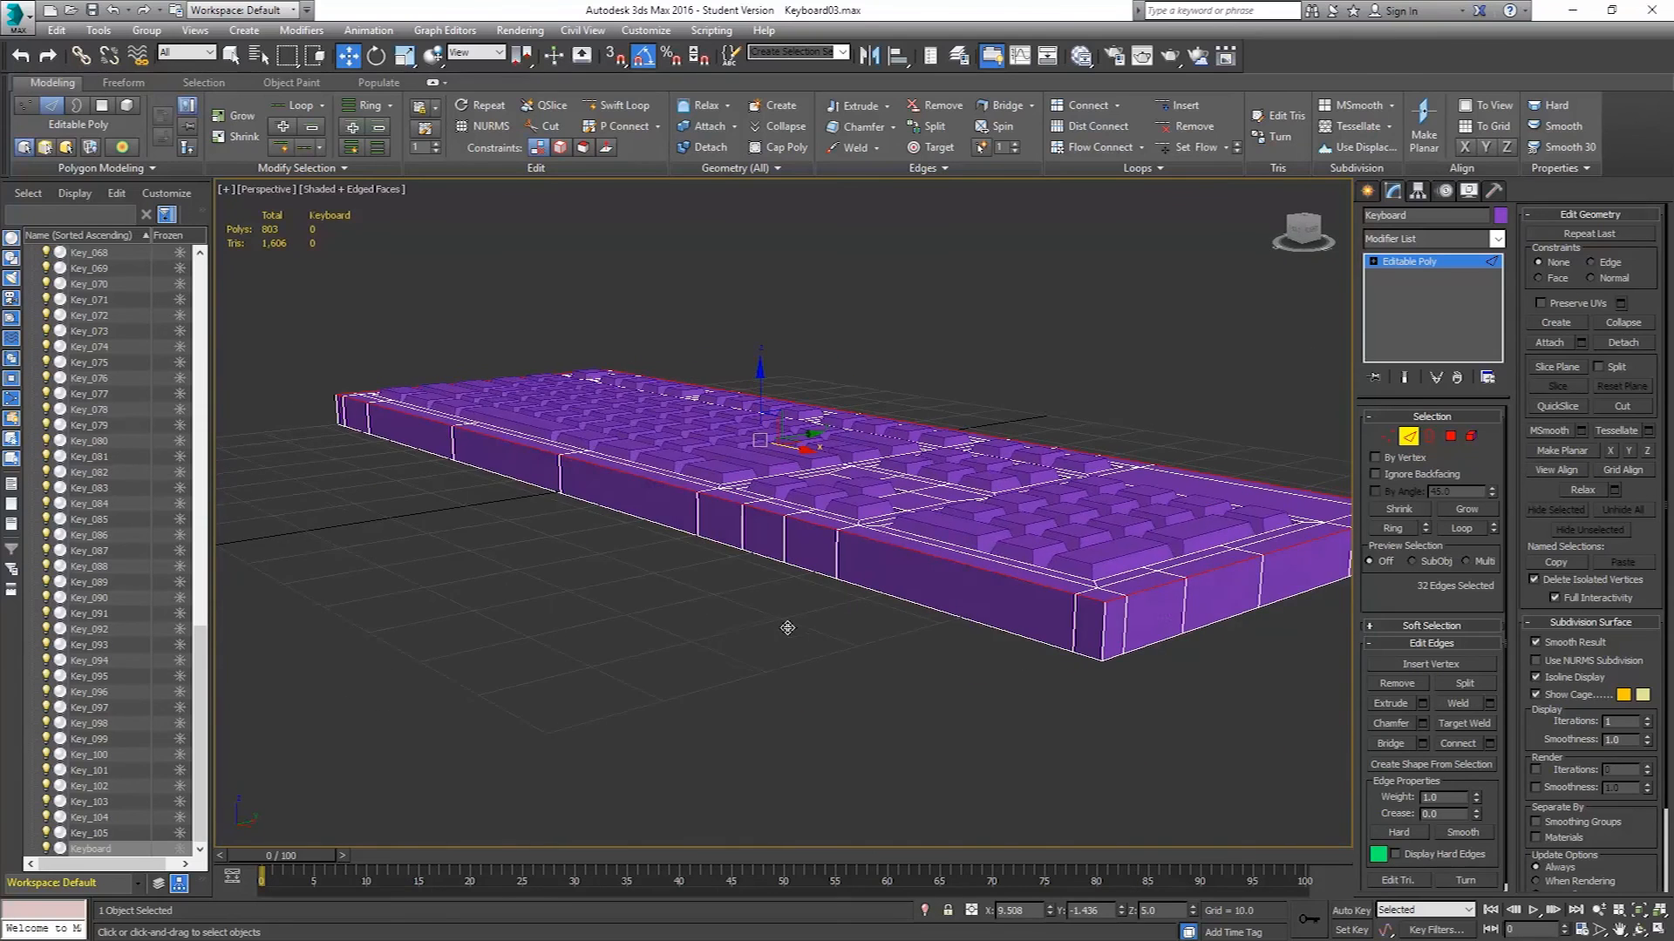
# Select the four vertical corner edges of the keyboard body.
pyautogui.scroll(5, 1124, 620)
pyautogui.click(1078, 630)
pyautogui.scroll(-4, 1138, 632)
pyautogui.keyDown('alt'); pyautogui.moveTo(1181, 635); pyautogui.dragTo(768, 594, button='middle'); pyautogui.keyUp('alt')
pyautogui.scroll(-4, 1132, 623)
pyautogui.scroll(8, 899, 606)
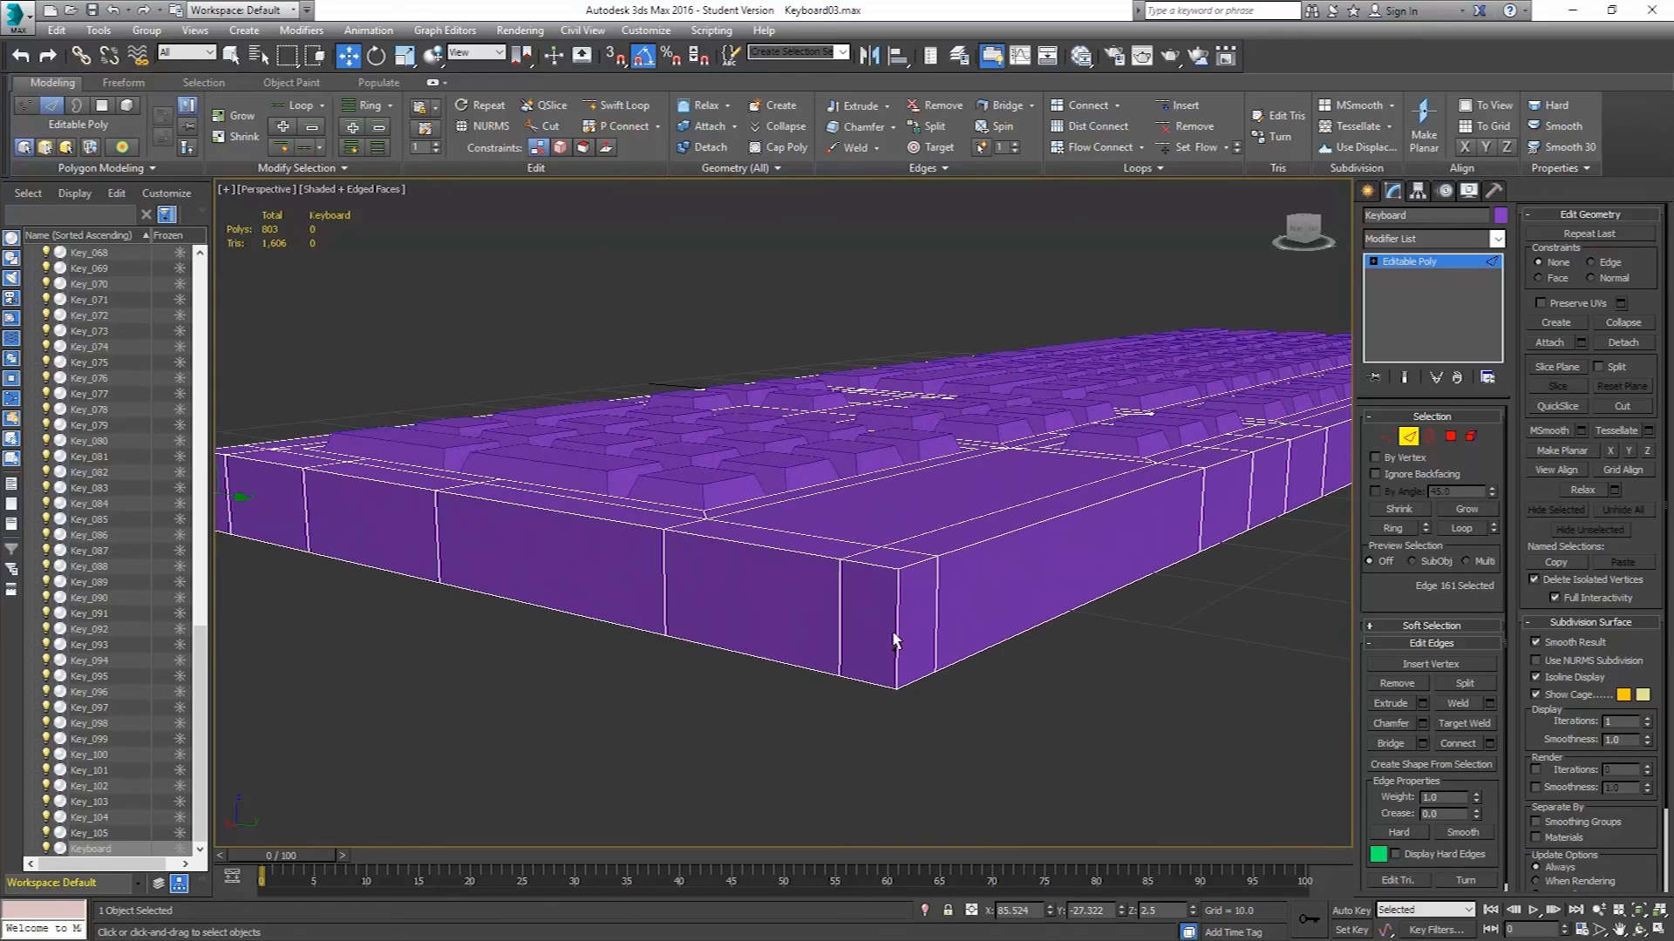
pyautogui.keyDown('ctrl'); pyautogui.click(896, 629); pyautogui.keyUp('ctrl')
pyautogui.scroll(-5, 985, 590)
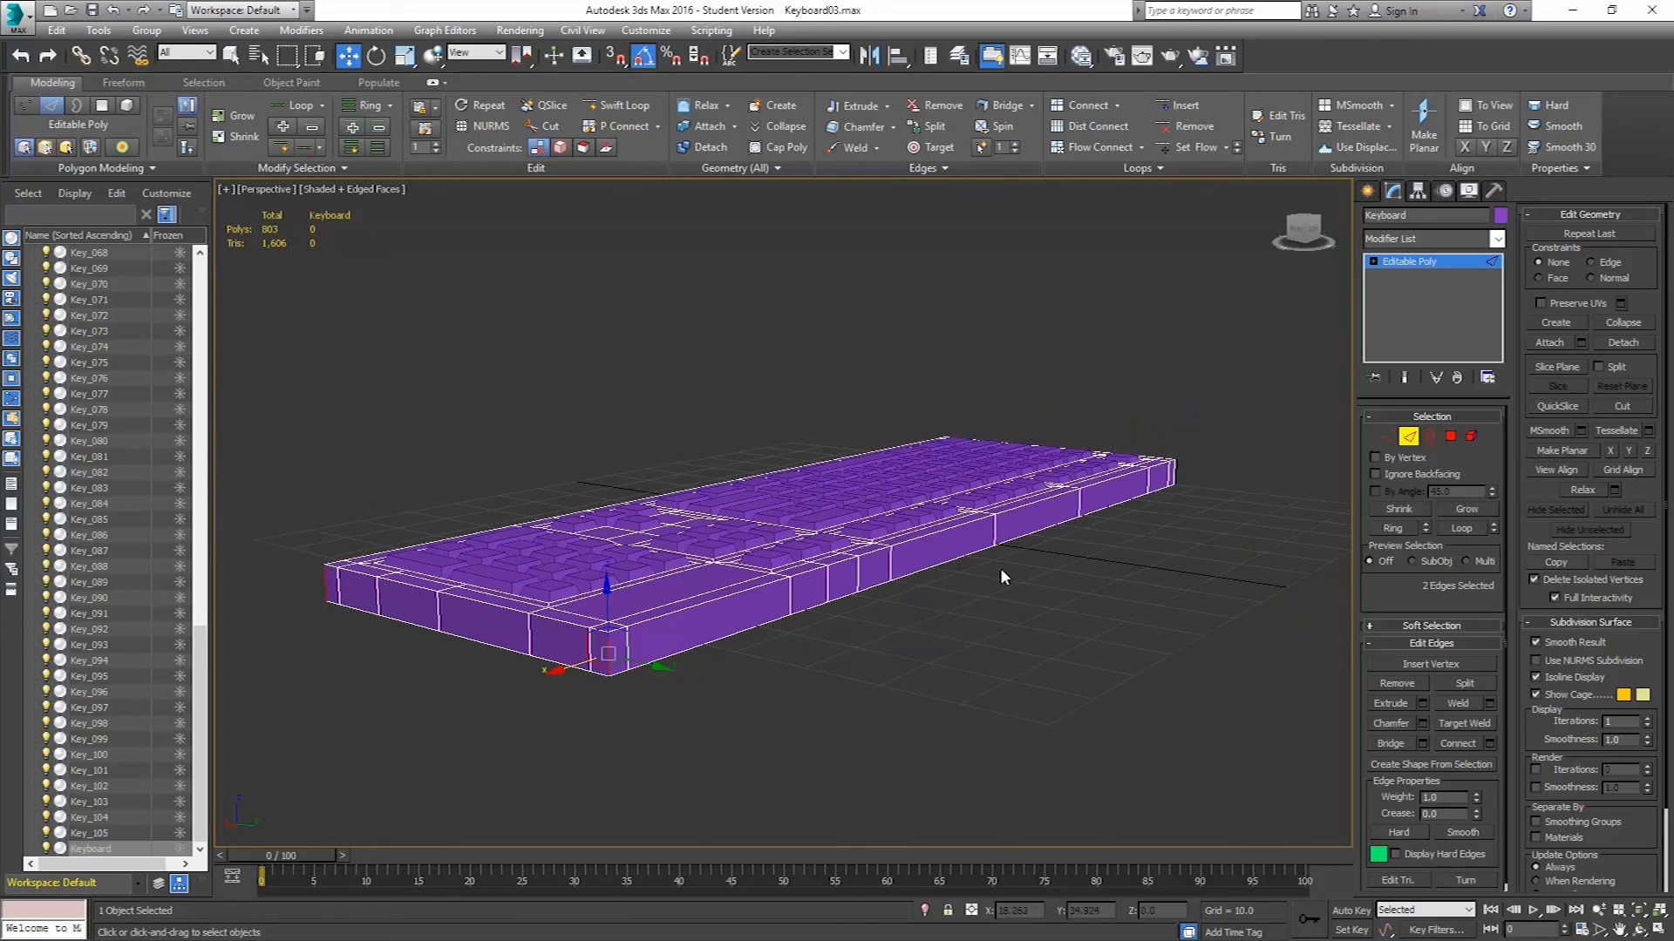
pyautogui.keyDown('alt'); pyautogui.moveTo(1002, 577); pyautogui.dragTo(860, 572, button='middle'); pyautogui.keyUp('alt')
pyautogui.moveTo(1034, 637); pyautogui.dragTo(583, 543, button='middle')
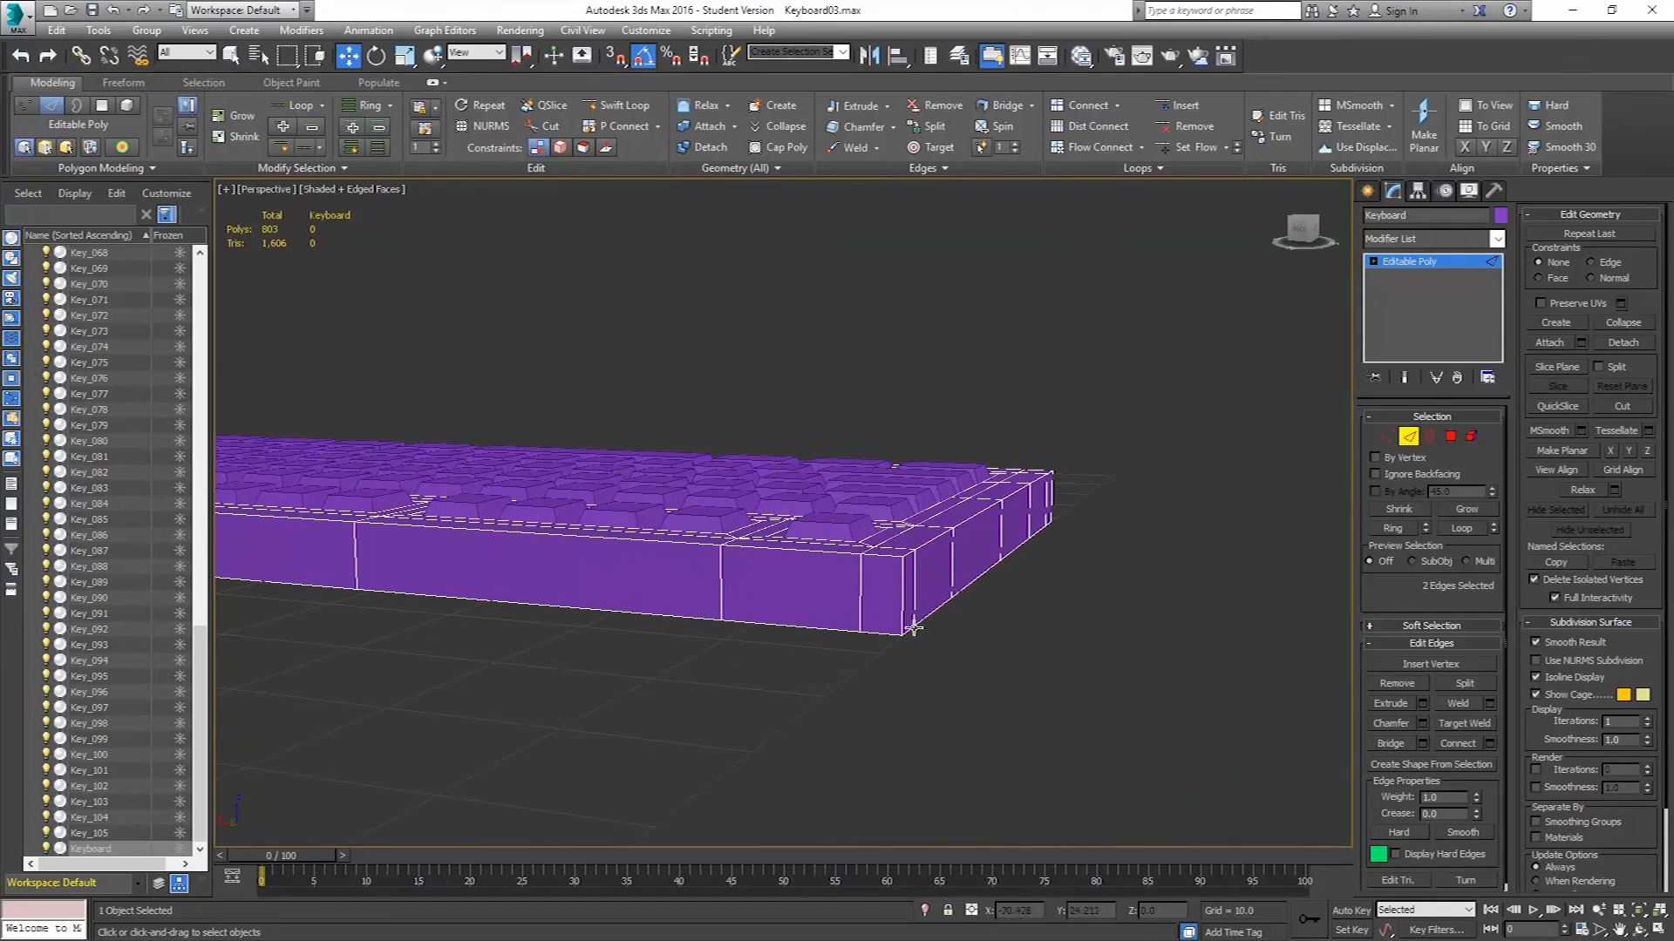
pyautogui.keyDown('ctrl'); pyautogui.click(907, 598); pyautogui.keyUp('ctrl')
pyautogui.keyDown('alt'); pyautogui.moveTo(908, 598); pyautogui.dragTo(717, 689, button='middle'); pyautogui.keyUp('alt')
pyautogui.keyDown('ctrl'); pyautogui.click(819, 658); pyautogui.keyUp('ctrl')
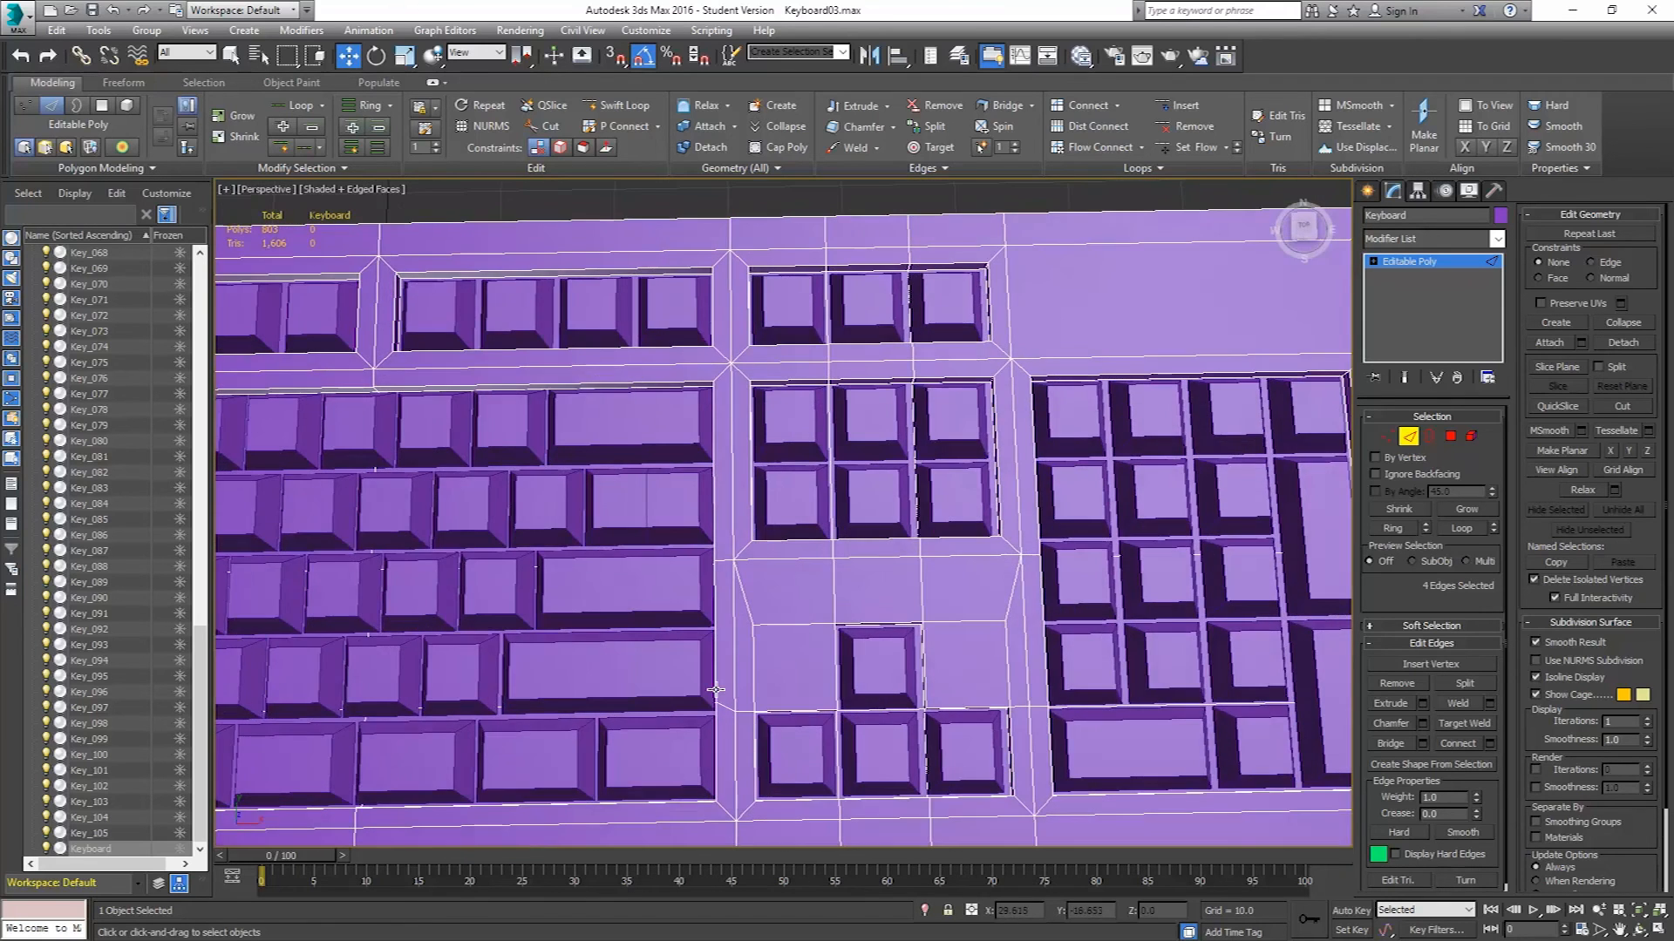
pyautogui.moveTo(614, 553); pyautogui.dragTo(791, 549, button='middle')
pyautogui.scroll(7, 848, 697)
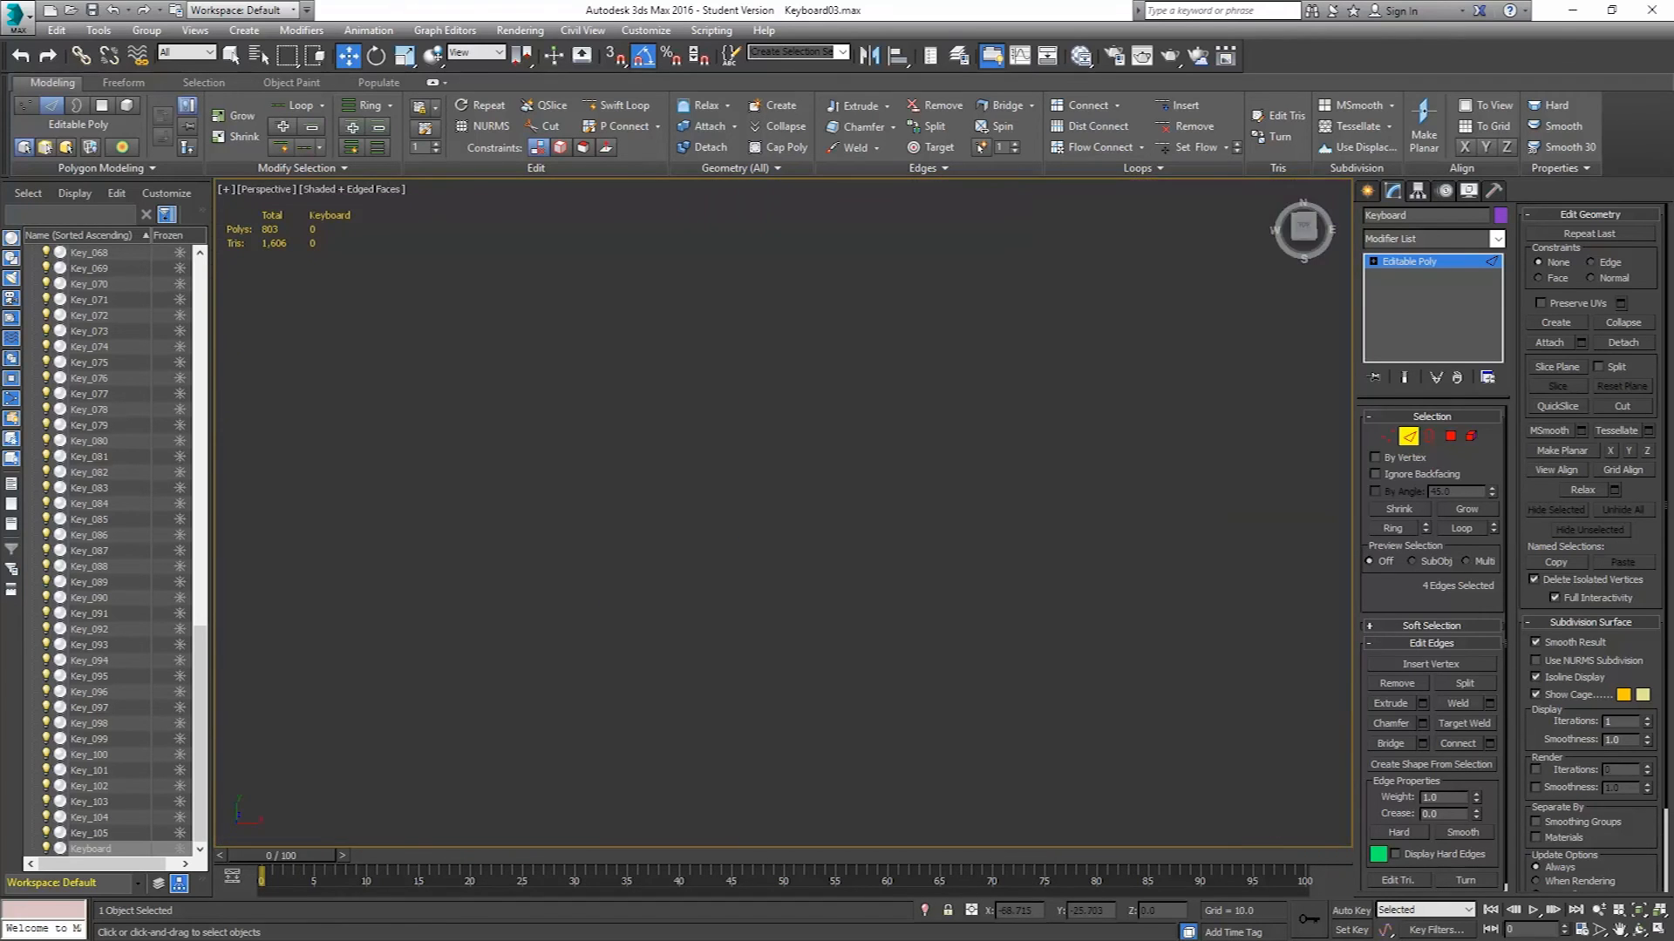
pyautogui.scroll(-4, 849, 696)
pyautogui.keyDown('alt'); pyautogui.moveTo(859, 687); pyautogui.dragTo(870, 647, button='middle'); pyautogui.keyUp('alt')
pyautogui.scroll(-5, 870, 647)
pyautogui.moveTo(1054, 646); pyautogui.dragTo(1021, 598, button='middle')
pyautogui.scroll(3, 912, 621)
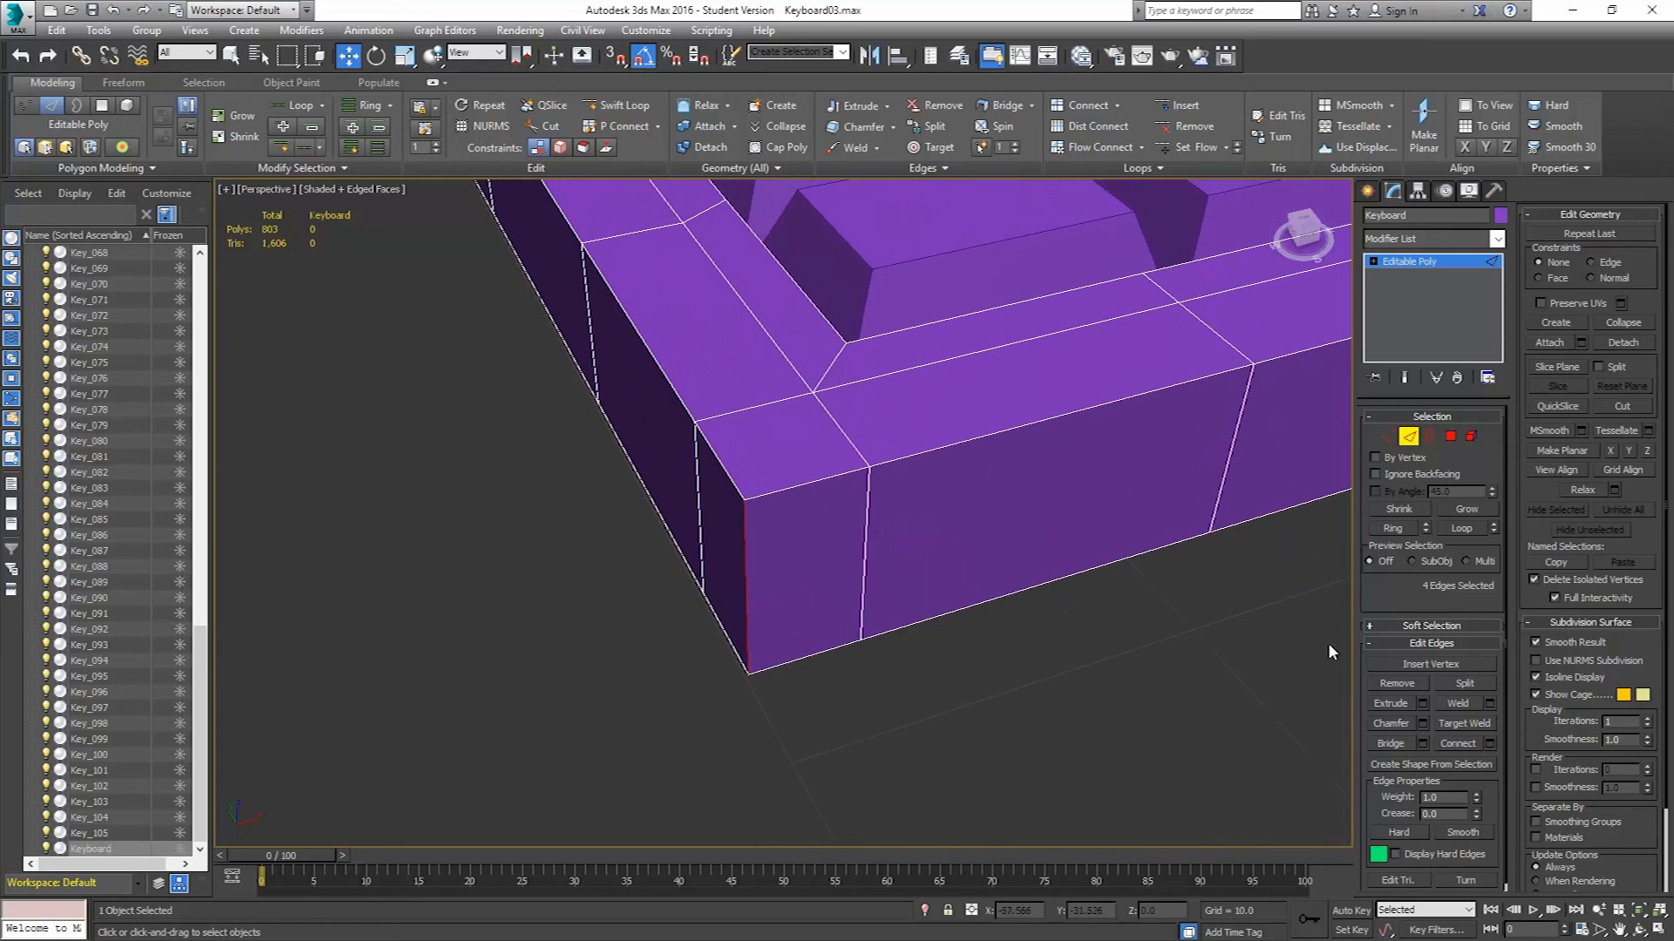
# Chamfer the four corner edges as a Standard Chamfer with an amount of 2.399, raising the segment count step by step.
pyautogui.click(1422, 724)
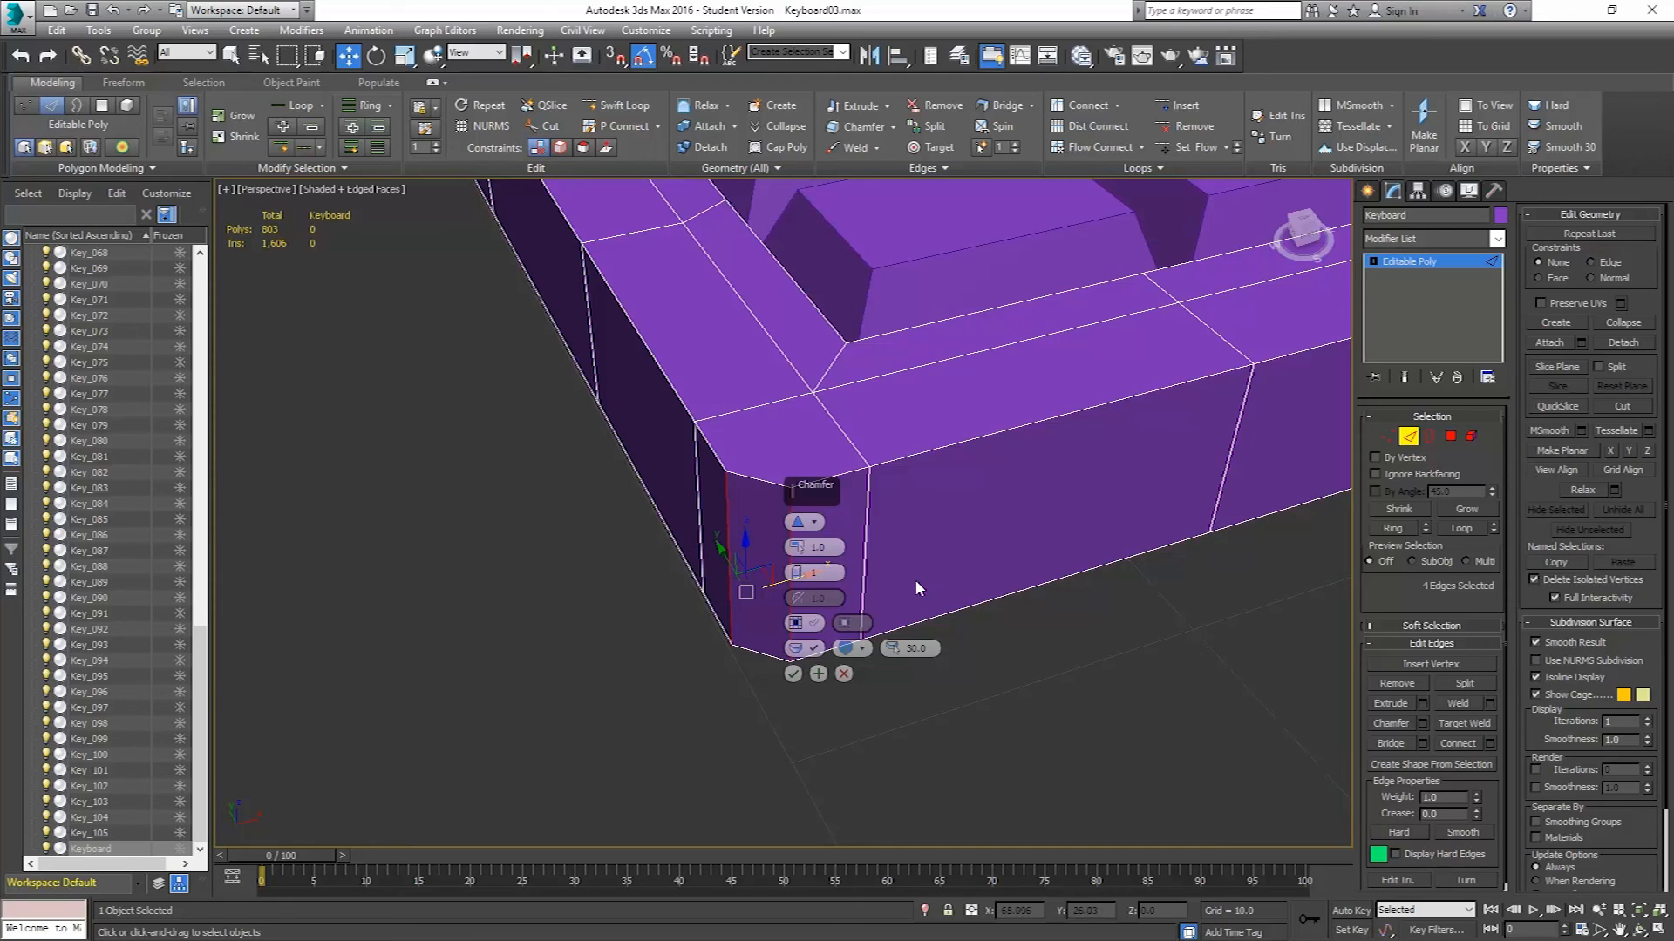
pyautogui.click(802, 523)
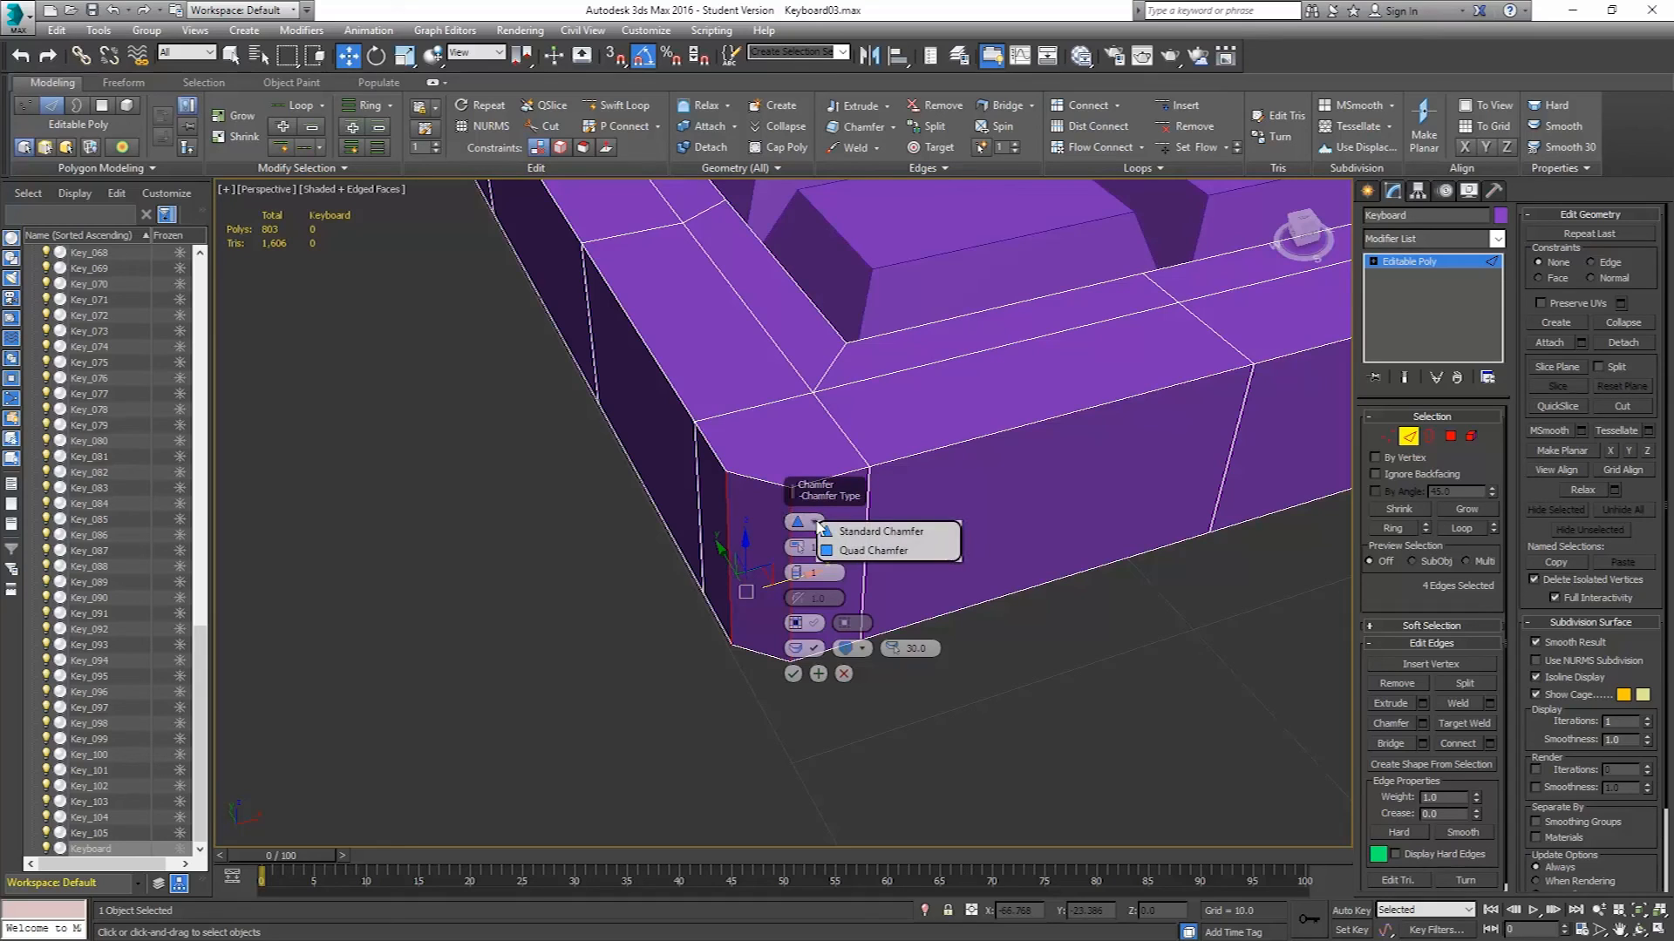
pyautogui.click(864, 549)
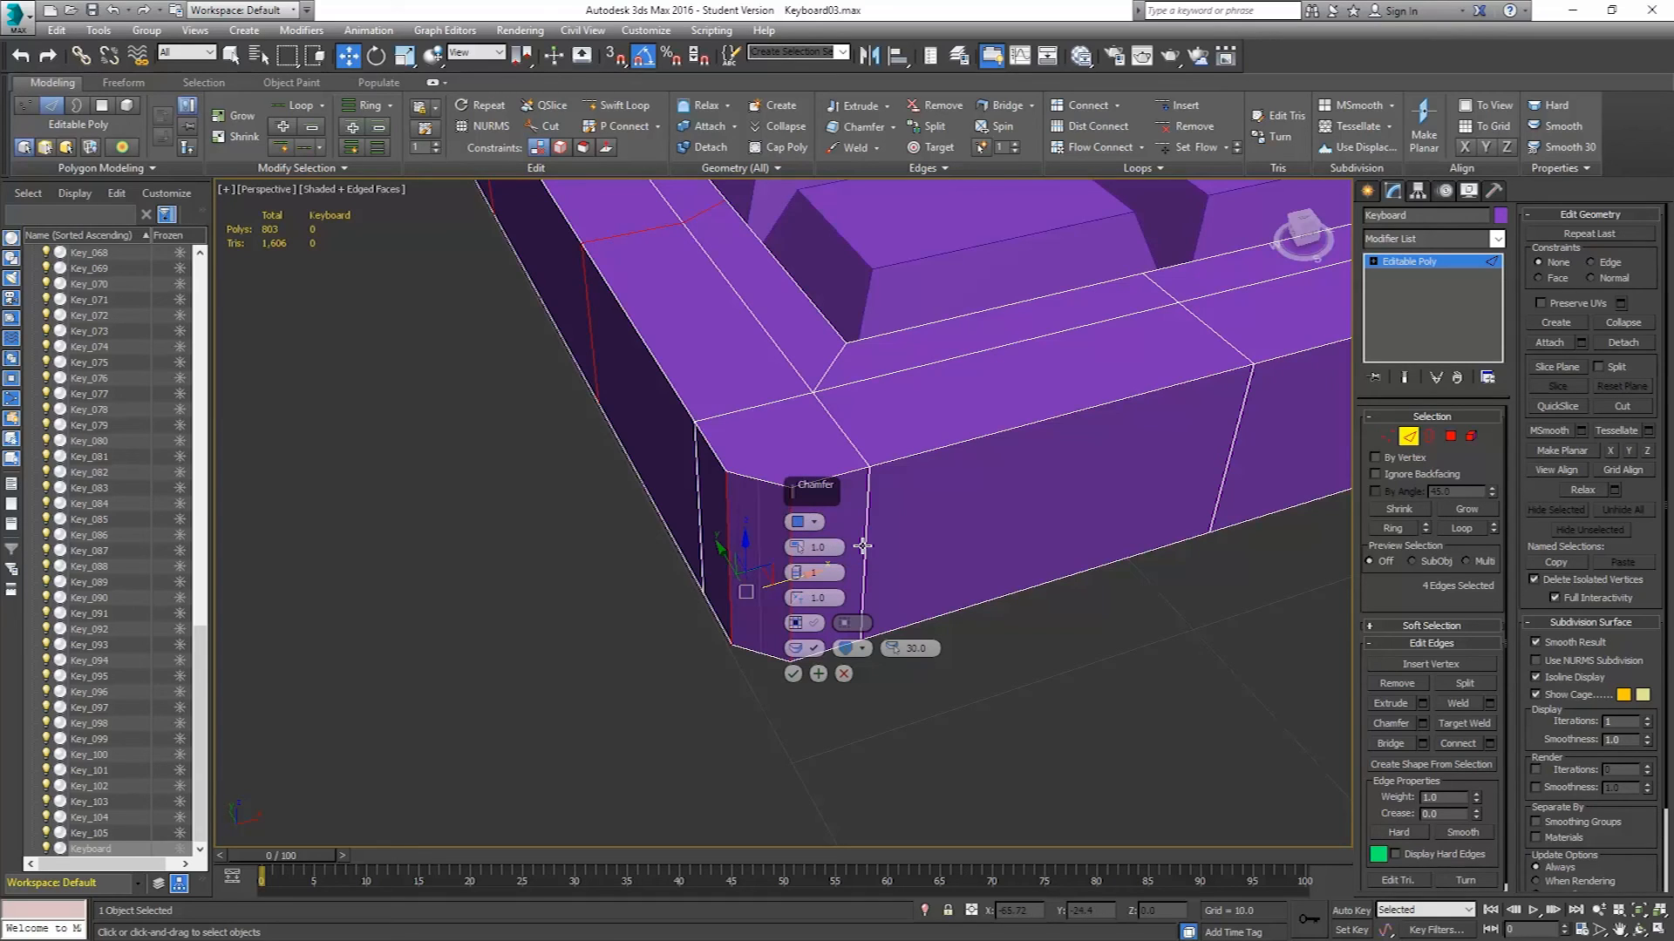
pyautogui.click(818, 523)
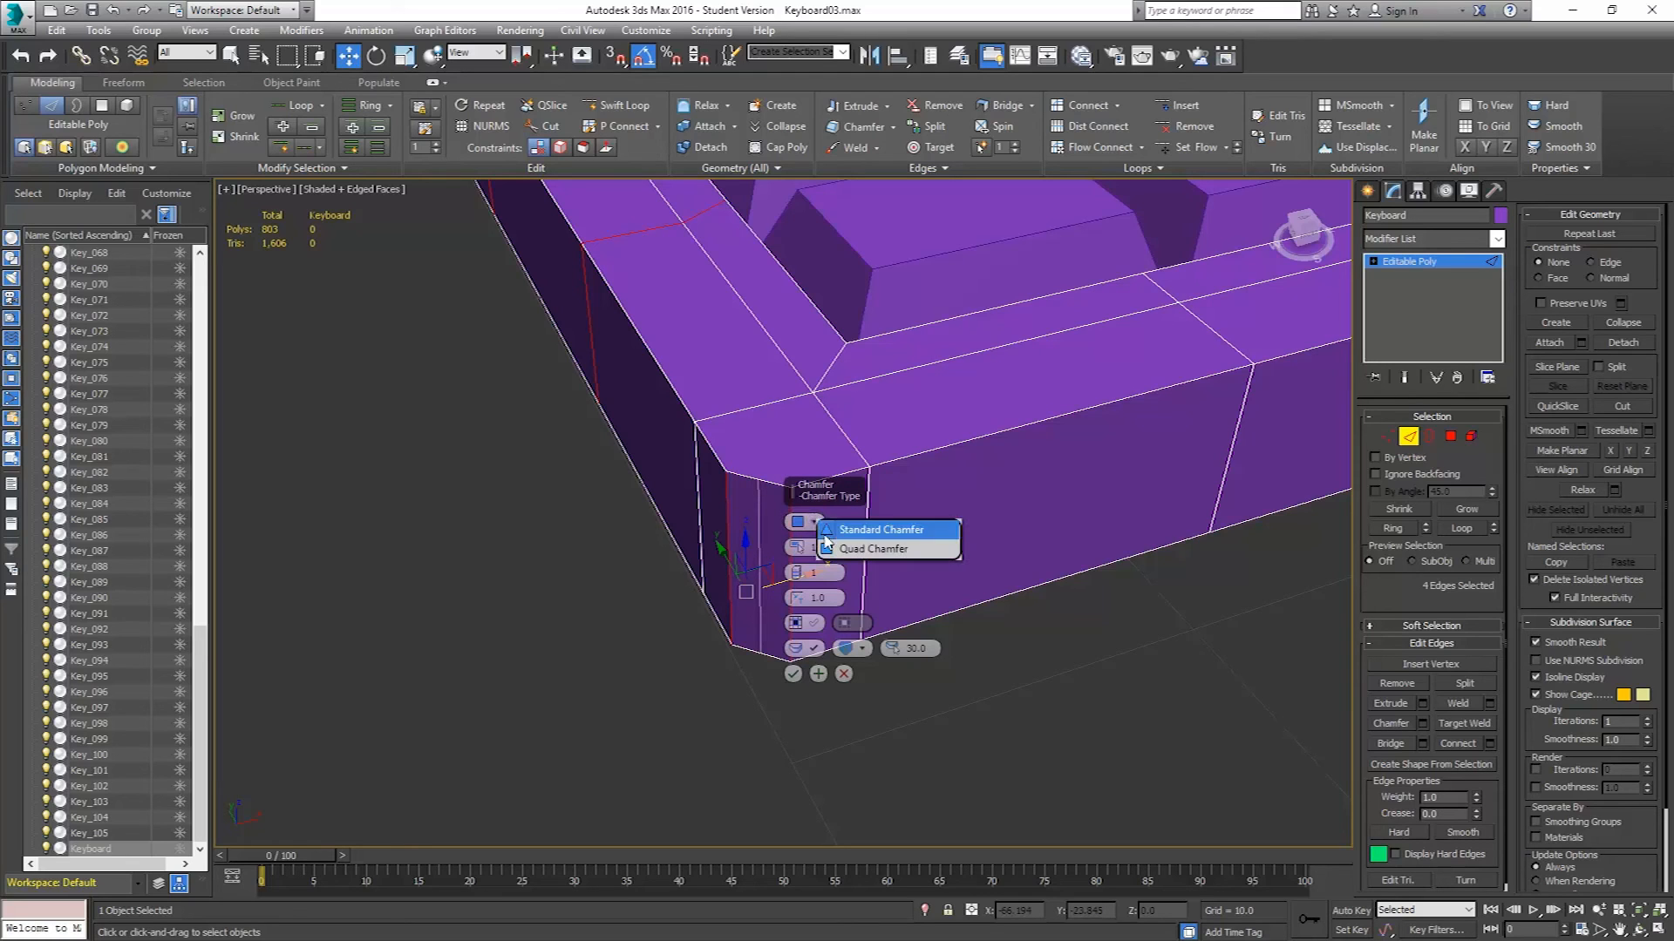
pyautogui.click(837, 531)
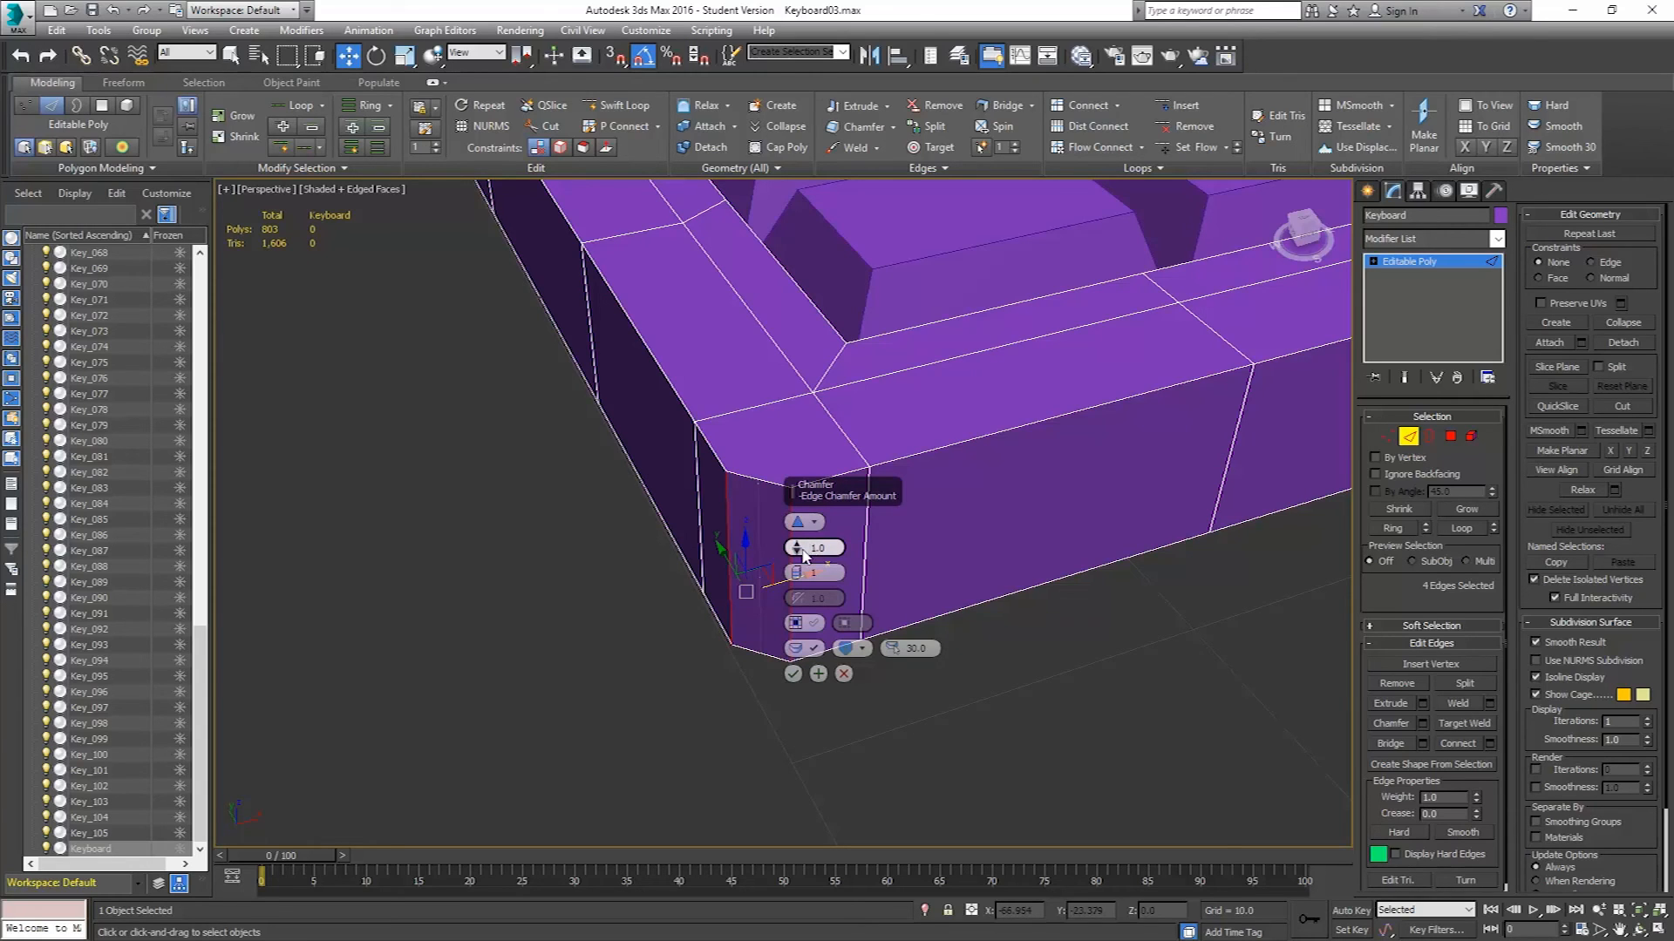
pyautogui.moveTo(799, 547); pyautogui.dragTo(797, 530)
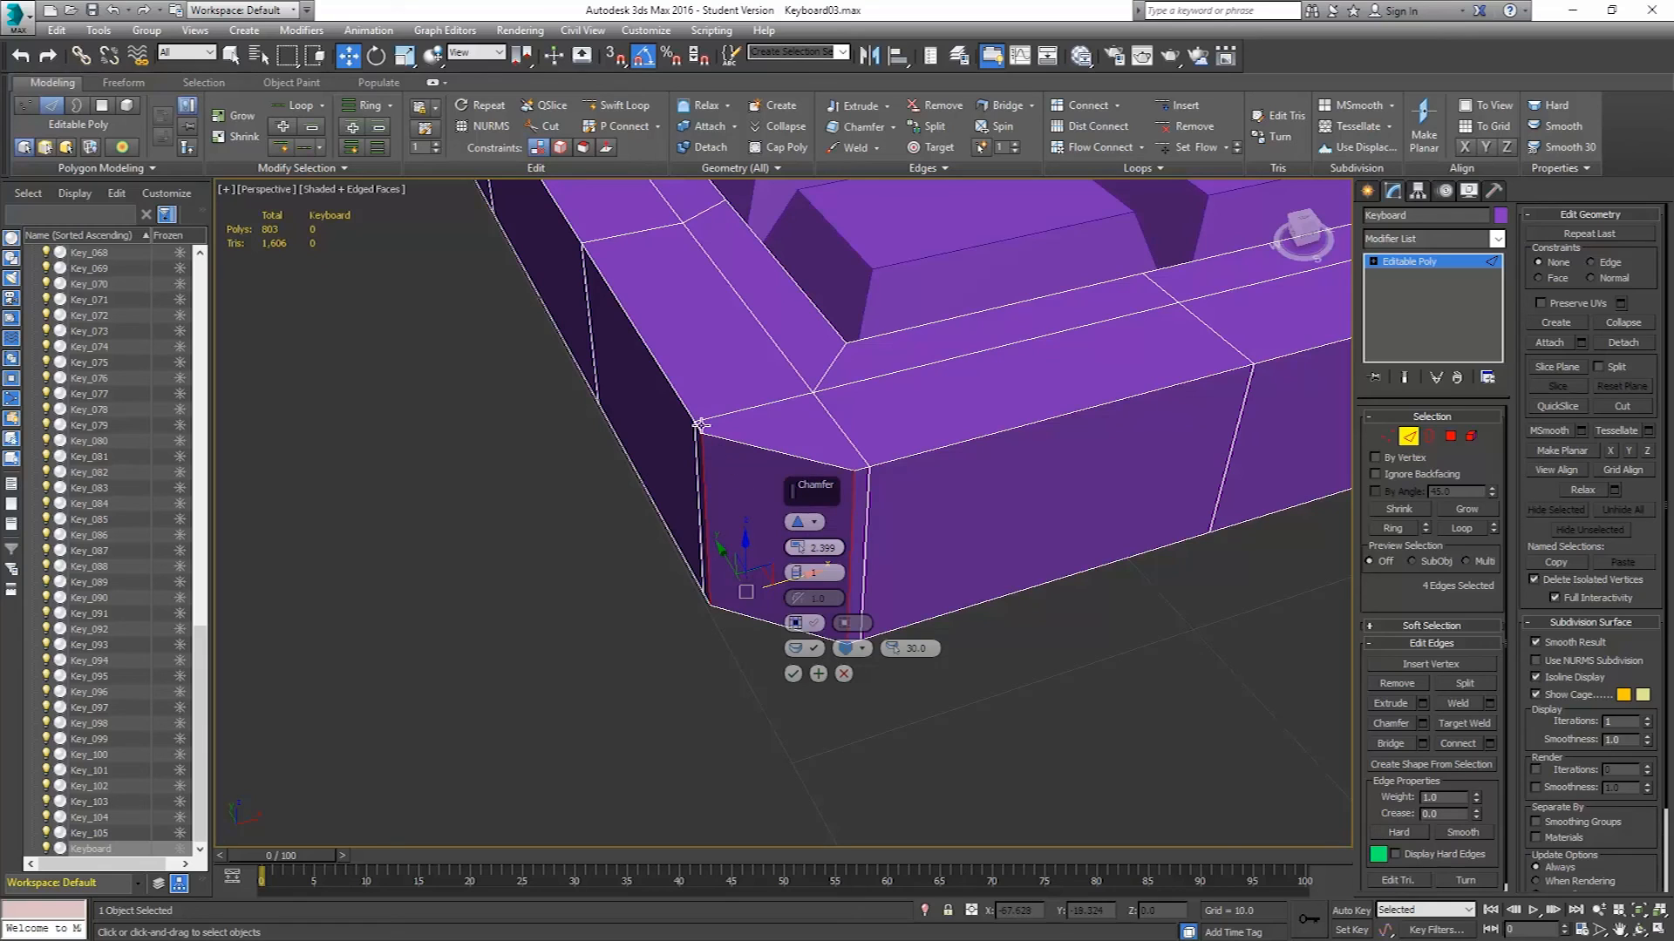
pyautogui.click(796, 573)
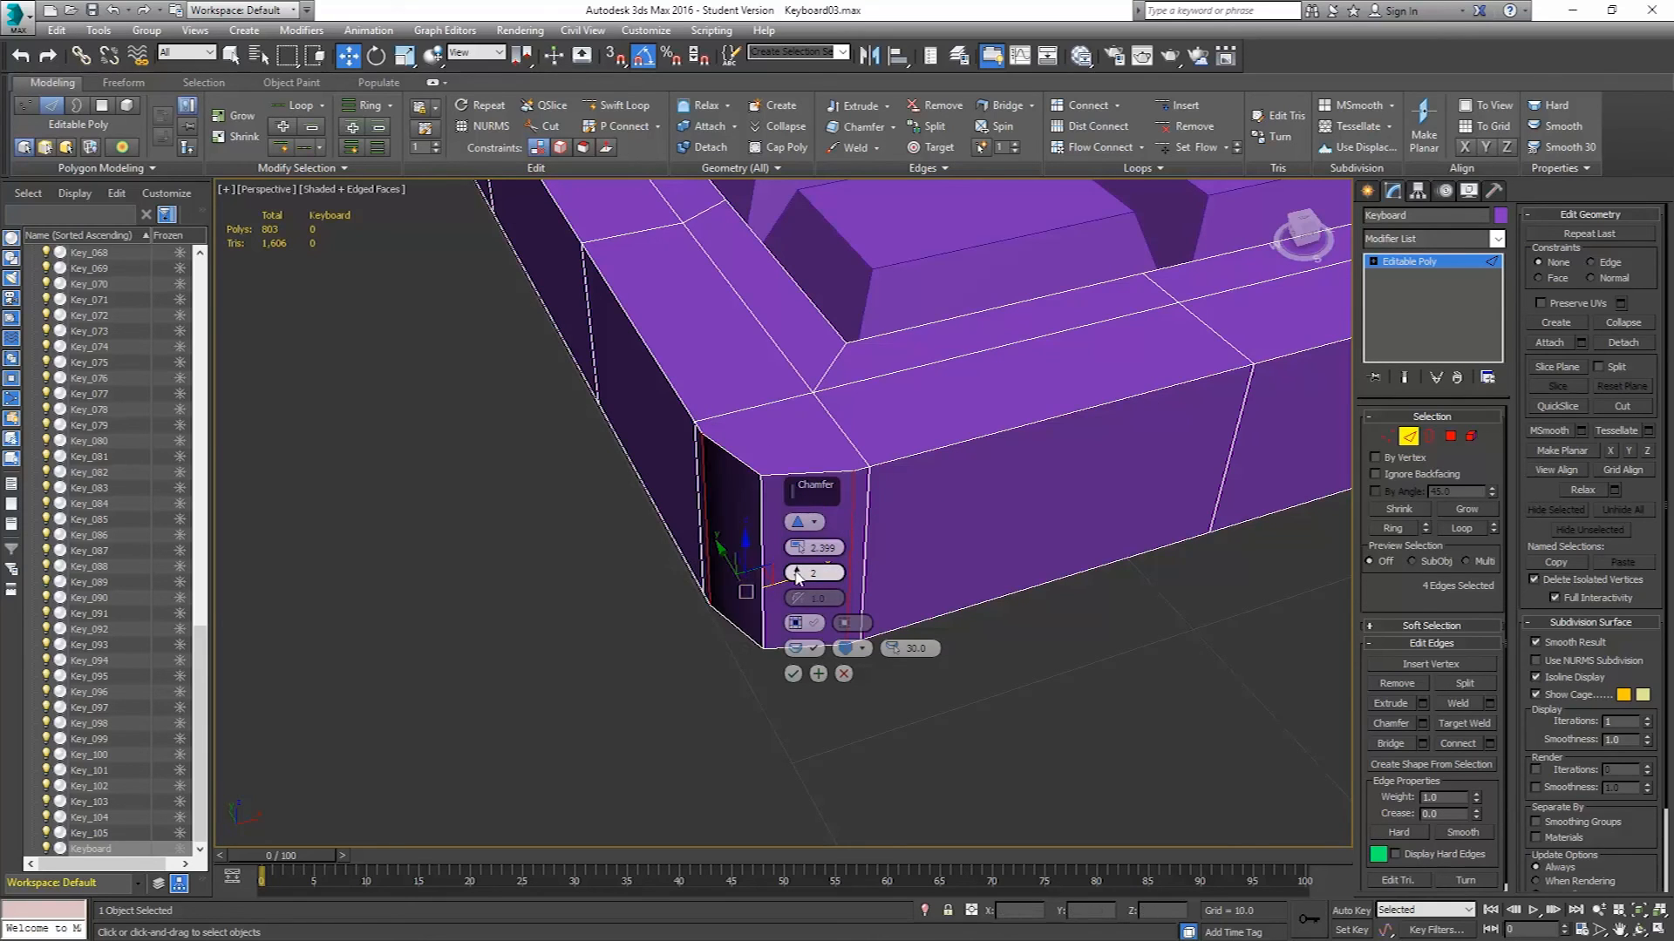
pyautogui.click(796, 570)
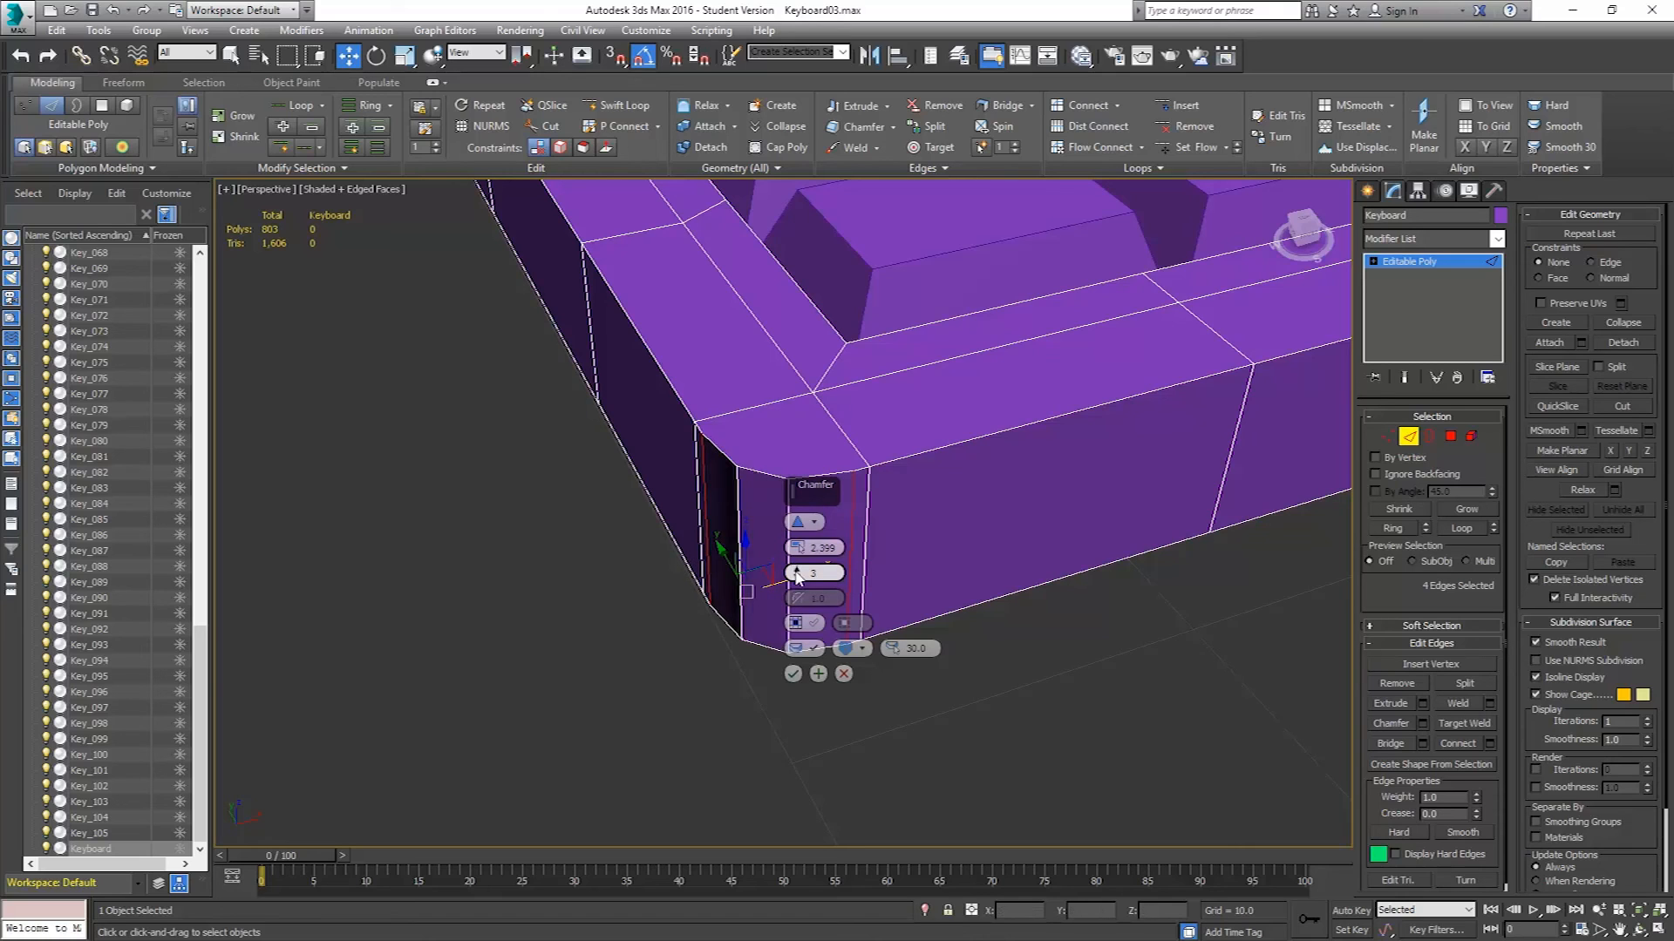
pyautogui.click(796, 570)
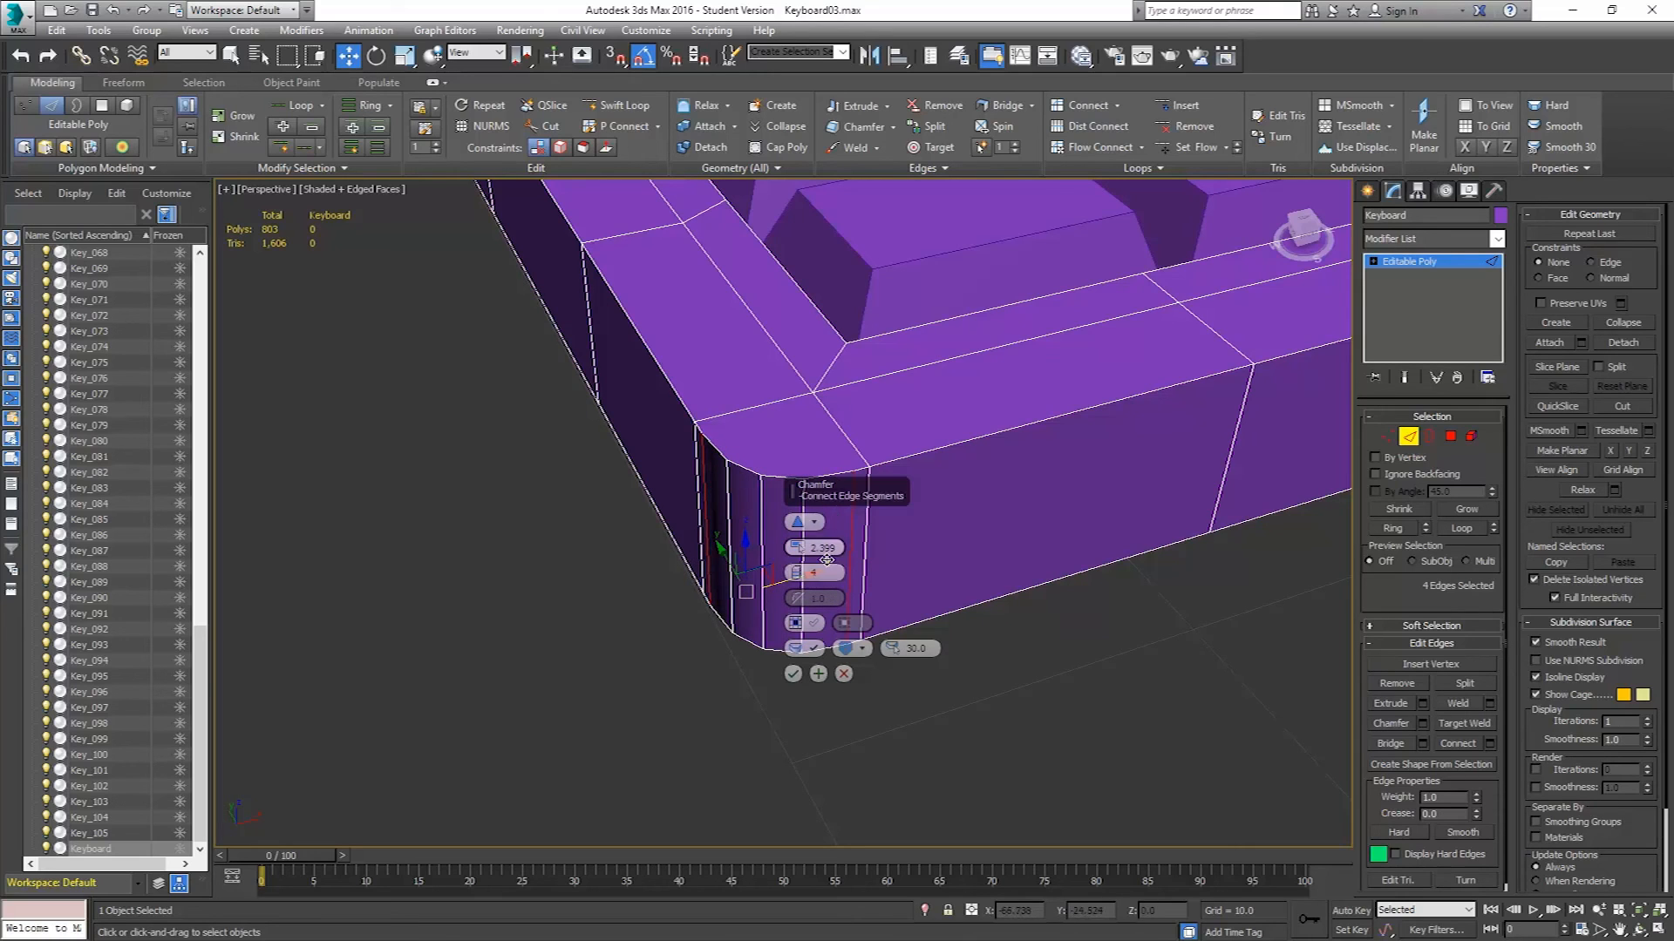
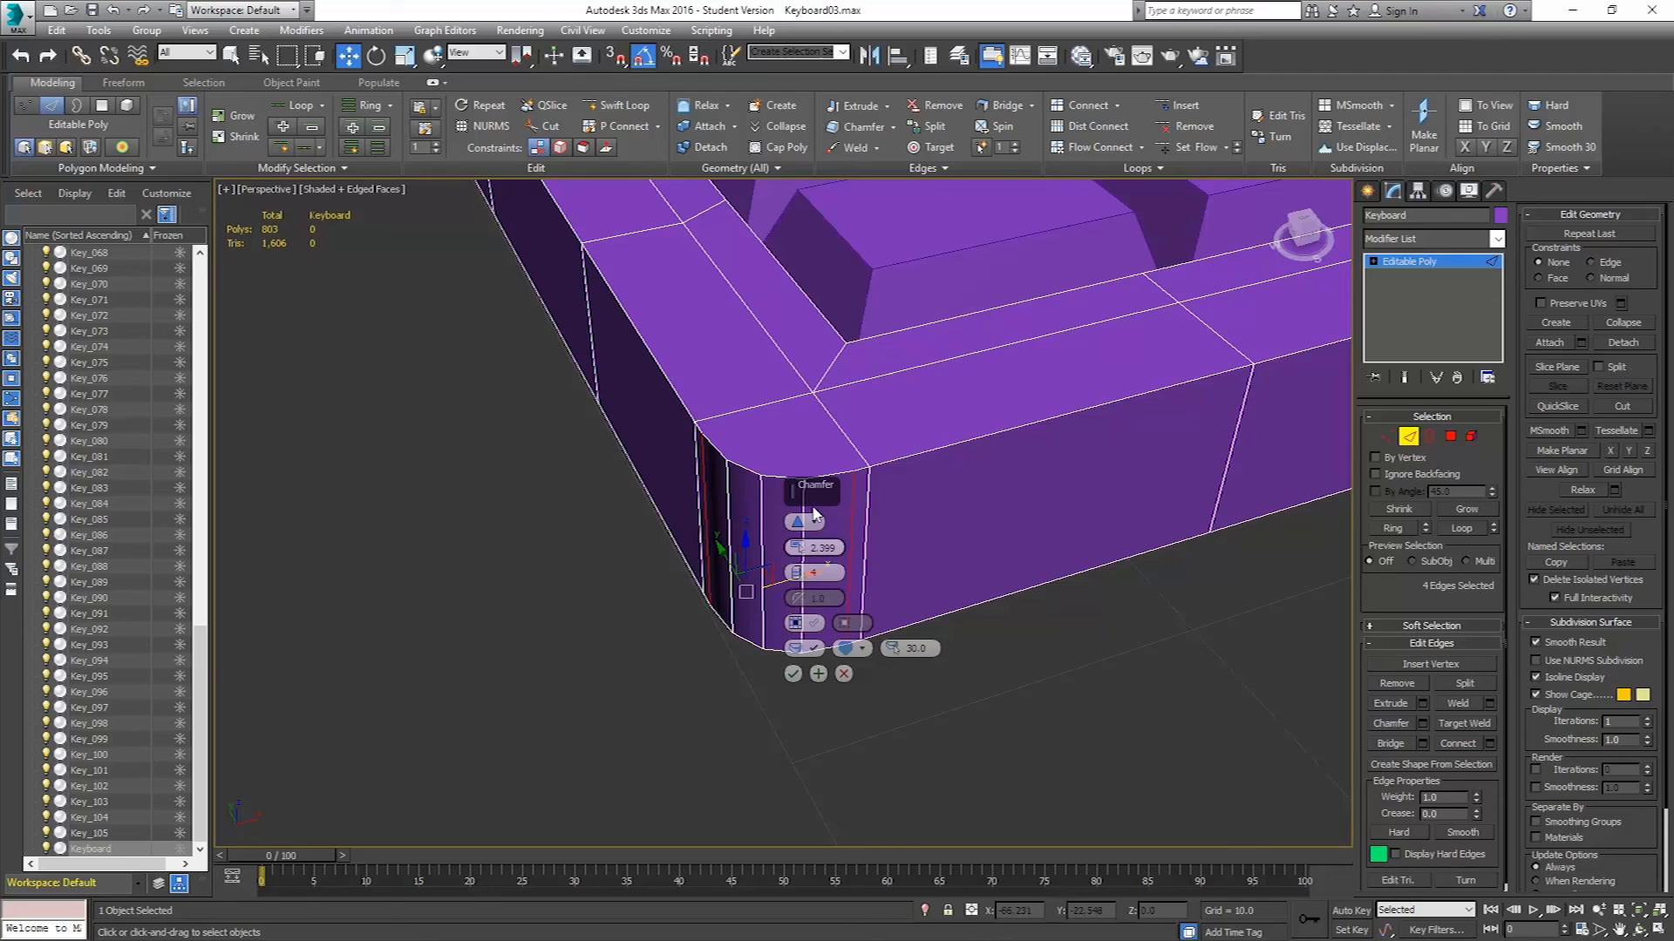
# Adjust the chamfer segments once more and apply the chamfer to the four corner edges.
pyautogui.moveTo(800, 547); pyautogui.dragTo(788, 475)
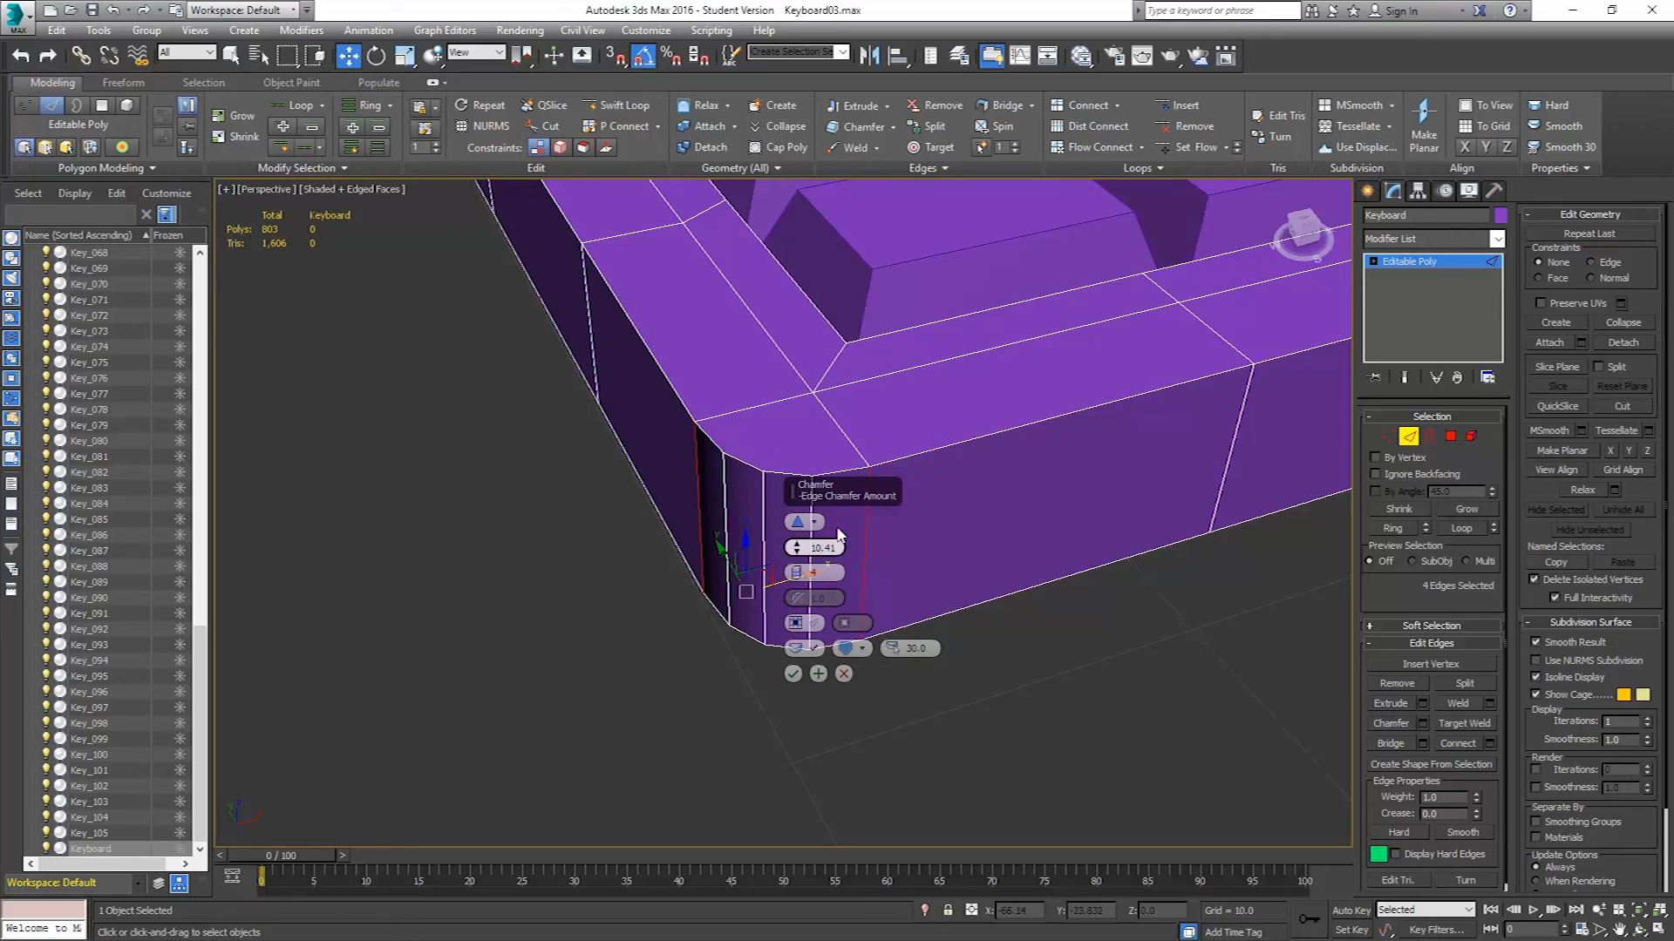
pyautogui.click(792, 673)
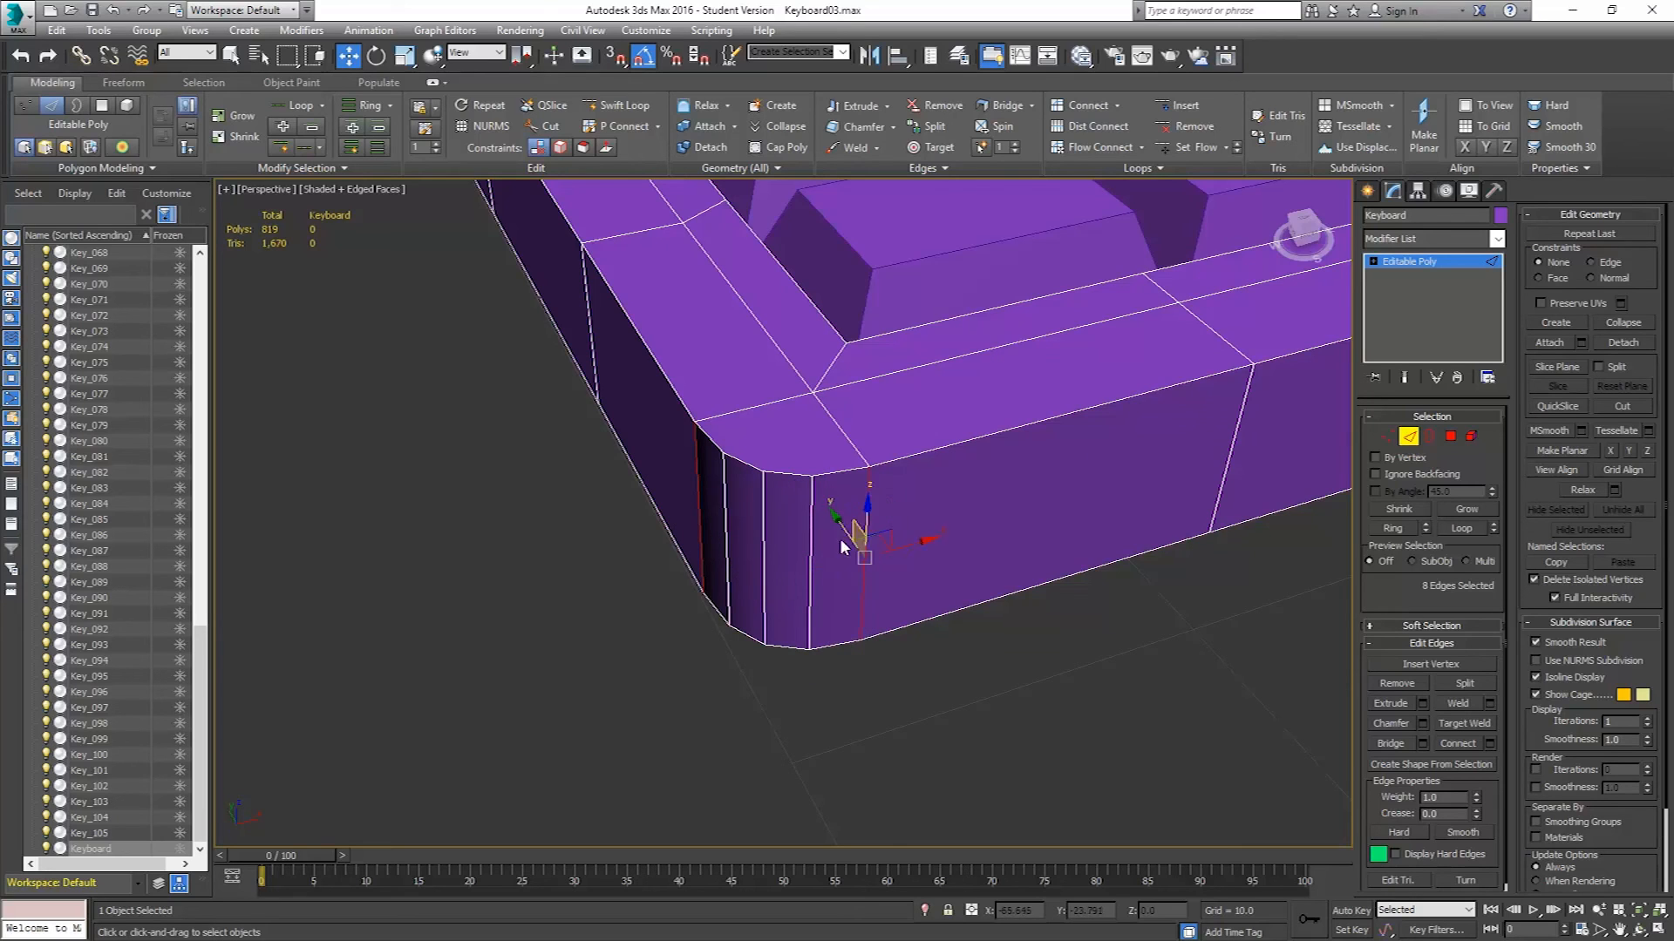
pyautogui.click(972, 651)
# Switch to vertex level, select all vertices of the keyboard body and weld them with a 0.1 threshold.
pyautogui.click(866, 560)
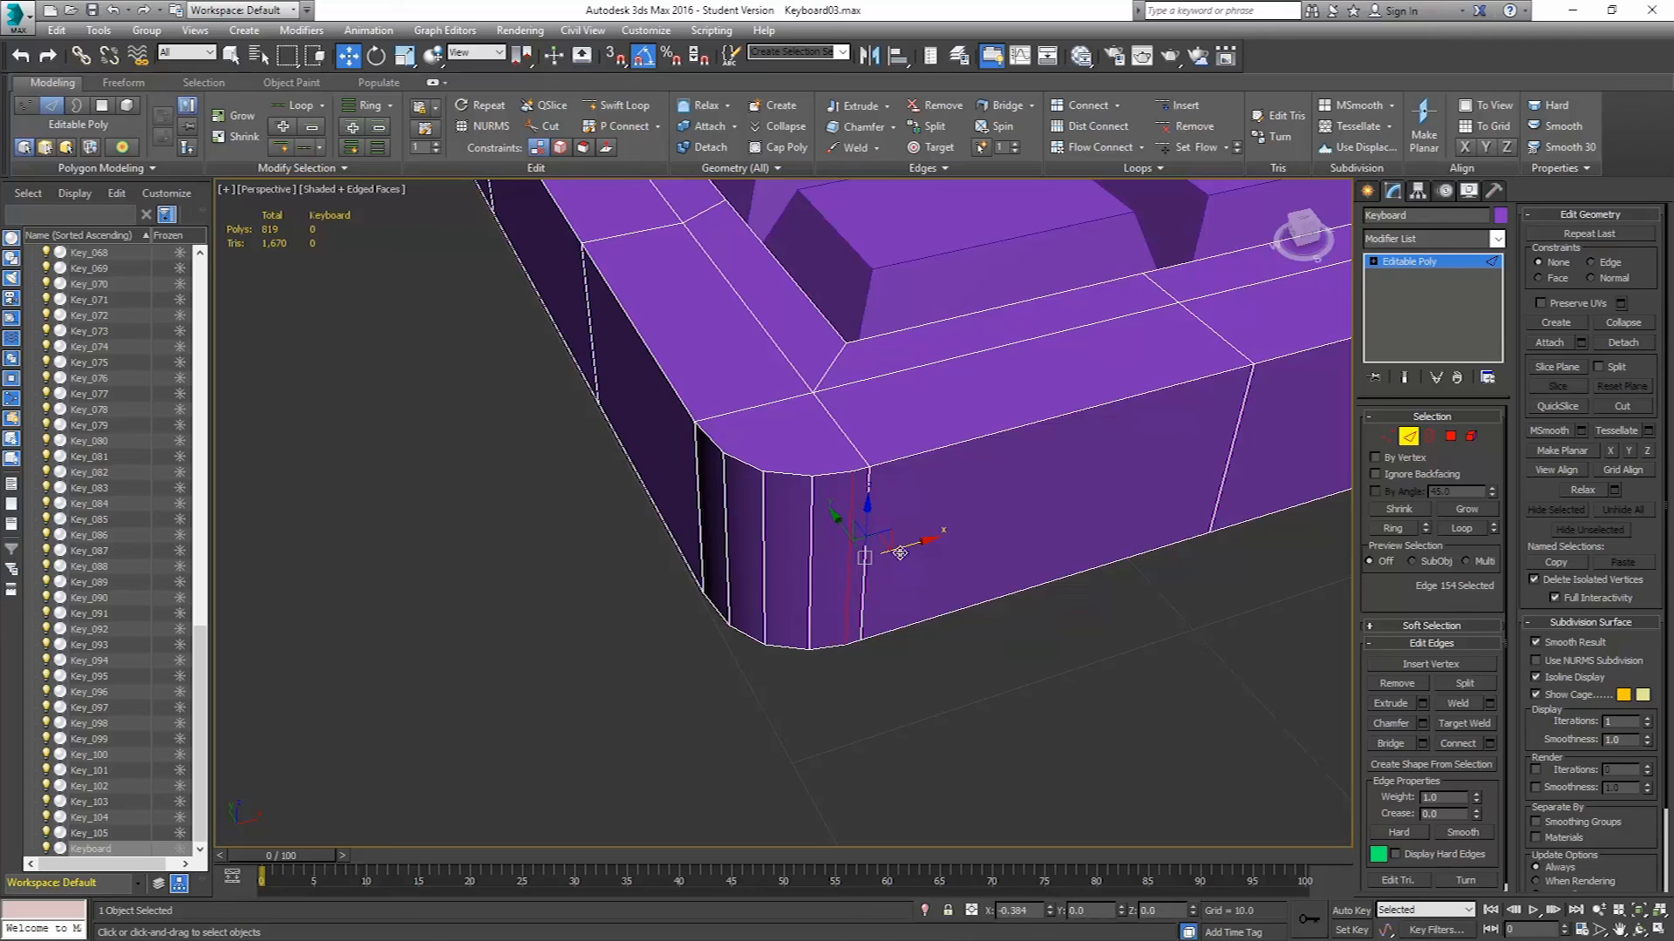
pyautogui.moveTo(890, 553); pyautogui.dragTo(948, 546)
pyautogui.keyDown('ctrl'); pyautogui.click(1385, 436); pyautogui.keyUp('ctrl')
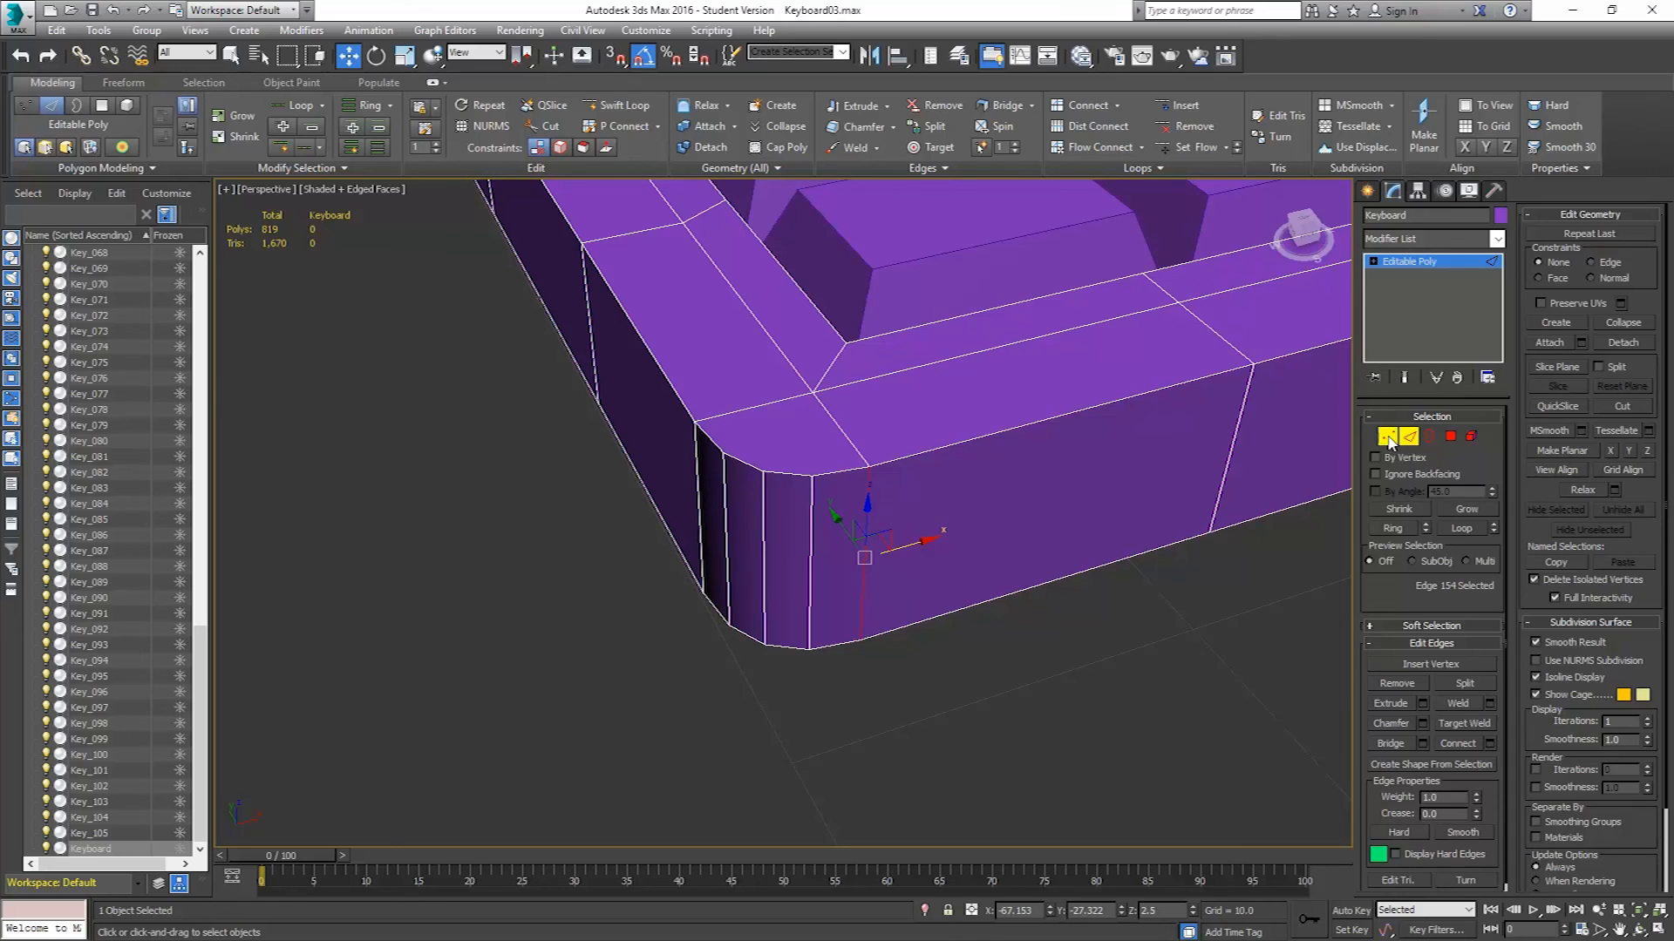
pyautogui.click(1002, 645)
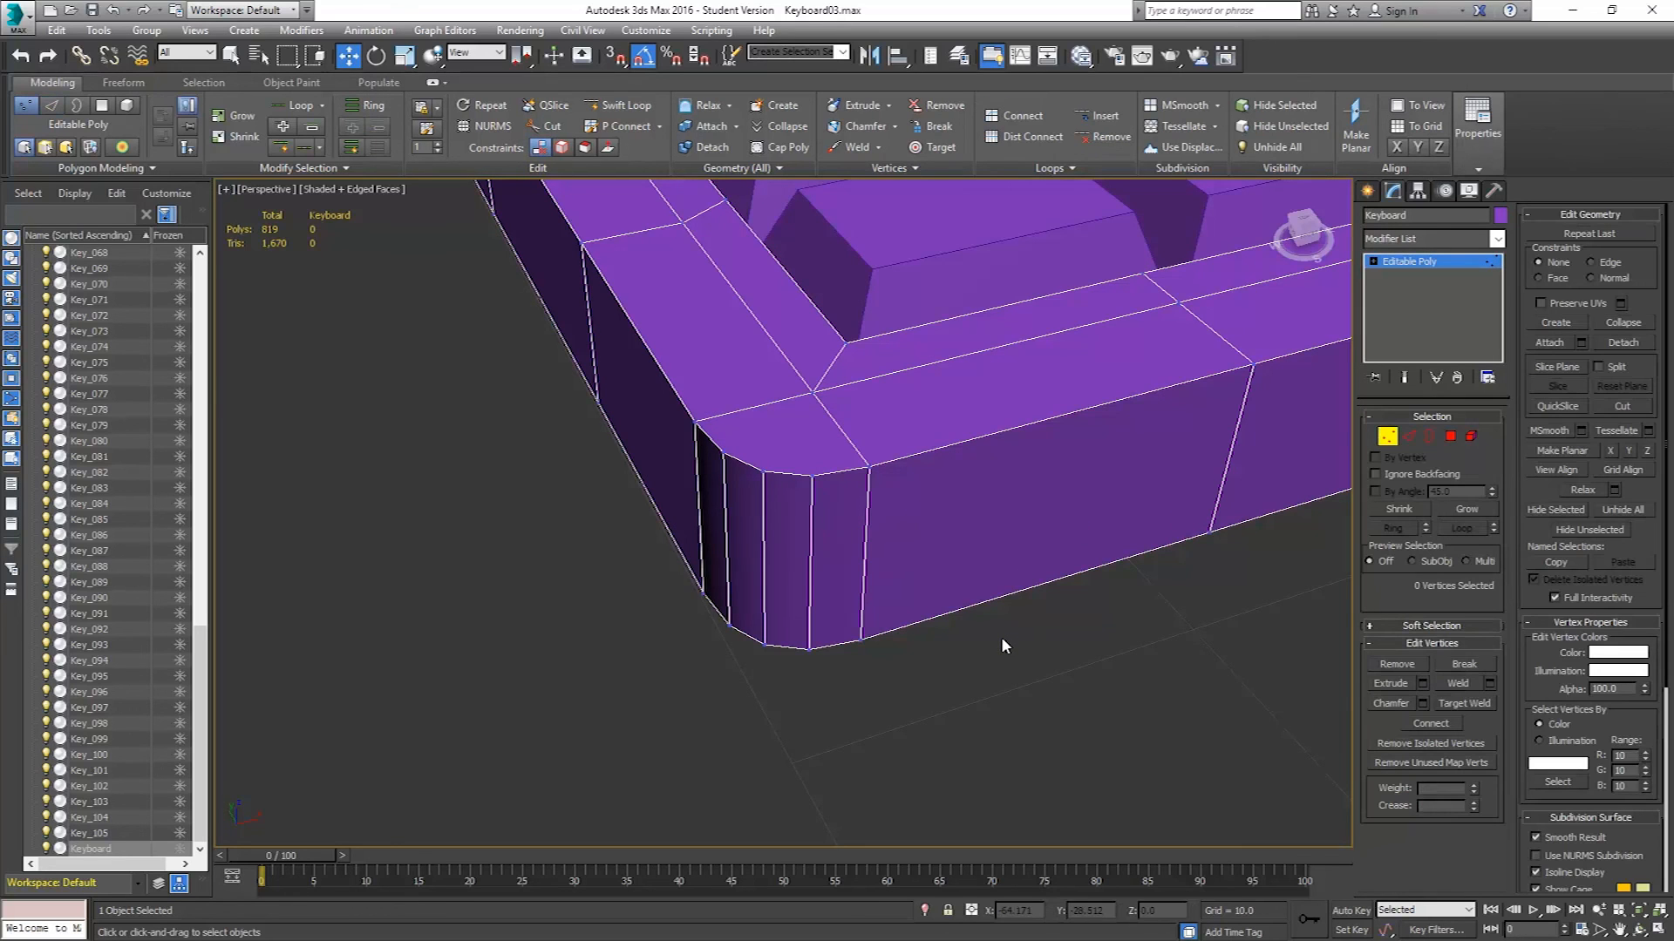
pyautogui.hotkey('ctrl', 'a')
pyautogui.click(1490, 685)
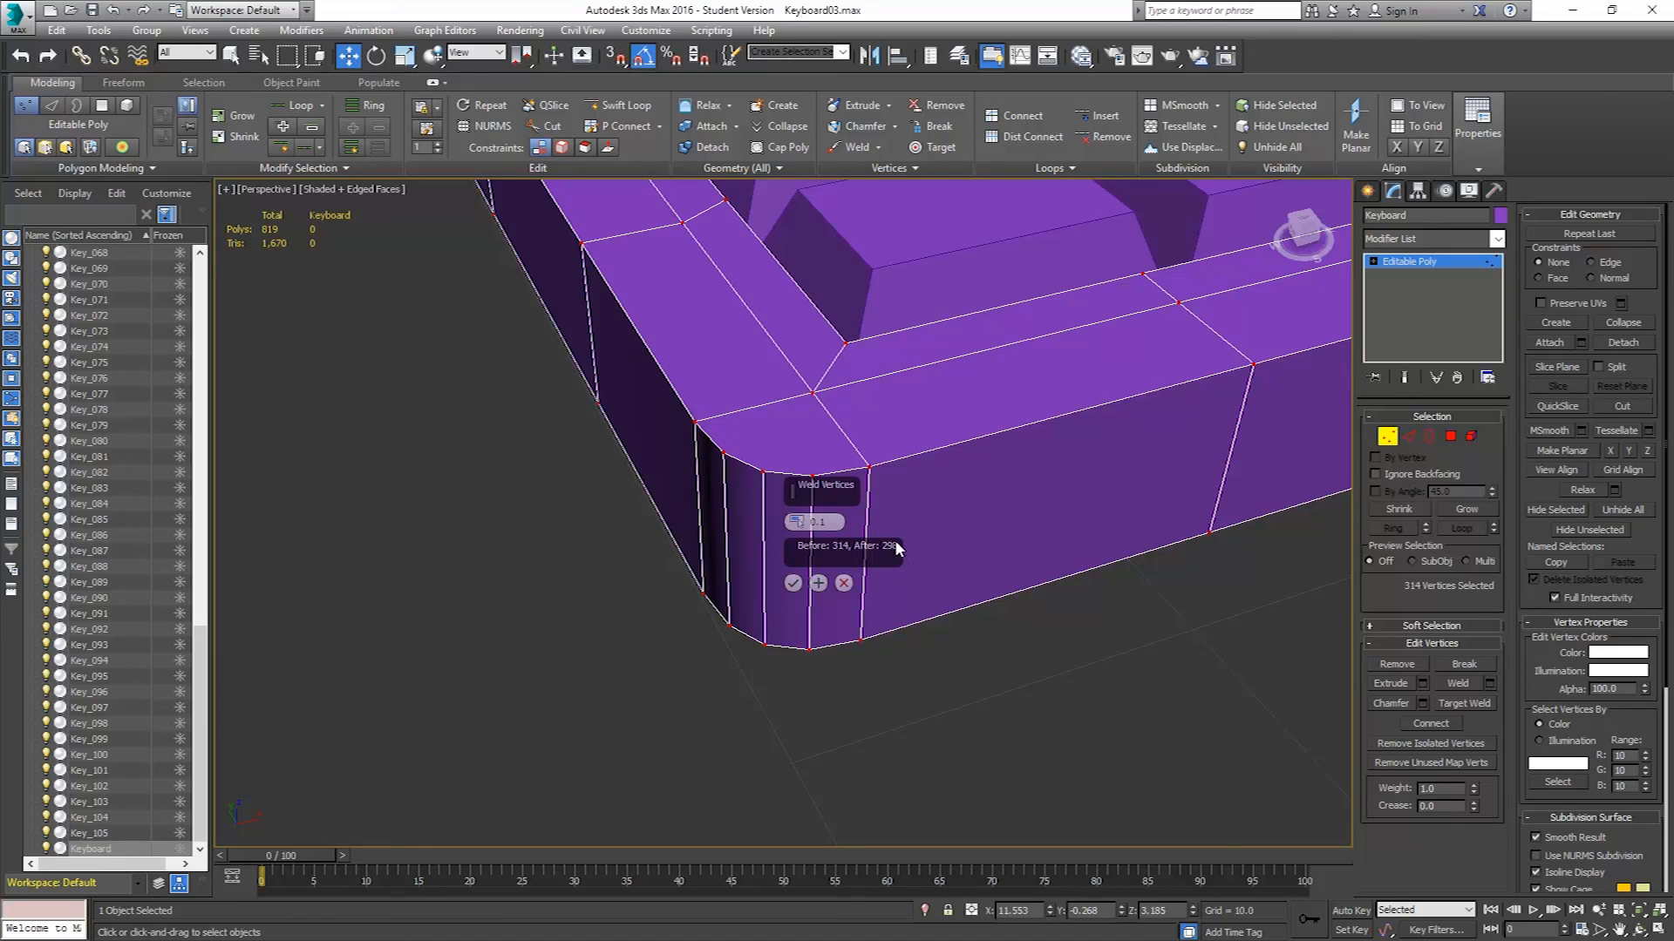
pyautogui.click(794, 584)
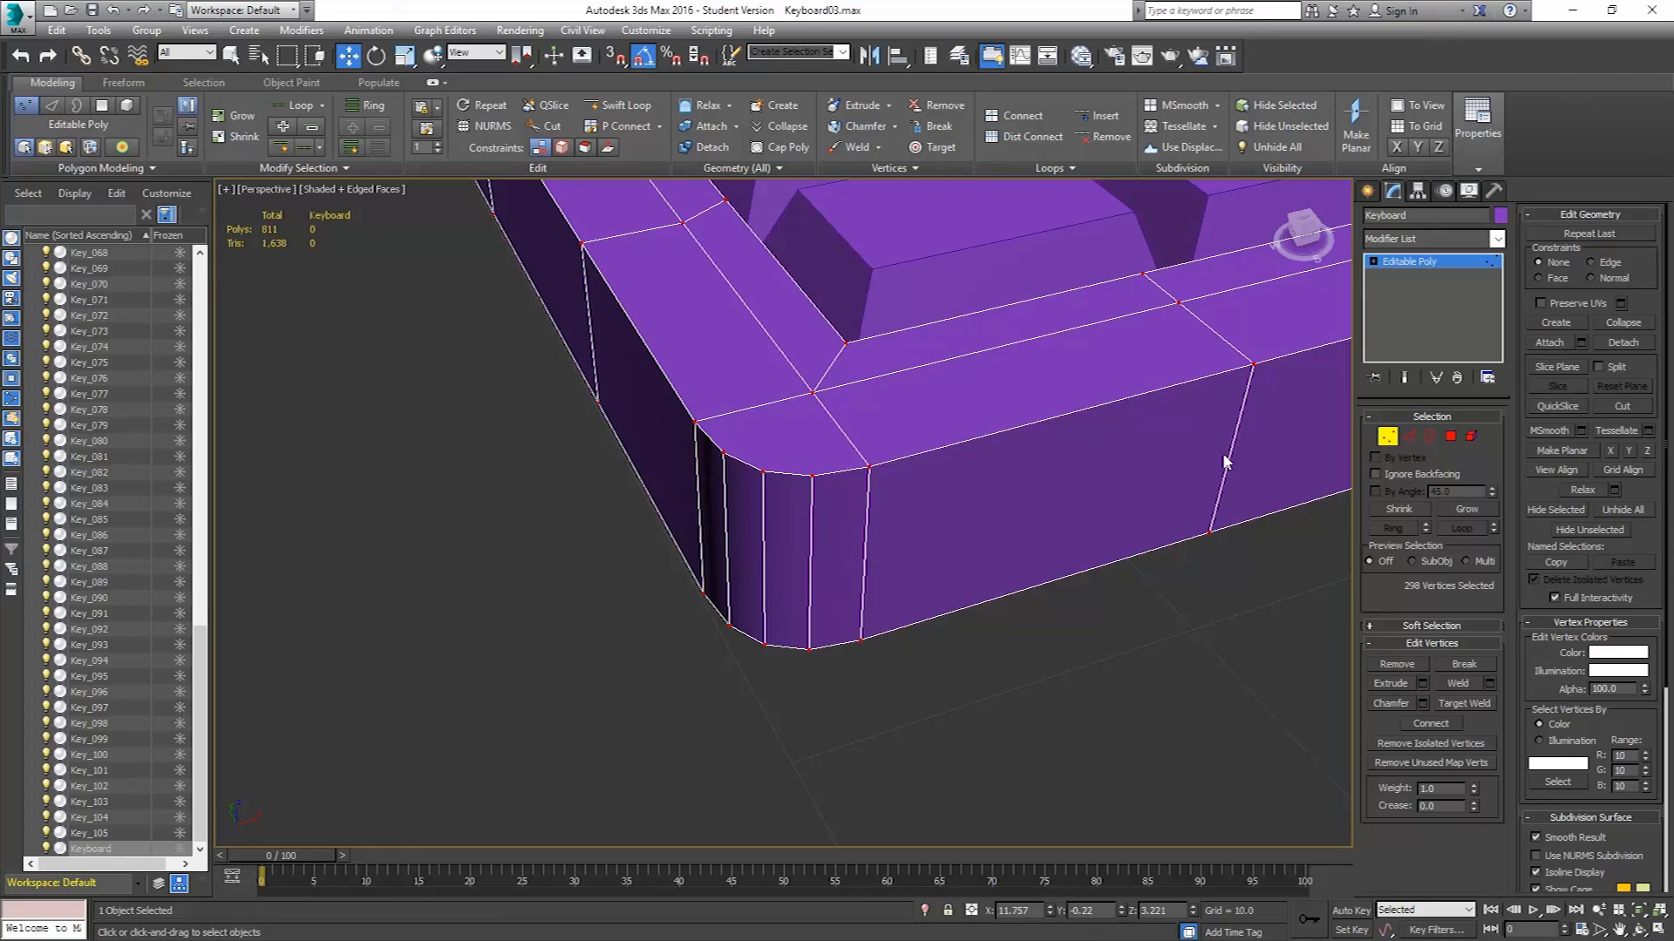
# Inspect the chamfered corner's edges and surrounding topology from several angles.
pyautogui.click(1410, 436)
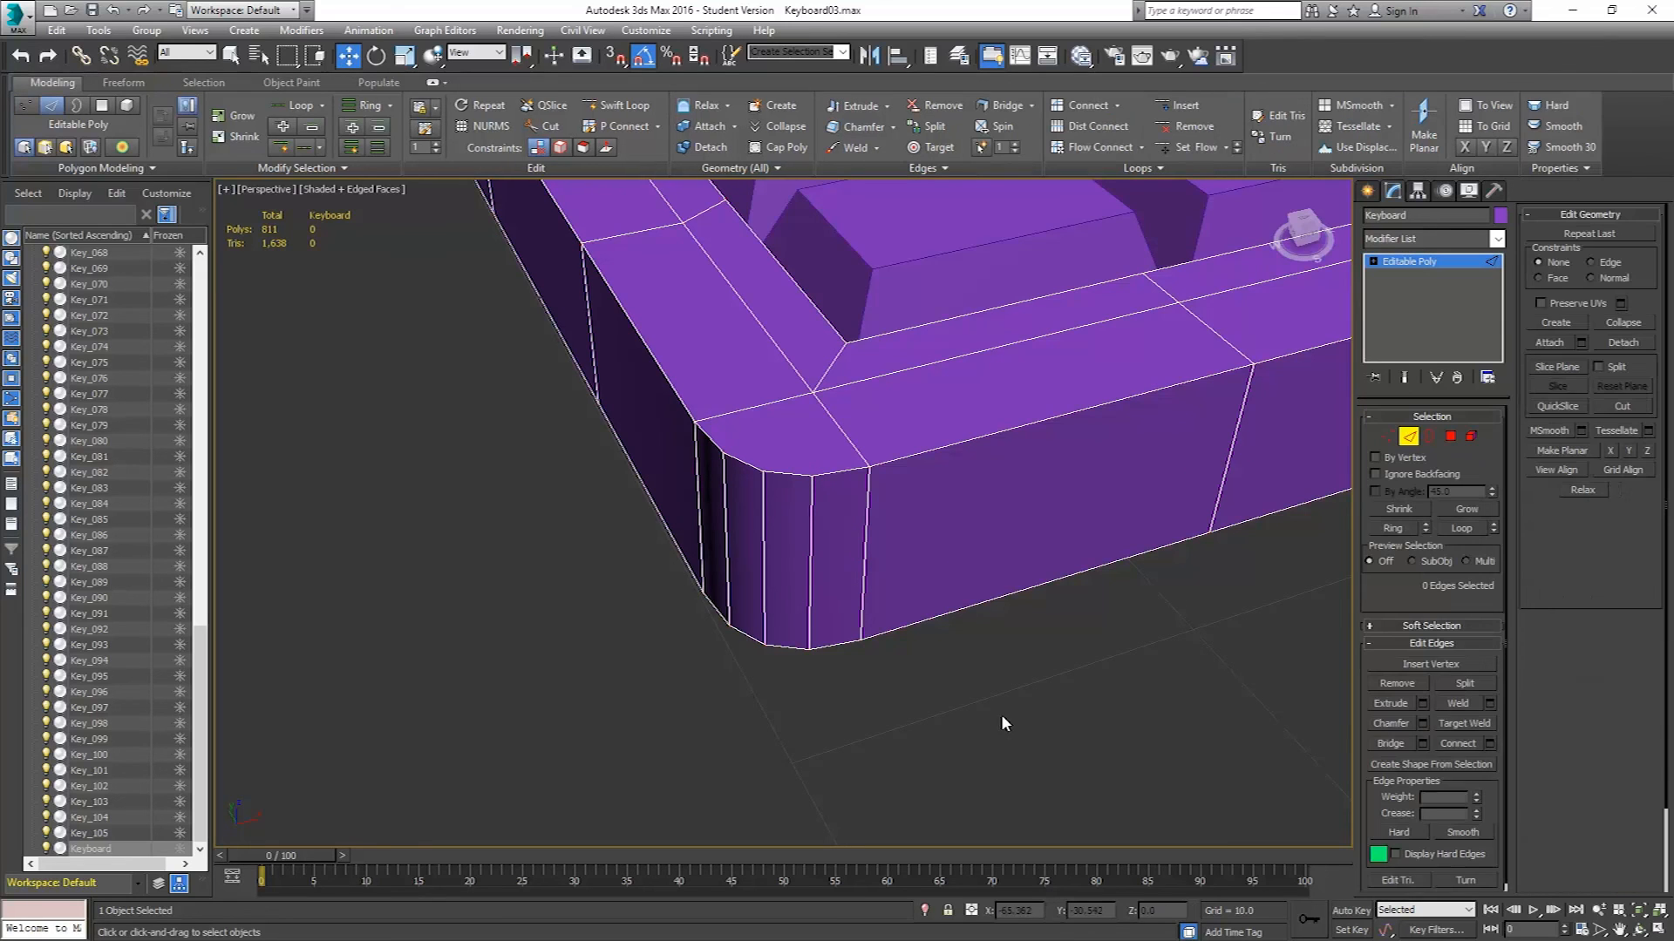
pyautogui.click(867, 526)
pyautogui.moveTo(906, 548); pyautogui.dragTo(938, 561)
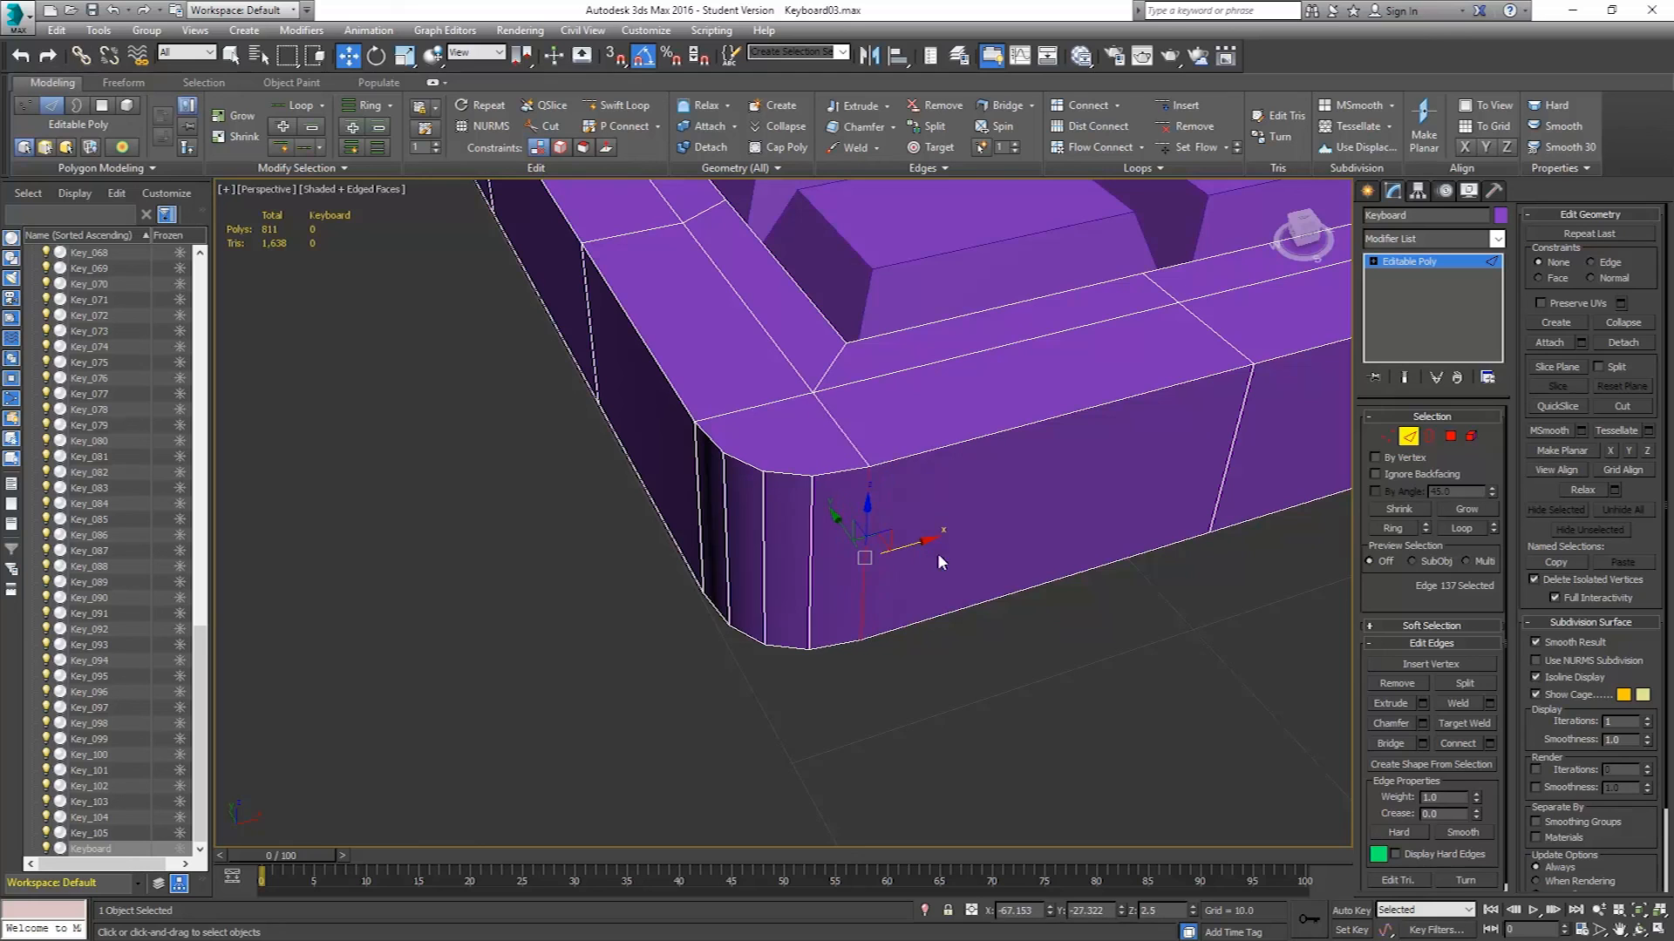
pyautogui.click(691, 454)
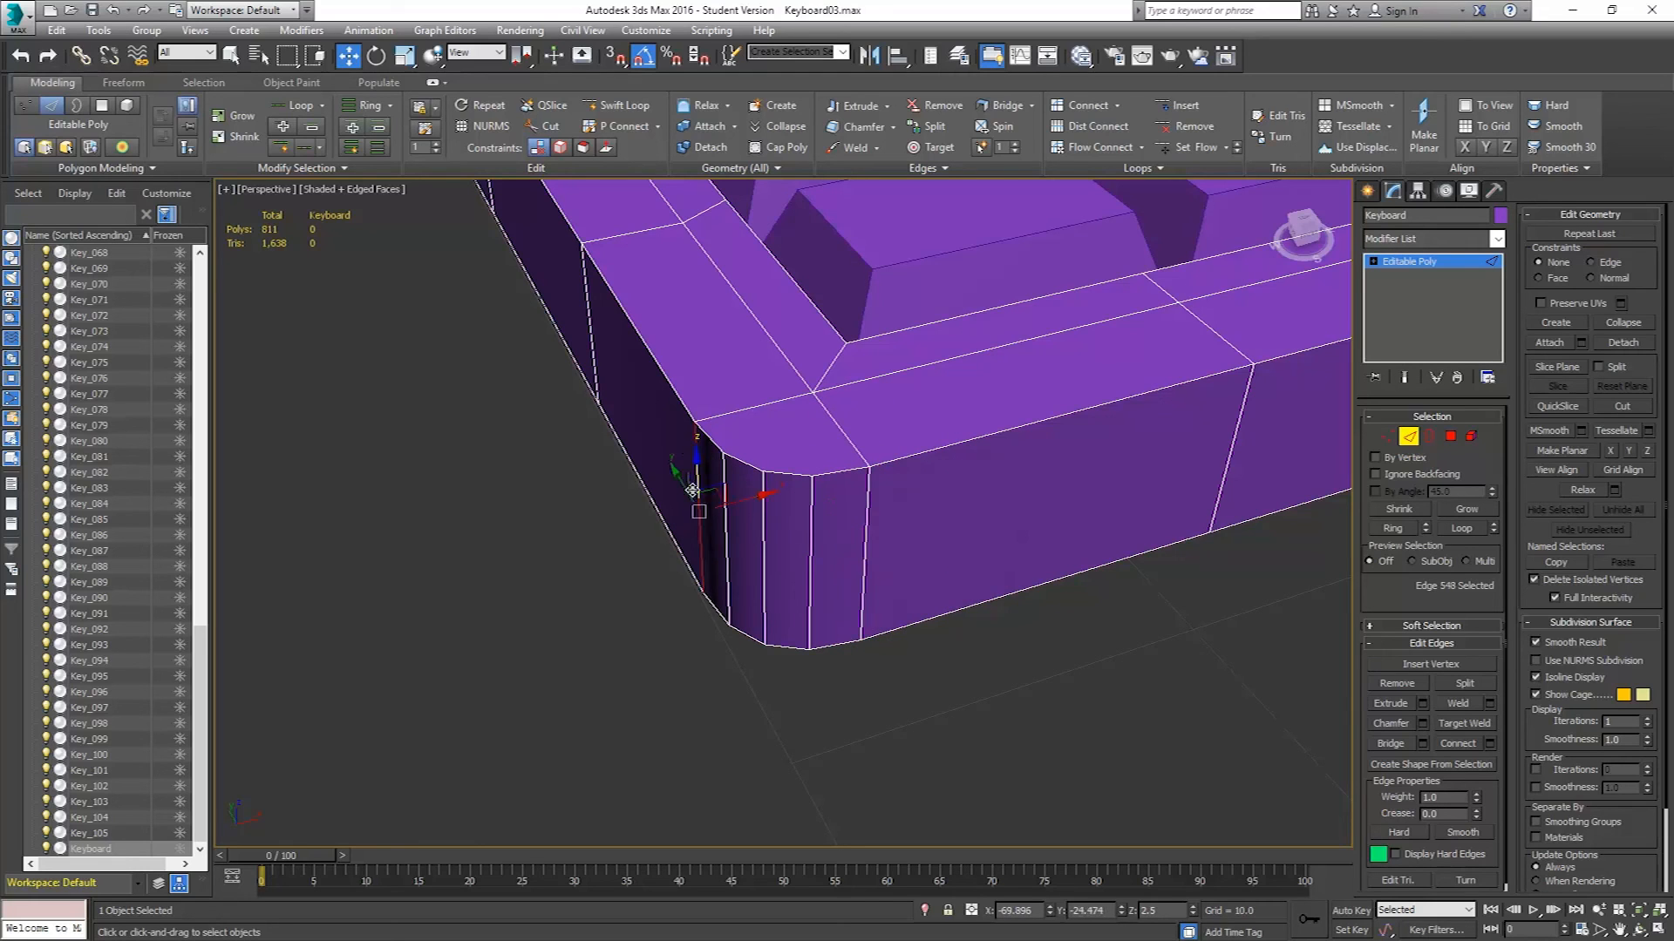
pyautogui.moveTo(683, 479); pyautogui.dragTo(683, 475)
pyautogui.scroll(-5, 976, 504)
pyautogui.scroll(4, 971, 433)
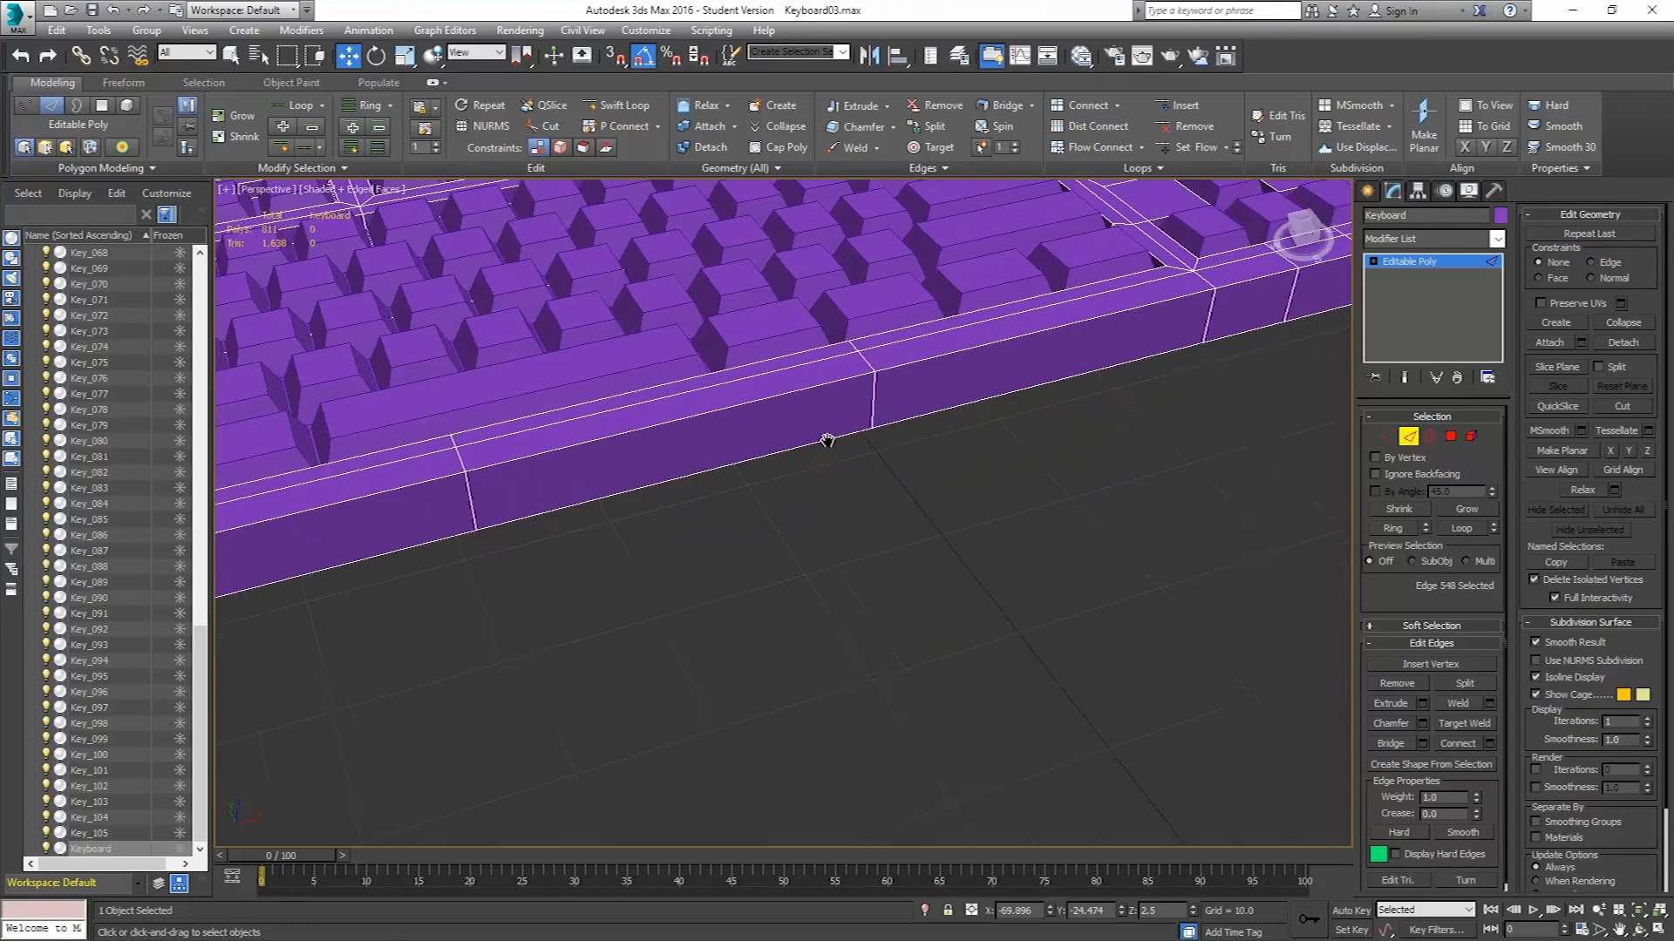
pyautogui.moveTo(955, 396); pyautogui.dragTo(744, 463, button='middle')
pyautogui.moveTo(823, 649); pyautogui.dragTo(571, 202, button='middle')
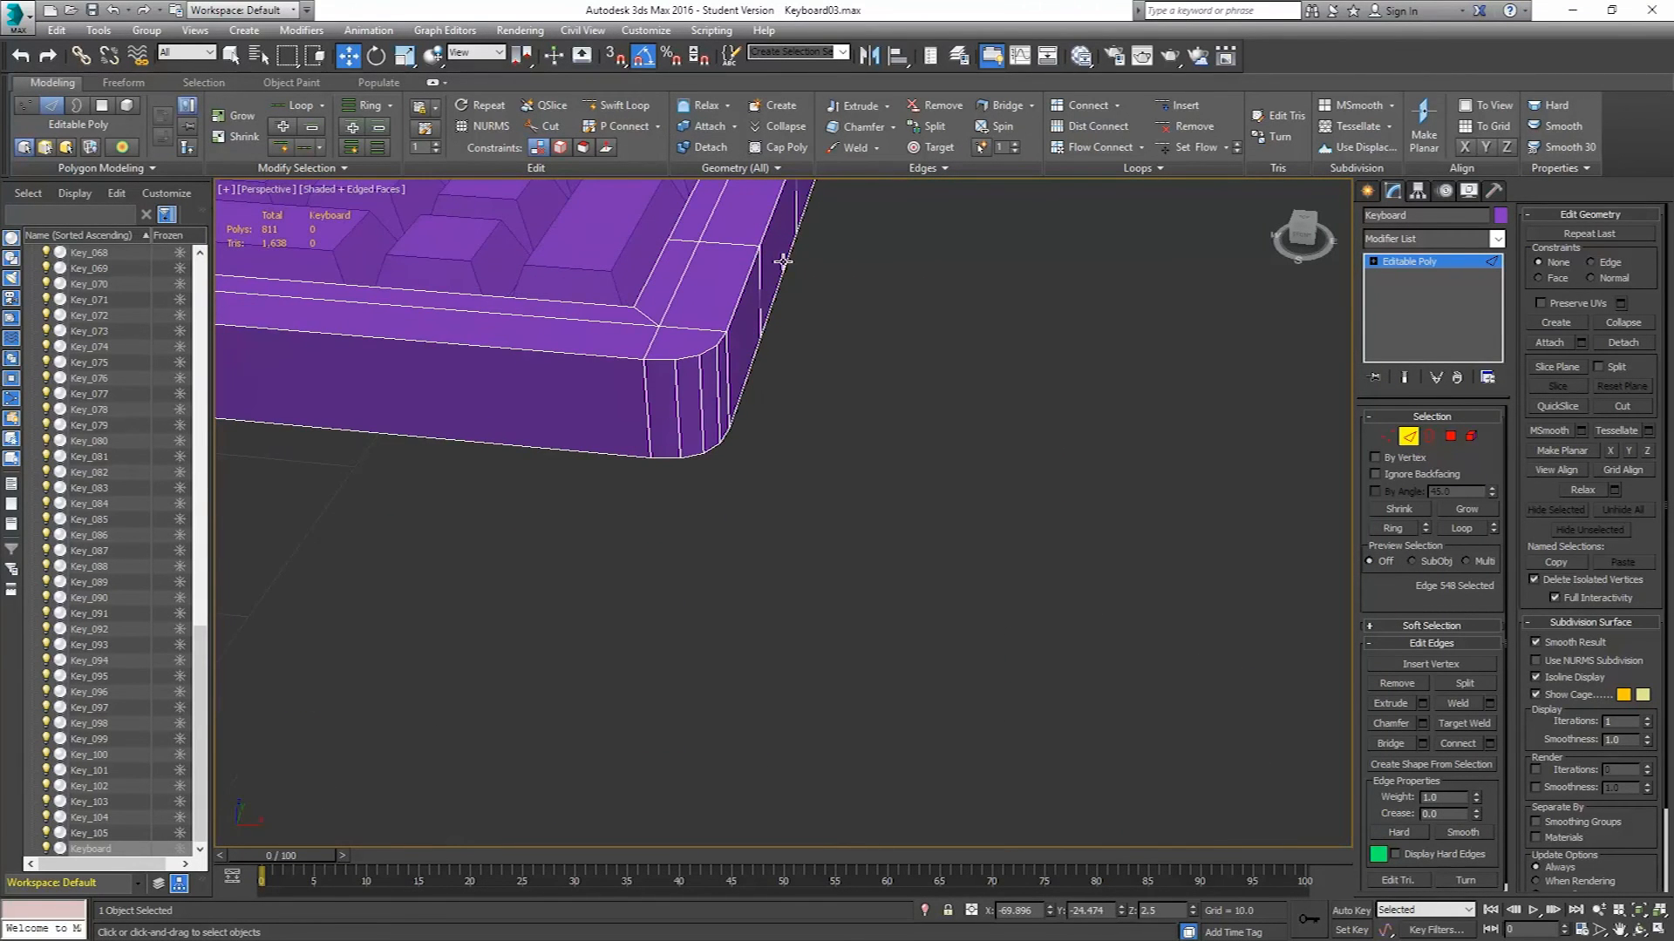
pyautogui.hotkey('shift', 'z')
pyautogui.hotkey('shift', 'z')
pyautogui.hotkey('shift', 'z')
pyautogui.hotkey('shift', 'z')
pyautogui.hotkey('shift', 'z')
pyautogui.hotkey('shift', 'z')
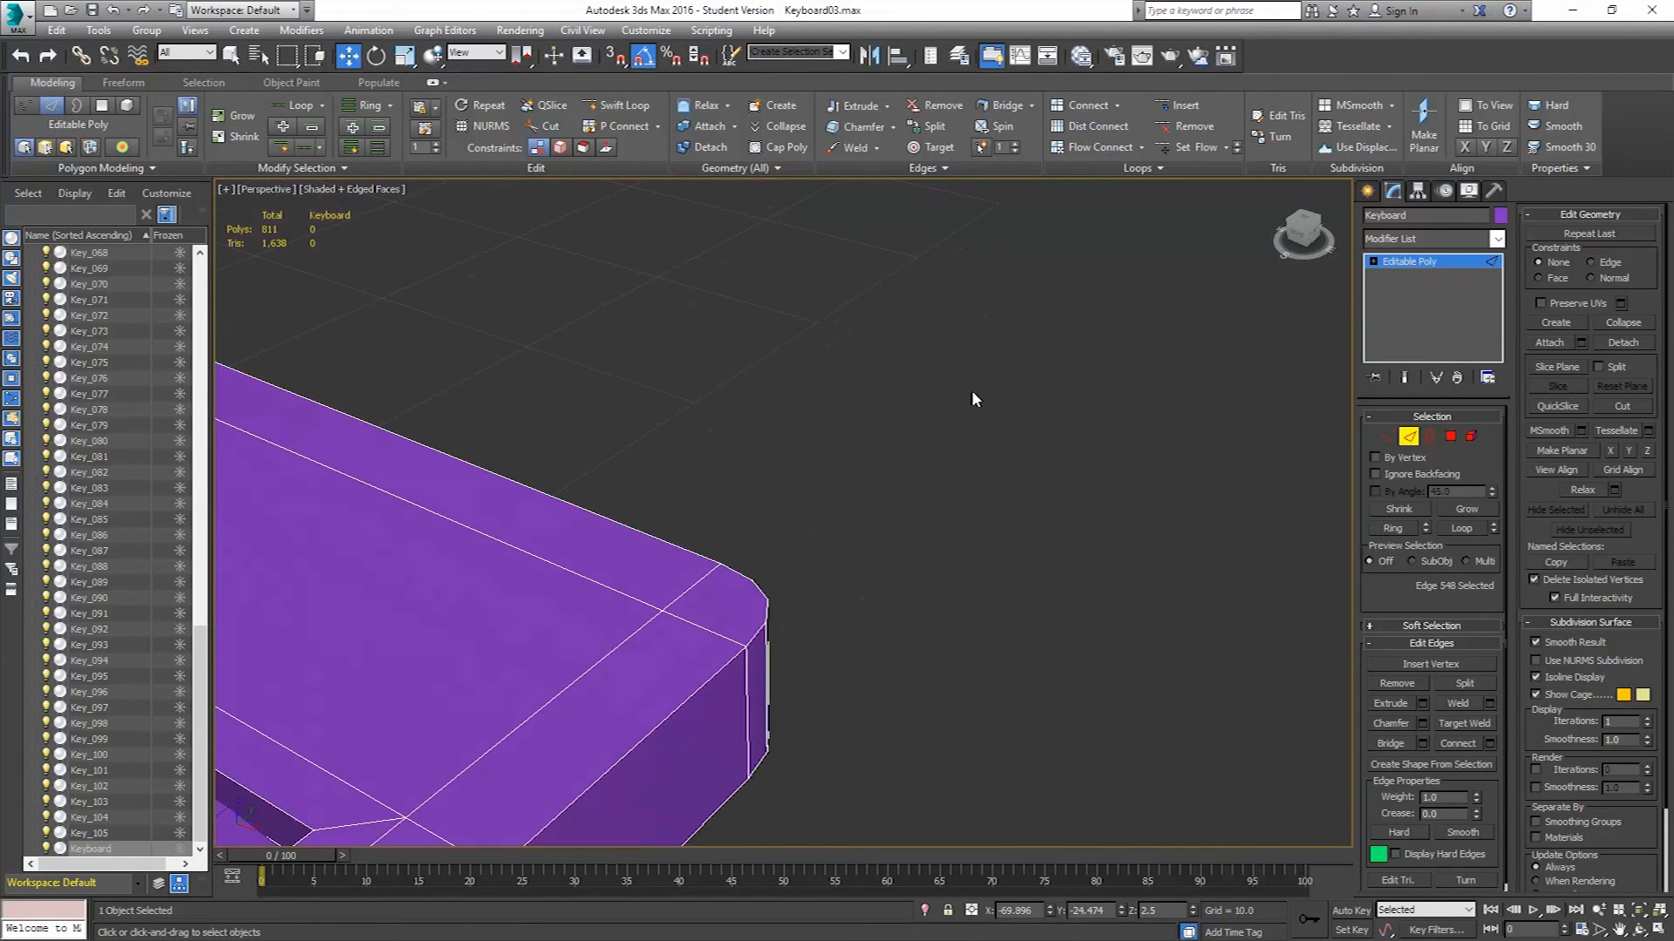
pyautogui.hotkey('shift', 'z')
pyautogui.hotkey('shift', 'z')
pyautogui.scroll(-5, 601, 364)
pyautogui.moveTo(590, 361); pyautogui.dragTo(1177, 501, button='middle')
pyautogui.moveTo(587, 450); pyautogui.dragTo(828, 515, button='middle')
pyautogui.scroll(8, 663, 436)
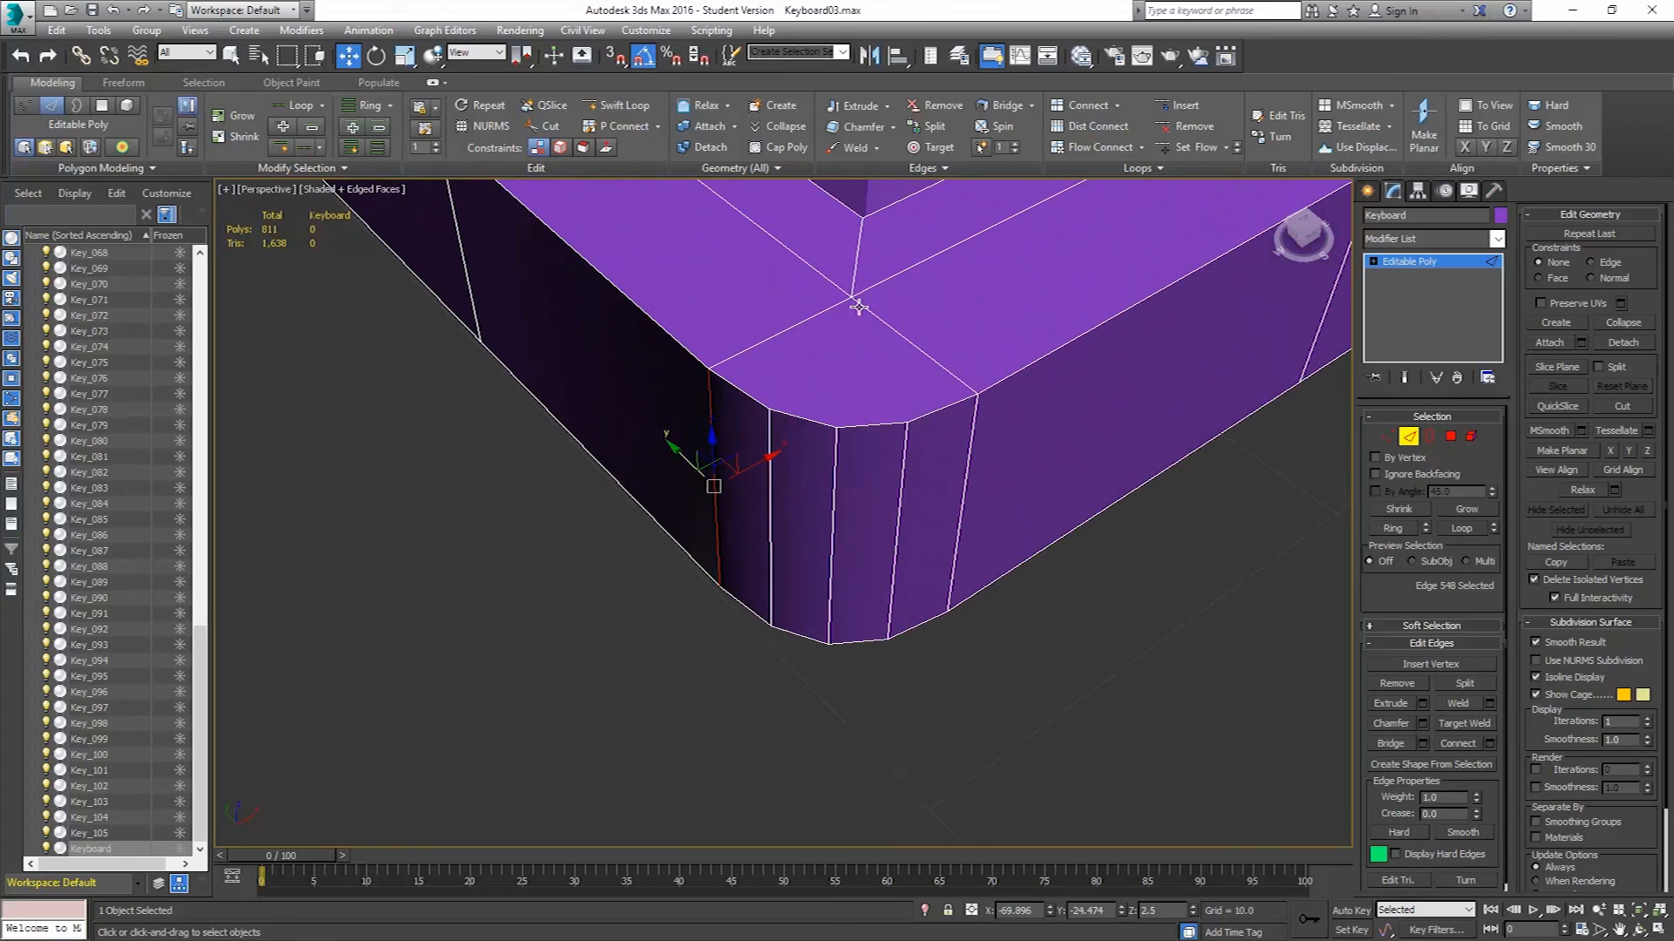
# Connect a top-face vertex near the first corner to a vertex on the rounded chamfer.
pyautogui.click(1387, 435)
pyautogui.click(850, 294)
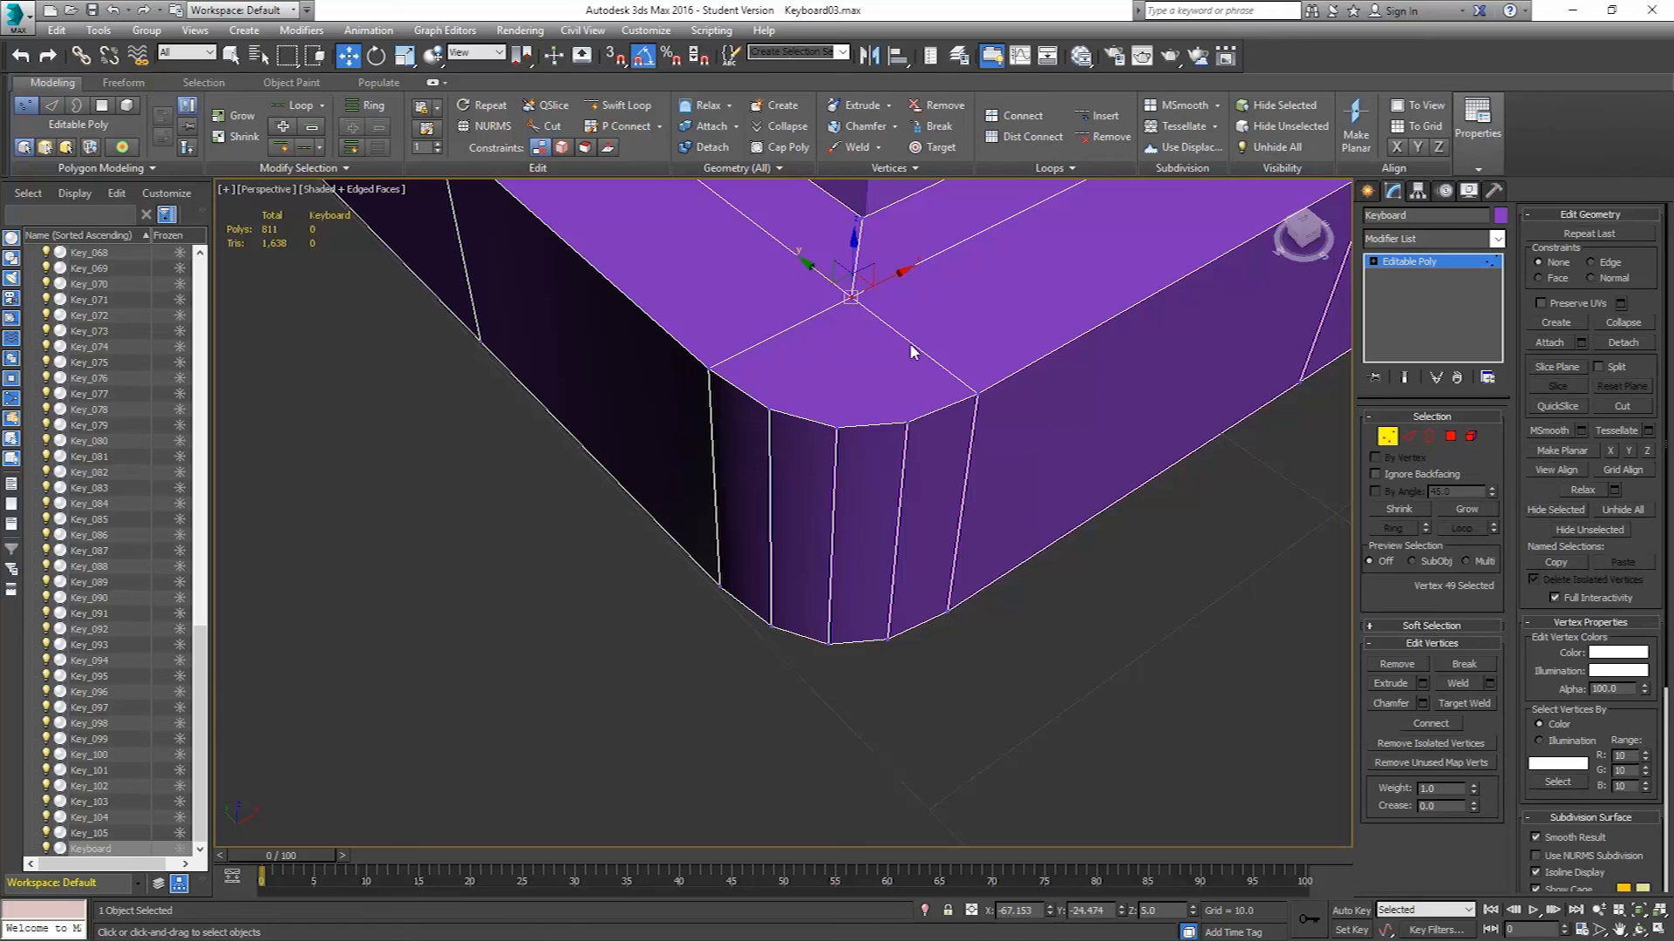
pyautogui.keyDown('ctrl'); pyautogui.click(836, 428); pyautogui.keyUp('ctrl')
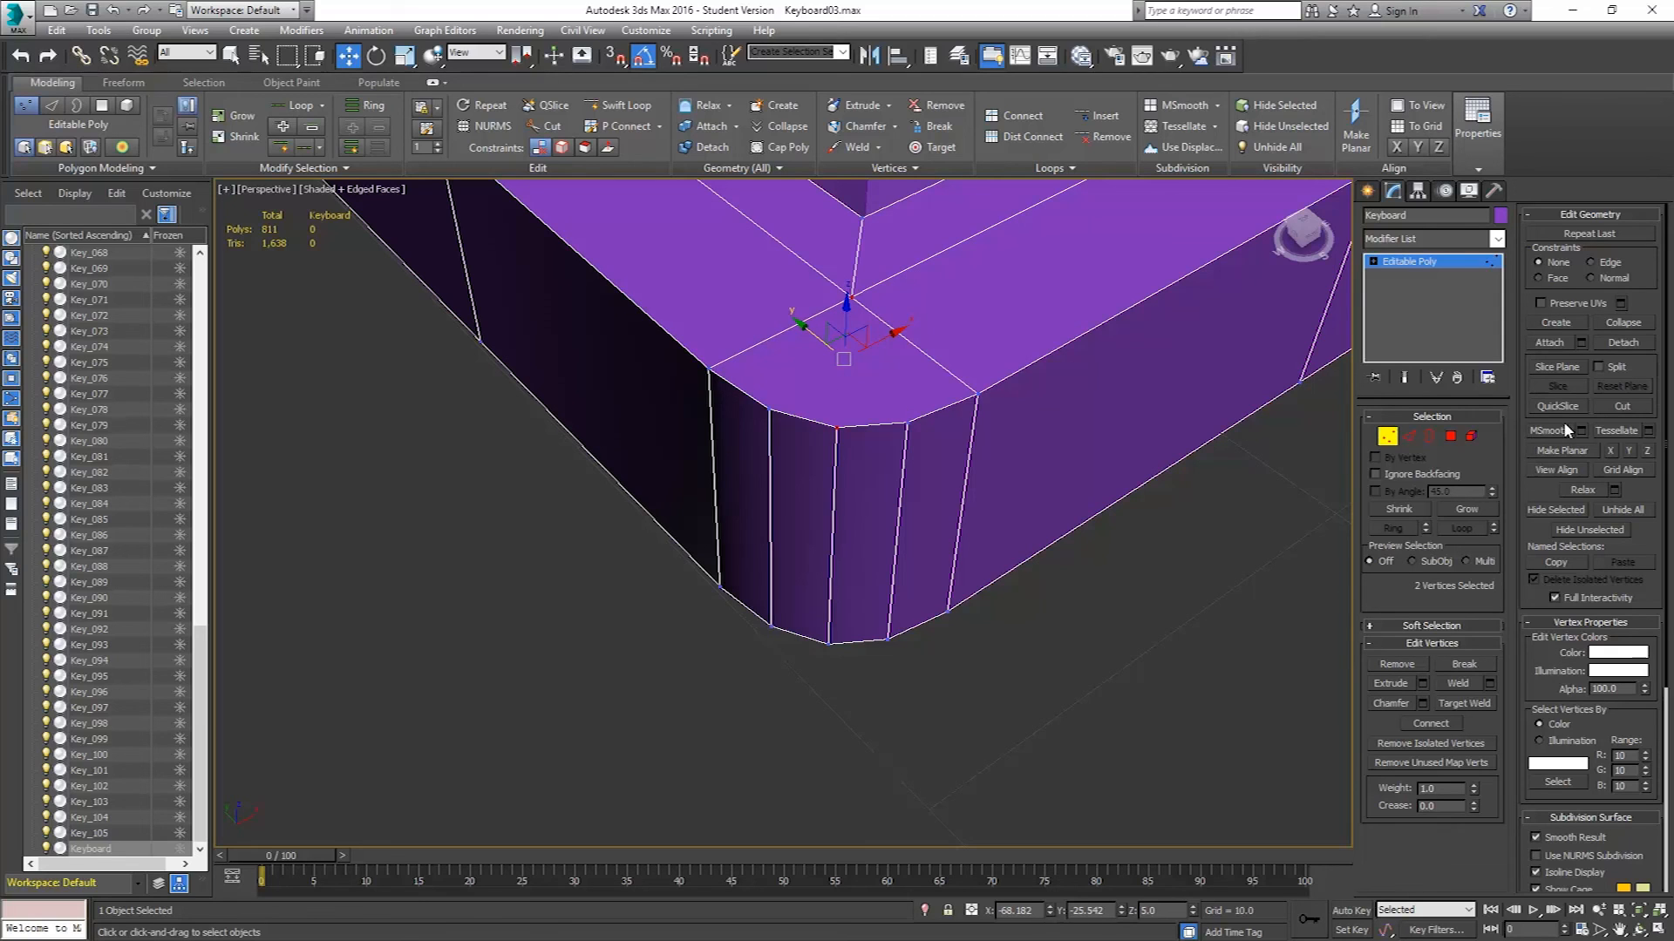
pyautogui.click(1437, 723)
# Connect the matching pair of vertices on the opposite face of that corner.
pyautogui.moveTo(897, 448)
pyautogui.keyDown('alt'); pyautogui.mouseDown(button='middle')
pyautogui.moveTo(931, 447)
pyautogui.moveTo(882, 441)
pyautogui.mouseUp(button='middle'); pyautogui.keyUp('alt')
pyautogui.moveTo(846, 380); pyautogui.dragTo(824, 417, button='middle')
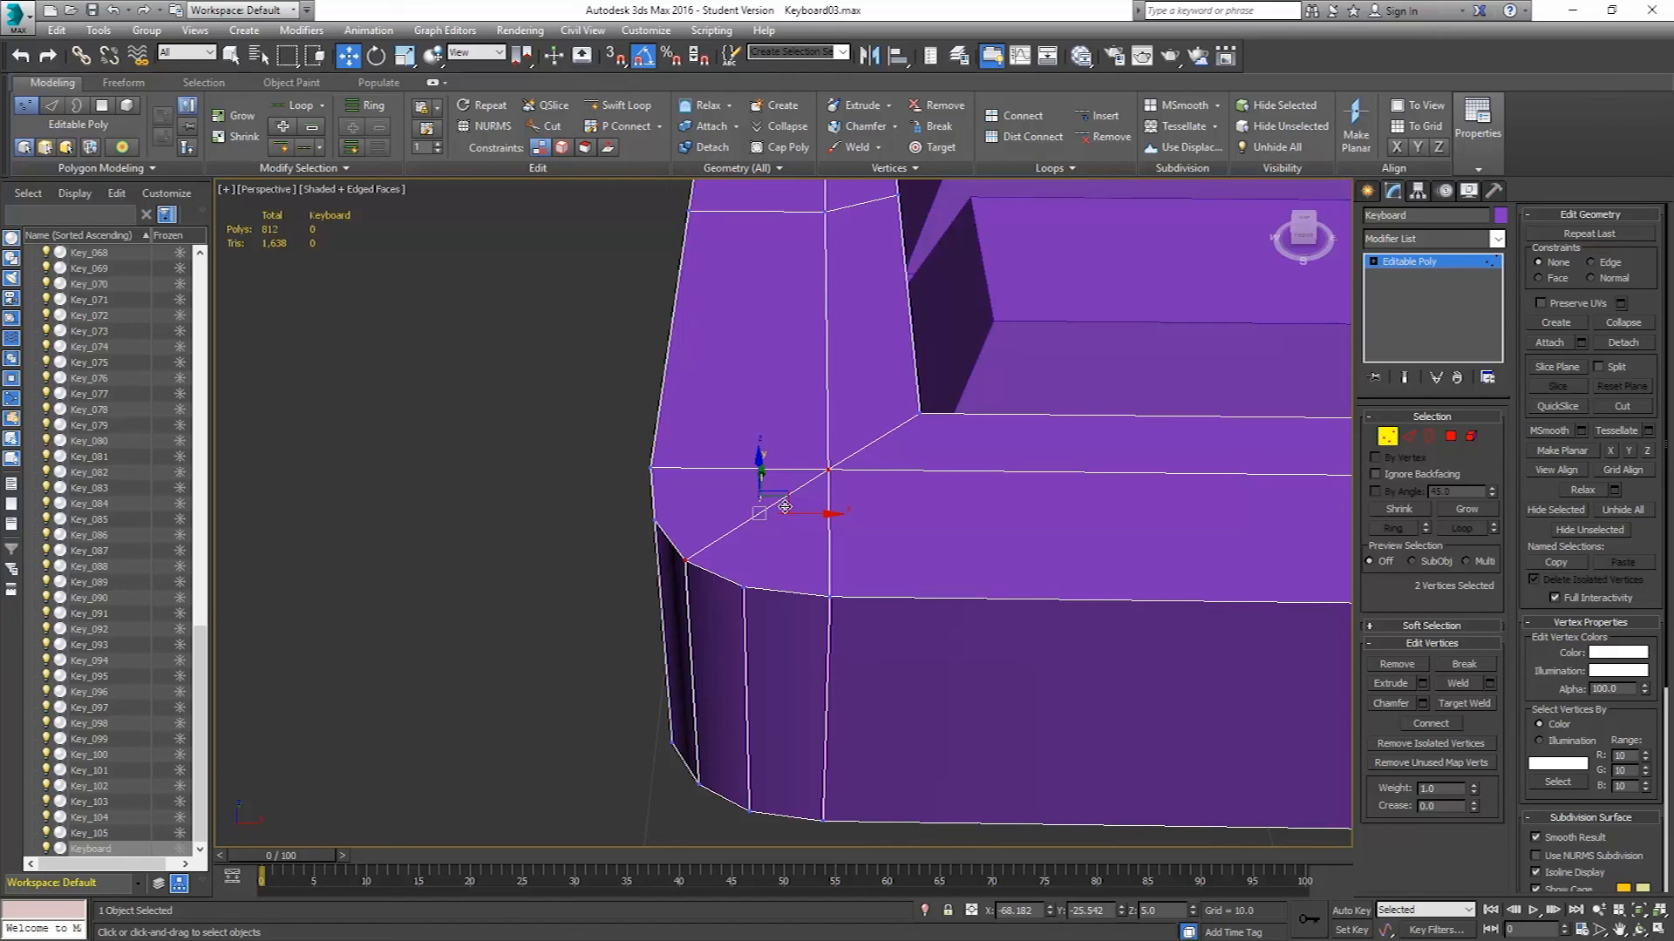
pyautogui.keyDown('alt'); pyautogui.moveTo(766, 474); pyautogui.dragTo(807, 253, button='middle'); pyautogui.keyUp('alt')
pyautogui.moveTo(735, 599); pyautogui.dragTo(762, 639, button='middle')
pyautogui.click(822, 316)
pyautogui.keyDown('ctrl'); pyautogui.click(818, 519); pyautogui.keyUp('ctrl')
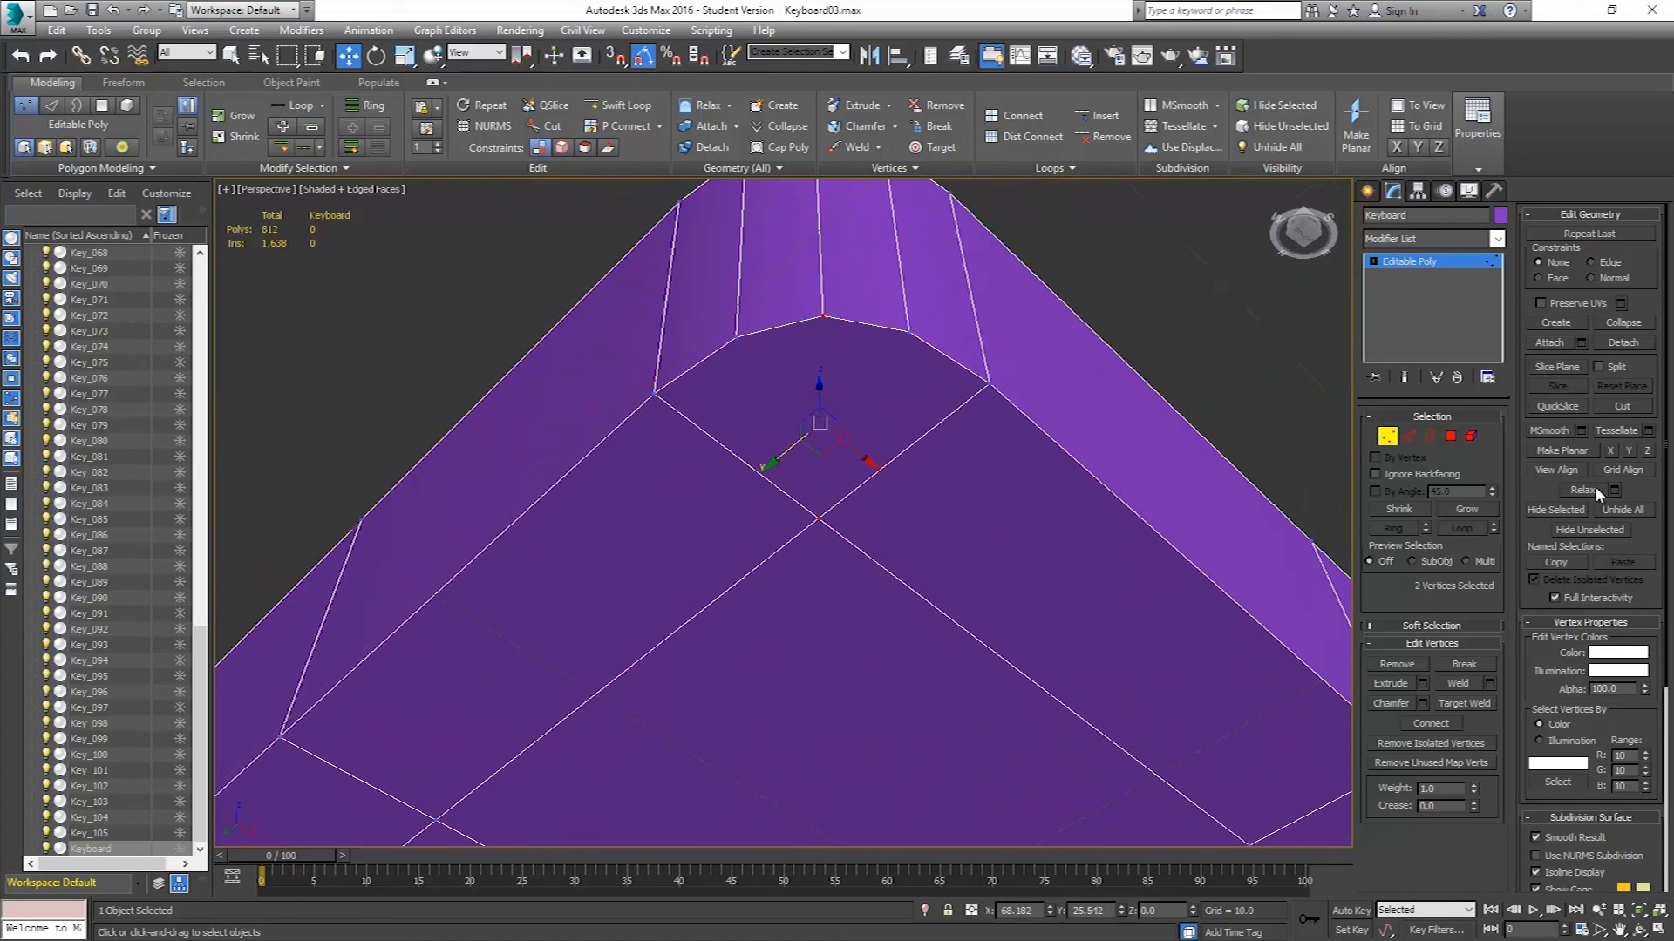
pyautogui.click(1430, 724)
# Select a vertex on the underside of the next corner and connect it to the chamfer.
pyautogui.keyDown('alt'); pyautogui.moveTo(809, 436); pyautogui.dragTo(840, 452, button='middle'); pyautogui.keyUp('alt')
pyautogui.scroll(-6, 755, 402)
pyautogui.keyDown('alt'); pyautogui.moveTo(628, 437); pyautogui.dragTo(993, 445, button='middle'); pyautogui.keyUp('alt')
pyautogui.click(889, 419)
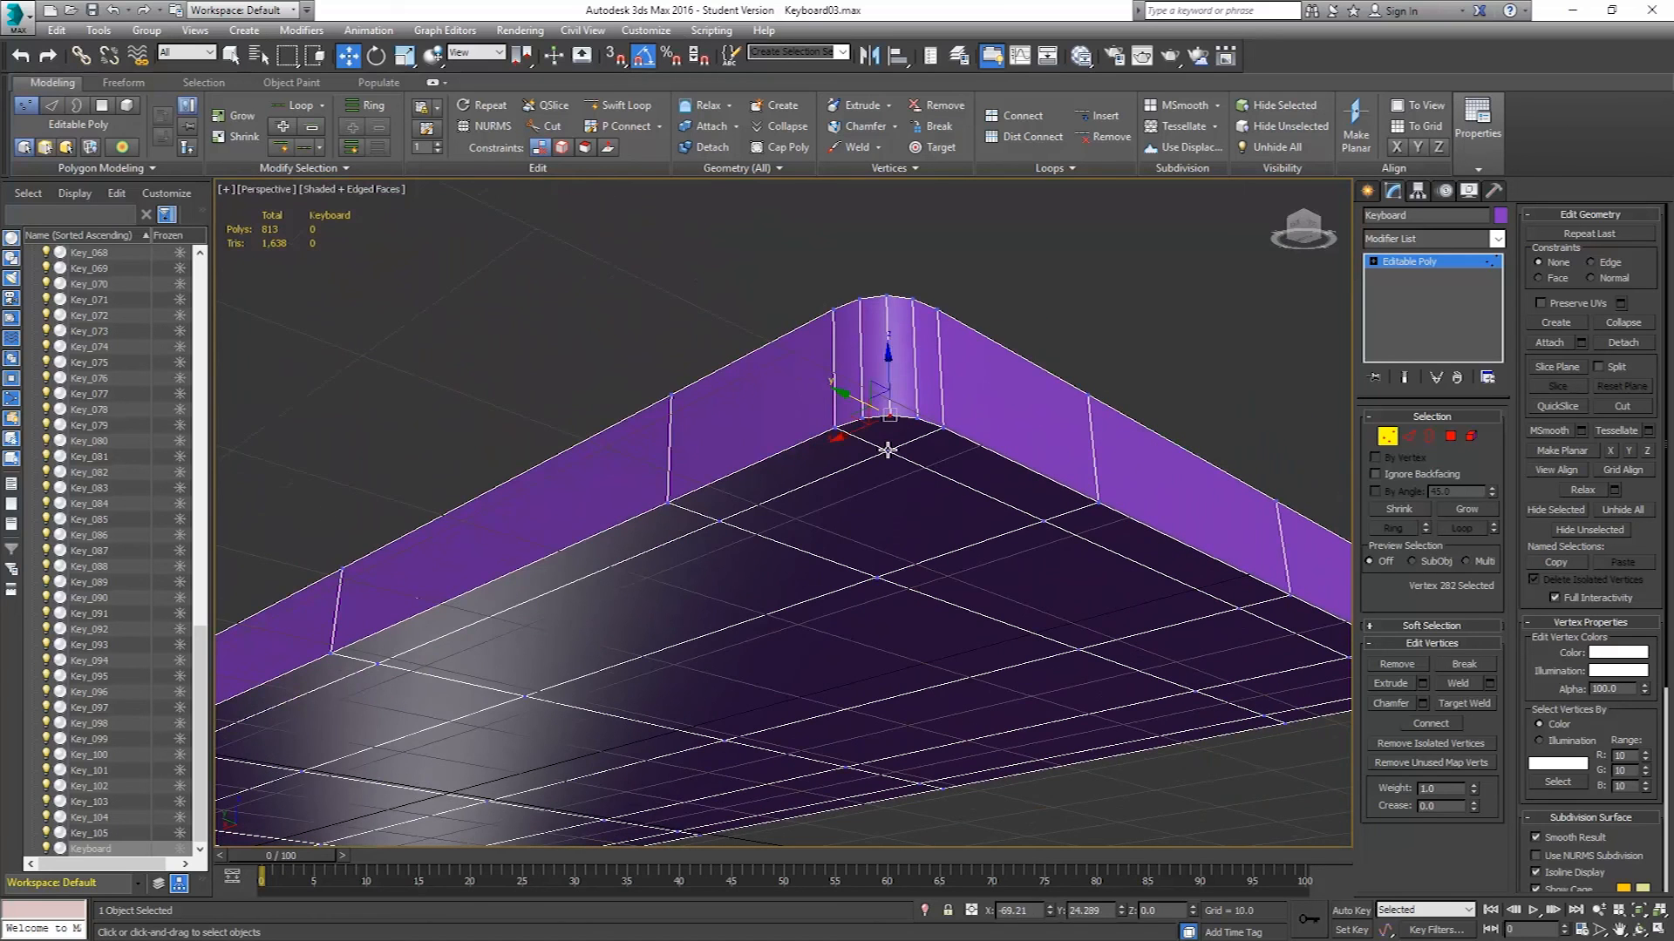
pyautogui.click(1450, 731)
# Connect two vertices on the top face of that corner to route an edge into the chamfer.
pyautogui.keyDown('alt'); pyautogui.moveTo(866, 426); pyautogui.dragTo(919, 367, button='middle'); pyautogui.keyUp('alt')
pyautogui.click(891, 341)
pyautogui.keyDown('ctrl'); pyautogui.click(900, 296); pyautogui.keyUp('ctrl')
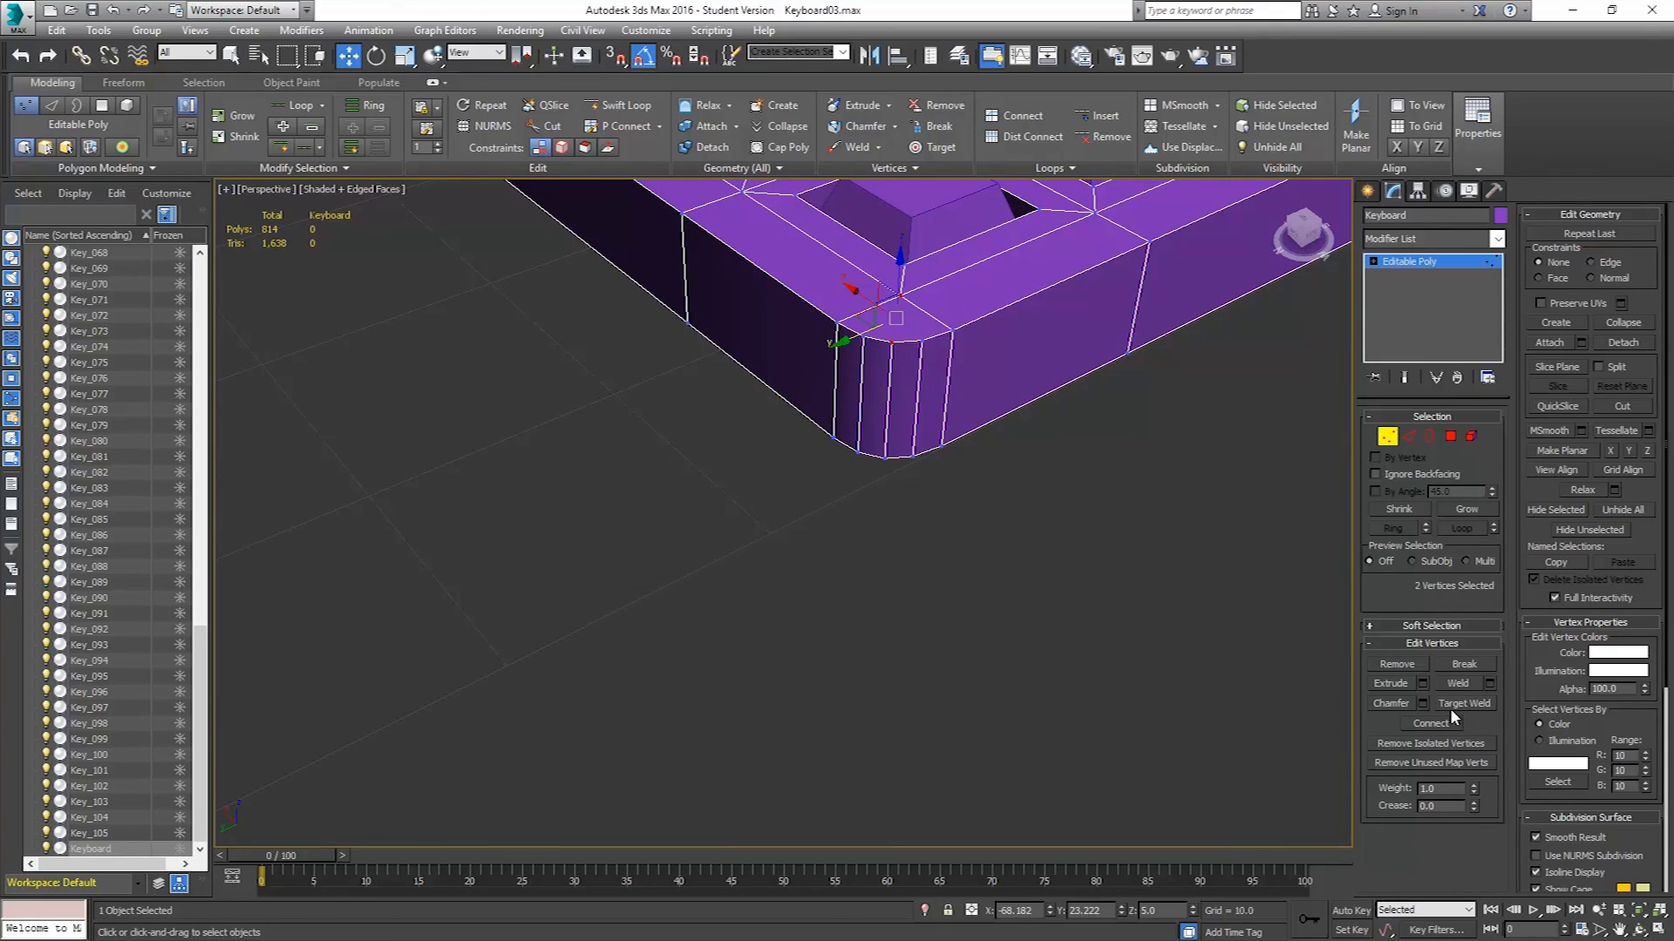
pyautogui.keyDown('alt'); pyautogui.moveTo(930, 404); pyautogui.dragTo(938, 429, button='middle'); pyautogui.keyUp('alt')
pyautogui.scroll(5, 931, 418)
pyautogui.keyDown('alt'); pyautogui.moveTo(872, 336); pyautogui.dragTo(877, 416, button='middle'); pyautogui.keyUp('alt')
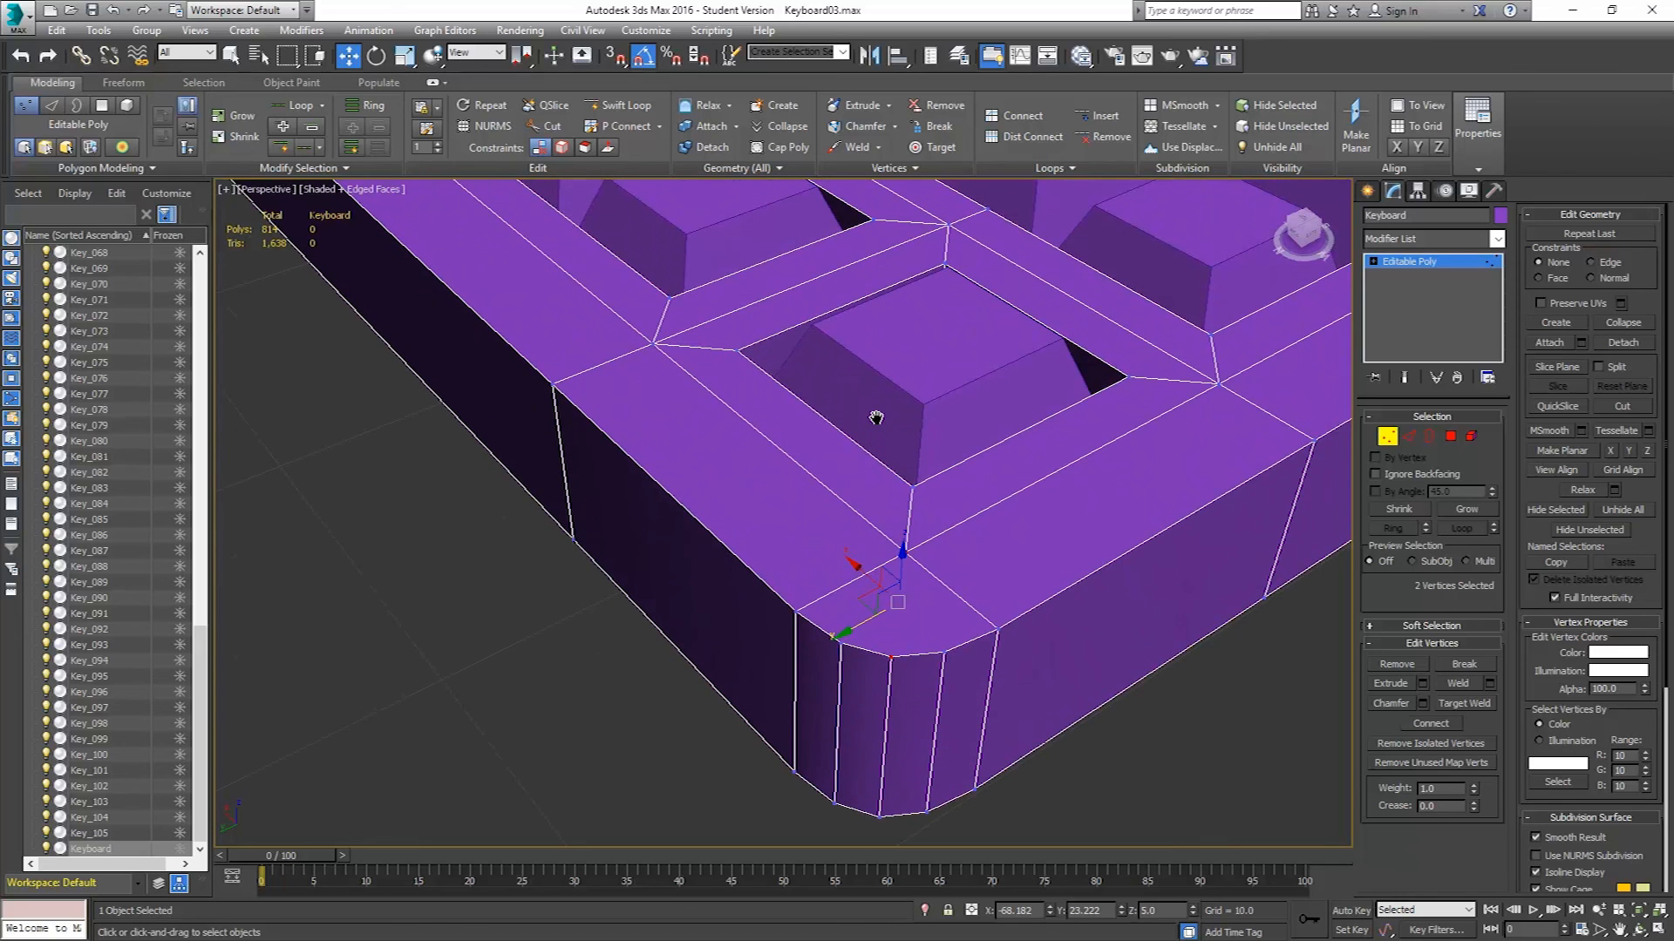
pyautogui.click(1430, 723)
# Connect a top-face vertex to the chamfer vertex at the front corner of the keyboard body.
pyautogui.keyDown('alt'); pyautogui.moveTo(1089, 657); pyautogui.dragTo(952, 559, button='middle'); pyautogui.keyUp('alt')
pyautogui.scroll(-5, 951, 559)
pyautogui.moveTo(663, 490); pyautogui.dragTo(1317, 620, button='middle')
pyautogui.scroll(4, 829, 411)
pyautogui.keyDown('alt'); pyautogui.moveTo(829, 410); pyautogui.dragTo(1055, 392, button='middle'); pyautogui.keyUp('alt')
pyautogui.scroll(-5, 736, 415)
pyautogui.moveTo(735, 415); pyautogui.dragTo(861, 485, button='middle')
pyautogui.scroll(3, 861, 499)
pyautogui.moveTo(978, 605); pyautogui.dragTo(962, 512, button='middle')
pyautogui.scroll(4, 904, 584)
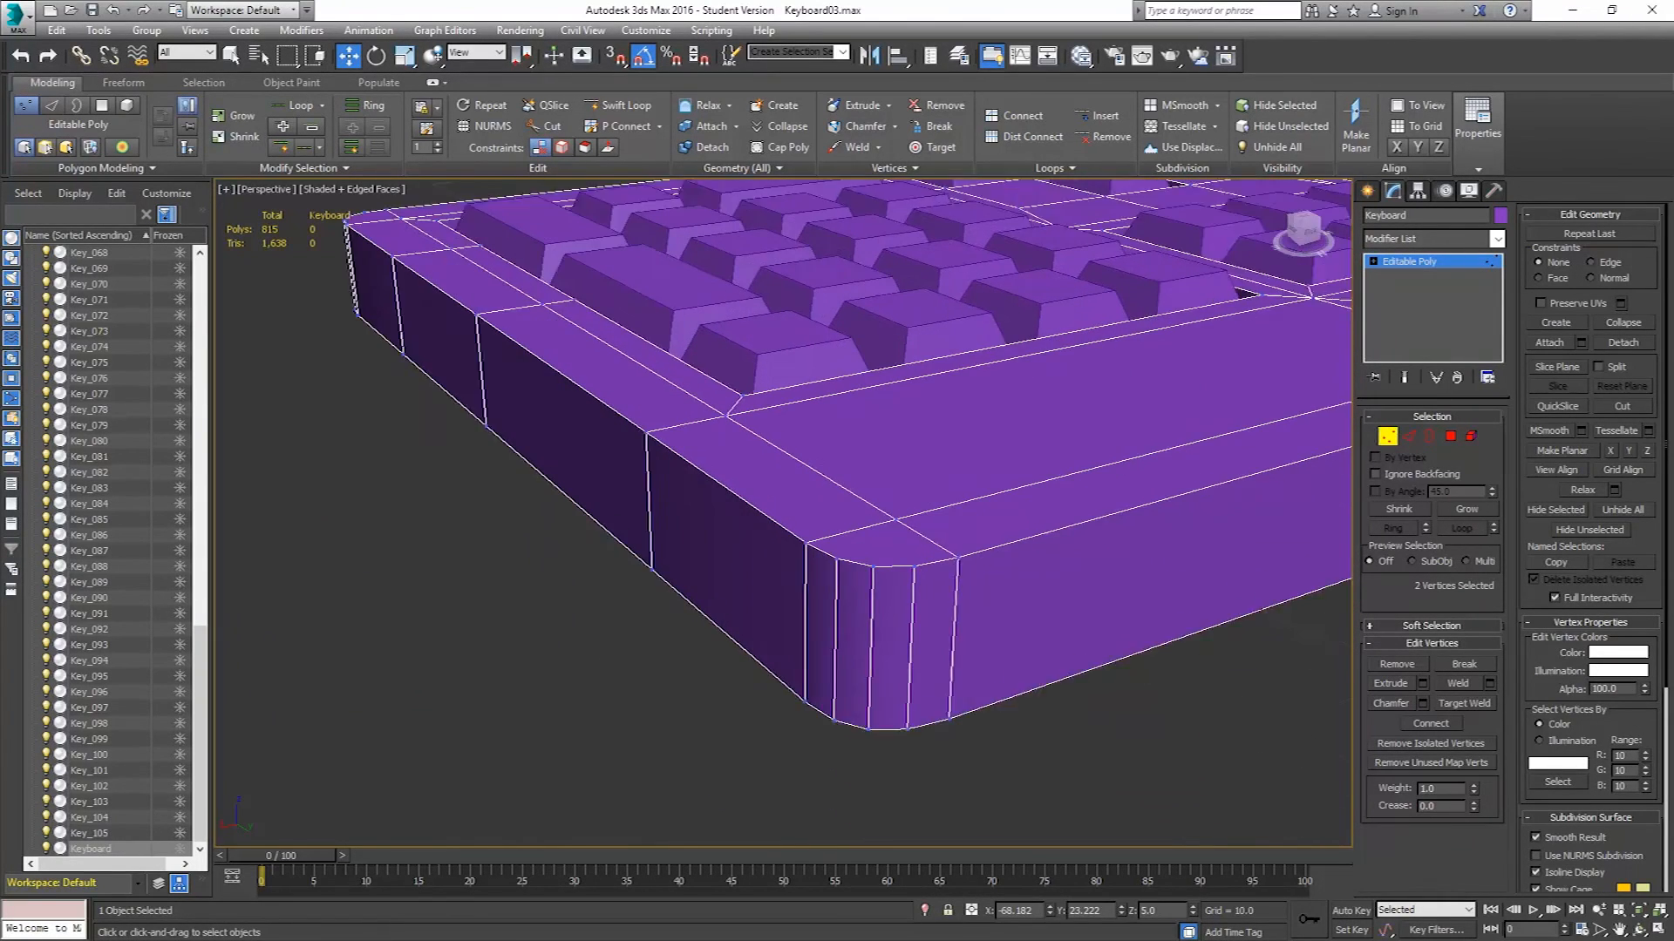
pyautogui.click(868, 559)
pyautogui.keyDown('ctrl'); pyautogui.click(894, 506); pyautogui.keyUp('ctrl')
pyautogui.click(1445, 725)
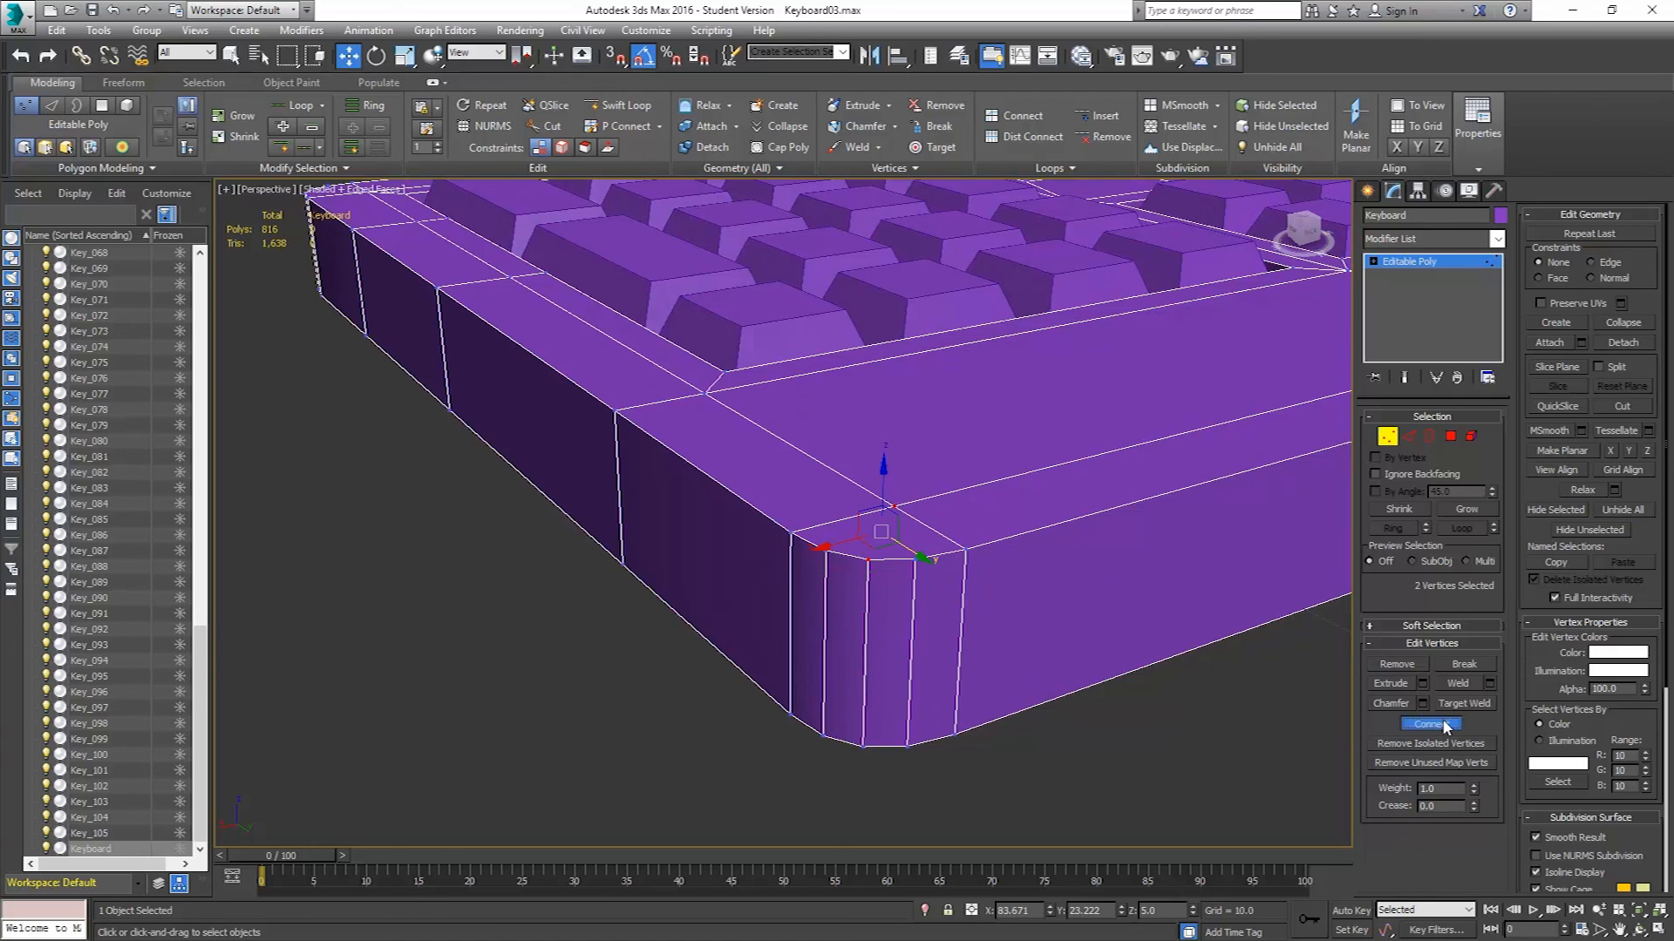
# Connect the corresponding pair of vertices on the front corner's underside.
pyautogui.keyDown('alt'); pyautogui.moveTo(961, 544); pyautogui.dragTo(965, 476, button='middle'); pyautogui.keyUp('alt')
pyautogui.click(896, 615)
pyautogui.keyDown('ctrl'); pyautogui.click(896, 726); pyautogui.keyUp('ctrl')
pyautogui.click(1421, 725)
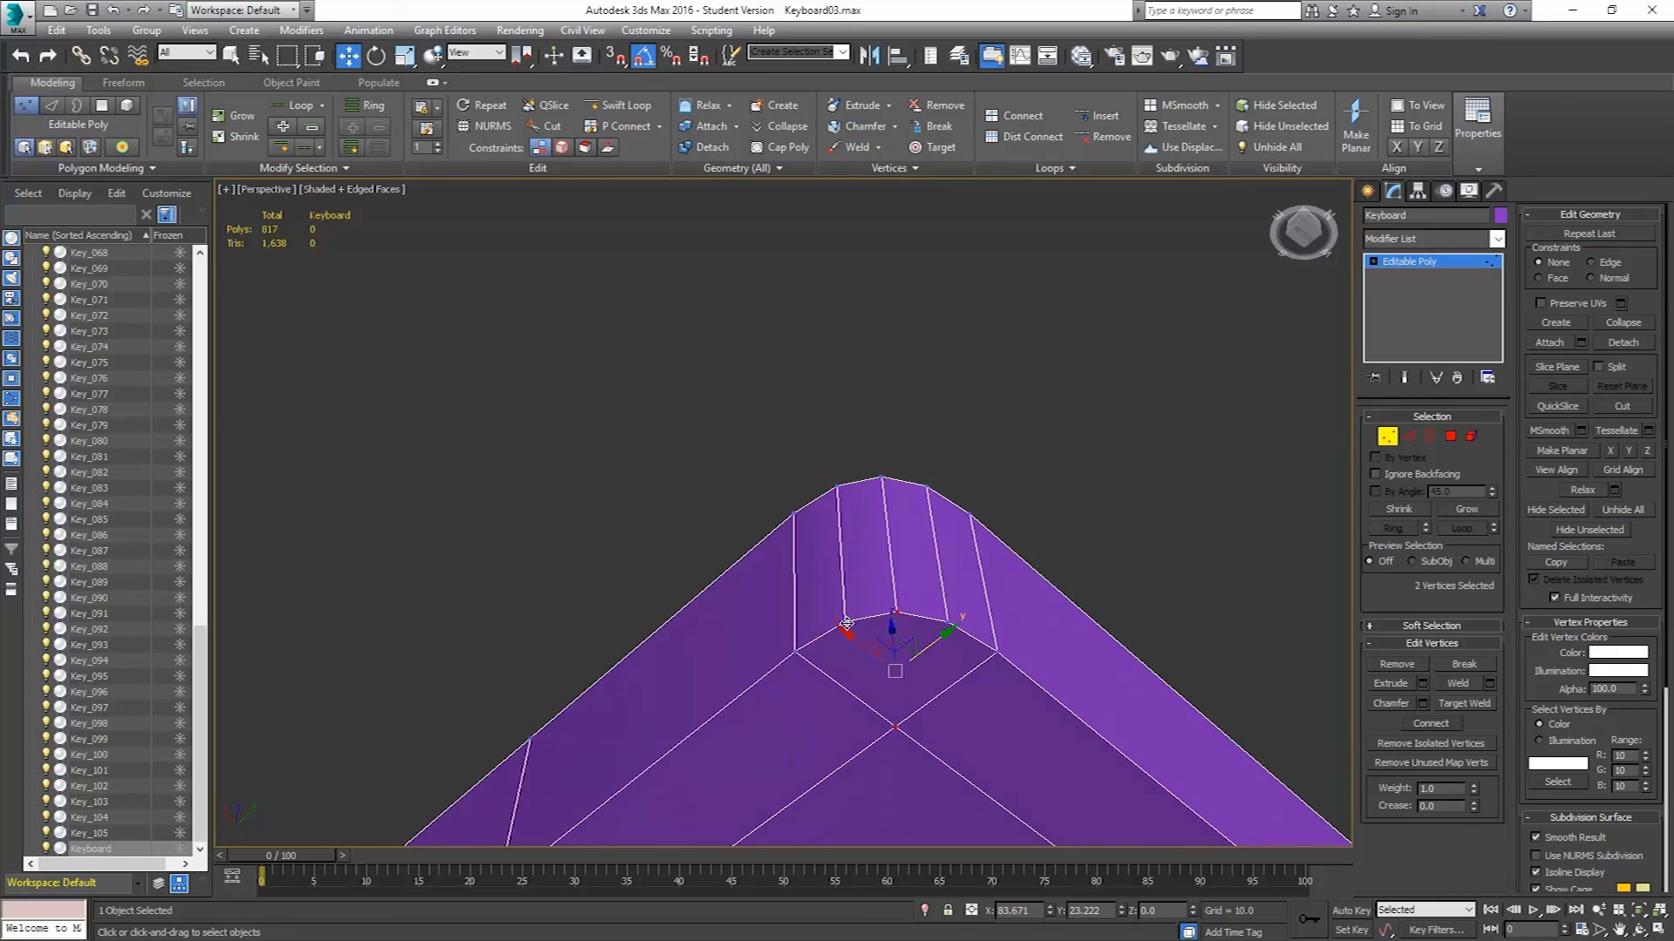
# Connect a top-face vertex to the chamfer at the remaining corner.
pyautogui.keyDown('alt'); pyautogui.moveTo(891, 729); pyautogui.dragTo(740, 547, button='middle'); pyautogui.keyUp('alt')
pyautogui.scroll(5, 741, 546)
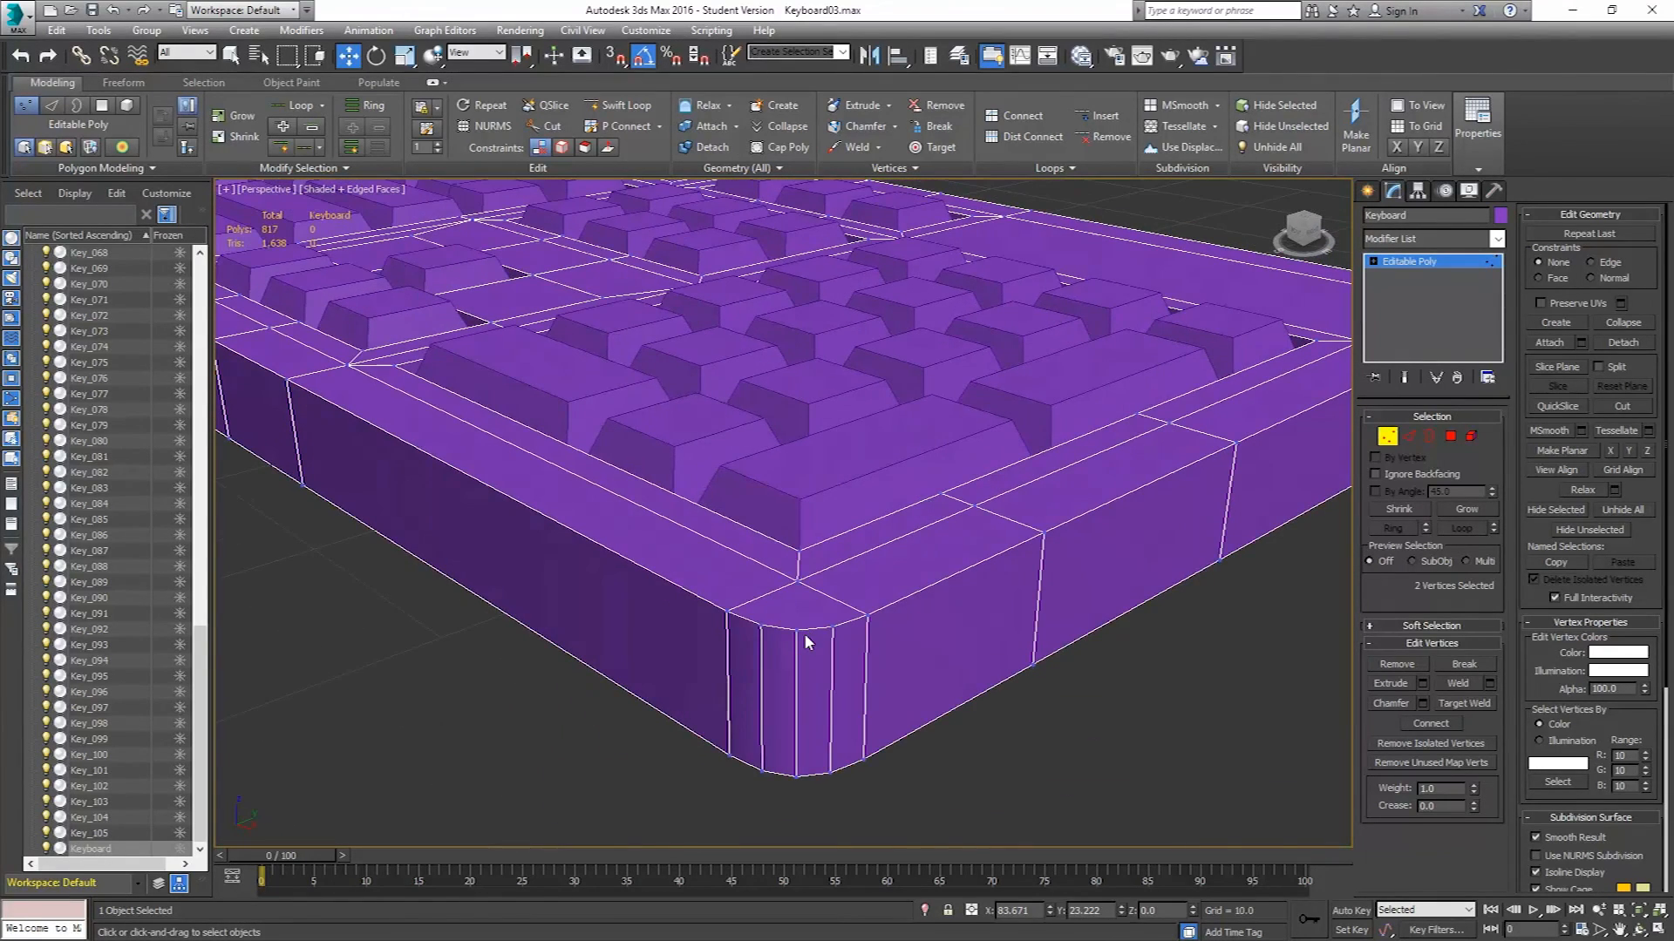
pyautogui.click(796, 629)
pyautogui.keyDown('ctrl'); pyautogui.click(798, 581); pyautogui.keyUp('ctrl')
pyautogui.click(1431, 723)
# Connect the matching vertices on the underside of the remaining corner.
pyautogui.keyDown('alt'); pyautogui.moveTo(1018, 673); pyautogui.dragTo(866, 593, button='middle'); pyautogui.keyUp('alt')
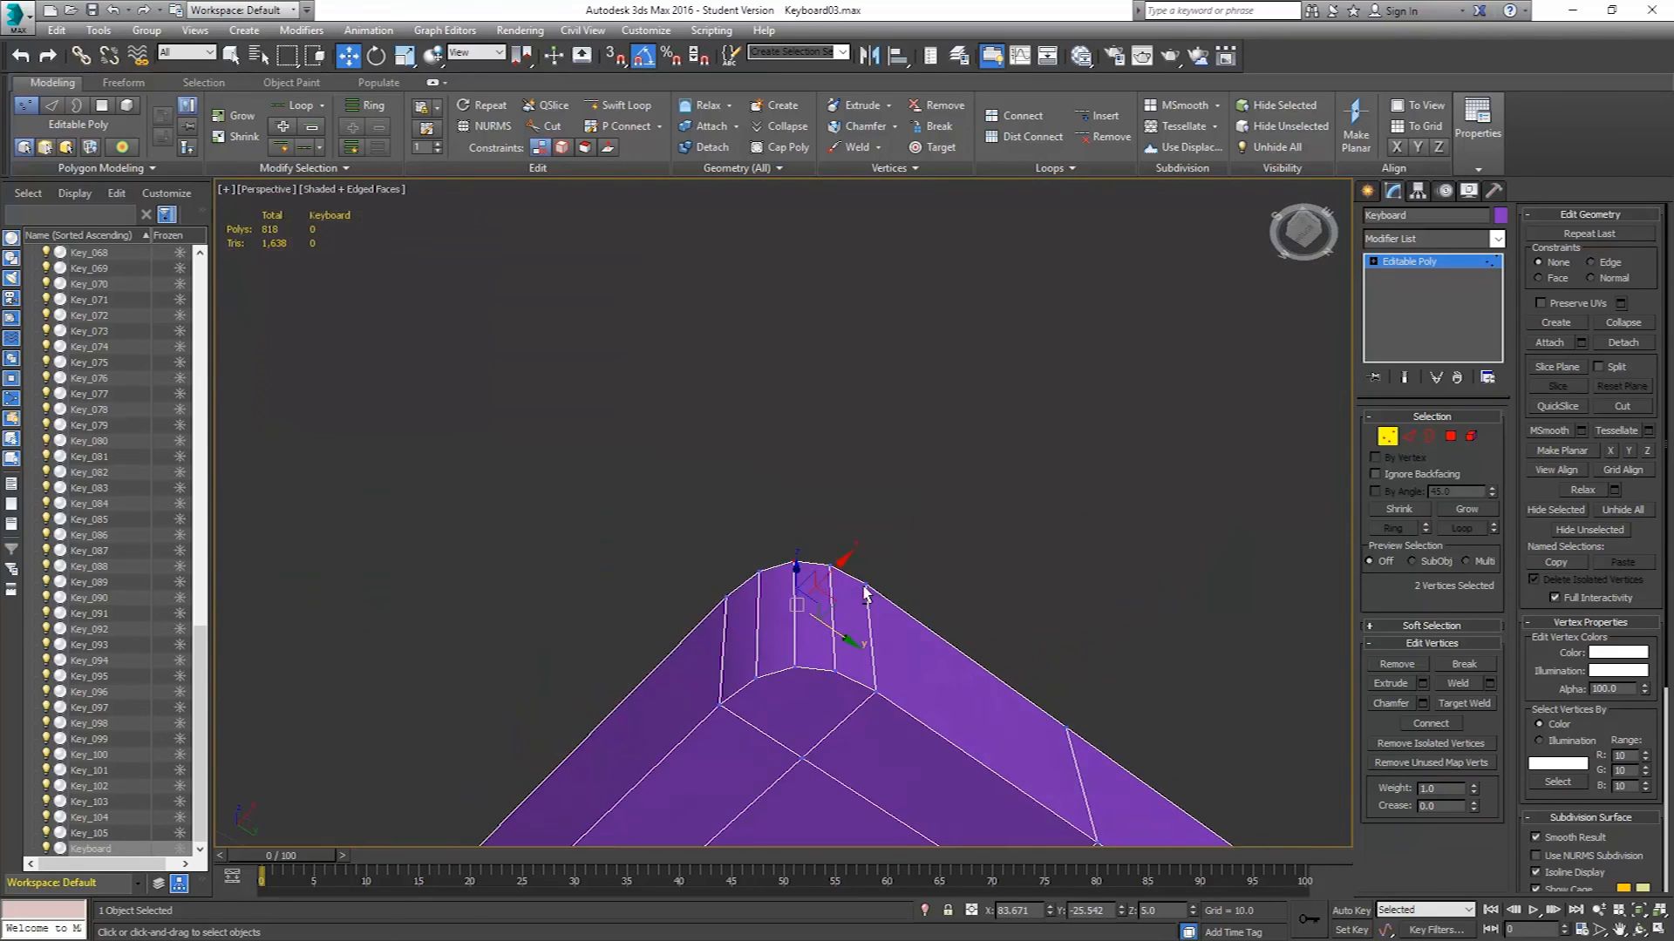
pyautogui.click(802, 756)
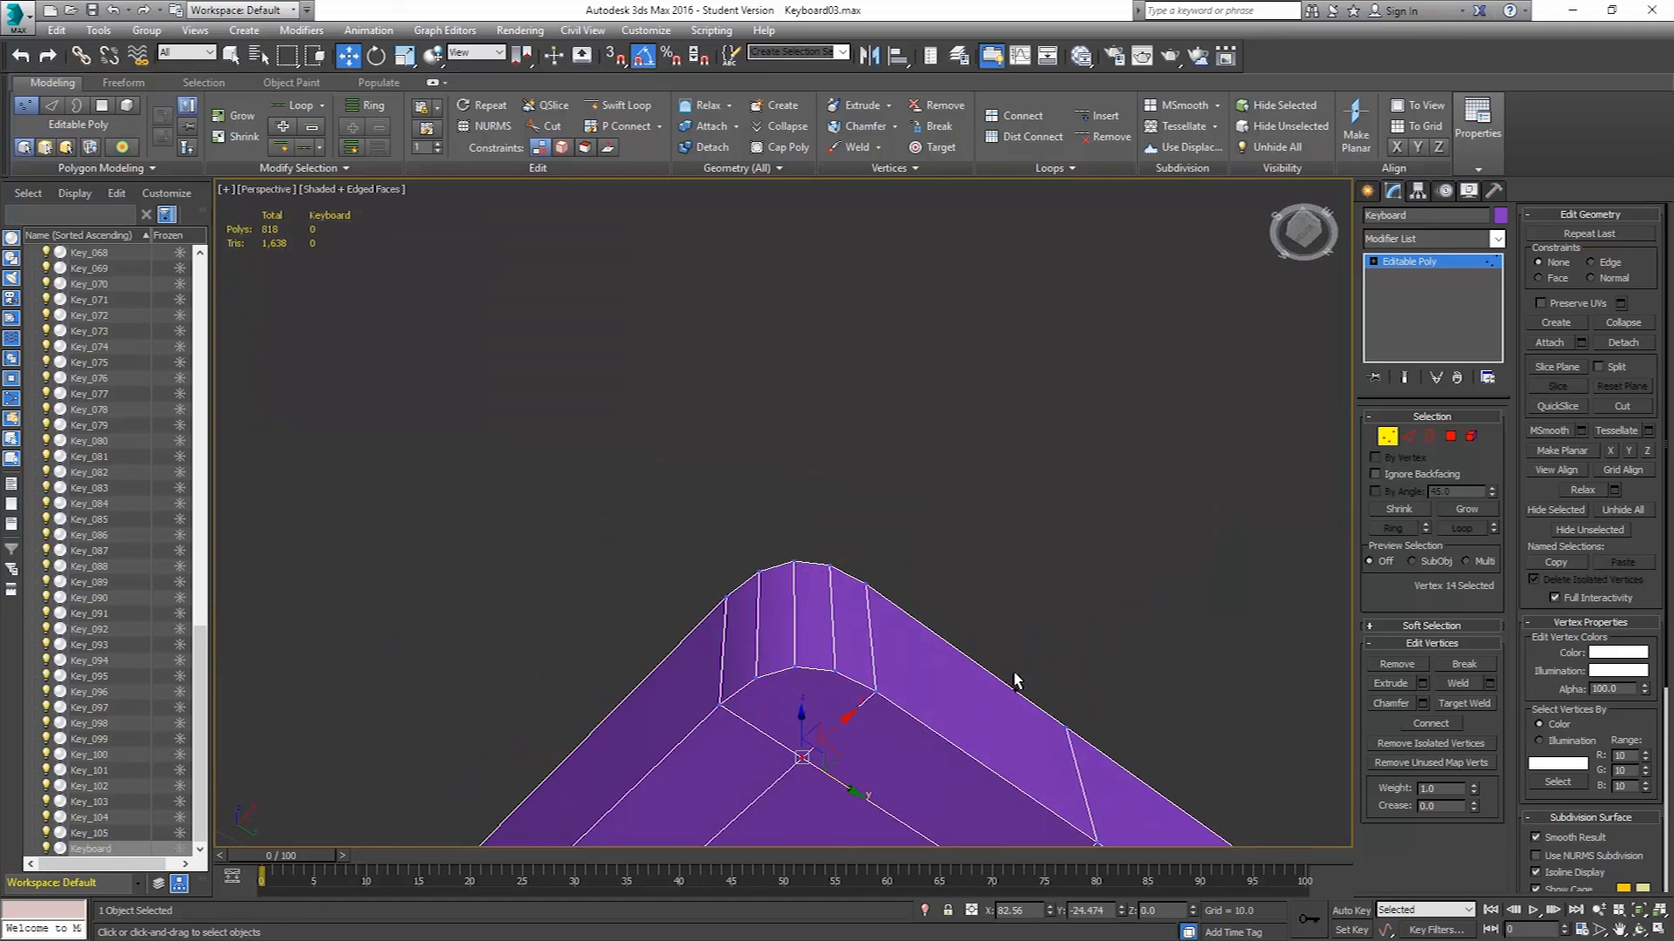
pyautogui.click(802, 670)
pyautogui.keyDown('alt'); pyautogui.moveTo(911, 616); pyautogui.dragTo(935, 649, button='middle'); pyautogui.keyUp('alt')
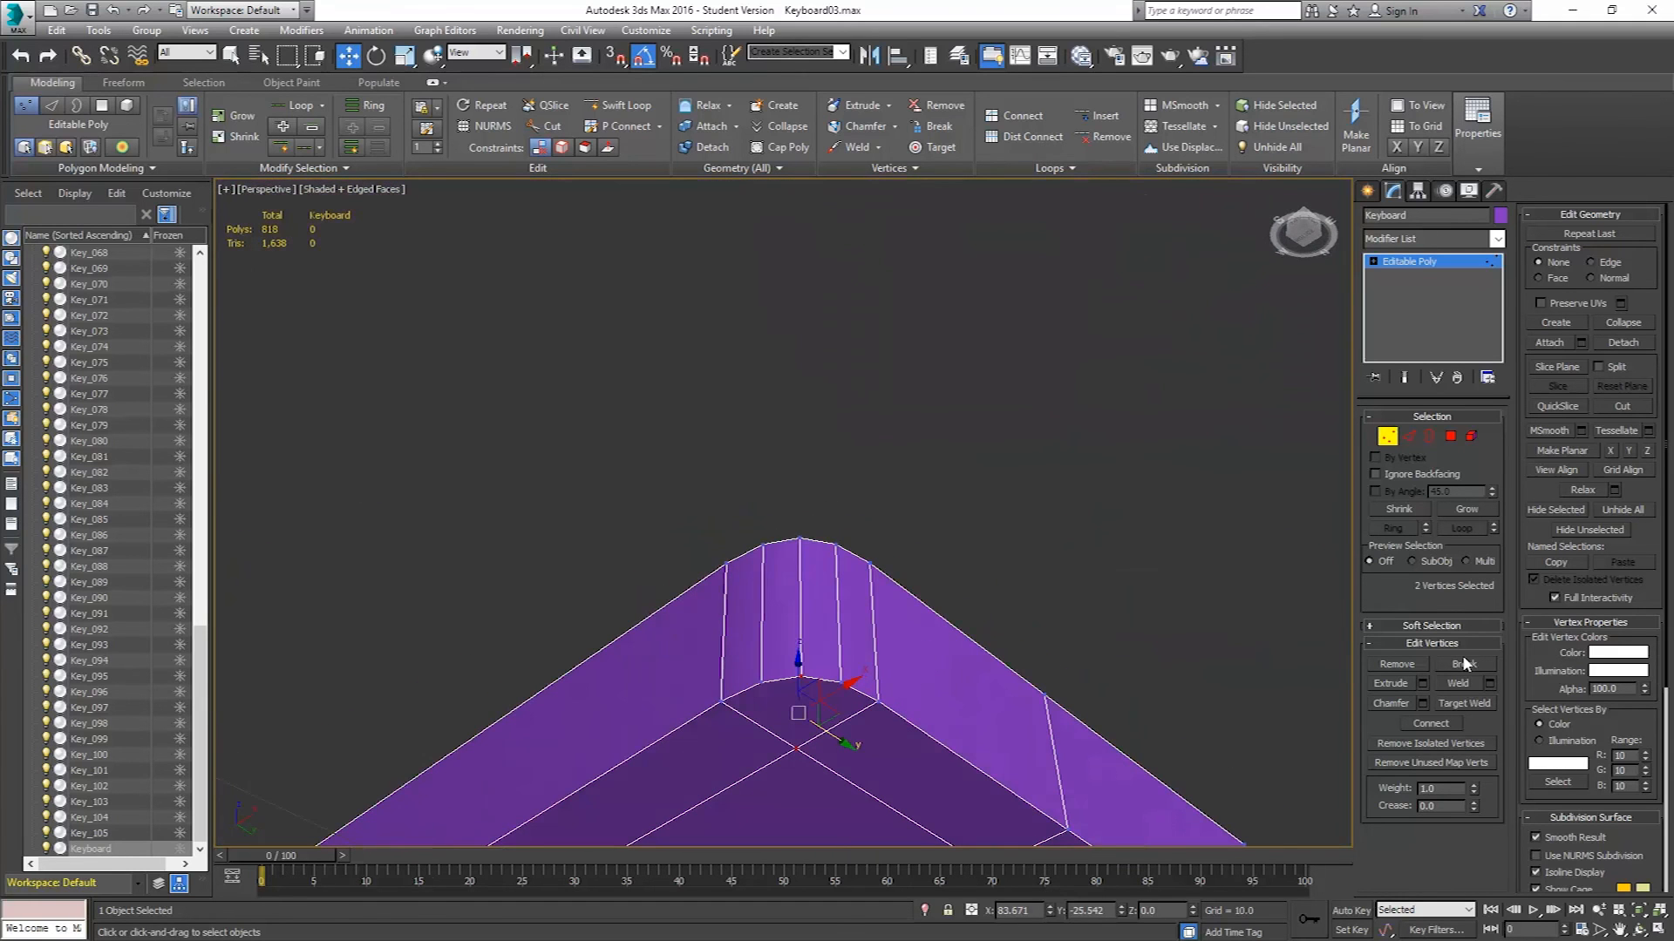
pyautogui.click(1426, 725)
# Select the outer border edge loops around the top and bottom perimeter of the keyboard body, including the rounded corner edges.
pyautogui.keyDown('alt'); pyautogui.moveTo(1034, 642); pyautogui.dragTo(929, 768, button='middle'); pyautogui.keyUp('alt')
pyautogui.scroll(-6, 986, 580)
pyautogui.moveTo(1168, 624); pyautogui.dragTo(1263, 545, button='middle')
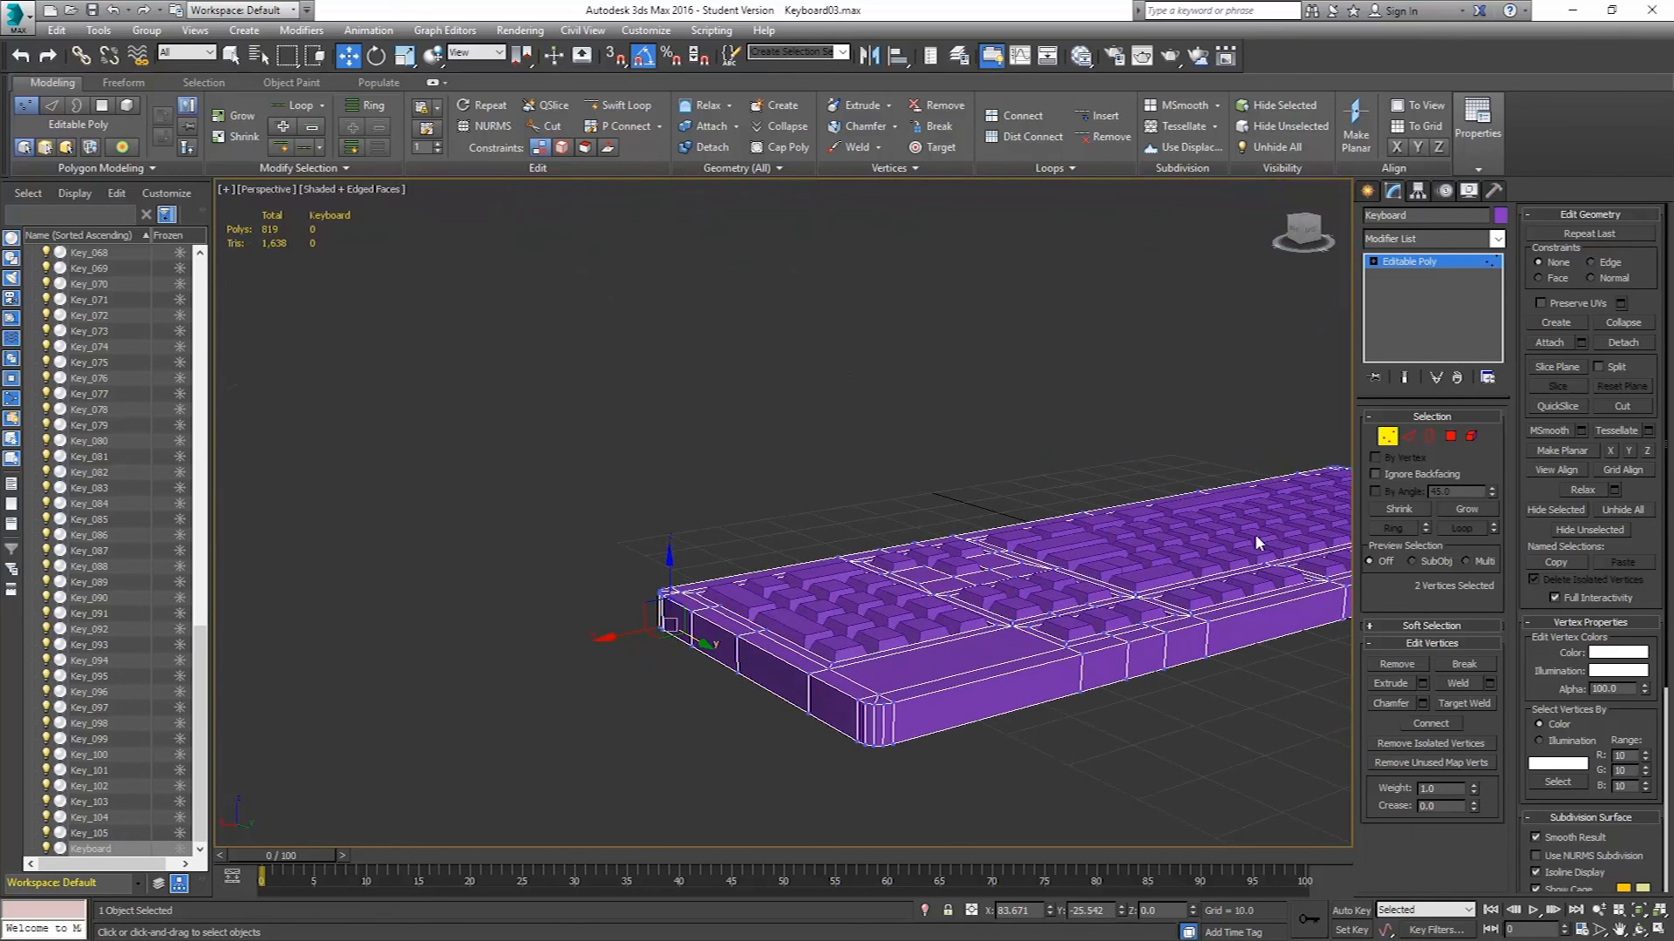
pyautogui.click(1410, 436)
pyautogui.scroll(3, 871, 701)
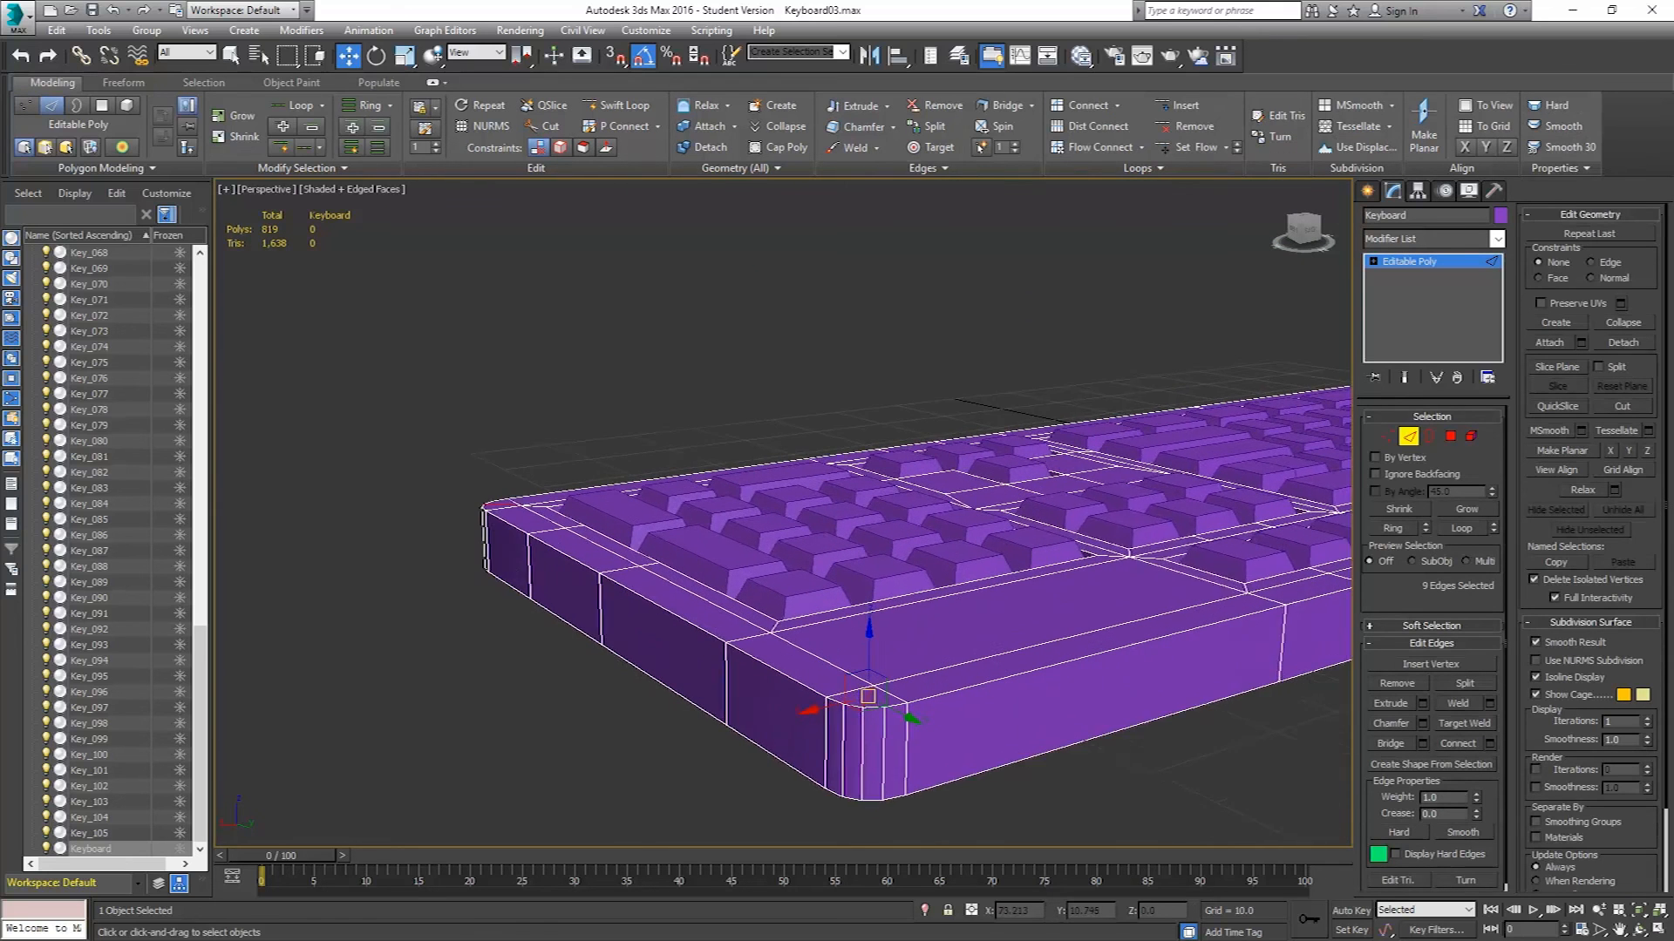
pyautogui.scroll(1, 971, 711)
pyautogui.keyDown('ctrl'); pyautogui.click(965, 689); pyautogui.keyUp('ctrl')
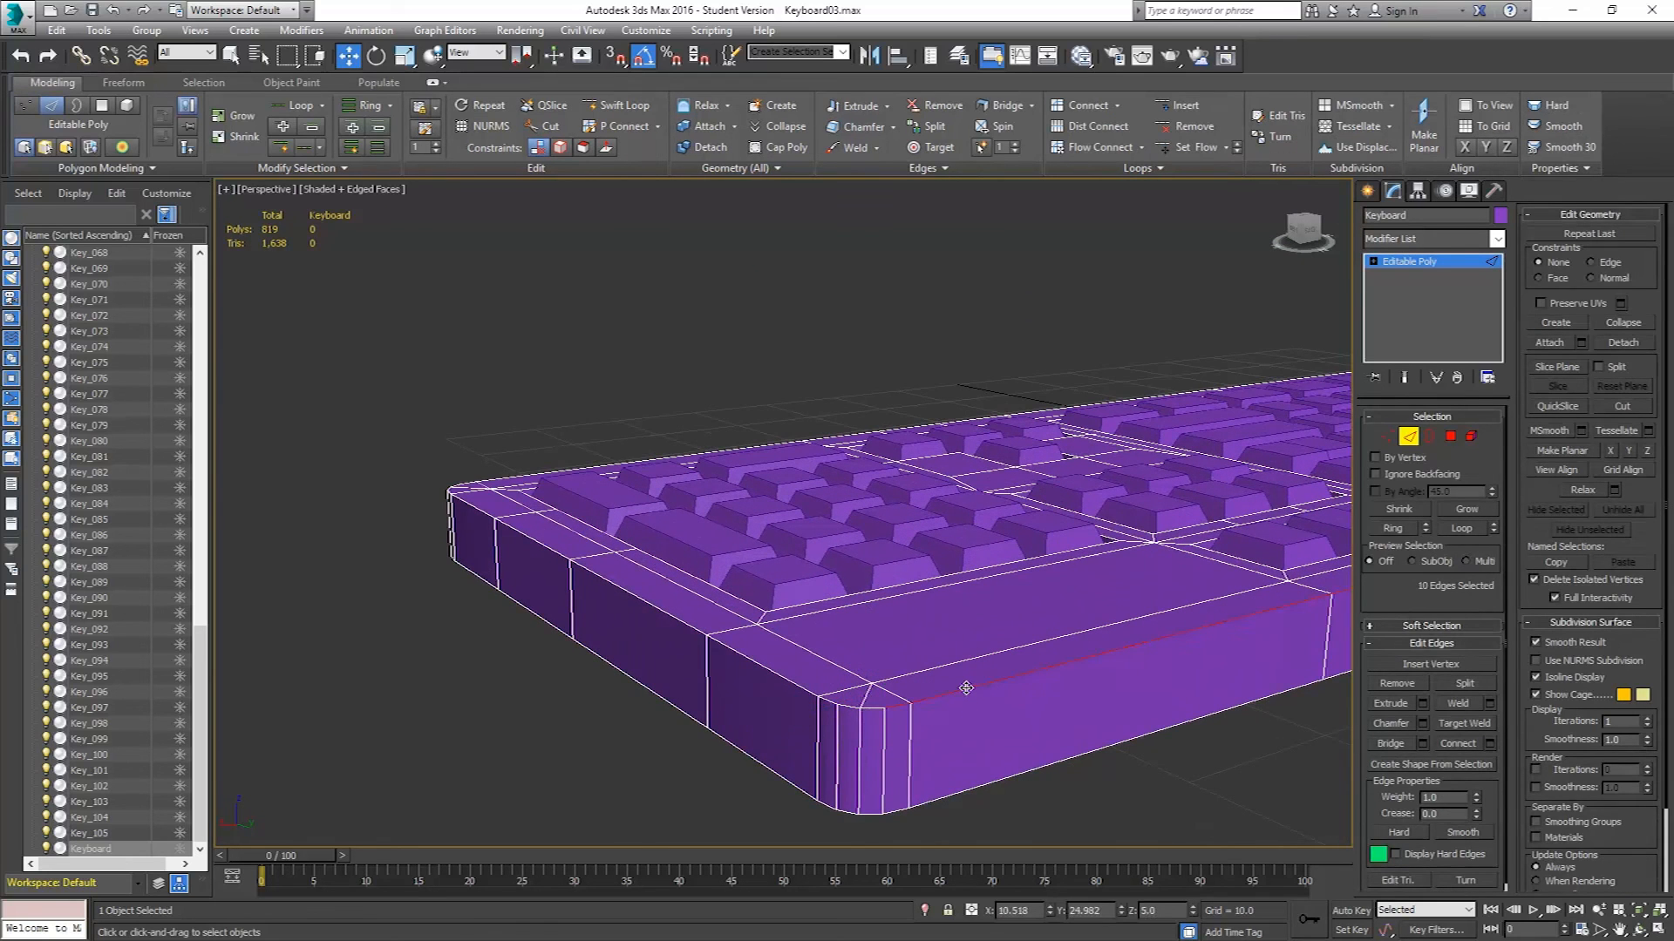
pyautogui.keyDown('ctrl'); pyautogui.doubleClick(797, 685); pyautogui.keyUp('ctrl')
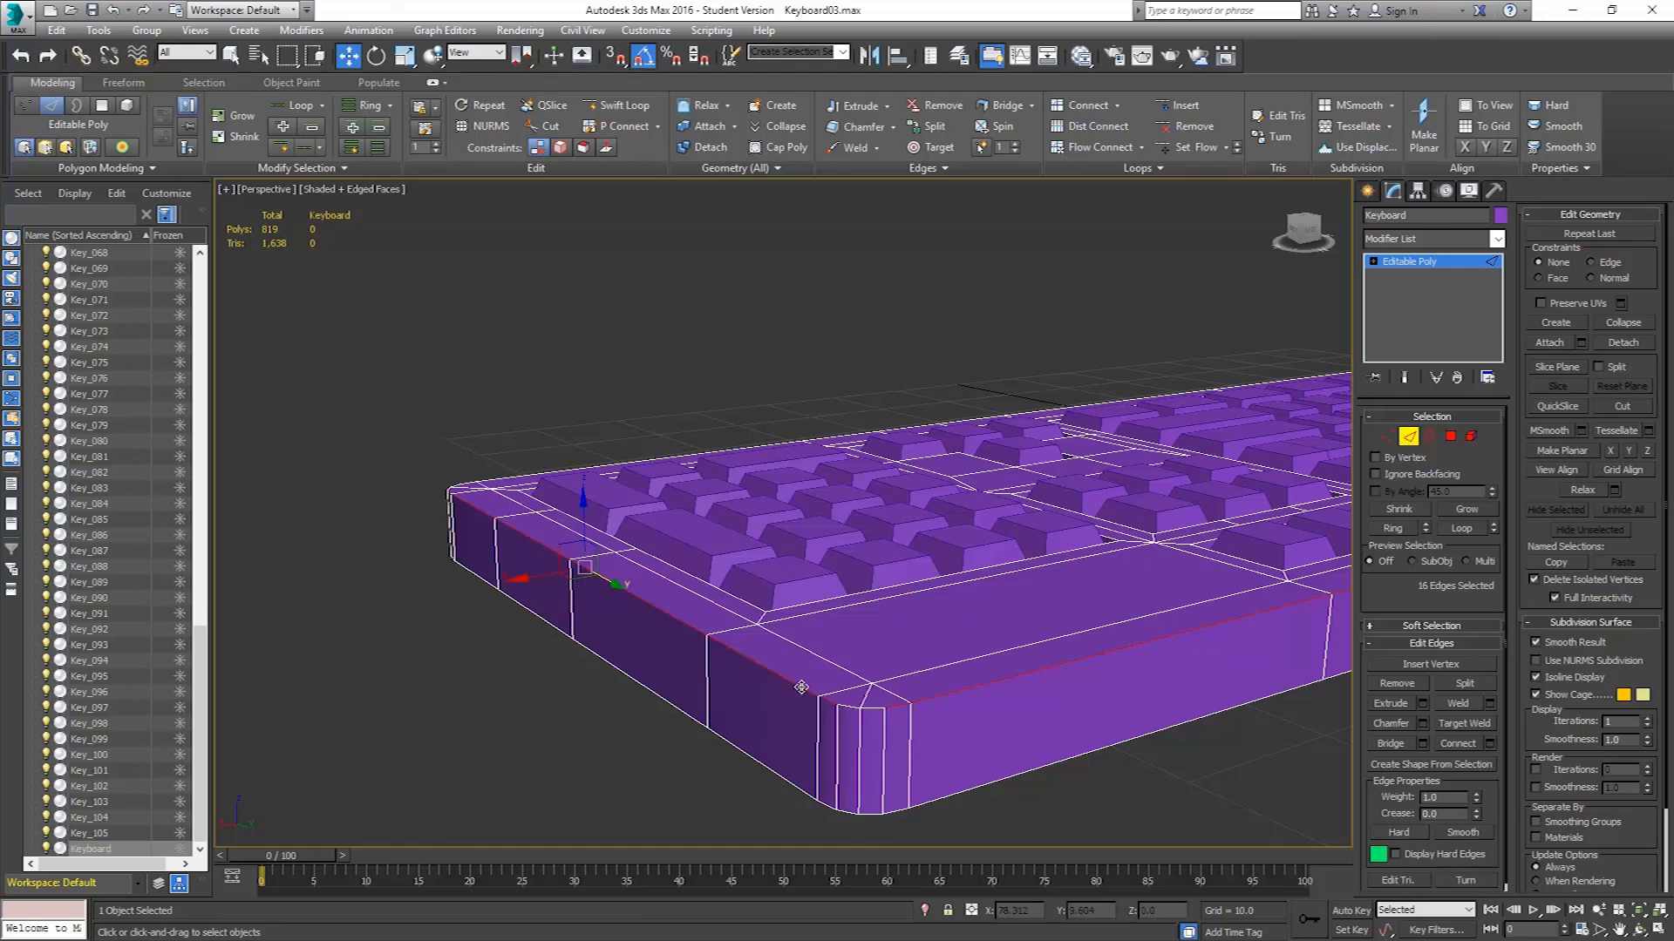
pyautogui.keyDown('alt'); pyautogui.moveTo(618, 512); pyautogui.dragTo(627, 567, button='middle'); pyautogui.keyUp('alt')
pyautogui.keyDown('ctrl'); pyautogui.doubleClick(547, 390); pyautogui.keyUp('ctrl')
pyautogui.scroll(-5, 1169, 514)
pyautogui.moveTo(1173, 516); pyautogui.dragTo(445, 625, button='middle')
pyautogui.keyDown('ctrl'); pyautogui.doubleClick(774, 355); pyautogui.keyUp('ctrl')
pyautogui.scroll(8, 851, 474)
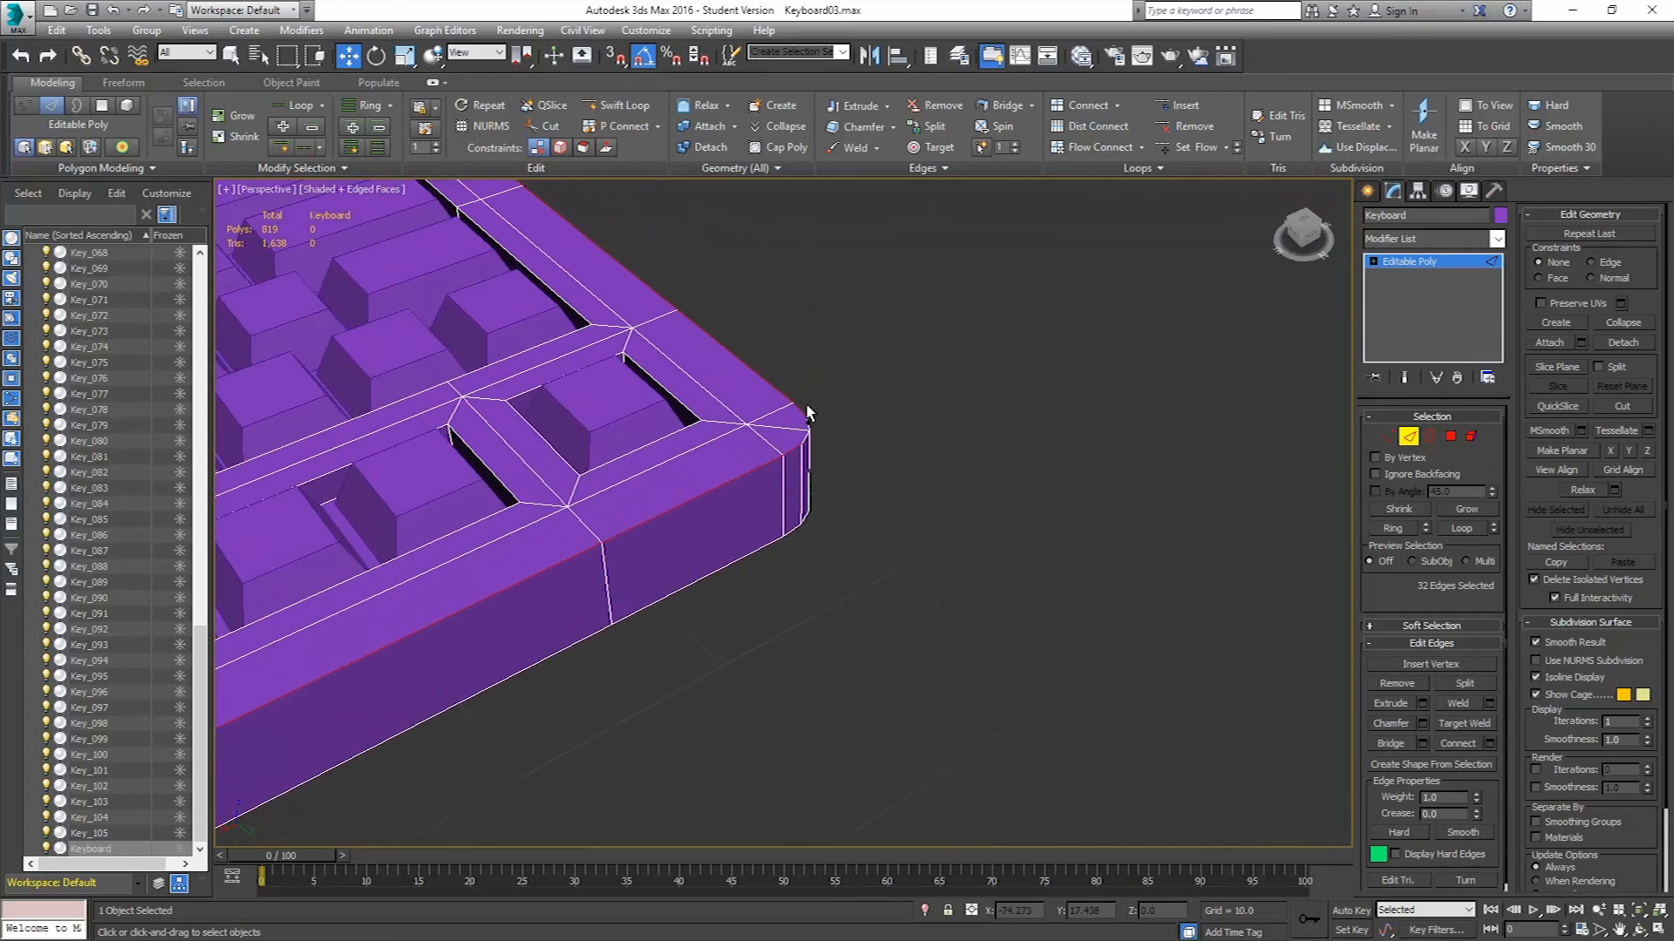
pyautogui.scroll(4, 811, 433)
pyautogui.keyDown('ctrl'); pyautogui.click(814, 454); pyautogui.keyUp('ctrl')
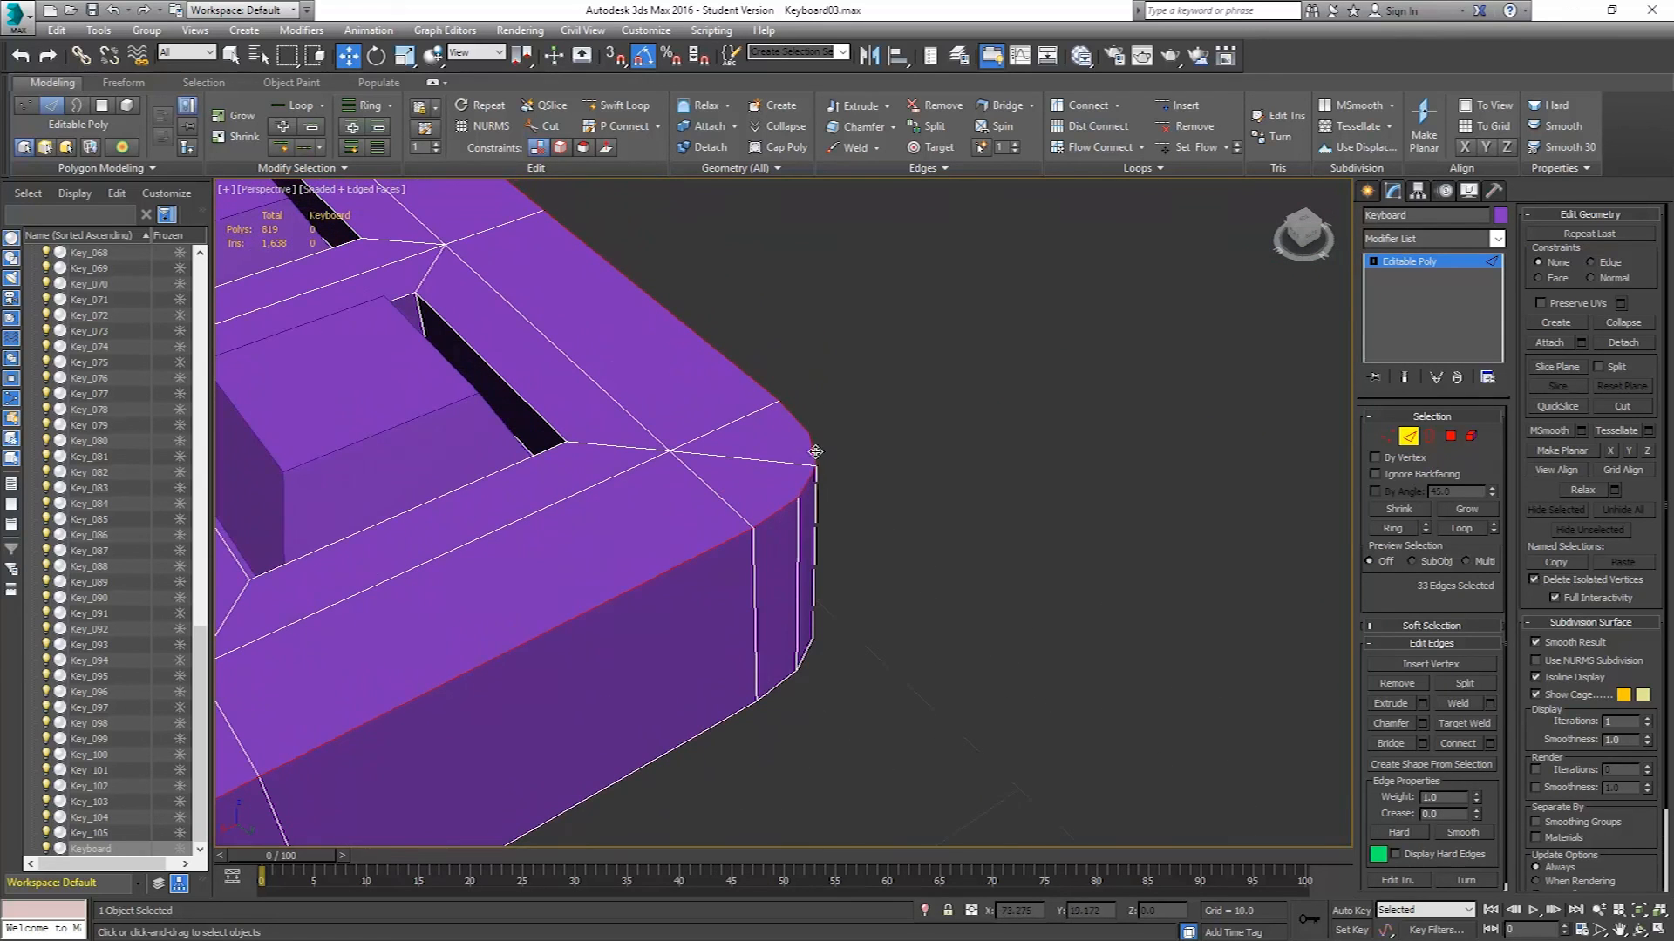
pyautogui.scroll(-7, 680, 495)
pyautogui.moveTo(540, 584); pyautogui.dragTo(765, 456, button='middle')
pyautogui.moveTo(601, 554); pyautogui.dragTo(986, 438, button='middle')
pyautogui.moveTo(663, 623); pyautogui.dragTo(985, 453, button='middle')
pyautogui.moveTo(741, 601); pyautogui.dragTo(1070, 428, button='middle')
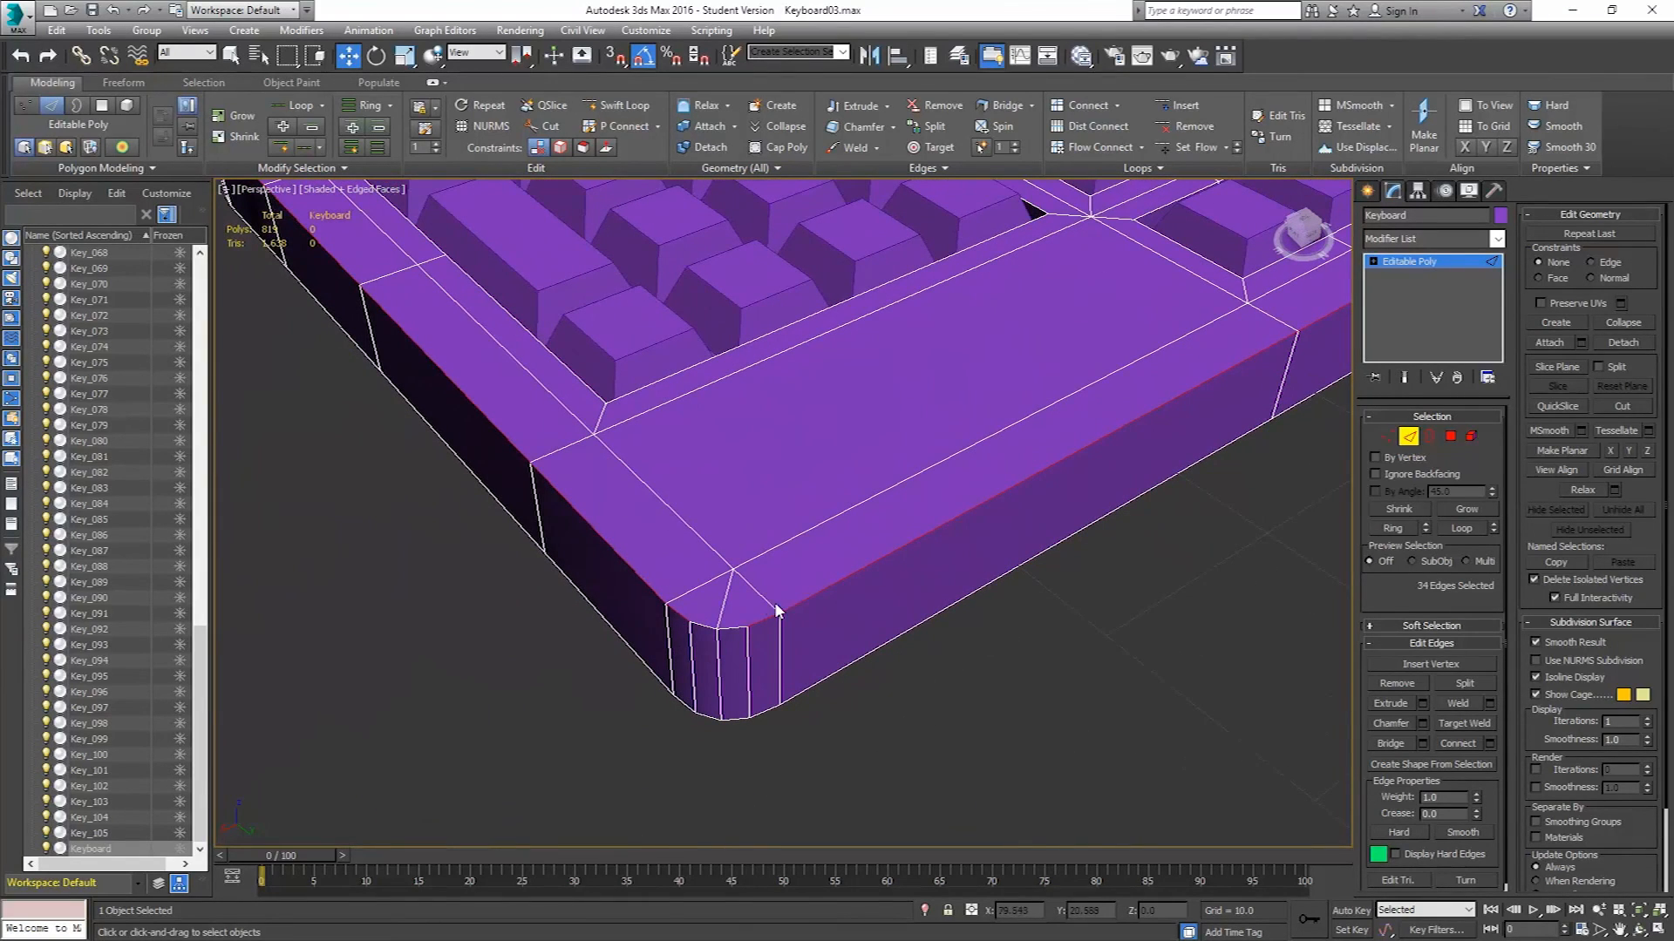
pyautogui.keyDown('ctrl'); pyautogui.click(735, 628); pyautogui.keyUp('ctrl')
pyautogui.keyDown('ctrl'); pyautogui.click(711, 626); pyautogui.keyUp('ctrl')
pyautogui.keyDown('alt'); pyautogui.moveTo(561, 558); pyautogui.dragTo(558, 497, button='middle'); pyautogui.keyUp('alt')
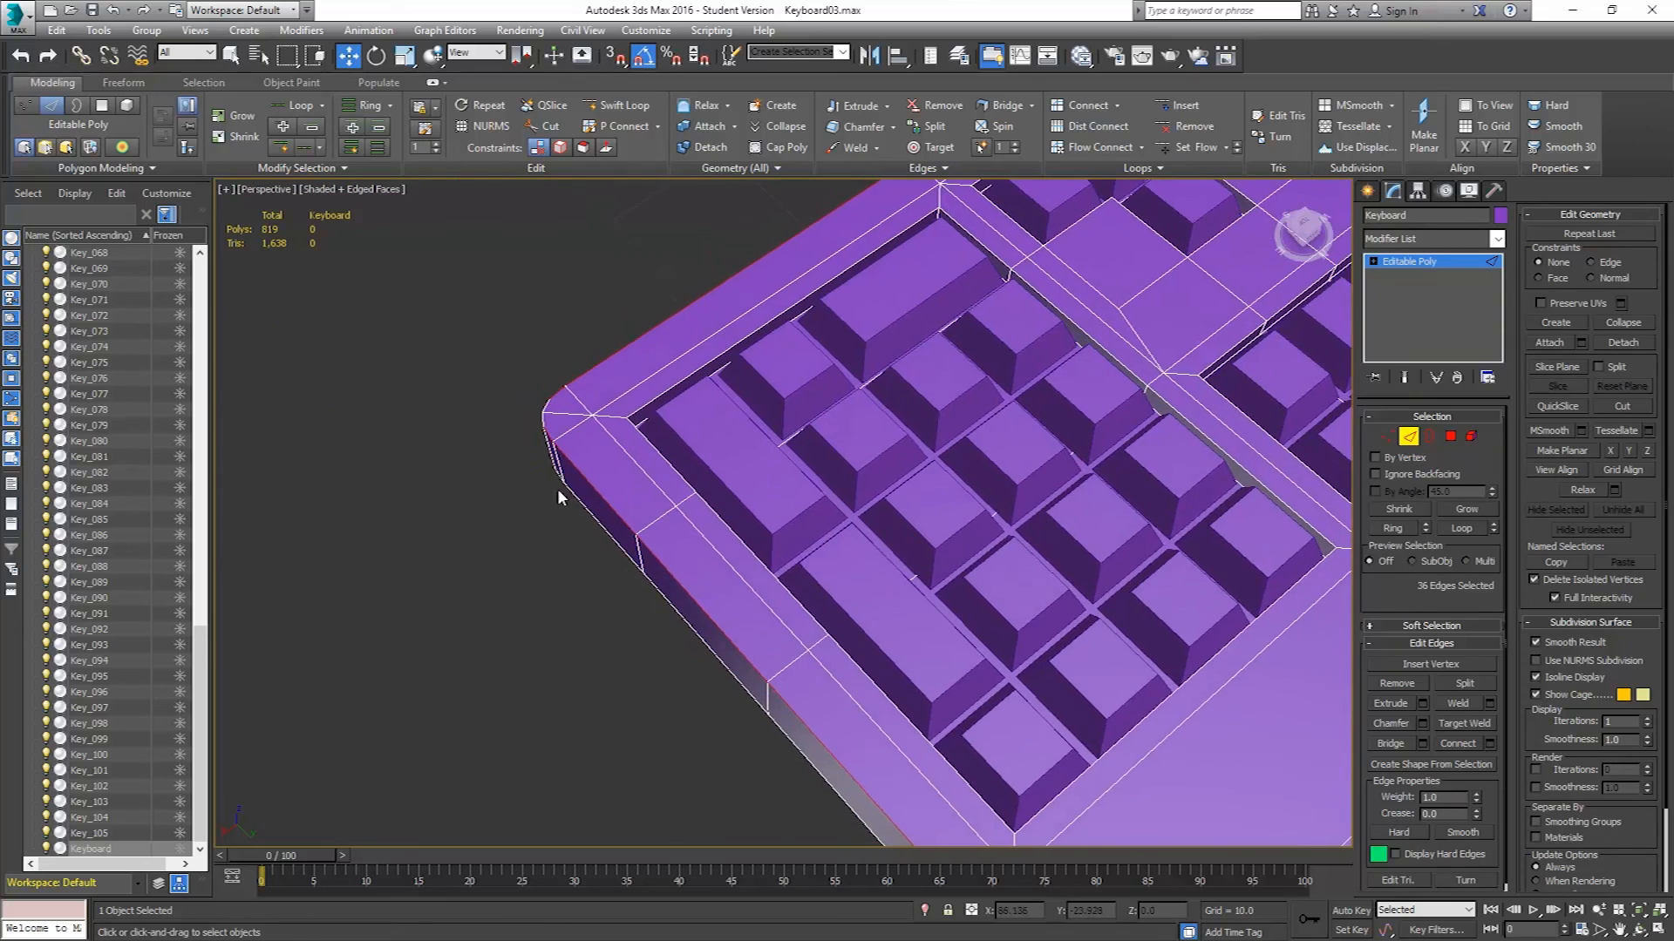
pyautogui.scroll(9, 541, 441)
pyautogui.keyDown('ctrl'); pyautogui.click(599, 307); pyautogui.keyUp('ctrl')
pyautogui.keyDown('ctrl'); pyautogui.click(611, 244); pyautogui.keyUp('ctrl')
pyautogui.scroll(-9, 791, 369)
pyautogui.scroll(-5, 962, 406)
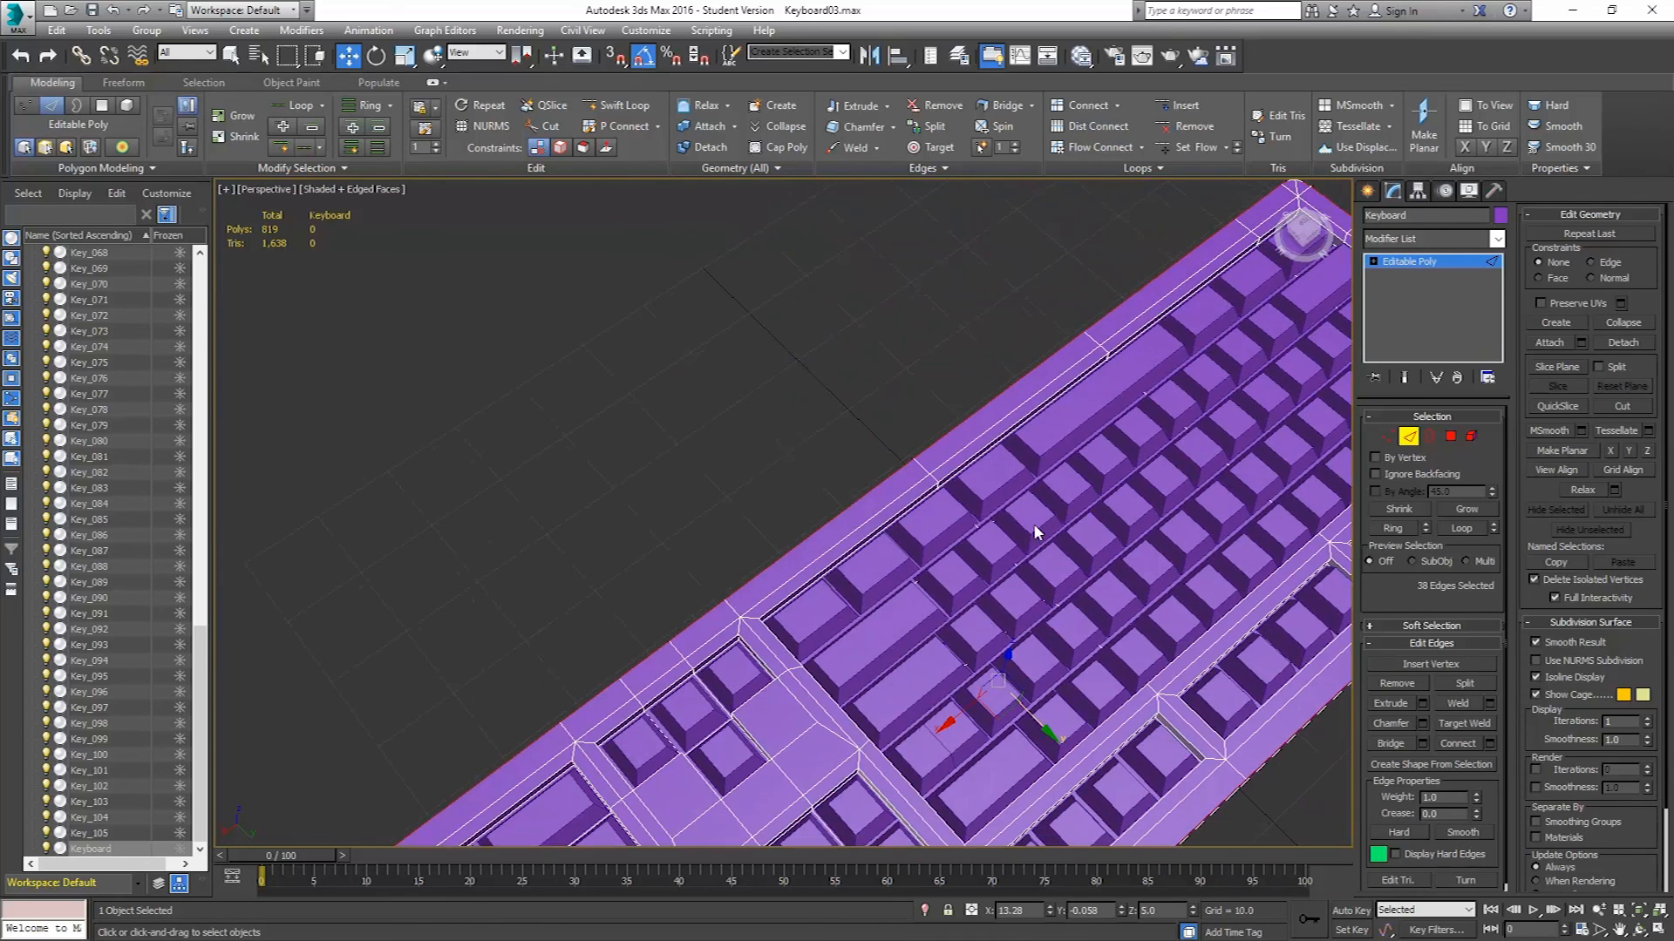
pyautogui.scroll(10, 924, 288)
pyautogui.scroll(3, 985, 301)
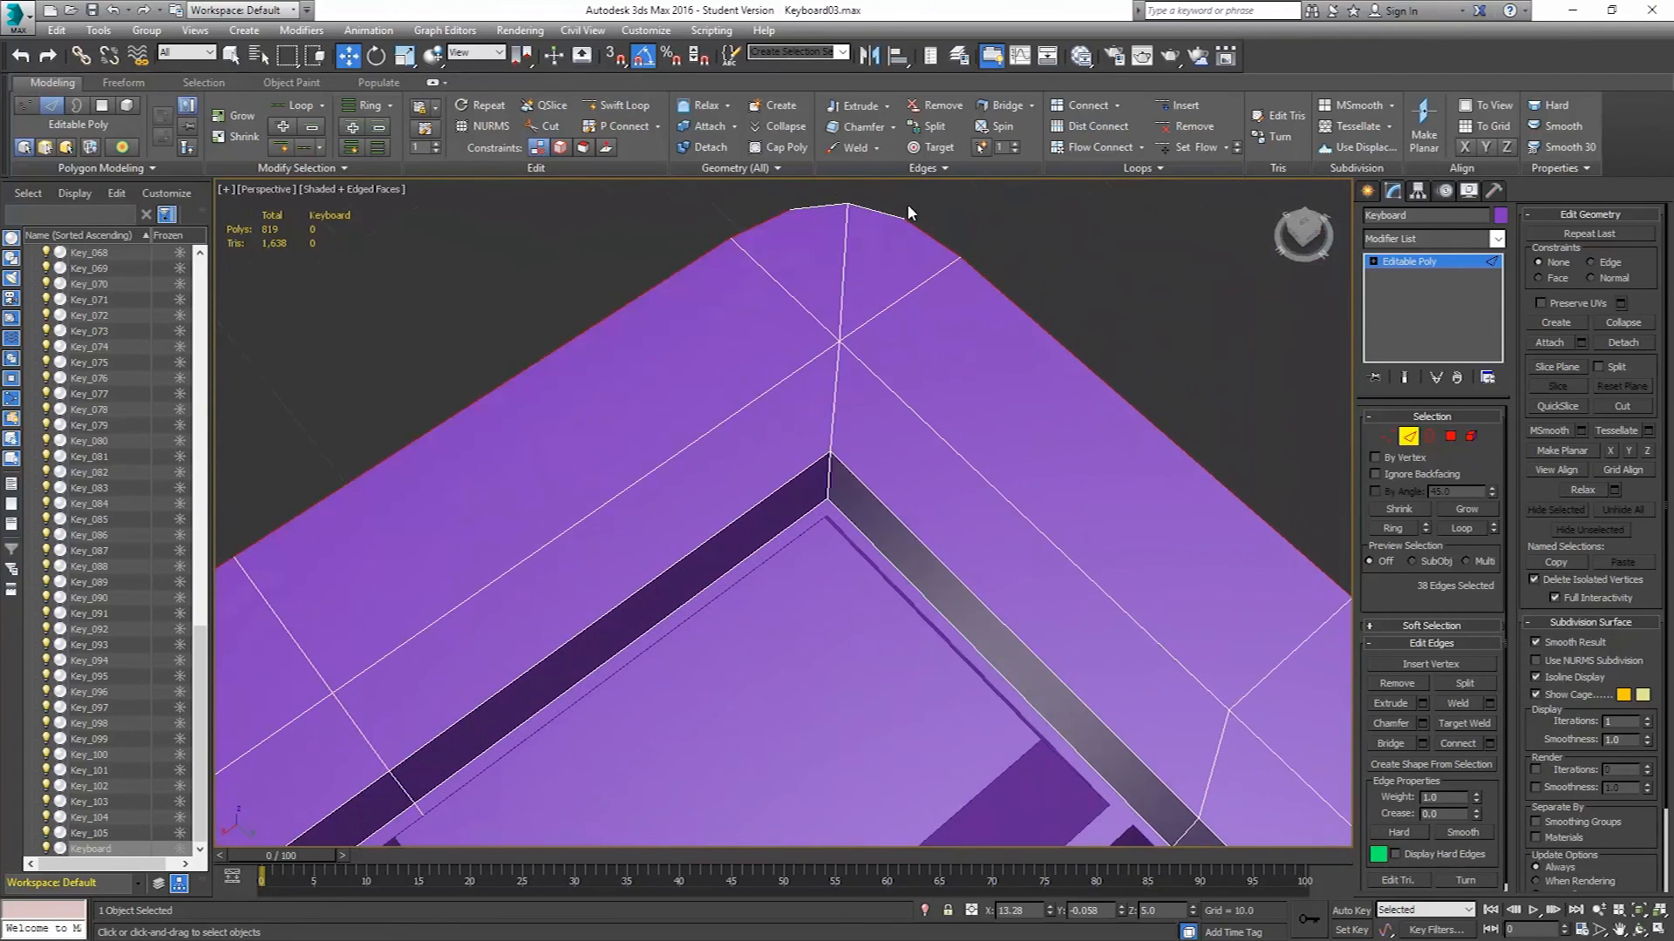
pyautogui.keyDown('ctrl'); pyautogui.click(873, 211); pyautogui.keyUp('ctrl')
pyautogui.keyDown('ctrl'); pyautogui.click(814, 207); pyautogui.keyUp('ctrl')
pyautogui.scroll(-6, 1079, 541)
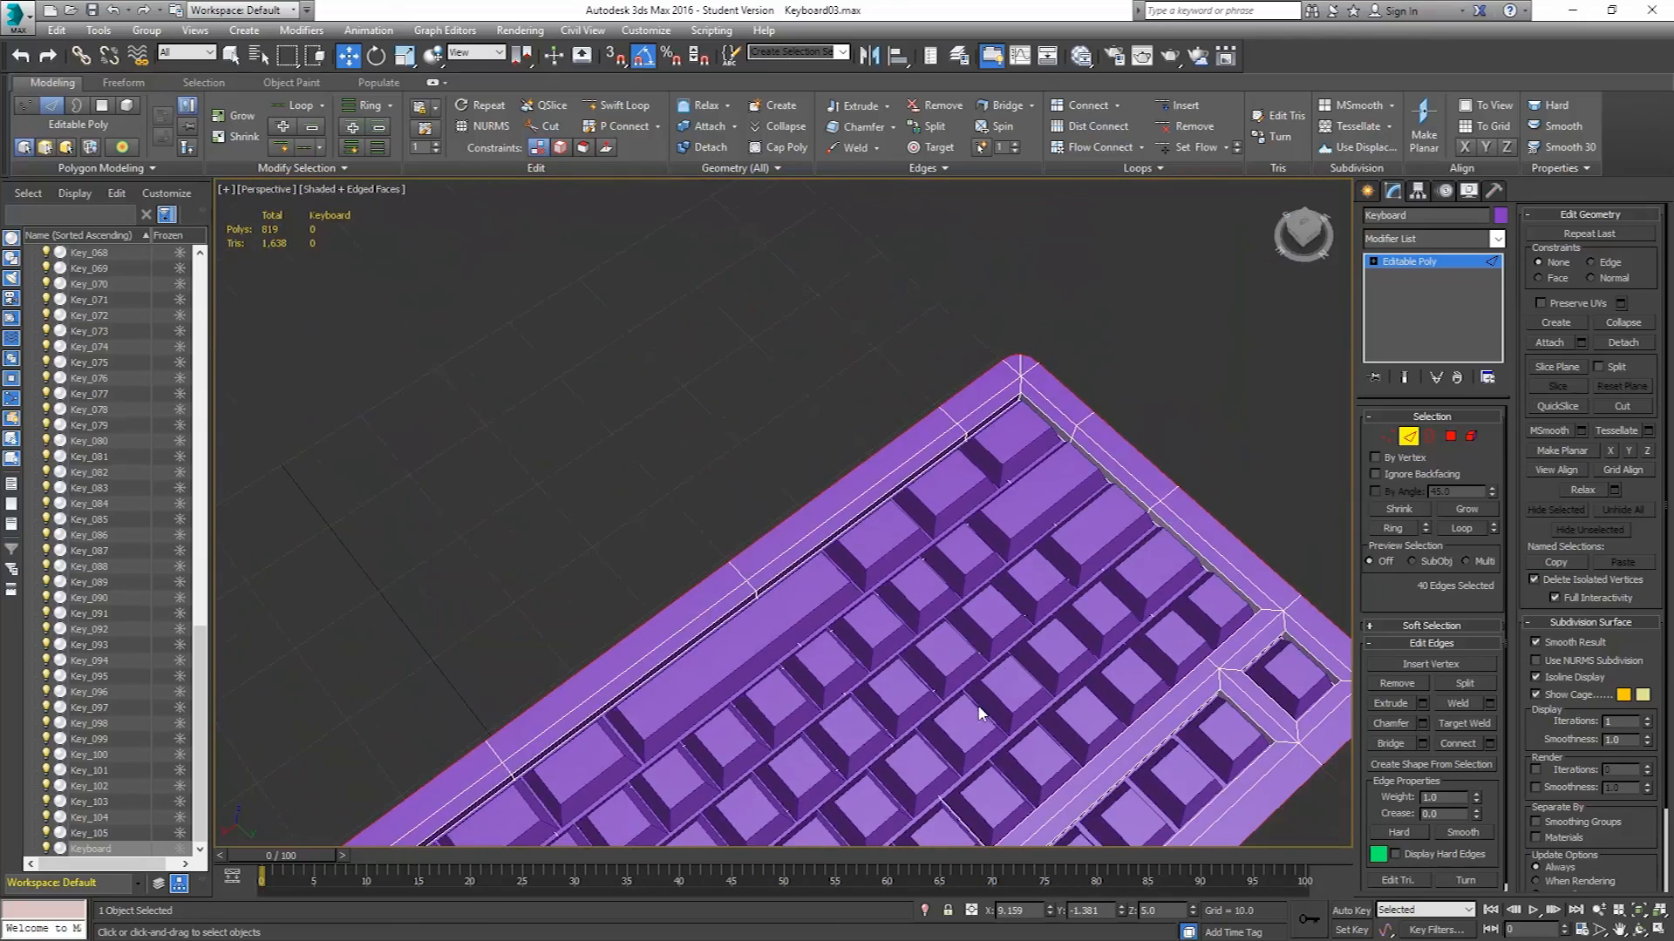
pyautogui.moveTo(979, 707); pyautogui.dragTo(1000, 301, button='middle')
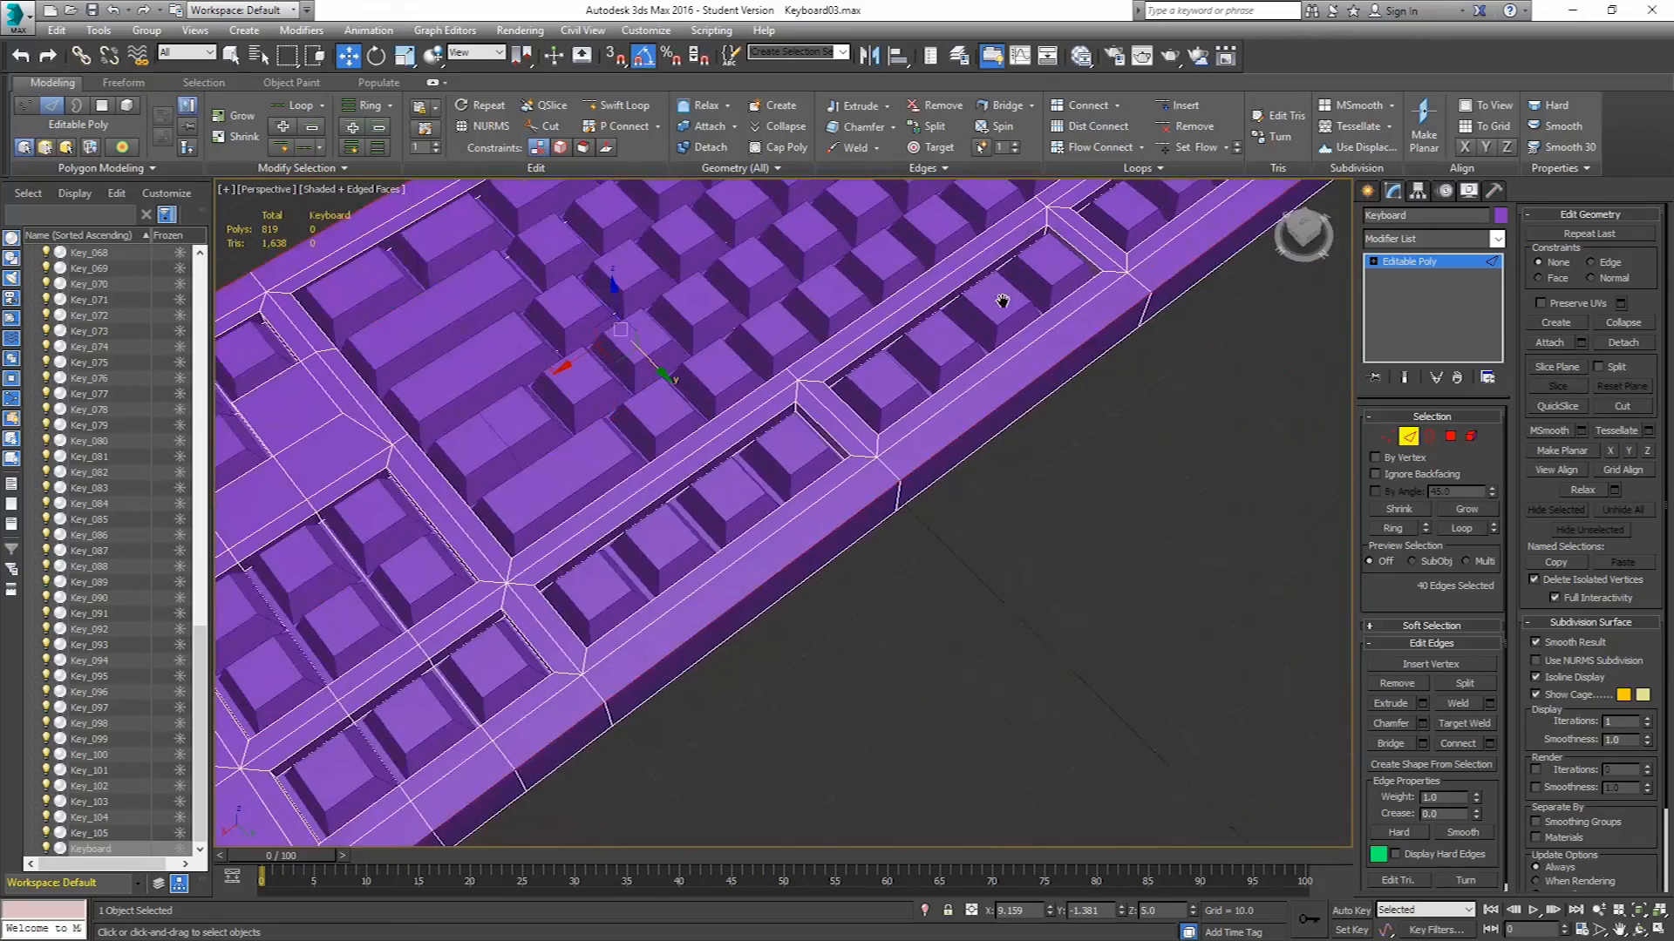
pyautogui.moveTo(760, 596); pyautogui.dragTo(1247, 269, button='middle')
pyautogui.scroll(4, 814, 641)
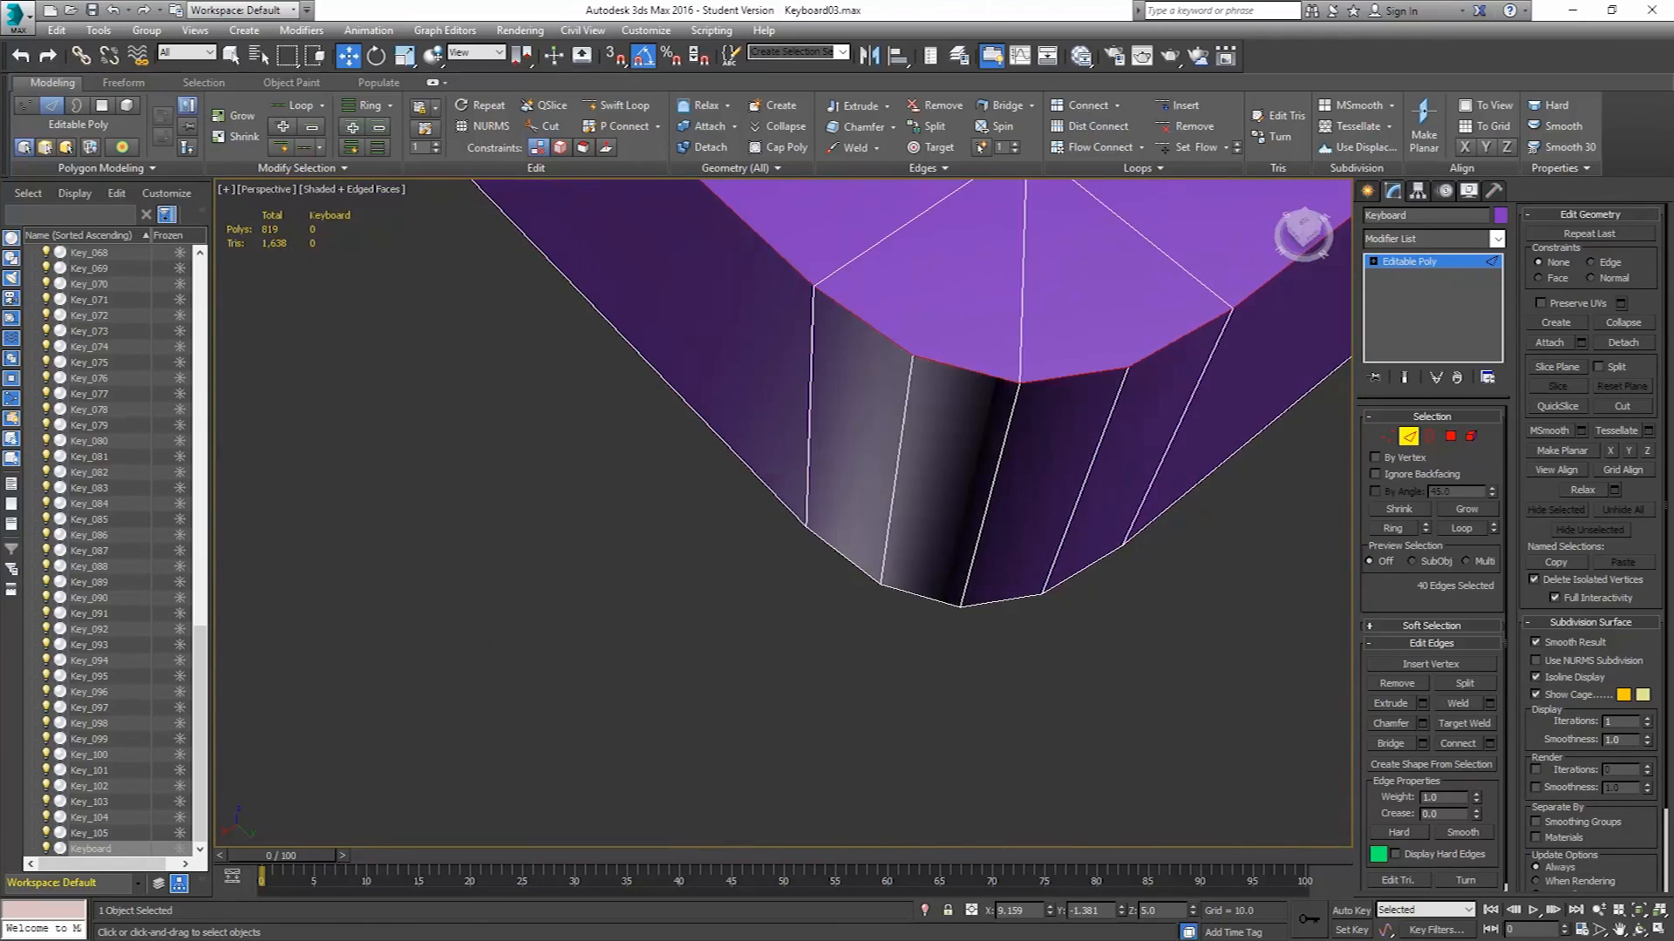
pyautogui.scroll(-3, 784, 662)
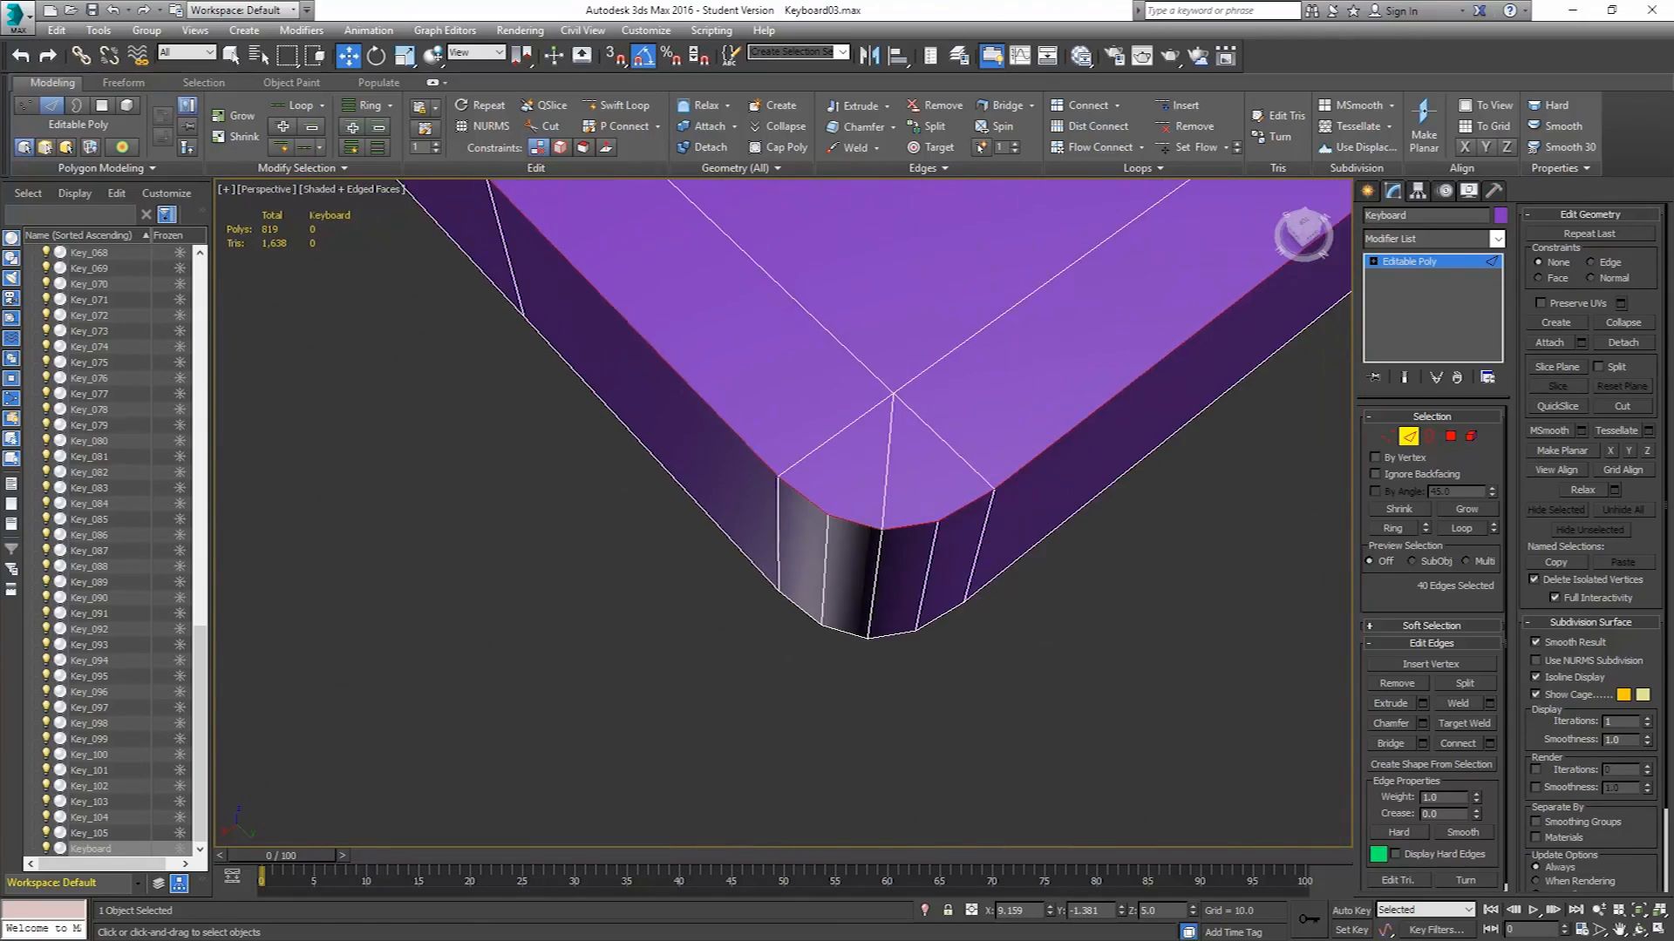
# Chamfer the selected border edges with an amount of 1.0 and 4 segments.
pyautogui.click(1423, 724)
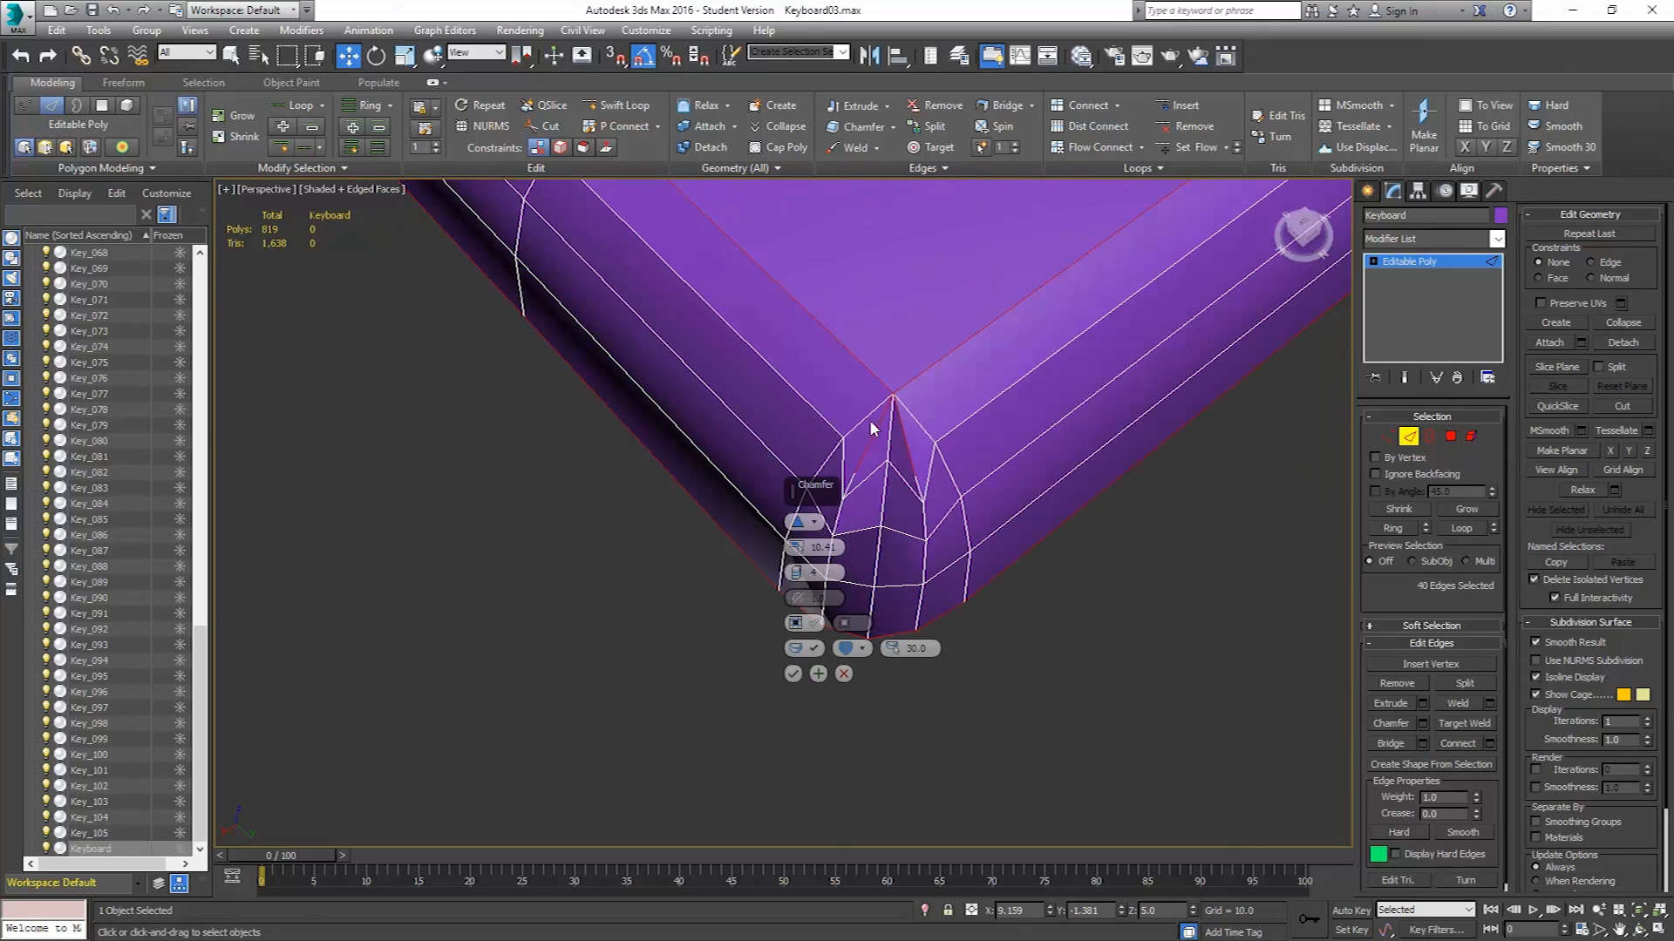
pyautogui.moveTo(795, 548); pyautogui.dragTo(800, 615)
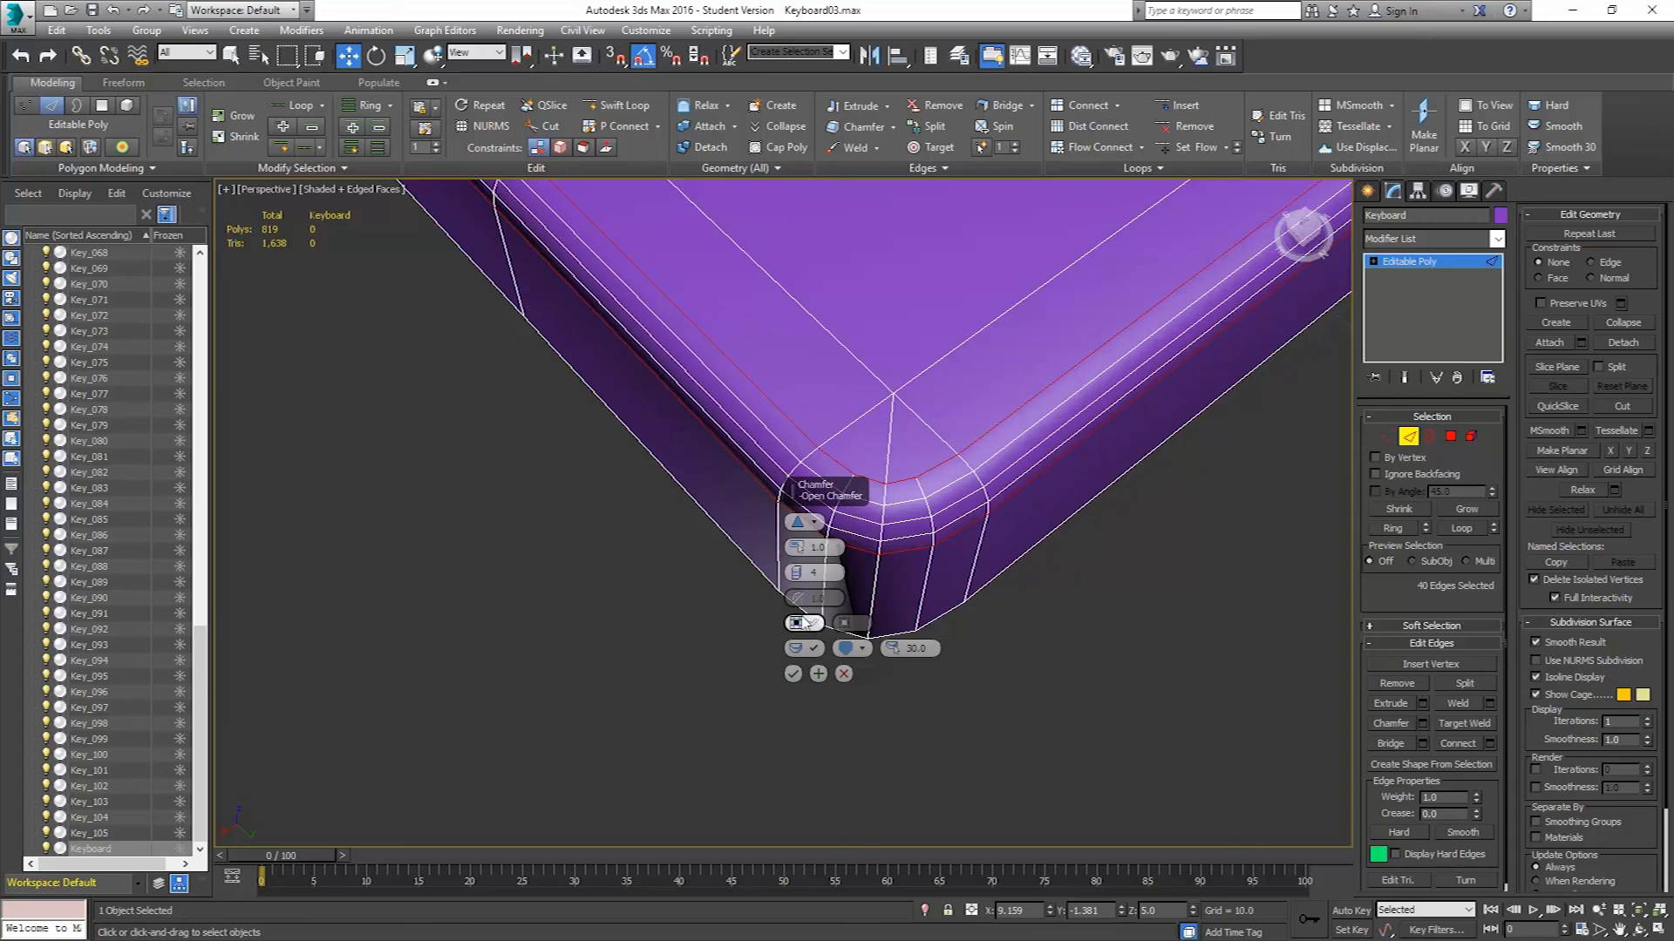
pyautogui.scroll(-5, 1094, 500)
pyautogui.moveTo(1094, 500); pyautogui.dragTo(1093, 569, button='middle')
pyautogui.keyDown('alt'); pyautogui.moveTo(1107, 636); pyautogui.dragTo(1038, 495, button='middle'); pyautogui.keyUp('alt')
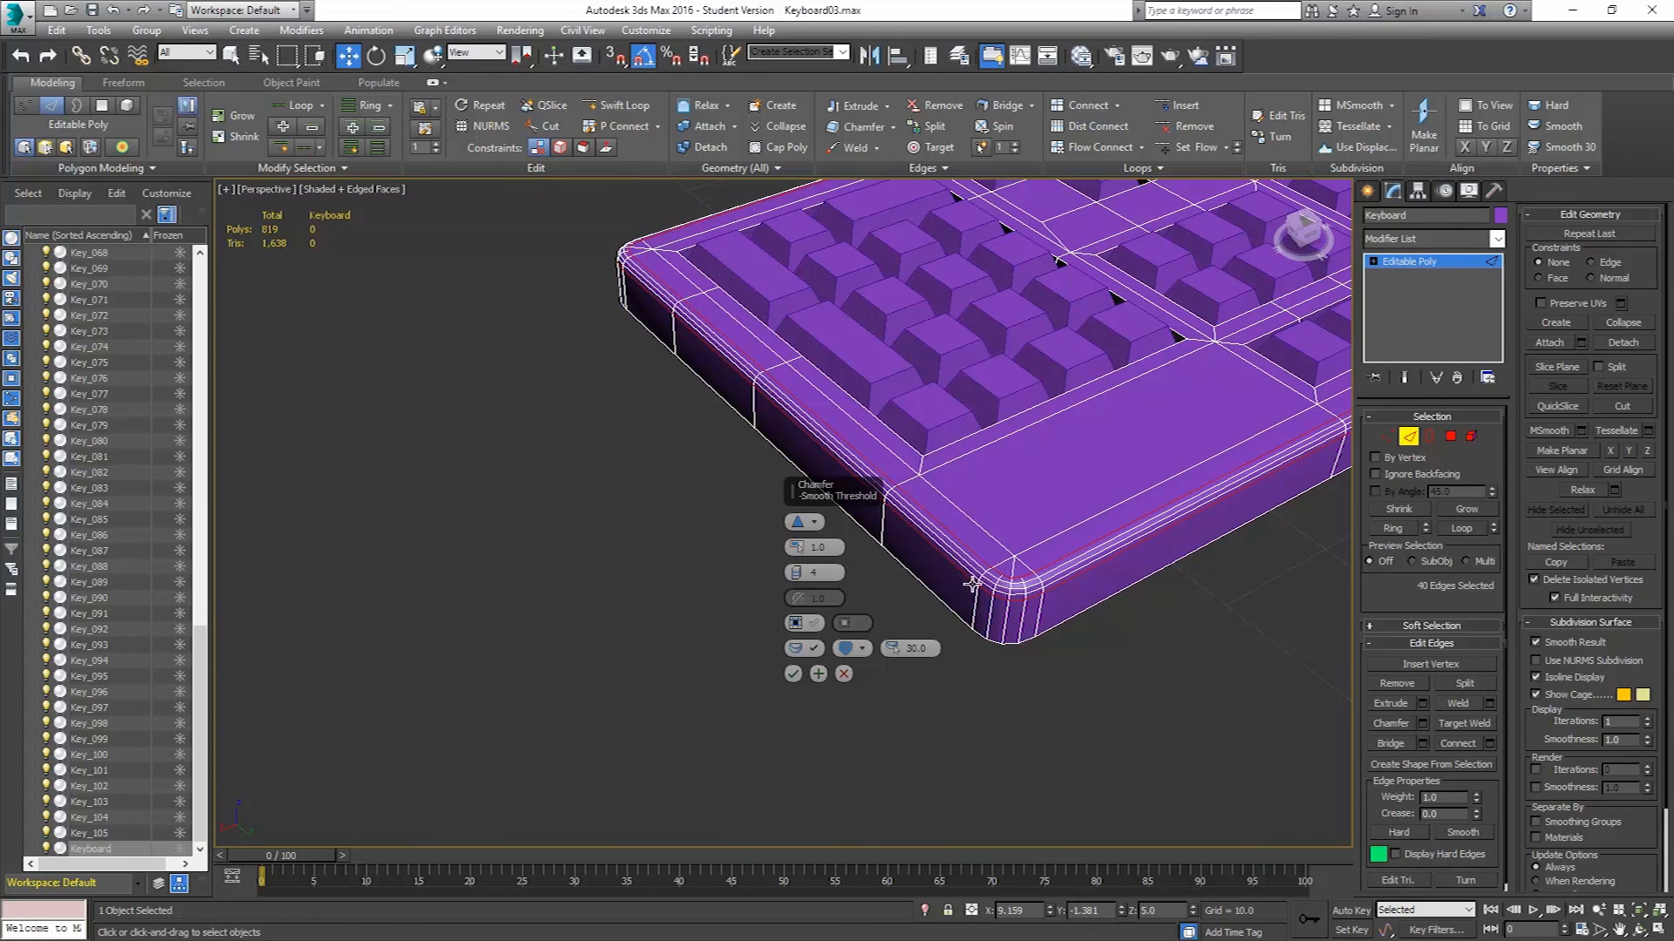
pyautogui.click(792, 674)
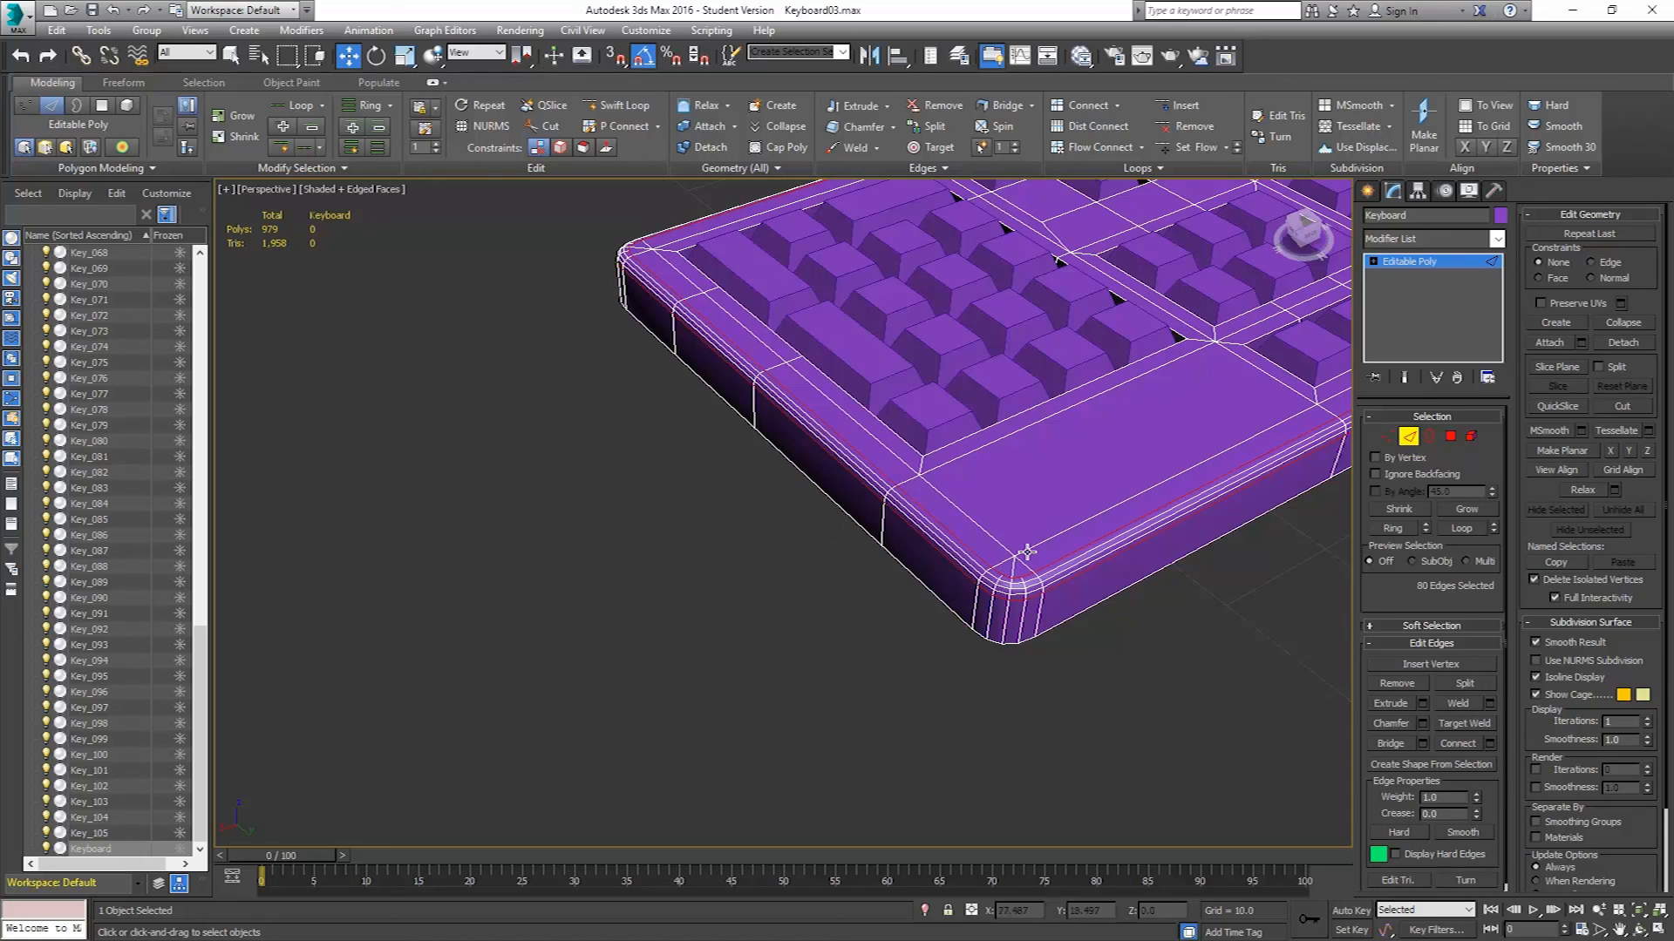
# Leave edge editing and save the scene as Keyboard04.max.
pyautogui.press('t')
pyautogui.moveTo(1099, 537); pyautogui.dragTo(852, 605, button='middle')
pyautogui.scroll(-5, 853, 605)
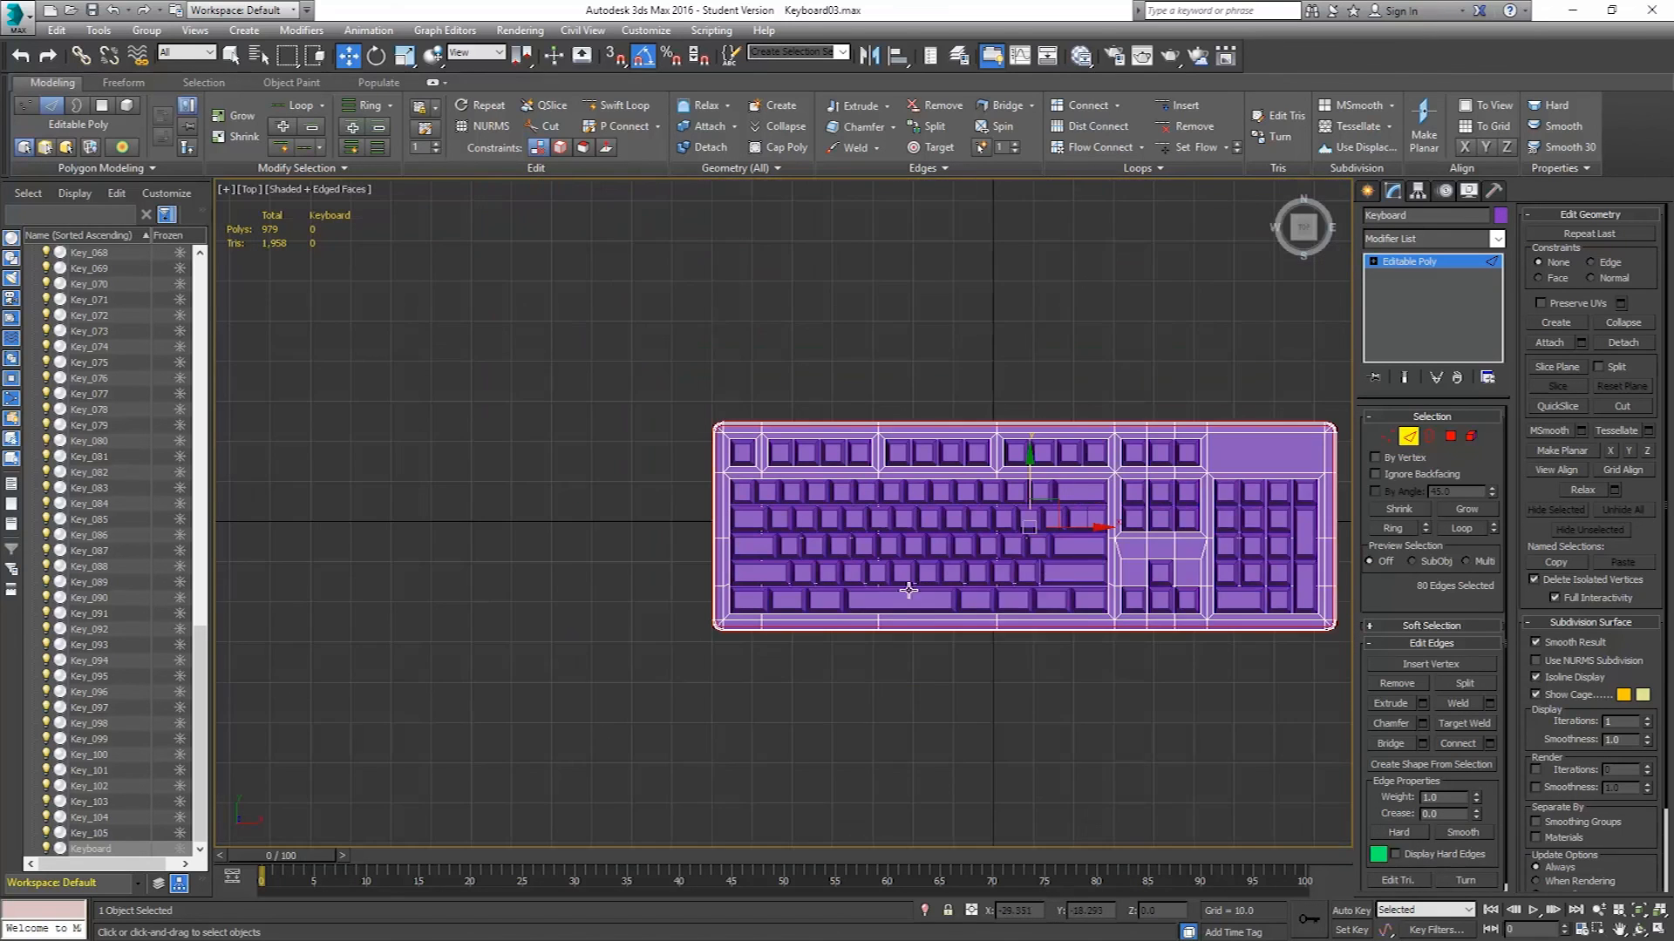
pyautogui.moveTo(1042, 557); pyautogui.dragTo(942, 552, button='middle')
pyautogui.click(1409, 437)
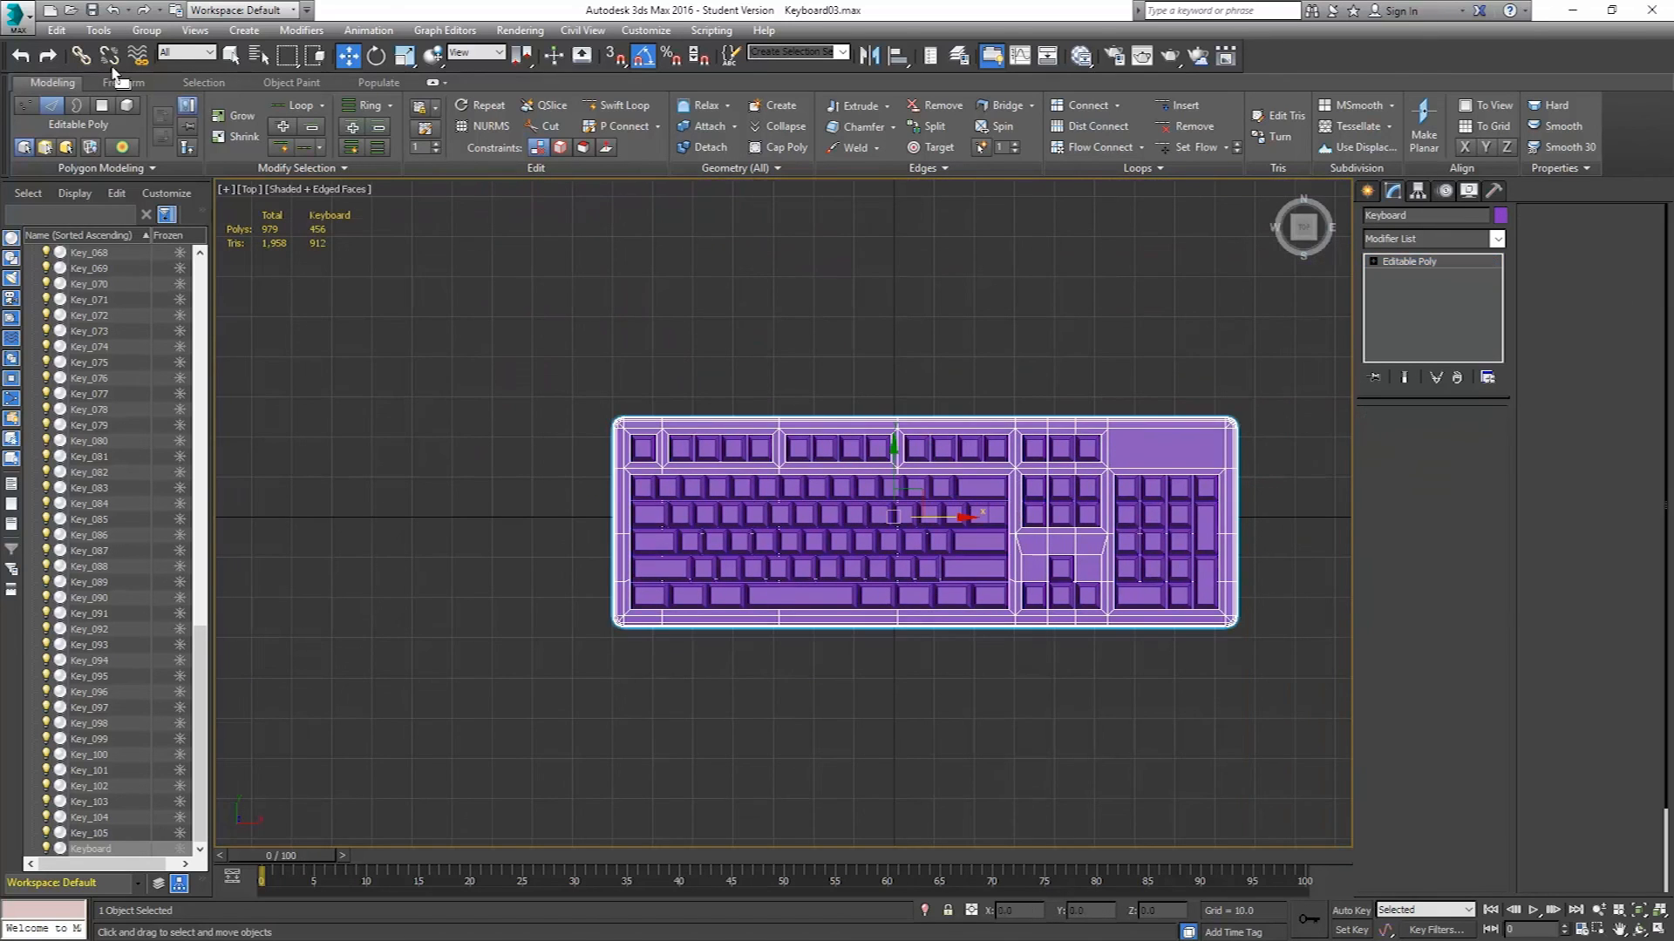
pyautogui.click(15, 22)
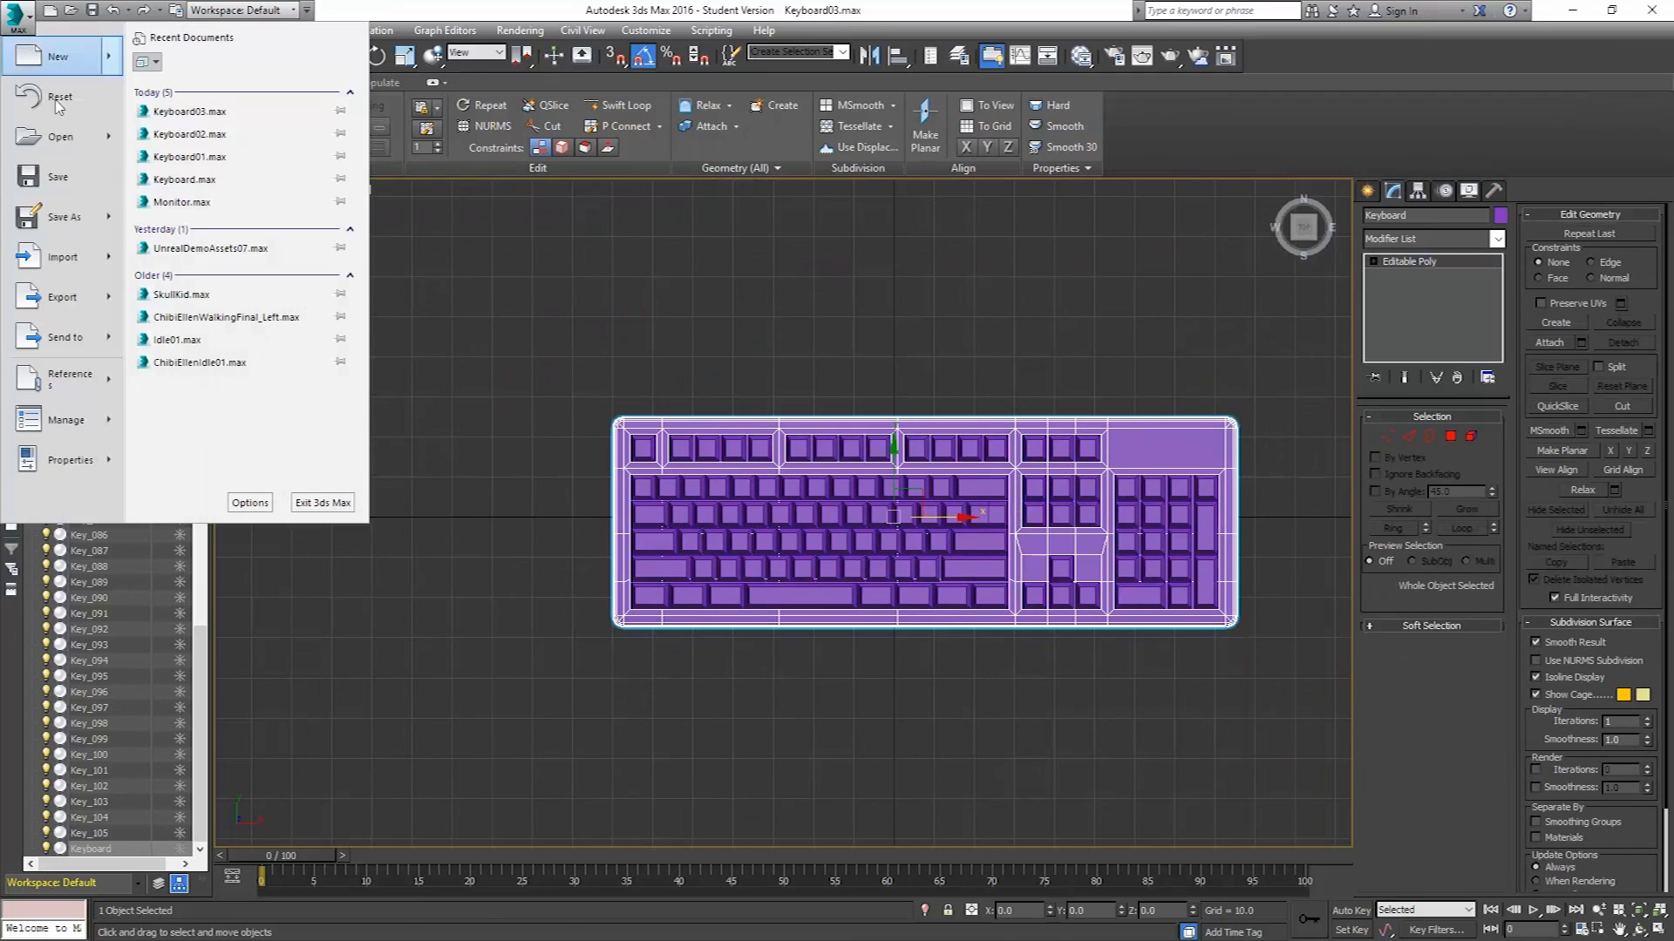
pyautogui.click(92, 216)
pyautogui.click(520, 351)
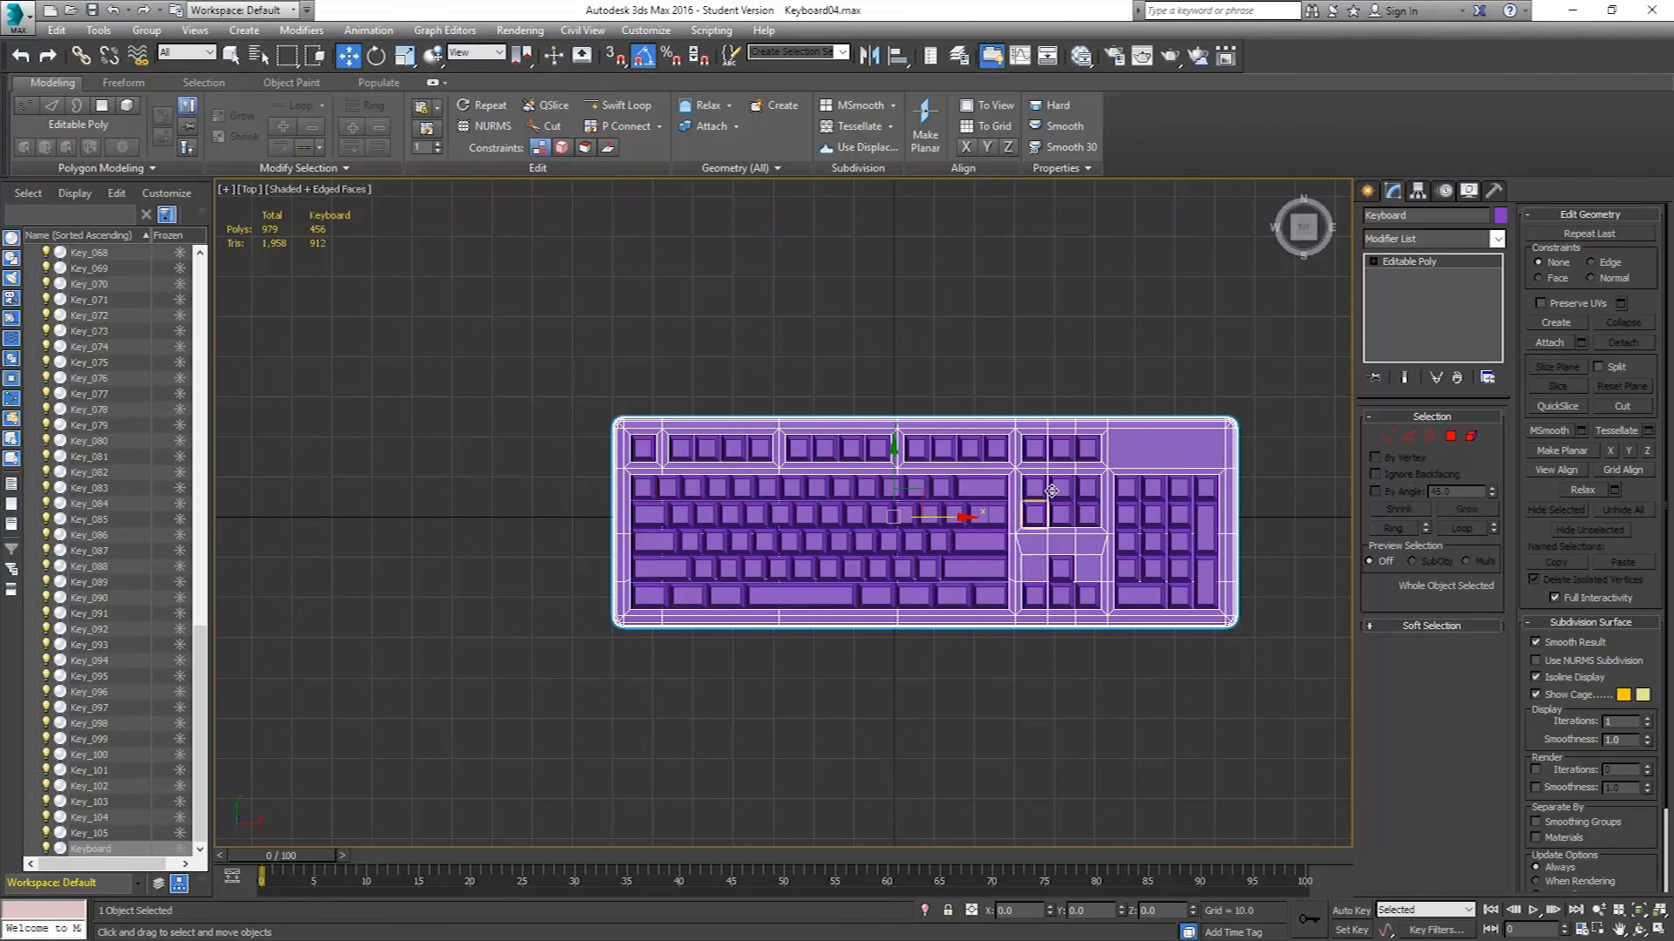
# Inspect the chamfered keyboard body from the top and in perspective view.
pyautogui.moveTo(1064, 521); pyautogui.dragTo(974, 524, button='middle')
pyautogui.scroll(3, 920, 541)
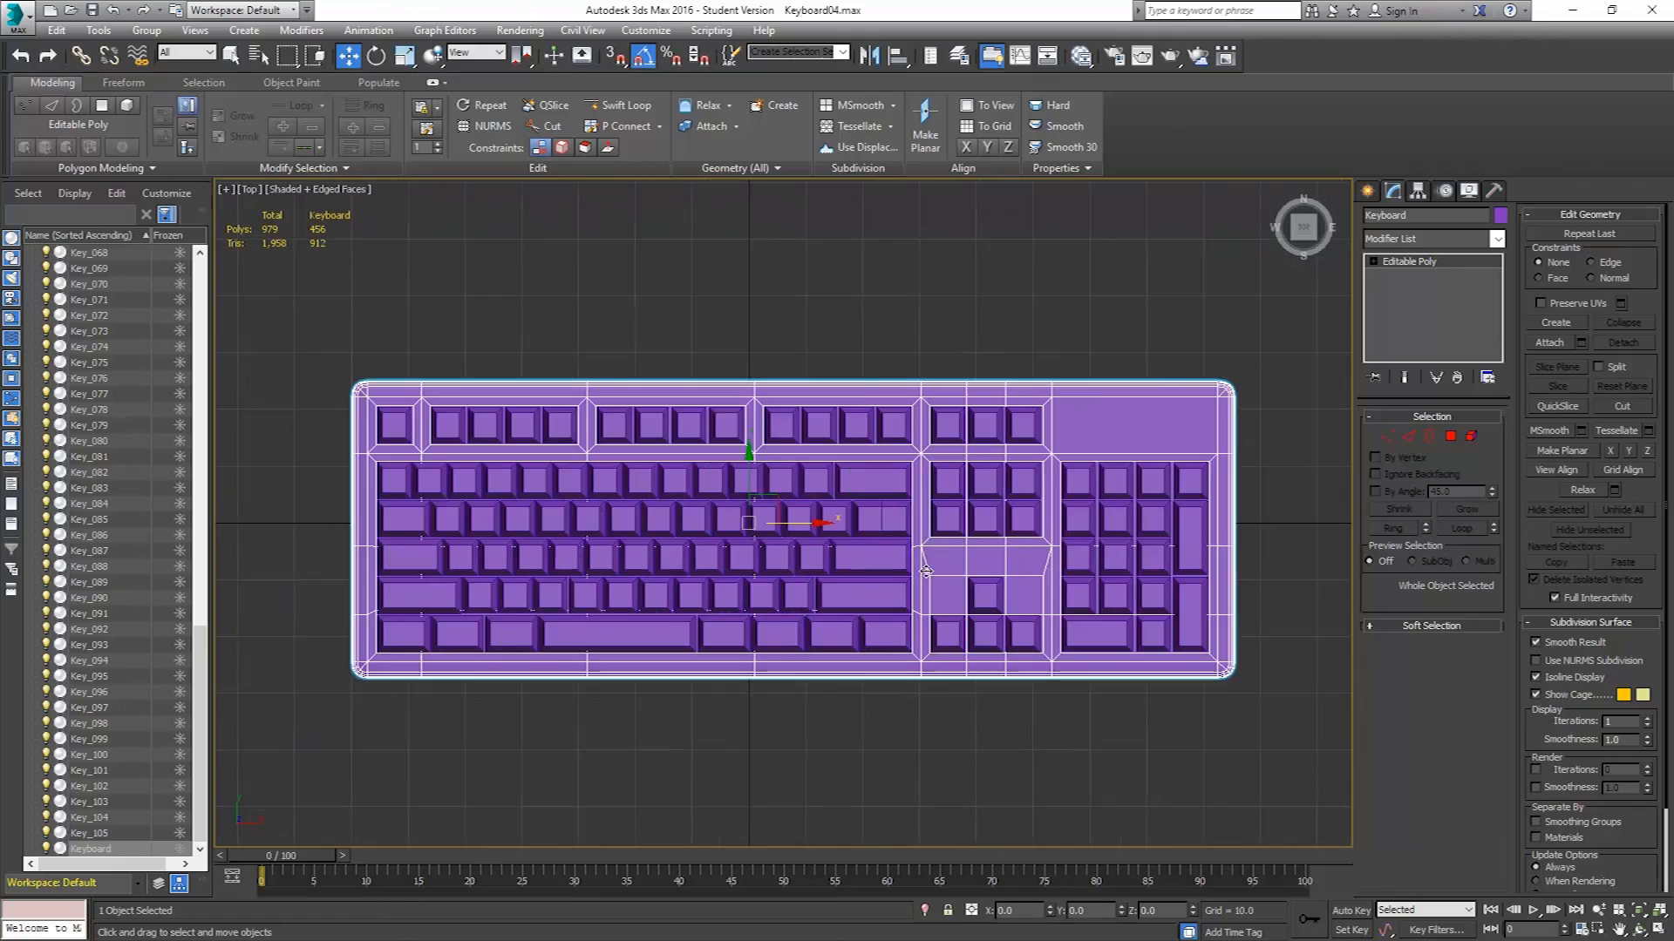
pyautogui.press('p')
pyautogui.keyDown('alt'); pyautogui.moveTo(735, 601); pyautogui.dragTo(825, 471, button='middle'); pyautogui.keyUp('alt')
pyautogui.keyDown('alt'); pyautogui.moveTo(660, 558); pyautogui.dragTo(803, 526, button='middle'); pyautogui.keyUp('alt')
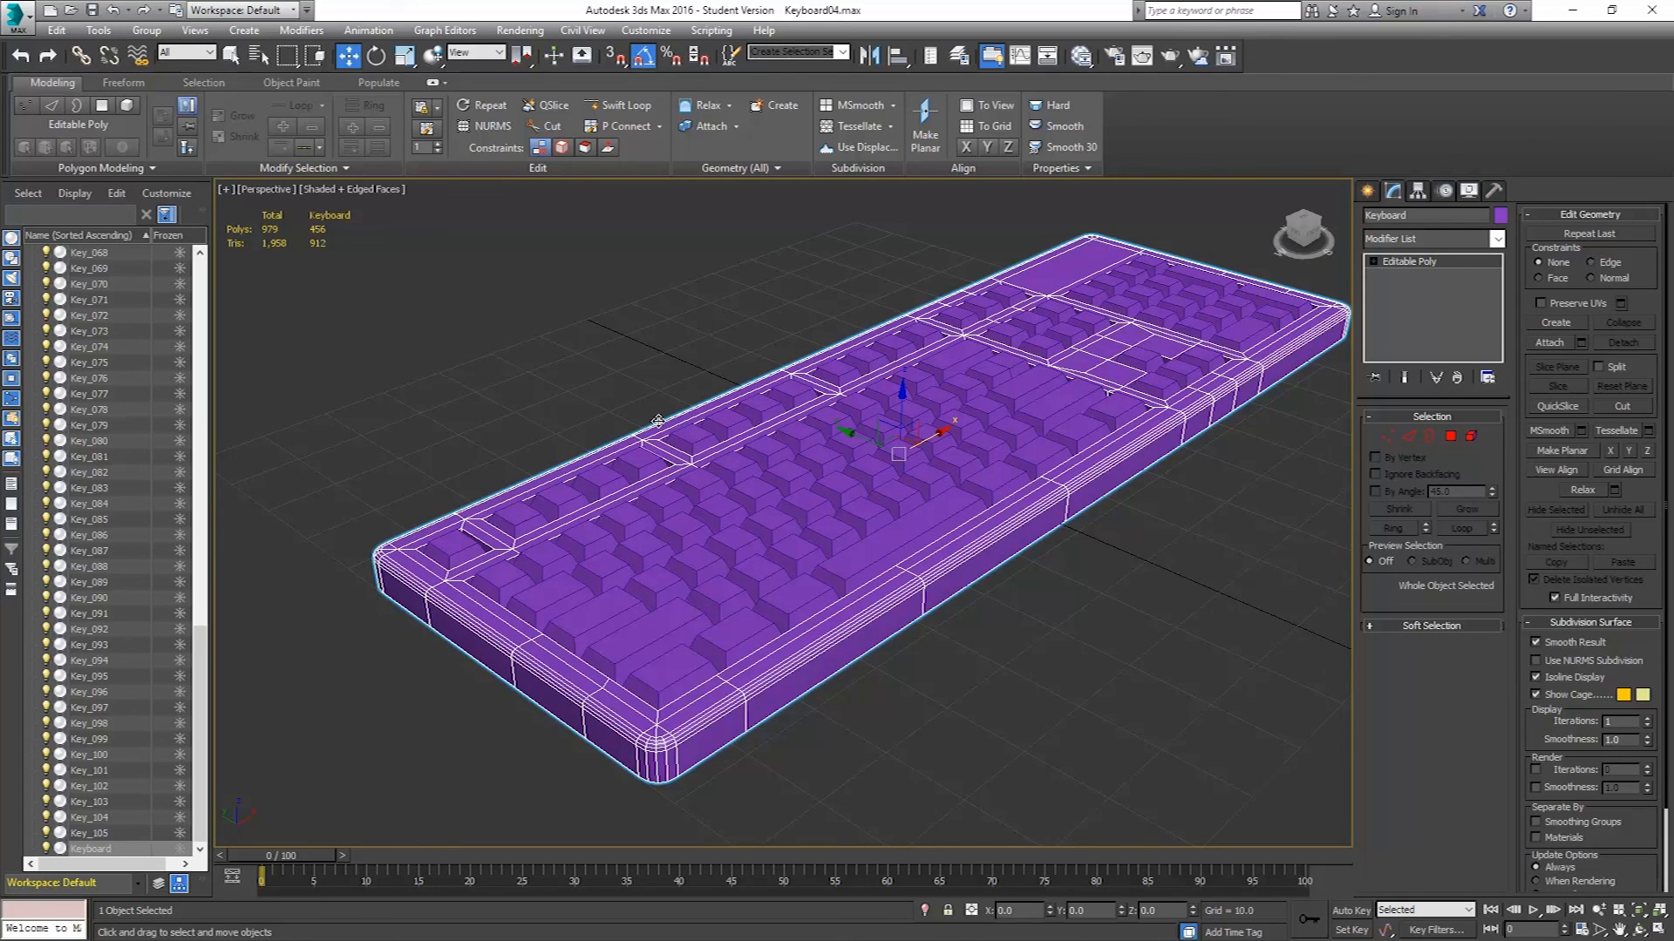
pyautogui.keyDown('alt'); pyautogui.moveTo(645, 475); pyautogui.dragTo(605, 471, button='middle'); pyautogui.keyUp('alt')
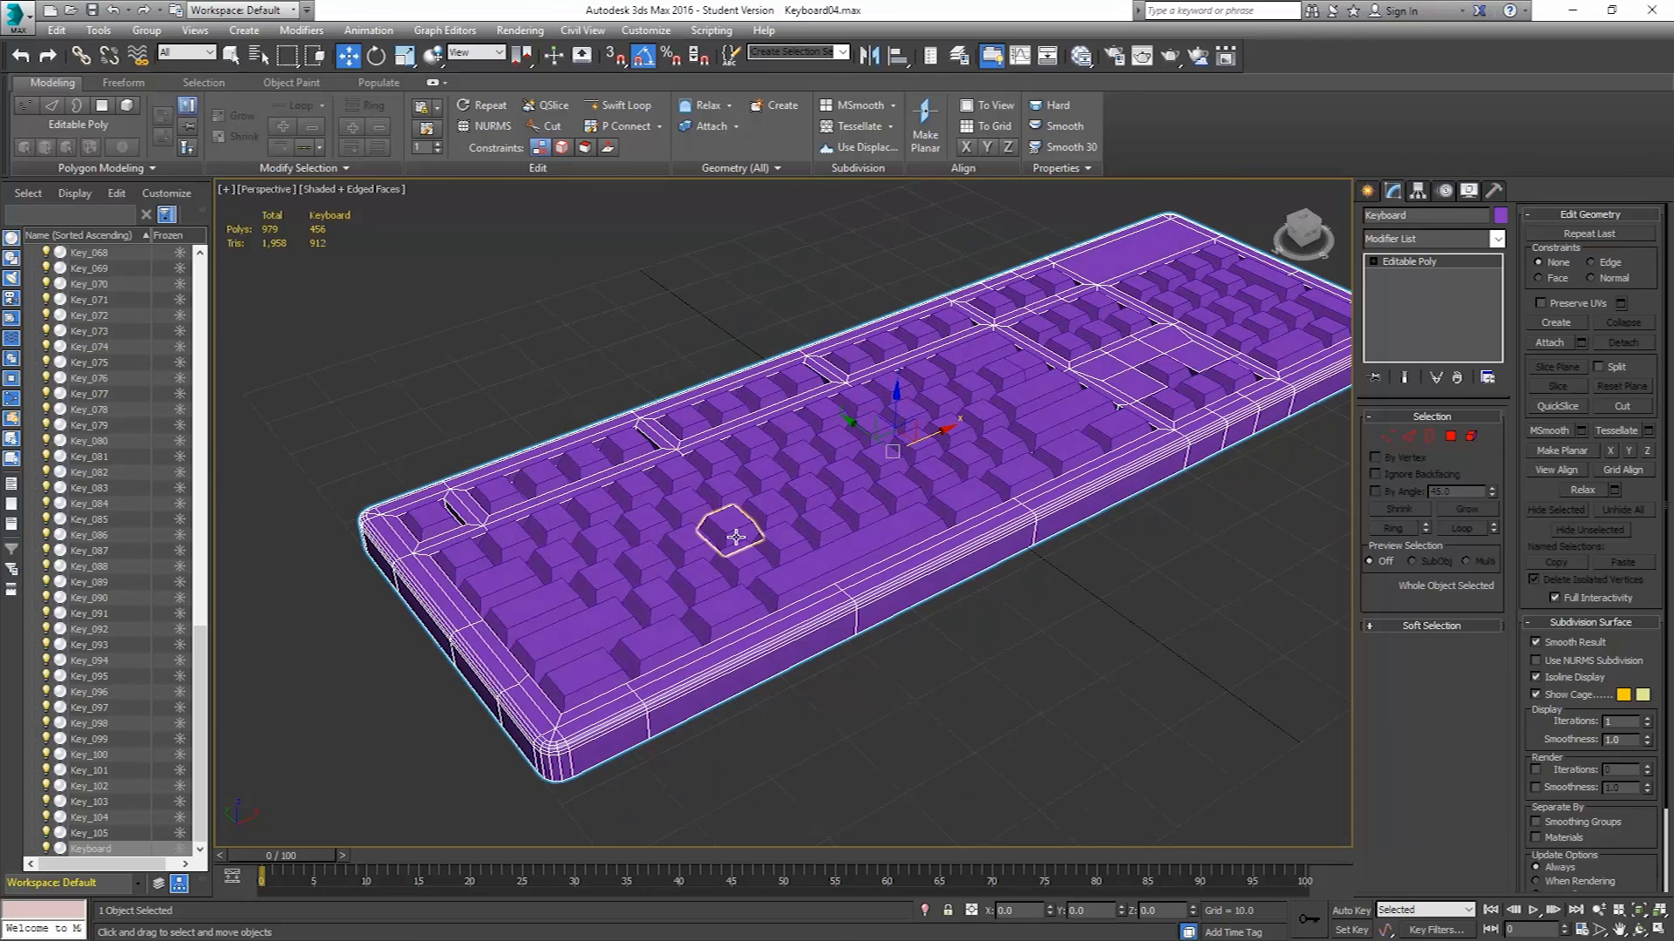
pyautogui.press('t')
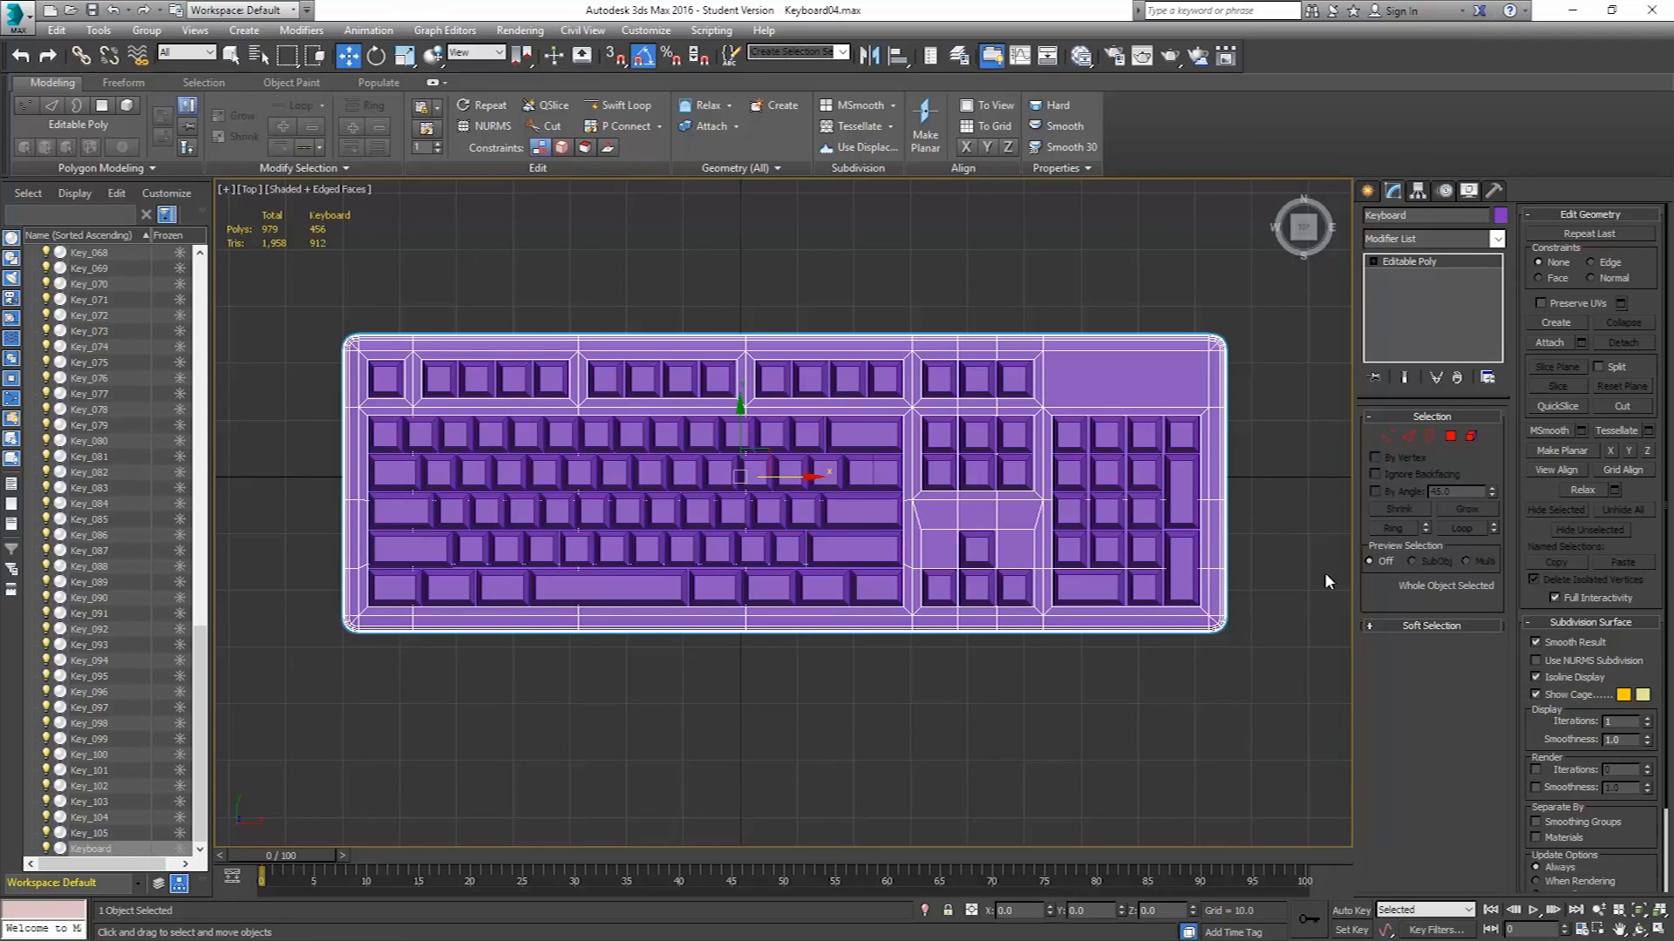
# Select the vertices along the front edge of the keyboard body in top view.
pyautogui.click(1387, 436)
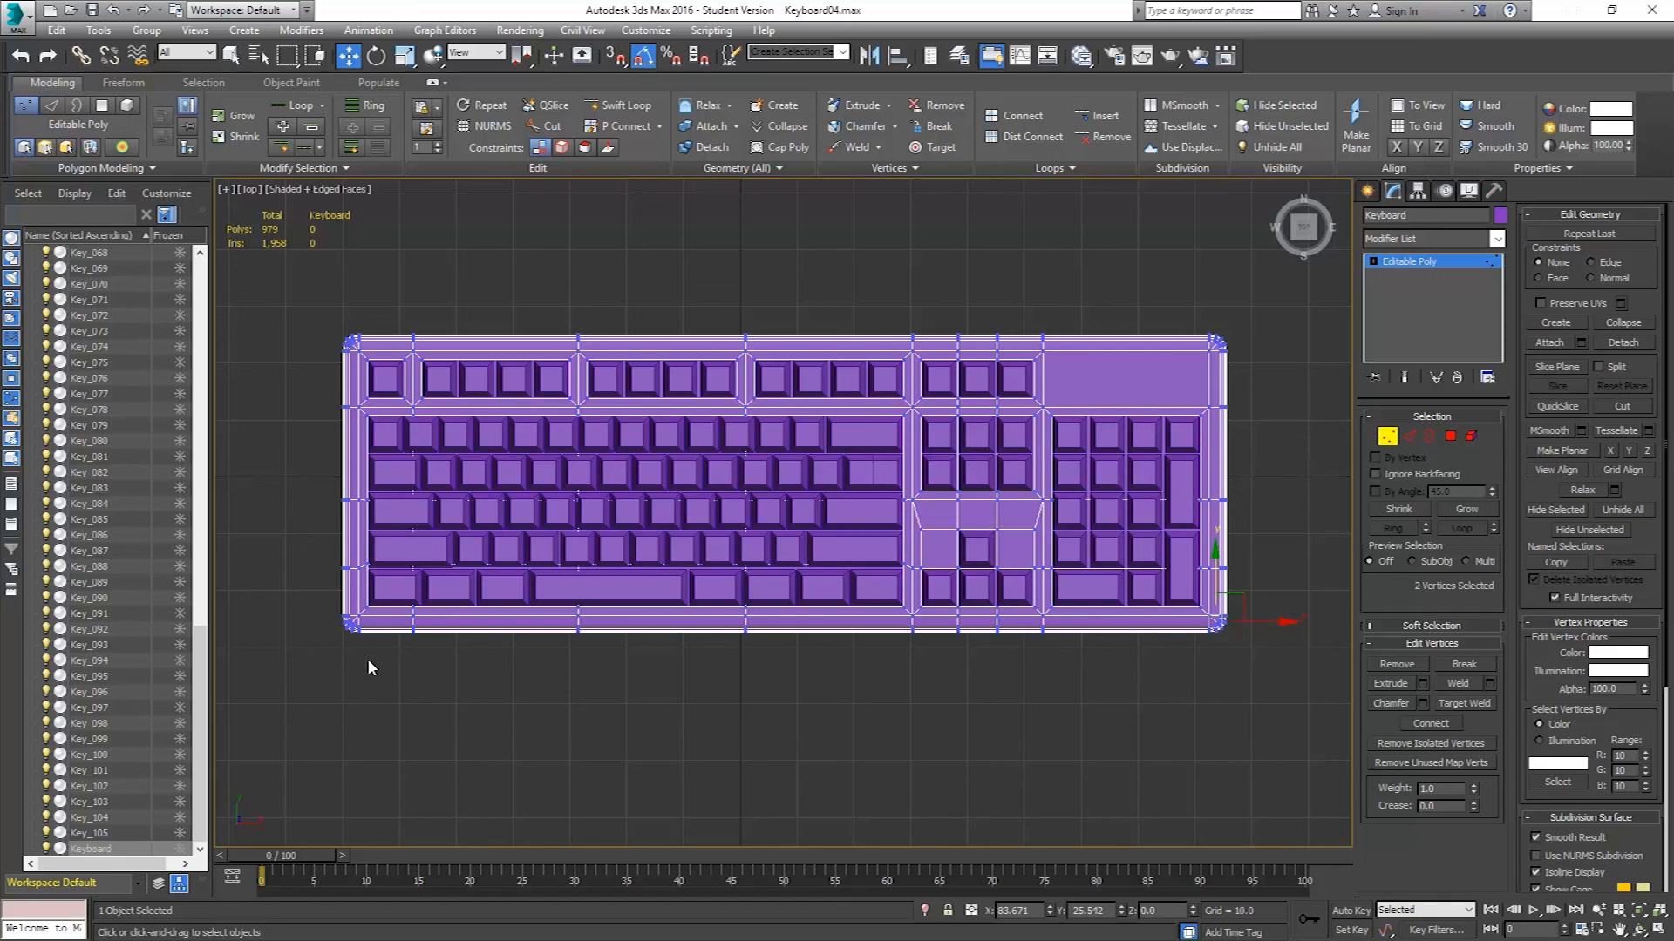
pyautogui.moveTo(364, 660); pyautogui.dragTo(988, 617)
pyautogui.moveTo(1176, 615); pyautogui.dragTo(1226, 656)
pyautogui.scroll(6, 1192, 638)
pyautogui.moveTo(922, 605); pyautogui.dragTo(1112, 603, button='middle')
pyautogui.scroll(-6, 1112, 603)
pyautogui.moveTo(514, 580); pyautogui.dragTo(999, 563, button='middle')
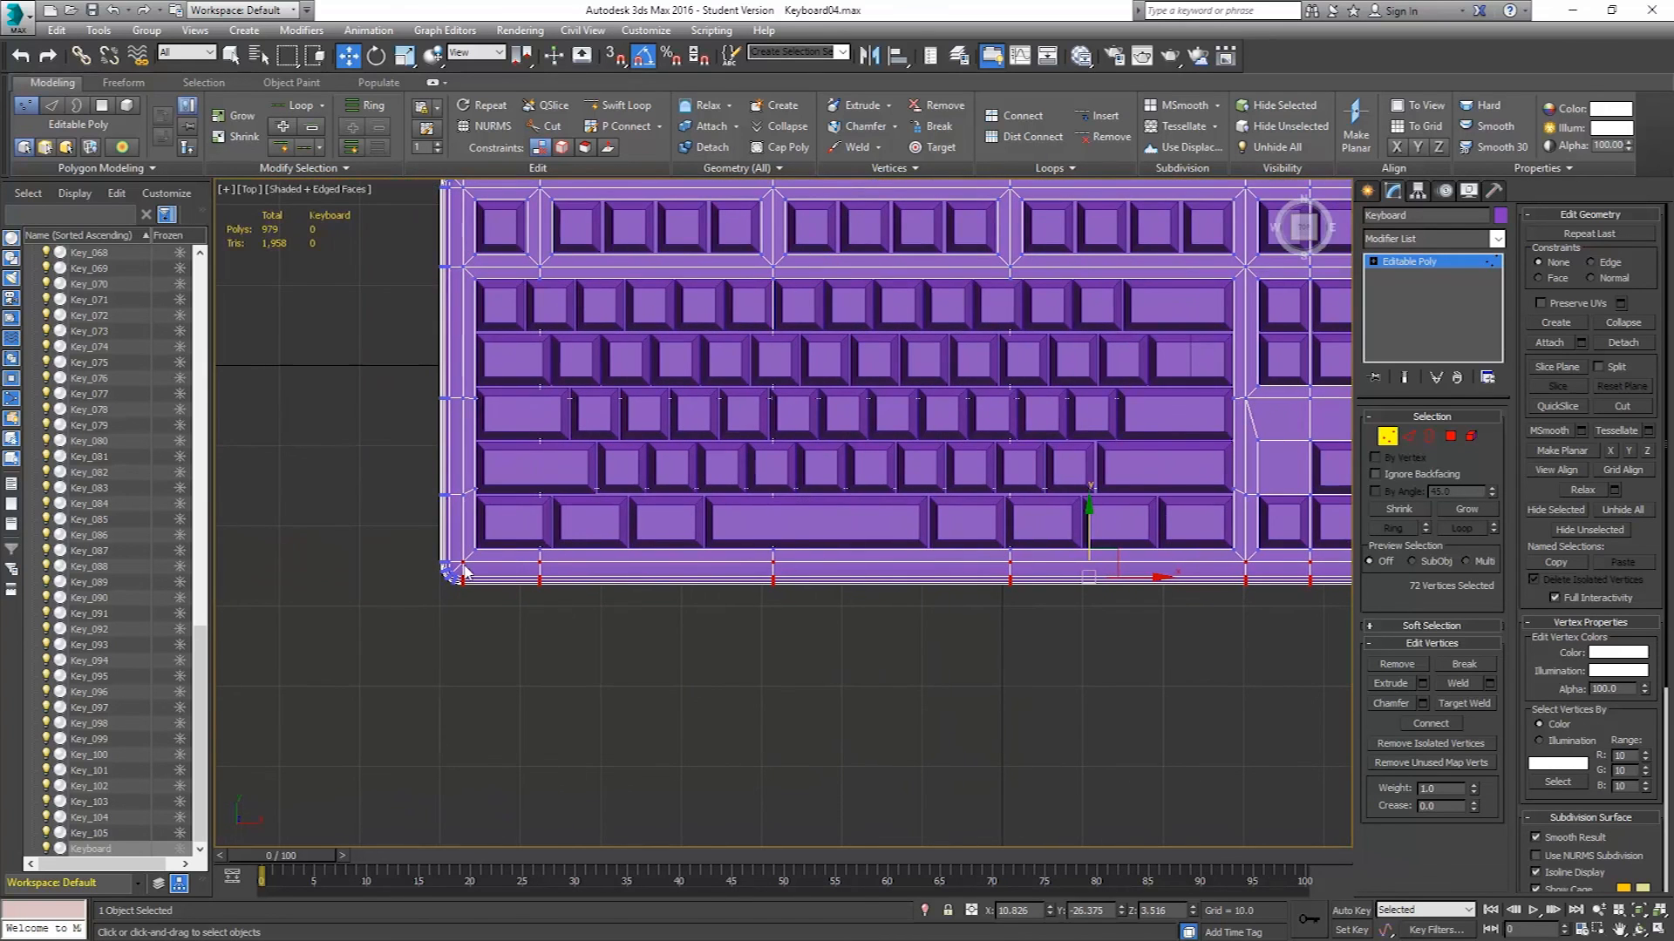
pyautogui.moveTo(909, 601); pyautogui.dragTo(461, 582, button='middle')
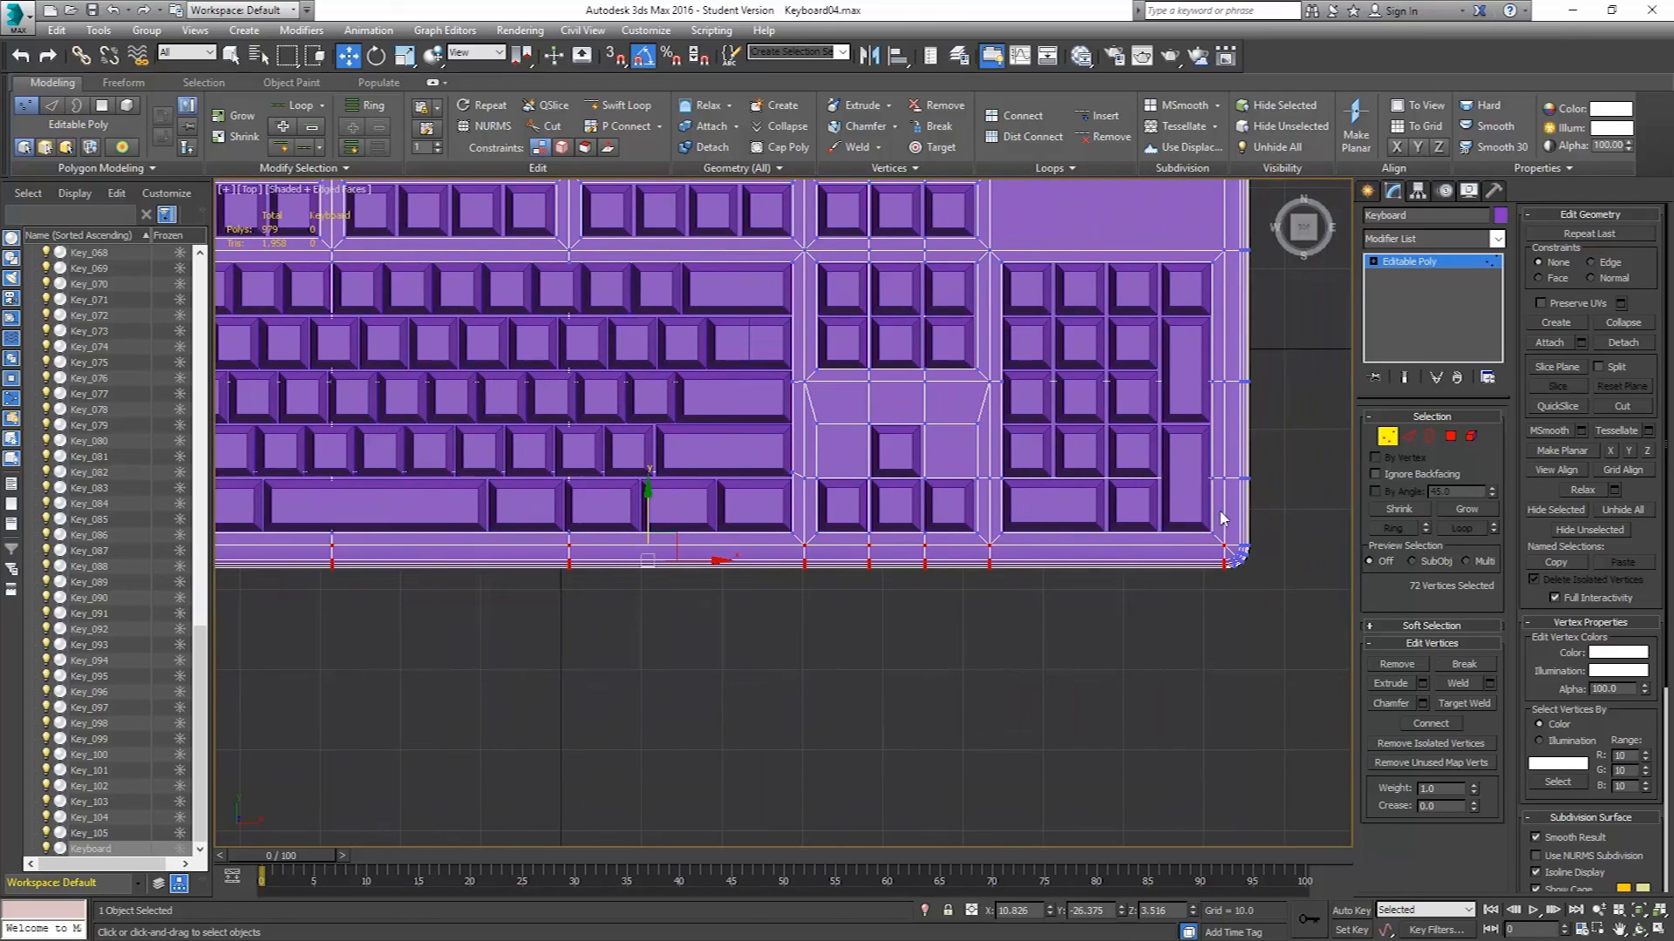
pyautogui.keyDown('alt'); pyautogui.moveTo(1291, 513); pyautogui.dragTo(820, 625); pyautogui.keyUp('alt')
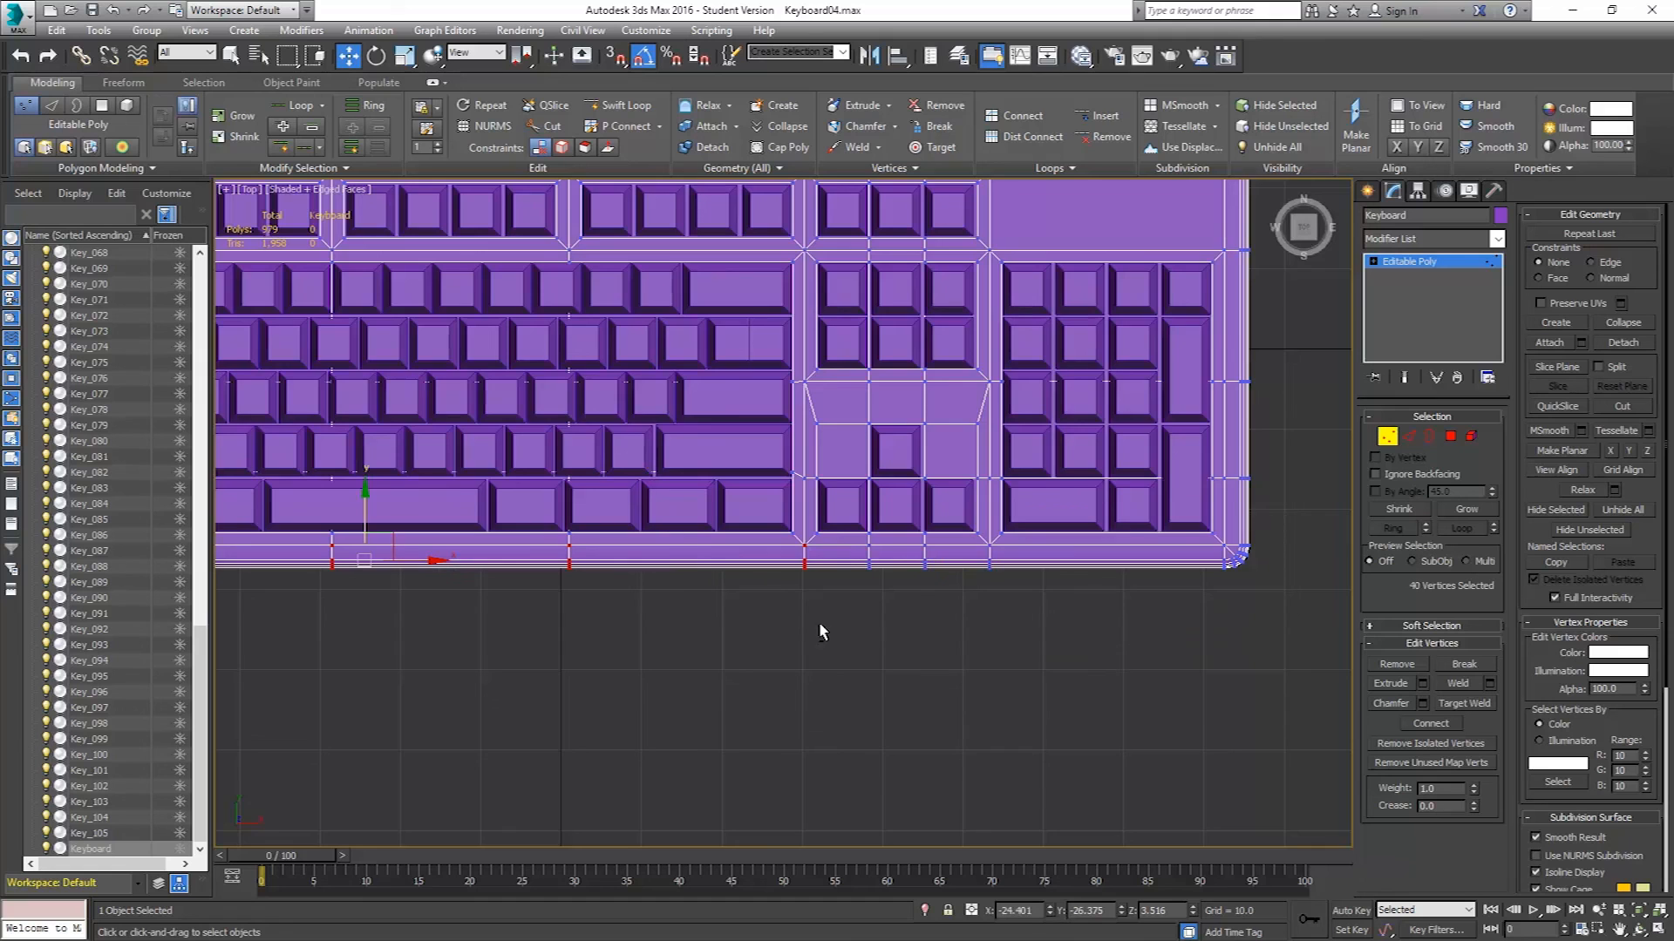
pyautogui.moveTo(802, 573); pyautogui.dragTo(979, 578, button='middle')
pyautogui.scroll(-2, 980, 577)
pyautogui.moveTo(739, 600); pyautogui.dragTo(860, 590, button='middle')
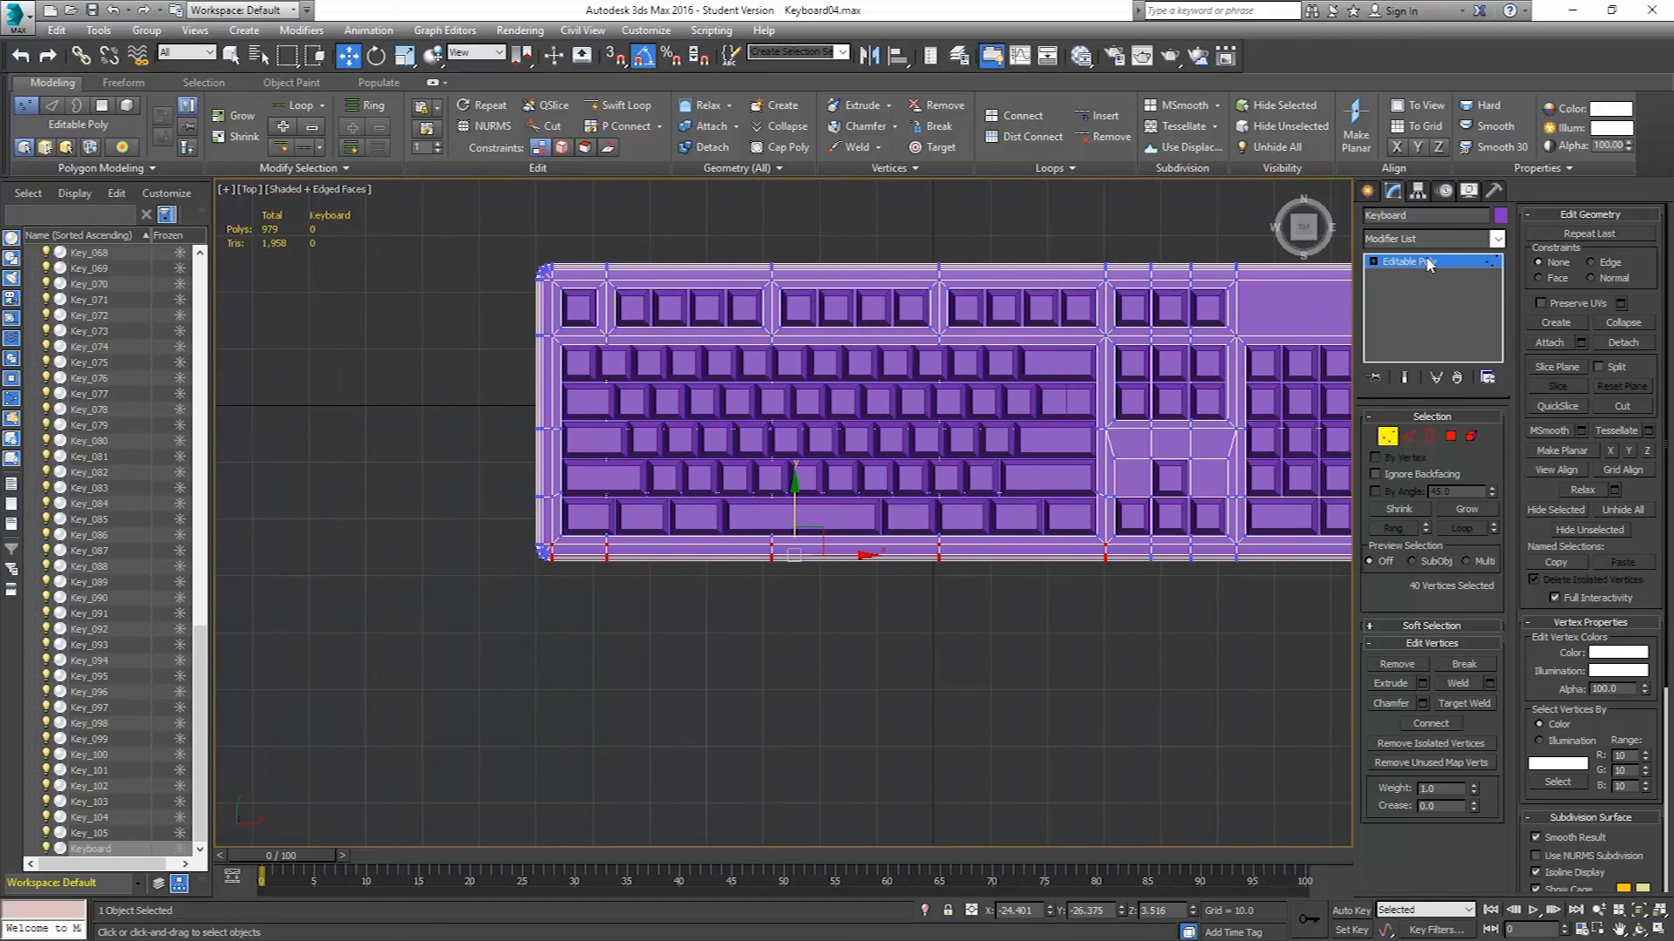
# Apply an FFD 3x3x3 modifier to the selected vertices and open its Control Points level.
pyautogui.click(1496, 239)
pyautogui.scroll(-5, 1500, 325)
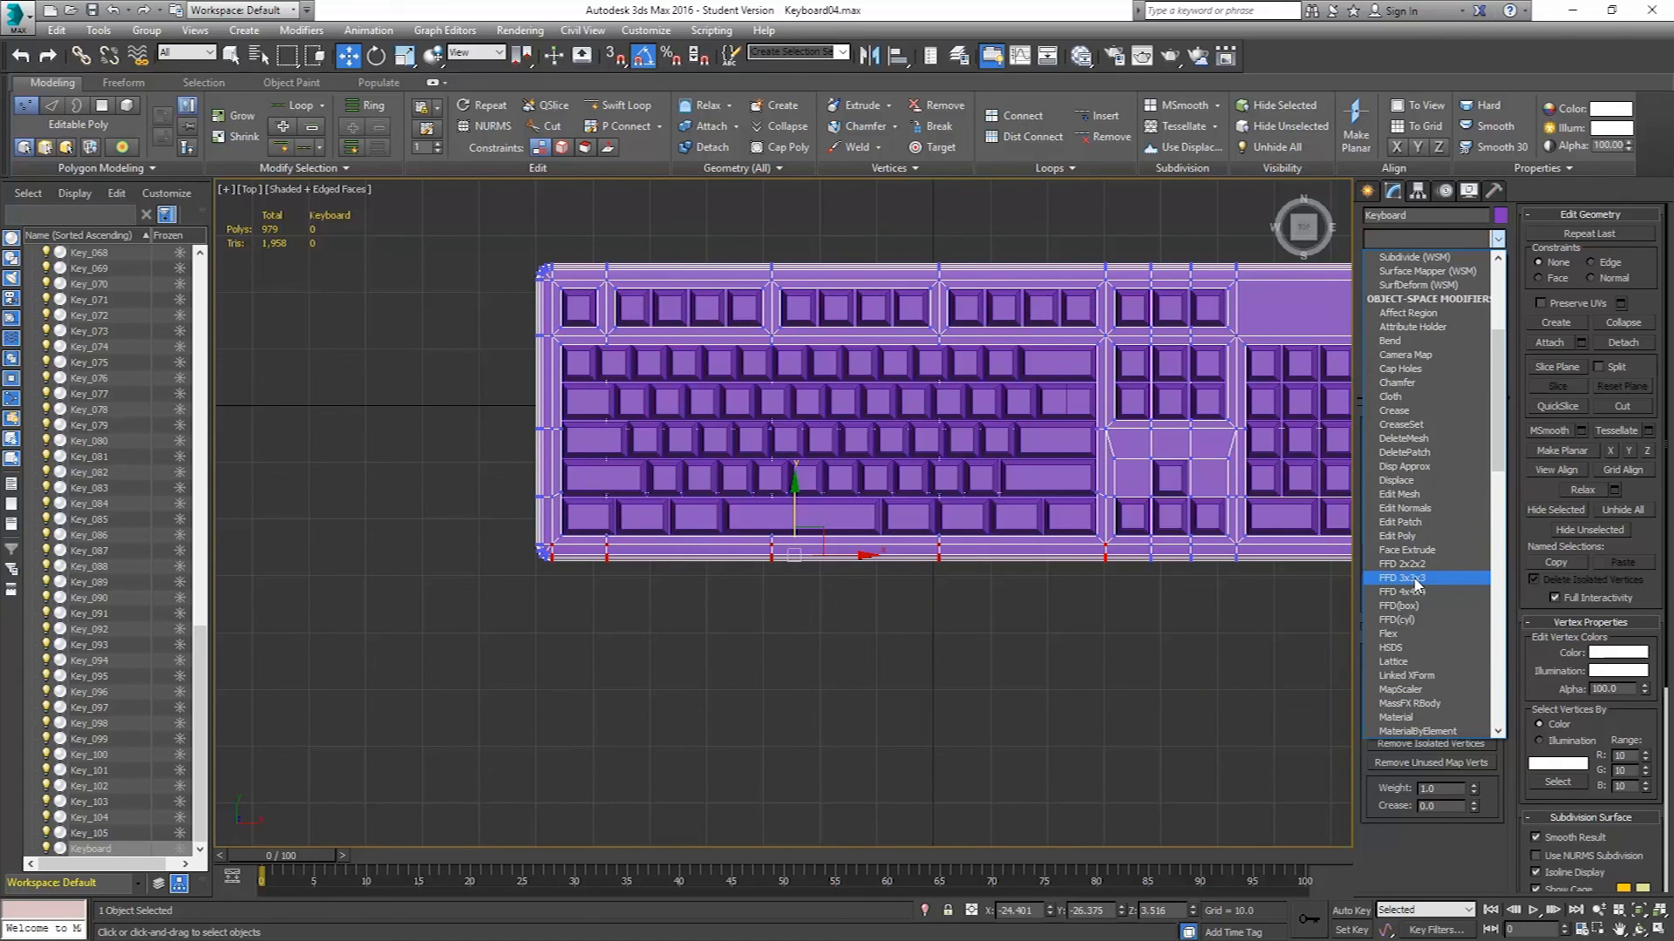
pyautogui.click(1415, 578)
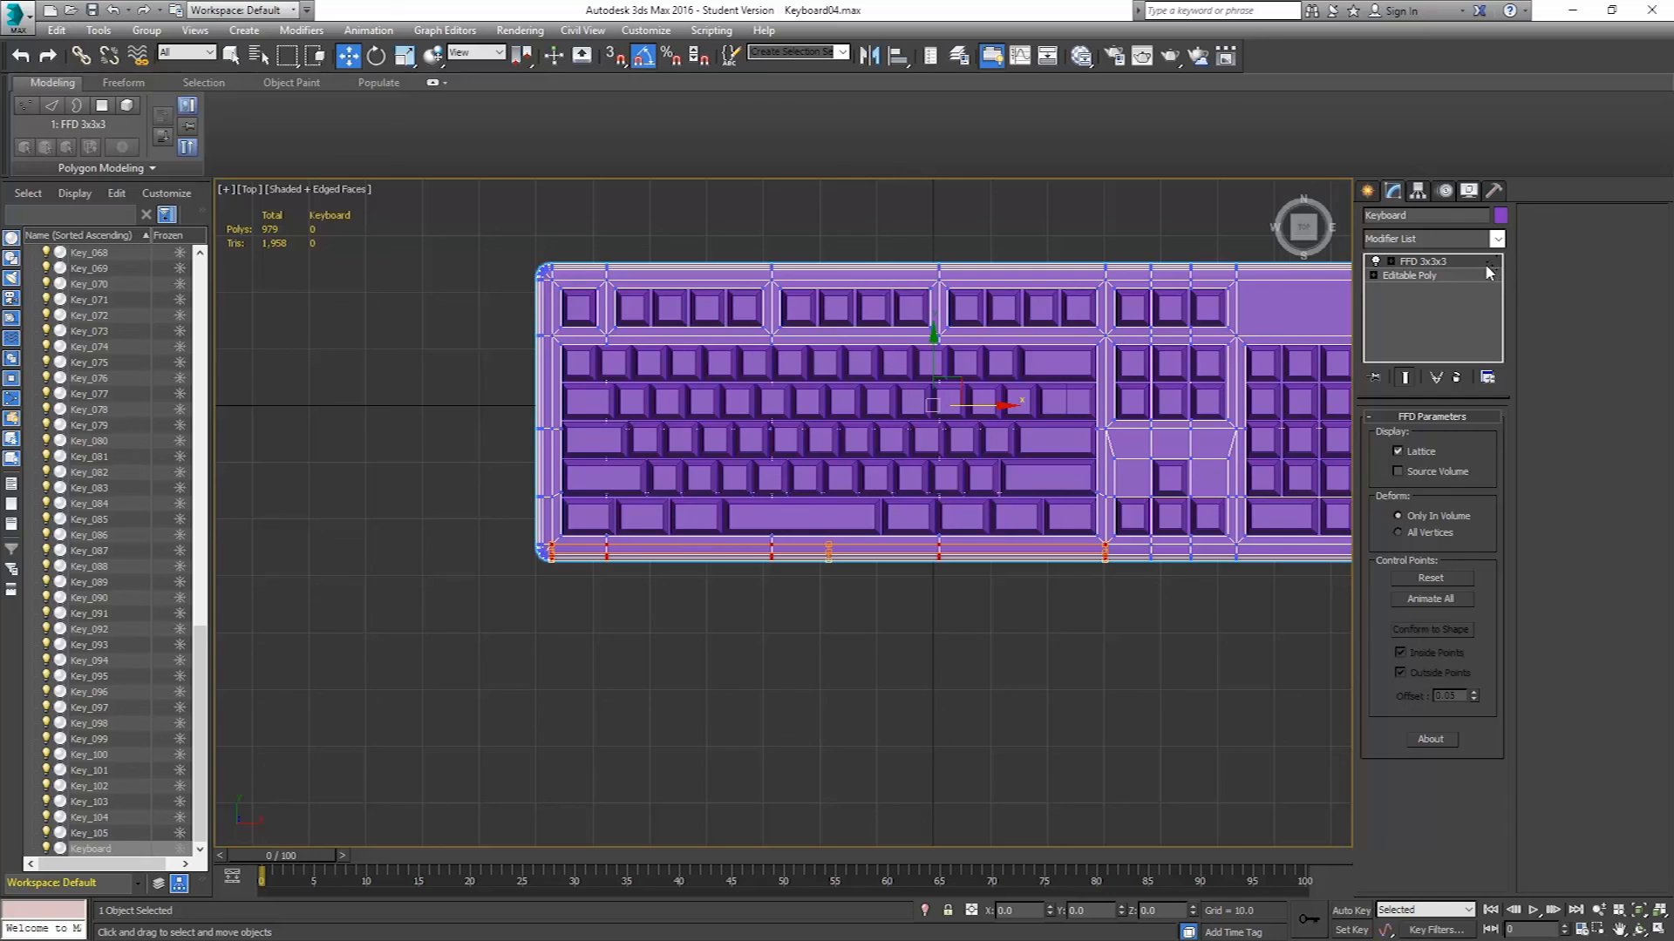
pyautogui.click(1391, 262)
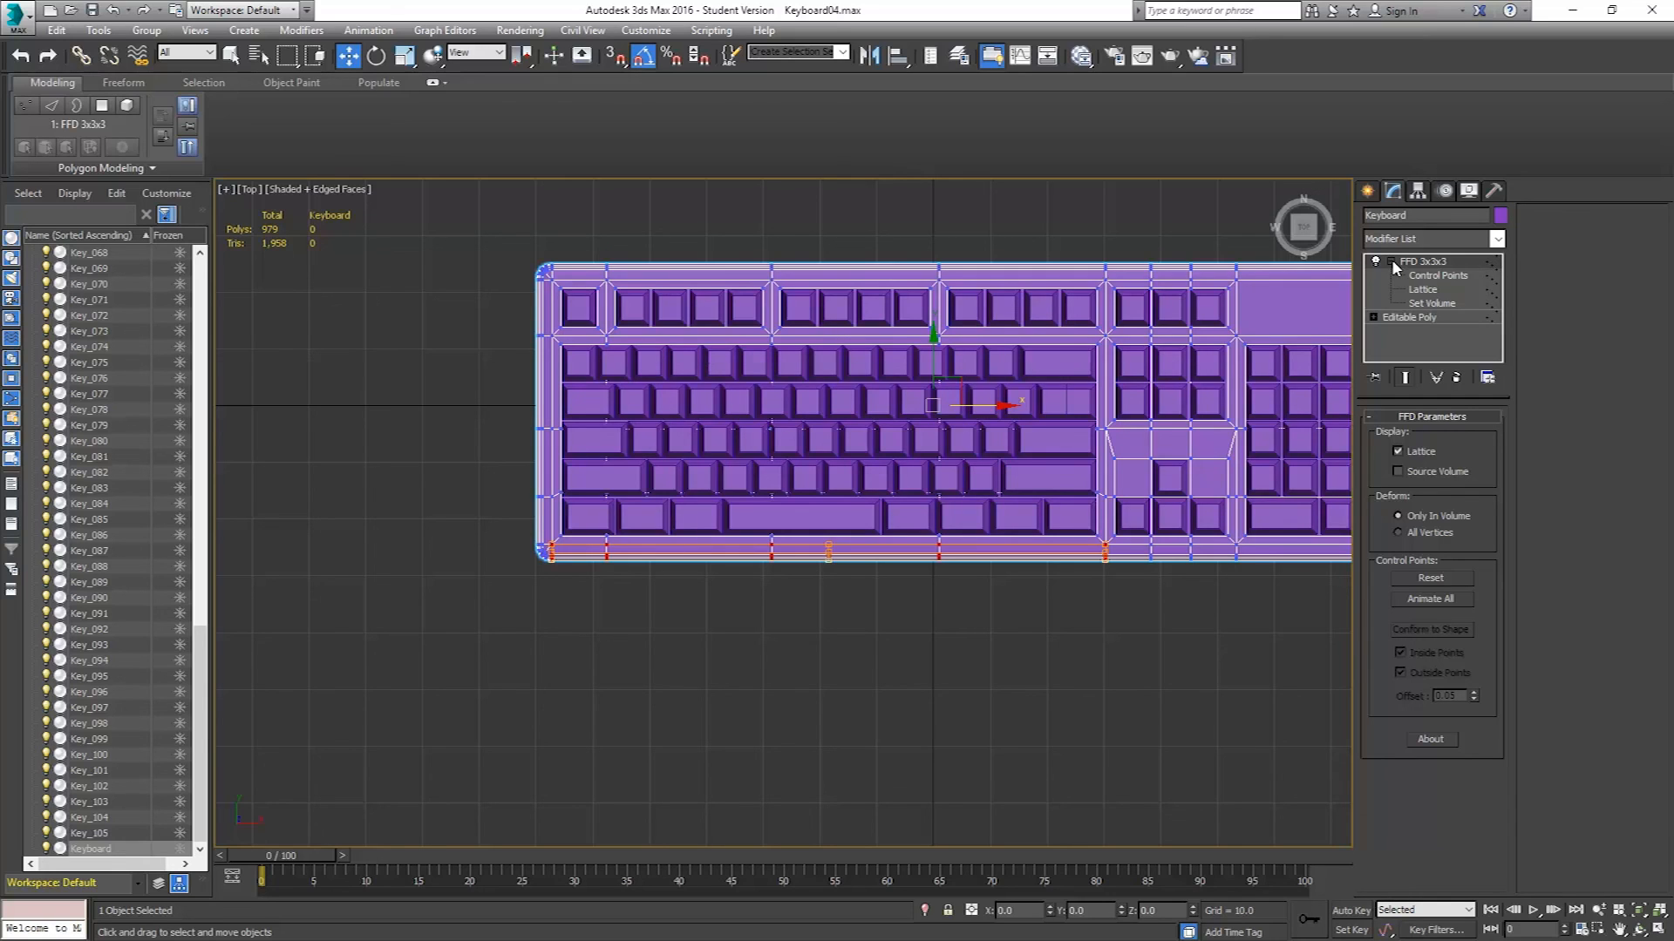
pyautogui.click(1419, 275)
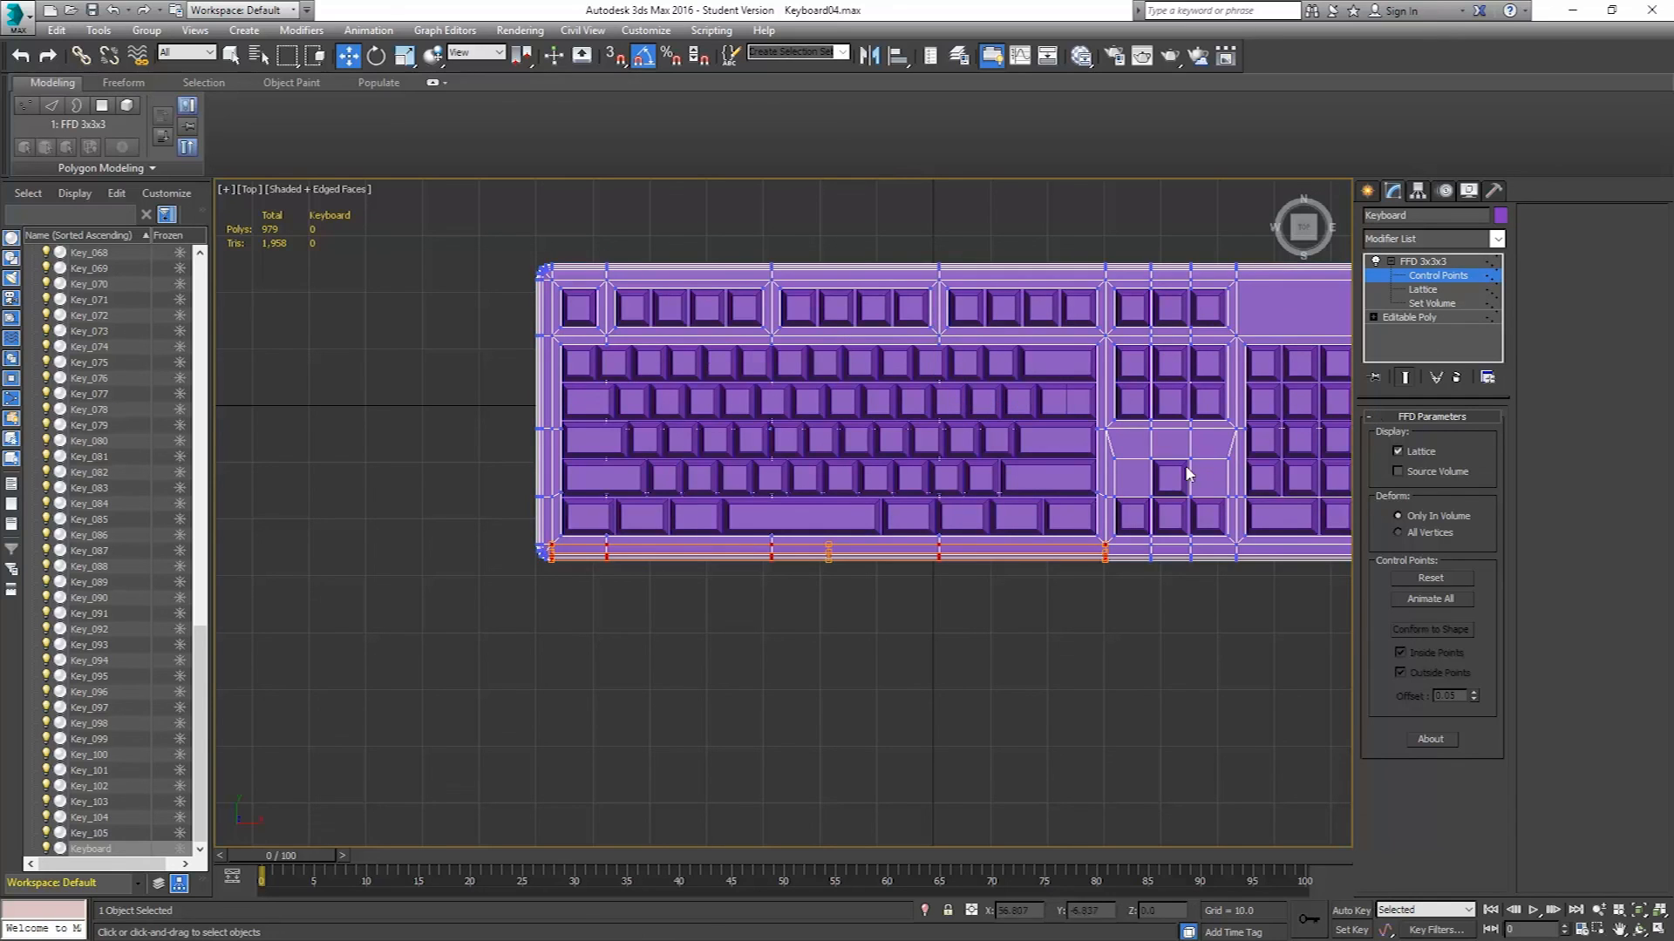
# Pull the middle front control points of the FFD lattice forward to curve the keyboard body's front edge.
pyautogui.scroll(2, 691, 547)
pyautogui.moveTo(957, 518); pyautogui.dragTo(963, 518)
pyautogui.moveTo(911, 456); pyautogui.dragTo(902, 498)
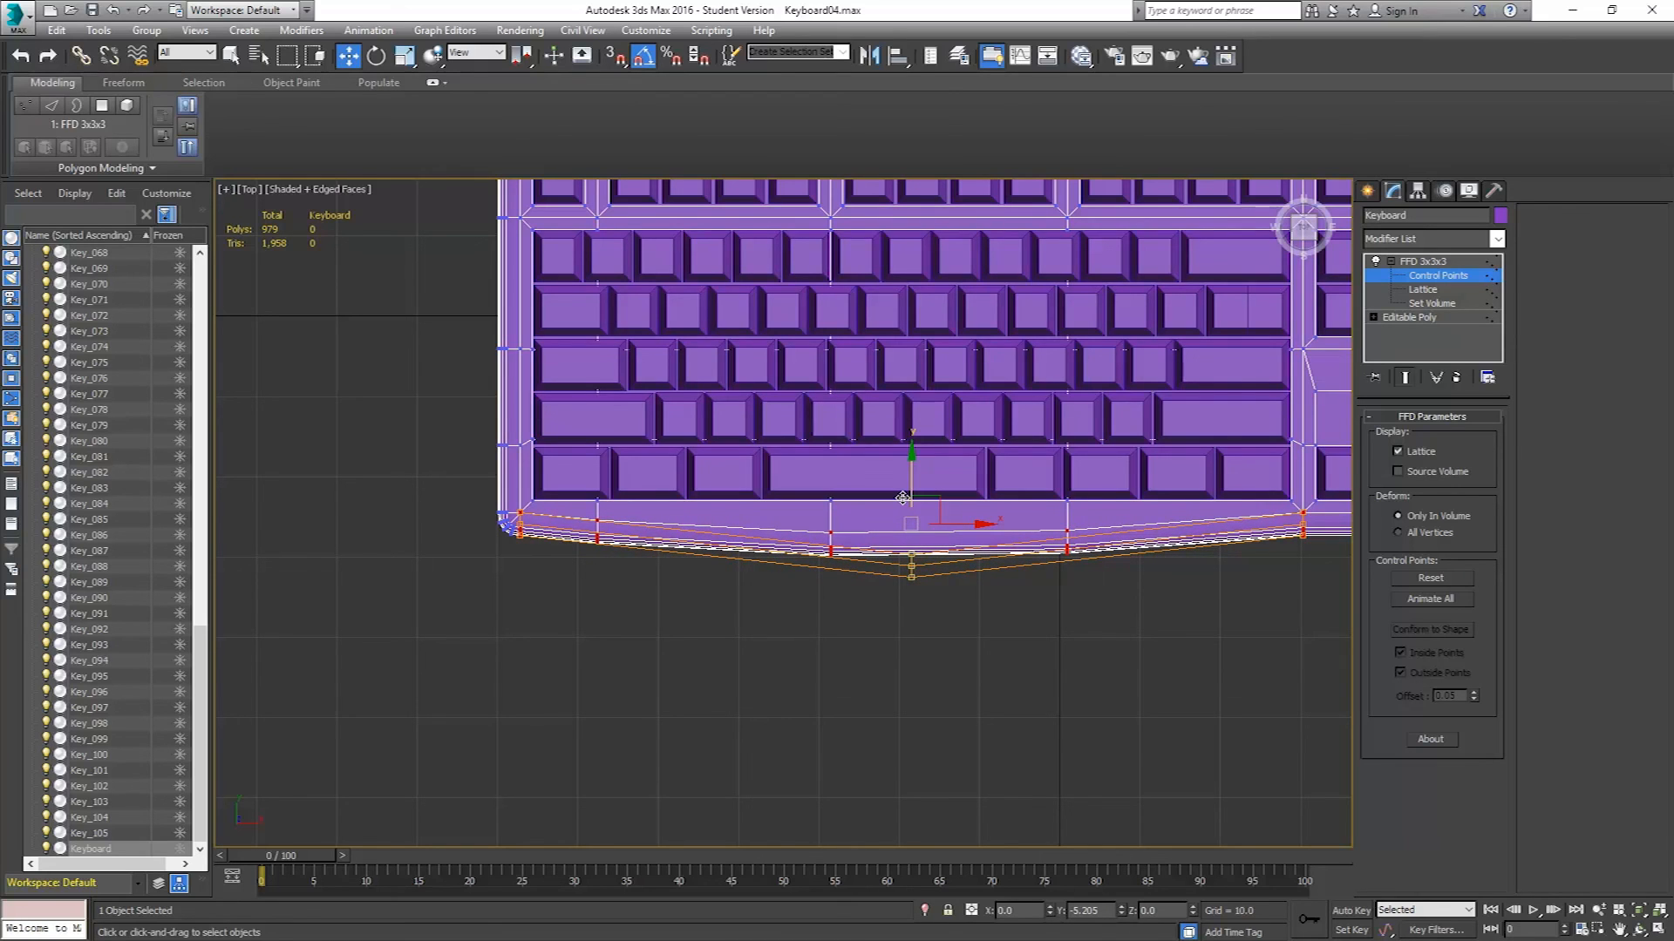
pyautogui.moveTo(902, 498); pyautogui.dragTo(902, 497)
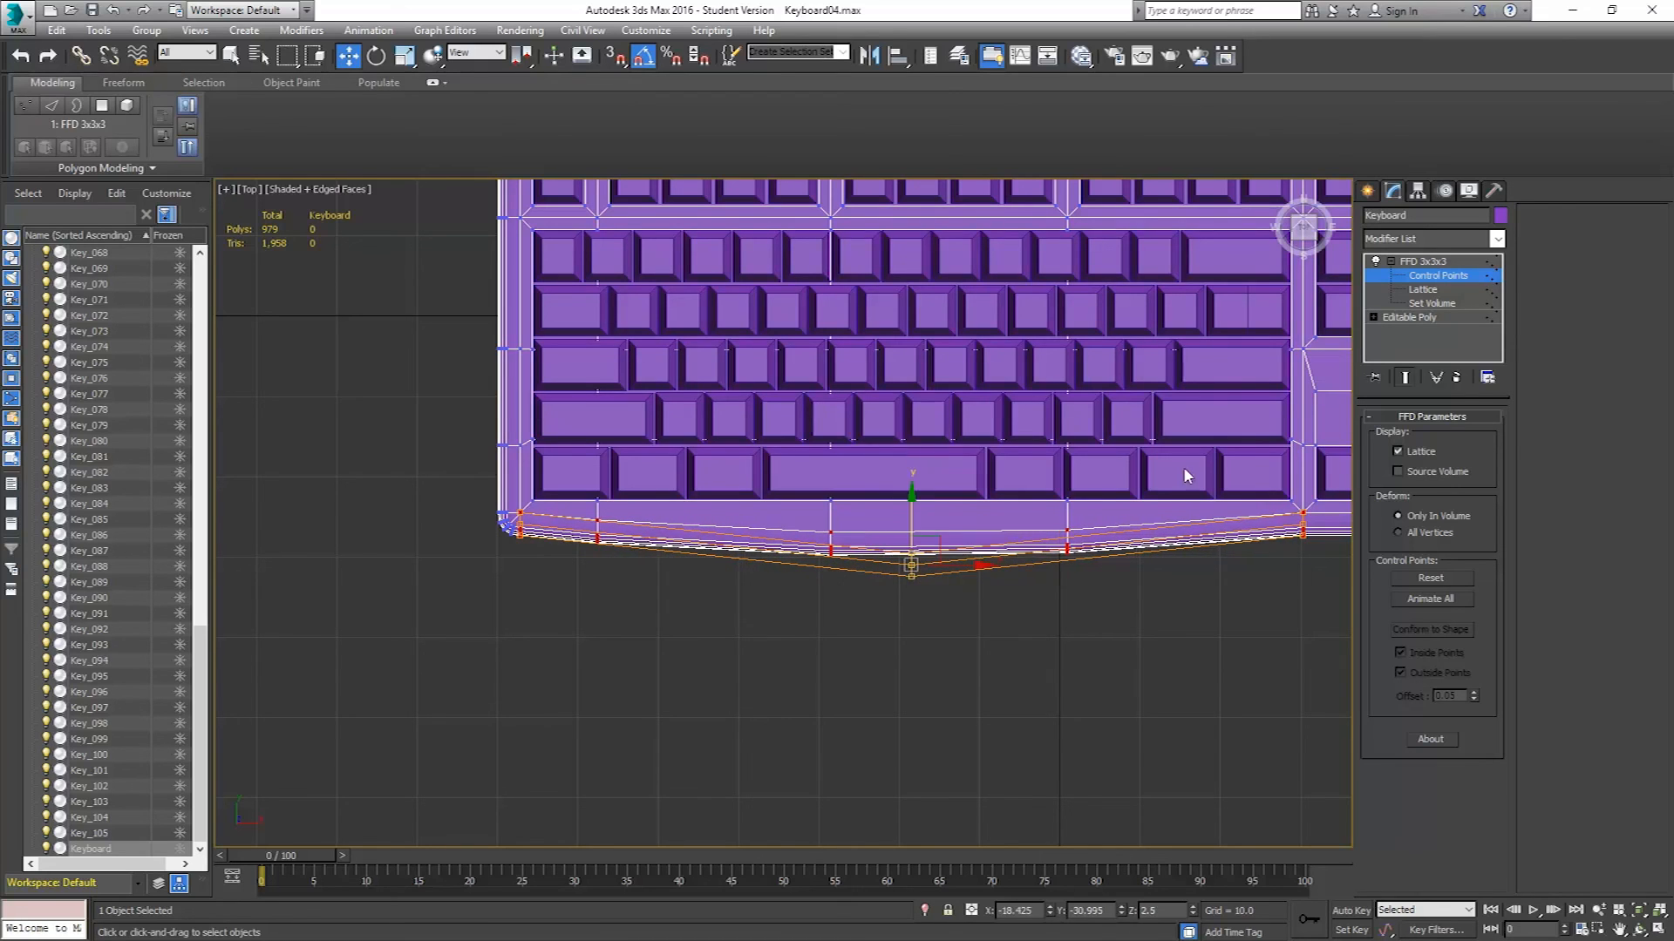
# Convert the deformed keyboard body to an Editable Poly.
pyautogui.rightClick(1099, 428)
pyautogui.moveTo(1111, 598)
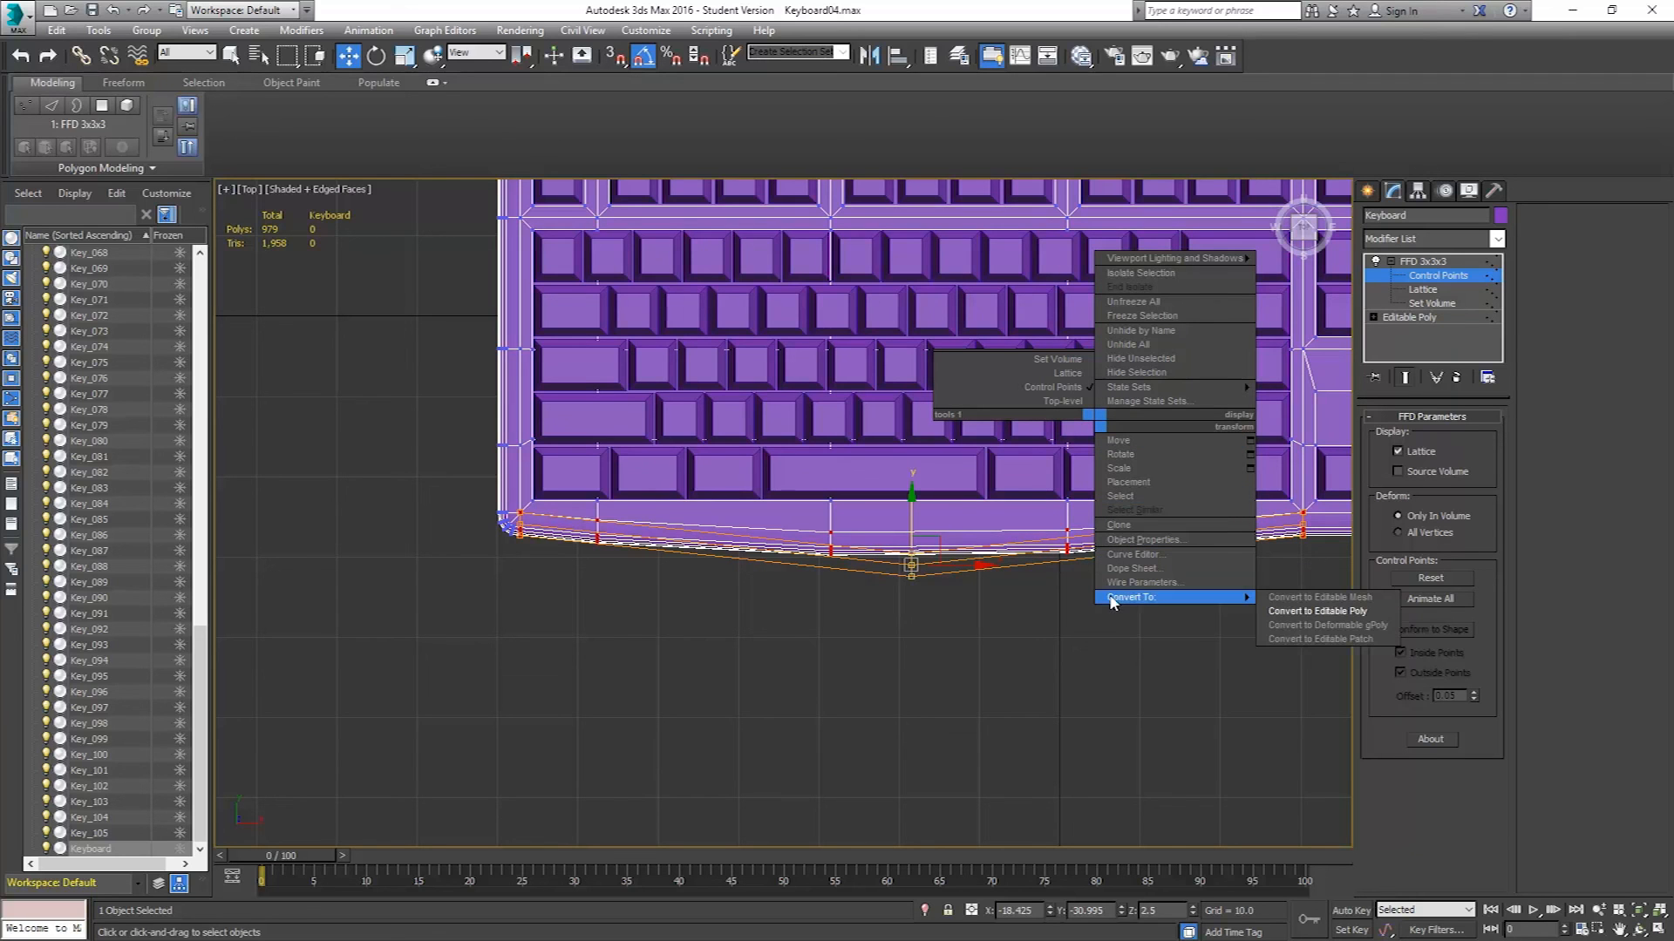
pyautogui.click(1316, 611)
pyautogui.moveTo(1099, 463); pyautogui.dragTo(905, 546, button='middle')
pyautogui.scroll(-2, 924, 462)
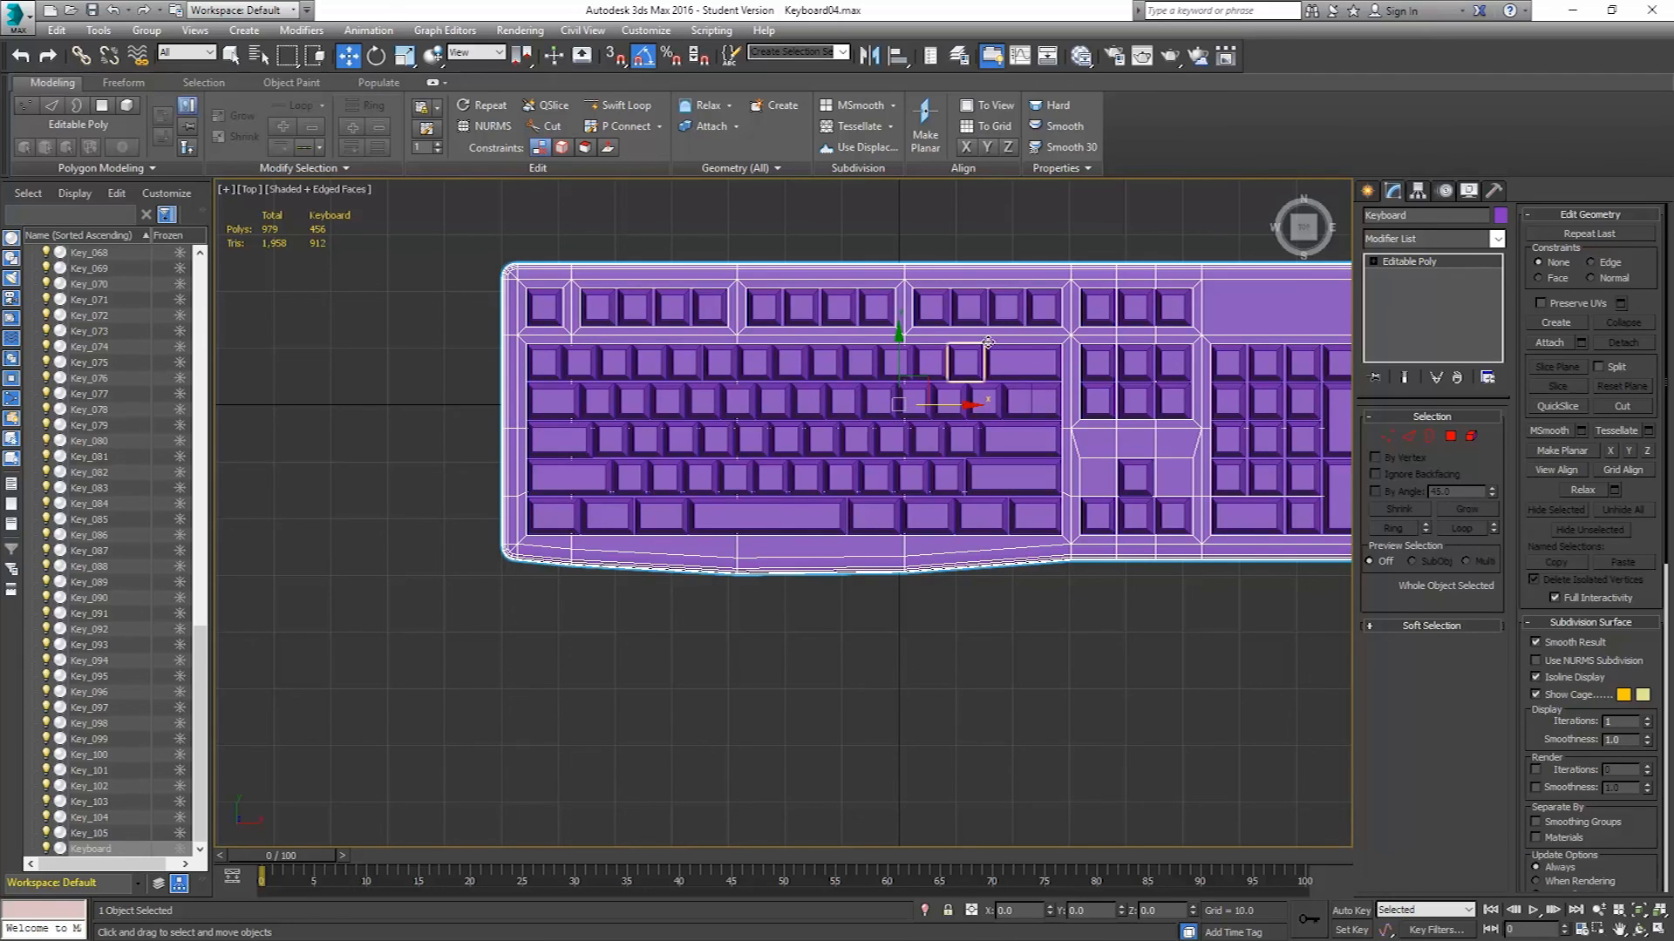
# Undo the conversion and remove the FFD 3x3x3 modifier from the keyboard body, leaving vertex level in perspective view.
pyautogui.hotkey('ctrl', 'z')
pyautogui.hotkey('ctrl', 'z')
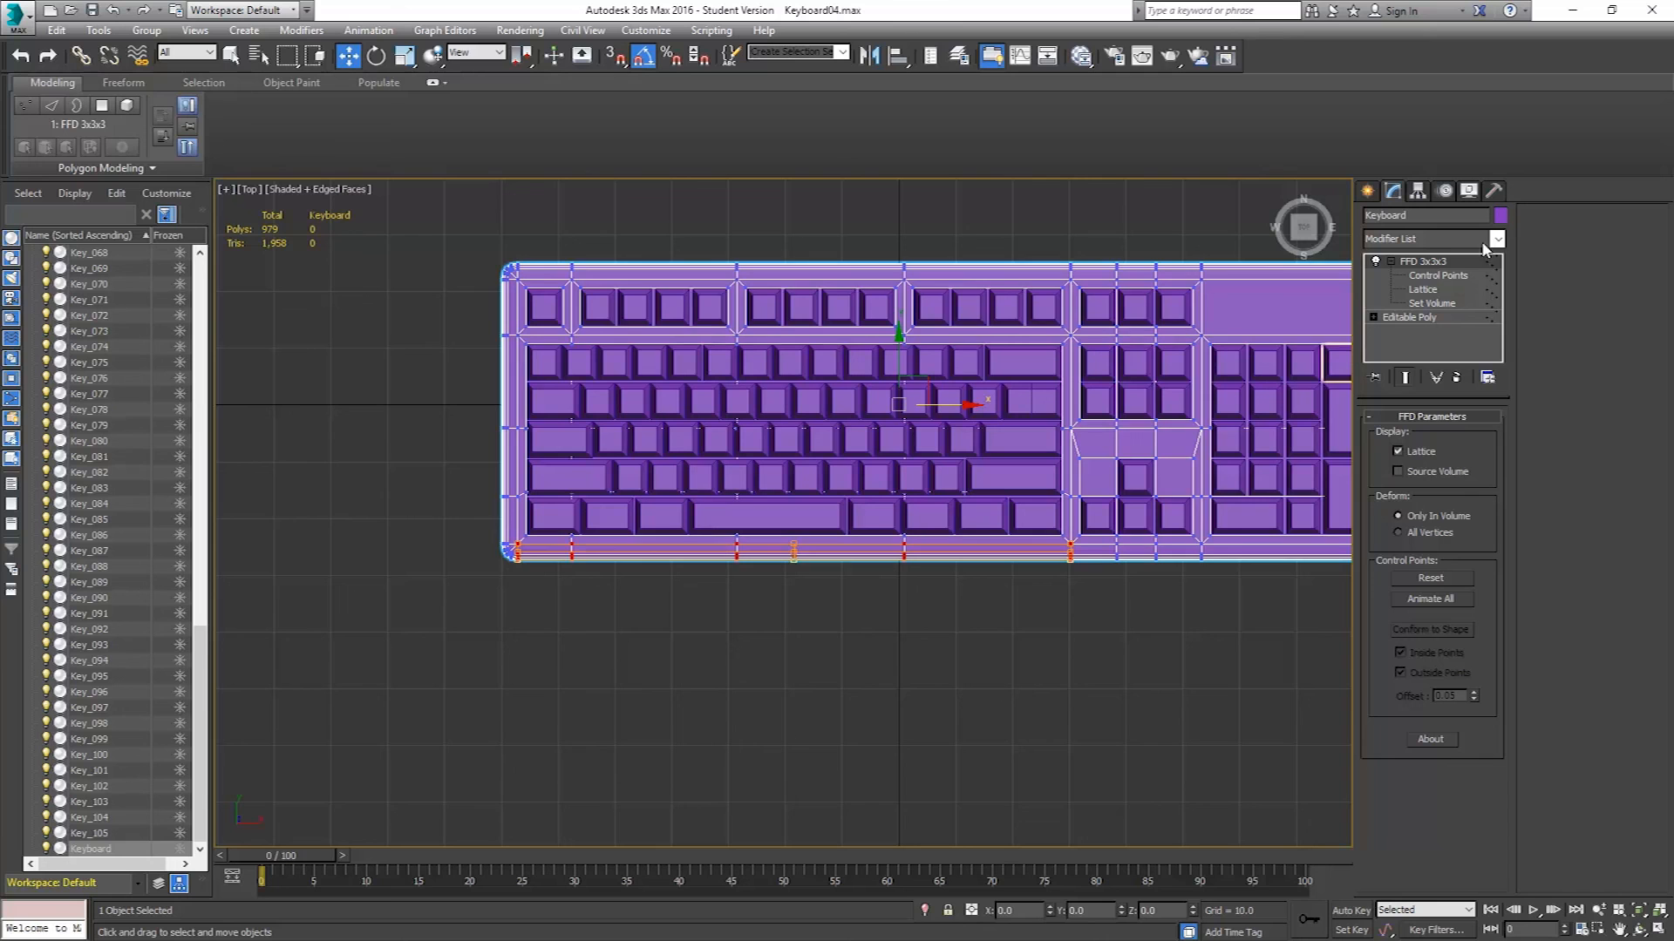
pyautogui.click(1458, 377)
pyautogui.click(1409, 262)
pyautogui.moveTo(1074, 426); pyautogui.dragTo(1031, 420, button='middle')
pyautogui.press('p')
pyautogui.keyDown('alt'); pyautogui.moveTo(1030, 420); pyautogui.dragTo(1025, 353, button='middle'); pyautogui.keyUp('alt')
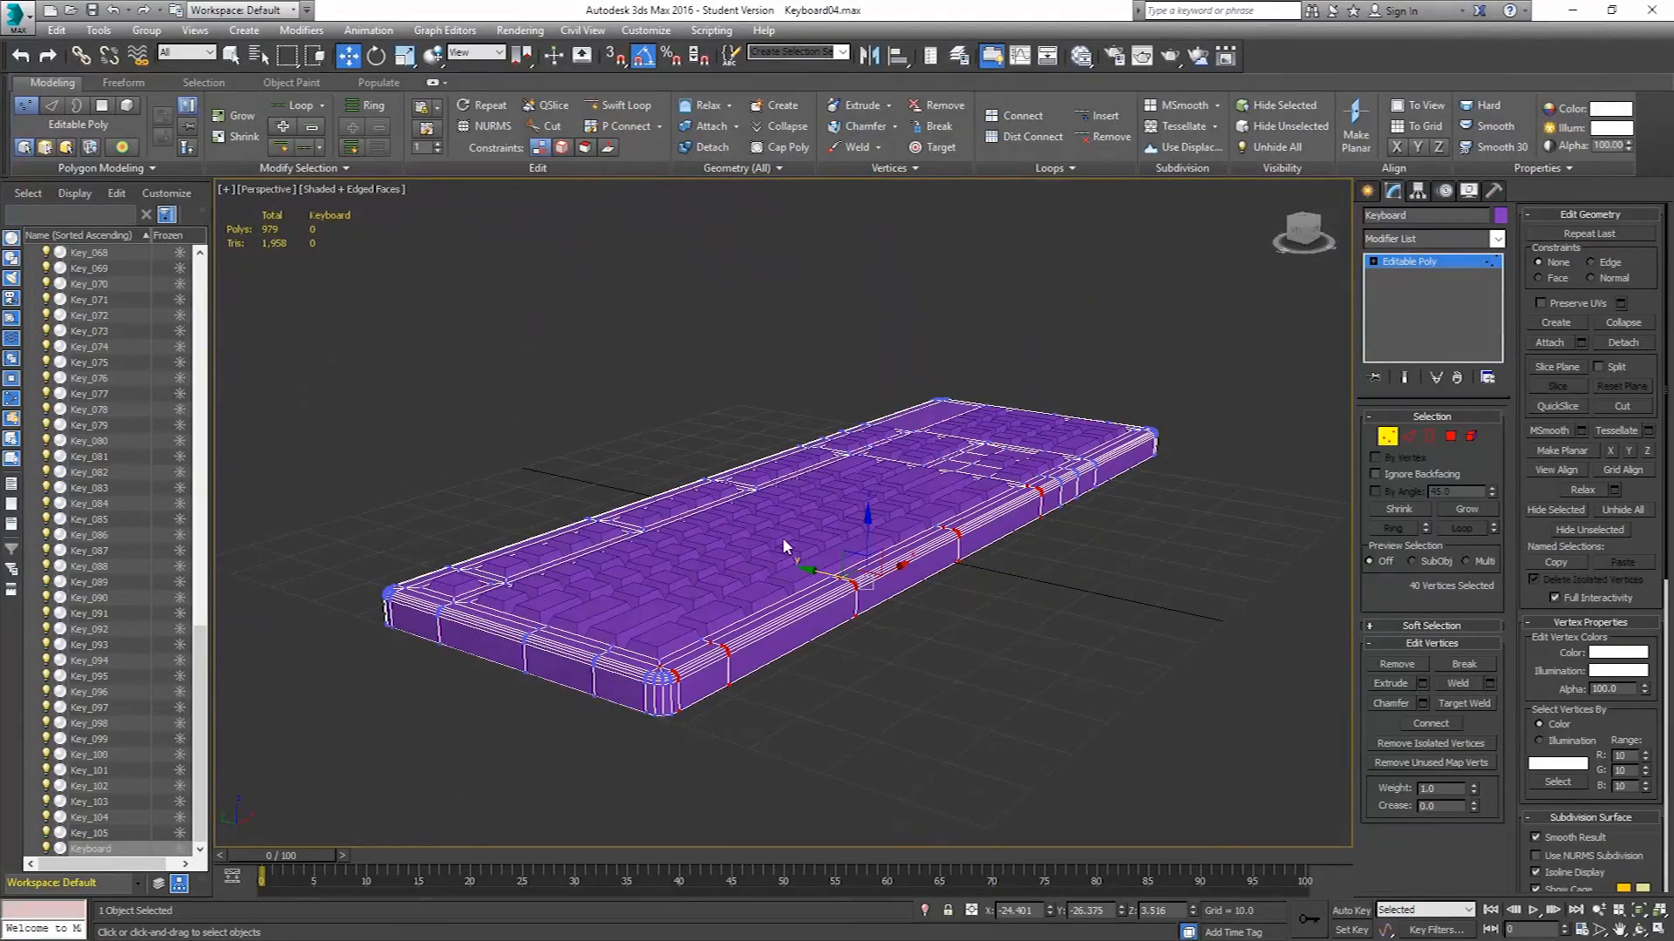
pyautogui.click(1387, 437)
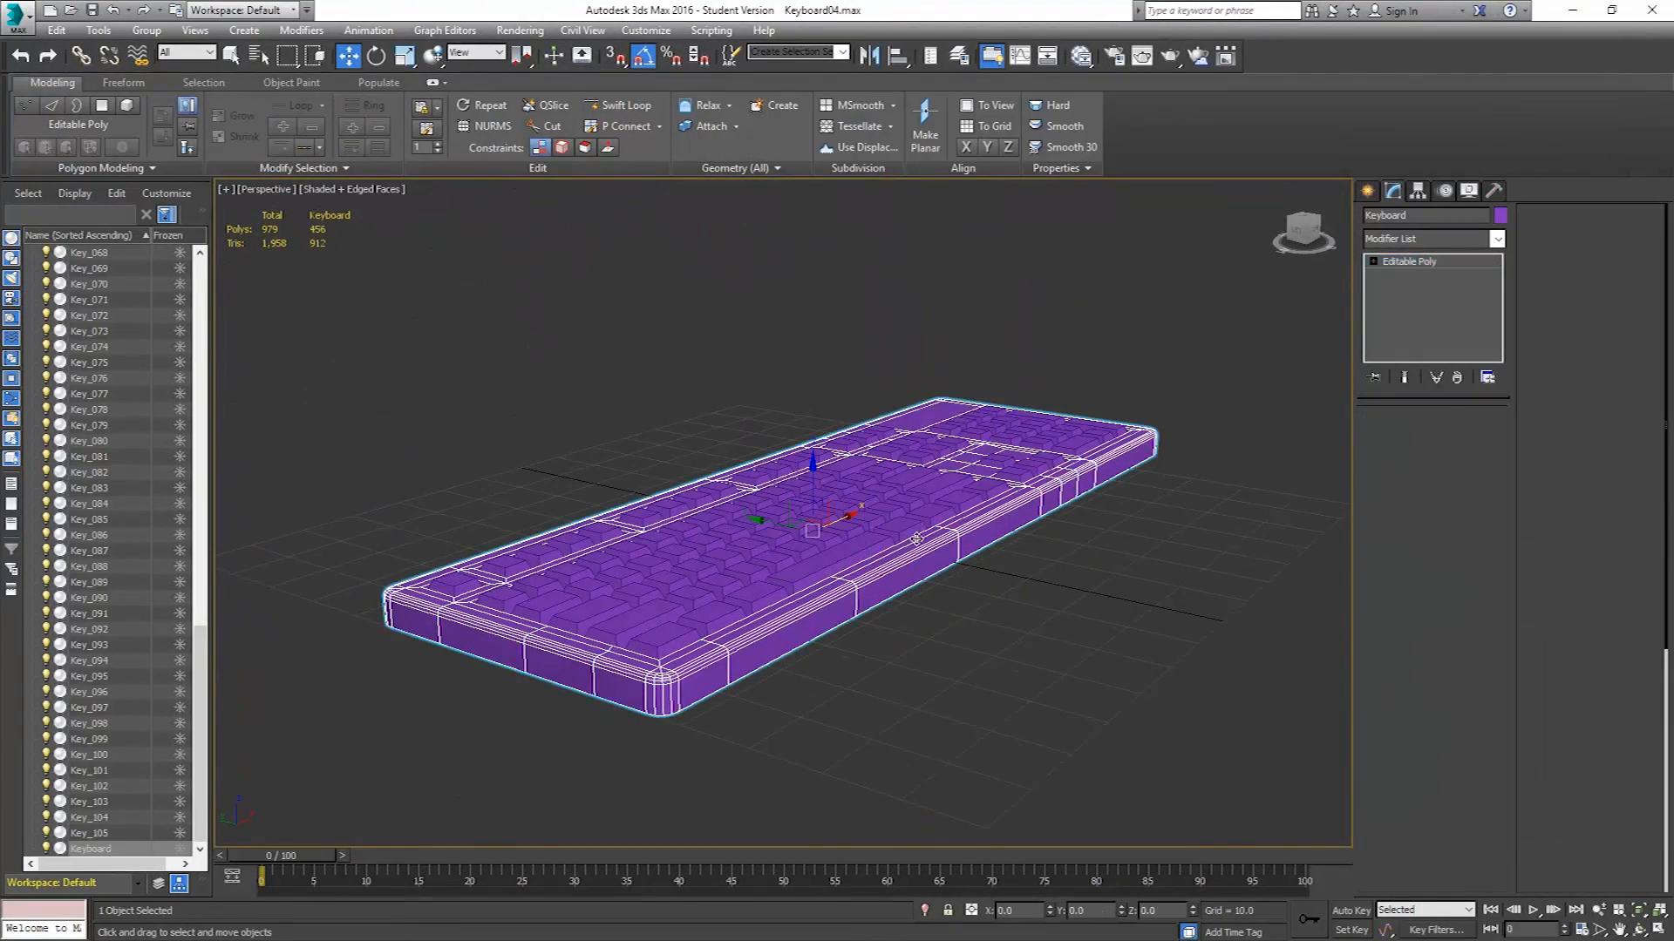
# Attach all keys, Key_01 through Key_105, to the keyboard body.
pyautogui.click(99, 834)
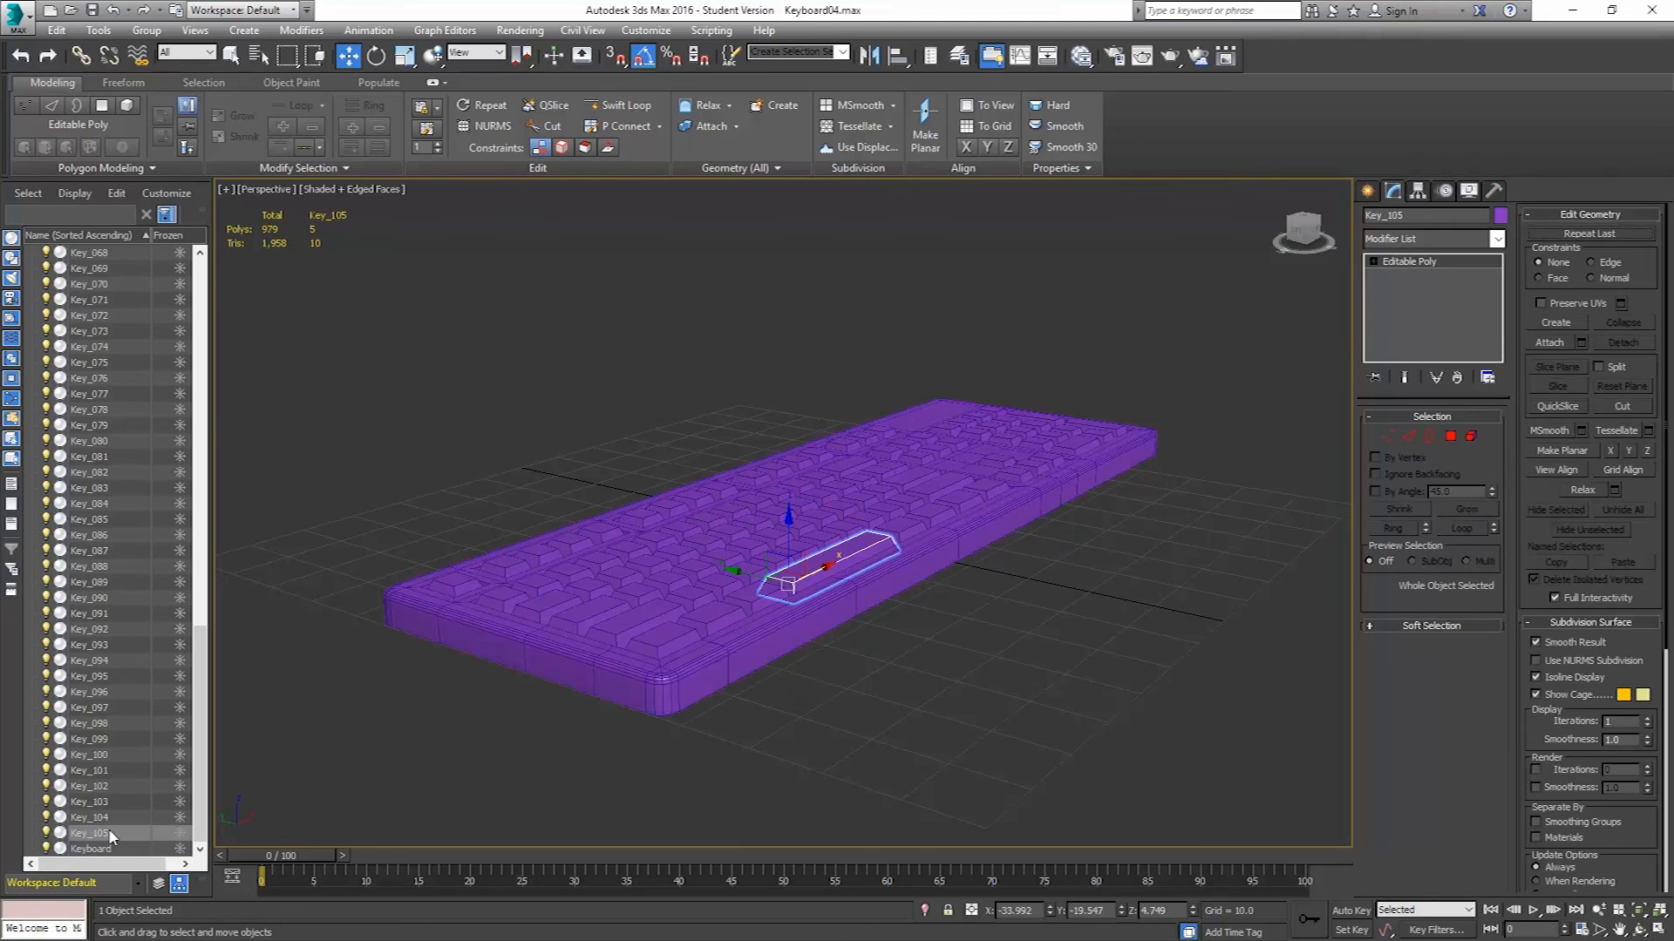
pyautogui.scroll(20, 105, 838)
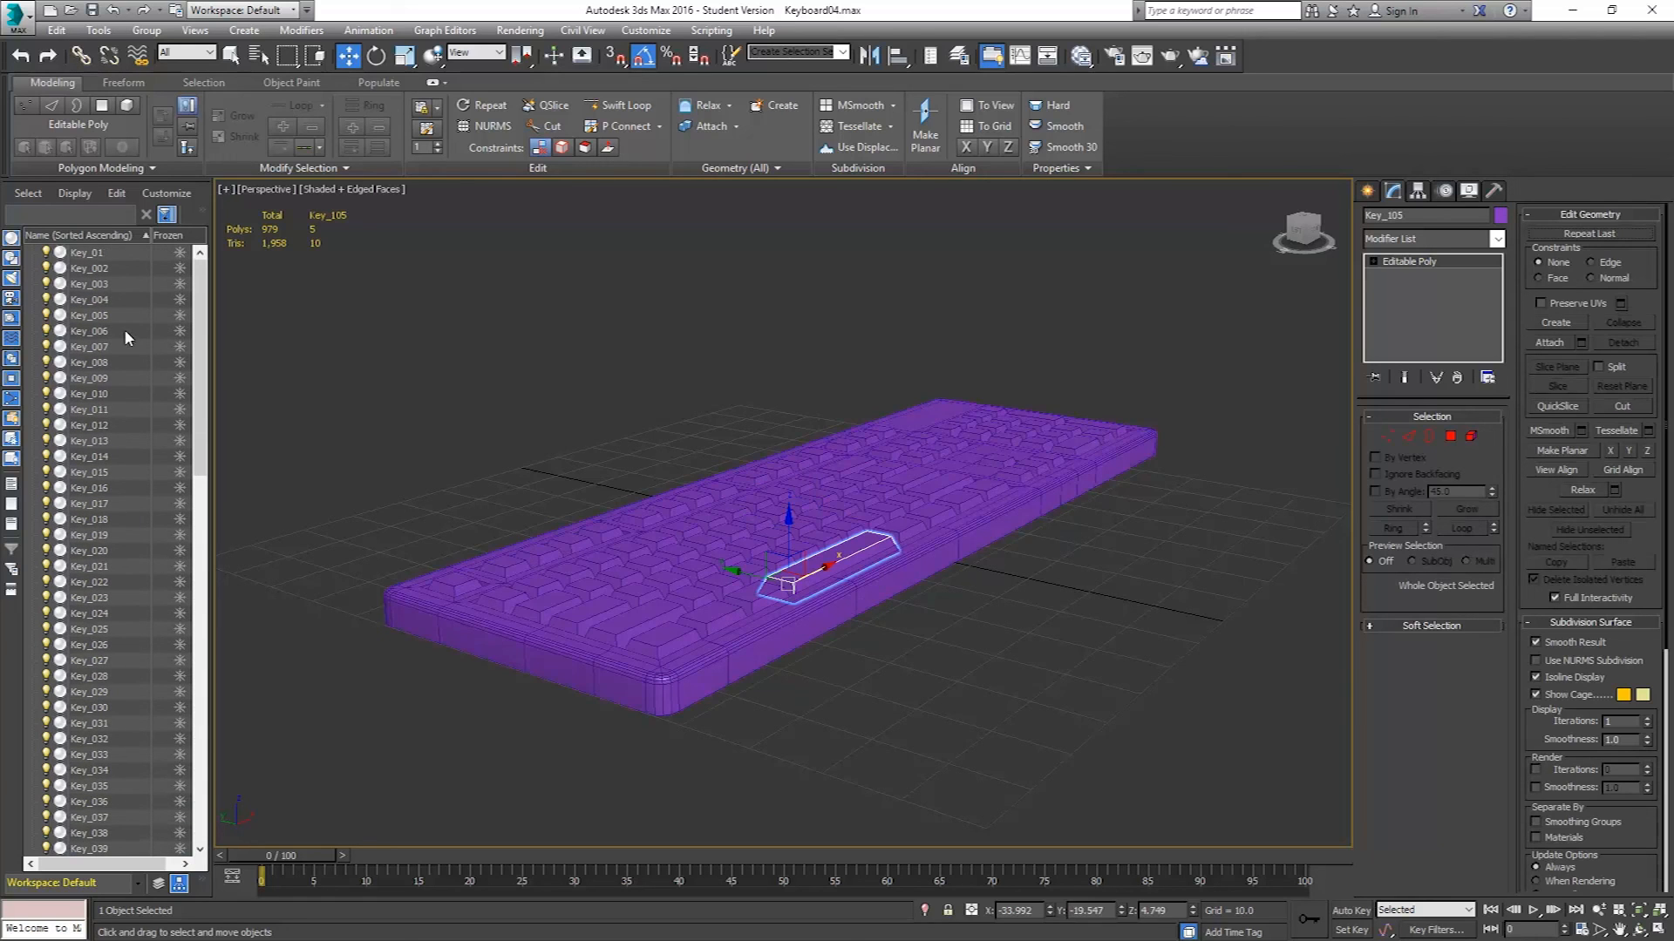
pyautogui.click(757, 668)
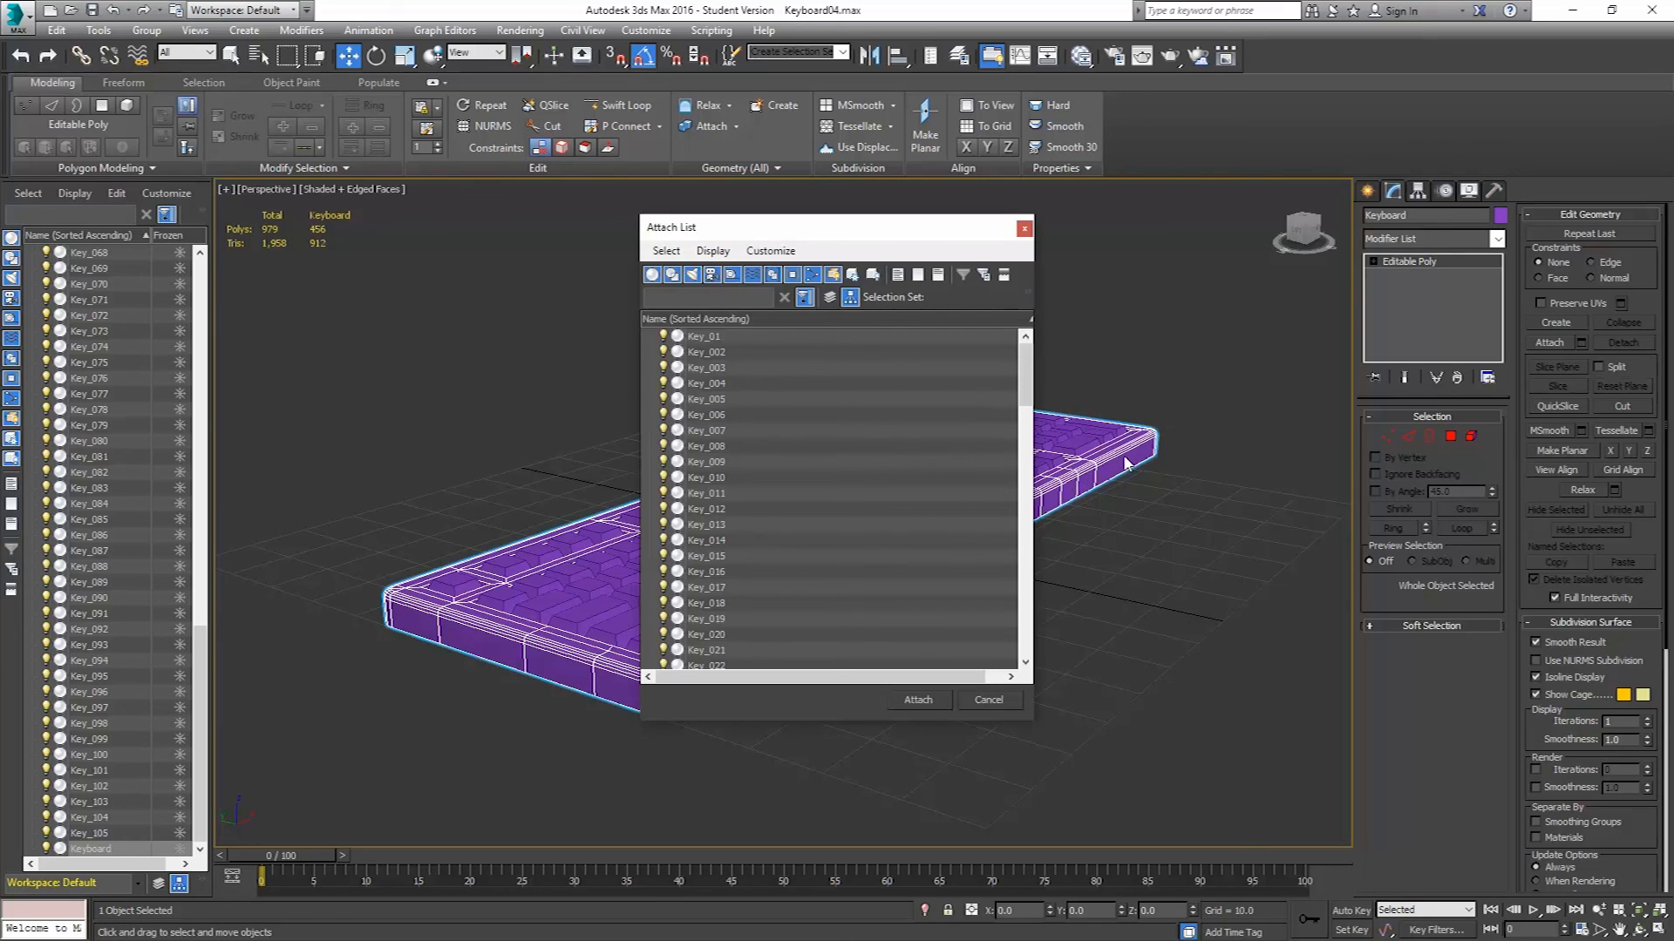
pyautogui.click(708, 338)
pyautogui.scroll(-20, 746, 502)
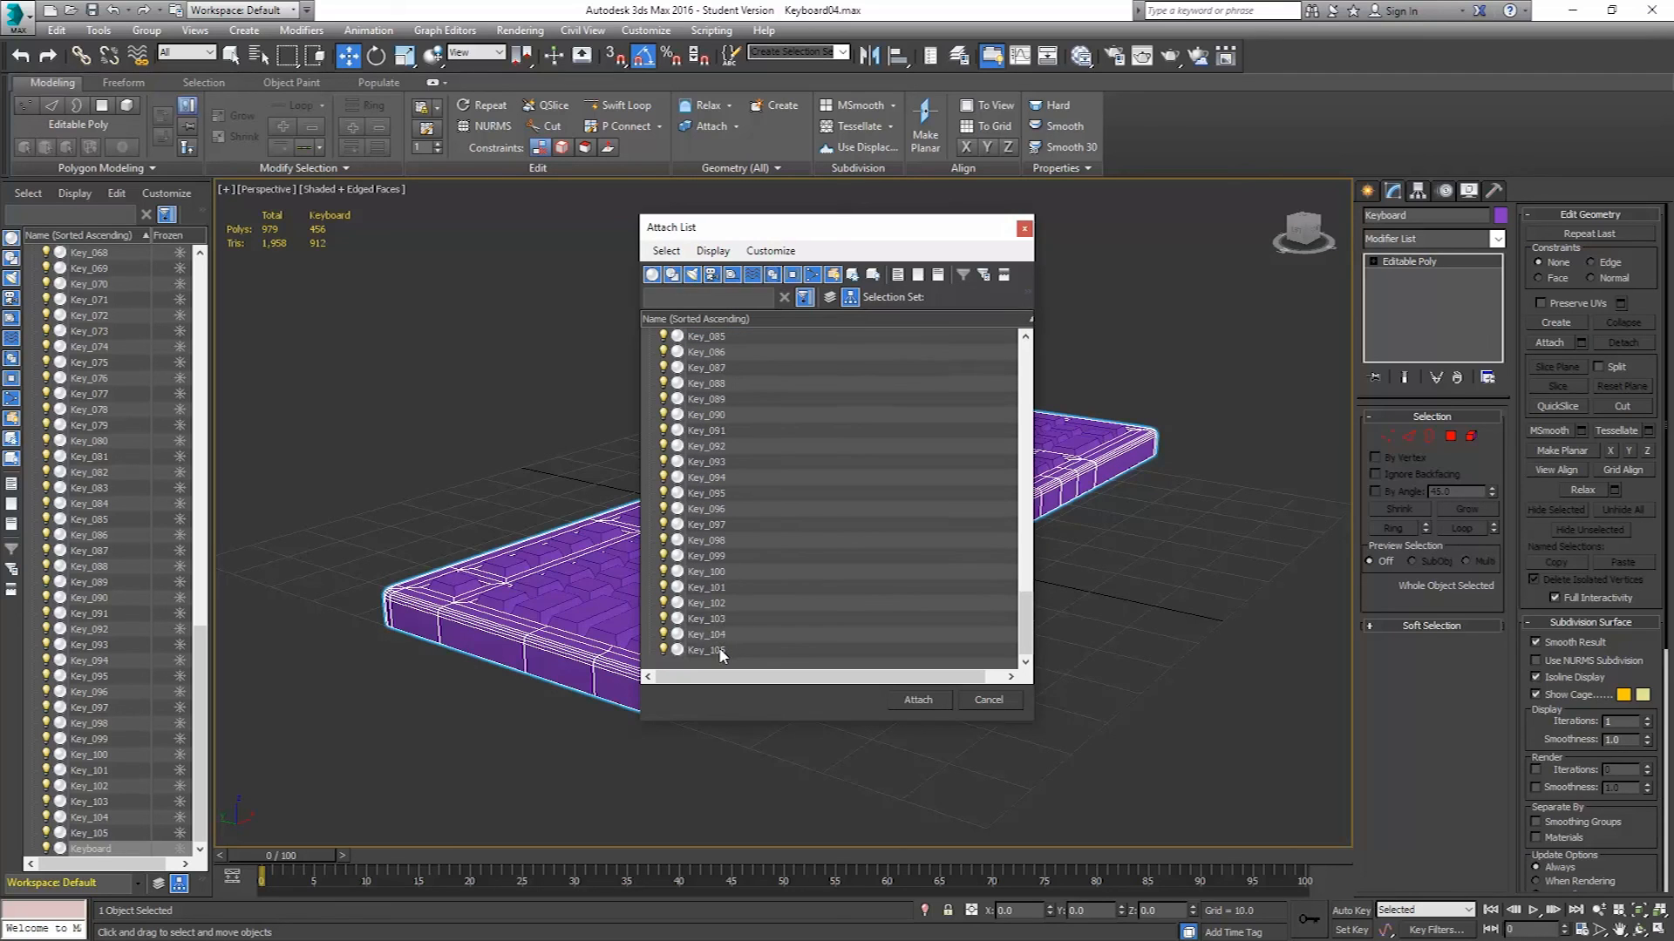
pyautogui.keyDown('shift'); pyautogui.click(719, 651); pyautogui.keyUp('shift')
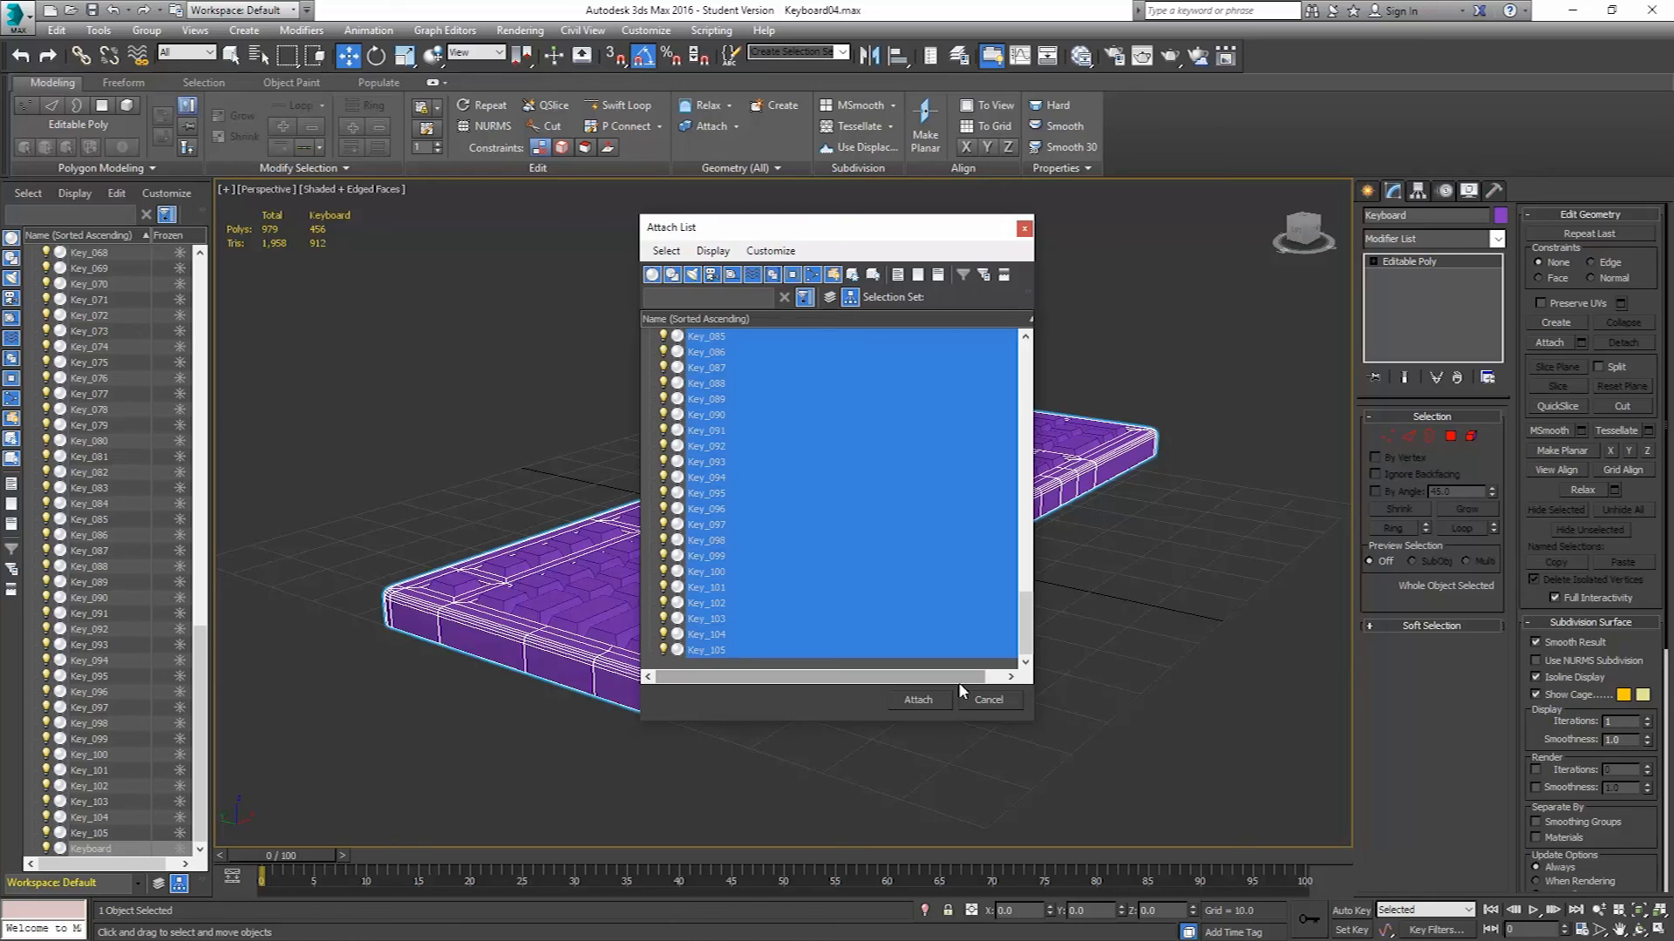
pyautogui.click(920, 701)
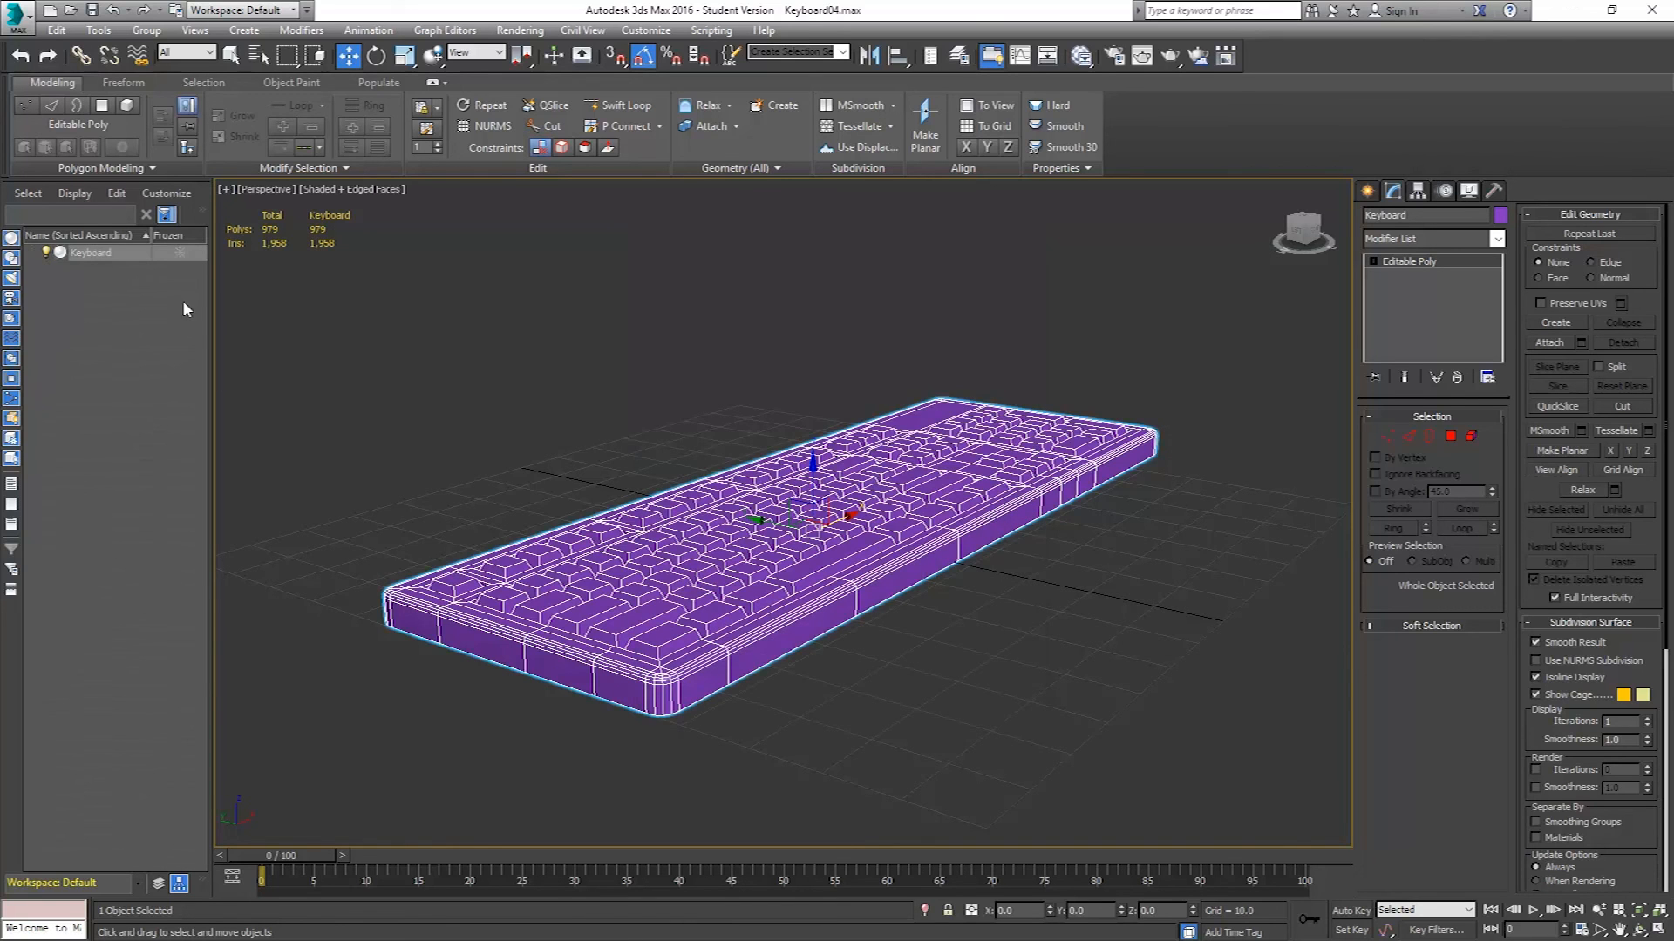
# Inspect individual key elements of the attached keyboard at Element level in perspective view.
pyautogui.keyDown('alt'); pyautogui.moveTo(768, 536); pyautogui.dragTo(811, 544, button='middle'); pyautogui.keyUp('alt')
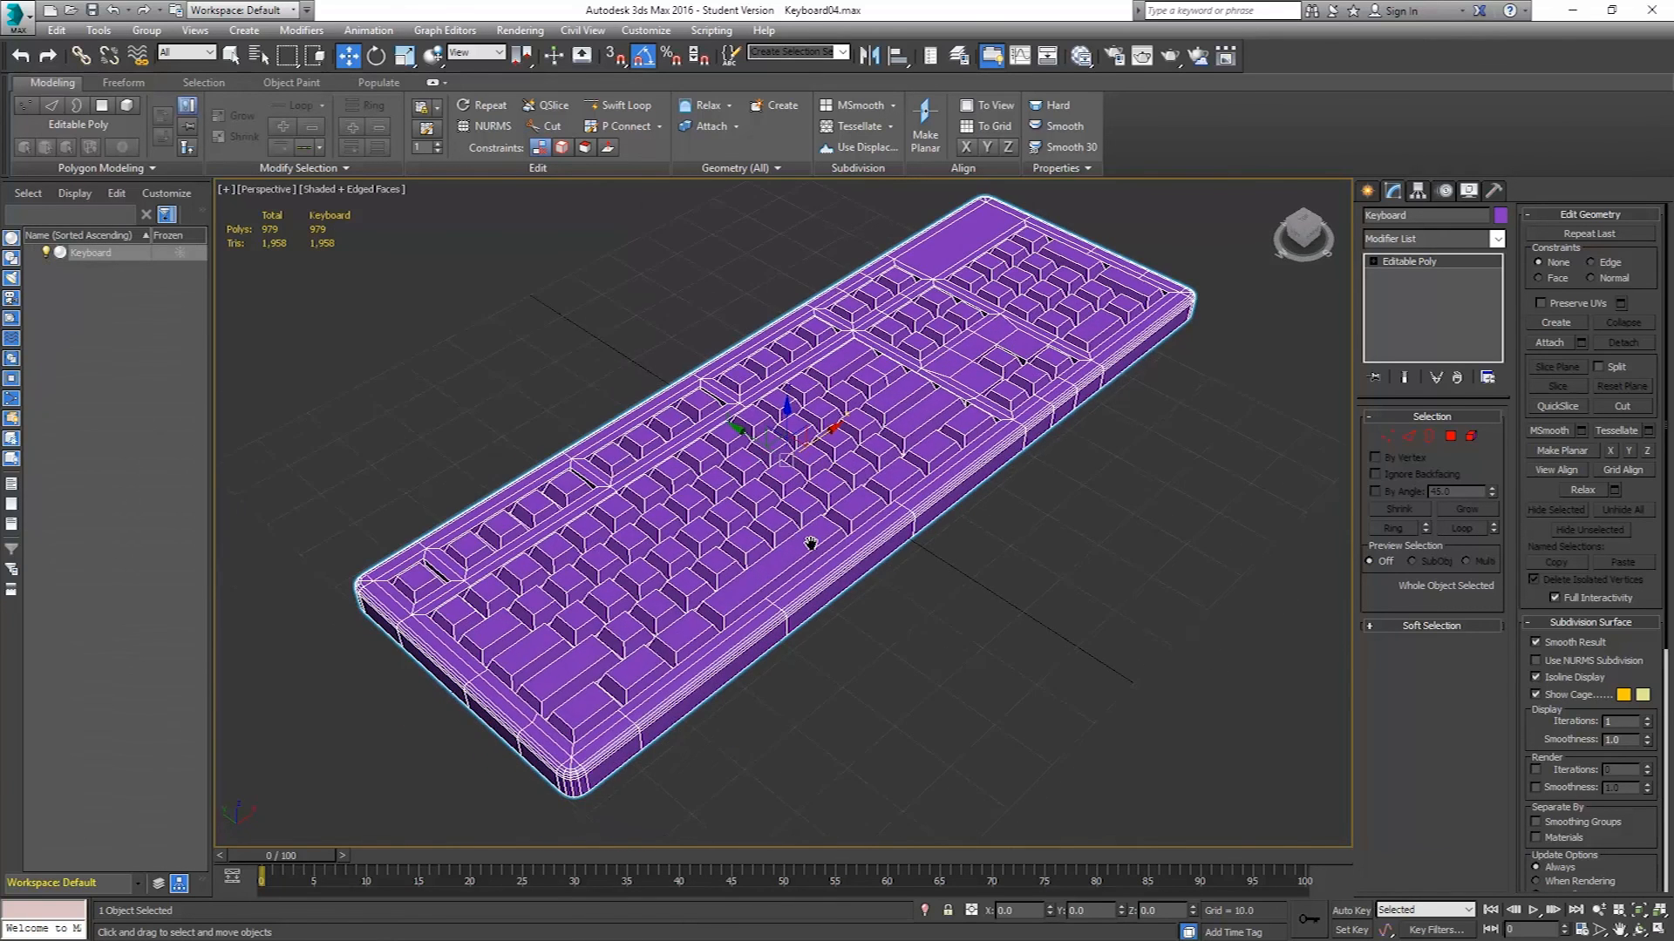
pyautogui.click(1471, 437)
pyautogui.click(867, 493)
pyautogui.click(855, 470)
pyautogui.click(823, 484)
pyautogui.click(906, 425)
pyautogui.click(883, 401)
pyautogui.click(837, 432)
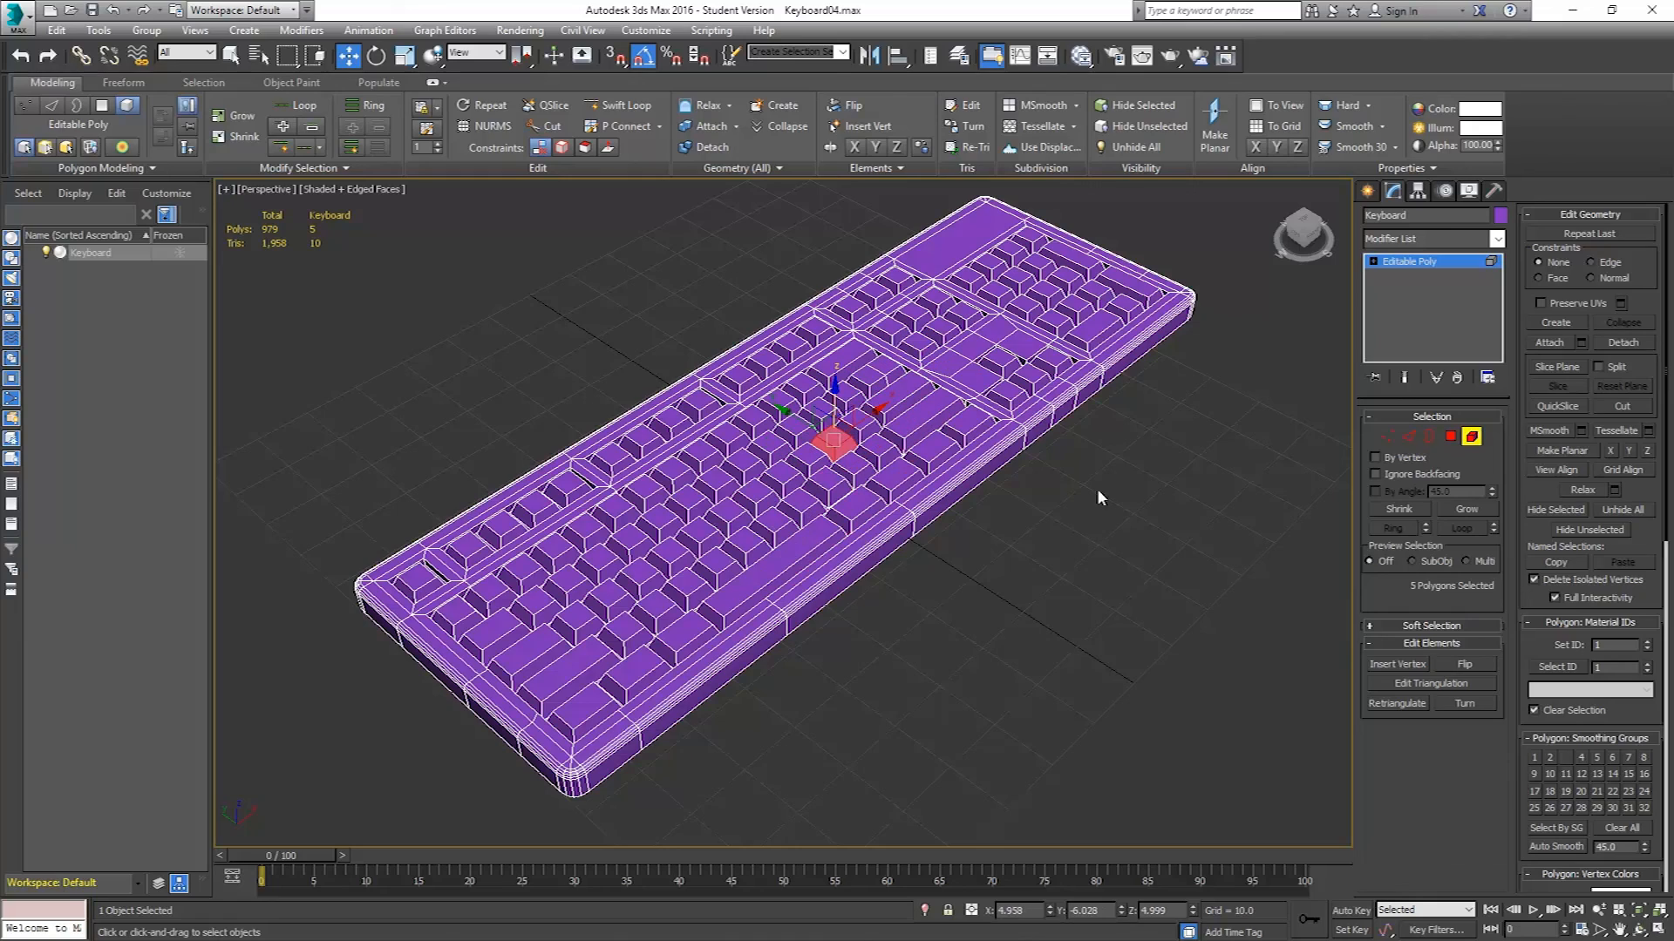
pyautogui.click(1473, 438)
pyautogui.keyDown('alt'); pyautogui.moveTo(844, 571); pyautogui.dragTo(900, 548, button='middle'); pyautogui.keyUp('alt')
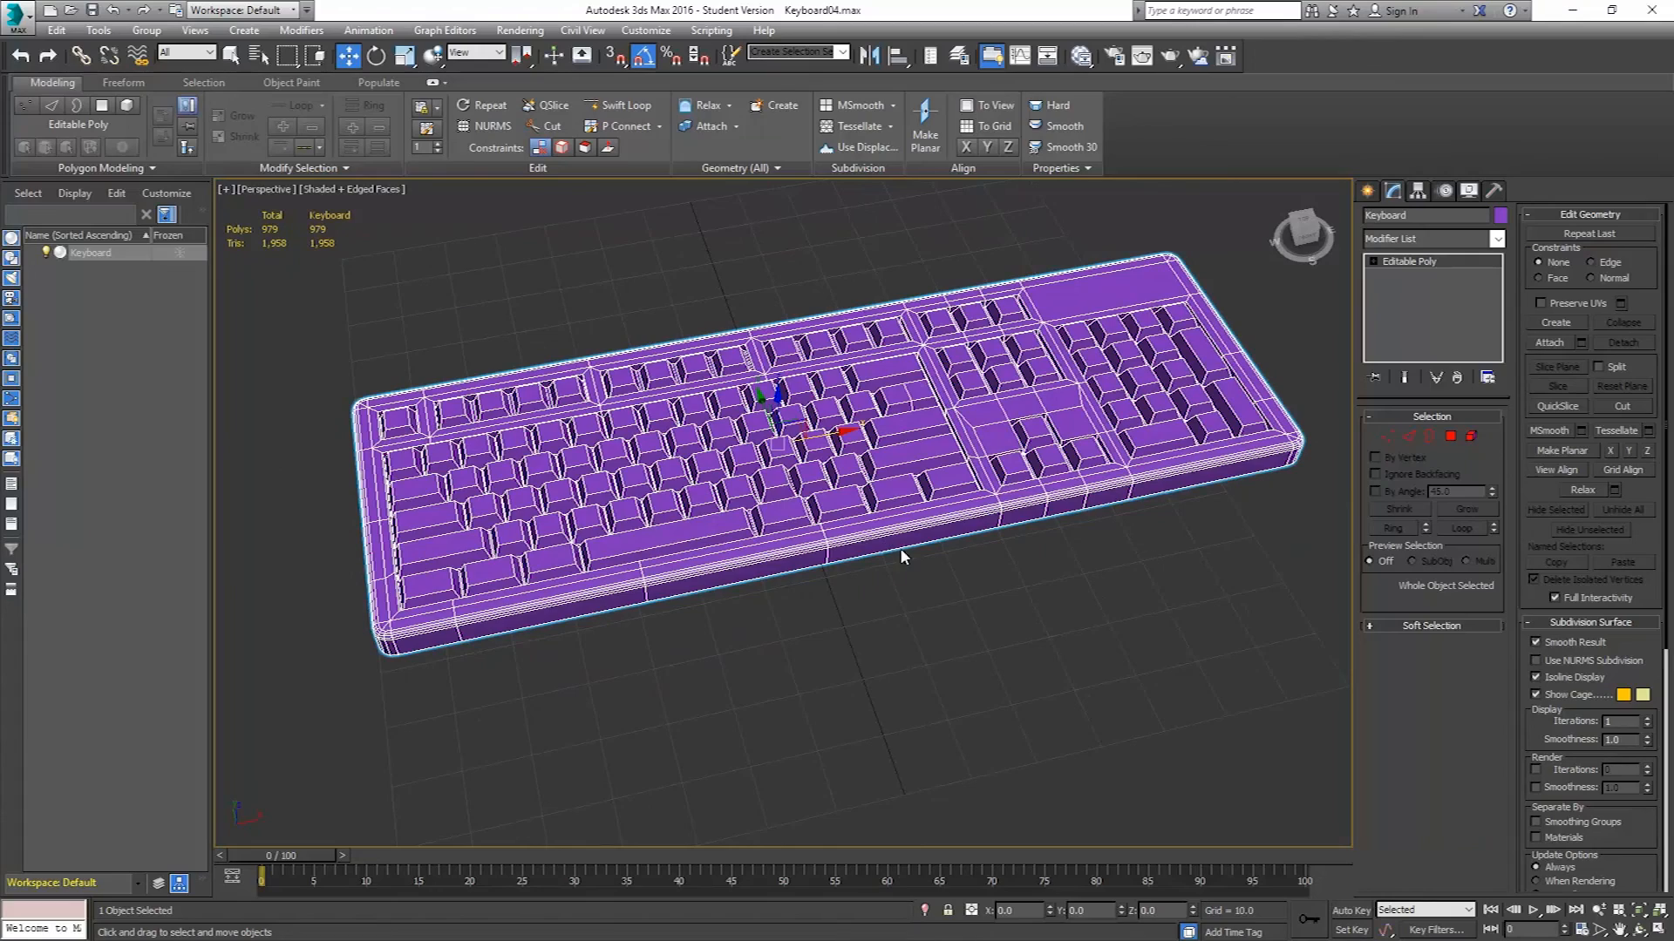
# Try rotating and moving the keyboard to tilt it, then undo both changes.
pyautogui.keyDown('alt'); pyautogui.moveTo(826, 506); pyautogui.dragTo(905, 527, button='middle'); pyautogui.keyUp('alt')
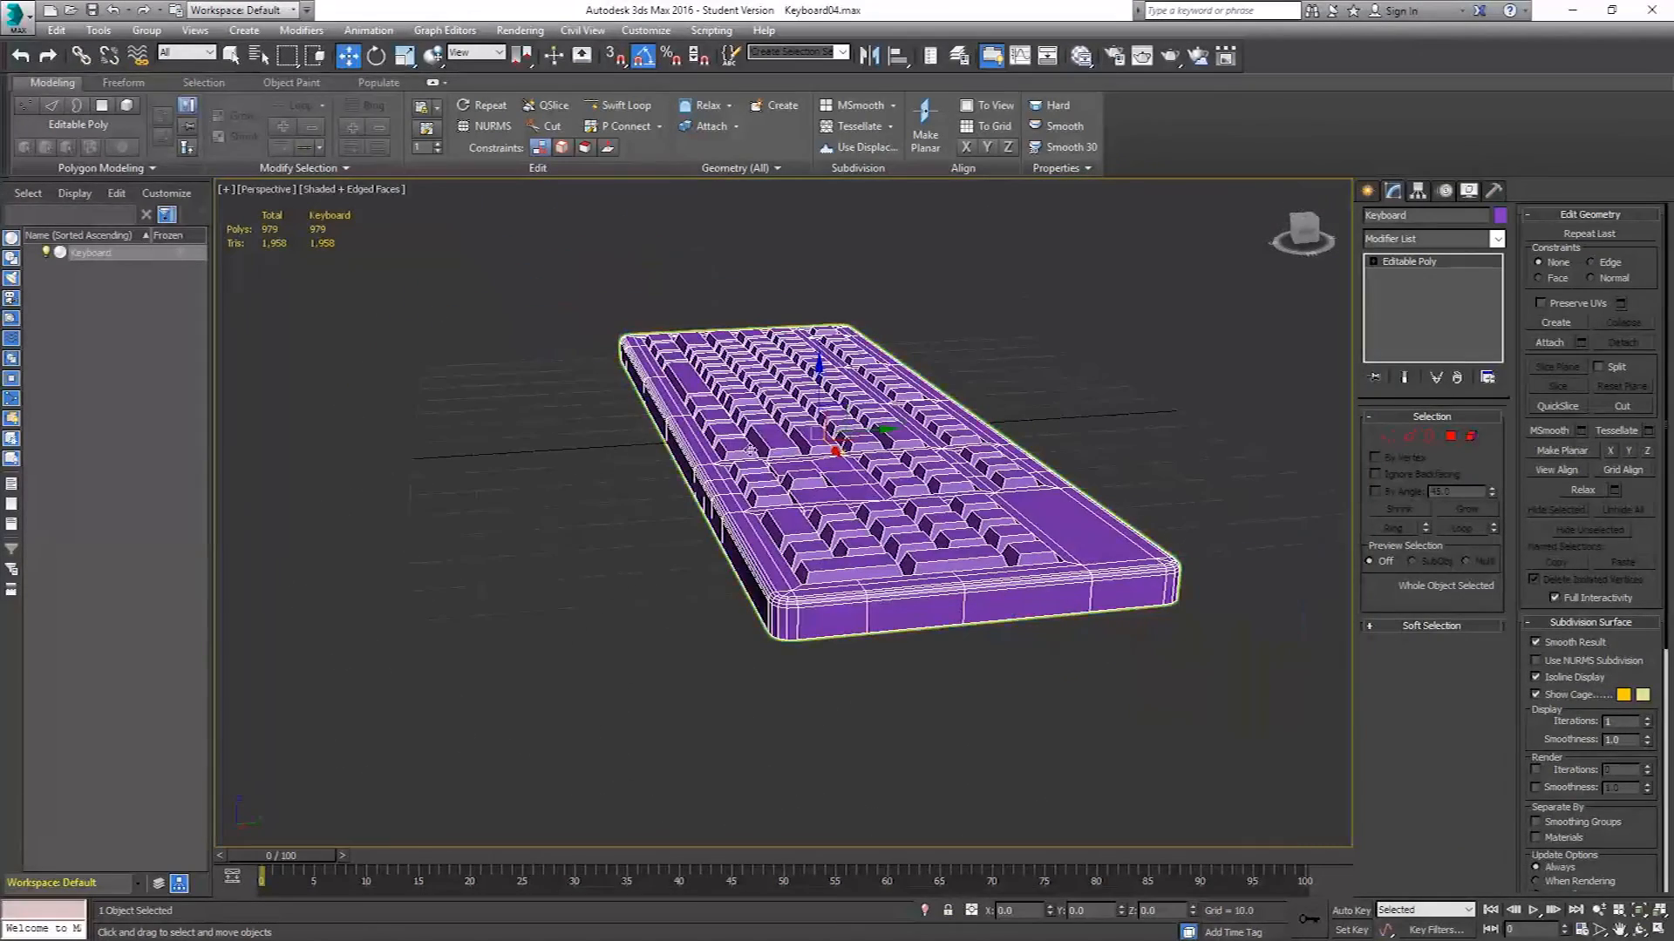
pyautogui.click(384, 56)
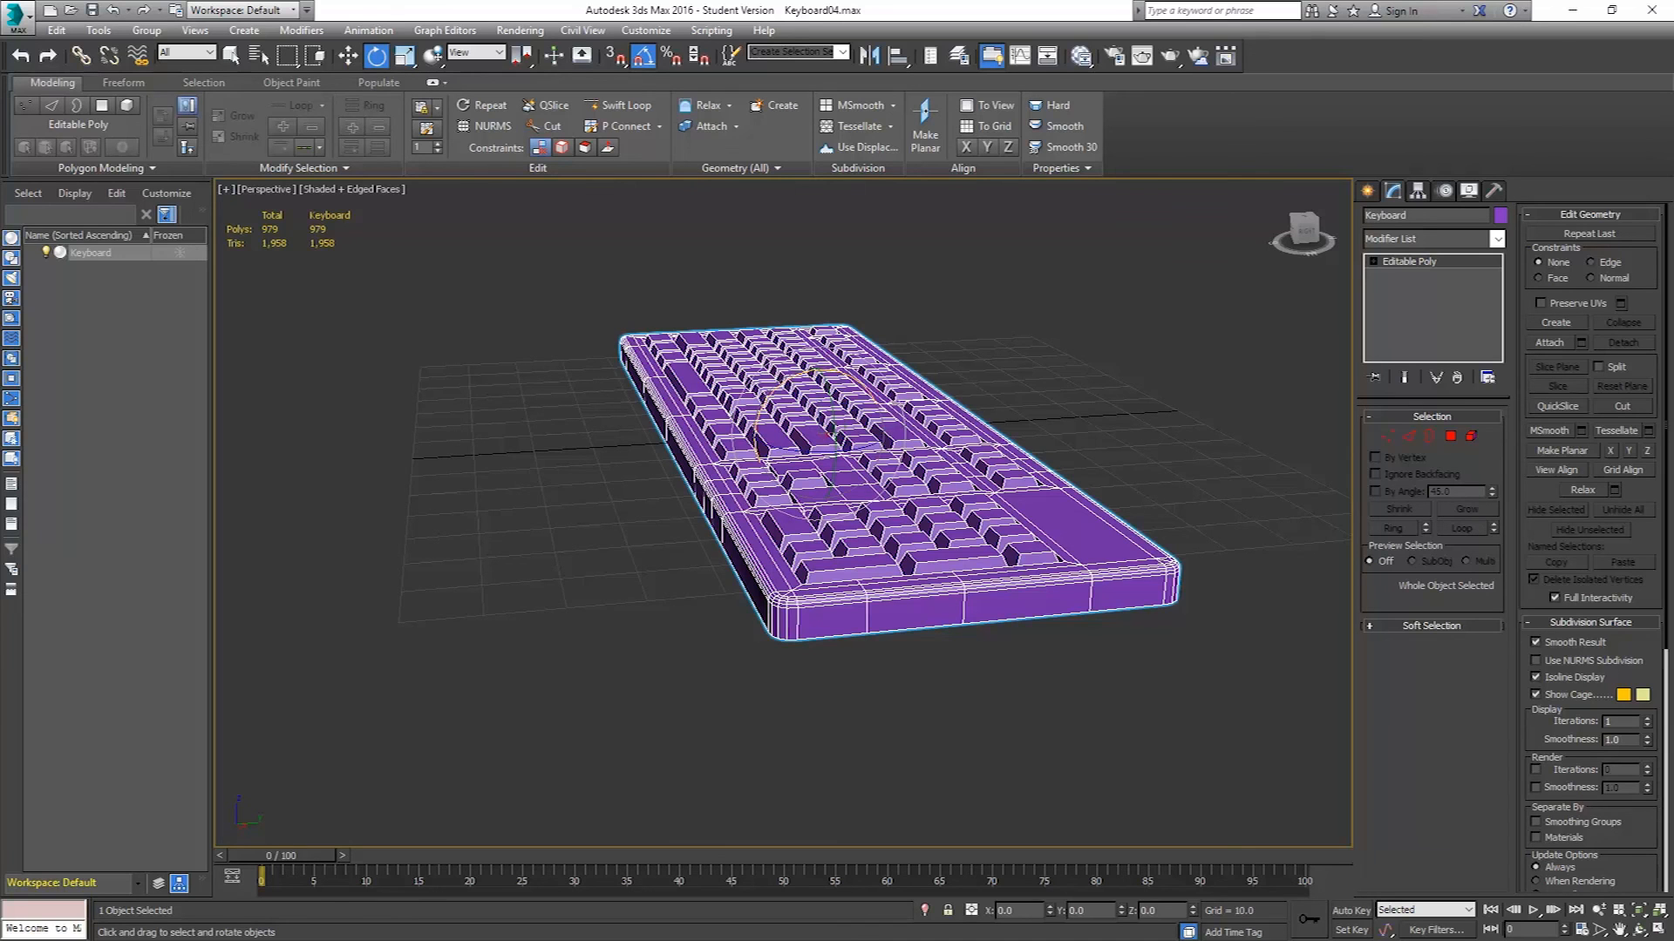
pyautogui.moveTo(771, 392); pyautogui.dragTo(761, 408)
pyautogui.click(348, 56)
pyautogui.keyDown('alt'); pyautogui.moveTo(790, 529); pyautogui.dragTo(772, 499, button='middle'); pyautogui.keyUp('alt')
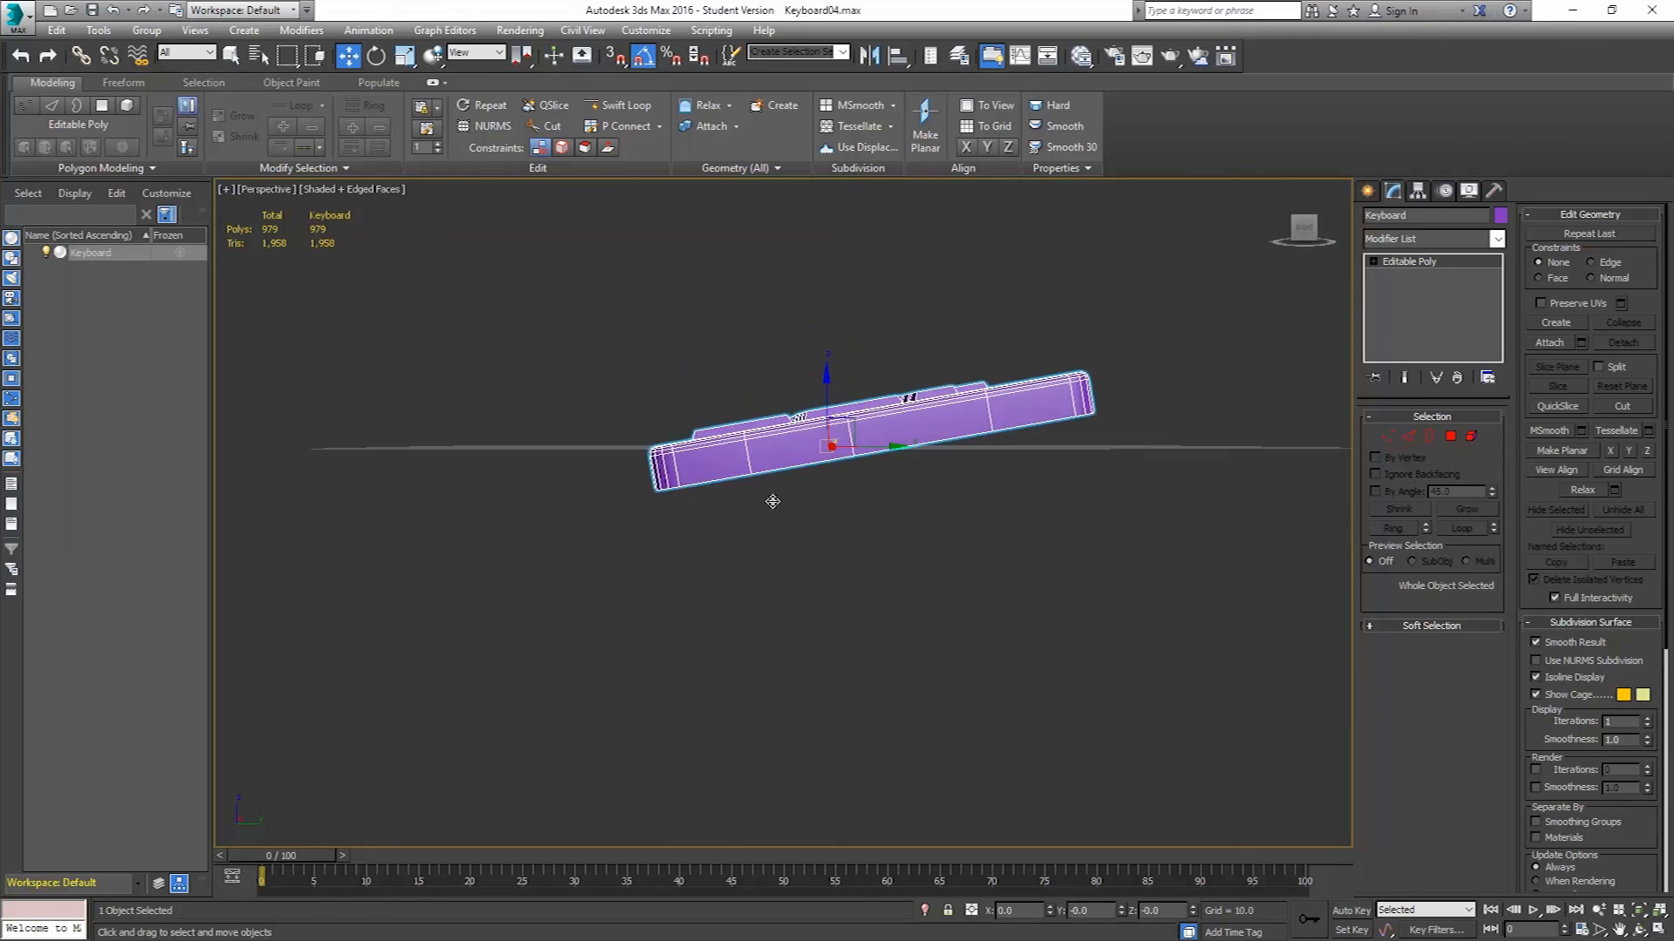
pyautogui.moveTo(825, 377); pyautogui.dragTo(825, 343)
pyautogui.keyDown('alt'); pyautogui.moveTo(825, 343); pyautogui.dragTo(966, 502, button='middle'); pyautogui.keyUp('alt')
pyautogui.hotkey('ctrl', 'z')
pyautogui.hotkey('ctrl', 'z')
# Deselect the keyboard and switch the perspective view to Realistic shading without edged faces.
pyautogui.keyDown('alt'); pyautogui.moveTo(1033, 546); pyautogui.dragTo(1001, 584, button='middle'); pyautogui.keyUp('alt')
pyautogui.click(982, 551)
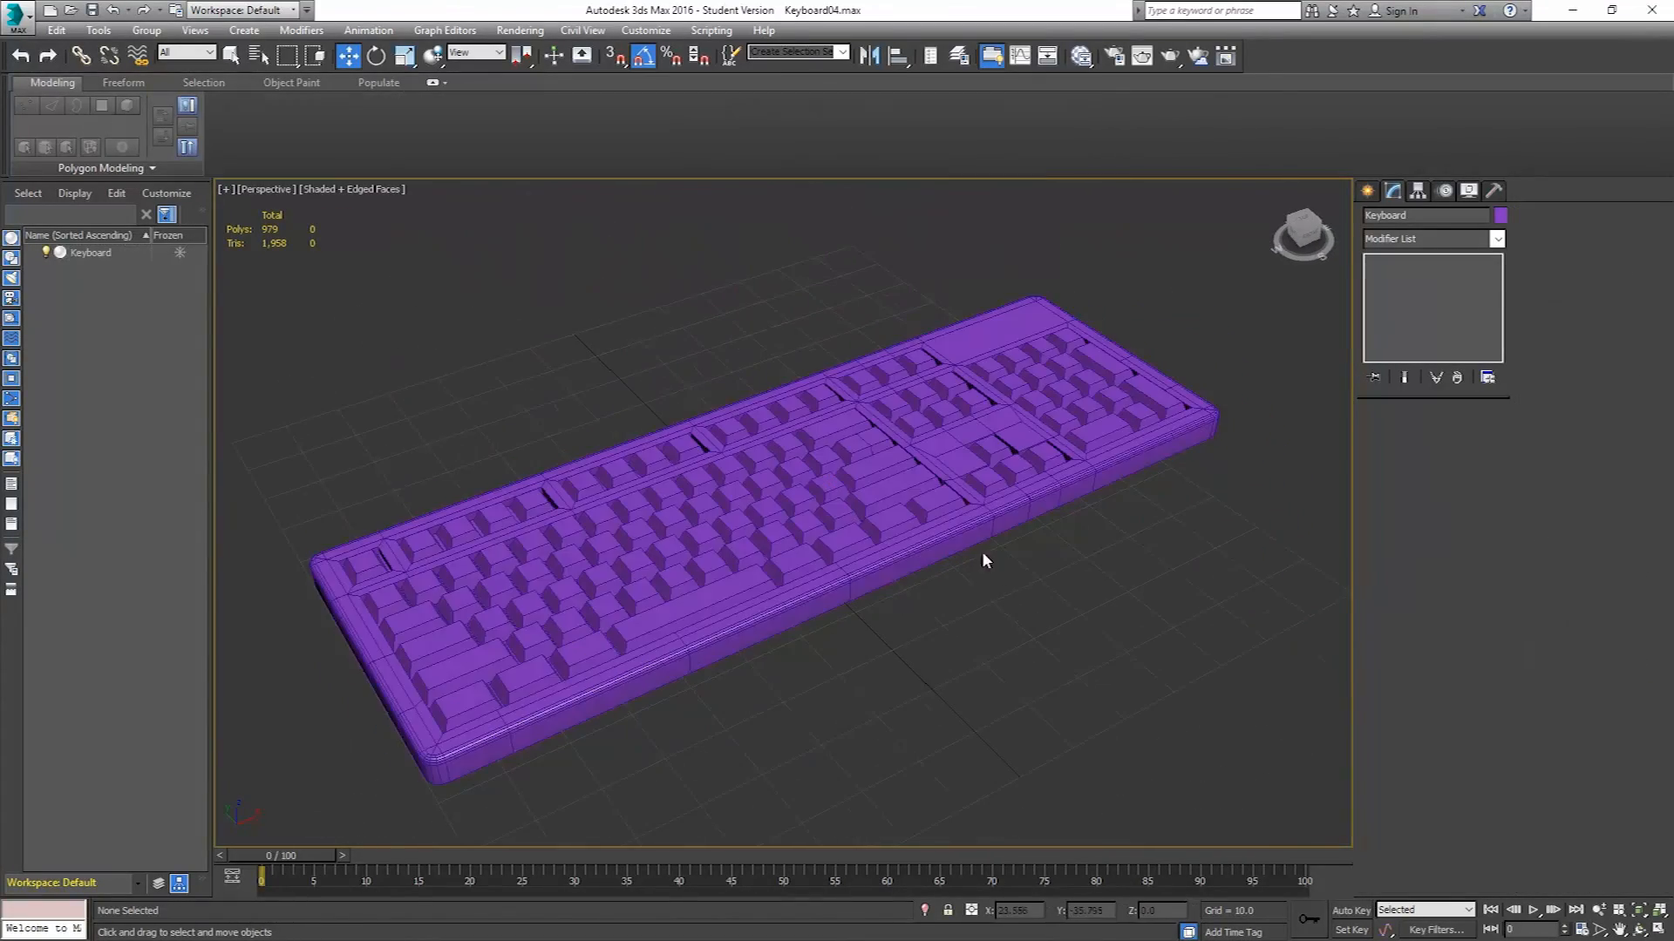
pyautogui.press('F4')
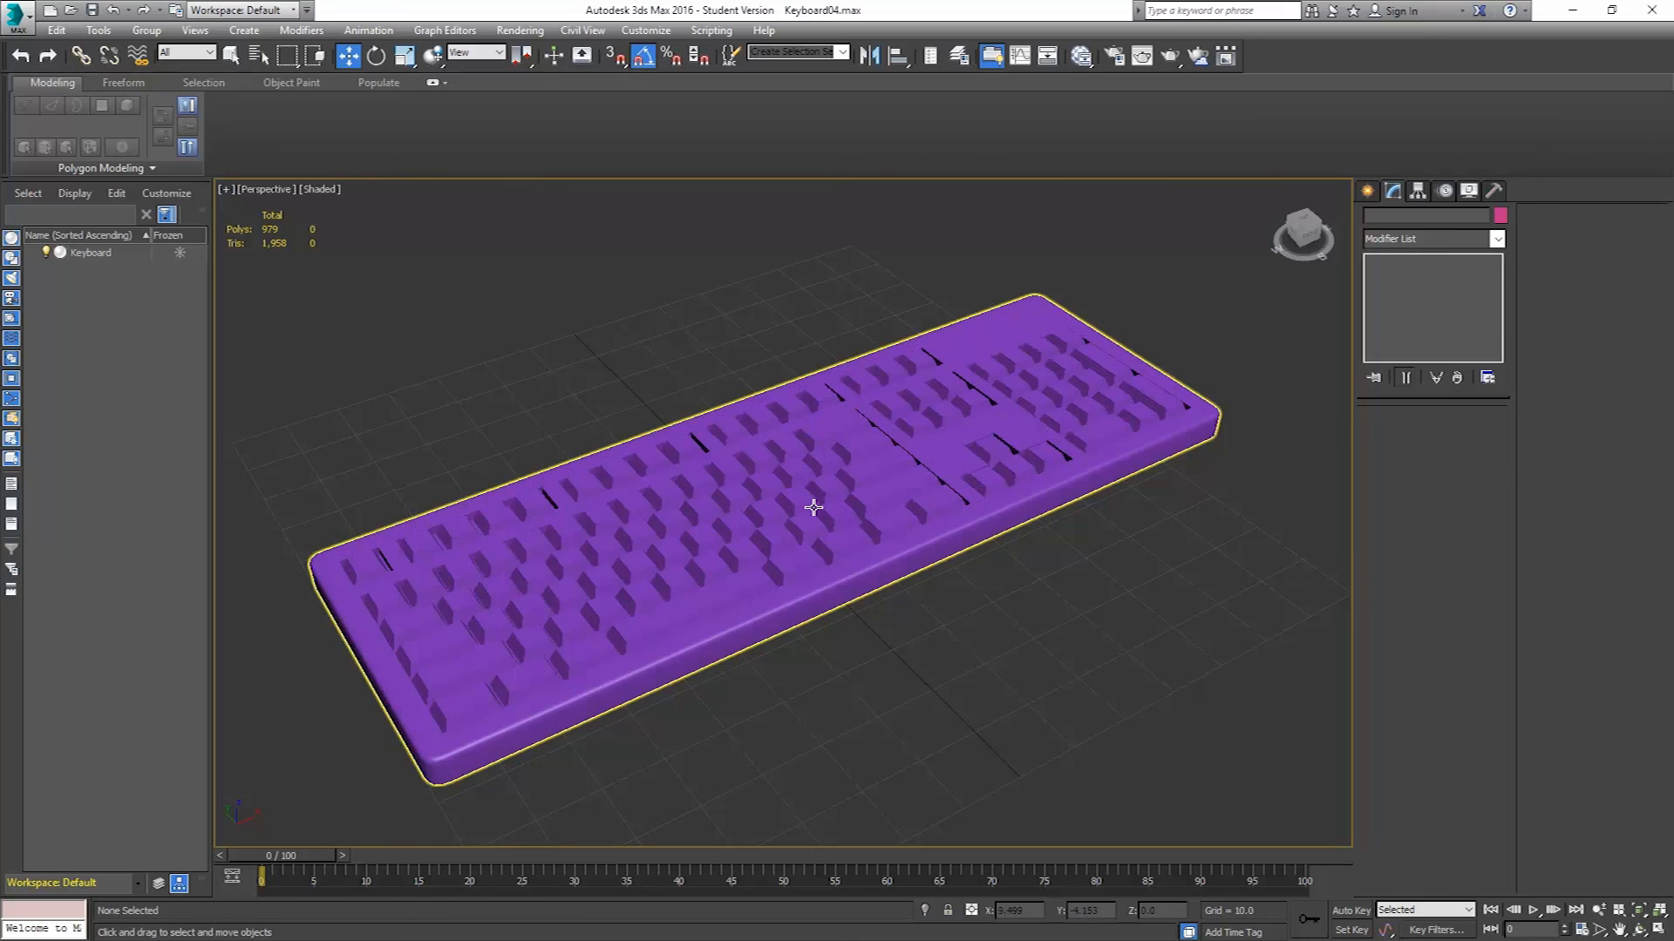
pyautogui.click(326, 189)
pyautogui.click(359, 207)
pyautogui.keyDown('alt'); pyautogui.moveTo(927, 474); pyautogui.dragTo(849, 536, button='middle'); pyautogui.keyUp('alt')
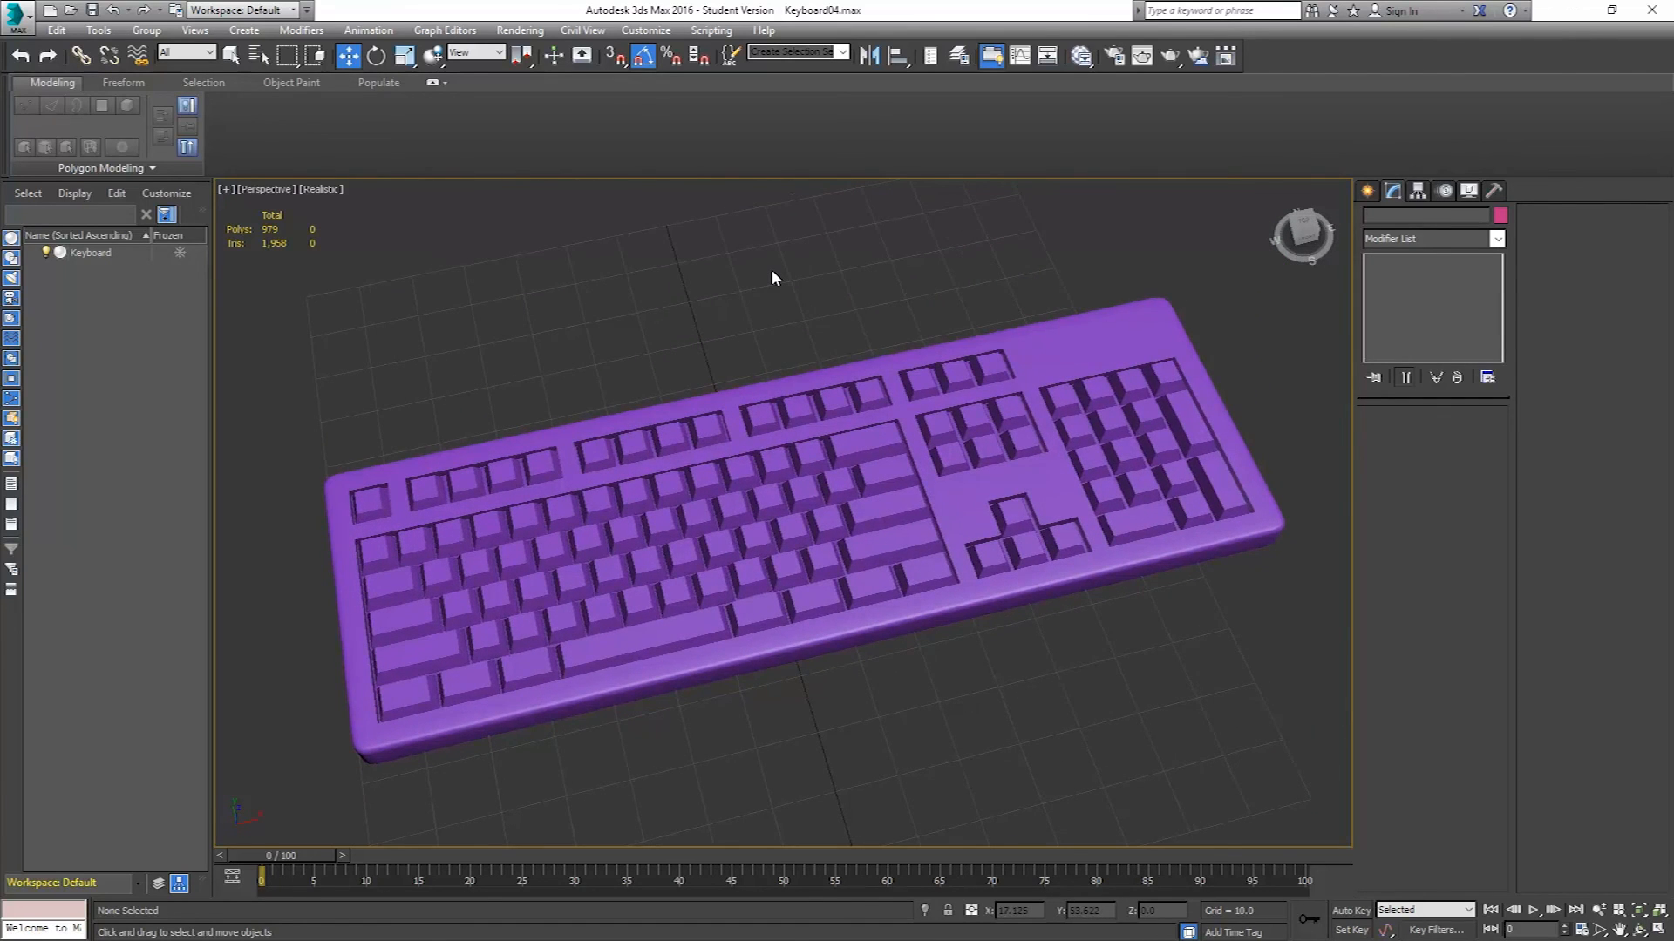